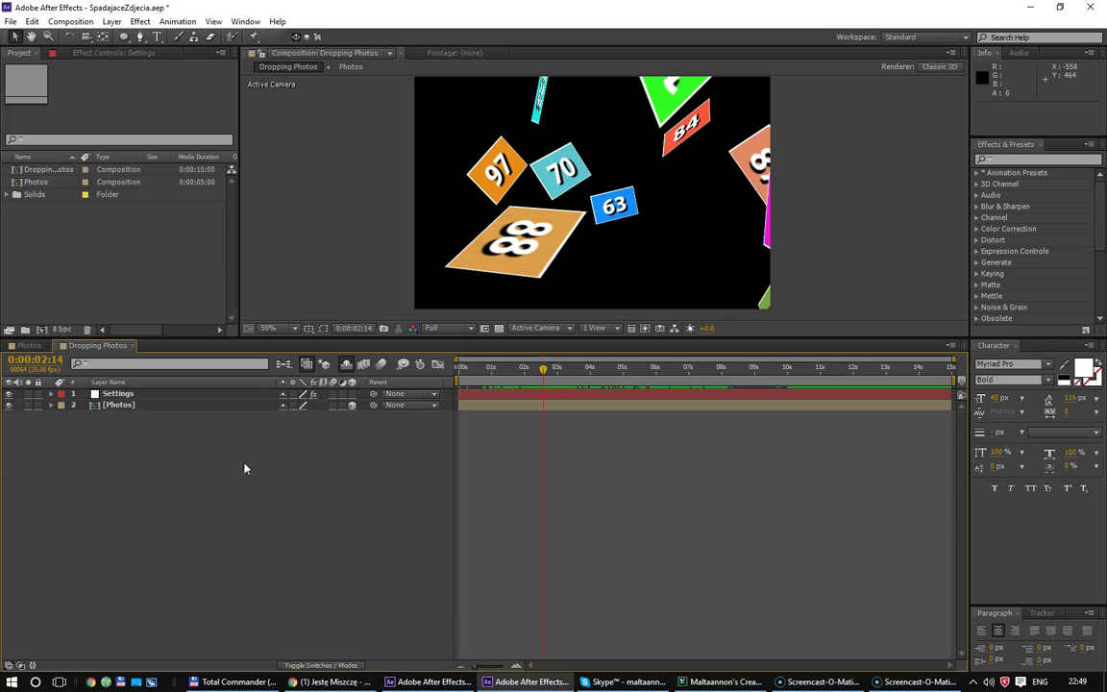
Step: Show the Dropping Photos tile grid at 0:00:07:23, then switch to Chrome
left_click(720, 368)
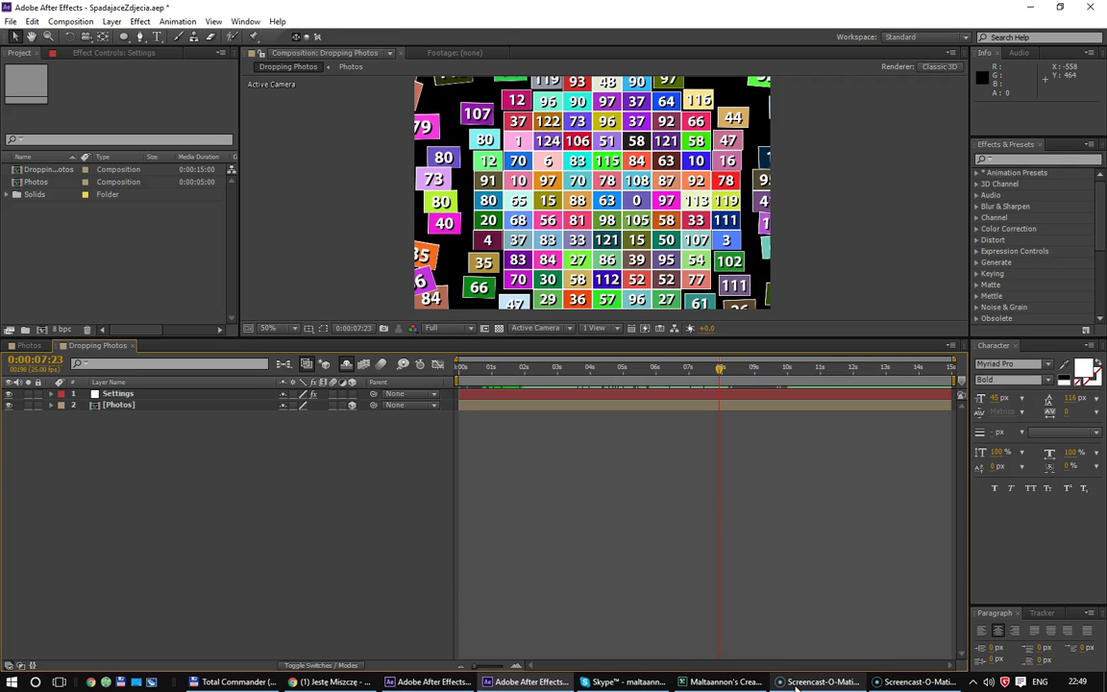
mouse_move(793, 689)
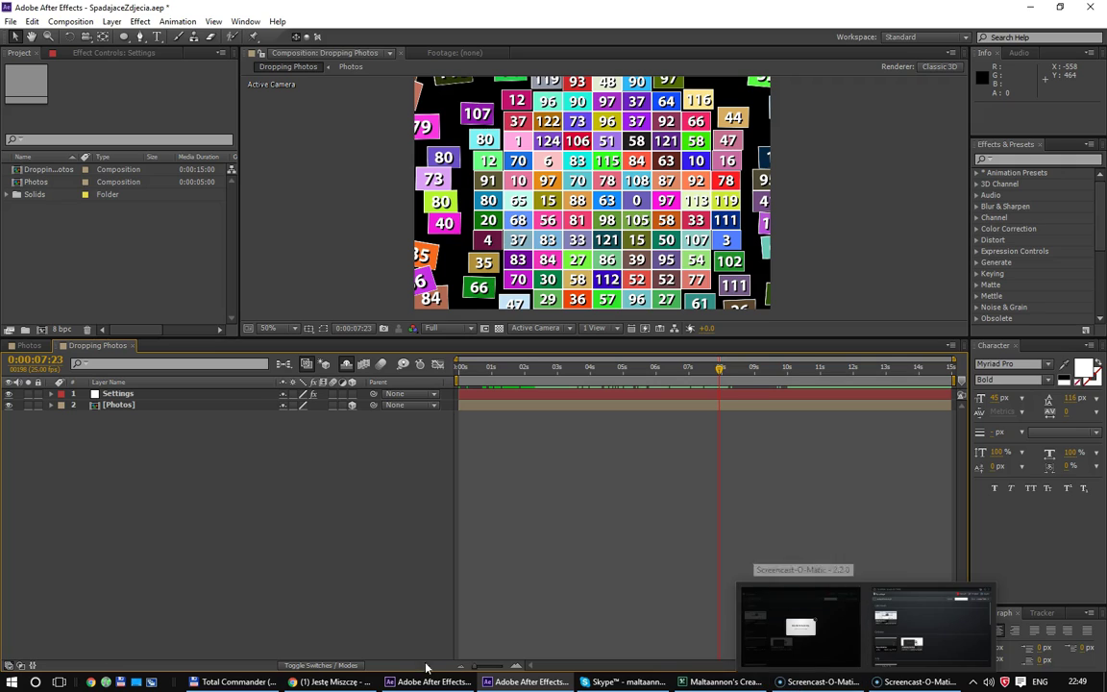
left_click(336, 683)
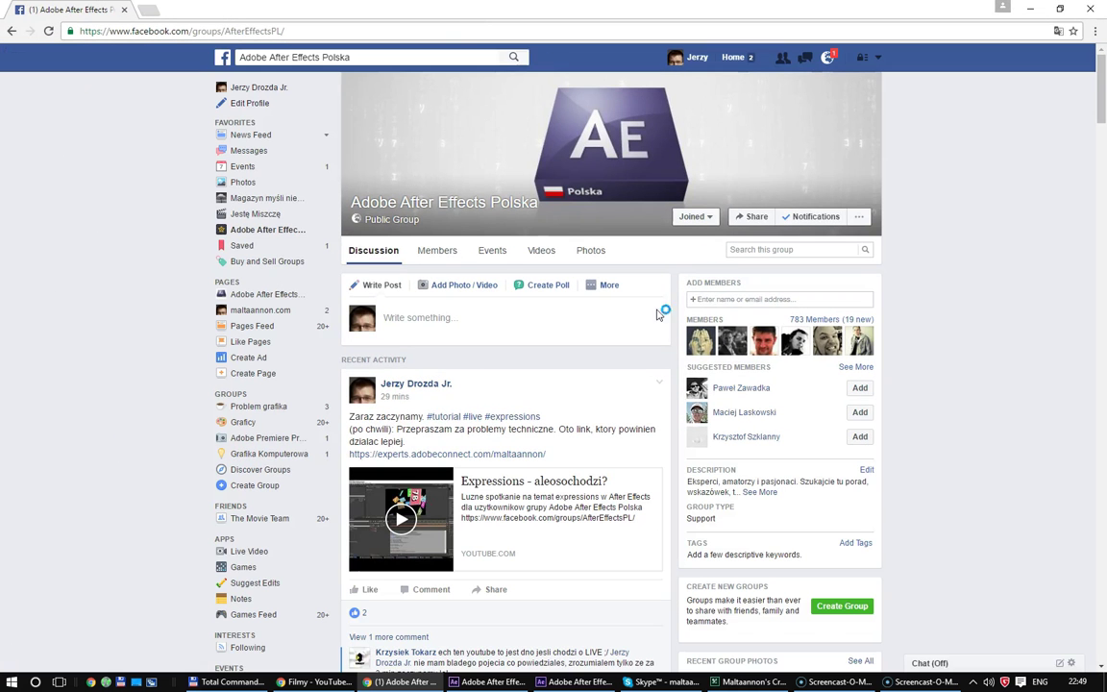
Step: Glance over the After Effects Polska group page, then minimize Chrome to get back to After Effects
scroll(615, 460, "down", 2)
scroll(612, 462, "up", 2)
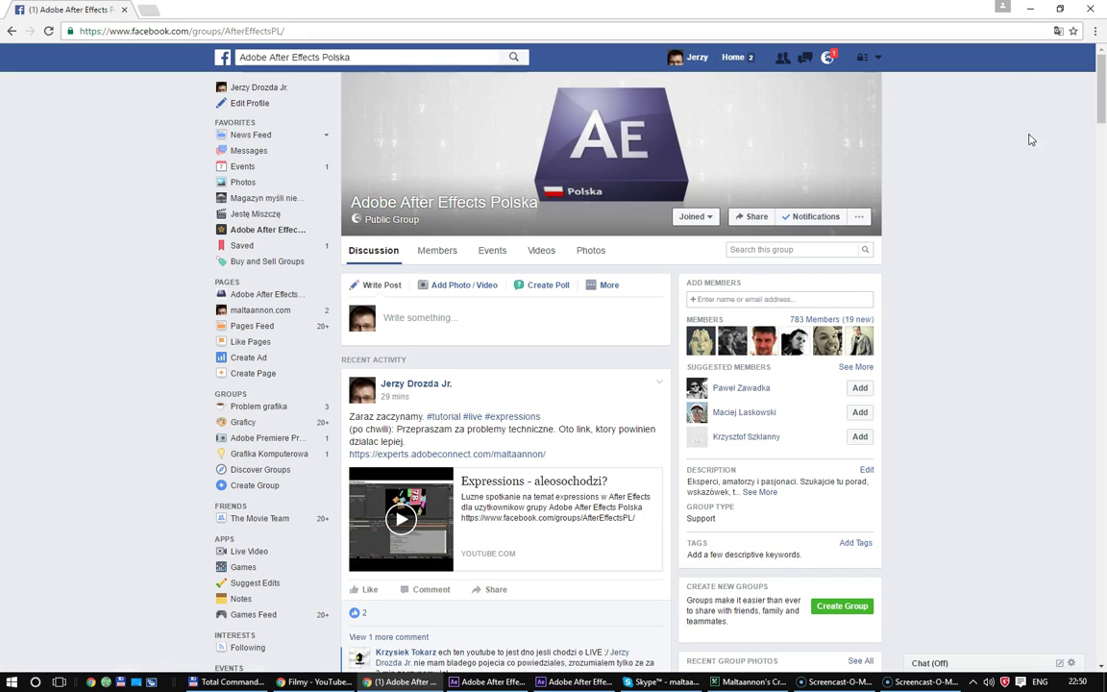
left_click(1031, 13)
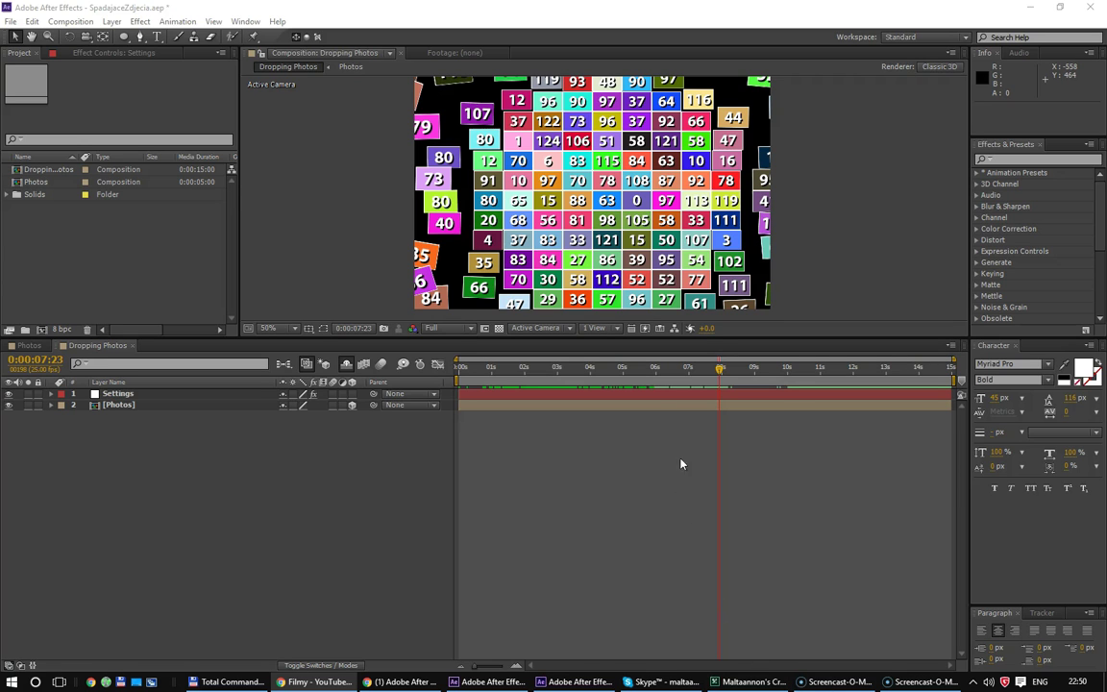
Step: Preview the falling tiles from 0:00:03:02 and show the [Photos] layer's expressions with EE
left_click(561, 376)
key("space")
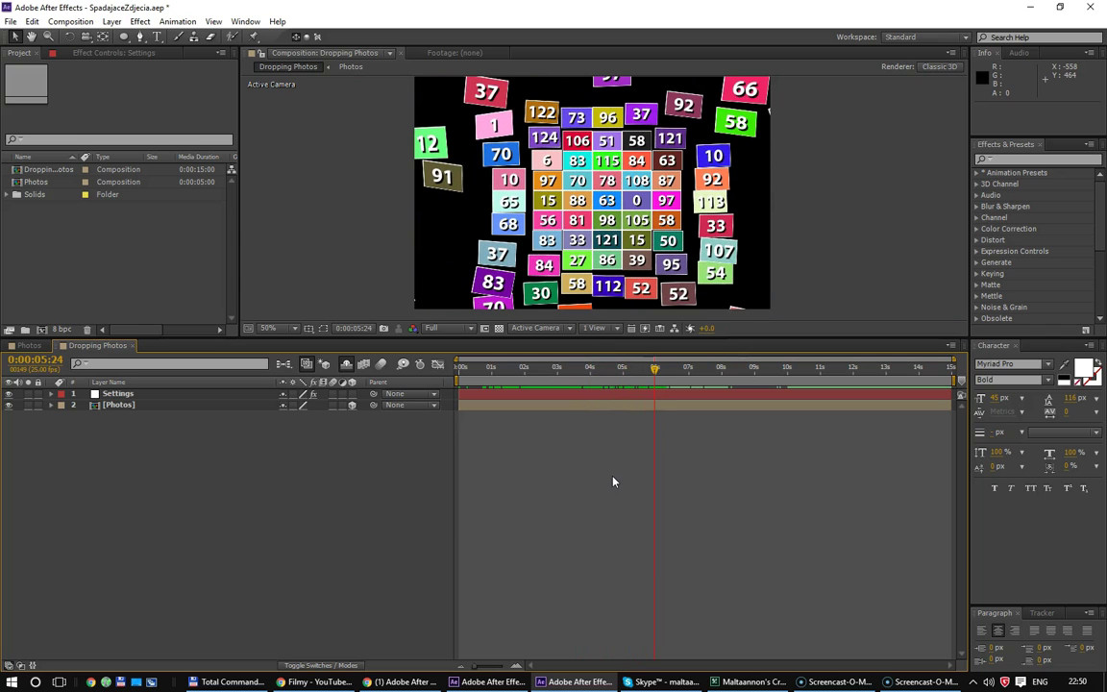
left_click(84, 404)
key("e")
key("e")
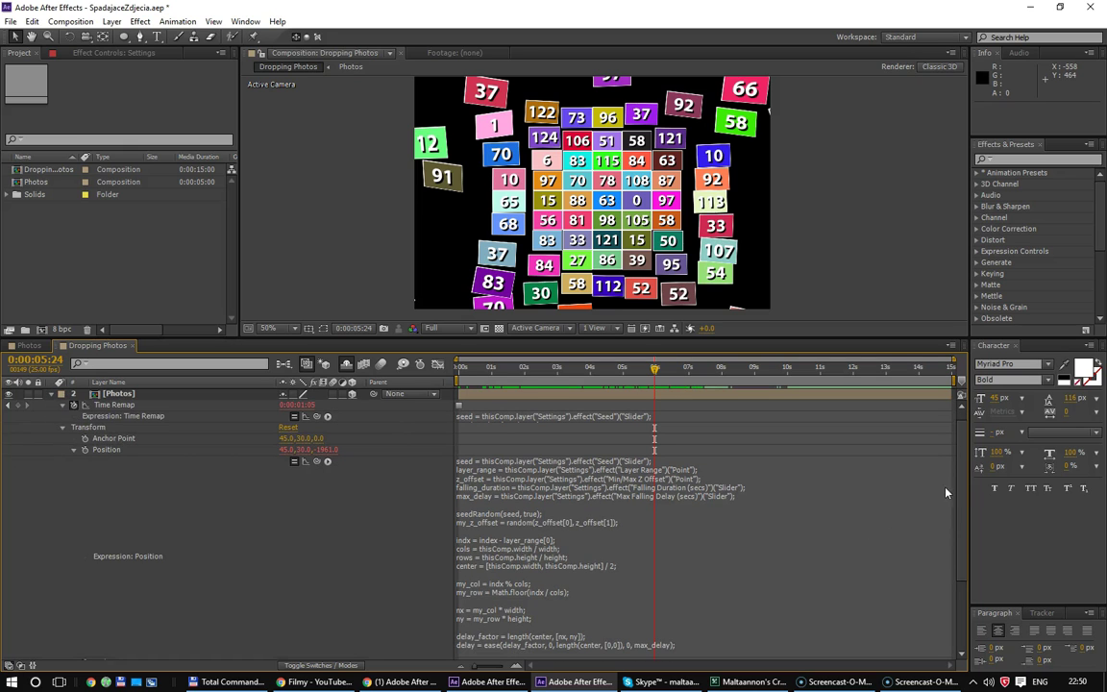
Step: Walk through the Position expression, highlighting random, seedRandom, index and Math.floor
scroll(865, 432, "down", 2)
left_click(848, 461)
left_click(519, 532)
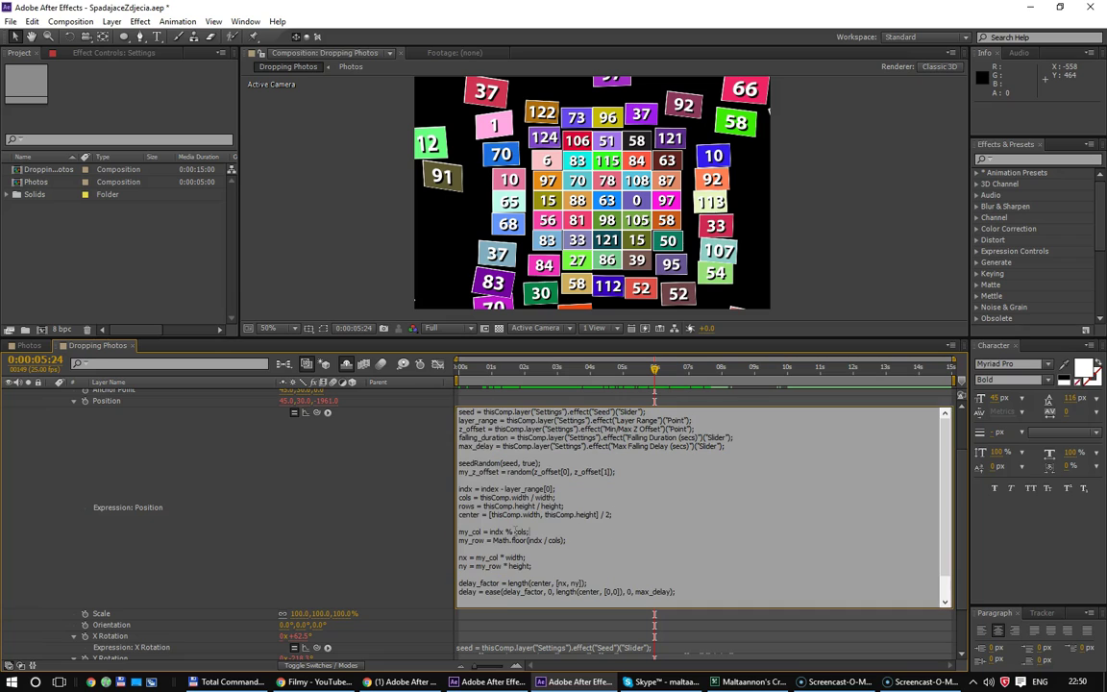
double_click(522, 472)
double_click(478, 463)
double_click(498, 489)
double_click(509, 541)
left_click(566, 563)
Step: Move to 0:00:02:21 and collapse the [Photos] layer's properties
left_click(552, 369)
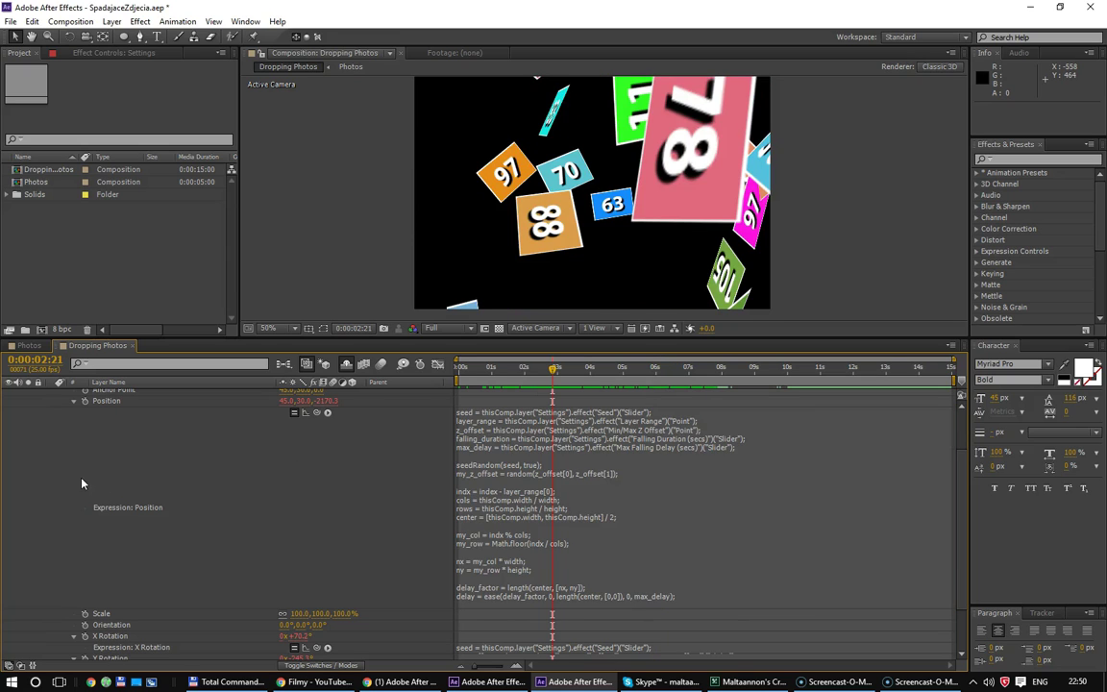
scroll(79, 449, "up", 2)
scroll(73, 441, "down", 1)
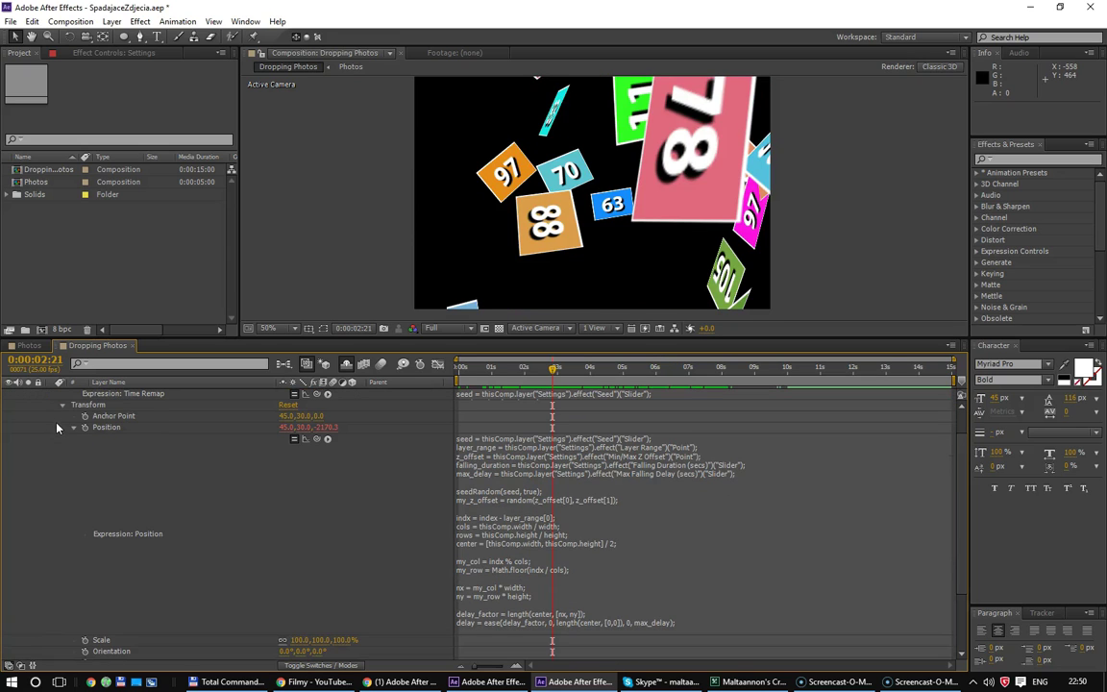
scroll(57, 426, "down", 3)
scroll(57, 423, "up", 5)
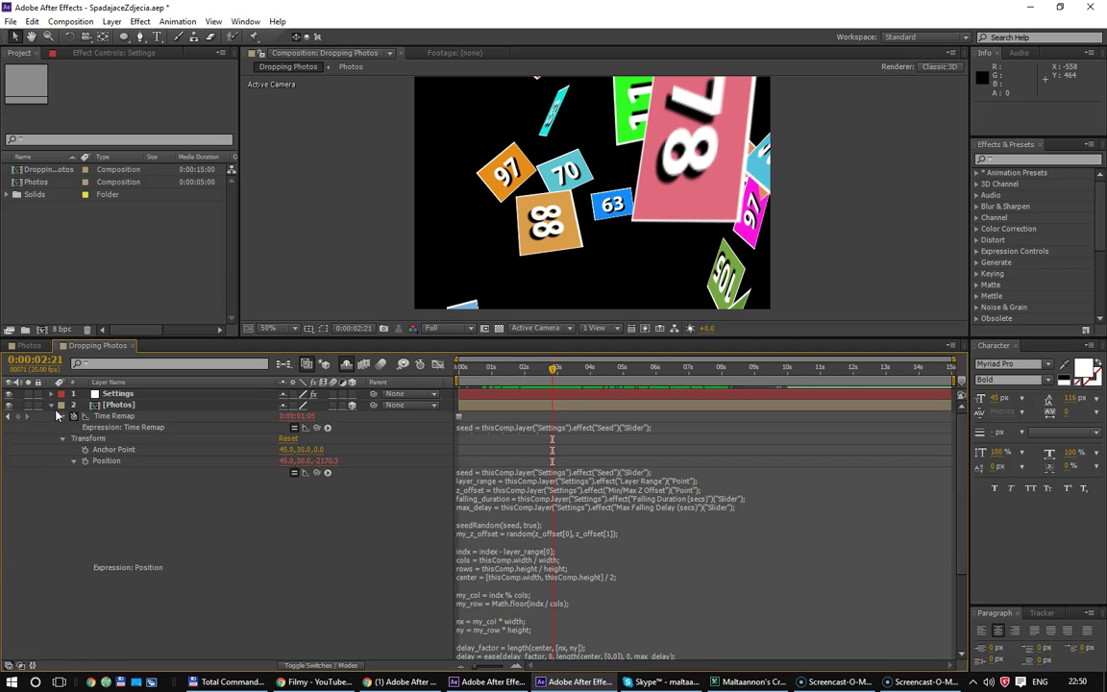
left_click(55, 411)
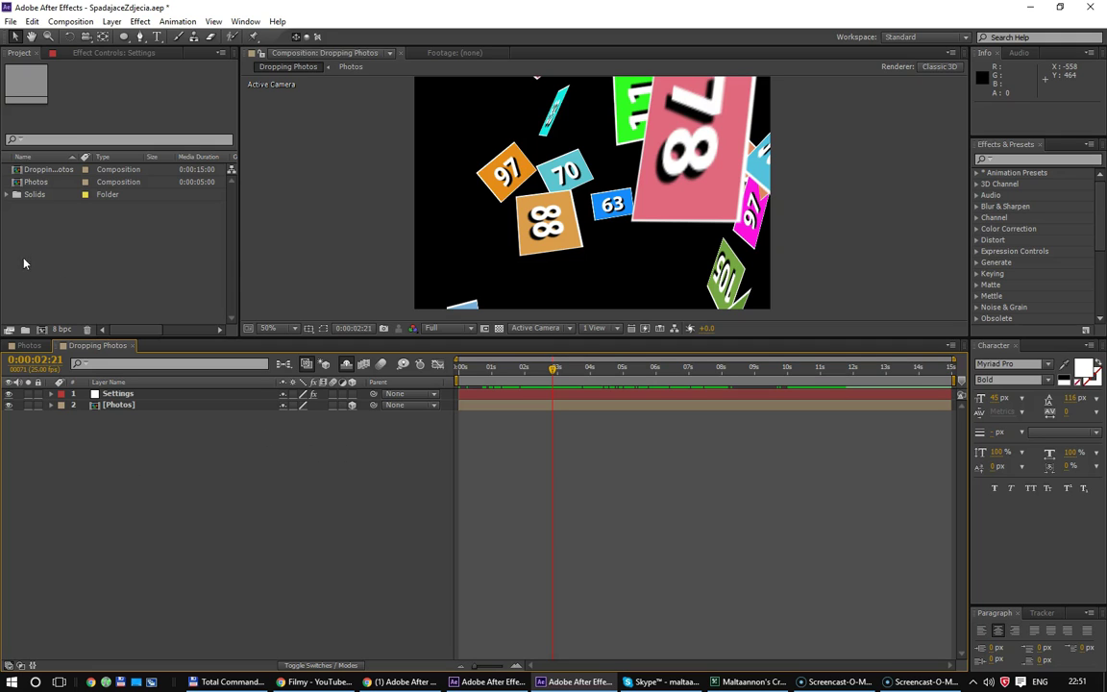
Step: Cancel a new composition and check the After Effects version information
right_click(46, 285)
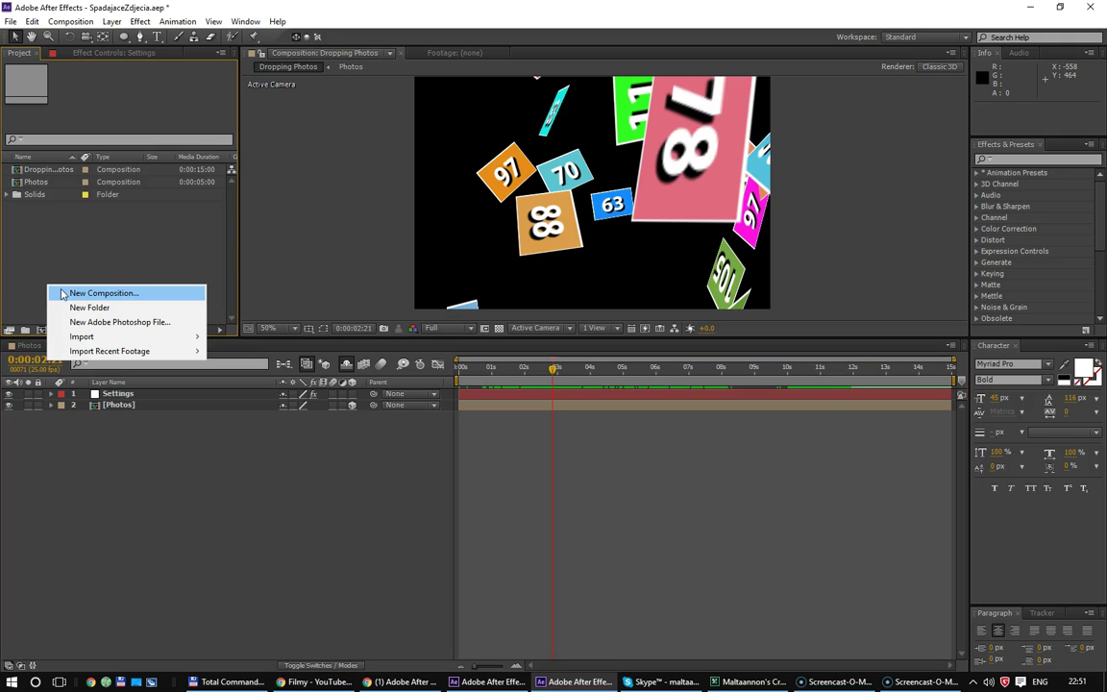
left_click(62, 294)
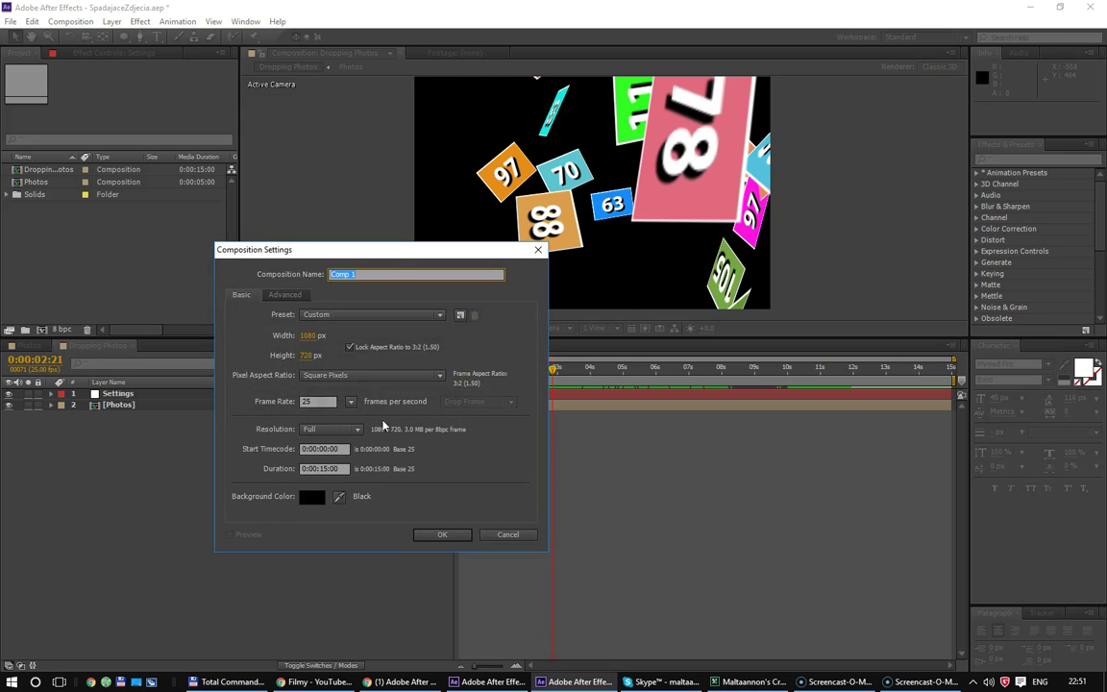
left_click(509, 535)
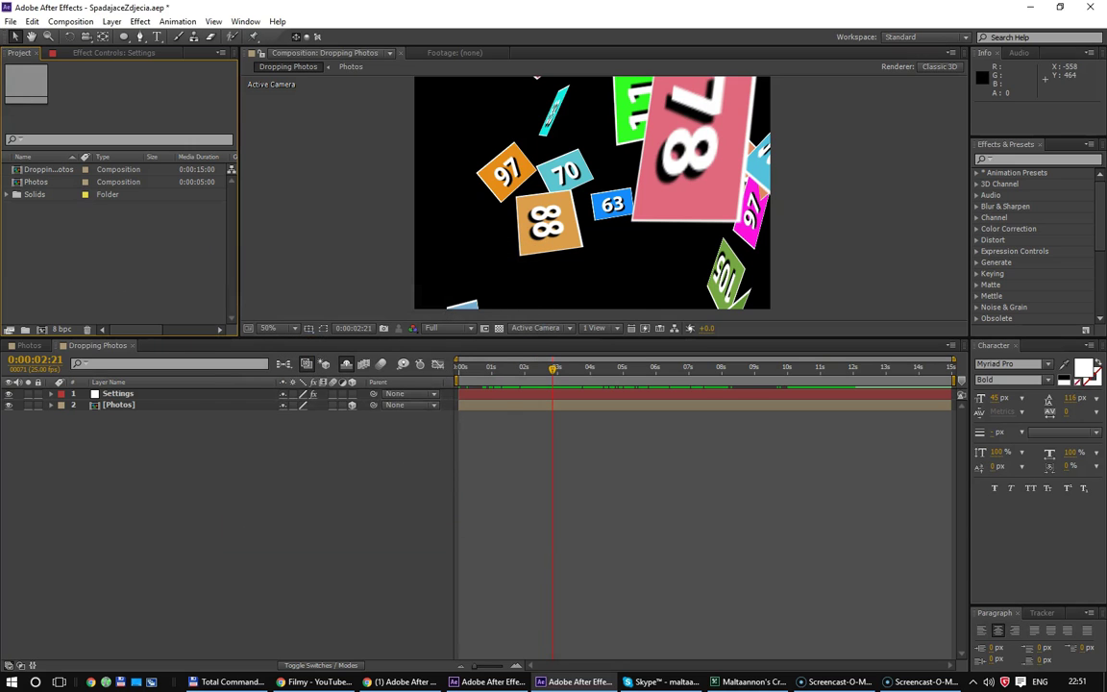
left_click(10, 21)
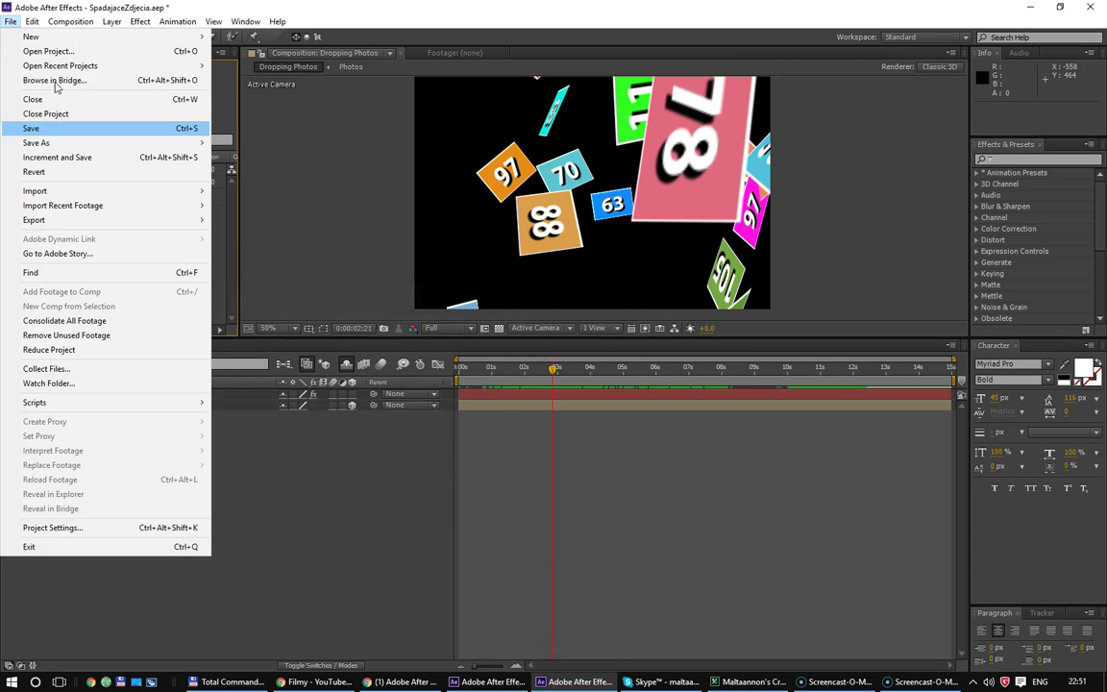
left_click(284, 35)
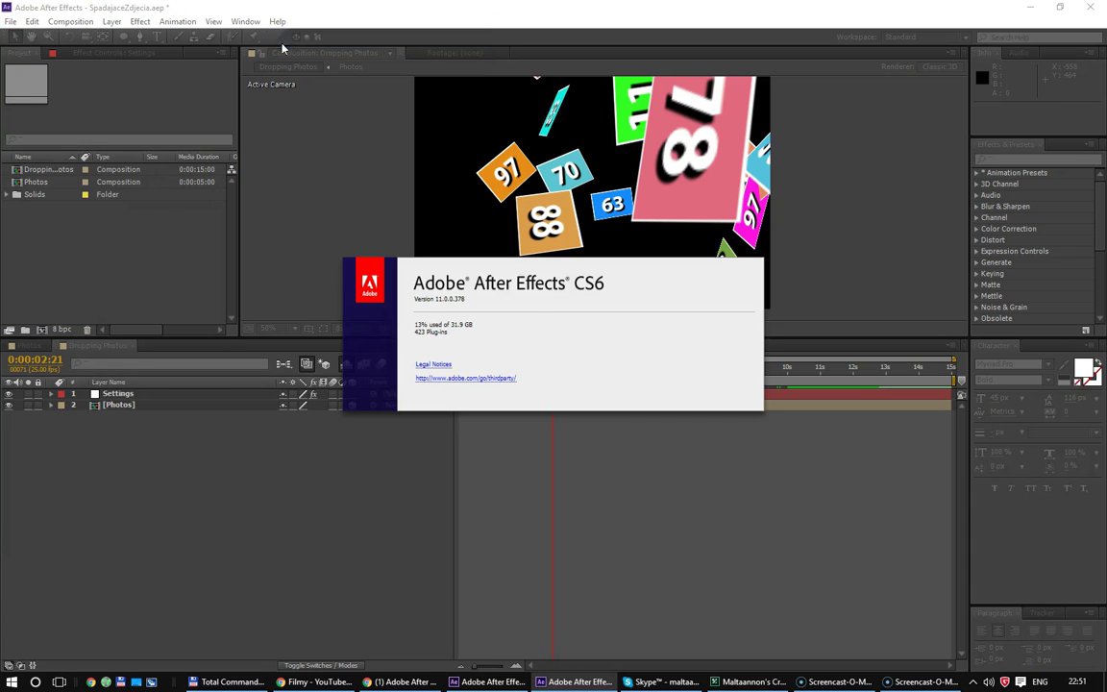
left_click(496, 269)
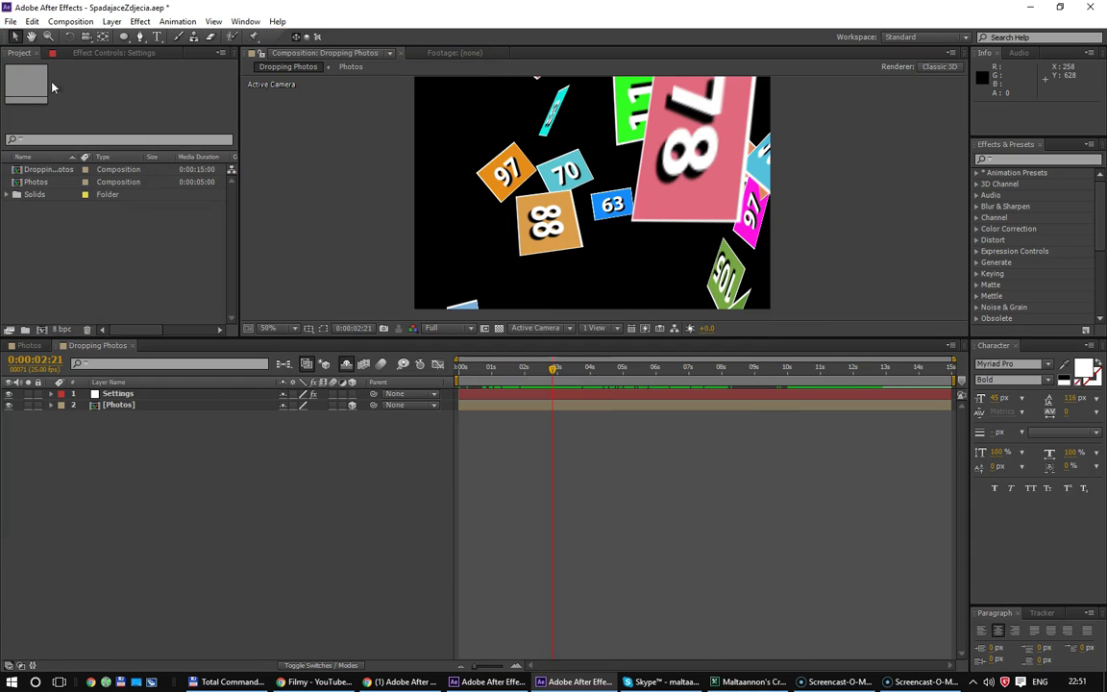
Step: Delete all three project items and close SpadajaceZdjecia.aep without saving
left_click_drag(65, 221, 16, 174)
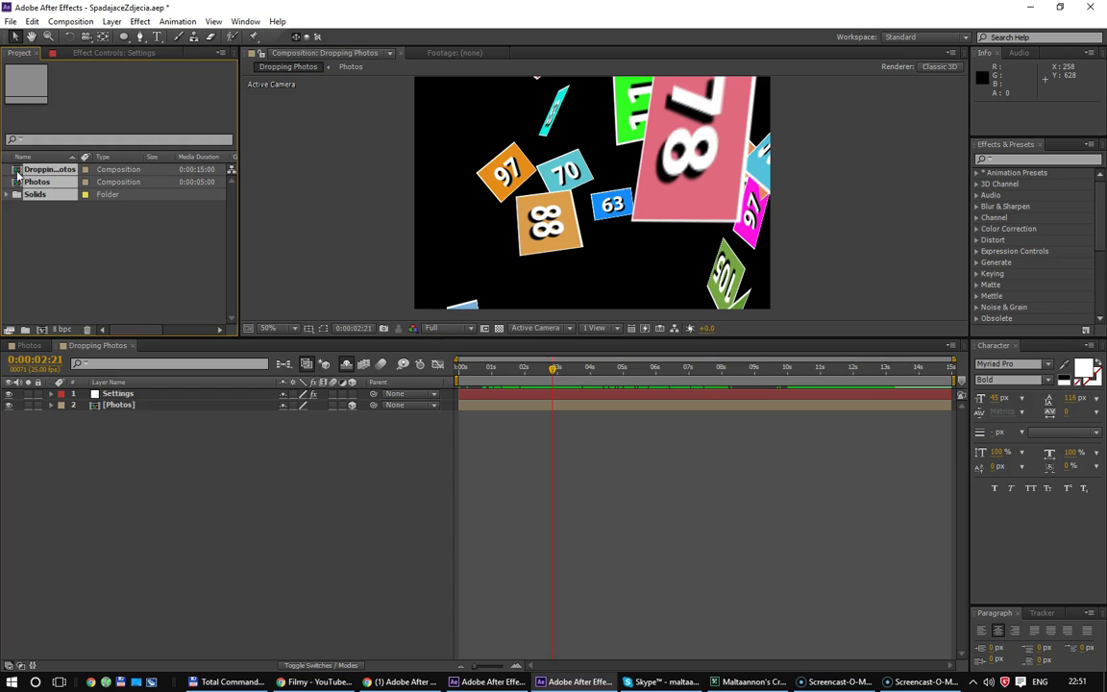
key("Delete")
left_click(620, 359)
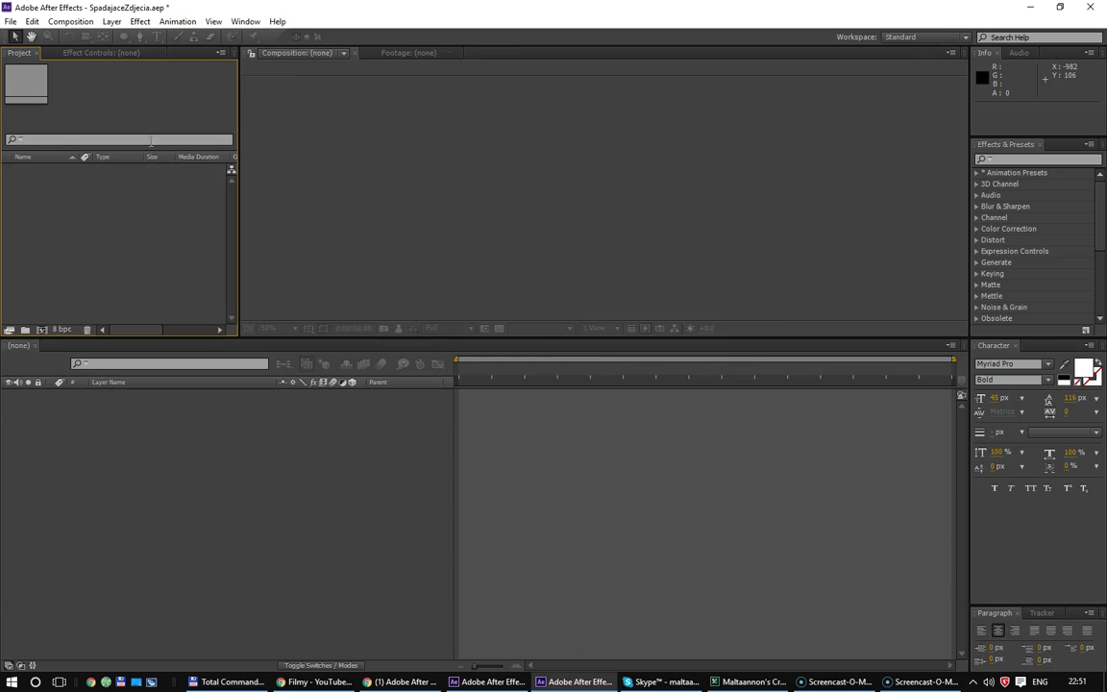
left_click(10, 21)
left_click(44, 102)
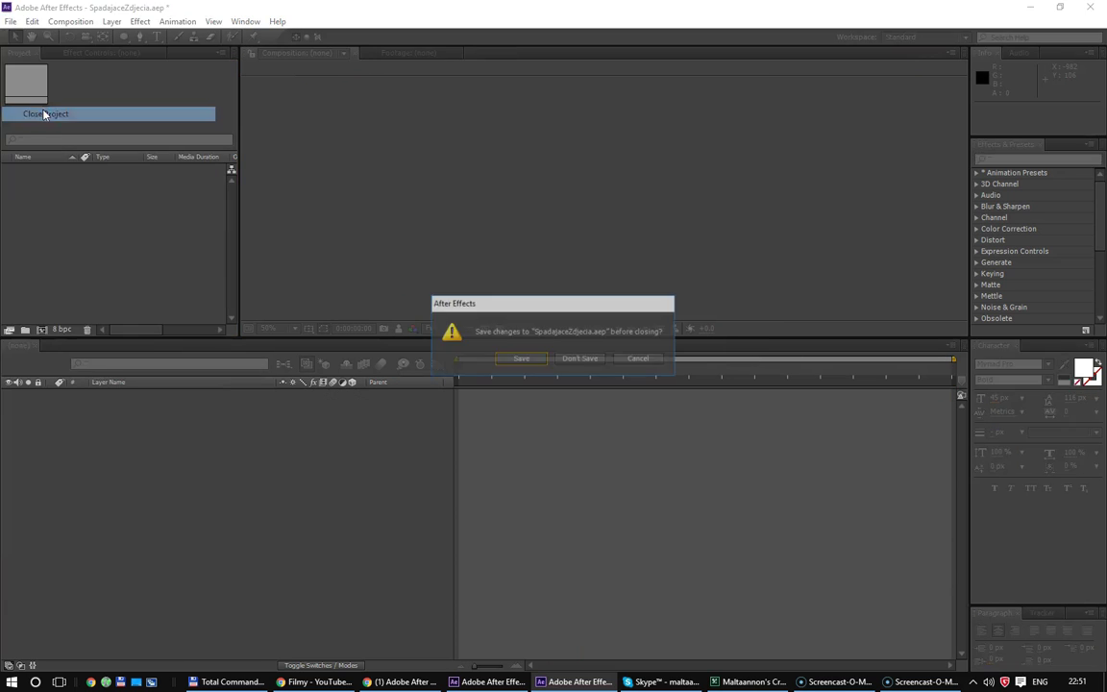
left_click(580, 359)
Step: Add an Untitled 1 folder to the project, then undo it
right_click(195, 242)
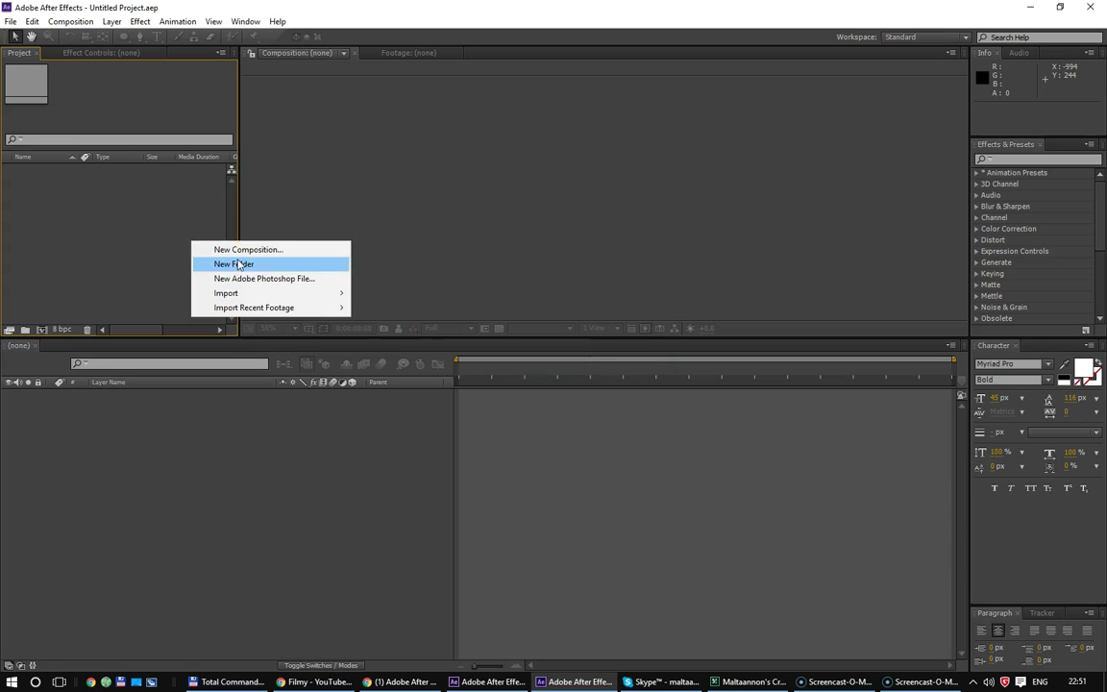
left_click(233, 261)
key("ctrl+z")
Step: Create Comp 1 at 500 × 500 with Lock Aspect Ratio turned off
right_click(93, 217)
left_click(130, 222)
left_click(309, 334)
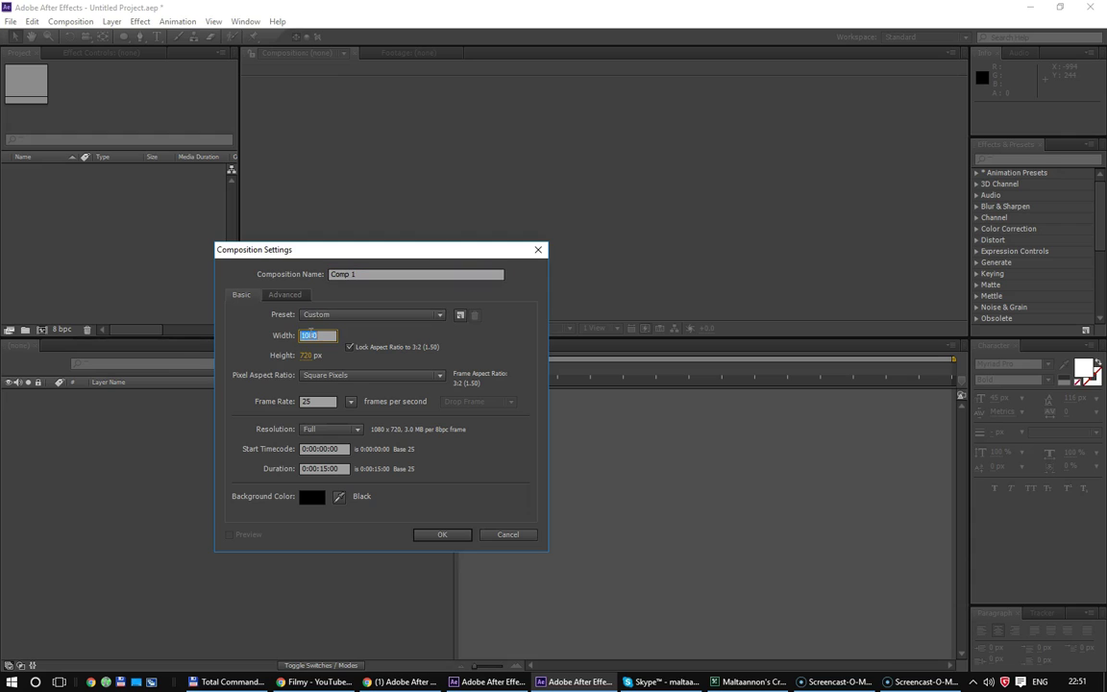
type("500")
left_click(375, 347)
left_click(309, 355)
type("500")
key("Return")
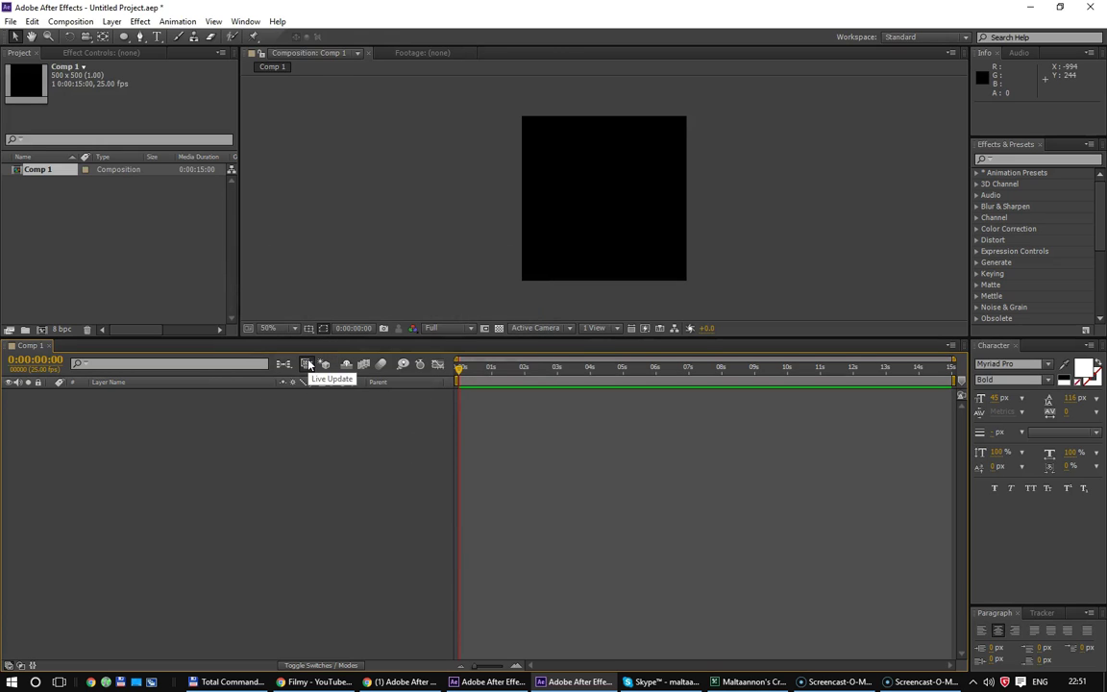
double_click(130, 231)
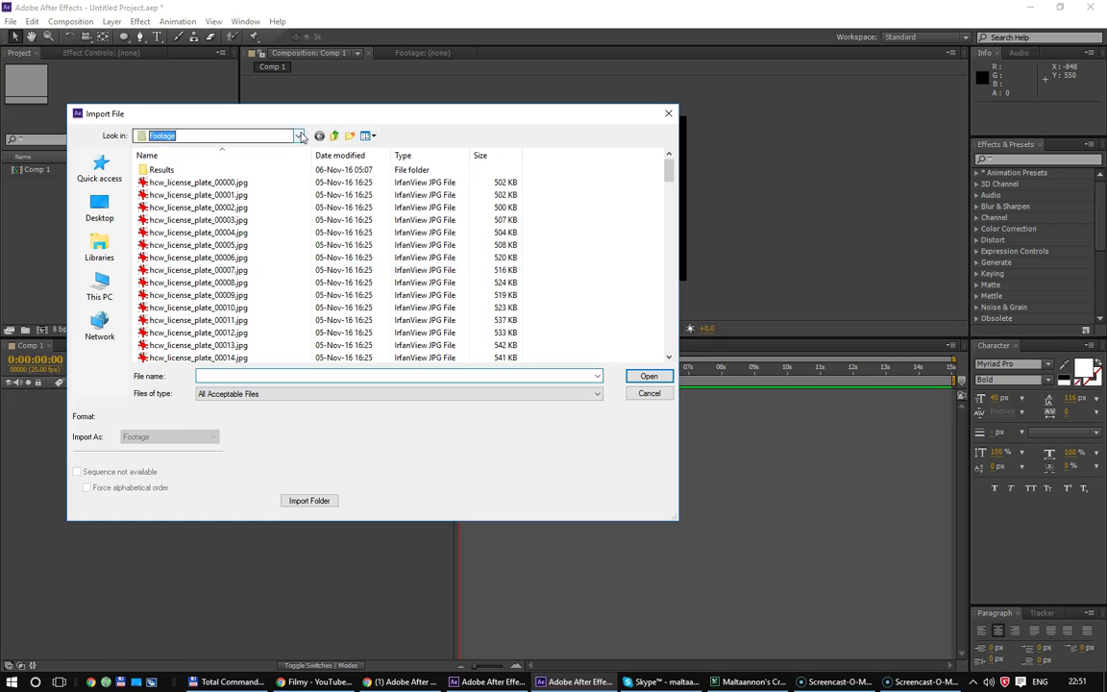
Step: Browse through Resources > Cinema4D > Textures to the hidefEarth2 folder
left_click(220, 135)
left_click(334, 138)
left_click(335, 135)
left_click(334, 136)
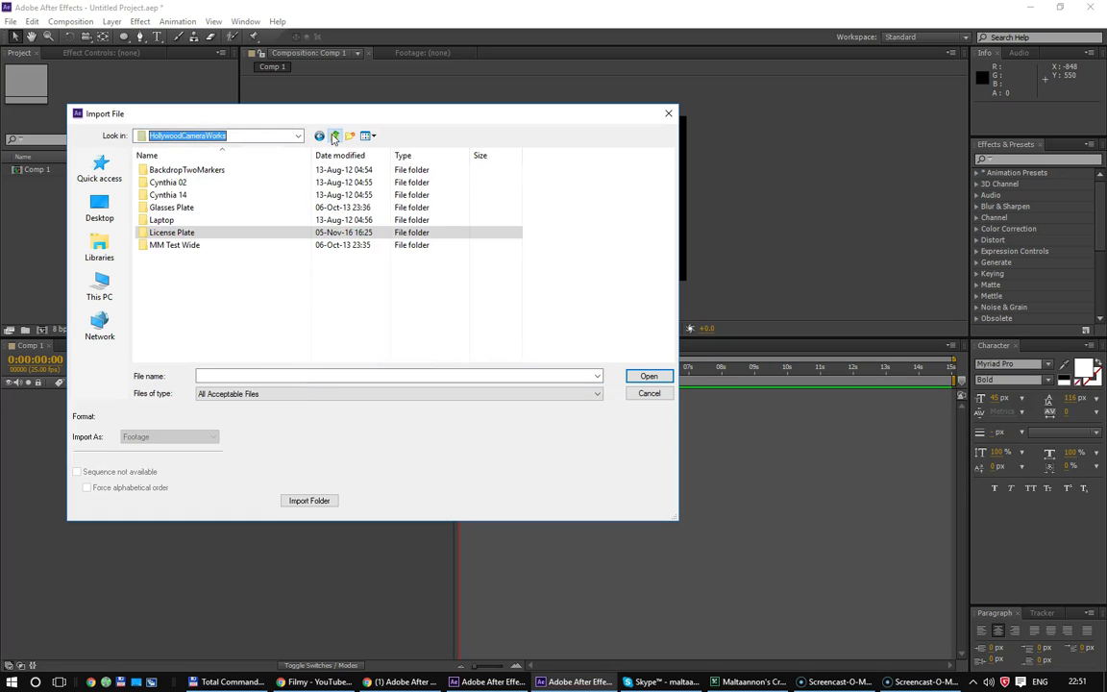
left_click(335, 136)
scroll(218, 317, "down", 1)
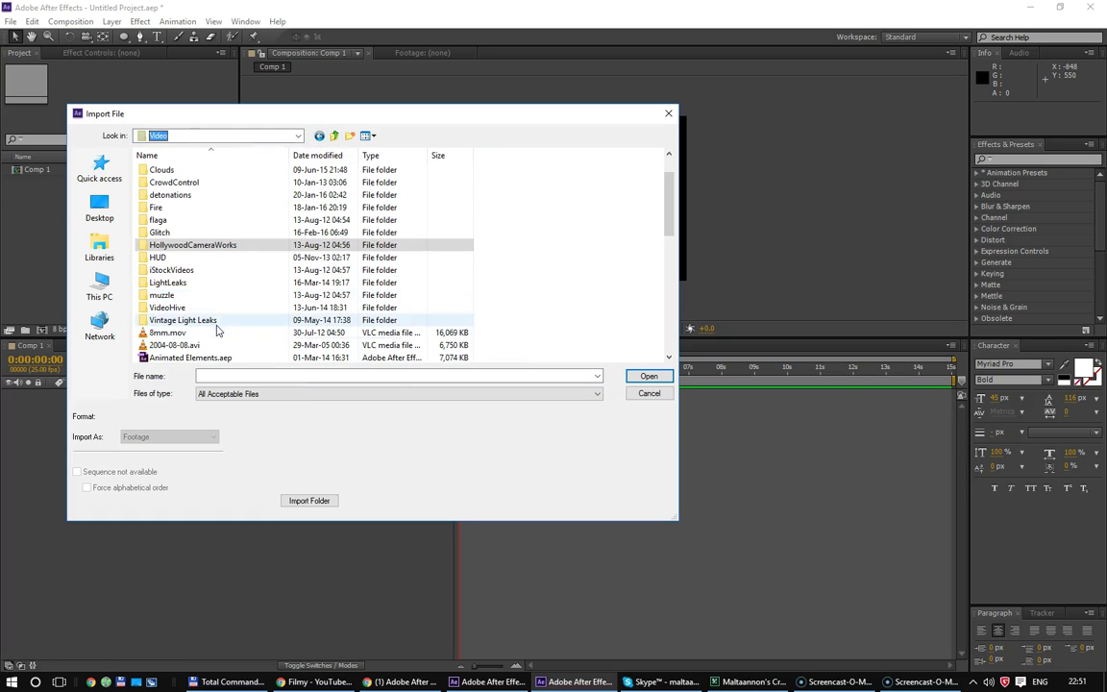
left_click(334, 136)
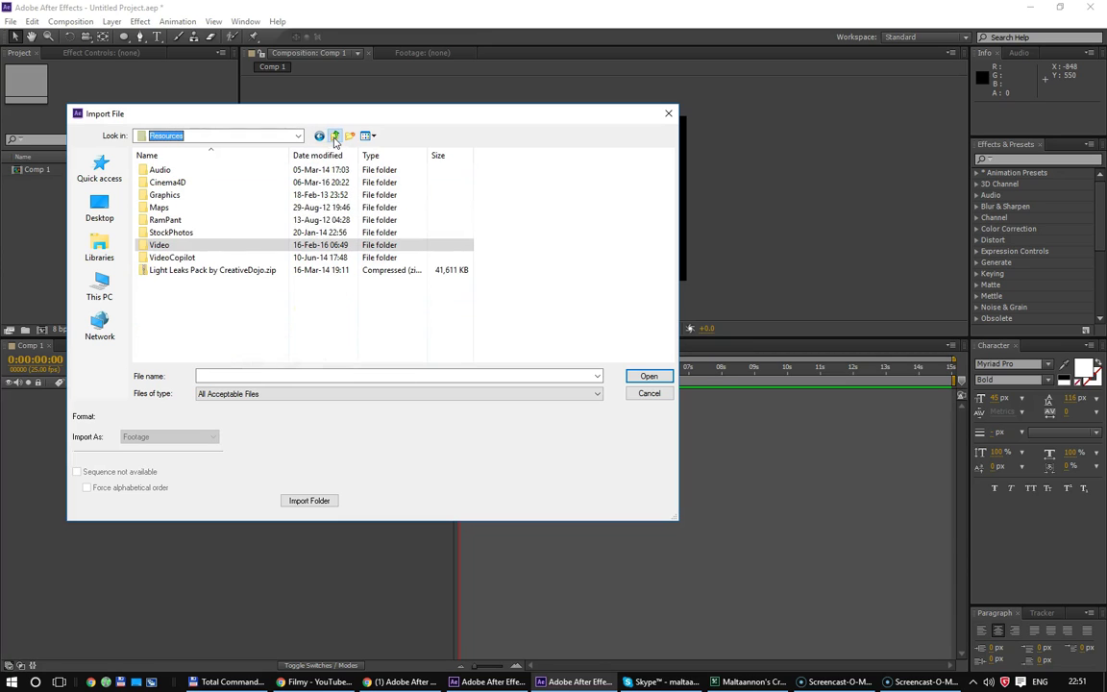
double_click(166, 195)
left_click(320, 135)
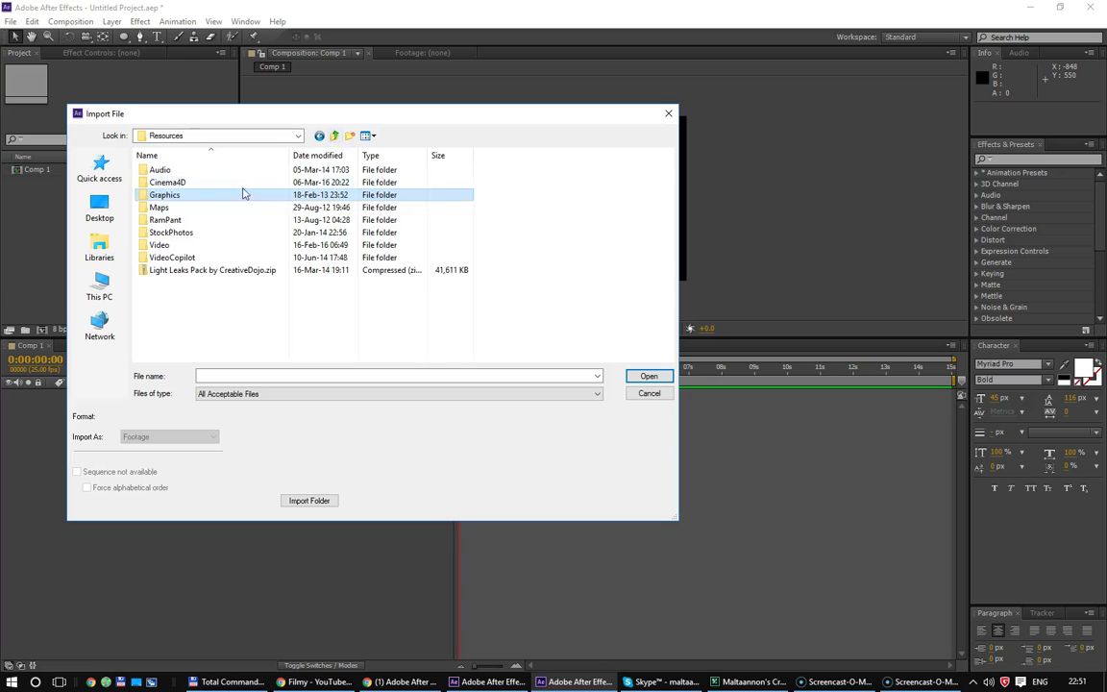
double_click(202, 184)
double_click(200, 194)
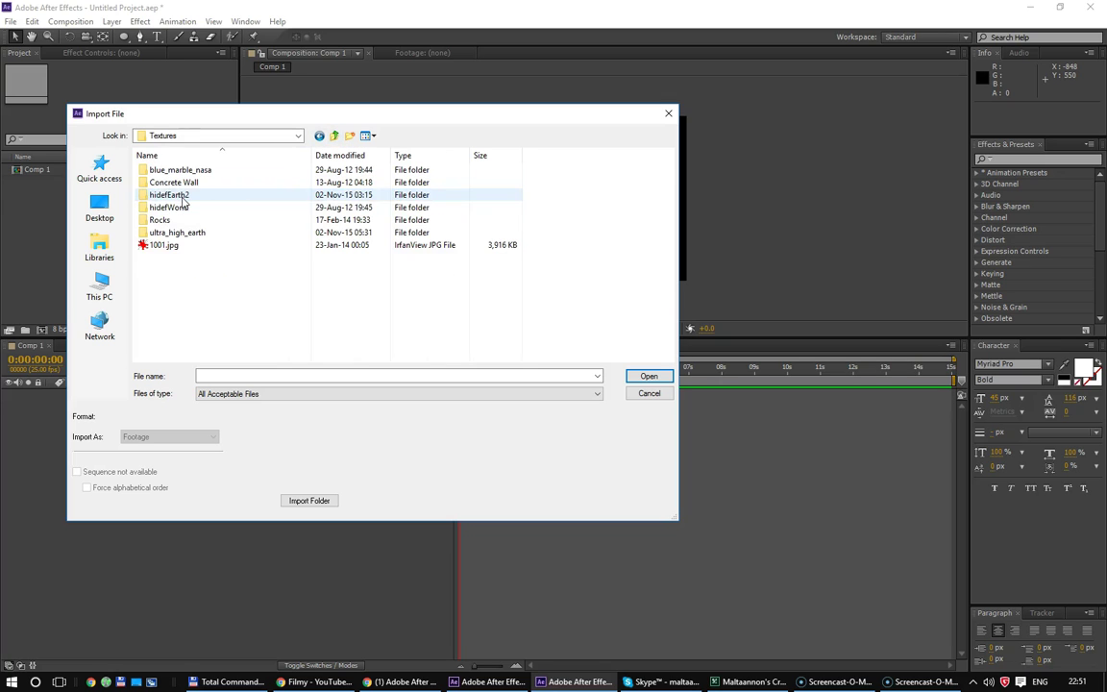
double_click(190, 203)
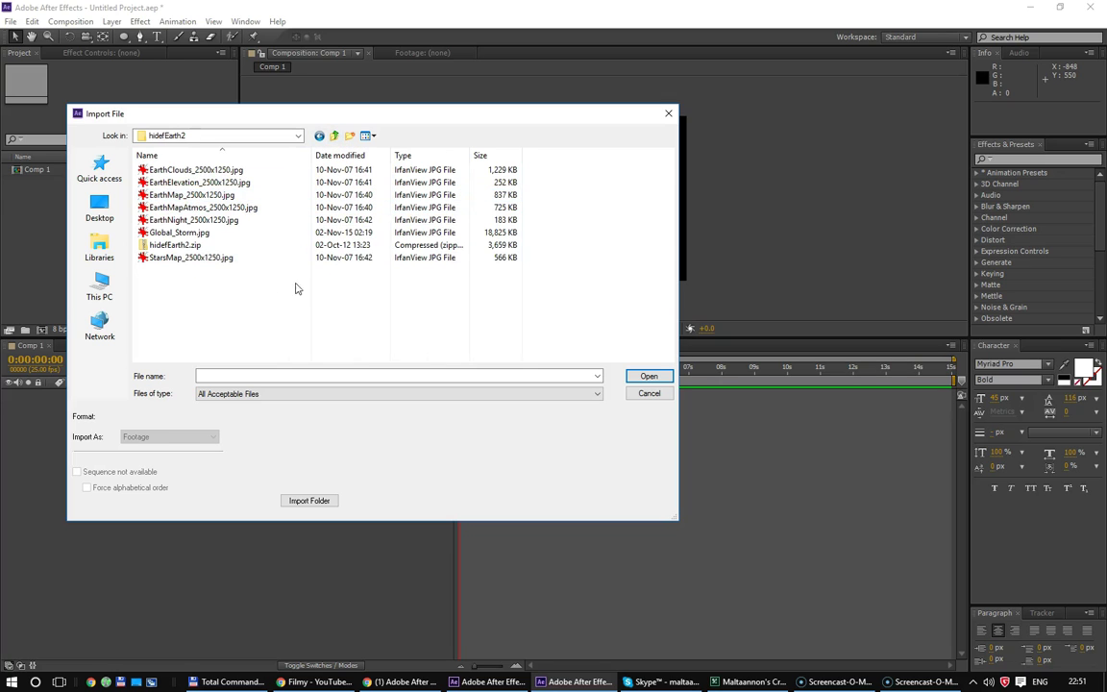
Step: Import StarsMap, EarthNight, EarthMapAtmos, EarthMap, EarthElevation and EarthClouds
left_click(236, 258)
left_click(223, 217, "ctrl")
left_click(221, 206, "ctrl")
left_click(219, 194, "ctrl")
left_click(218, 182, "ctrl")
left_click(216, 169, "ctrl")
left_click(630, 378)
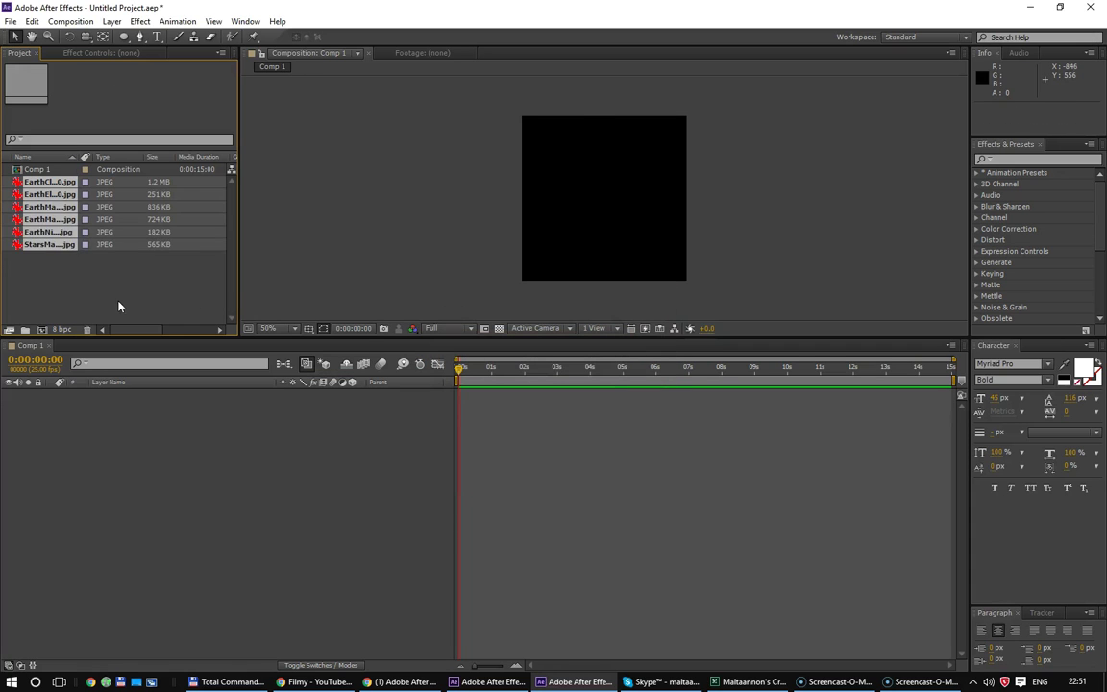
Step: View EarthClouds, EarthElevation, EarthMap, EarthMapAtmos, EarthNight and StarsMap in the Footage viewer, then open Comp 1
double_click(74, 186)
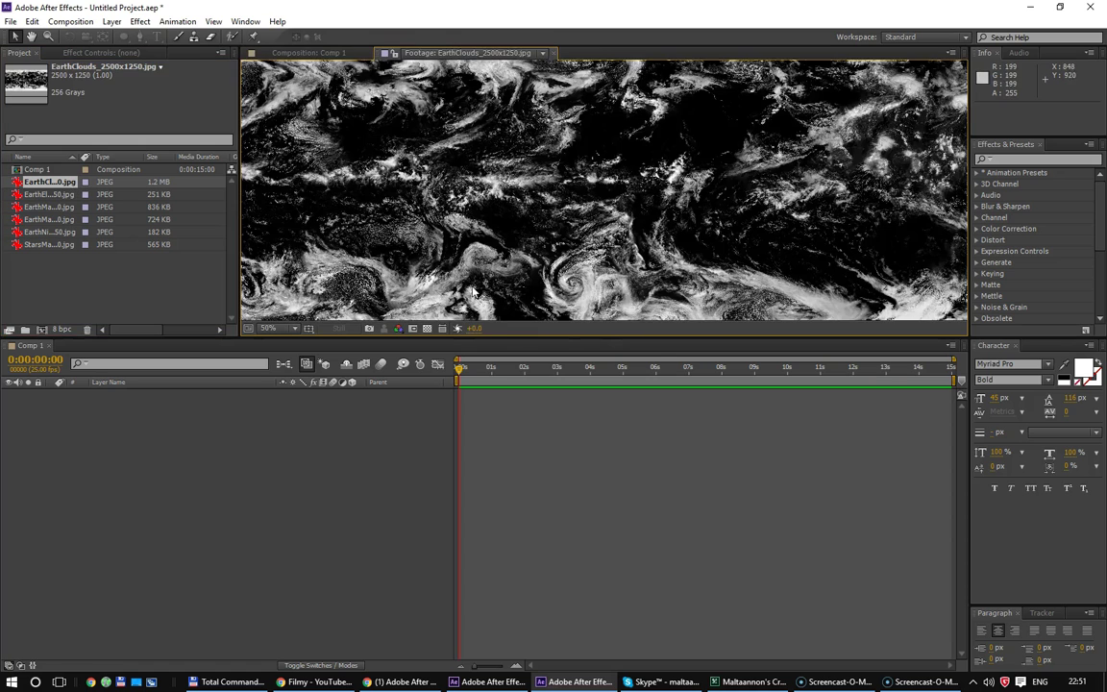
scroll(473, 291, "up", 2)
scroll(473, 291, "up", 2)
scroll(472, 291, "down", 4)
scroll(473, 291, "down", 1)
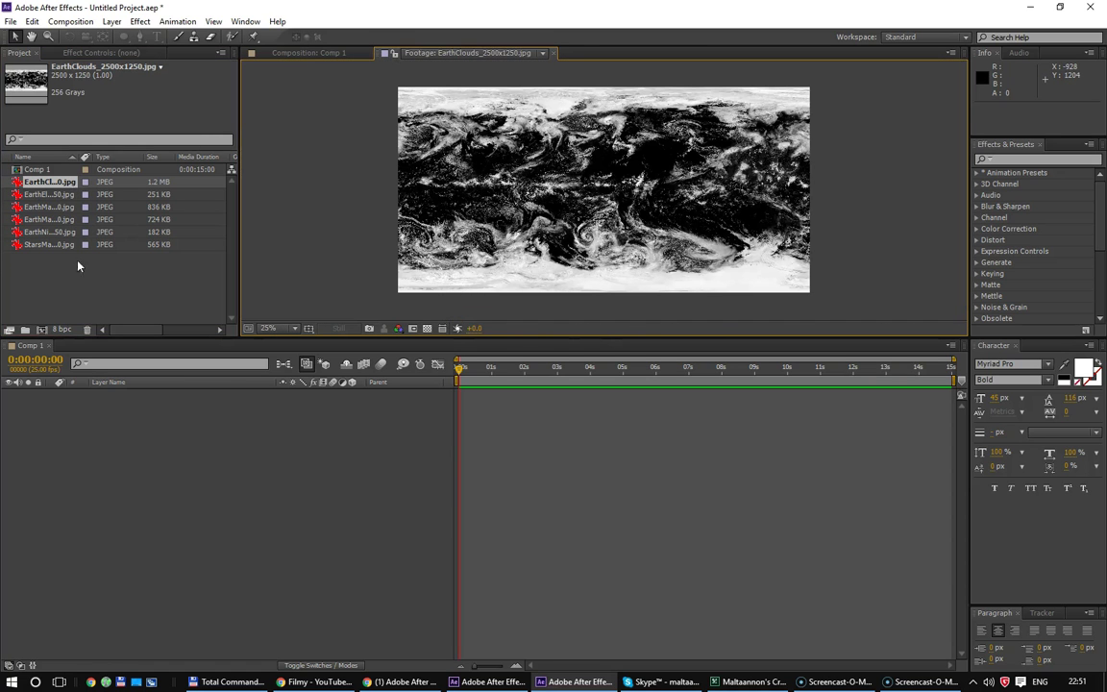
double_click(56, 194)
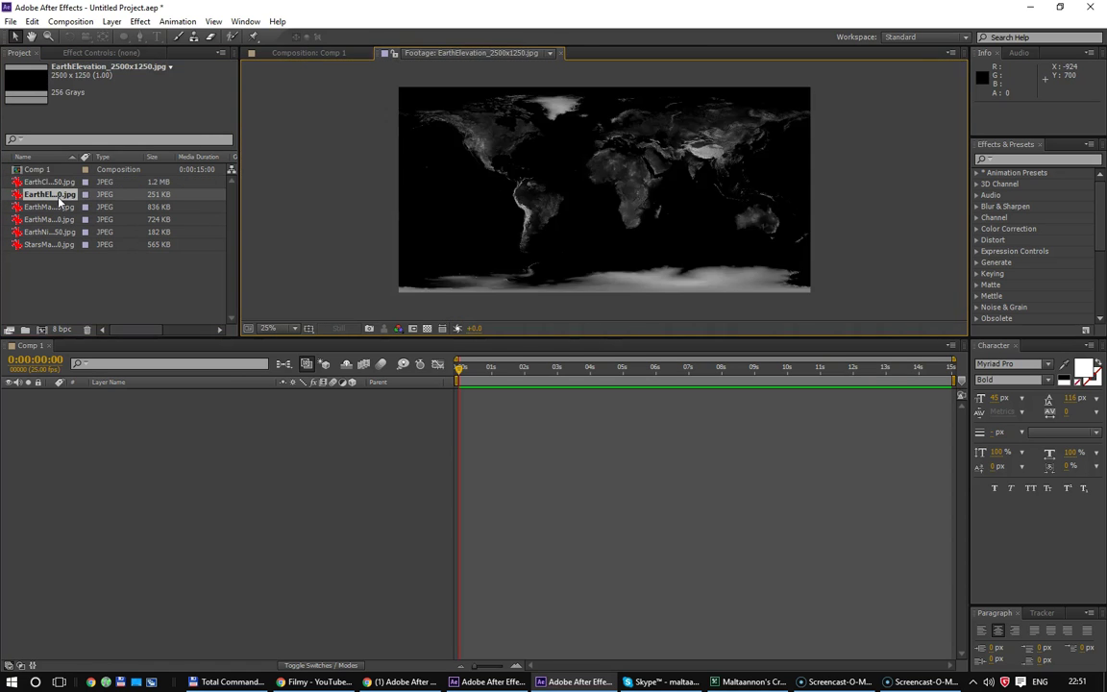
double_click(56, 207)
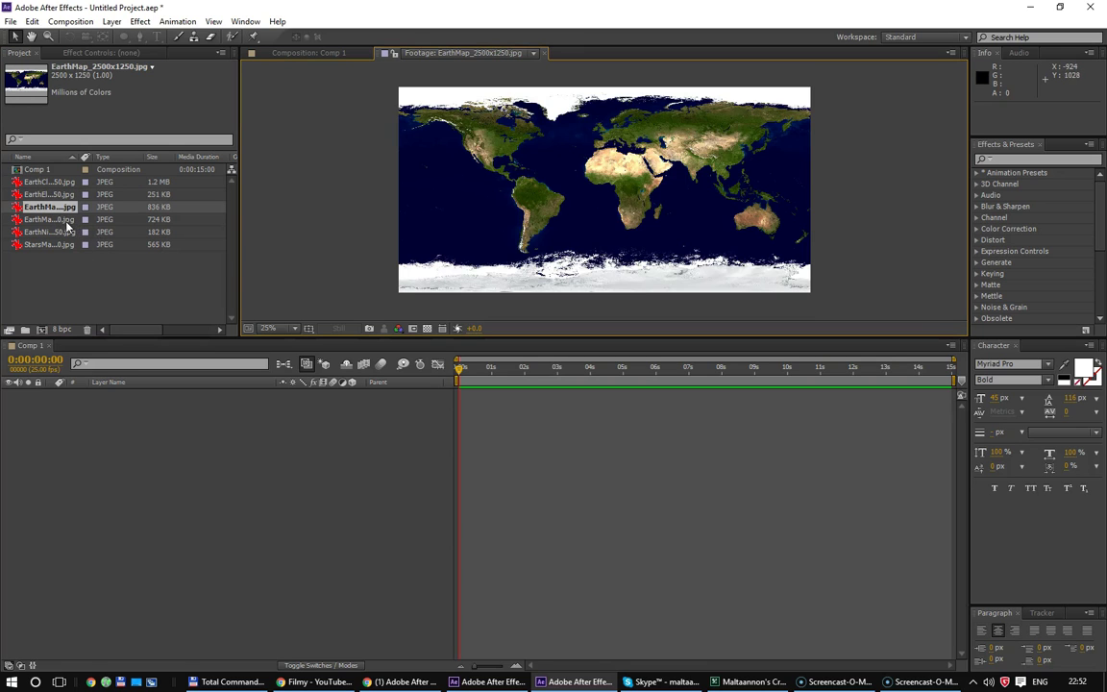
double_click(65, 219)
double_click(58, 232)
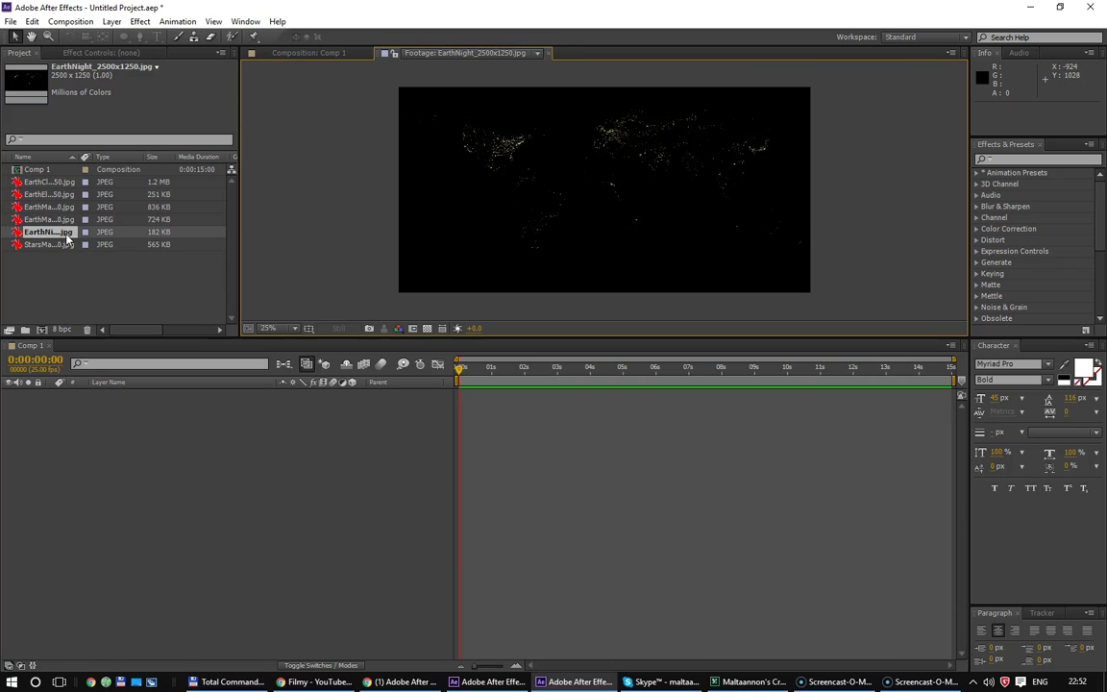
double_click(64, 246)
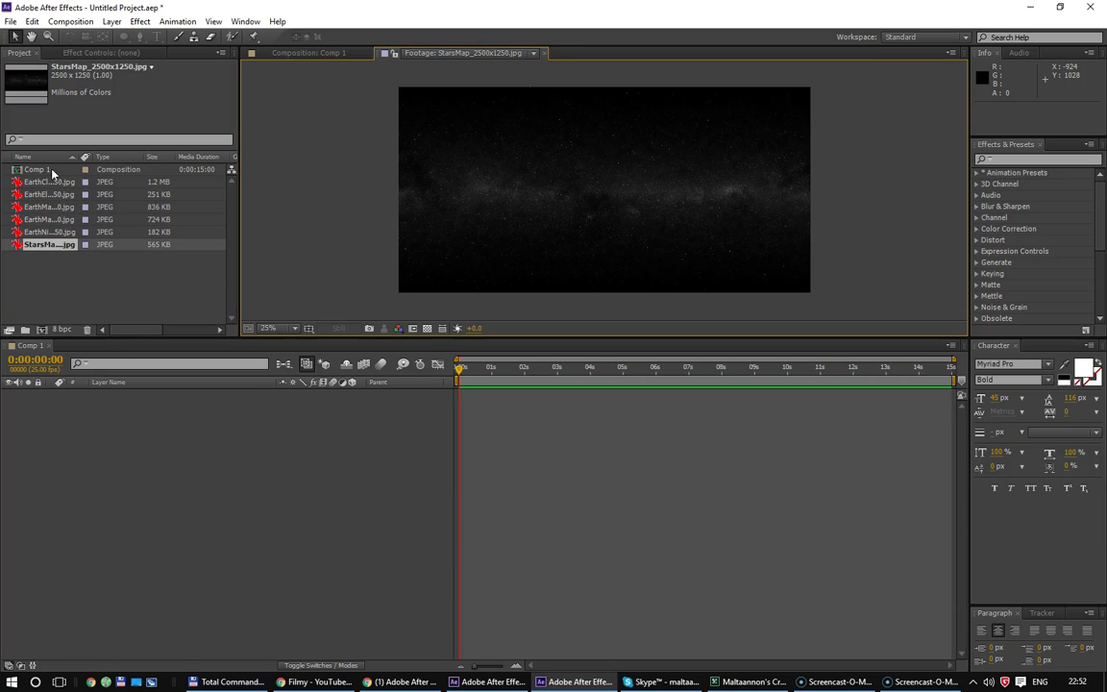
double_click(51, 170)
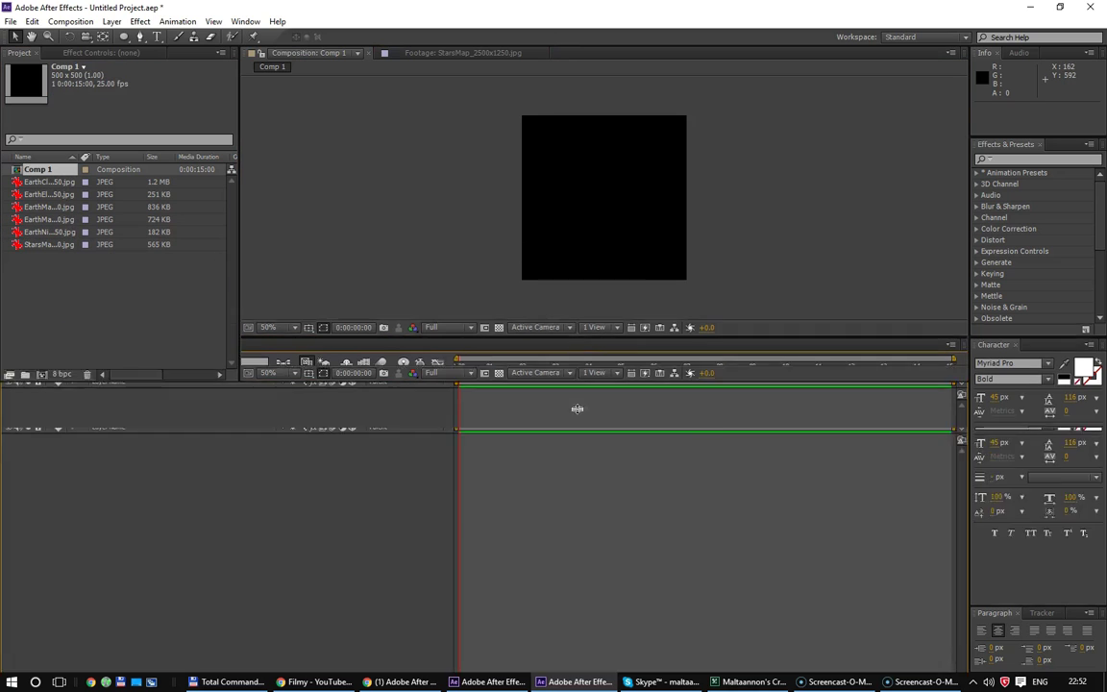
Step: Enlarge the viewer and drag EarthMap_2500x1250.jpg into Comp 1 as layer 1
left_click_drag(578, 335, 579, 411)
left_click(53, 207)
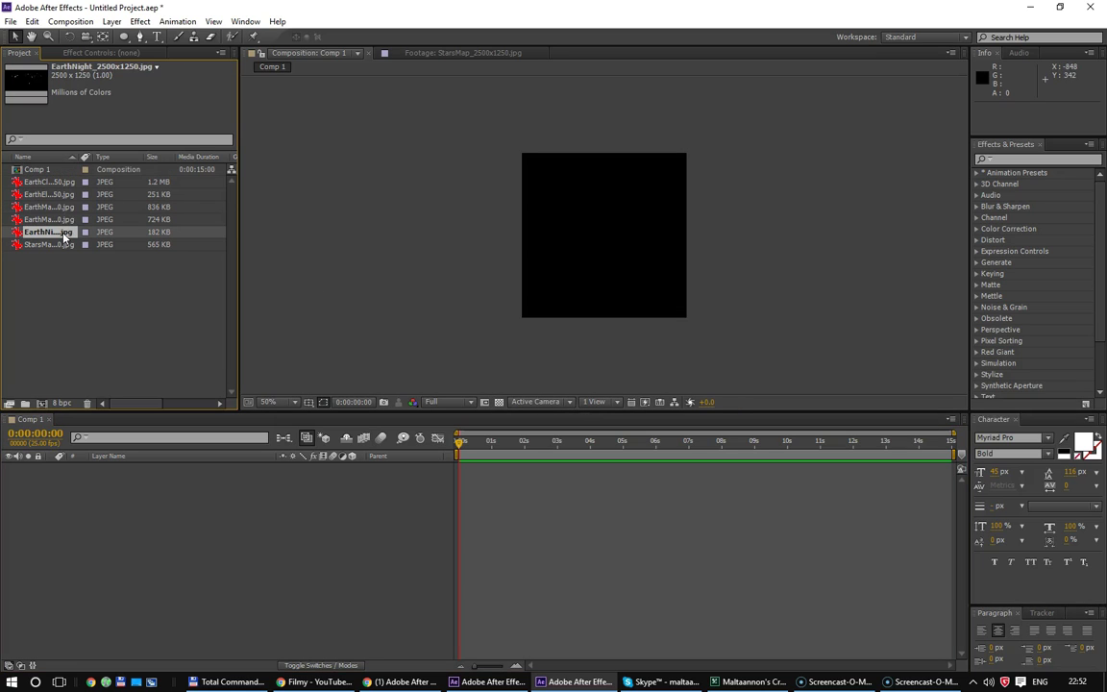
left_click(58, 219)
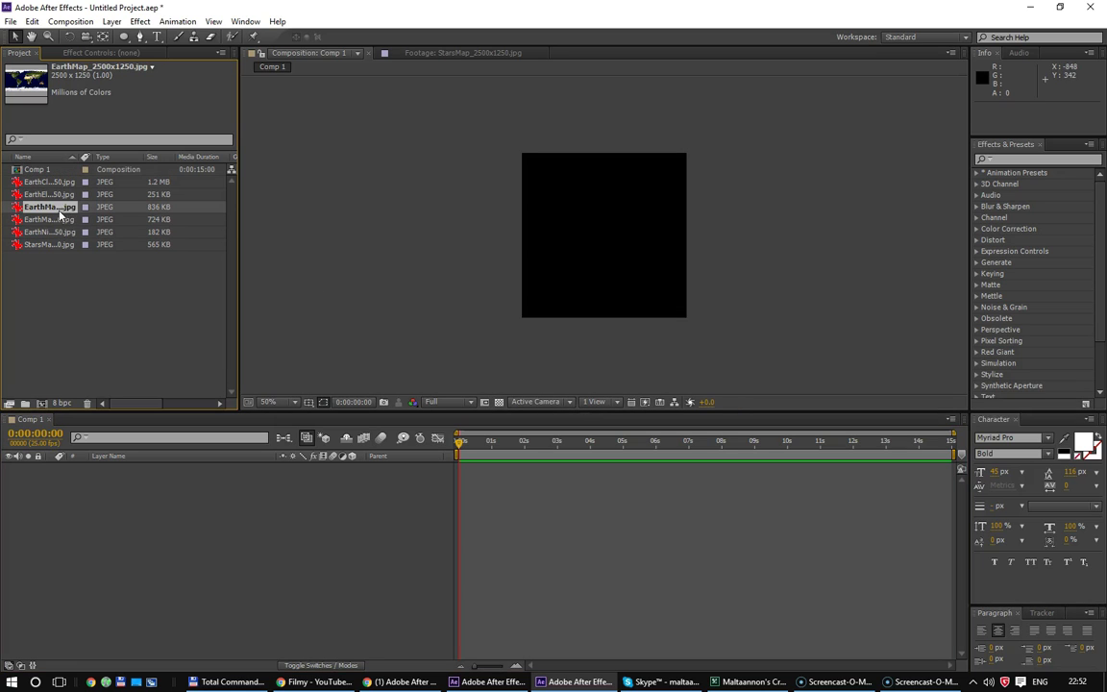
left_click_drag(63, 206, 252, 481)
left_click(1017, 160)
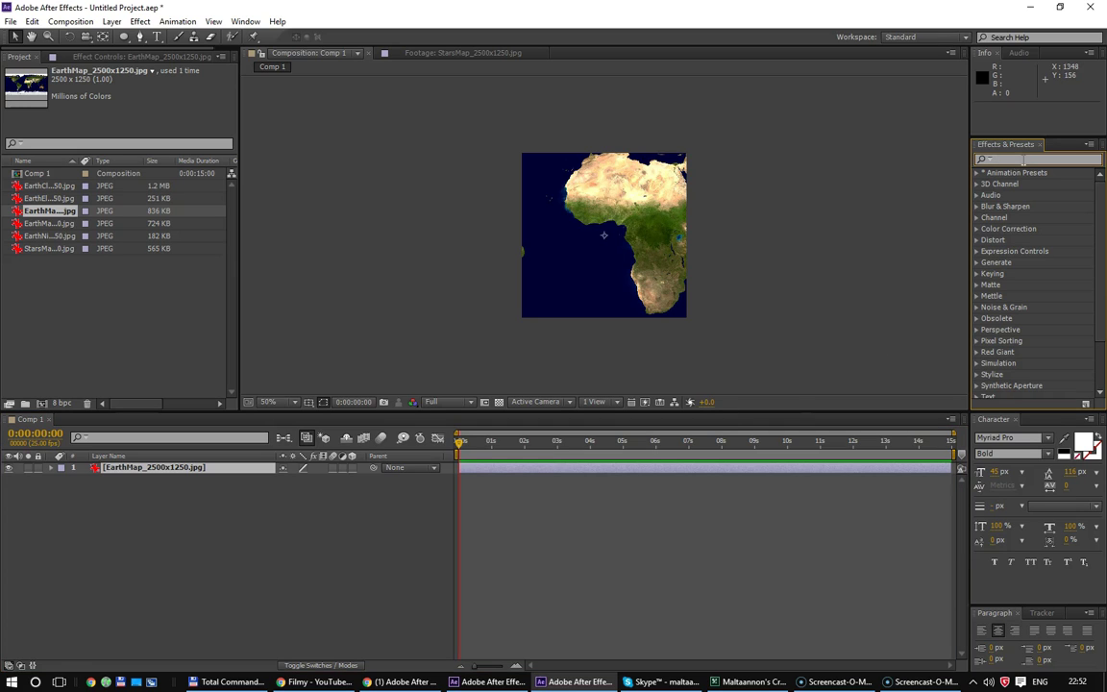
left_click(752, 681)
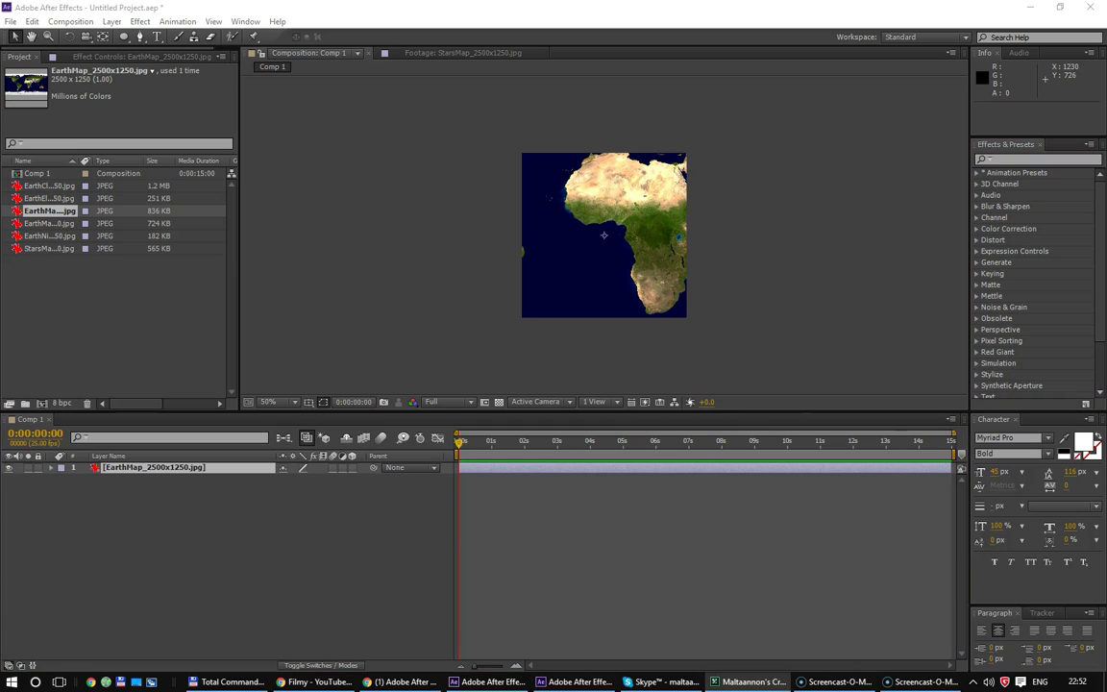
Step: Search Effects & Presets for 'c sphere' and apply CC Sphere to the EarthMap layer
left_click(1028, 159)
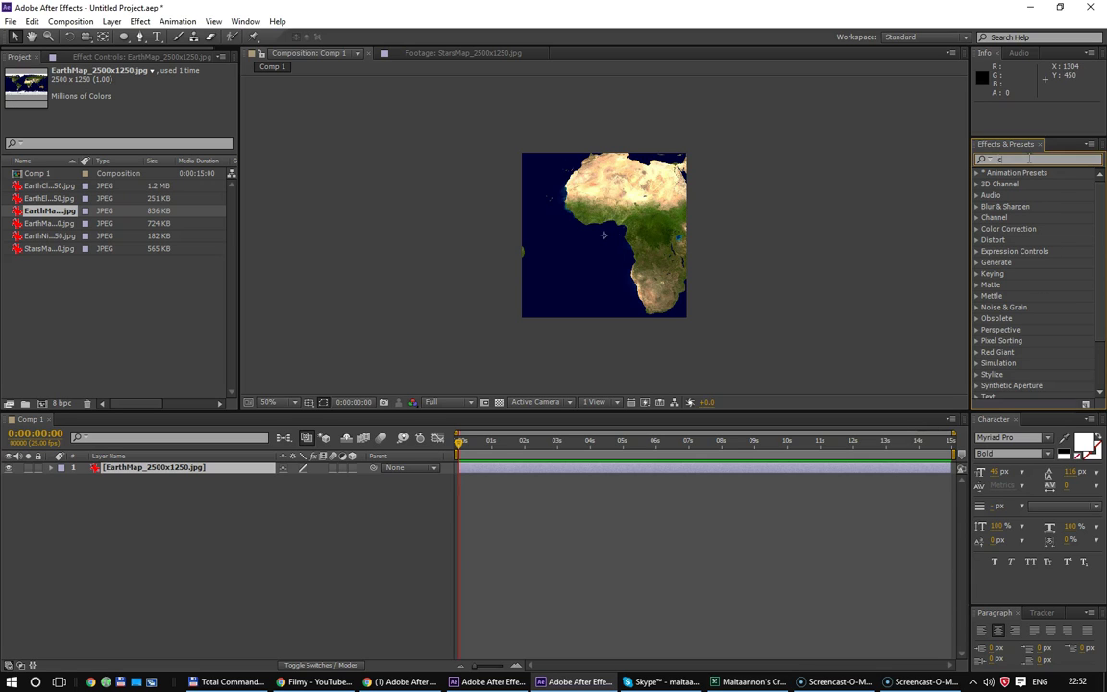
type("c sphere")
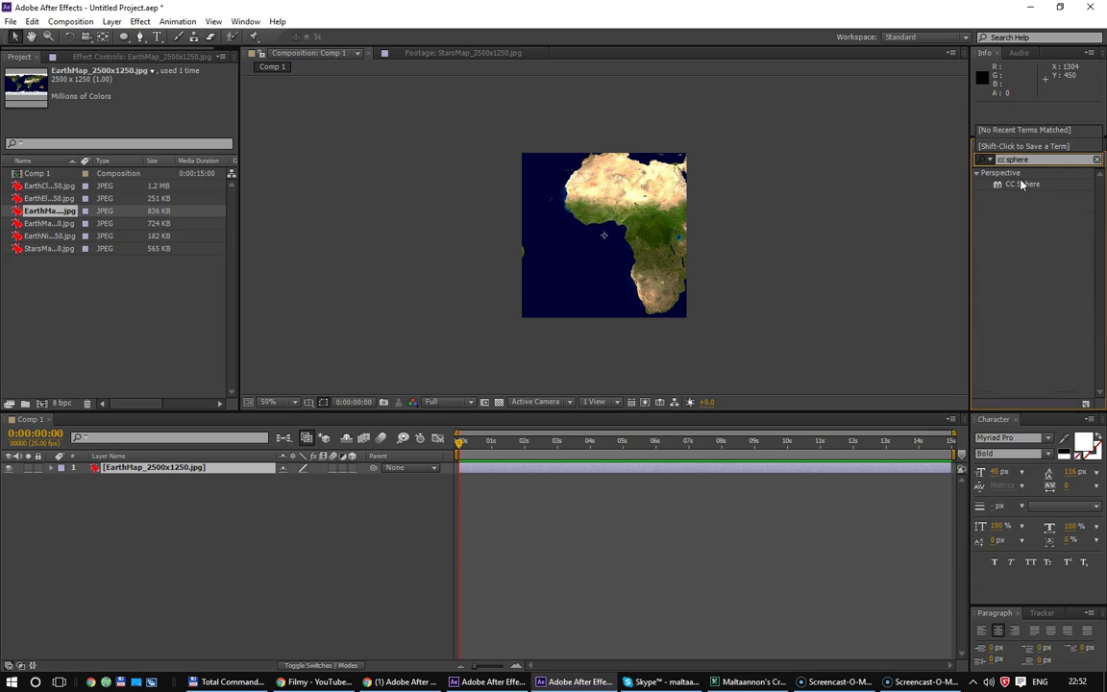
left_click_drag(1023, 184, 604, 235)
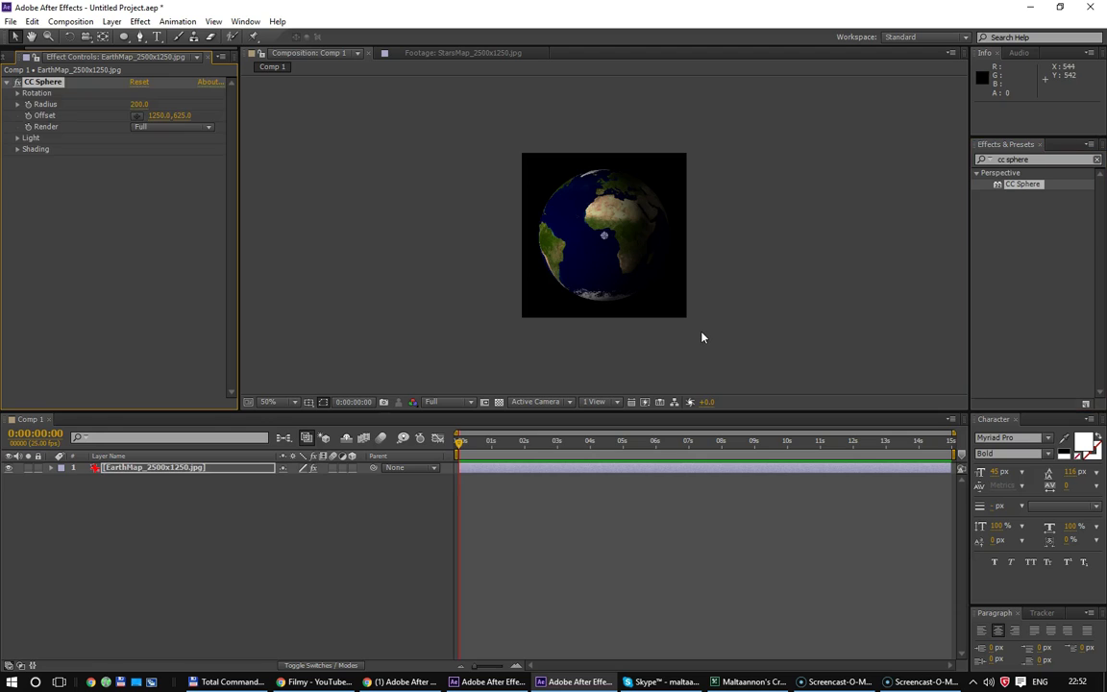
Step: Show the transparency grid, view the globe at 100% and enlarge the composition viewer
left_click(499, 402)
left_click(452, 402)
left_click(510, 386)
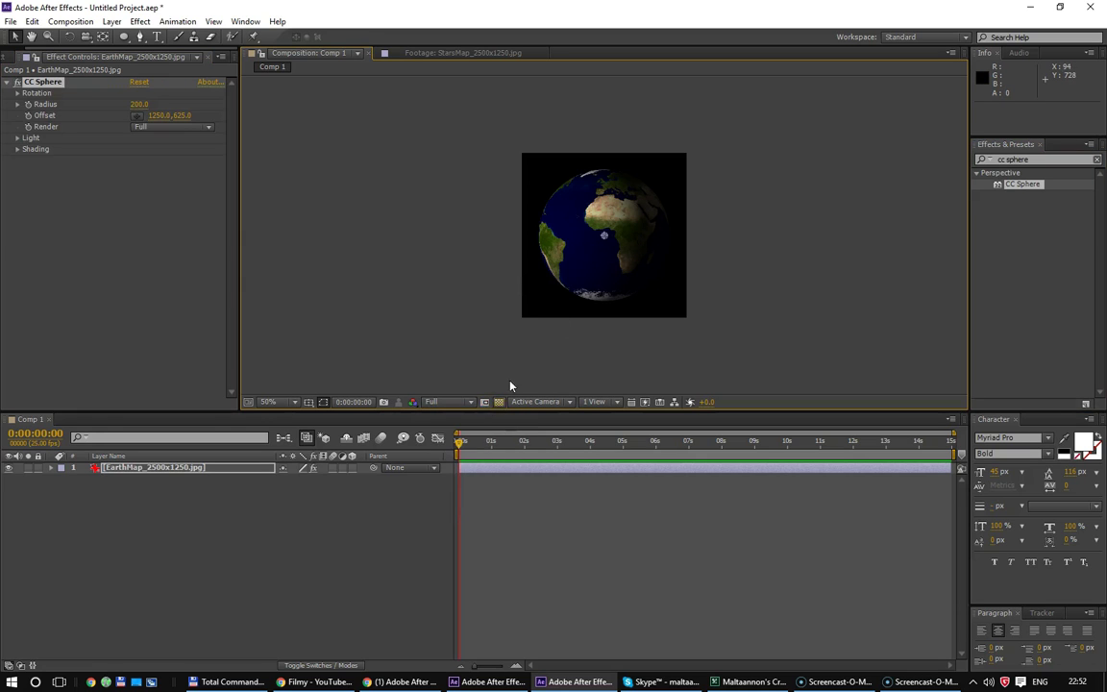
key("comma")
key("period")
key("period")
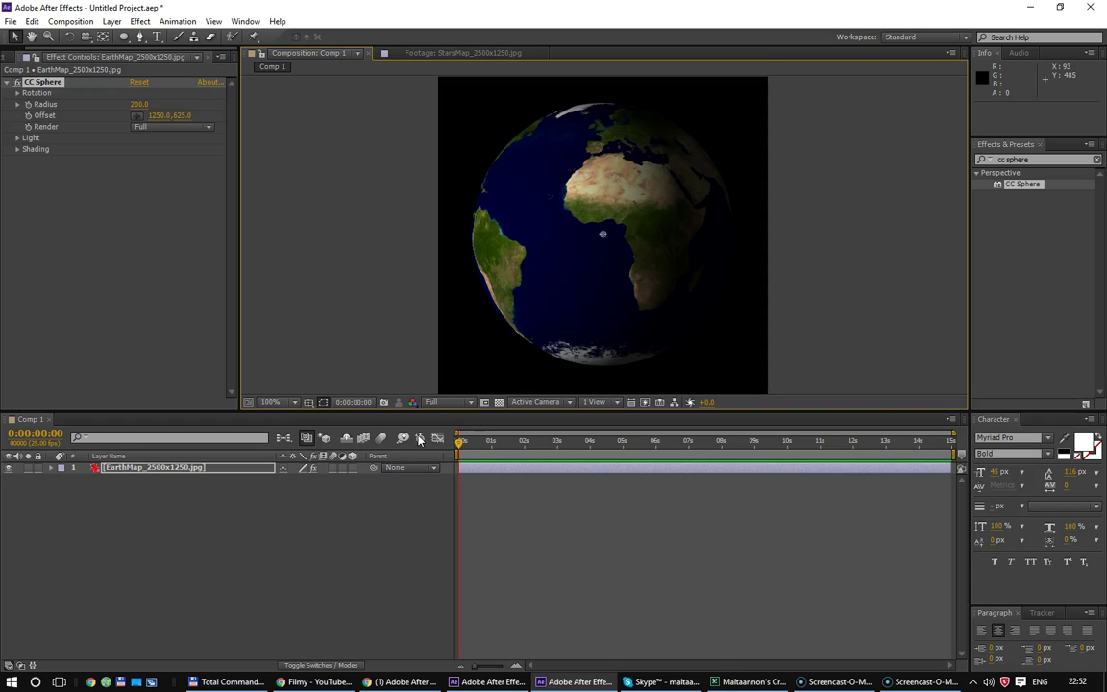
left_click_drag(437, 420, 437, 461)
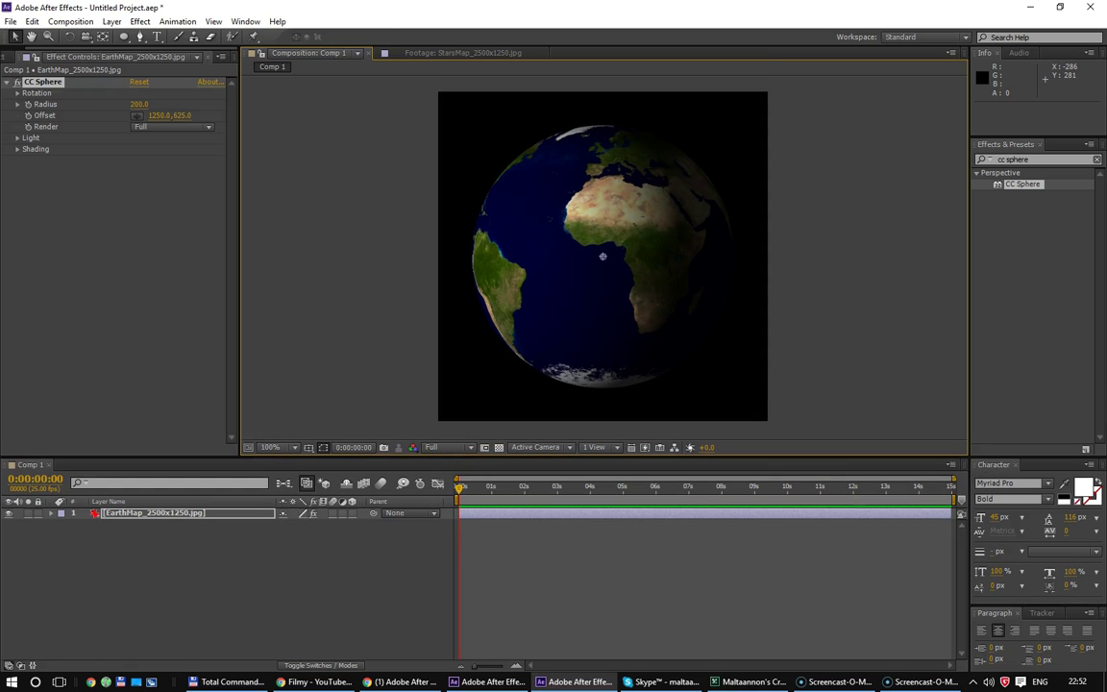
left_click(4, 60)
left_click_drag(50, 185, 143, 391)
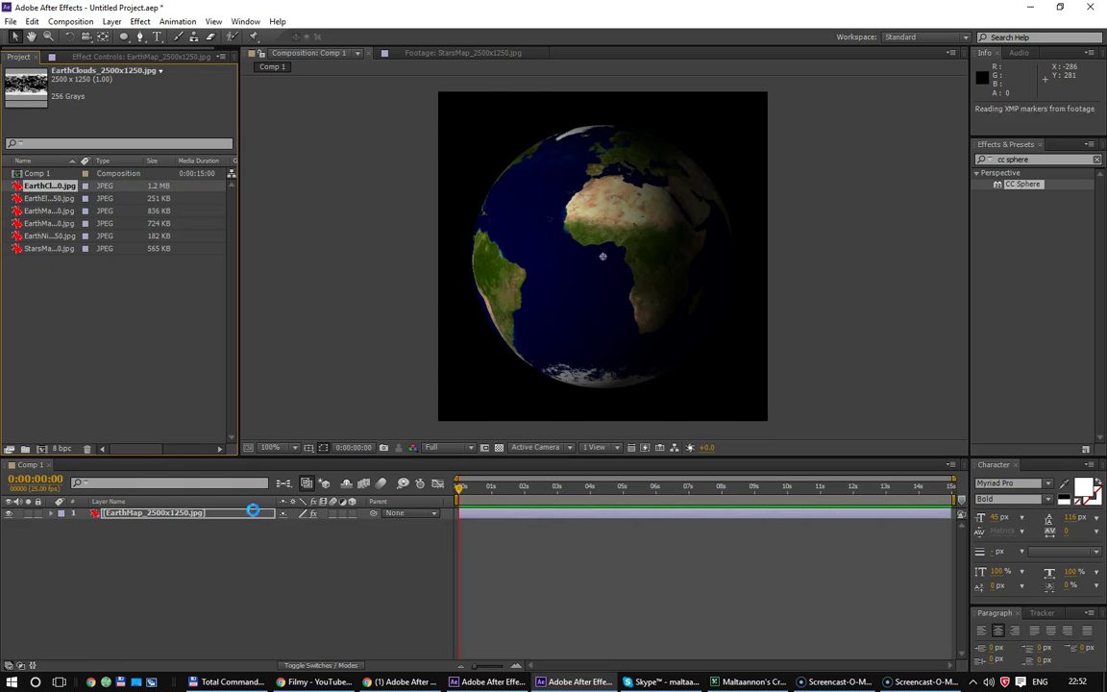
Step: Add EarthClouds as a top layer with its own CC Sphere, blended in Screen mode over EarthMap
left_click_drag(143, 392, 252, 511)
left_click_drag(1011, 189, 577, 250)
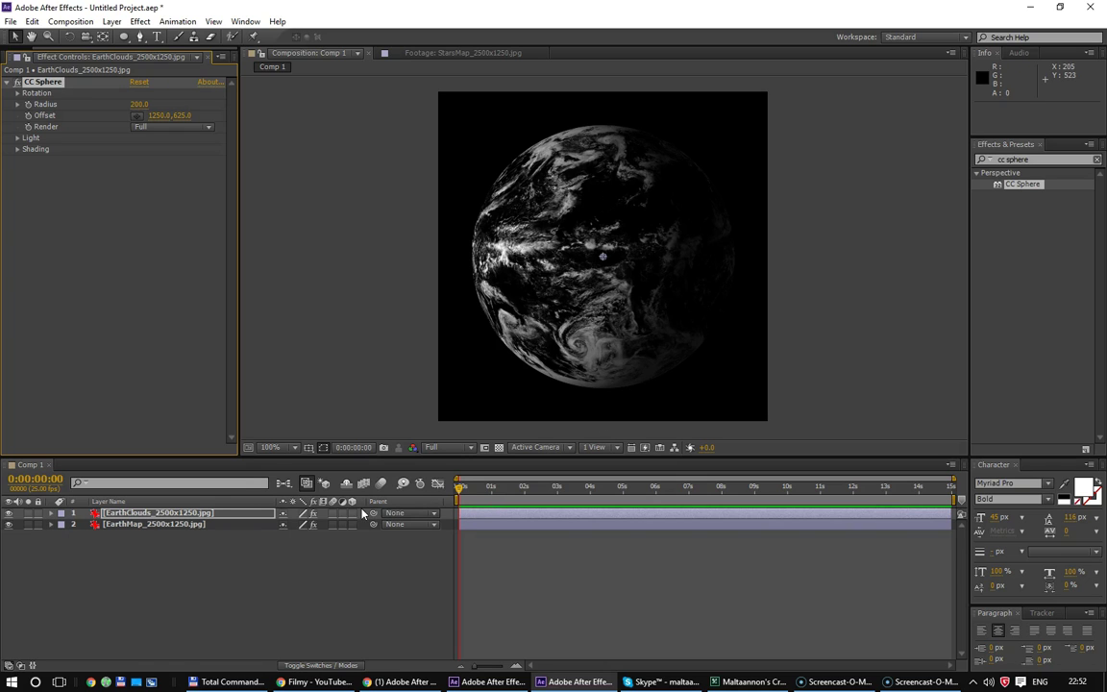
key("F4")
left_click(294, 513)
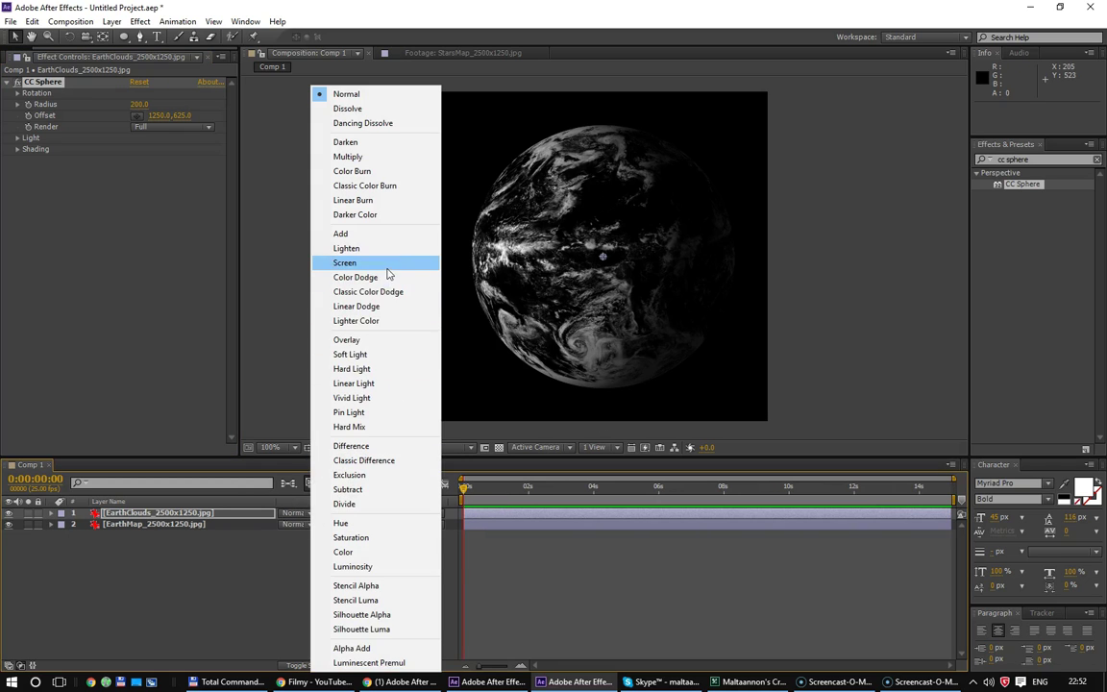
left_click(388, 266)
left_click(165, 525)
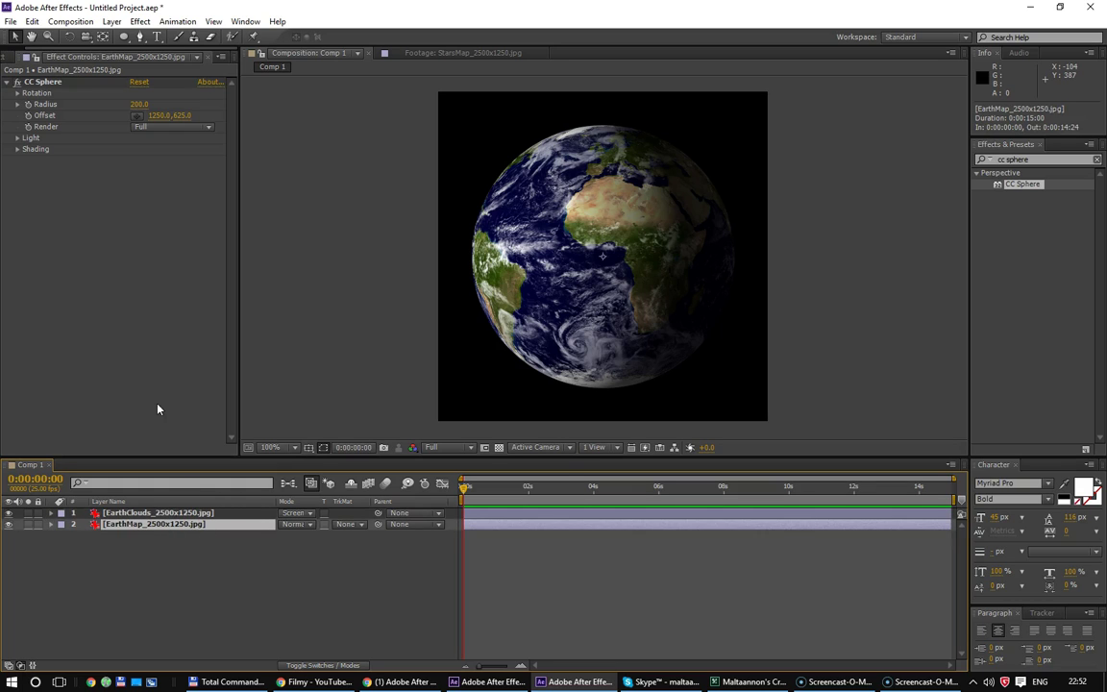
Step: Expand EarthMap's CC Sphere Rotation, test-spin Rotation Y, undo it back to 0°, and enlarge the timeline
left_click(17, 92)
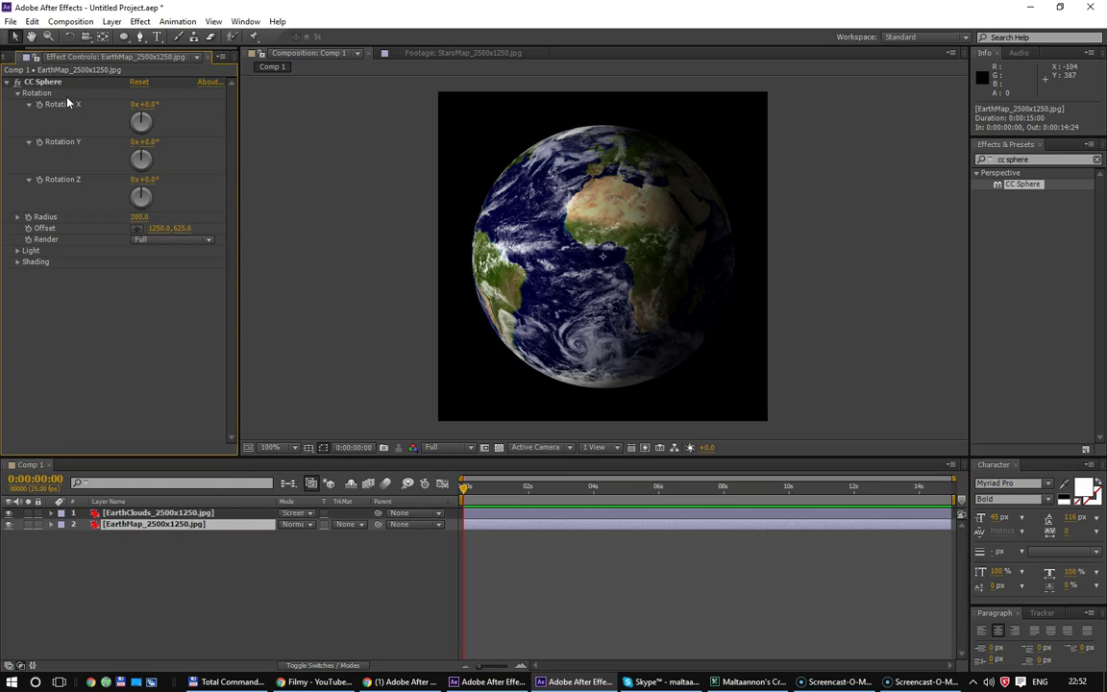
left_click_drag(144, 142, 210, 143)
left_click_drag(188, 146, 166, 157)
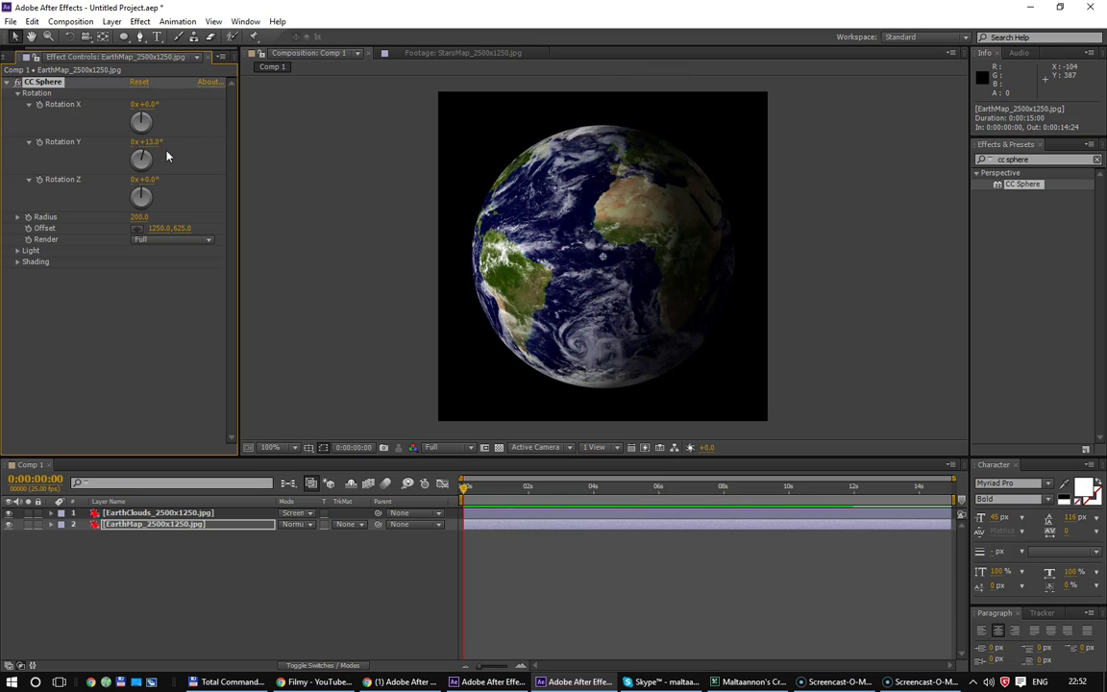
key("ctrl+z")
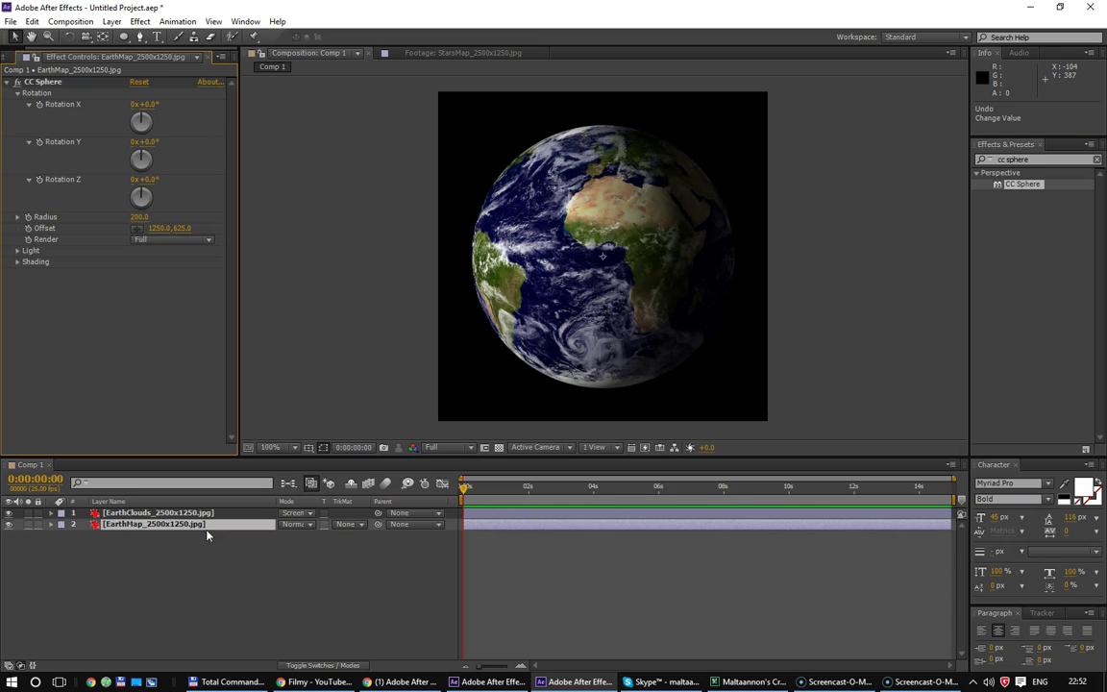
left_click_drag(310, 458, 330, 248)
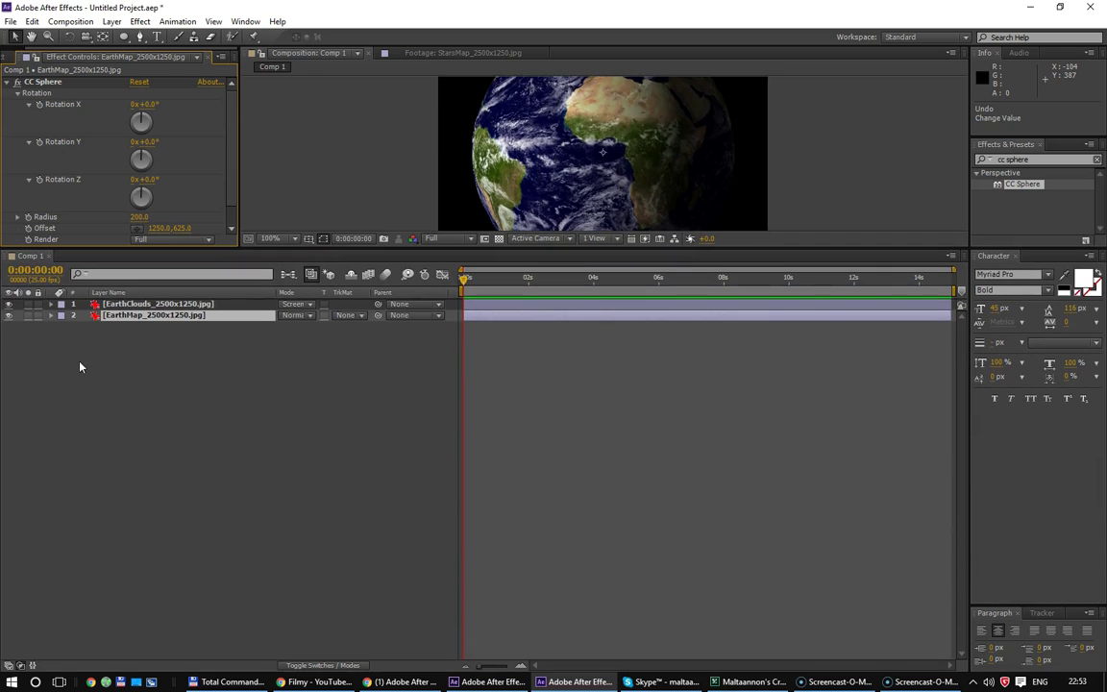
Step: Expand Effects > CC Sphere > Rotation on both EarthClouds and EarthMap in the timeline
left_click(51, 316)
left_click(51, 304)
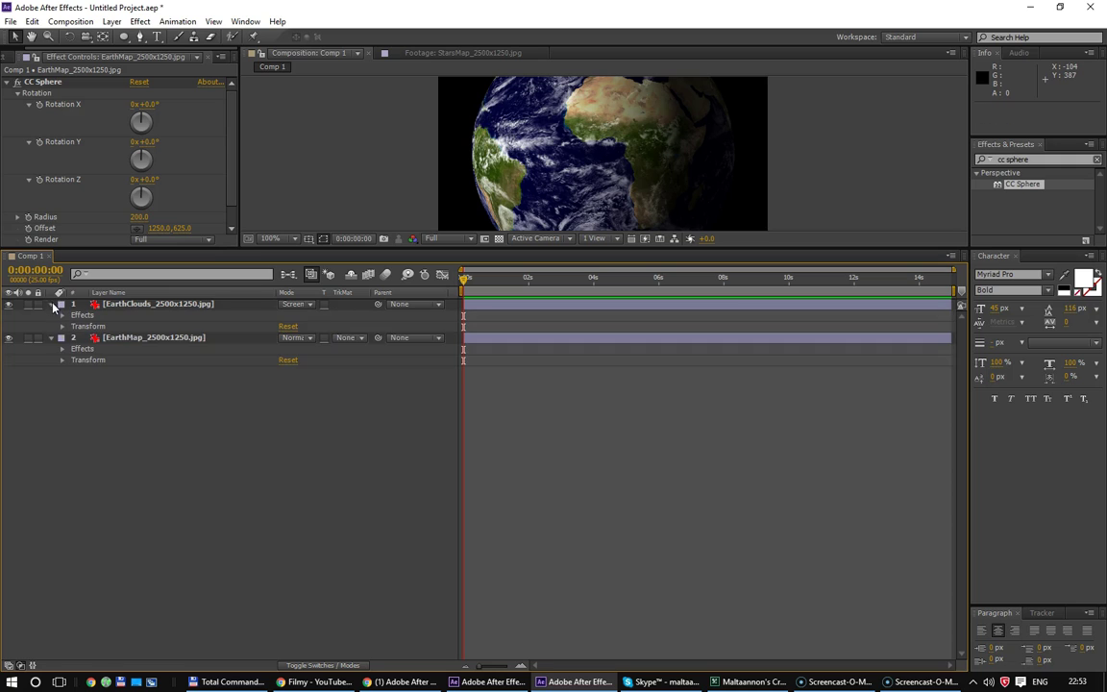
left_click(63, 318)
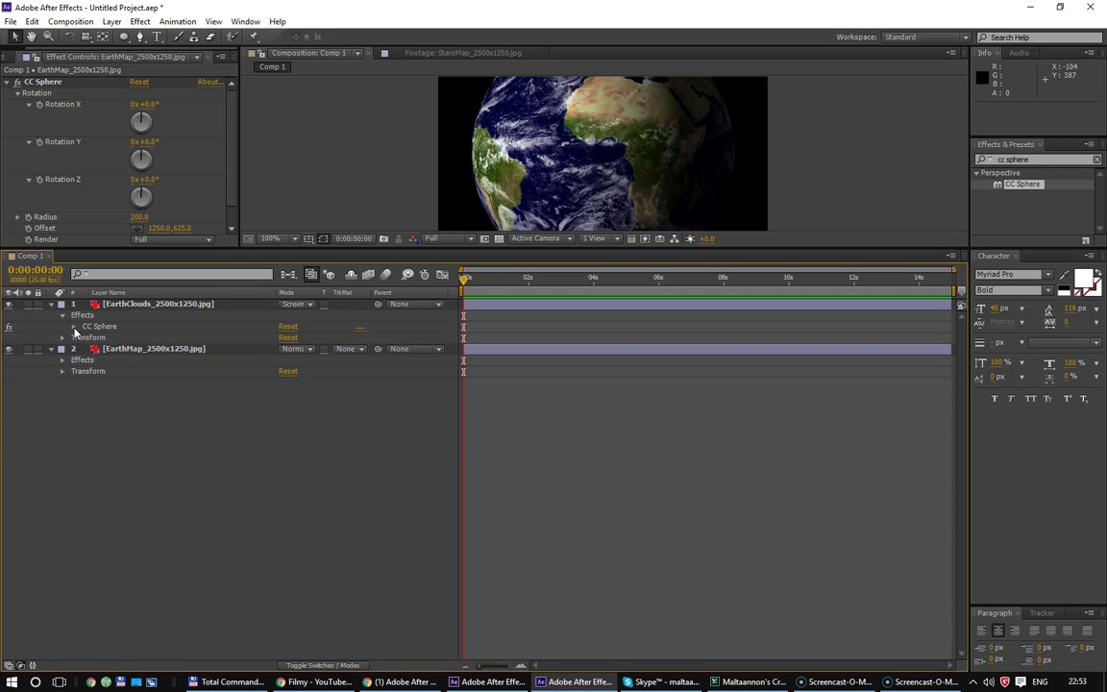
left_click(73, 326)
left_click(84, 337)
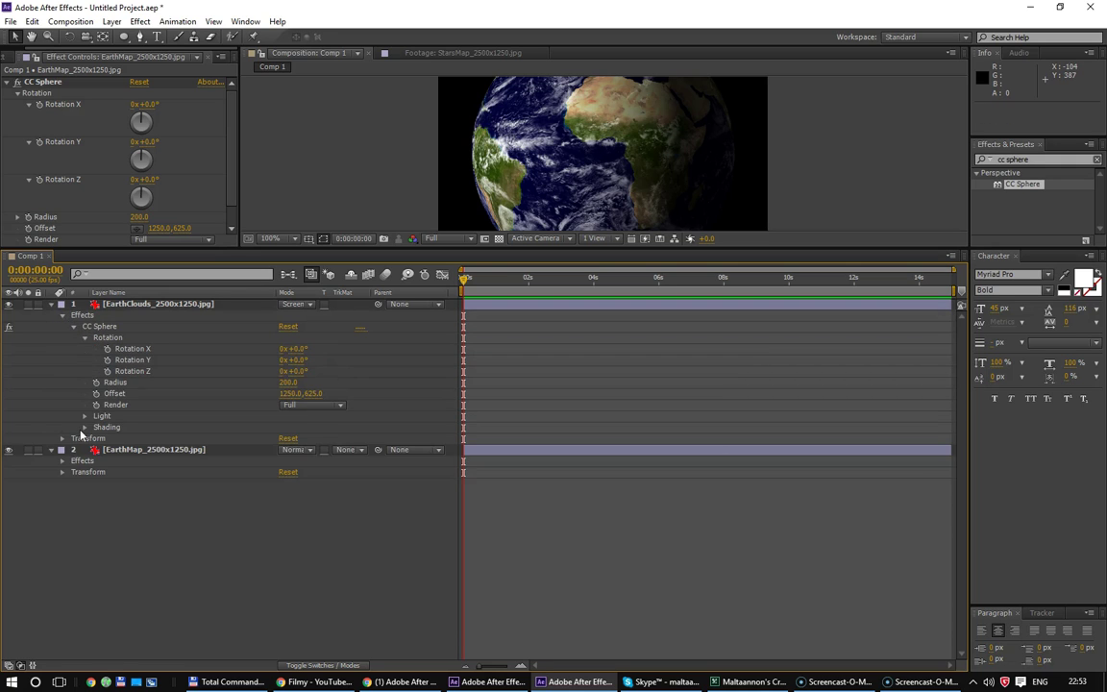
left_click(62, 460)
left_click(73, 473)
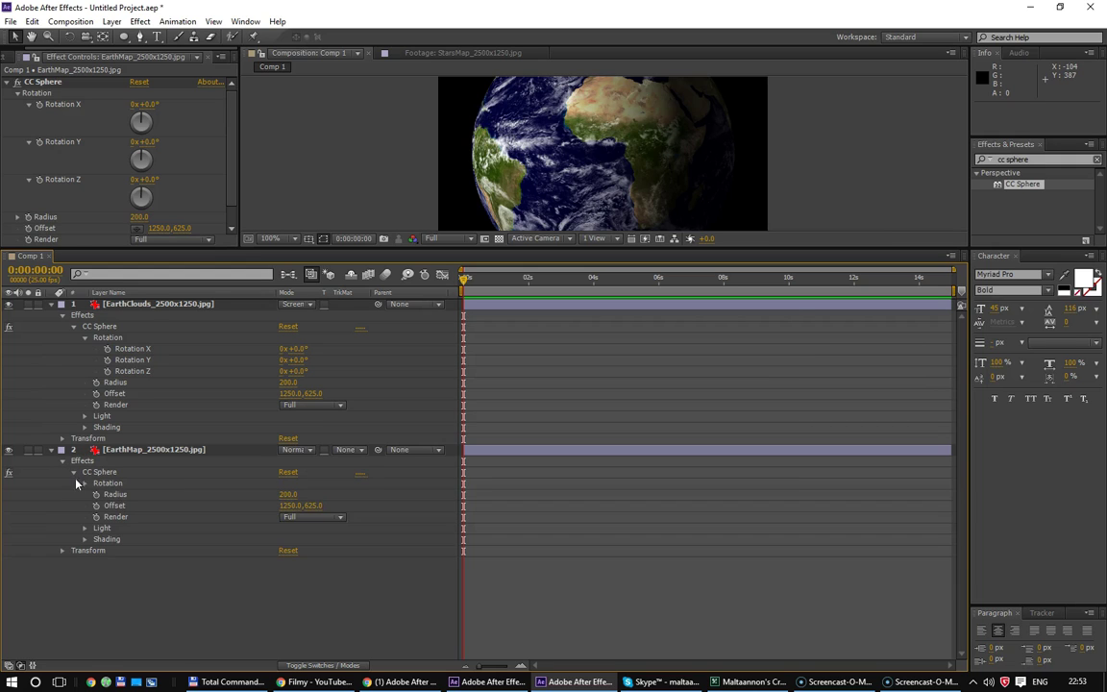
left_click(85, 485)
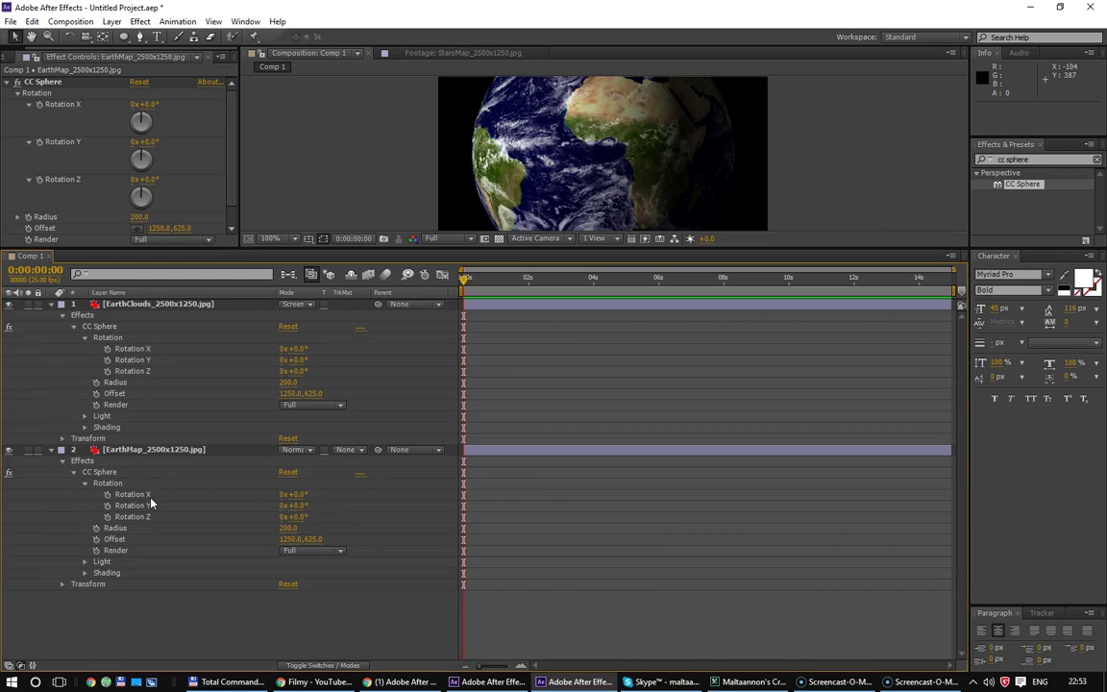
Step: Add an expression to the EarthClouds layer's Rotation Y property
left_click(159, 305)
left_click(143, 362)
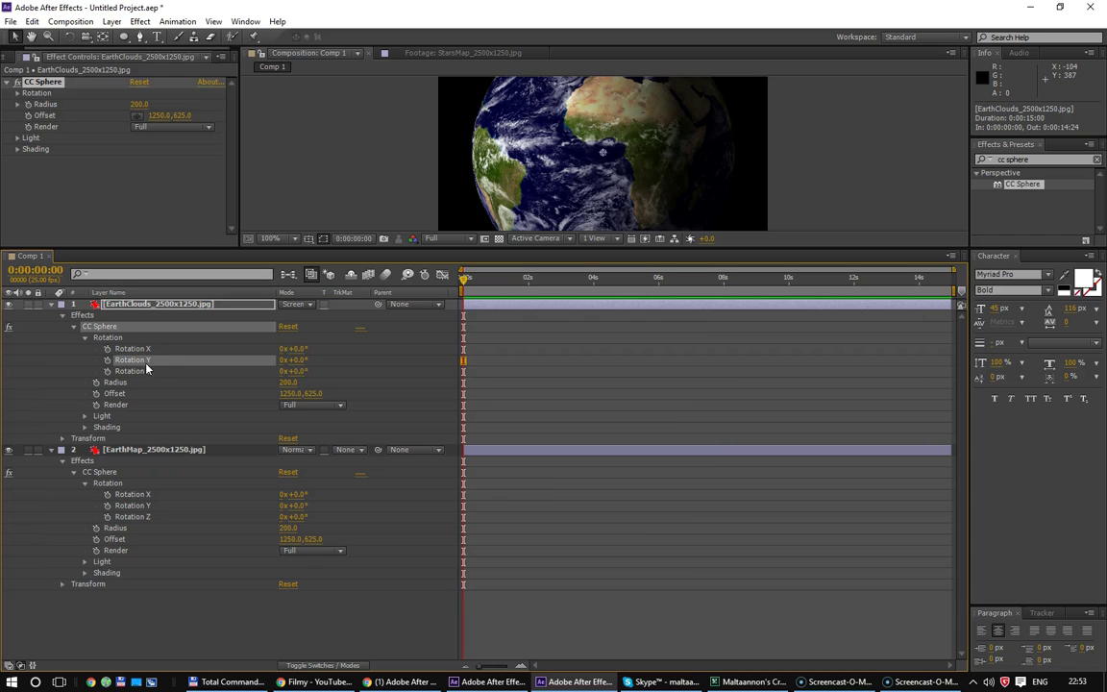
left_click(133, 506)
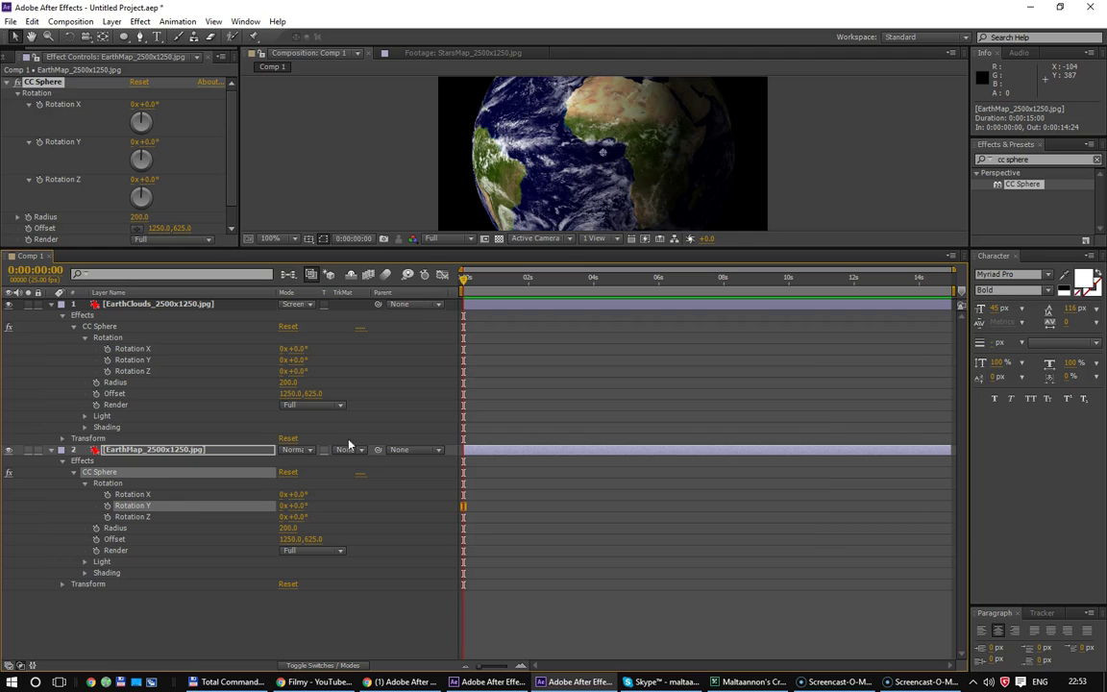
left_click(108, 360, "alt")
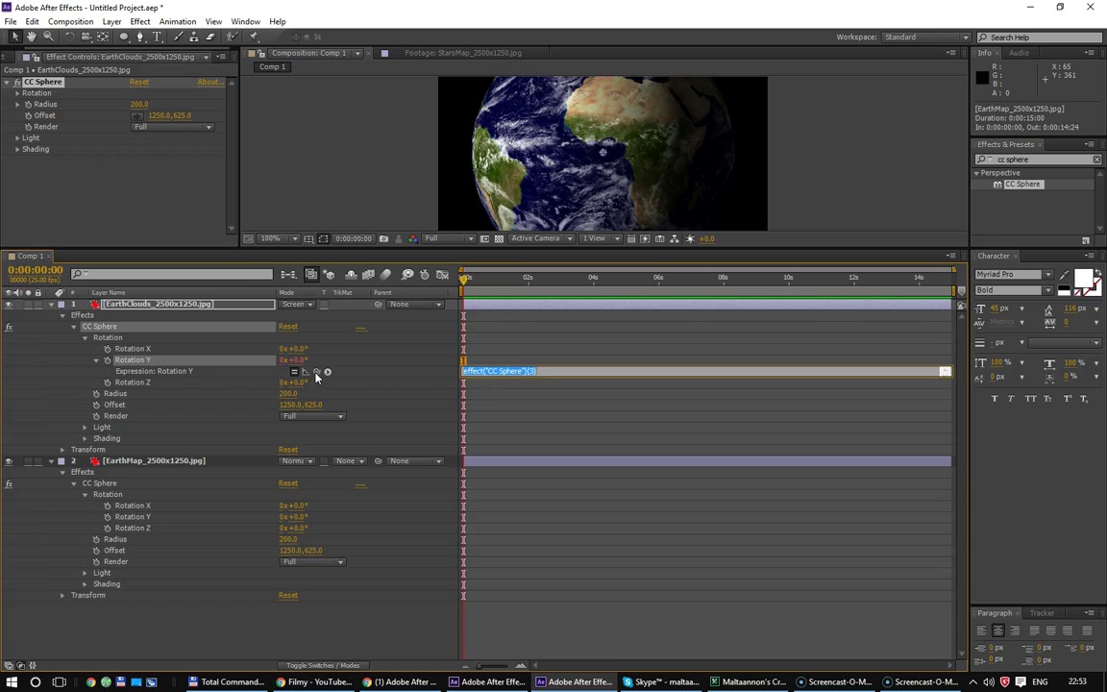
Step: Pickwhip the clouds' Rotation Y expression to EarthMap's CC Sphere Rotation Y
left_click_drag(316, 372, 145, 524)
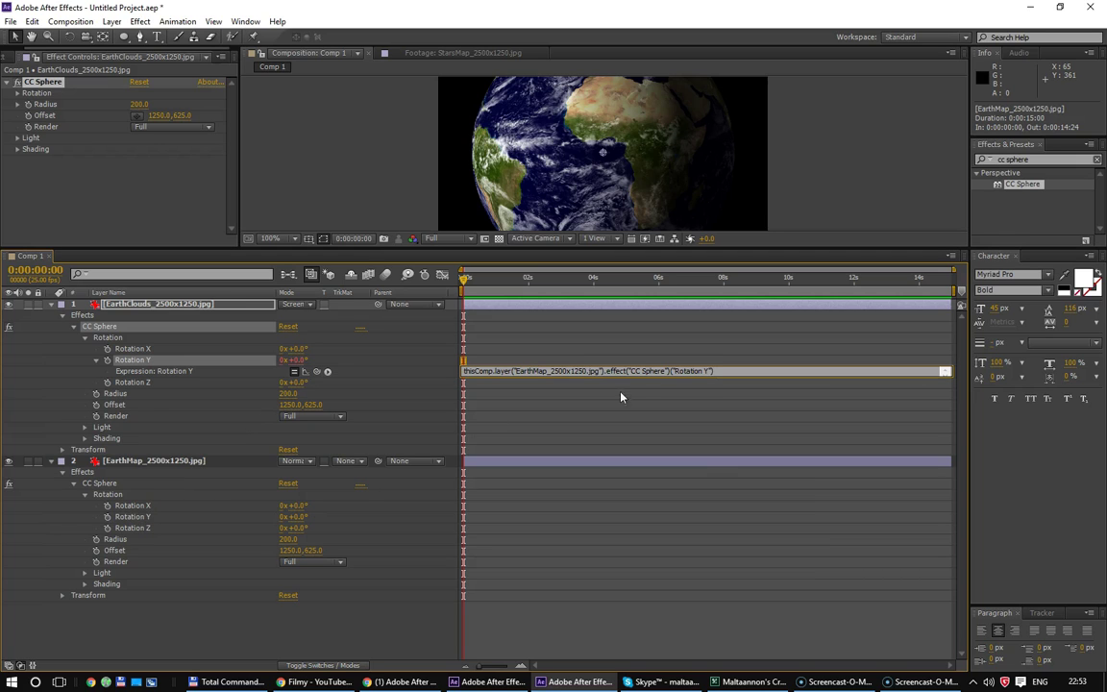
left_click_drag(745, 372, 451, 380)
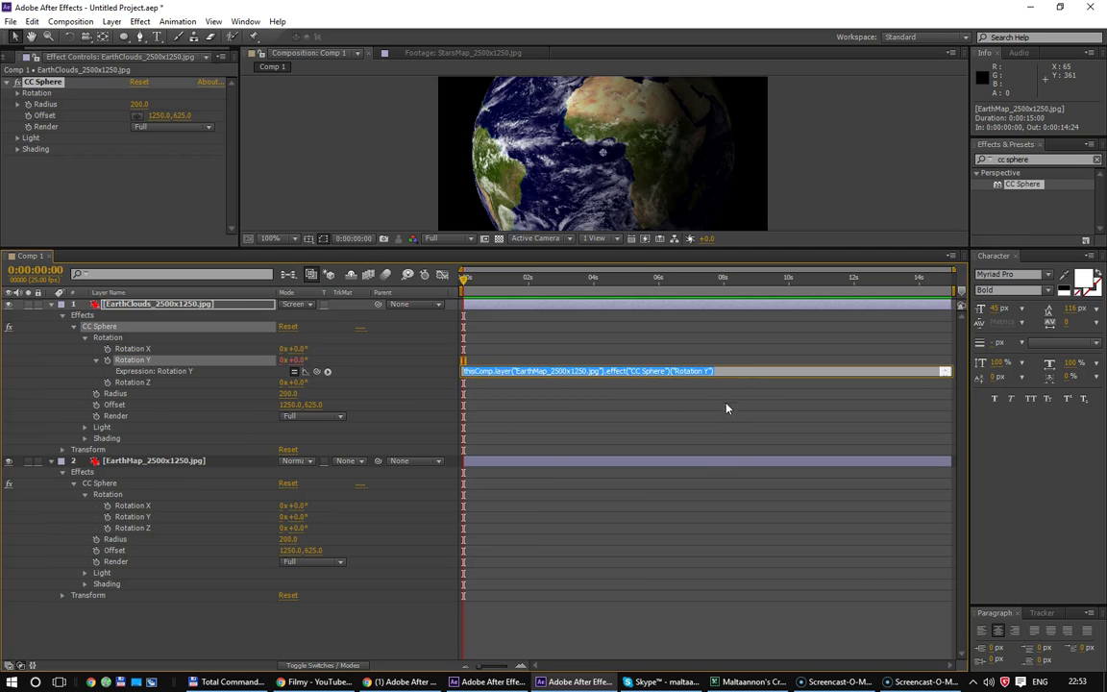
left_click(725, 371)
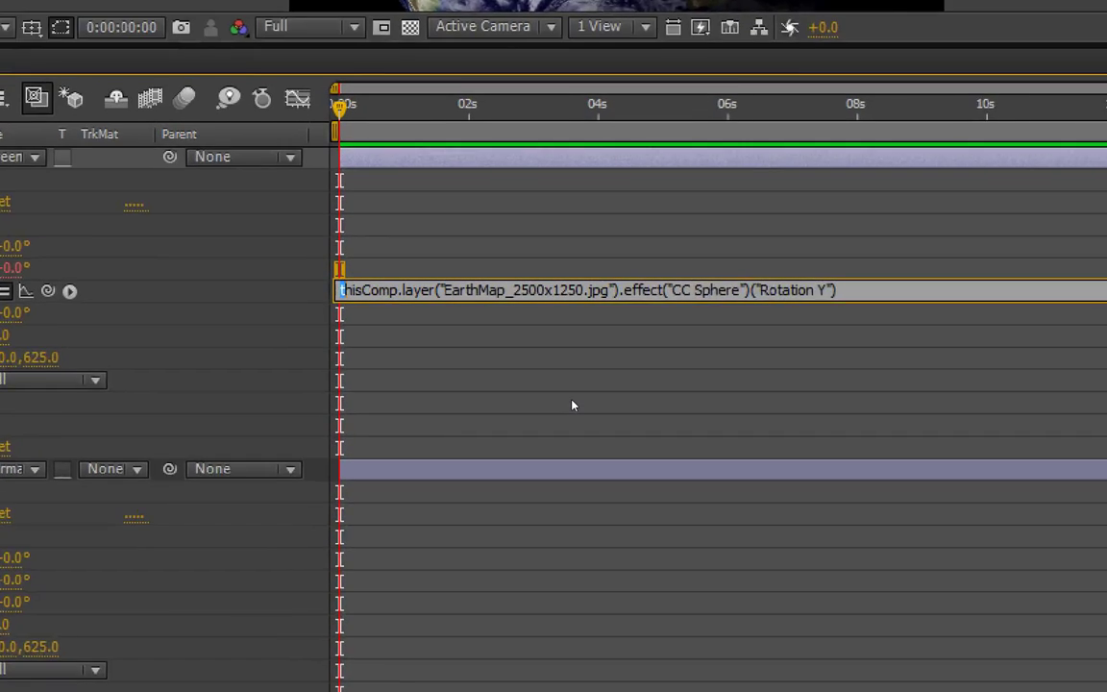
Step: Step through the expression's parts: thisComp, the EarthMap layer name, the CC Sphere effect, and Rotation Y
key("shift+Right")
key("shift+Right")
key("shift+Right")
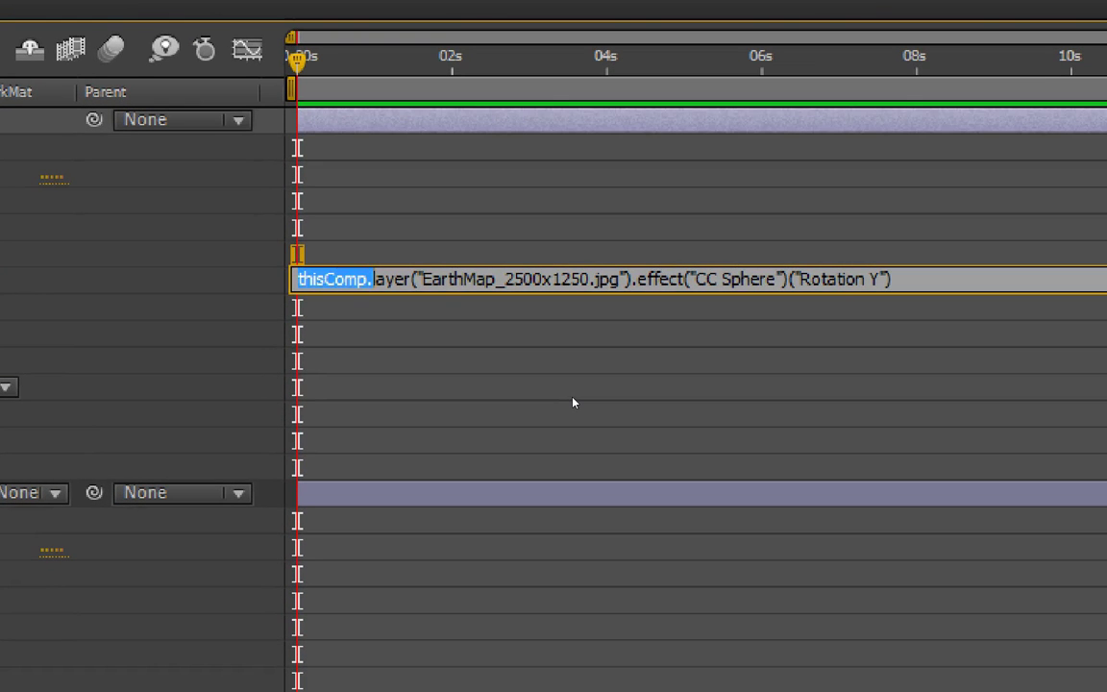
key("Right")
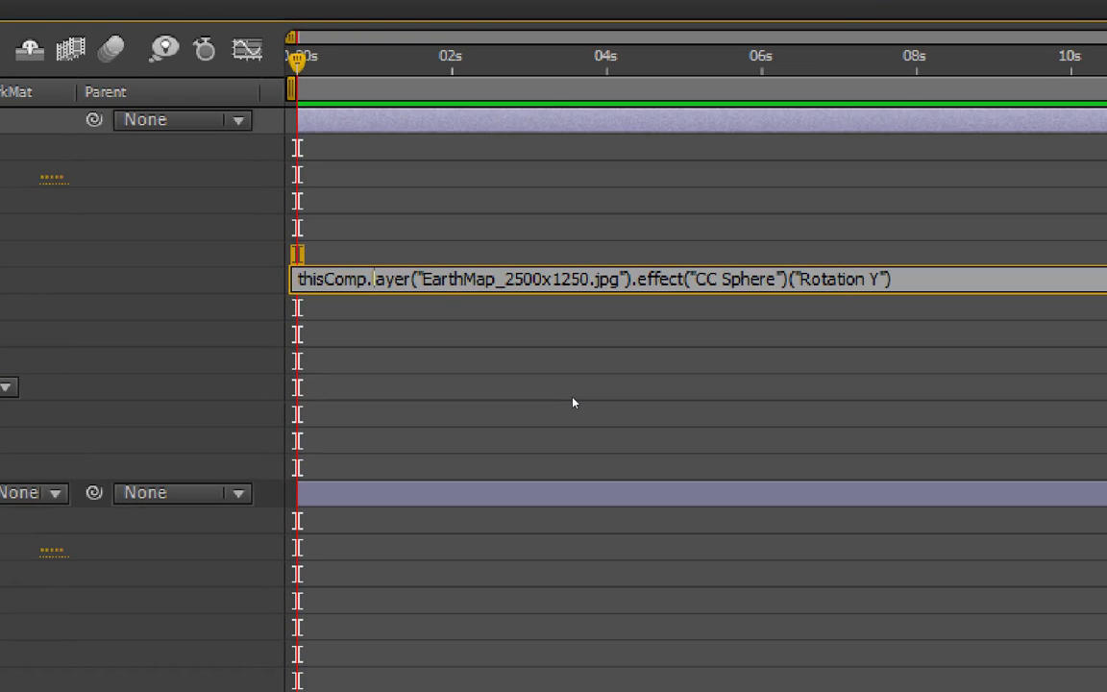
key("shift+Right")
key("shift+Right")
key("shift+Right")
key("Right")
key("Left")
key("shift+Right")
key("shift+Right")
key("shift+Right")
key("shift+Right")
key("shift+Right")
key("shift+Right")
key("shift+Right")
key("shift+Right")
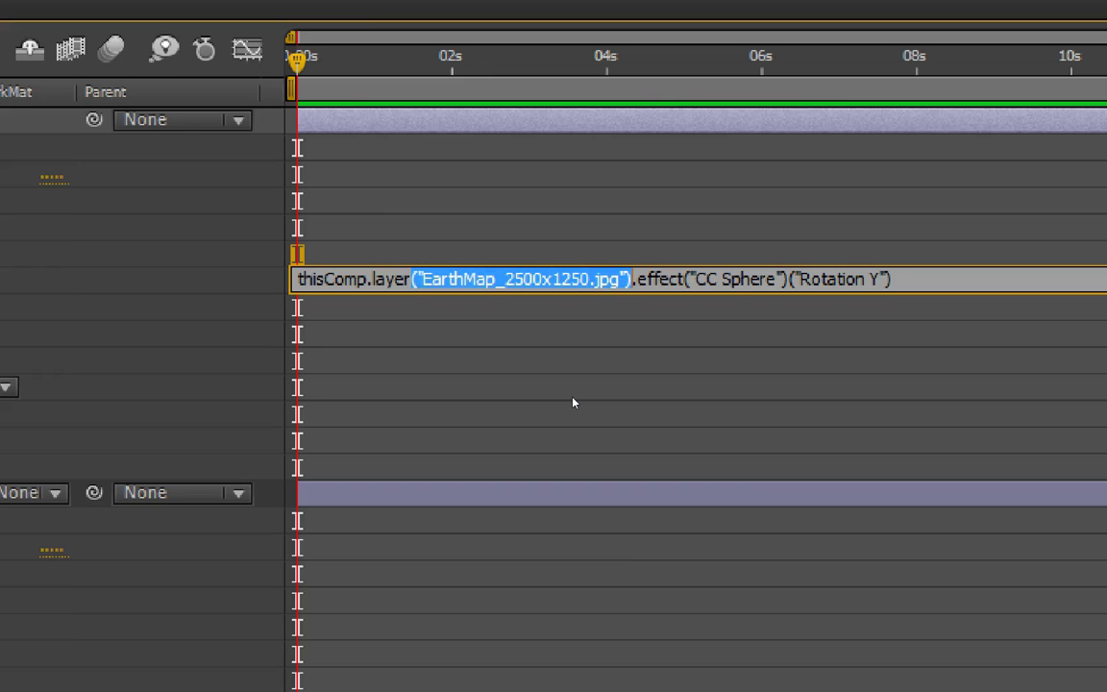
key("Right")
key("Right")
key("shift+Right")
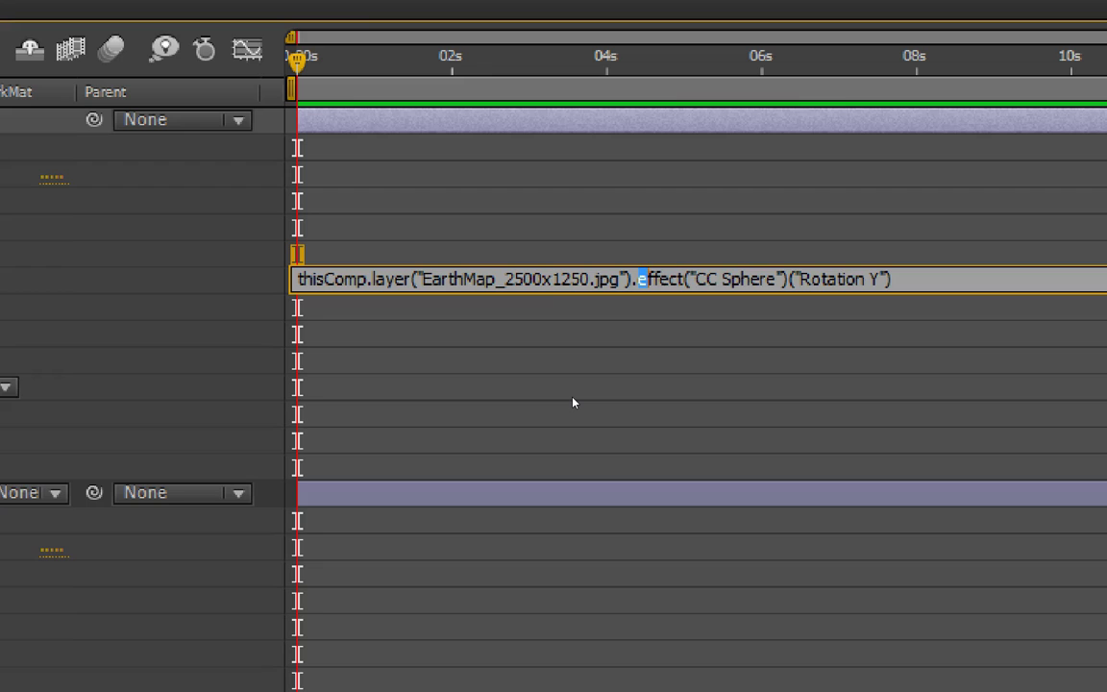
key("shift+Right")
key("shift+Right")
key("shift+Right")
key("shift+Right")
key("Right")
key("Right")
key("shift+Right")
key("shift+Right")
key("shift+Right")
key("shift+Right")
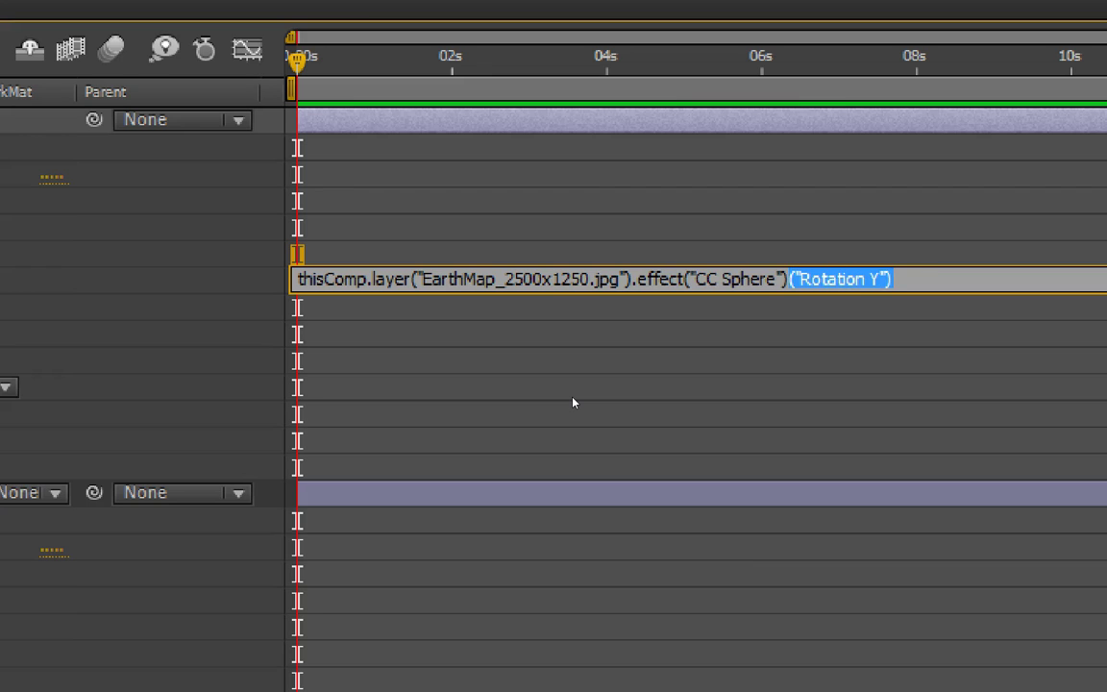
key("Right")
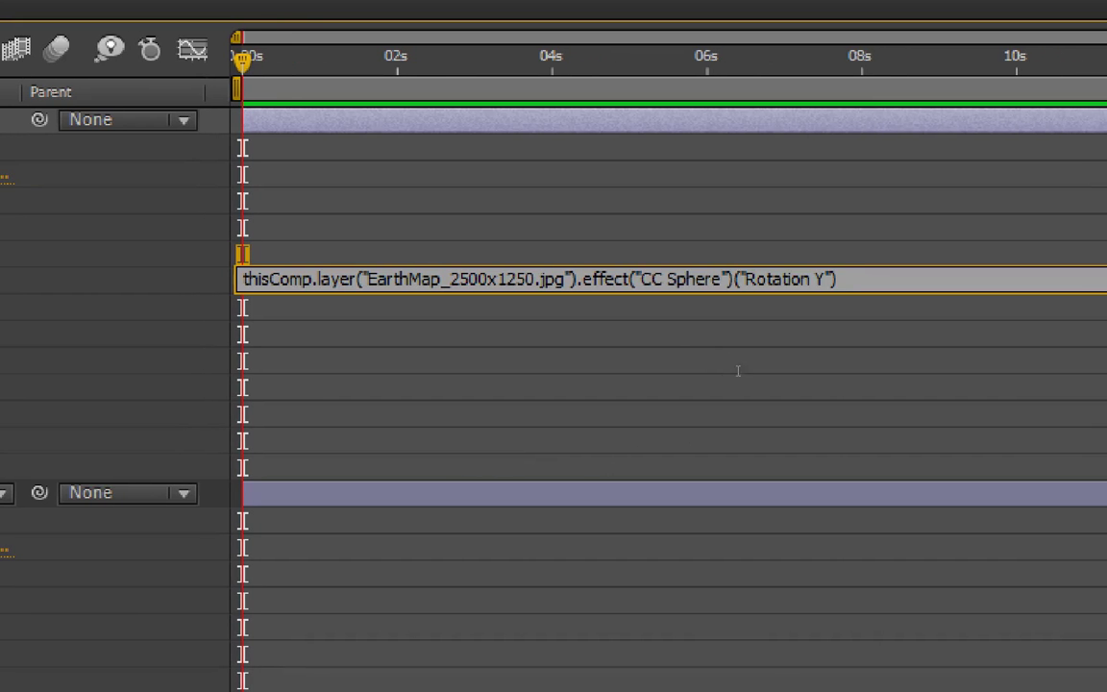
key("ctrl+shift+Left")
key("ctrl+shift+Left")
key("ctrl+shift+Left")
key("ctrl+shift+Left")
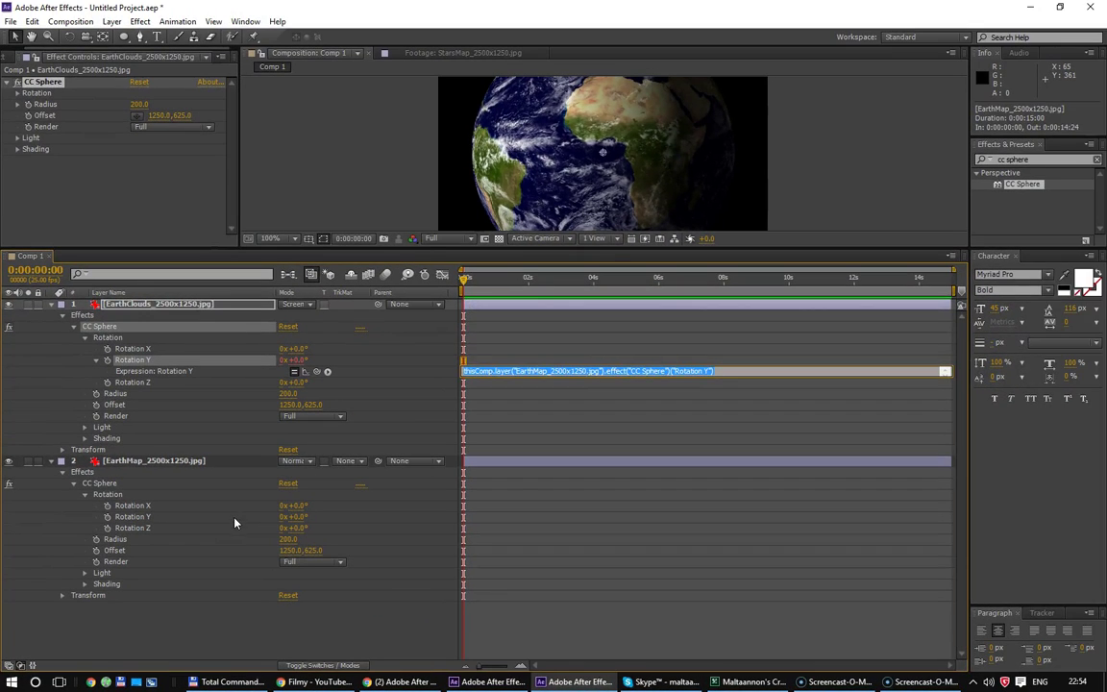
Step: Set EarthMap's Rotation Y to 76° so both globes show the Americas, then collapse both layers
left_click(697, 390)
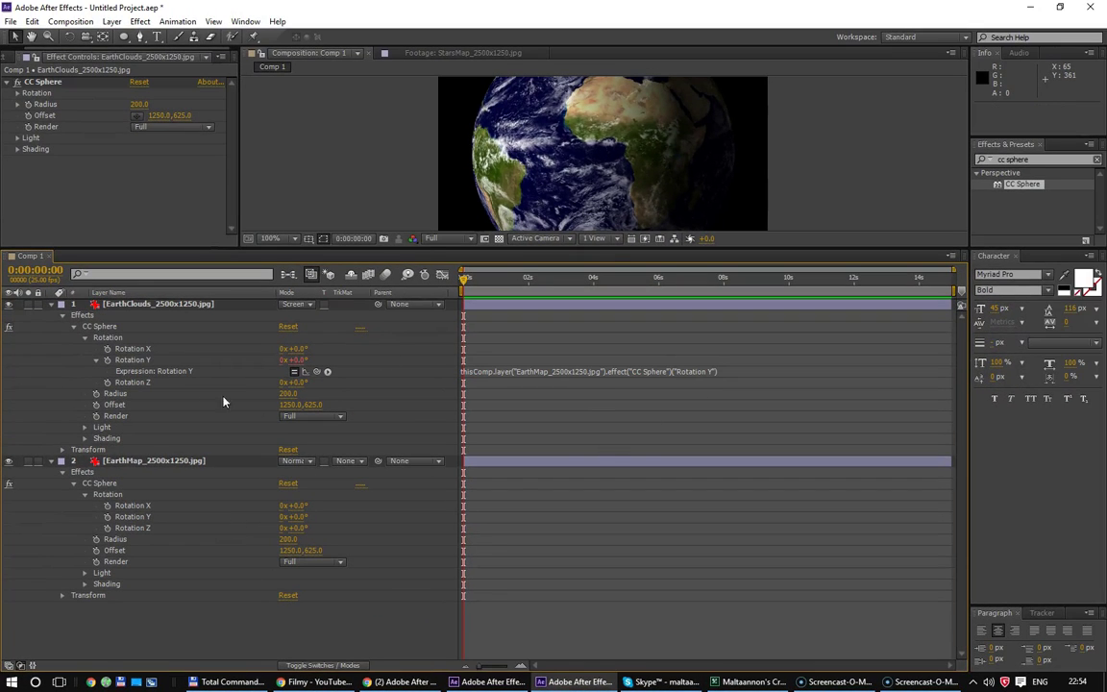
left_click_drag(293, 516, 316, 588)
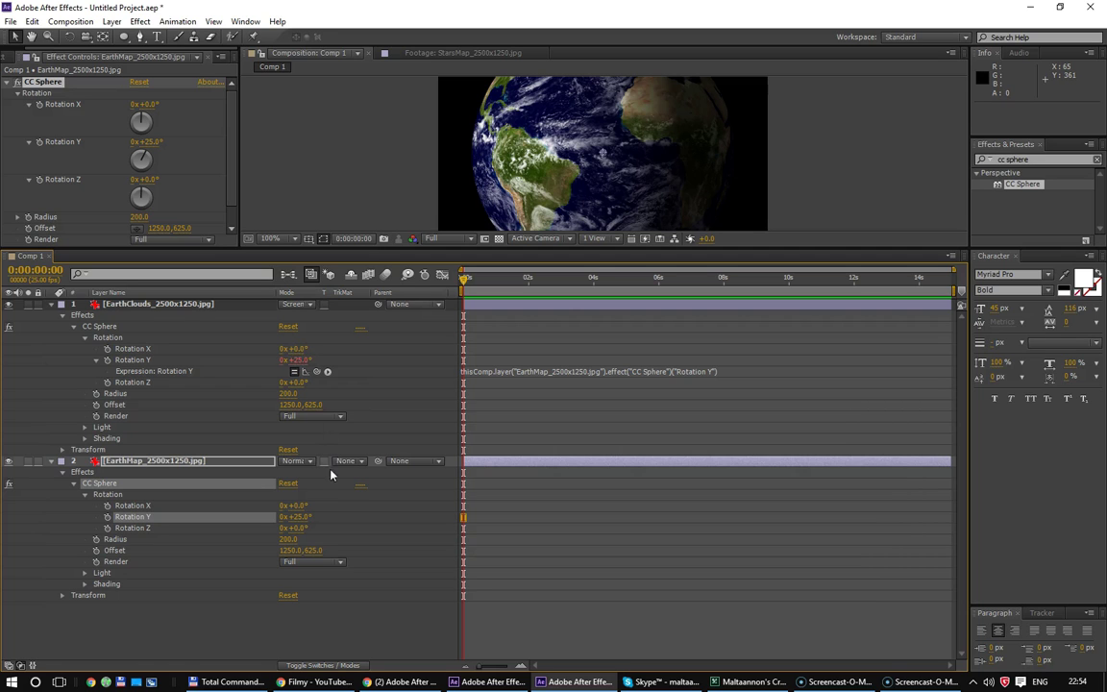
left_click_drag(302, 519, 320, 523)
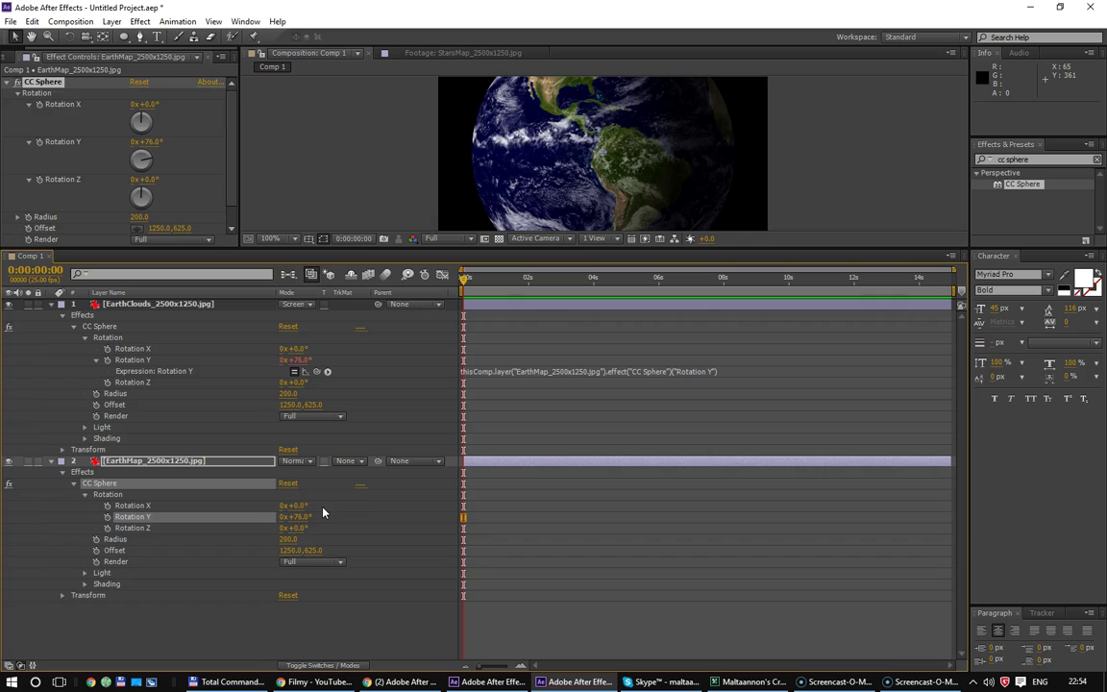
left_click(56, 304)
left_click(53, 316)
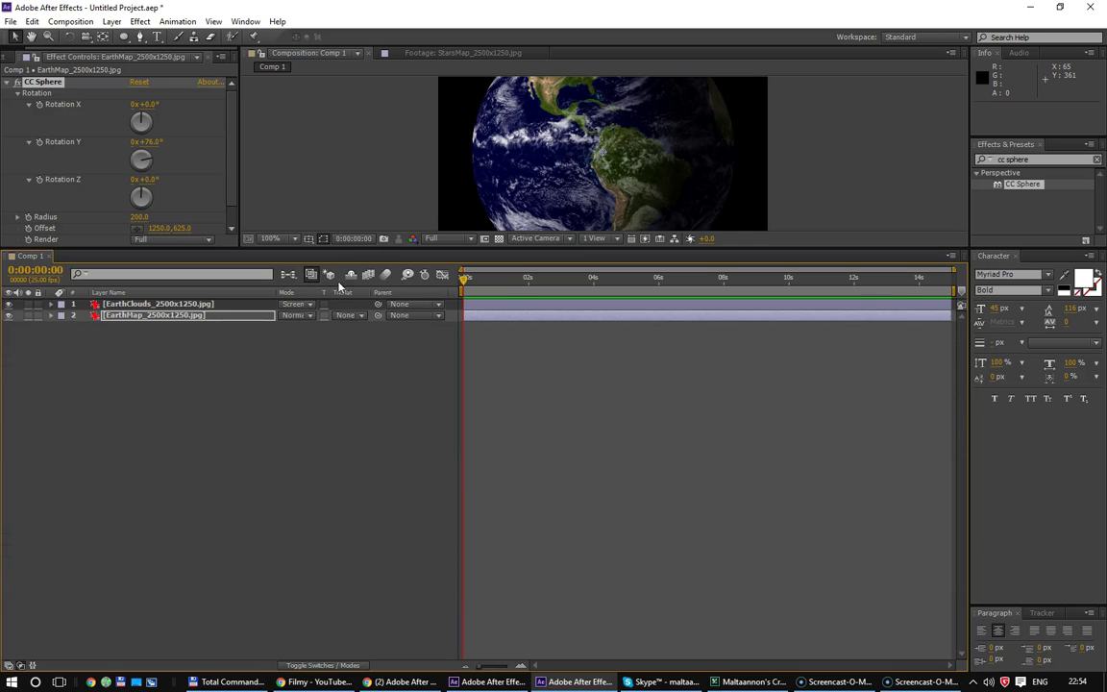
left_click_drag(348, 251, 345, 415)
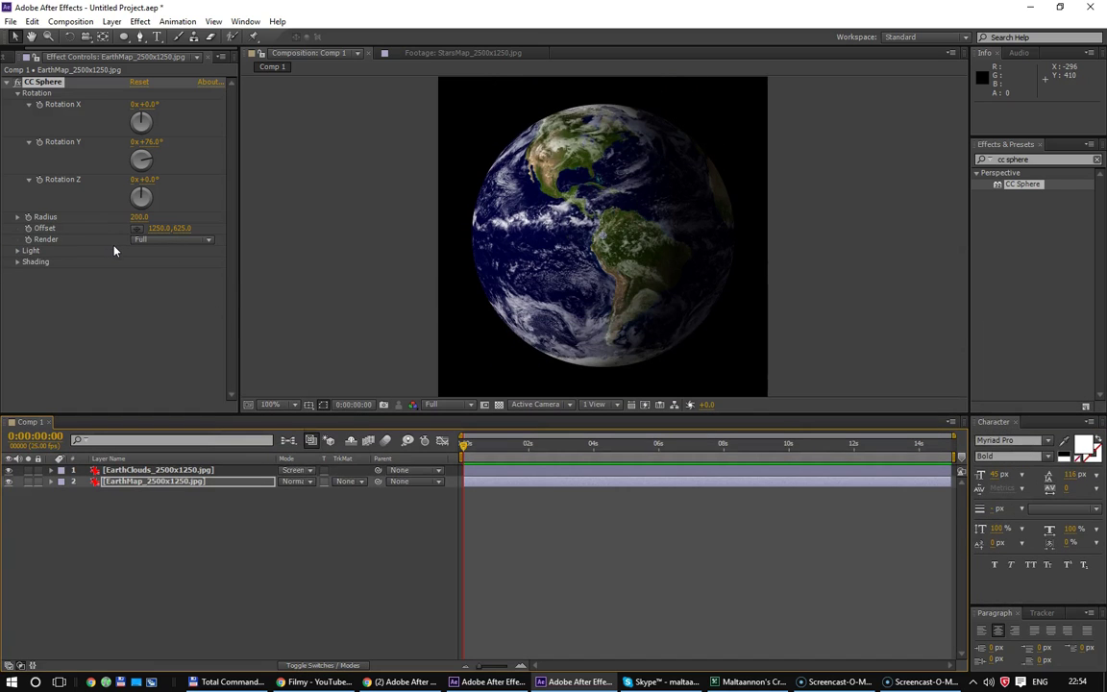
Step: Test the sphere's Radius and Rotation X, undoing the Rotation X change
left_click_drag(138, 217, 139, 219)
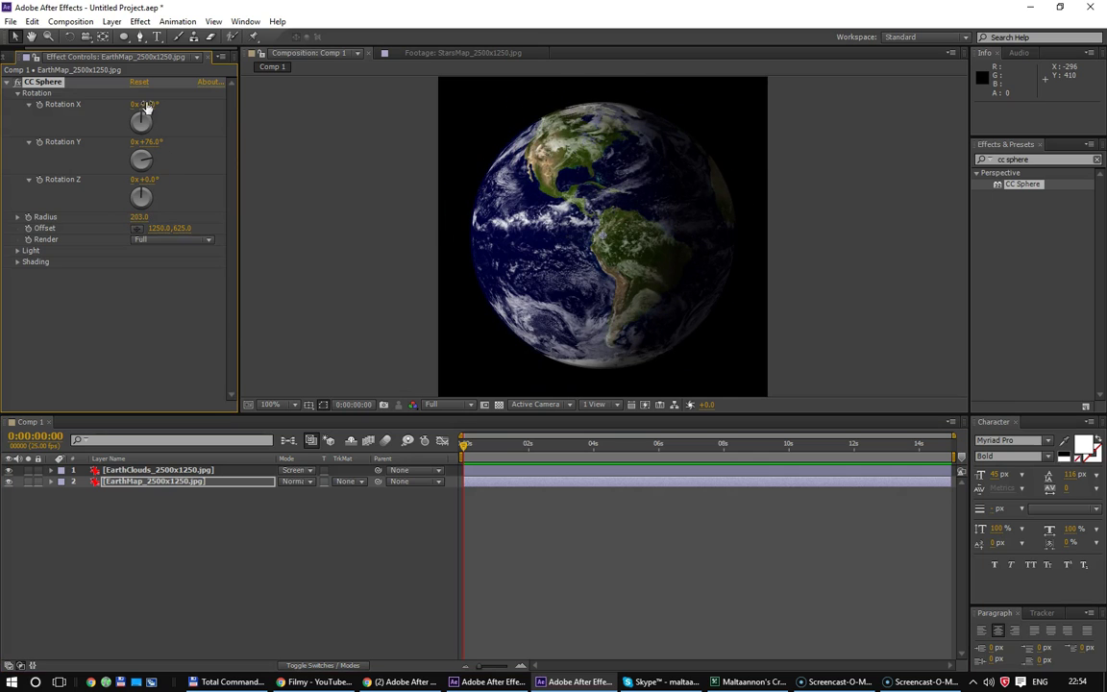
left_click_drag(142, 104, 183, 103)
key("ctrl+z")
Step: Delete CC Sphere from EarthMap and EarthClouds, dismissing the missing-effect expression error
key("Delete")
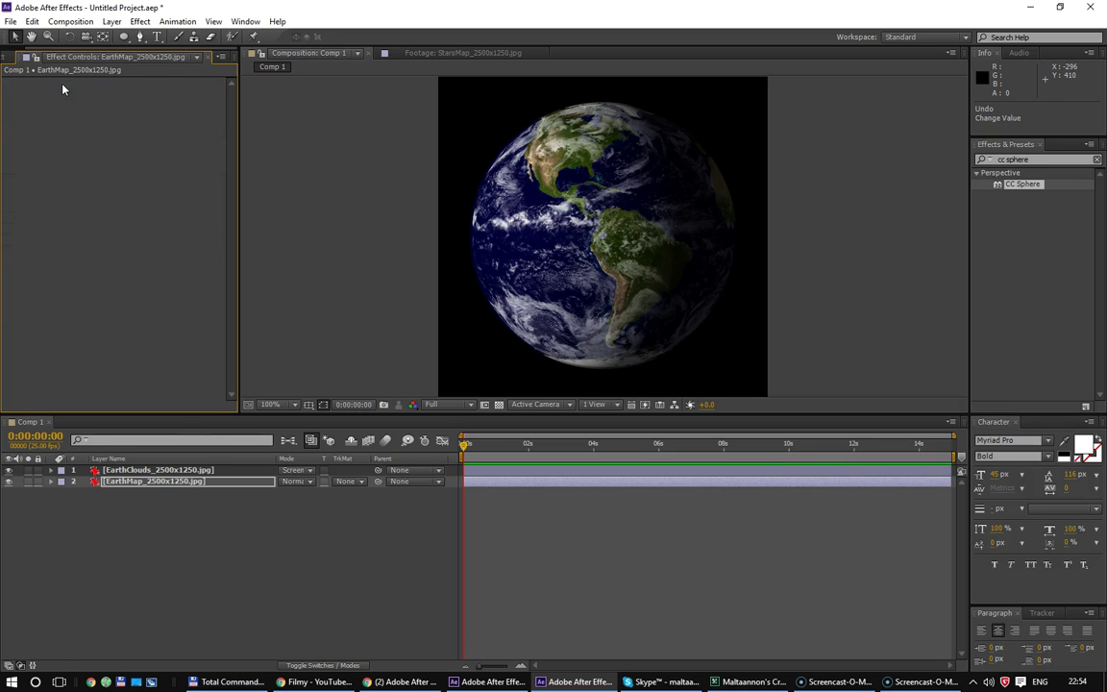
left_click(677, 383)
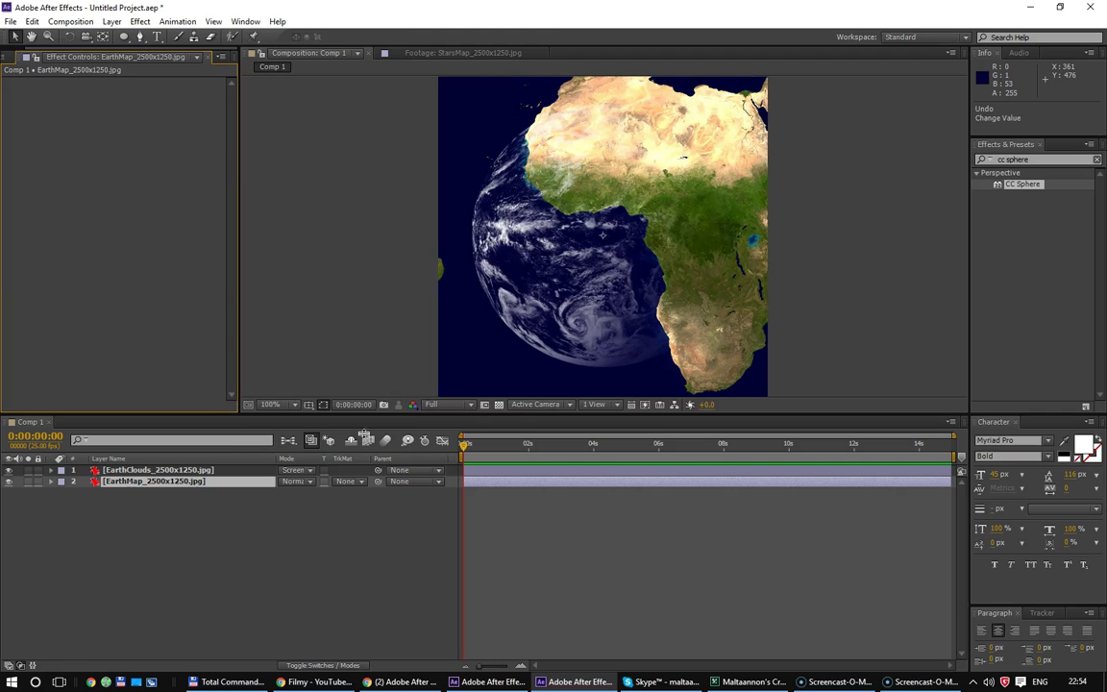
left_click(193, 471)
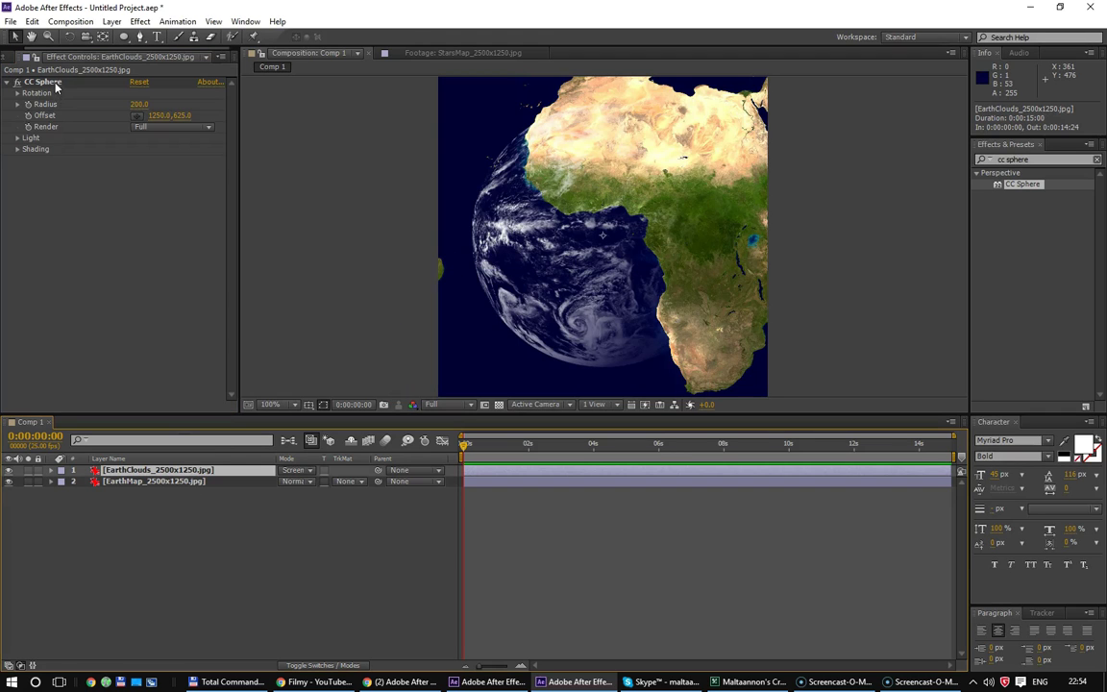
key("Delete")
left_click(35, 22)
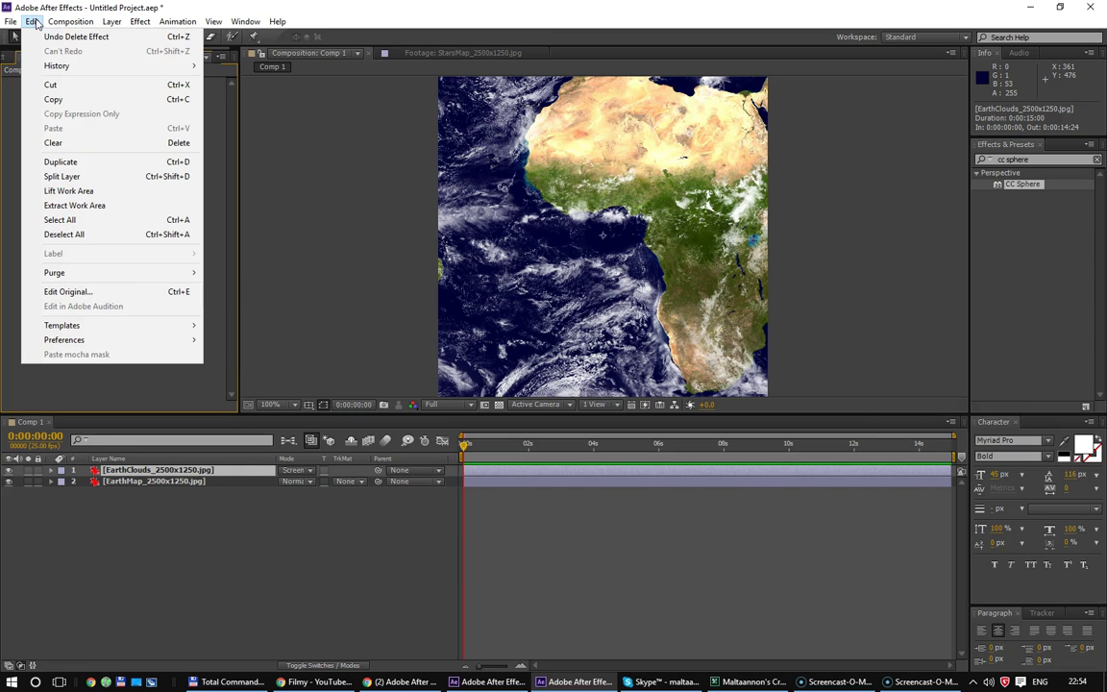
left_click(125, 376)
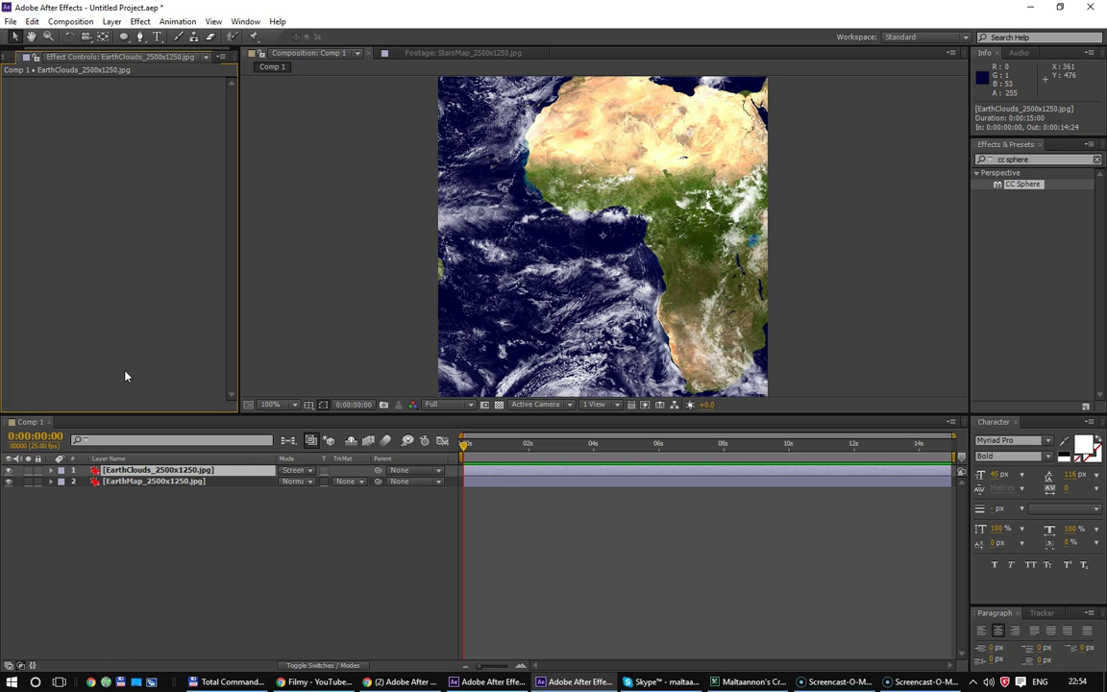
left_click(11, 681)
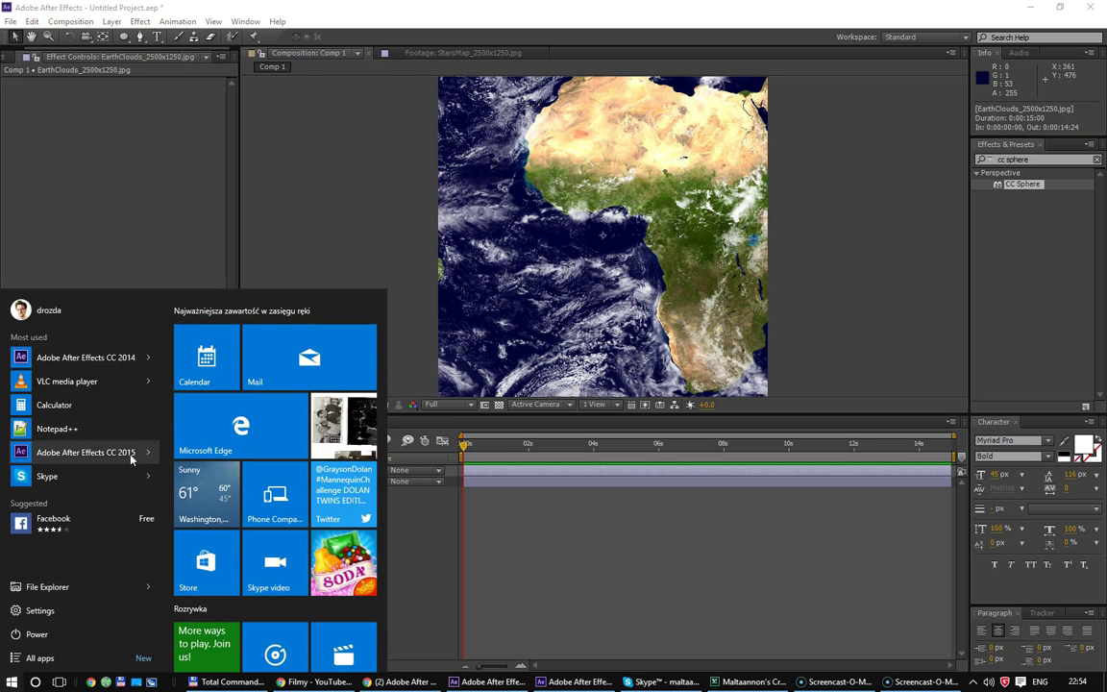
Step: Launch After Effects CC 2014, close Balls.aep without saving, and open the Import File browser
left_click(97, 358)
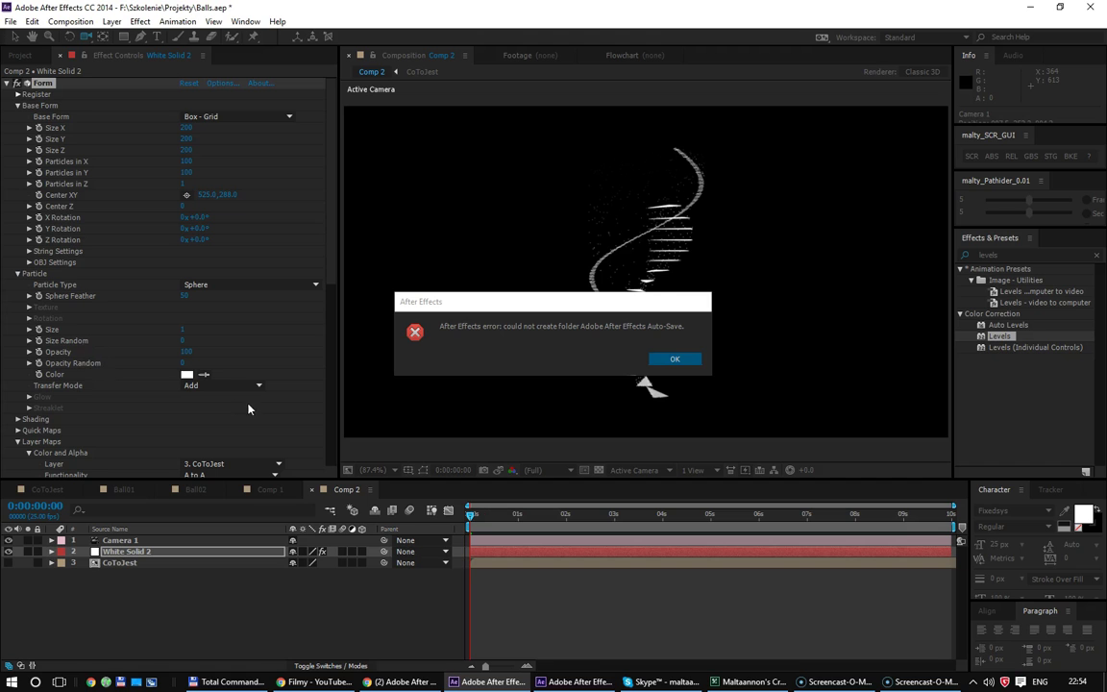
left_click(651, 363)
left_click(9, 21)
left_click(58, 113)
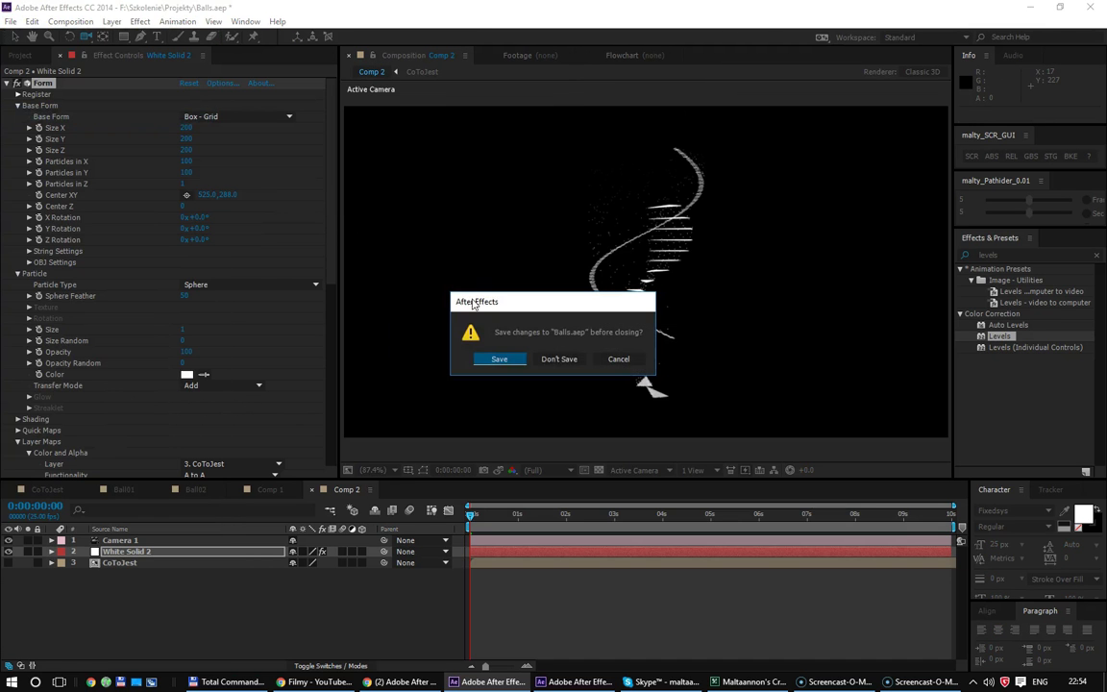
left_click(555, 358)
left_click(20, 56)
double_click(125, 253)
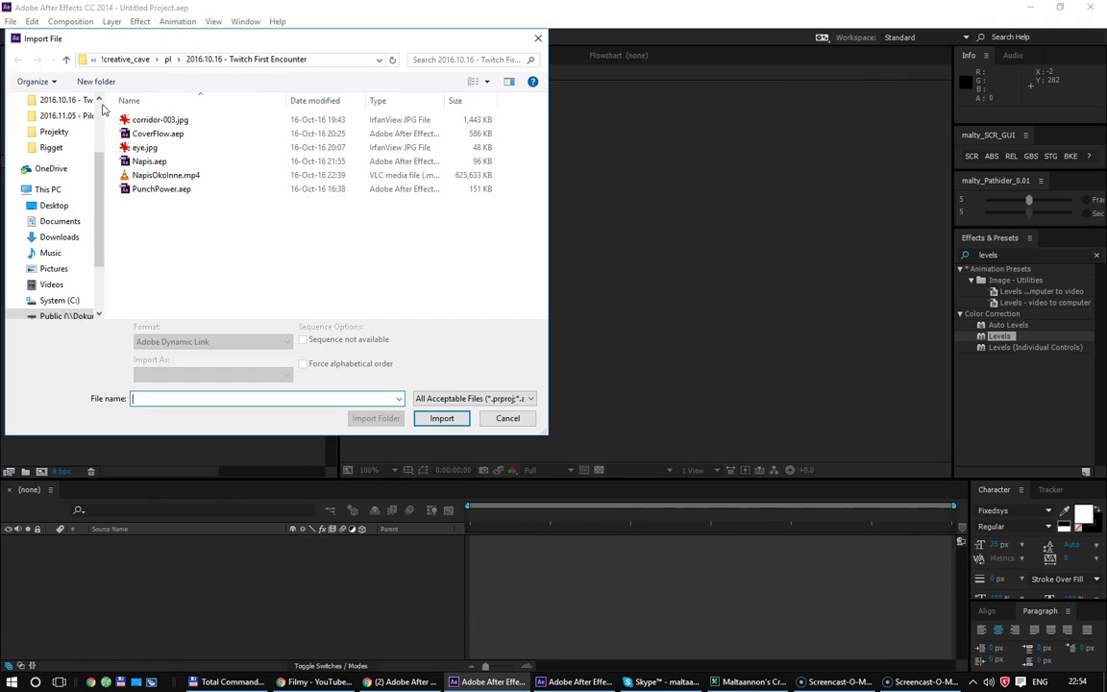
Step: Import all JPGs from D:\Resources\Cinema4D\Textures\hidefEarth2 except Global_Storm.jpg
left_click(82, 317)
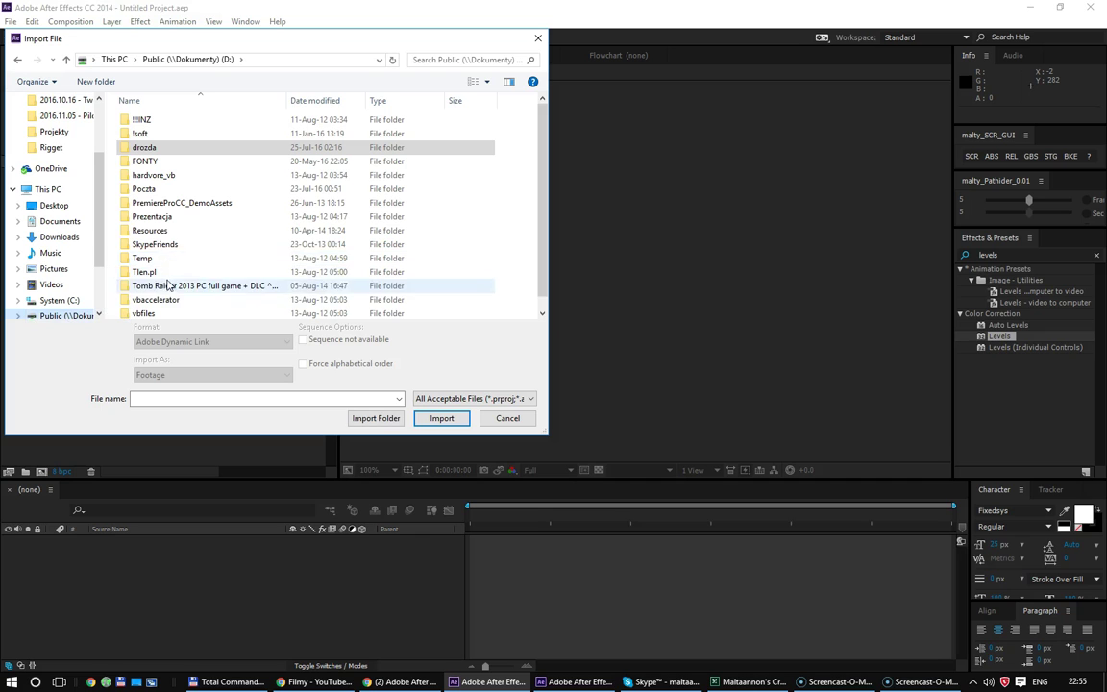
double_click(170, 234)
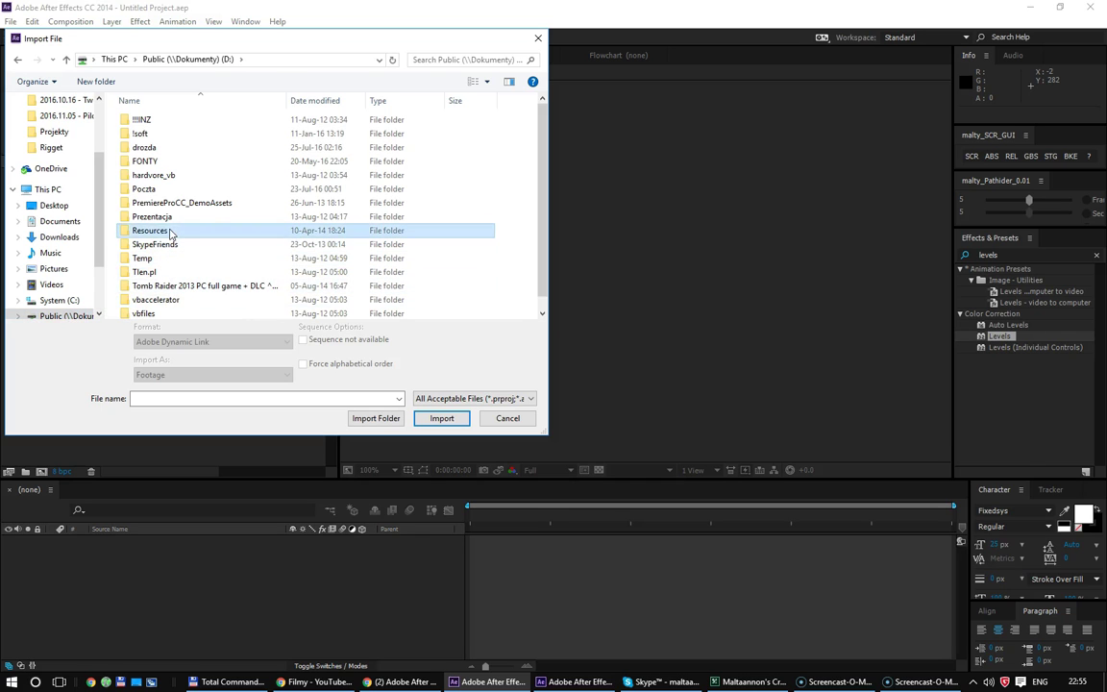
double_click(159, 135)
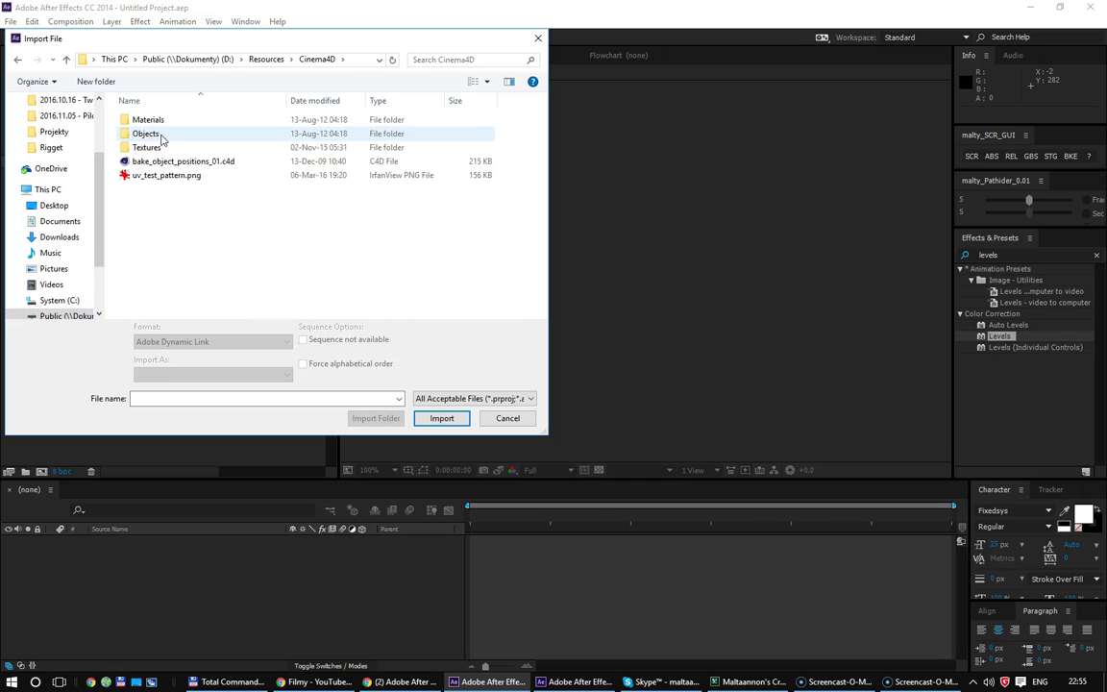
double_click(154, 147)
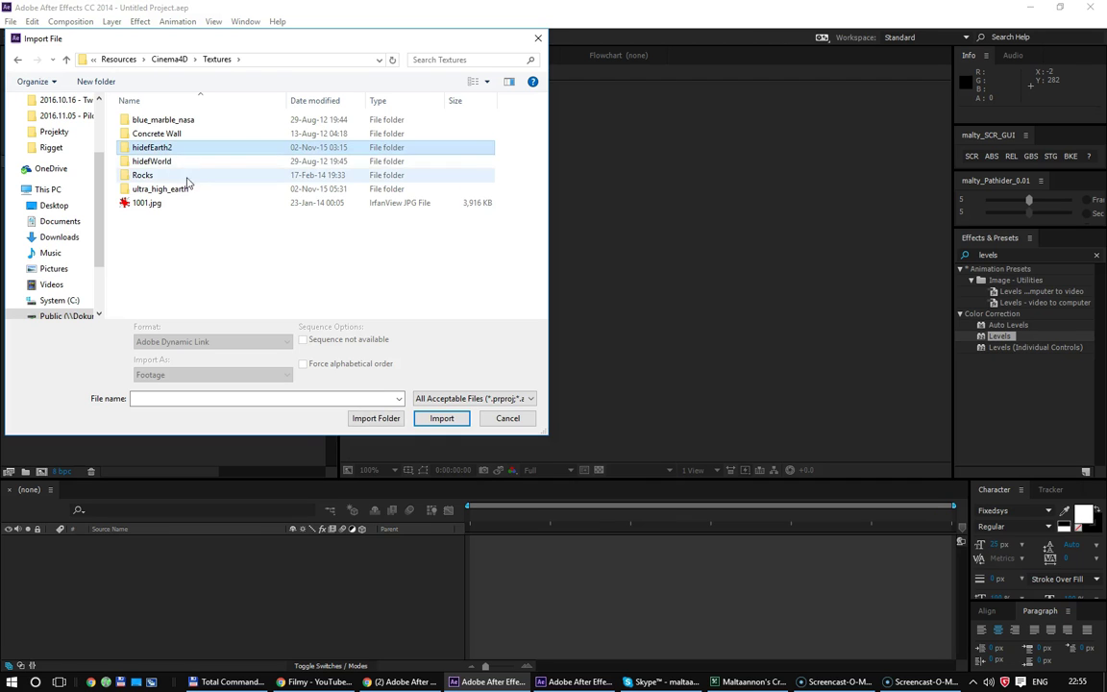
double_click(159, 147)
key("ctrl+a")
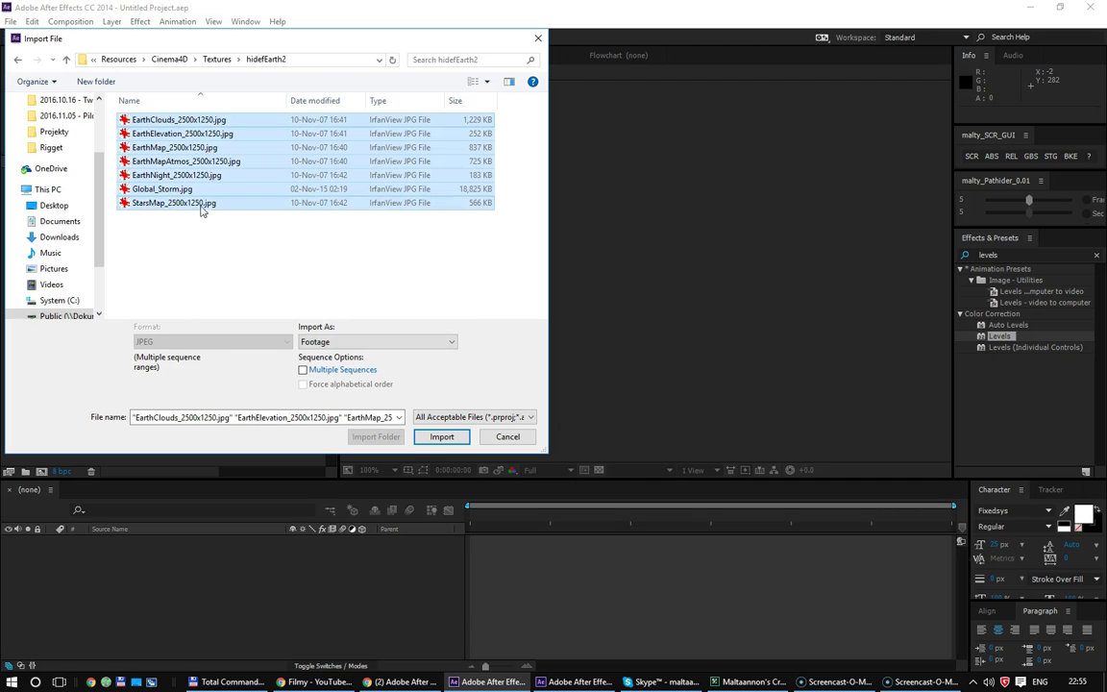
left_click(202, 189, "ctrl")
left_click(441, 437)
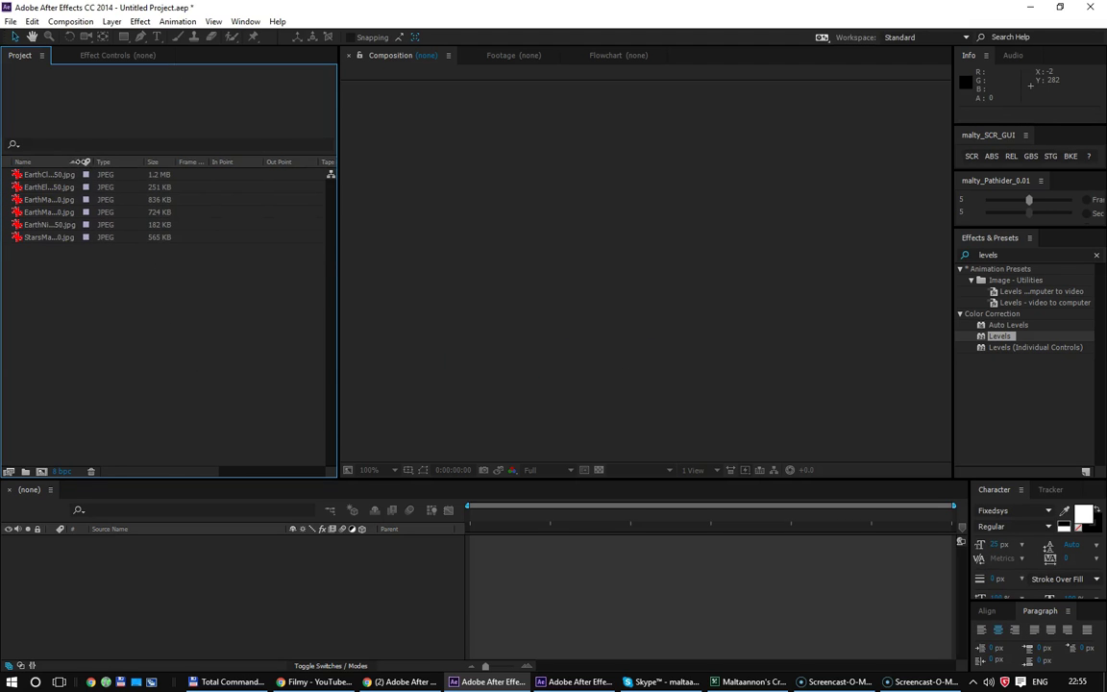
Step: Create a new 500×500 composition and drop EarthMap_2500x1250.jpg into it as a layer
left_click_drag(79, 162, 180, 161)
right_click(191, 333)
left_click(238, 342)
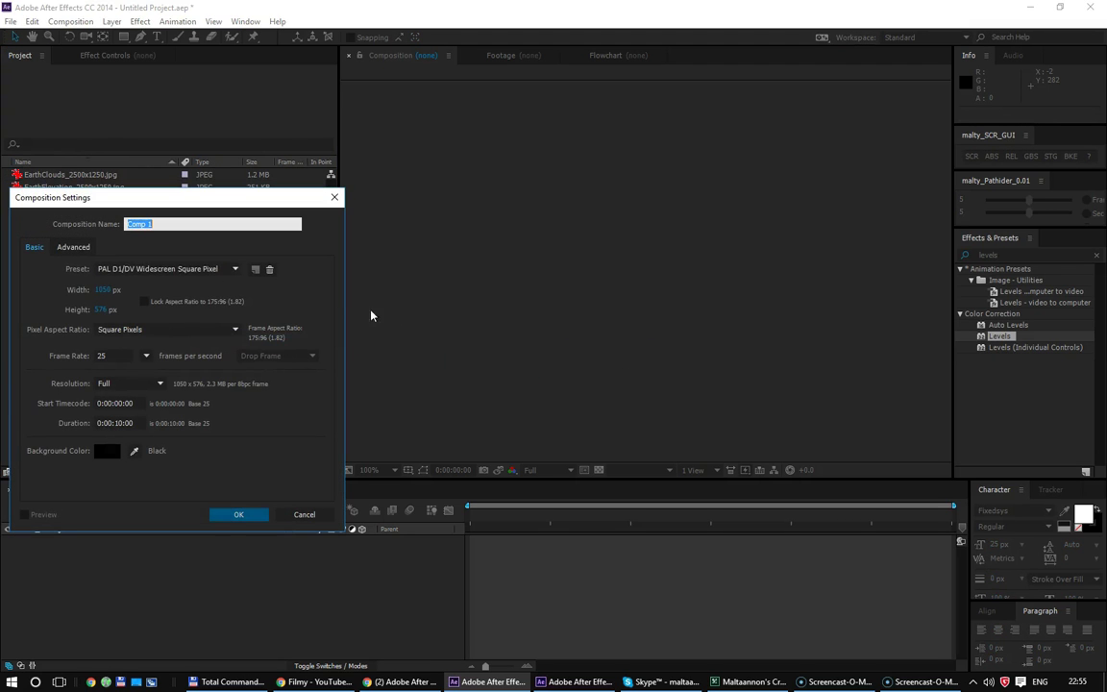
left_click(106, 288)
type("500")
key("Tab")
type("500")
key("Return")
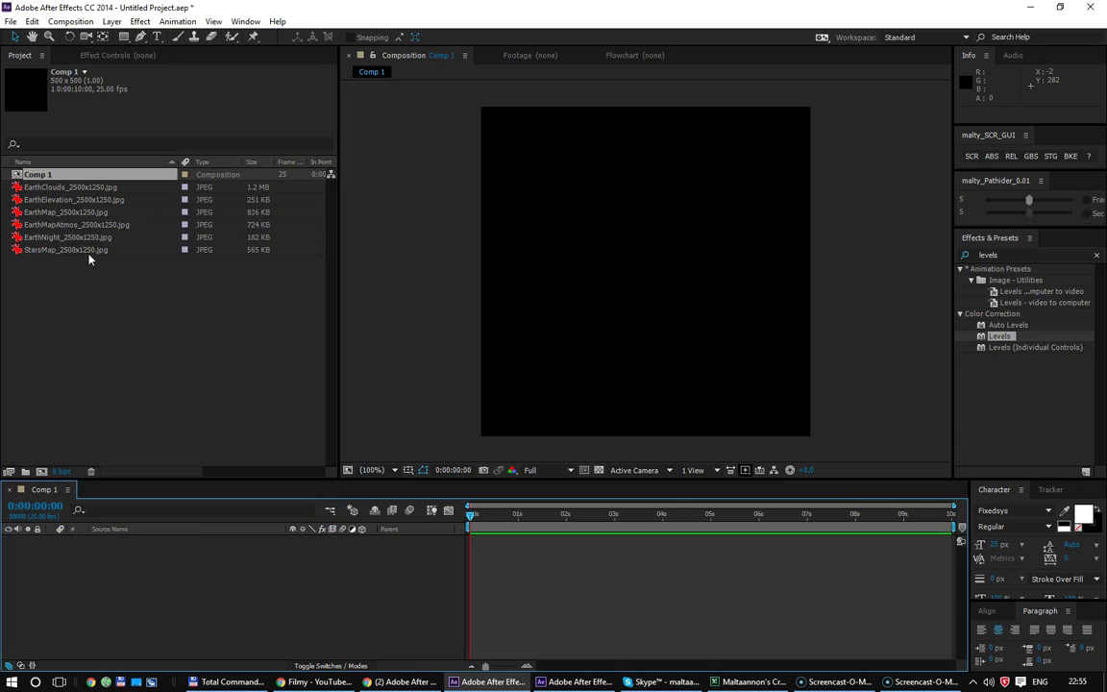
left_click_drag(82, 212, 289, 550)
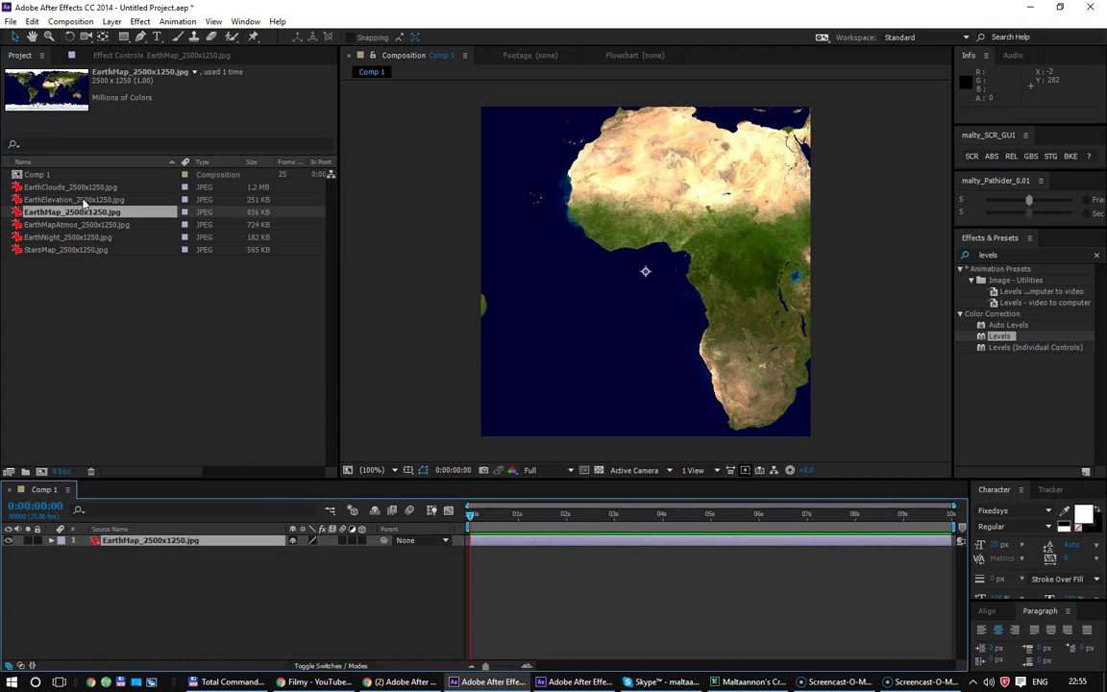
Step: Add EarthClouds as the top layer in Comp 1 and hide it
left_click(75, 187)
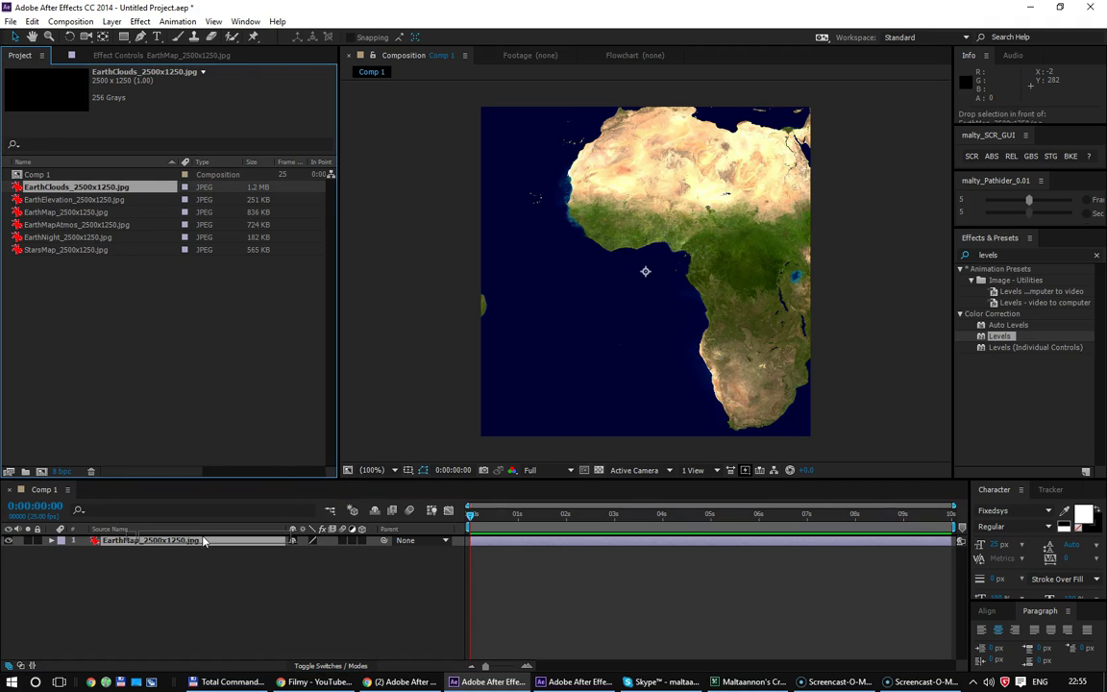
left_click_drag(198, 494, 105, 548)
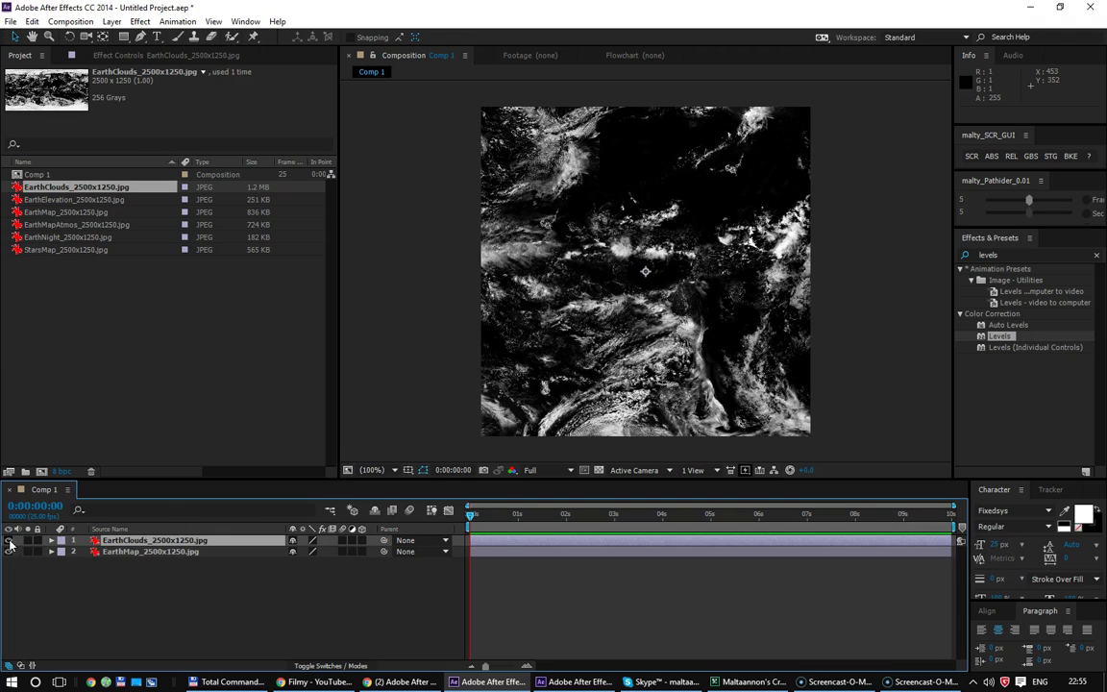
left_click(8, 540)
Step: Apply CC Sphere to the EarthMap layer via an Effects & Presets search for 'cc sp'
left_click(274, 552)
left_click(1012, 254)
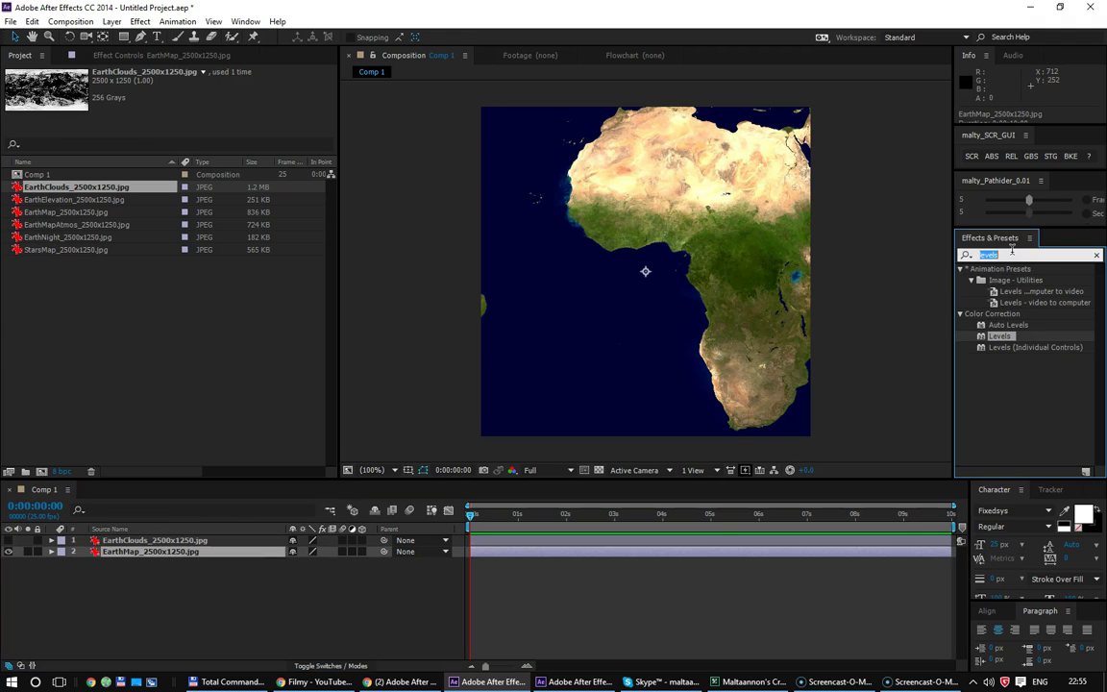
type("cc shpe")
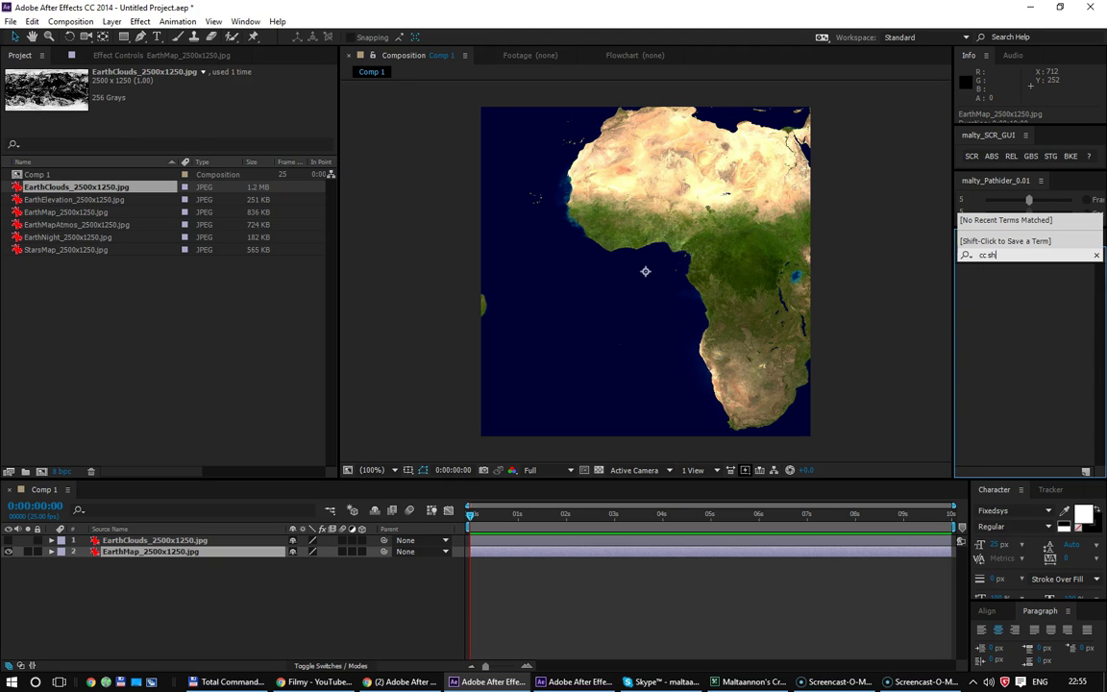
key("BackSpace")
key("BackSpace")
type("sp")
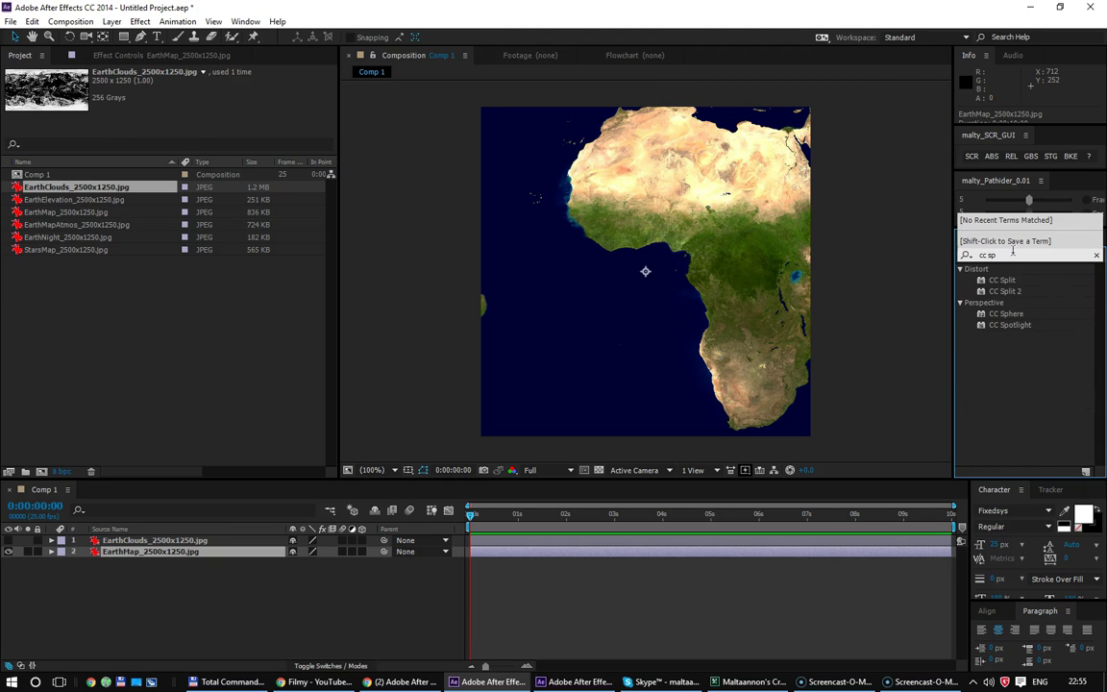
double_click(1006, 314)
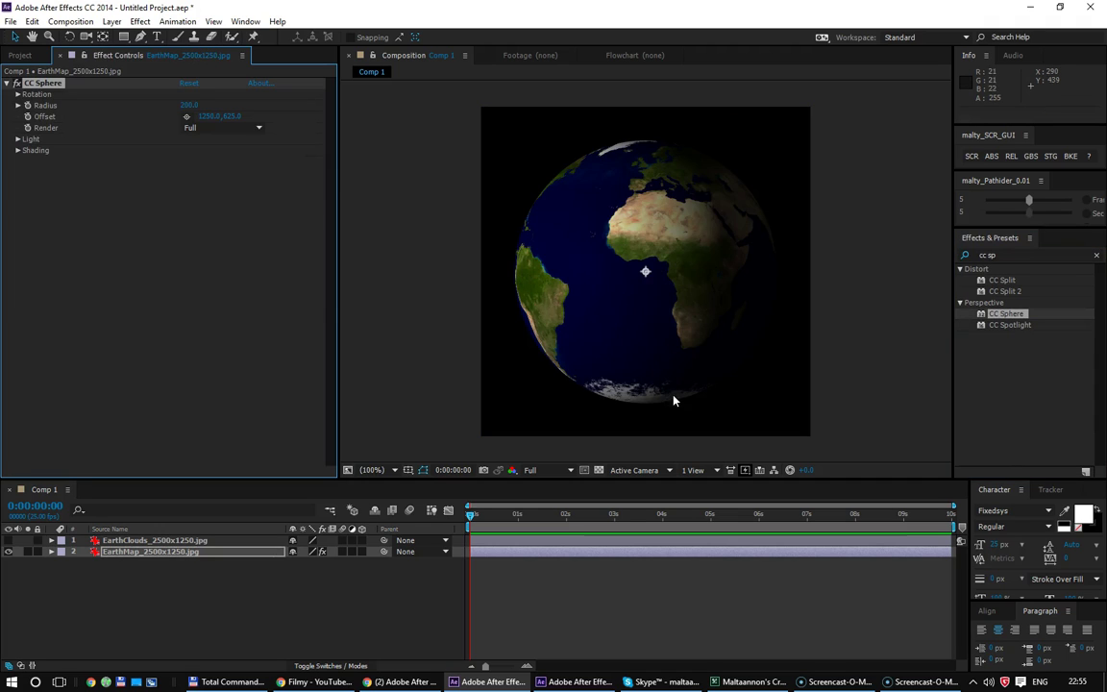
Step: Copy the CC Sphere effect with property links, then show and select the EarthClouds layer
left_click(31, 21)
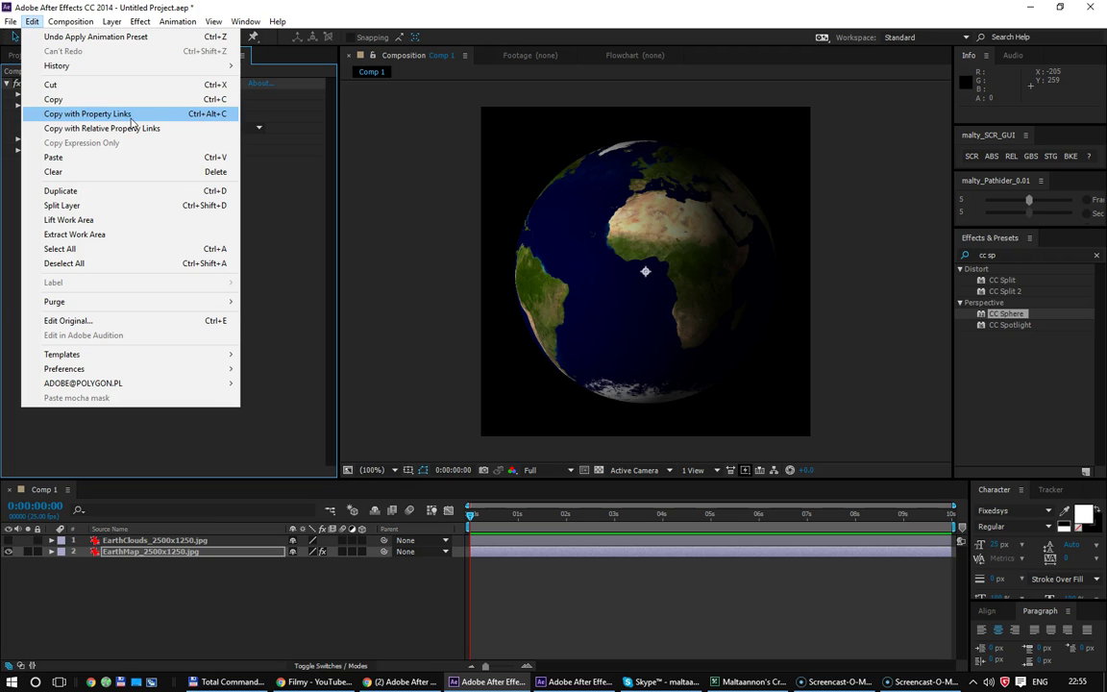
left_click(126, 116)
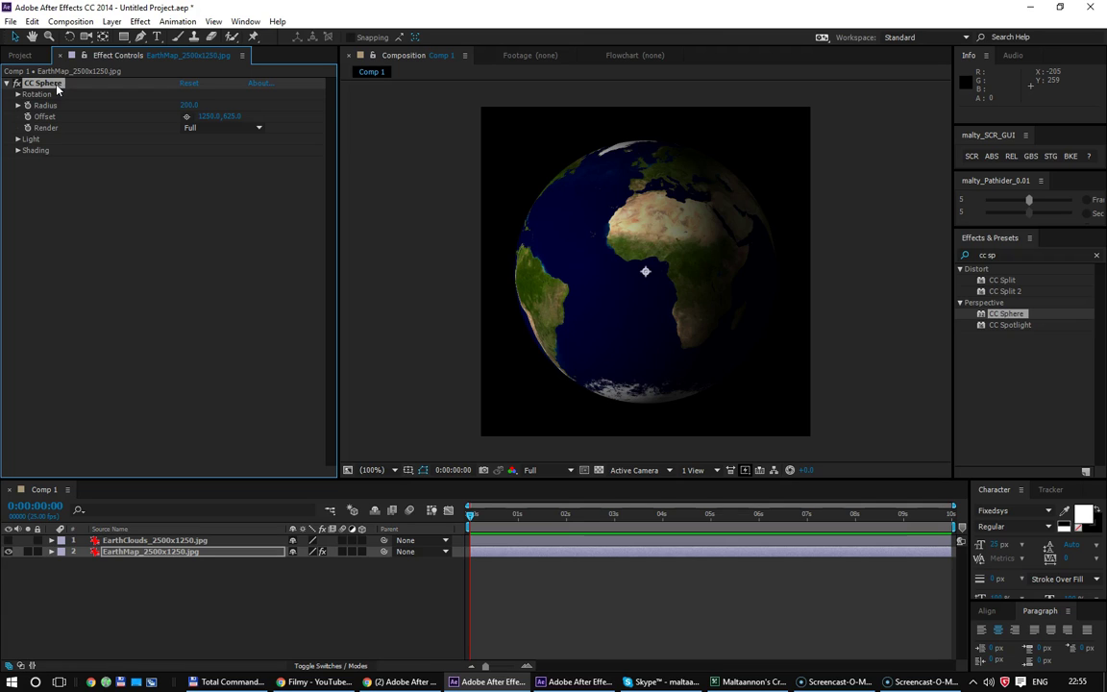
left_click(7, 540)
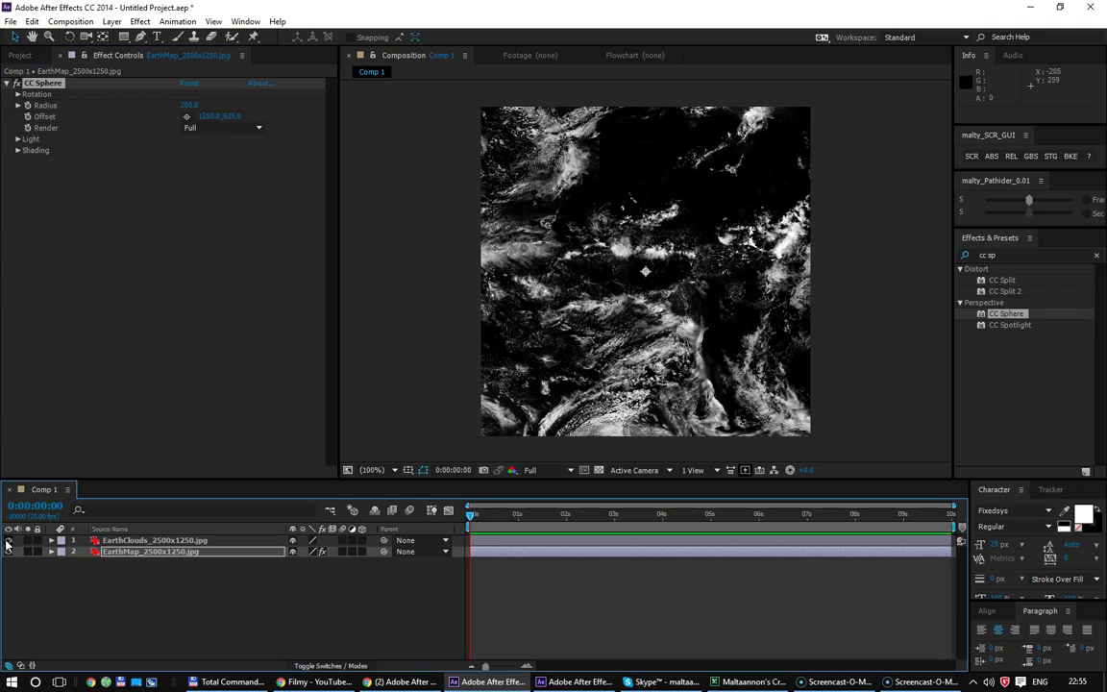
left_click(182, 541)
Step: Set EarthClouds to Screen blend mode and paste the linked CC Sphere onto it
key("F4")
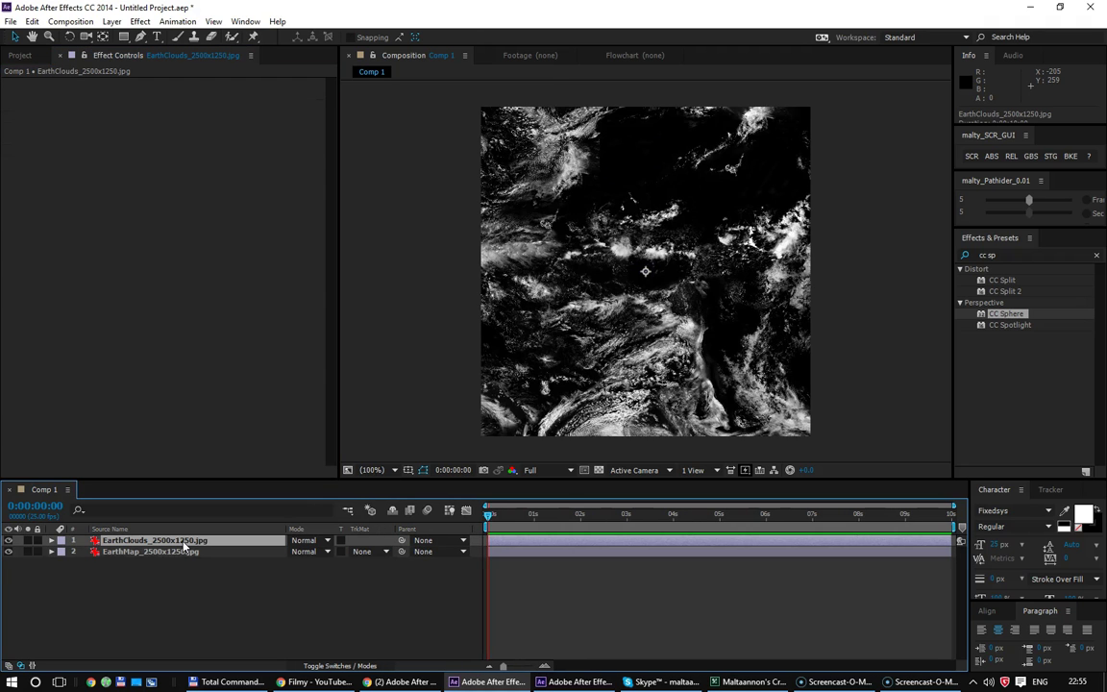
left_click(300, 542)
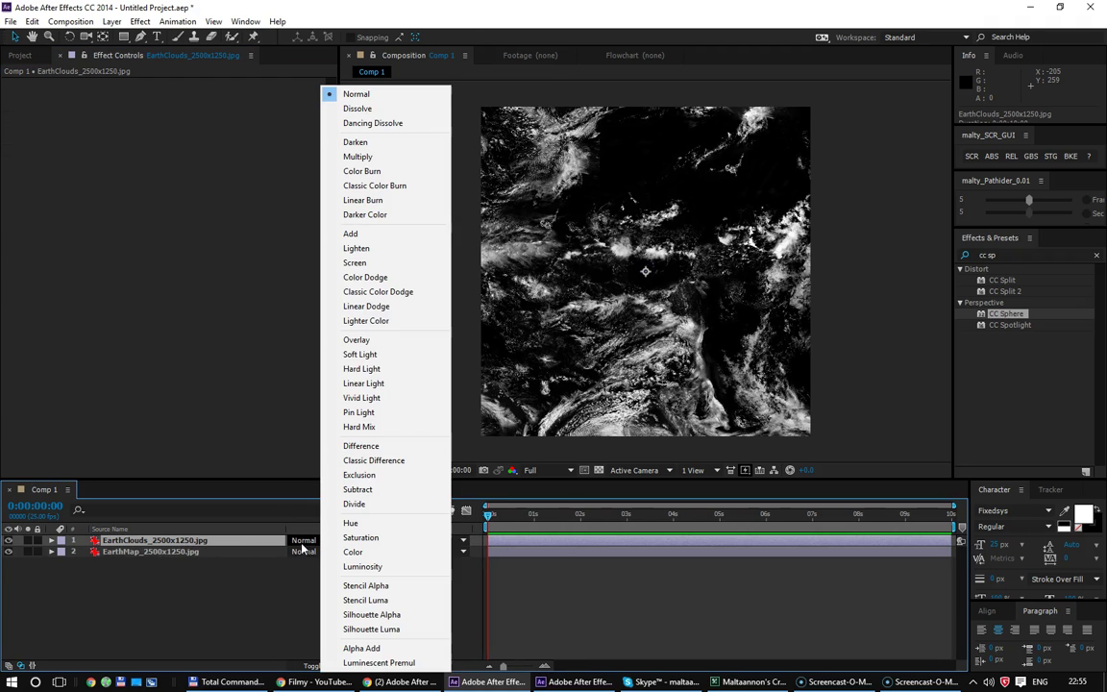
left_click(356, 256)
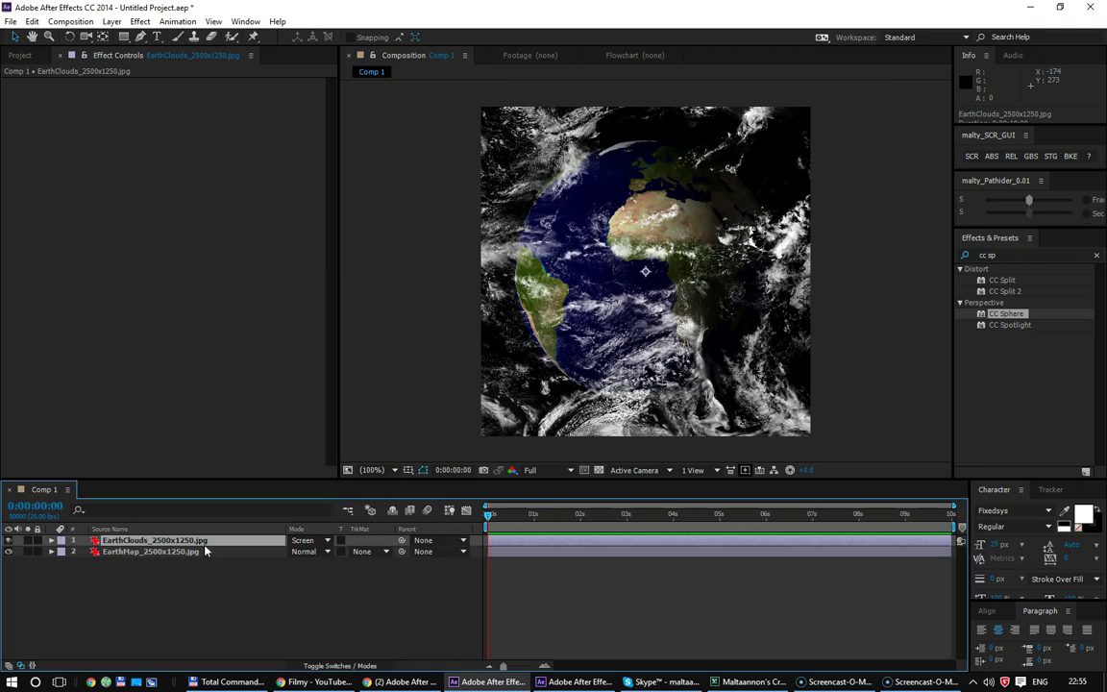
left_click(36, 23)
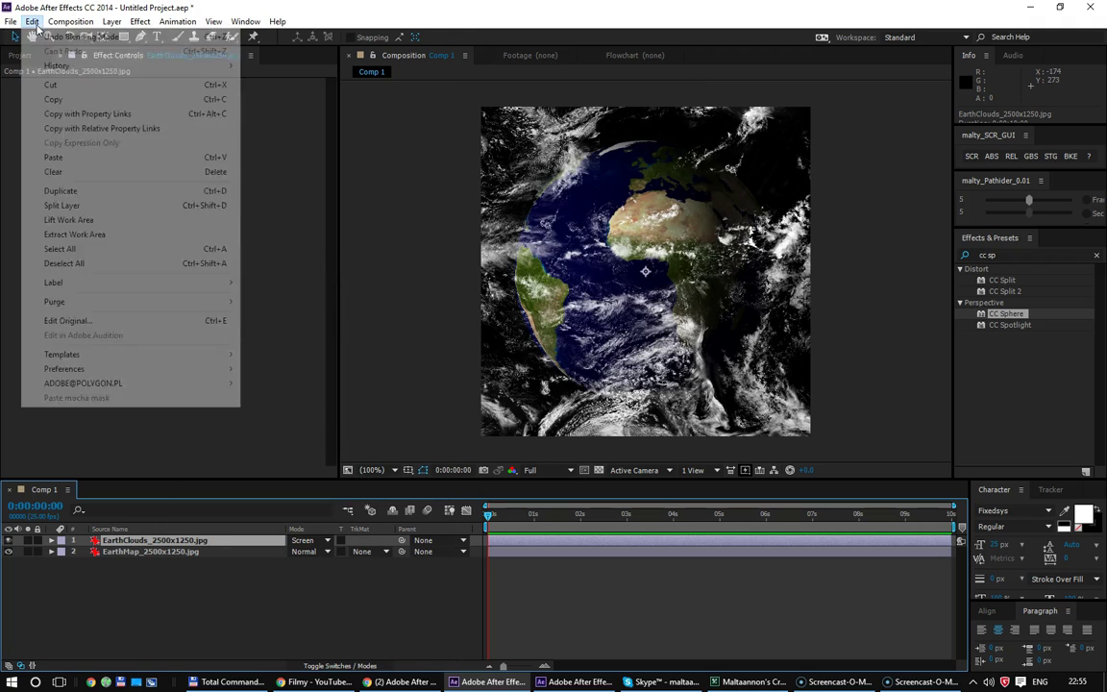
left_click(66, 158)
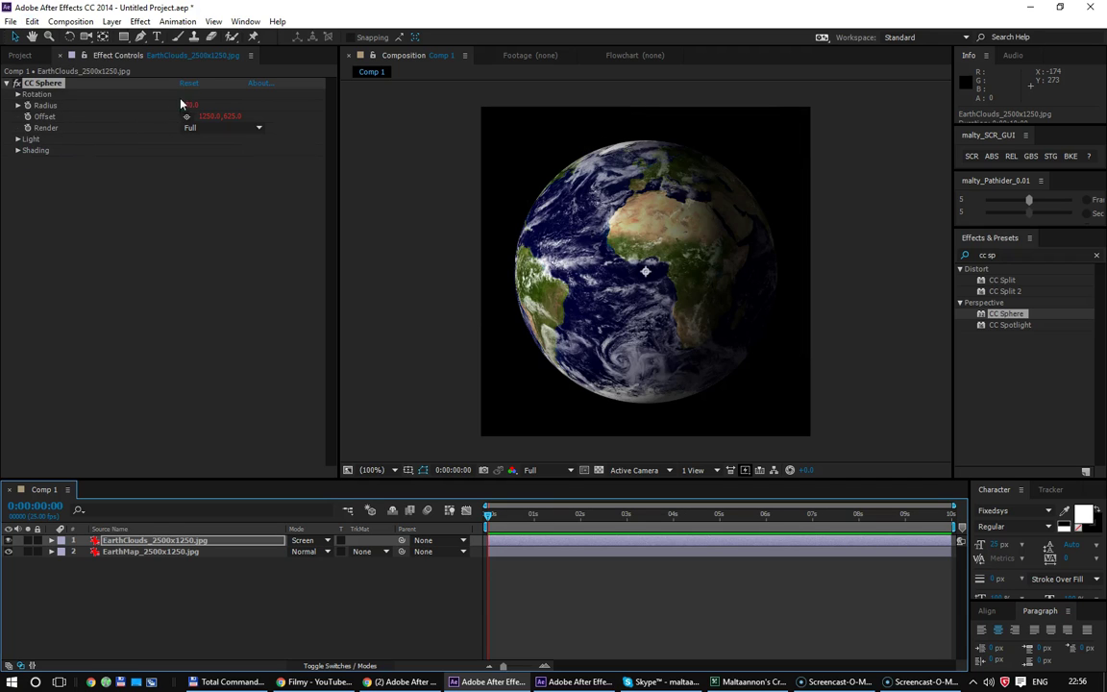
Step: Inspect the clouds sphere's Light and Shading settings, then try and undo an EarthMap Radius/Offset change
left_click(17, 139)
left_click(17, 222)
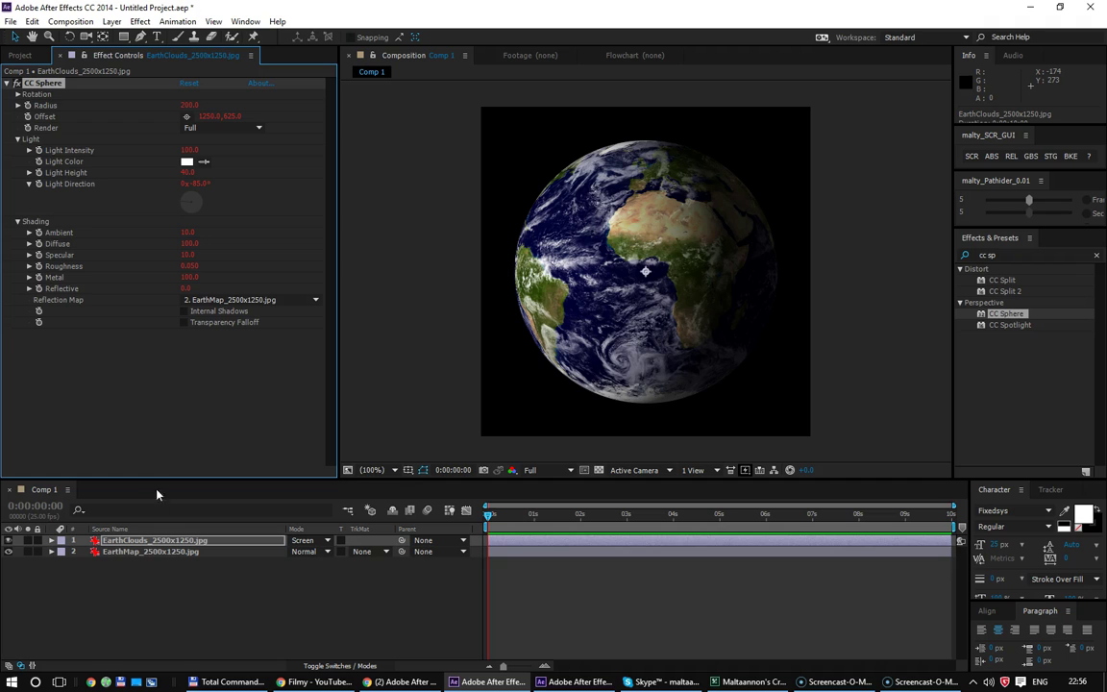
left_click(178, 552)
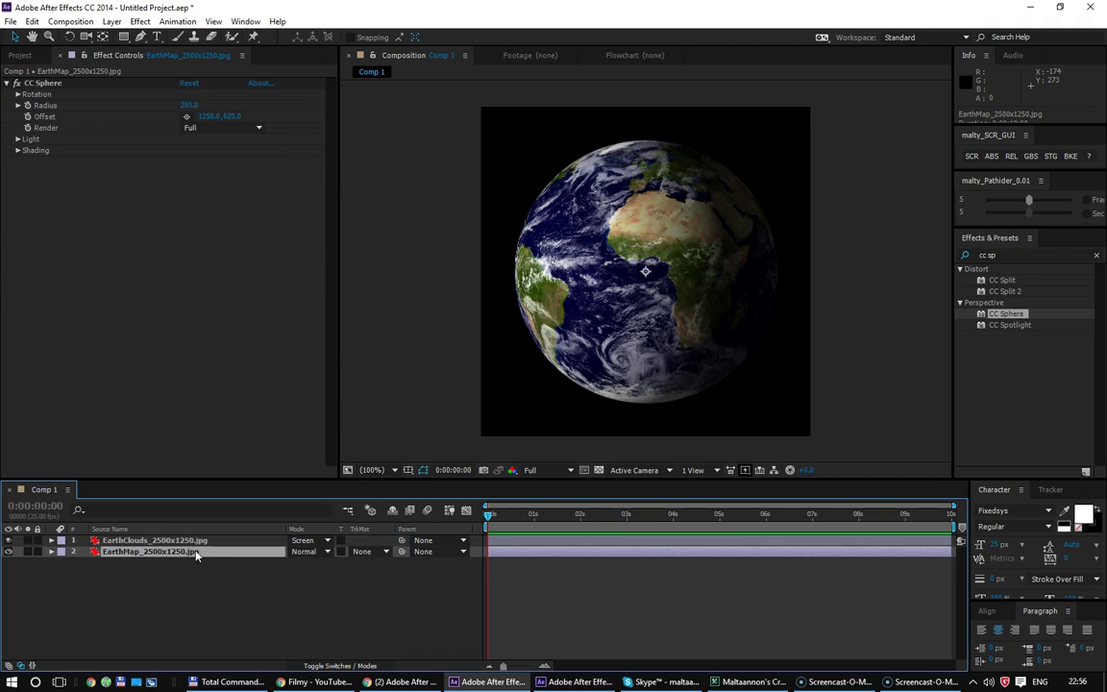
left_click_drag(191, 105, 233, 114)
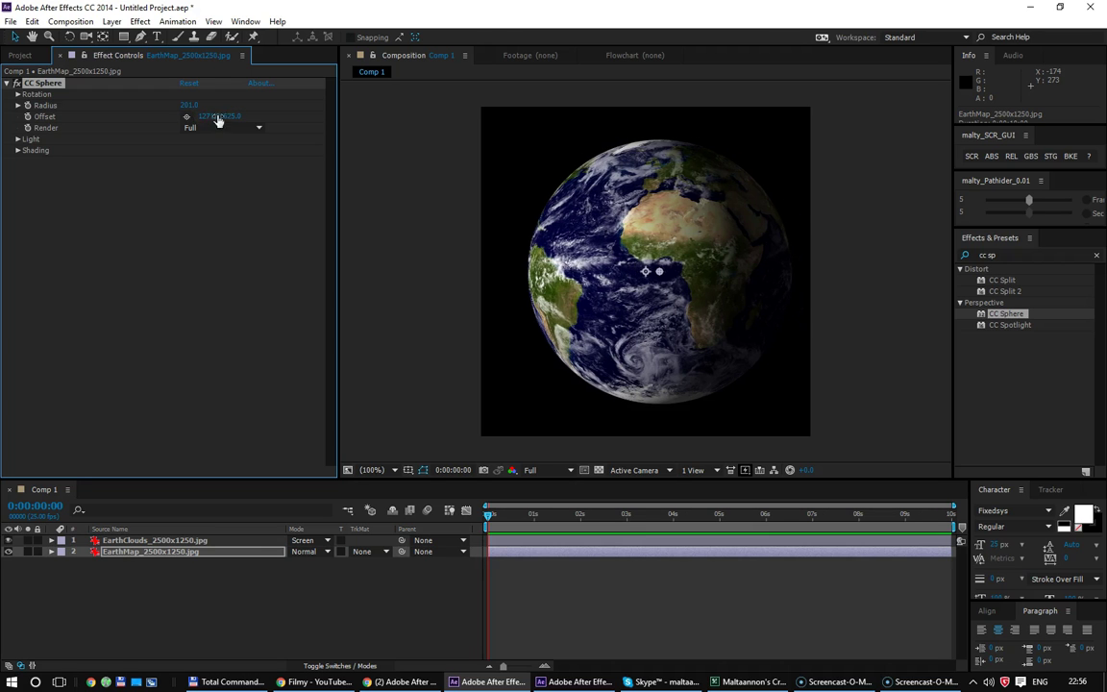
key("ctrl+z")
Step: Tilt the EarthMap sphere to Rotation X -9° and Y +19°, then return to the Project panel
left_click(17, 94)
left_click_drag(192, 106, 200, 180)
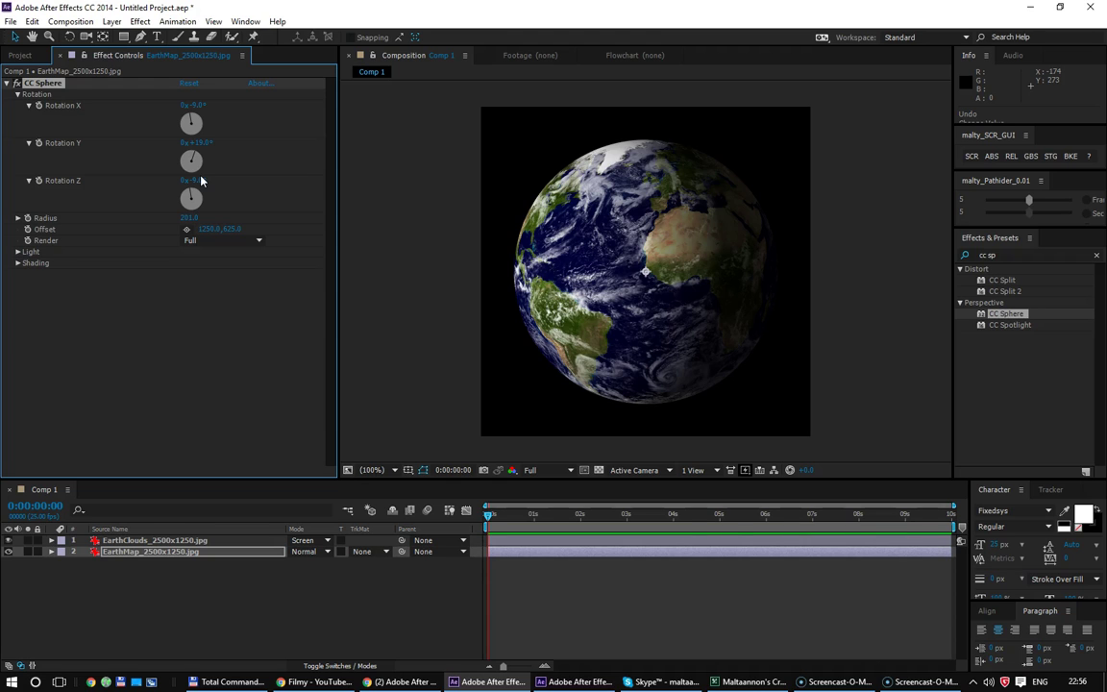
left_click(20, 55)
left_click(110, 316)
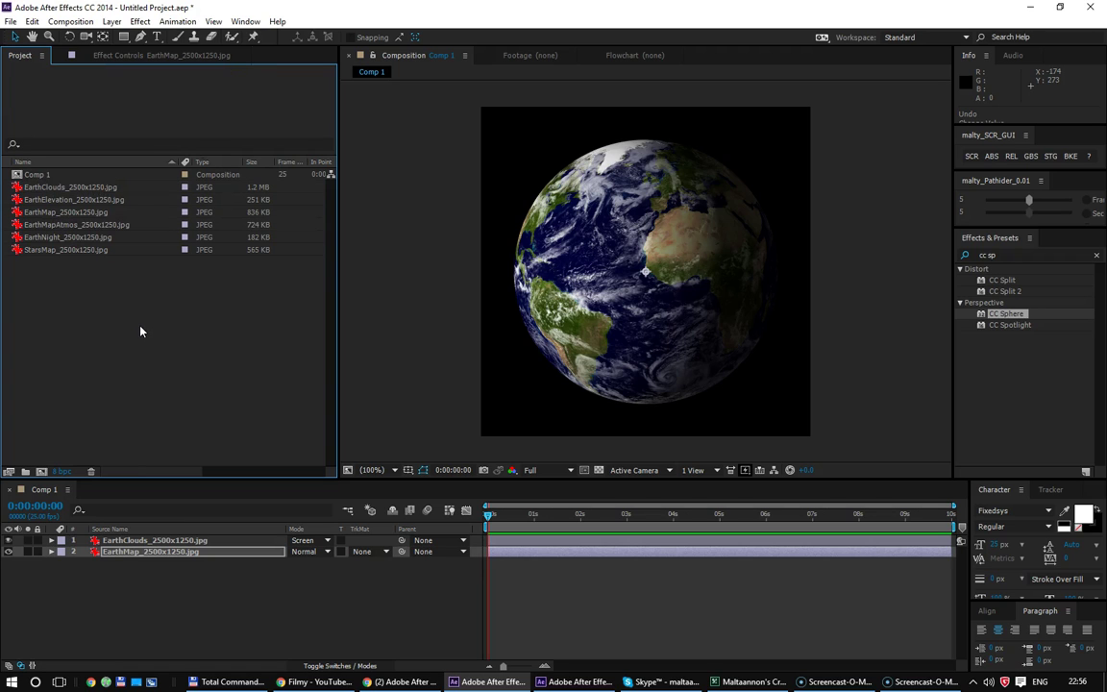
Step: Select the six Earth JPEGs in the Project panel and delete them, confirming the removal
left_click_drag(141, 329, 59, 186)
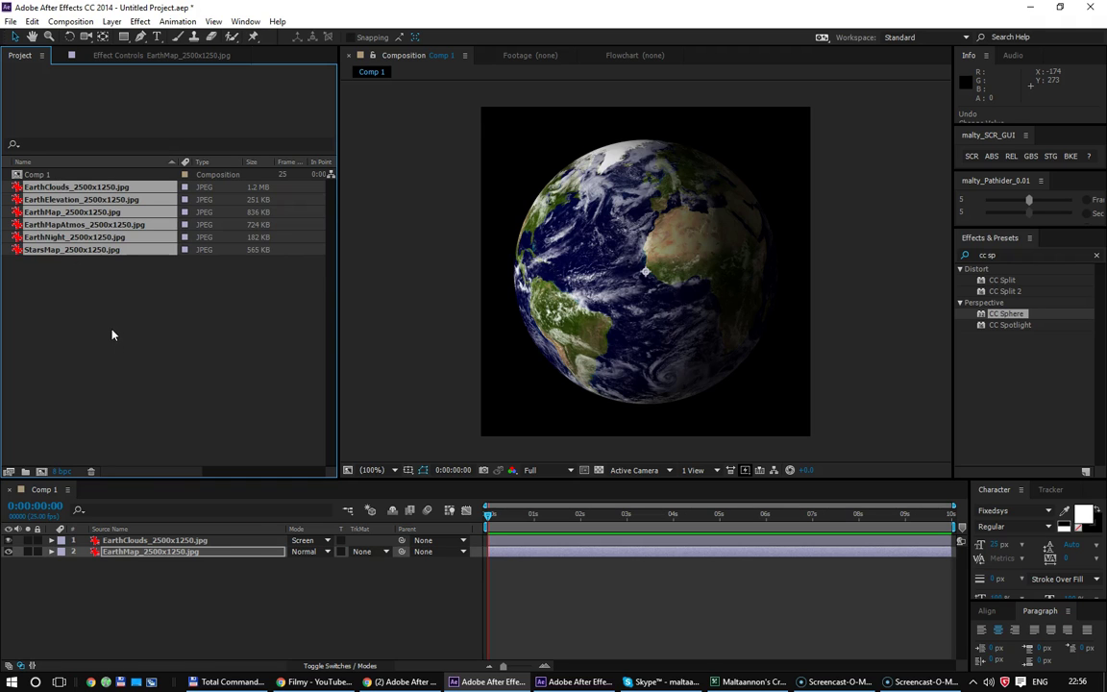
key("Delete")
key("Return")
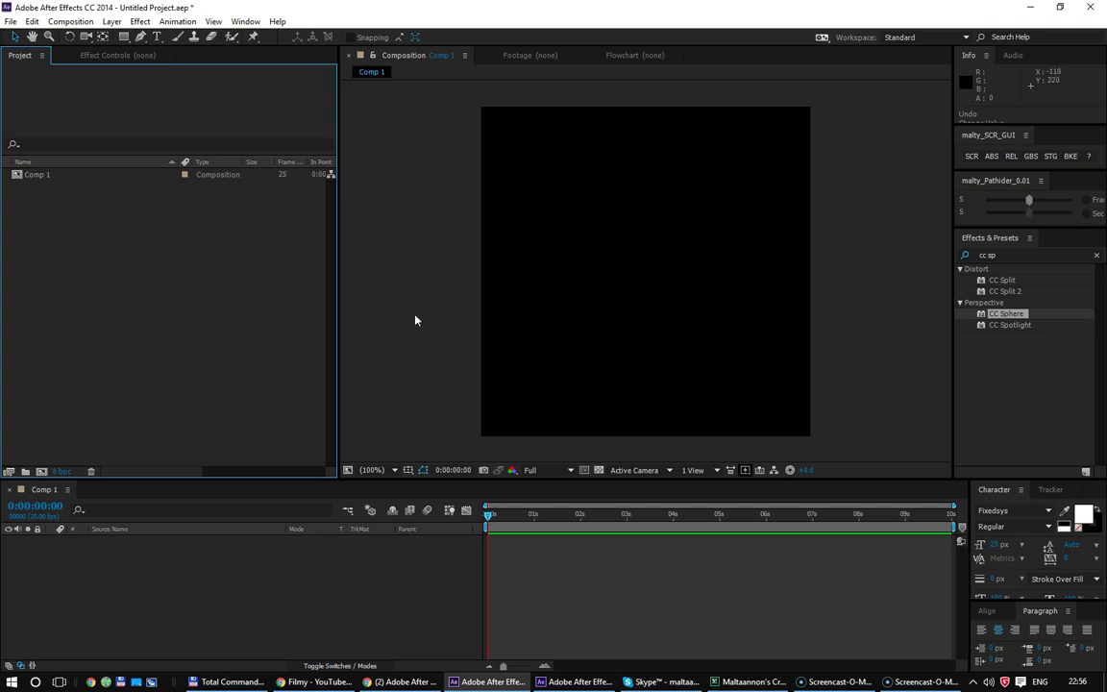
Step: Start a new Solid layer from the viewer's context menu, then cancel it
right_click(556, 253)
mouse_move(631, 266)
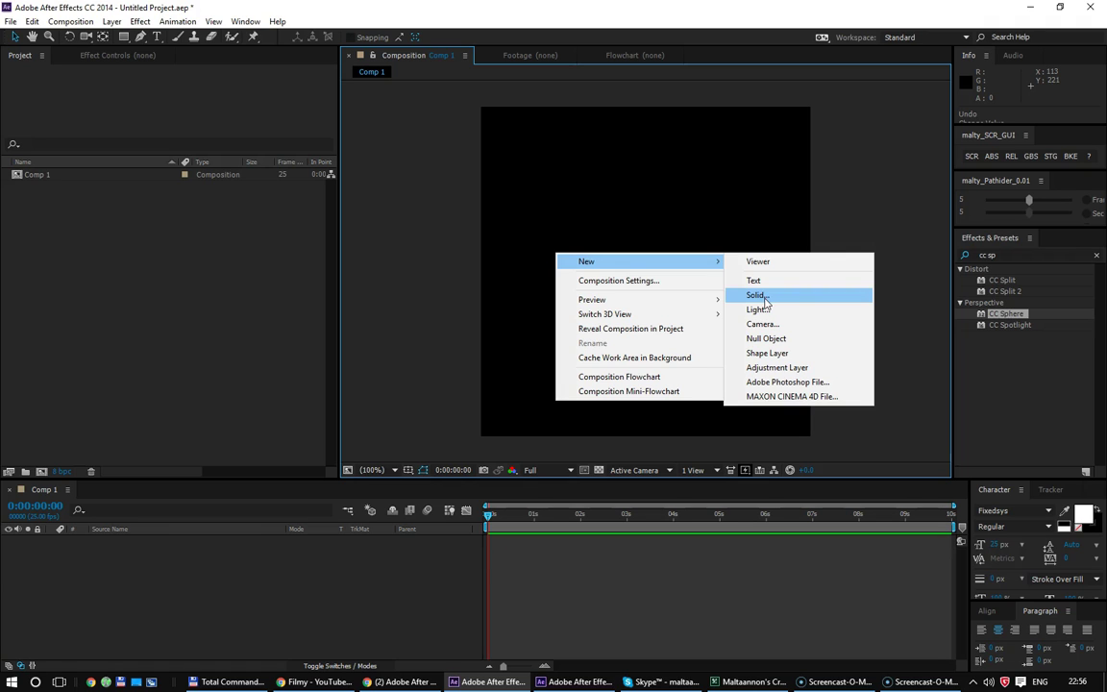
left_click(766, 301)
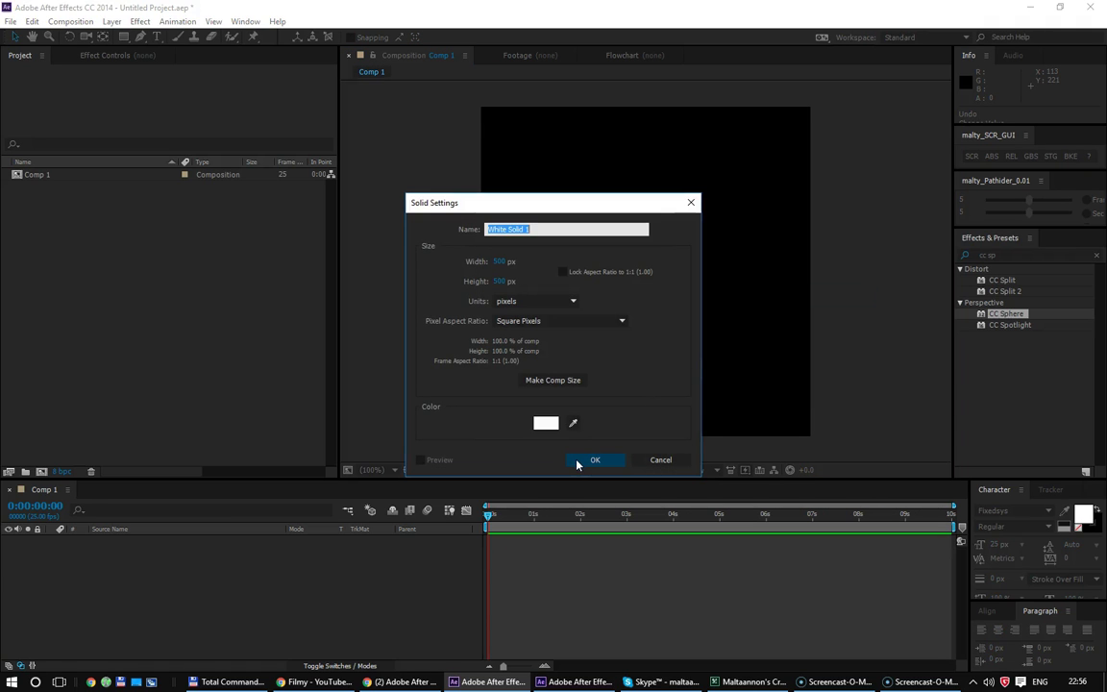
left_click(660, 459)
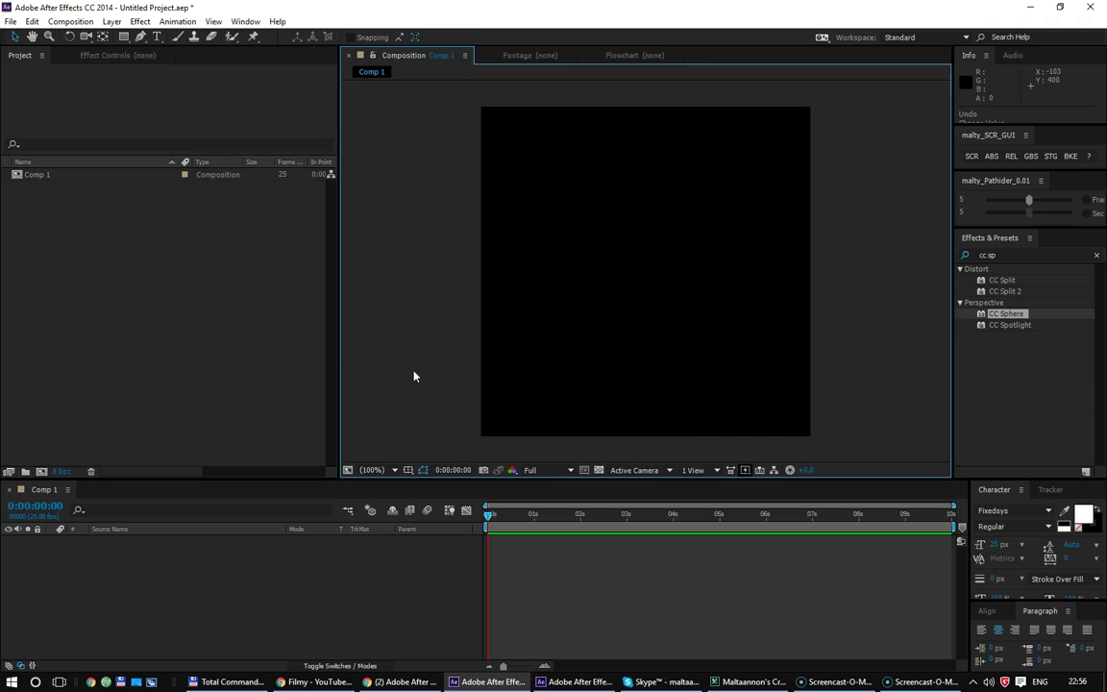
Step: In the Import dialog, browse the F: drive to Szkolenie > Projekty > ActiveJet
double_click(132, 245)
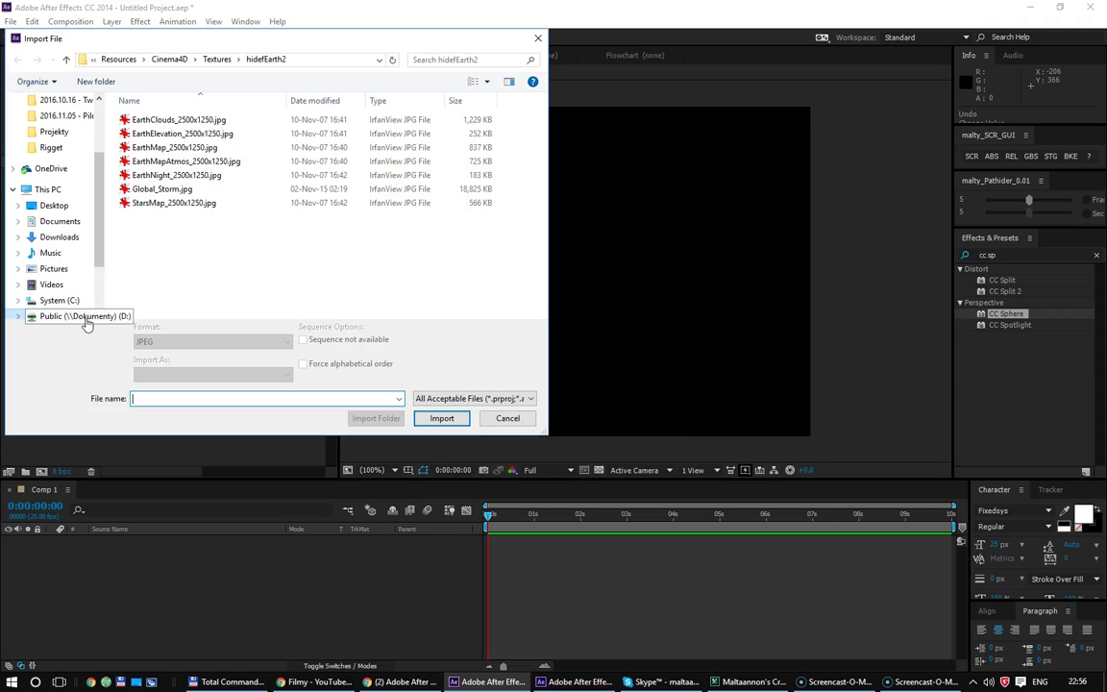
scroll(104, 298, "down", 2)
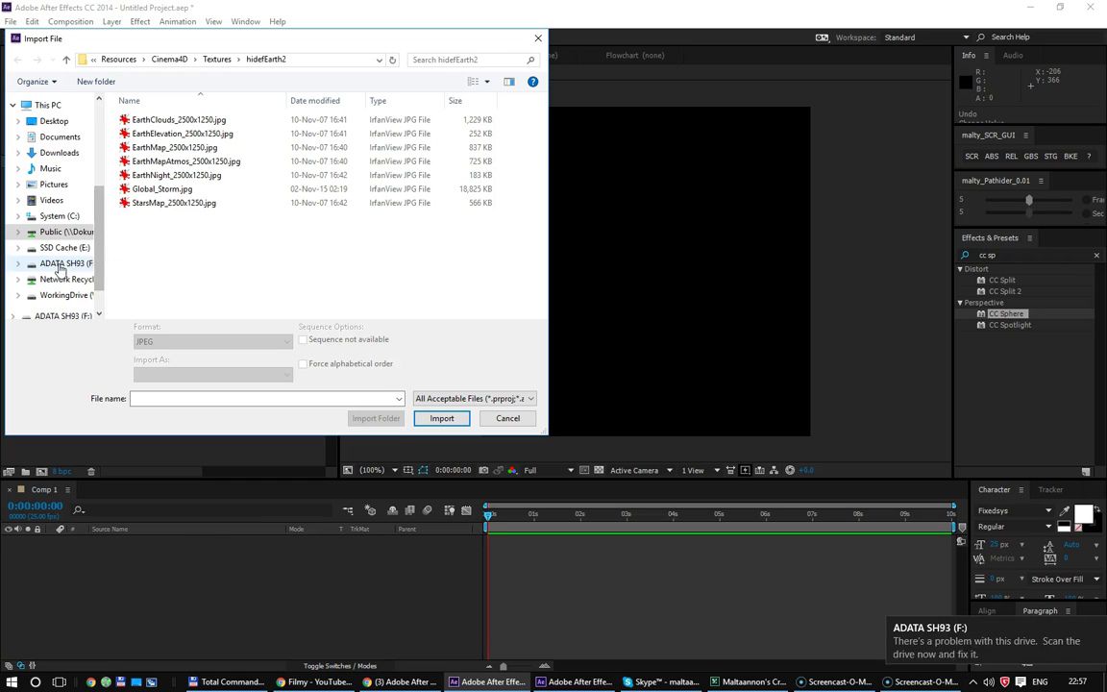
left_click(73, 264)
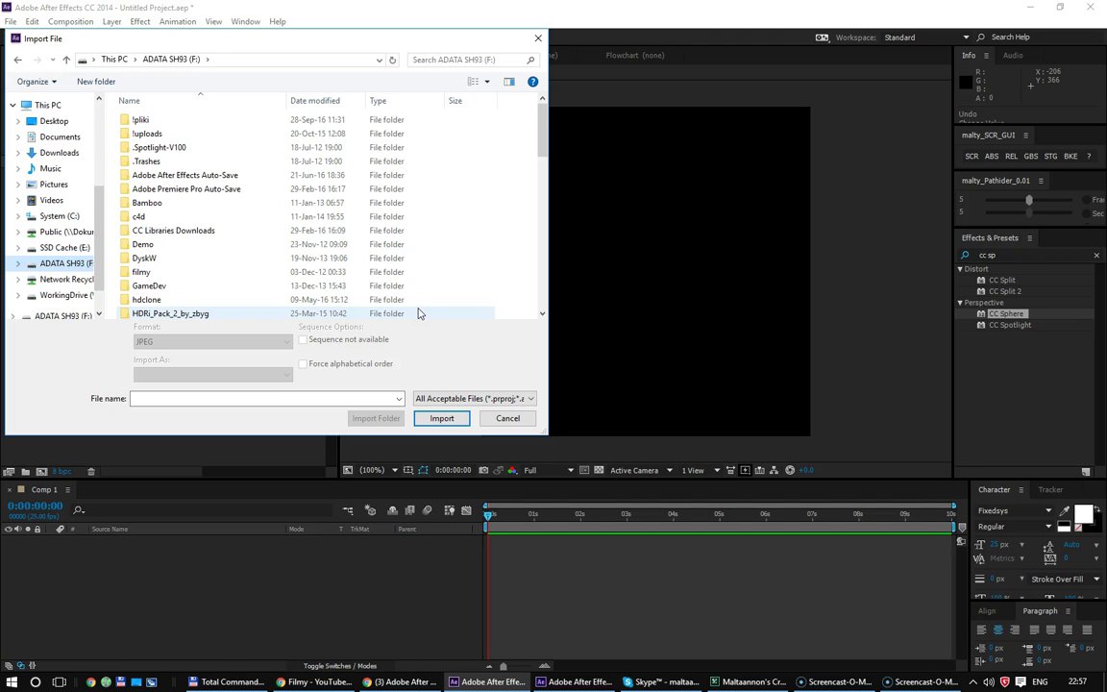
left_click(183, 274)
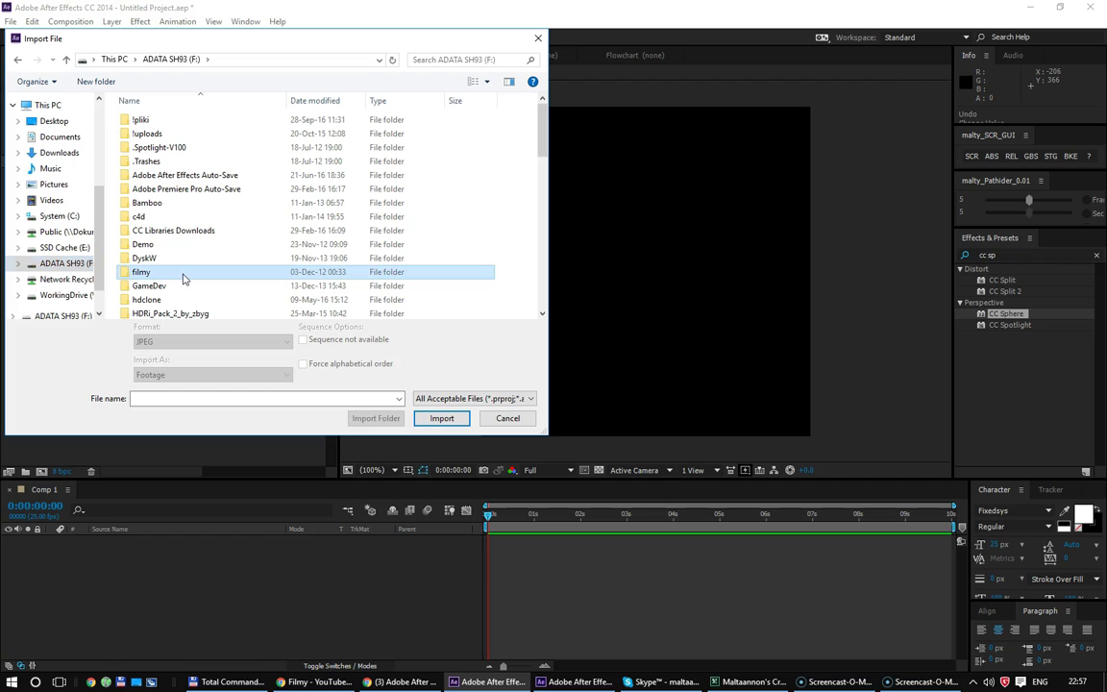
scroll(183, 279, "down", 3)
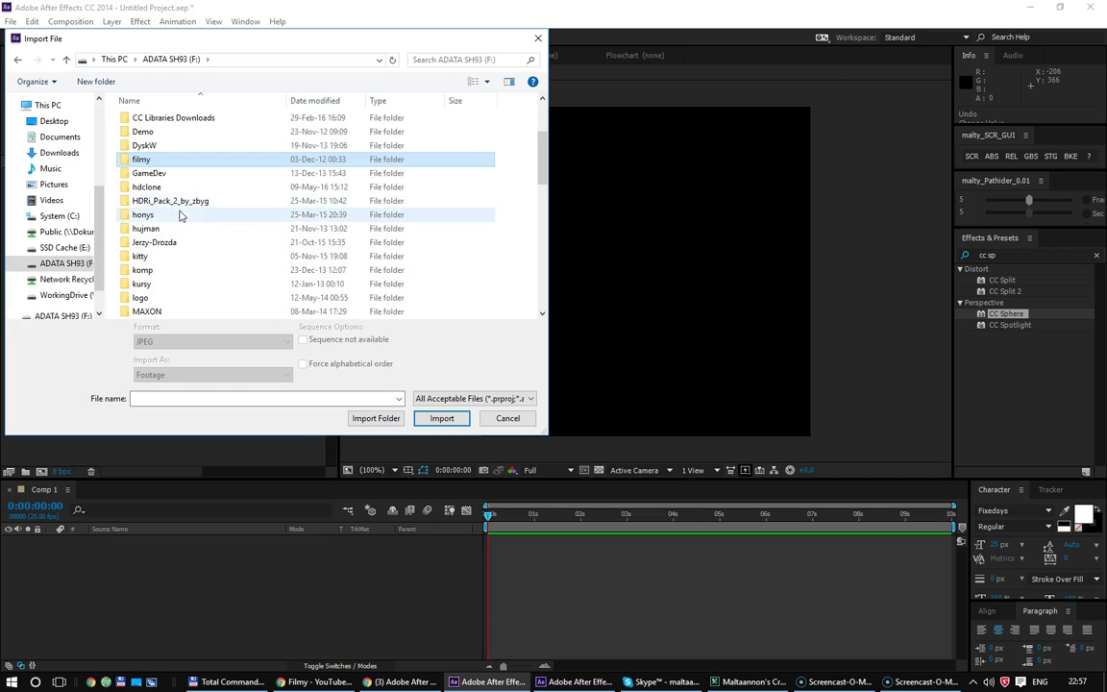
scroll(179, 230, "down", 3)
scroll(182, 245, "down", 2)
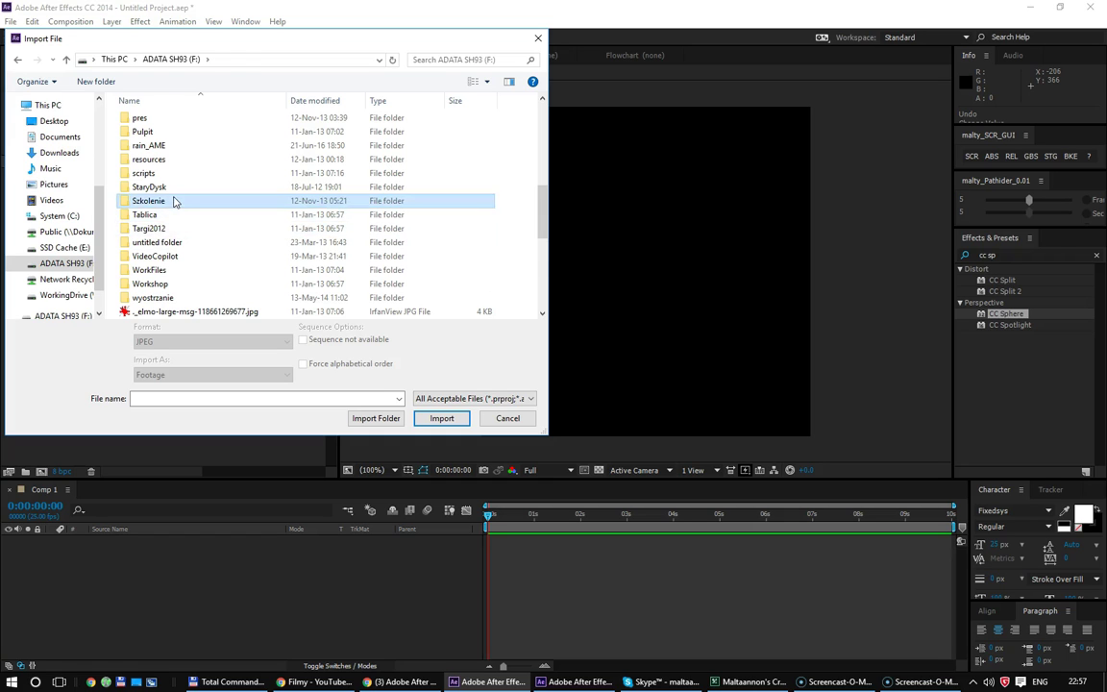
double_click(181, 199)
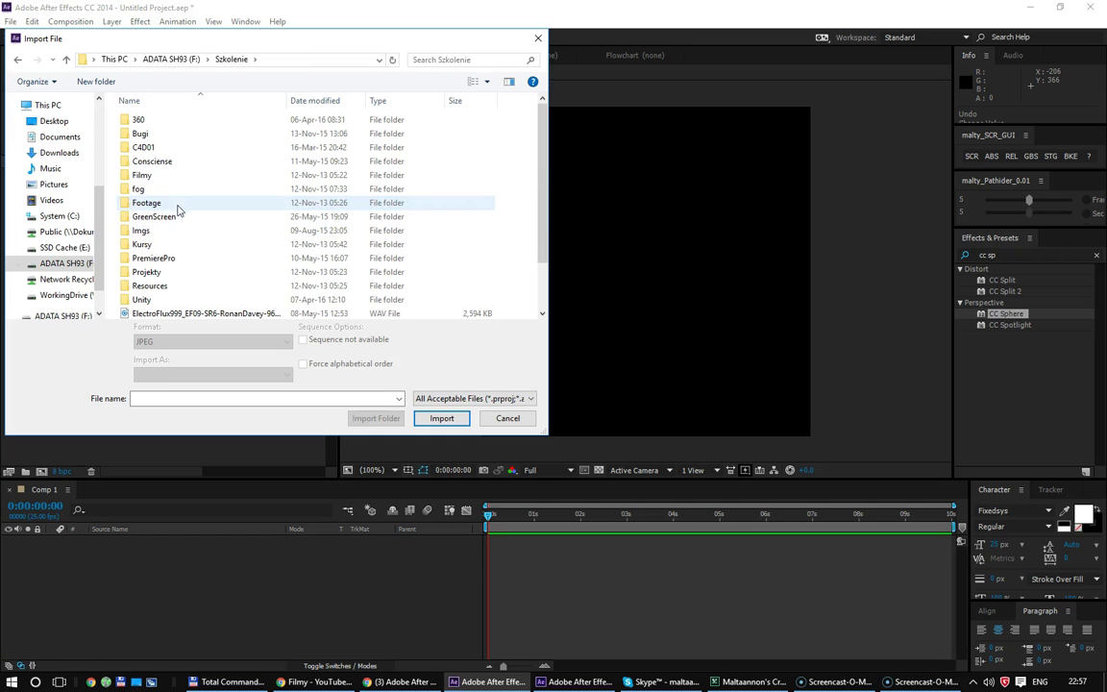
double_click(154, 272)
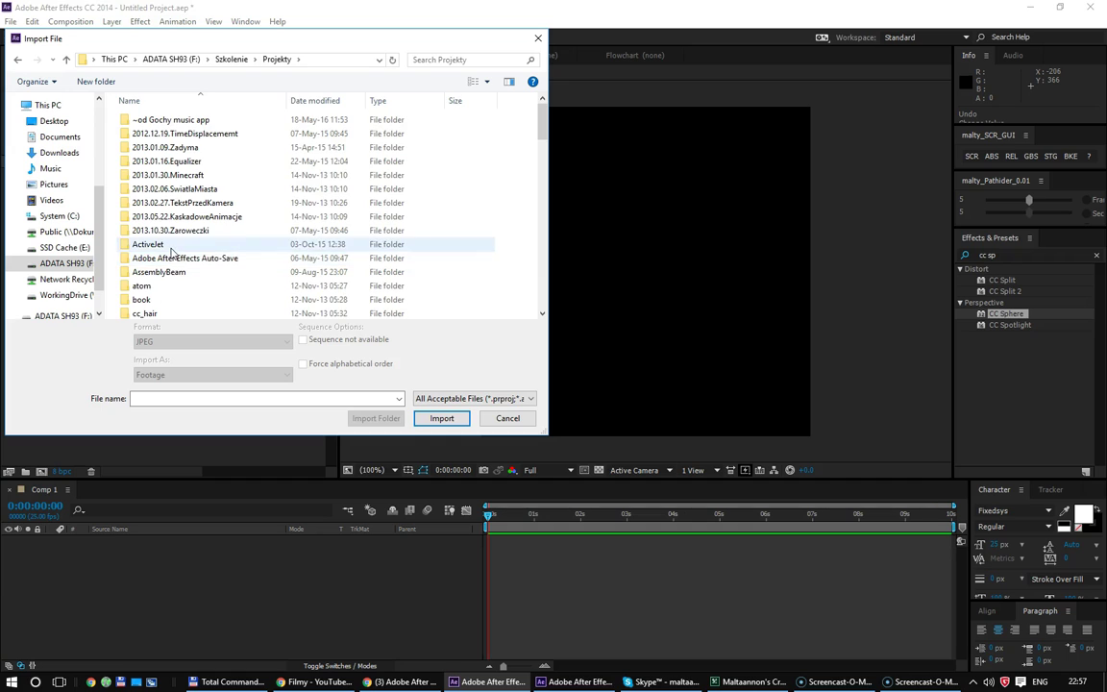
double_click(149, 244)
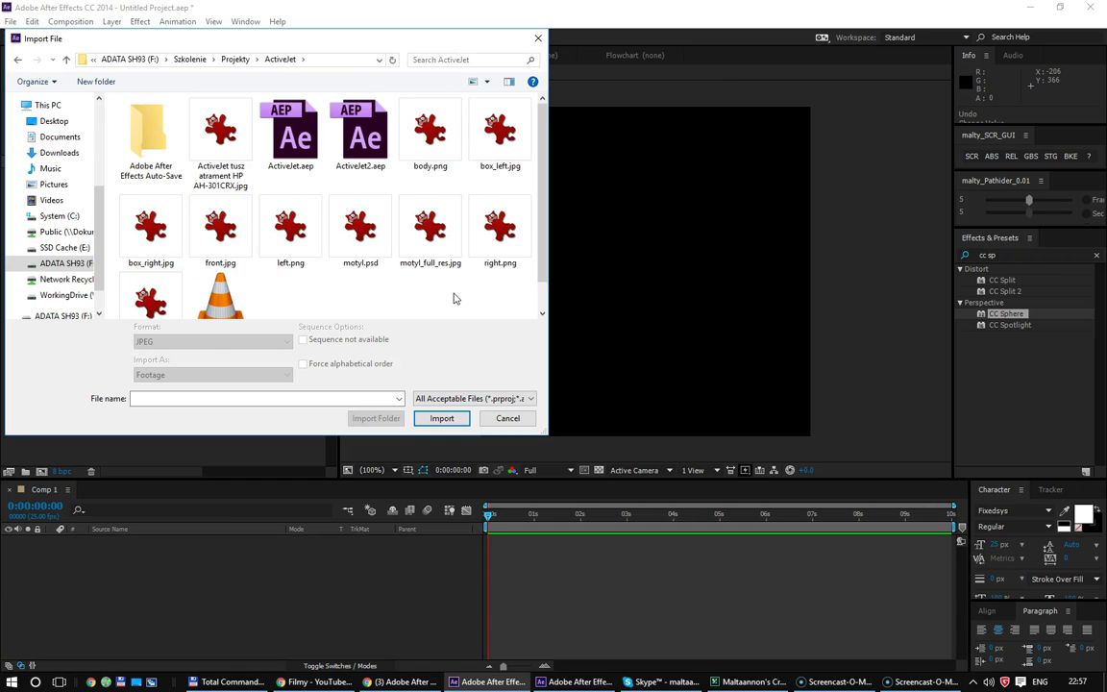
Step: Select body.png, left.png and right.png and import them into the project
scroll(485, 278, "down", 1)
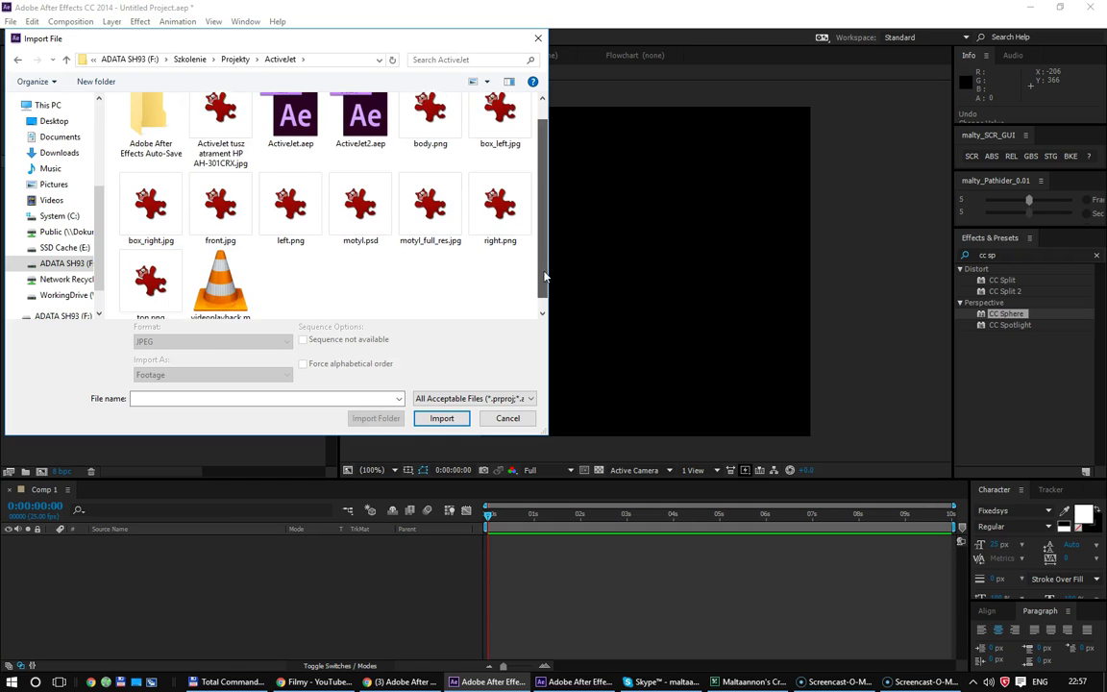
left_click(439, 122)
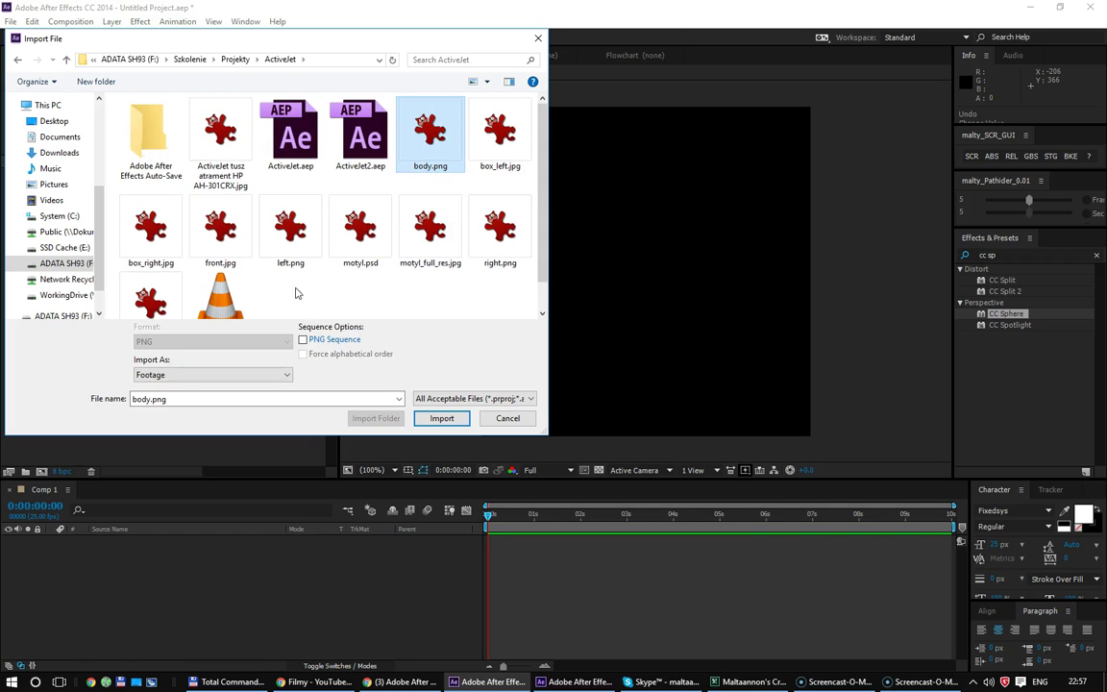
left_click(255, 216, "ctrl")
left_click(490, 235, "ctrl")
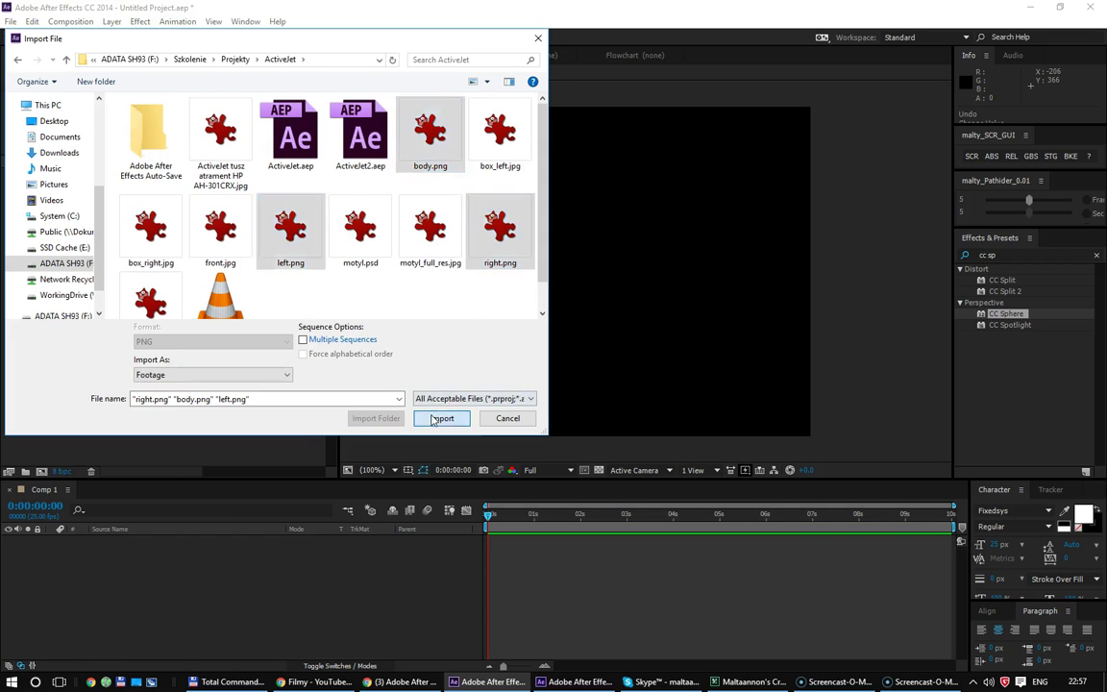
left_click(442, 418)
left_click(26, 239)
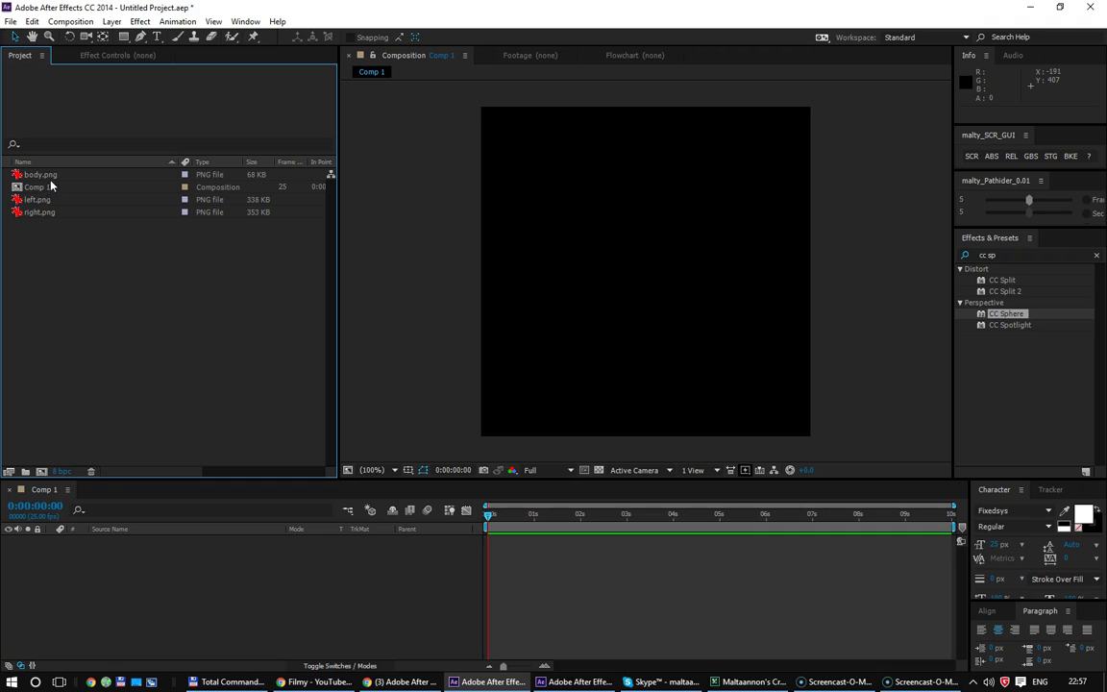
Step: Preview the left, right and body images, then delete Comp 1 from the project
double_click(51, 200)
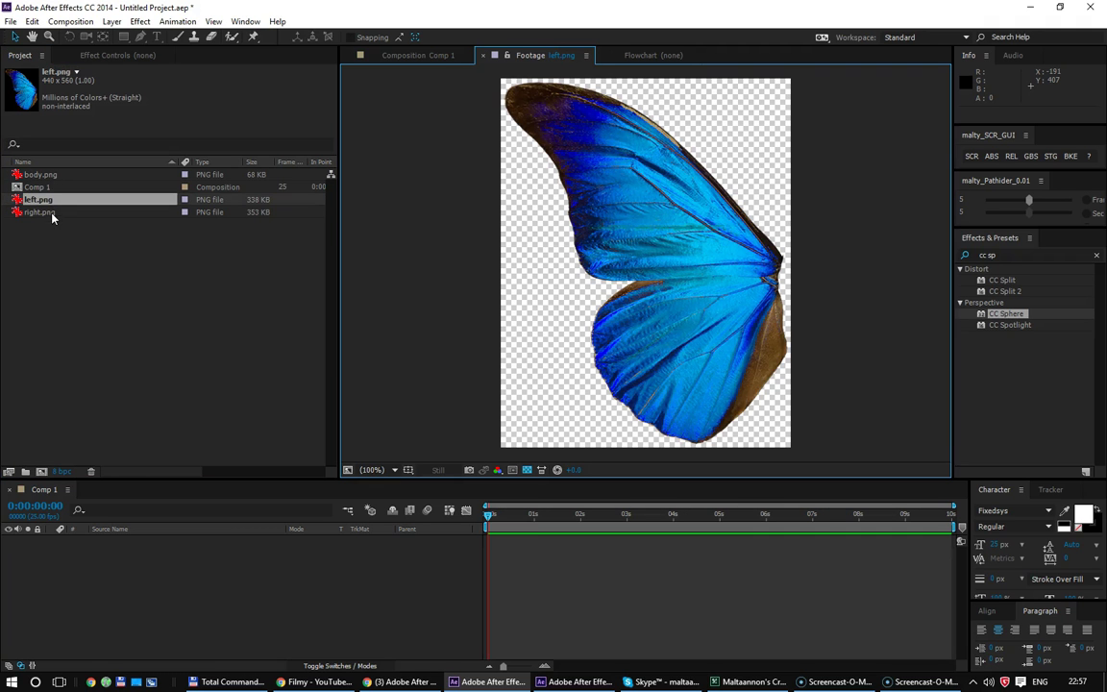
double_click(52, 215)
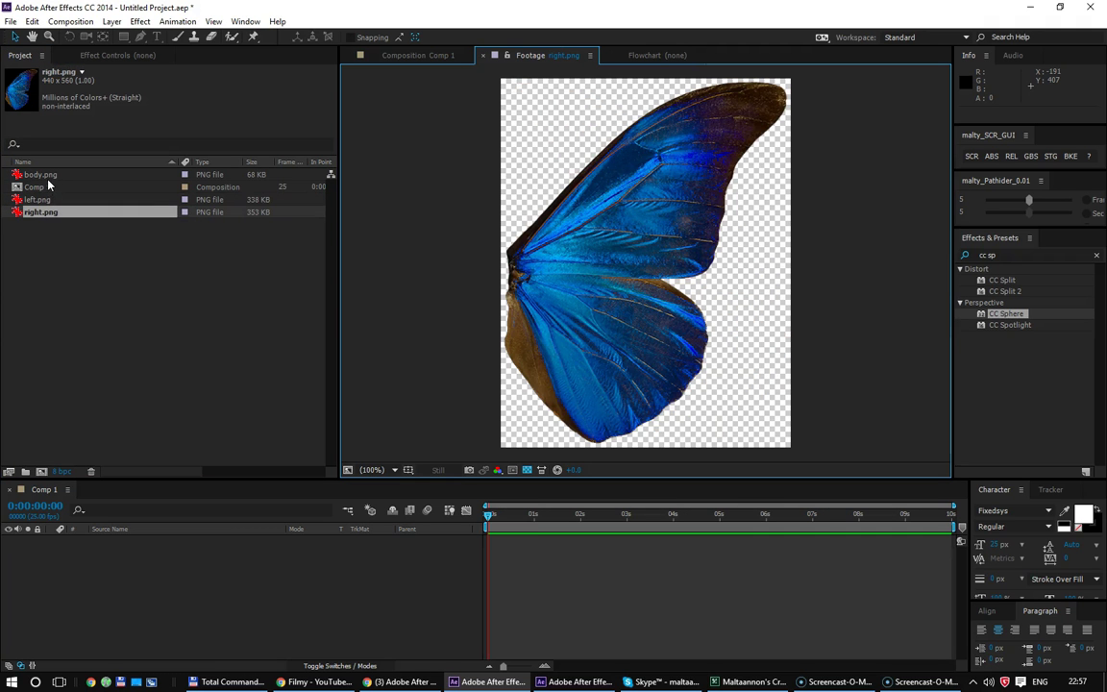
double_click(44, 175)
left_click(102, 246)
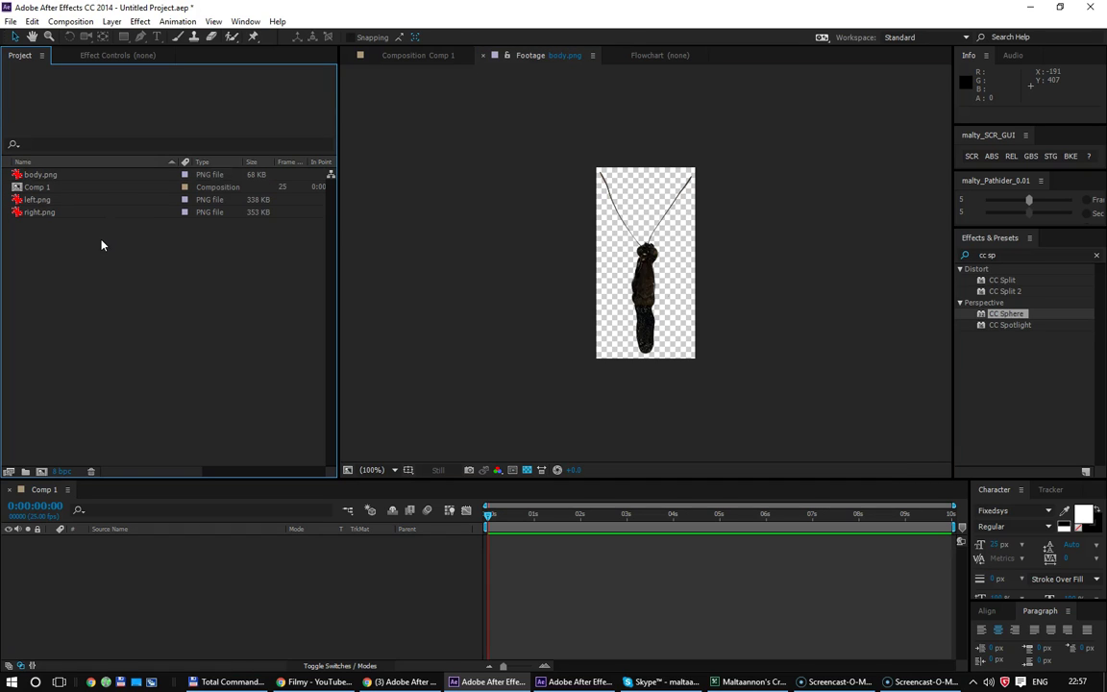
left_click(46, 189)
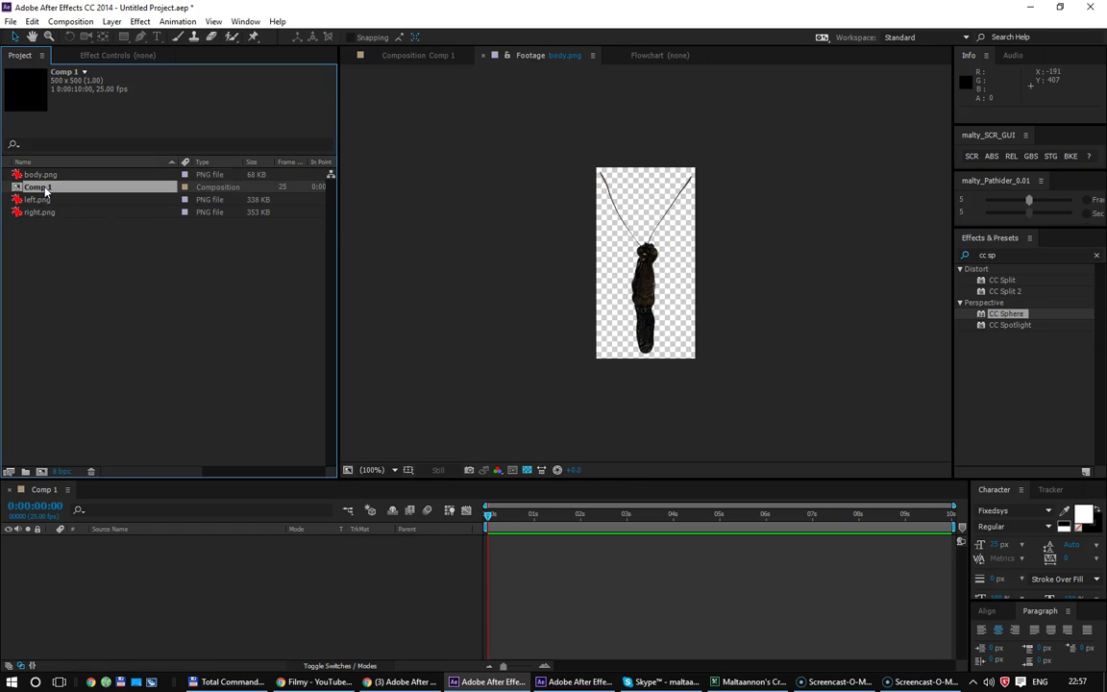
key("Delete")
Step: Create a body composition from body.png and add left.png and right.png as layers
left_click_drag(40, 175, 43, 475)
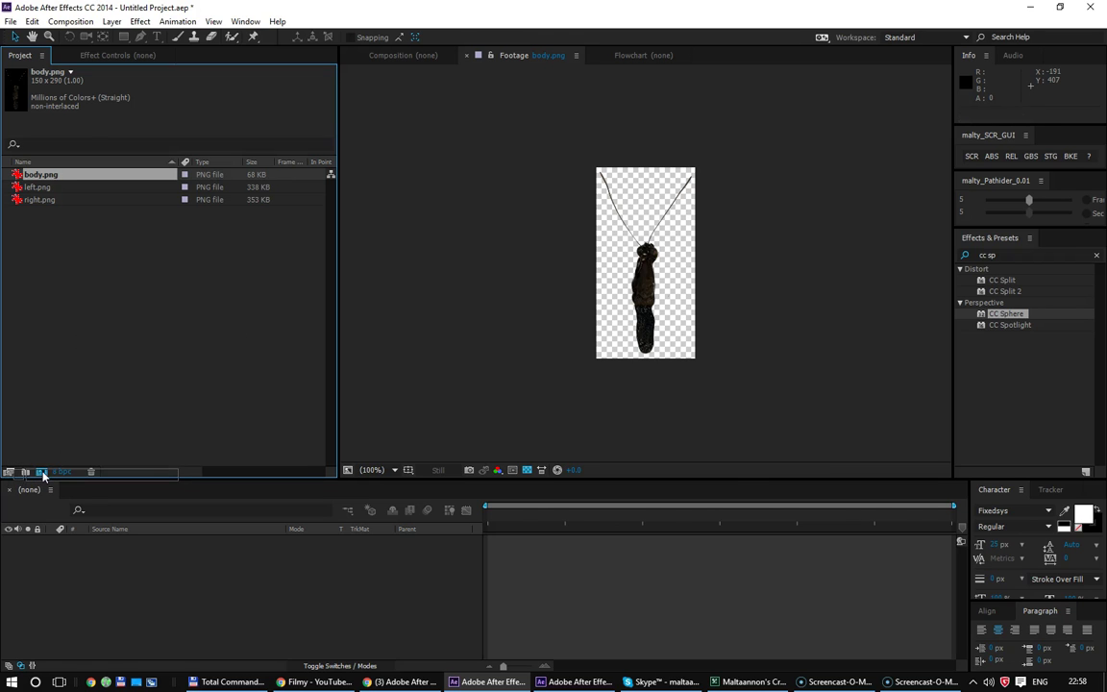
left_click_drag(43, 475, 41, 473)
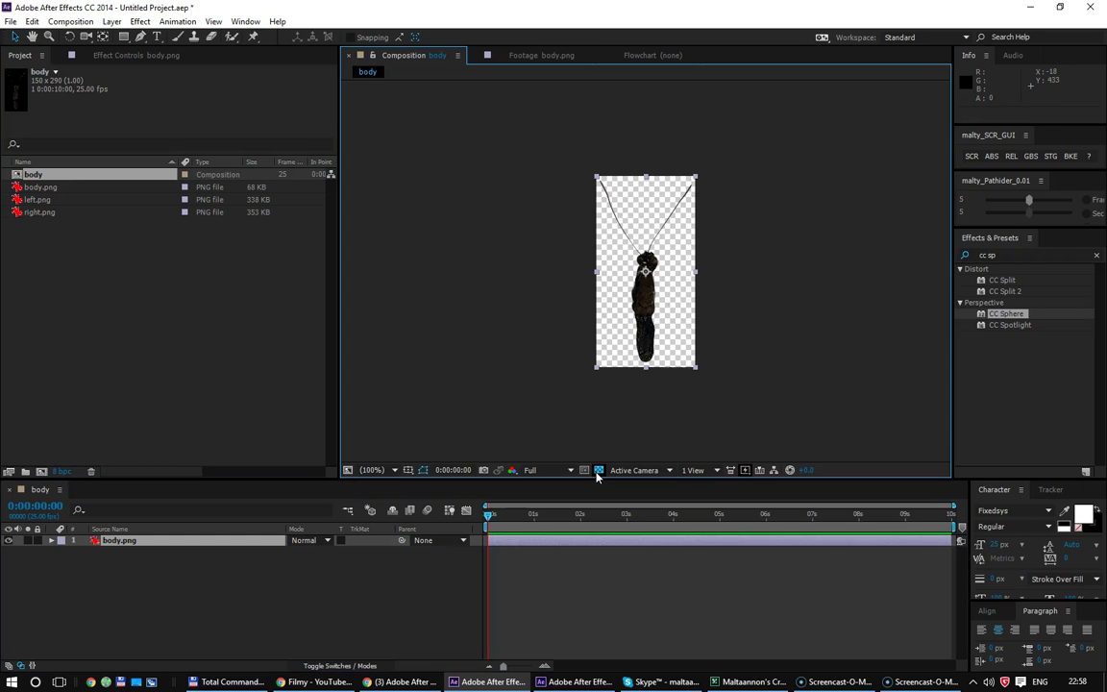
left_click(42, 199)
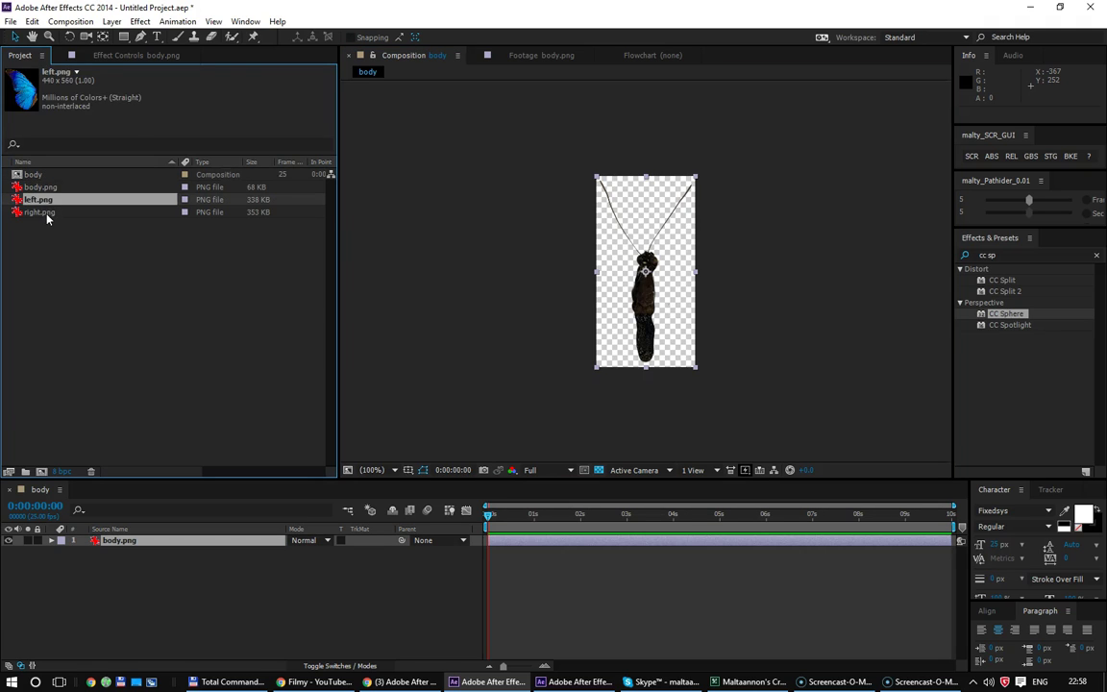
left_click(46, 212, "shift")
left_click_drag(47, 203, 169, 537)
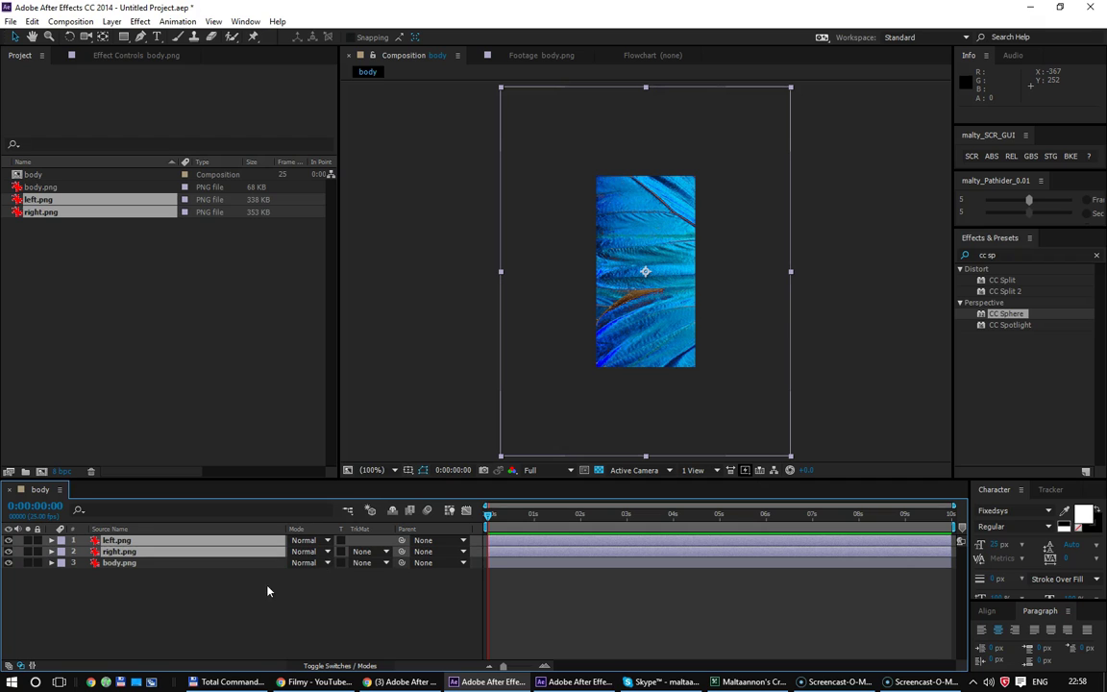
Step: Turn on the 3D switch for both wing layers and show left.png's Anchor Point
key("F4")
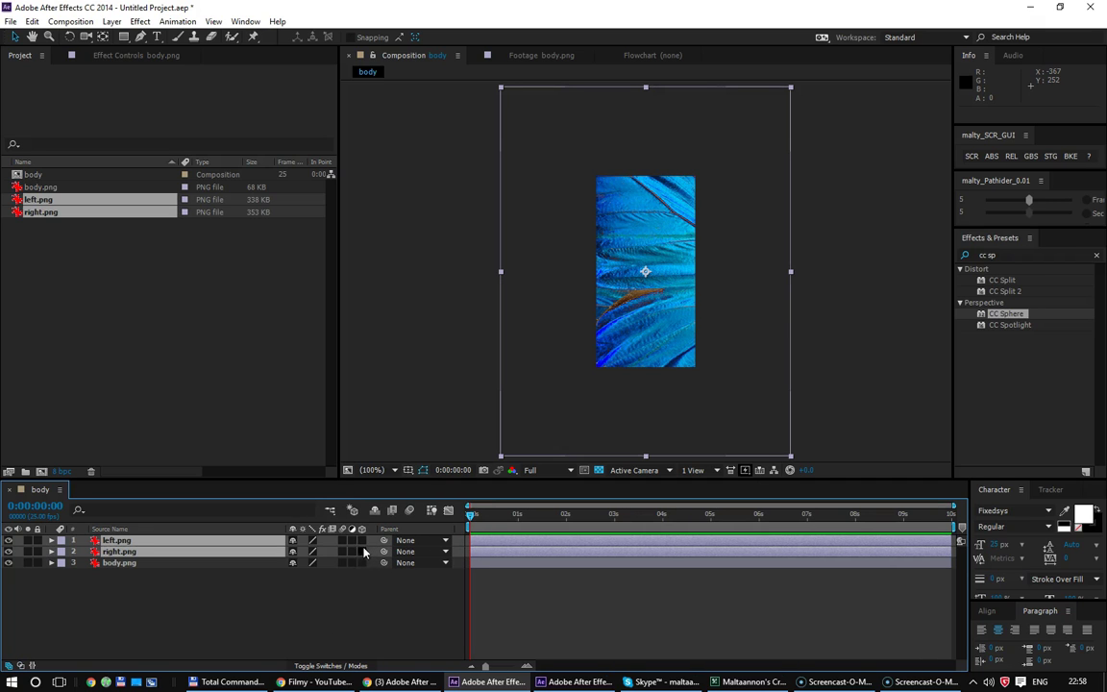
left_click(362, 541)
left_click(163, 542)
mouse_move(586, 295)
left_mouse_down()
mouse_move(541, 336)
mouse_move(491, 356)
left_mouse_up()
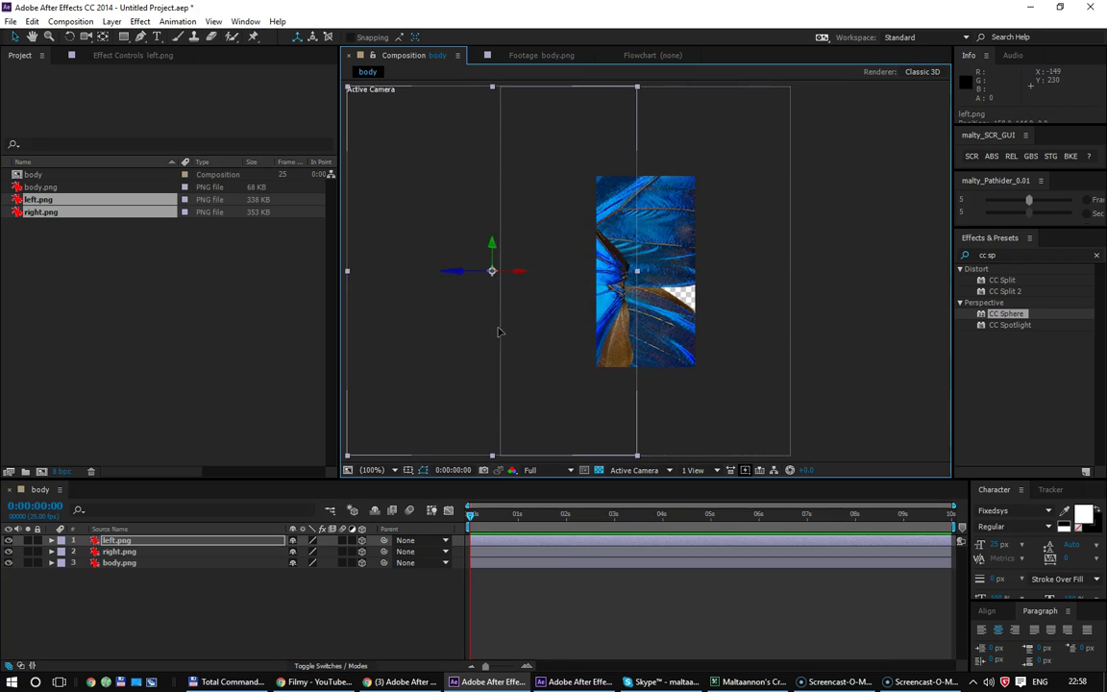
key("ctrl+z")
key("ctrl+z")
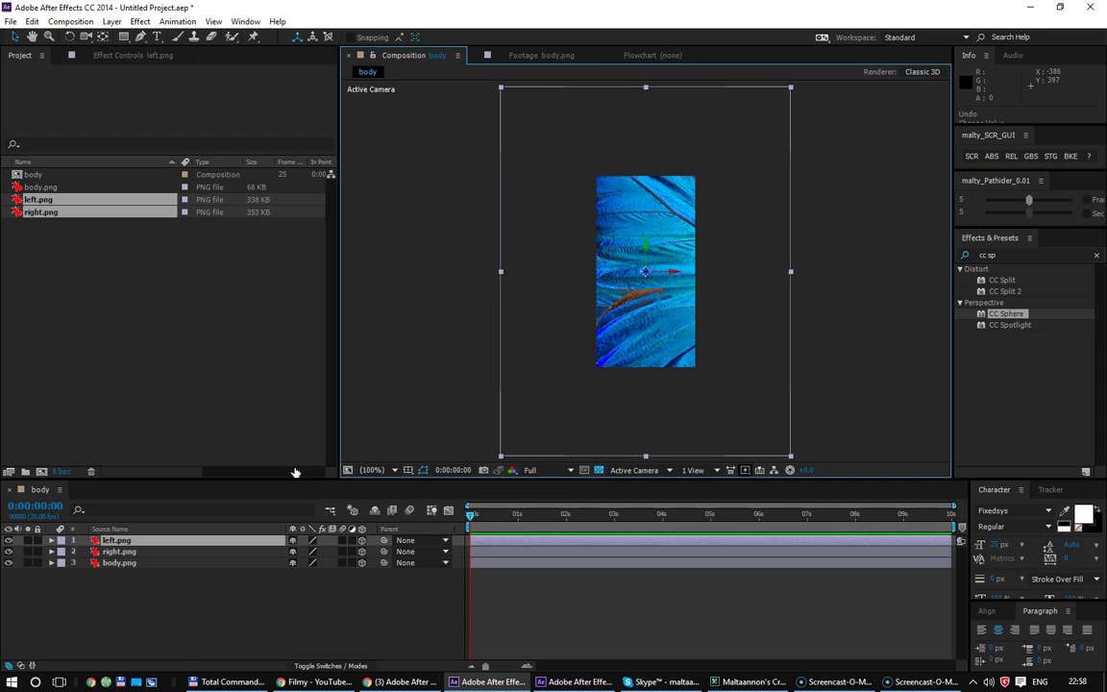
key("a")
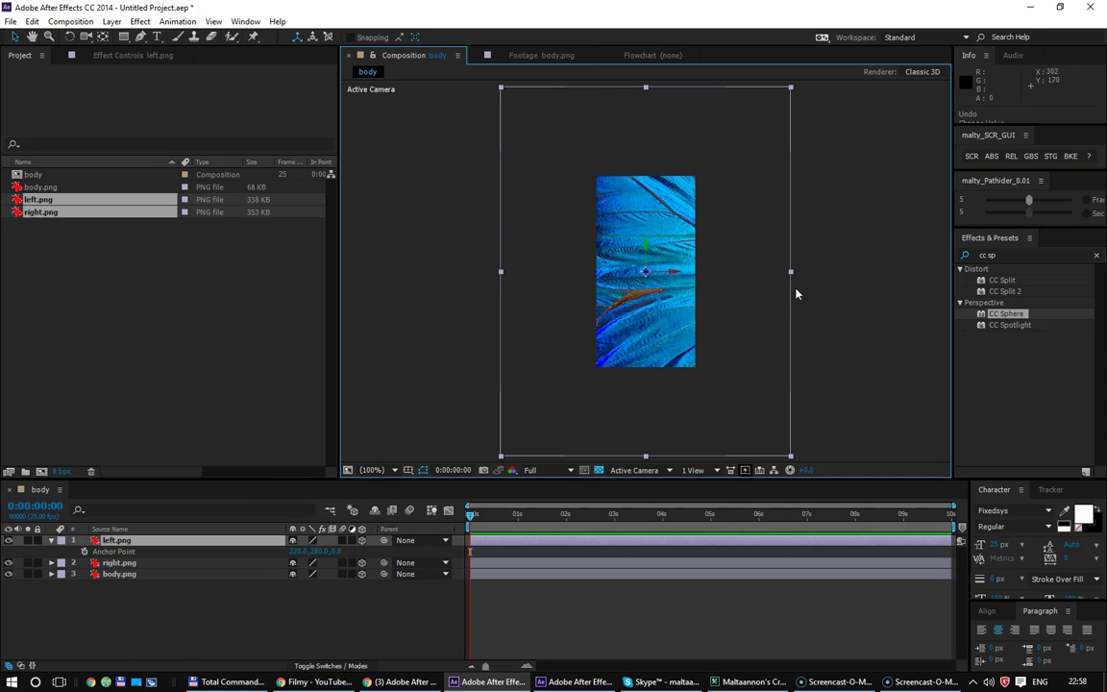
Step: Set left.png's Anchor Point X to 440
left_click(298, 551)
key("Right")
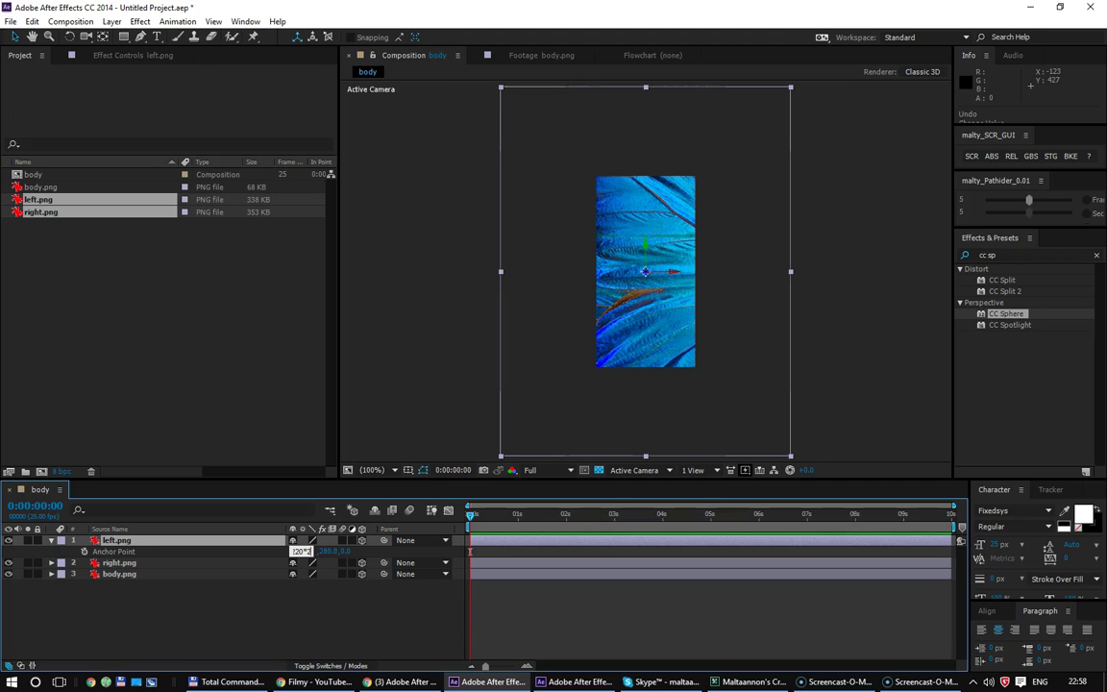
type("440")
key("Return")
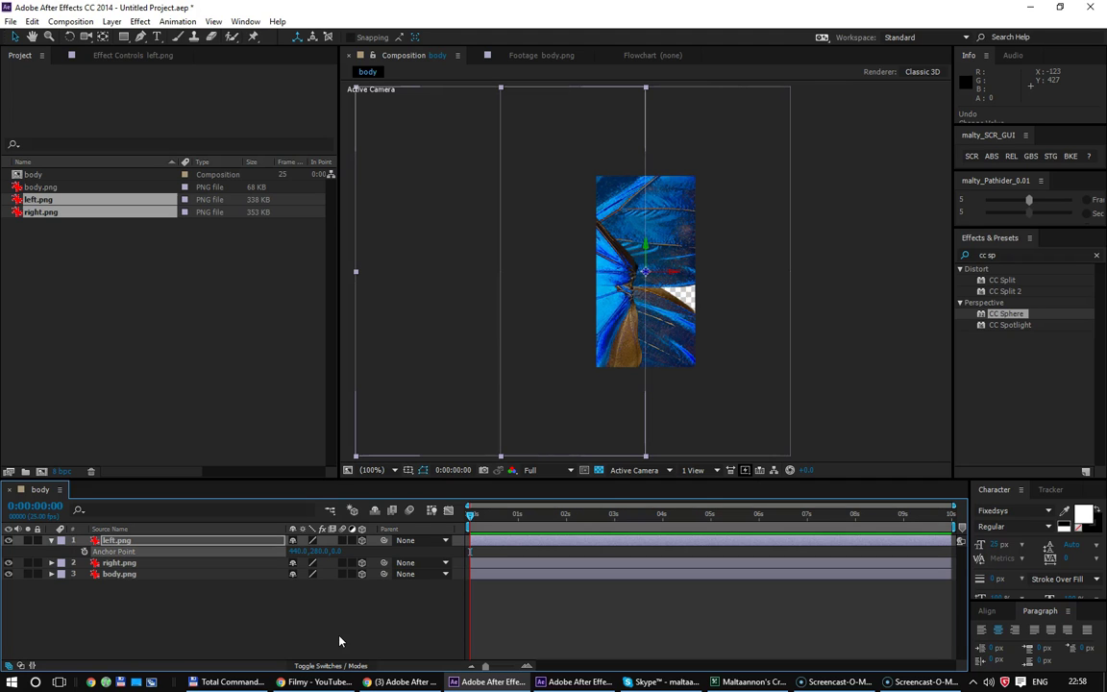
Step: Set right.png's Anchor Point X to 0 and enlarge the timeline panel
left_click(163, 565)
key("a")
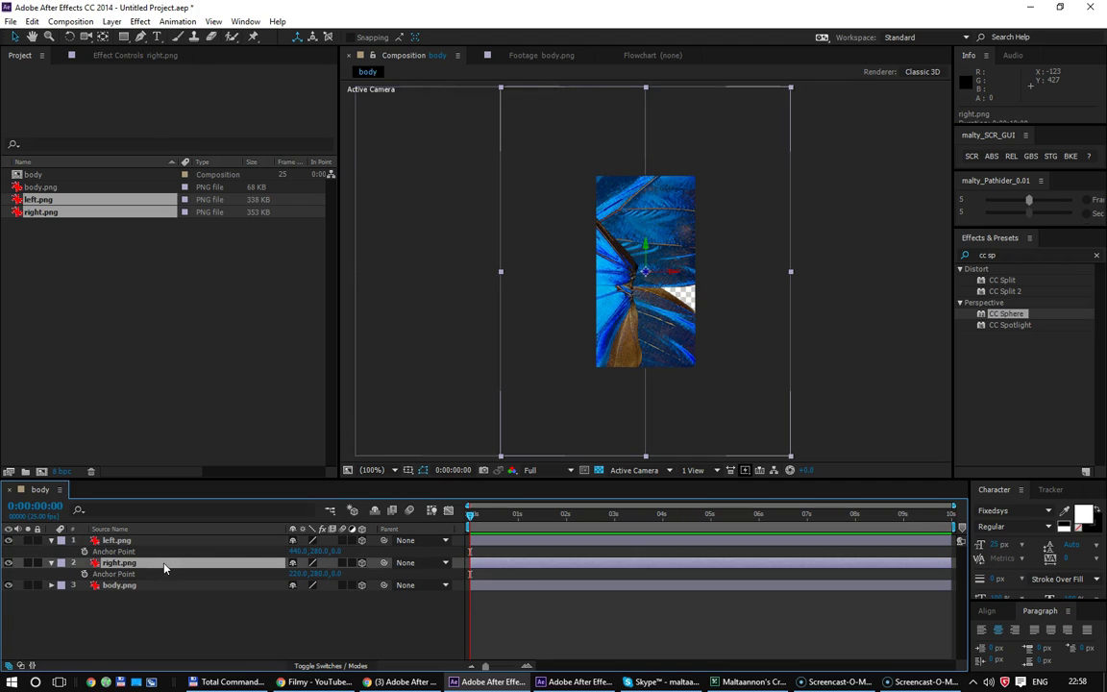
left_click(298, 574)
type("0")
key("Return")
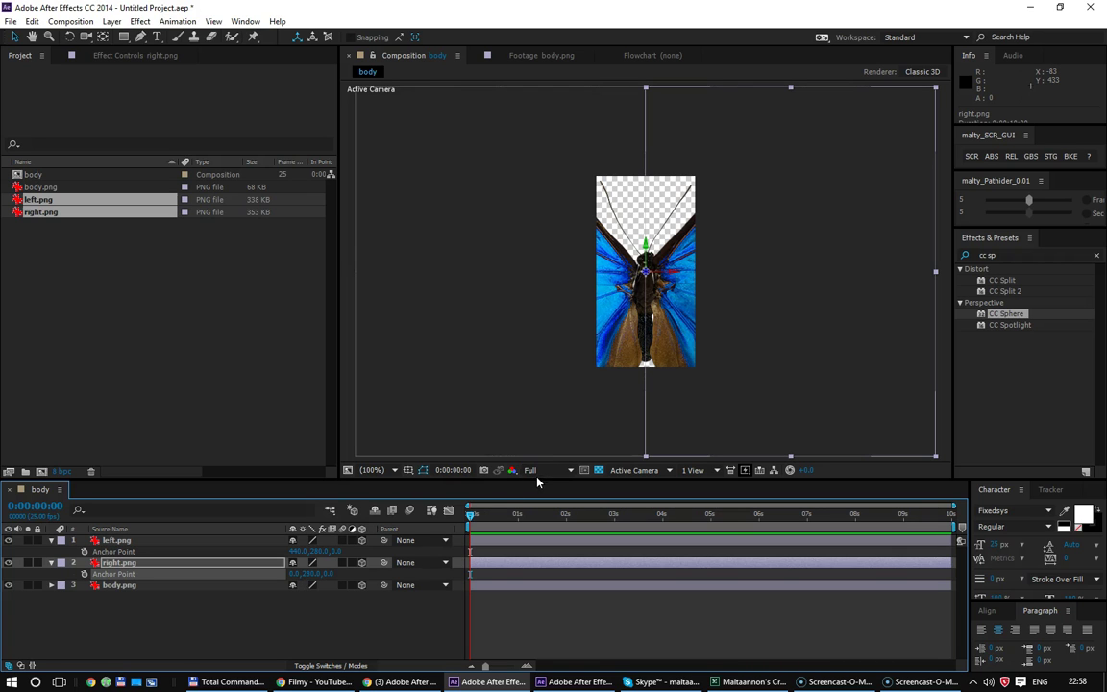
left_click_drag(534, 476, 534, 390)
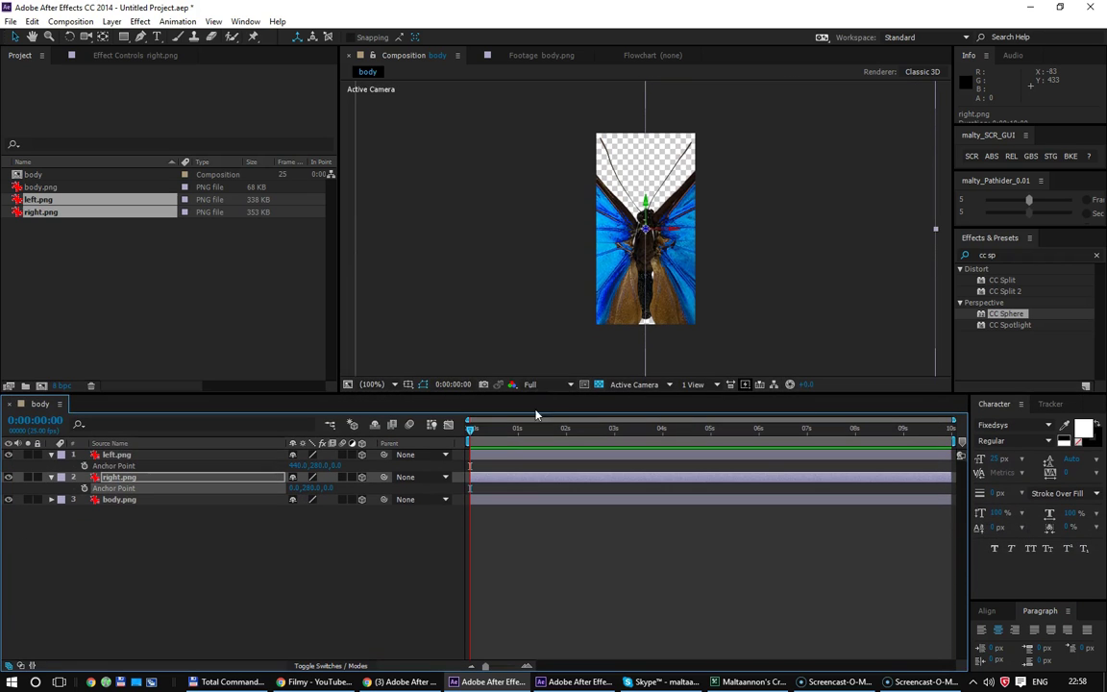
Step: Switch the viewer to Custom View 1 and orbit to see the wings at an angle
left_click(636, 386)
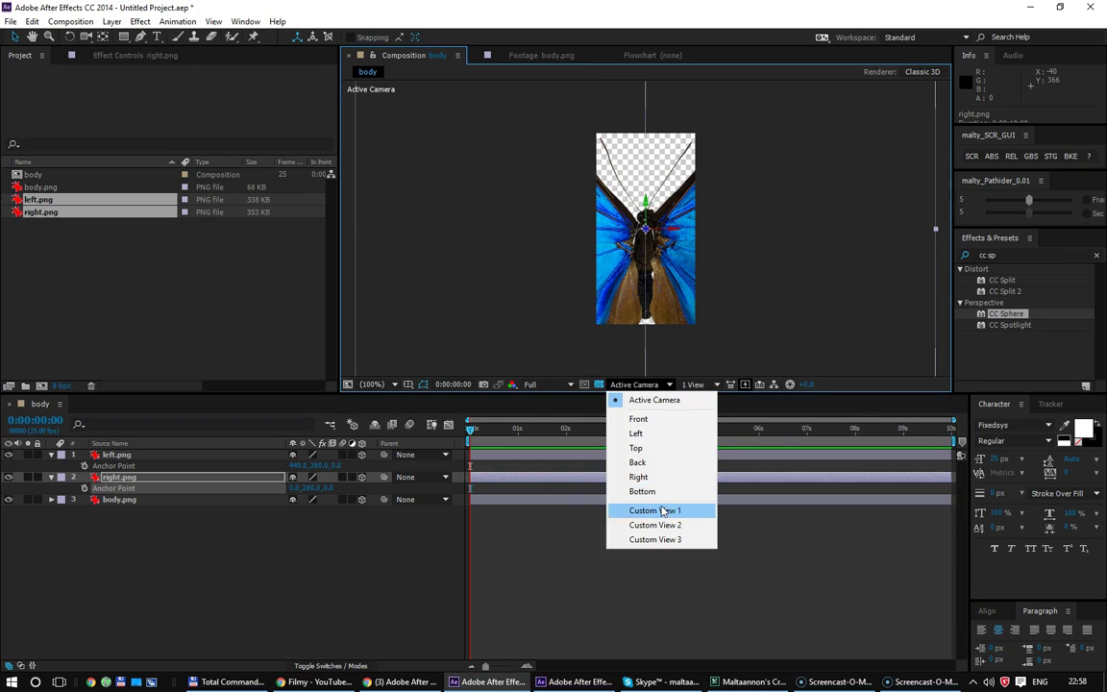
left_click(639, 511)
key("c")
left_click_drag(671, 335, 651, 272)
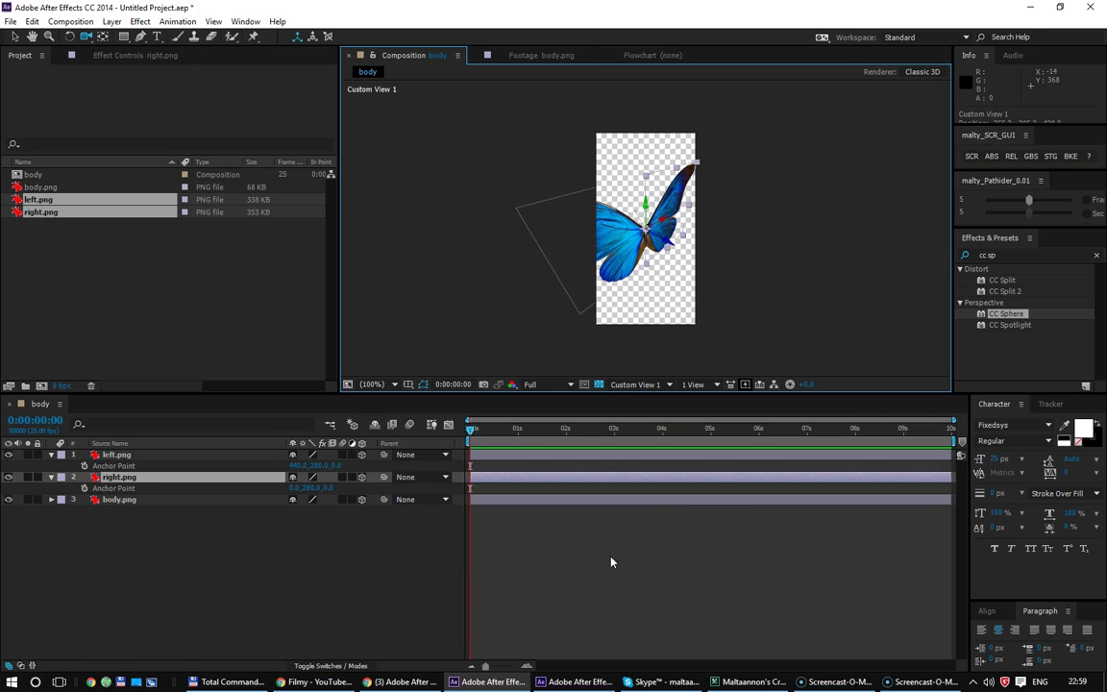
Step: Reveal both wings' Rotation properties and test-swing left.png's Y Rotation to 35° and back to 0°
left_click(117, 454, "ctrl")
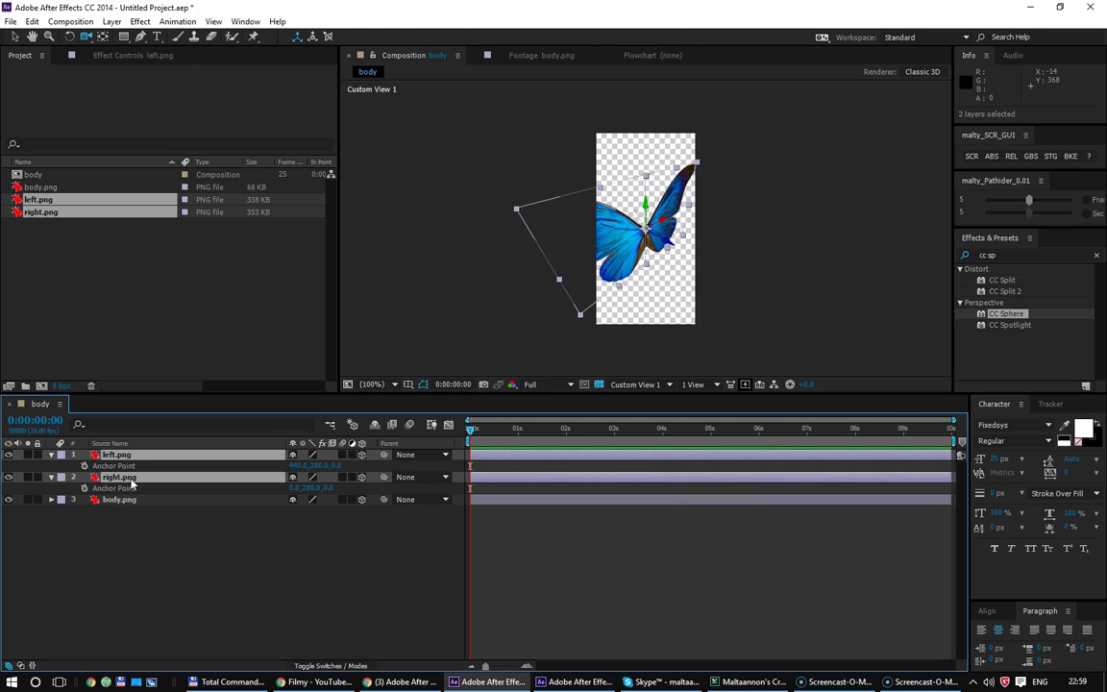
key("r")
left_click(257, 628)
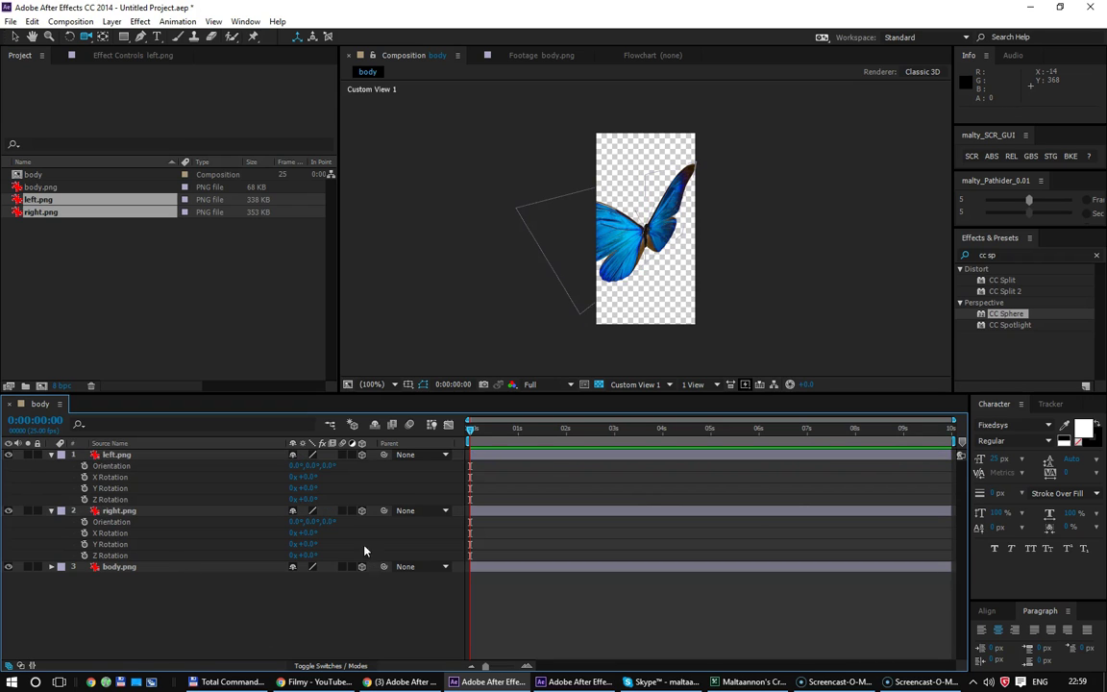
left_click_drag(304, 488, 334, 497)
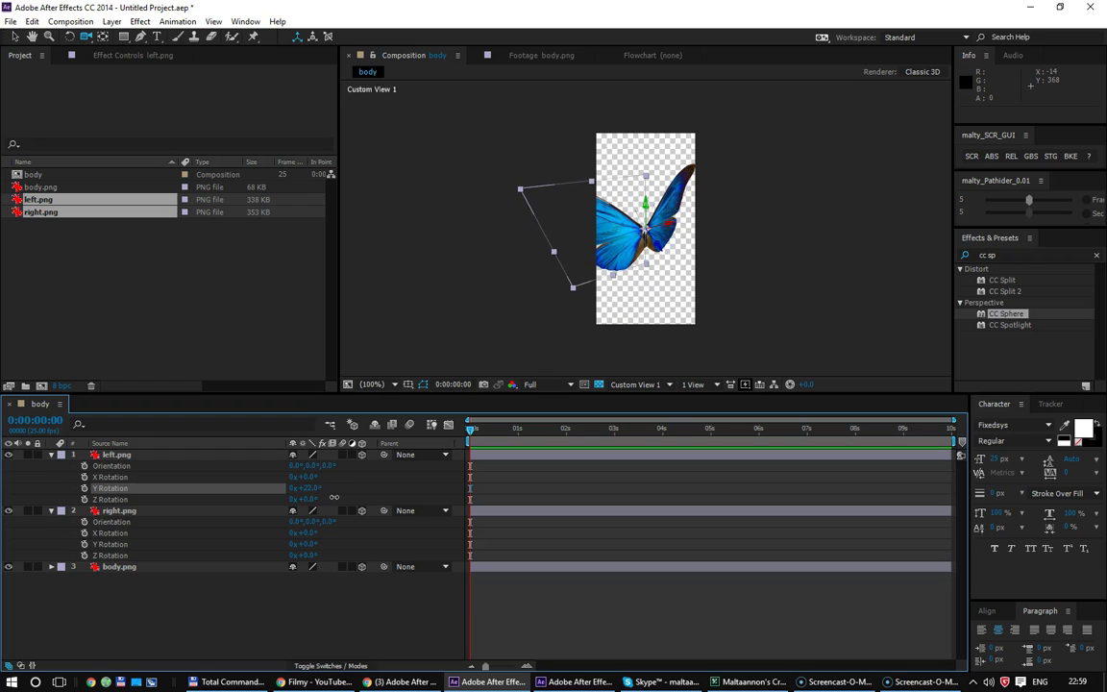
left_click_drag(334, 497, 305, 493)
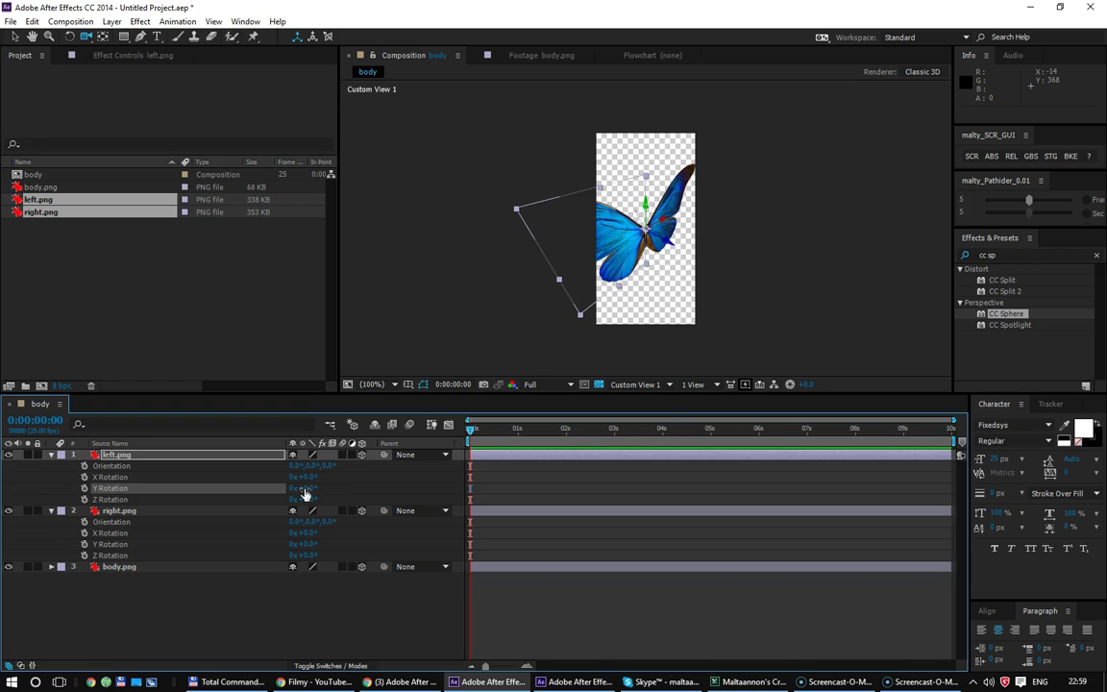
Step: Add an expression to right.png's Y Rotation and pick-whip it to left.png's Y Rotation
left_click(108, 544)
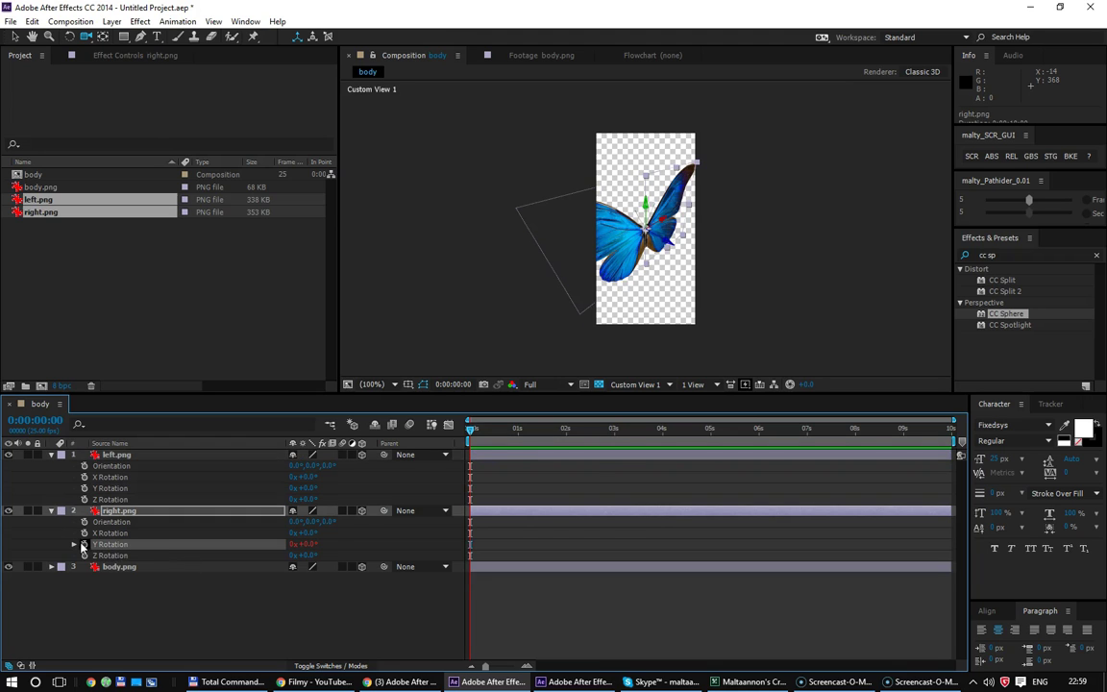
left_click(84, 544, "alt")
left_click_drag(325, 556, 144, 488)
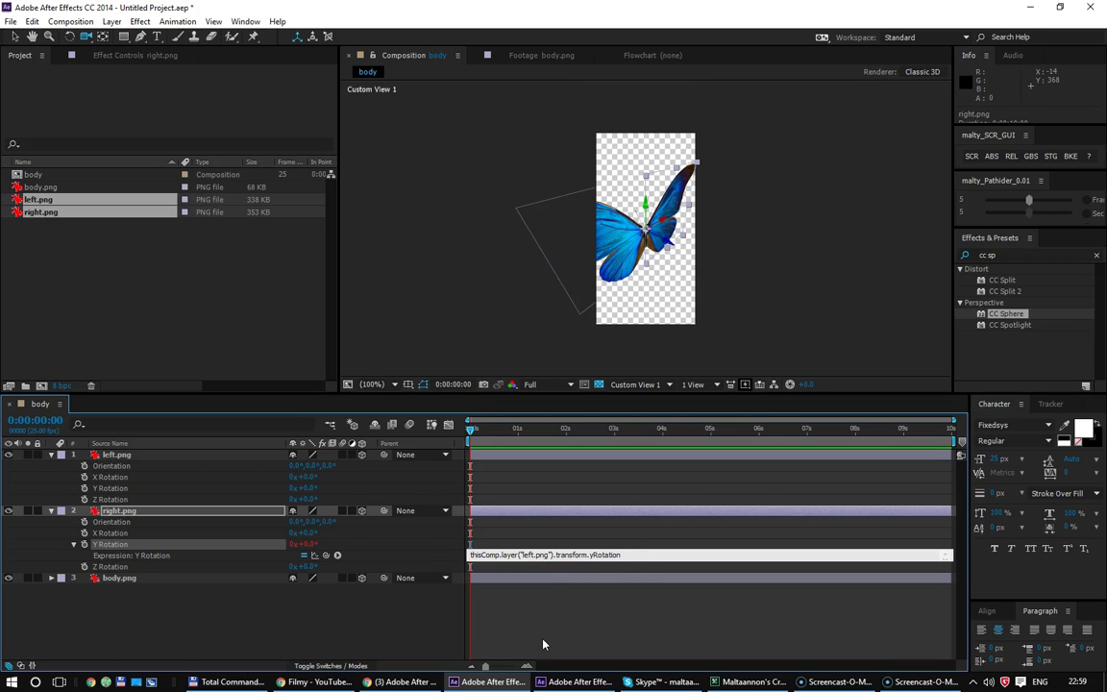
Step: Commit the link expression and test it by setting left.png's Y Rotation to 40°
key("KP_Enter")
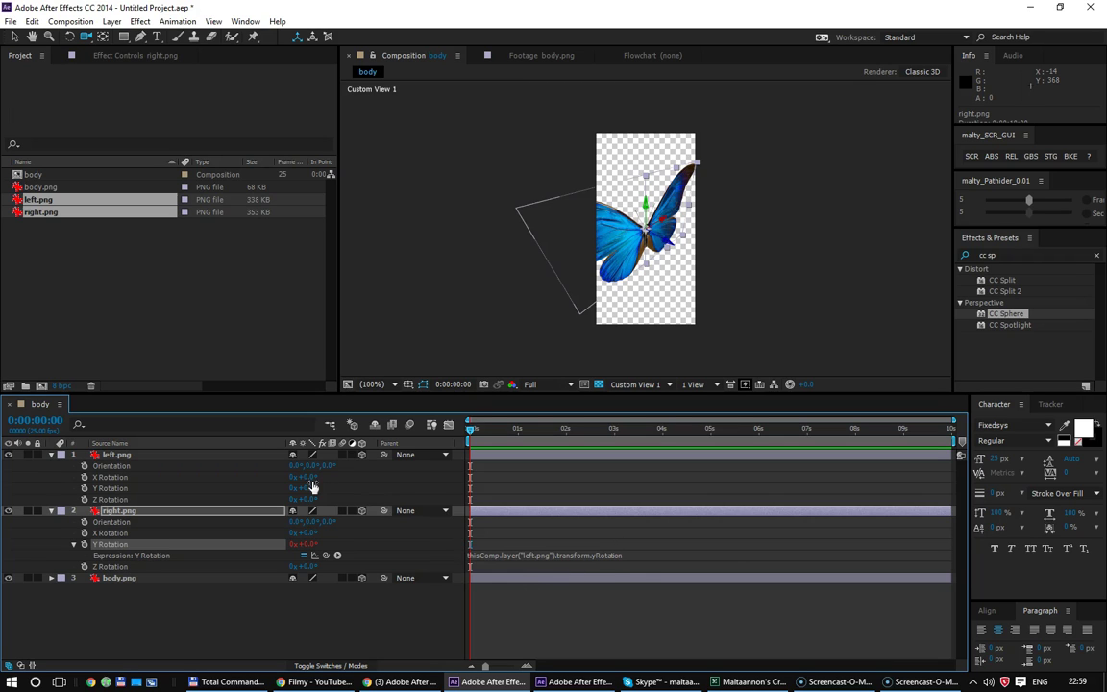
mouse_move(300, 489)
left_mouse_down()
mouse_move(289, 491)
mouse_move(307, 487)
left_mouse_up()
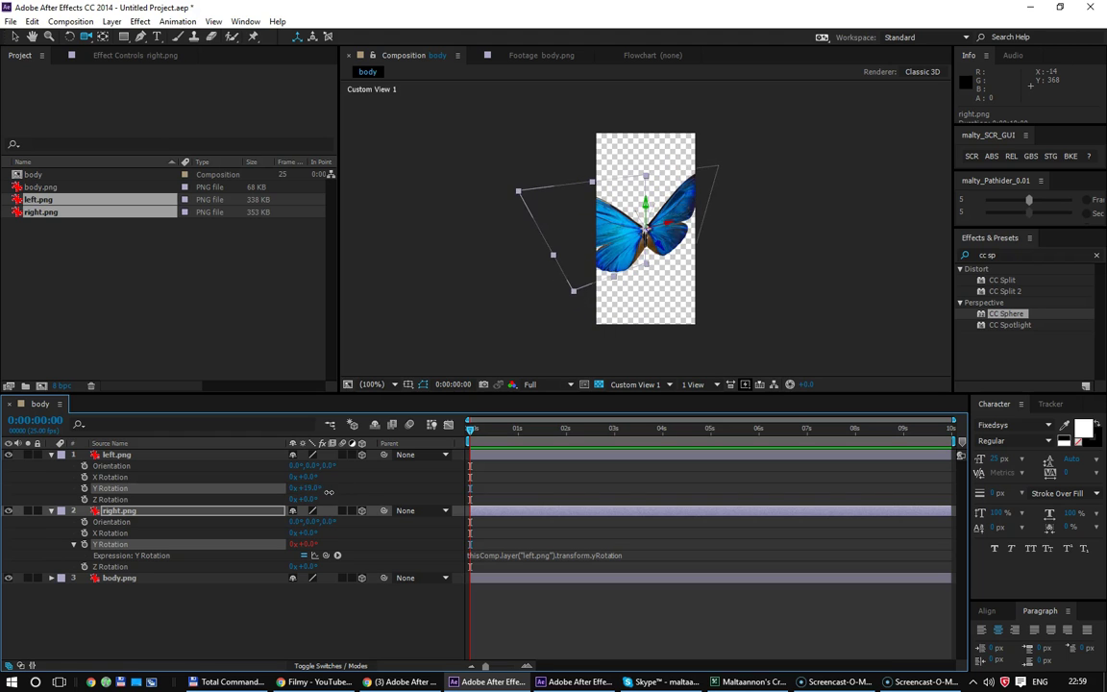
left_click(303, 557)
left_click_drag(310, 488, 312, 492)
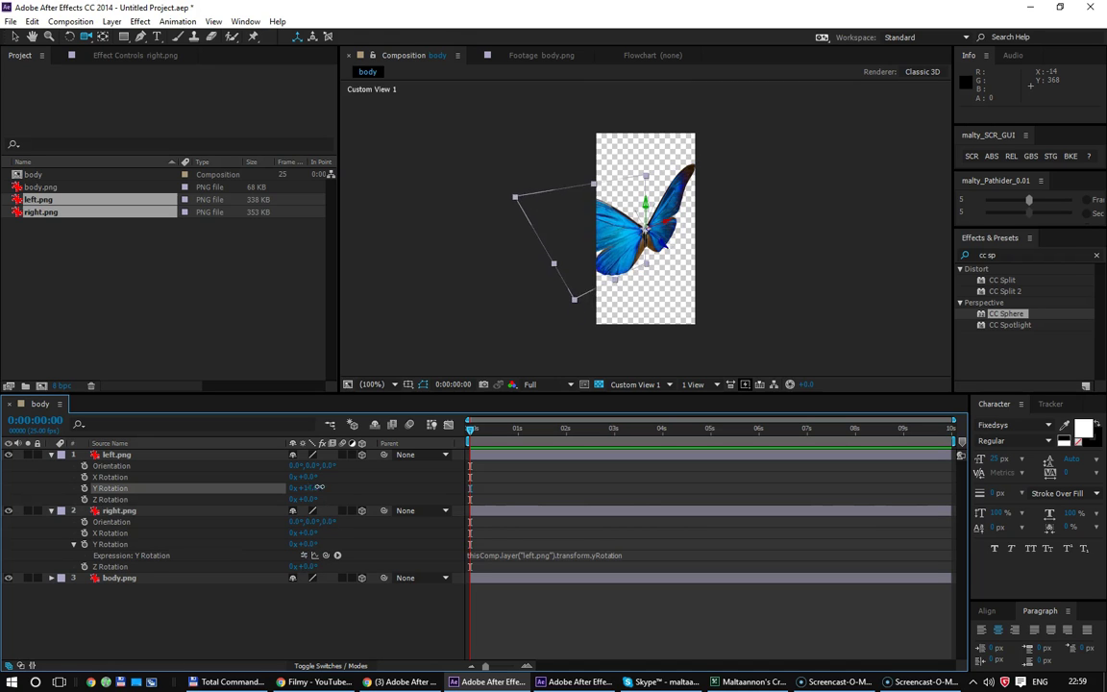
type("40")
key("Return")
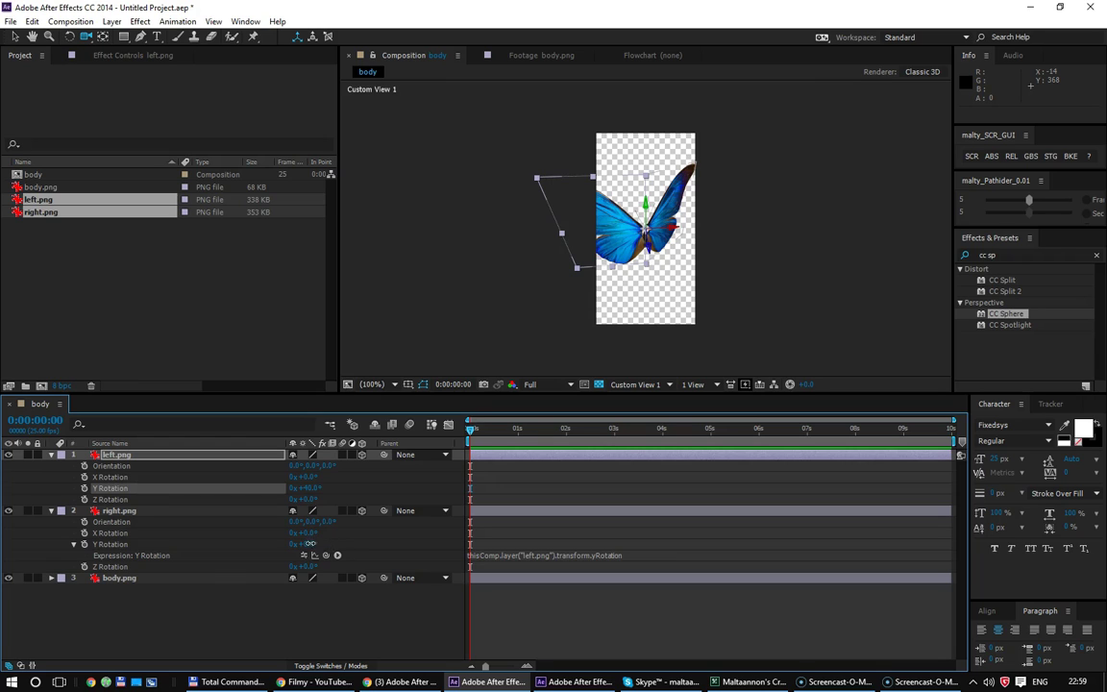
left_click(312, 545)
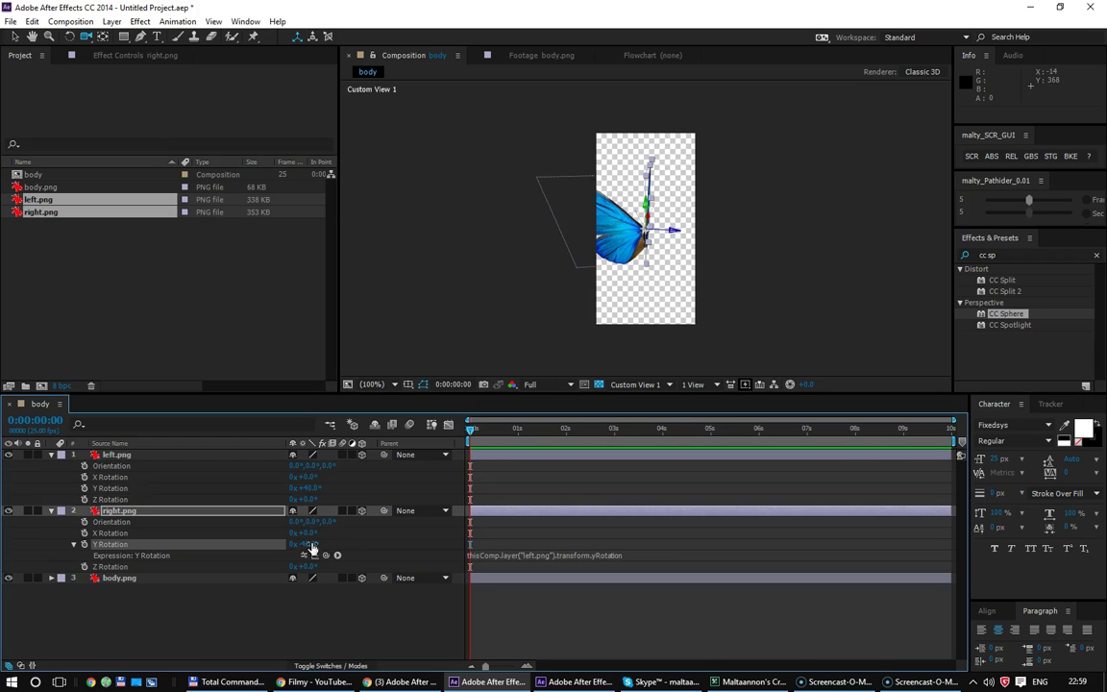
left_click(623, 312)
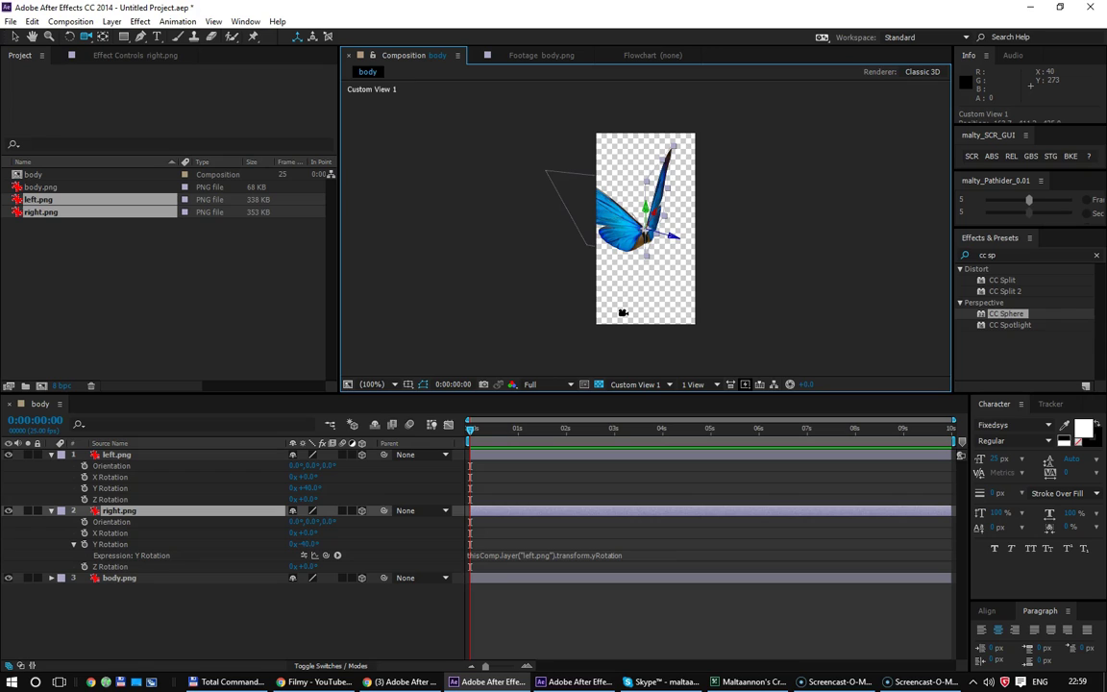
Step: Append * -1 to right.png's Y Rotation expression and test the inverted rotation
left_click(630, 555)
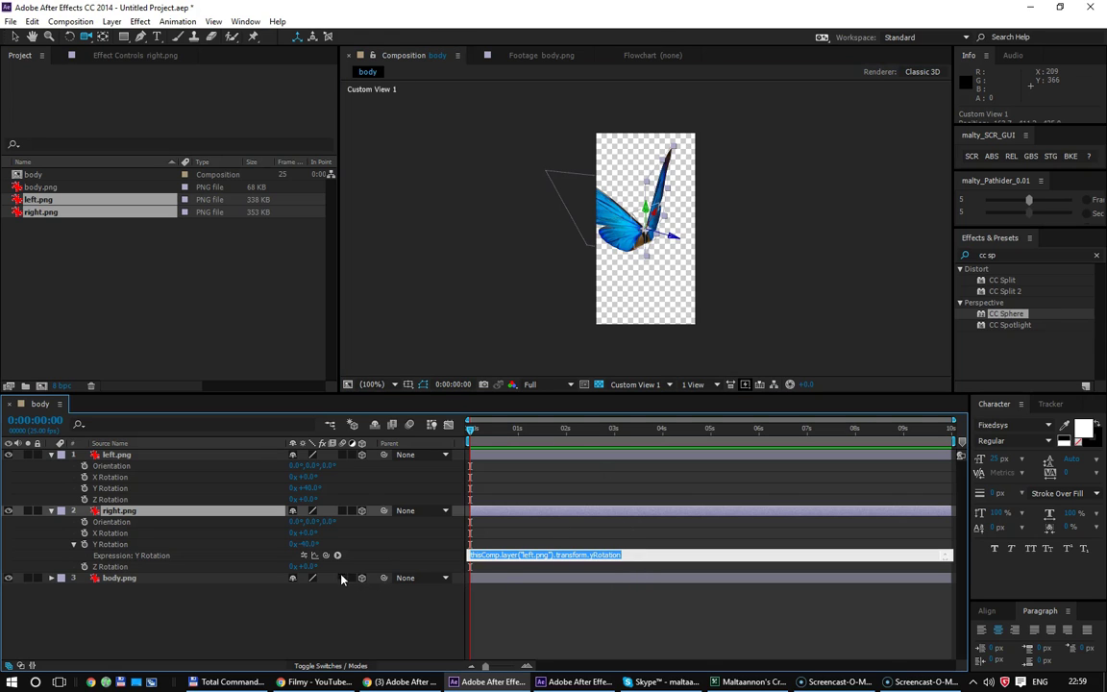
left_click(304, 560)
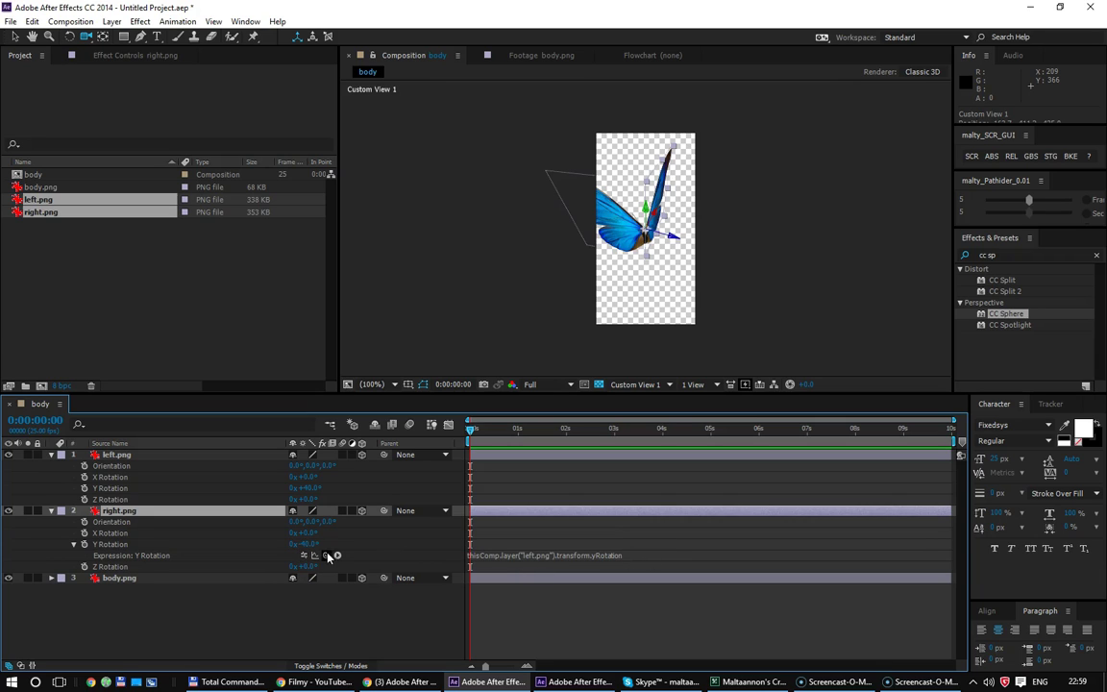
left_click(685, 556)
left_click(687, 556)
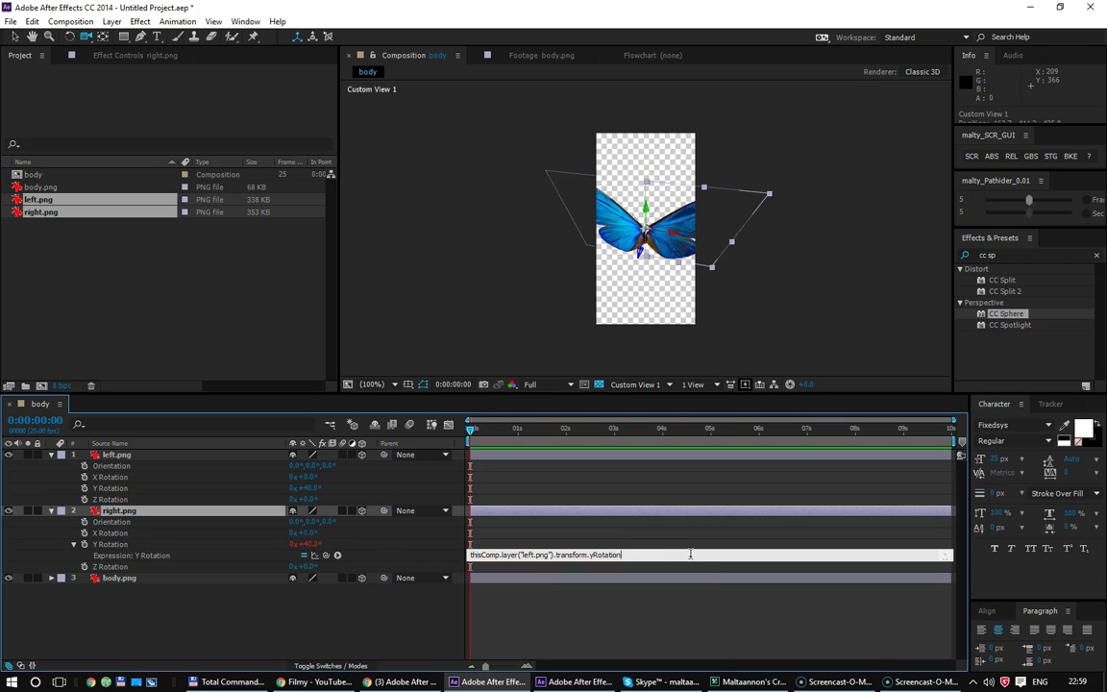
type(" * -1")
left_click_drag(627, 555, 421, 562)
left_click(660, 556)
left_click(663, 561)
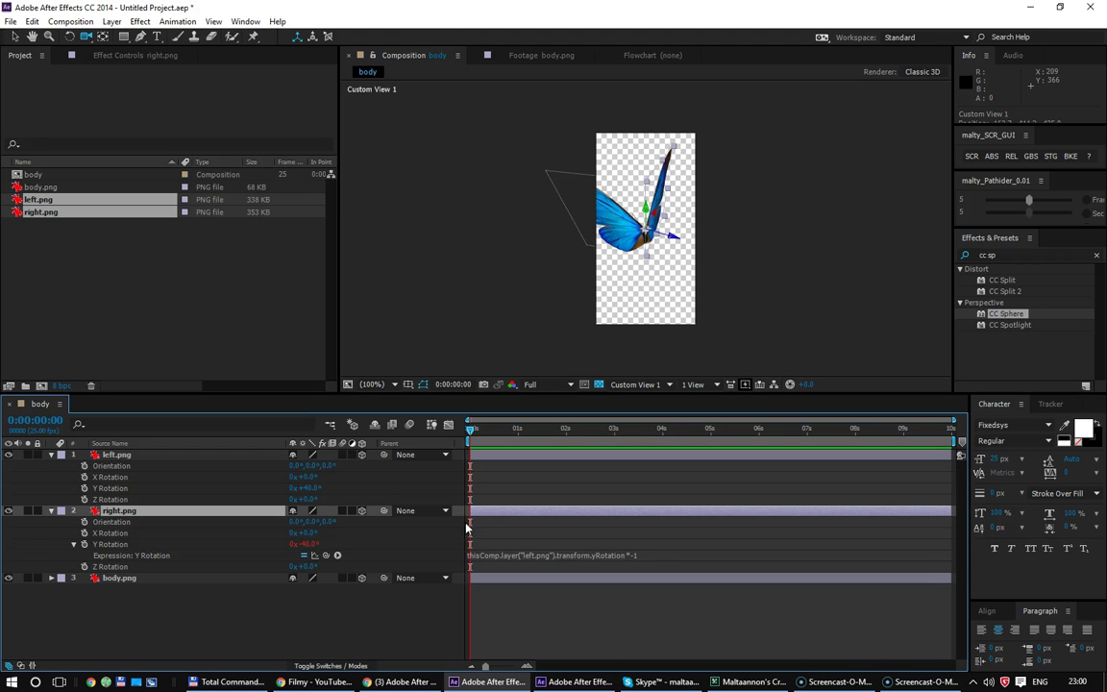
mouse_move(304, 488)
left_mouse_down()
mouse_move(282, 489)
mouse_move(297, 493)
left_mouse_up()
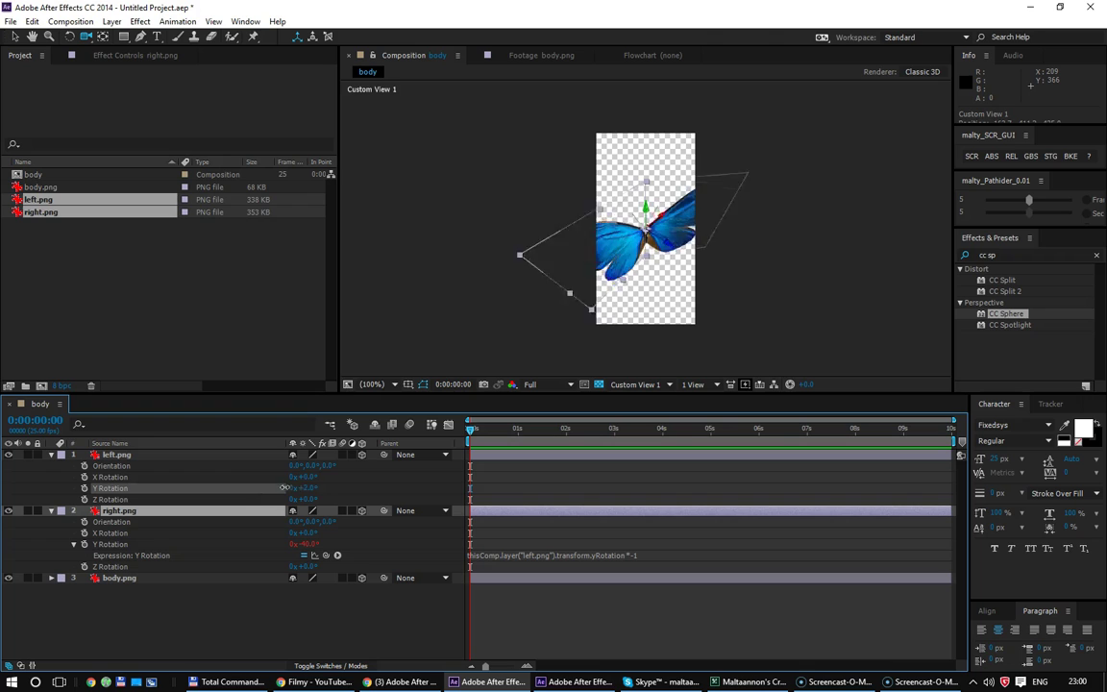
Step: Replace the * -1 multiplier with a leading minus sign and commit the negated expression
left_click(682, 555)
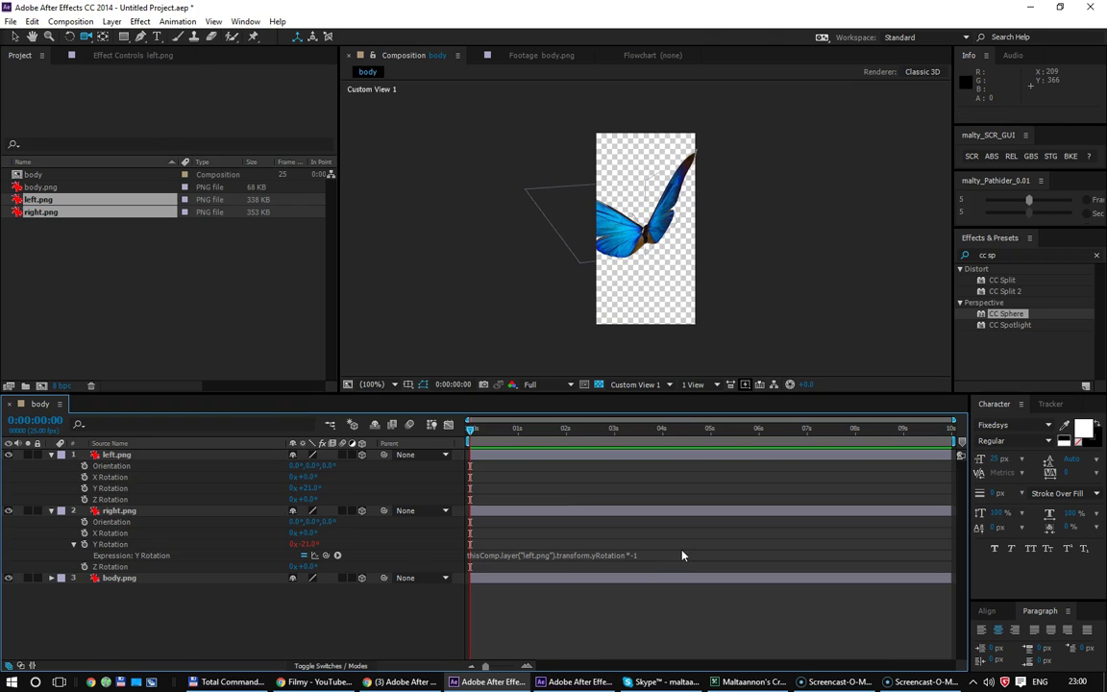
key("BackSpace")
key("BackSpace")
key("BackSpace")
key("BackSpace")
key("BackSpace")
key("ctrl+a")
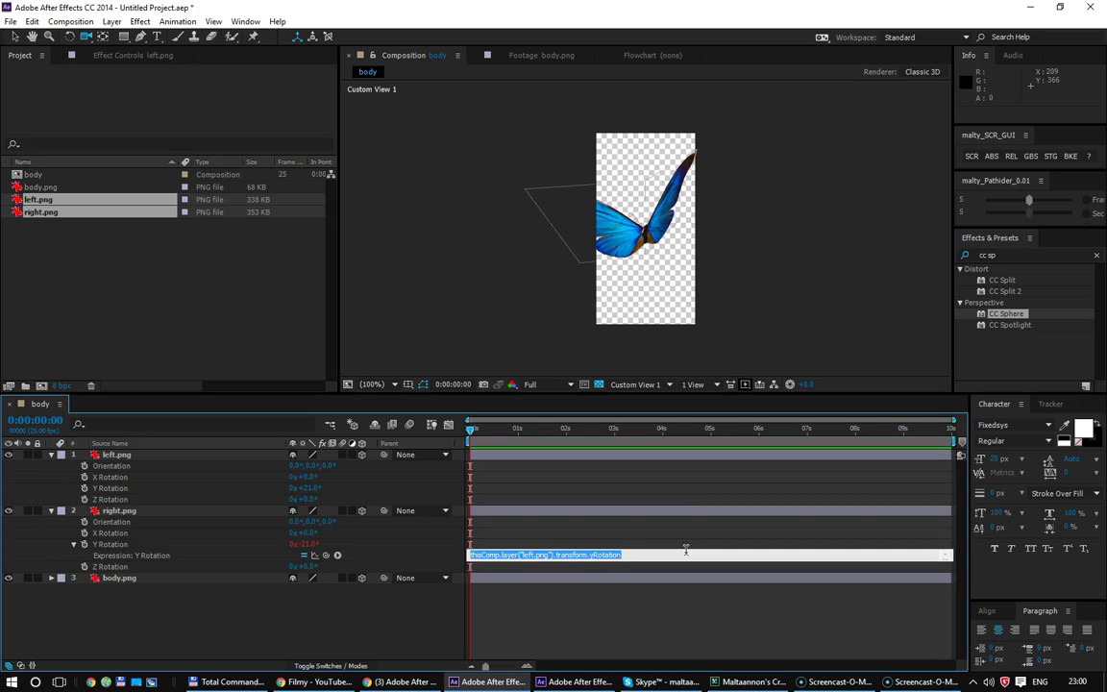
left_click(686, 549)
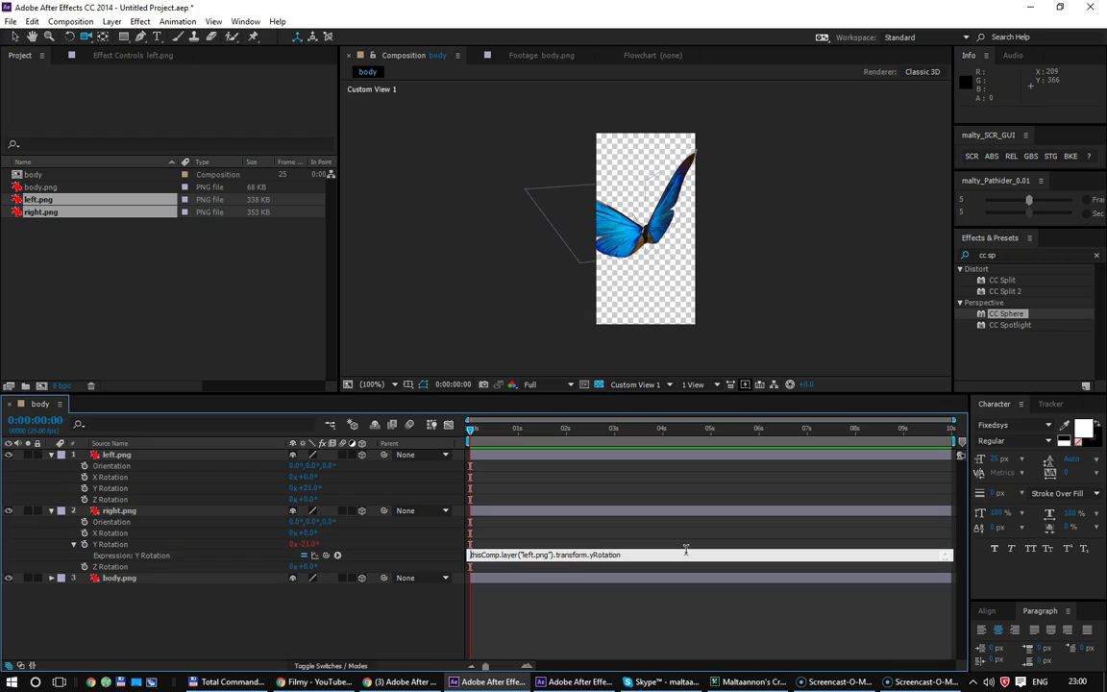
type("-")
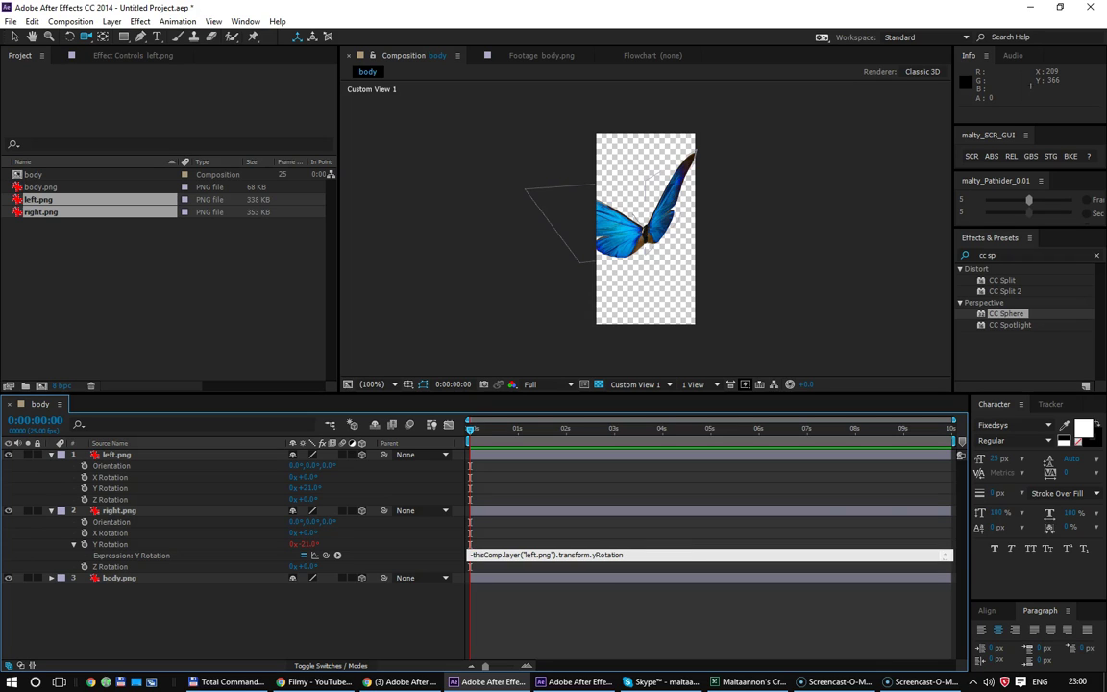
key("KP_Enter")
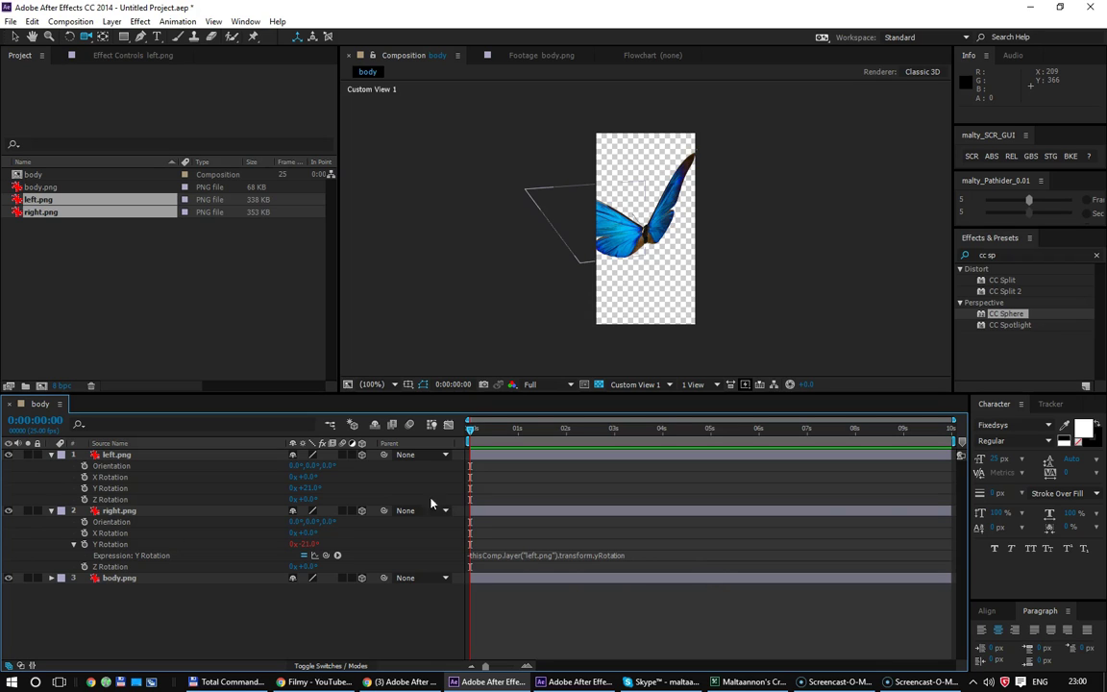
Step: Scrub left.png's Y Rotation to about +38°, -37° and +51° to check the wings mirror
mouse_move(300, 488)
left_mouse_down()
mouse_move(319, 493)
mouse_move(292, 502)
mouse_move(432, 556)
left_mouse_up()
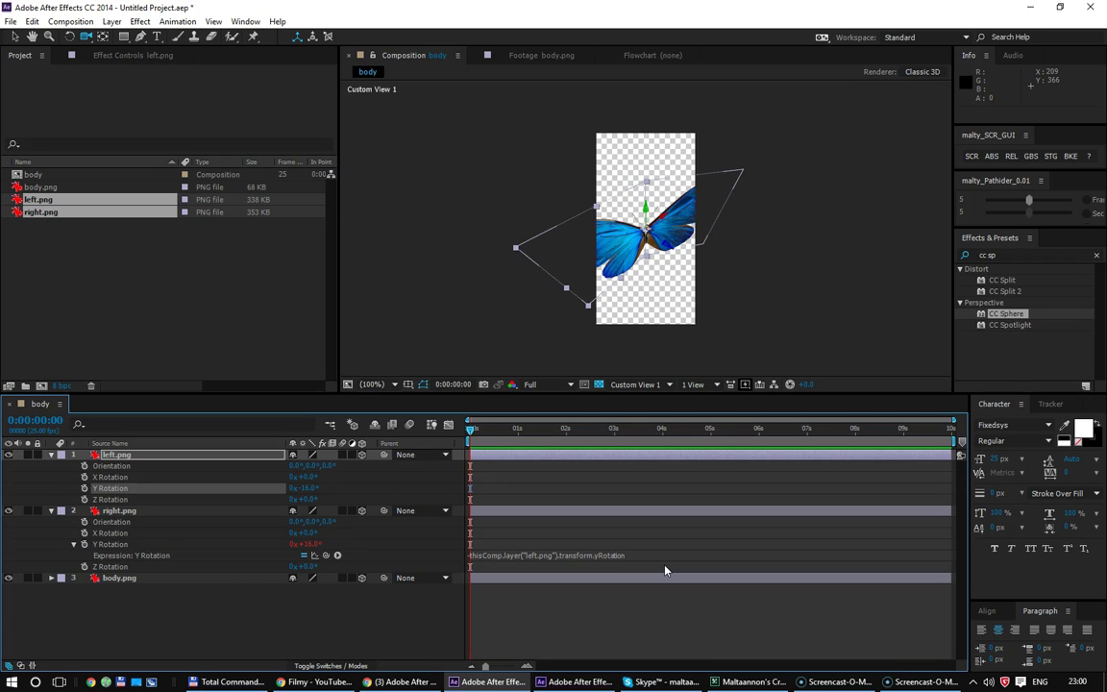
mouse_move(305, 489)
left_mouse_down()
mouse_move(339, 477)
mouse_move(300, 488)
left_mouse_up()
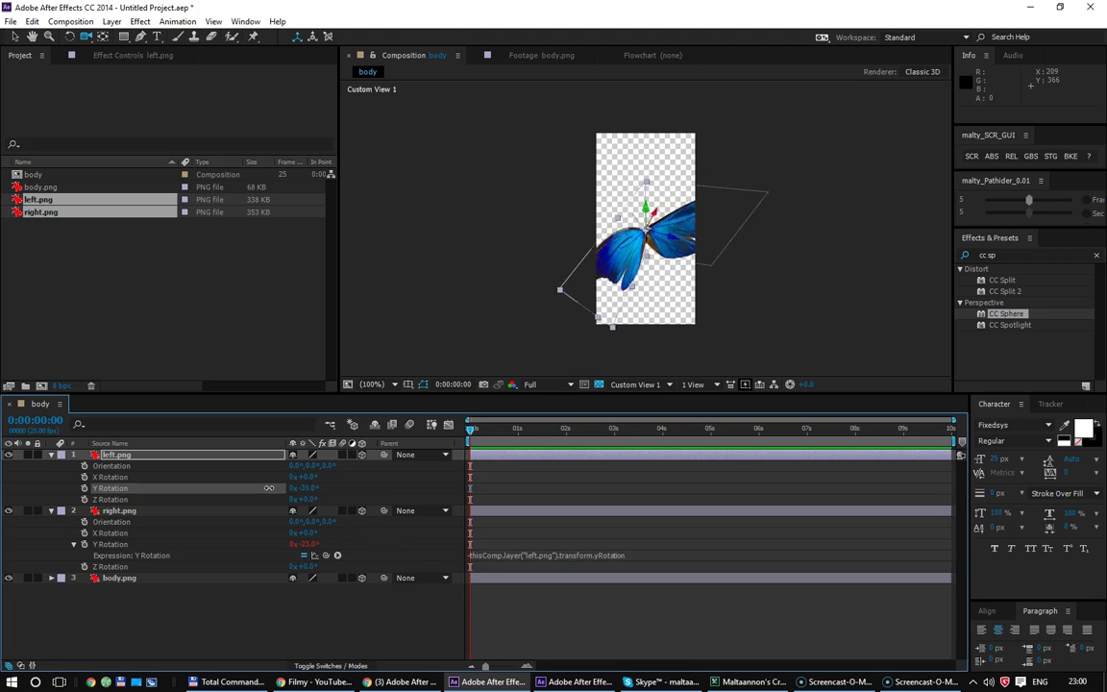
mouse_move(300, 488)
left_mouse_down()
mouse_move(263, 482)
mouse_move(303, 484)
left_mouse_up()
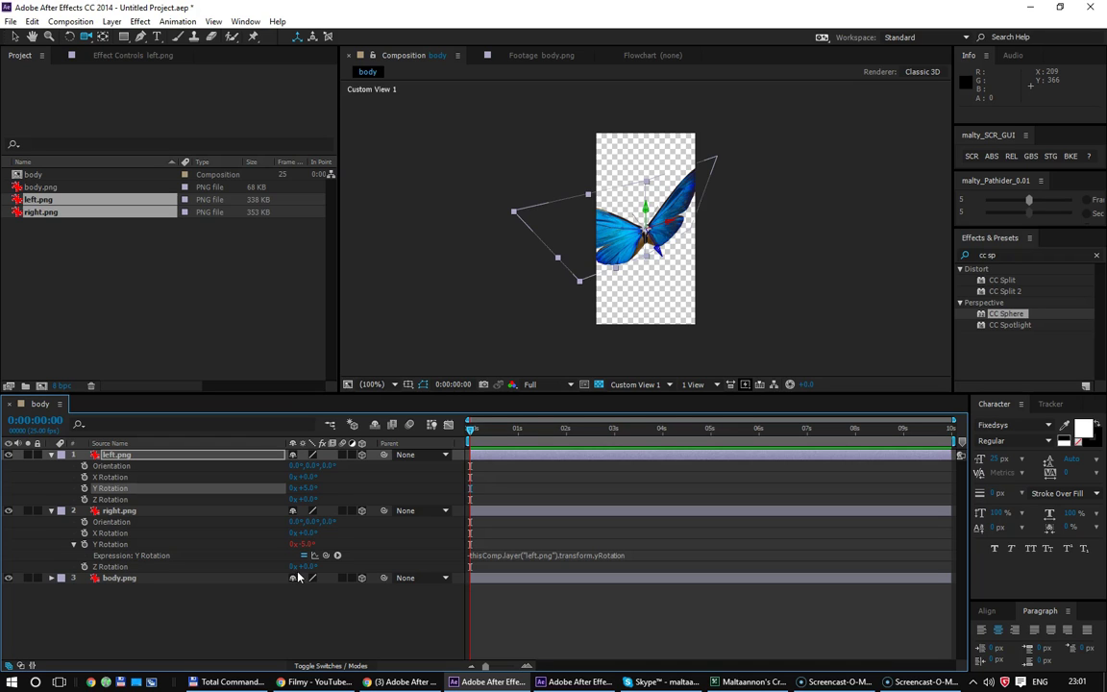
mouse_move(293, 489)
left_mouse_down()
mouse_move(320, 475)
mouse_move(280, 479)
left_mouse_up()
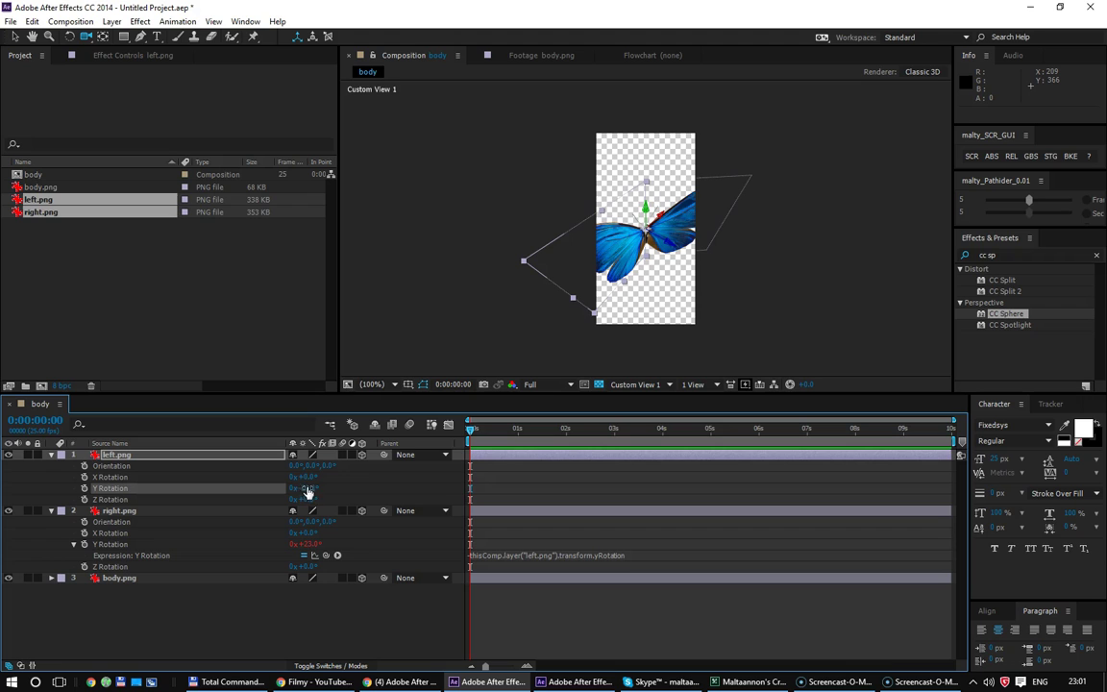
mouse_move(306, 488)
left_mouse_down()
mouse_move(335, 482)
mouse_move(280, 487)
mouse_move(327, 487)
left_mouse_up()
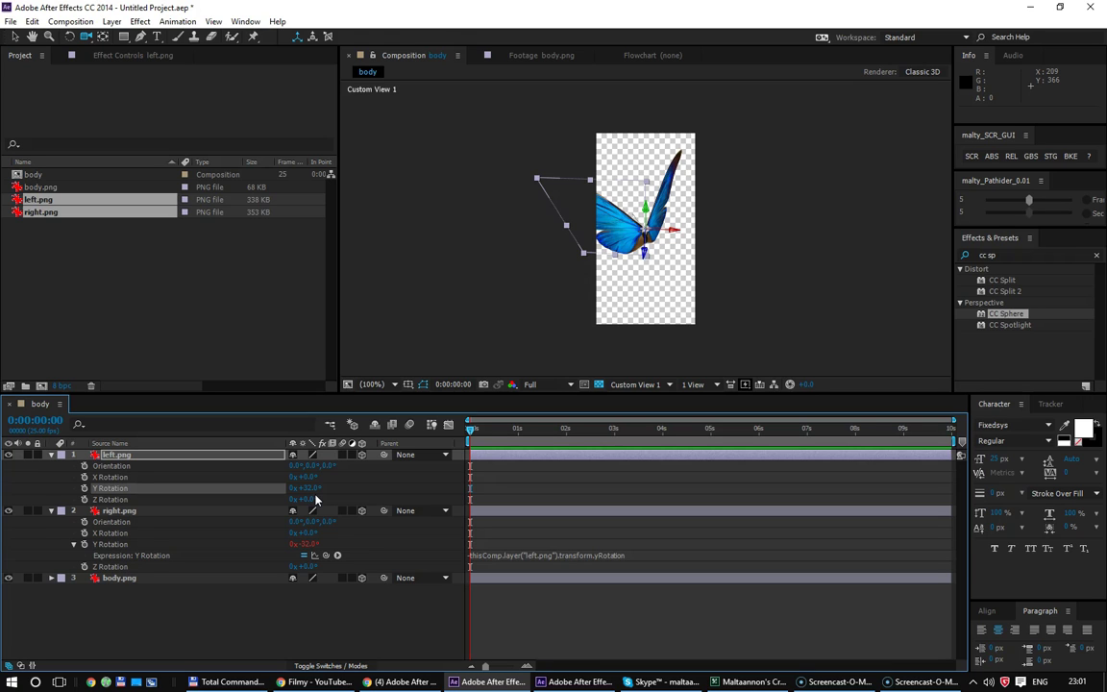
mouse_move(308, 487)
left_mouse_down()
mouse_move(342, 483)
mouse_move(247, 483)
mouse_move(613, 462)
left_mouse_up()
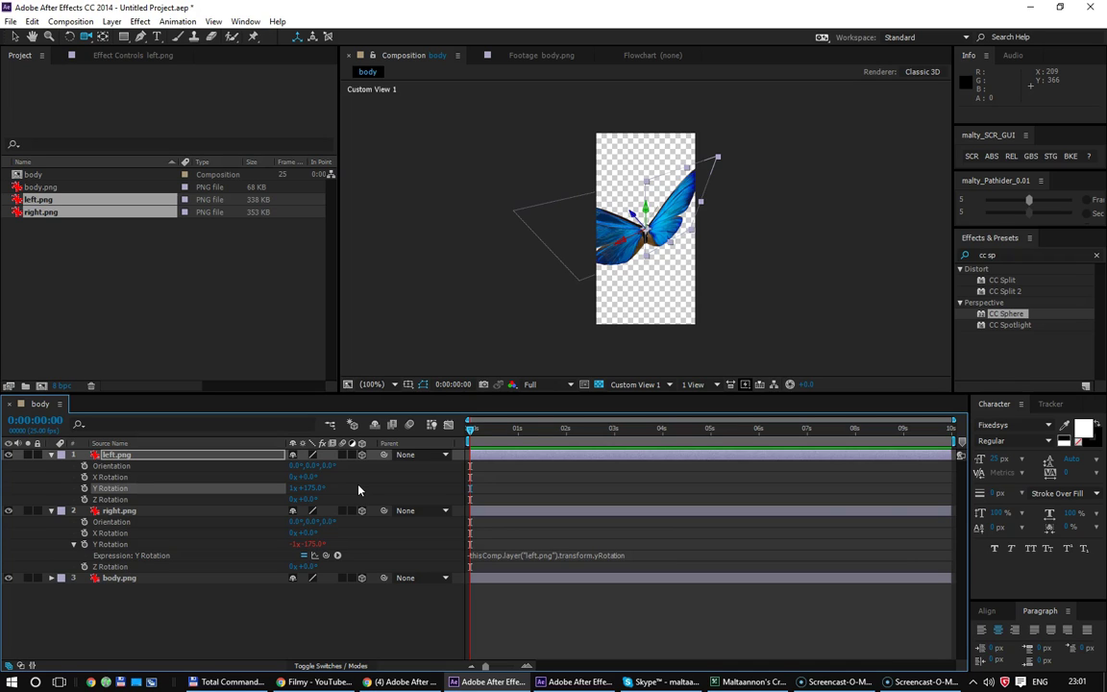
Step: Reset left.png's Y Rotation to 0x+0.0° and clear the timeline selection
left_click(294, 488)
type("0")
key("Return")
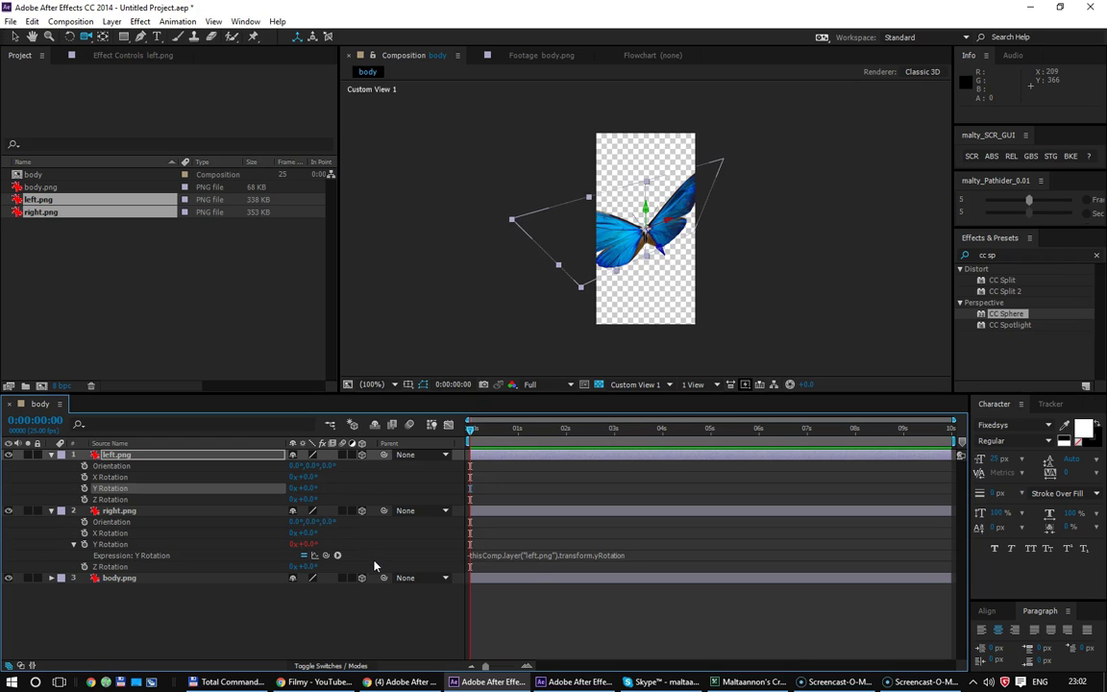
left_click(410, 398)
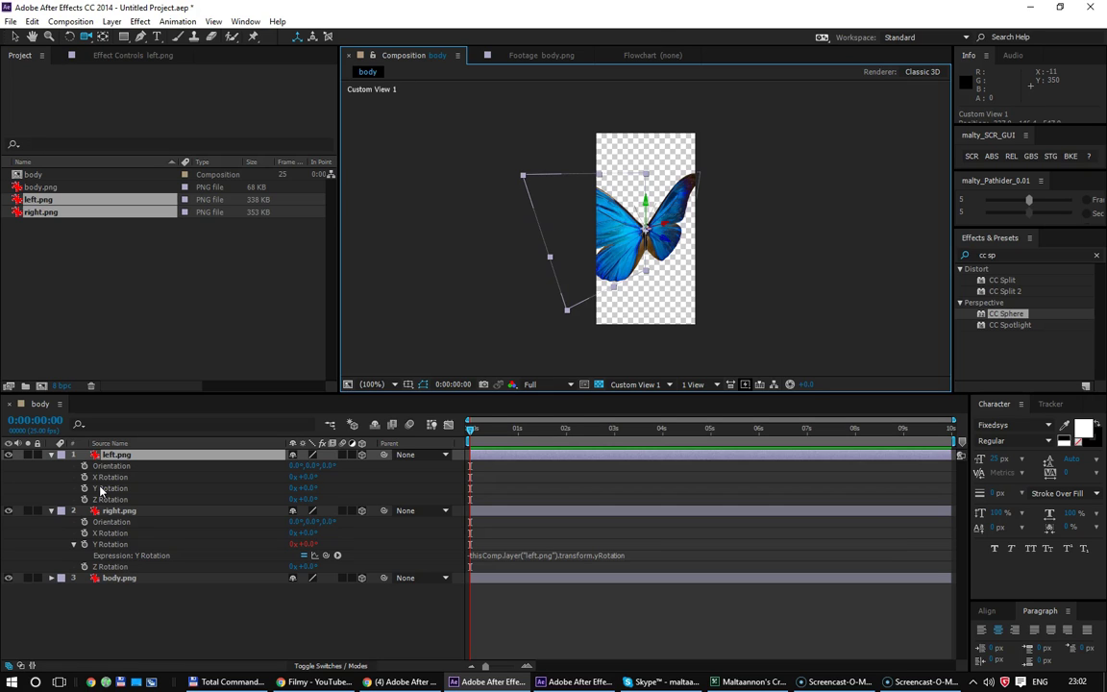
Step: Give left.png's Y Rotation an expression reading time, inserted from the Global functions menu
left_click(84, 488, "alt")
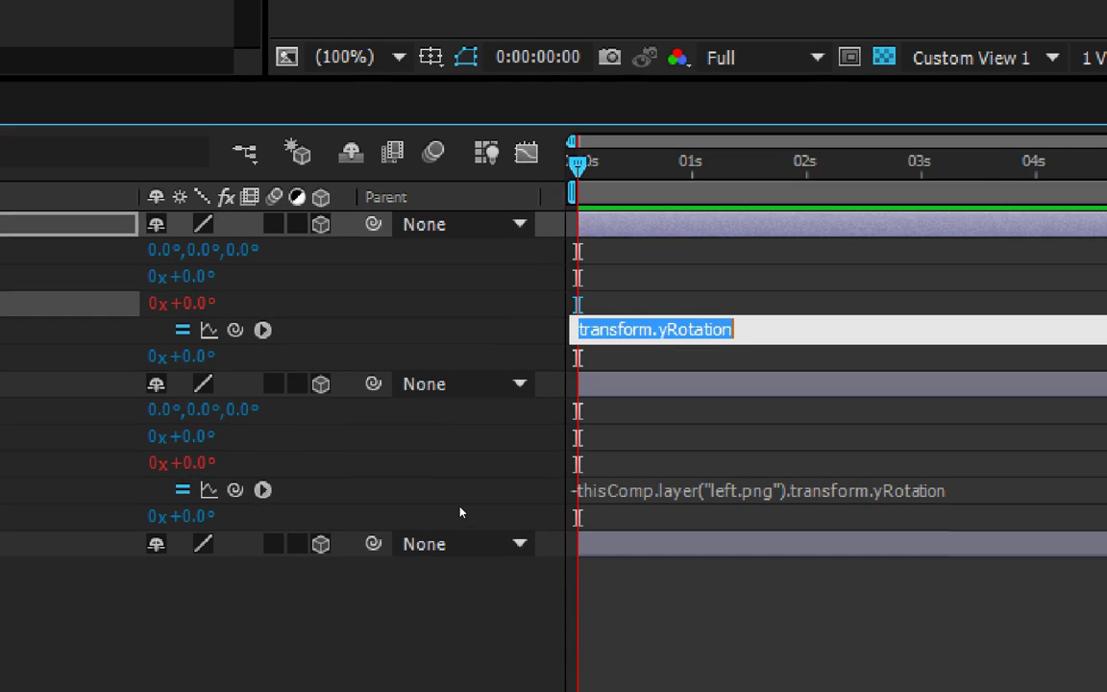
type("time")
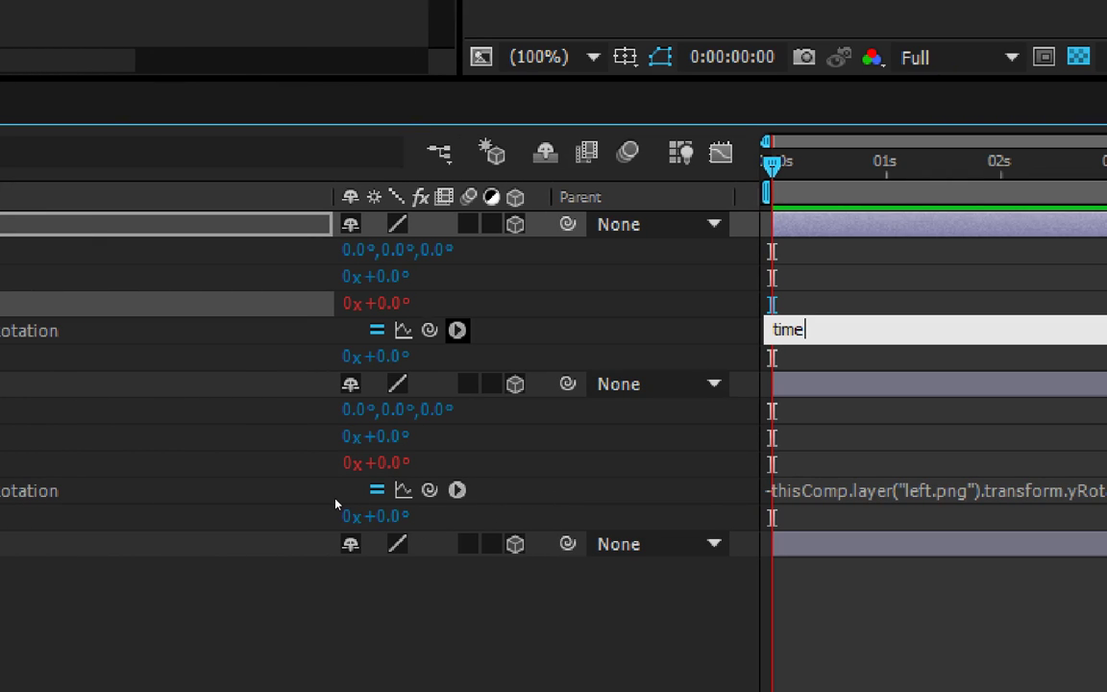
left_click(457, 330)
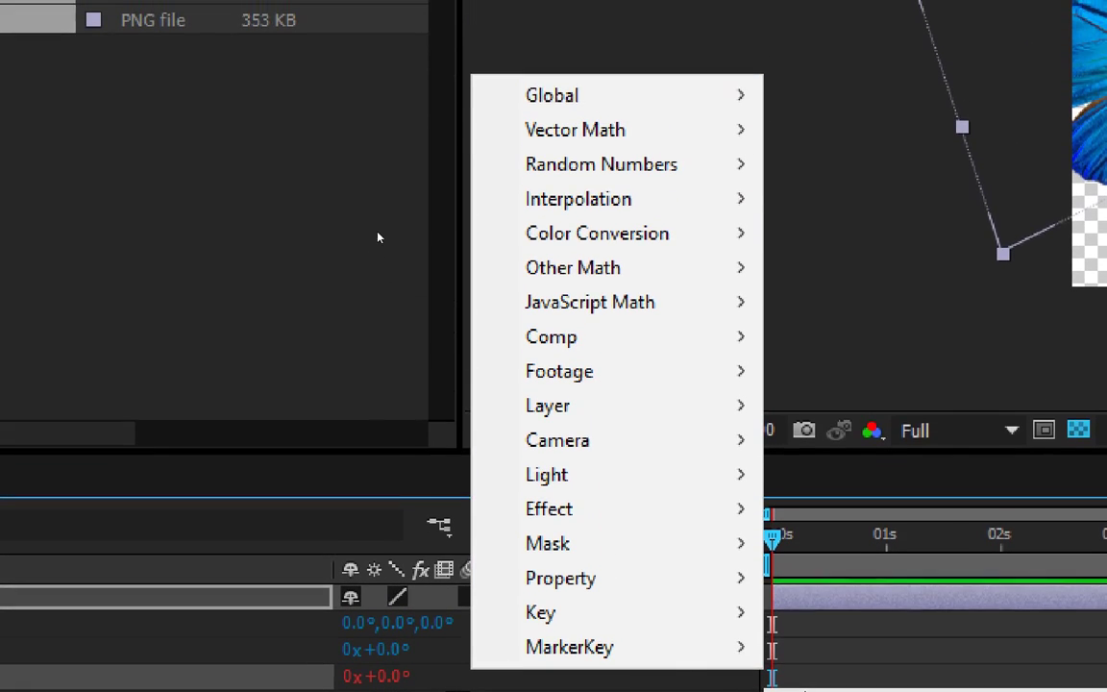
key("Right")
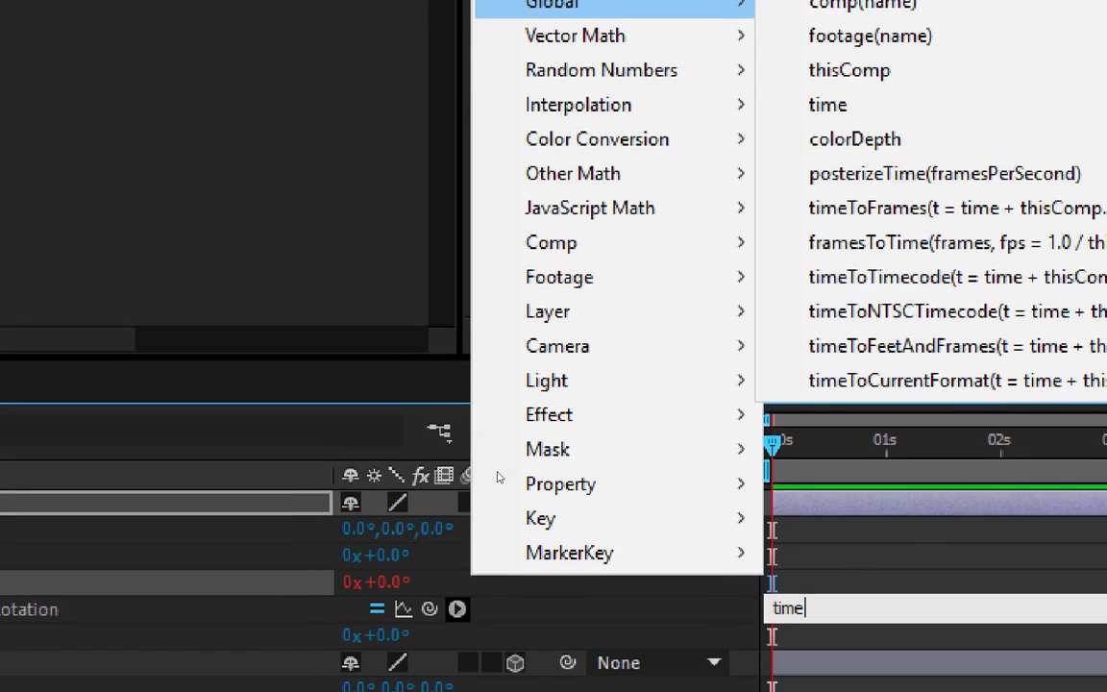
left_click(492, 494)
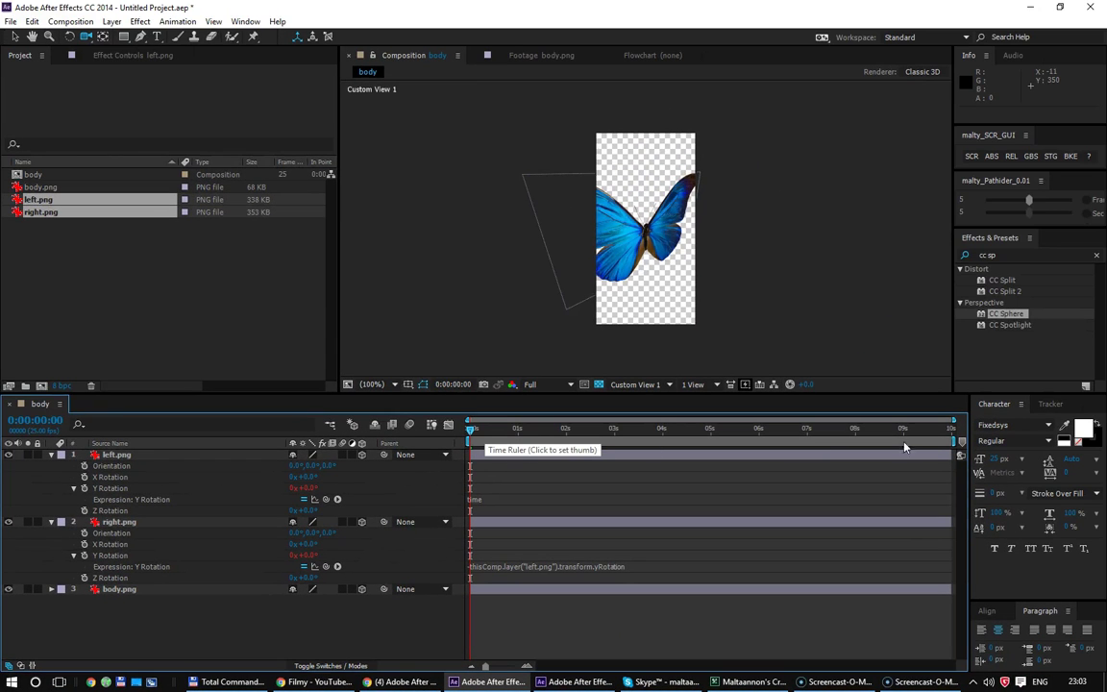
left_click_drag(477, 428, 469, 431)
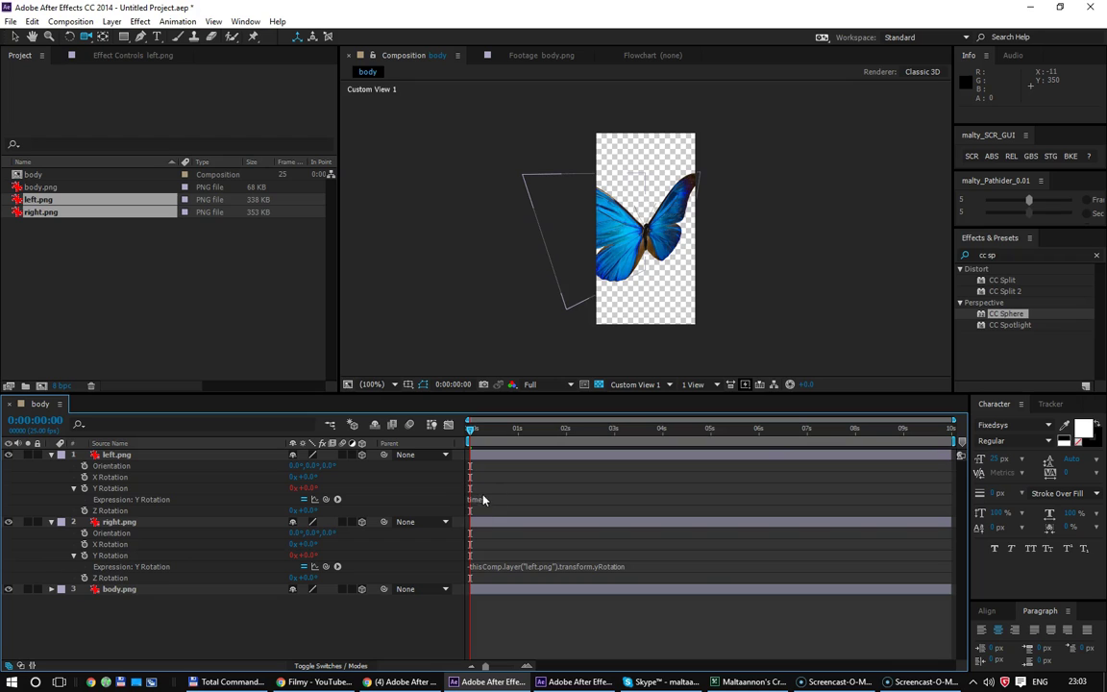
left_click(709, 437)
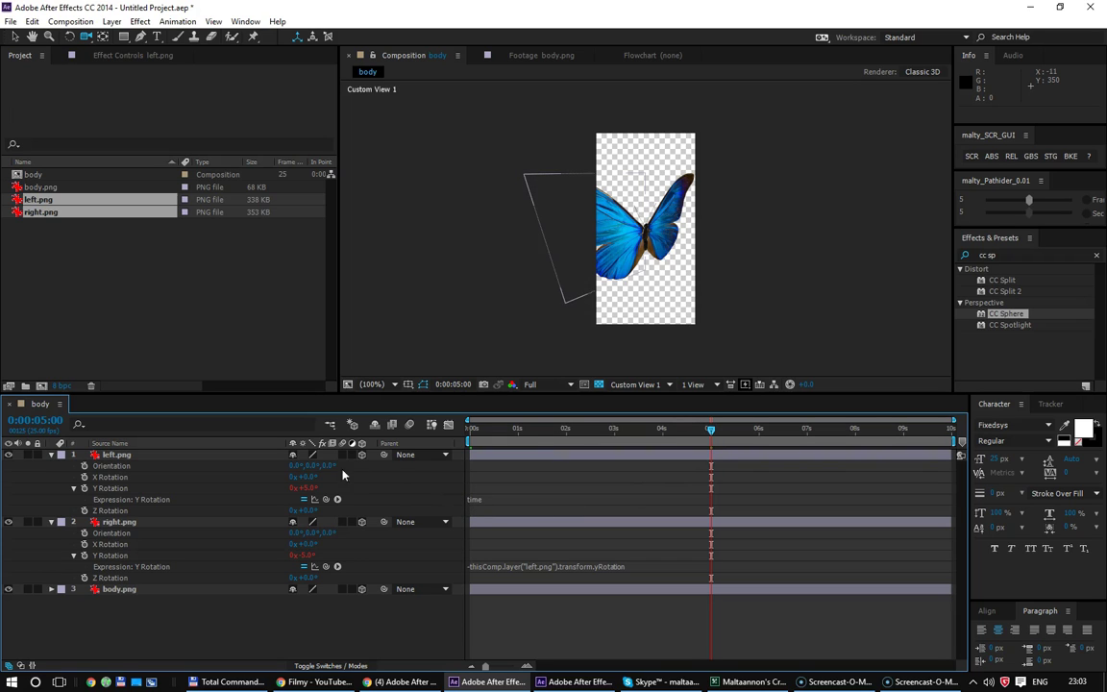
left_click(306, 488)
type("5")
key("Return")
left_click(544, 430)
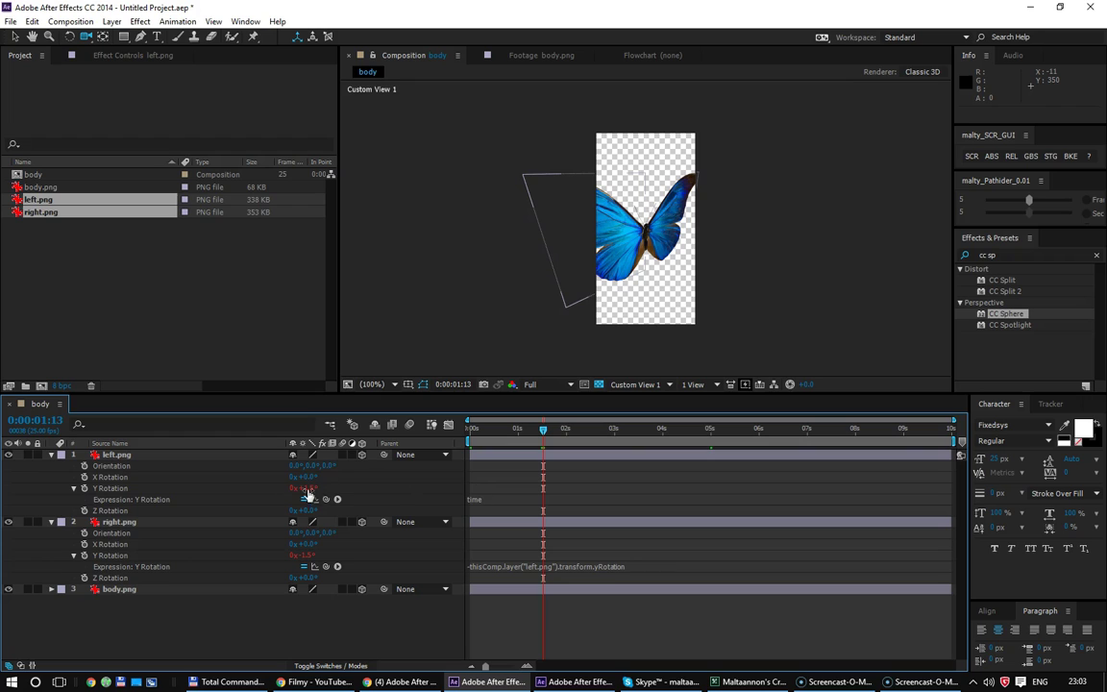
left_click(475, 430)
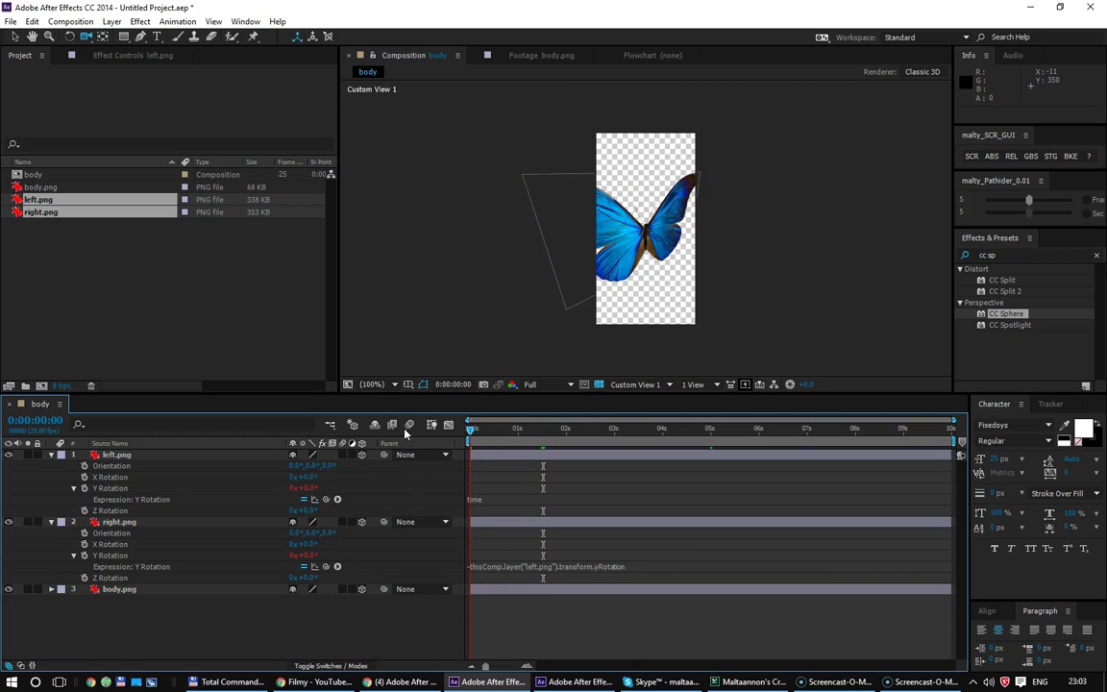
key("space")
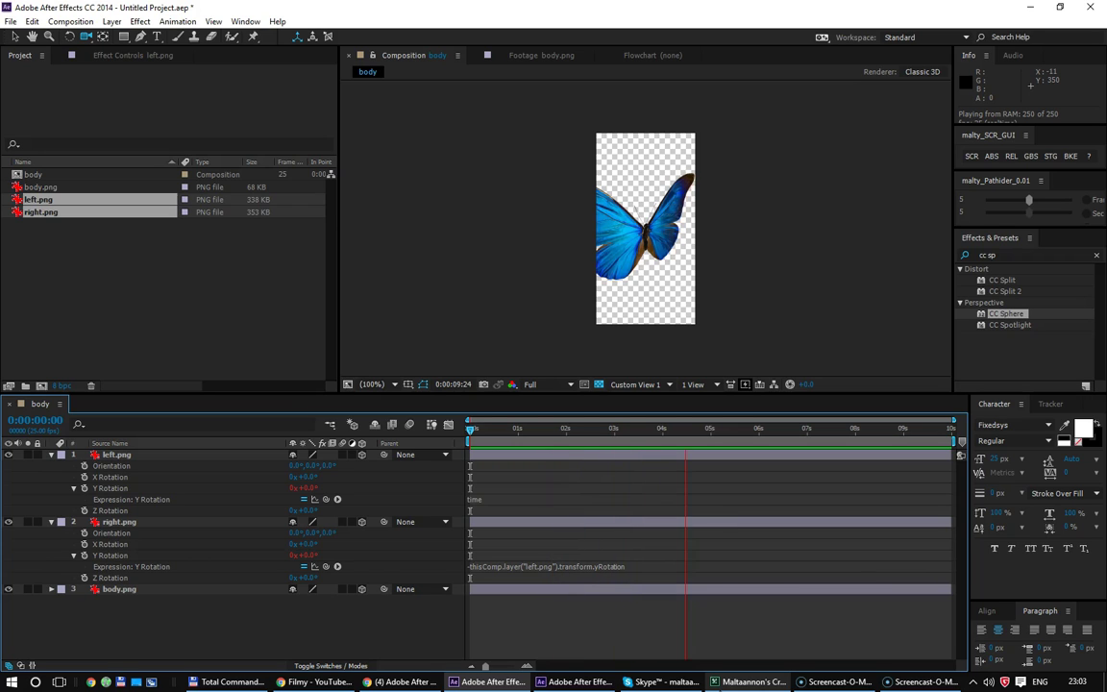
key("space")
key("space")
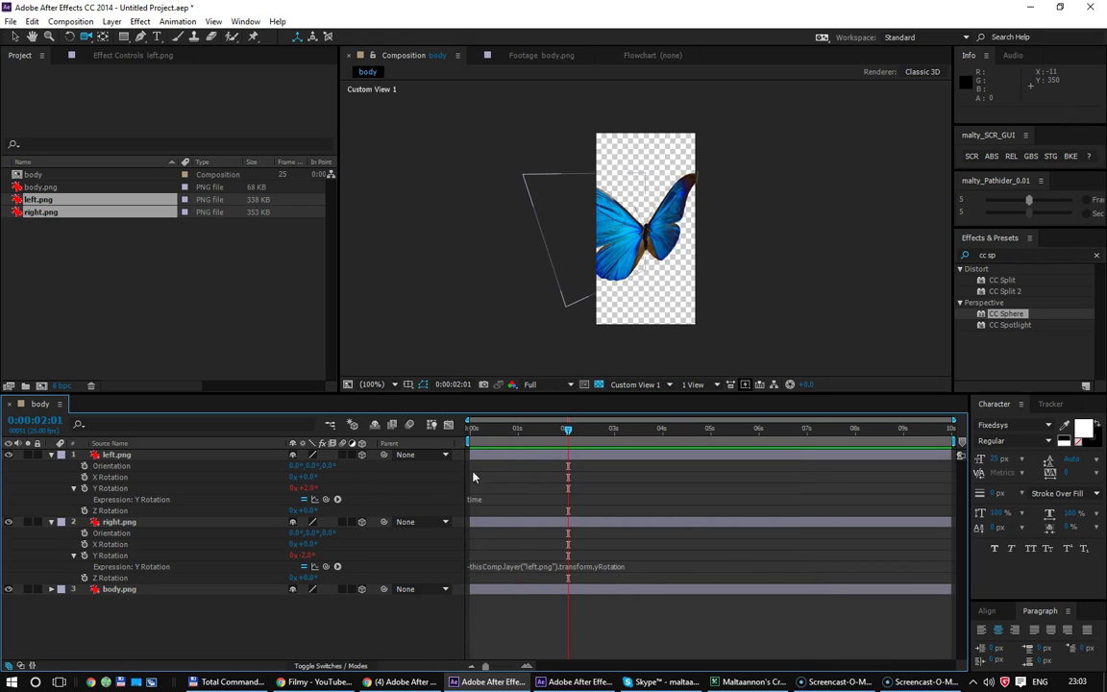
key("space")
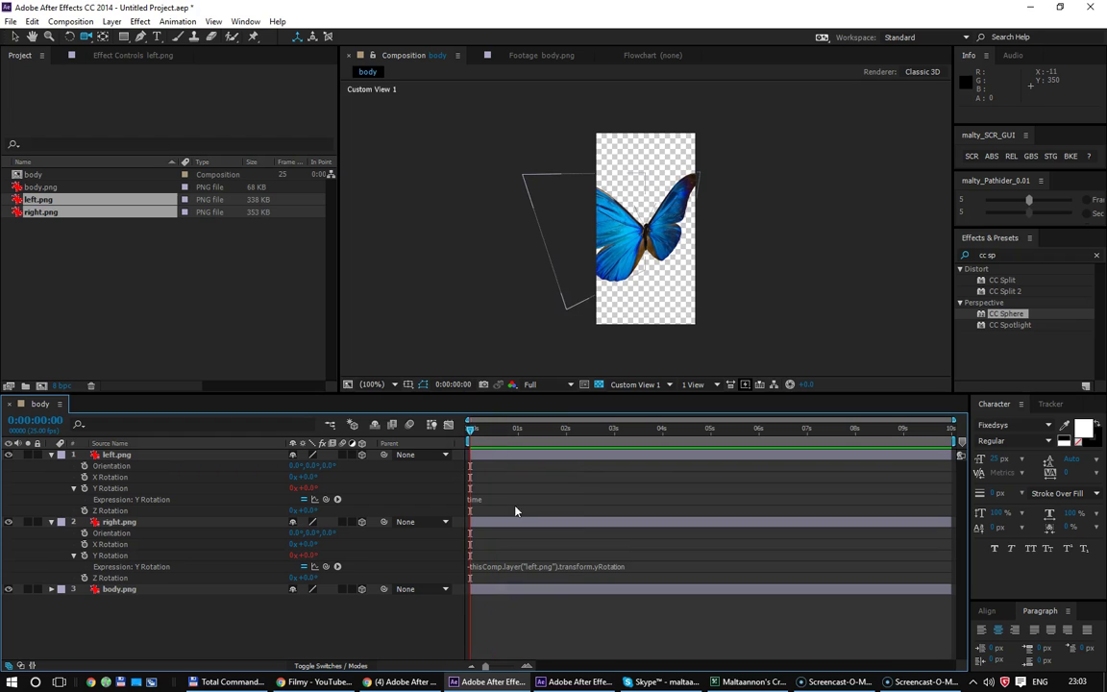
Step: Add a * 10 multiplier to the left wing's Y Rotation expression and preview the faster rotation
left_click(514, 499)
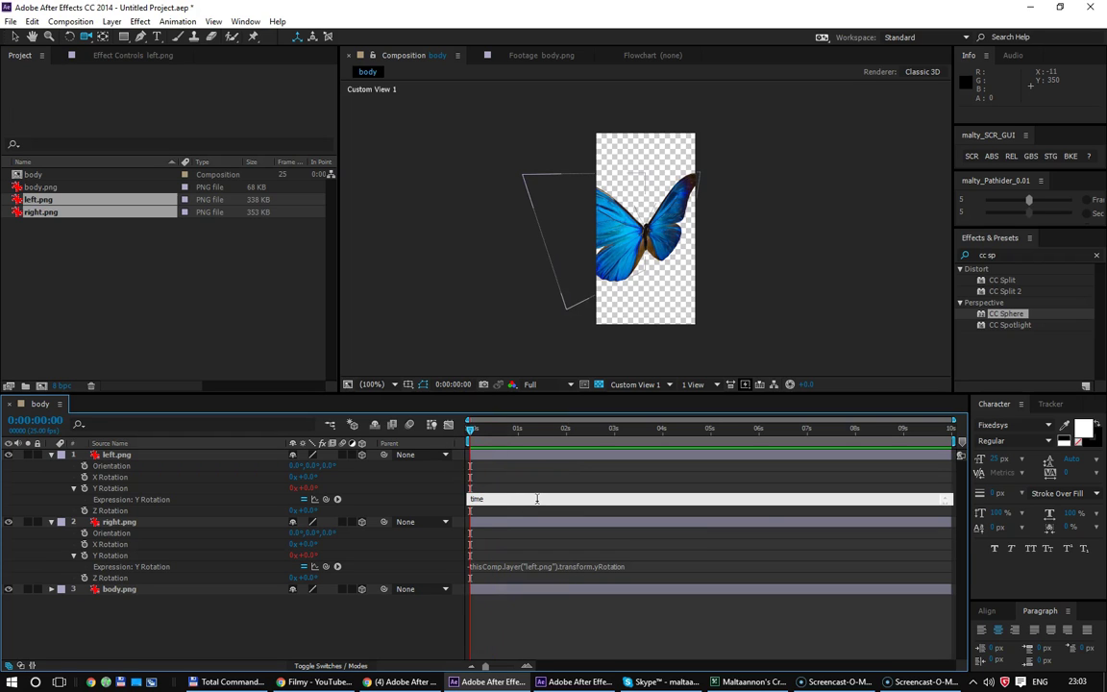
type(" * 10")
left_click(538, 507)
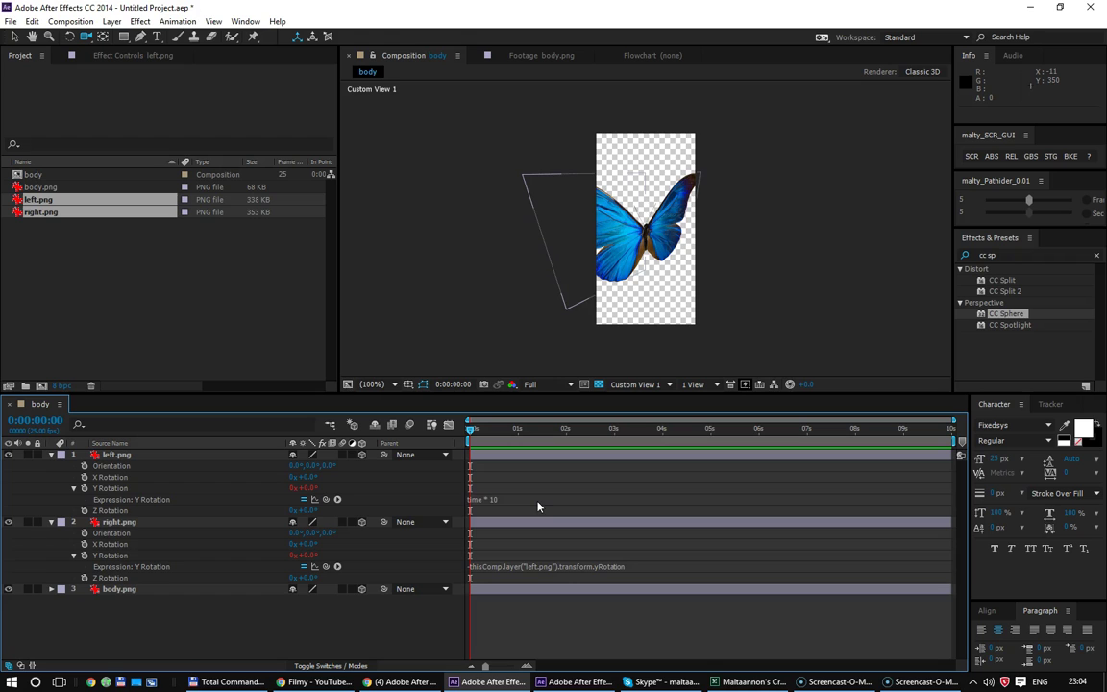
key("space")
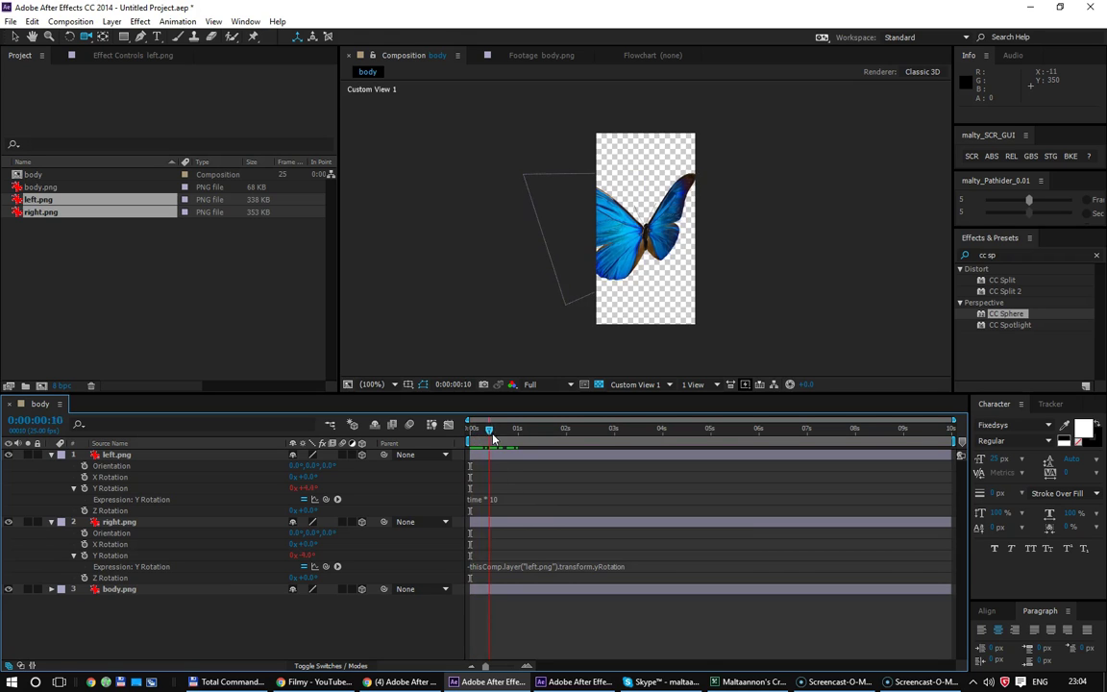
left_click_drag(520, 446, 564, 431)
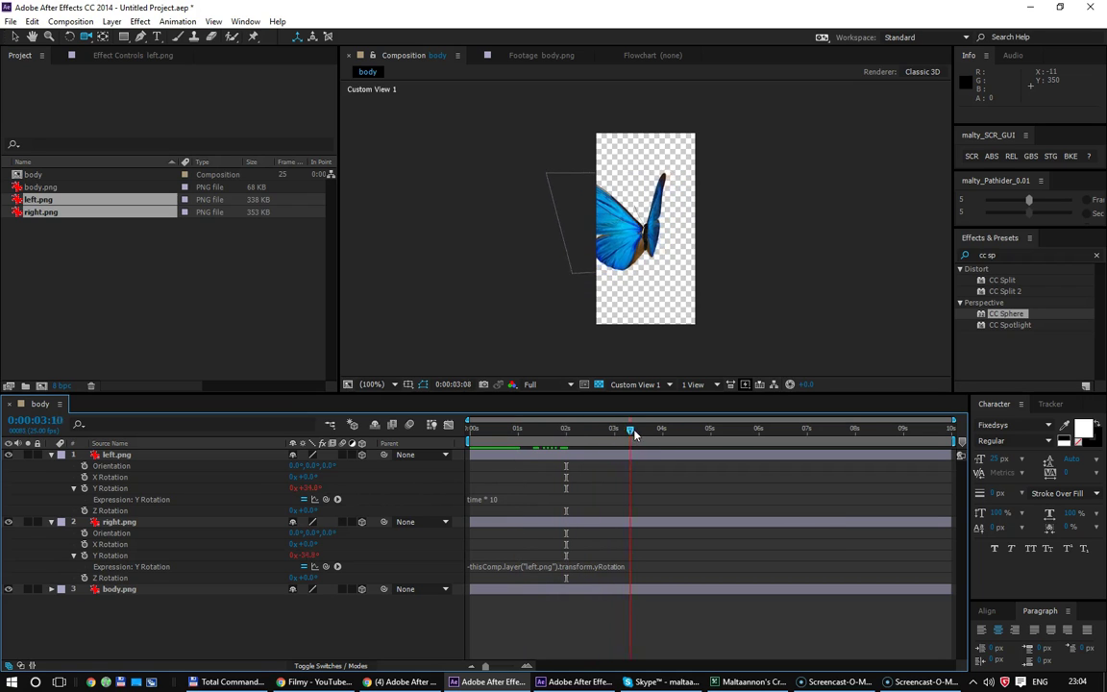
key("Home")
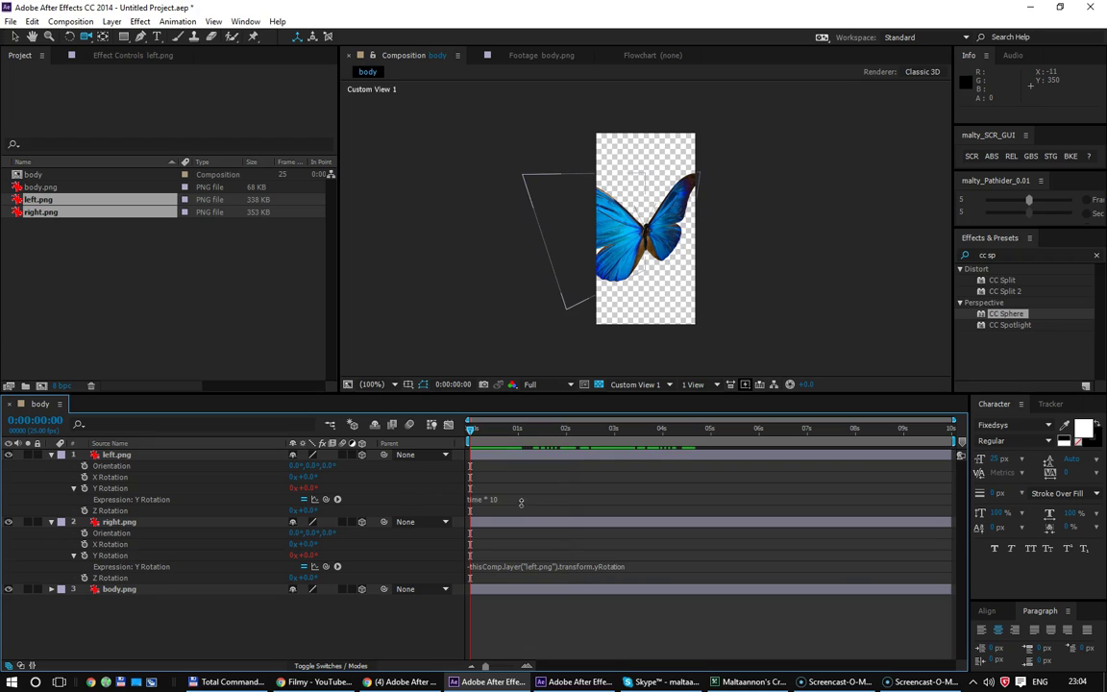
Step: Change the expression to time * 2000, enable motion blur, and preview the blurred flapping
left_click(533, 498)
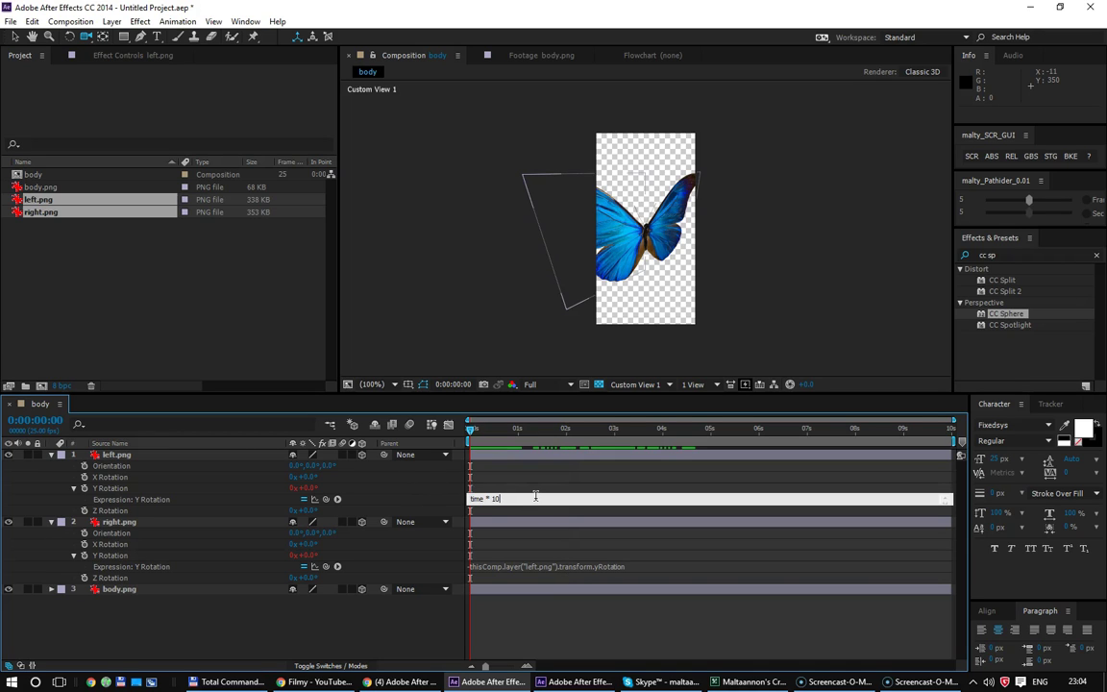
key("BackSpace")
key("BackSpace")
type("2000")
key("KP_Enter")
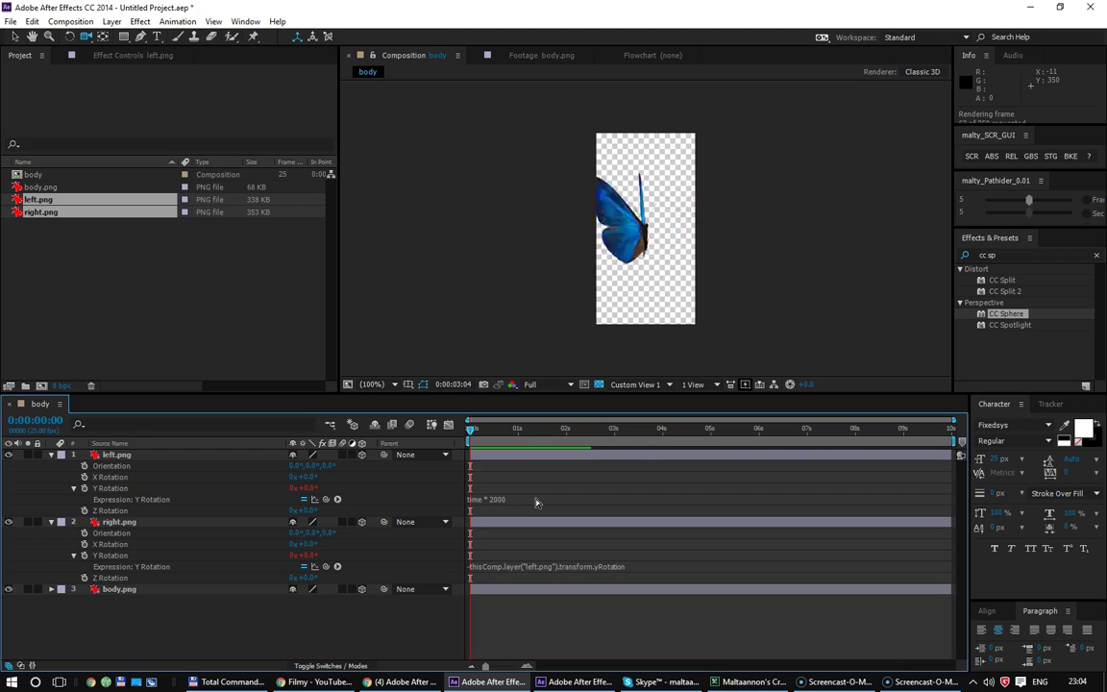
key("space")
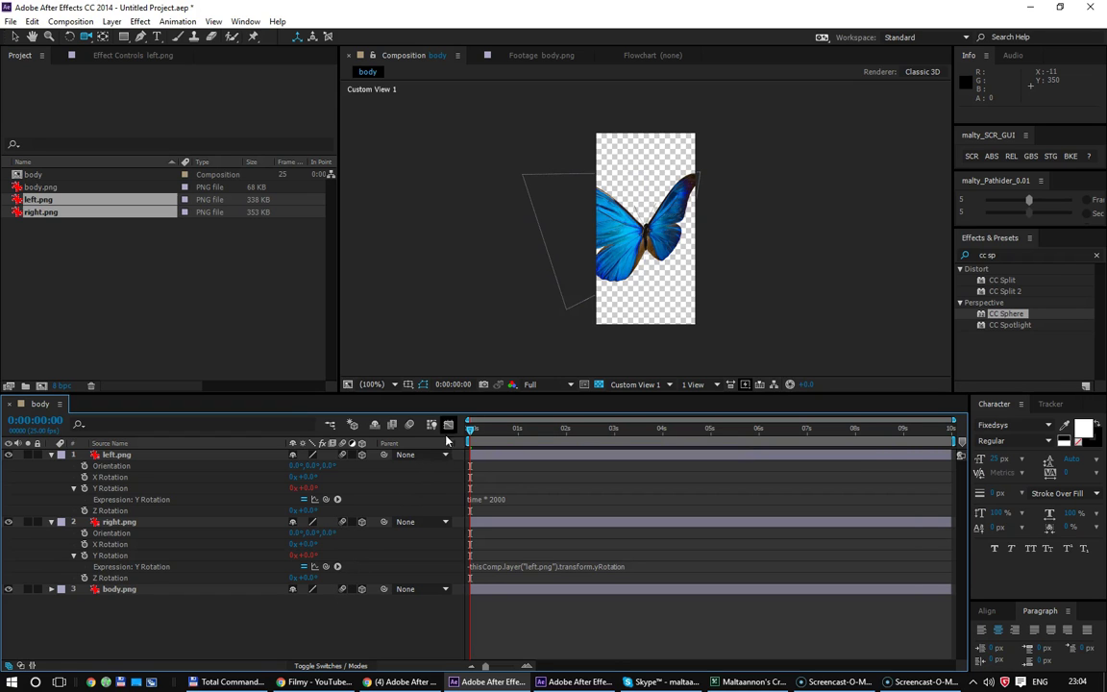
left_click(409, 424)
key("space")
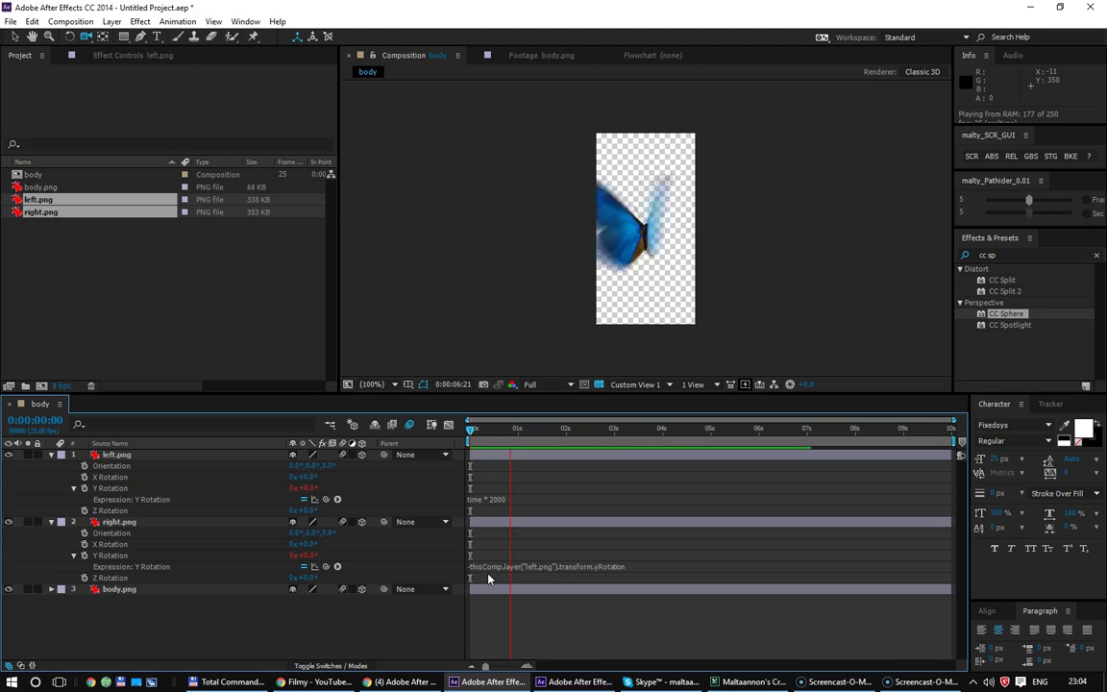
left_click(706, 146)
mouse_move(598, 206)
left_mouse_down()
mouse_move(610, 173)
mouse_move(632, 304)
left_mouse_up()
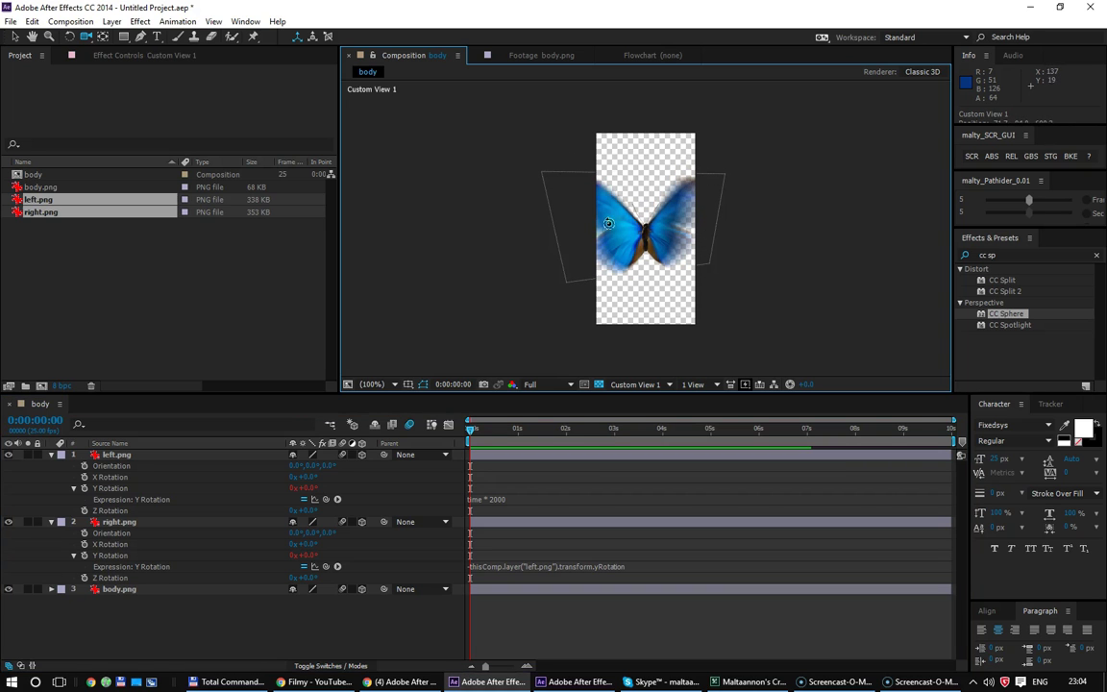
Step: Create Comp 1 using the PAL D1/DV Widescreen Square Pixel preset (1050 × 576)
left_click(44, 331)
left_click(40, 384)
left_click(171, 269)
left_click(310, 421)
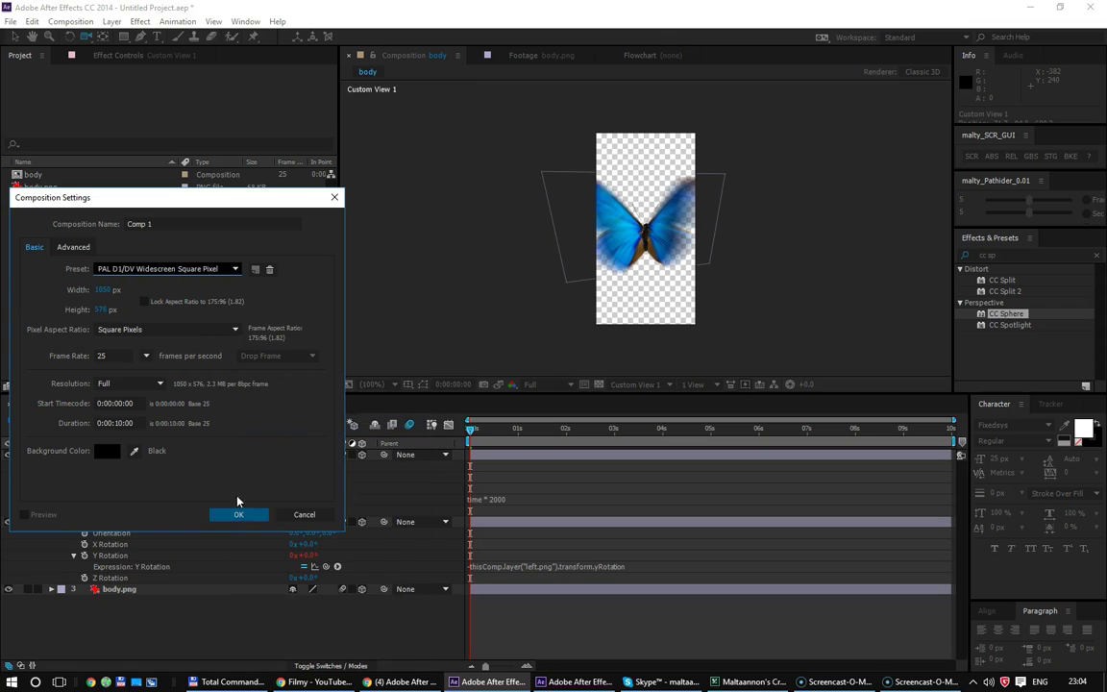
left_click(235, 516)
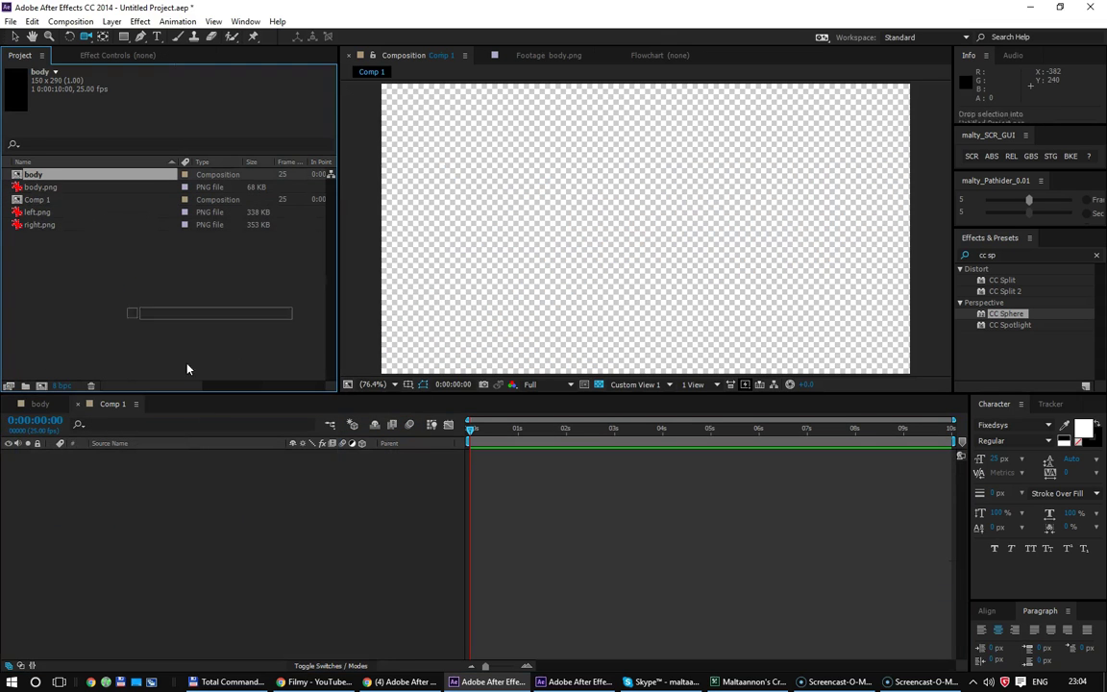
Step: Nest the body composition in Comp 1 as a 3D layer with collapsed transformations, viewed through the active camera
left_click_drag(39, 175, 202, 481)
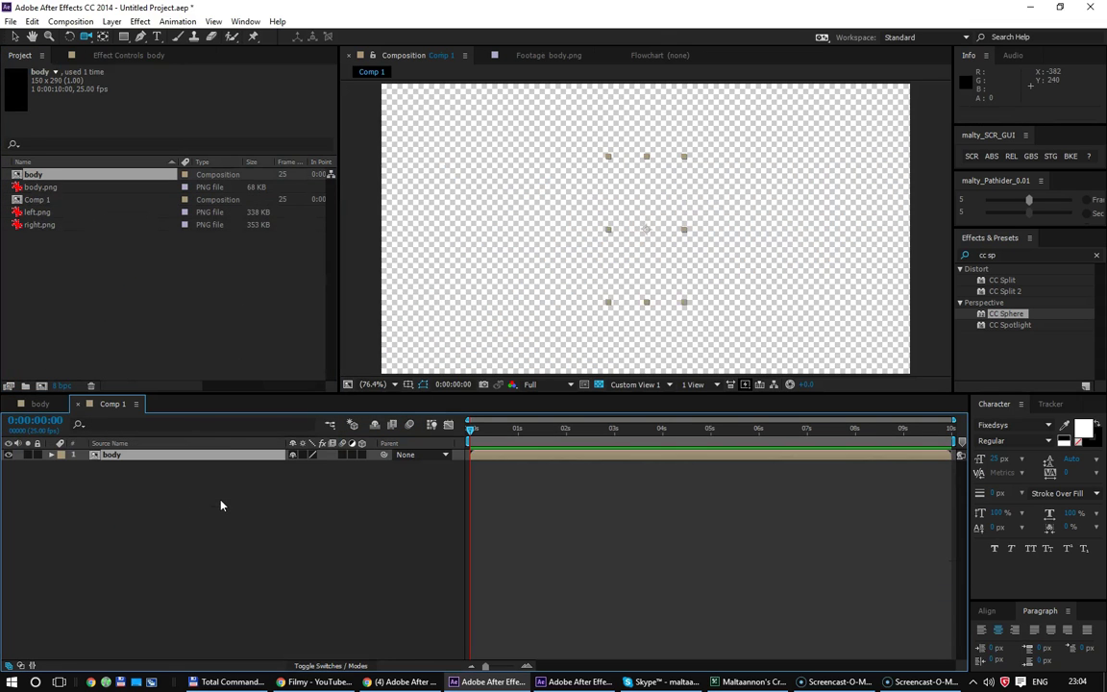
left_click(303, 454)
left_click(362, 455)
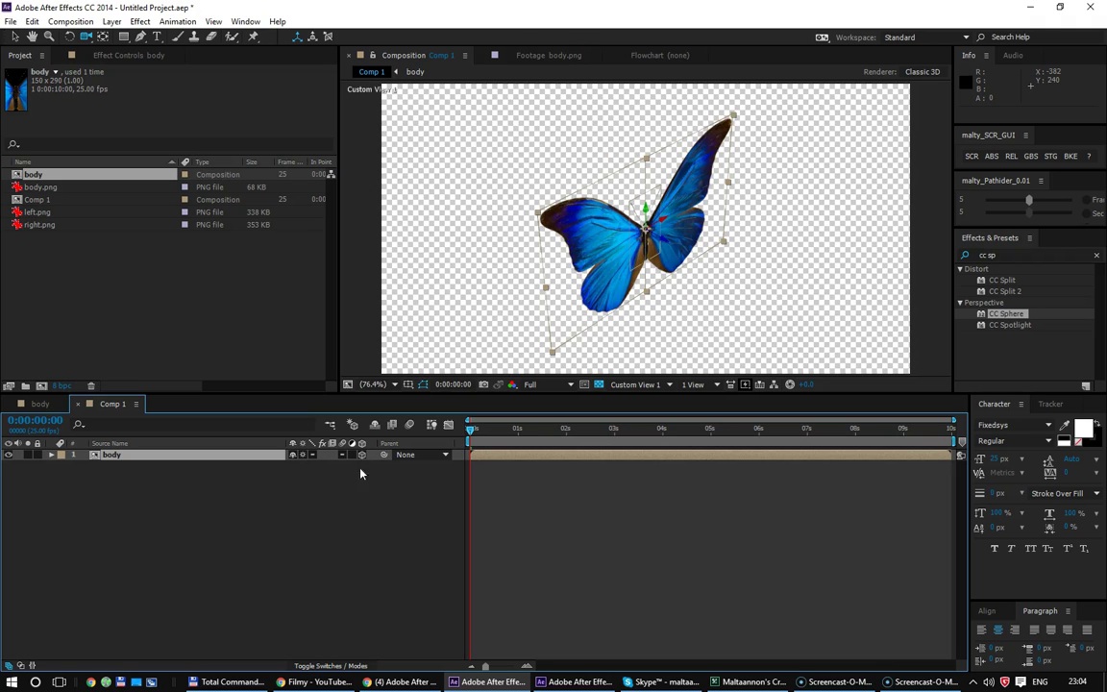
left_click(634, 384)
left_click(648, 465)
Step: Scale the body layer down to 25%
key("comma")
key("s")
left_click(310, 465)
type("50")
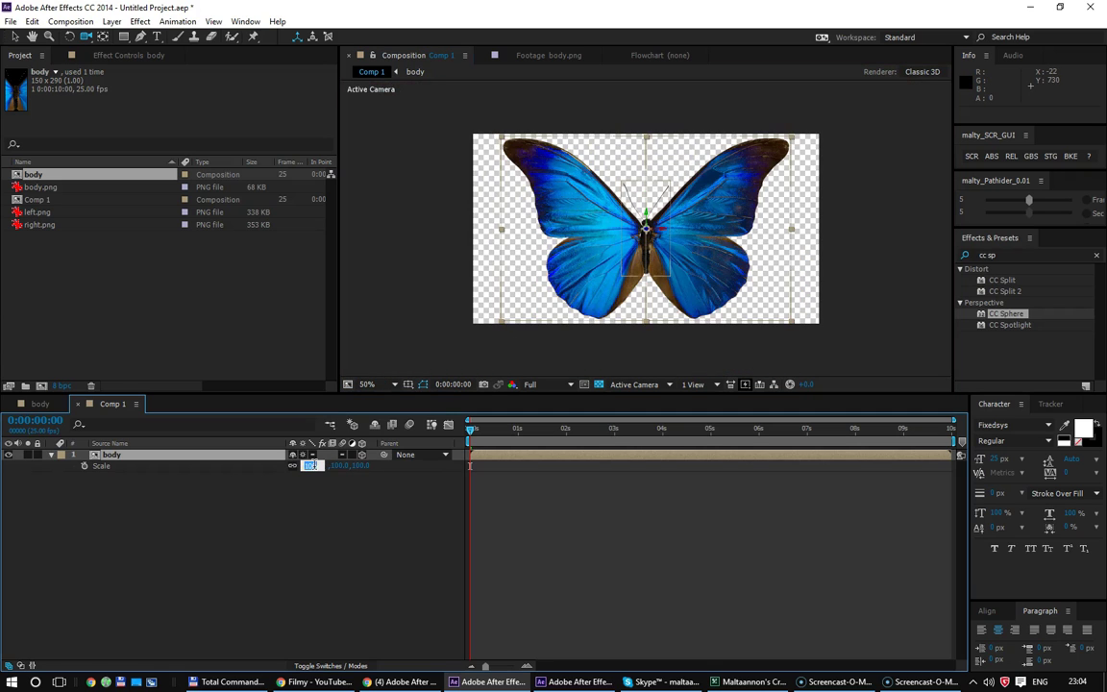
key("Return")
left_click(311, 465)
type("25")
key("Return")
Step: Keyframe Position from beyond the top-left at 0:00 to past the lower-right at 0:00:04:00, bent into an S-curve
key("p")
key("v")
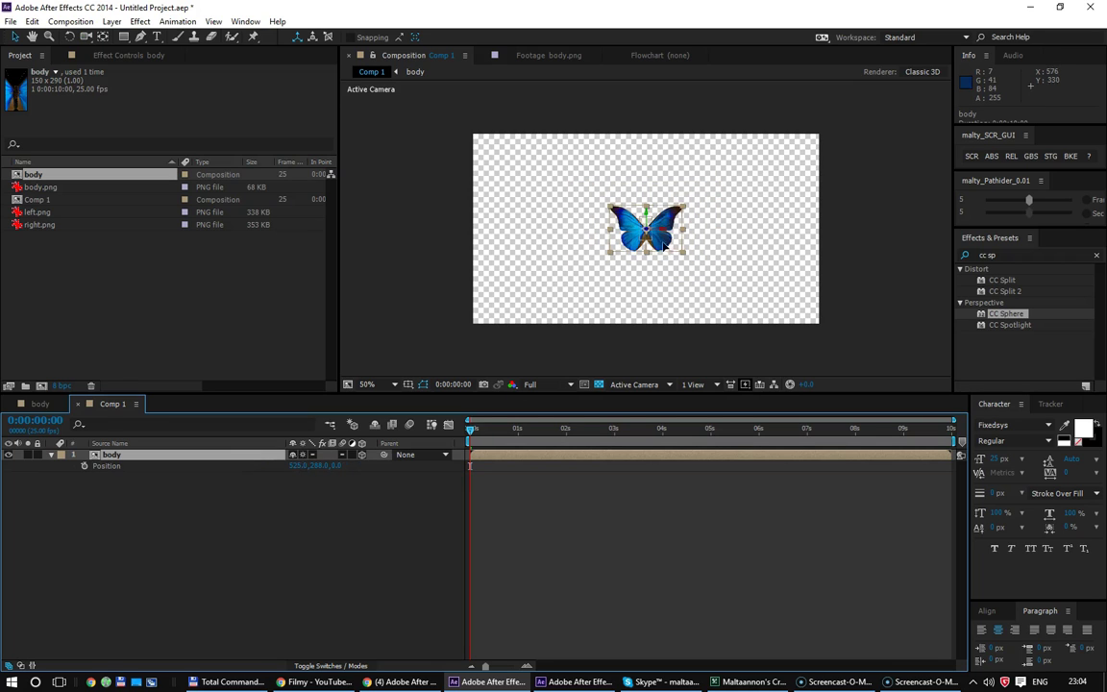
left_click_drag(663, 245, 400, 128)
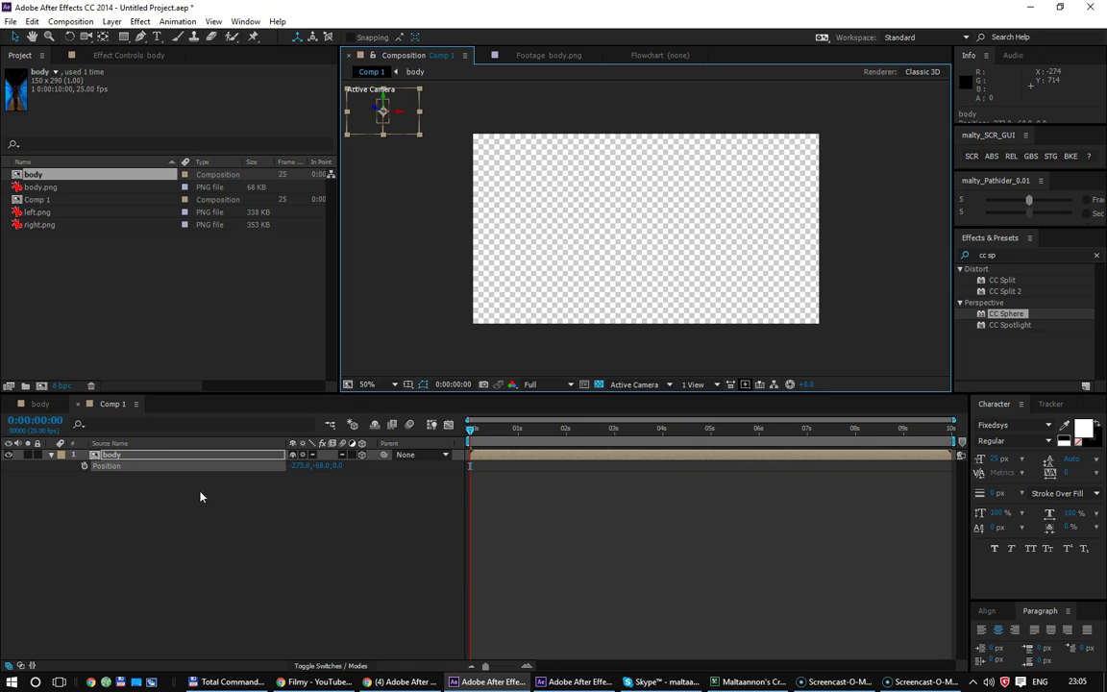
left_click(84, 465)
left_click_drag(504, 441, 663, 456)
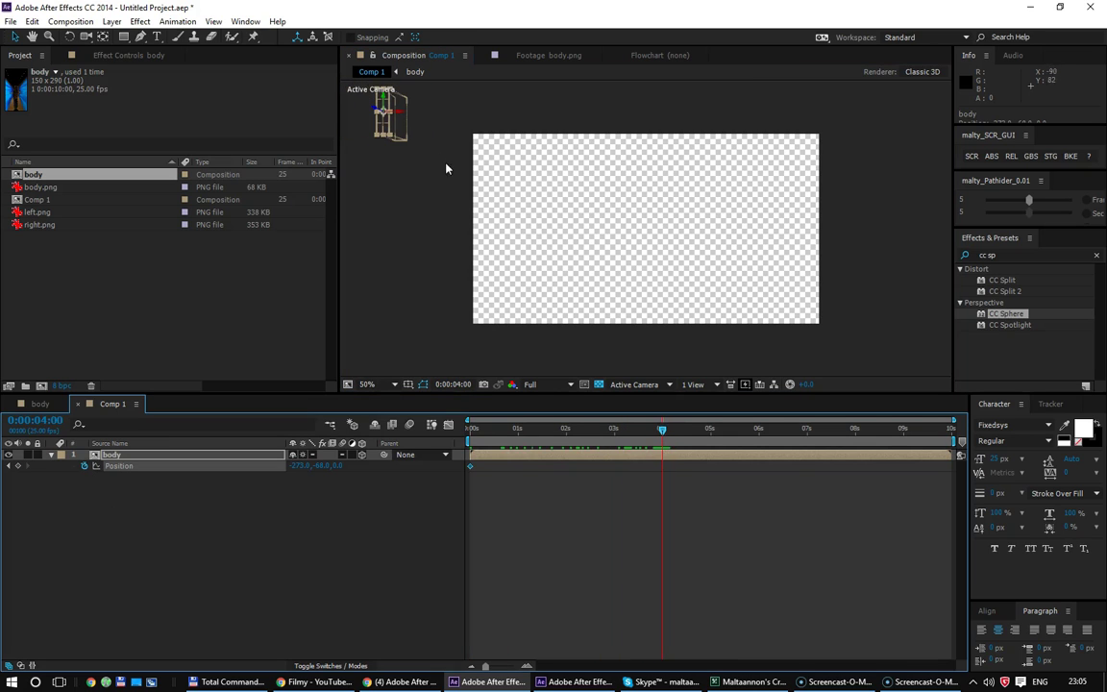
mouse_move(389, 120)
left_mouse_down()
mouse_move(838, 326)
mouse_move(913, 333)
left_mouse_up()
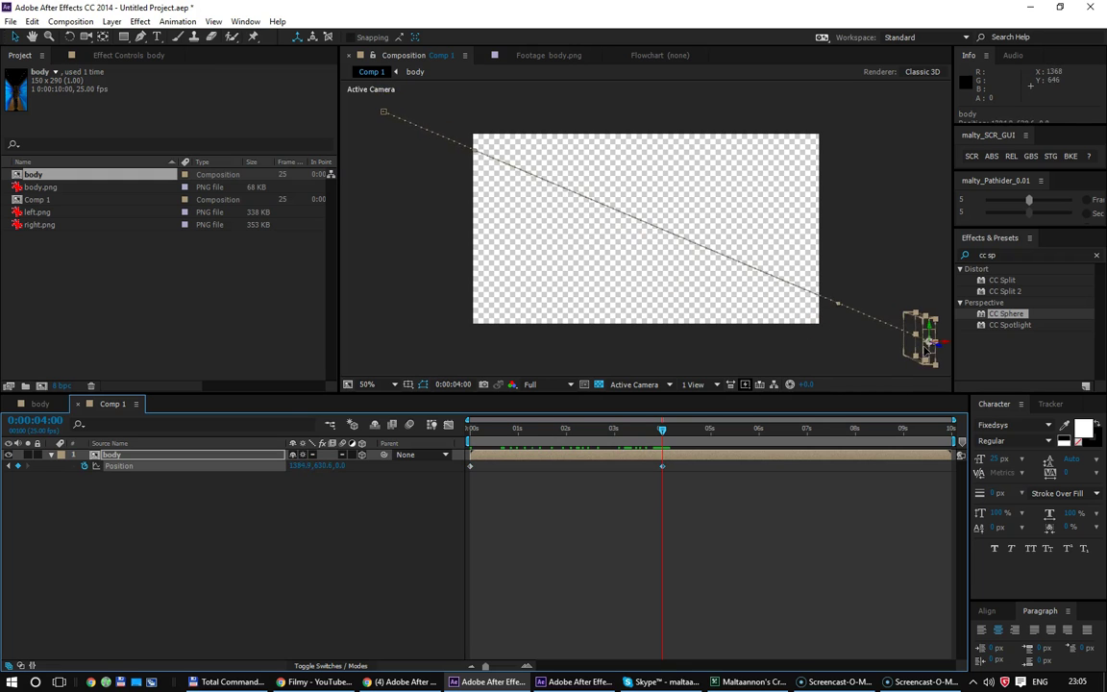
left_click_drag(832, 305, 846, 83)
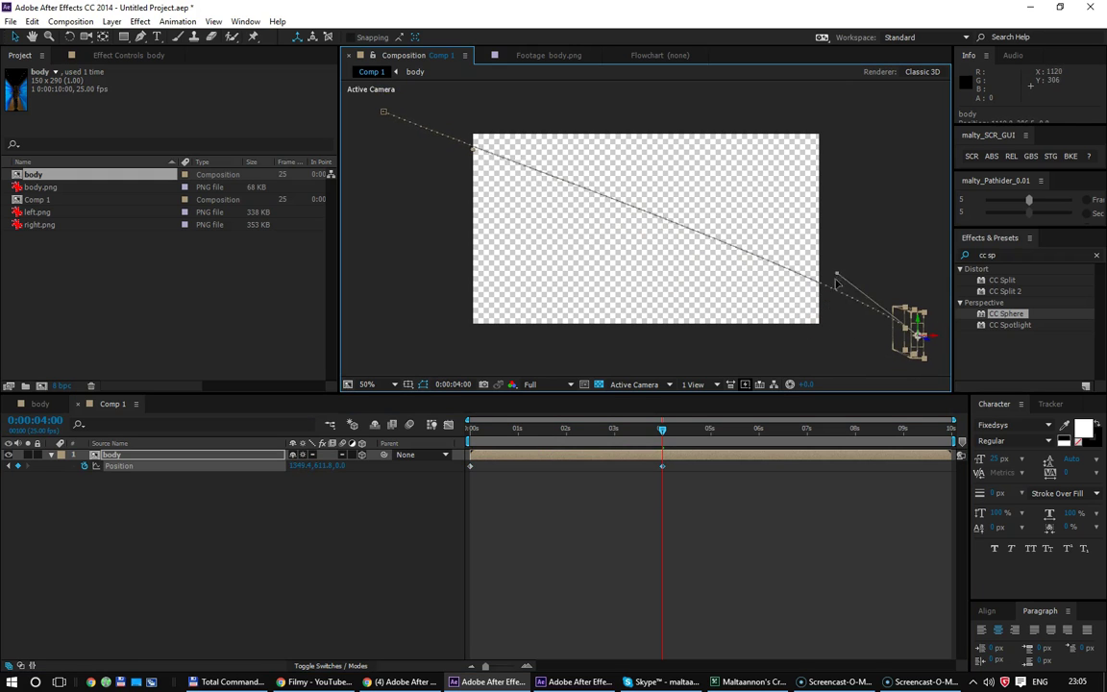
left_click_drag(426, 141, 496, 509)
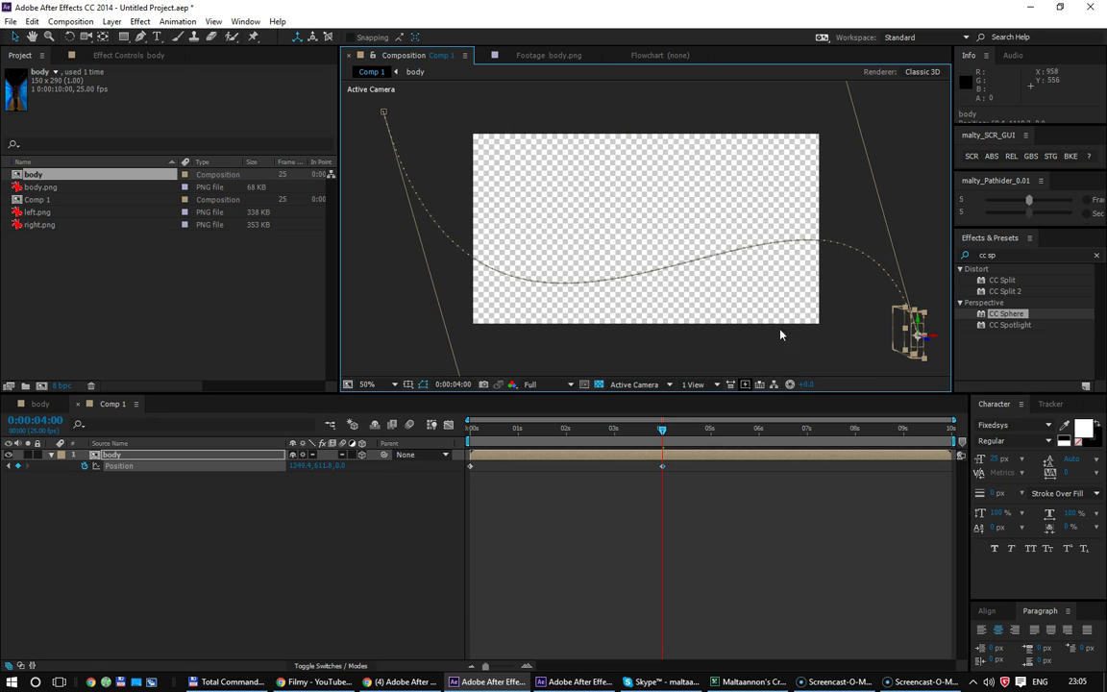
mouse_move(662, 429)
left_mouse_down()
mouse_move(548, 438)
mouse_move(591, 440)
left_mouse_up()
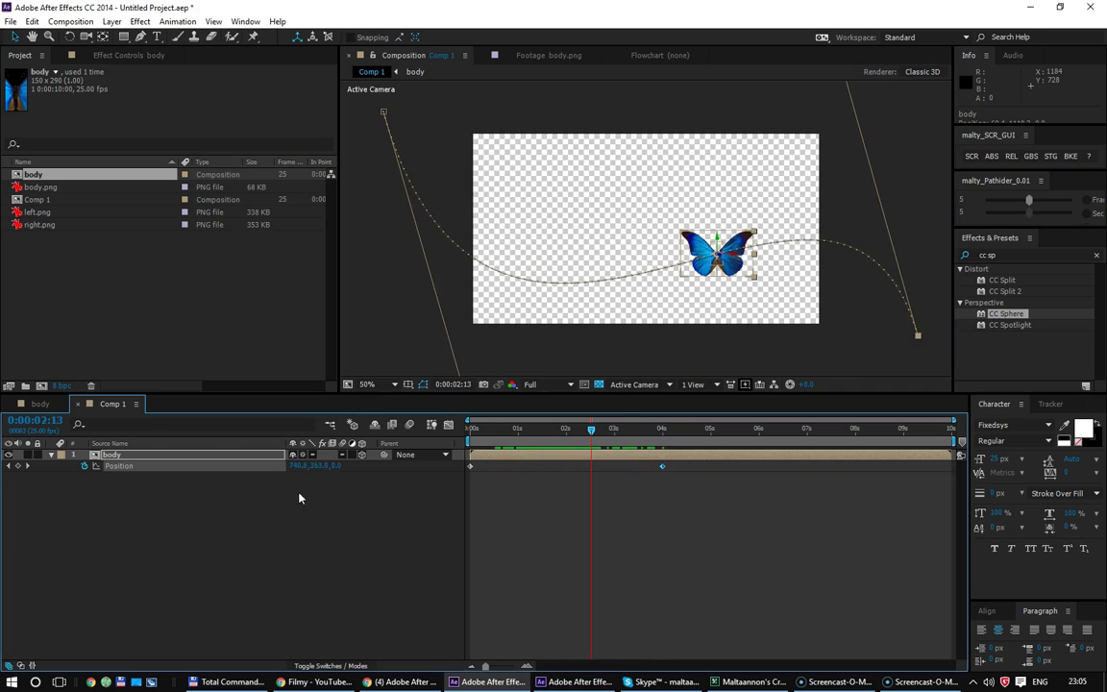
Step: Set the body layer's auto-orientation to orient along its path
right_click(215, 465)
mouse_move(307, 219)
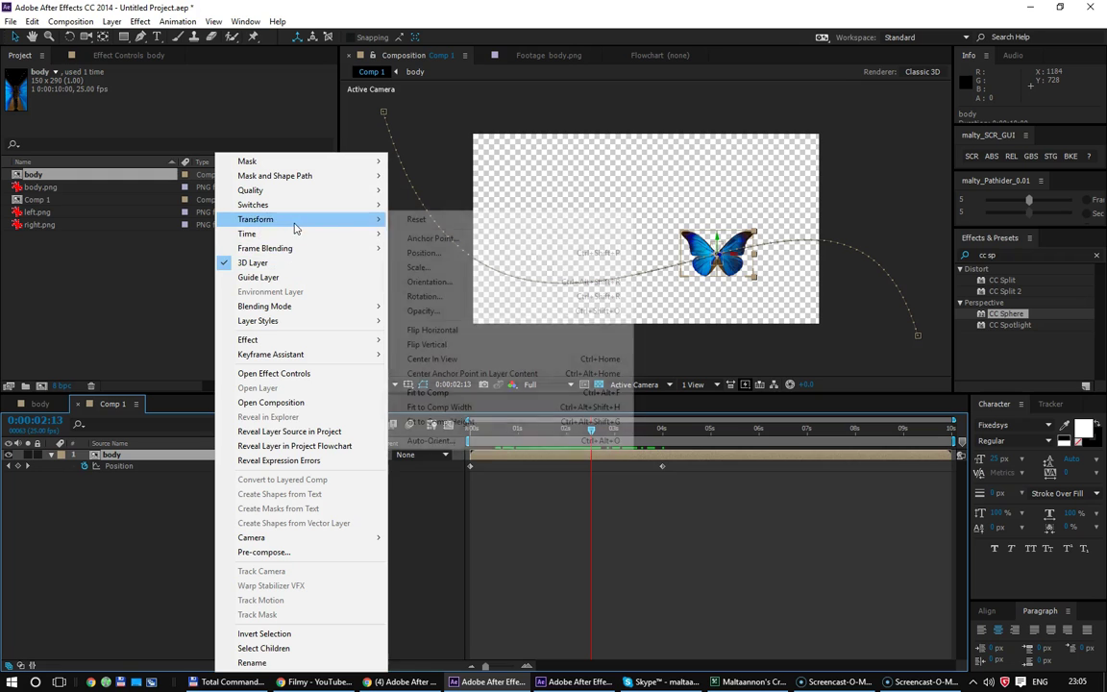
left_click(434, 440)
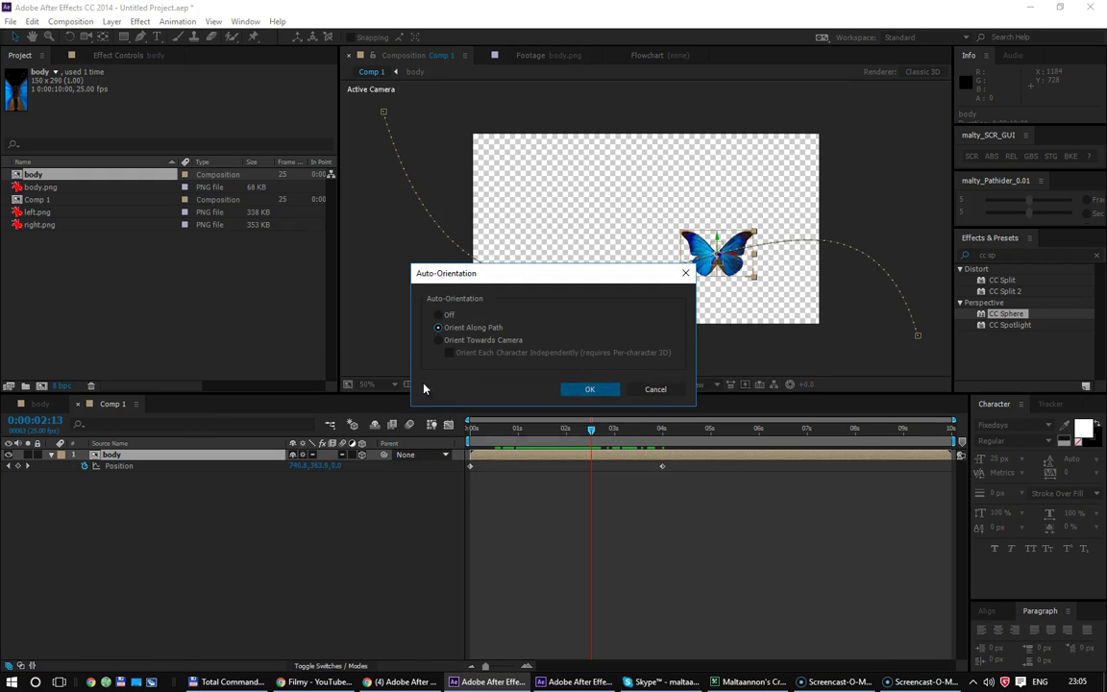
left_click(579, 393)
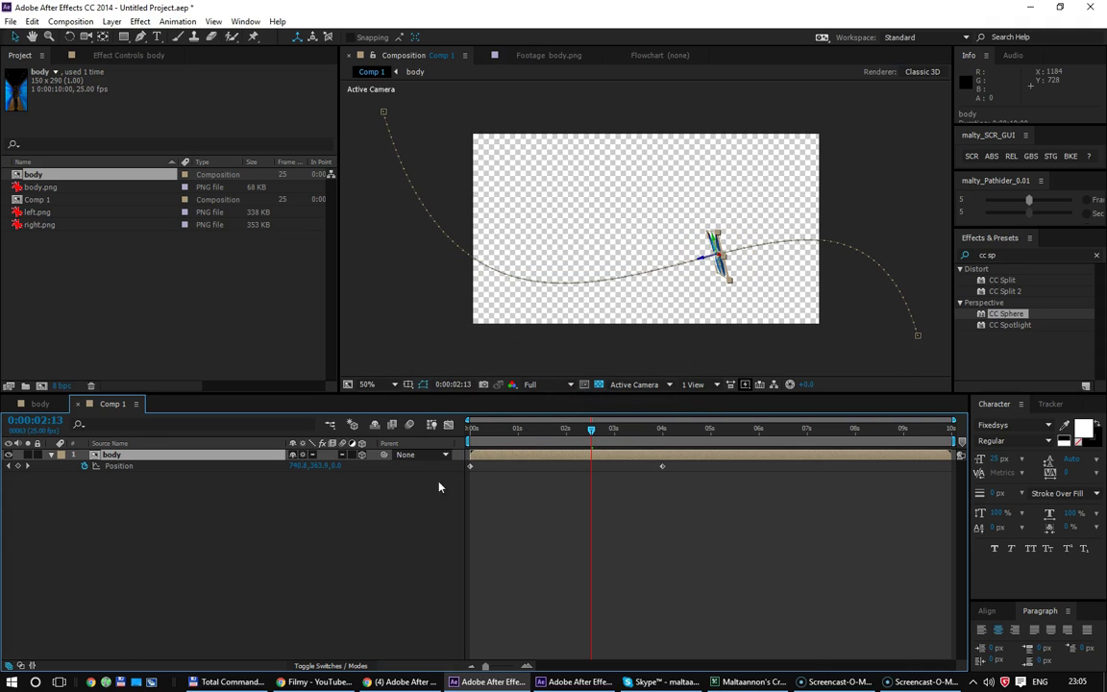
Step: Set the body layer's Orientation to 0.0°, 284.0°, 92.8° and scrub back to review the flight
key("r")
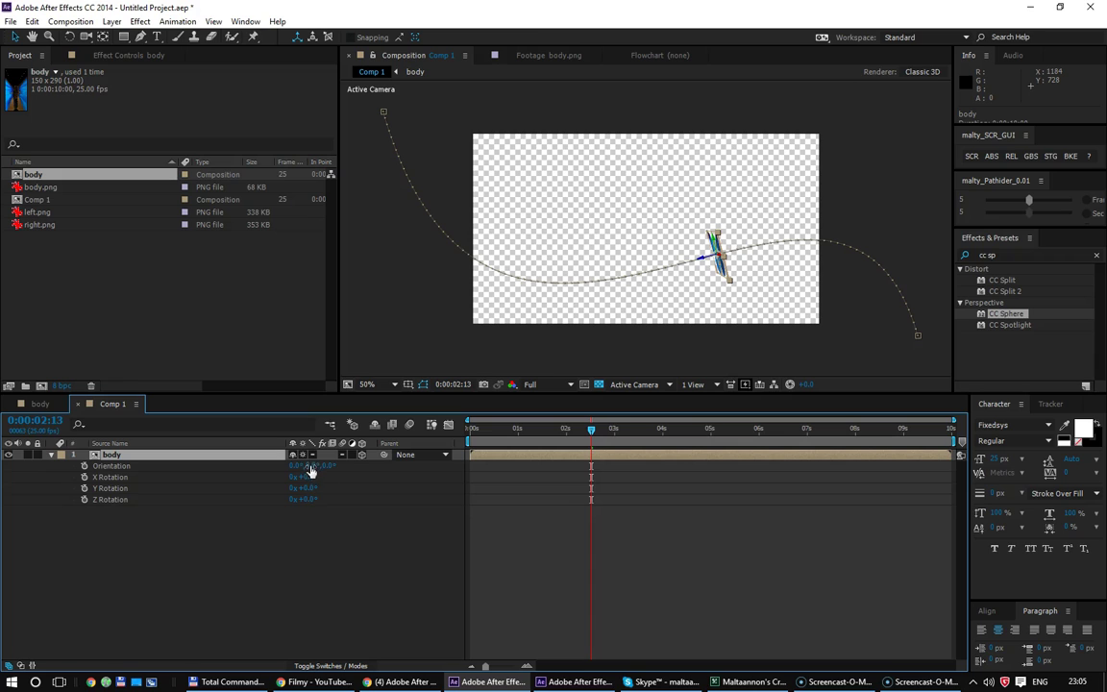
left_click_drag(313, 471, 256, 471)
left_click_drag(335, 466, 403, 473)
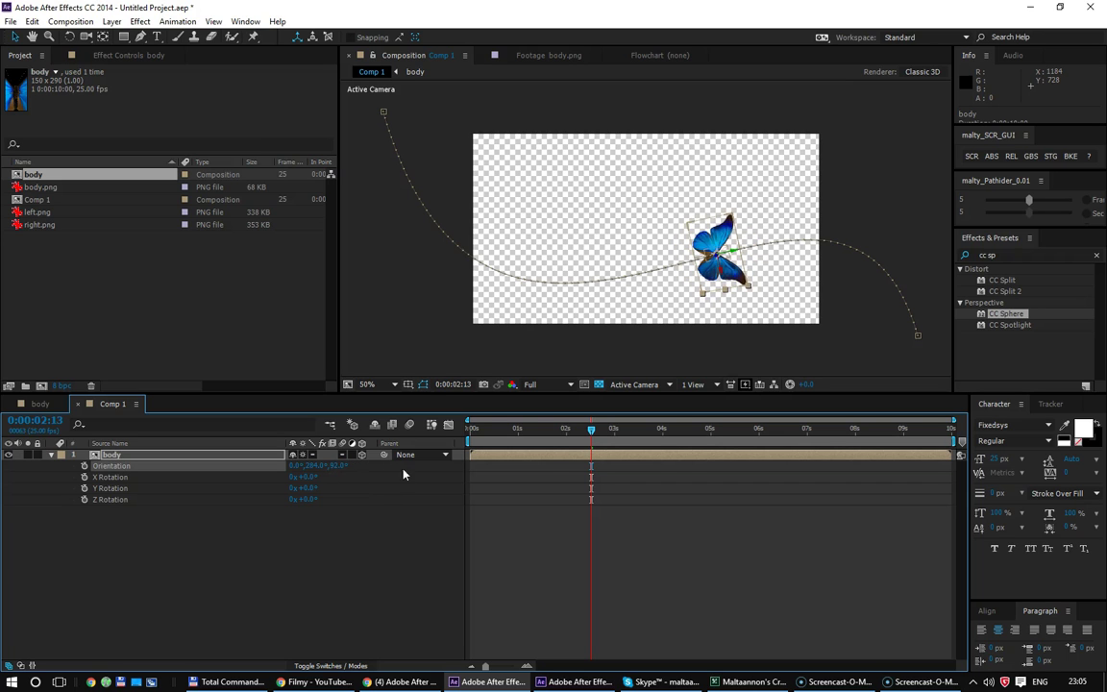
mouse_move(591, 429)
left_mouse_down()
mouse_move(499, 433)
mouse_move(650, 435)
left_mouse_up()
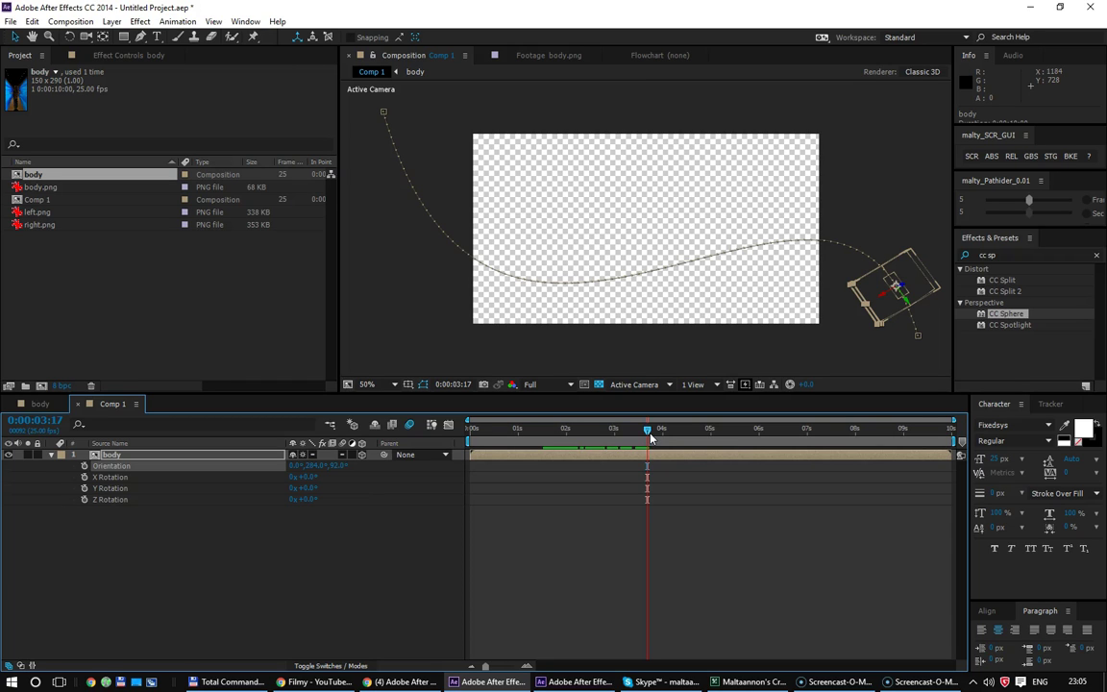
left_click_drag(650, 438, 477, 466)
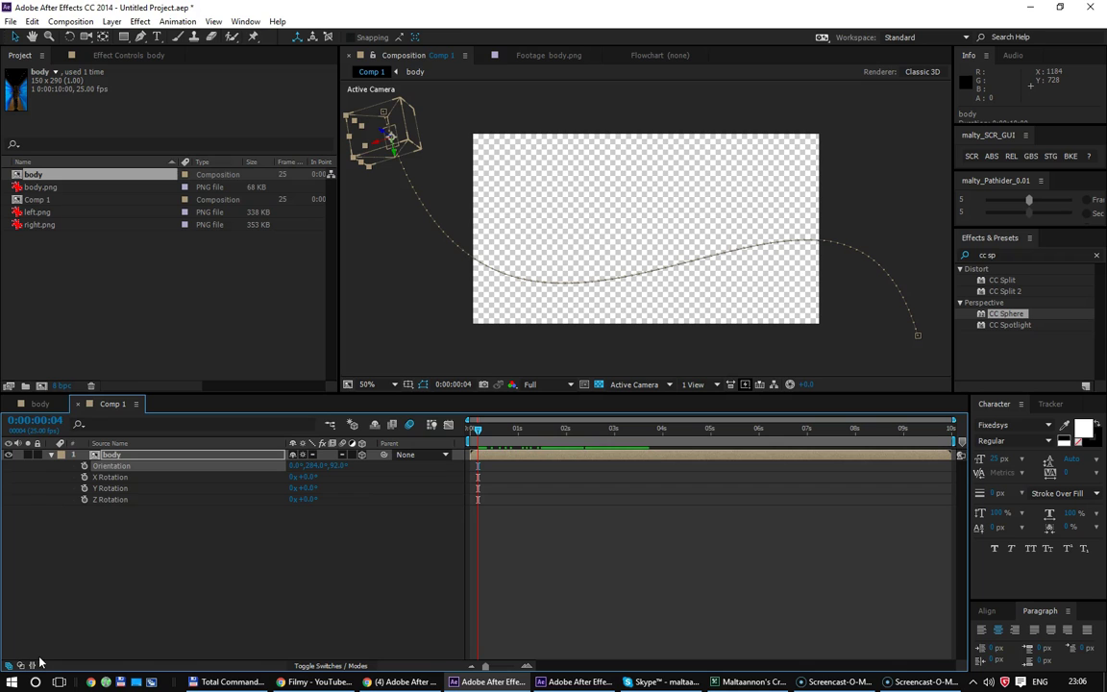
Step: Search the Start menu for Photoshop and launch Adobe Photoshop CC 2015
key("super")
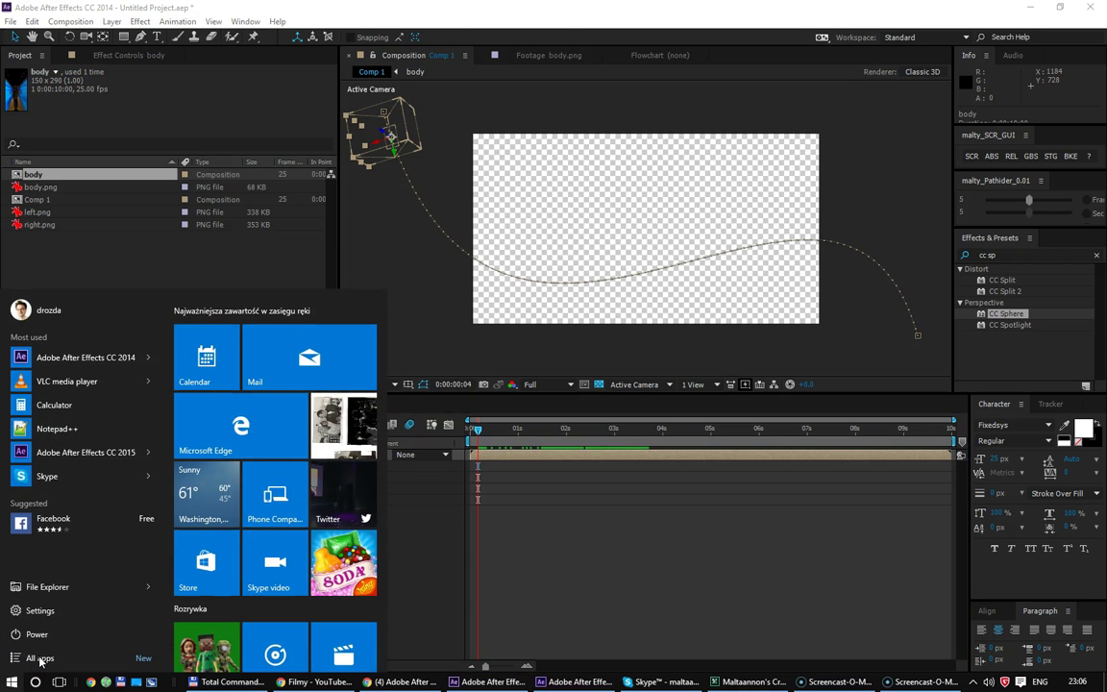
type("Photoshop")
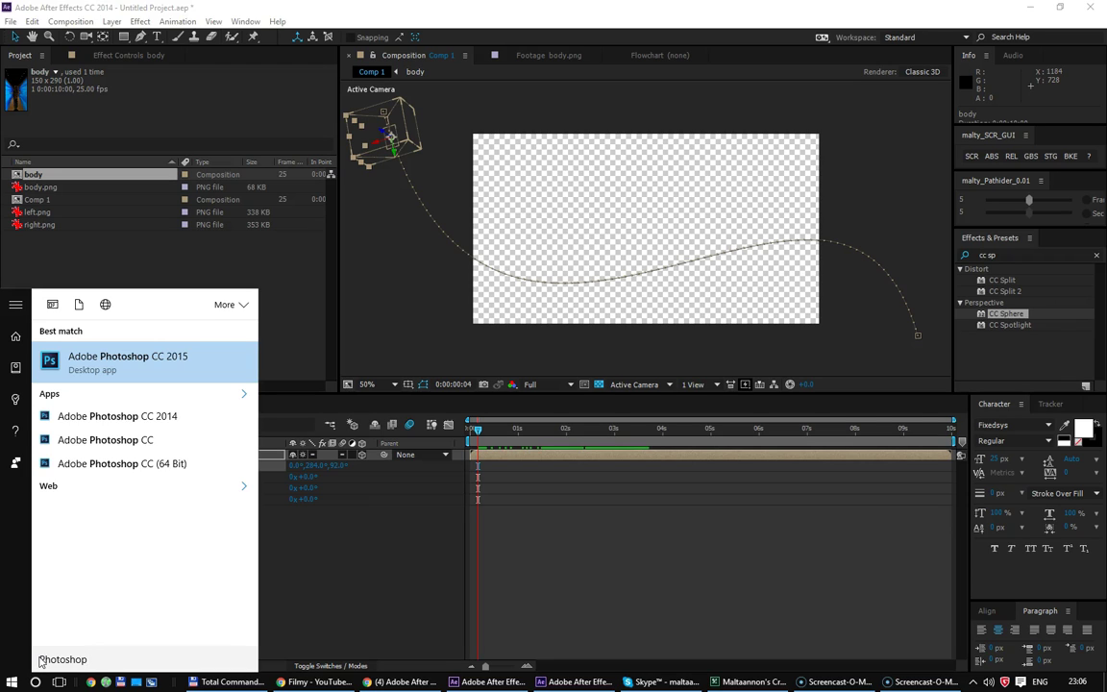
left_click(133, 363)
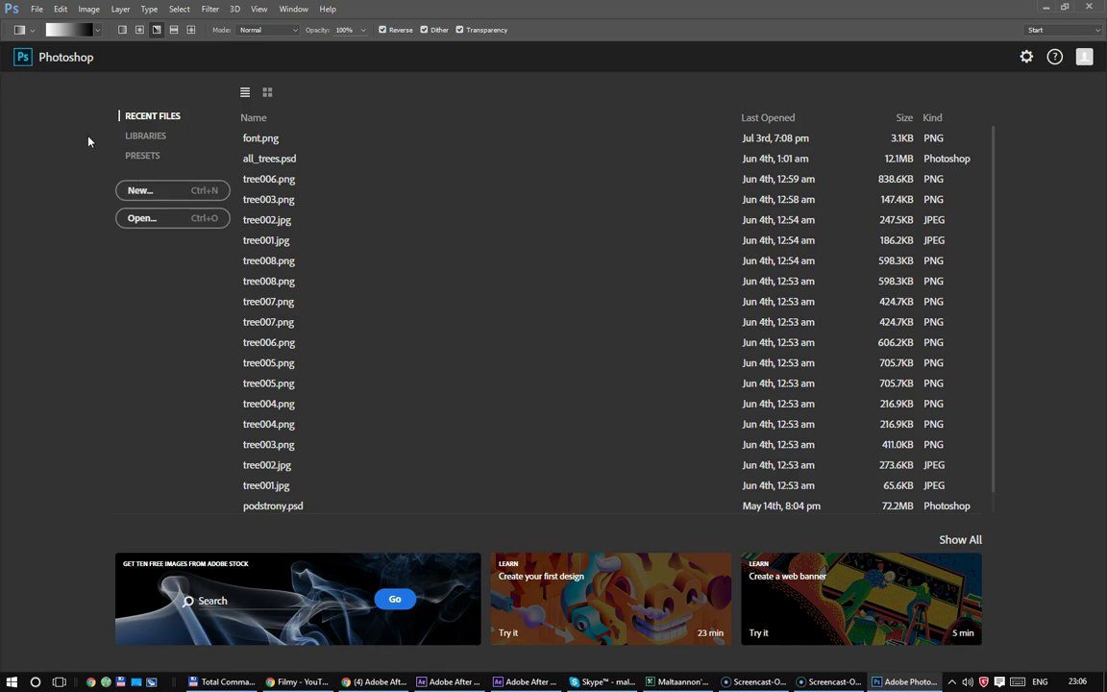
Step: Create a 1920 × 1080 px document, dismissing two After Effects crash reports, and fill it black
left_click(36, 9)
left_click(40, 26)
double_click(500, 213)
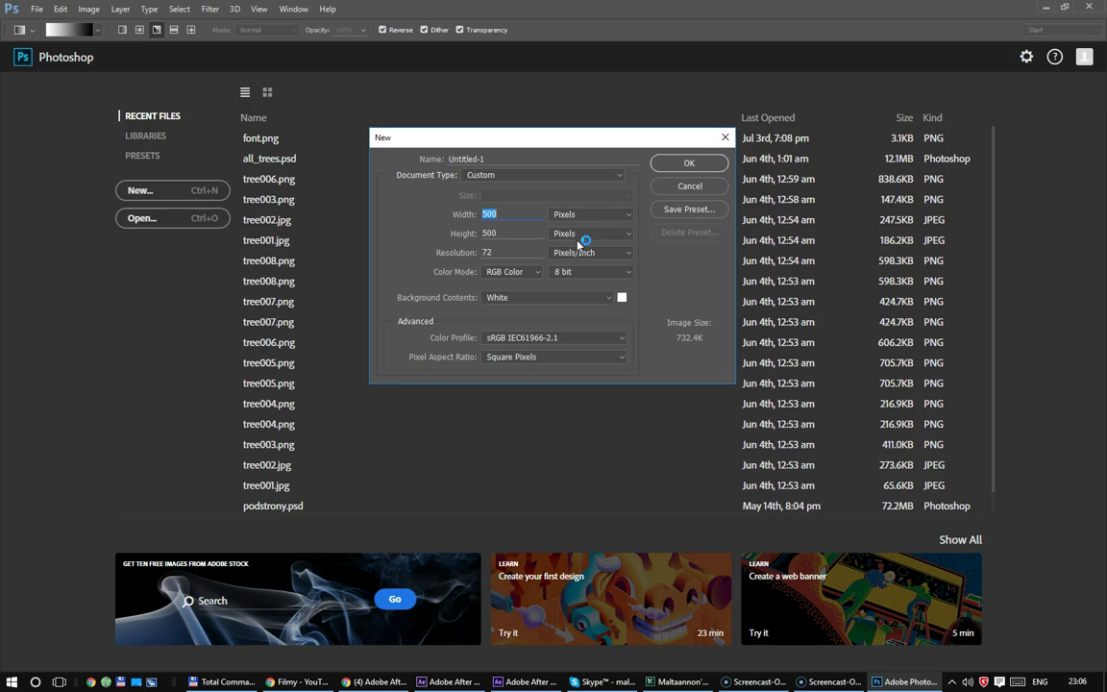
type("1920")
key("Tab")
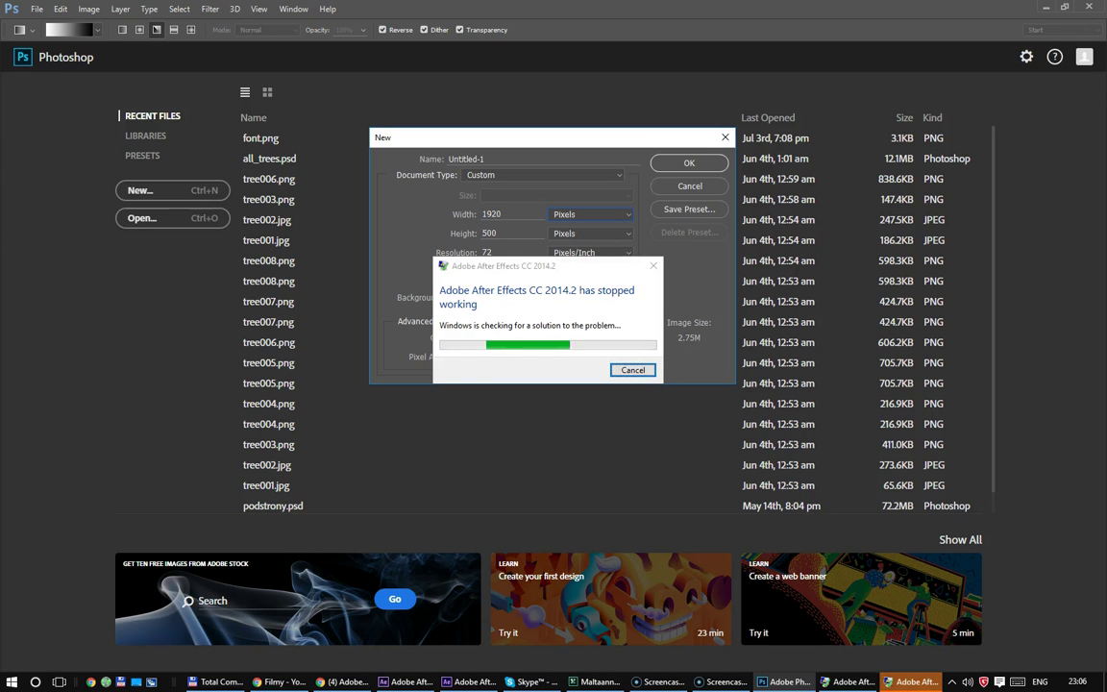
left_click(633, 370)
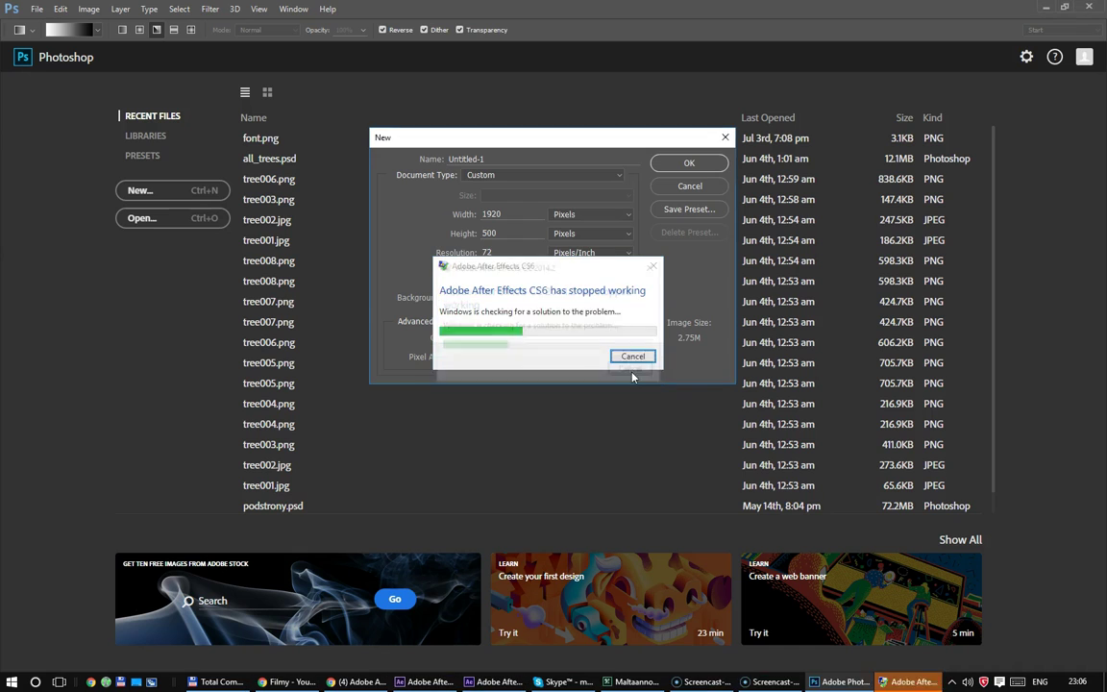
left_click(634, 366)
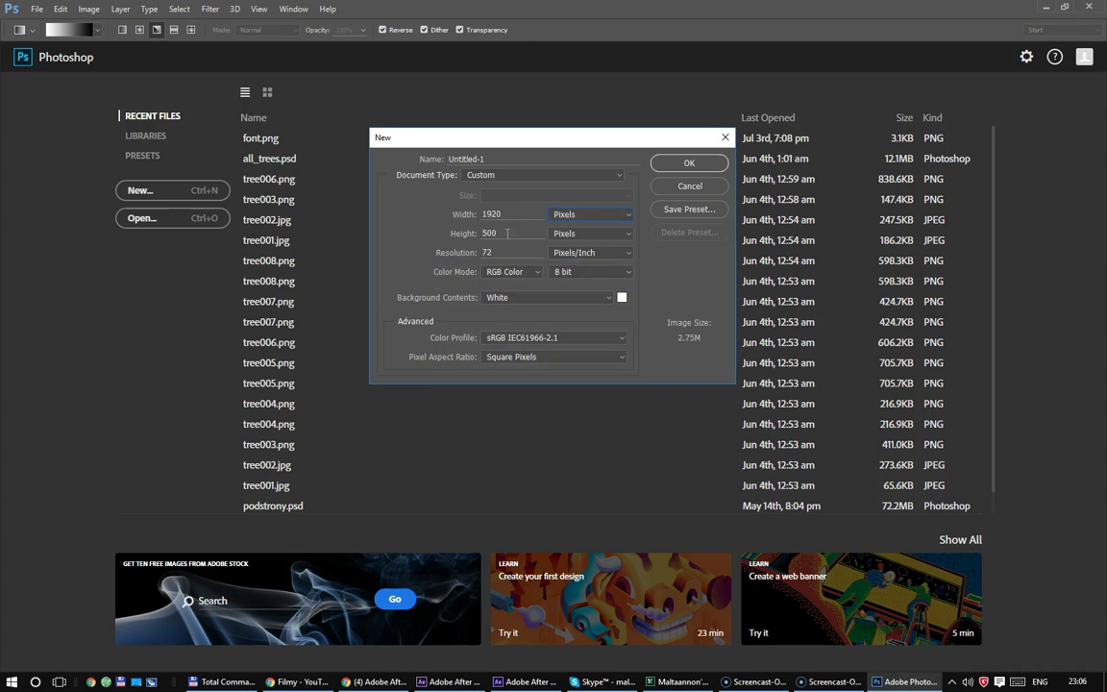
type("1080")
left_click(718, 168)
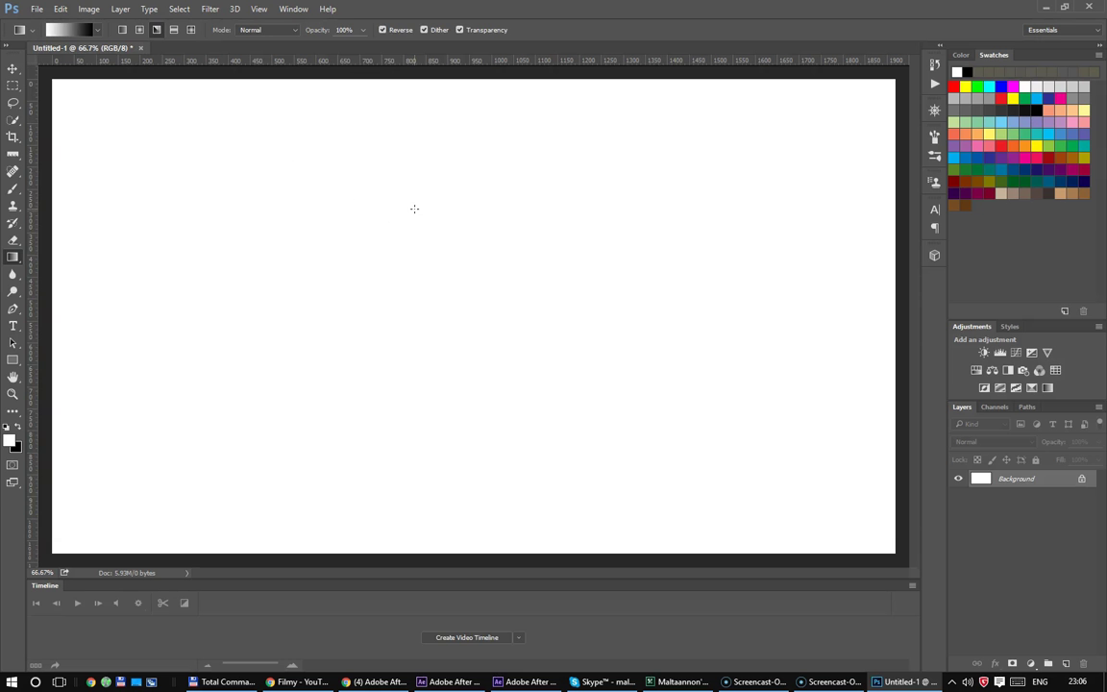
key("ctrl+BackSpace")
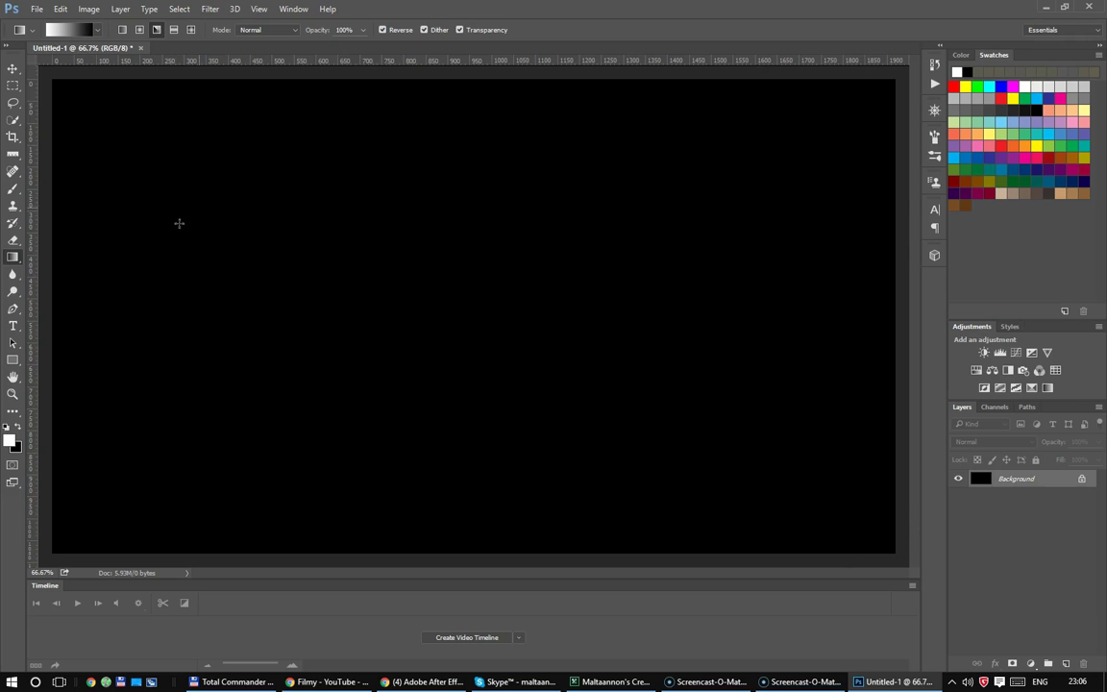
left_click(14, 189)
Step: In full-screen view, brush a row of six white boxes across the canvas
mouse_move(227, 260)
left_mouse_down()
mouse_move(264, 250)
mouse_move(438, 280)
left_mouse_up()
key("ctrl+z")
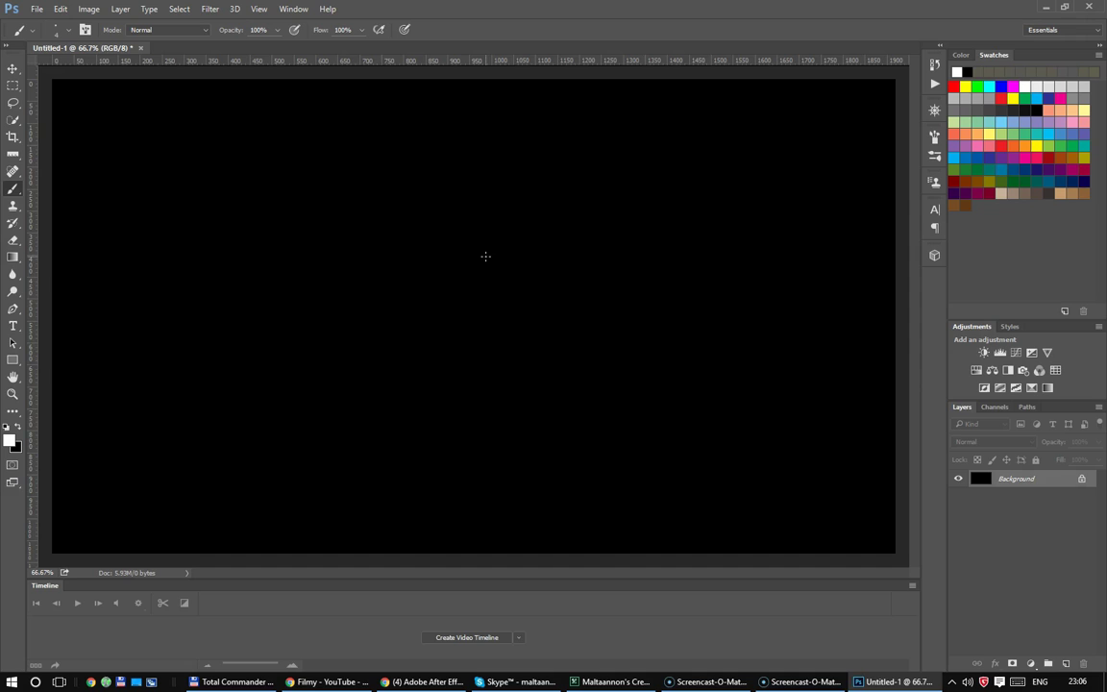
key("f")
key("f")
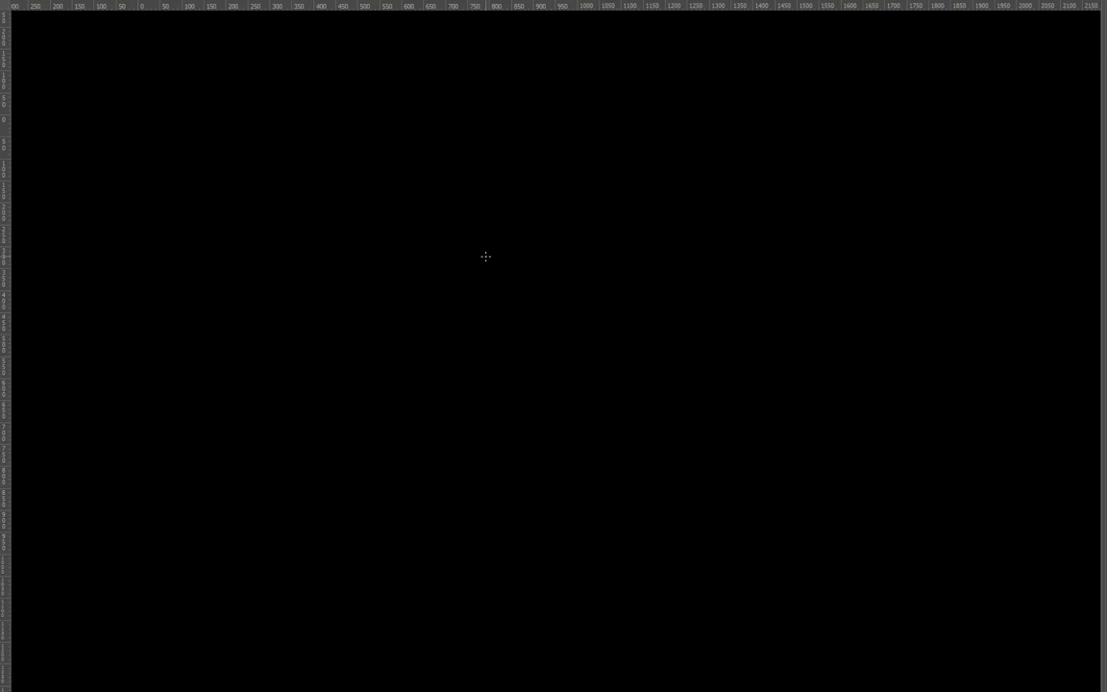
key("f")
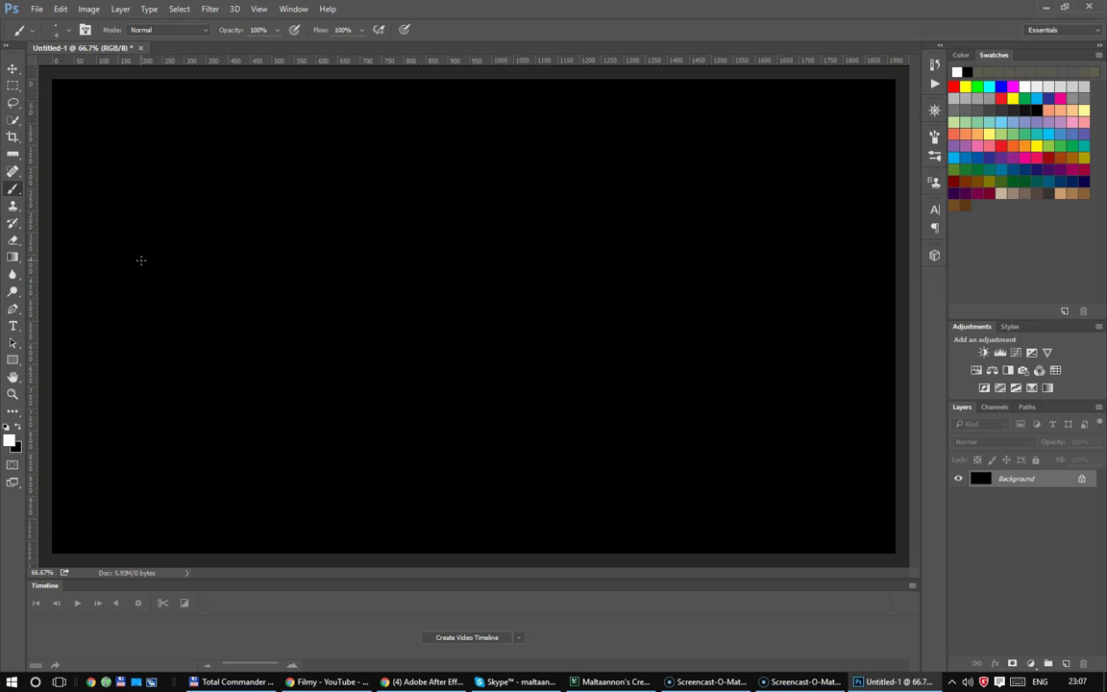
mouse_move(119, 232)
left_mouse_down()
mouse_move(154, 229)
mouse_move(120, 232)
left_mouse_up()
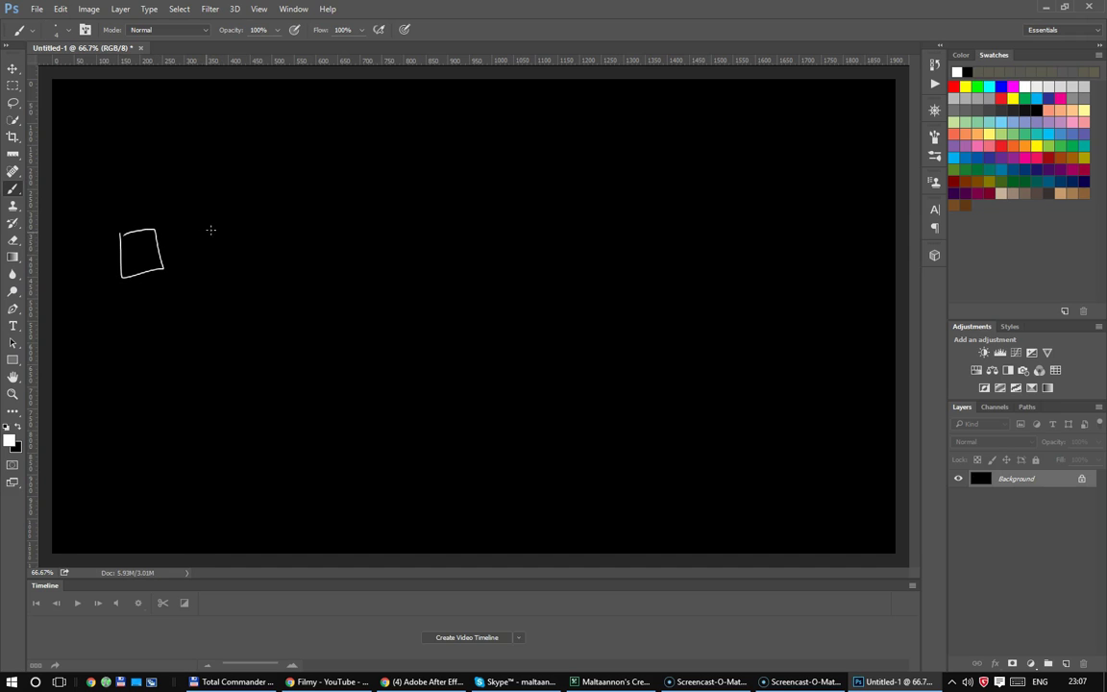
mouse_move(211, 225)
left_mouse_down()
mouse_move(256, 276)
mouse_move(213, 227)
left_mouse_up()
mouse_move(321, 222)
left_mouse_down()
mouse_move(321, 251)
mouse_move(323, 221)
left_mouse_up()
mouse_move(435, 222)
left_mouse_down()
mouse_move(485, 262)
mouse_move(435, 221)
left_mouse_up()
mouse_move(545, 220)
left_mouse_down()
mouse_move(545, 255)
mouse_move(551, 222)
left_mouse_up()
mouse_move(665, 217)
left_mouse_down()
mouse_move(725, 252)
mouse_move(673, 213)
left_mouse_up()
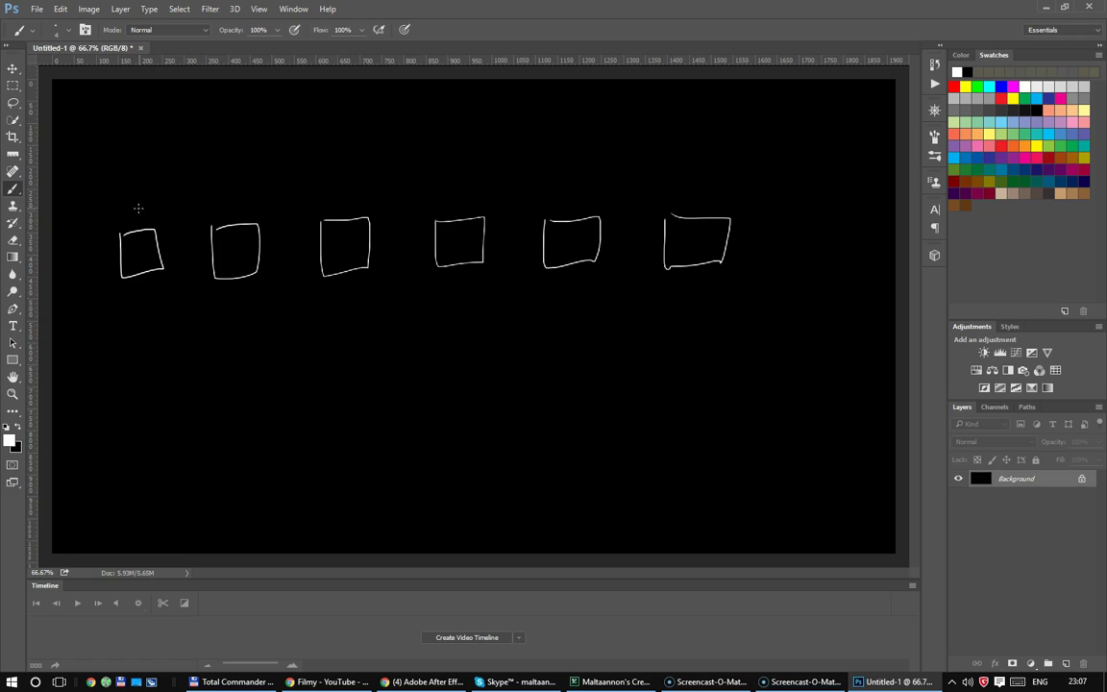
Step: Mark box size a, bracket and label the gap b, and arrow down at the fifth box
mouse_move(133, 212)
left_mouse_down()
mouse_move(146, 217)
mouse_move(115, 257)
left_mouse_up()
key("ctrl+z")
key("ctrl+z")
left_click_drag(167, 280, 202, 277)
left_click_drag(186, 307, 189, 327)
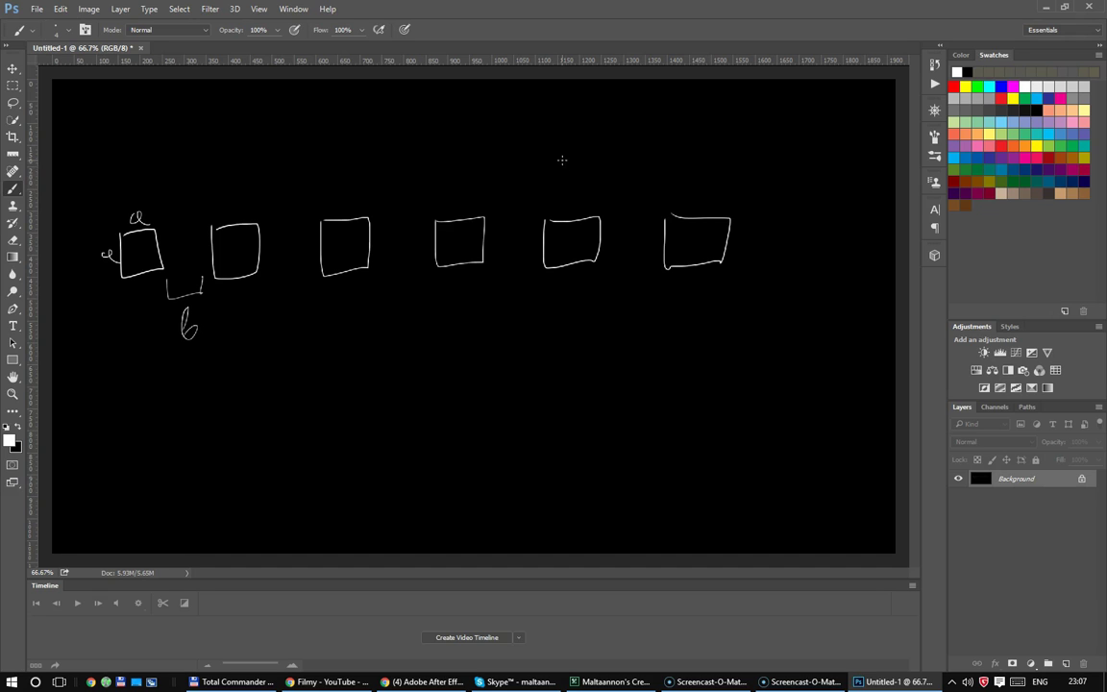
mouse_move(562, 163)
left_mouse_down()
mouse_move(567, 206)
mouse_move(583, 185)
left_mouse_up()
Step: Handwrite 5a + 4b above the arrow over the fifth box
left_click_drag(585, 112, 579, 149)
mouse_move(587, 112)
left_mouse_down()
mouse_move(631, 98)
mouse_move(642, 151)
mouse_move(676, 147)
left_mouse_up()
mouse_move(667, 138)
left_mouse_down()
mouse_move(738, 140)
mouse_move(734, 153)
left_mouse_up()
left_click_drag(758, 103, 745, 137)
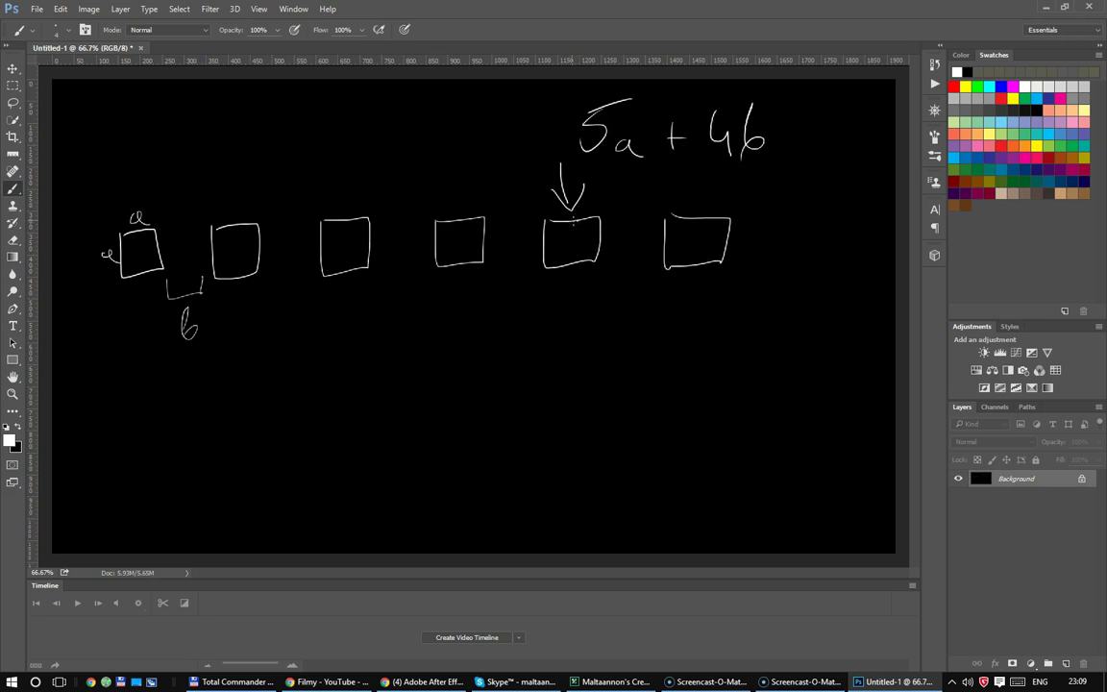
Step: Circle the fifth box, underline 5a + 4b, and draw an arrow at the sixth box
mouse_move(576, 208)
left_mouse_down()
mouse_move(602, 223)
mouse_move(592, 236)
left_mouse_up()
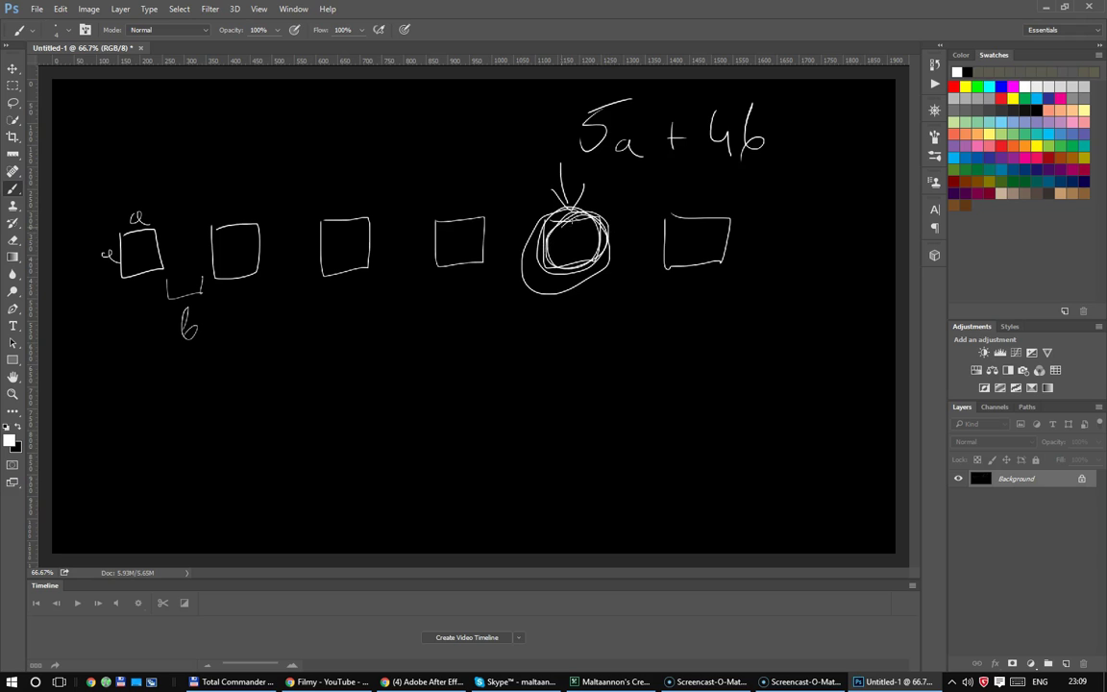
left_click_drag(576, 171, 807, 144)
left_click_drag(792, 101, 789, 171)
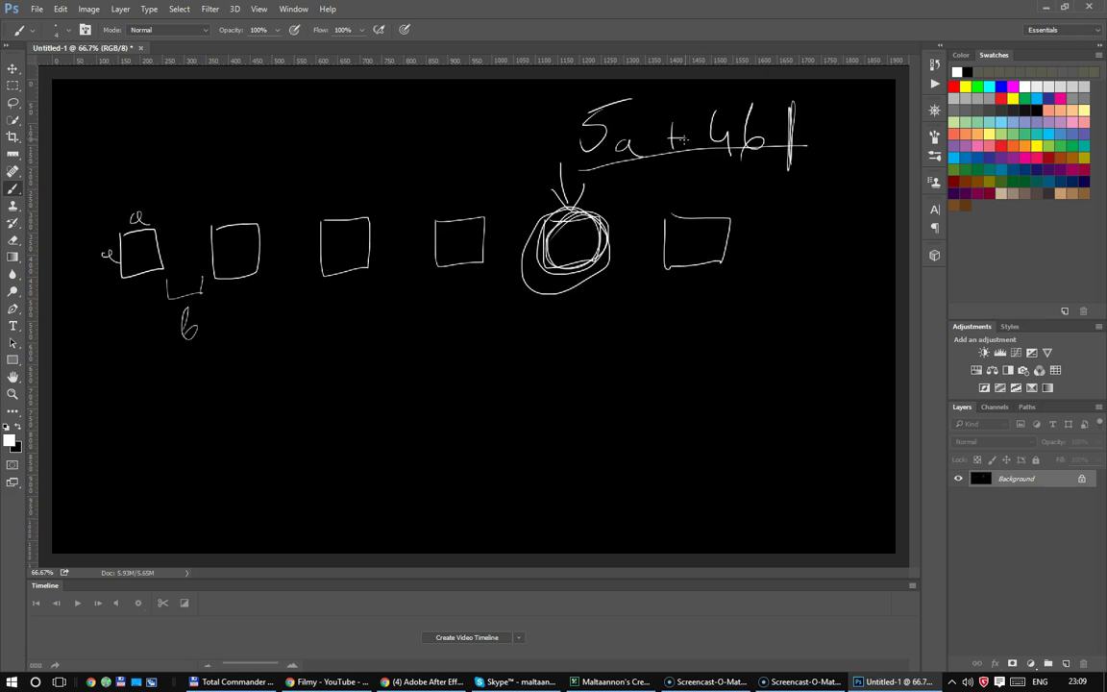
mouse_move(719, 285)
left_mouse_down()
mouse_move(751, 334)
mouse_move(763, 287)
left_mouse_up()
Step: Number the six boxes 1 through 6
left_click_drag(136, 248, 145, 267)
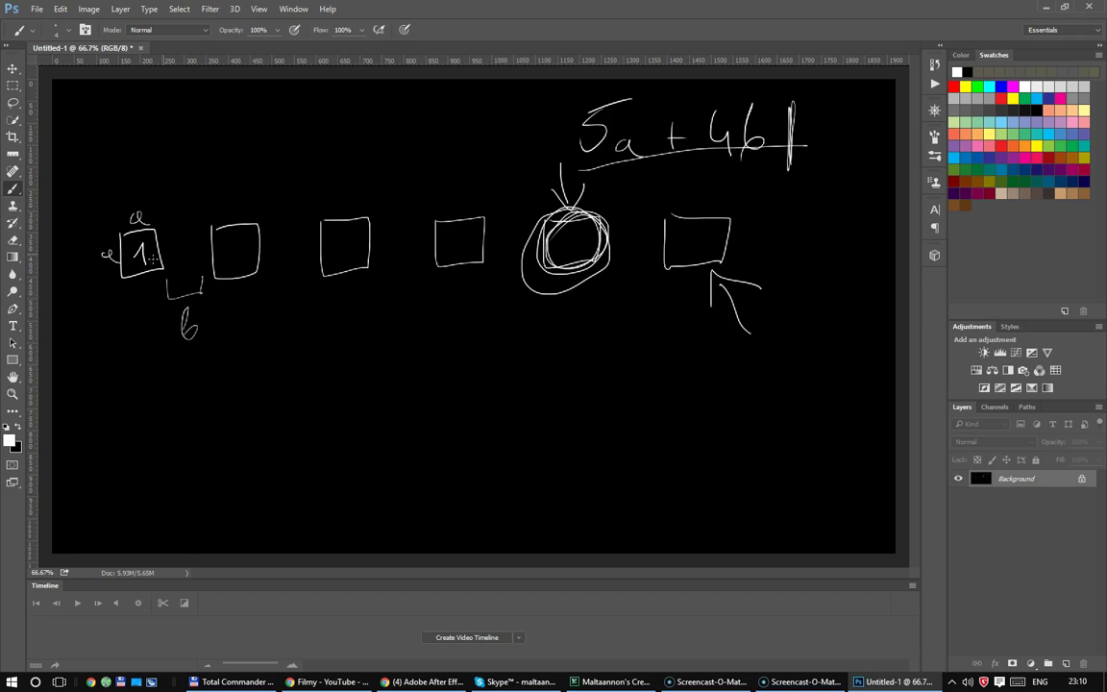
left_click_drag(231, 235, 257, 268)
mouse_move(338, 235)
left_mouse_down()
mouse_move(355, 248)
mouse_move(342, 266)
left_mouse_up()
left_click_drag(458, 233, 473, 246)
left_click_drag(469, 230, 468, 259)
mouse_move(573, 236)
left_mouse_down()
mouse_move(569, 256)
mouse_move(588, 234)
left_mouse_up()
left_click_drag(704, 239, 690, 253)
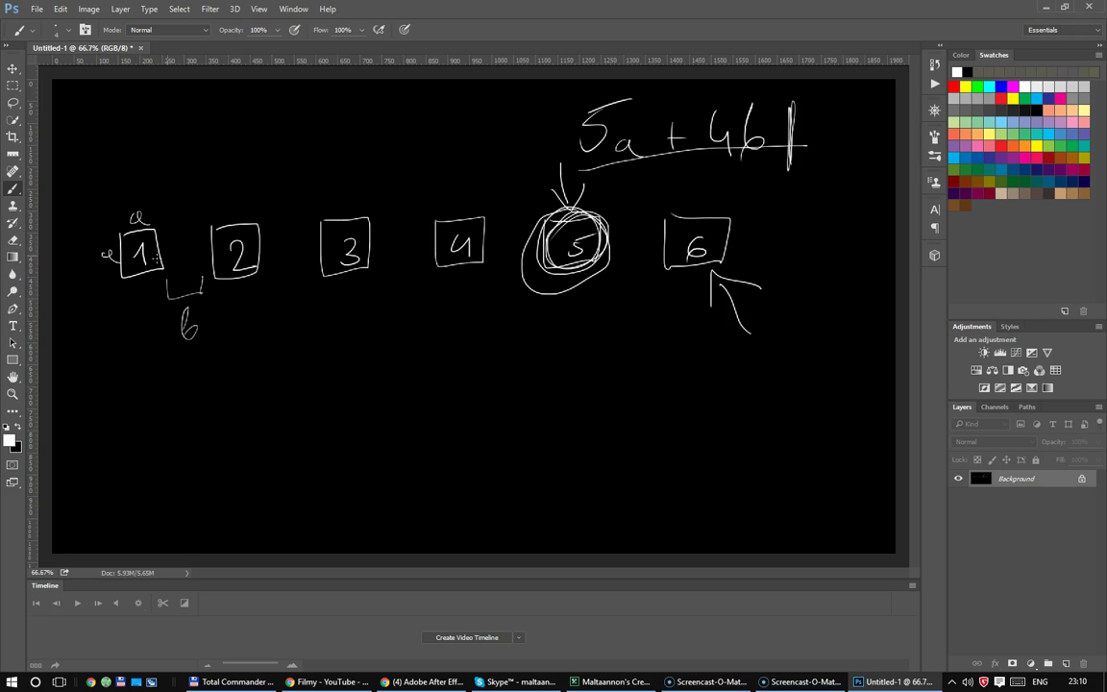
Step: Write a note below the boxes defining i as the box number
left_click_drag(128, 380, 191, 382)
left_click(129, 358)
mouse_move(171, 392)
left_mouse_down()
mouse_move(320, 400)
mouse_move(367, 382)
mouse_move(408, 413)
mouse_move(414, 389)
left_mouse_up()
left_click_drag(440, 373, 480, 386)
mouse_move(502, 375)
left_mouse_down()
mouse_move(537, 337)
mouse_move(520, 389)
mouse_move(540, 390)
left_mouse_up()
left_click_drag(544, 380, 619, 394)
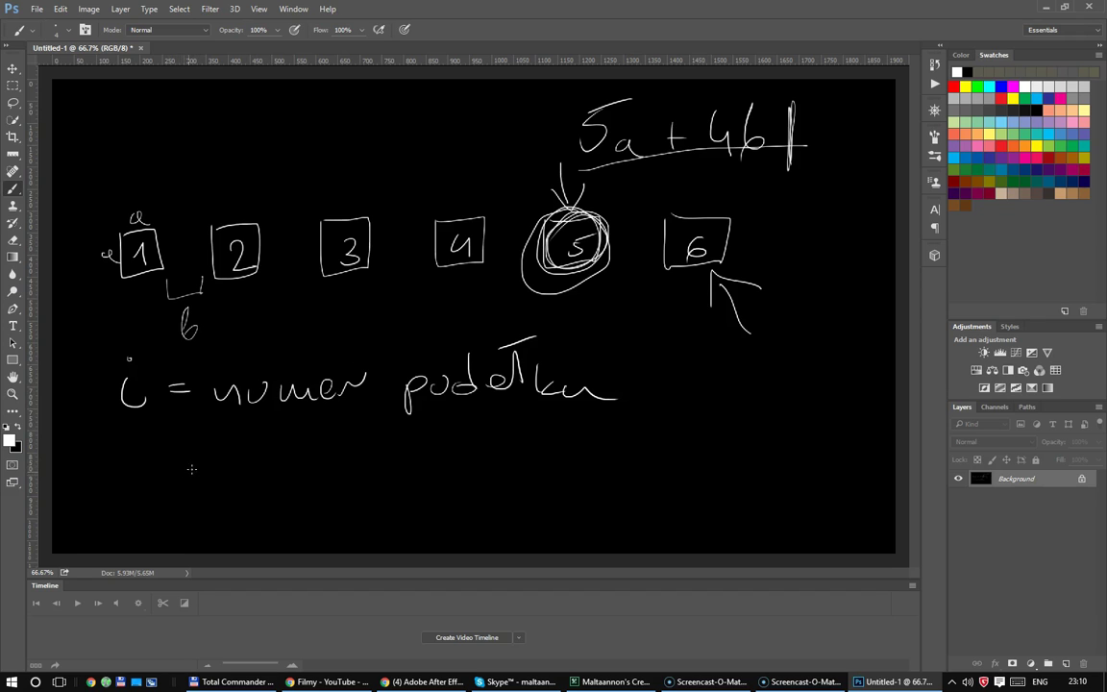
Step: Handwrite the formula i*a + (i-1)*b beneath the note
left_click_drag(184, 470, 208, 477)
left_click(191, 456)
left_click_drag(231, 461, 233, 485)
left_click_drag(223, 473, 352, 480)
left_click_drag(341, 471, 405, 486)
left_click(394, 444)
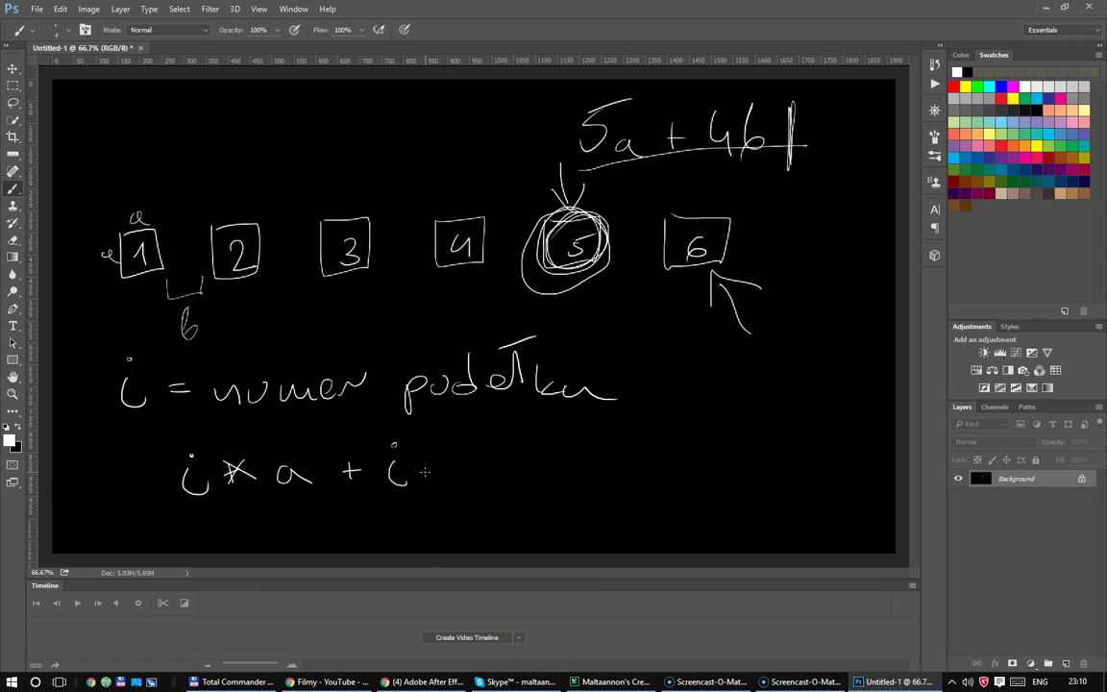
left_click_drag(420, 472, 462, 486)
left_click_drag(387, 436, 387, 495)
left_click_drag(468, 435, 472, 497)
left_click_drag(500, 447, 500, 484)
mouse_move(488, 466)
left_mouse_down()
mouse_move(515, 466)
mouse_move(513, 478)
left_mouse_up()
left_click_drag(513, 452, 490, 479)
left_click_drag(529, 445, 532, 486)
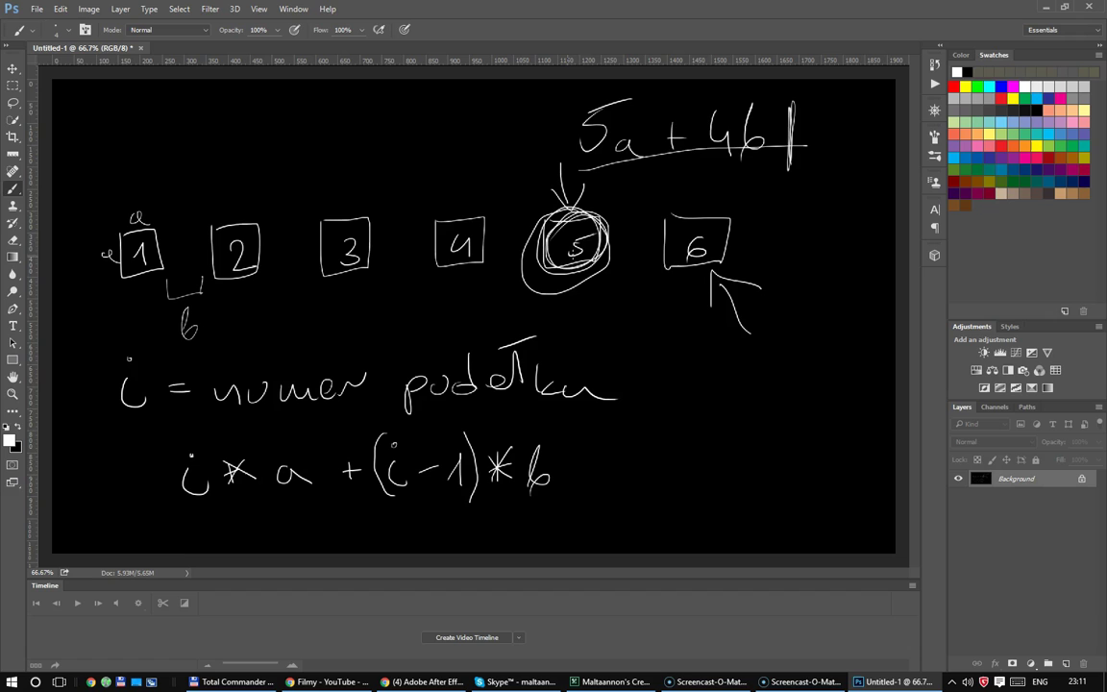
Step: Tick the gaps between the boxes
left_click_drag(505, 198, 506, 213)
left_click_drag(418, 204, 419, 226)
left_click_drag(288, 210, 288, 228)
left_click_drag(185, 202, 185, 224)
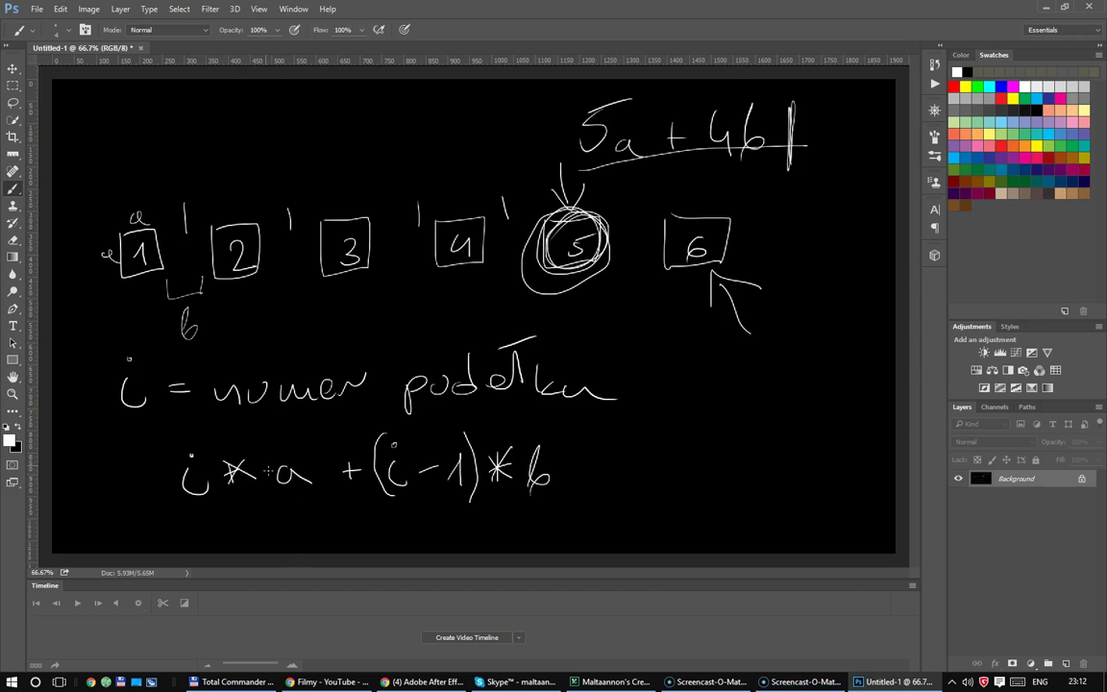
Step: Brush an arc from box 1 to box 2, then select and fill the lower formula area to erase it
mouse_move(136, 191)
left_mouse_down()
mouse_move(242, 182)
mouse_move(256, 161)
left_mouse_up()
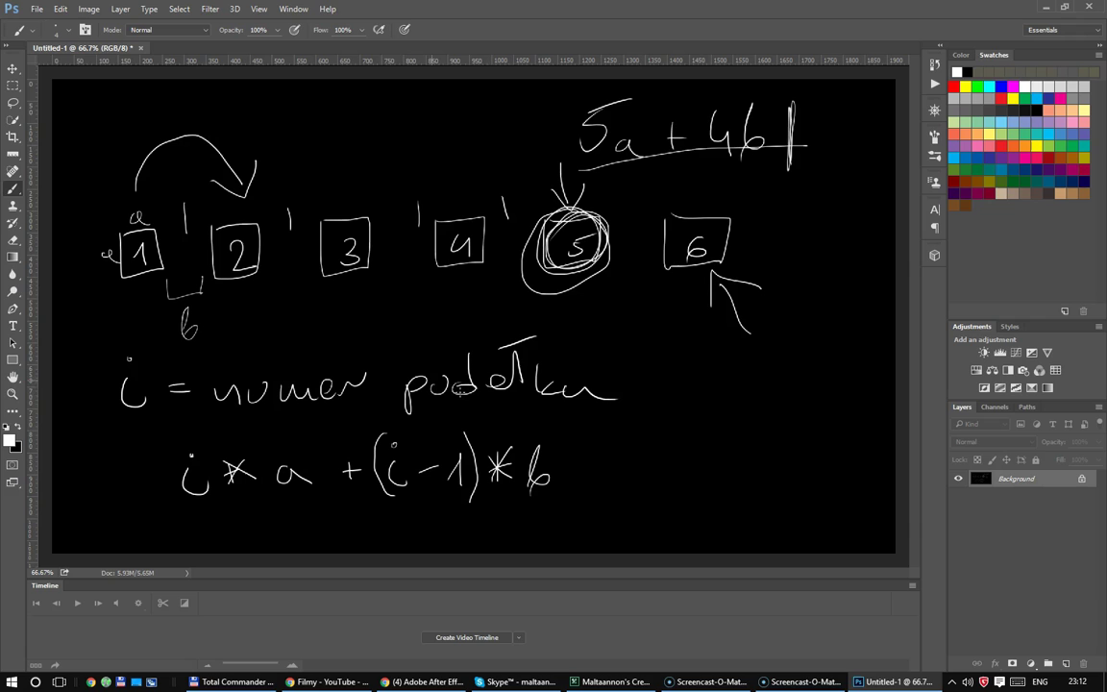
mouse_move(640, 369)
left_mouse_down()
mouse_move(663, 366)
mouse_move(699, 394)
left_mouse_up()
left_click(13, 84)
mouse_move(106, 344)
left_mouse_down()
mouse_move(524, 541)
mouse_move(798, 555)
left_mouse_up()
key("BackSpace")
key("BackSpace")
key("ctrl+d")
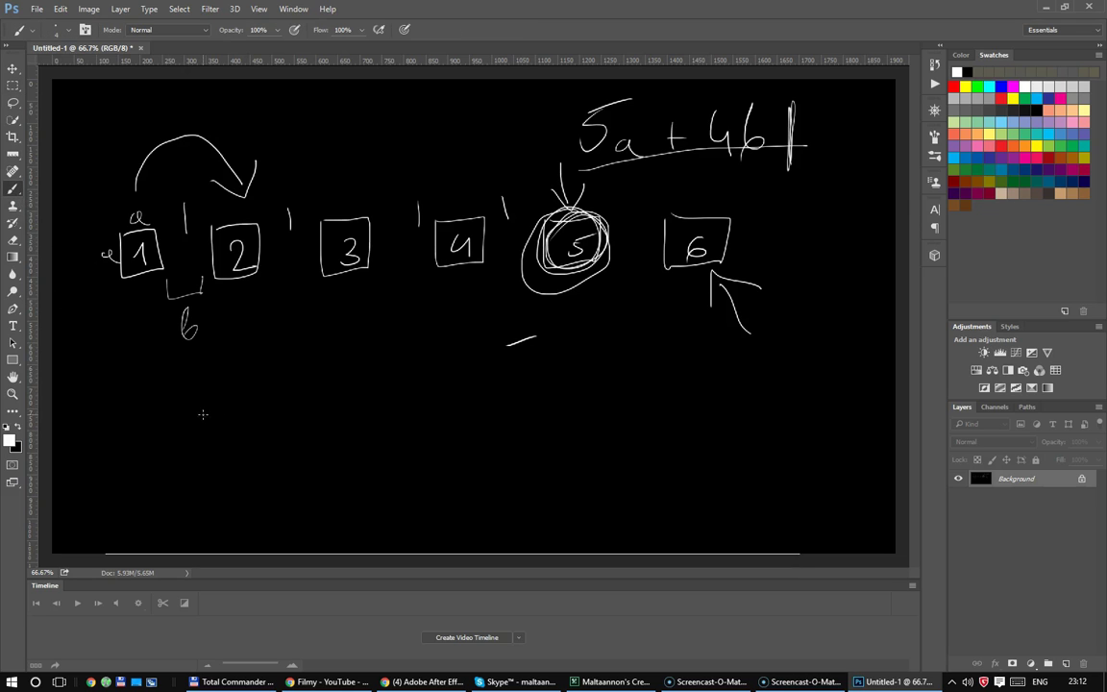
Step: Handwrite 'i = nr − 1' below the numbered boxes
mouse_move(201, 396)
left_mouse_down()
mouse_move(210, 411)
mouse_move(244, 402)
left_mouse_up()
left_click_drag(228, 408, 247, 408)
mouse_move(269, 411)
left_mouse_down()
mouse_move(367, 392)
mouse_move(392, 408)
left_mouse_up()
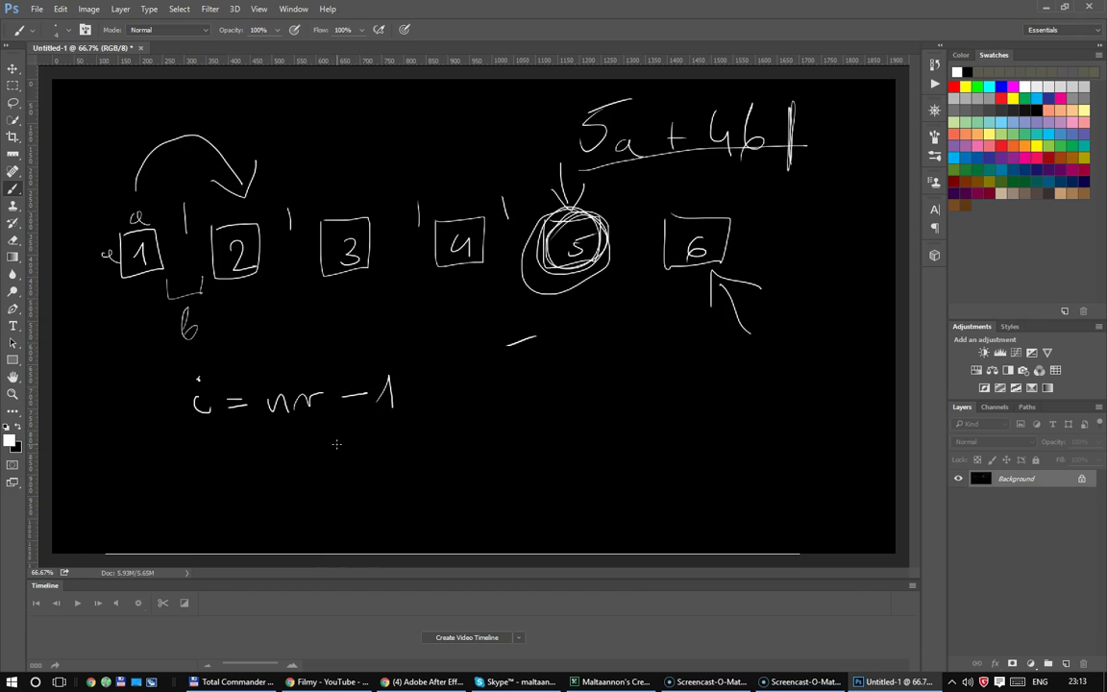
Step: Handwrite 'x = i*a + (i−1)*b' on the next line and draw a box around it
mouse_move(200, 459)
left_mouse_down()
mouse_move(224, 474)
mouse_move(199, 474)
left_mouse_up()
mouse_move(246, 459)
left_mouse_down()
mouse_move(324, 469)
mouse_move(334, 457)
mouse_move(336, 471)
mouse_move(318, 471)
left_mouse_up()
left_click(290, 441)
mouse_move(392, 451)
left_mouse_down()
mouse_move(398, 467)
mouse_move(458, 453)
left_mouse_up()
mouse_move(445, 445)
left_mouse_down()
mouse_move(444, 466)
mouse_move(515, 452)
mouse_move(563, 463)
left_mouse_up()
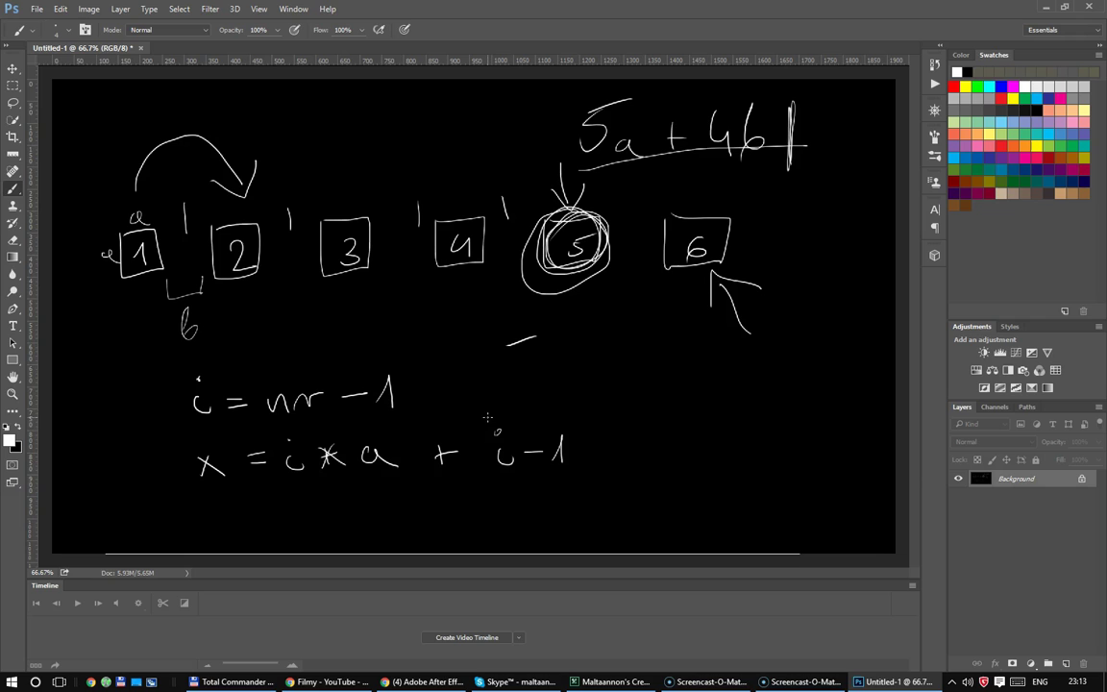
left_click_drag(488, 423, 492, 475)
left_click_drag(581, 416, 580, 488)
mouse_move(612, 437)
left_mouse_down()
mouse_move(612, 463)
mouse_move(623, 459)
left_mouse_up()
left_click_drag(623, 440, 603, 459)
left_click_drag(652, 419, 649, 464)
left_click_drag(662, 425, 657, 450)
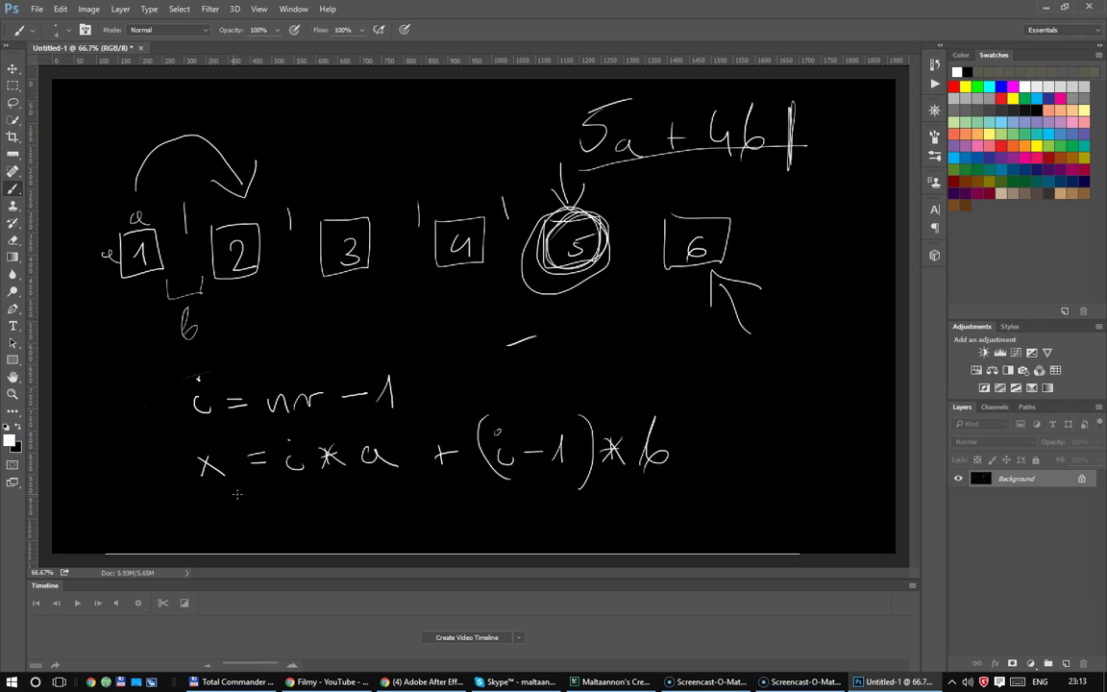
mouse_move(189, 499)
left_mouse_down()
mouse_move(716, 480)
mouse_move(188, 494)
left_mouse_up()
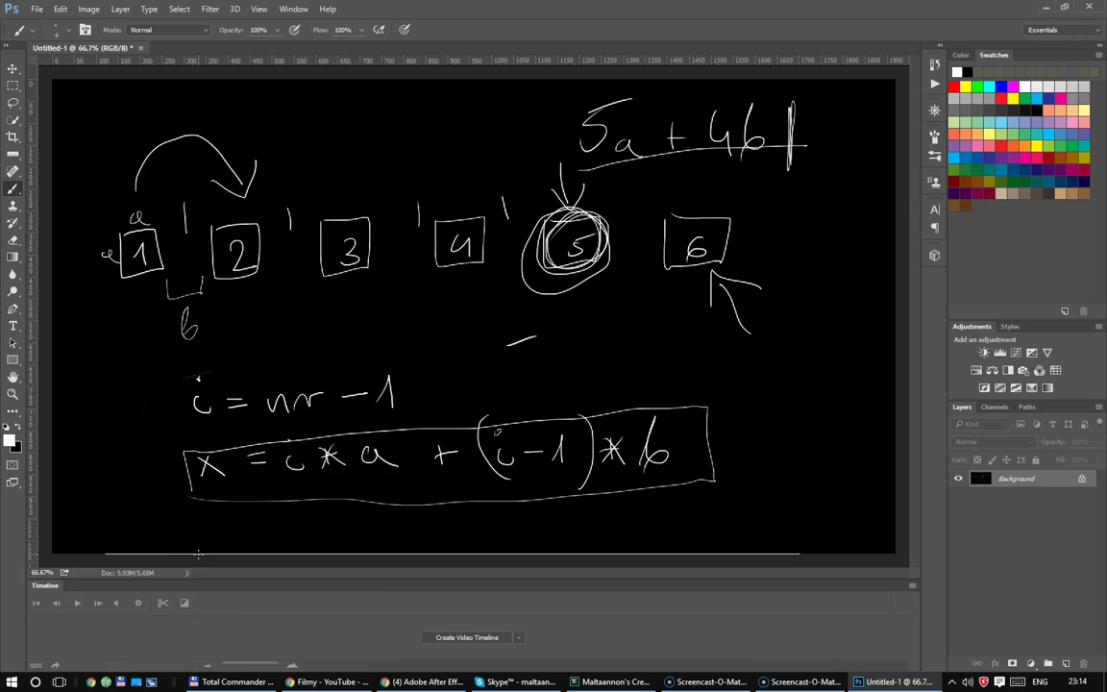
key("super")
Step: Launch After Effects CC 2014, dismiss the plug-in warning and create Comp 1 with default settings
left_click(108, 365)
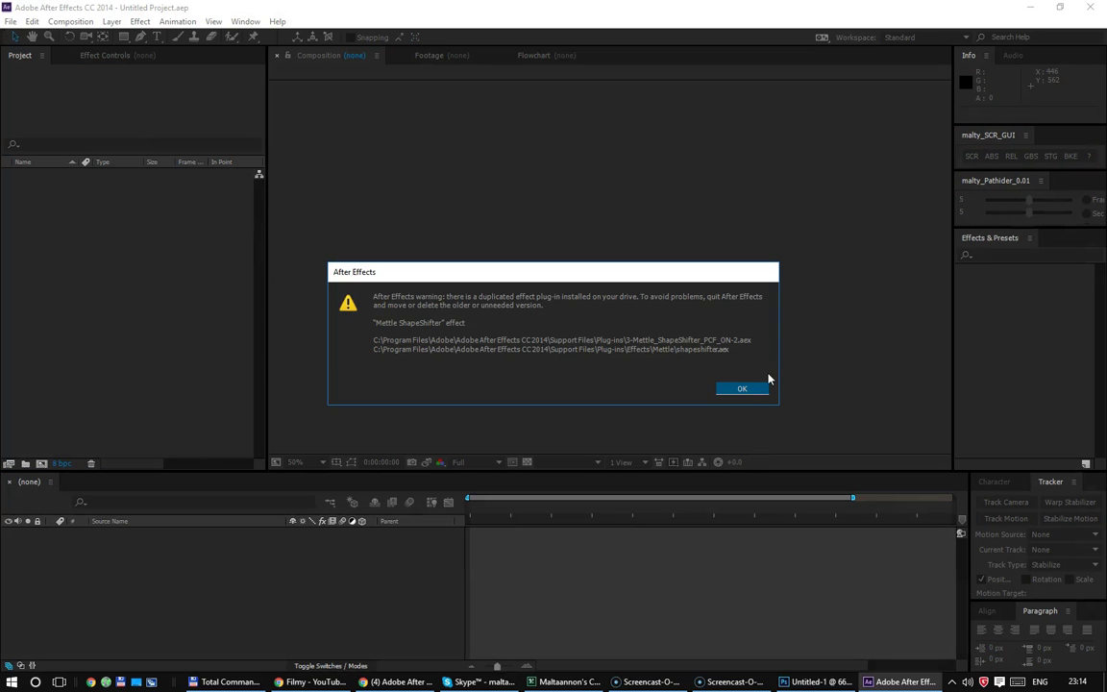
left_click(757, 389)
right_click(178, 252)
left_click(192, 259)
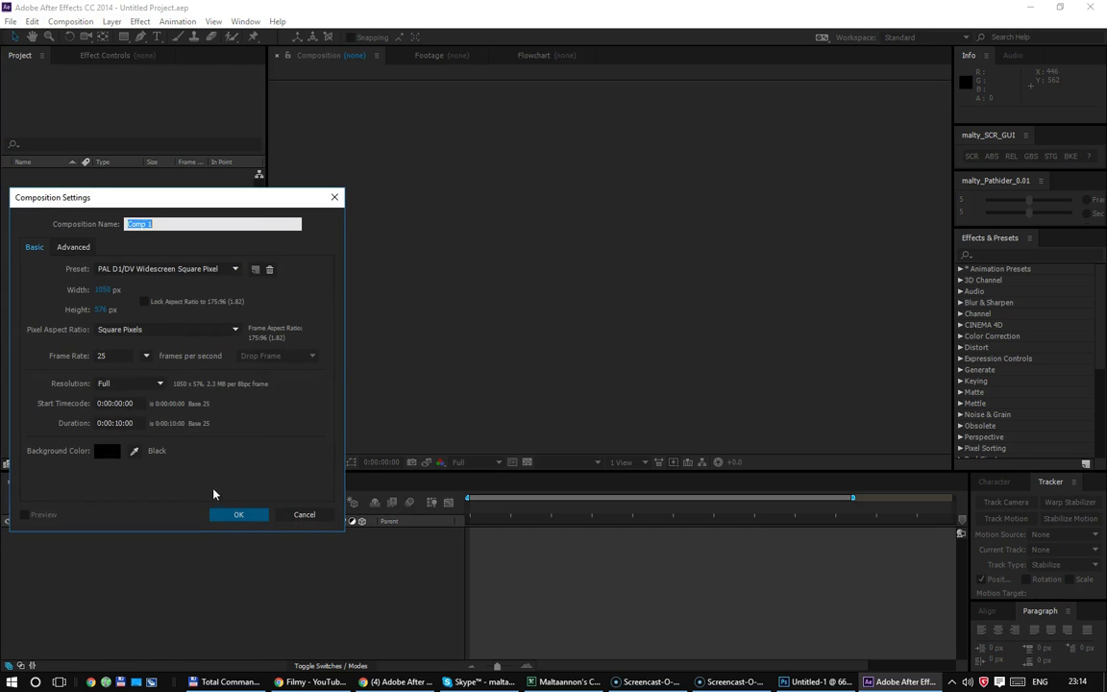
left_click(238, 516)
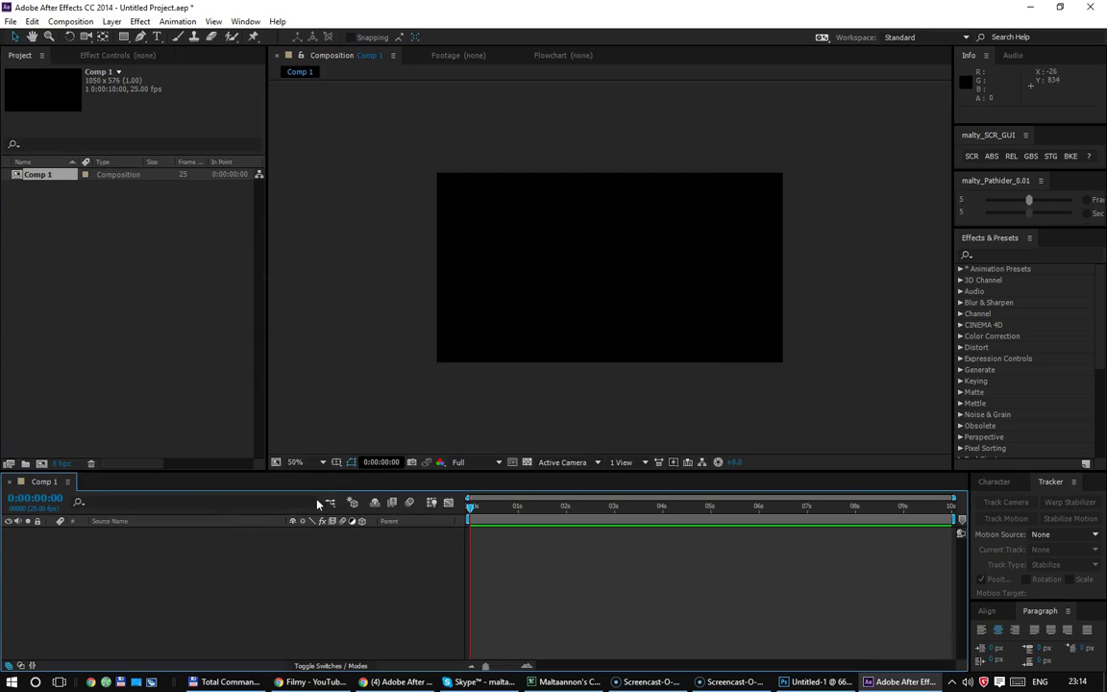
left_click(681, 473)
Step: Add a new white solid layer sized 30 × 30
right_click(556, 304)
mouse_move(625, 310)
left_click(757, 344)
key("Tab")
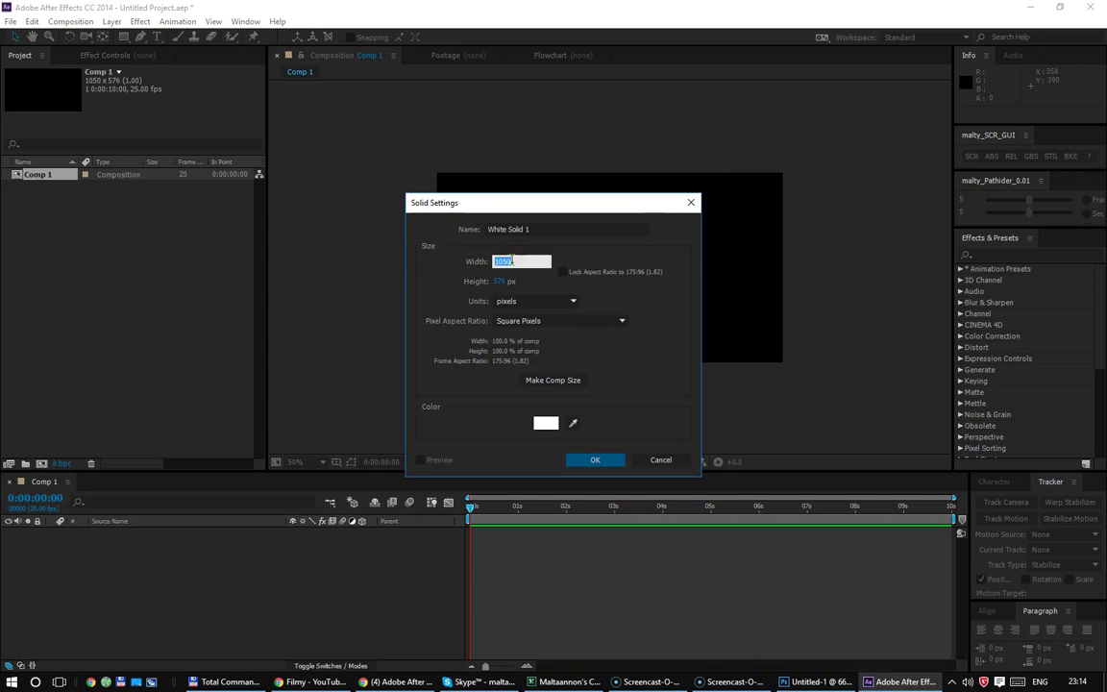
type("30")
key("Tab")
type("30")
key("Return")
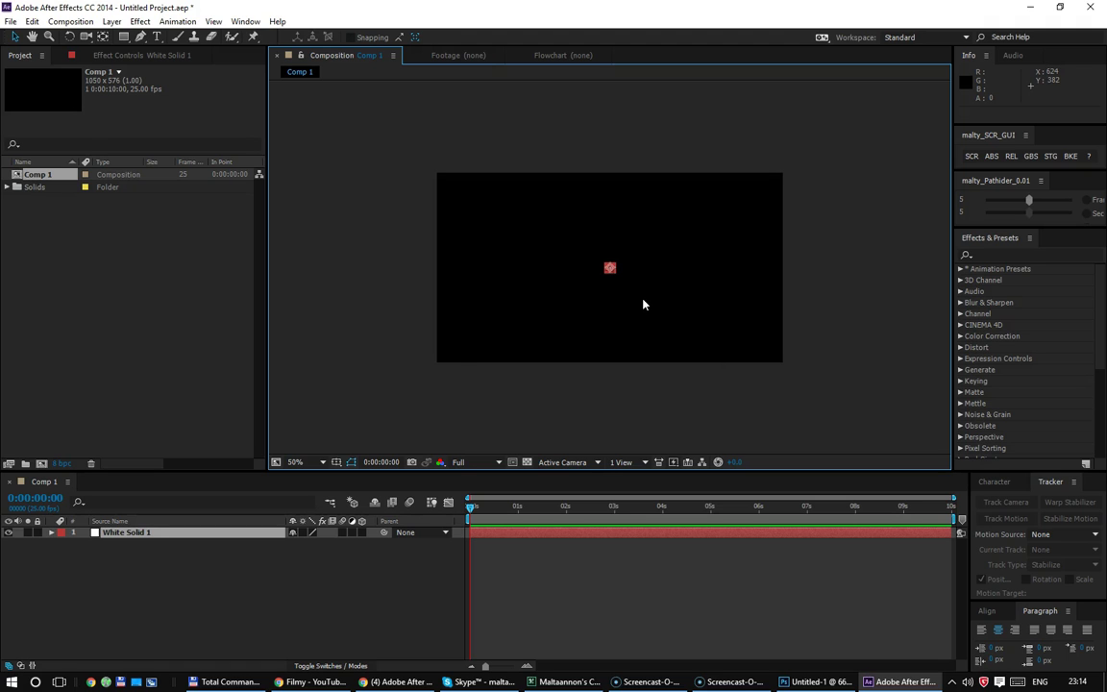
Step: Resize the solid to 40 × 40 in Solid Settings
key("ctrl+shift+y")
key("Tab")
type("40")
key("Tab")
type("40")
key("Return")
Step: Move the solid left of centre to 87.0, 288.0 and show its Position property
left_click_drag(609, 269, 465, 269)
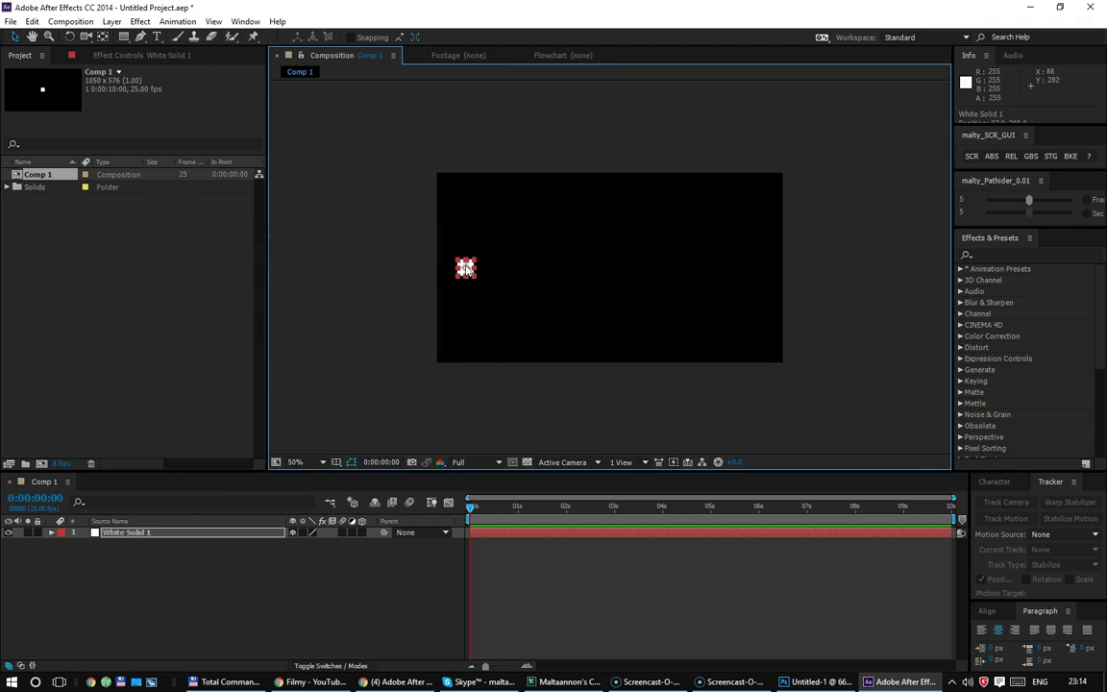
left_click(178, 534)
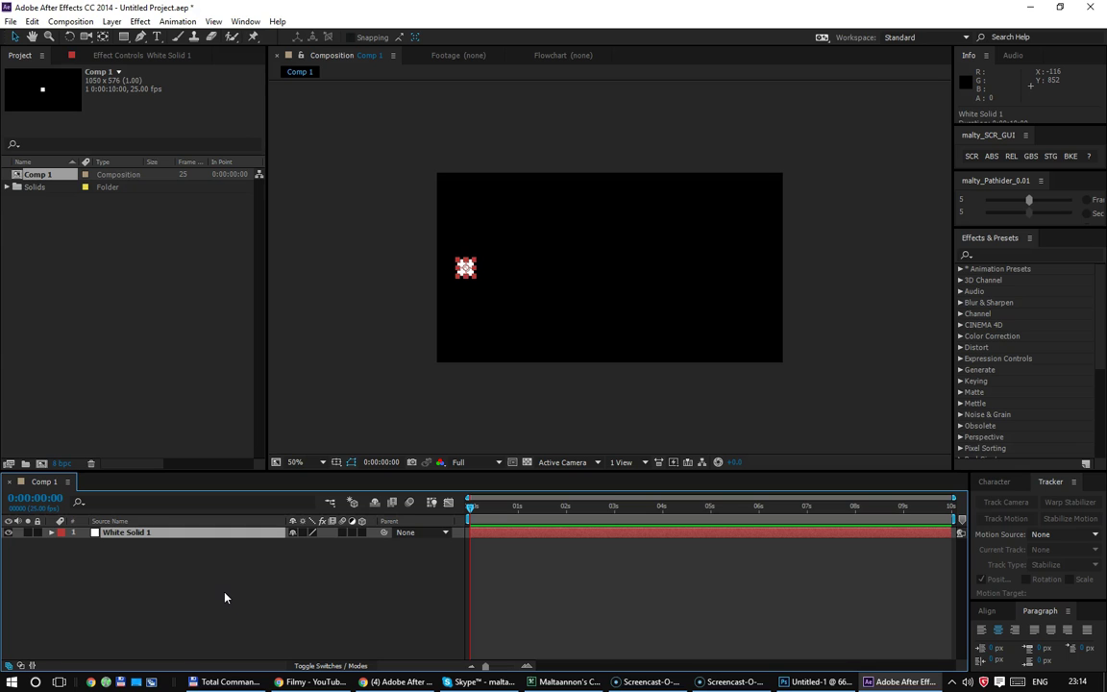
key("p")
left_click_drag(553, 473, 553, 381)
Step: Separate White Solid 1's Position into X Position and Y Position
left_click(161, 462)
left_click(145, 452)
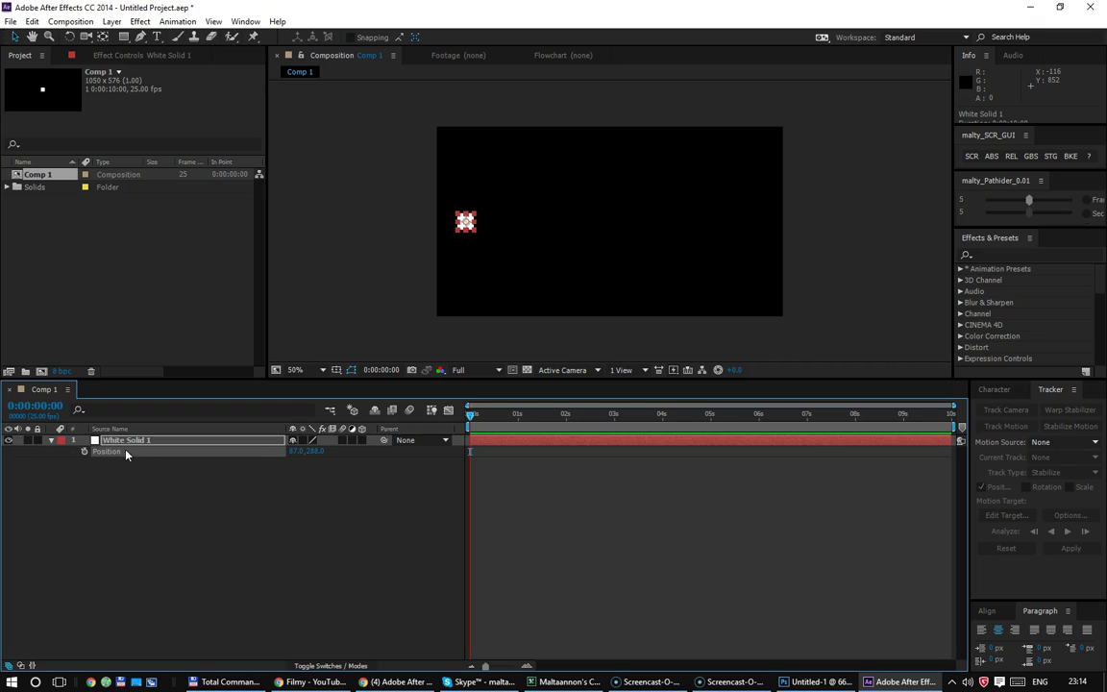
right_click(126, 455)
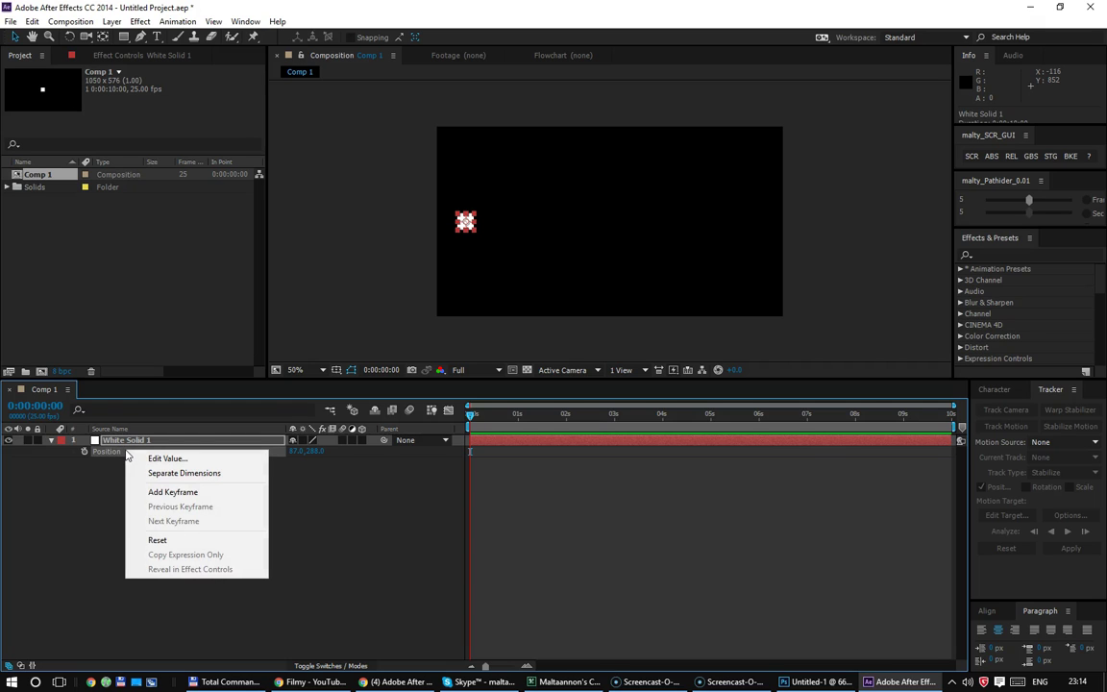
left_click(192, 473)
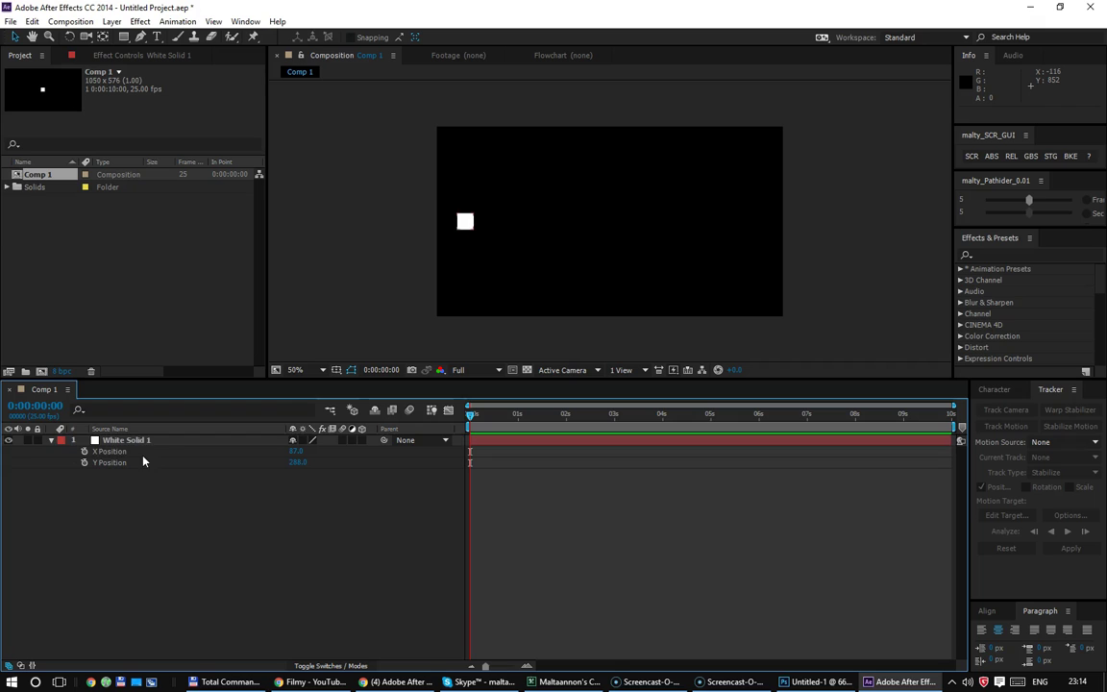
left_click(135, 527)
Step: Add an expression to X Position, enlarge its field and delete the default expression text
left_click(83, 451, "alt")
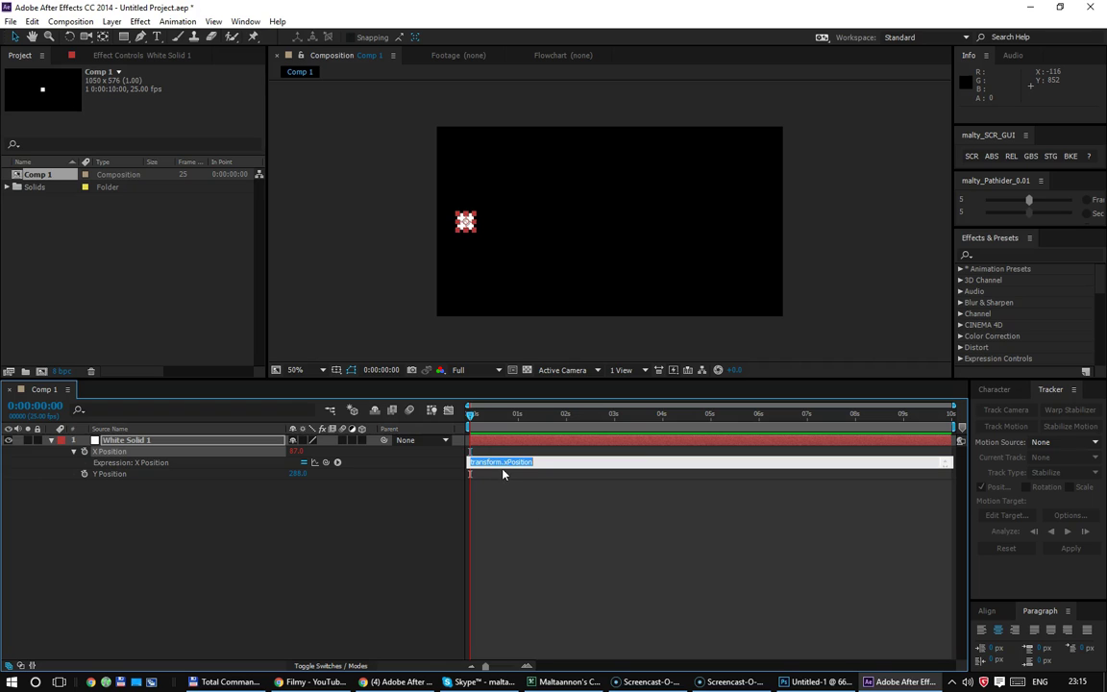
left_click_drag(504, 466, 502, 624)
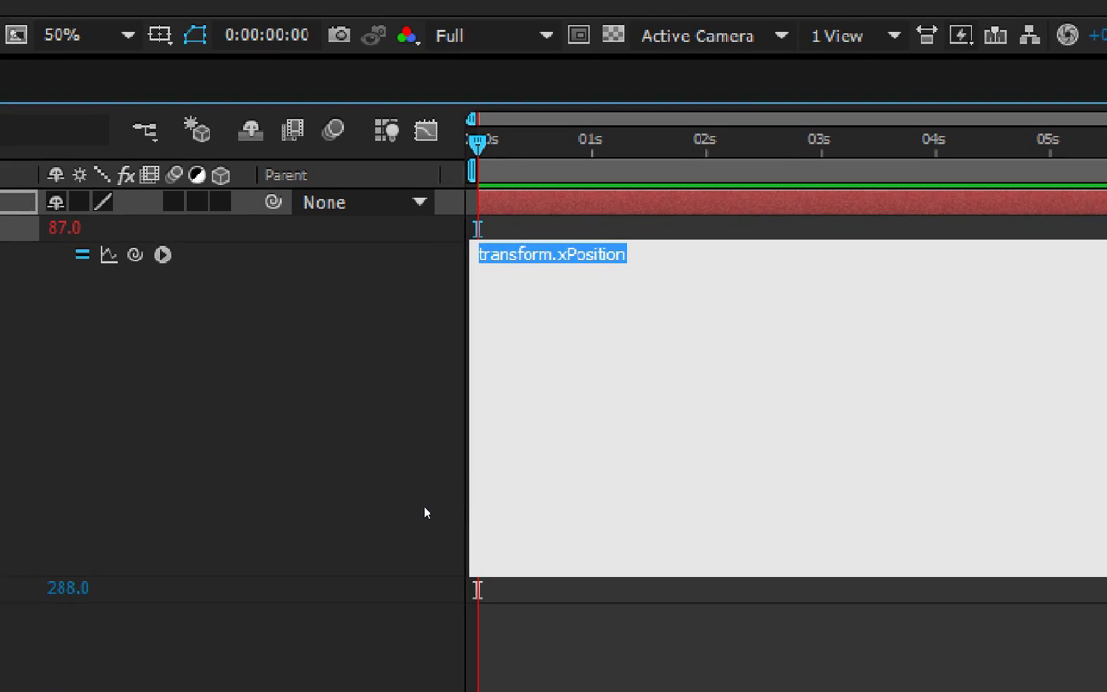
key("Left")
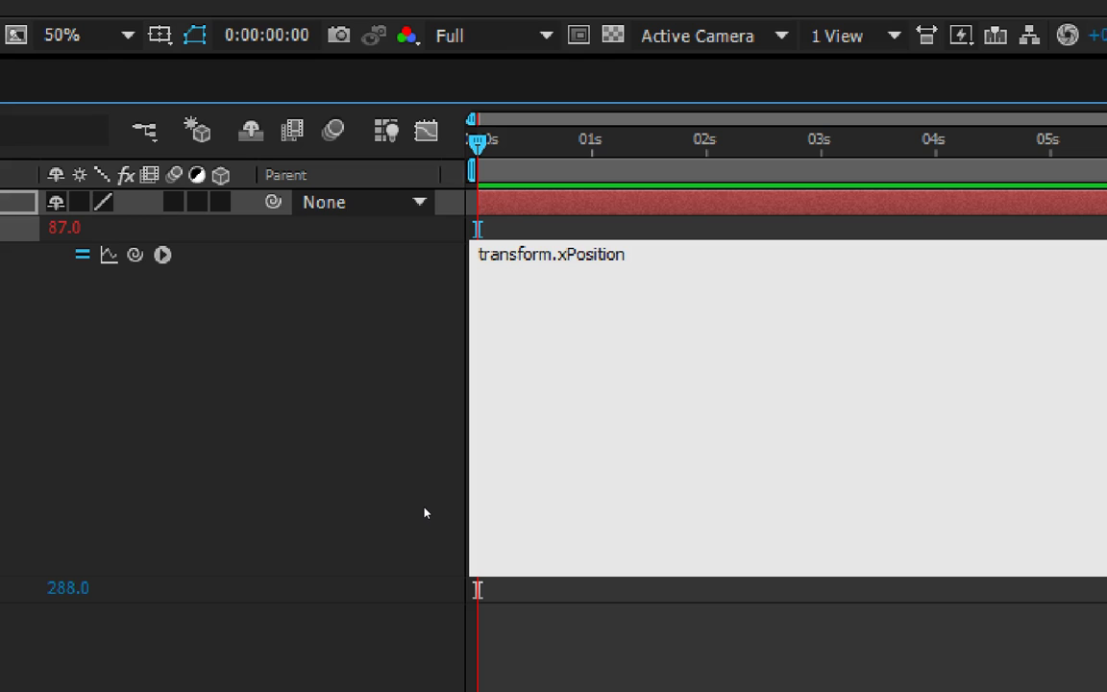
left_click(587, 481)
left_click_drag(587, 480, 367, 444)
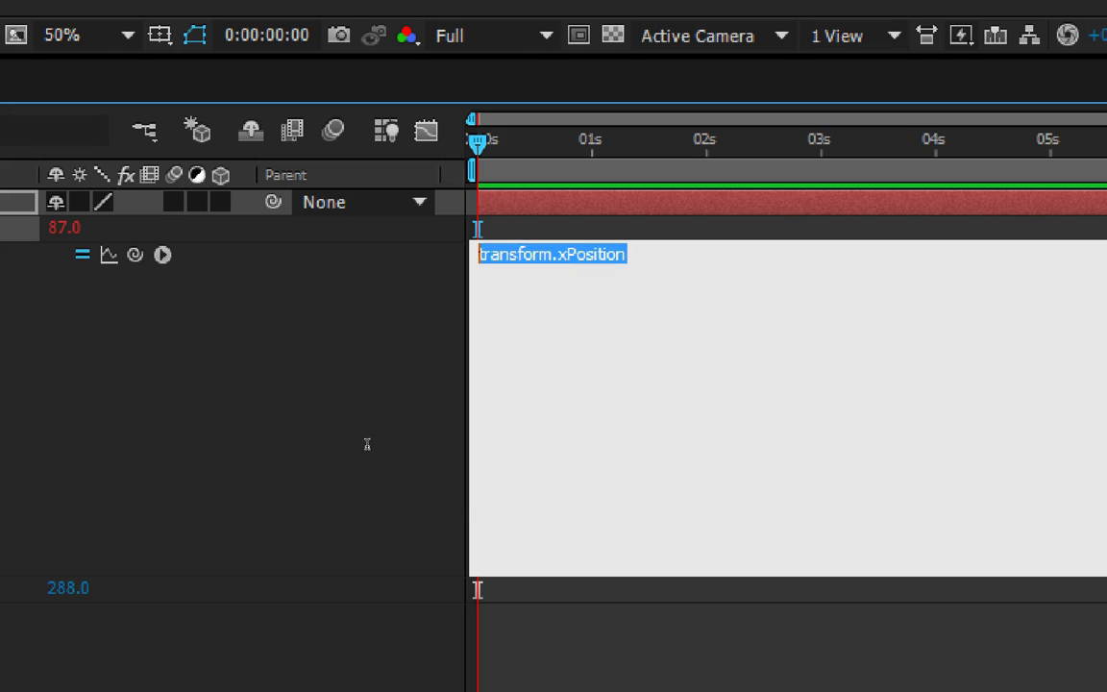
key("BackSpace")
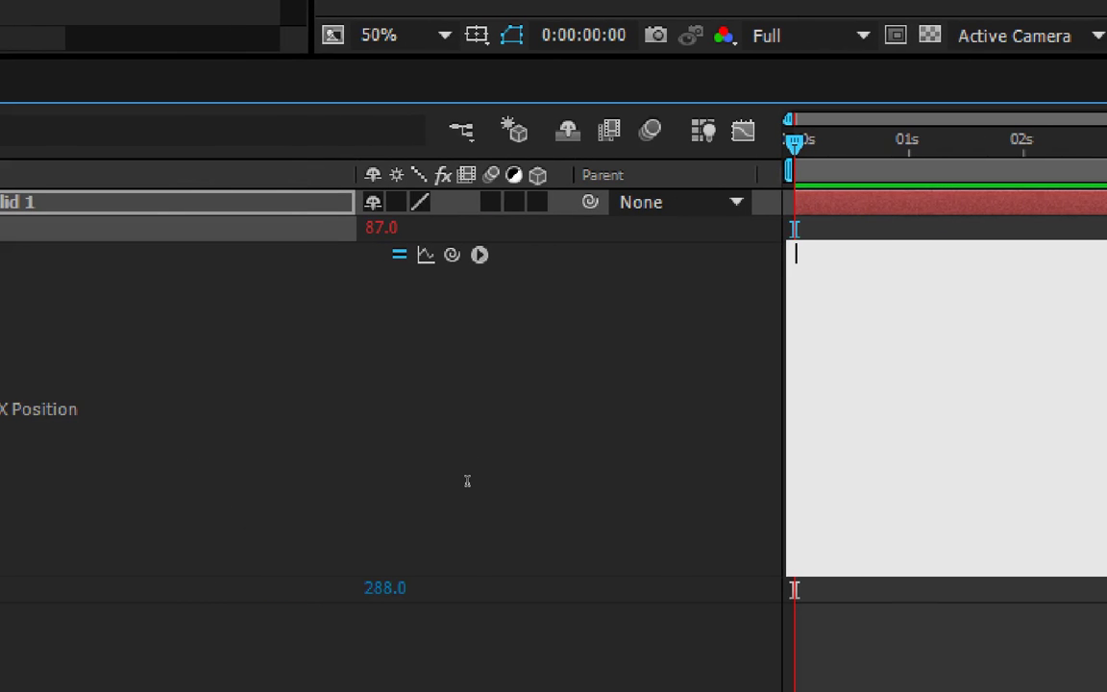
Step: Browse the Expression Language menu into the Layer category's entries
left_click(479, 254)
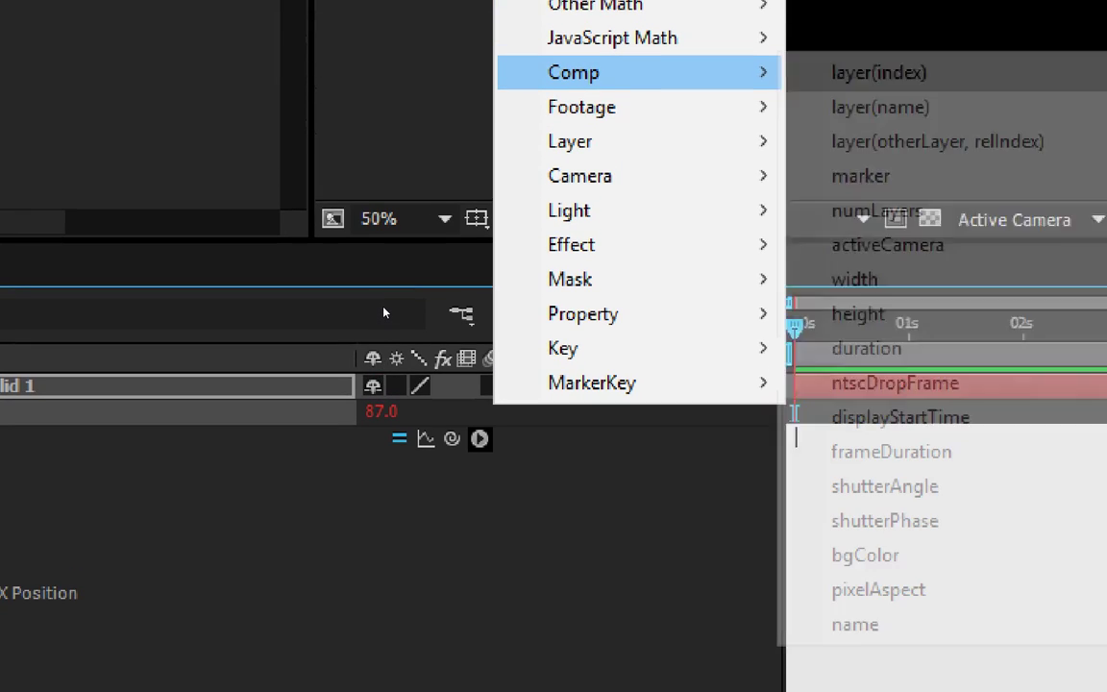
mouse_move(574, 75)
key("Down")
key("Down")
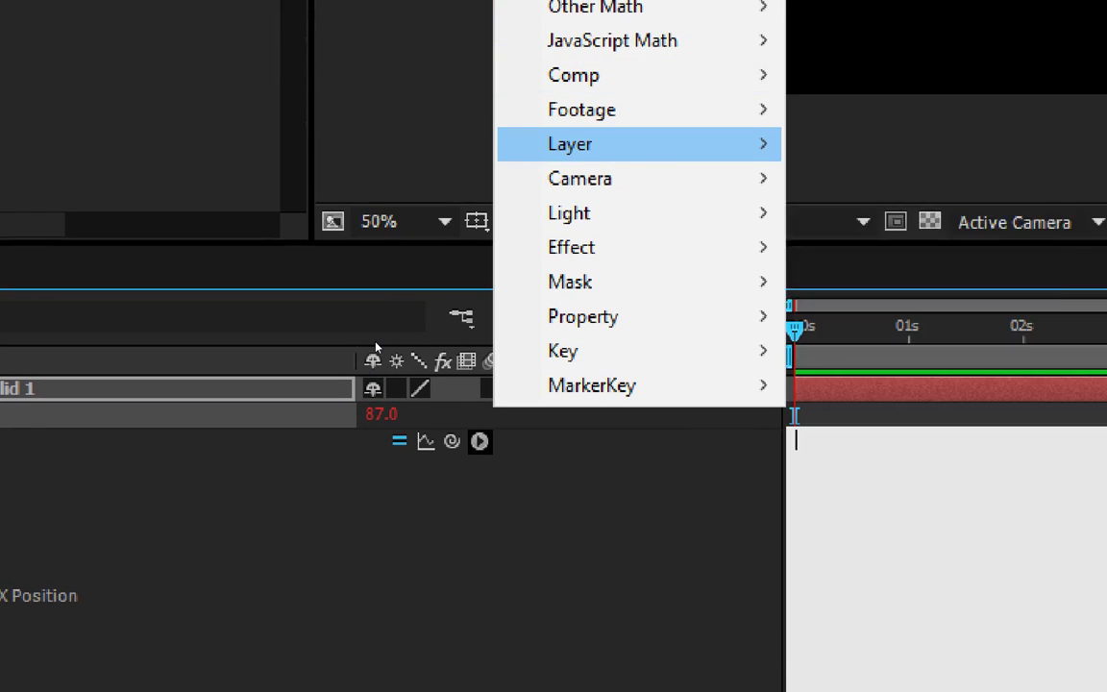
key("Down")
key("Up")
key("Right")
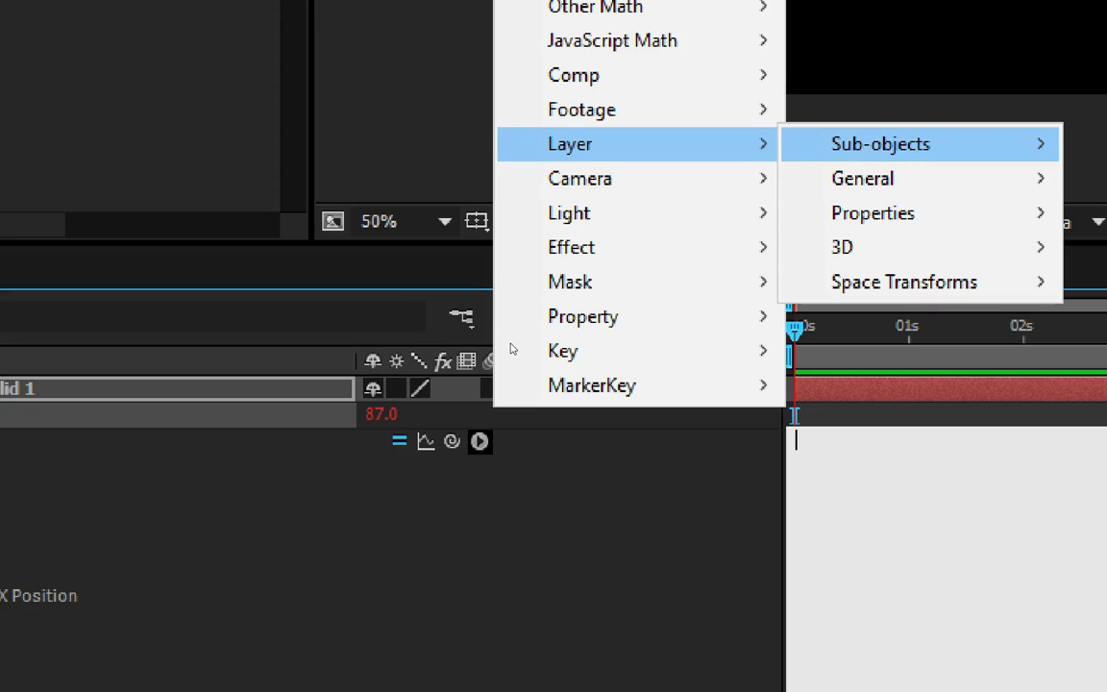
key("Right")
key("Down")
key("Down")
key("Up")
key("Up")
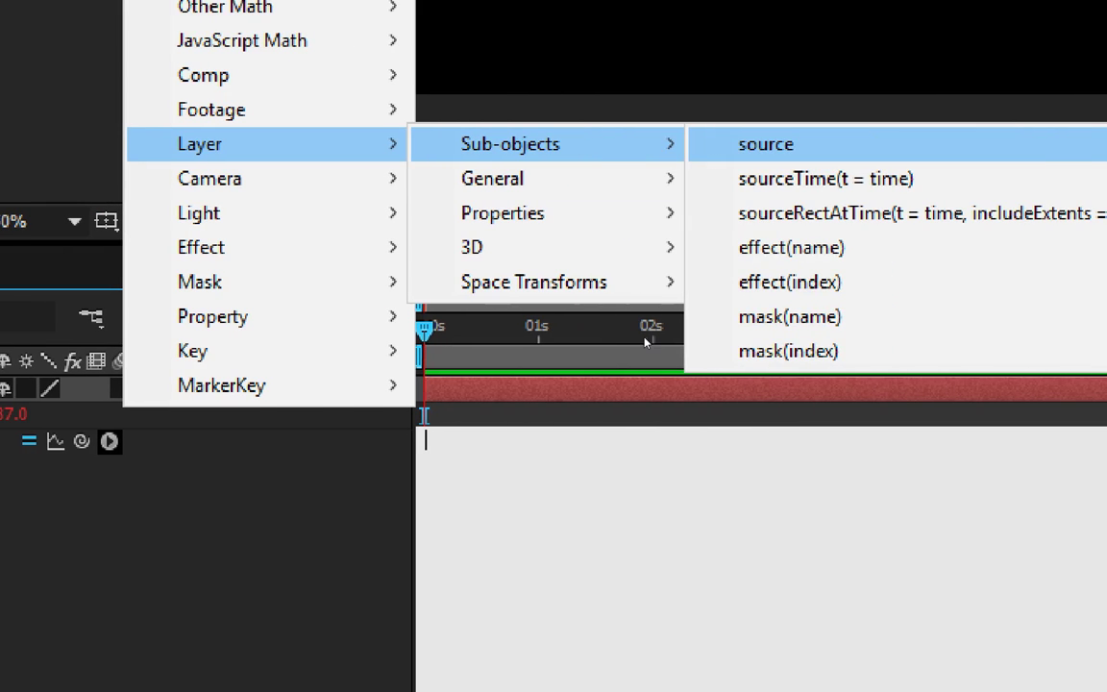
key("Down")
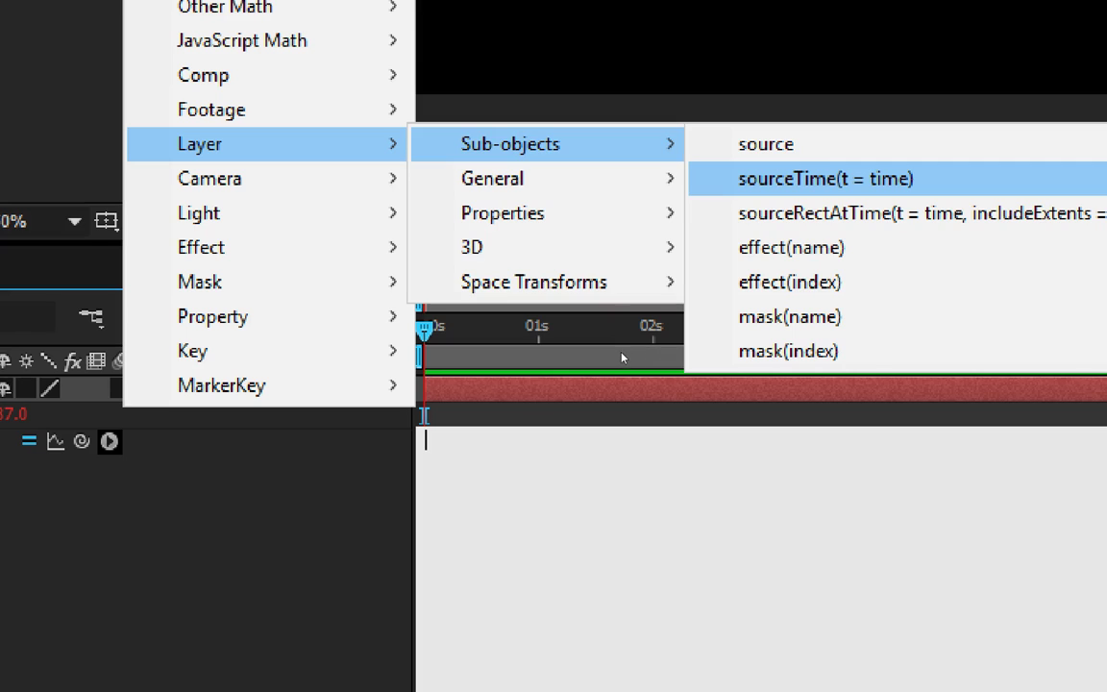
Step: Insert index from Layer General entries and commit the expression 'index;', giving 1.0
key("Left")
key("Down")
key("Right")
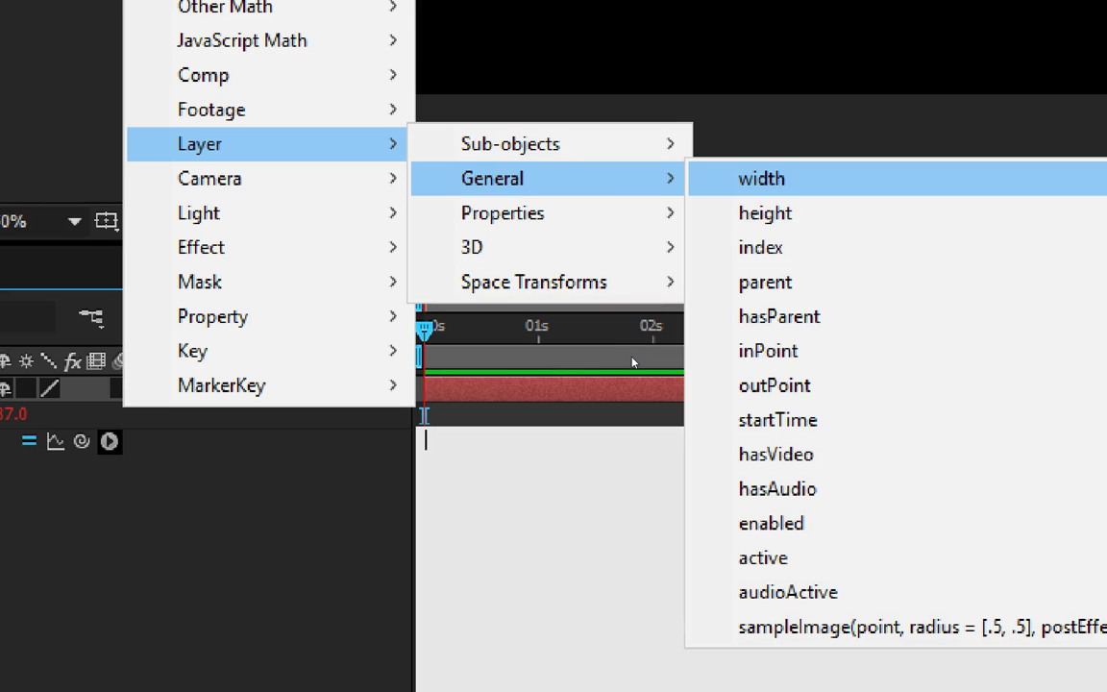
key("Down")
key("Down")
key("Down")
key("Down")
key("Down")
key("Down")
key("Down")
key("Down")
key("Down")
key("Down")
key("Down")
key("Down")
key("Up")
key("Up")
key("Up")
key("Up")
key("Up")
key("Up")
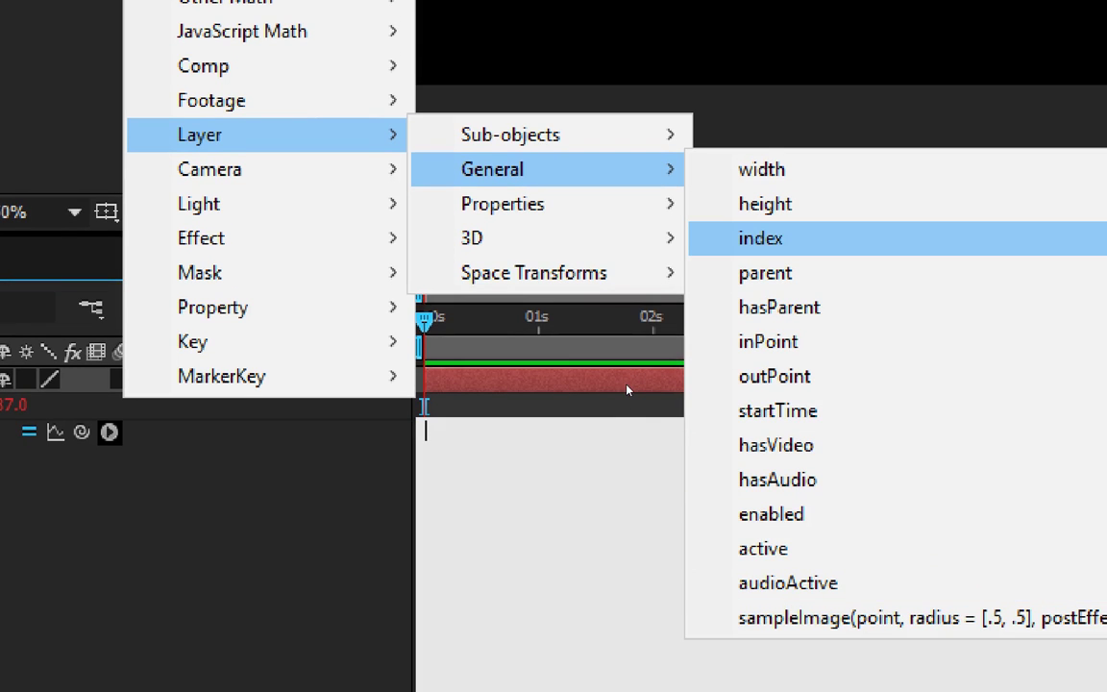
key("Return")
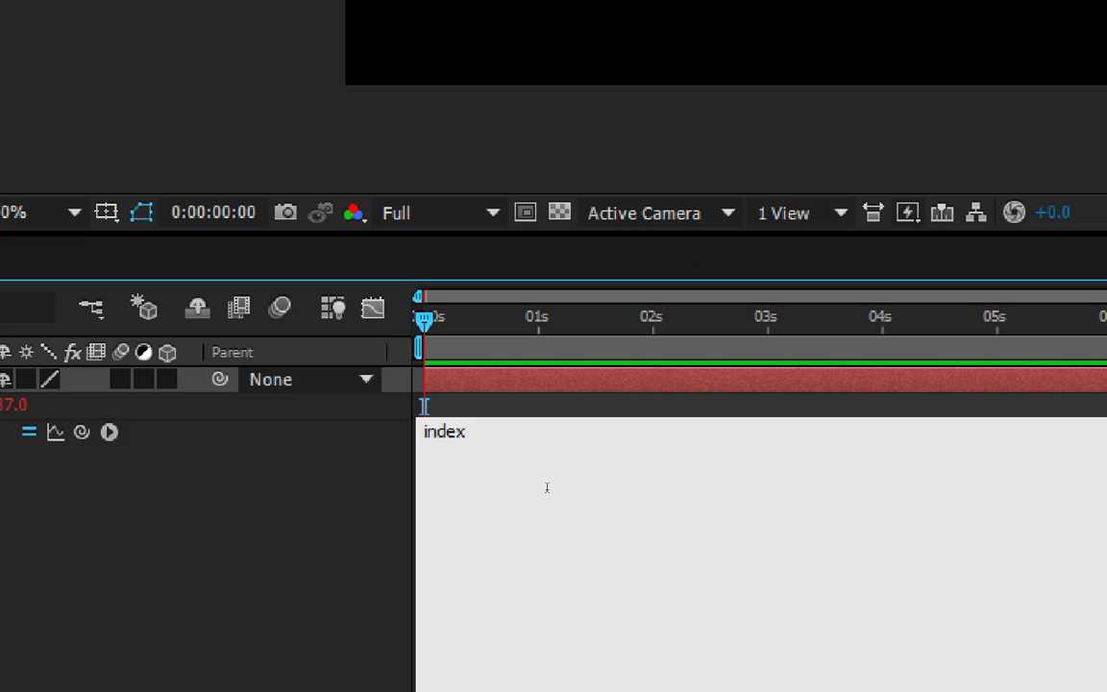
type(";")
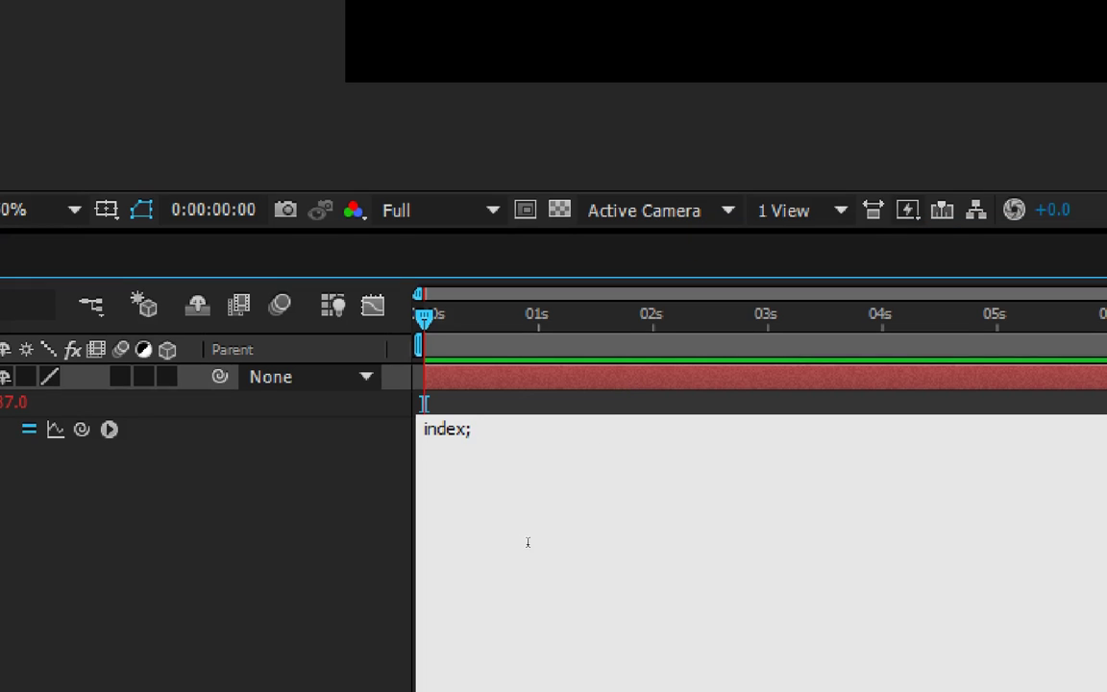
left_click(283, 542)
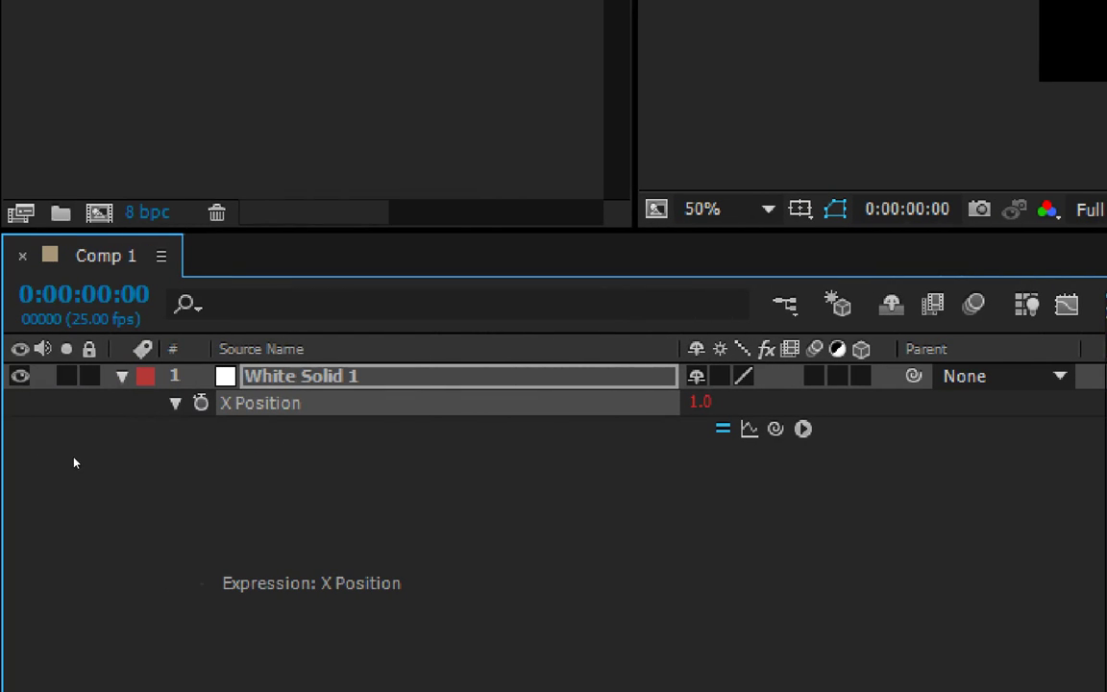
key("p")
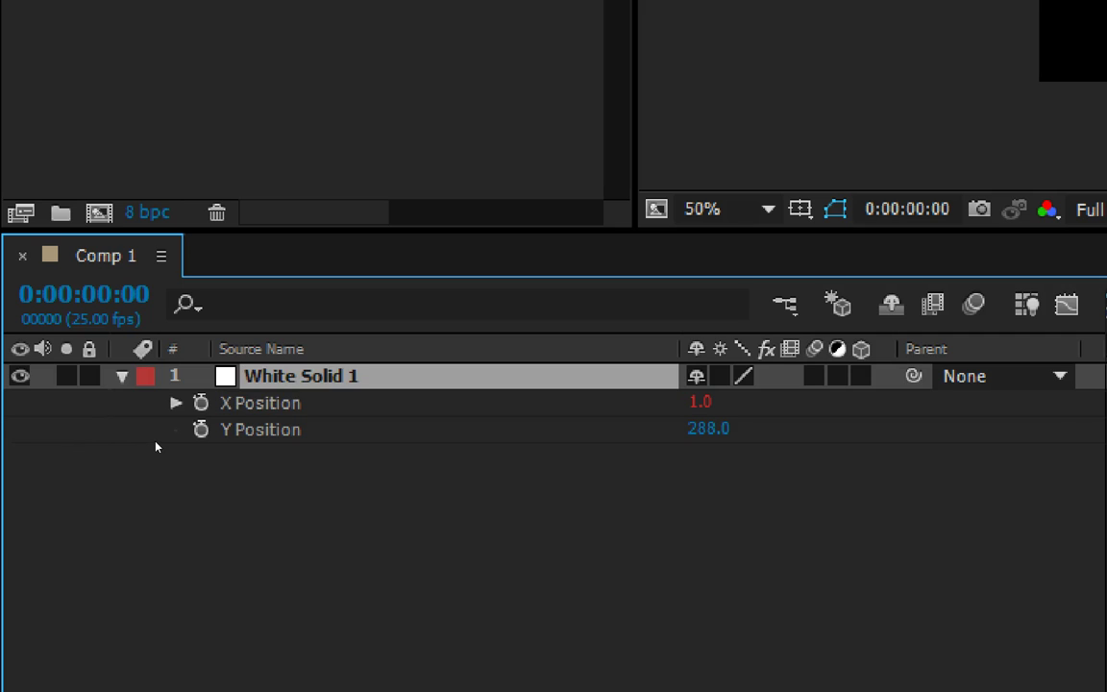
key("ctrl+d")
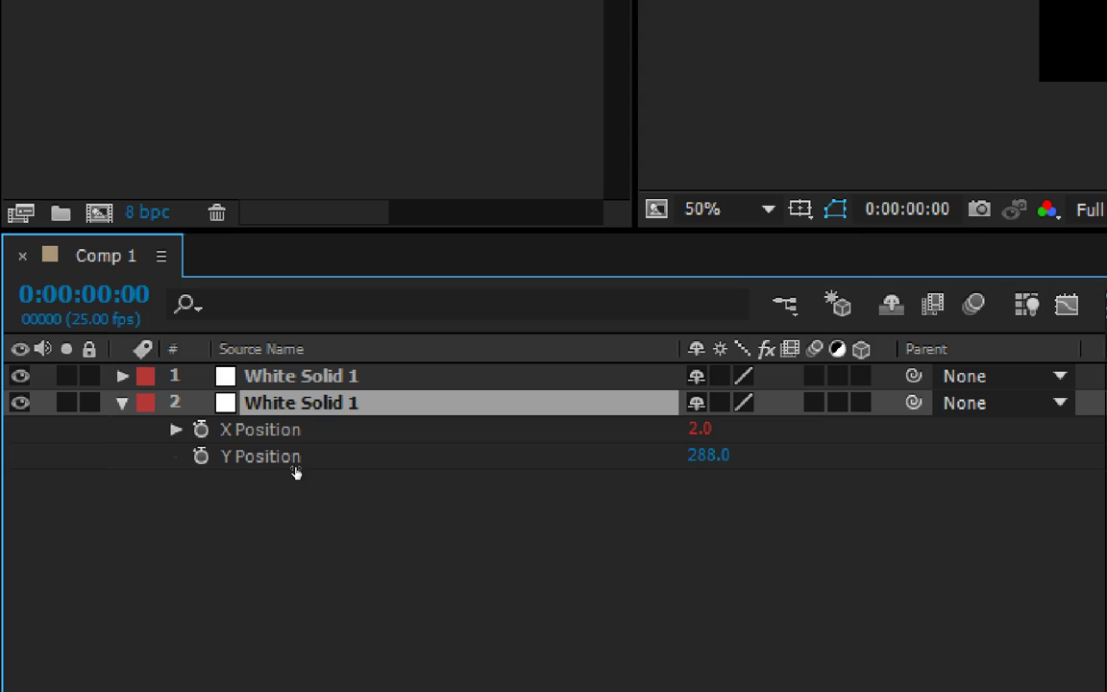
key("ctrl+d")
key("ctrl+d")
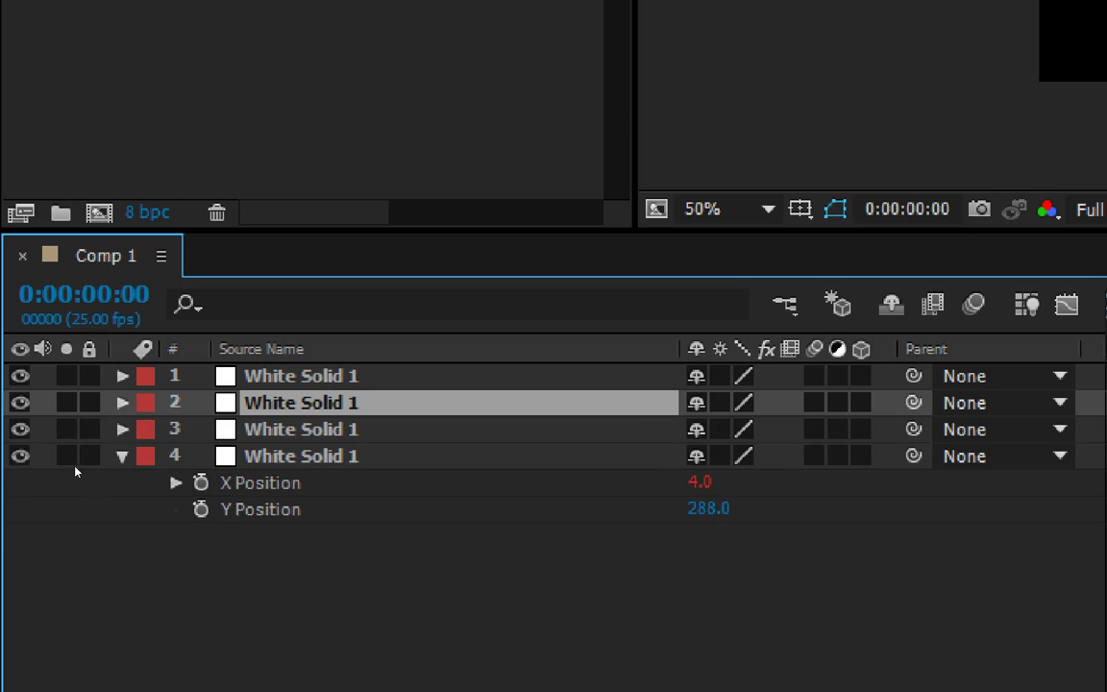
key("ctrl+d")
key("ctrl+d")
key("ctrl+d")
key("ctrl+d")
key("ctrl+d")
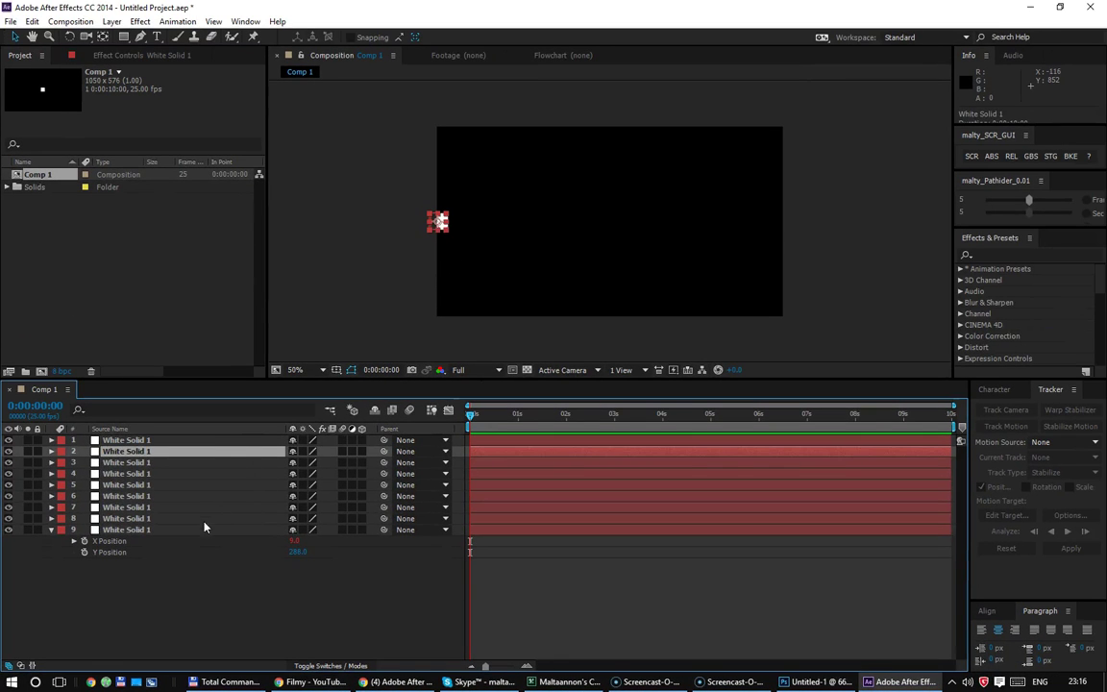
left_click(204, 527, "shift")
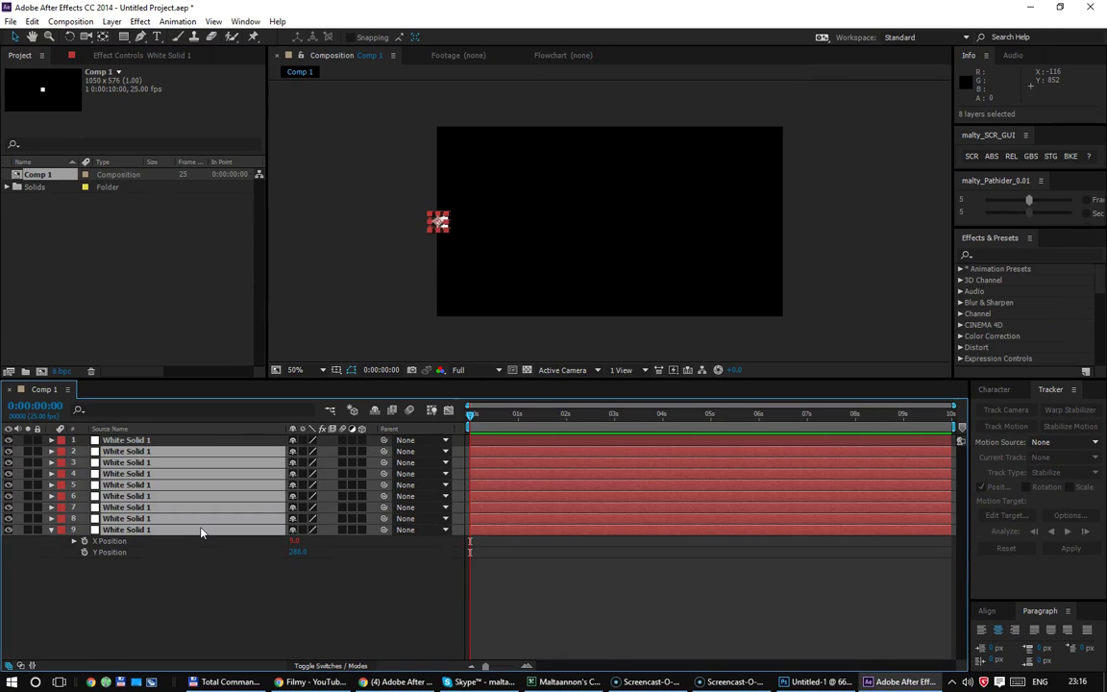
key("Delete")
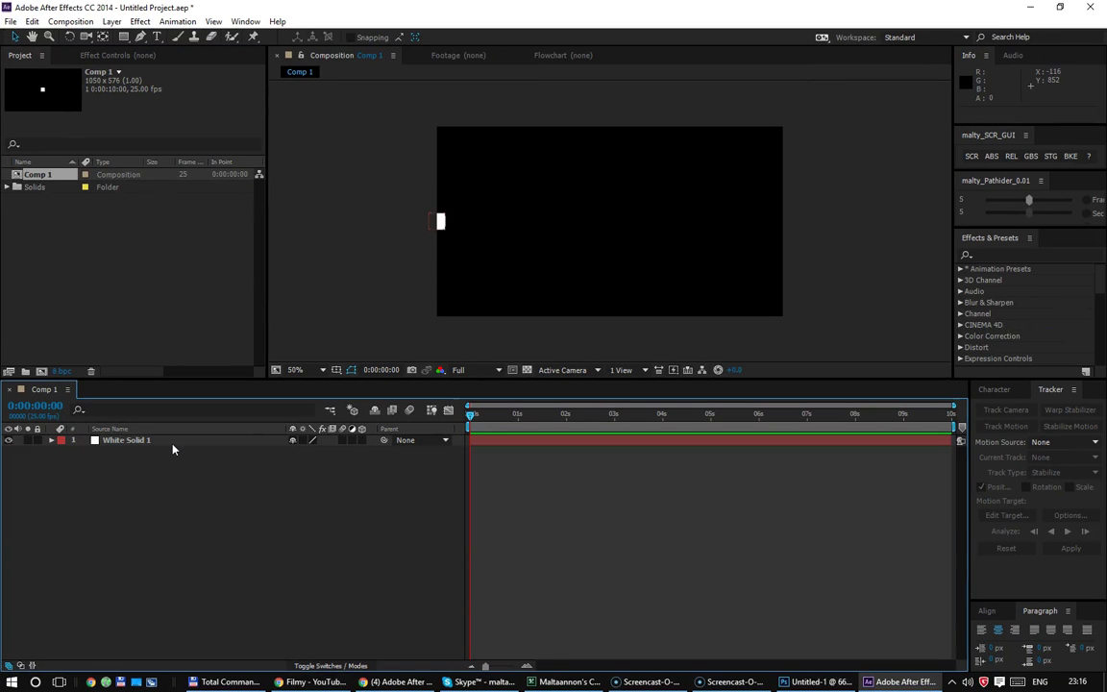
left_click(174, 446)
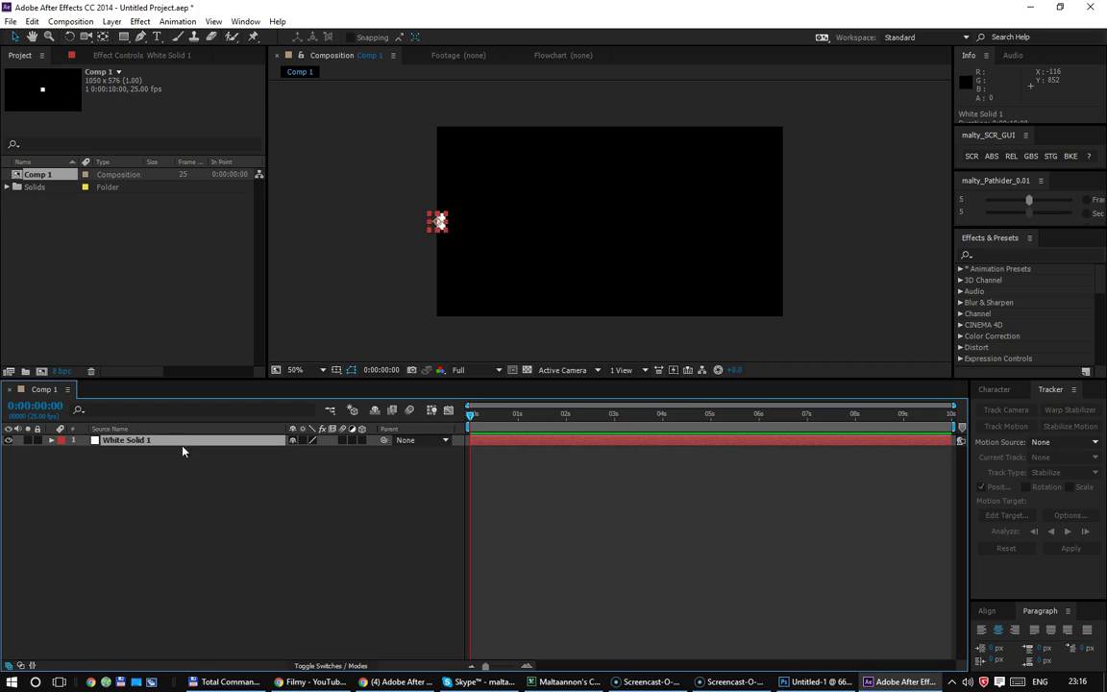
Step: Change the X Position expression to 'index * width;'
left_click(52, 442)
left_click(62, 451)
left_click(80, 474, "alt")
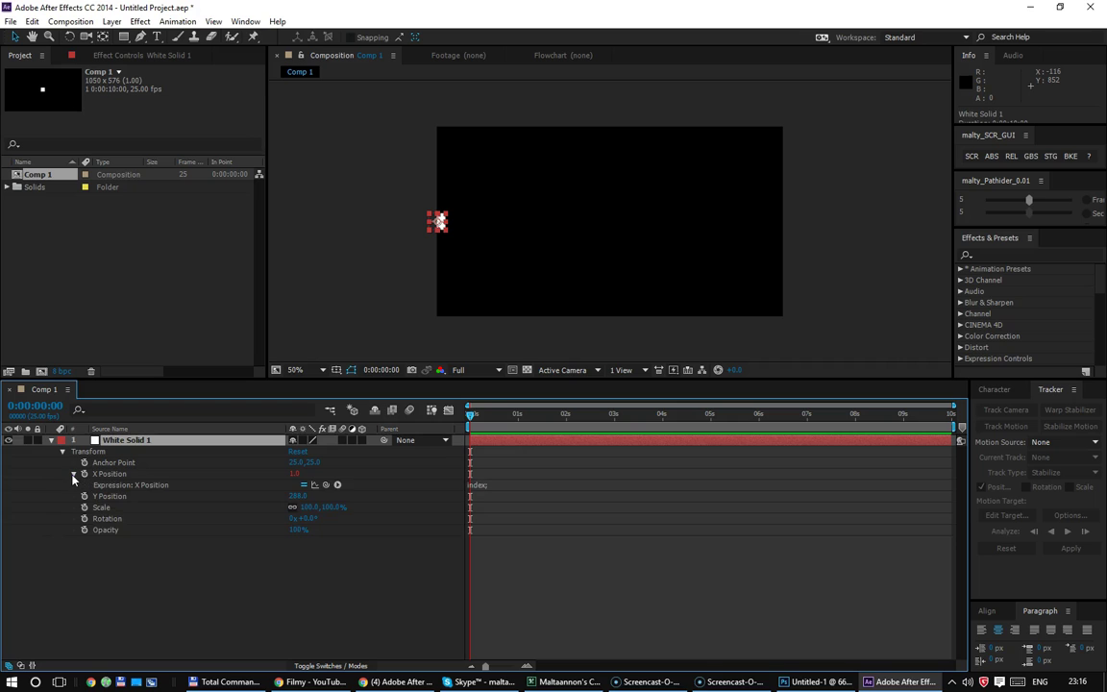
left_click(532, 484)
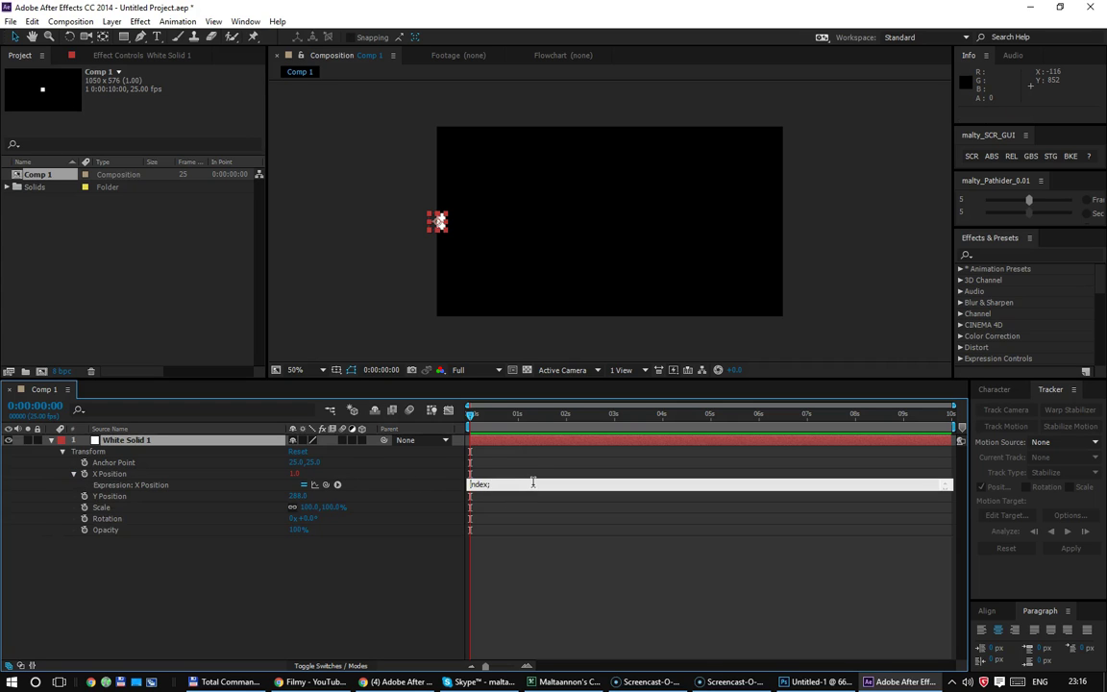
key("End")
key("BackSpace")
type("* ")
type("width")
left_click(480, 436)
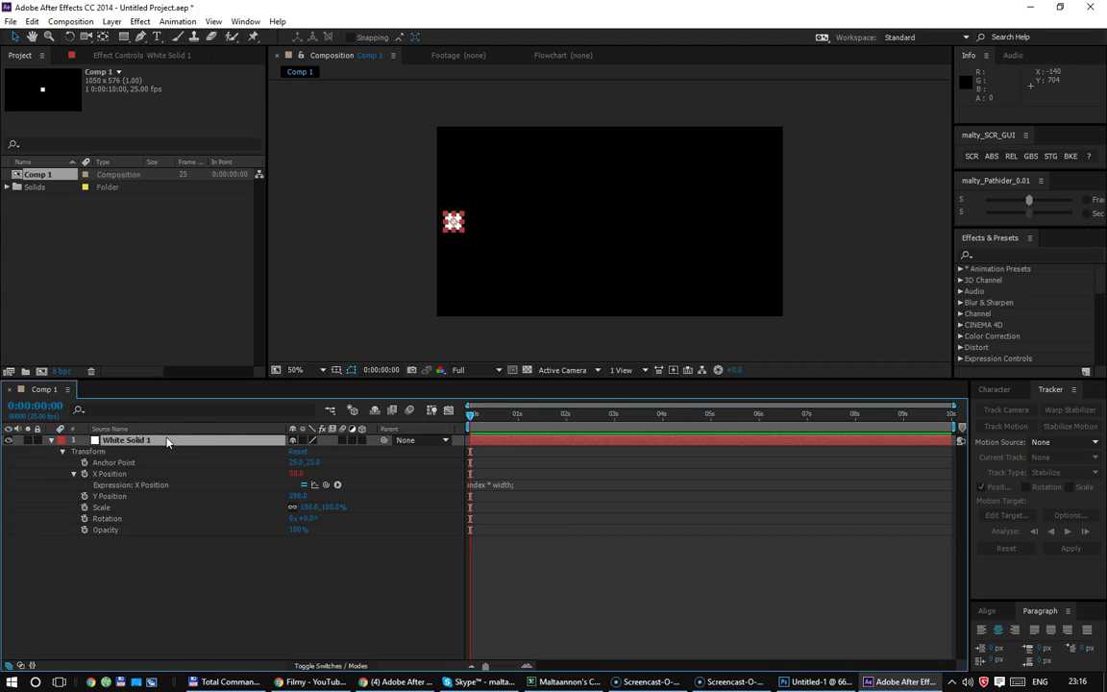
Step: Duplicate the solid repeatedly to preview the spacing, then delete duplicate layers 2–14
key("ctrl+d")
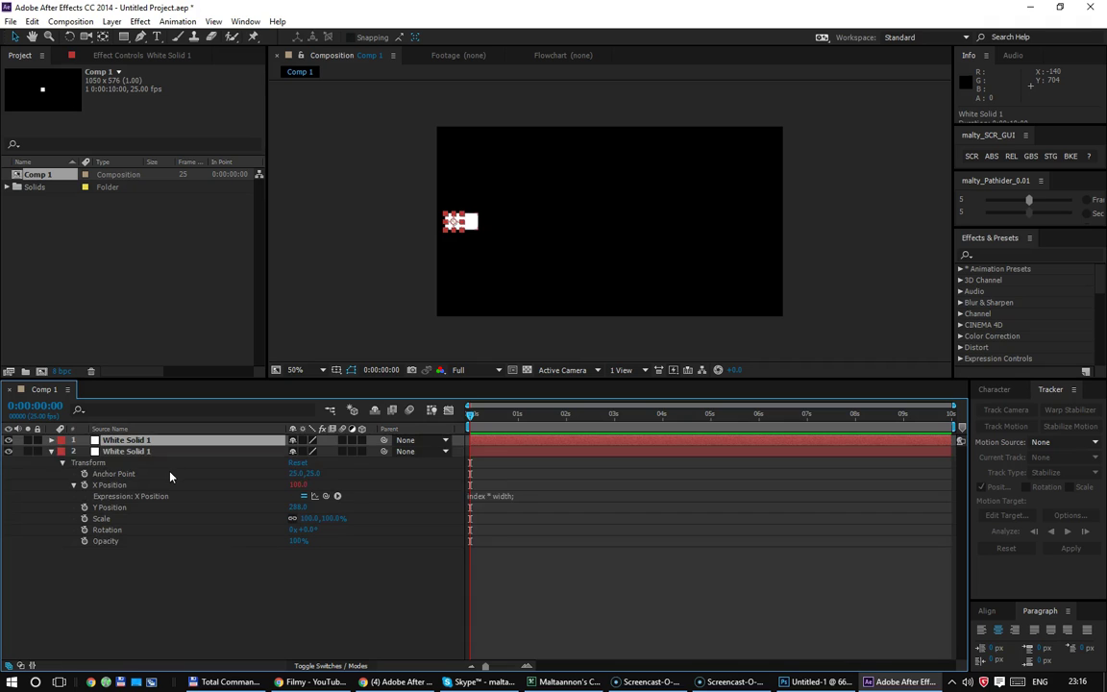
key("ctrl+d")
key("ctrl+d")
key("ctrl+d")
key("ctrl+d")
key("ctrl+d")
key("ctrl+d")
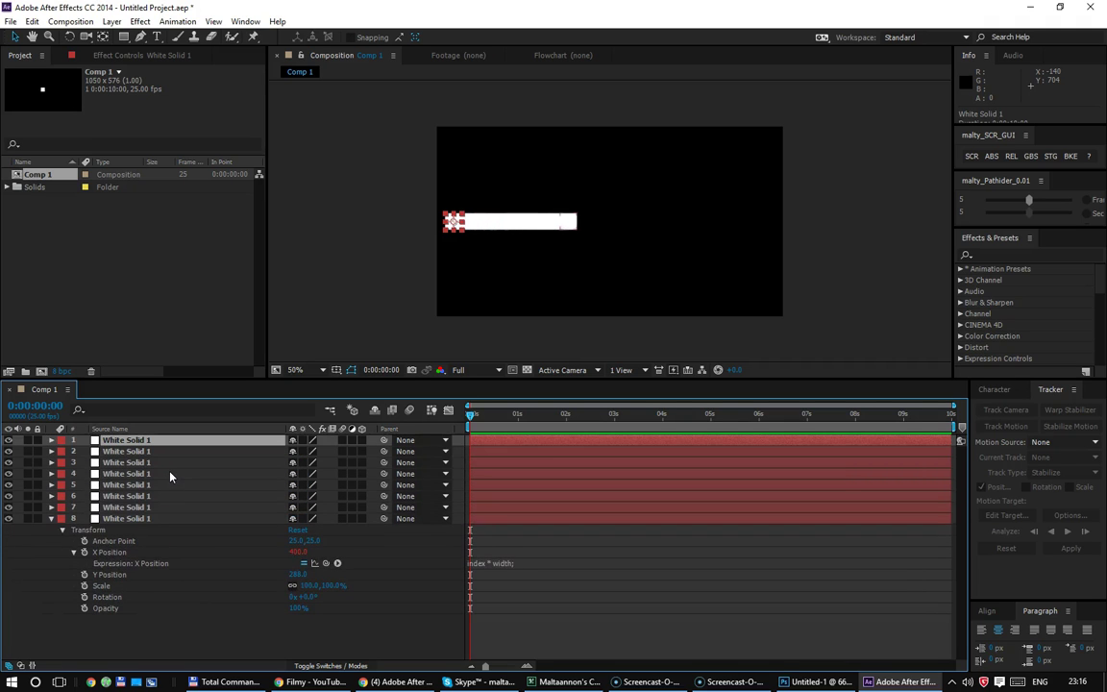
key("ctrl+d")
key("ctrl+d")
key("ctrl+d")
key("ctrl+d")
key("ctrl+d")
key("ctrl+d")
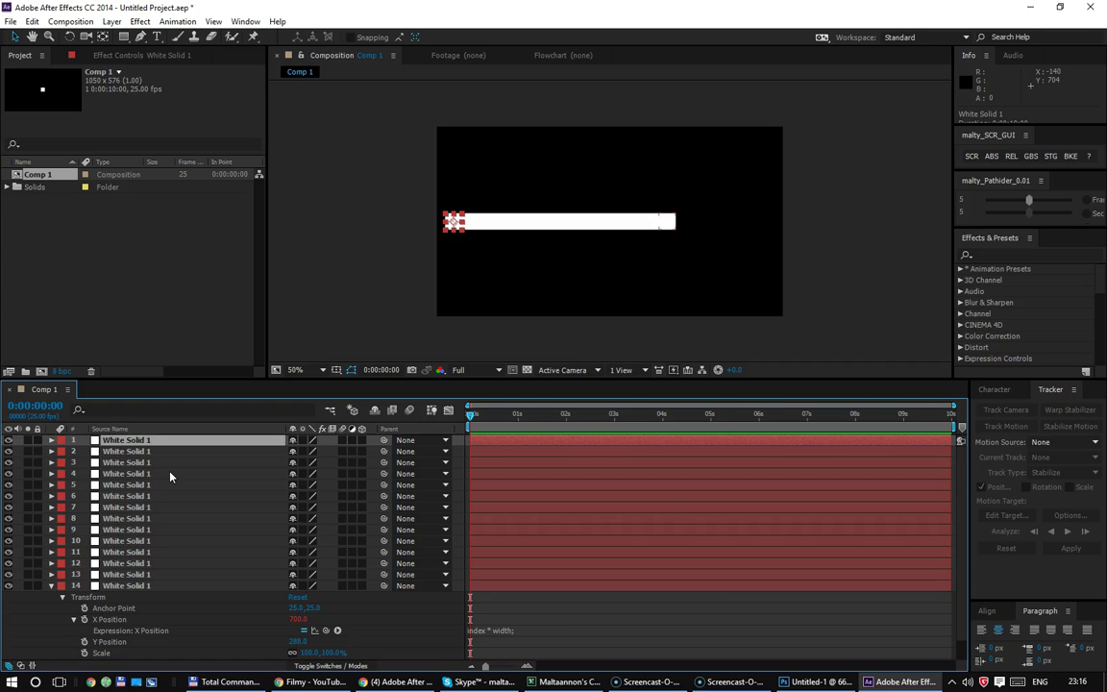
left_click(178, 453)
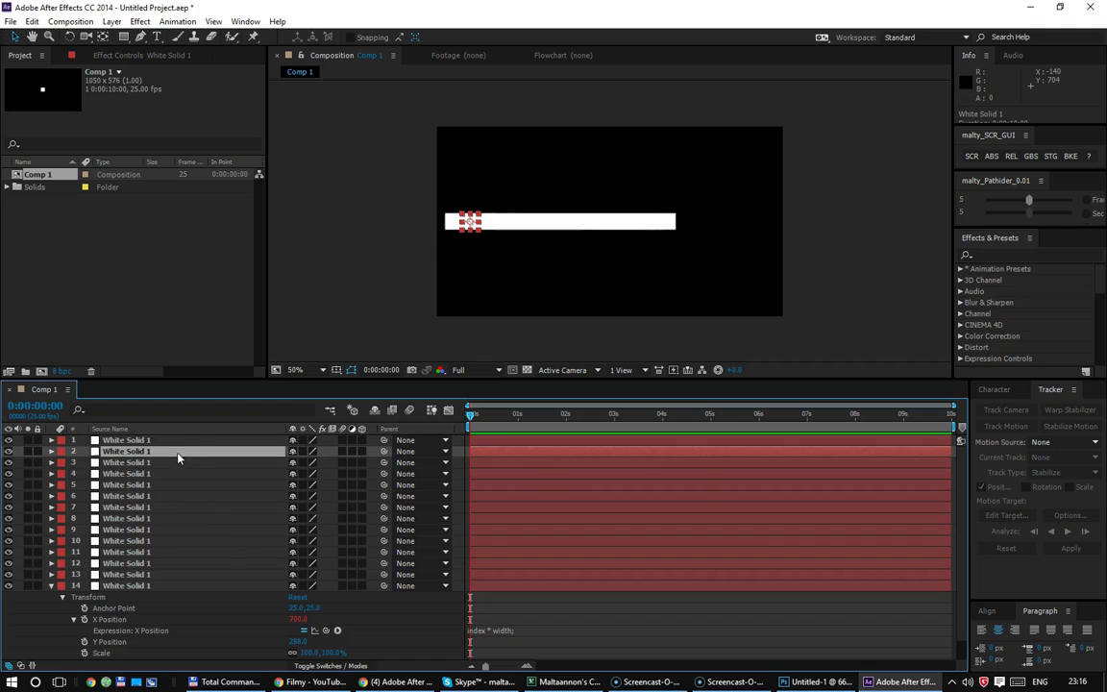
left_click(170, 585, "shift")
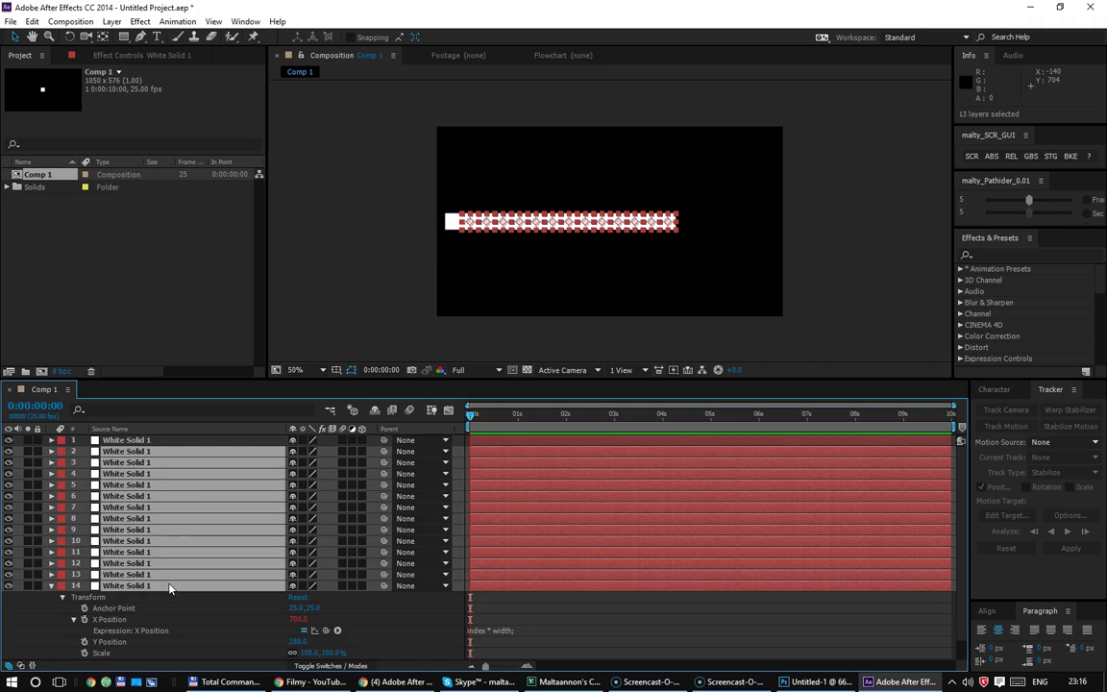
key("Delete")
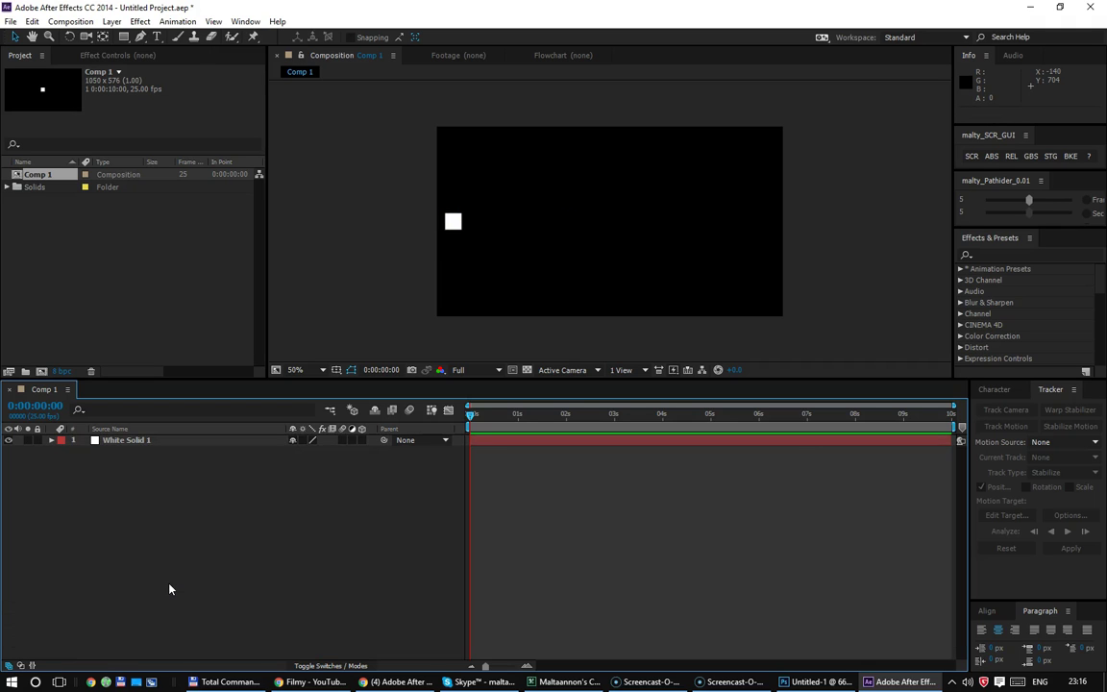
Step: Append '+ (index-1) * 20' to the X Position expression, making it evaluate to 50.0
left_click(171, 441)
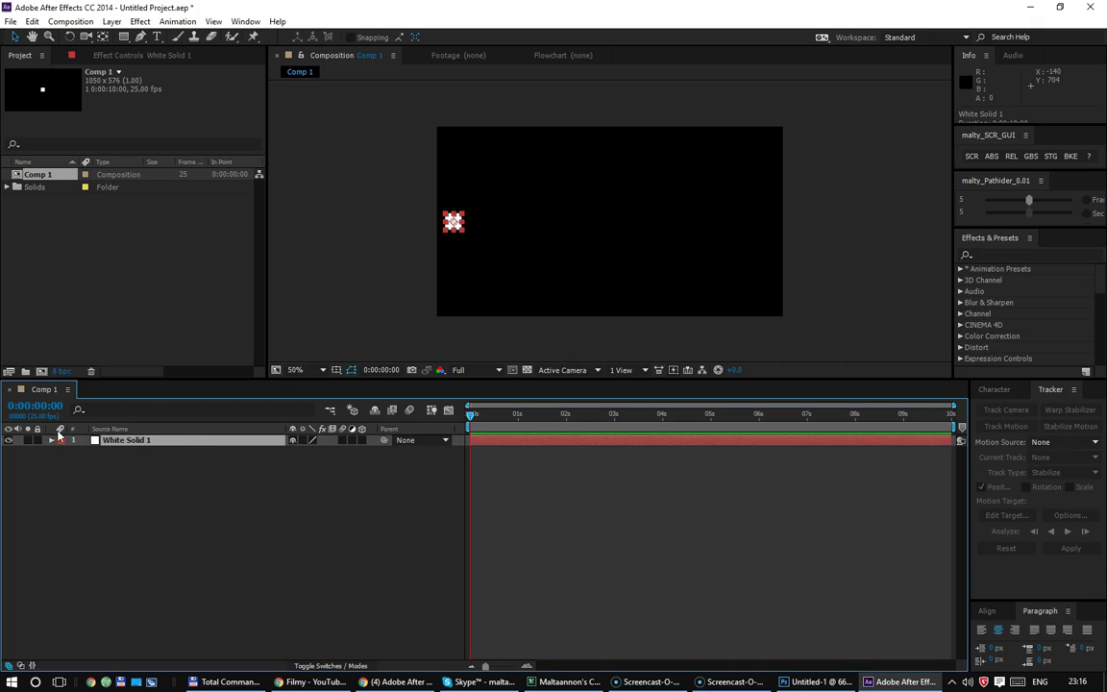
left_click(52, 440)
left_click(61, 451)
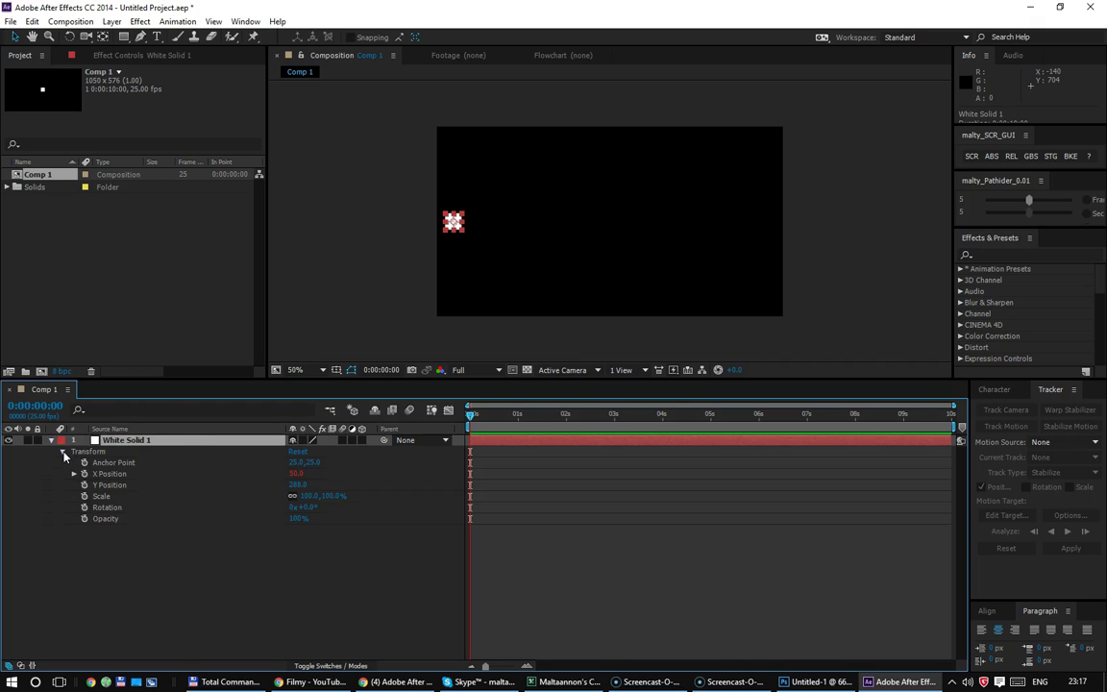
left_click(75, 475)
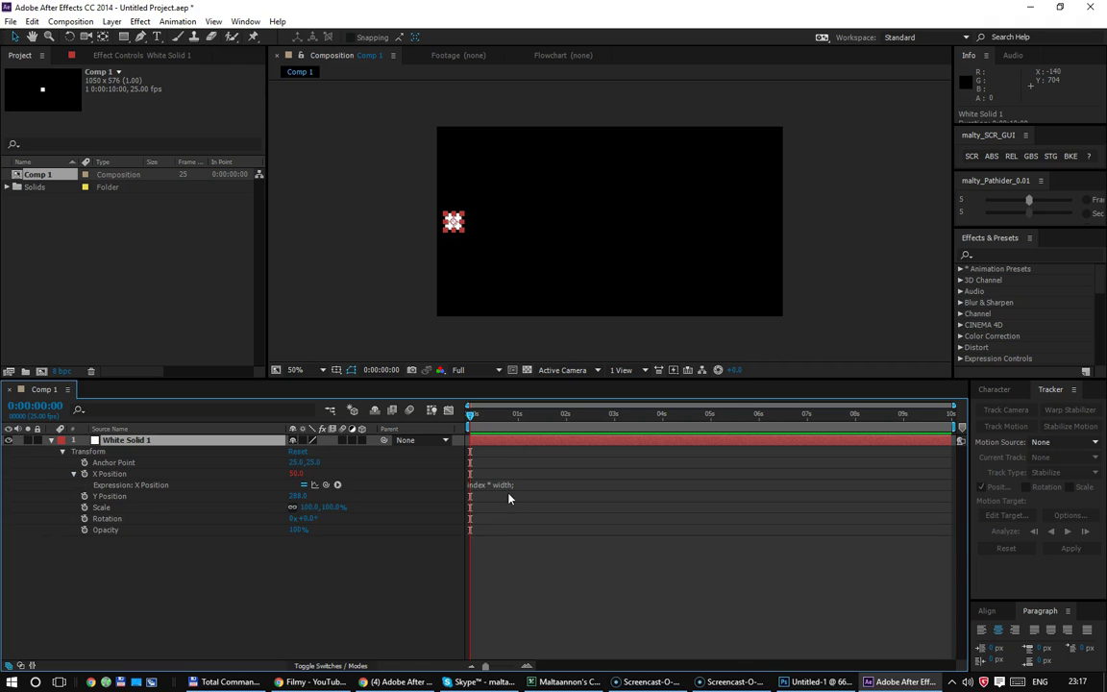
left_click_drag(510, 490, 524, 577)
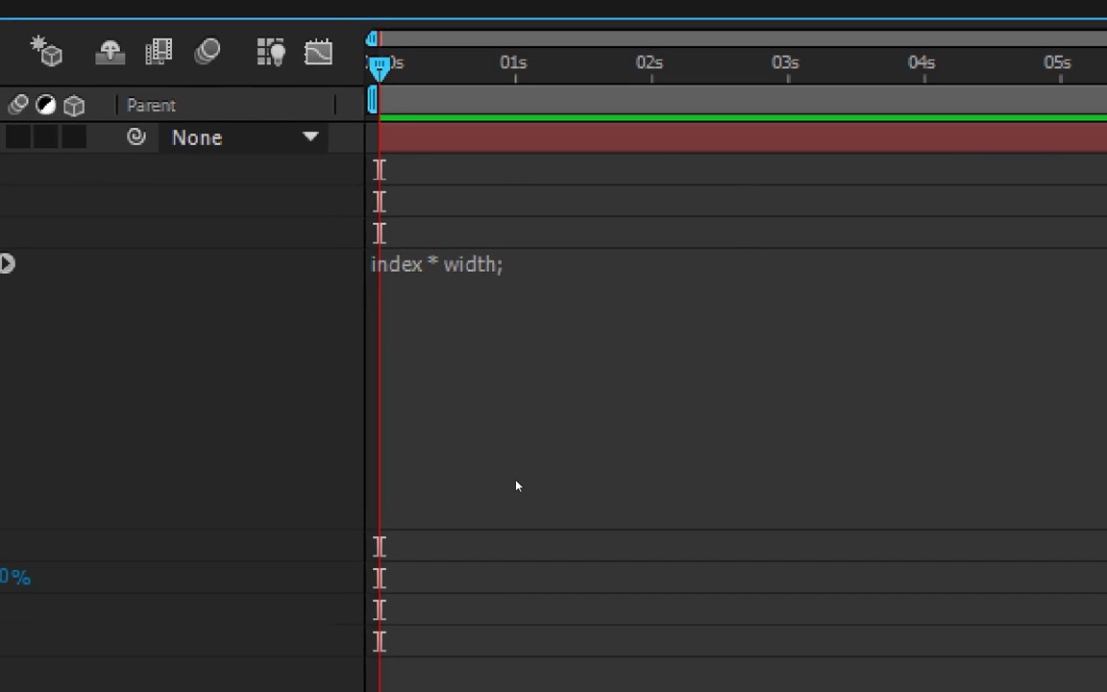
left_click(517, 486)
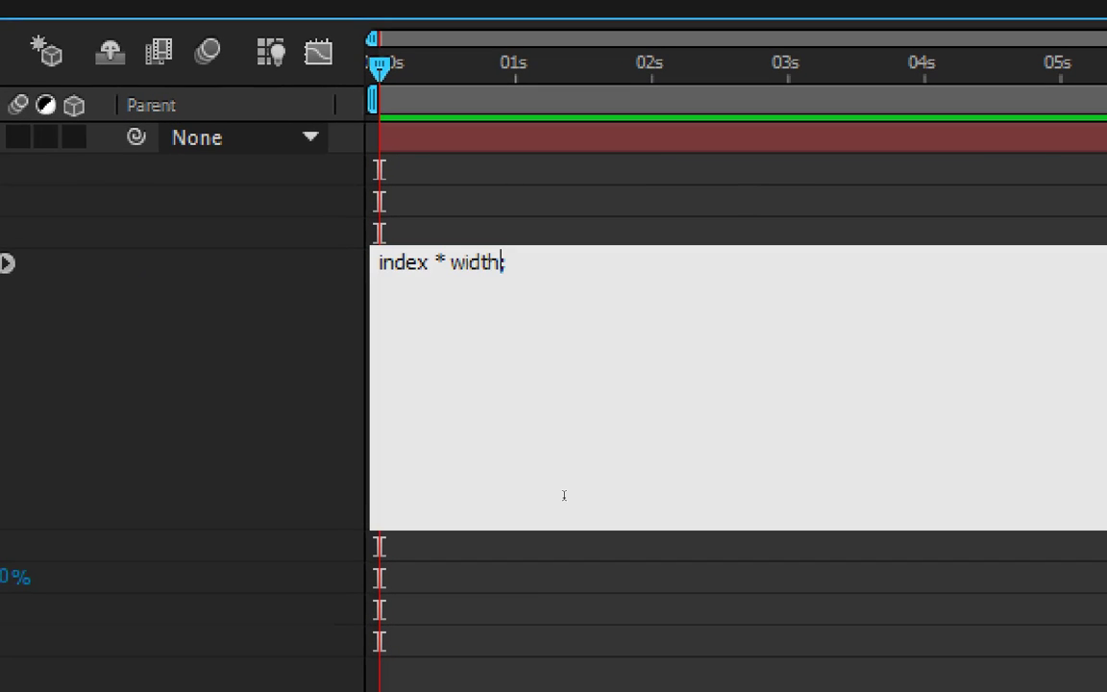
type(" + ")
type("(index-1) * ")
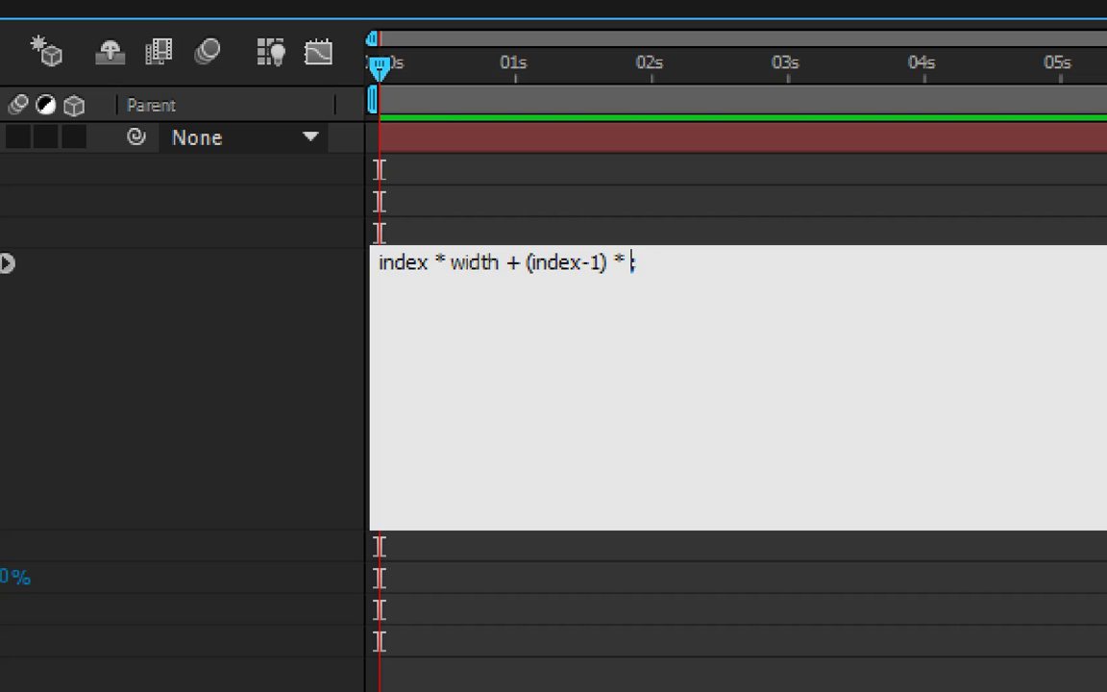
type("50")
key("BackSpace")
key("BackSpace")
type("20")
key("KP_Enter")
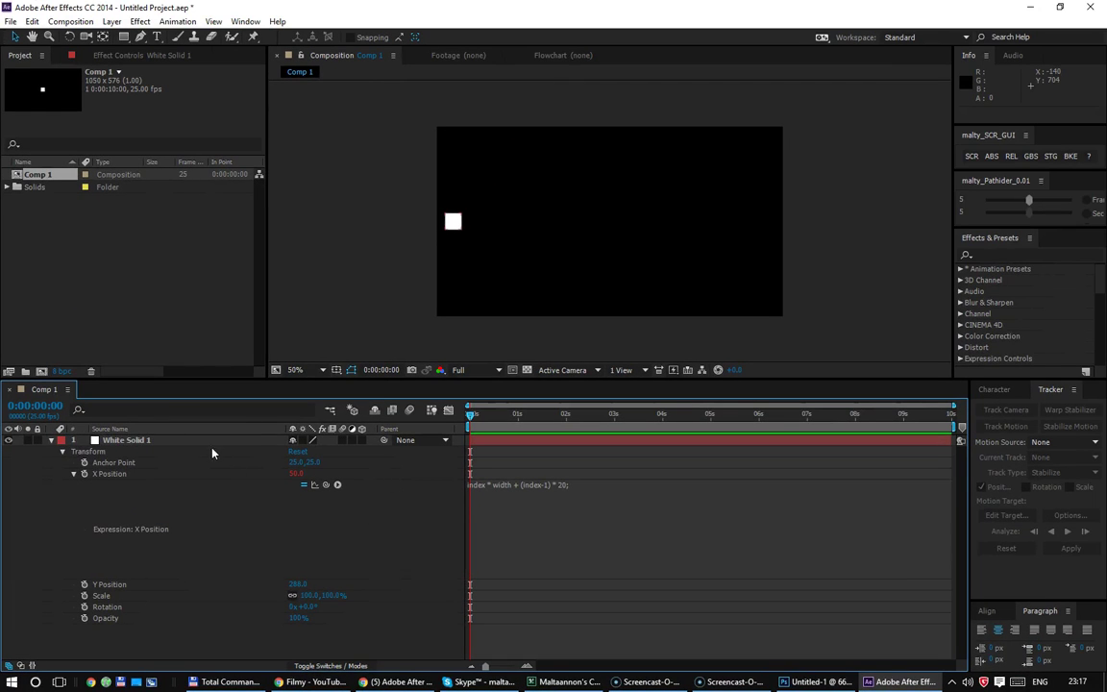
Step: Duplicate the solid to check the 20-unit gaps, then delete all the duplicates
left_click(212, 443)
key("ctrl+d")
key("ctrl+d")
key("ctrl+d")
key("ctrl+d")
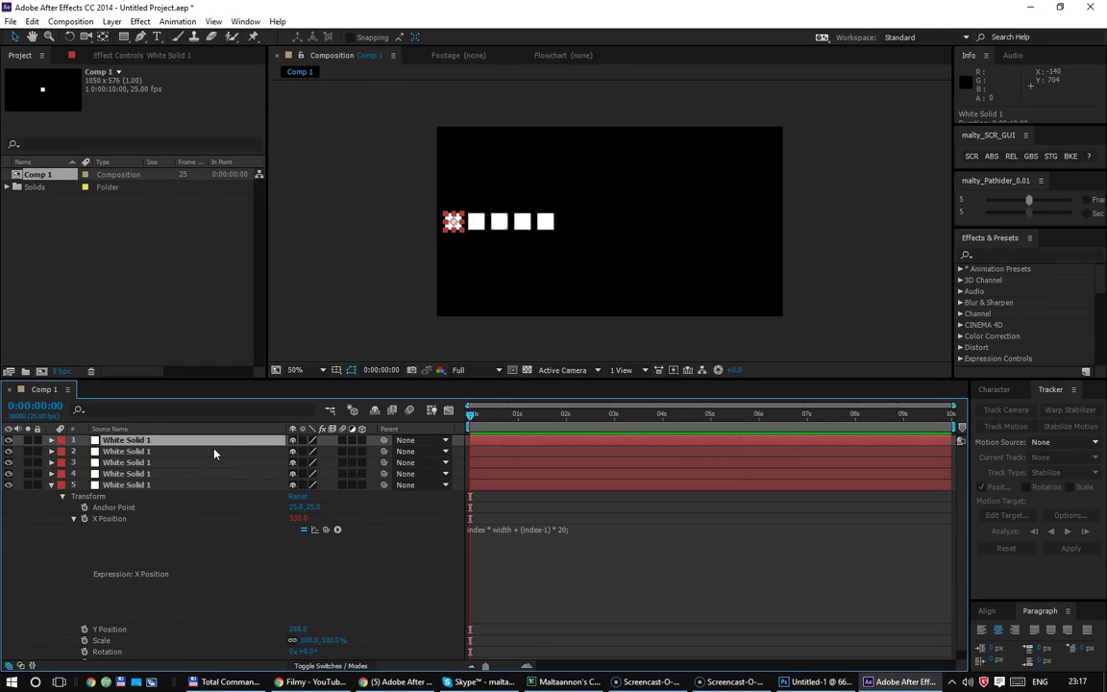
key("ctrl+d")
key("ctrl+d")
key("ctrl+d")
key("ctrl+d")
key("ctrl+d")
key("ctrl+d")
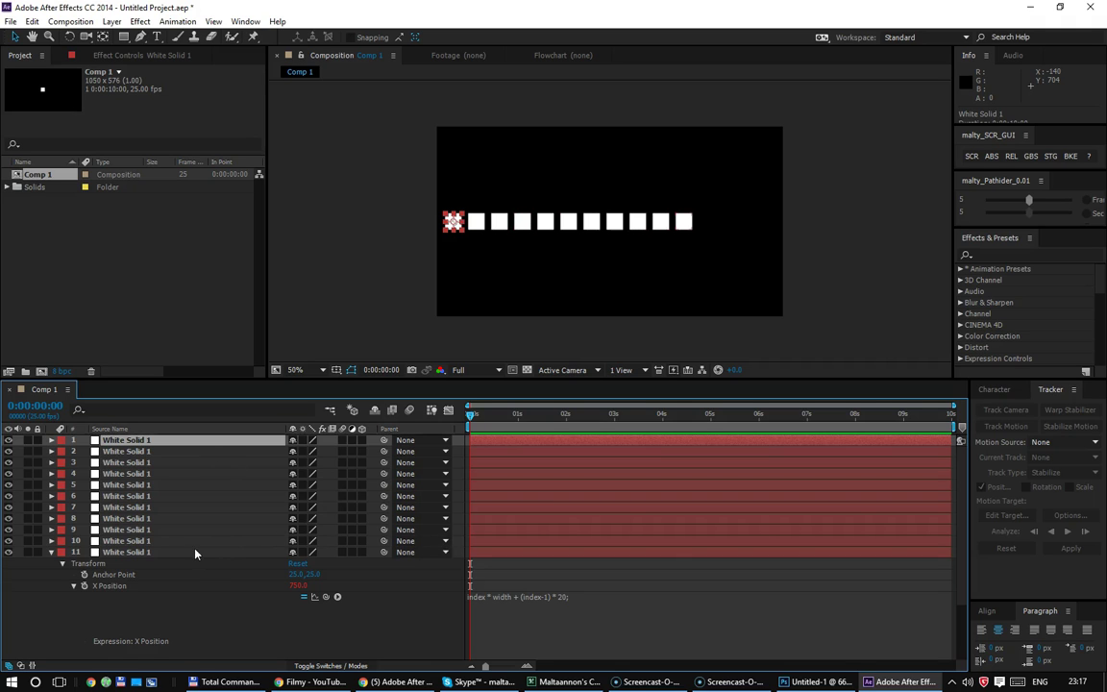
key("ctrl+Down")
left_click(160, 546, "shift")
key("Delete")
left_click(178, 440)
key("Delete")
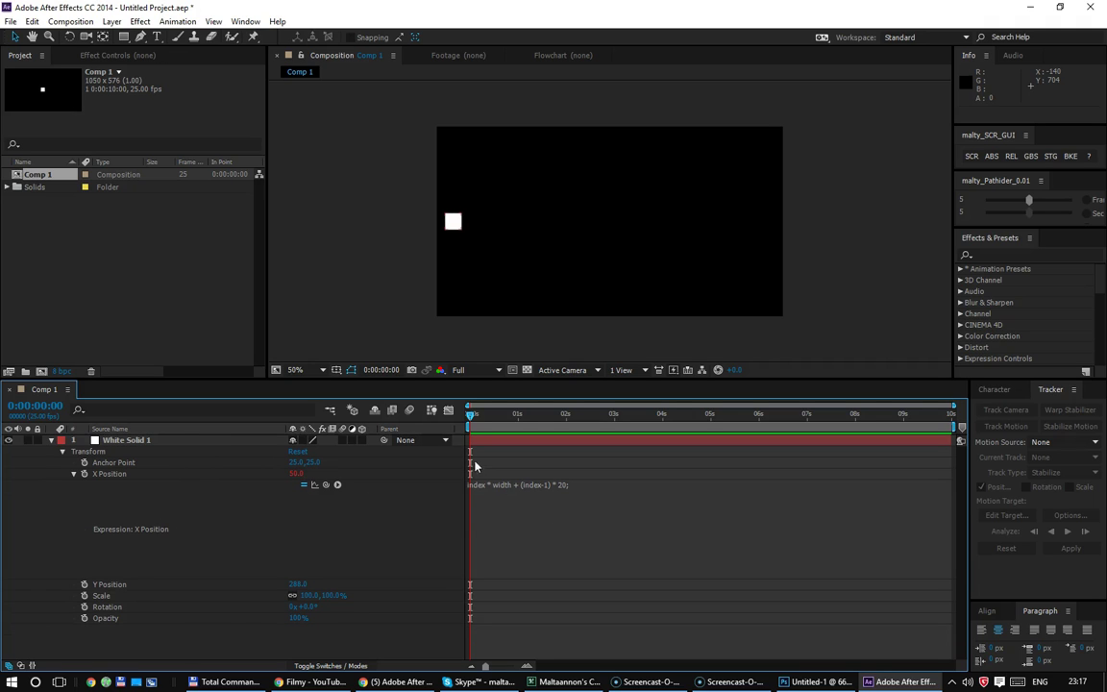
Step: Add 'var odstep = 20;' as the expression's first line and replace the final 20 with odstep
left_click_drag(467, 519, 382, 519)
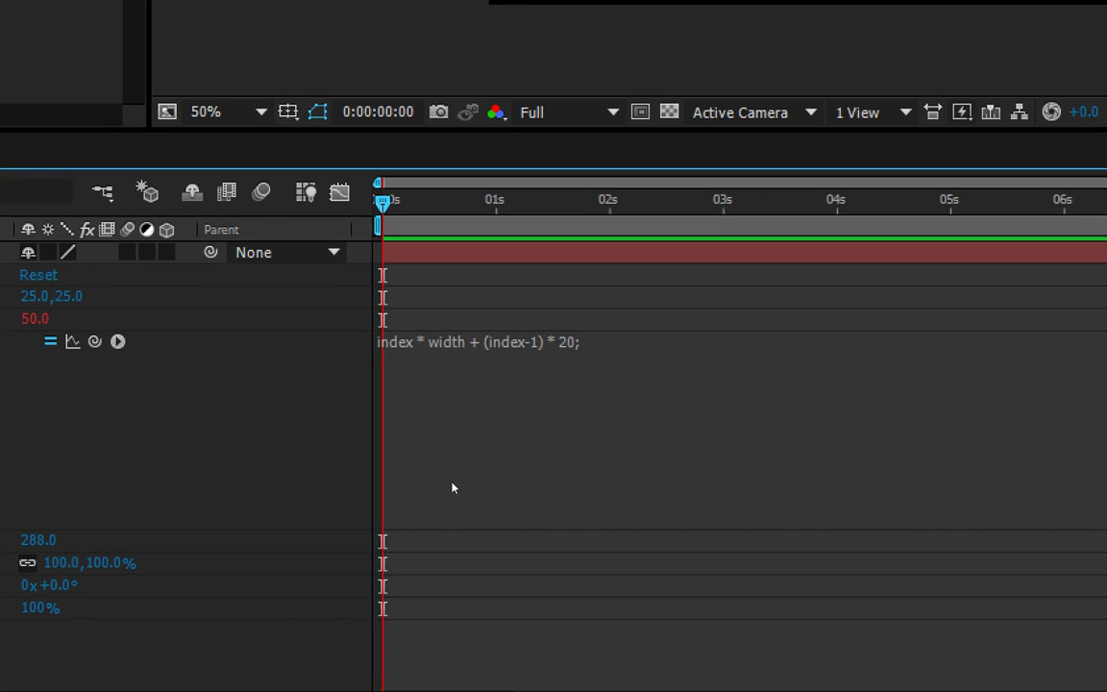
left_click(492, 489)
left_click(505, 484)
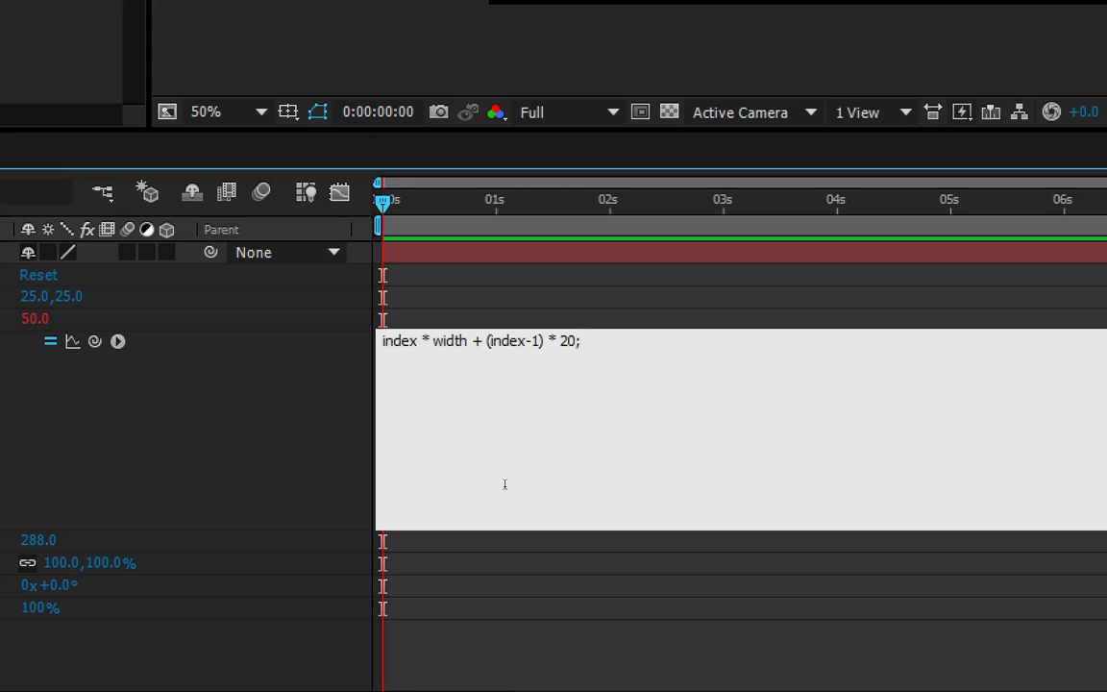
key("Home")
key("Return")
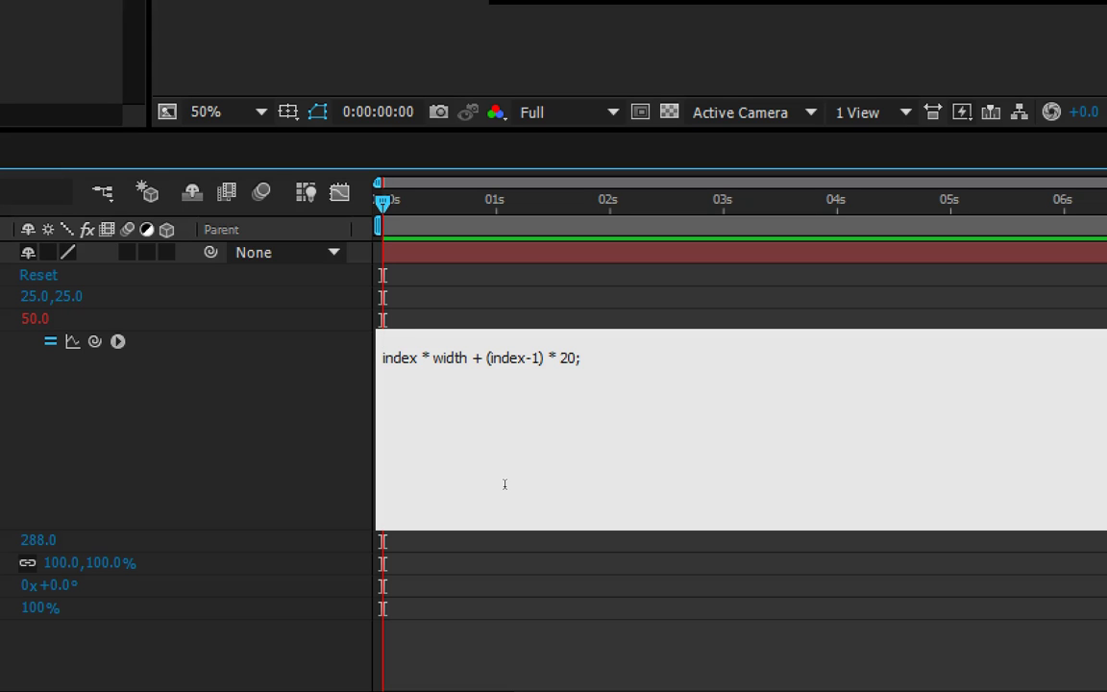
type("var")
type("odstep = ")
type("20;")
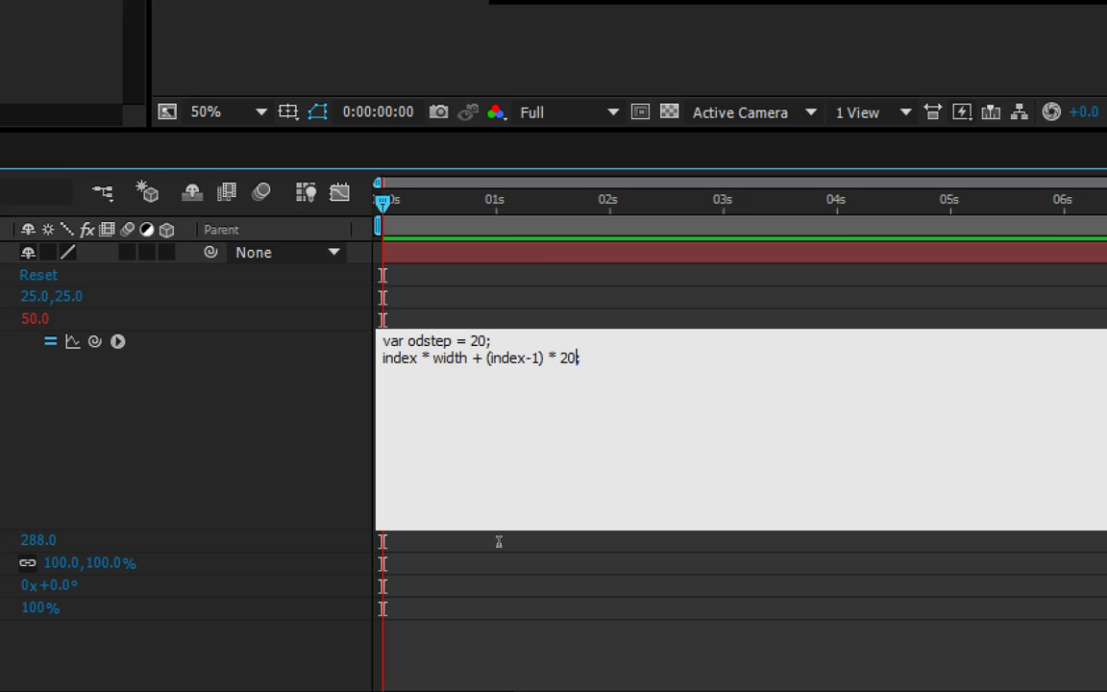
key("BackSpace")
key("BackSpace")
type("odstep")
left_click(338, 548)
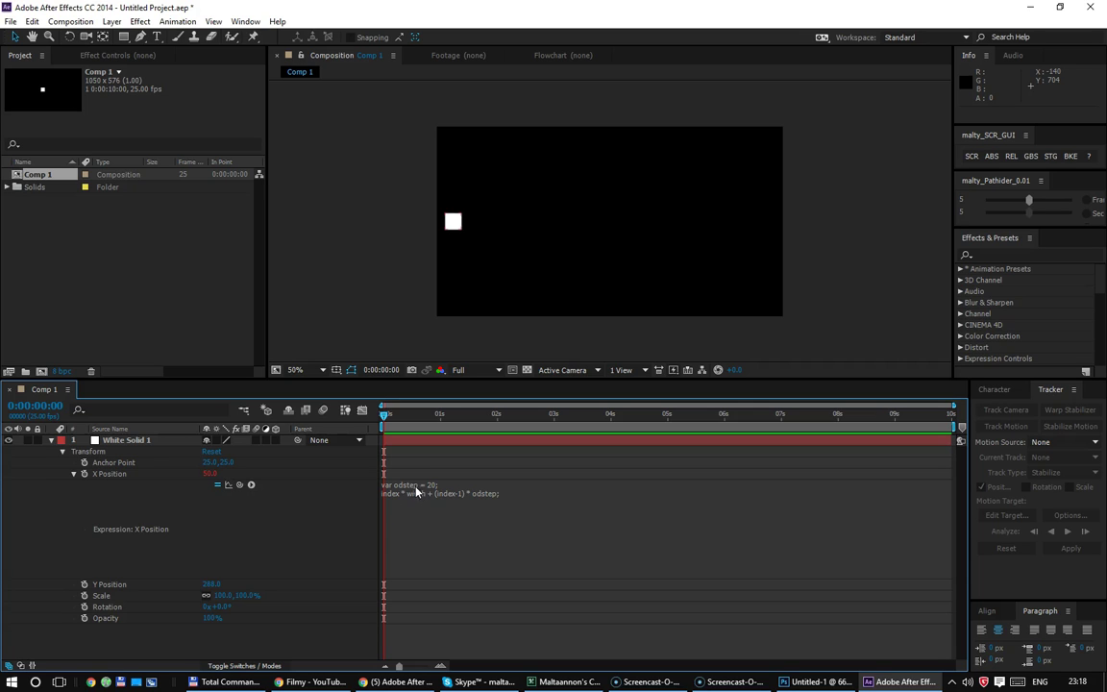
left_click(417, 490)
left_click(459, 549)
key("BackSpace")
key("BackSpace")
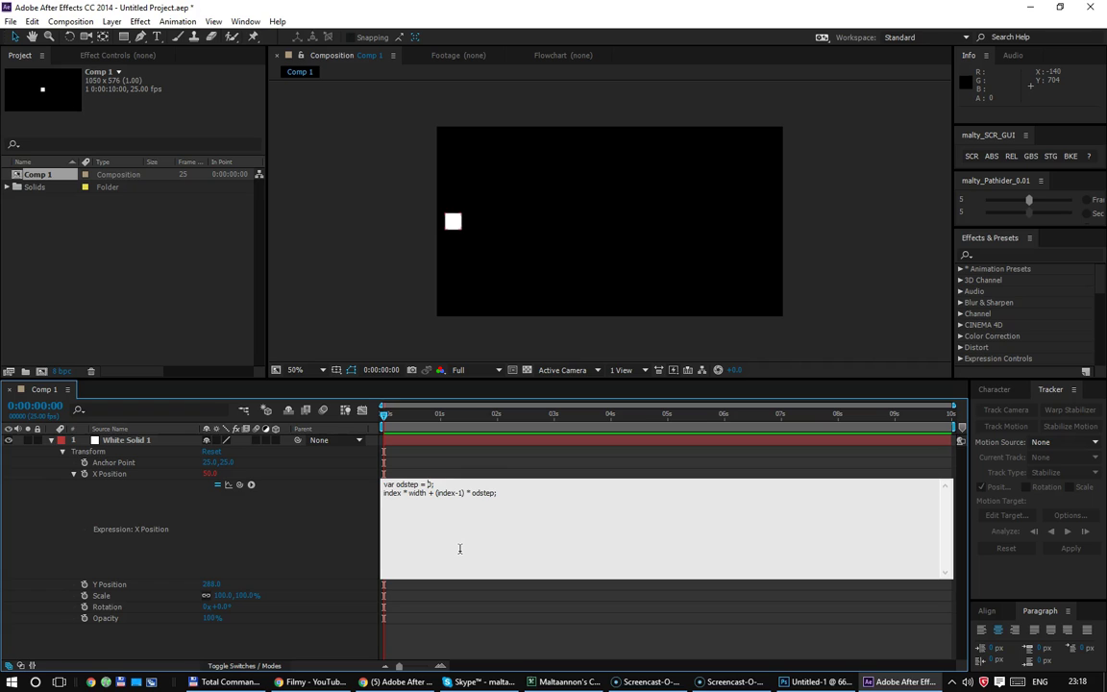
type("080")
key("KP_Enter")
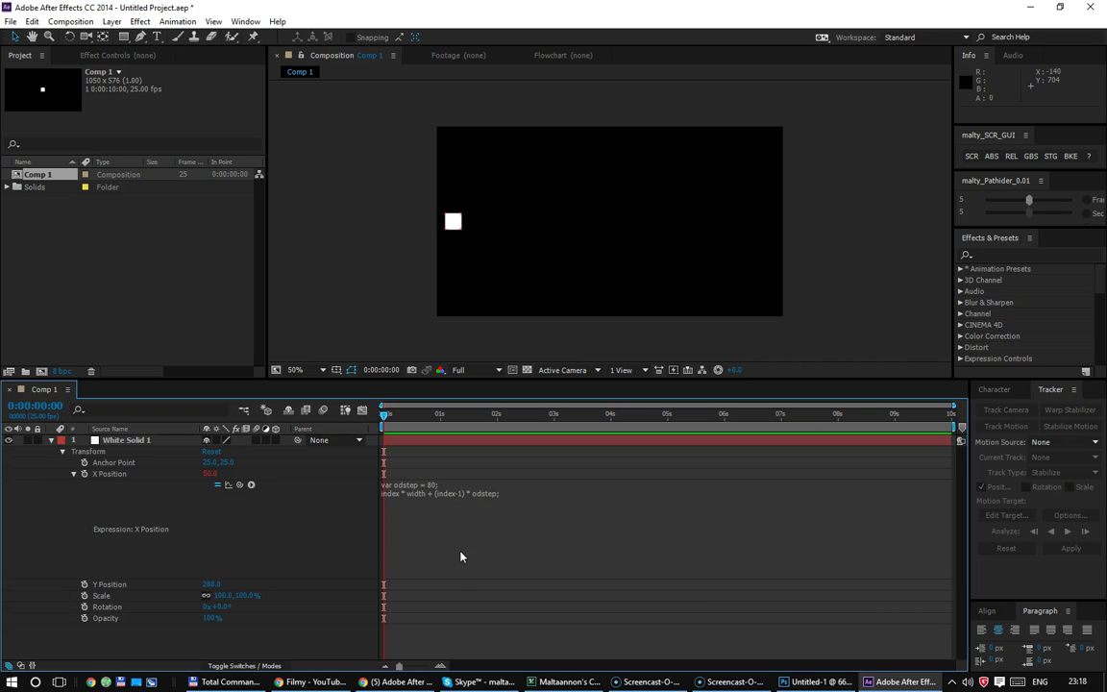
left_click(159, 444)
key("ctrl+d")
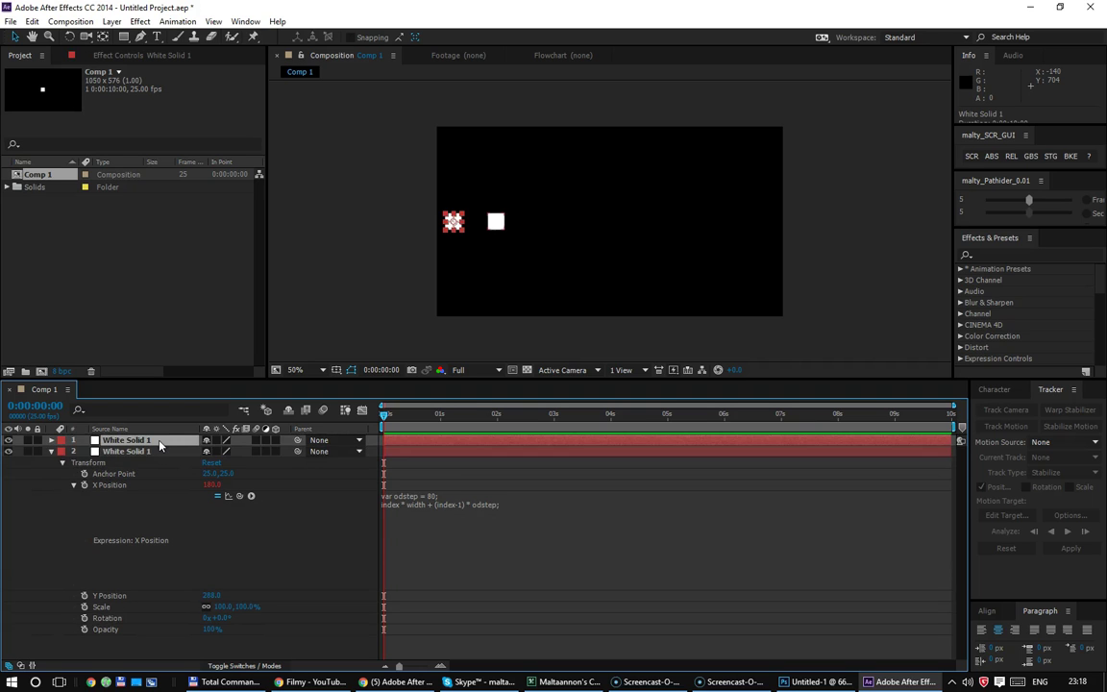
key("ctrl+d")
key("ctrl+d")
key("ctrl+d")
key("ctrl+d")
key("ctrl+d")
key("ctrl+d")
key("ctrl+d")
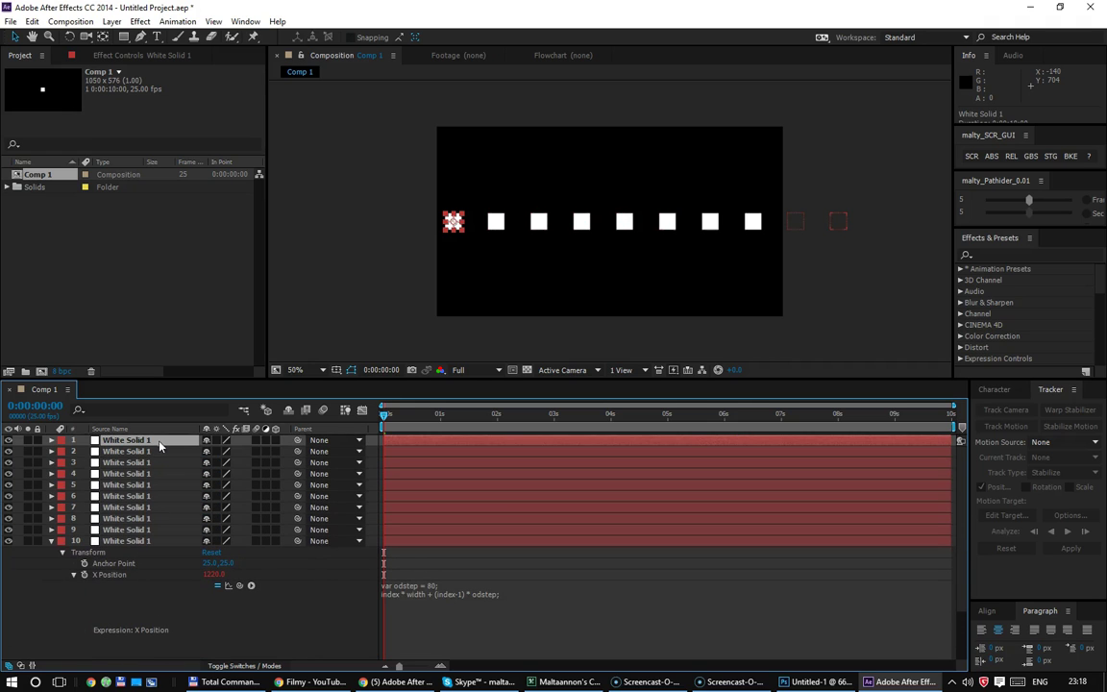
left_click(438, 595)
double_click(432, 585)
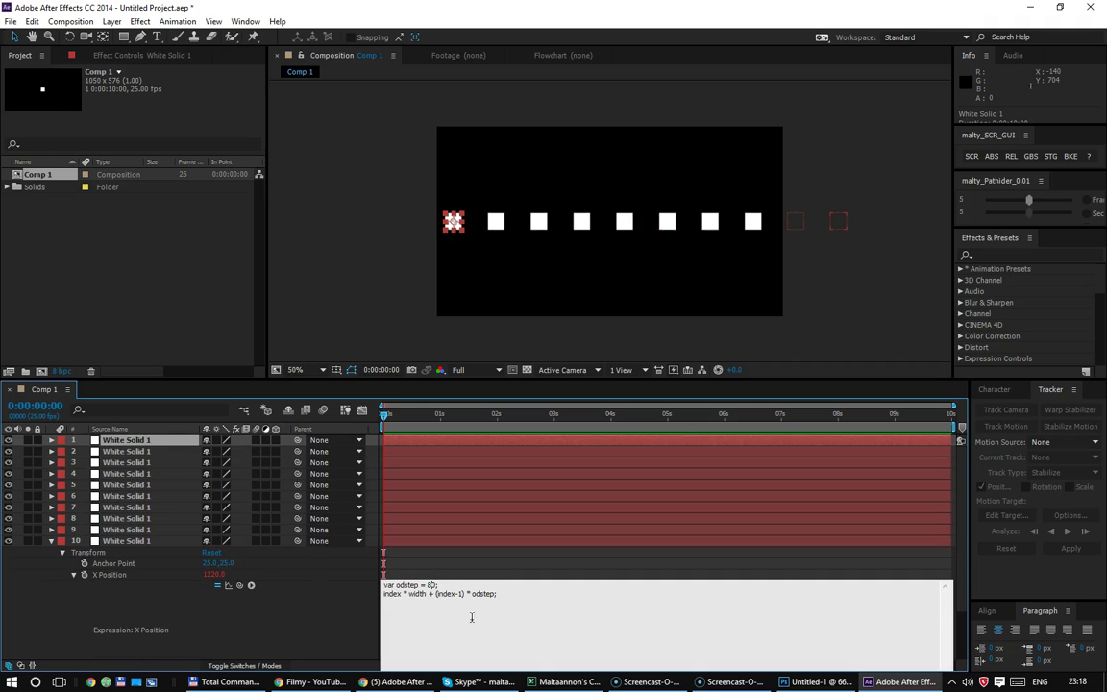
key("BackSpace")
type("20")
key("KP_Enter")
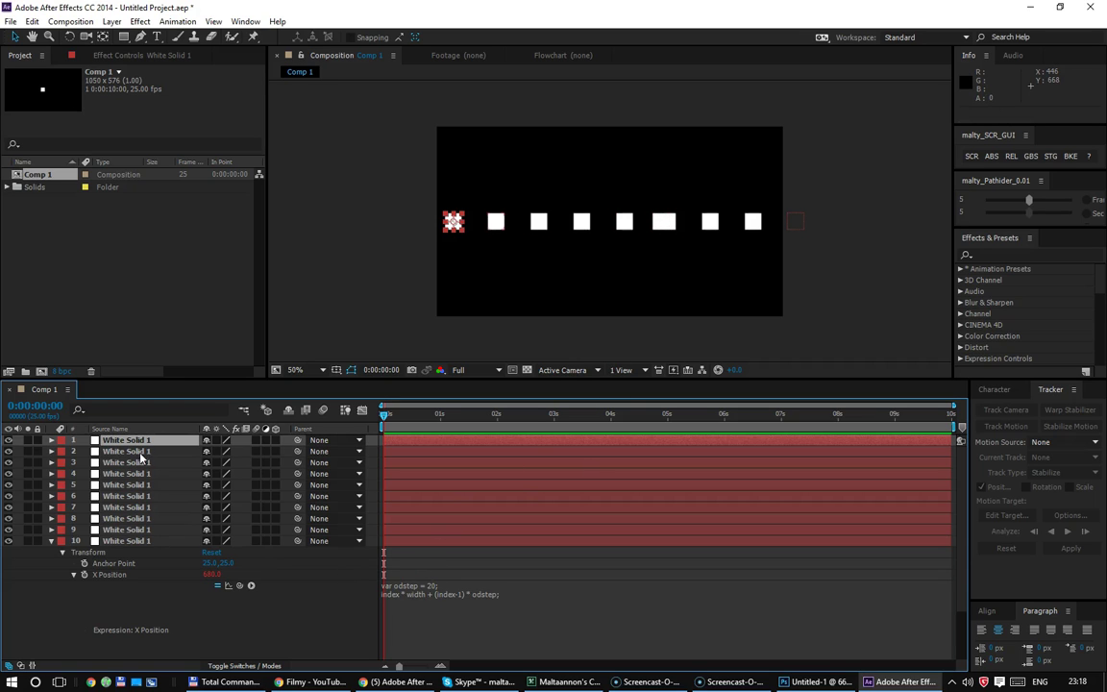
left_click(123, 574)
right_click(124, 575)
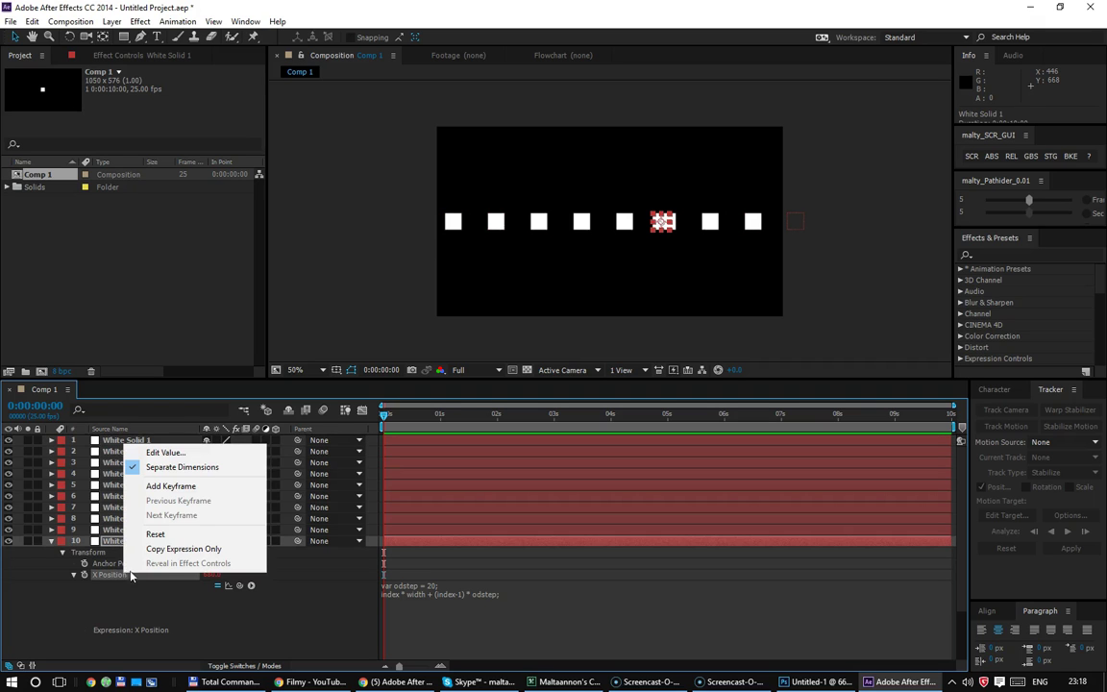
left_click(151, 549)
left_click(146, 530)
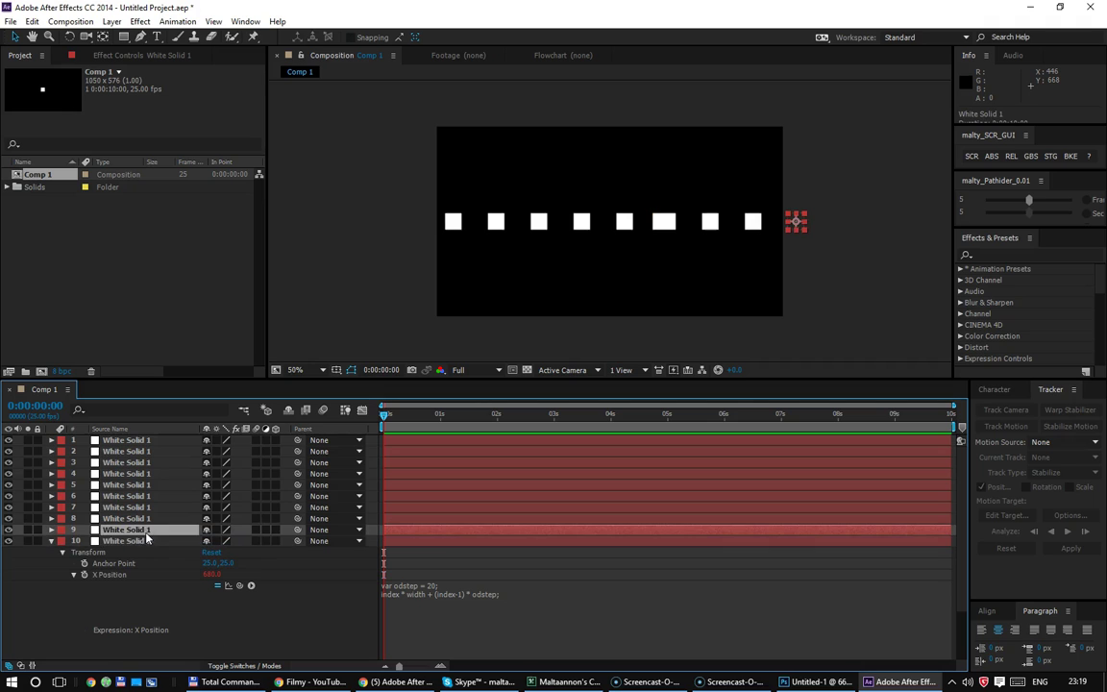
left_click(153, 442, "shift")
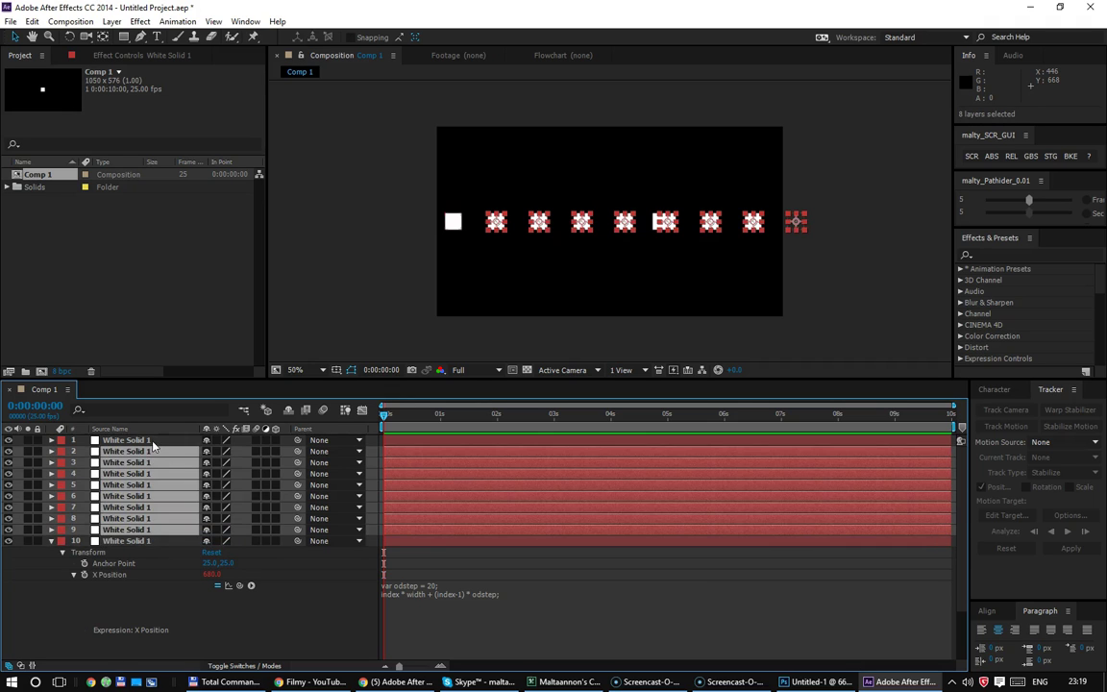
key("ctrl+v")
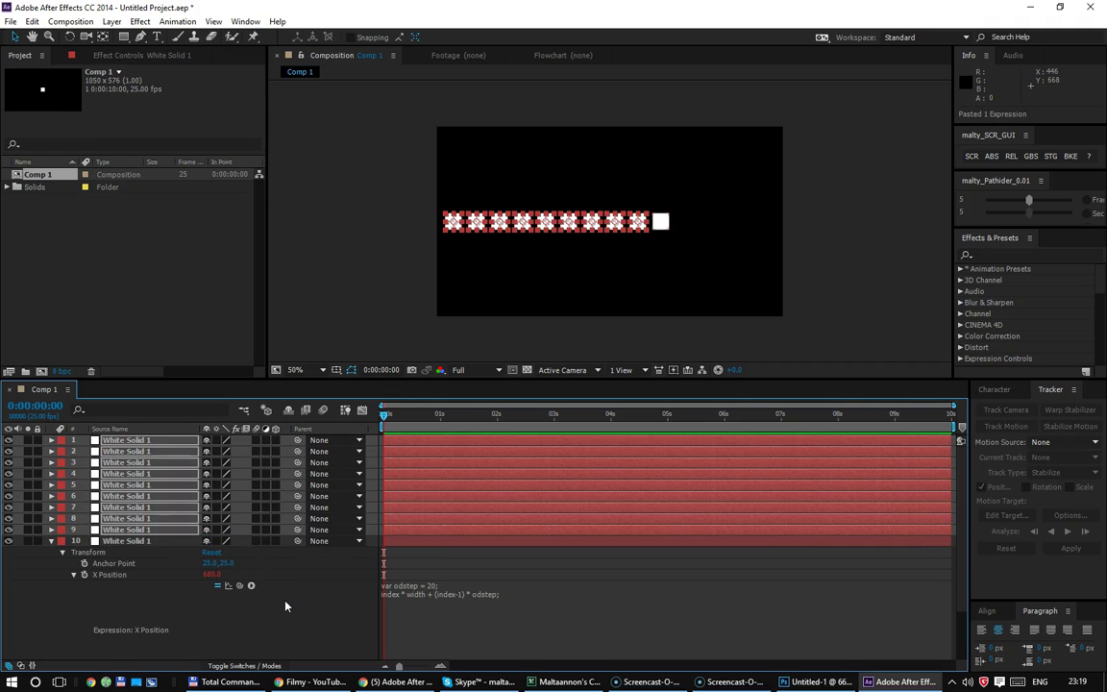
left_click(285, 624)
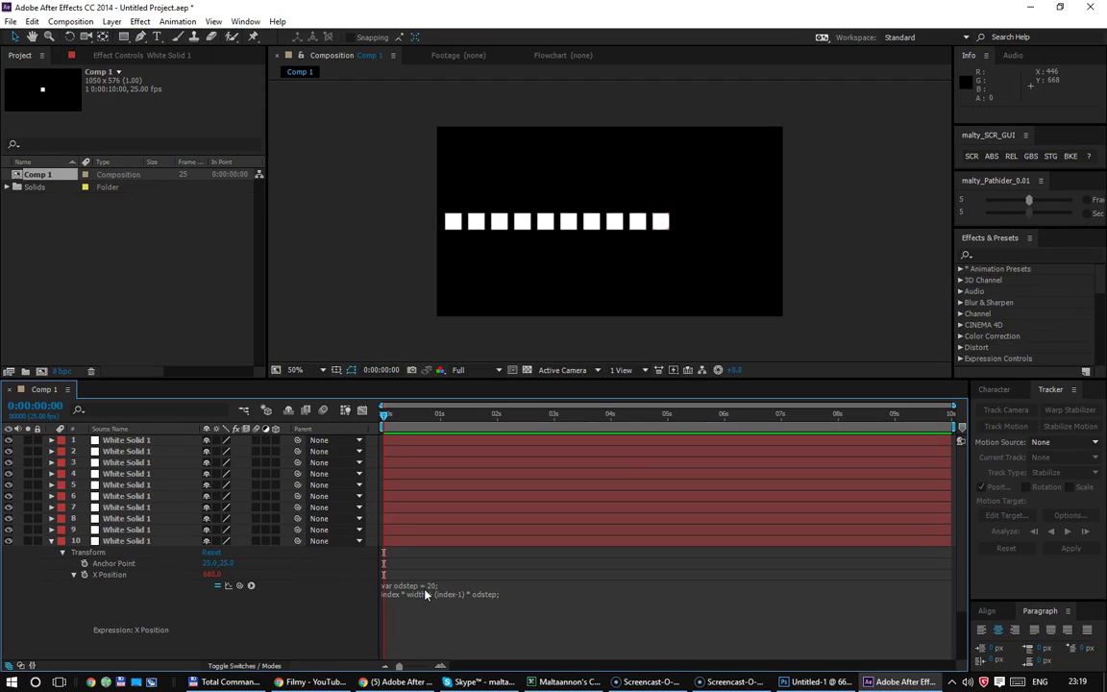
left_click(158, 542)
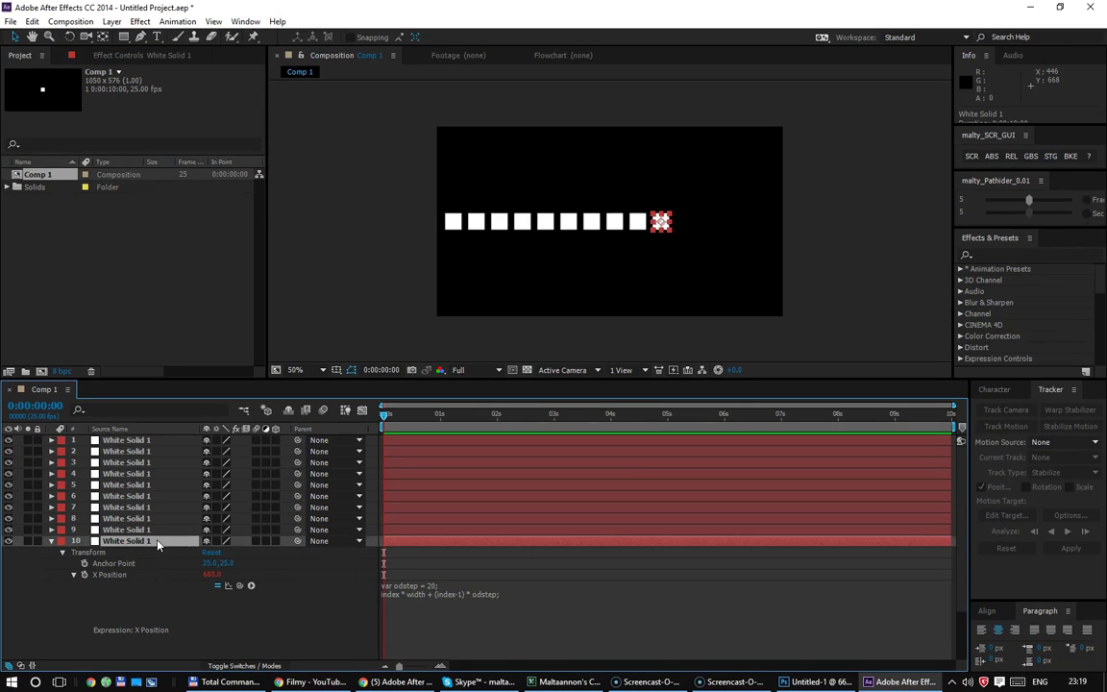
left_click(163, 458, "shift")
Step: Delete the duplicated layers and add a new null layer named Ustawienia
key("Delete")
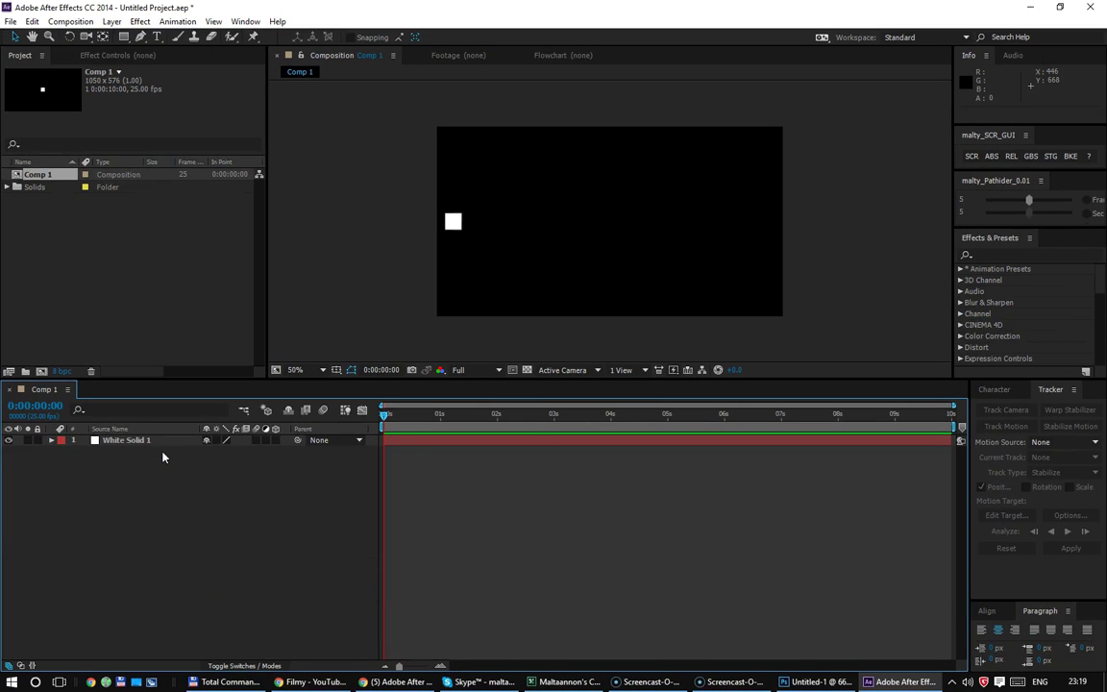
right_click(164, 503)
mouse_move(226, 512)
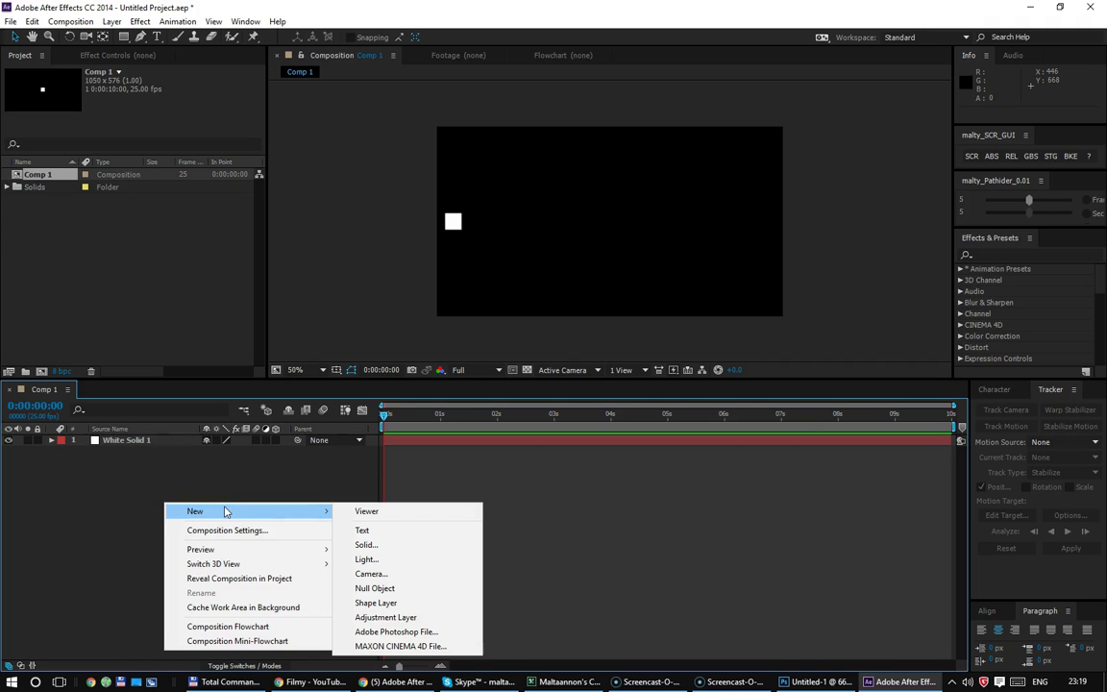
left_click(371, 588)
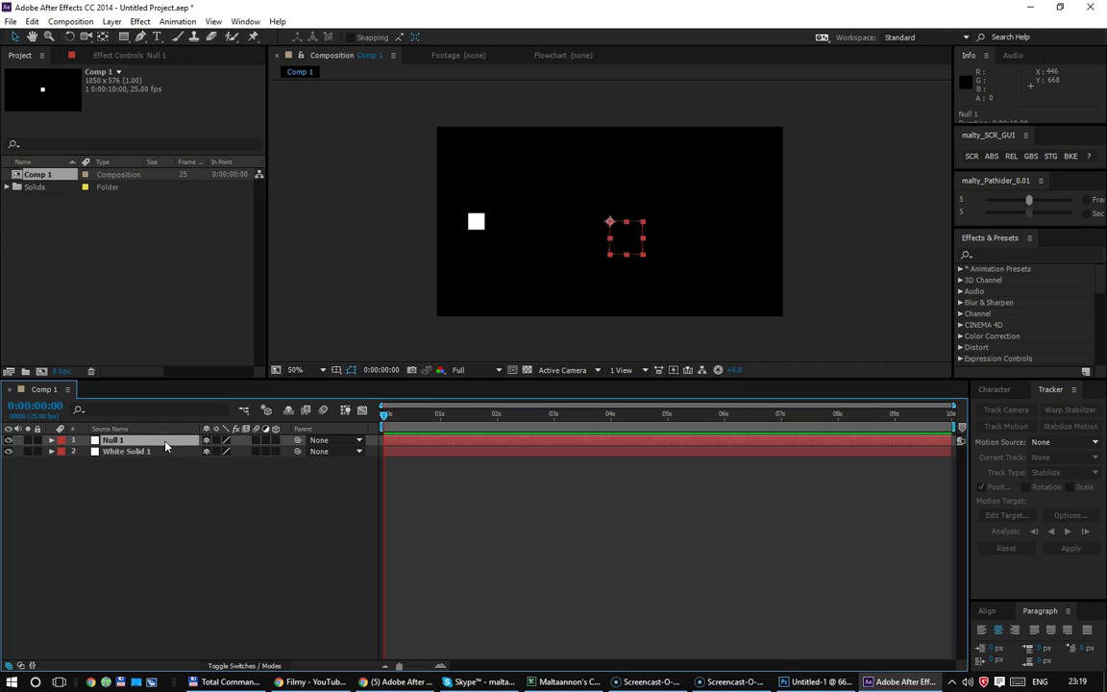
key("Return")
type("Ustawienia")
key("Return")
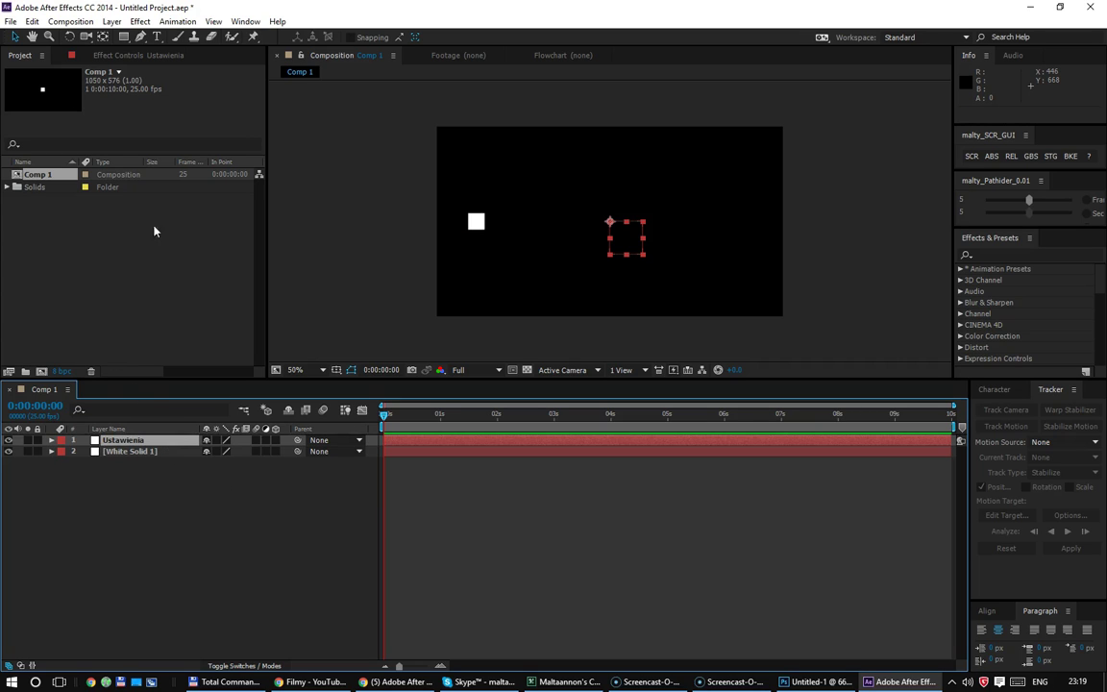
Step: Apply a Slider Control from Expression Controls to the Ustawienia layer
left_click(138, 54)
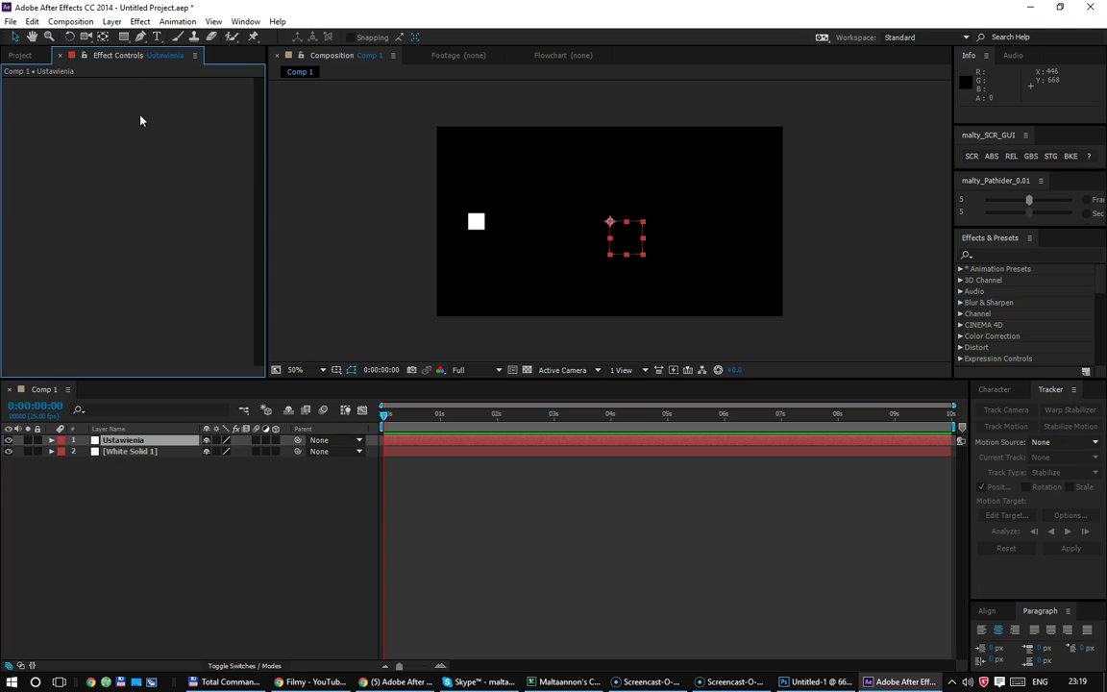
left_click(1071, 253)
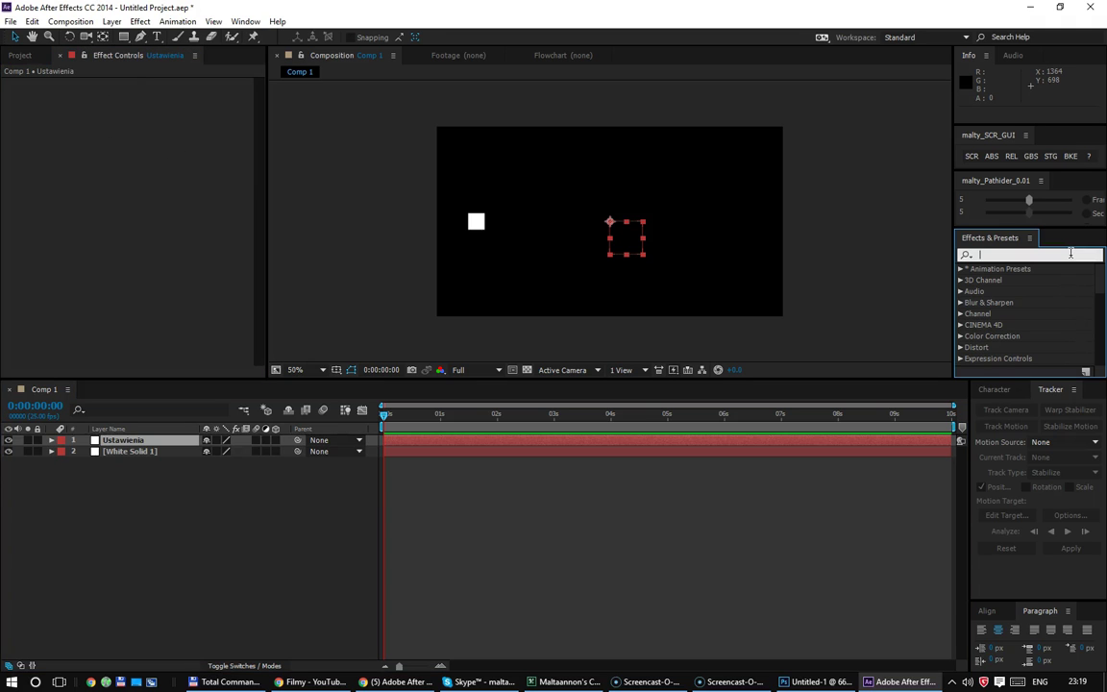
type("slider")
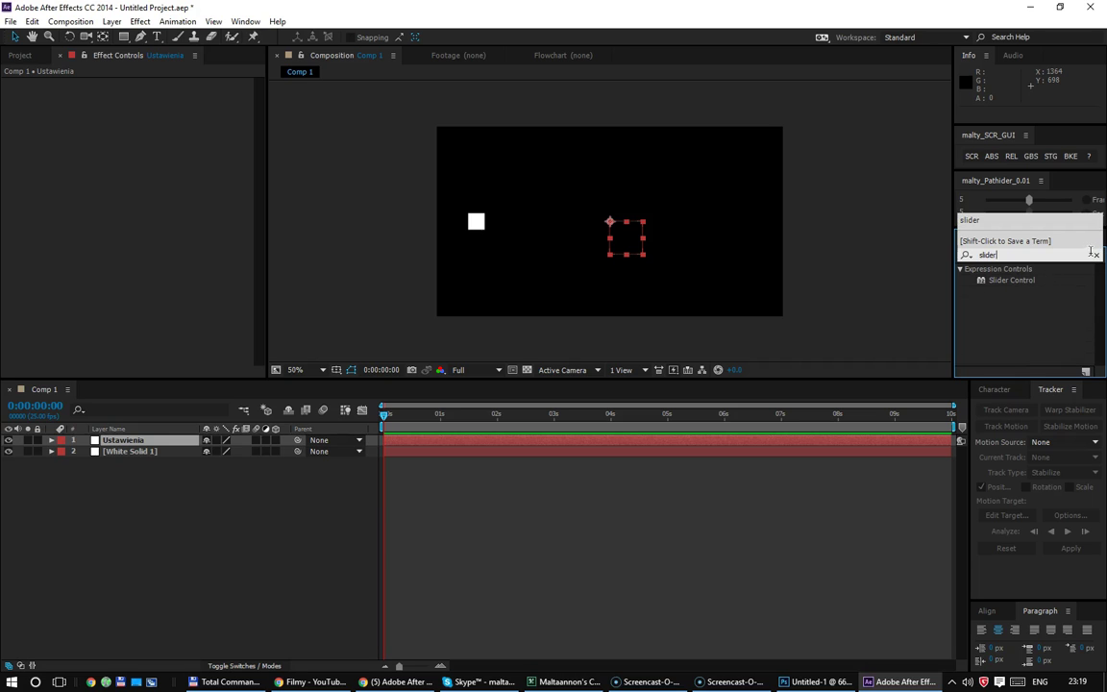
left_click(990, 221)
left_click(1096, 255)
scroll(961, 298, "down", 2)
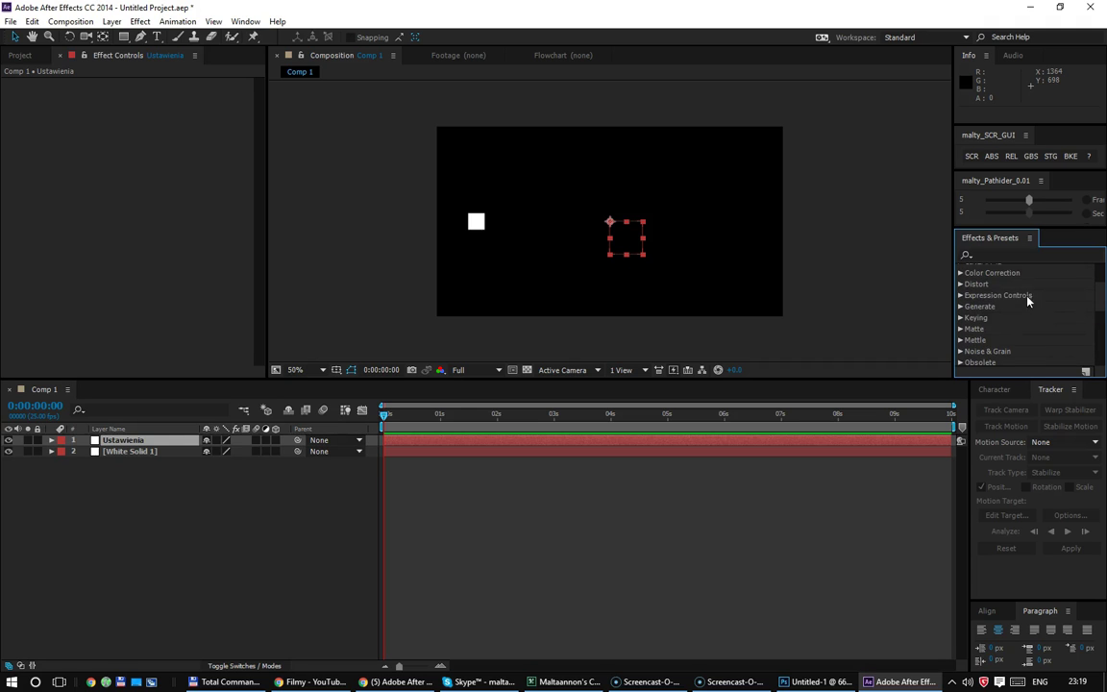
left_click(959, 294)
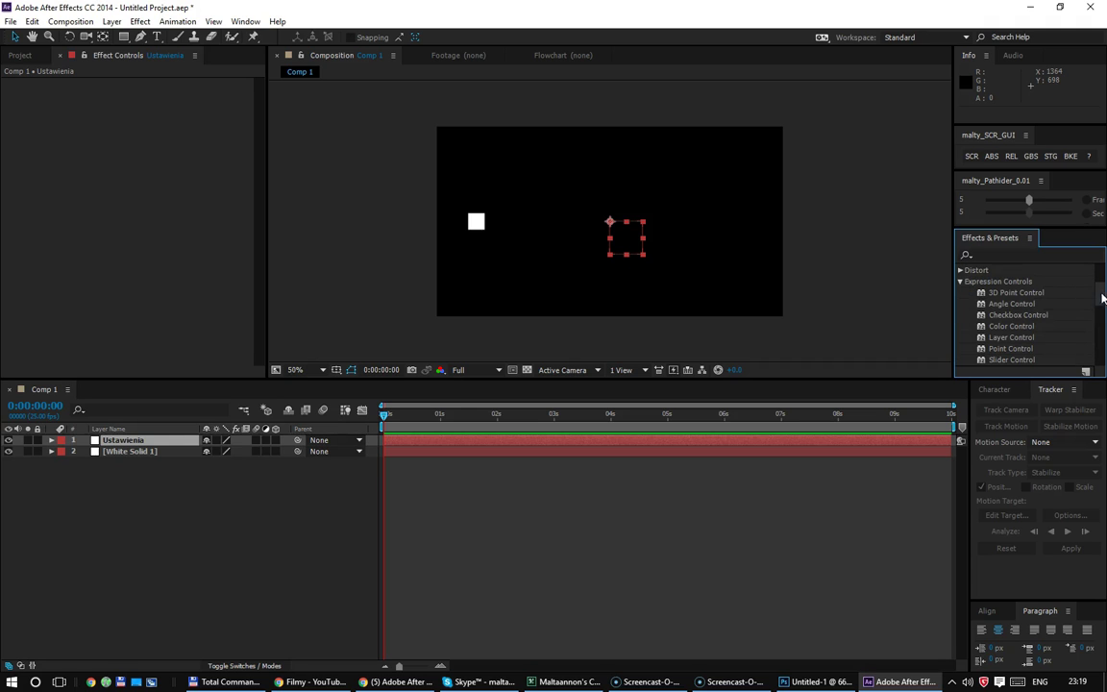
scroll(1099, 300, "down", 1)
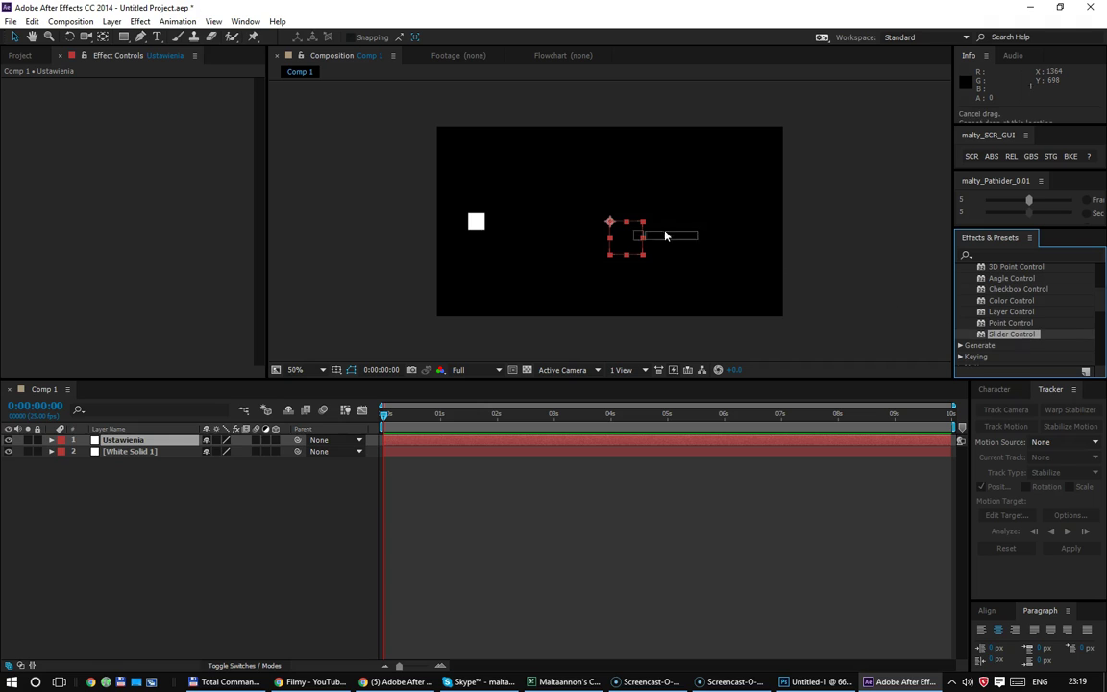
left_click_drag(1021, 333, 568, 213)
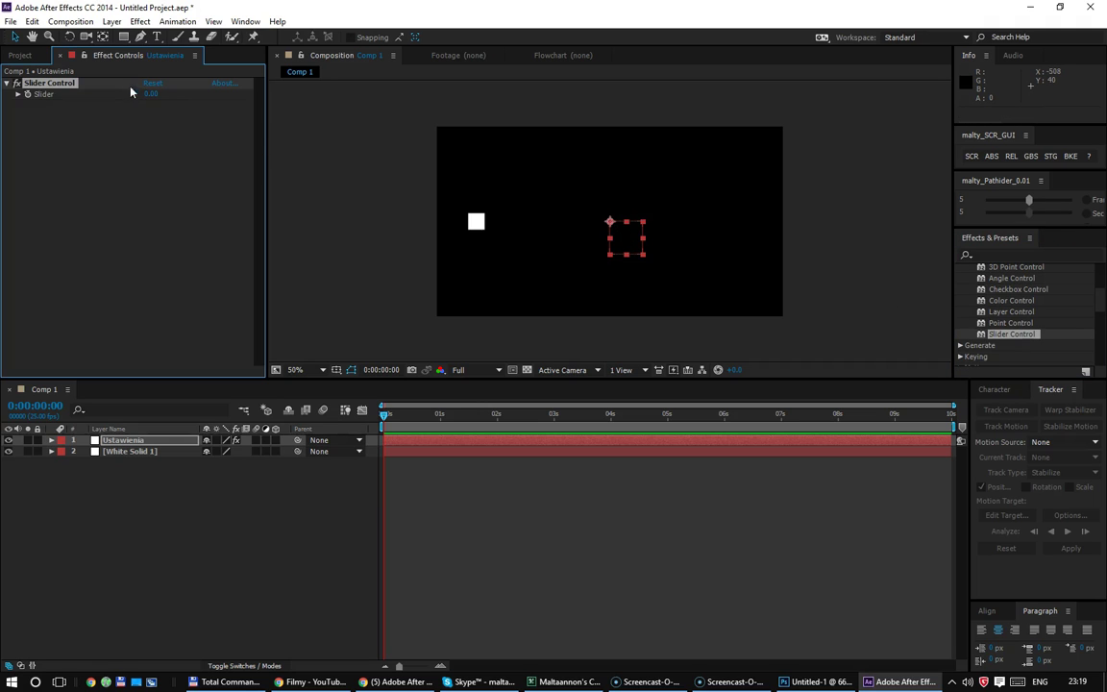
Step: Try the slider value, then add Point Control and Angle Control, setting the angle to 65°
mouse_move(151, 93)
left_mouse_down()
mouse_move(96, 93)
mouse_move(401, 168)
left_mouse_up()
left_click_drag(1012, 323, 164, 210)
mouse_move(170, 124)
left_mouse_down()
mouse_move(178, 99)
mouse_move(207, 122)
left_mouse_up()
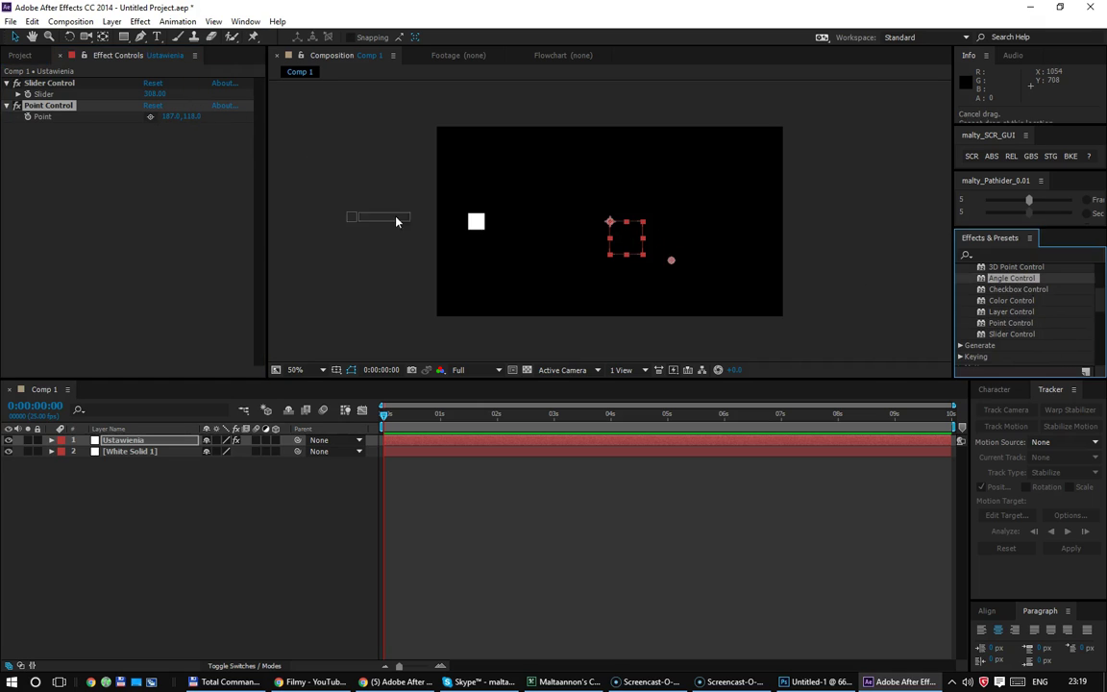
left_click_drag(1026, 282, 198, 240)
left_click_drag(170, 140, 75, 145)
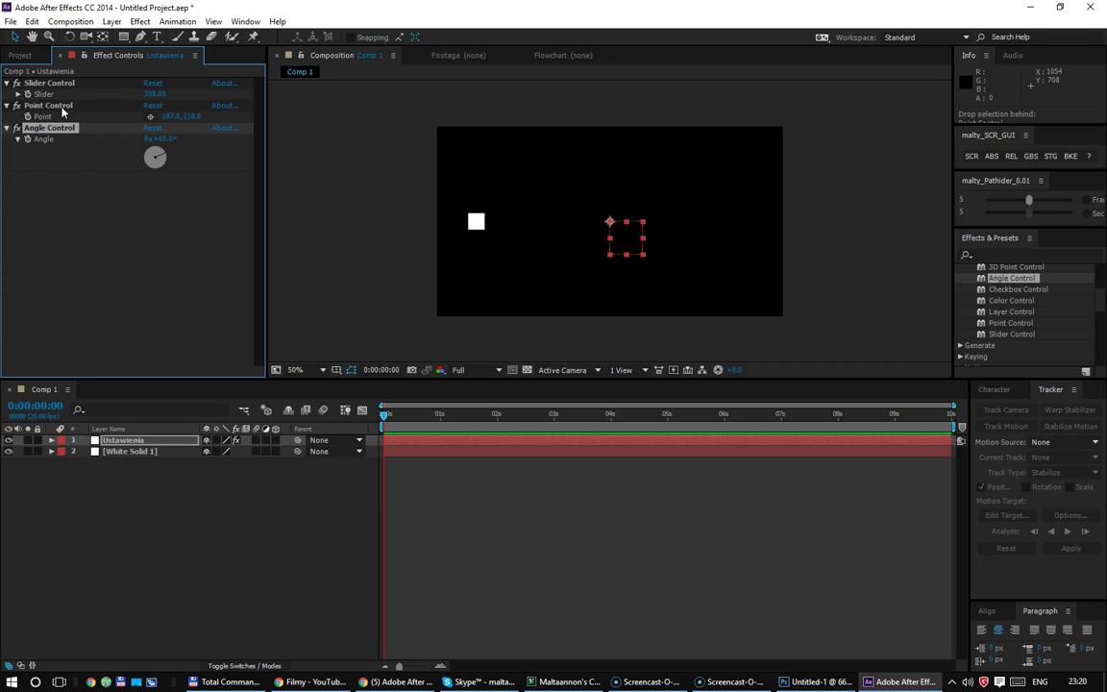
Step: Delete the Angle and Point Control effects and rename the slider to Odstep
left_click(56, 105, "shift")
key("Delete")
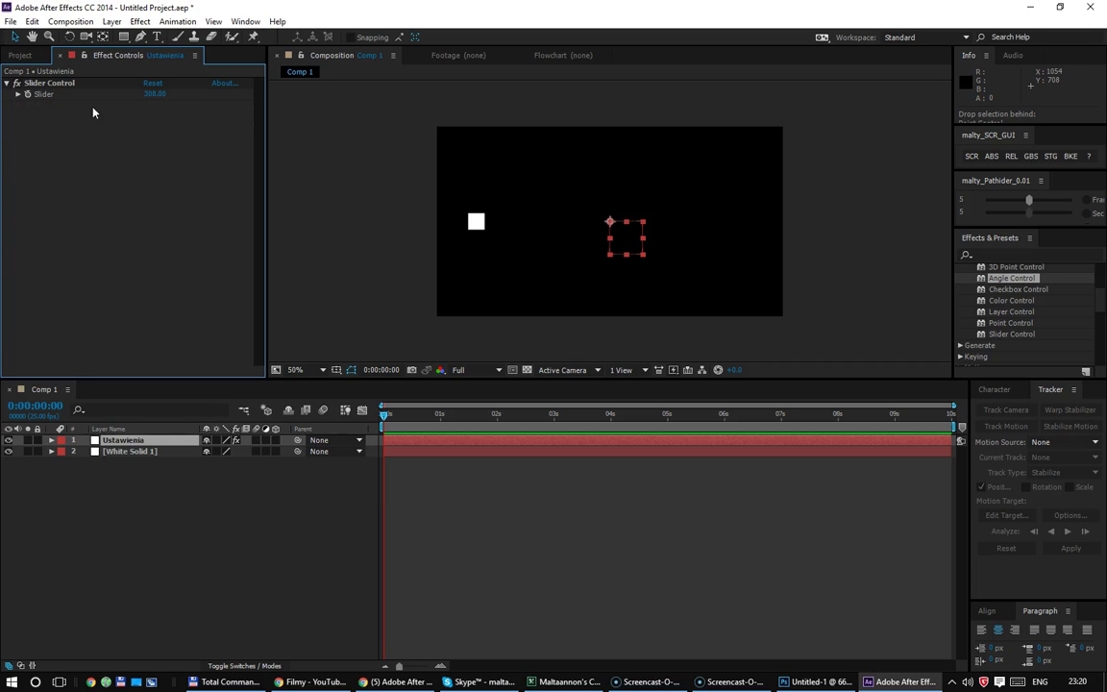
left_click(59, 82)
key("Return")
type("Odstep")
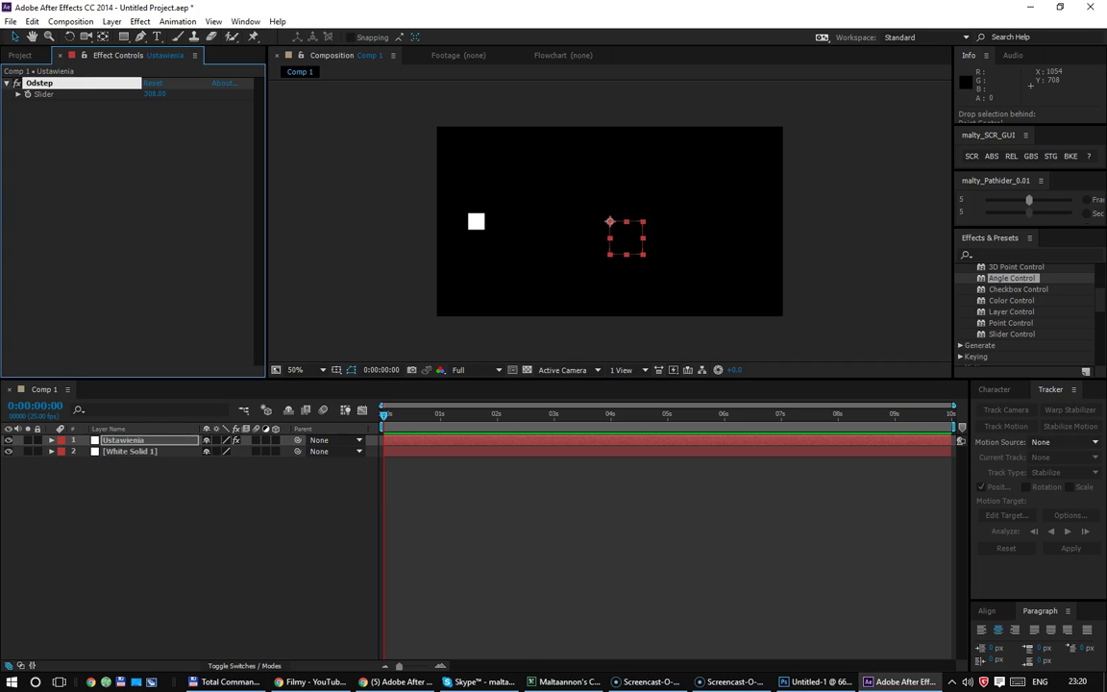
key("Return")
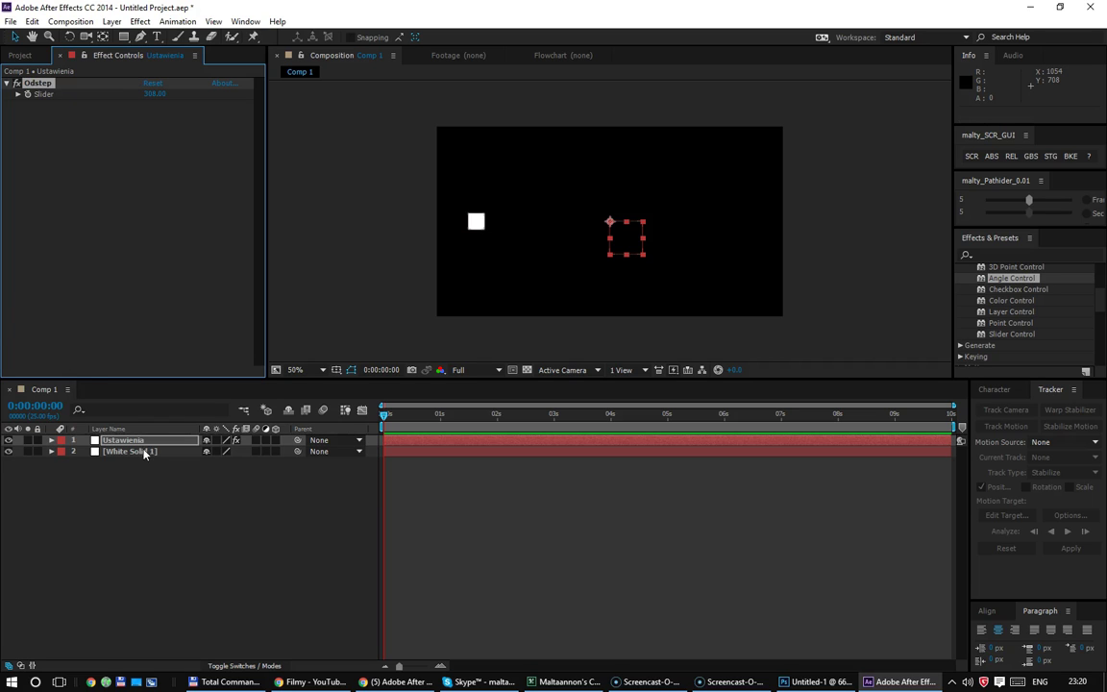
Step: Select the White Solid 1 layer
left_click(166, 451)
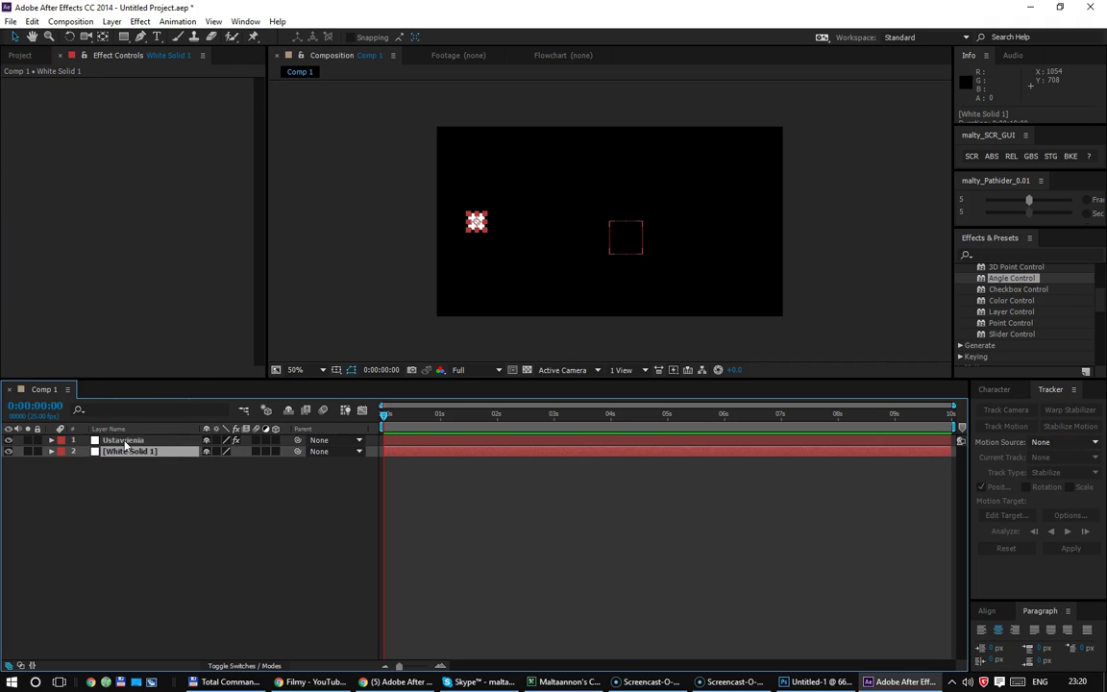
key("ctrl+Up")
left_click(83, 62)
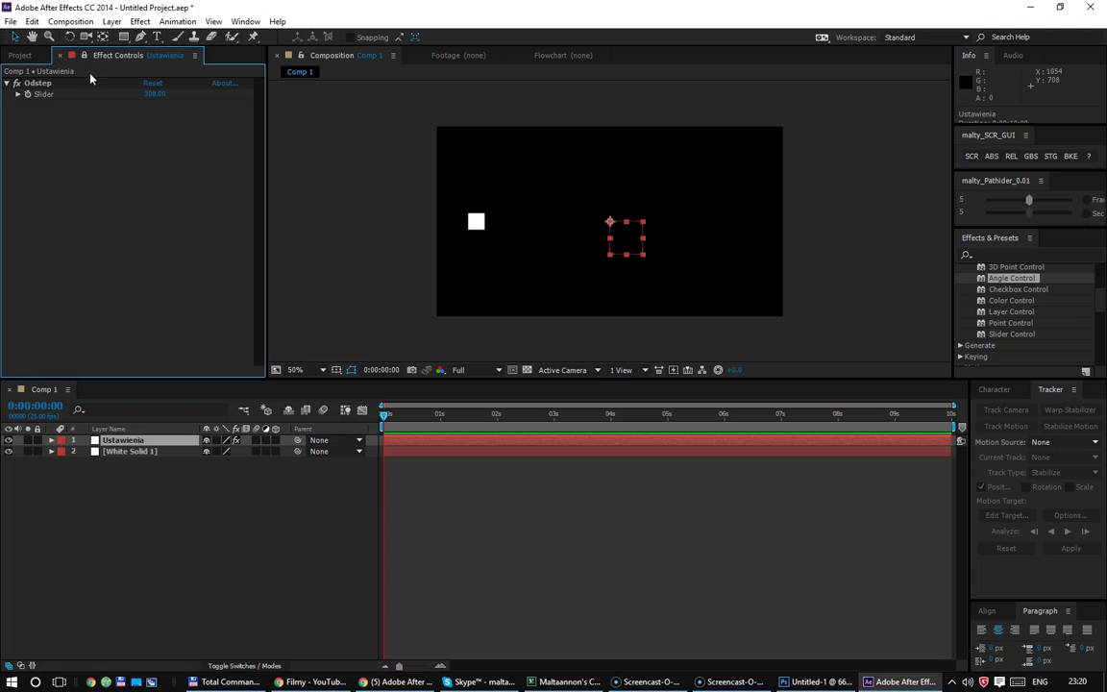
left_click(176, 453)
Step: Replace the 20 spacing value in the X Position expression with a link to the Odstep slider
key("e")
key("e")
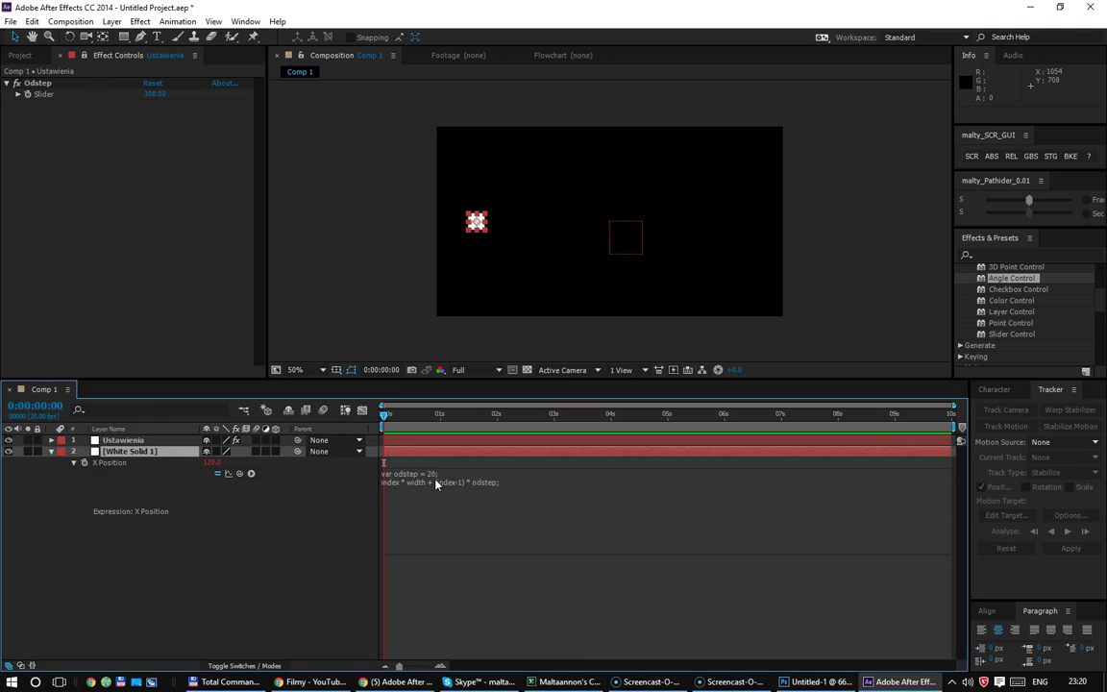
left_click(436, 473)
double_click(433, 473)
mouse_move(239, 473)
left_mouse_down()
mouse_move(143, 225)
mouse_move(55, 100)
left_mouse_up()
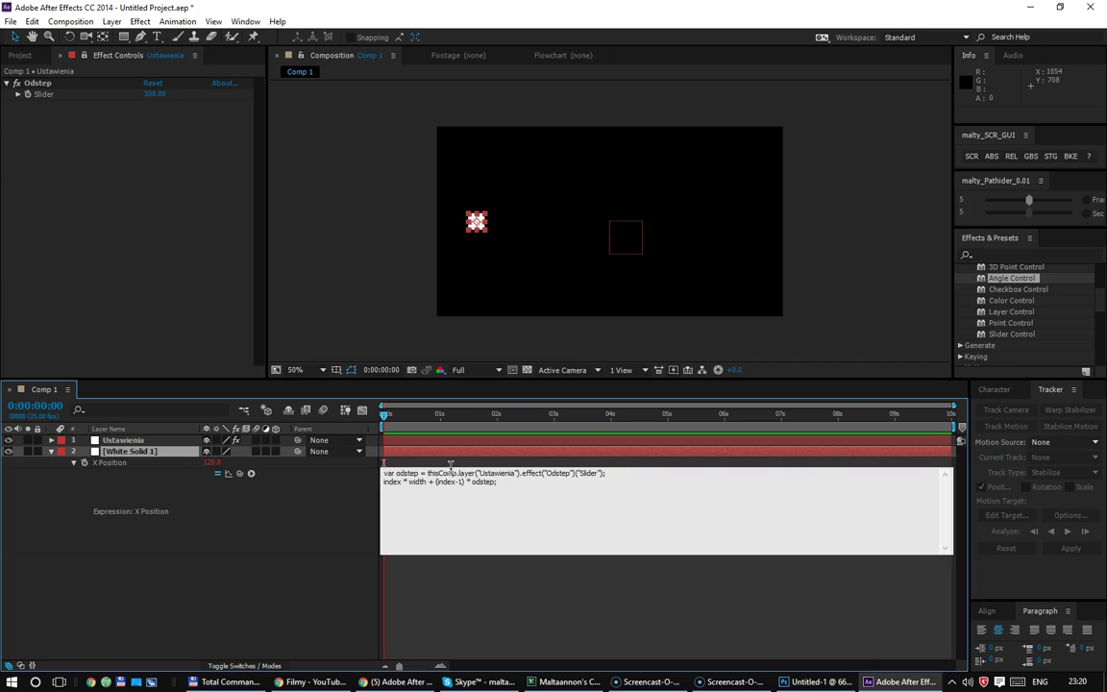
left_click(352, 630)
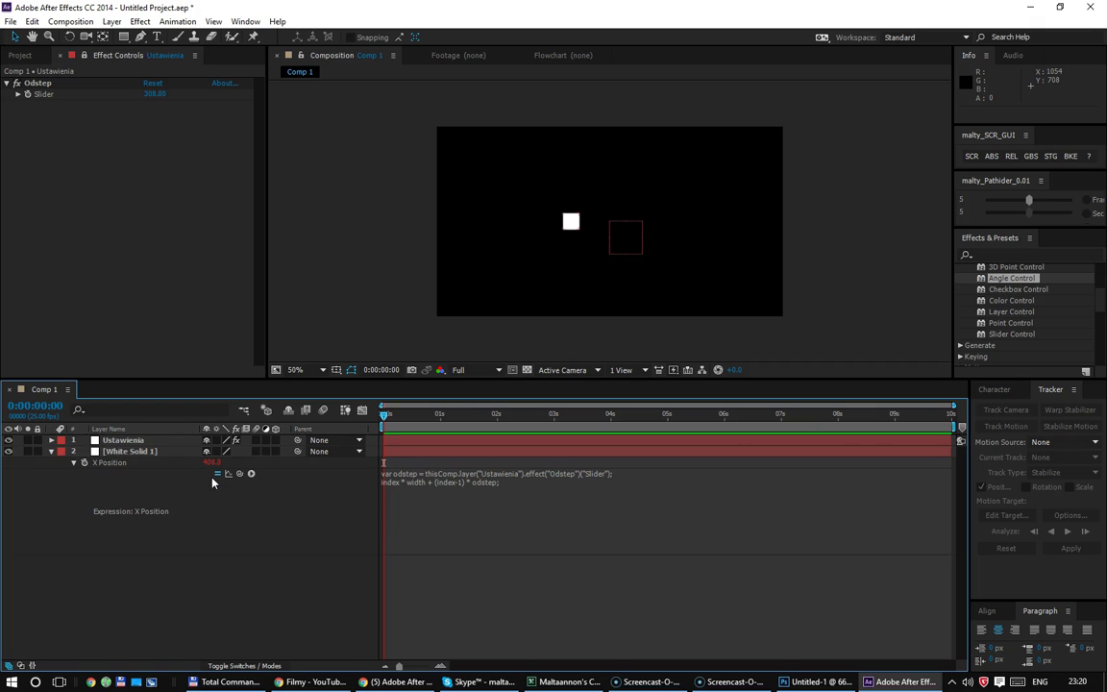
Step: Set the Odstep slider to 20 and reselect White Solid 1
left_click(155, 94)
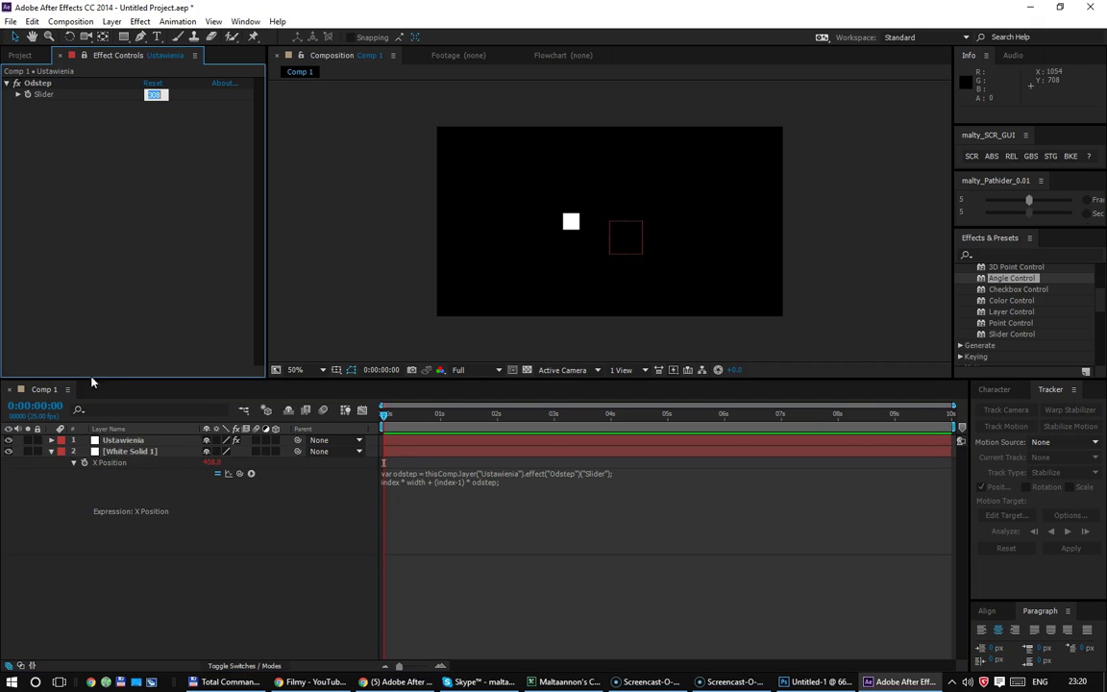
type("20")
key("Return")
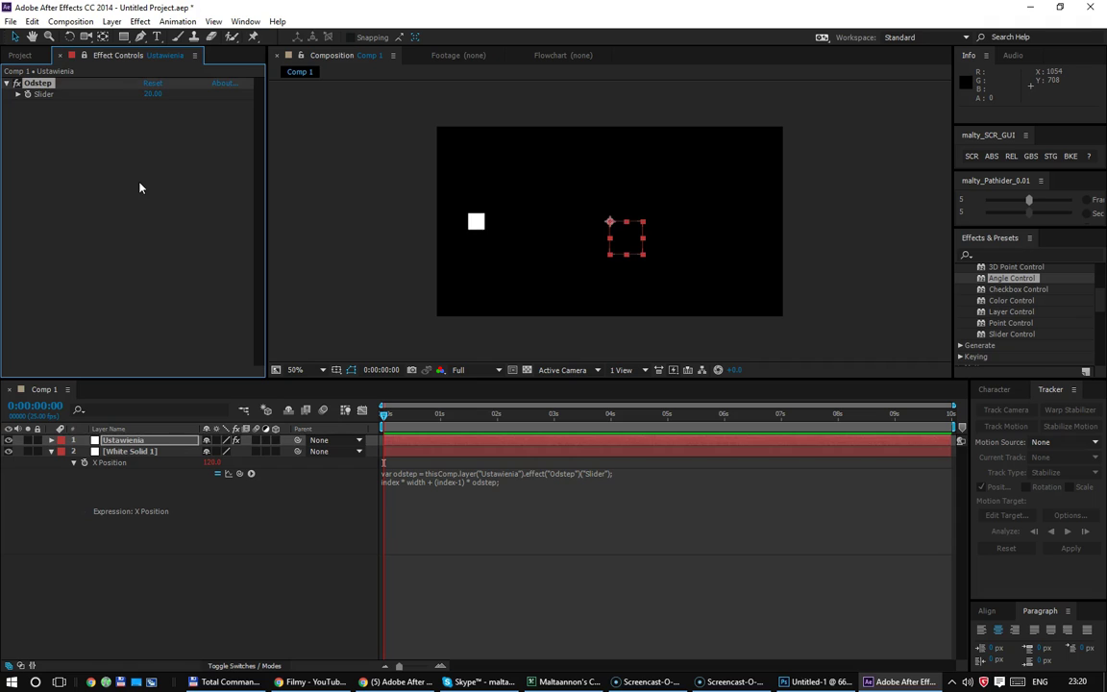
left_click(162, 452)
Step: Duplicate the white solid, scrub the Odstep spacing to 7, and select layers 4–12
key("ctrl+d")
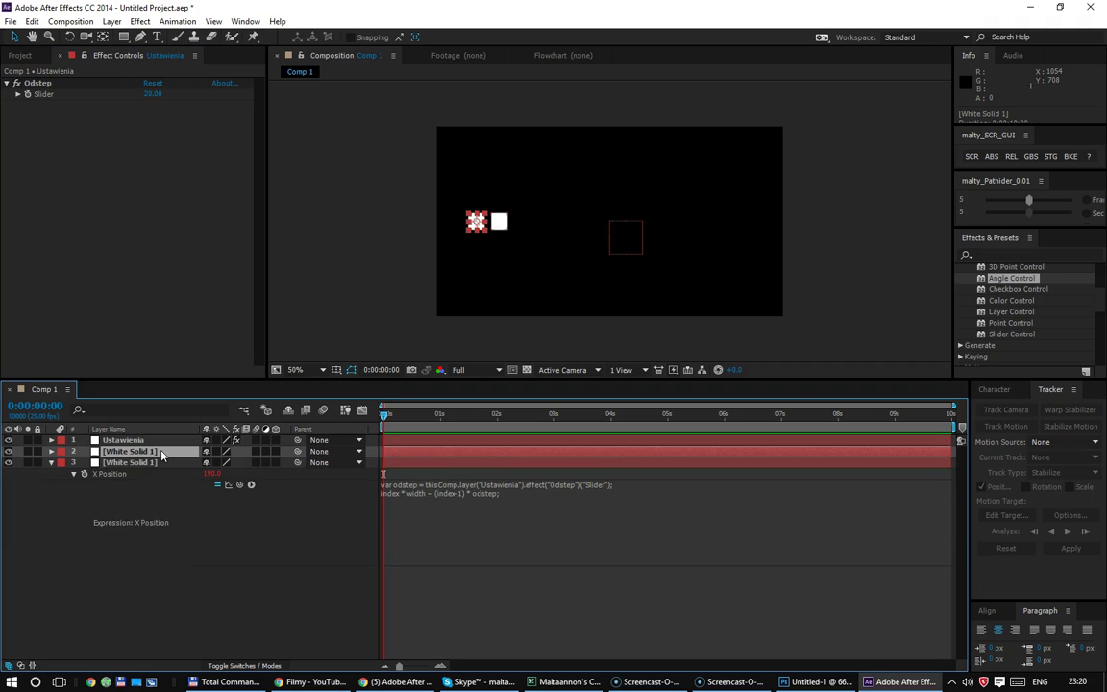
key("ctrl+d")
key("ctrl+d")
key("ctrl+d")
key("ctrl+d")
key("ctrl+d")
key("ctrl+d")
key("ctrl+d")
key("ctrl+d")
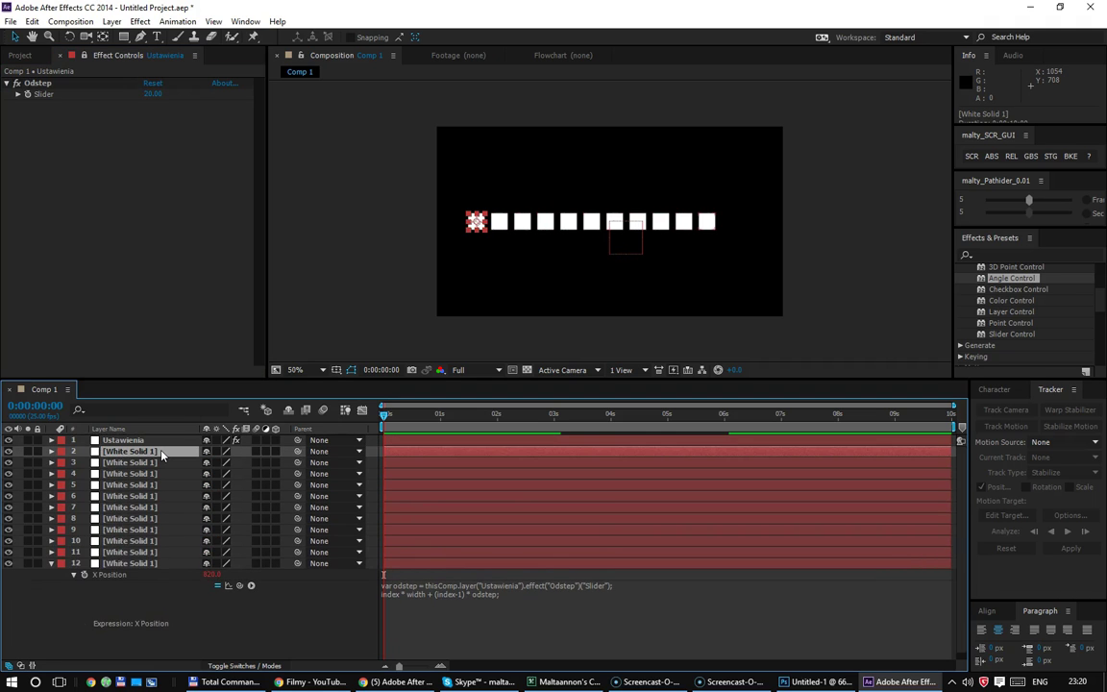
mouse_move(152, 94)
left_mouse_down()
mouse_move(182, 95)
mouse_move(159, 101)
left_mouse_up()
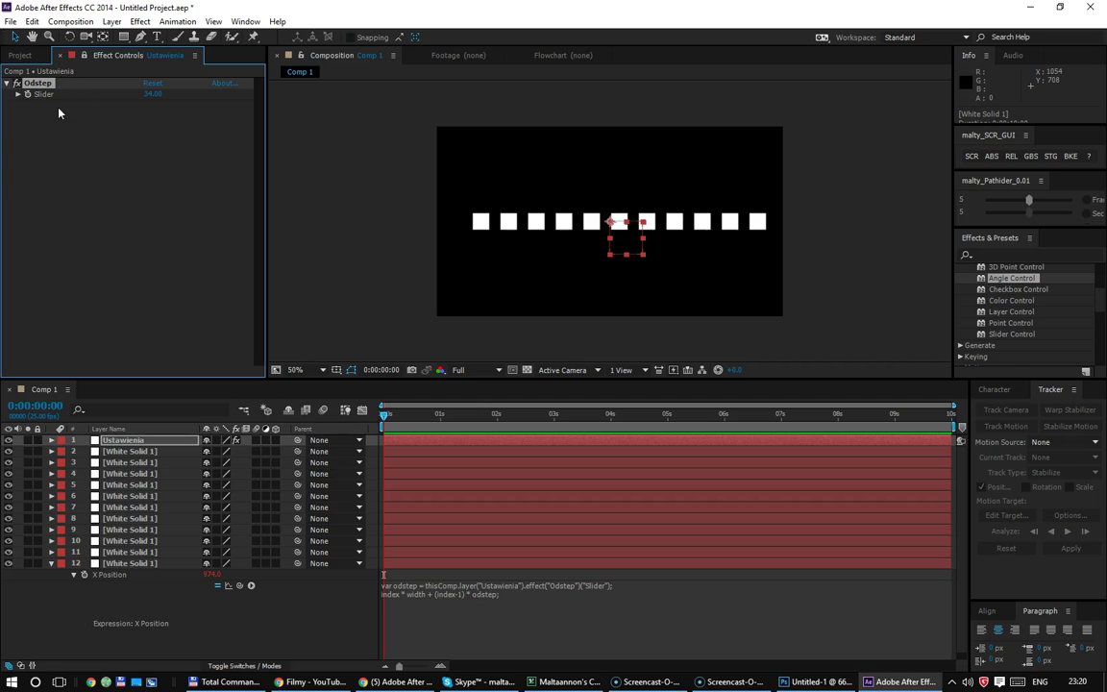
mouse_move(151, 95)
left_mouse_down()
mouse_move(183, 92)
mouse_move(128, 94)
left_mouse_up()
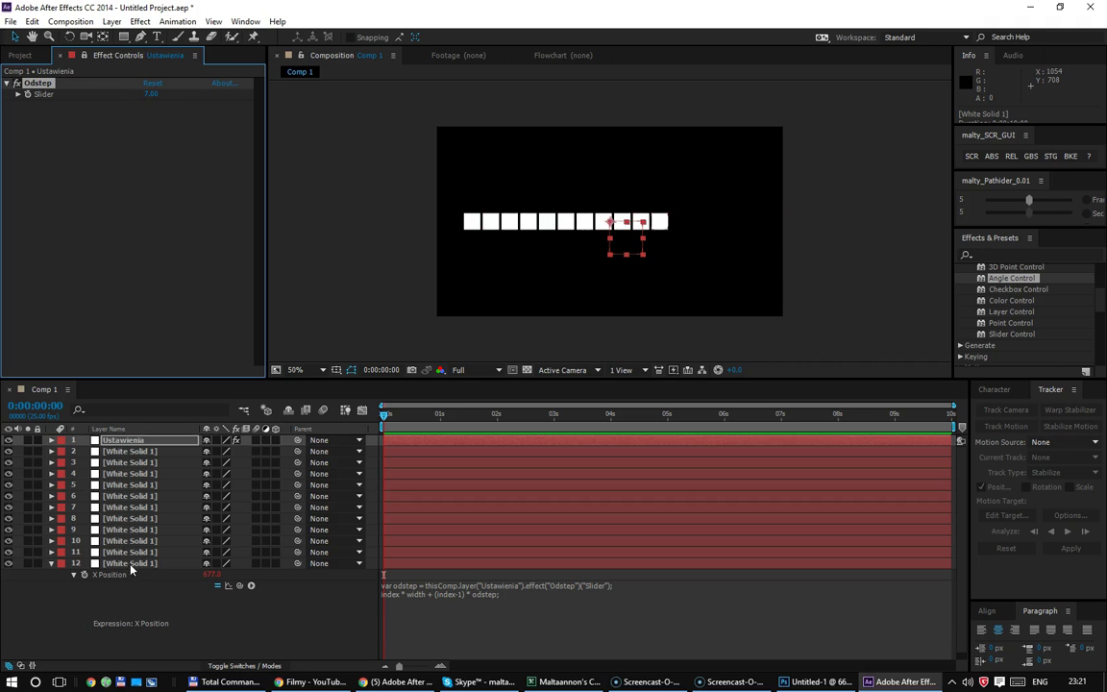
key("ctrl+Up")
left_click(152, 478, "shift")
key("Delete")
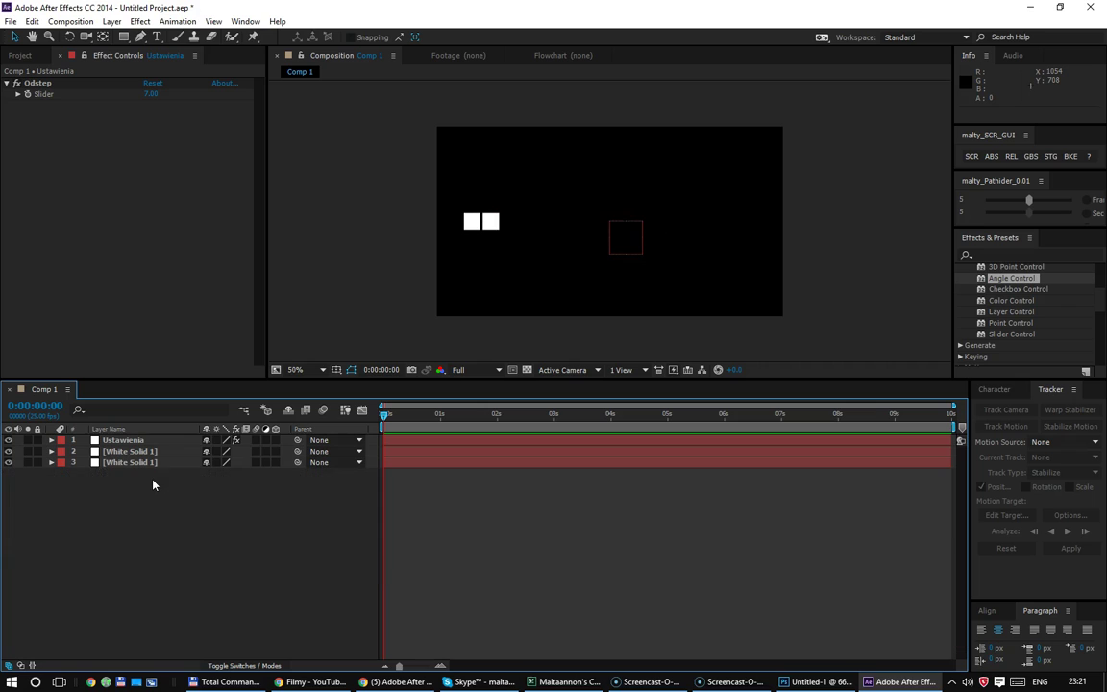
left_click(151, 442)
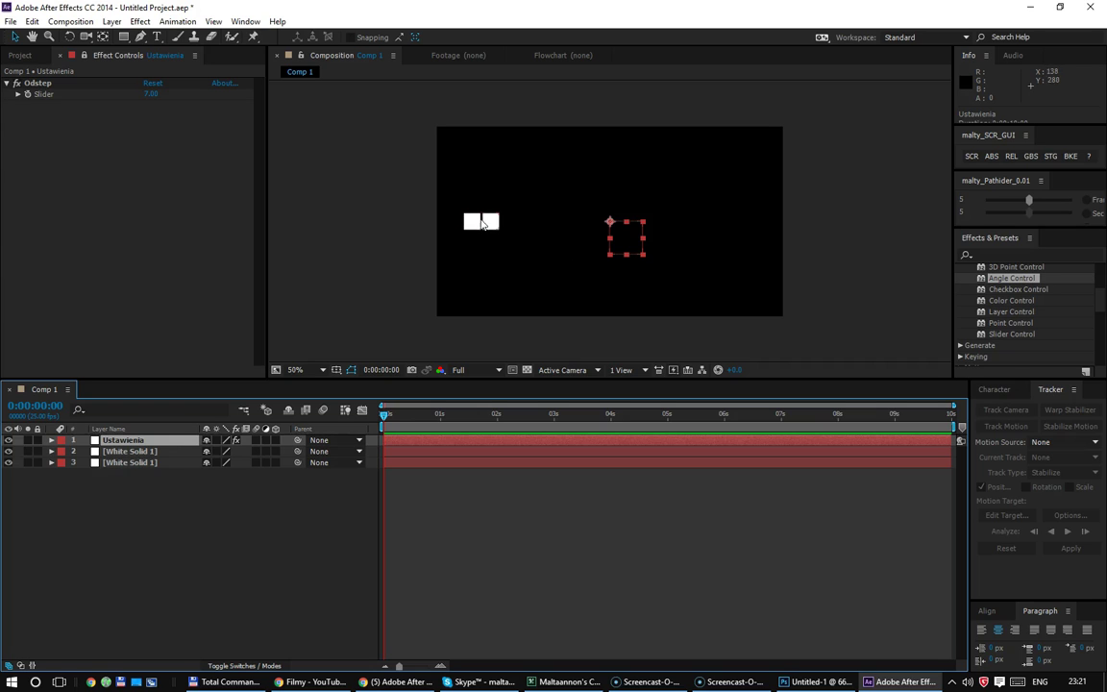
key("ctrl+d")
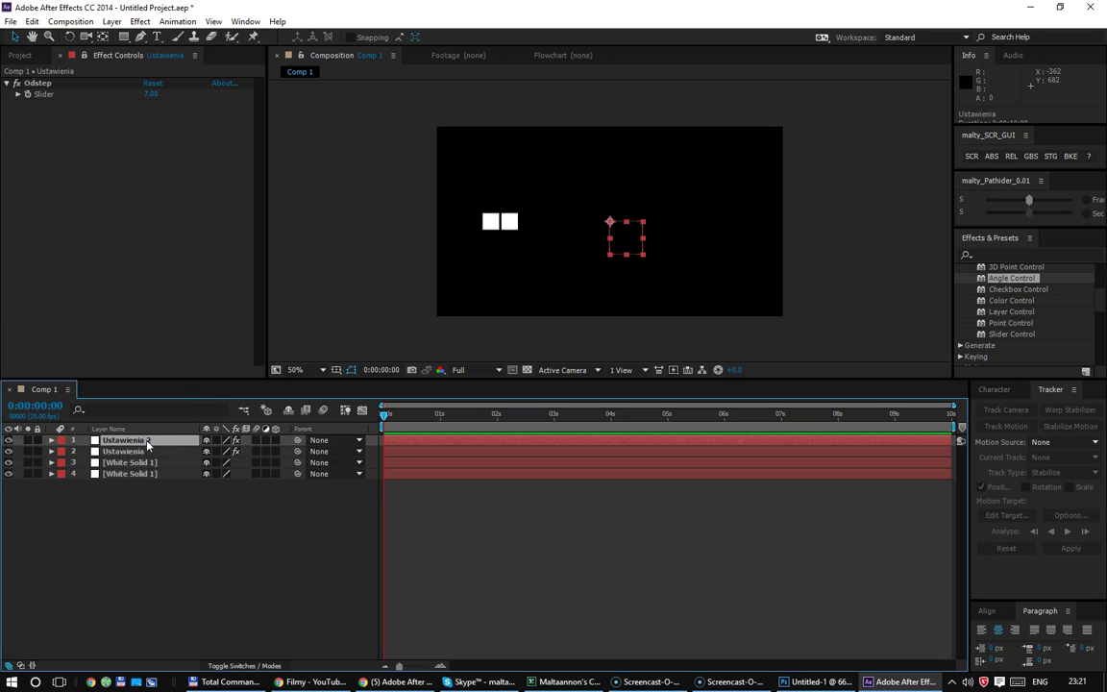
key("ctrl+d")
key("ctrl+d")
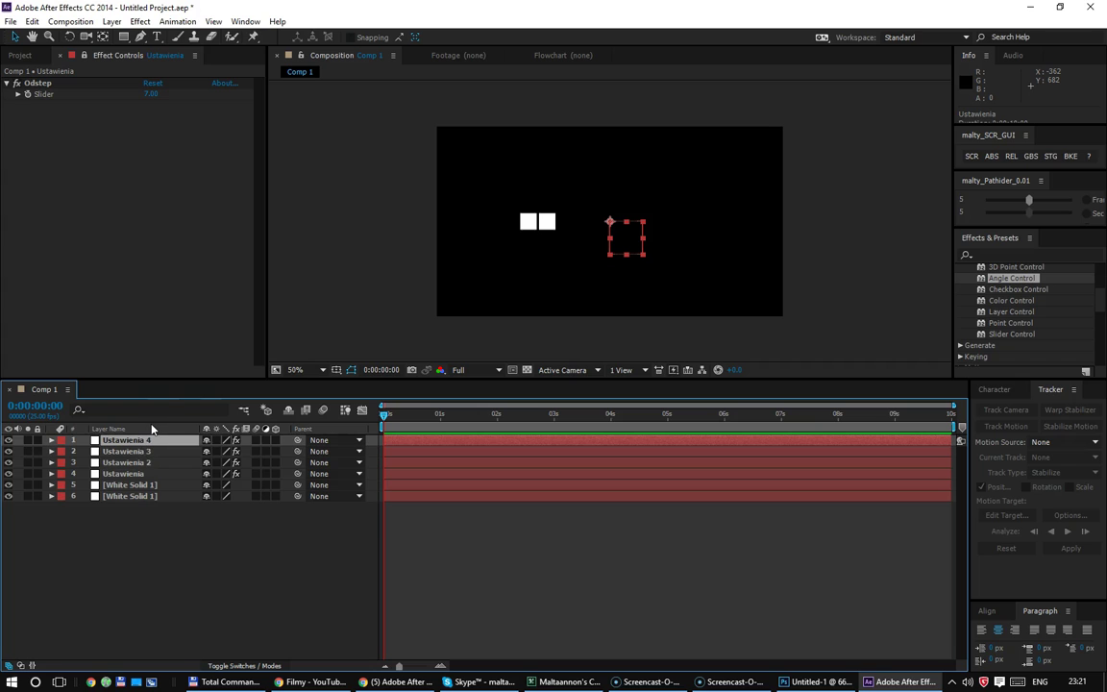
left_click(126, 488)
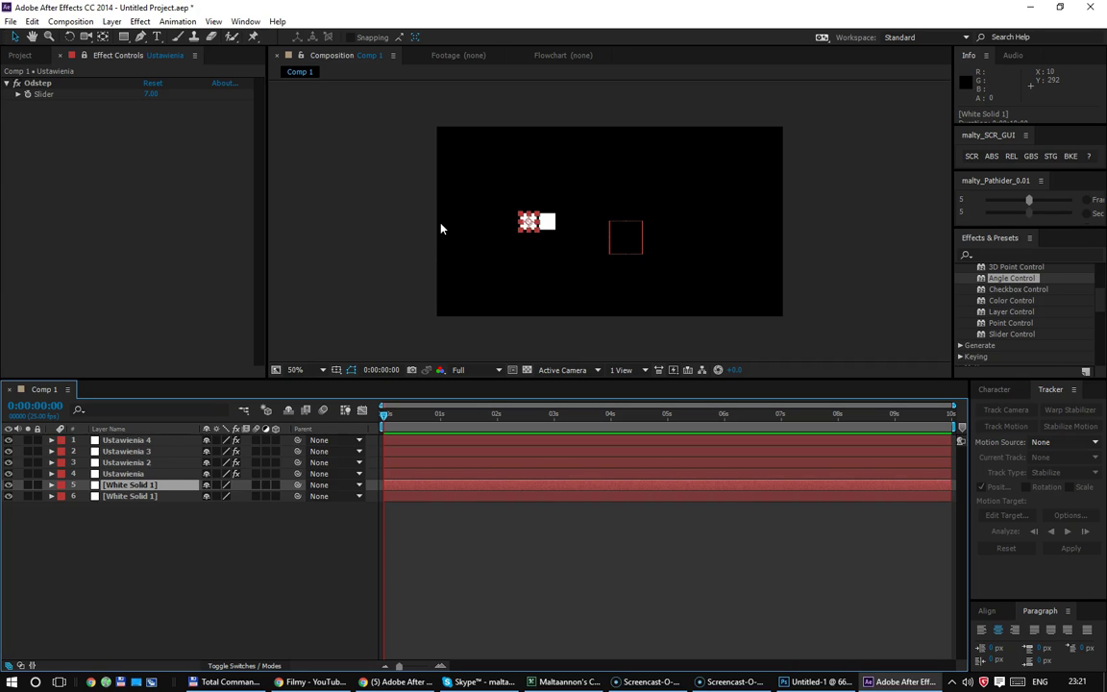
left_click(162, 463)
left_click(166, 440, "shift")
key("Delete")
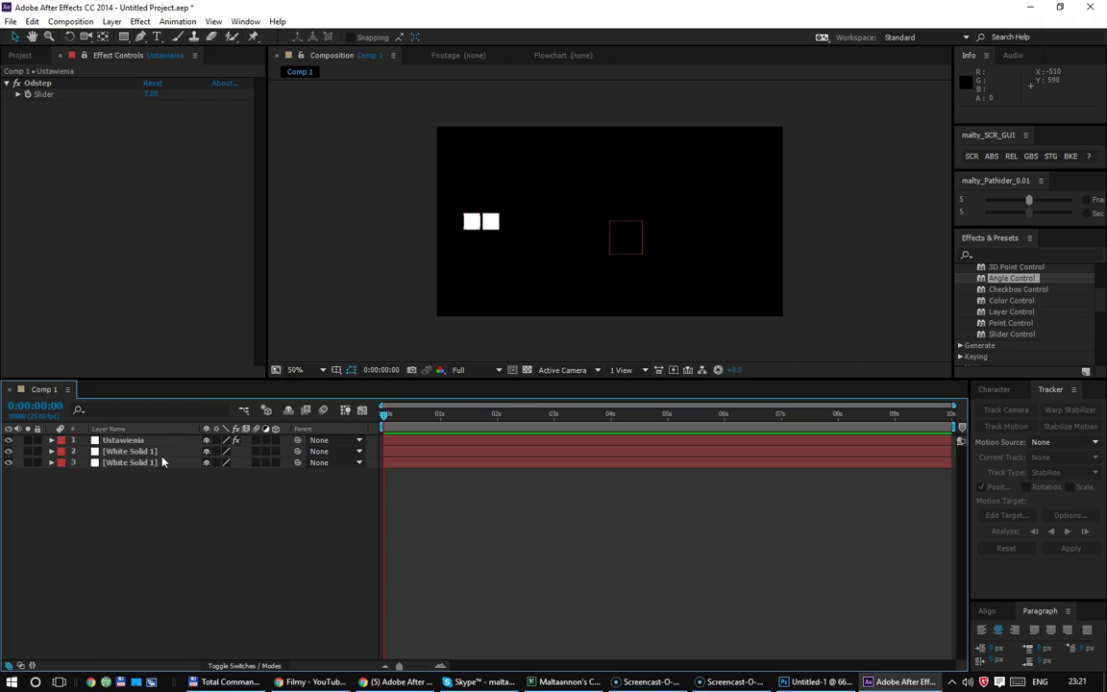
left_click(123, 440)
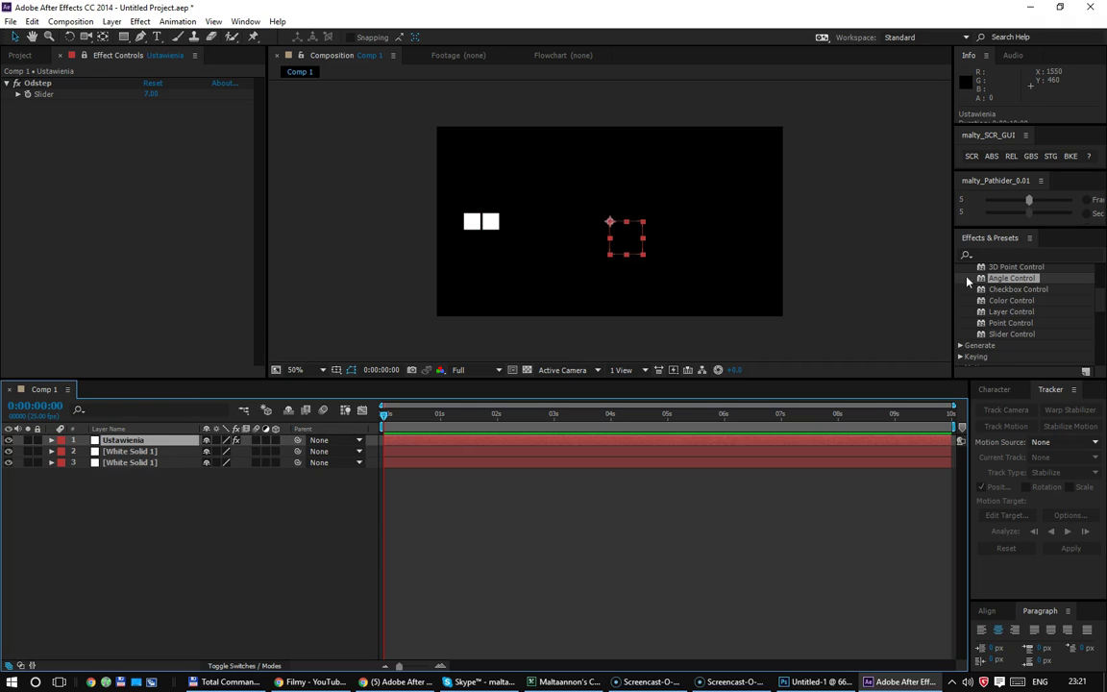
Step: Add a Slider Control named First Layer to Ustawienia and set it to 2
mouse_move(1011, 334)
left_mouse_down()
mouse_move(260, 208)
mouse_move(137, 244)
left_mouse_up()
key("Return")
type("First Layer")
key("Return")
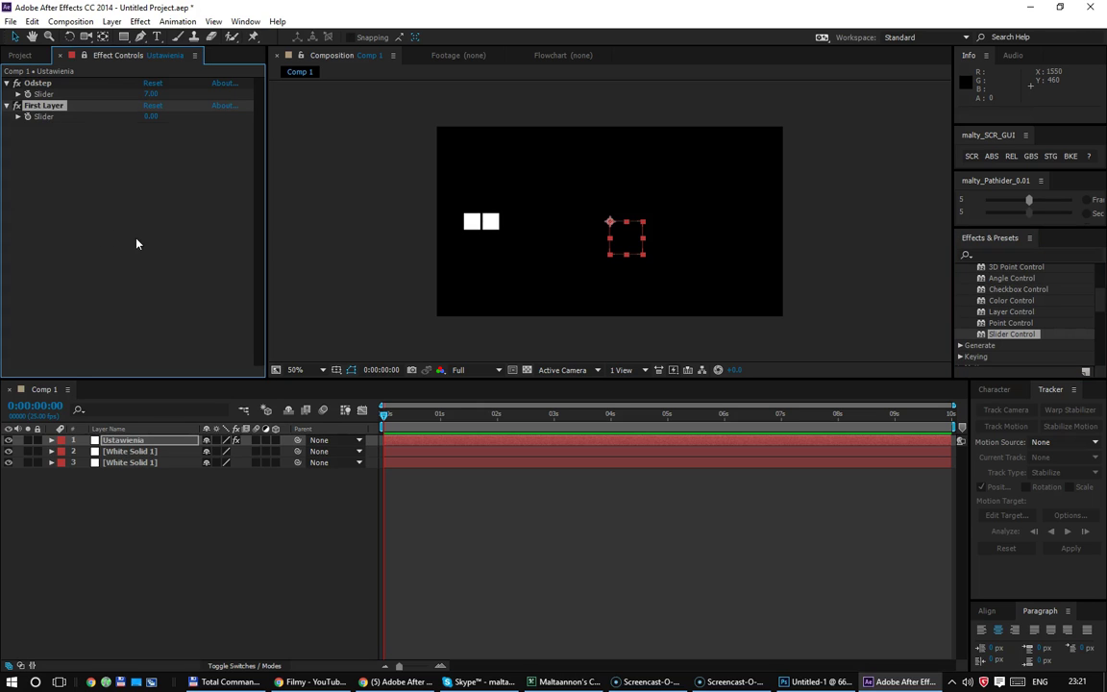
left_click(158, 116)
type("2")
key("Return")
Step: Delete the extra white solid in layer 3, leaving one White Solid 1
left_click(128, 452)
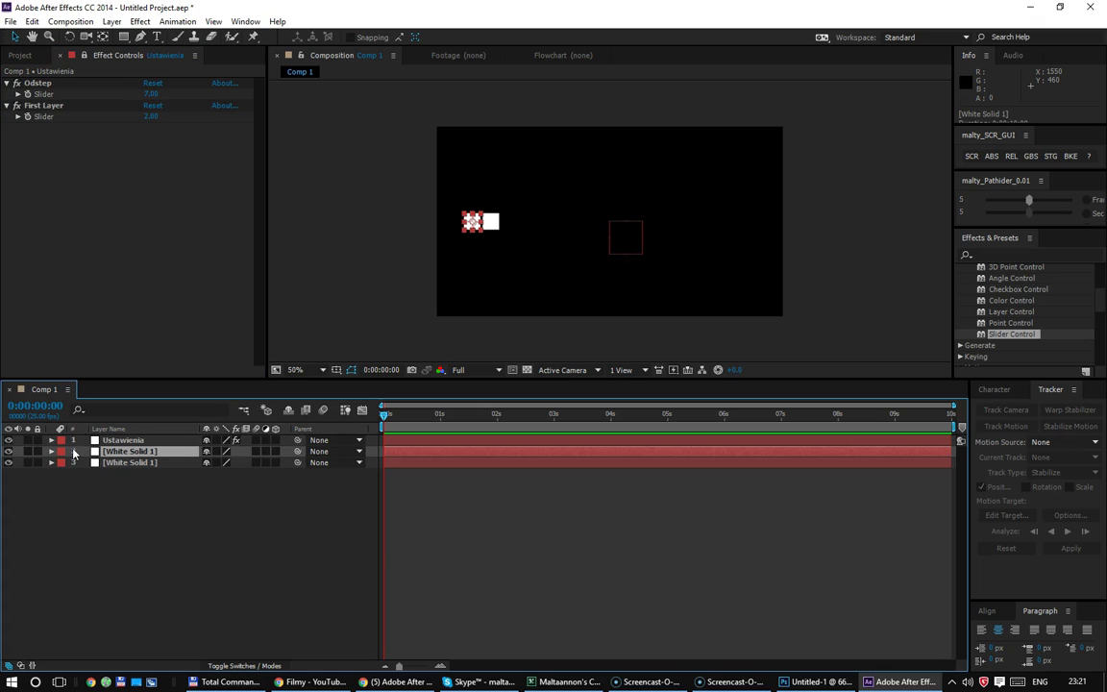
key("p")
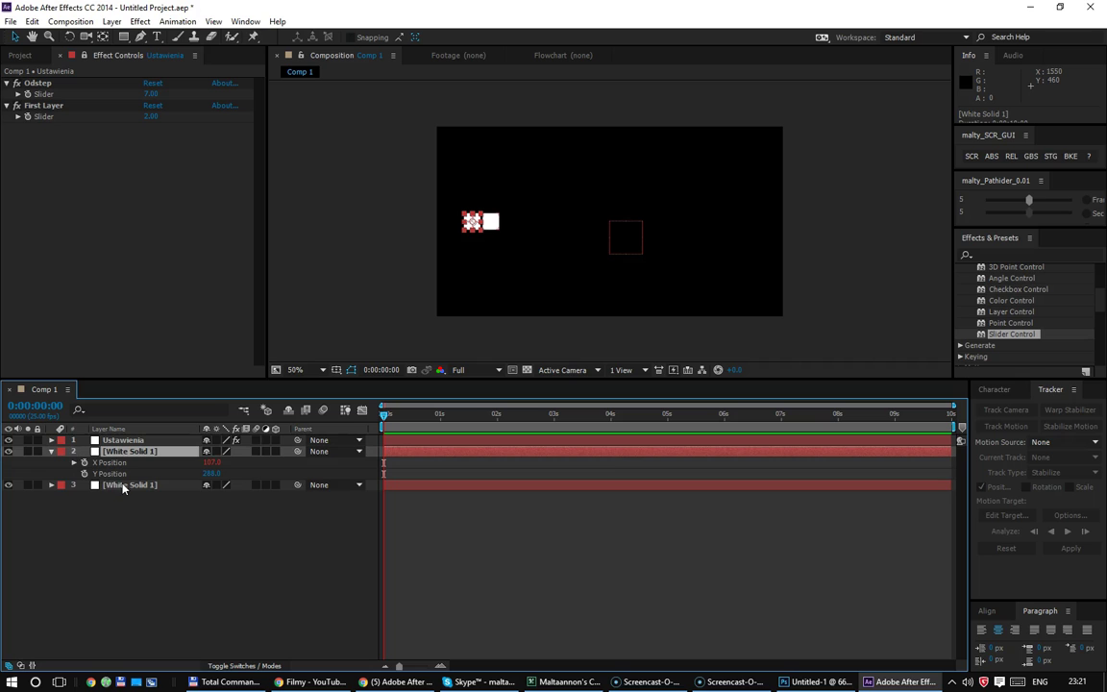
left_click(97, 484)
key("Delete")
Step: Add the formula line 'index * width + (index-1) * odstep;' to the X Position expression
left_click(74, 463)
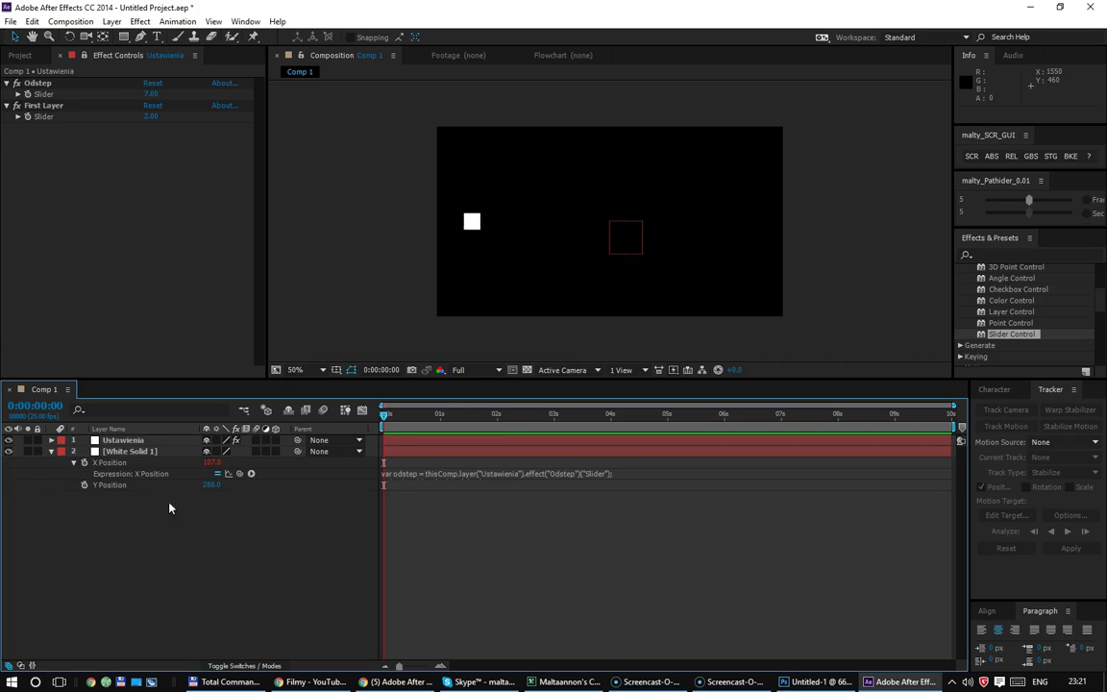
key("Return")
type("index * width + (index-1) * odstep;")
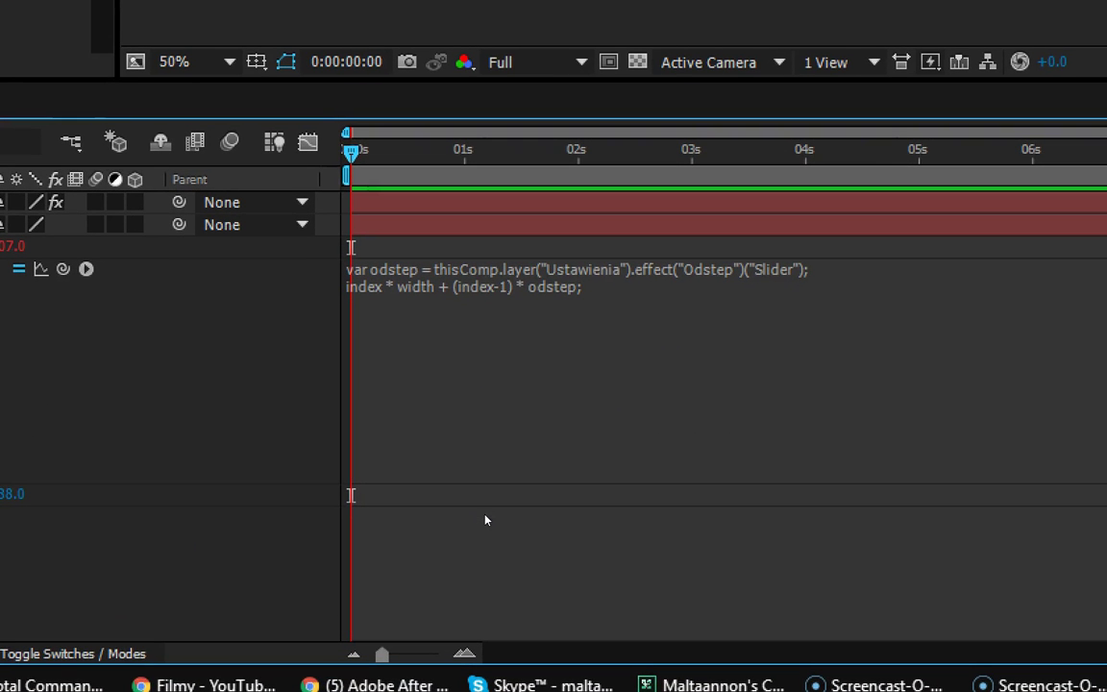
Step: Insert a line 'var indx = index -' linked to the First Layer slider
left_click(626, 476)
left_click(629, 472)
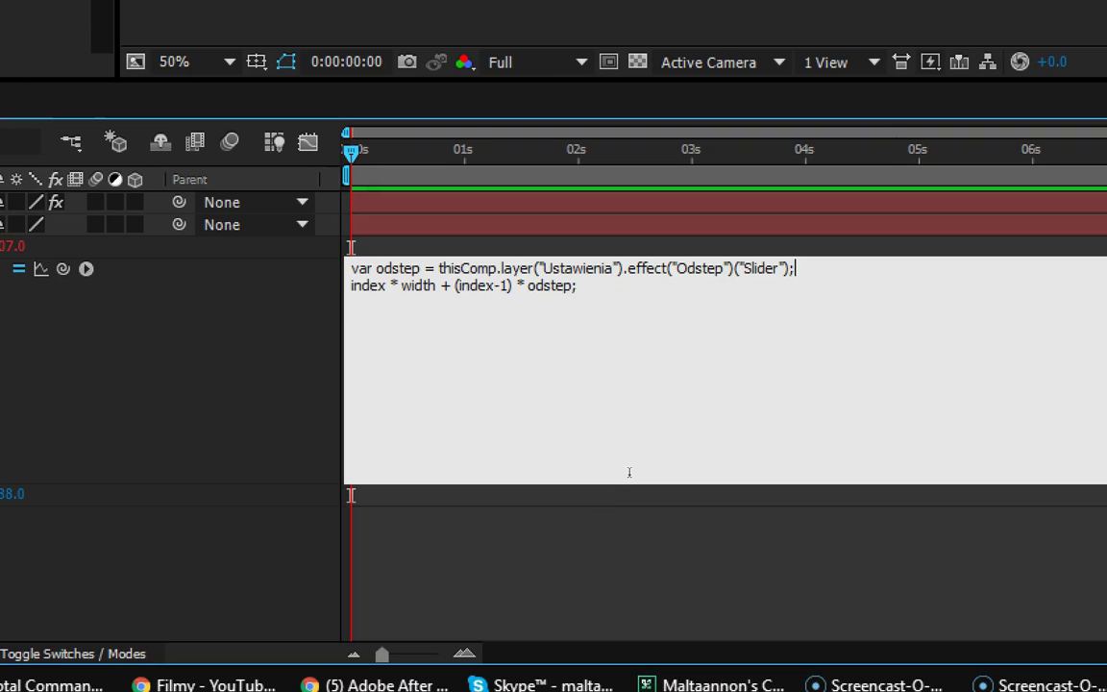
key("Return")
type("var ")
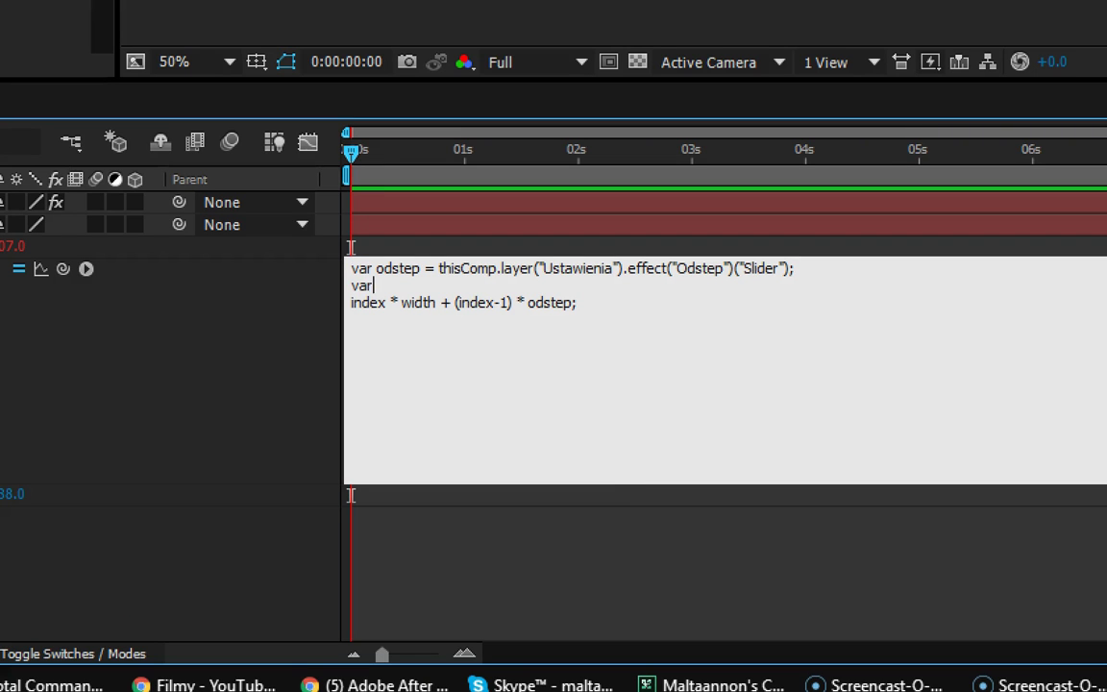
type("indx =")
type("index -")
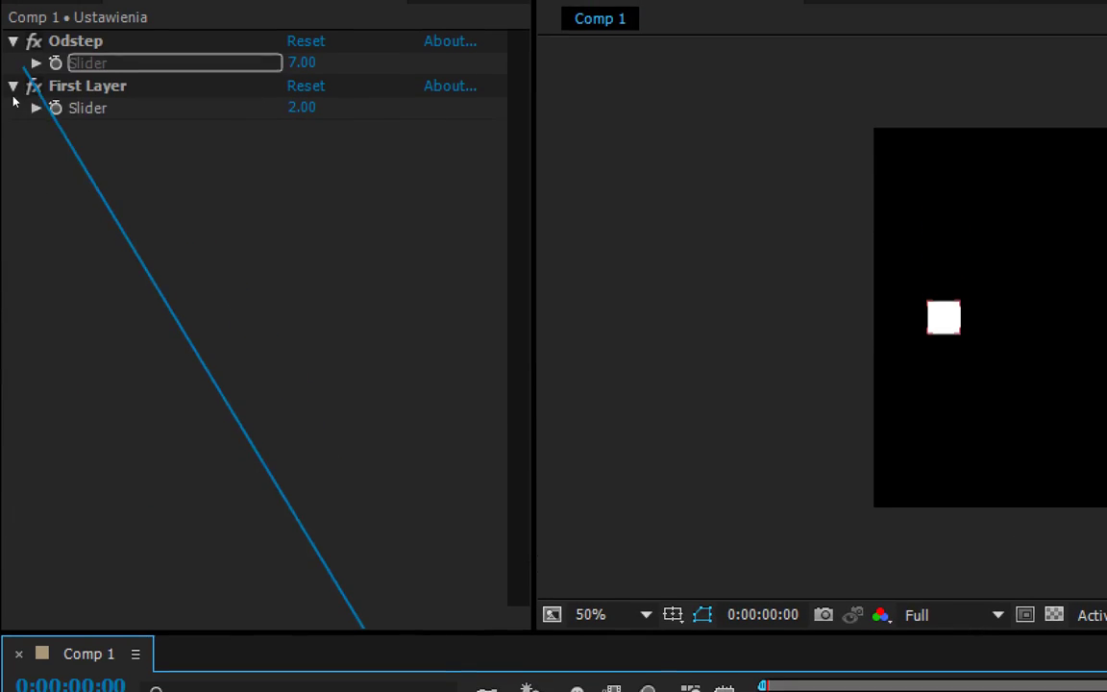
left_click_drag(384, 691, 99, 108)
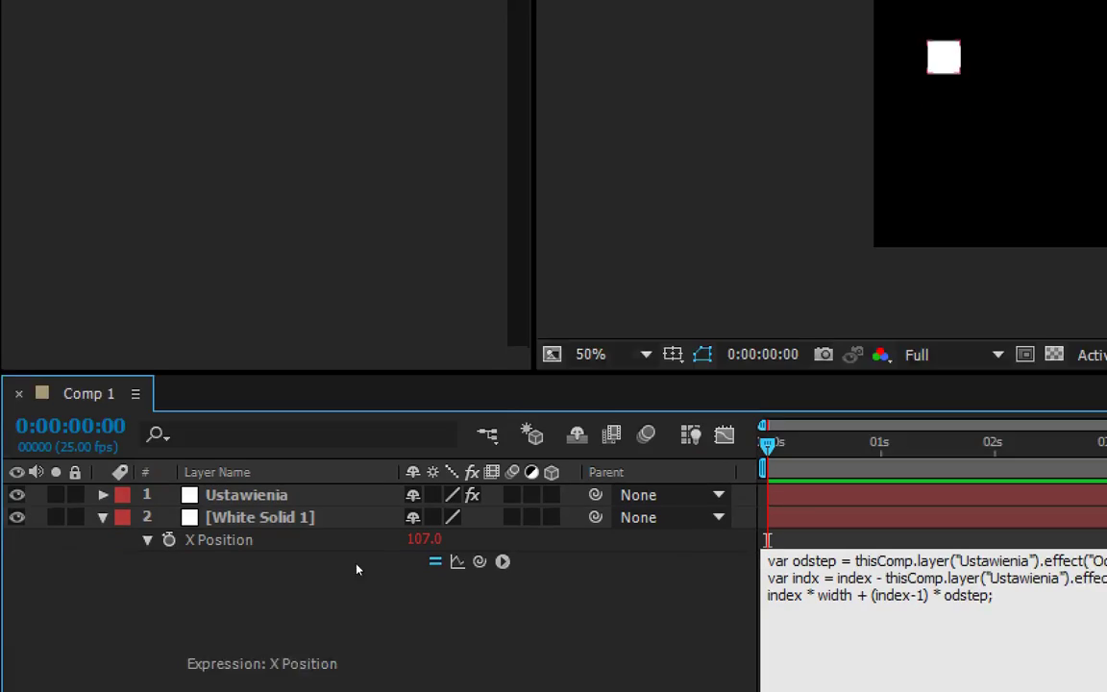
type(";")
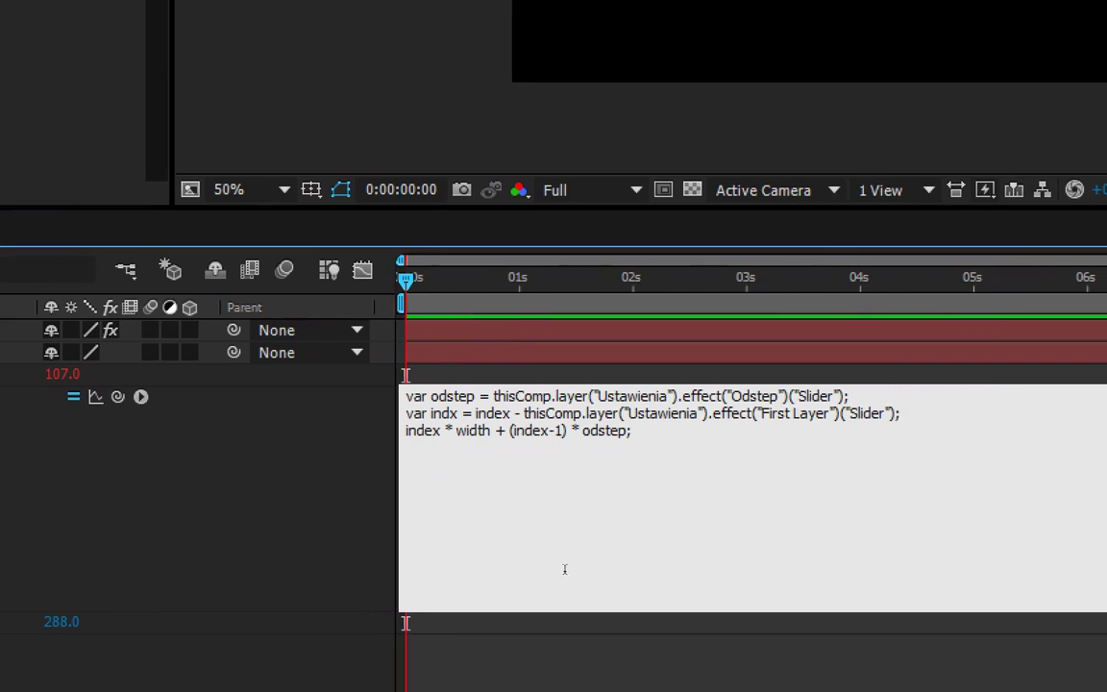
Step: Change both index references in the formula to indx and commit the expression
key("Down")
key("Home")
key("Right")
key("Right")
key("Right")
key("BackSpace")
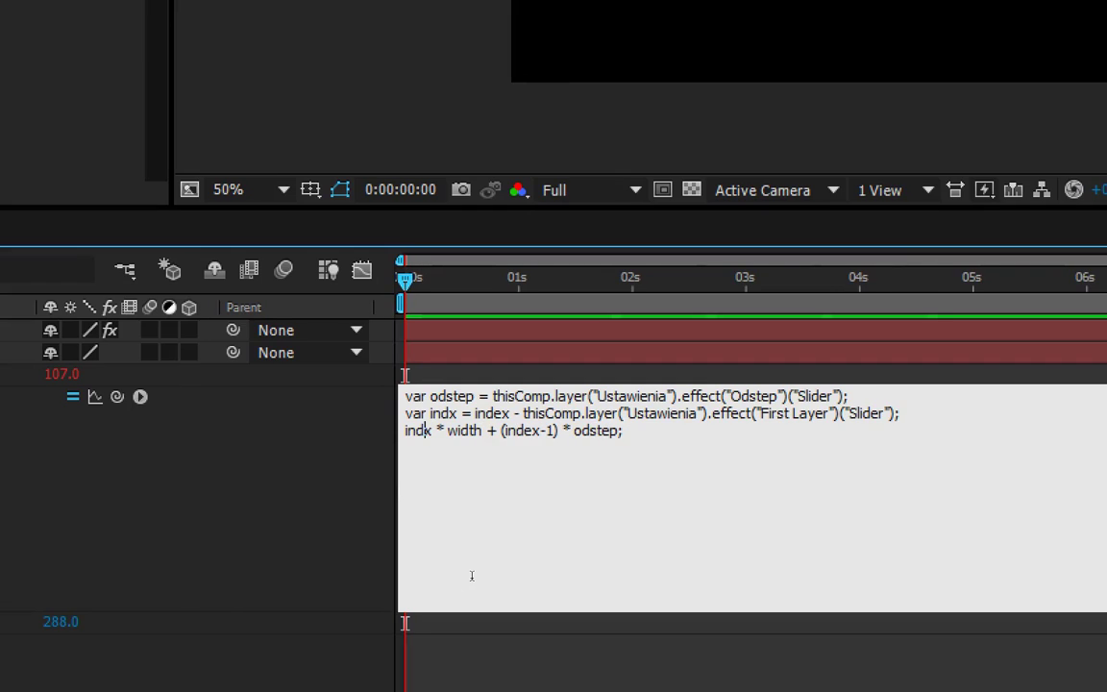
key("Right")
key("Right")
key("Right")
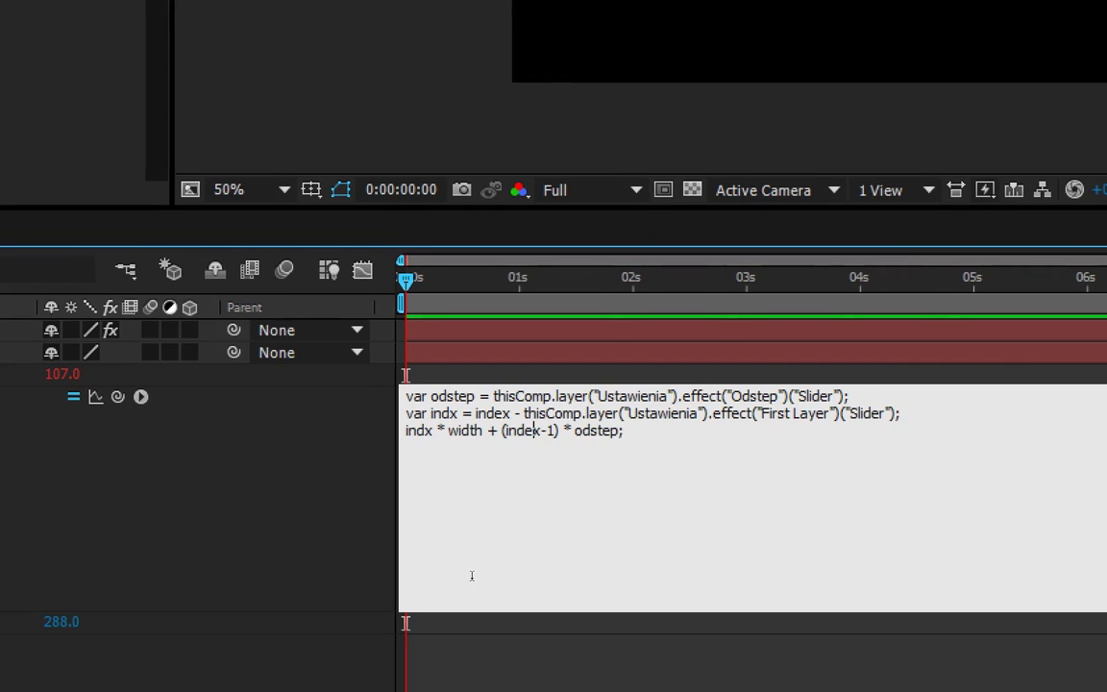
key("BackSpace")
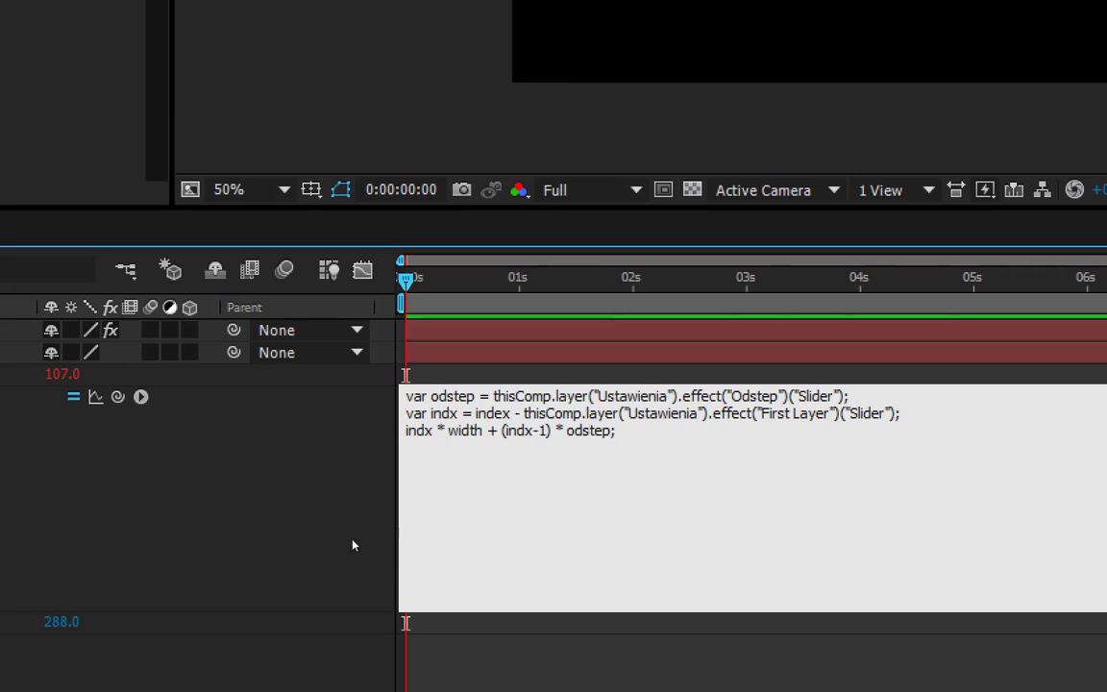
left_click(317, 539)
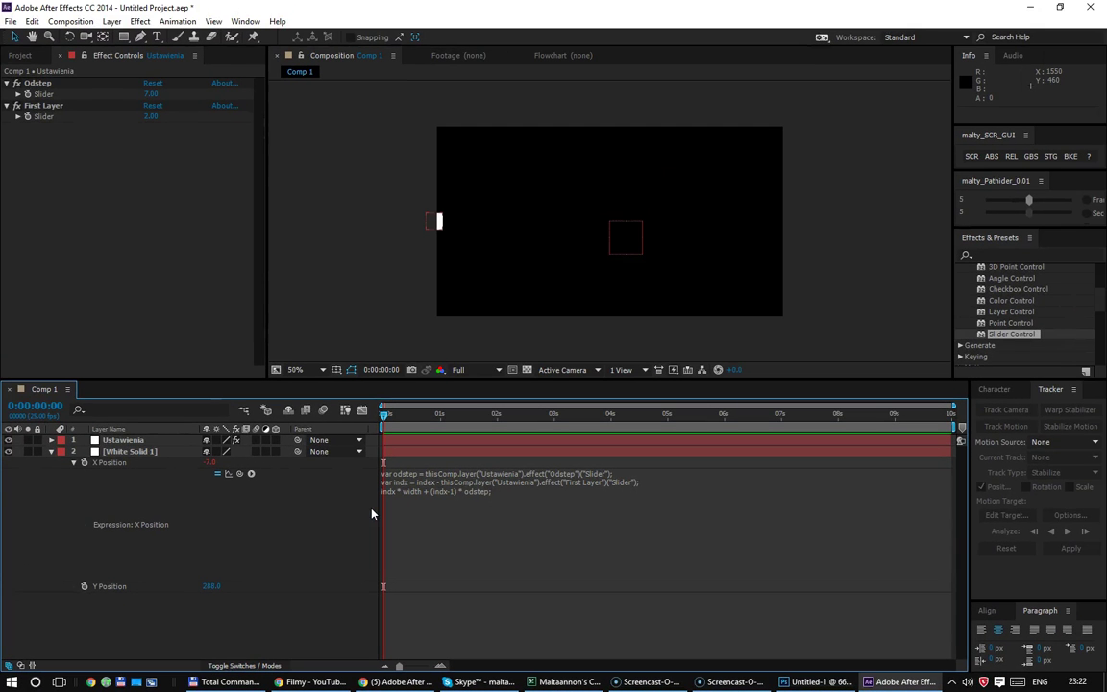
Step: Duplicate White Solid 1 into a row of squares and scrub Odstep to 23
left_click(169, 455)
key("ctrl+d")
key("ctrl+d")
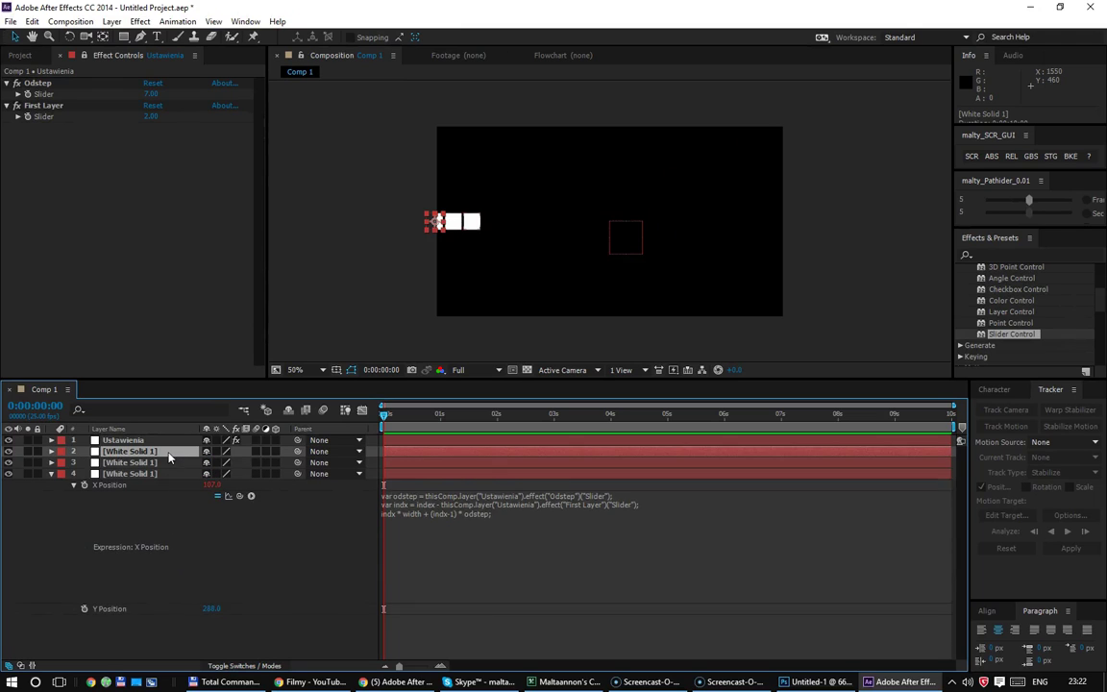
key("ctrl+d")
key("ctrl+d")
key("ctrl+d")
key("ctrl+d")
key("ctrl+d")
key("ctrl+d")
key("ctrl+d")
key("ctrl+d")
key("ctrl+d")
key("ctrl+d")
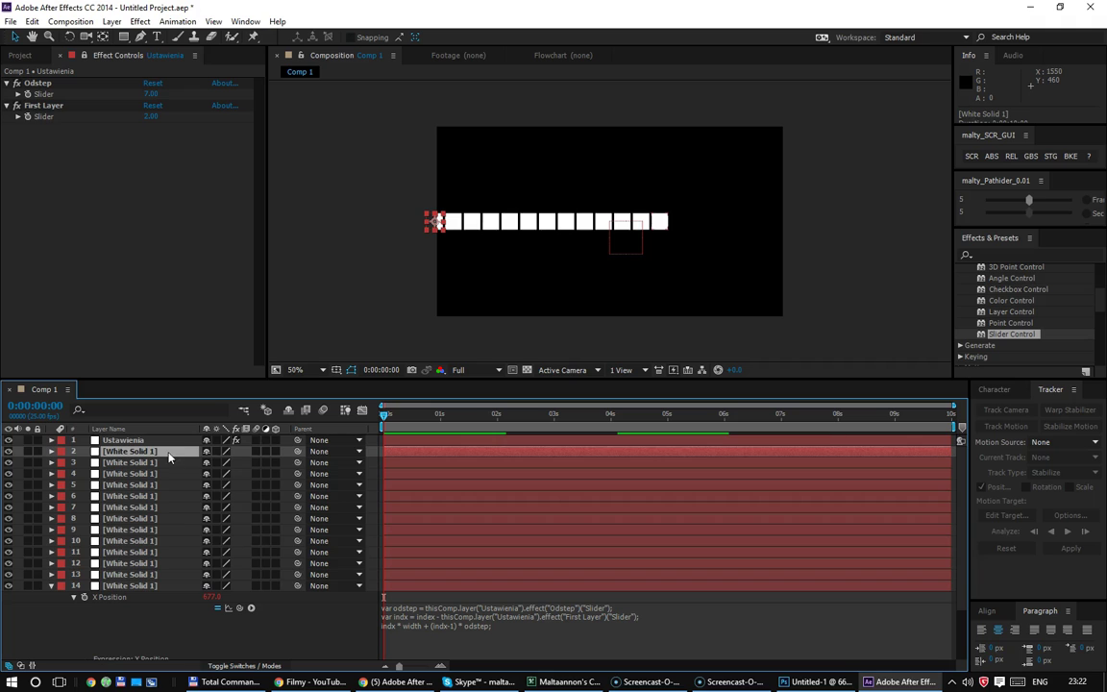
left_click(135, 440)
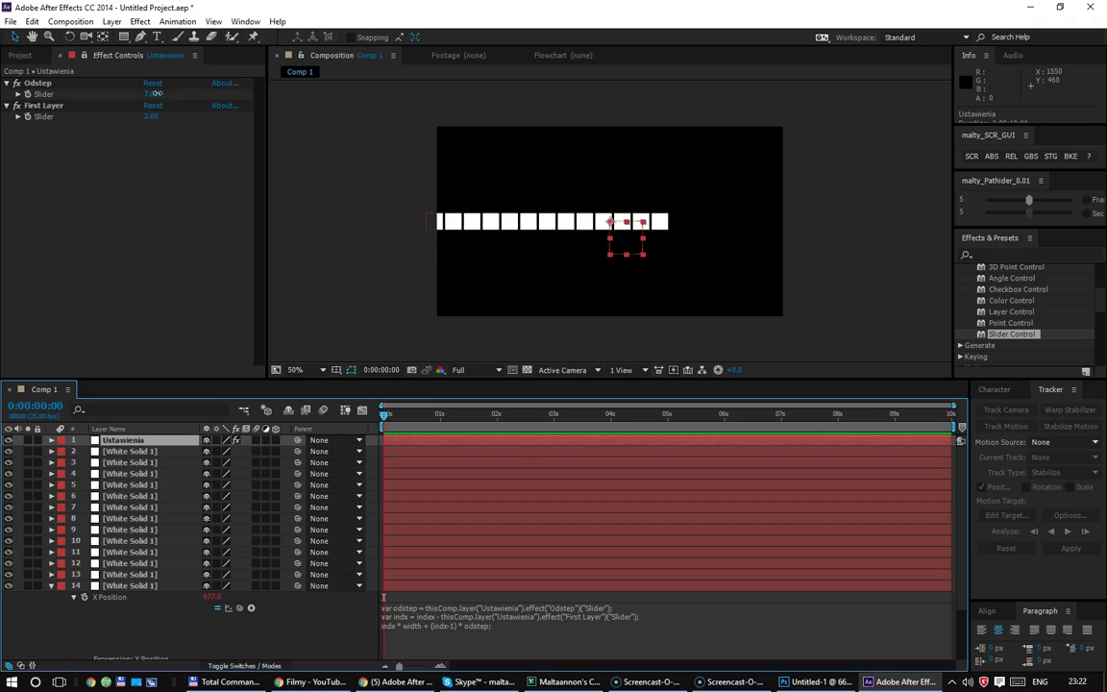
left_click_drag(154, 95, 182, 95)
left_click_drag(168, 96, 159, 96)
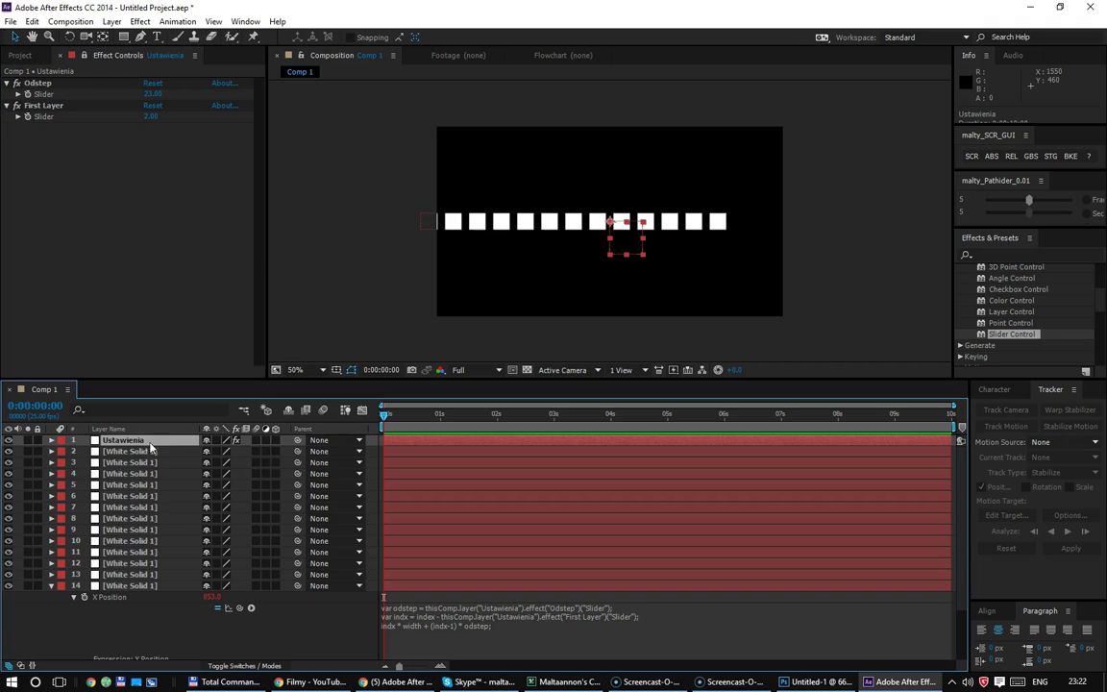
Step: Create an adjustment layer in the comp and duplicate it
right_click(378, 270)
mouse_move(394, 277)
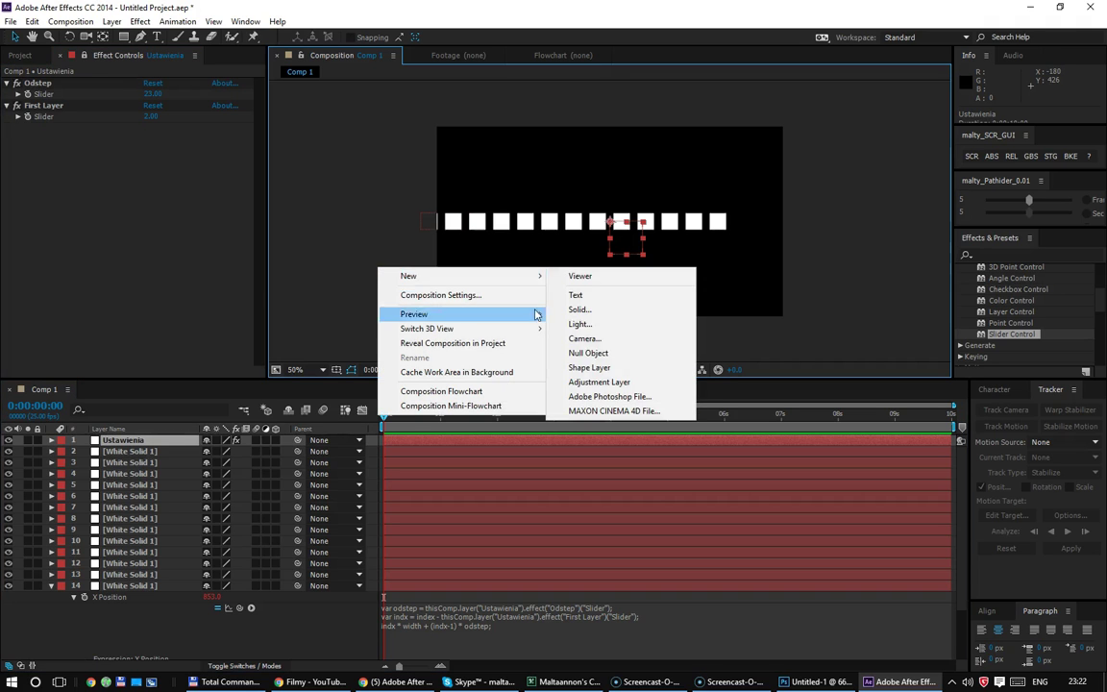
left_click(594, 381)
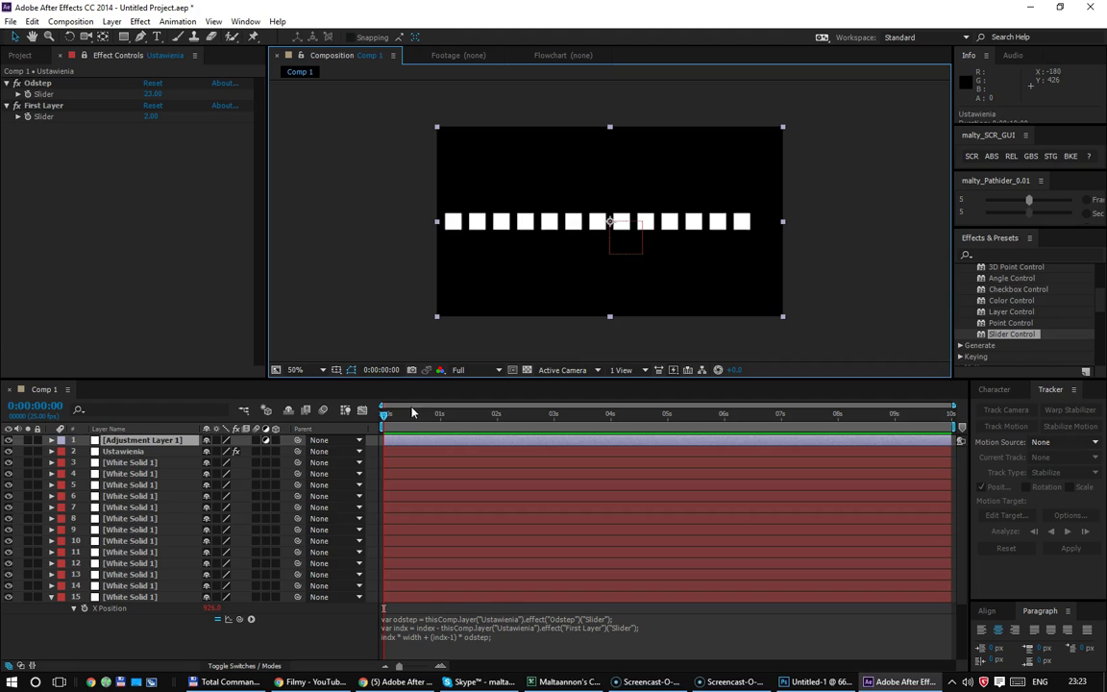
key("ctrl+d")
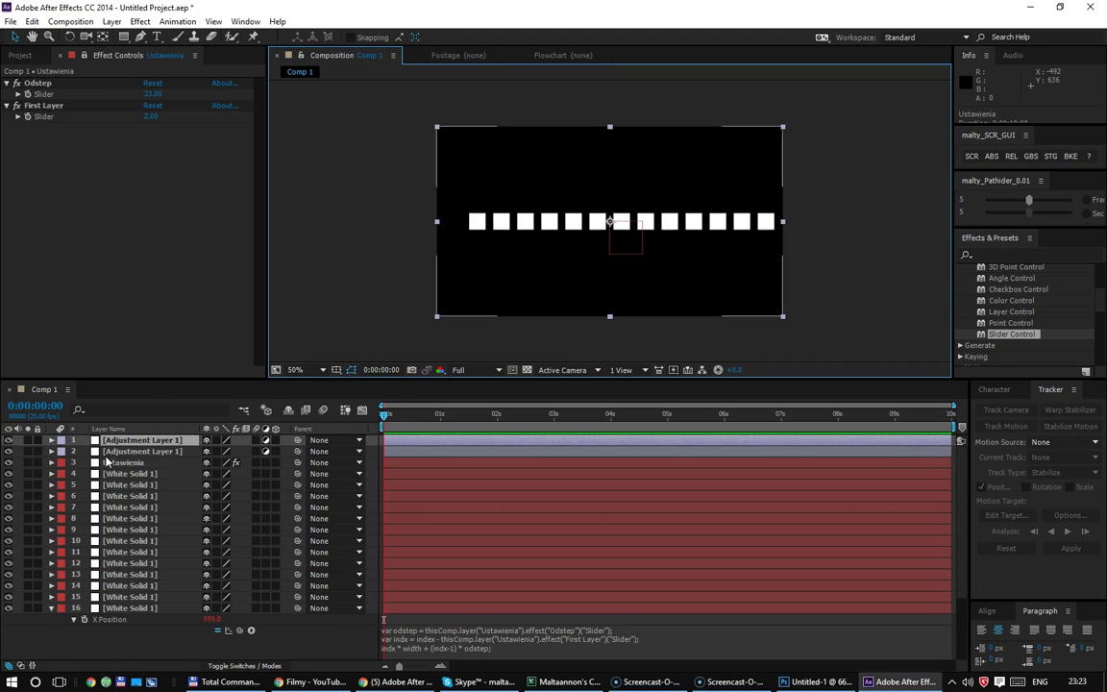
Step: Set the First Layer slider on Ustawienia to 4
left_click(123, 475)
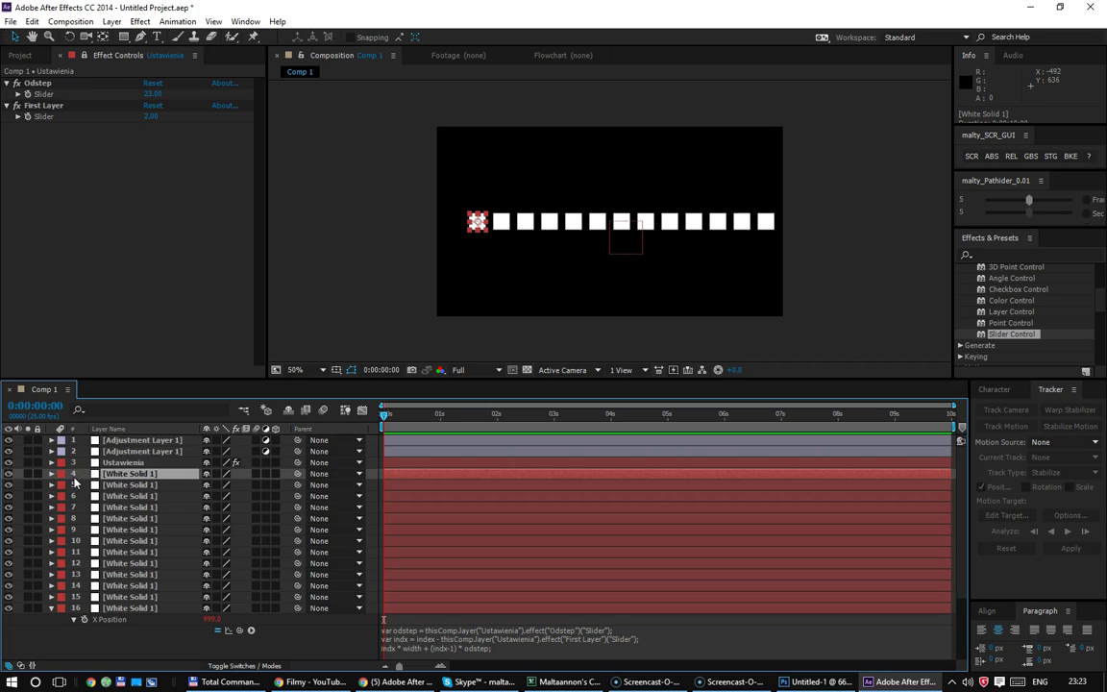
left_click(151, 117)
type("4")
key("Return")
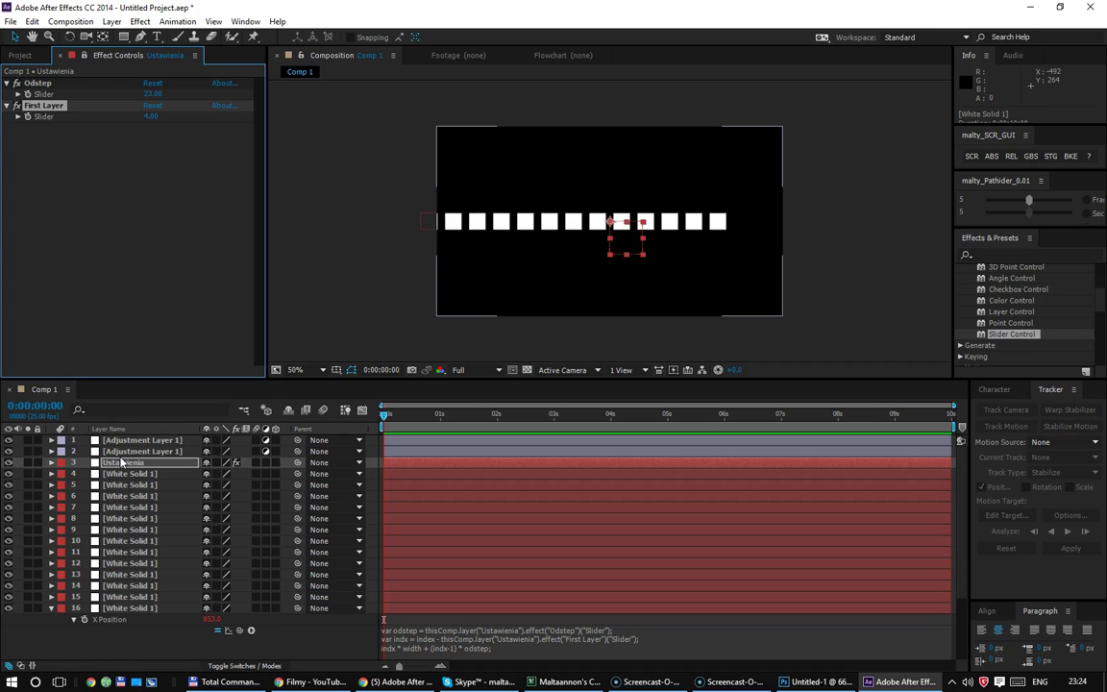
key("Return")
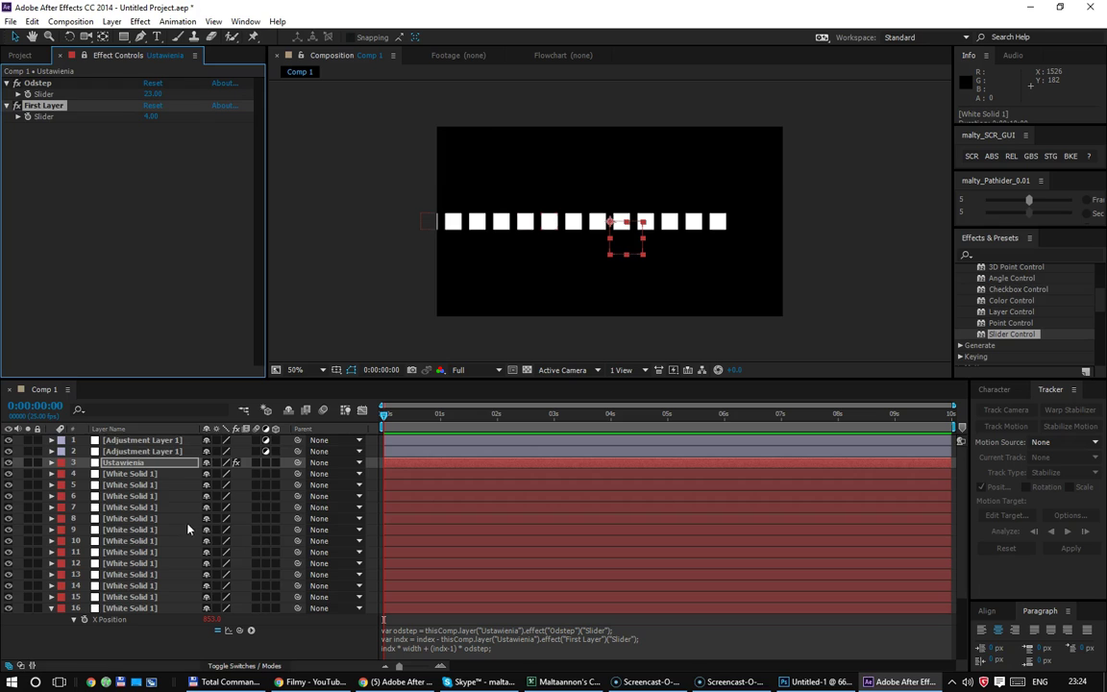
Step: Delete both adjustment layers and the duplicate white solids through layer 14
left_click(149, 451)
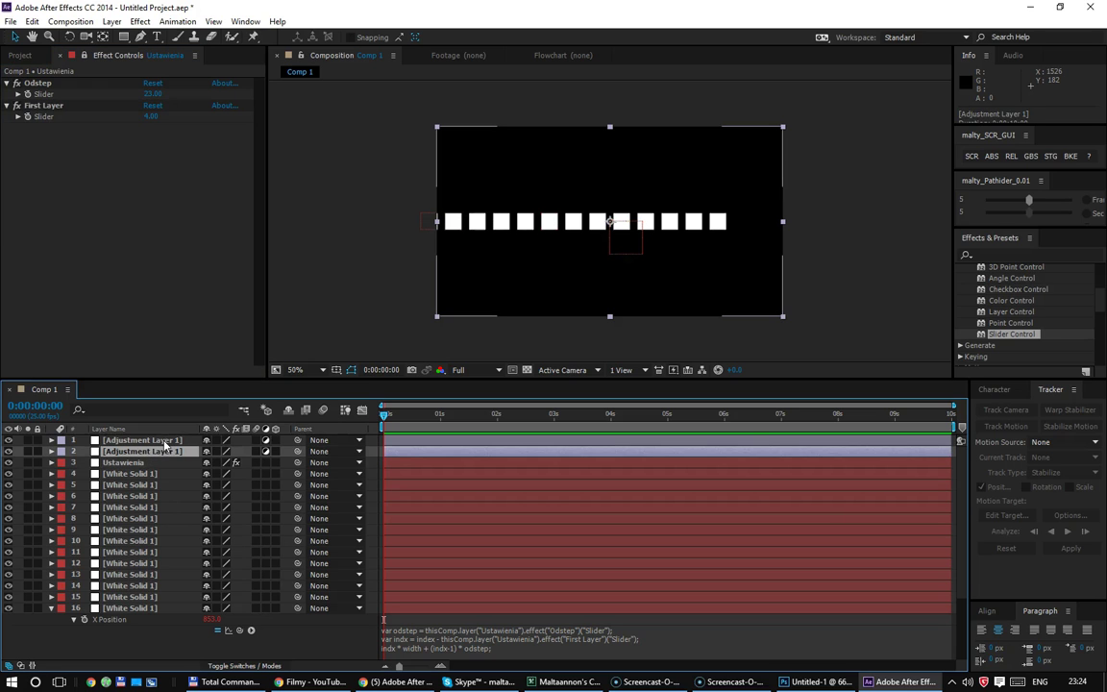
key("Delete")
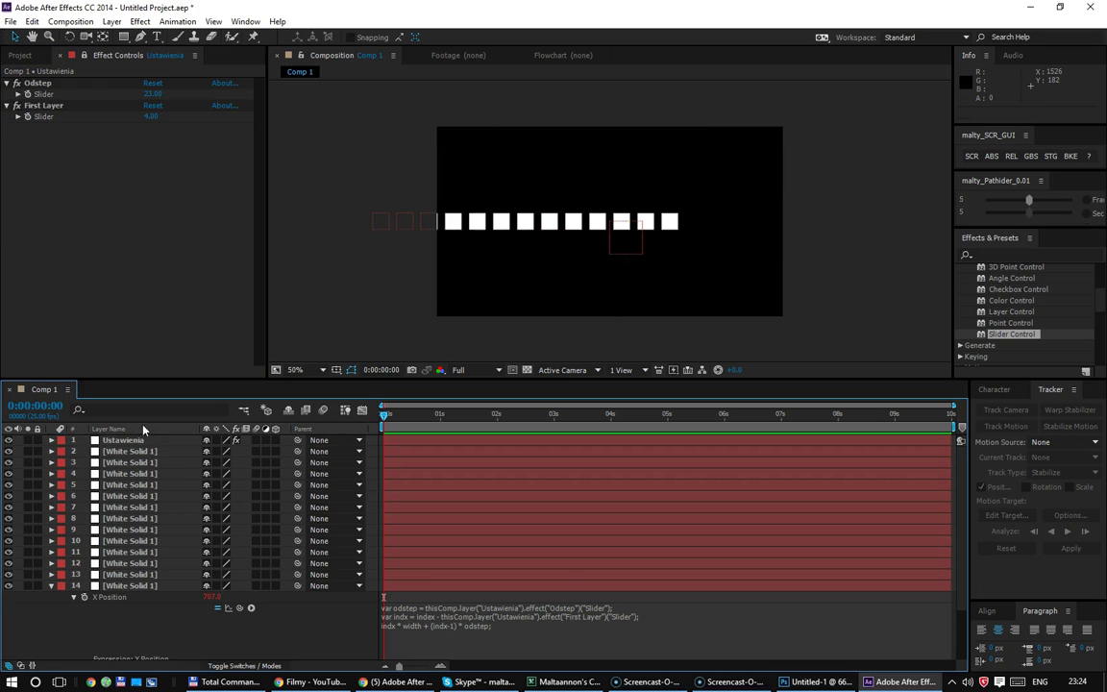
left_click(146, 463)
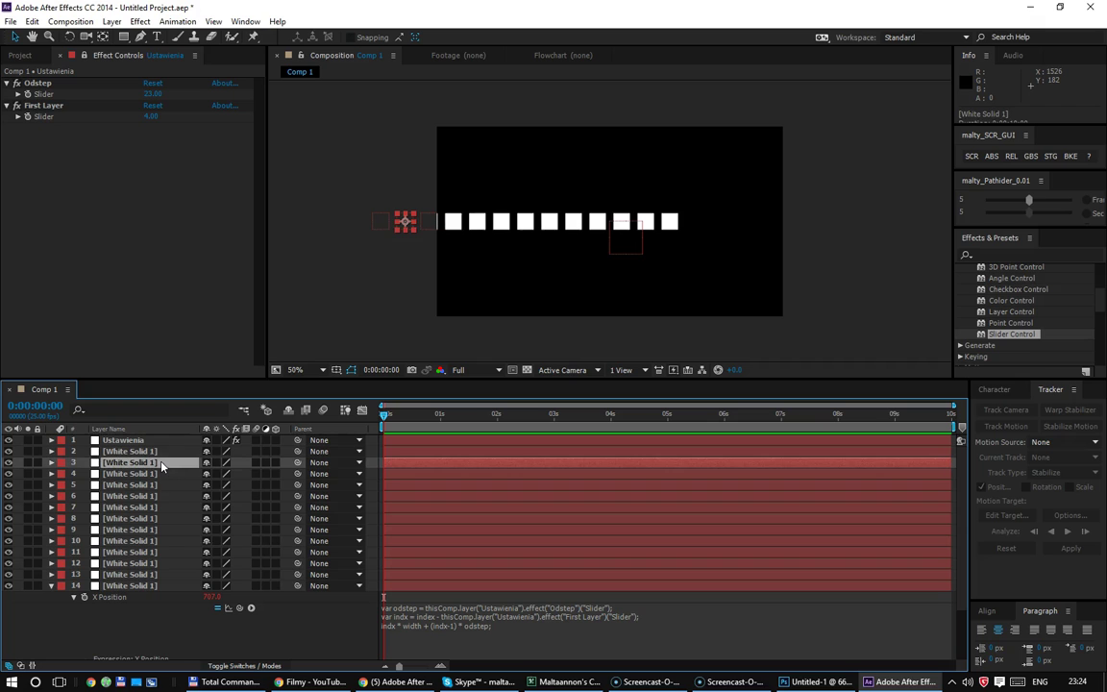
left_click(151, 586, "shift")
key("Delete")
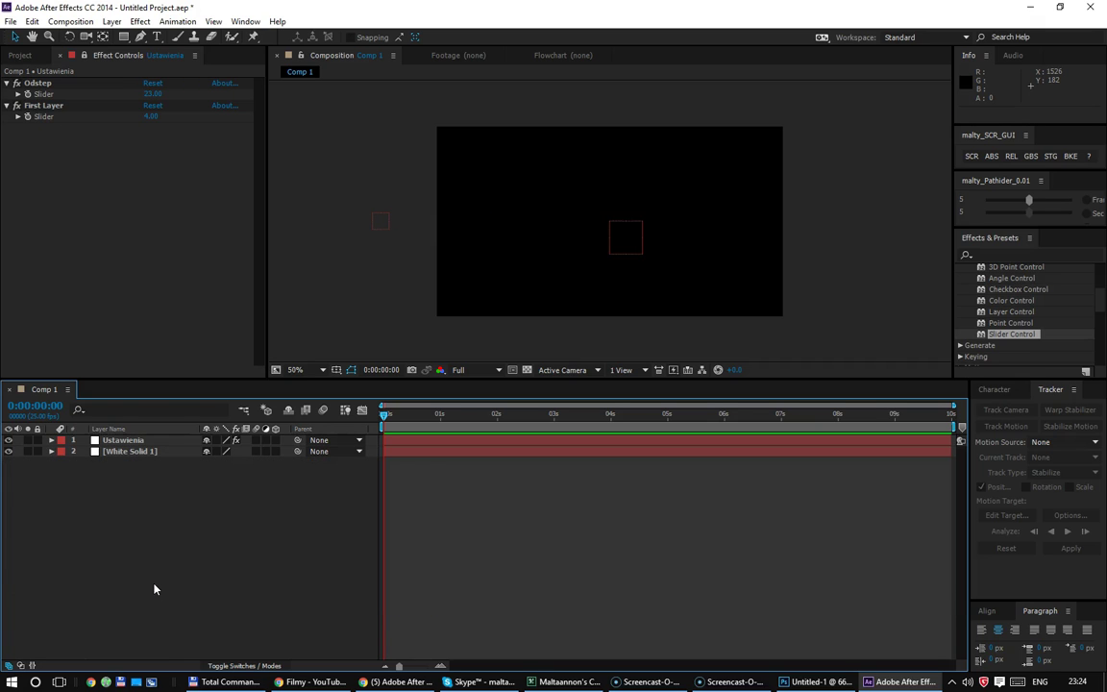
Step: Reveal the X Position expression of the remaining White Solid 1
left_click(52, 452)
left_click(51, 452)
left_click(76, 452)
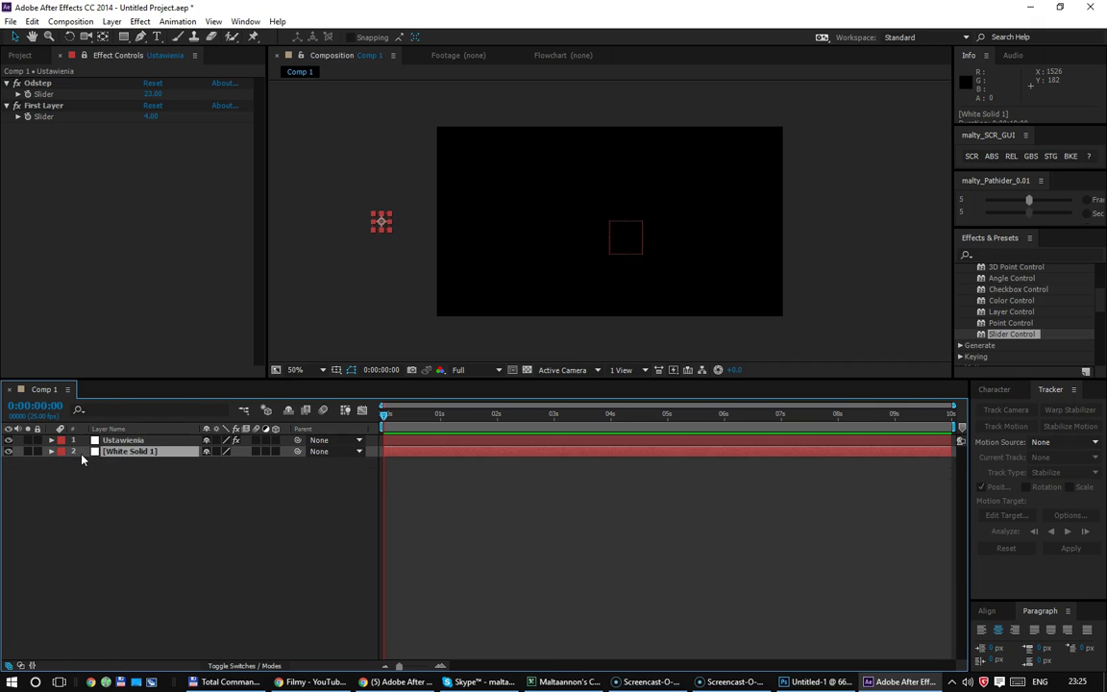
key("e")
key("e")
left_click(73, 463)
left_click(73, 462)
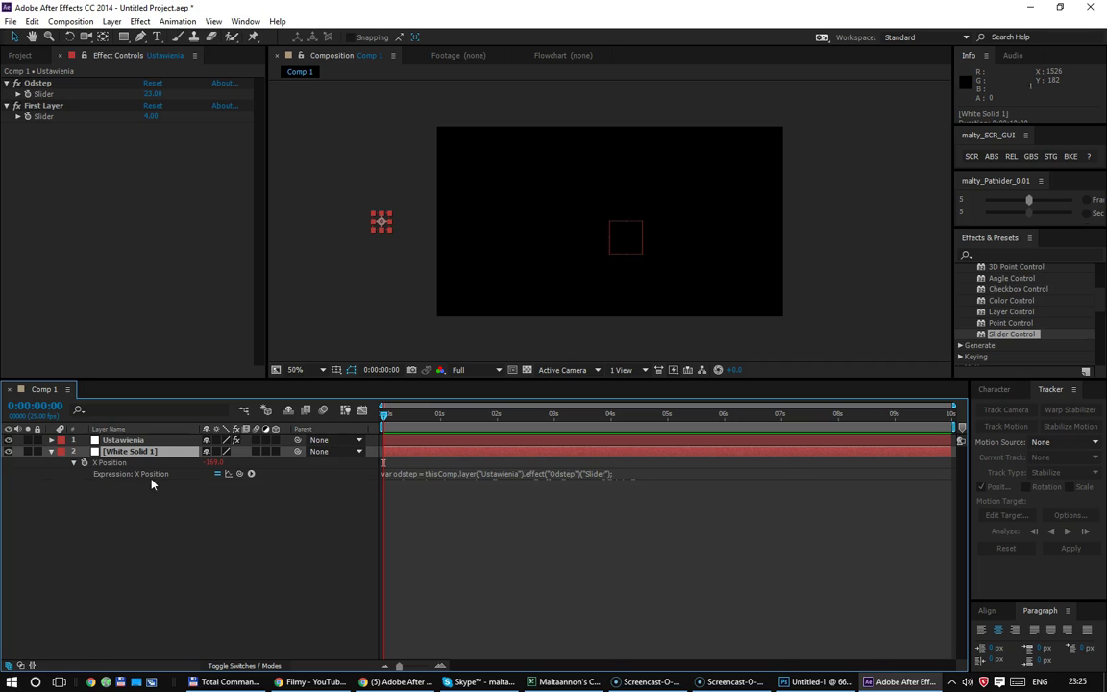
Step: Remove 'var' from the first two lines of the X Position expression, keeping the Odstep/indx formula
left_click(394, 479)
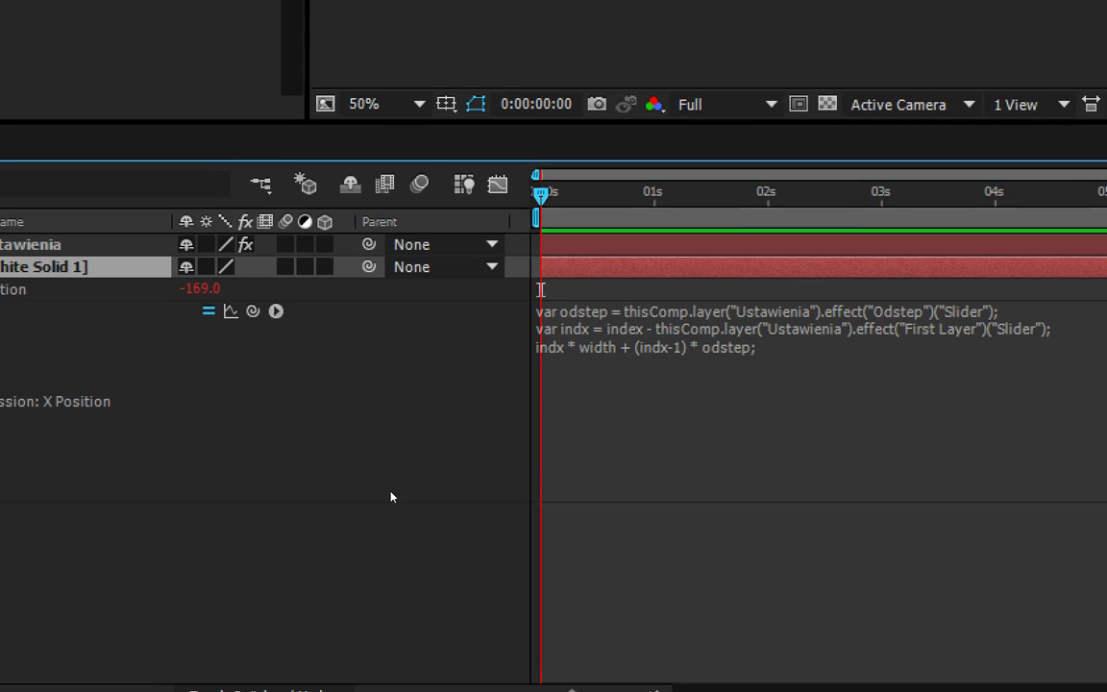
key("space")
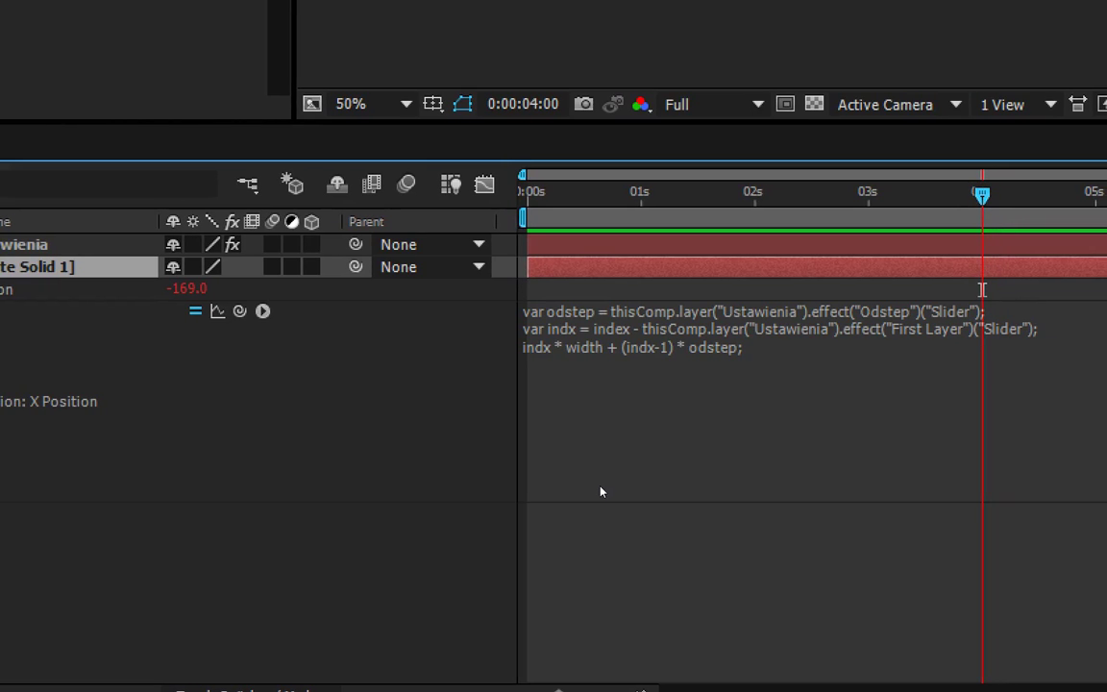
left_click(566, 476)
key("Left")
key("Right")
key("Right")
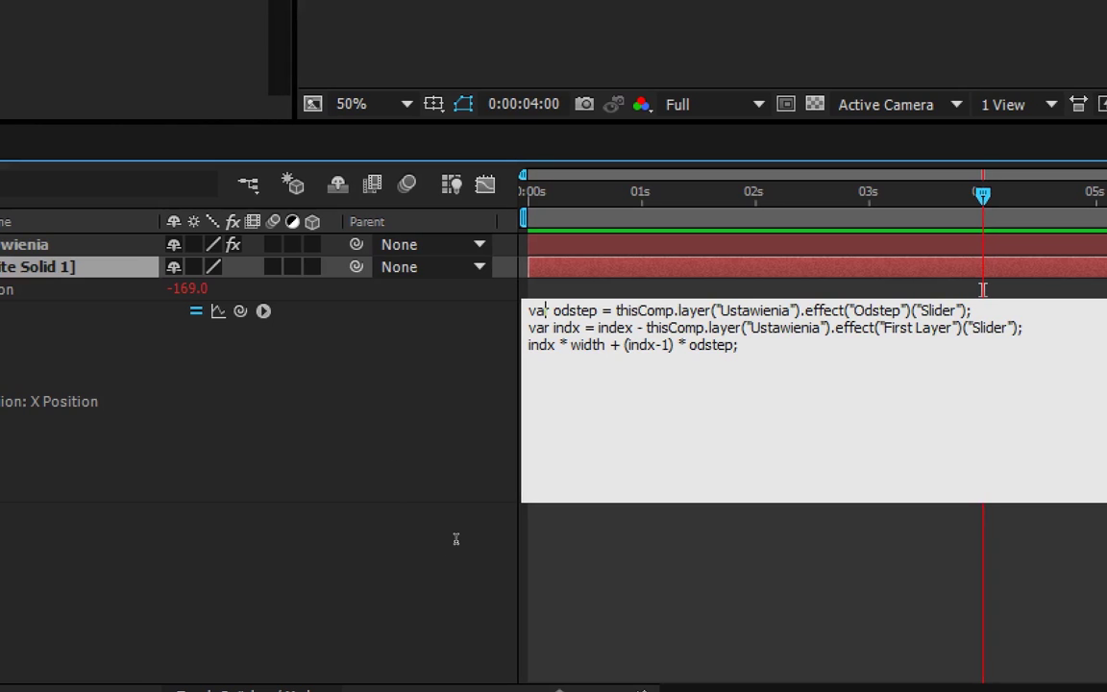
key("BackSpace")
key("BackSpace")
key("BackSpace")
key("BackSpace")
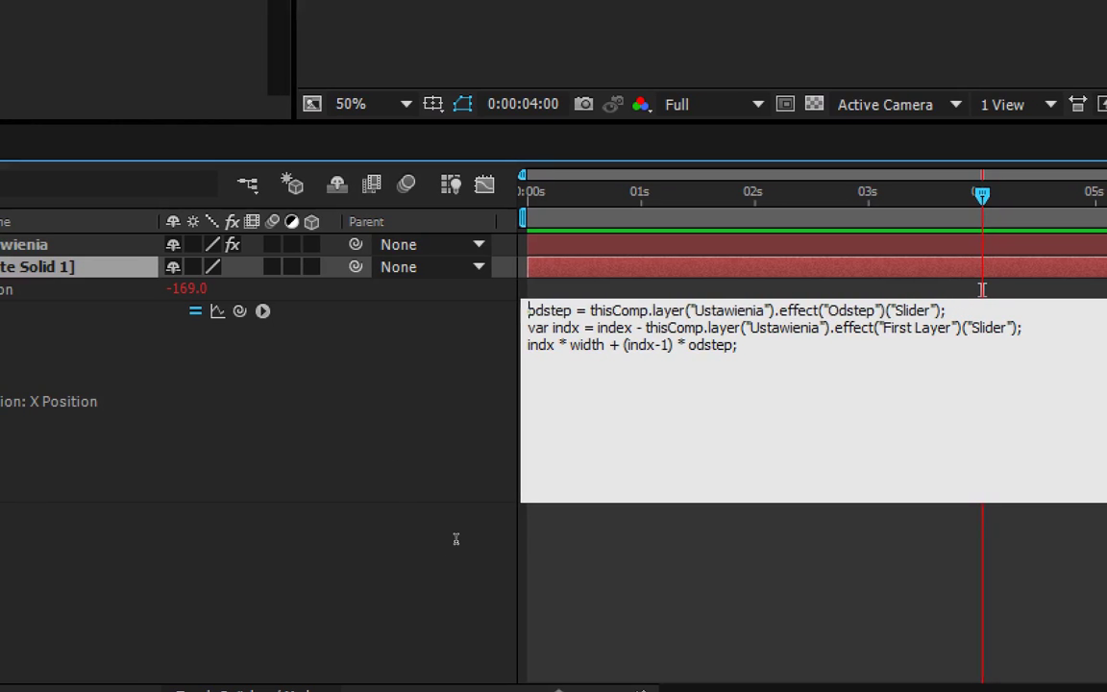
key("Delete")
key("Delete")
key("Delete")
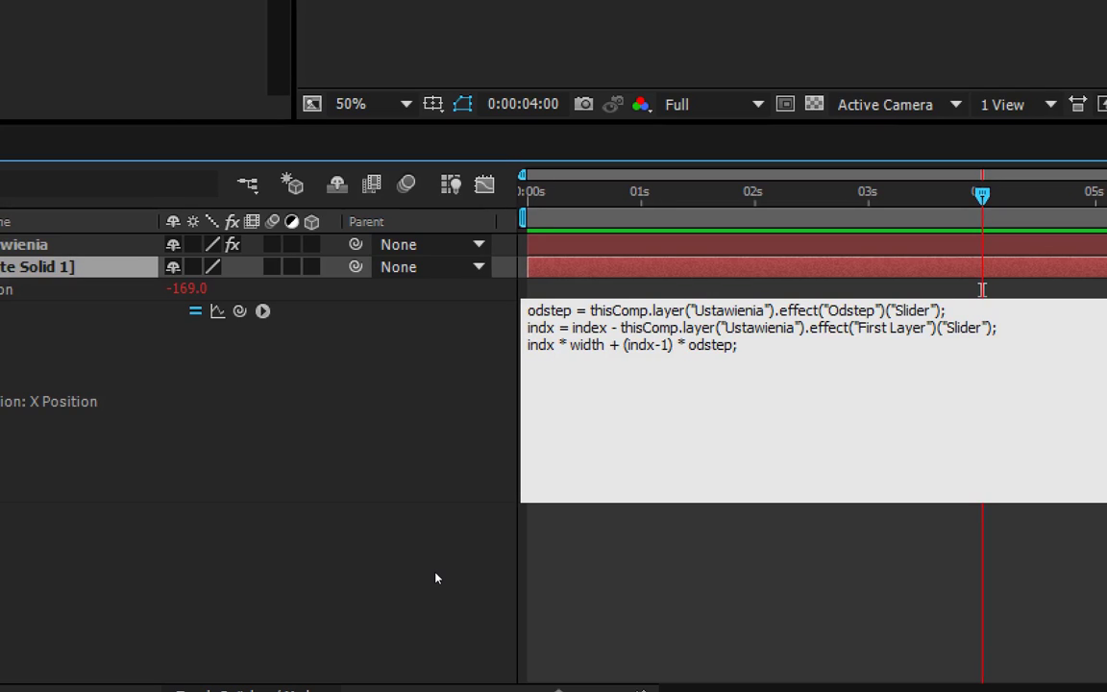
key("ctrl+End")
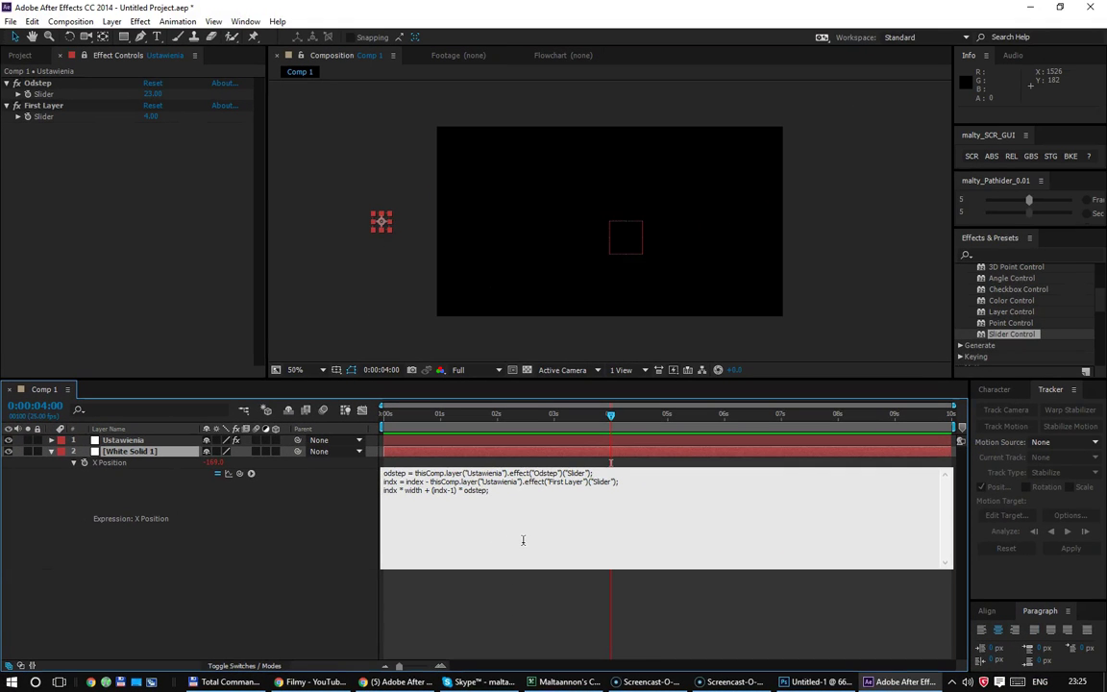
left_click(259, 548)
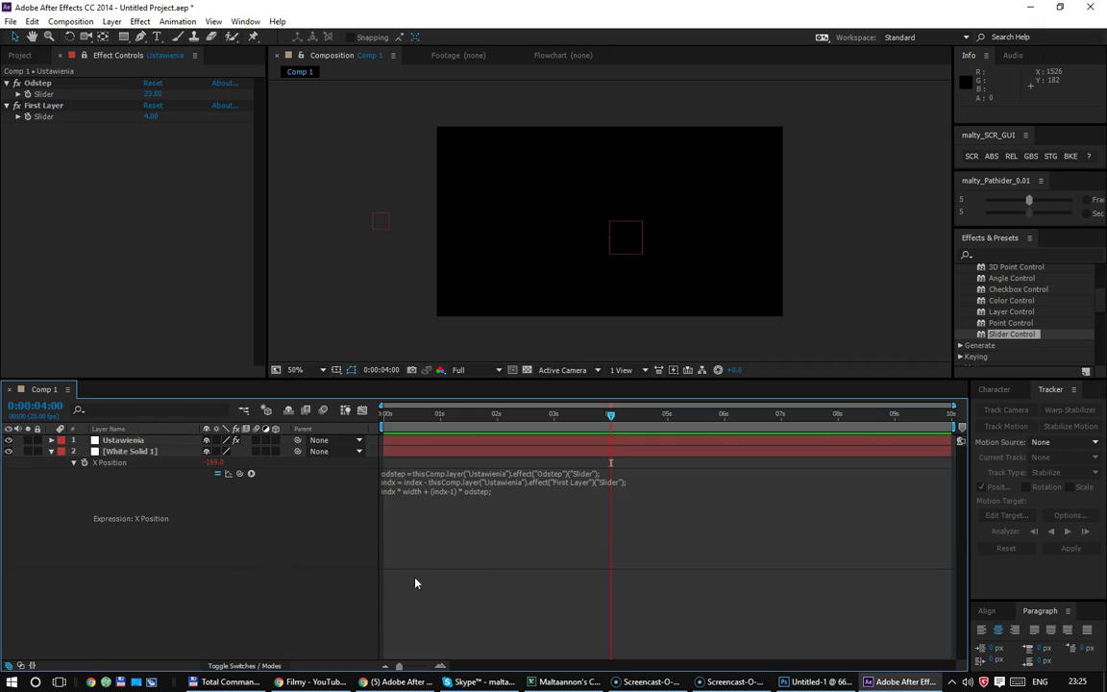
left_click(527, 527)
left_click(536, 524)
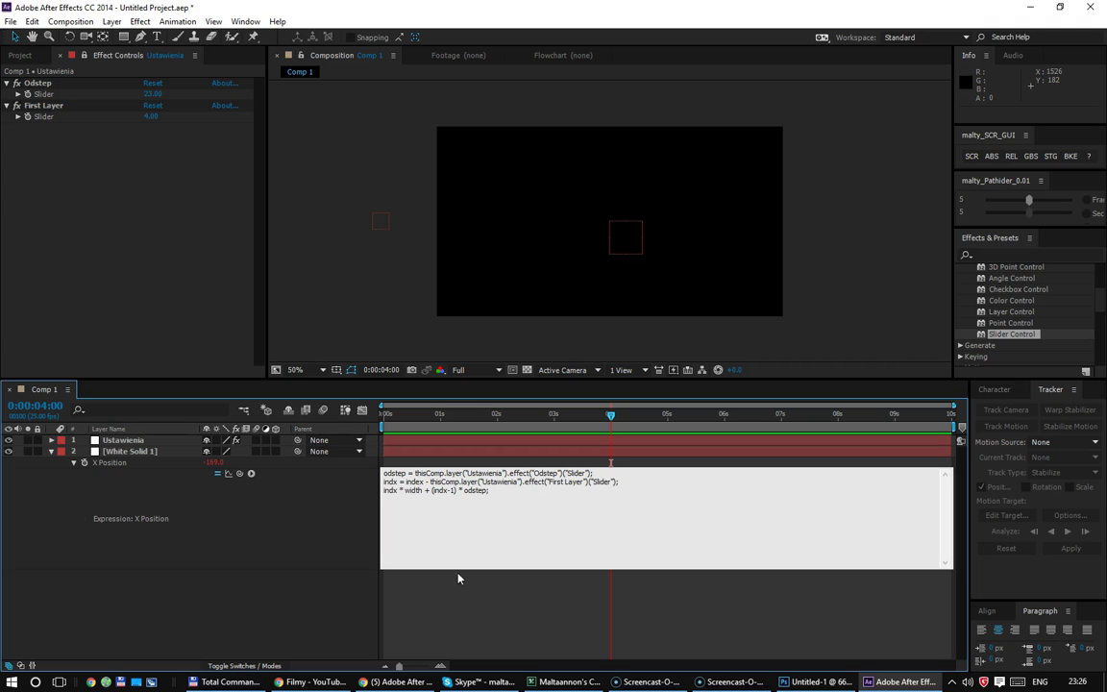
left_click(251, 473)
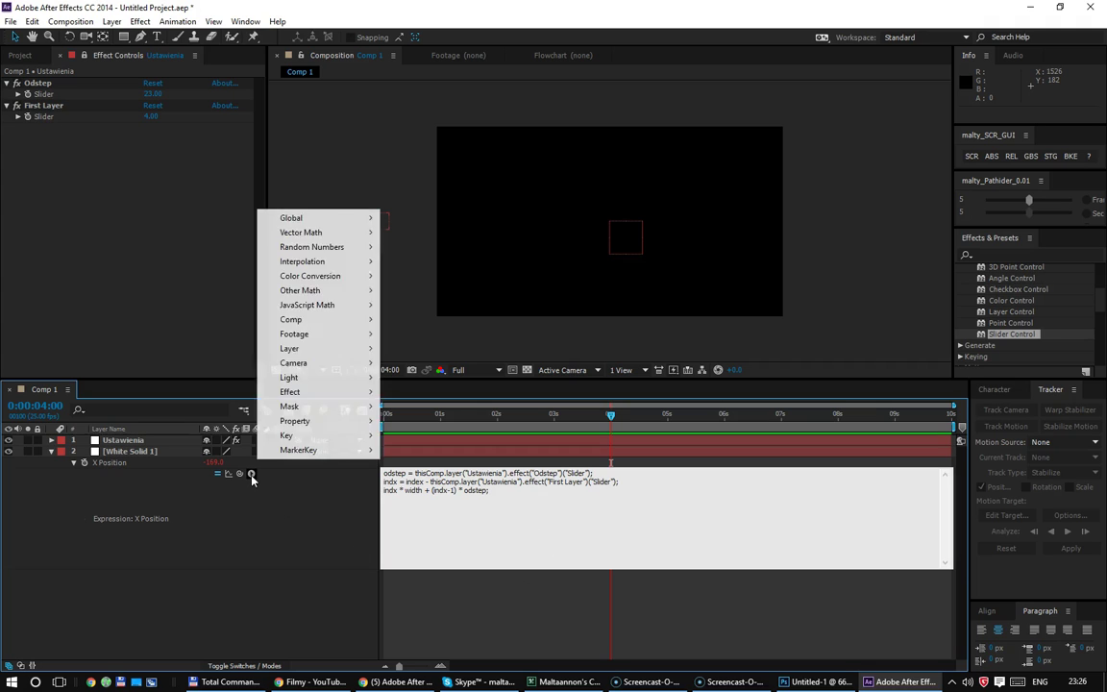
mouse_move(325, 383)
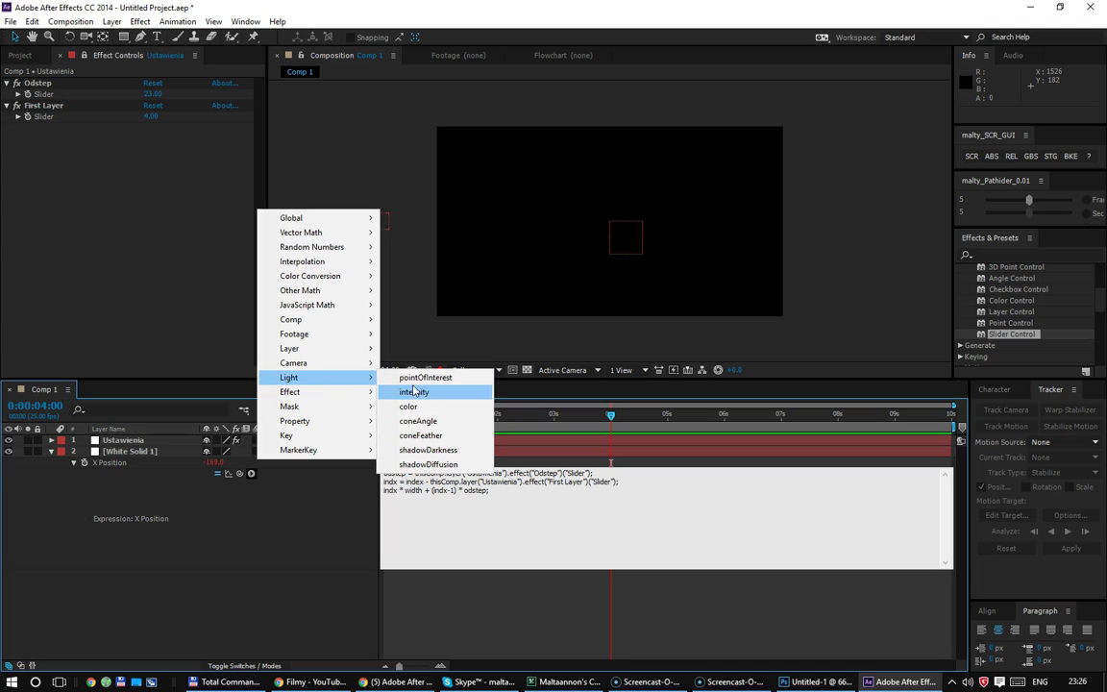
mouse_move(336, 348)
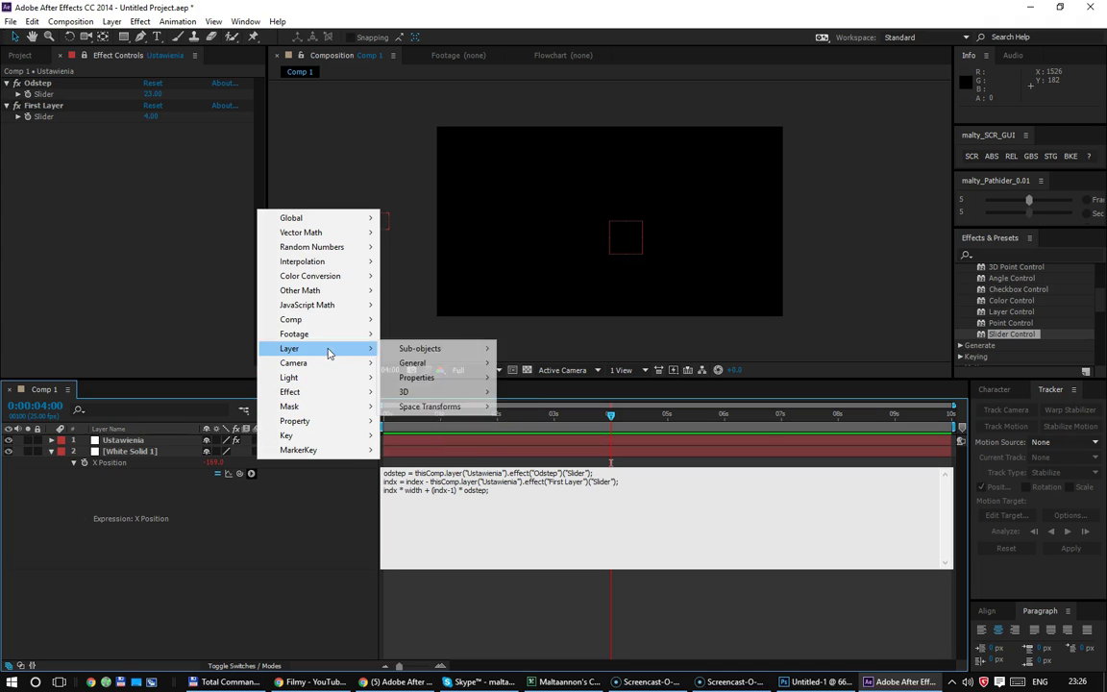
mouse_move(413, 363)
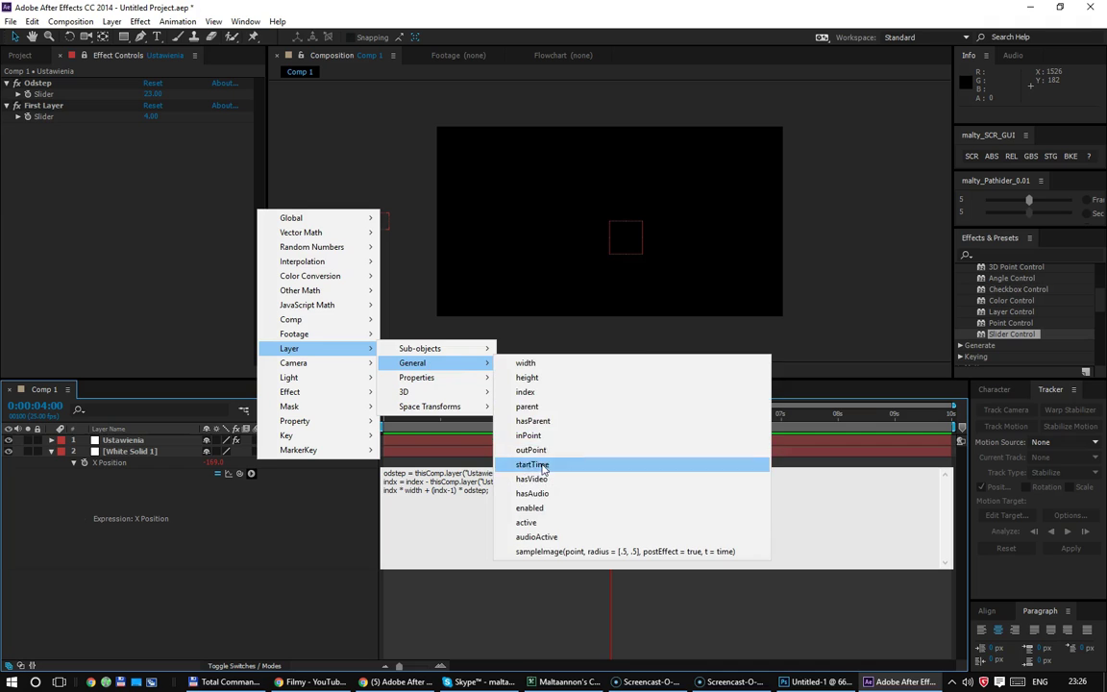
left_click(475, 626)
left_click(514, 533)
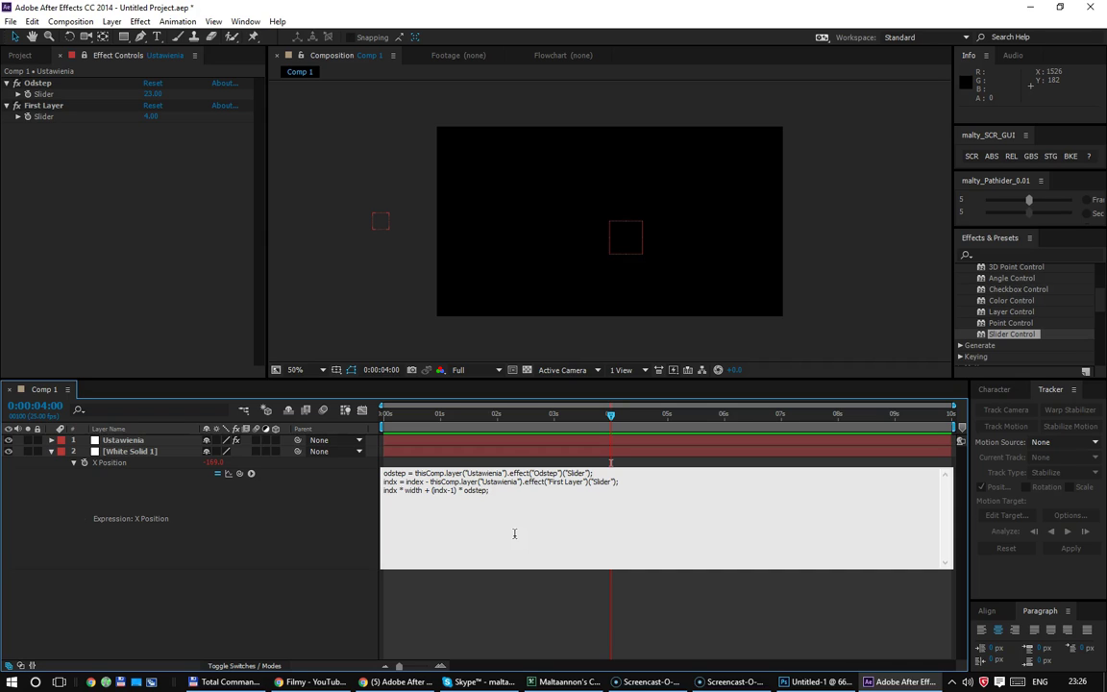
left_click(228, 459)
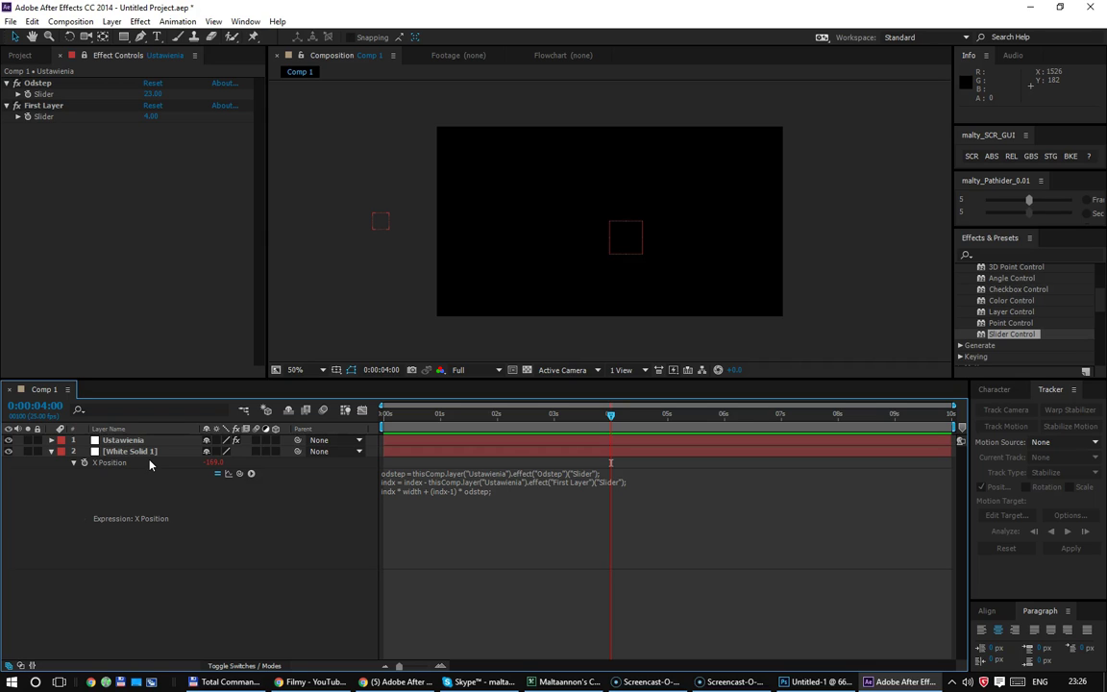
Step: Delete both layers and create a new white solid
left_click(61, 265)
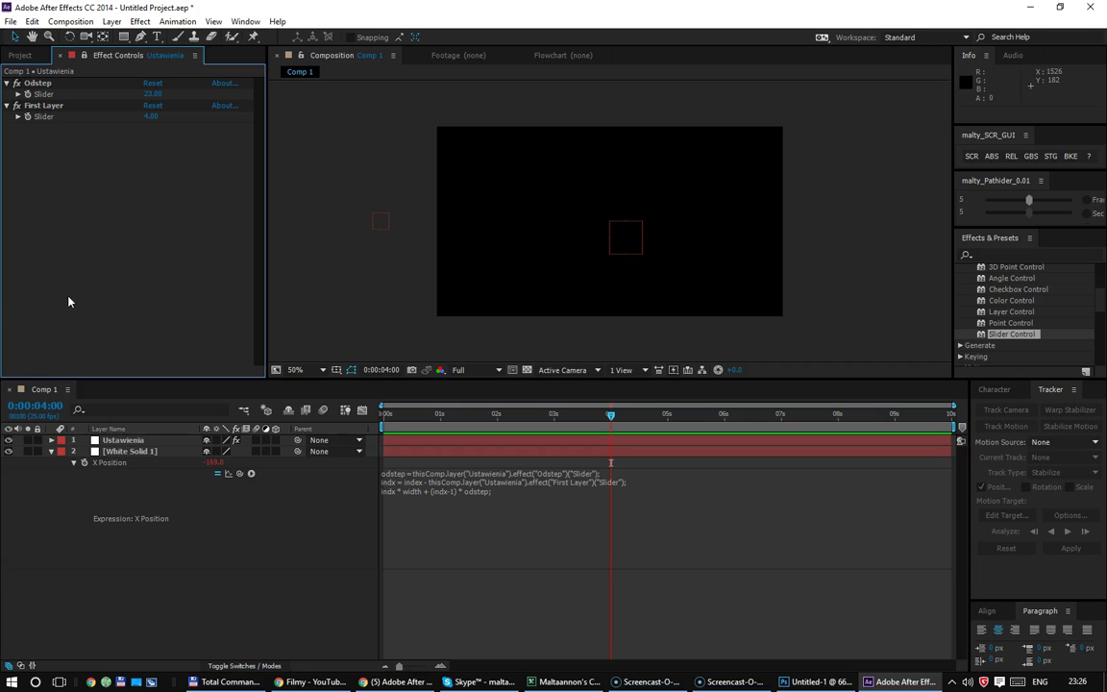
left_click(119, 497)
key("ctrl+a")
key("Delete")
right_click(168, 487)
mouse_move(202, 491)
left_click(404, 525)
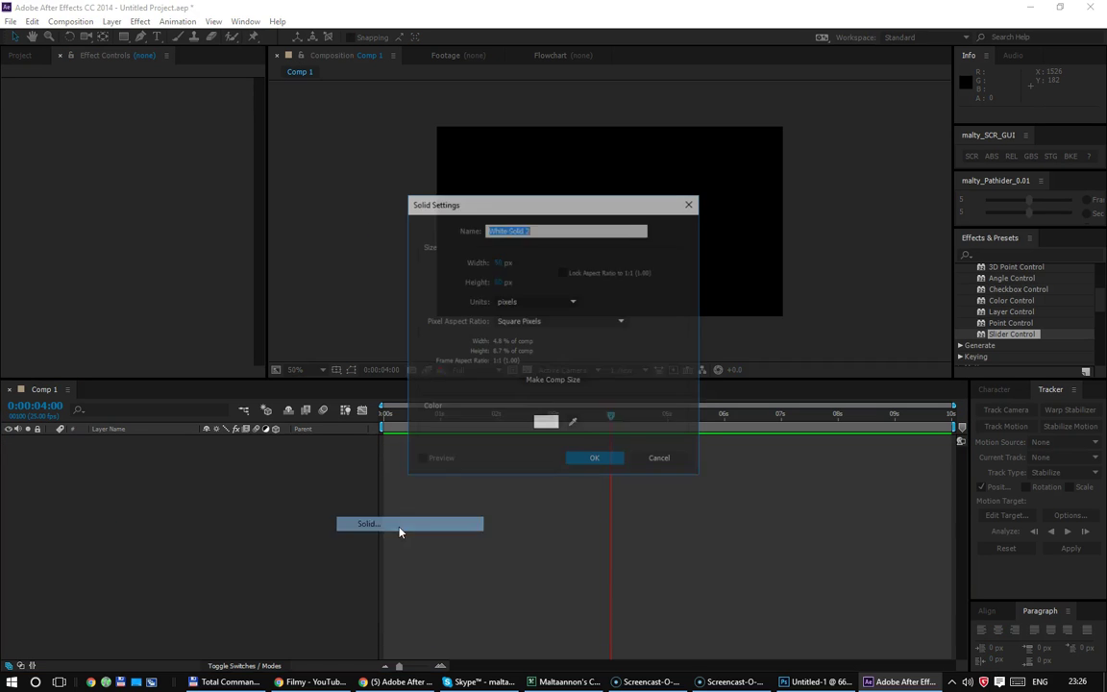
left_click(593, 460)
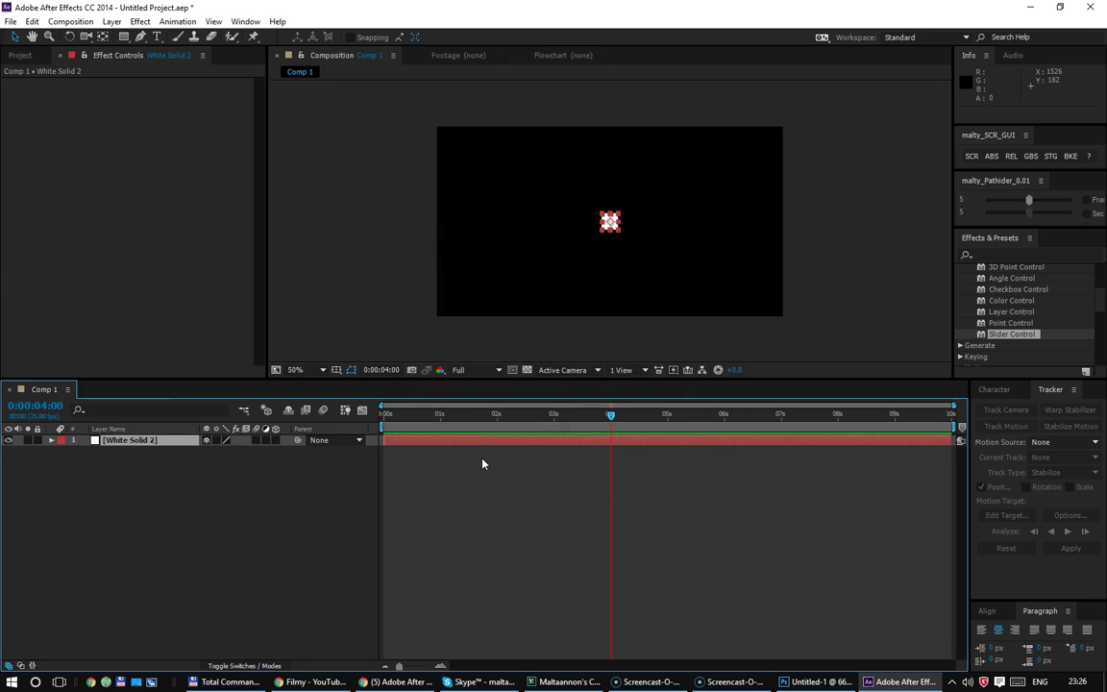
Step: Resize the new solid to 100 × 100 px
key("ctrl+shift+y")
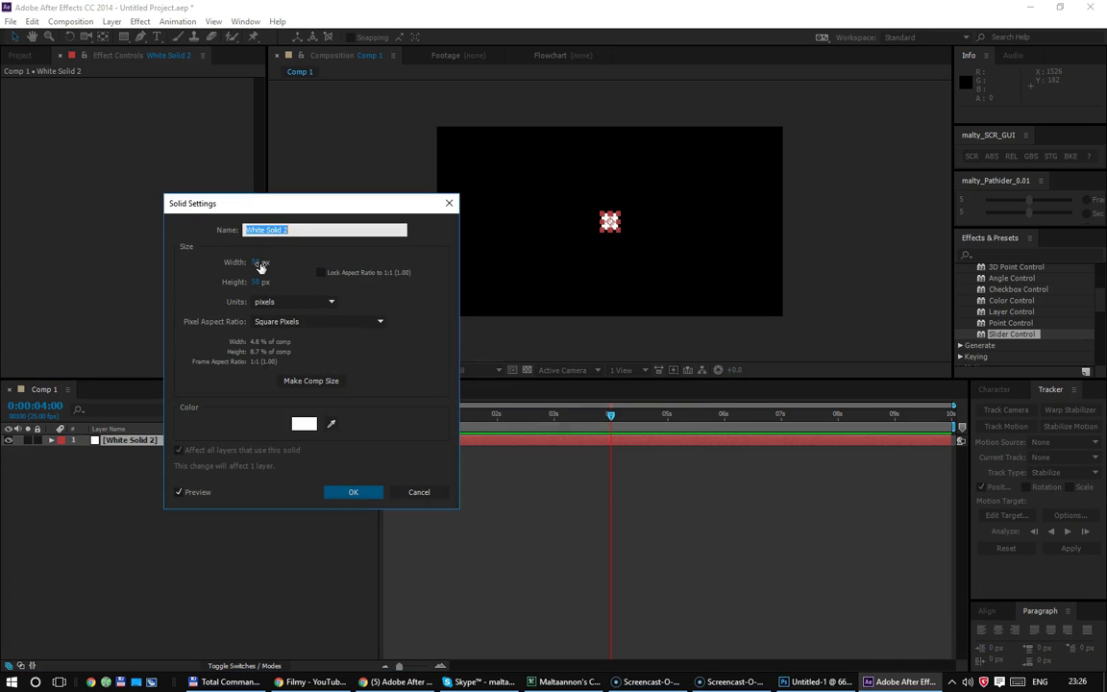
left_click(259, 264)
type("100")
key("Tab")
type("100")
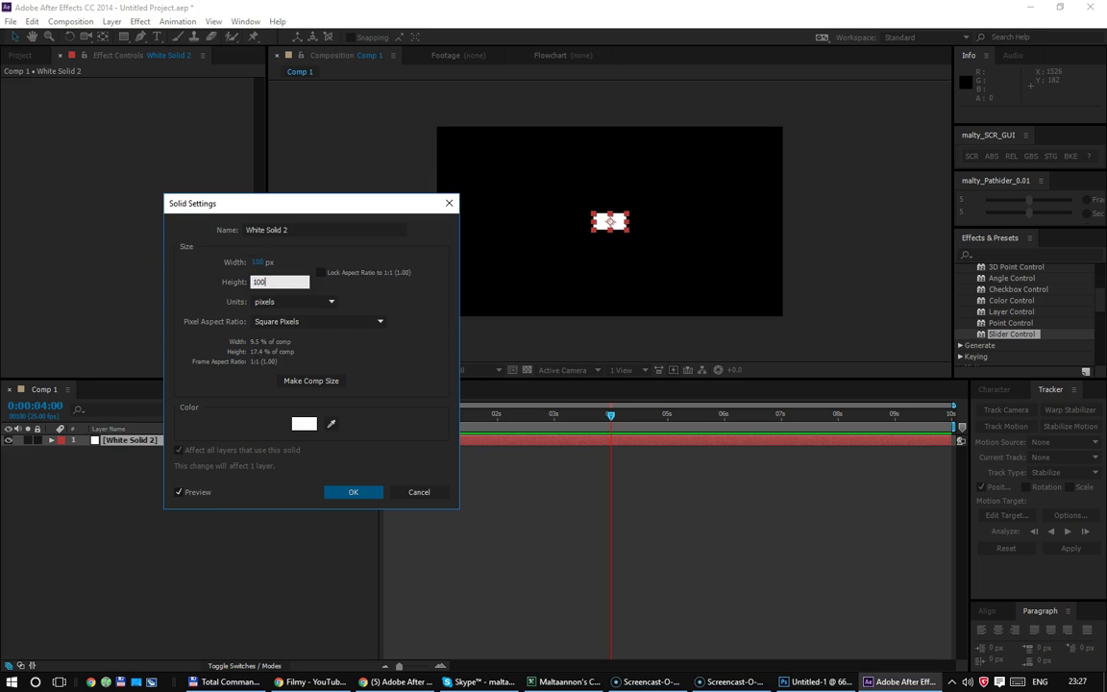
key("Return")
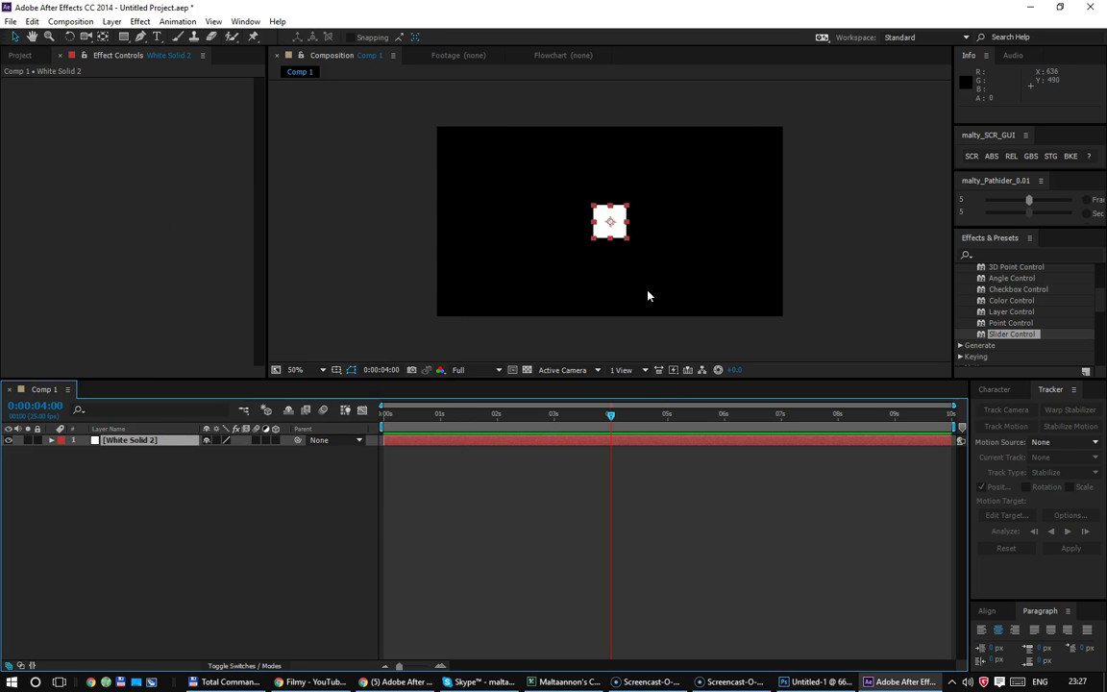
left_click_drag(603, 378, 603, 446)
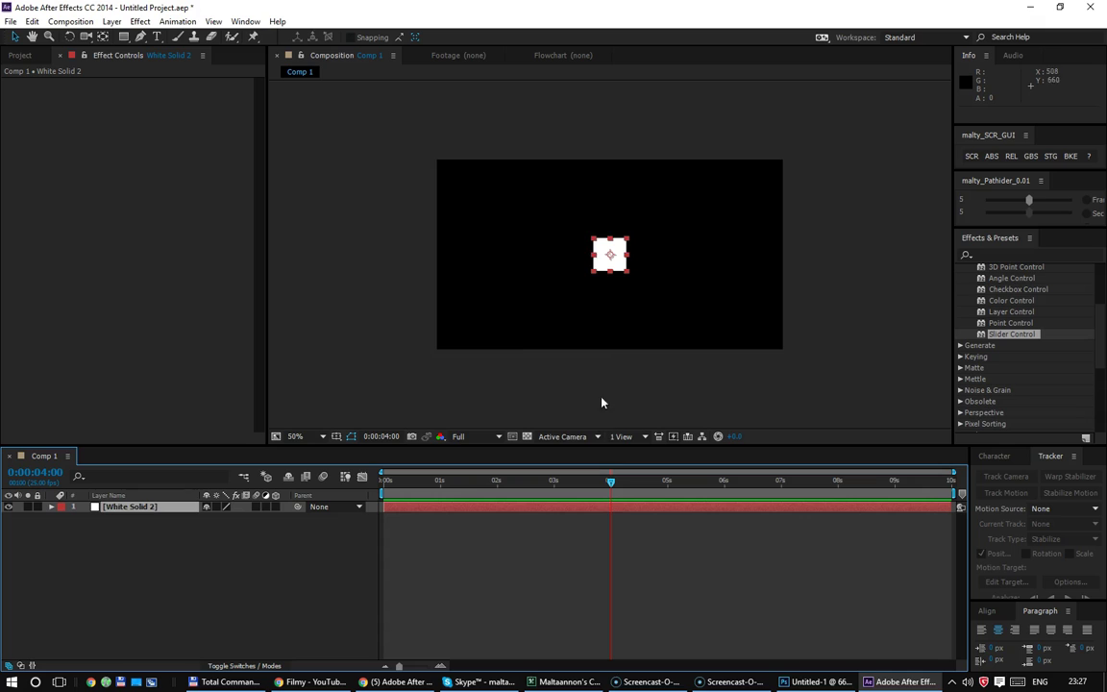
Step: Find 'circle' in Effects & Presets, apply Circle to the white solid, and set Radius to 50
scroll(596, 294, "down", 2)
scroll(596, 294, "up", 4)
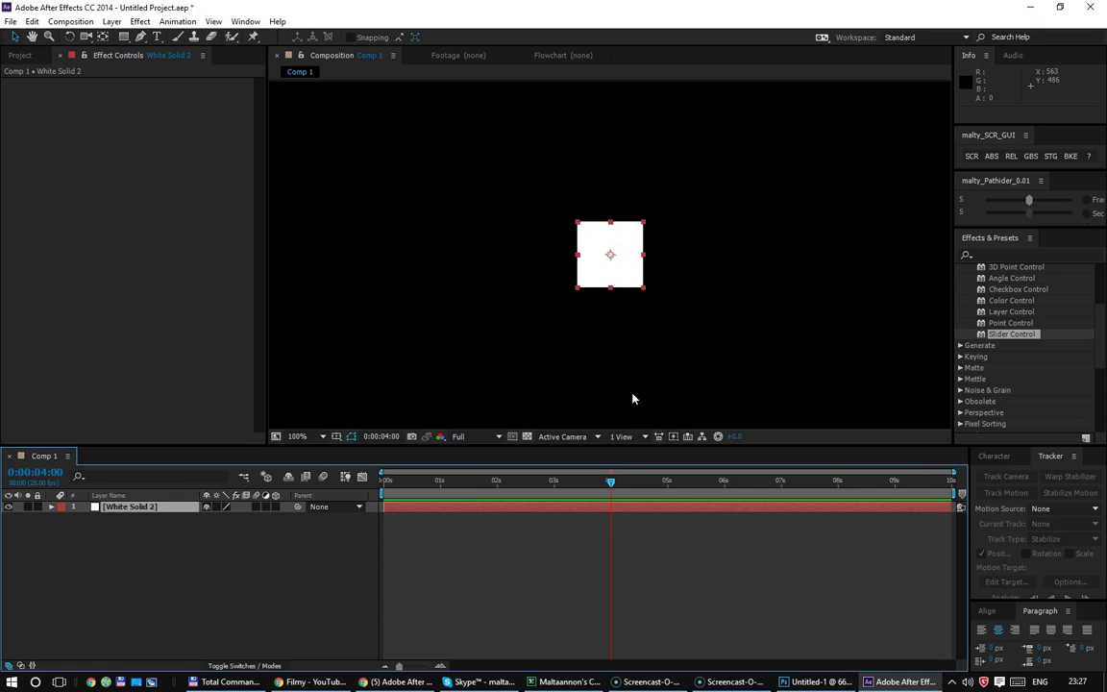
left_click(1020, 255)
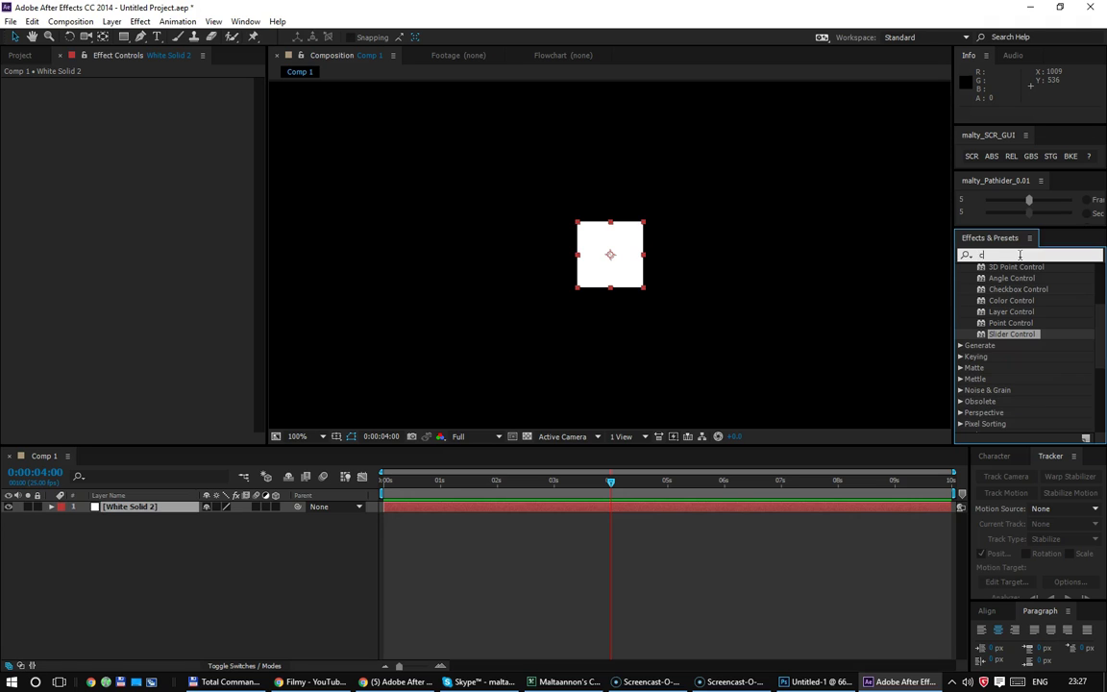
type("circle")
double_click(999, 382)
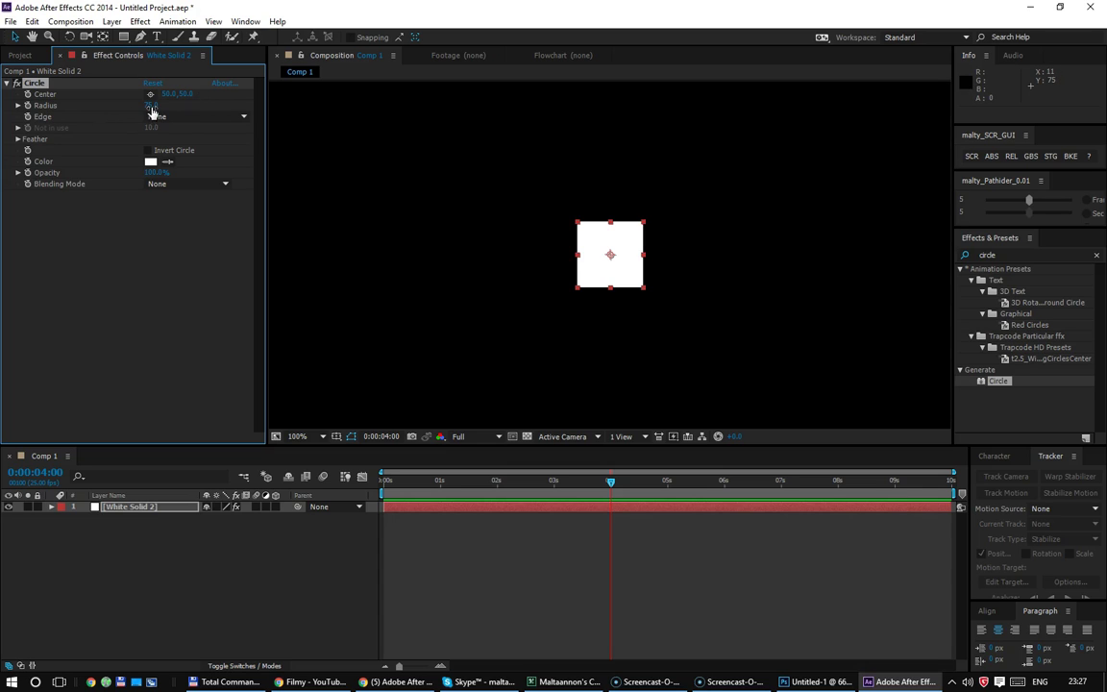
left_click(151, 107)
type("50")
key("Return")
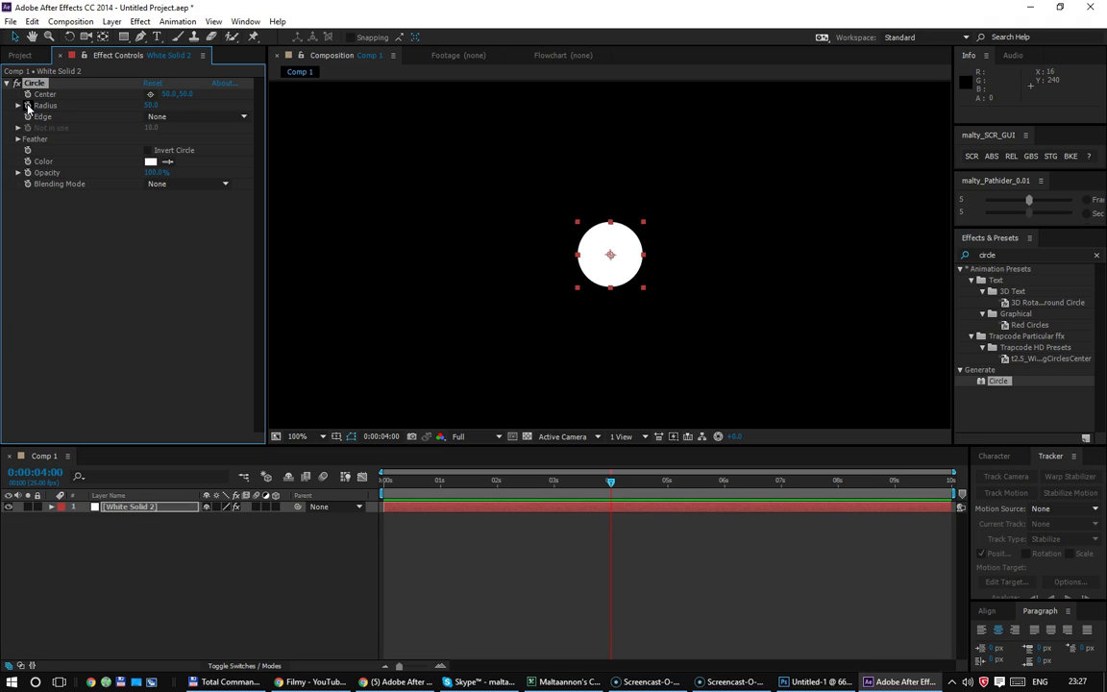
Step: Try resizing White Solid 2 to 225 px in Solid Settings, then cancel the change
left_click(139, 516)
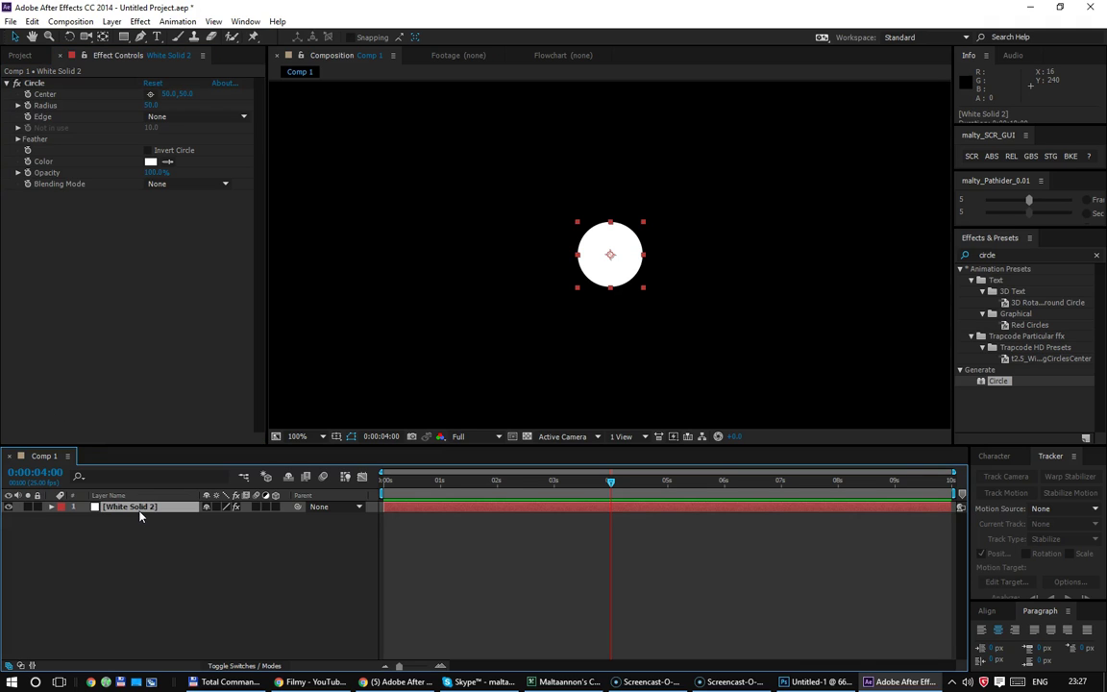
key("ctrl+shift+y")
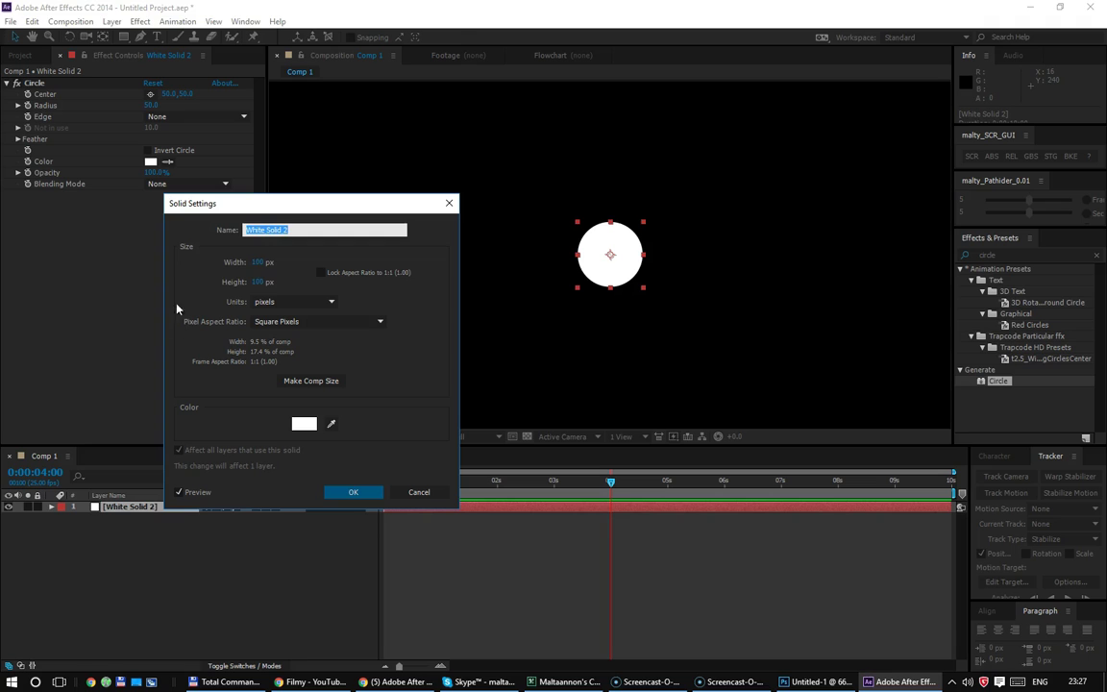
left_click_drag(258, 262, 360, 280)
left_click_drag(258, 283, 314, 261)
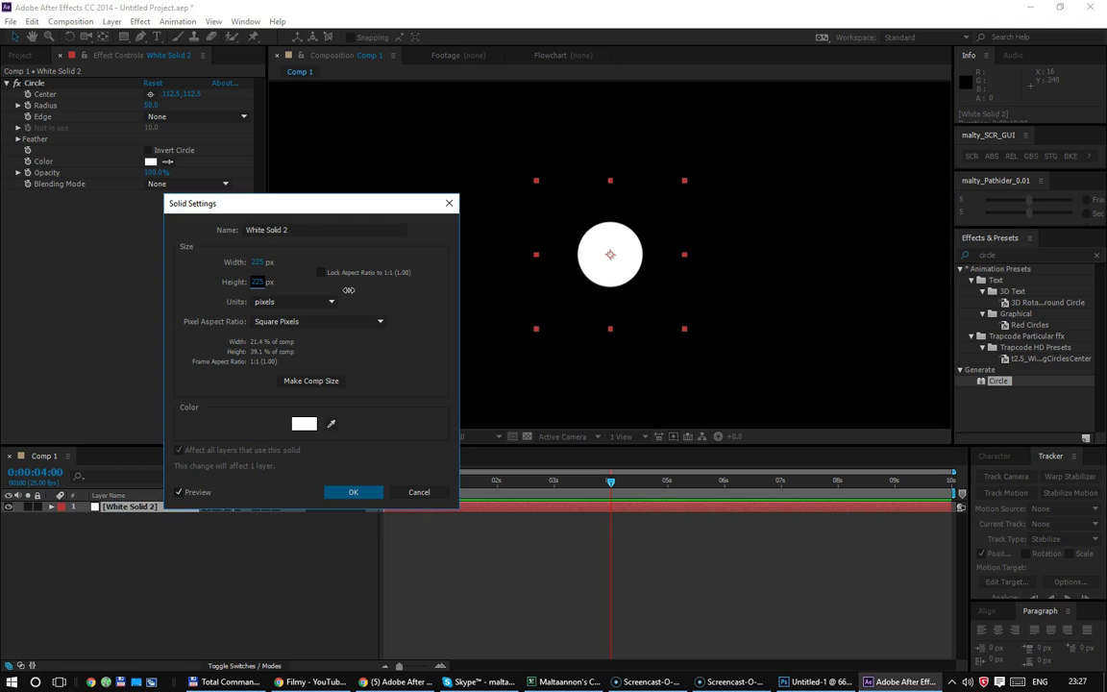
left_click(420, 492)
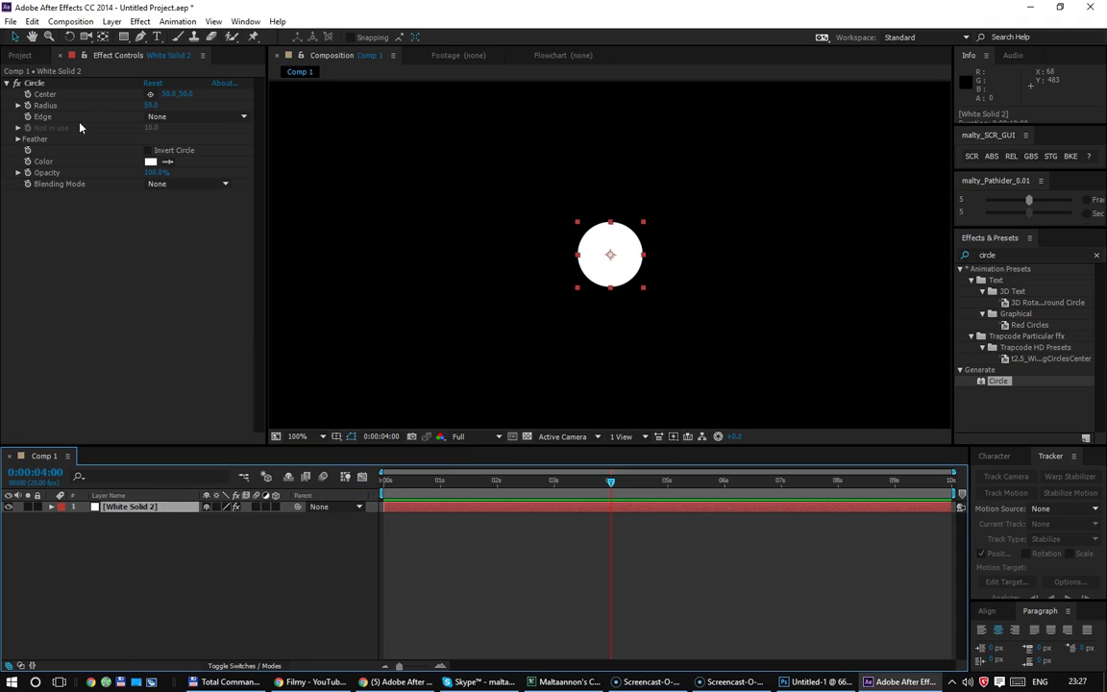
Step: Add an expression to the Circle's Radius and write 'width / 2;'
left_click(27, 105, "alt")
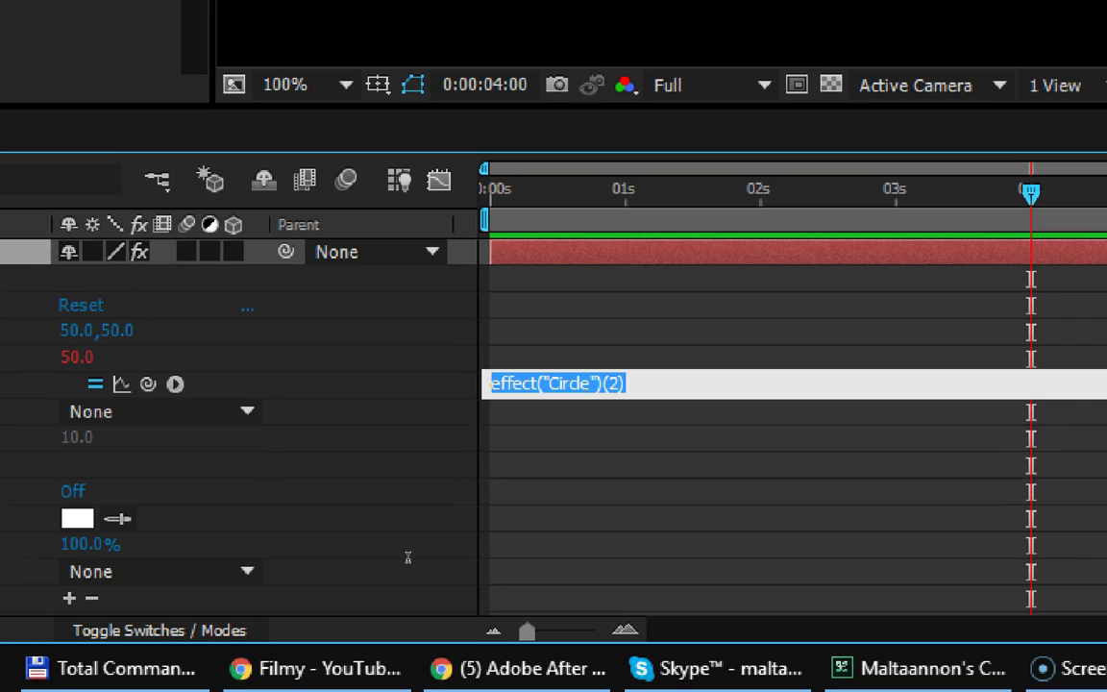
left_click(175, 383)
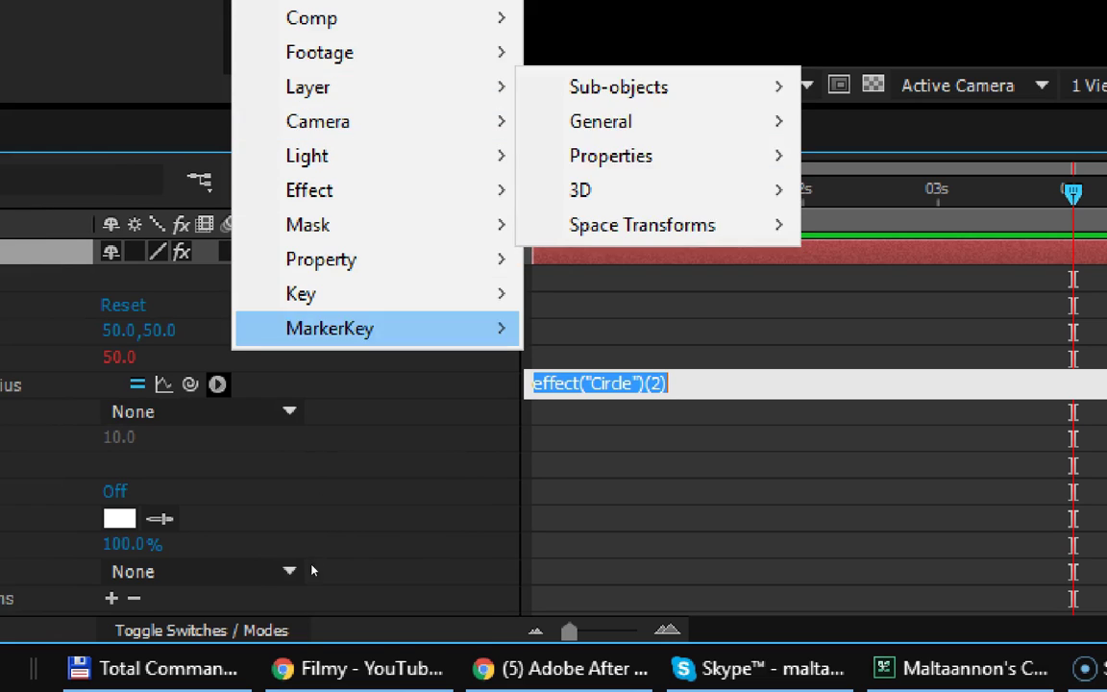
key("Escape")
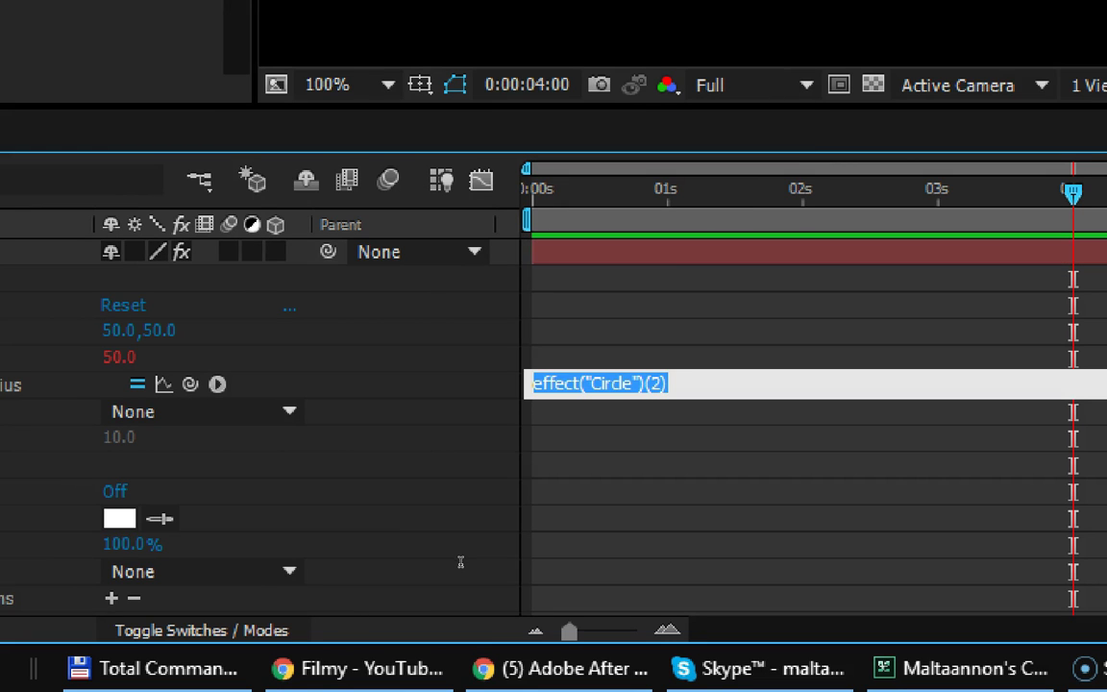
type("width / 2")
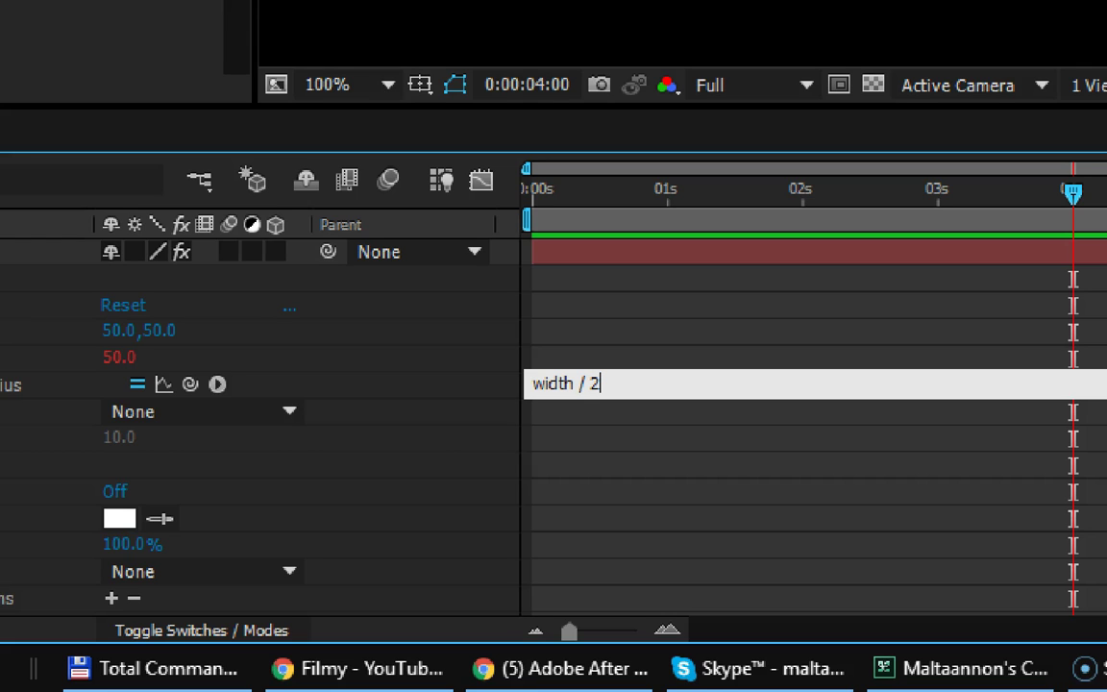
key("BackSpace")
key("BackSpace")
key("BackSpace")
type("* .5")
key("Left")
key("Left")
type("0")
key("Left")
key("BackSpace")
key("BackSpace")
key("Delete")
key("Delete")
key("Delete")
type("/ 2;")
Step: Commit the radius expression and resize the solid to a locked 120 × 120 px
left_click(462, 571)
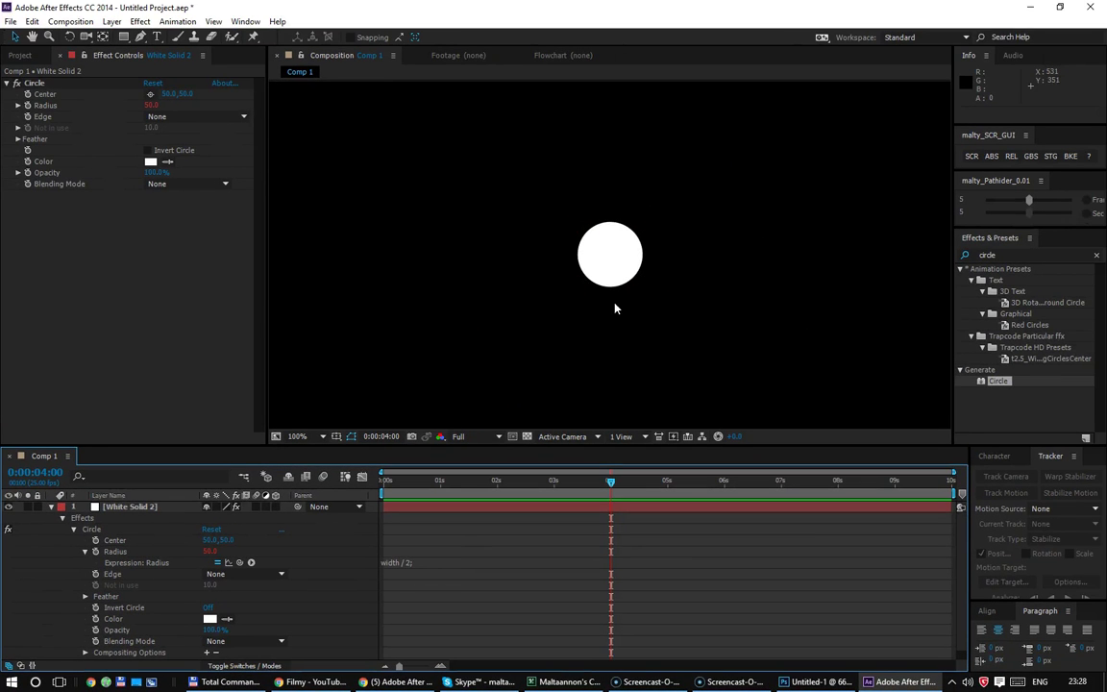
left_click(635, 364)
key("ctrl+shift+y")
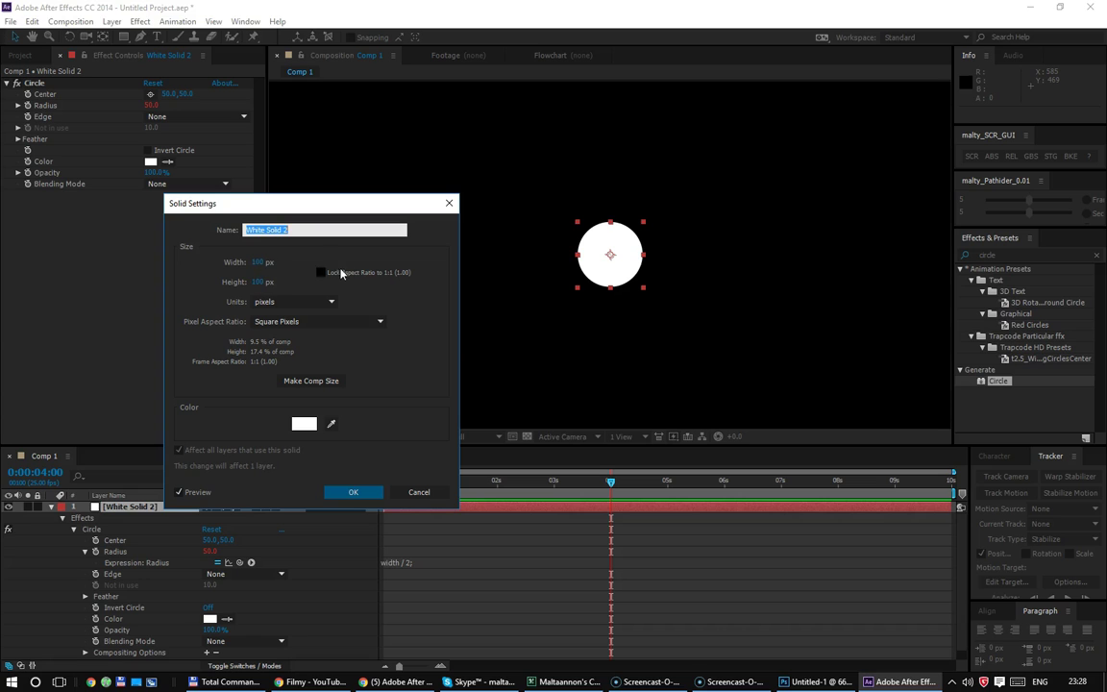
left_click(260, 266)
mouse_move(260, 267)
left_mouse_down()
mouse_move(439, 272)
mouse_move(392, 278)
left_mouse_up()
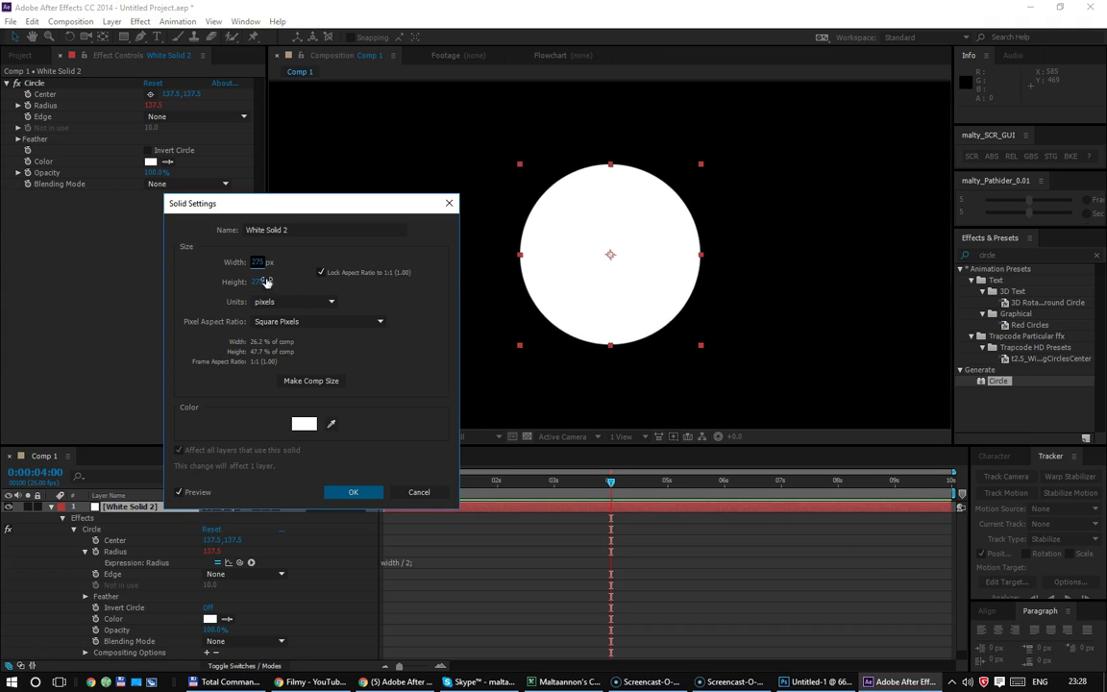
left_click_drag(260, 266, 240, 268)
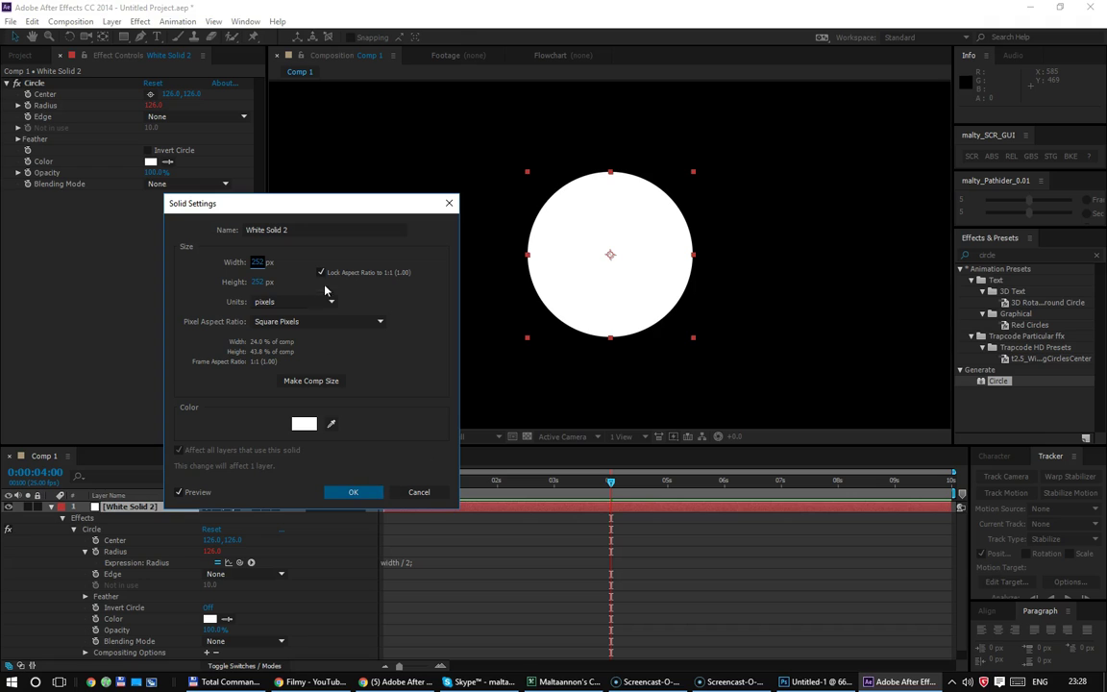
left_click_drag(258, 263, 154, 262)
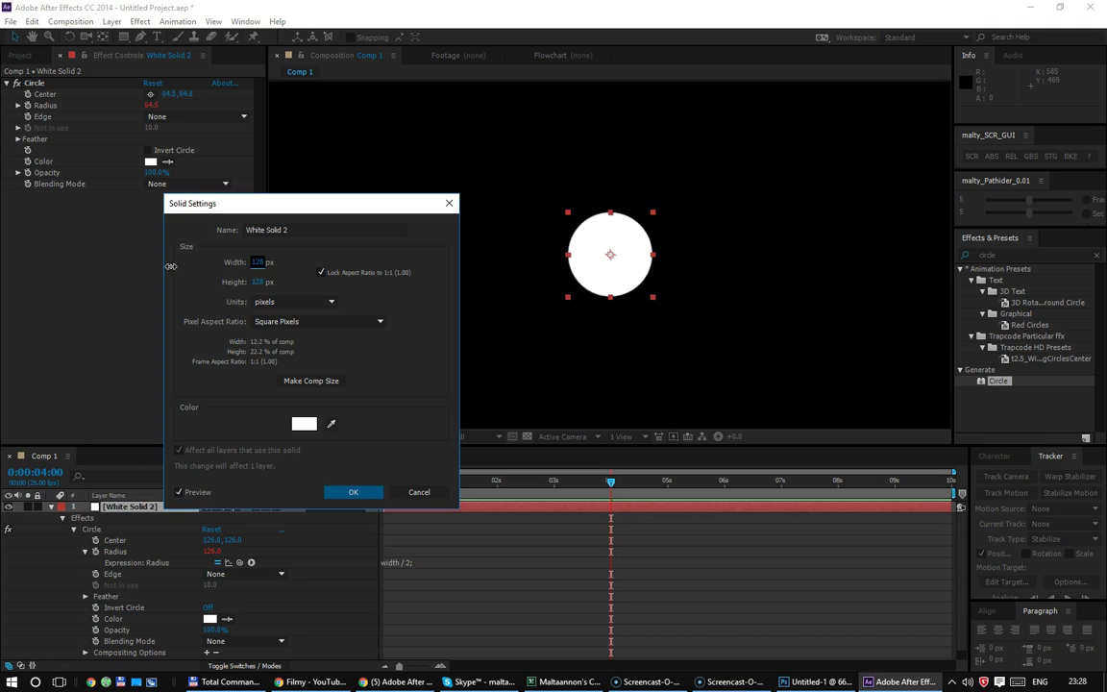
left_click(348, 492)
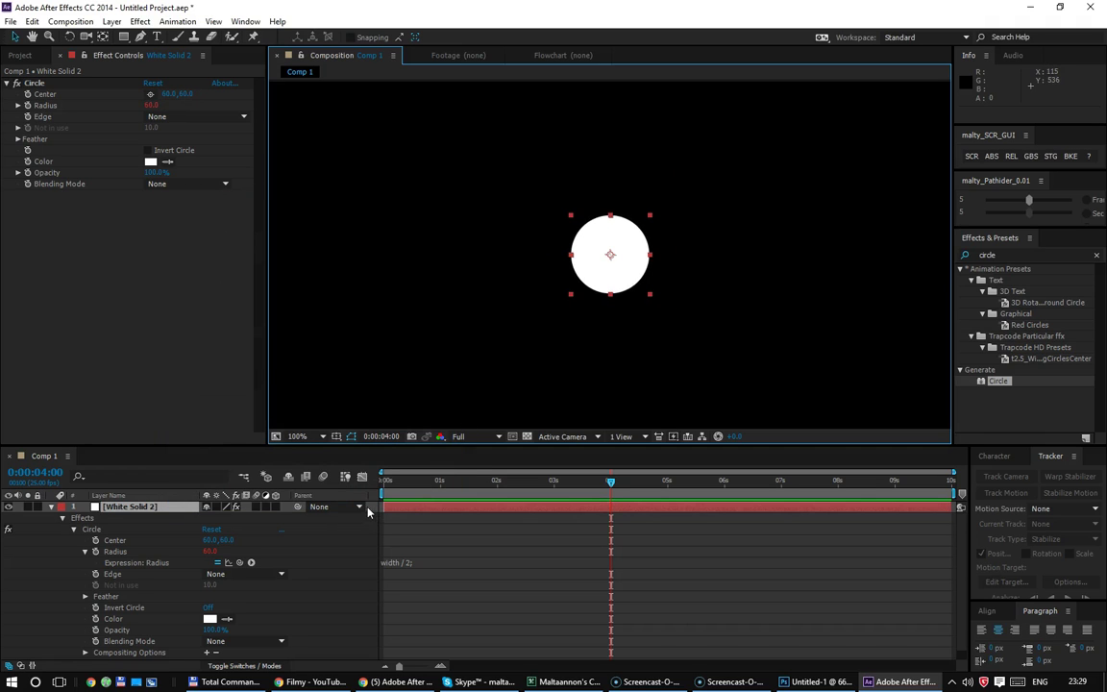
Step: Try taller and wider non-square solid sizes, then discard those changes
key("ctrl+shift+y")
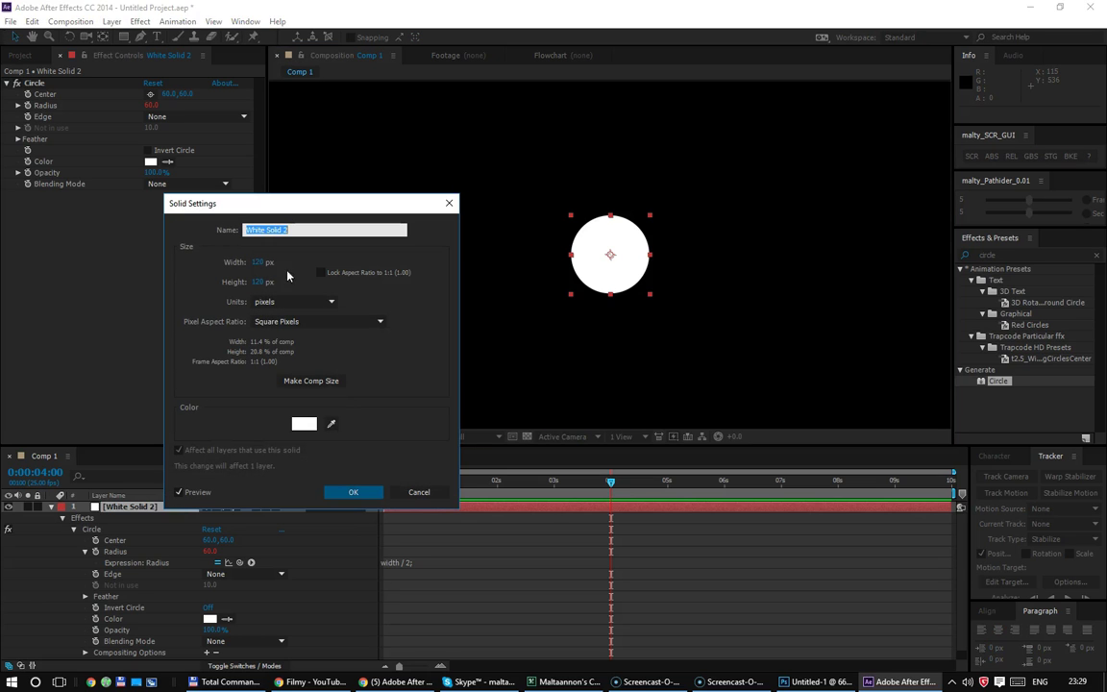
mouse_move(258, 282)
left_mouse_down()
mouse_move(445, 295)
mouse_move(341, 300)
left_mouse_up()
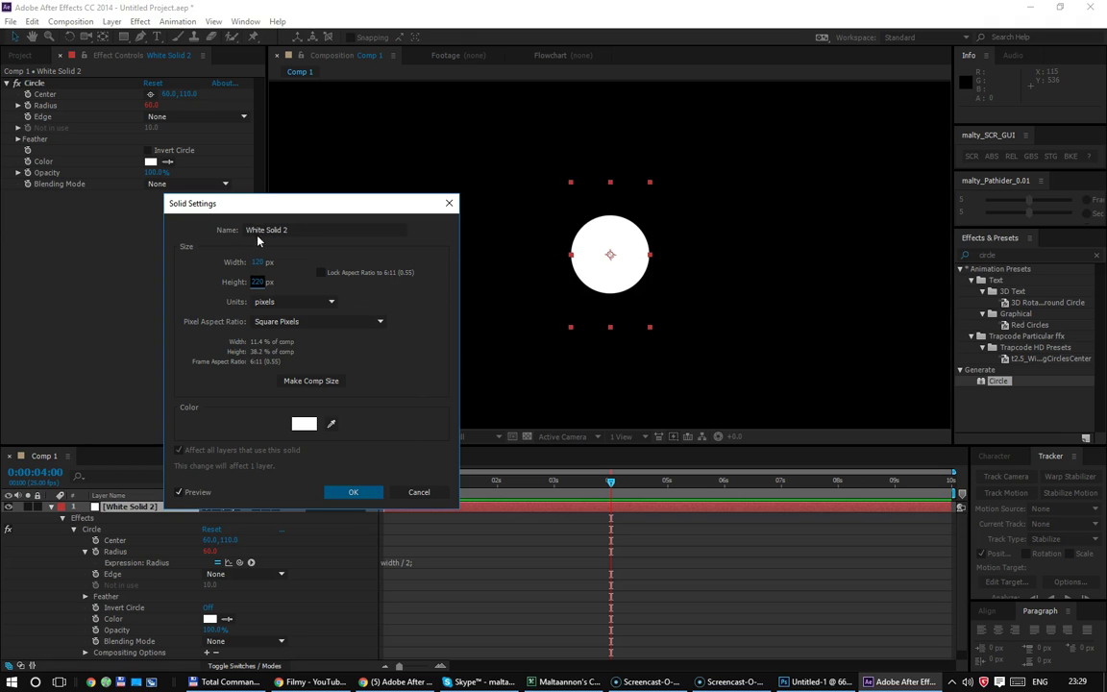
left_click_drag(255, 266, 593, 285)
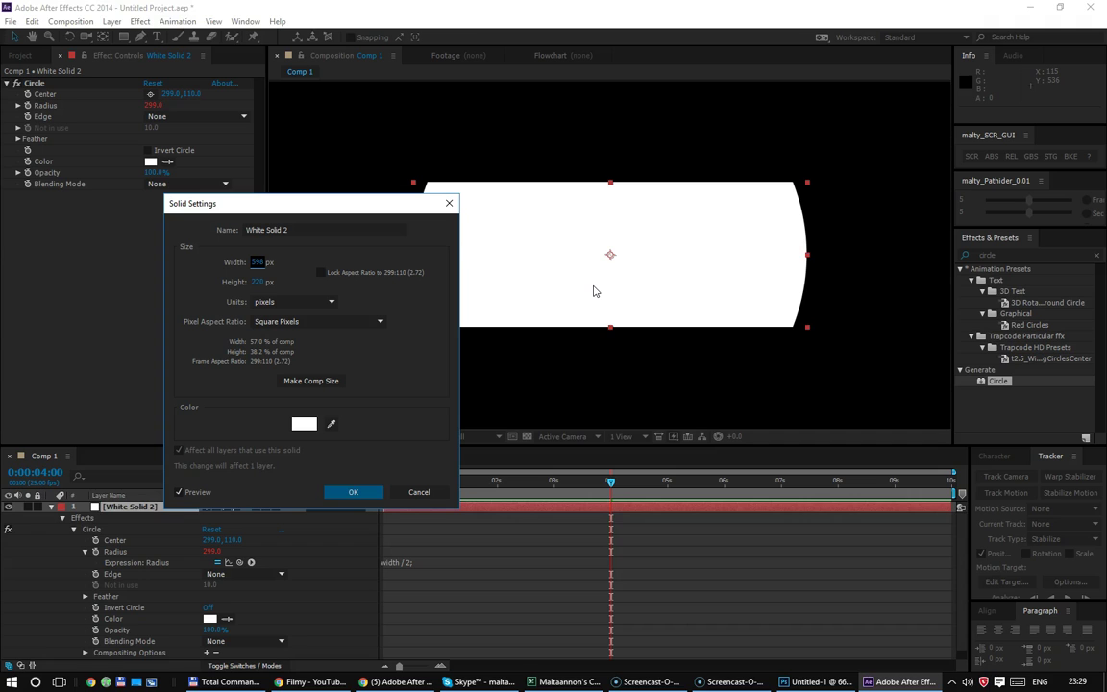
left_click_drag(411, 214, 308, 200)
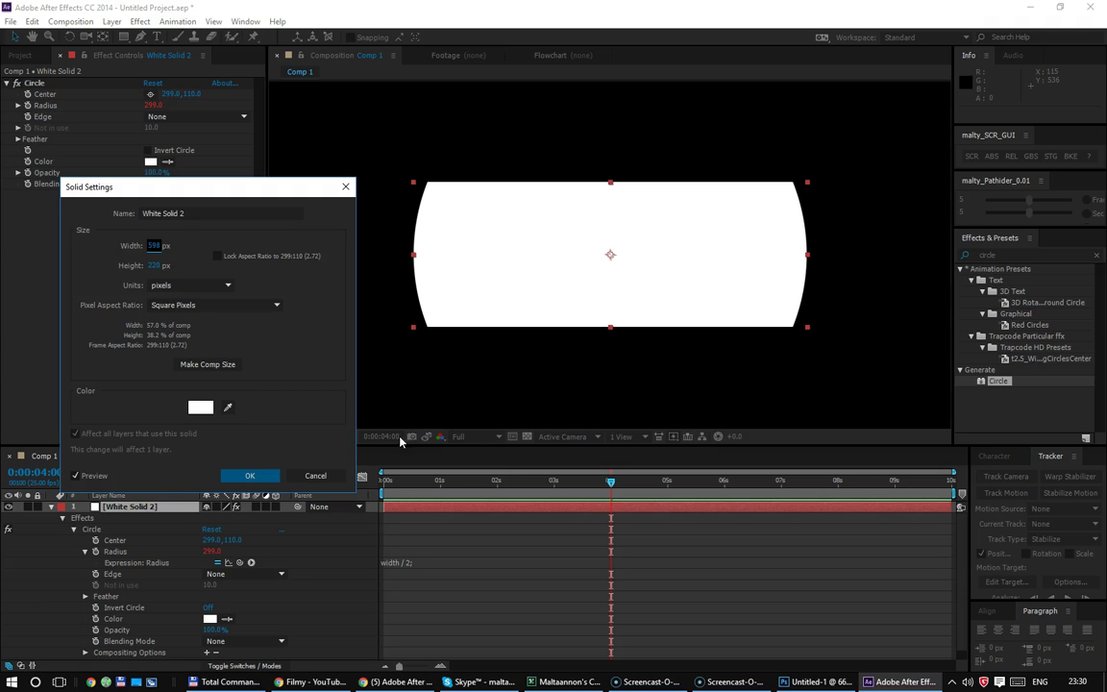
left_click(316, 475)
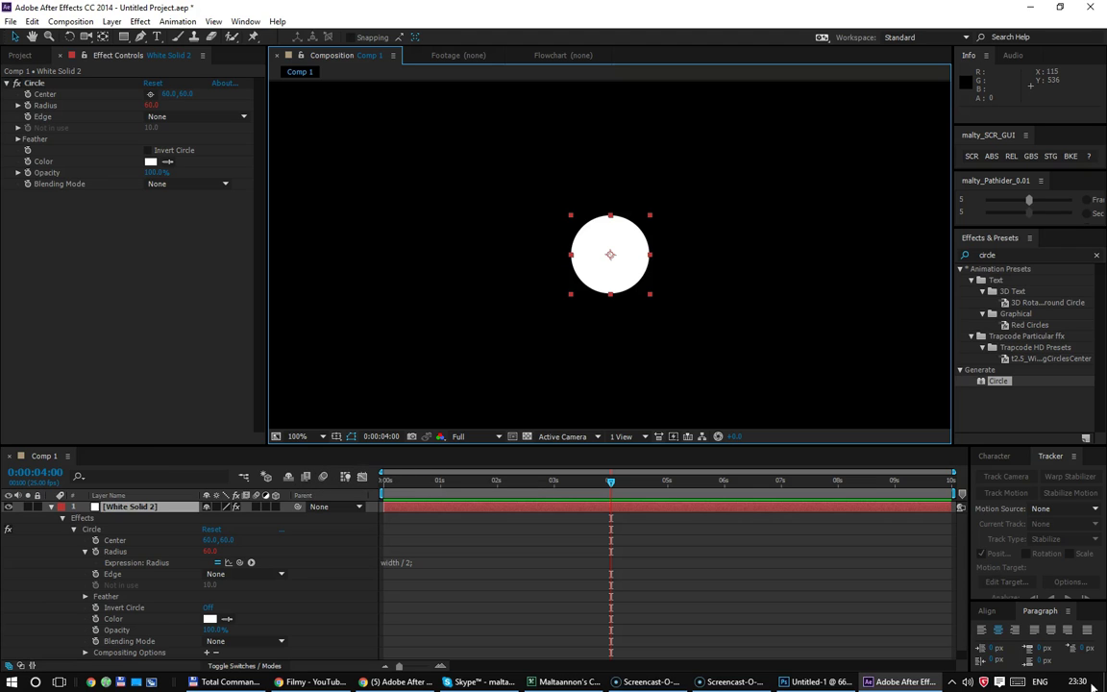
Step: Replace the Radius expression with Math.min(width, height) from the expression language menu
left_click(481, 562)
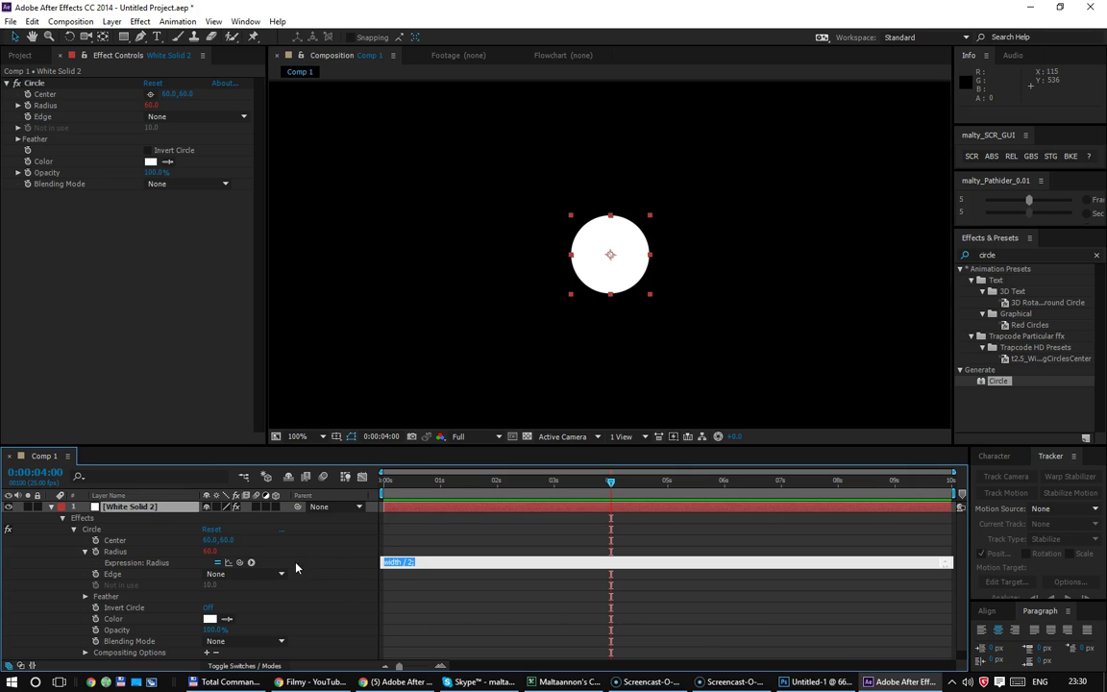
left_click(252, 563)
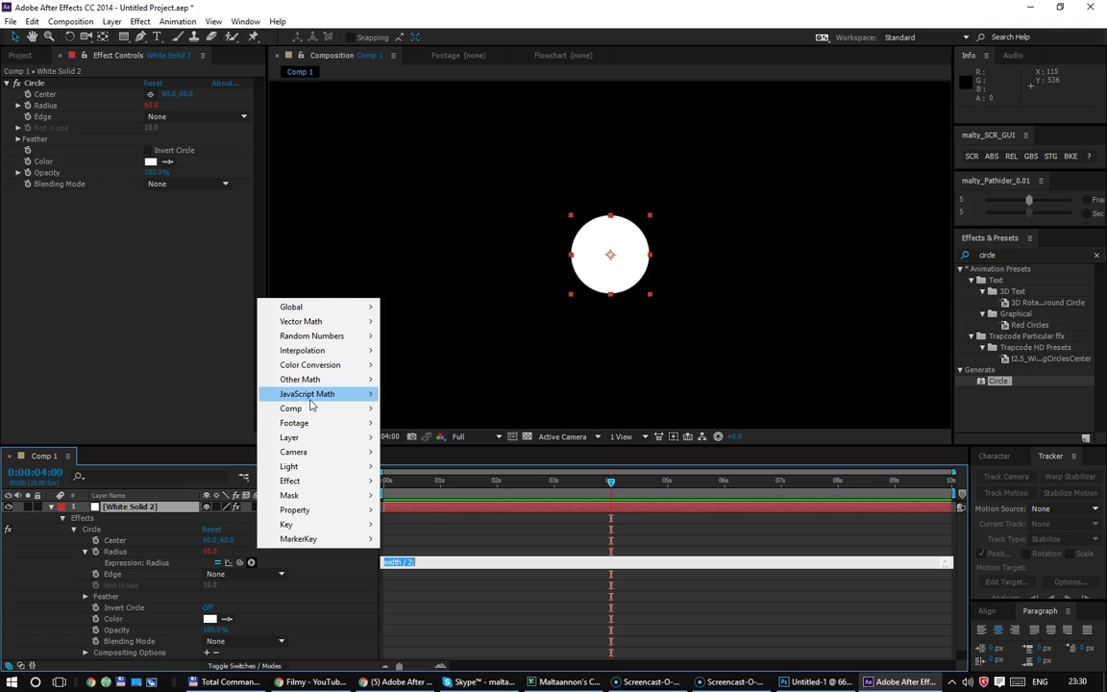
mouse_move(309, 395)
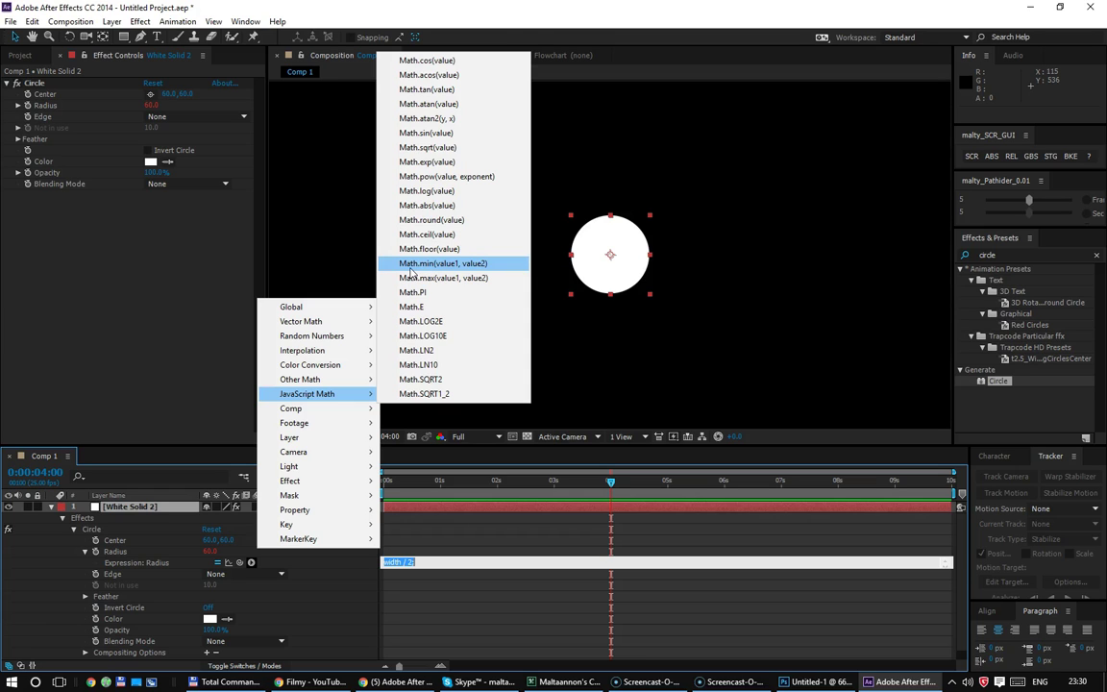
left_click(411, 272)
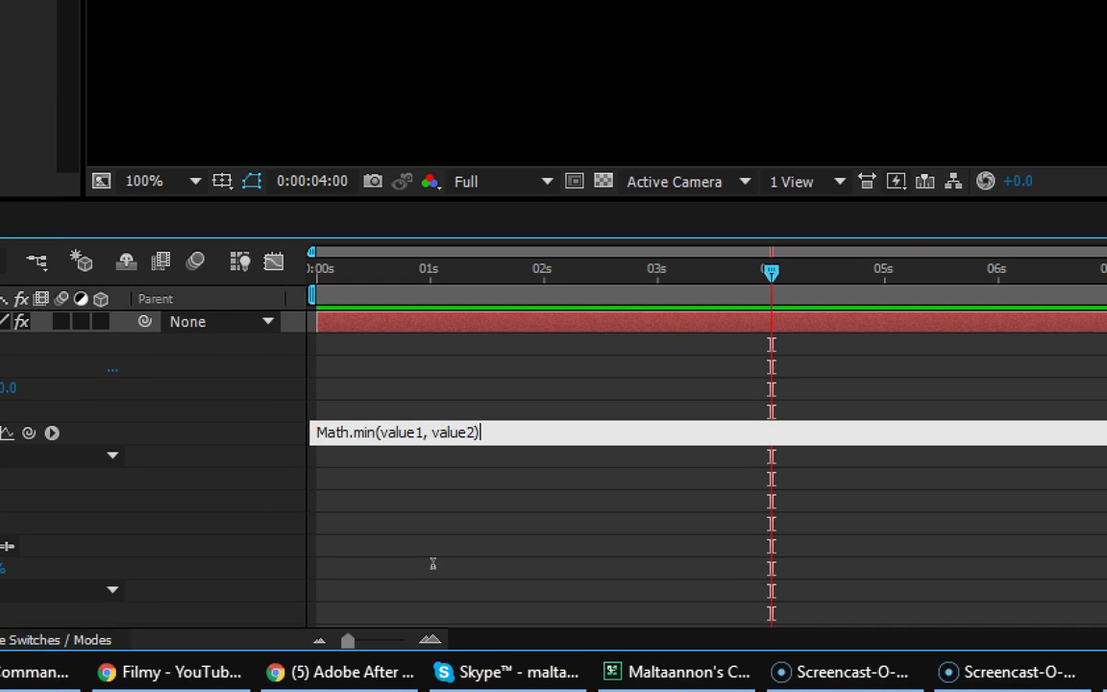
key("Left")
key("Left")
key("Left")
key("BackSpace")
key("BackSpace")
key("BackSpace")
key("BackSpace")
key("BackSpace")
key("BackSpace")
type("width")
key("Right")
key("Right")
key("shift+Right")
key("shift+Right")
key("shift+Right")
key("shift+Right")
key("shift+Right")
key("shift+Right")
type("height")
left_click(471, 577)
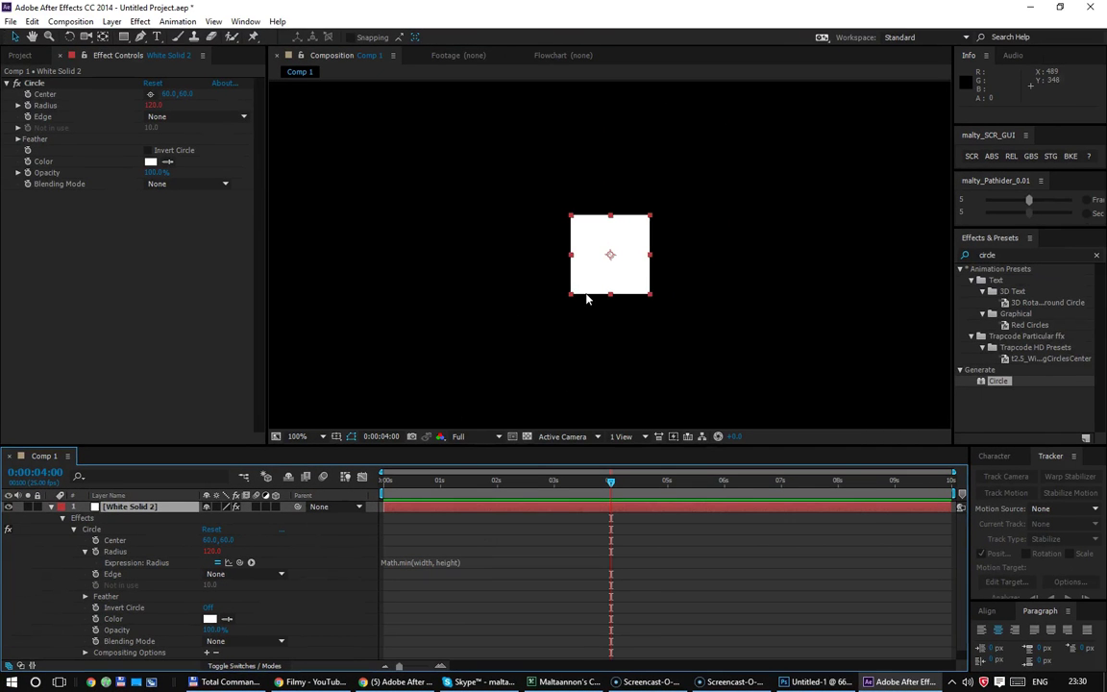
Step: Resize White Solid 2 to 183 × 61 px in Solid Settings
key("ctrl+shift+y")
key("Tab")
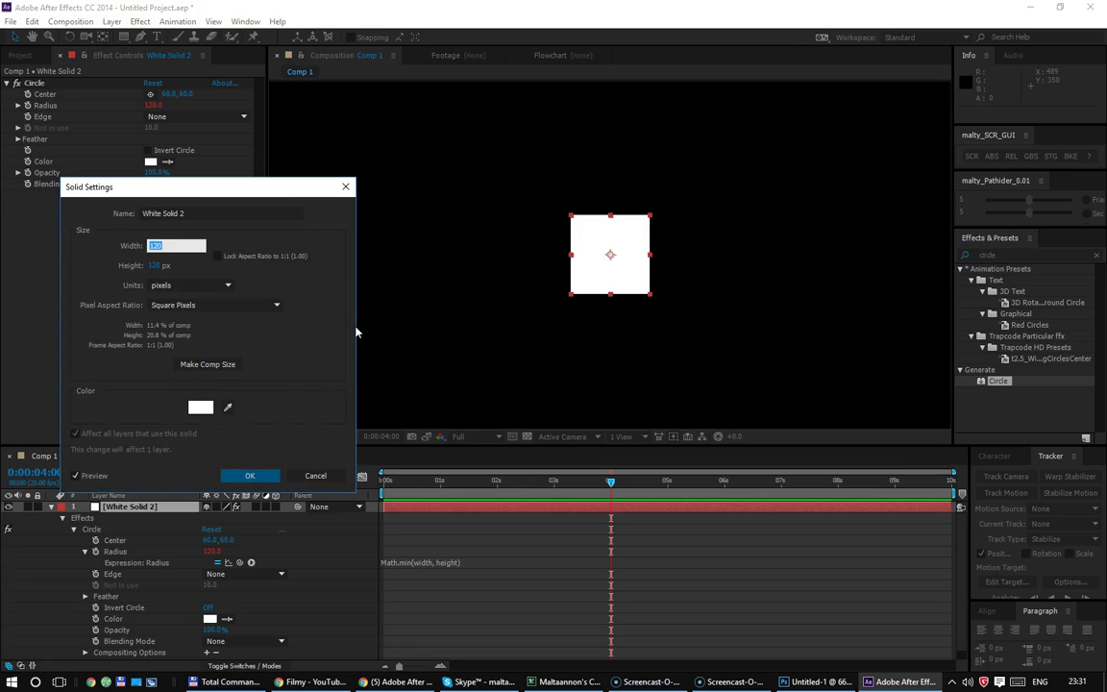
mouse_move(155, 246)
left_mouse_down()
mouse_move(207, 247)
mouse_move(220, 268)
mouse_move(277, 248)
left_mouse_up()
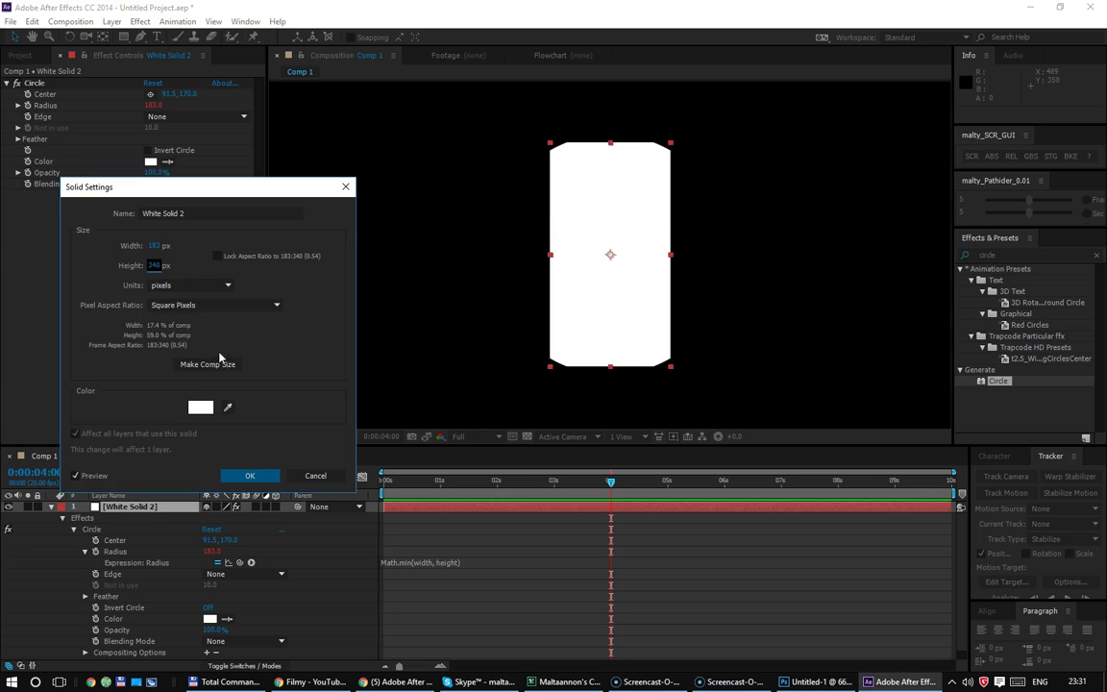
left_click(153, 247)
mouse_move(154, 265)
left_mouse_down()
mouse_move(78, 269)
mouse_move(95, 268)
left_mouse_up()
left_click(153, 265)
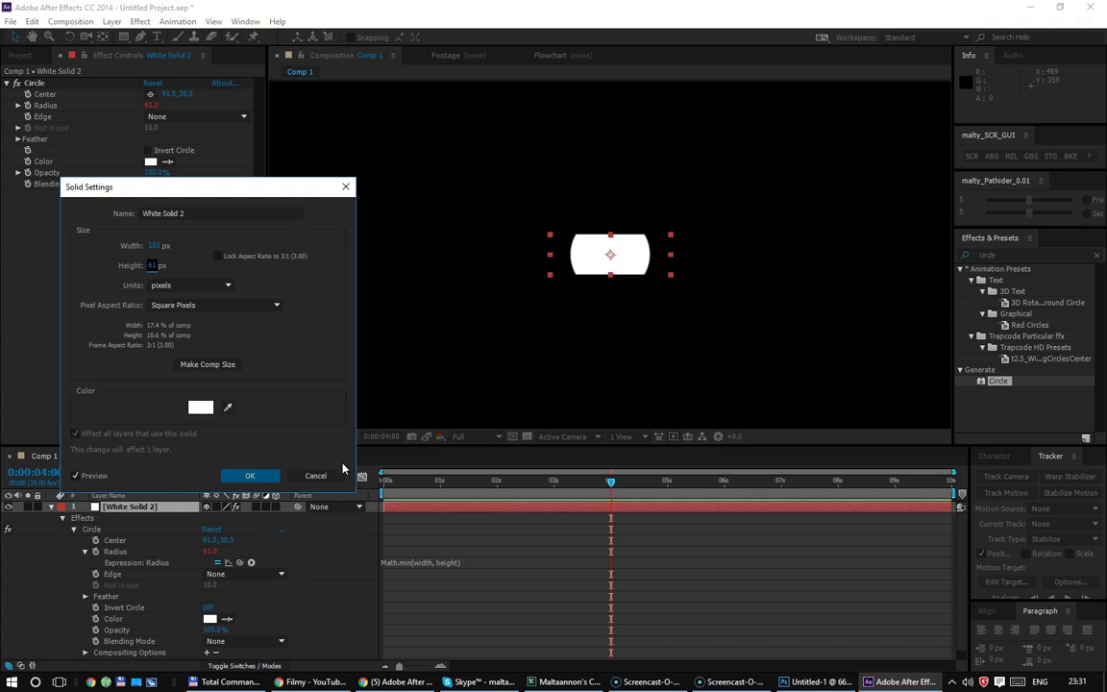
left_click(250, 476)
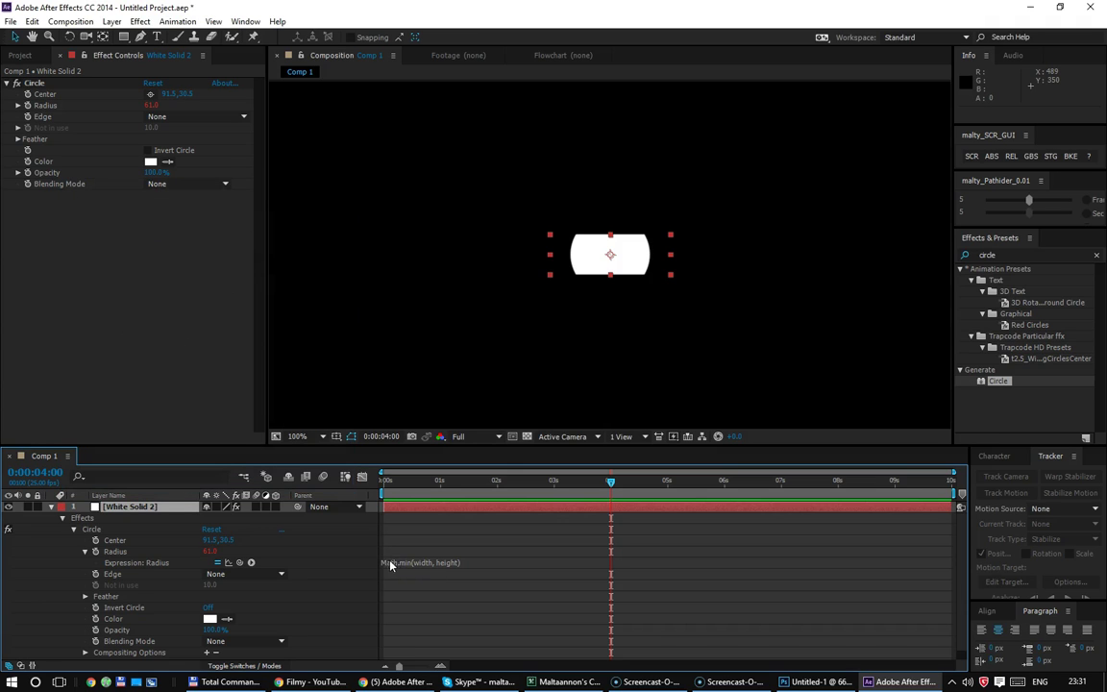
Step: Append '/ 2' so the Radius expression reads Math.min(width, height) / 2
left_click(488, 562)
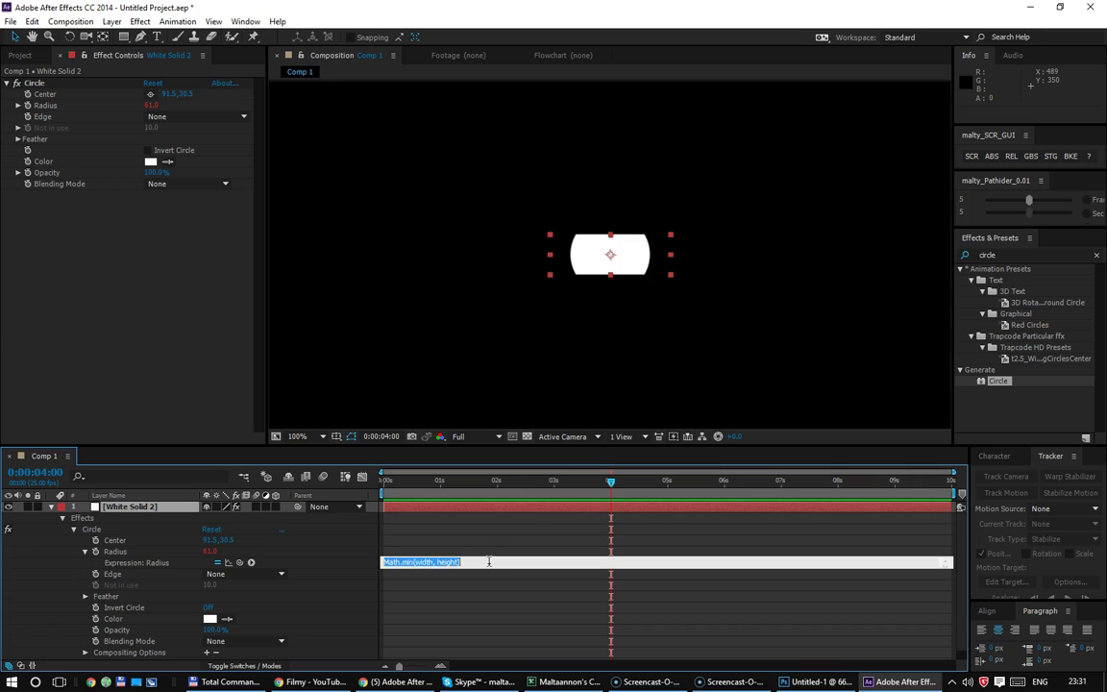
type(" / 2")
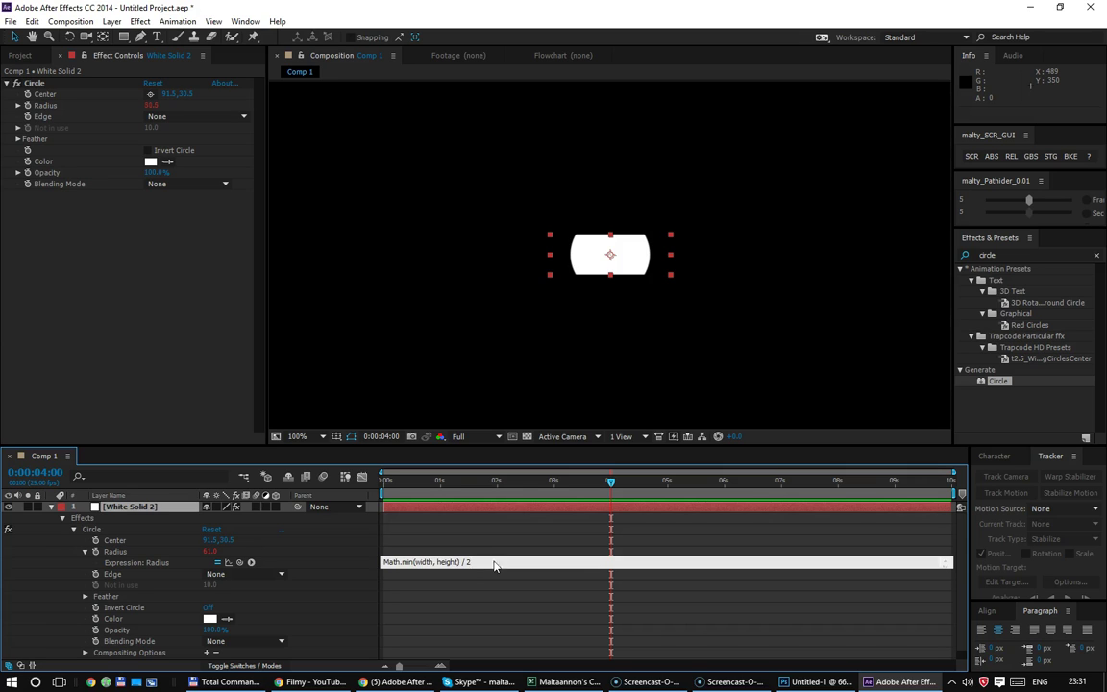
key("KP_Enter")
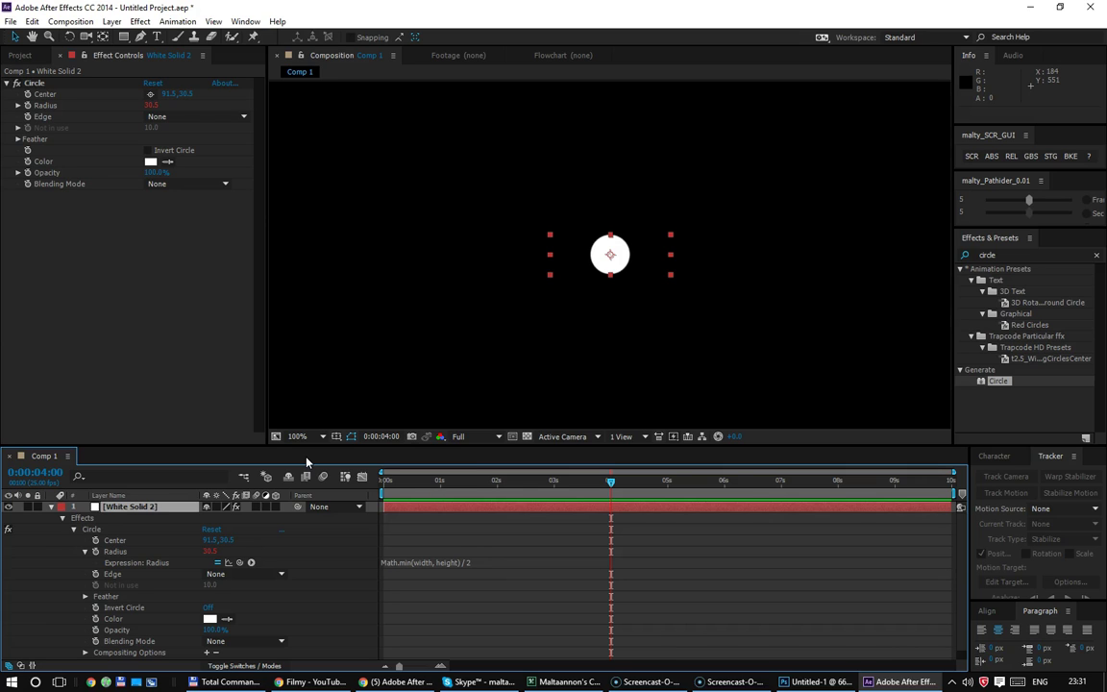
Step: Resize the solid to 140 × 294 px in Solid Settings
key("ctrl+shift+y")
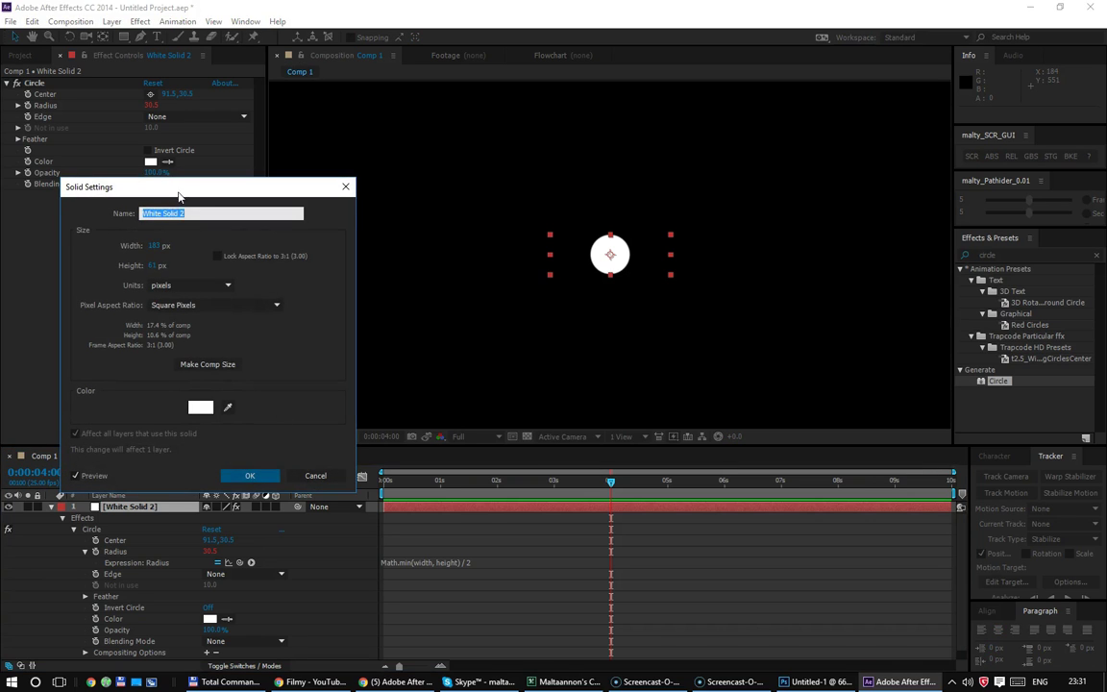
left_click(154, 246)
left_click_drag(198, 246, 294, 256)
left_click_drag(154, 265, 453, 271)
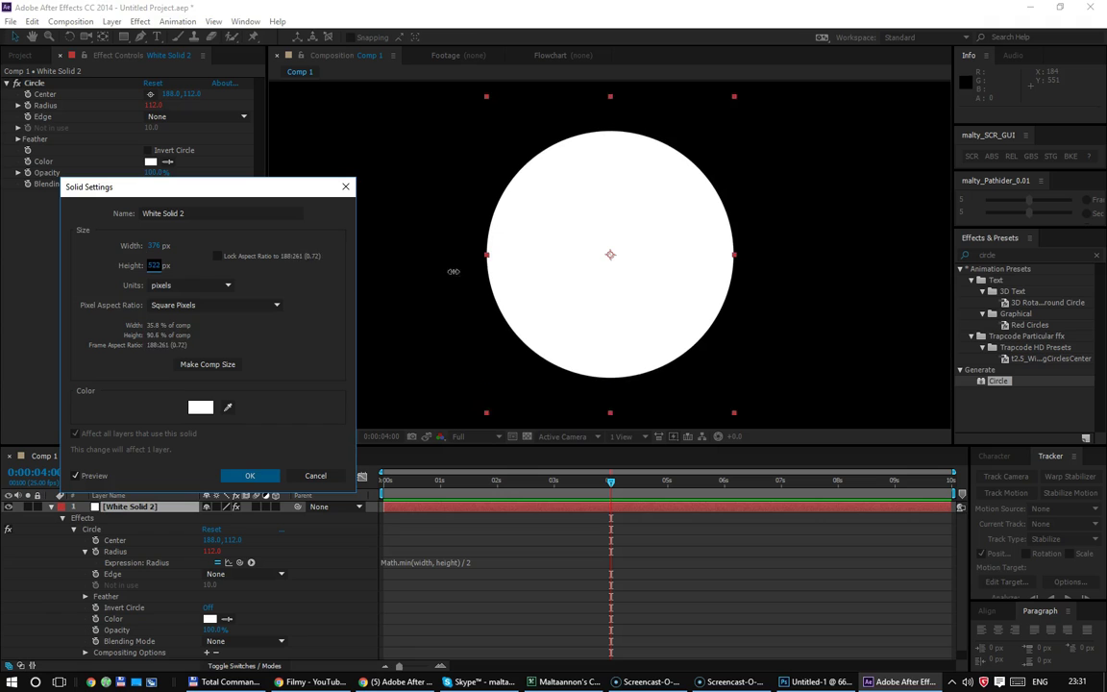
left_click_drag(453, 271, 363, 265)
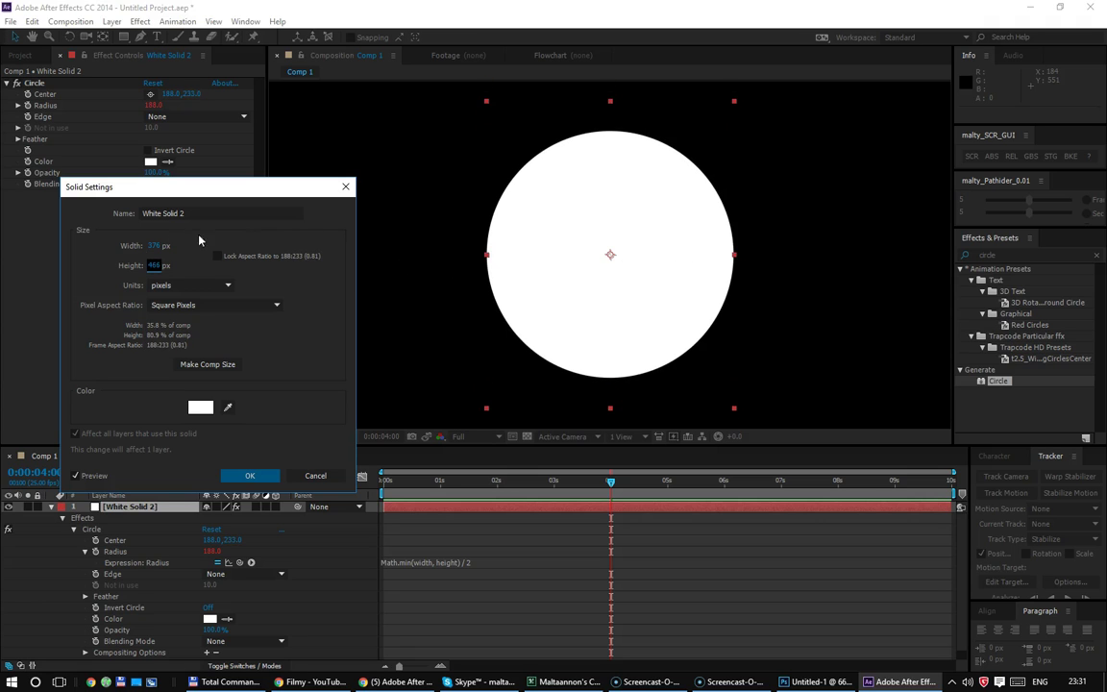
left_click_drag(154, 246, 21, 231)
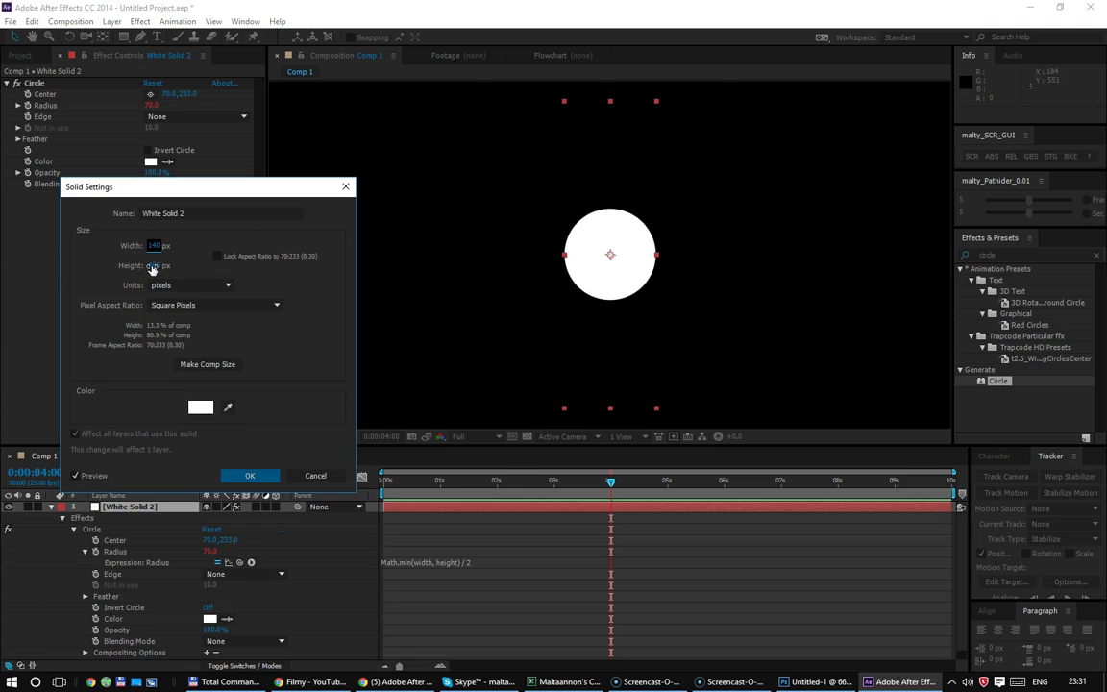
left_click_drag(151, 269, 43, 236)
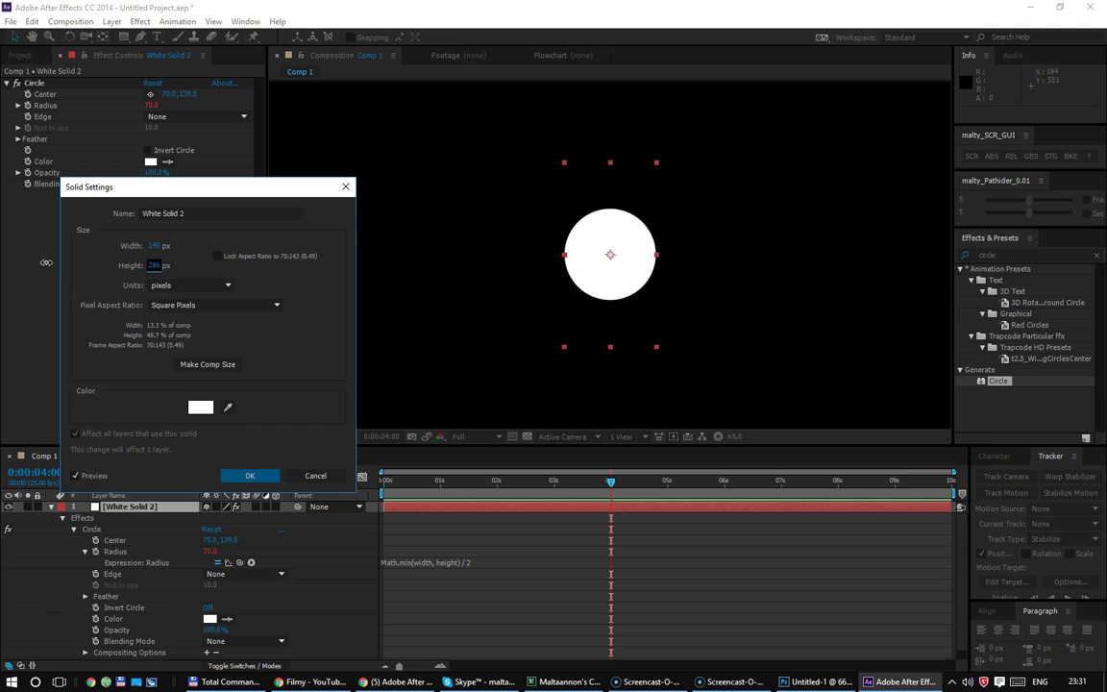
left_click(243, 476)
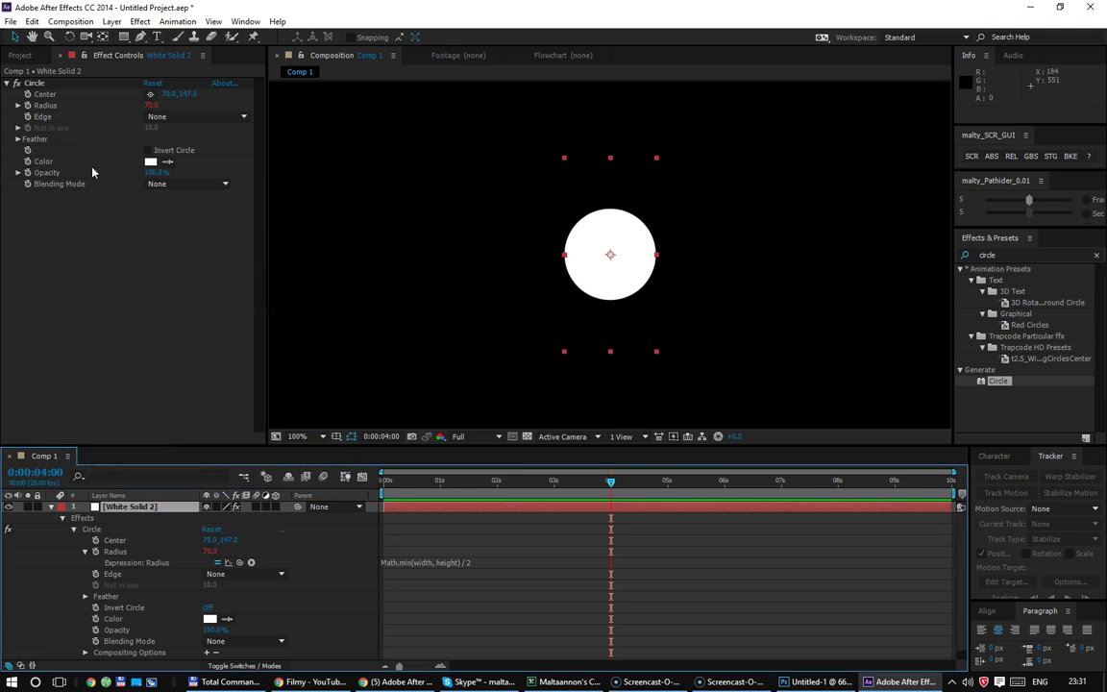
Step: Save the Circle effect as animation preset 'Kropka', then delete the White Solid 2 layer
left_click(29, 84)
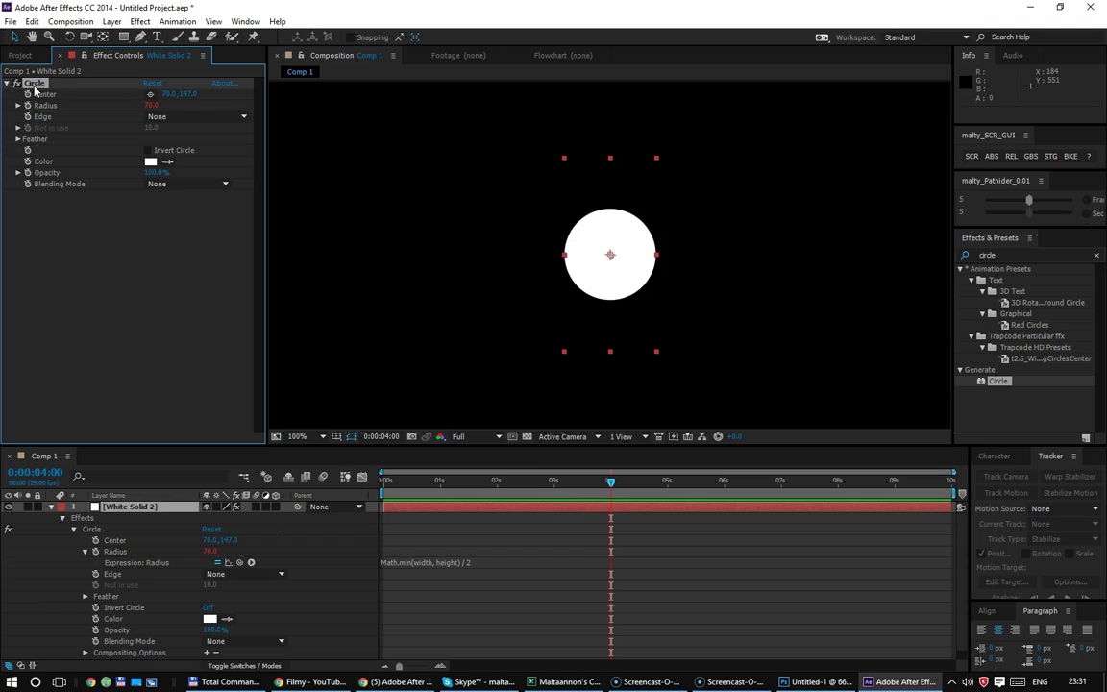
left_click(178, 21)
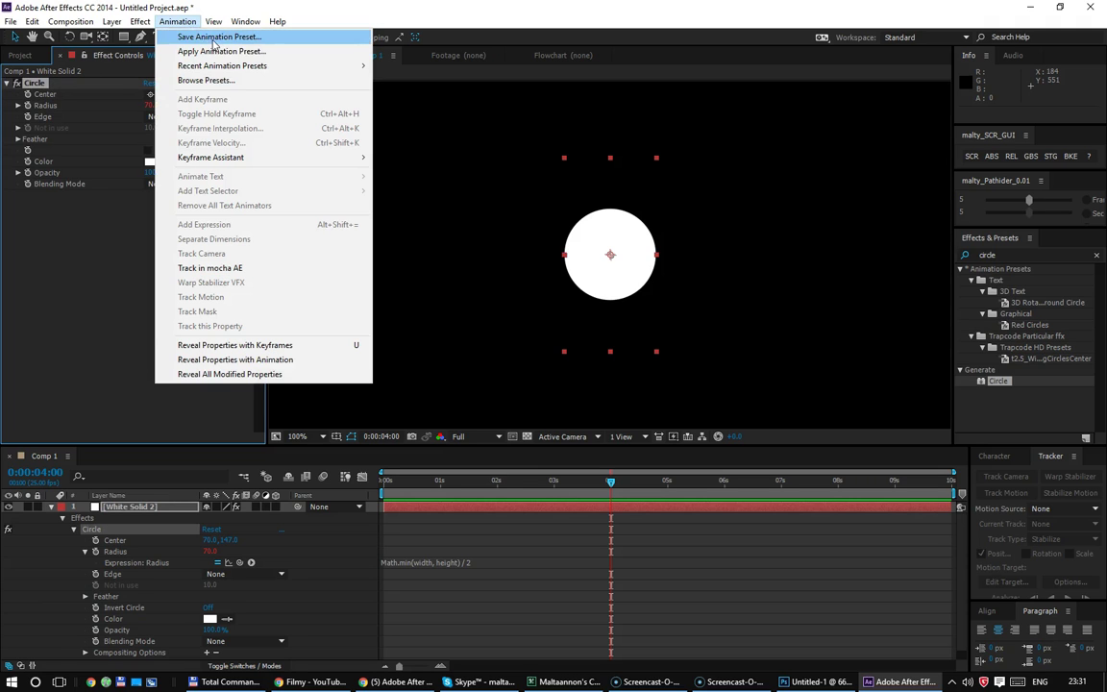
left_click(73, 271)
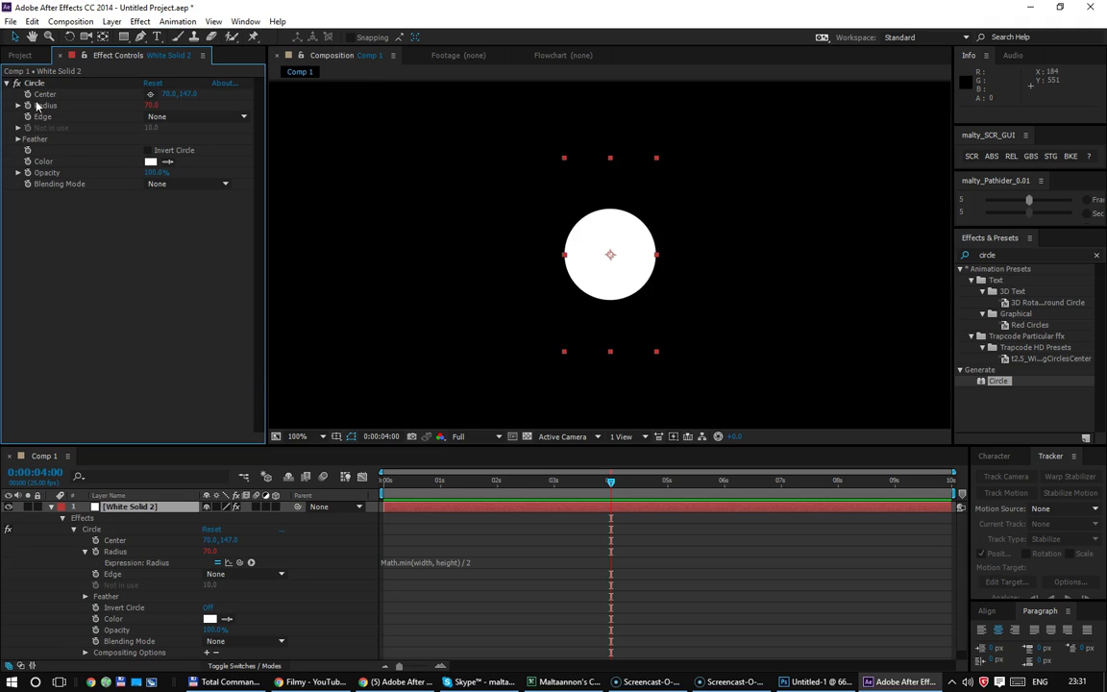
left_click_drag(34, 84, 1024, 332)
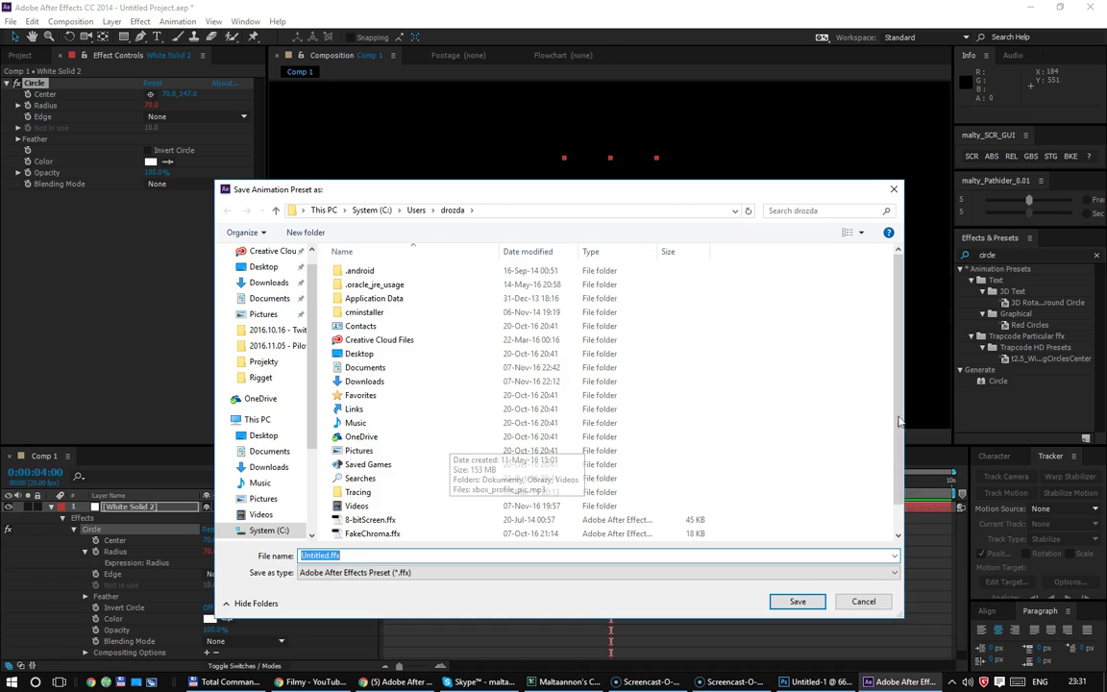
scroll(893, 519, "down", 1)
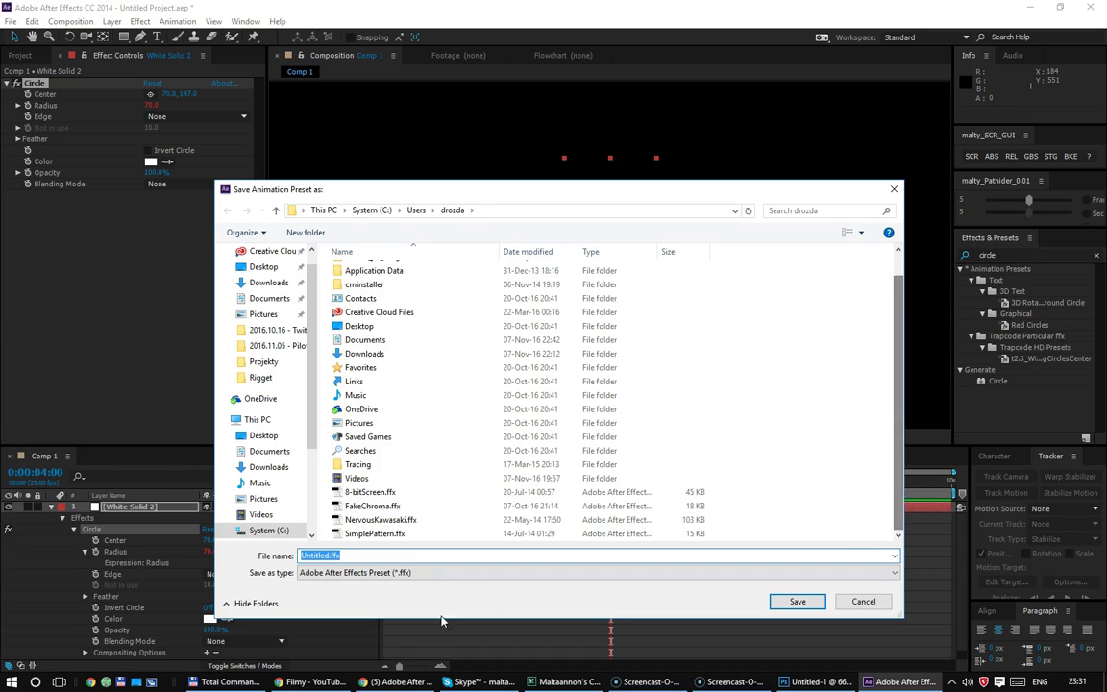
type("Kropka")
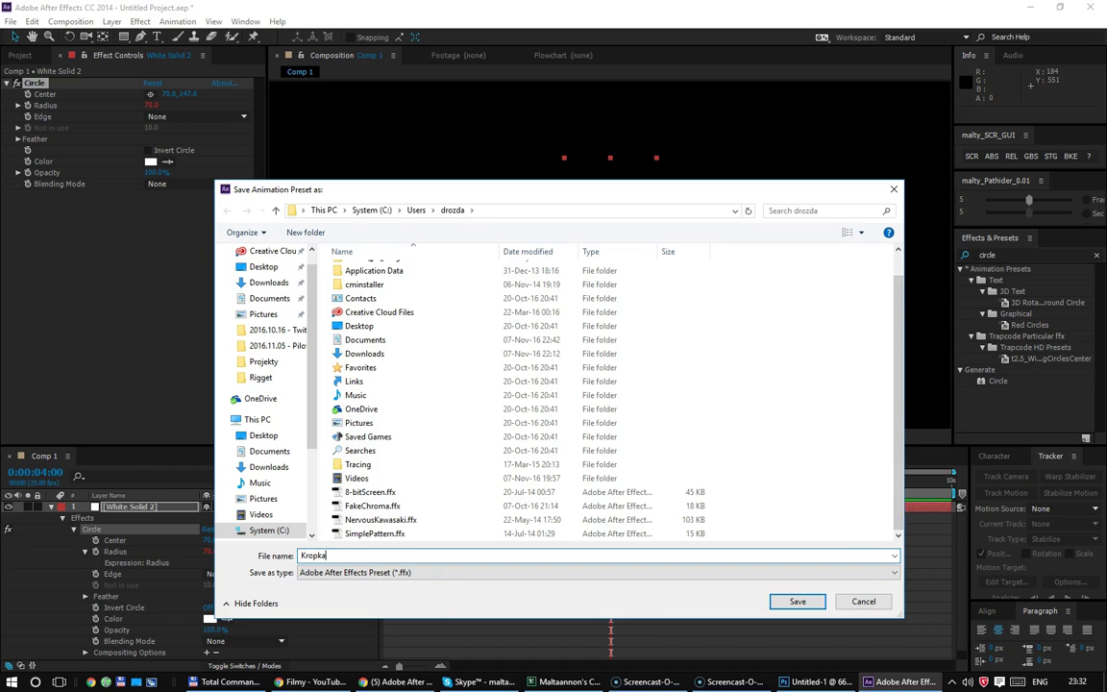
left_click(795, 601)
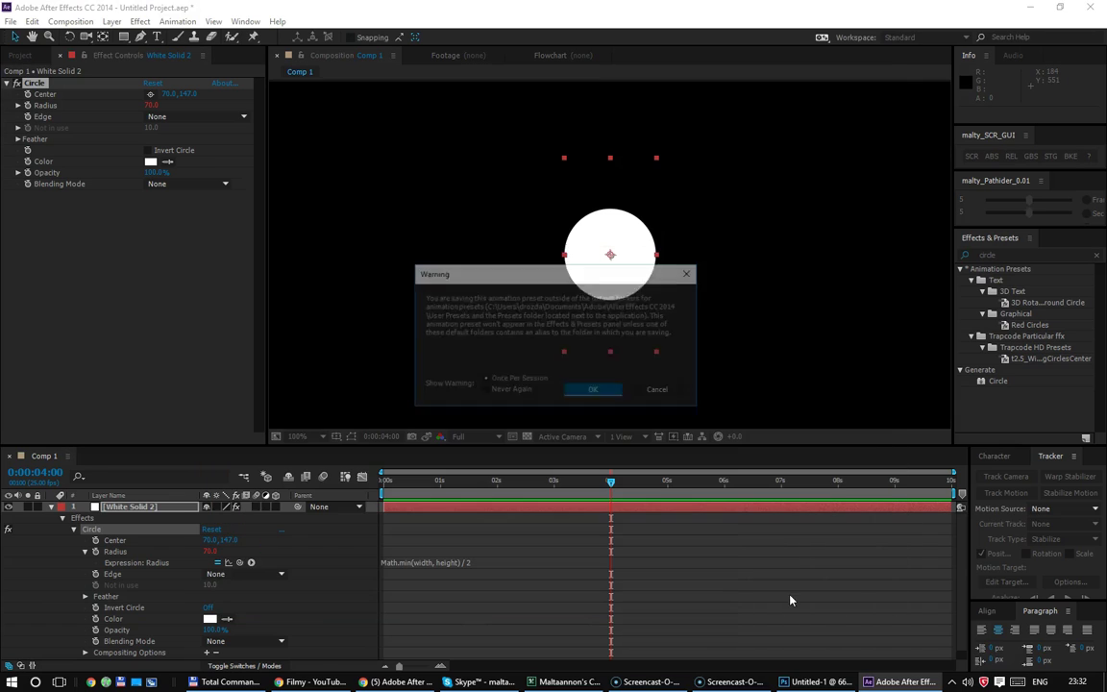
left_click(596, 391)
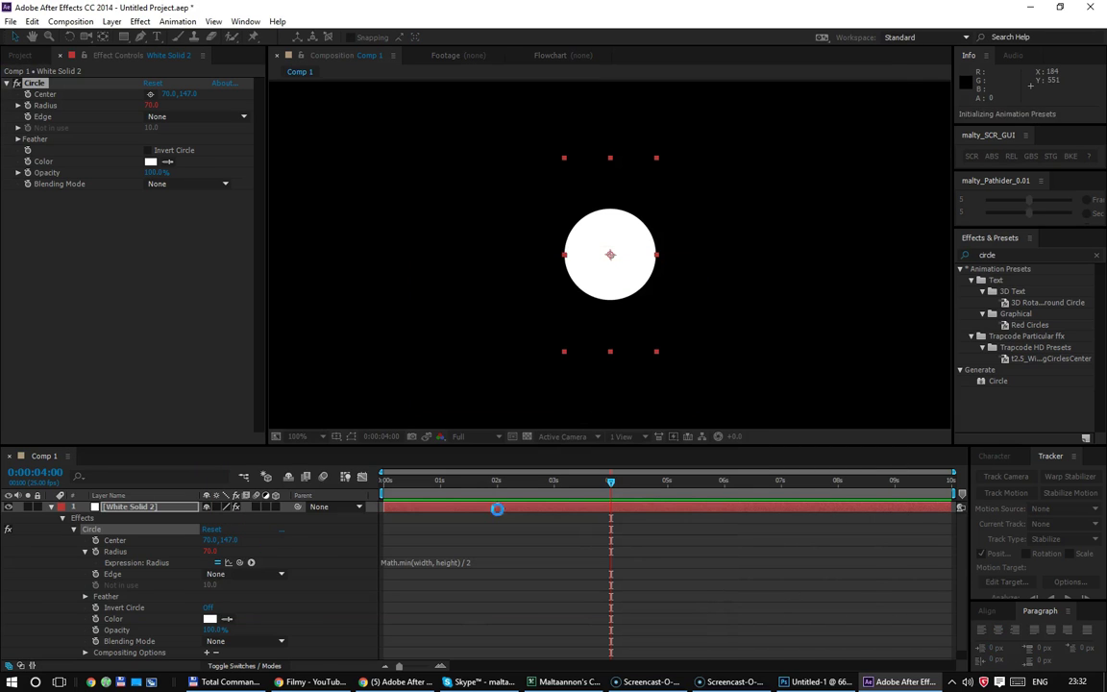
left_click(101, 348)
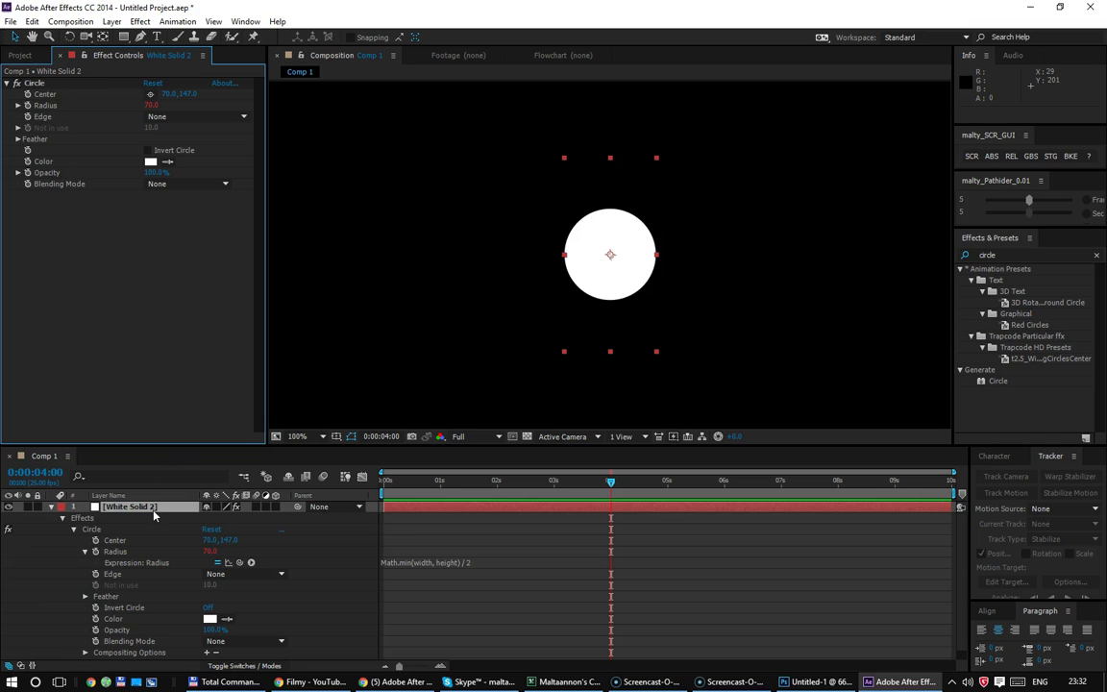
key("Delete")
Step: Create a new 244 × 82 px white solid in the timeline
right_click(205, 550)
mouse_move(282, 416)
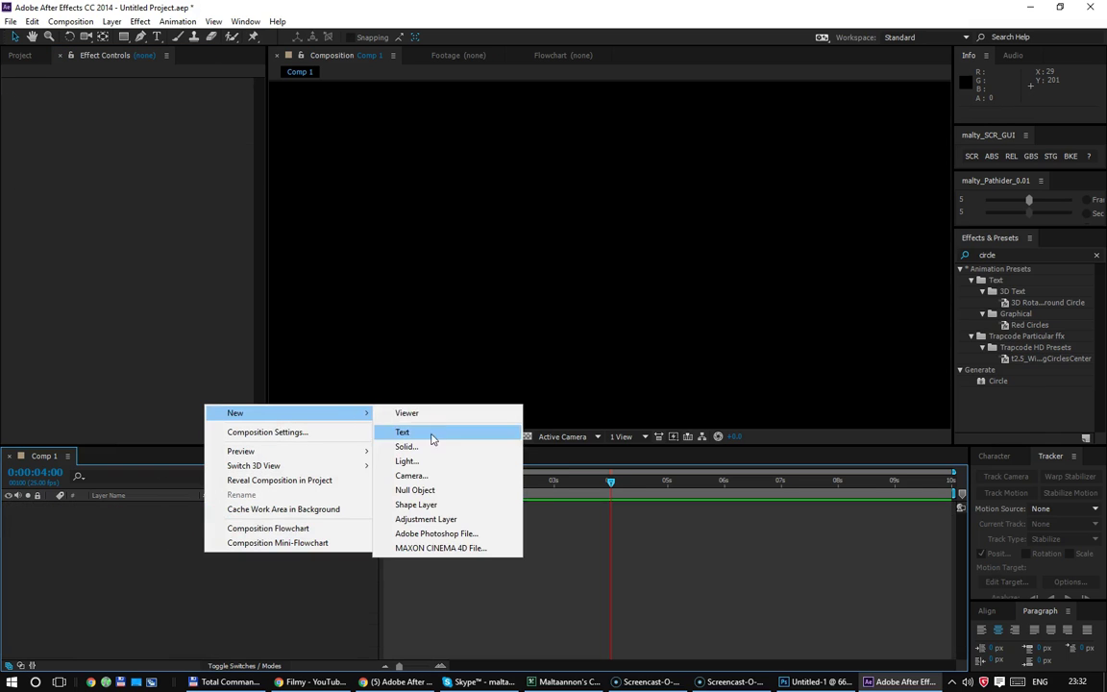
left_click(432, 451)
mouse_move(506, 269)
left_mouse_down()
mouse_move(377, 298)
mouse_move(343, 285)
left_mouse_up()
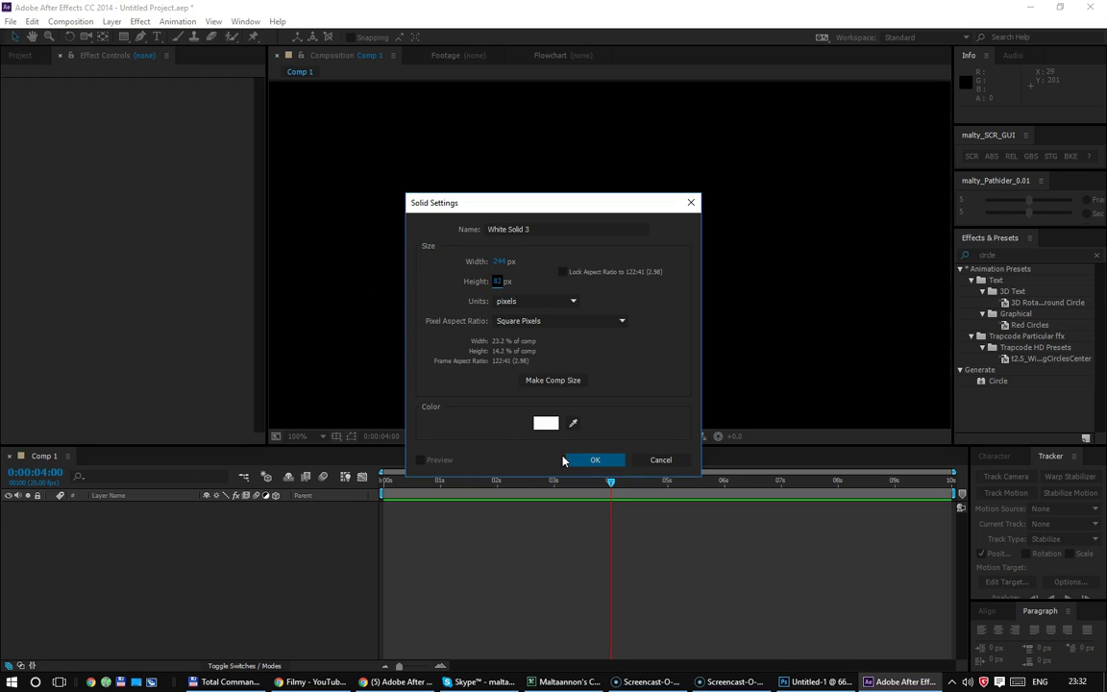
left_click(596, 462)
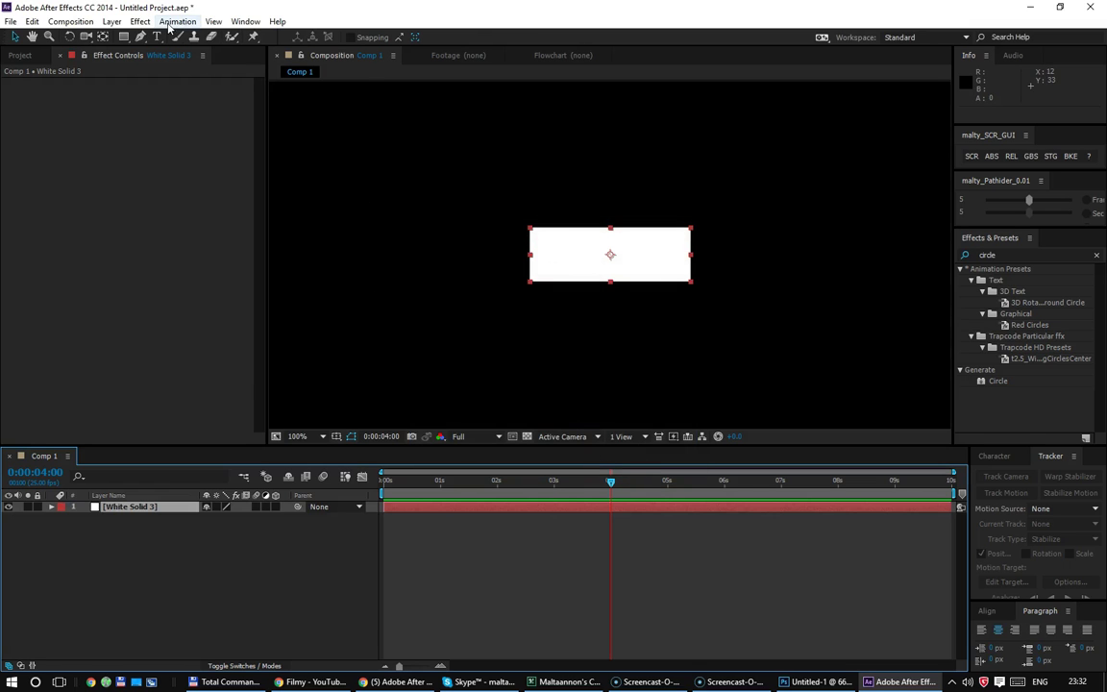
Step: Apply the recent Kropka animation preset to the new solid
left_click(170, 25)
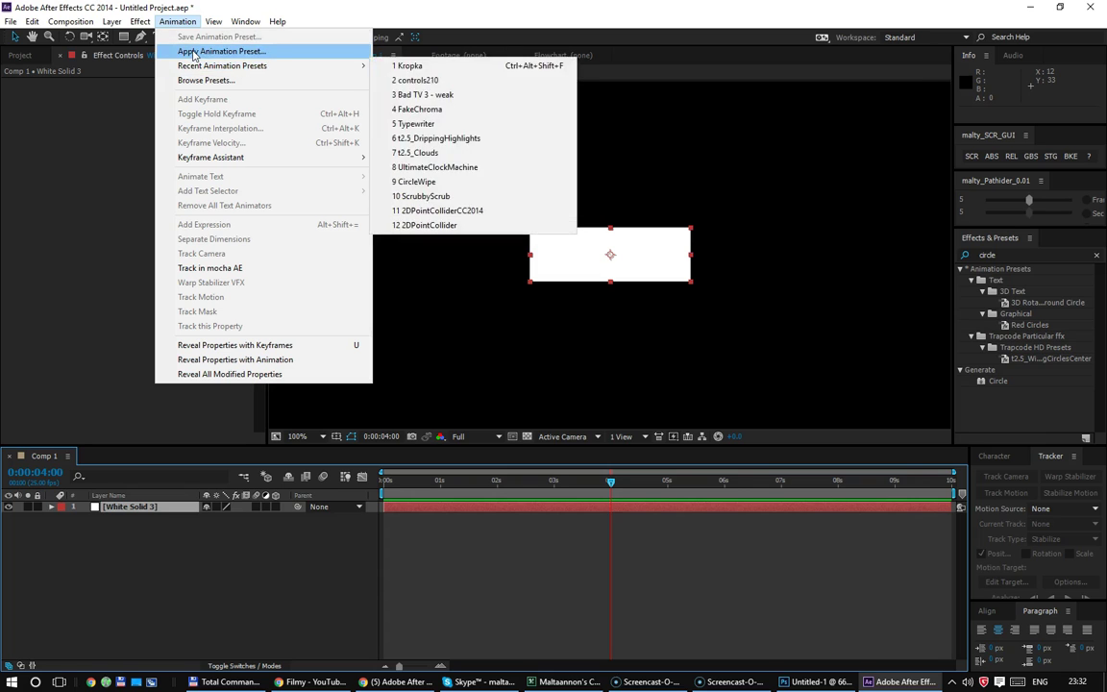
mouse_move(191, 66)
left_click(352, 64)
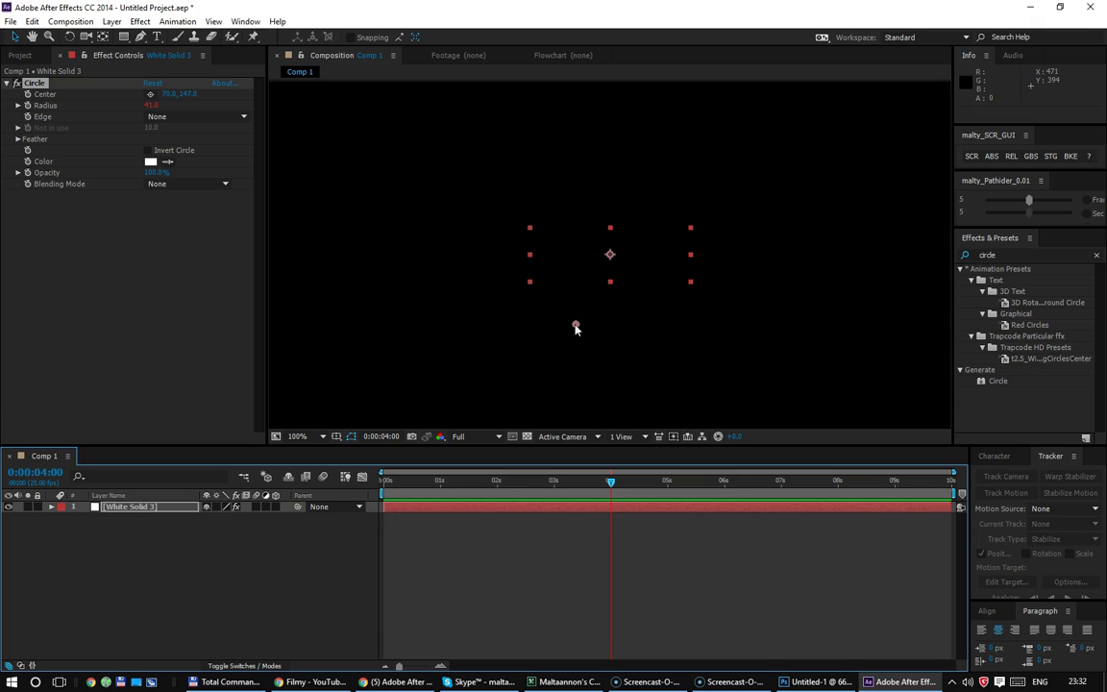
Step: Move the circle centre onto the solid, add a Center expression, and clear its default text
left_click_drag(576, 327, 610, 257)
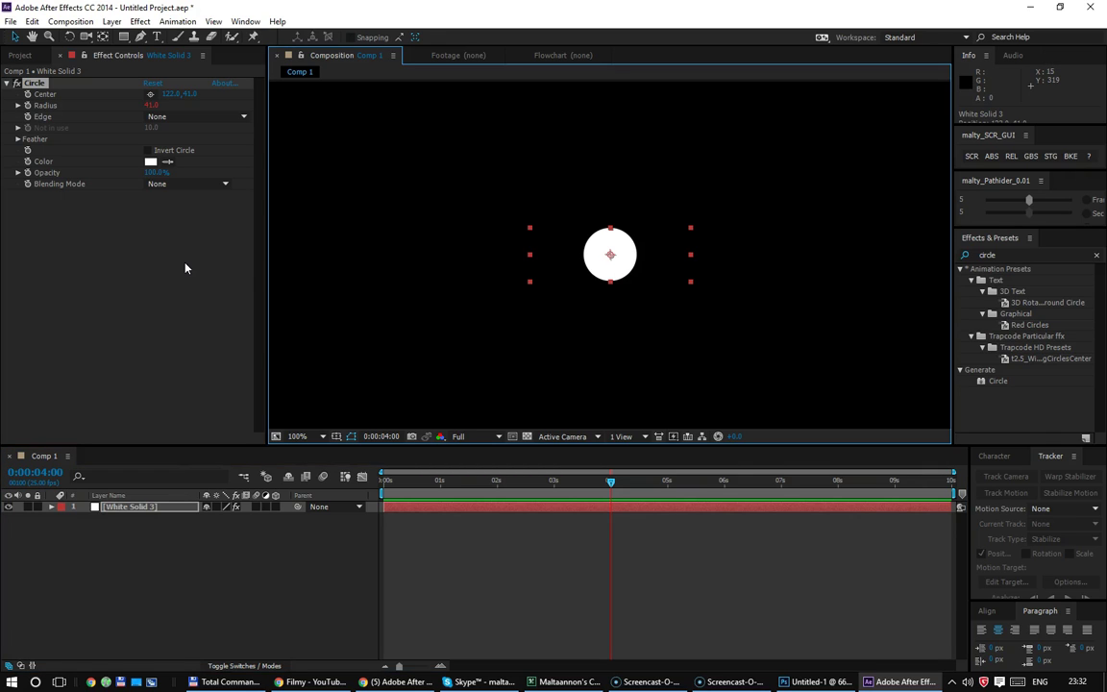
left_click(49, 94)
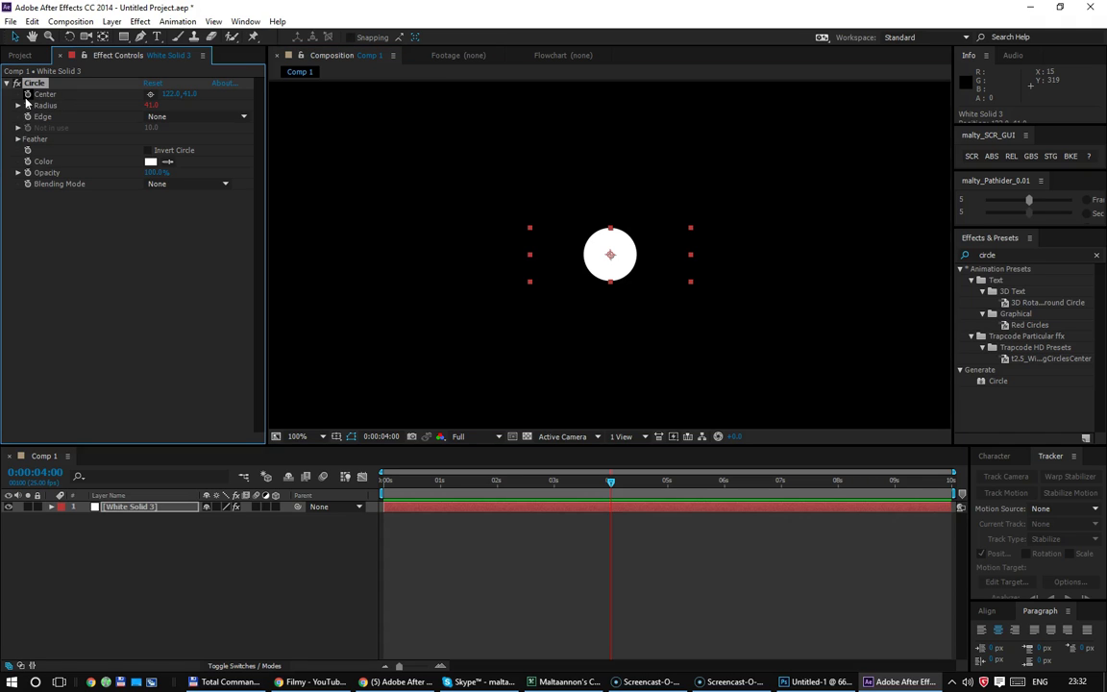
left_click(28, 94, "alt")
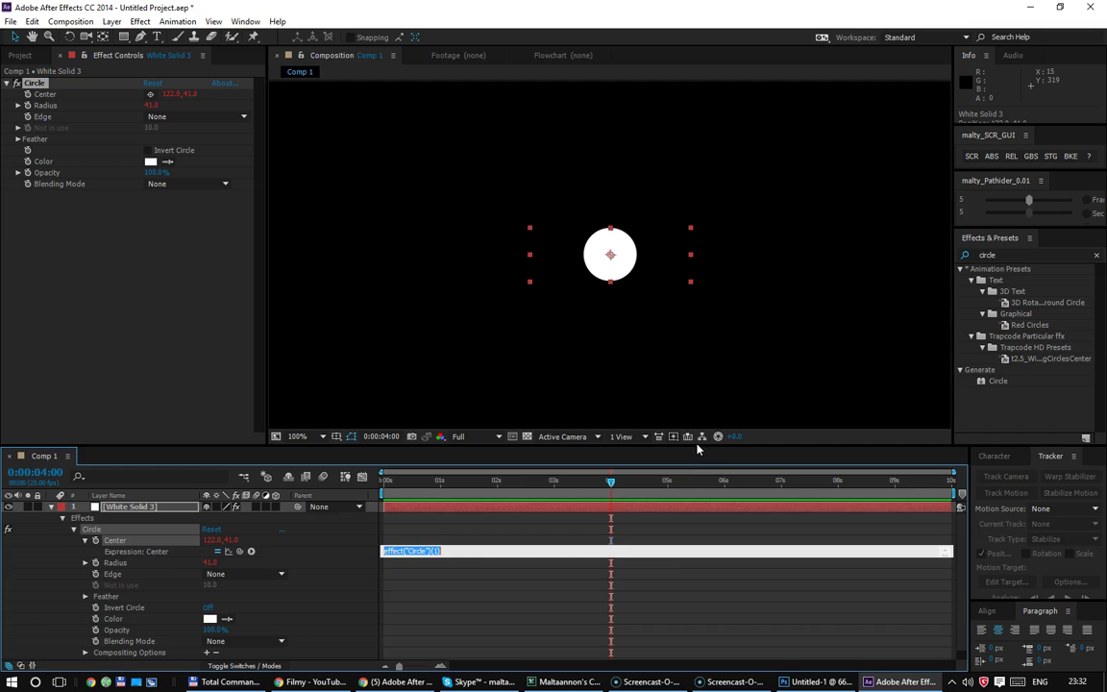
left_click_drag(697, 449, 696, 445)
left_click_drag(689, 300, 689, 298)
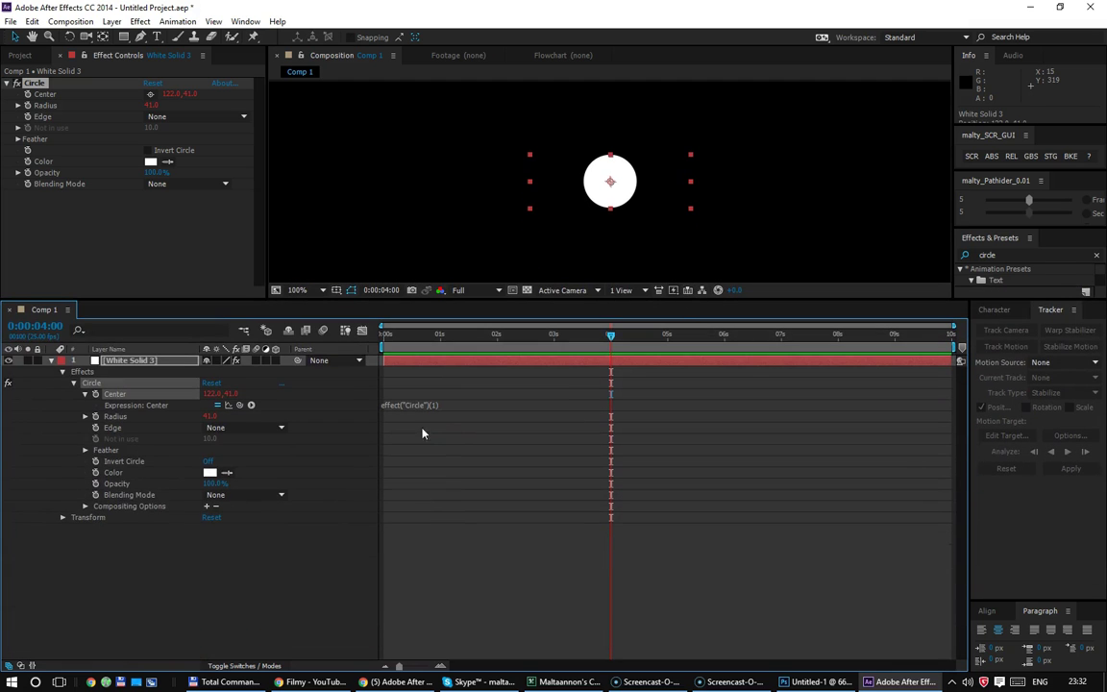
left_click_drag(463, 419, 447, 455)
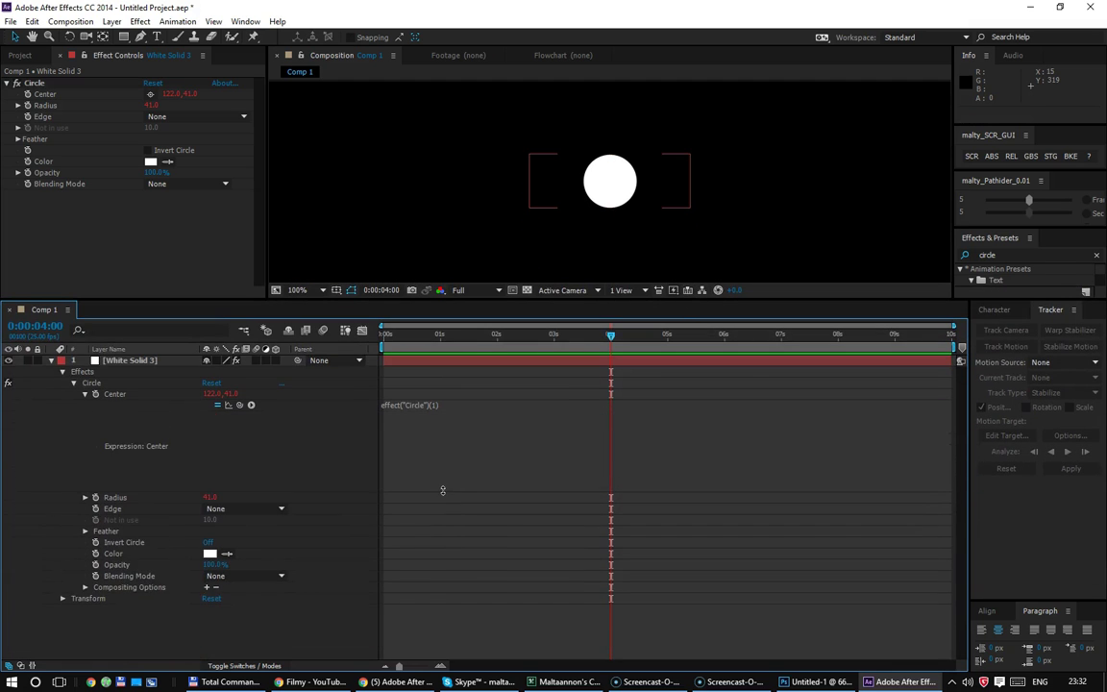
left_click(447, 454)
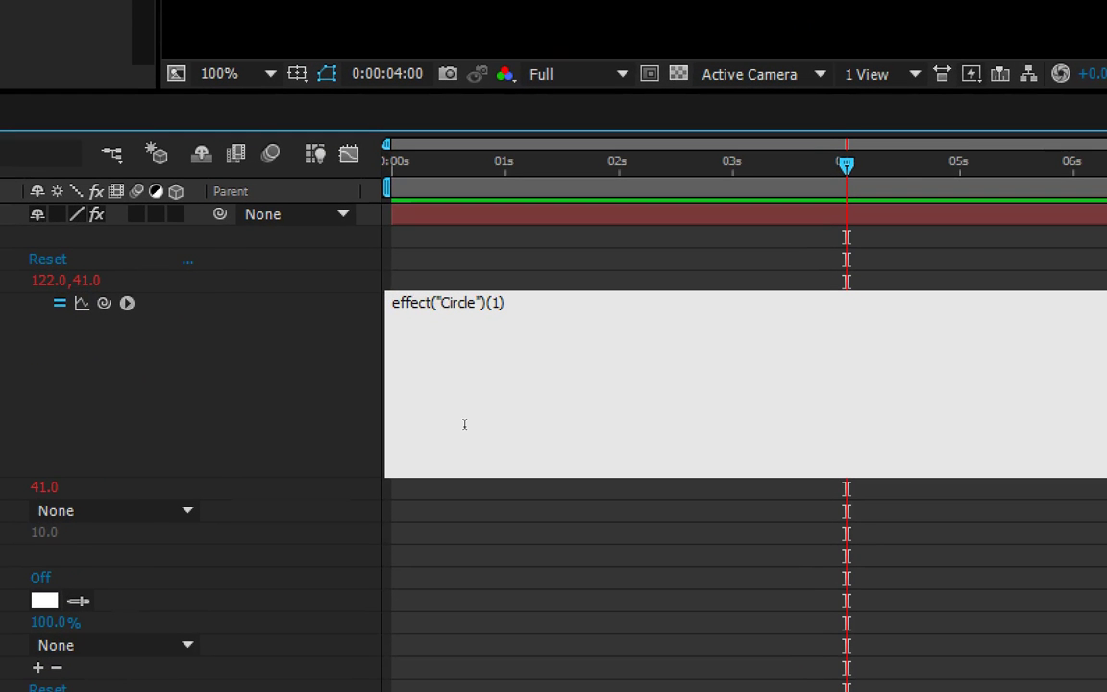
type("[]")
key("BackSpace")
key("BackSpace")
key("BackSpace")
key("BackSpace")
key("ctrl+a")
key("BackSpace")
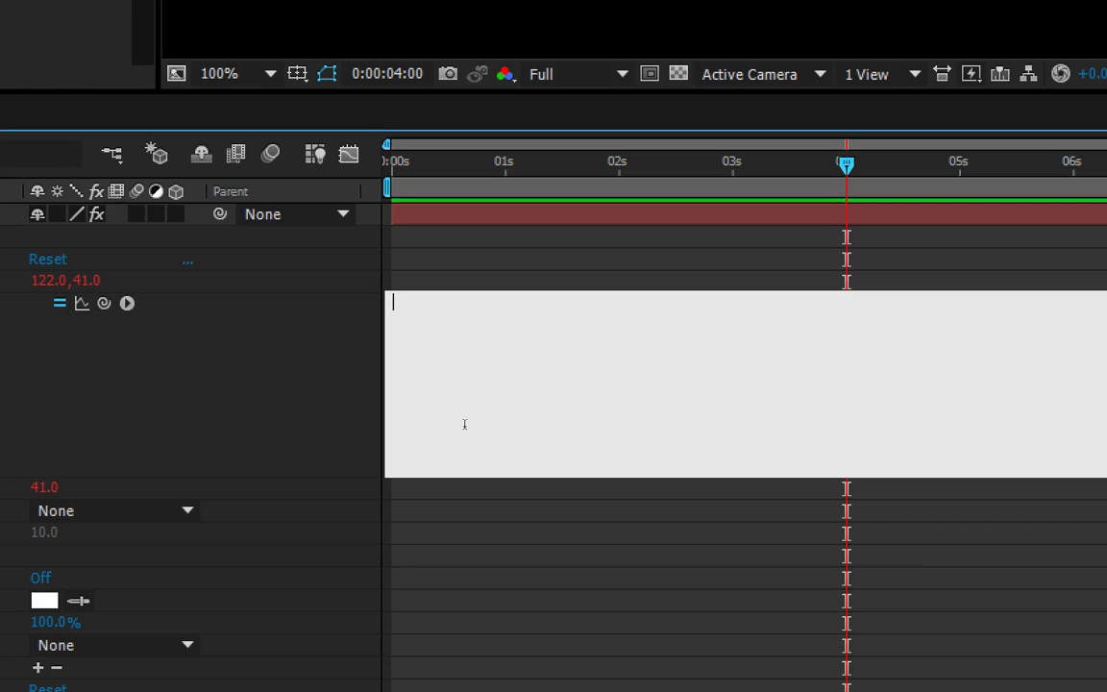
Step: Write and commit the Center expression '[width, height]/2;'
left_click(396, 303)
type("width, ")
type("height]")
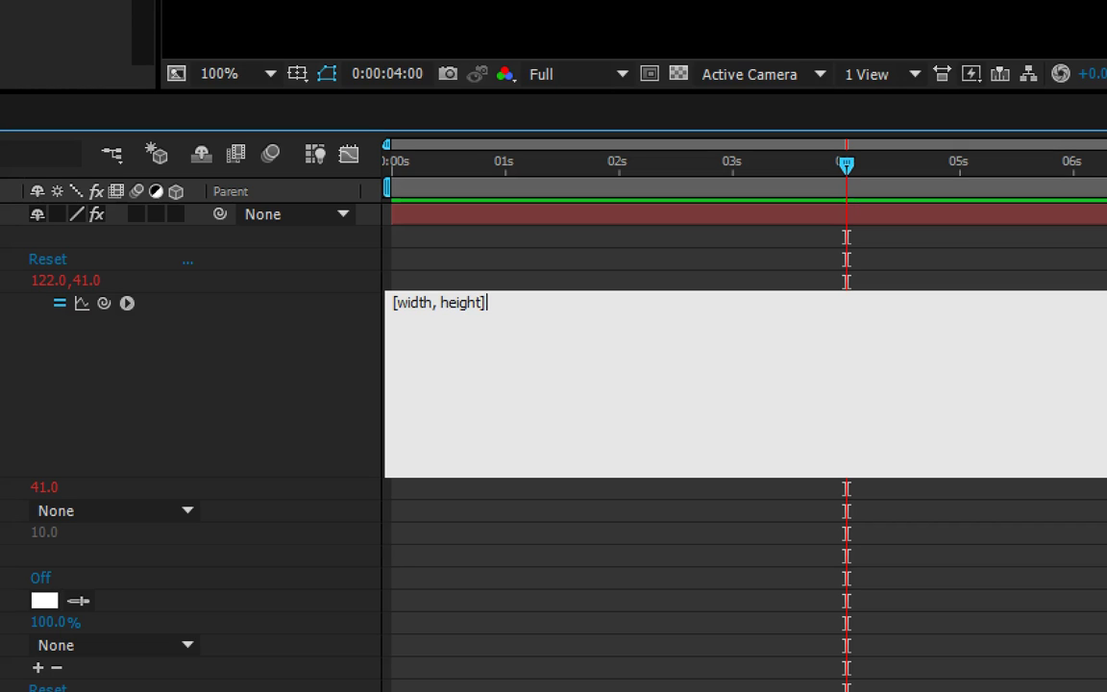
type(" / 2")
key("BackSpace")
key("BackSpace")
key("BackSpace")
key("BackSpace")
key("Delete")
type("/ 2")
key("Left")
key("Left")
key("Left")
key("Left")
type("/ 2")
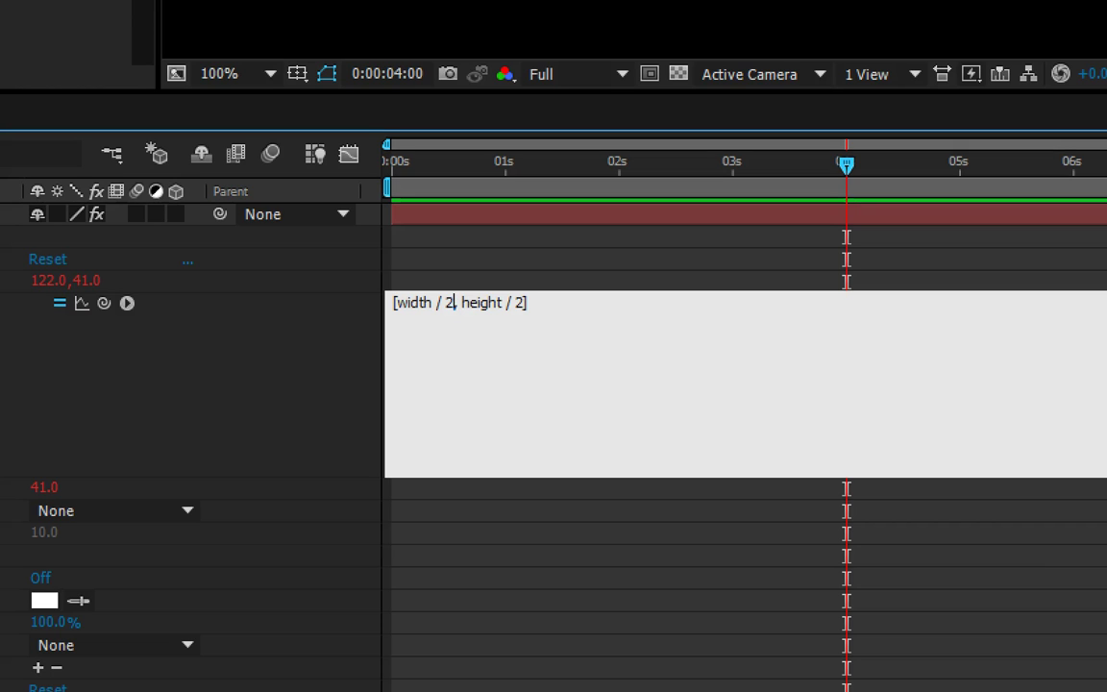
key("BackSpace")
key("BackSpace")
key("BackSpace")
key("BackSpace")
key("Right")
key("Right")
key("Right")
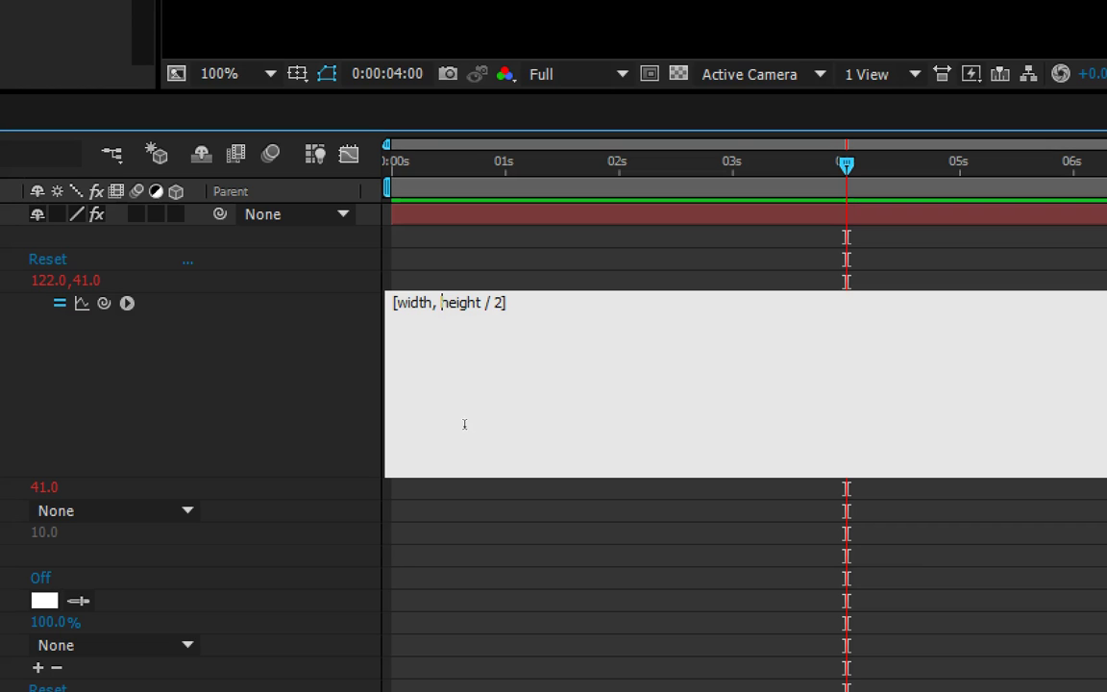
key("BackSpace")
key("BackSpace")
key("BackSpace")
key("Right")
type("/2")
type(";")
key("KP_Enter")
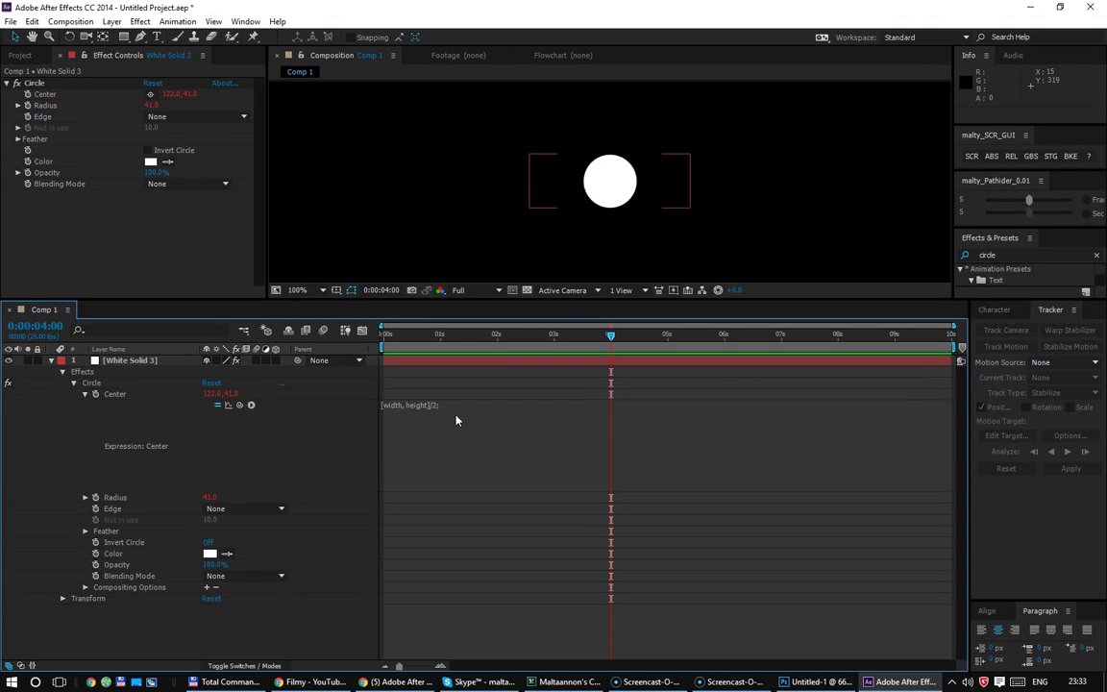
Step: Re-save the Circle effect over the existing Kropka.ffx preset
left_click(642, 247)
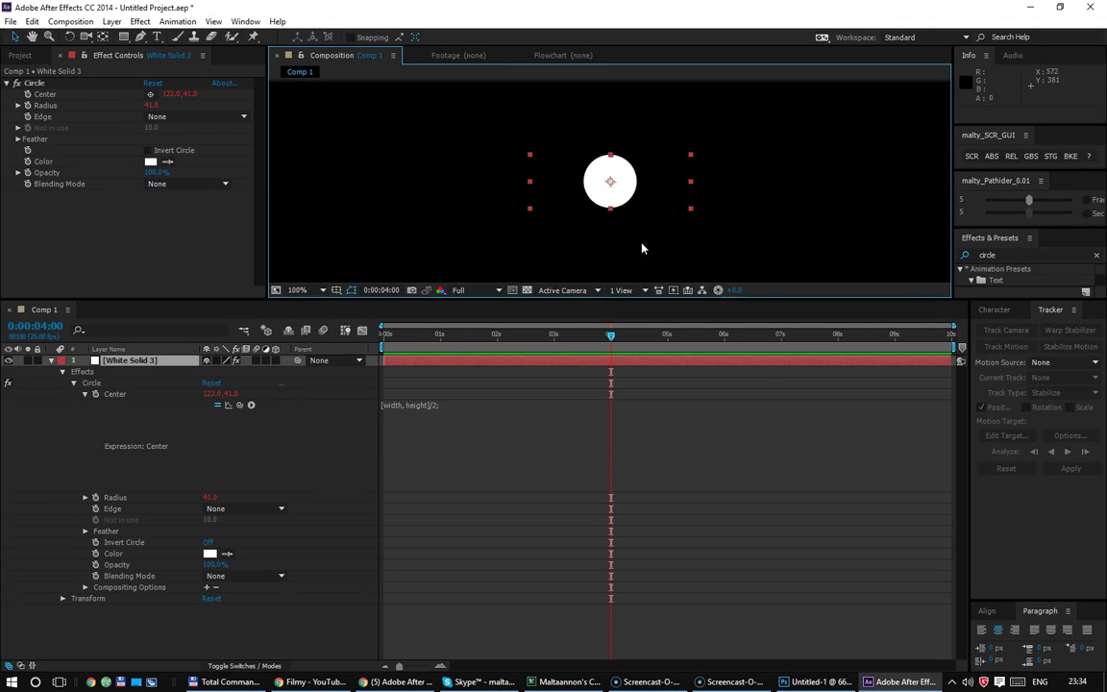
left_click(182, 245)
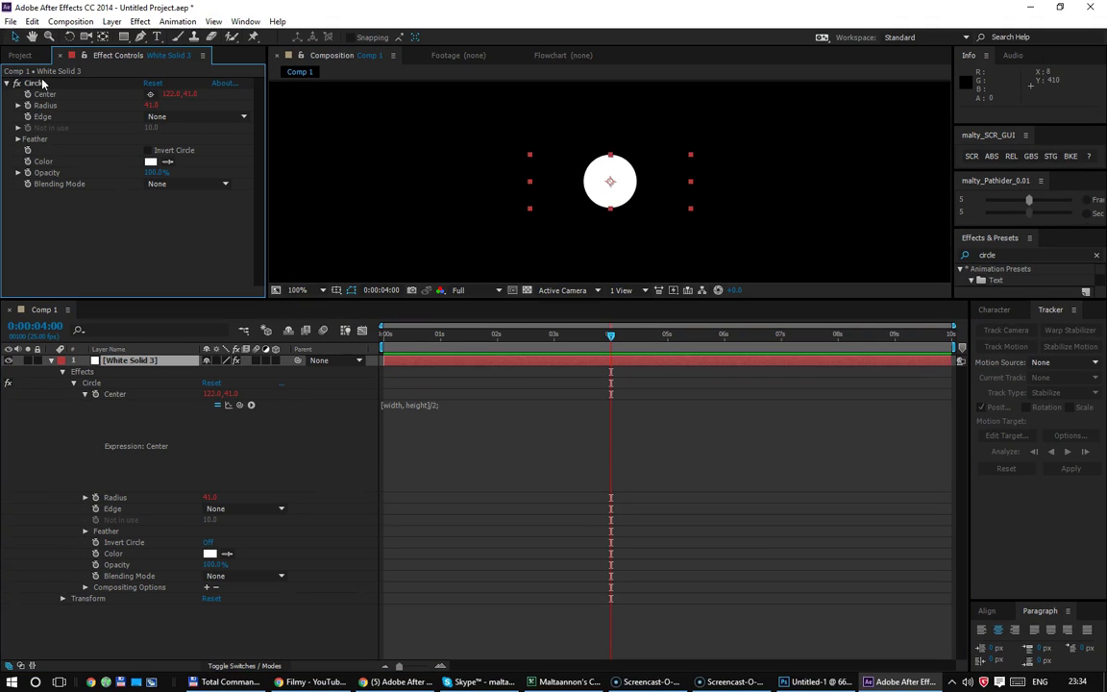
left_click(33, 85)
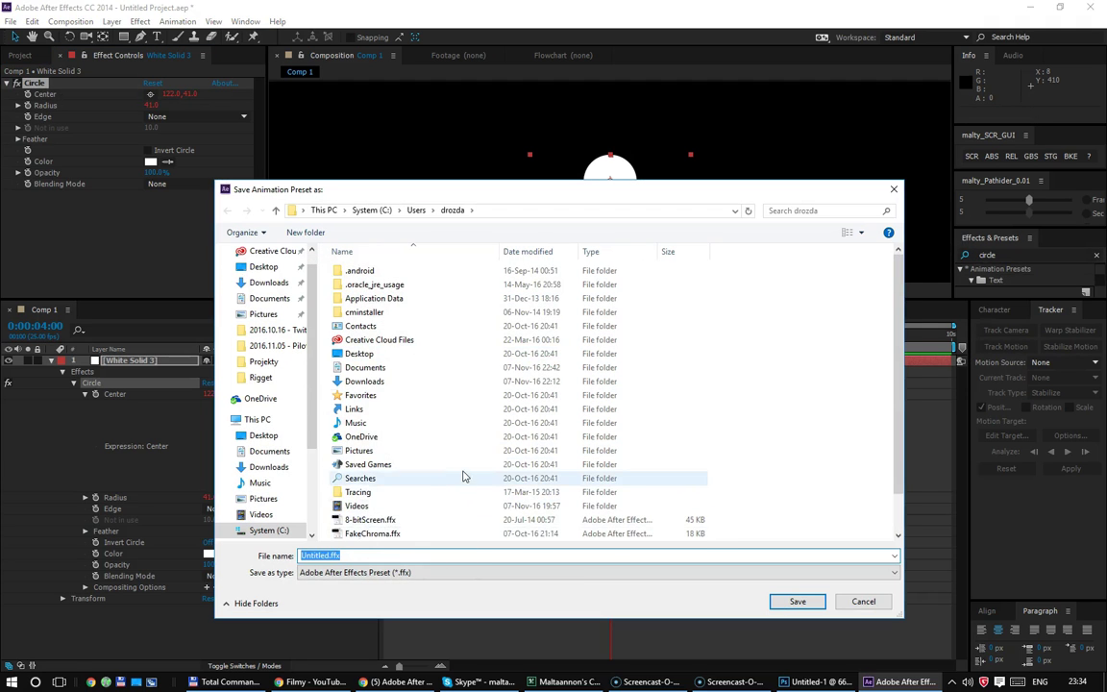
scroll(432, 498, "down", 1)
left_click(431, 499)
left_click(797, 601)
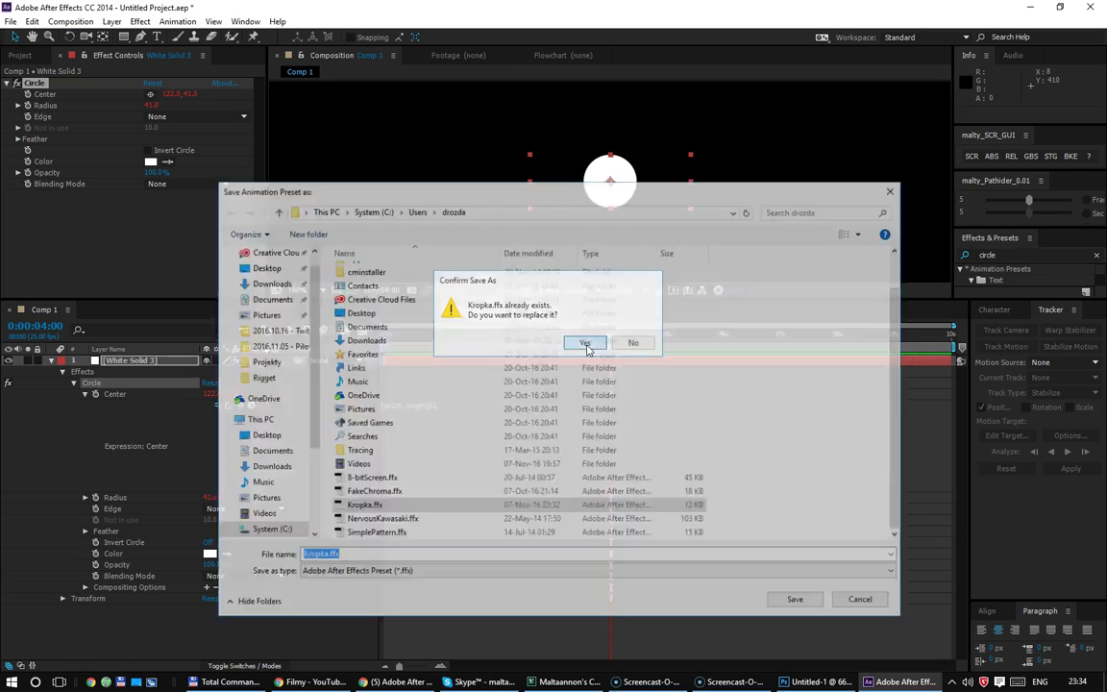
left_click(586, 343)
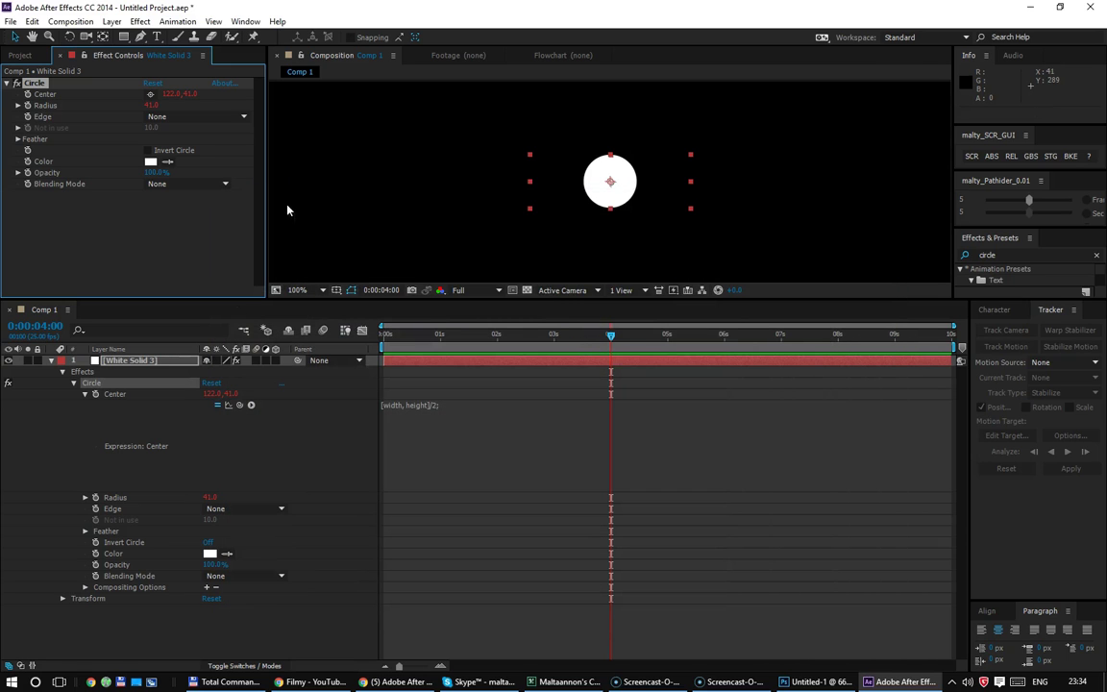
Step: Delete the Circle effect and the White Solid 3 layer
left_click(33, 82)
key("Delete")
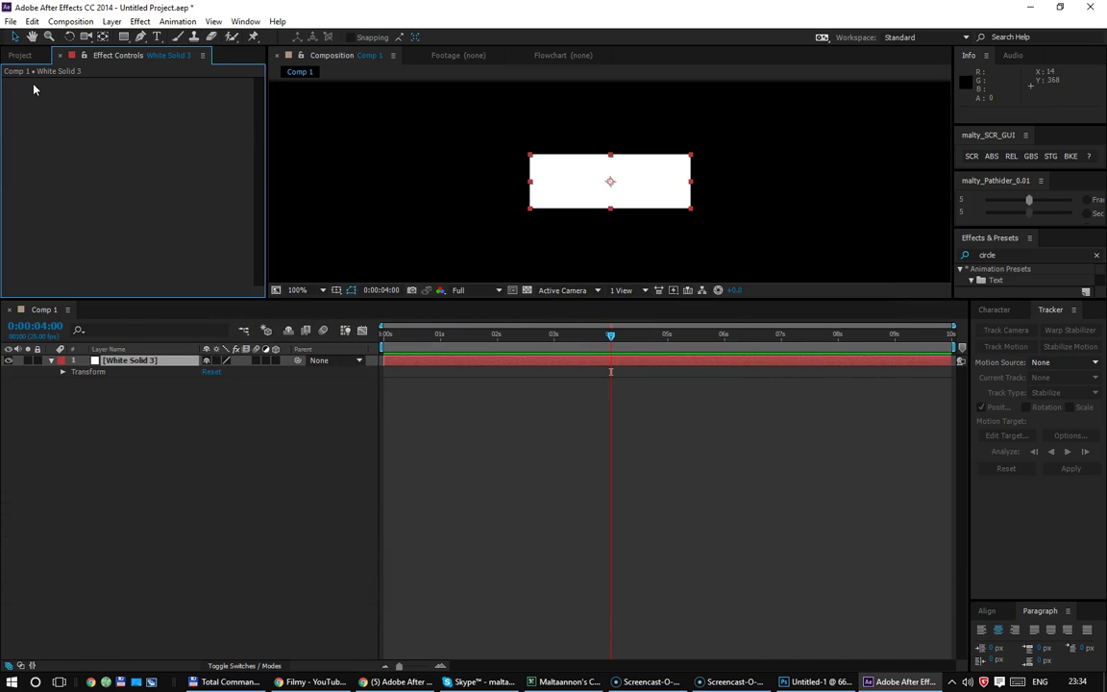
key("Delete")
Step: Create a new 340 × 244 px white solid in the composition
right_click(515, 219)
mouse_move(577, 225)
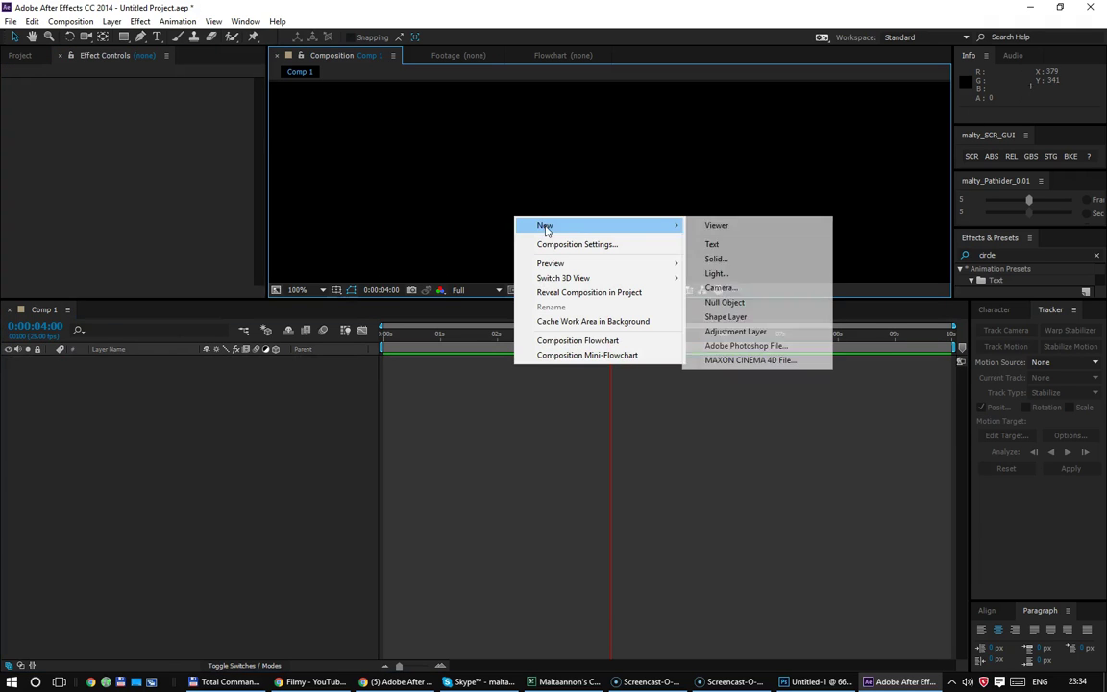
left_click(731, 259)
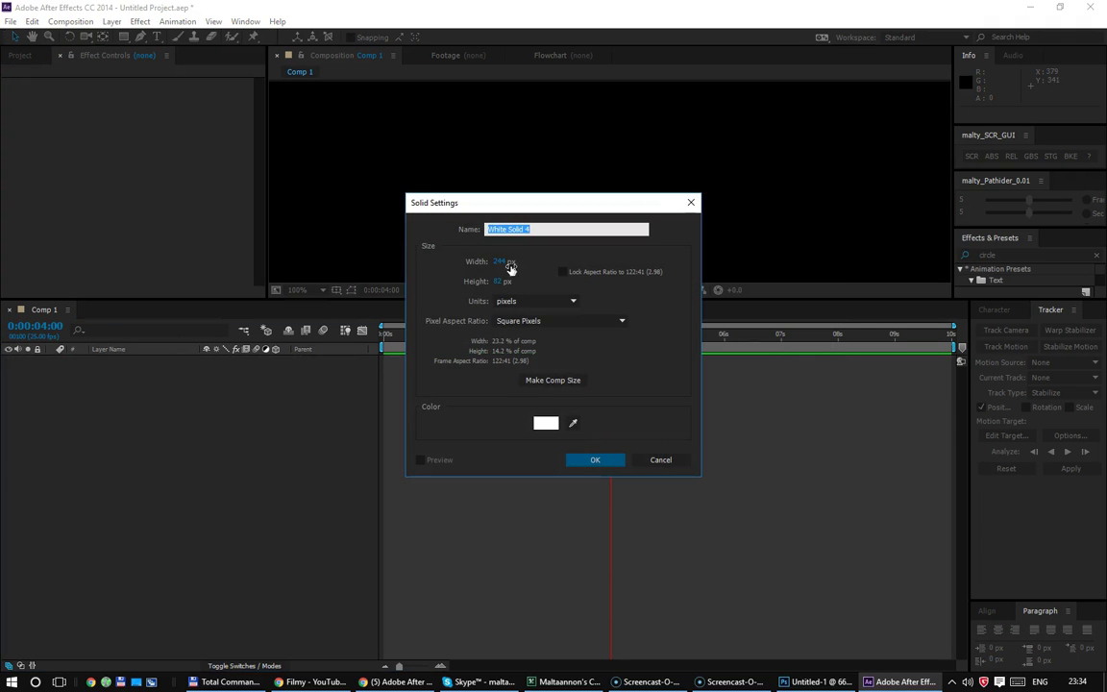
left_click(499, 261)
left_click_drag(498, 281, 612, 293)
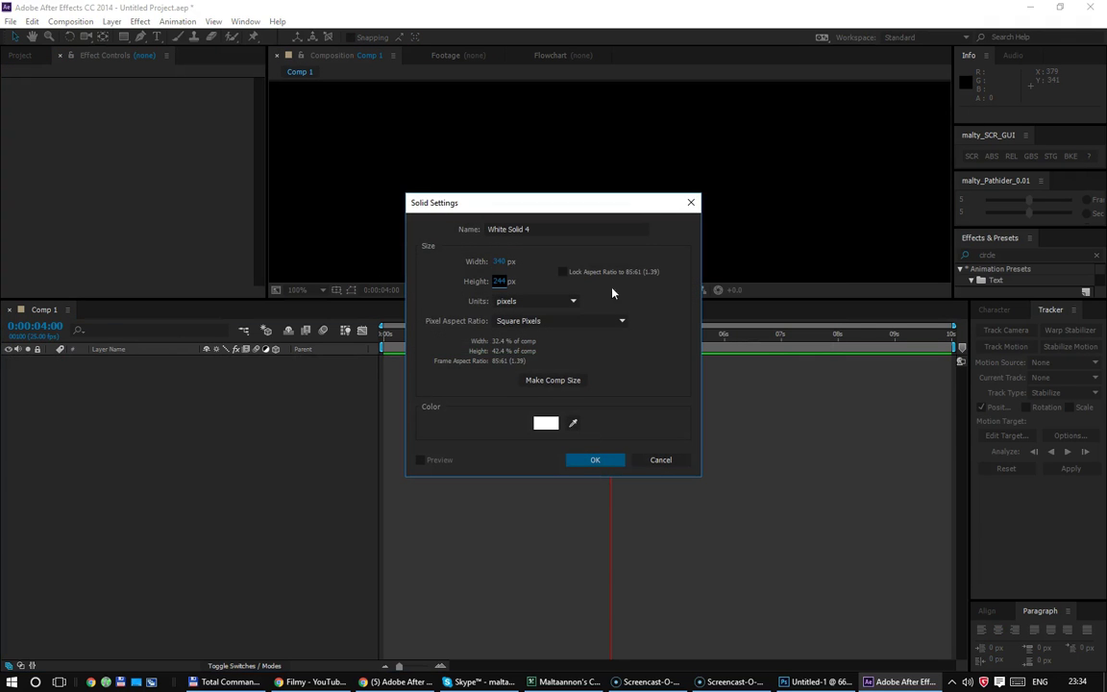
left_click(590, 461)
Step: Apply the Kropka preset from Recent Animation Presets to White Solid 4
left_click(183, 22)
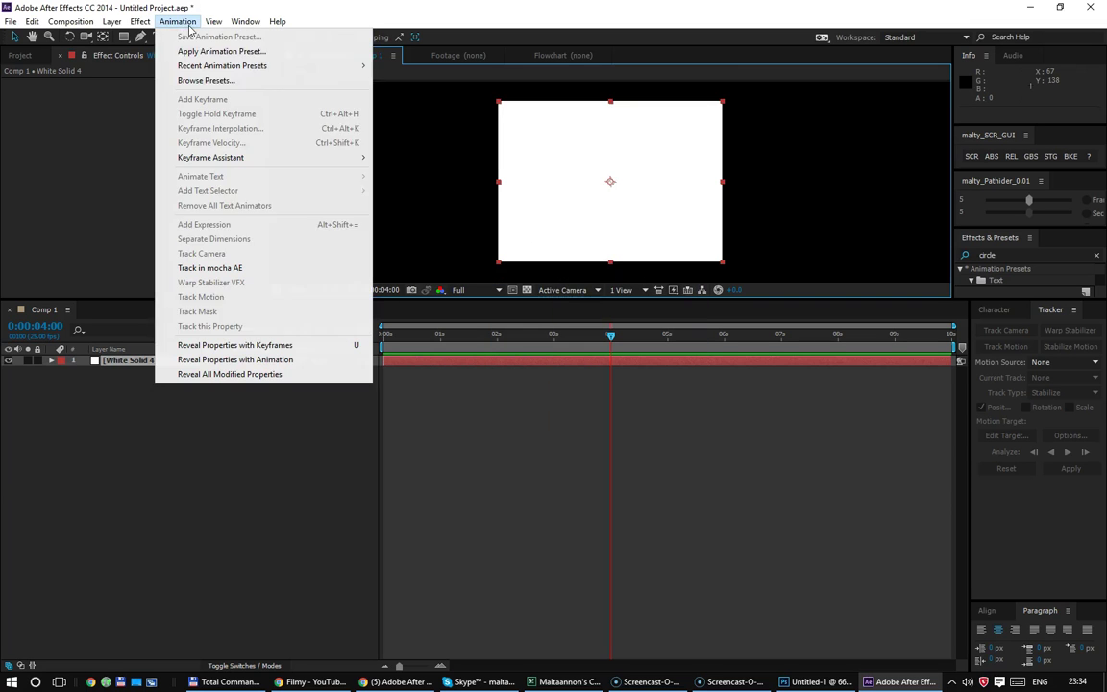
mouse_move(192, 65)
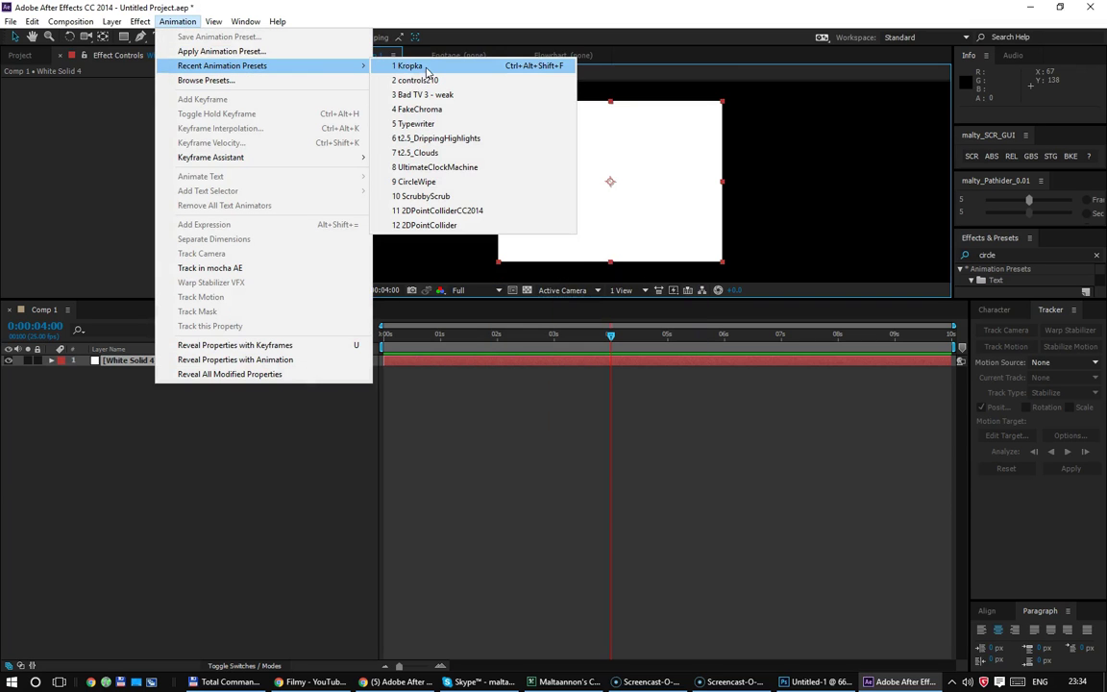
left_click(426, 69)
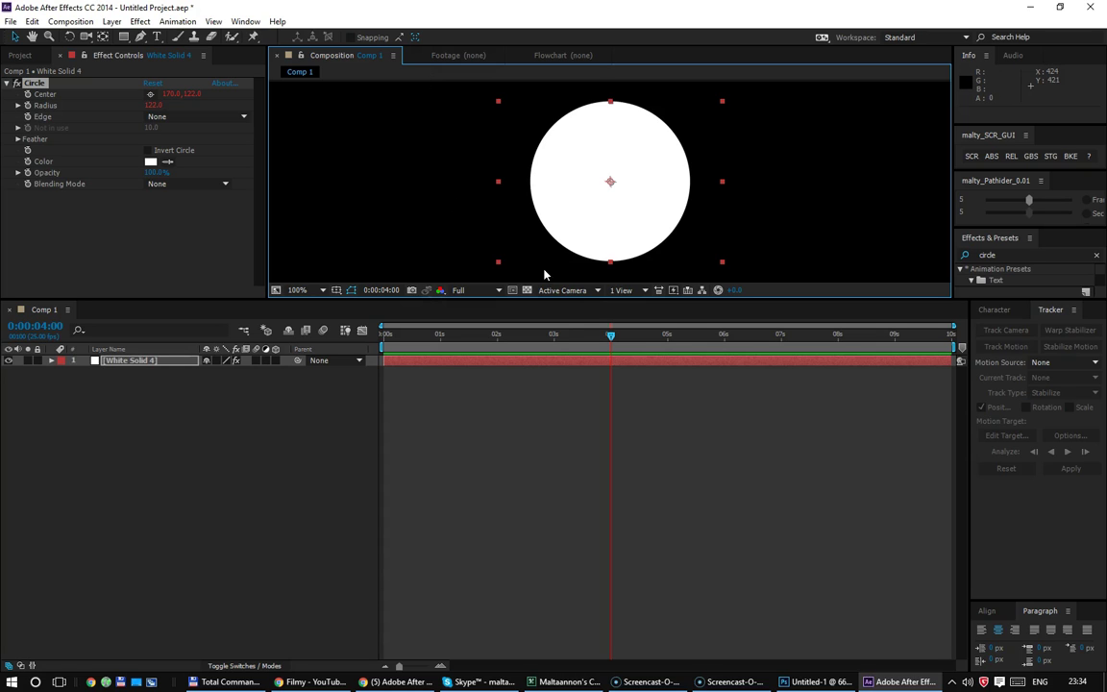
Step: Clear the old sketch from the Photoshop canvas, leaving it blank and deselected
left_click(811, 684)
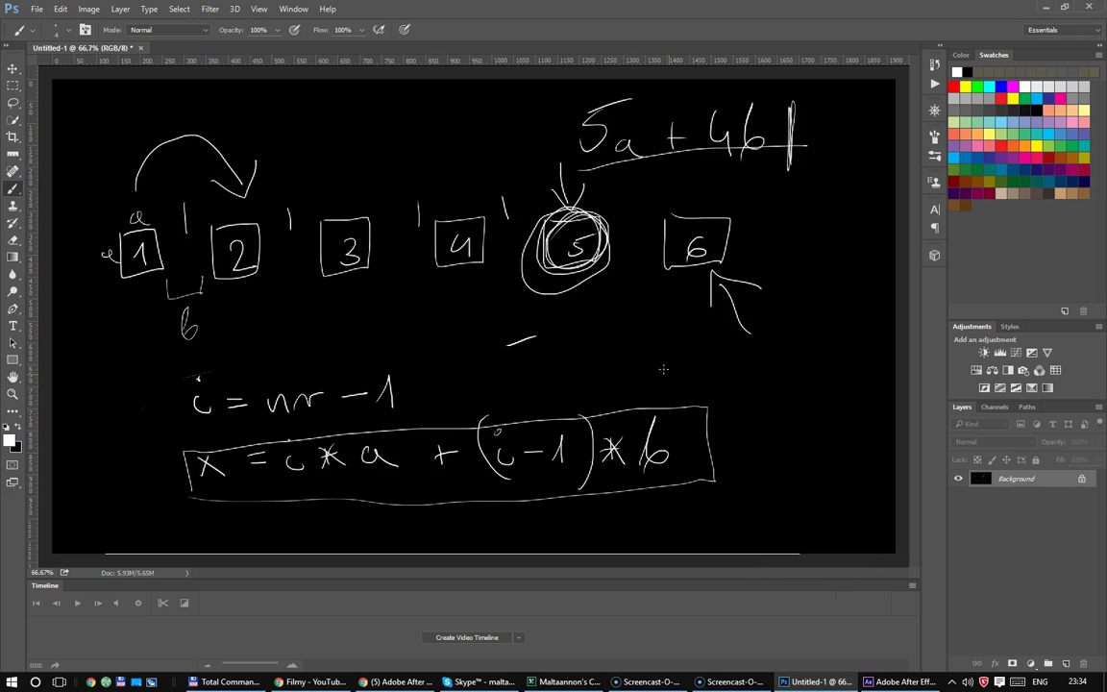
key("ctrl+a")
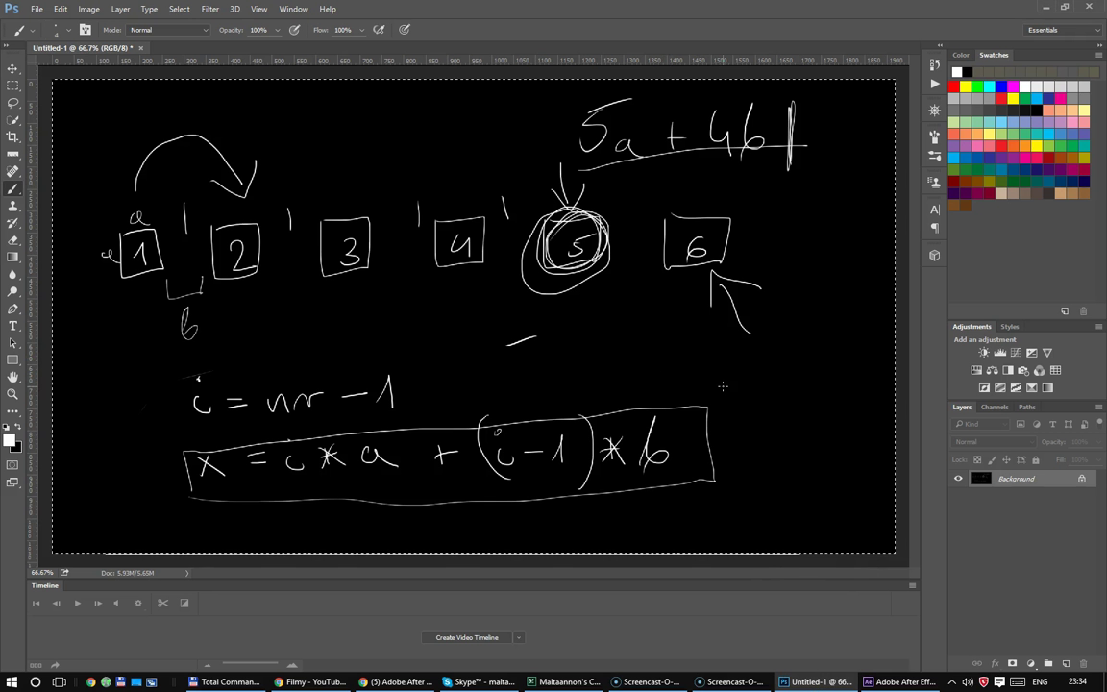
key("BackSpace")
key("ctrl+d")
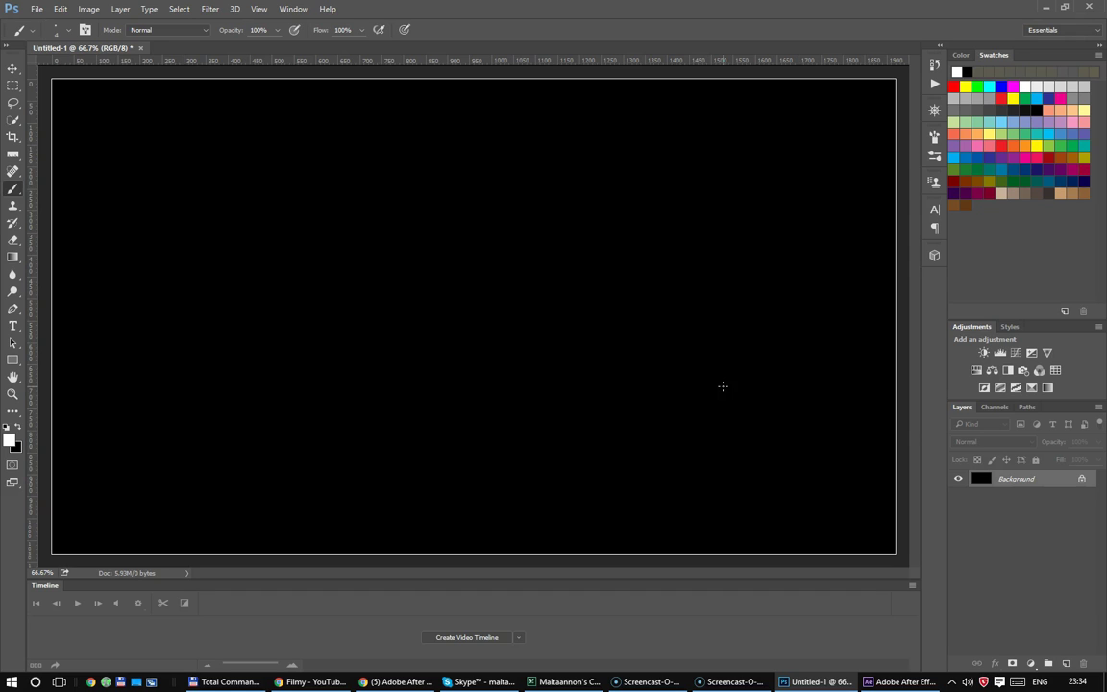
Step: Handwrite 'odst sp = 20' and 'names =' with numbers beneath, using the Brush
left_click_drag(119, 135, 175, 147)
mouse_move(163, 125)
left_mouse_down()
mouse_move(185, 121)
mouse_move(202, 163)
left_mouse_up()
mouse_move(220, 135)
left_mouse_down()
mouse_move(222, 153)
mouse_move(283, 121)
mouse_move(338, 142)
mouse_move(353, 107)
left_mouse_up()
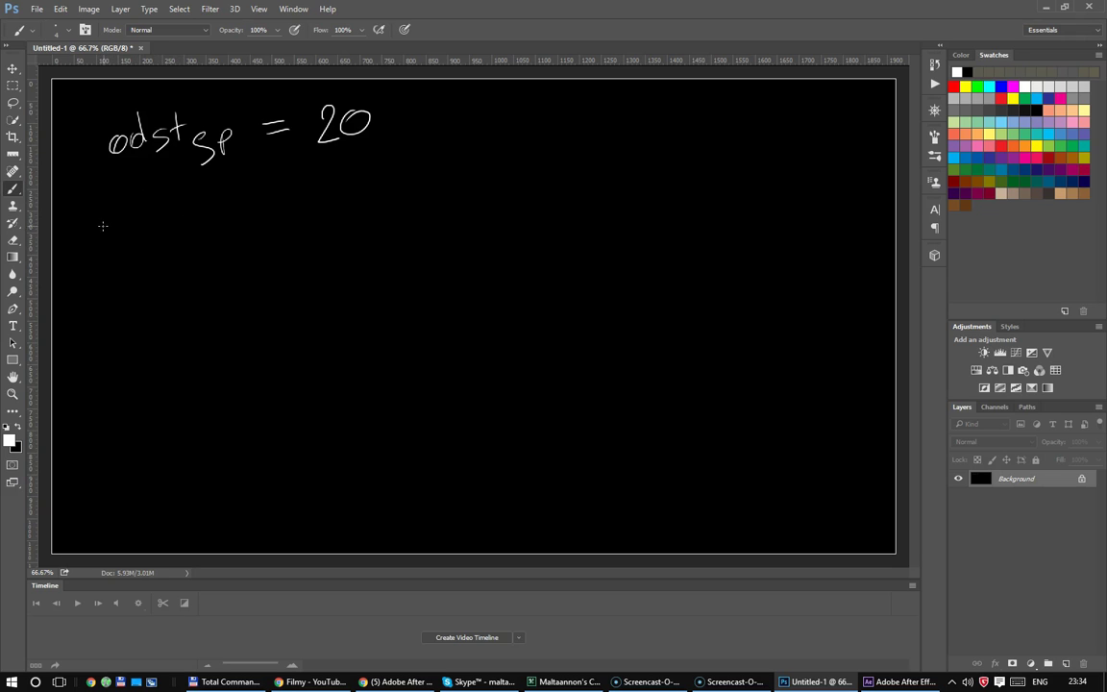
mouse_move(113, 228)
left_mouse_down()
mouse_move(223, 220)
mouse_move(220, 240)
mouse_move(301, 220)
left_mouse_up()
mouse_move(273, 228)
left_mouse_down()
mouse_move(302, 228)
mouse_move(252, 227)
left_mouse_up()
mouse_move(249, 273)
left_mouse_down()
mouse_move(270, 296)
mouse_move(250, 351)
mouse_move(265, 401)
left_mouse_up()
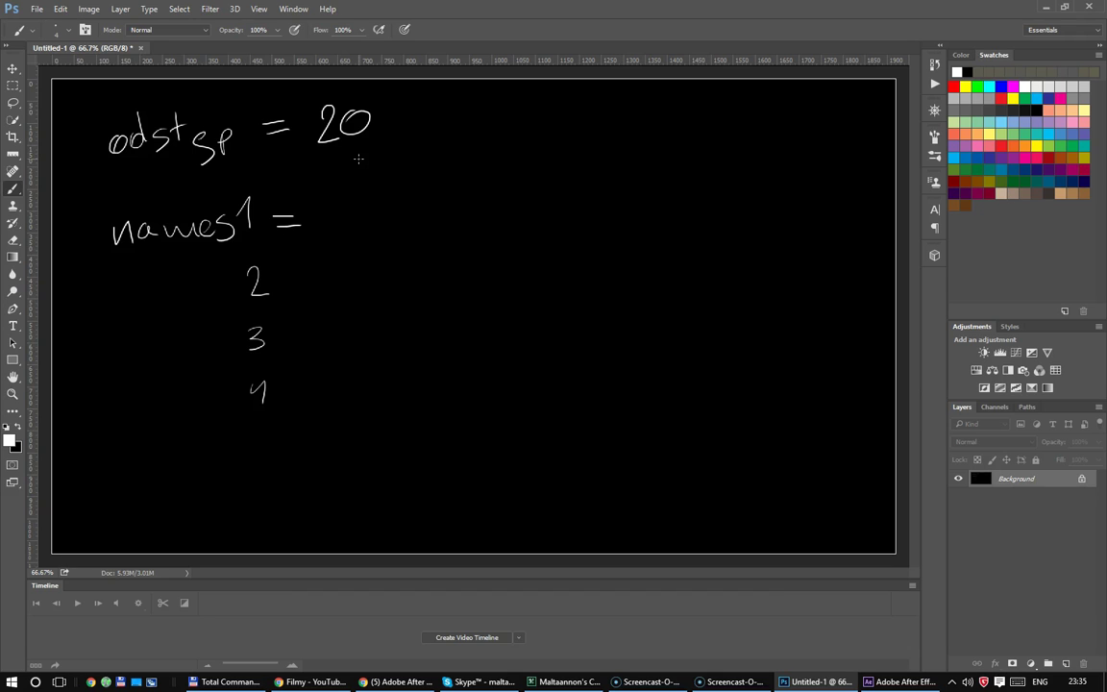
Step: Erase the stray numbers around 'names =' and draw a tall box beside it
key("e")
left_click_drag(248, 197, 241, 204)
left_click_drag(252, 269, 259, 279)
left_click_drag(251, 332, 266, 388)
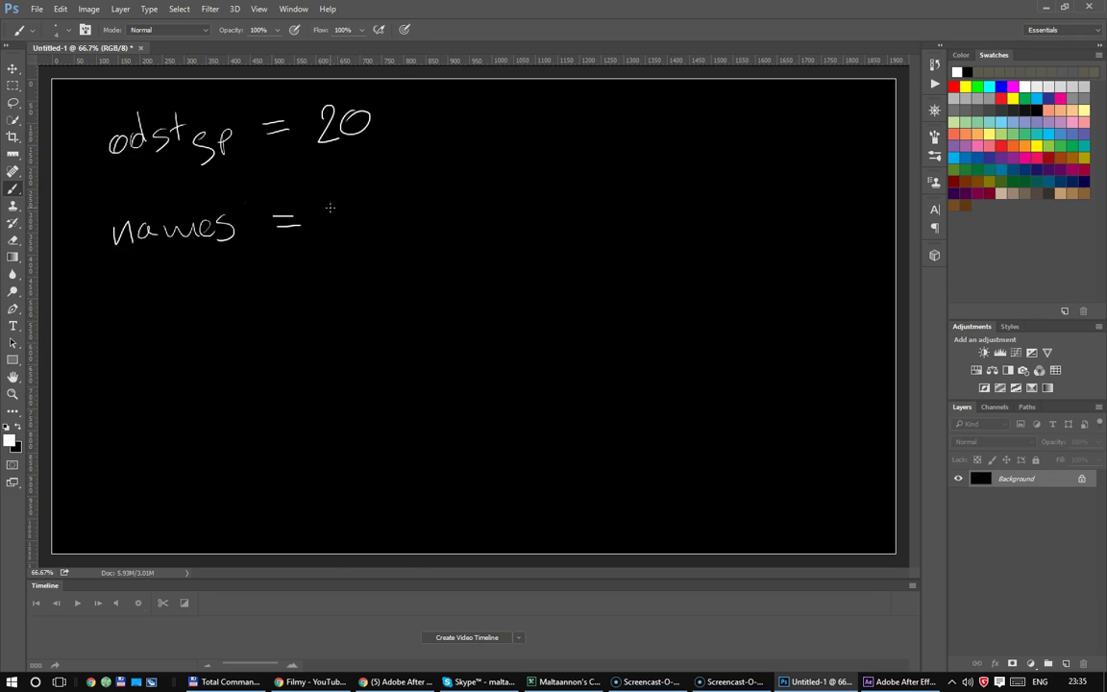
mouse_move(334, 201)
left_mouse_down()
mouse_move(353, 495)
mouse_move(483, 209)
mouse_move(329, 202)
mouse_move(474, 219)
left_mouse_up()
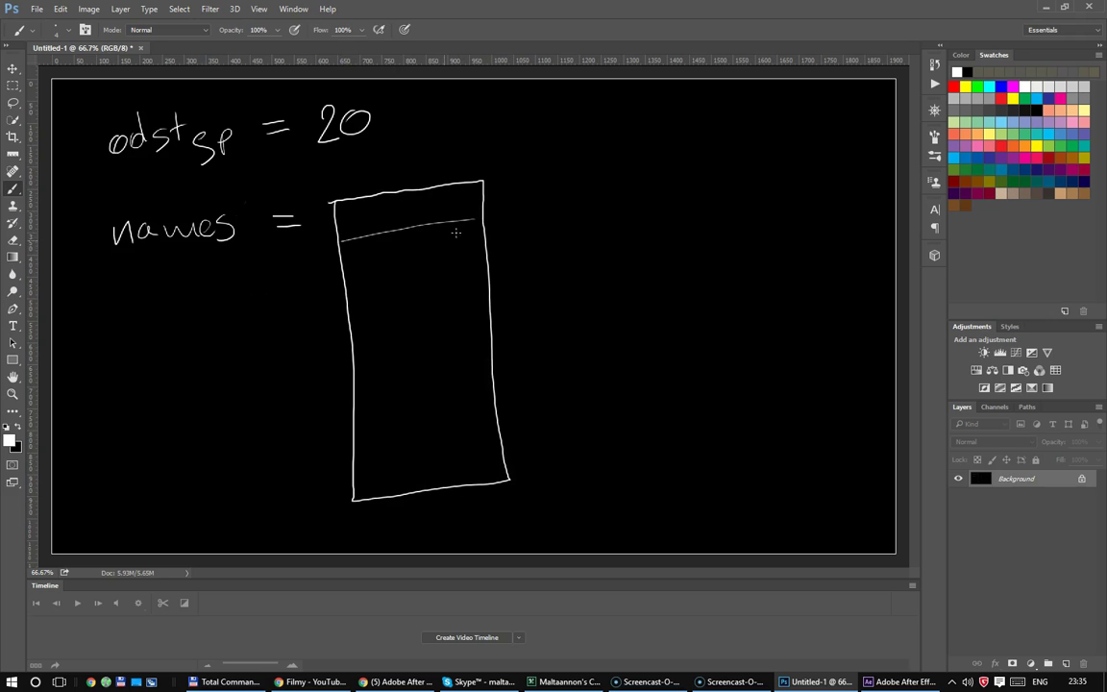
Step: Divide the names box into rows with horizontal lines
left_click_drag(344, 281, 492, 261)
left_click_drag(355, 323, 519, 312)
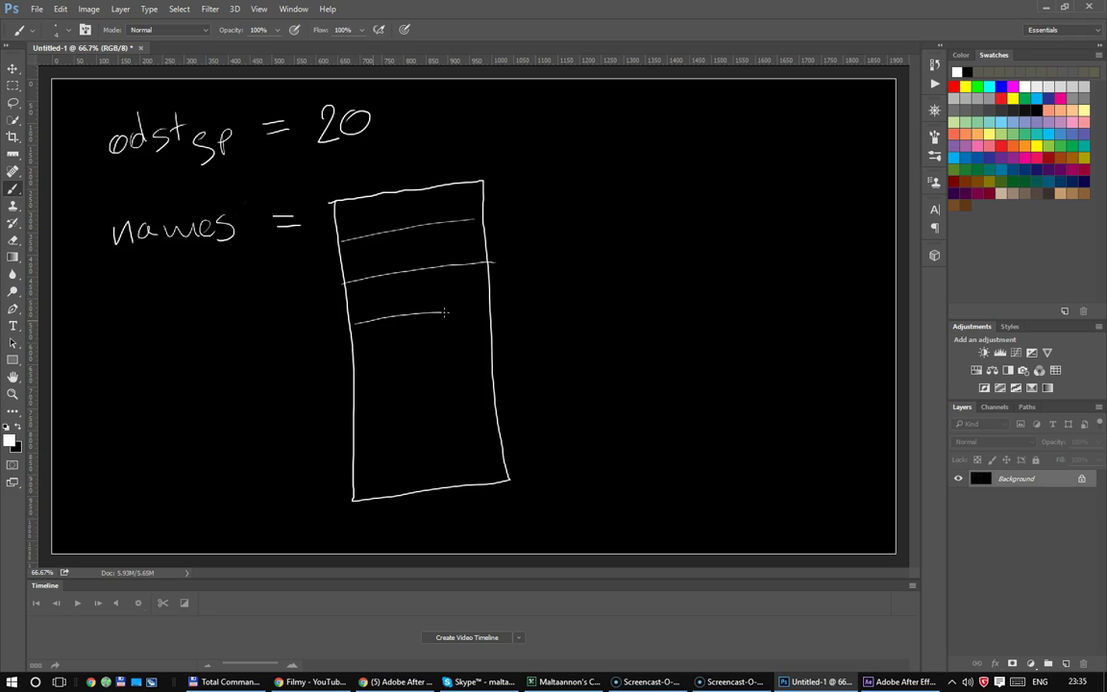
left_click_drag(346, 374, 522, 359)
left_click_drag(353, 412, 521, 404)
left_click_drag(349, 460, 527, 435)
left_click_drag(385, 212, 421, 217)
Step: Scribble placeholder entries into each row of the names box
left_click_drag(387, 259, 442, 253)
left_click_drag(395, 292, 441, 287)
left_click_drag(387, 337, 460, 340)
left_click_drag(402, 386, 459, 388)
left_click_drag(388, 431, 442, 426)
left_click_drag(393, 475, 472, 457)
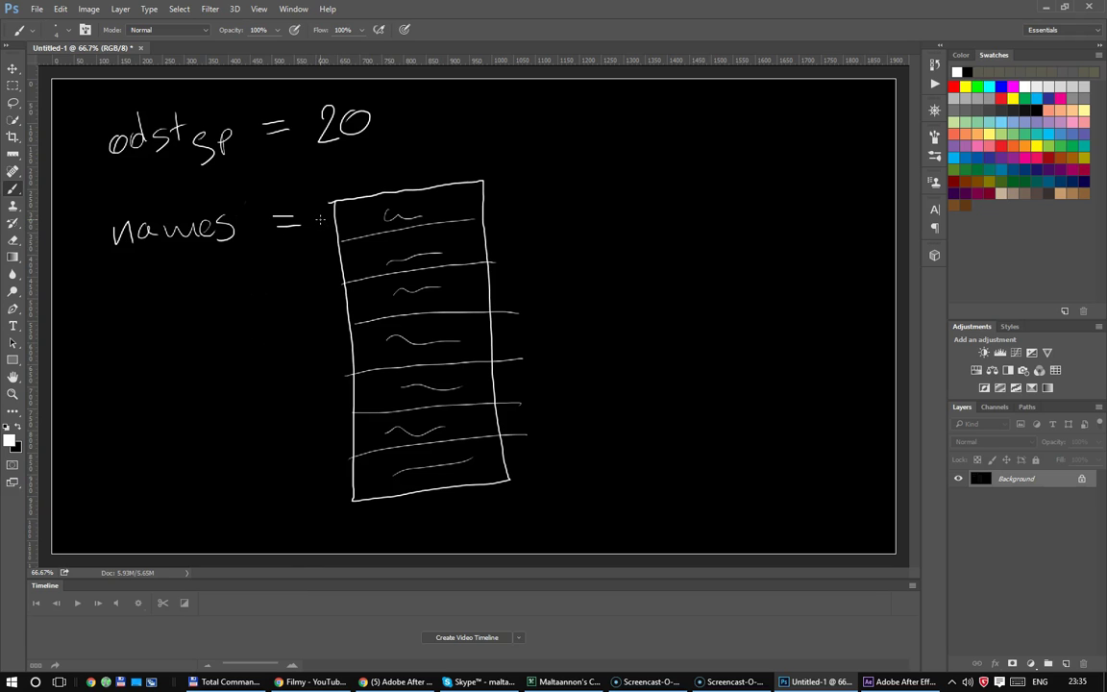
Step: Number the rows 0–6, brace the list as 7, and write 'pos =' below
mouse_move(321, 220)
left_mouse_down()
mouse_move(338, 320)
mouse_move(330, 490)
left_mouse_up()
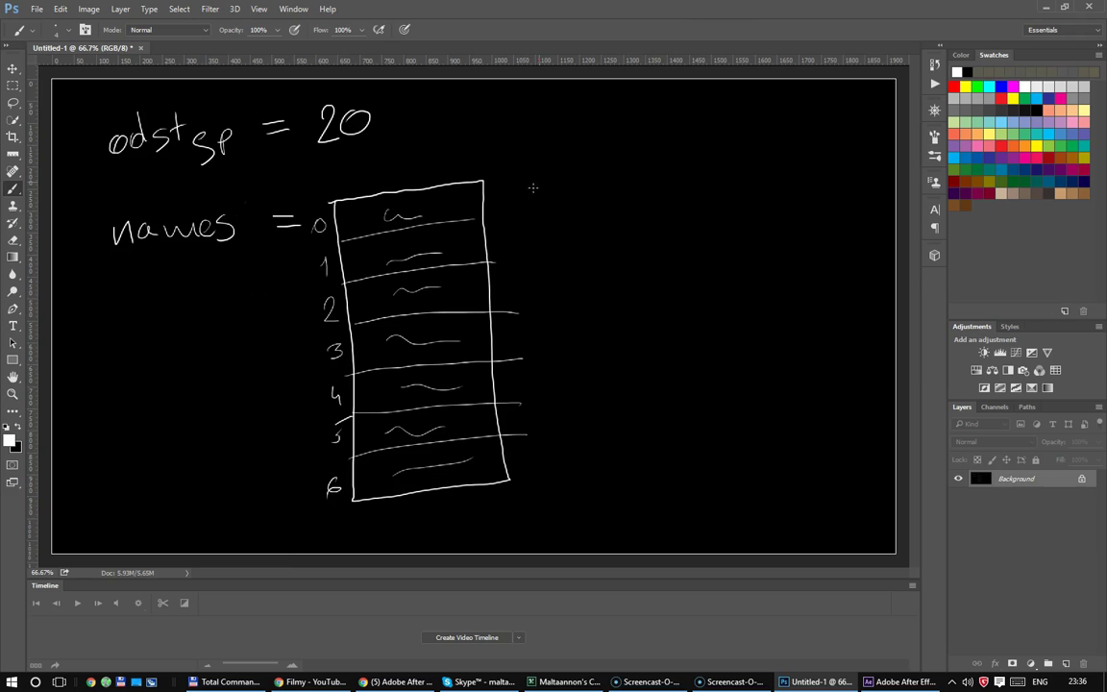
left_click_drag(524, 178, 541, 487)
mouse_move(621, 262)
left_mouse_down()
mouse_move(633, 300)
mouse_move(661, 277)
left_mouse_up()
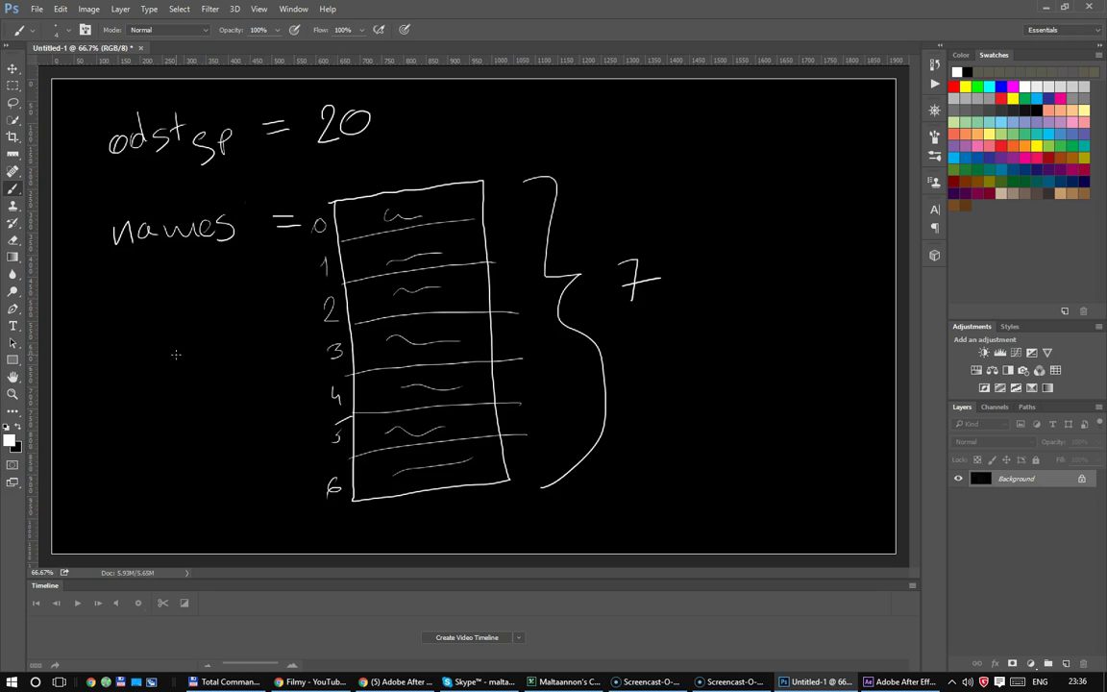
mouse_move(114, 394)
left_mouse_down()
mouse_move(116, 426)
mouse_move(142, 397)
mouse_move(152, 408)
mouse_move(192, 388)
left_mouse_up()
mouse_move(178, 397)
left_mouse_down()
mouse_move(288, 361)
mouse_move(211, 371)
mouse_move(281, 402)
mouse_move(309, 384)
mouse_move(299, 385)
mouse_move(323, 444)
left_mouse_up()
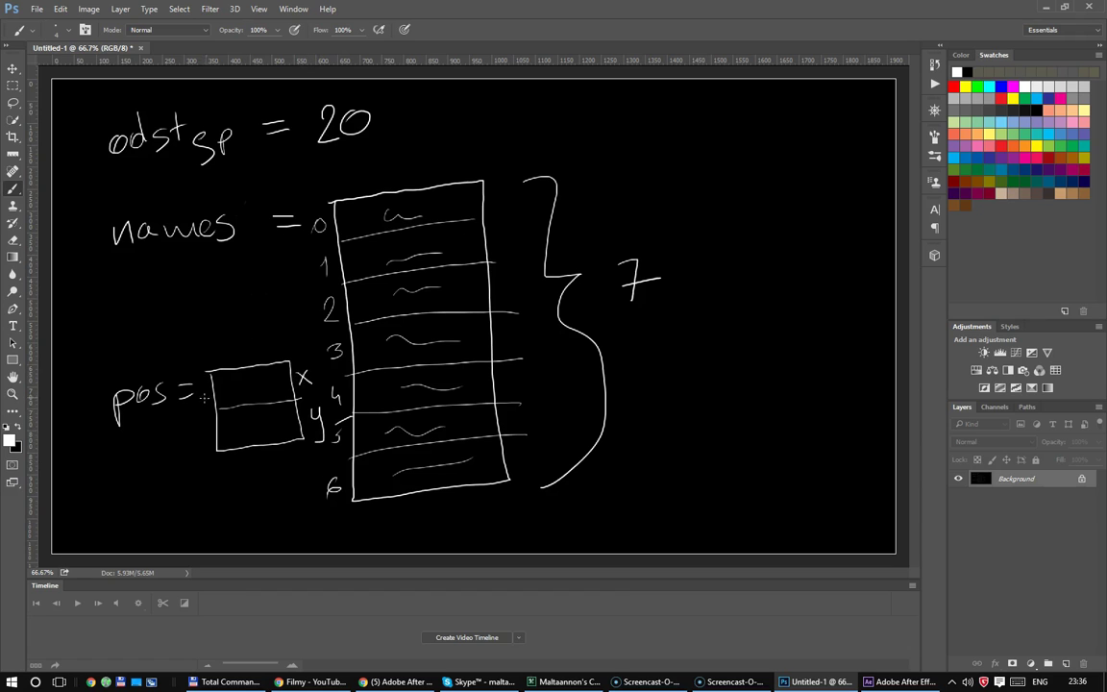
Step: Fill the pos box with 321 and 388 indexed 0 and 1, and annotate 'pos[0]'
left_click_drag(207, 385, 204, 443)
mouse_move(233, 378)
left_mouse_down()
mouse_move(235, 396)
mouse_move(274, 395)
mouse_move(240, 438)
mouse_move(283, 416)
left_mouse_up()
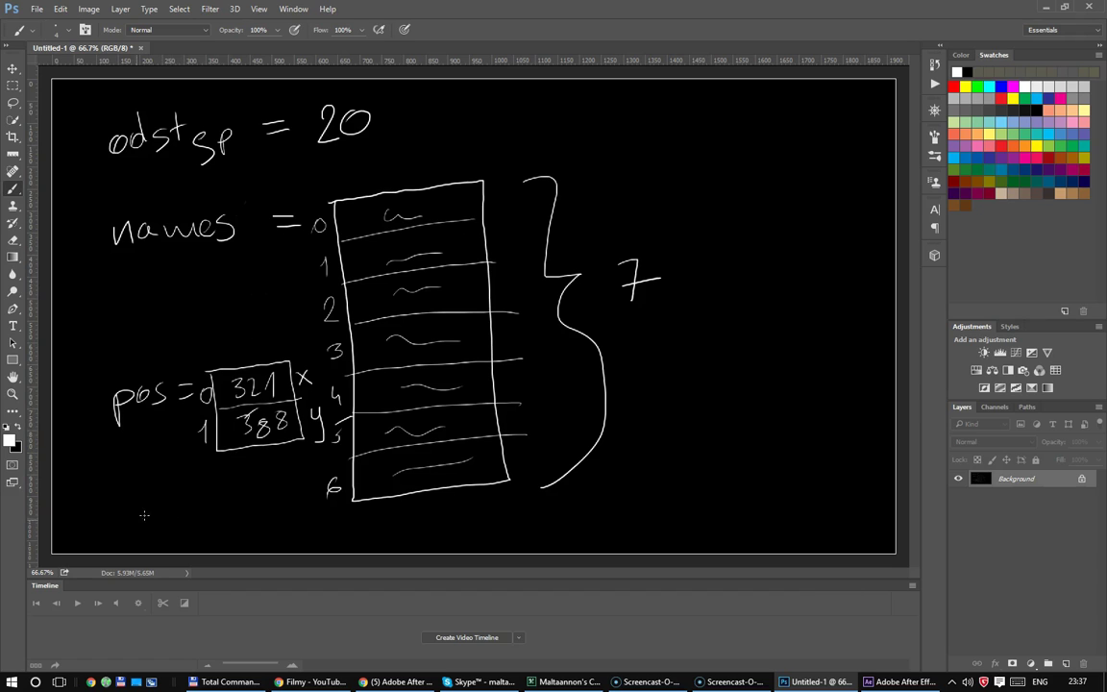
left_click_drag(129, 494, 236, 503)
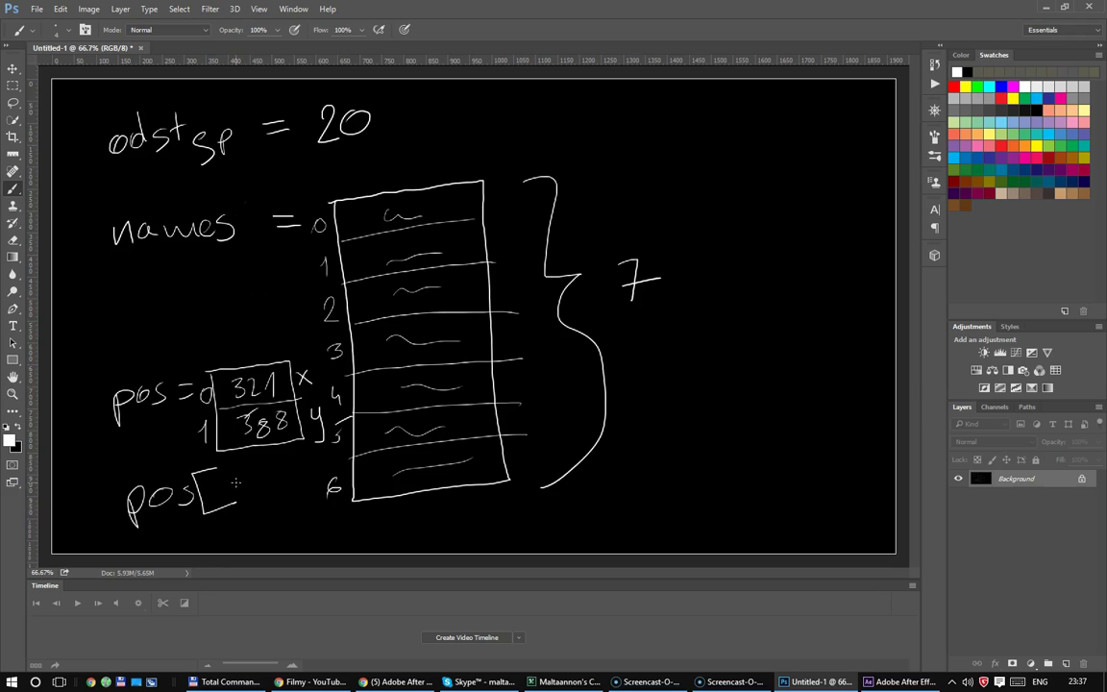
left_click_drag(236, 475, 246, 505)
mouse_move(279, 358)
left_mouse_down()
mouse_move(286, 363)
mouse_move(206, 423)
left_mouse_up()
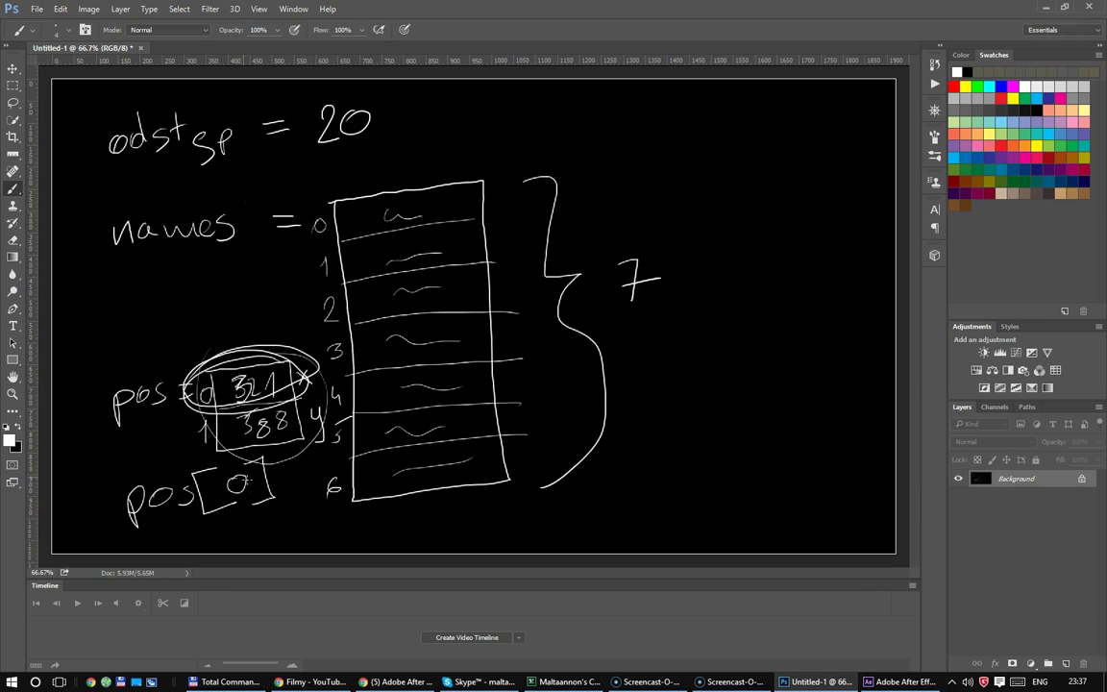
mouse_move(231, 478)
left_mouse_down()
mouse_move(242, 491)
mouse_move(232, 536)
mouse_move(249, 547)
left_mouse_up()
left_click_drag(288, 420, 285, 419)
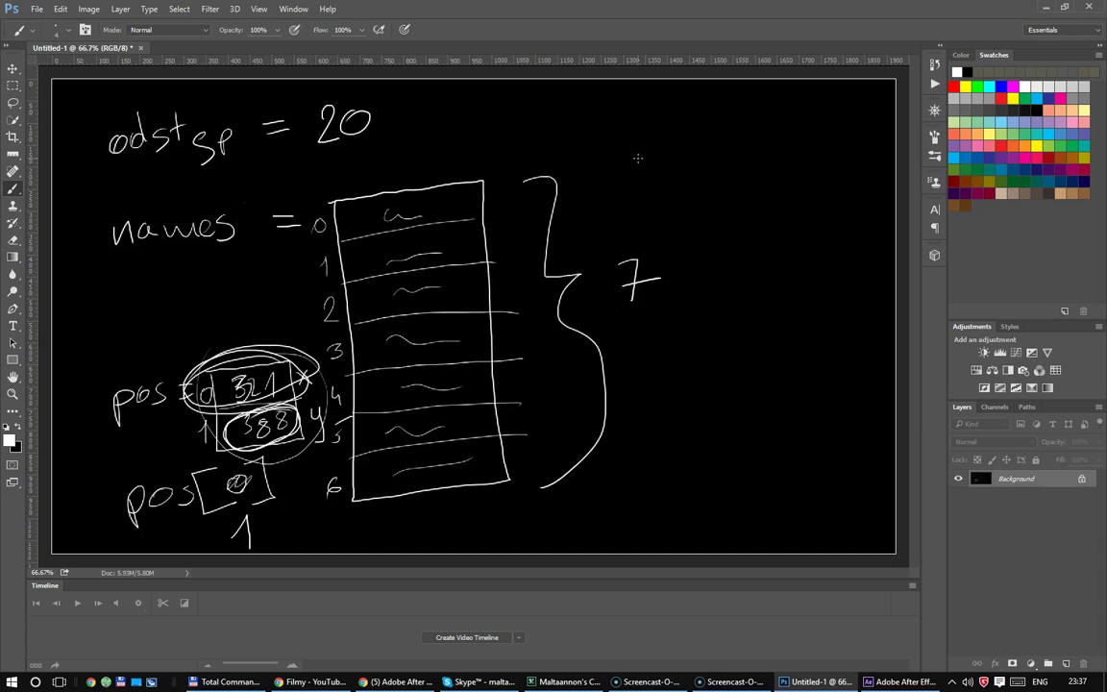
Step: Sketch a bracketed grid of zeros in the upper right, marked '*2'
mouse_move(733, 136)
left_mouse_down()
mouse_move(693, 224)
mouse_move(740, 233)
left_mouse_up()
left_click_drag(791, 142, 775, 261)
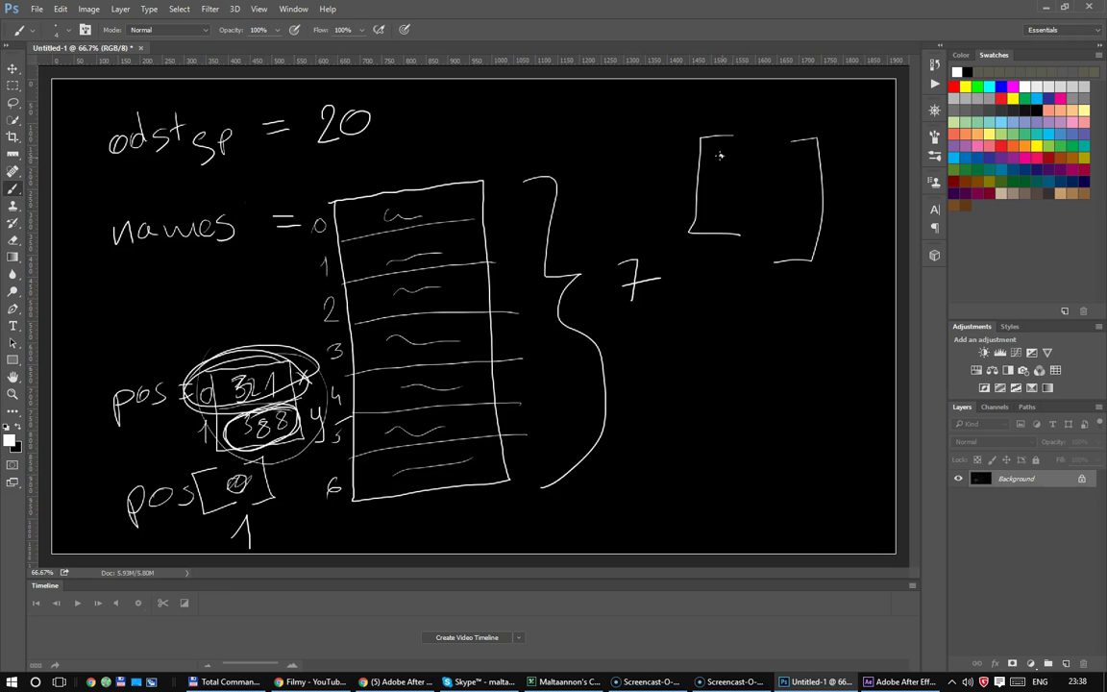
left_click_drag(728, 154, 796, 160)
left_click_drag(726, 197, 723, 198)
left_click_drag(761, 199, 797, 203)
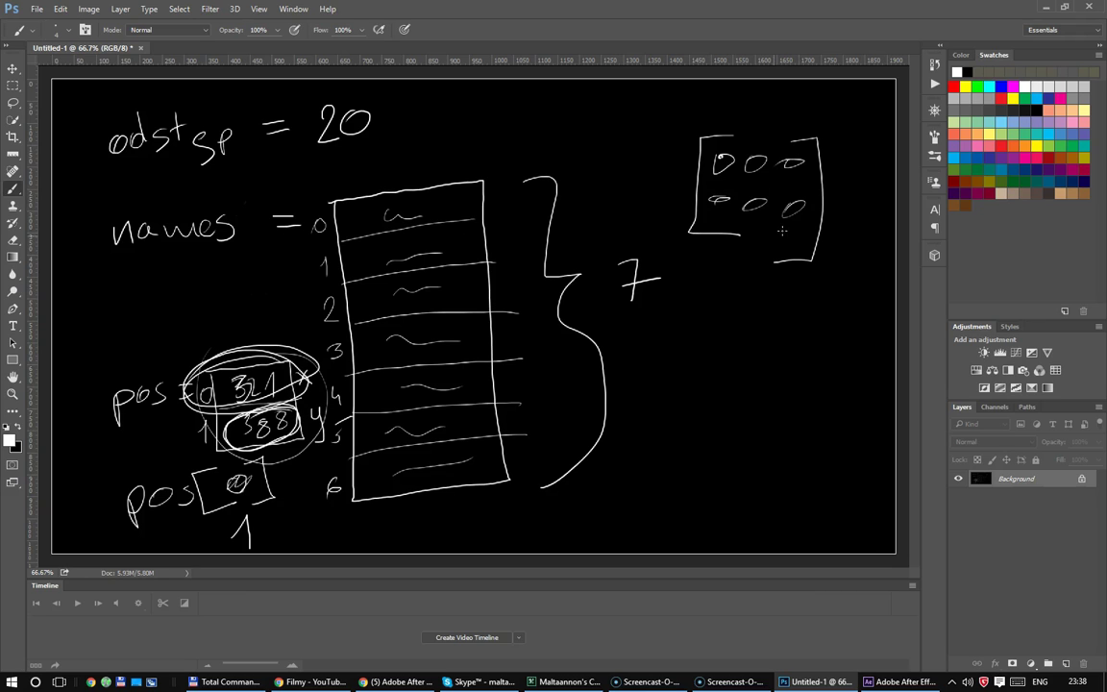
mouse_move(858, 184)
left_mouse_down()
mouse_move(847, 205)
mouse_move(861, 195)
mouse_move(895, 215)
left_mouse_up()
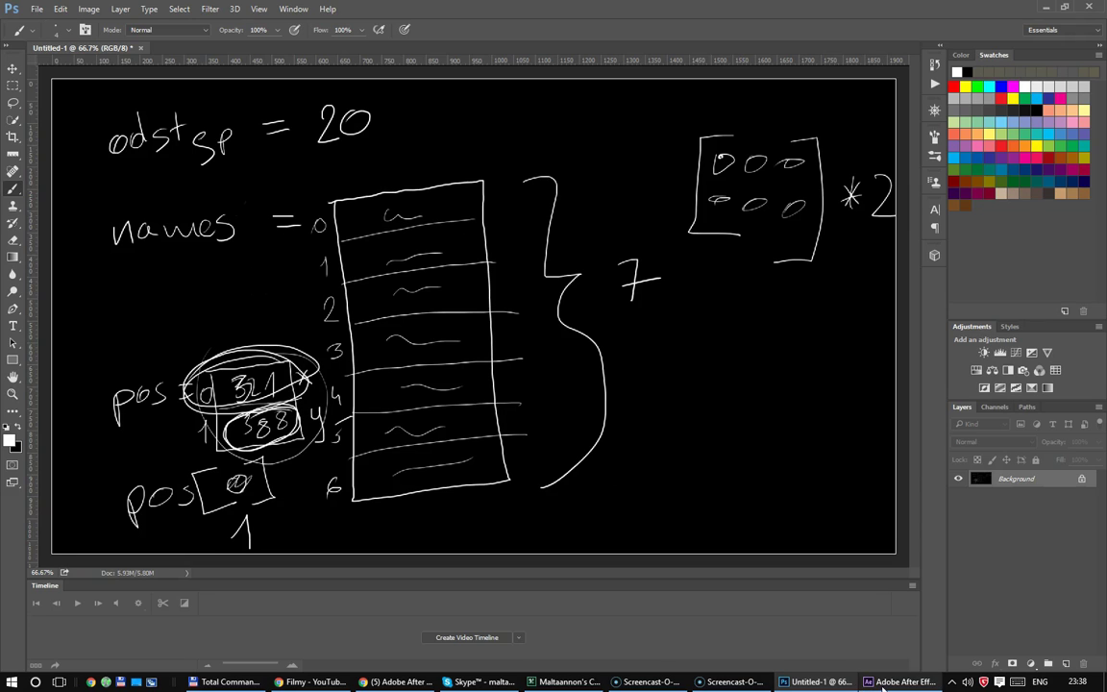
Step: Back in After Effects, expand White Solid 4's Circle effect showing Radius 122.0 and Center 170.0, 122.0
left_click(903, 681)
left_click(51, 361)
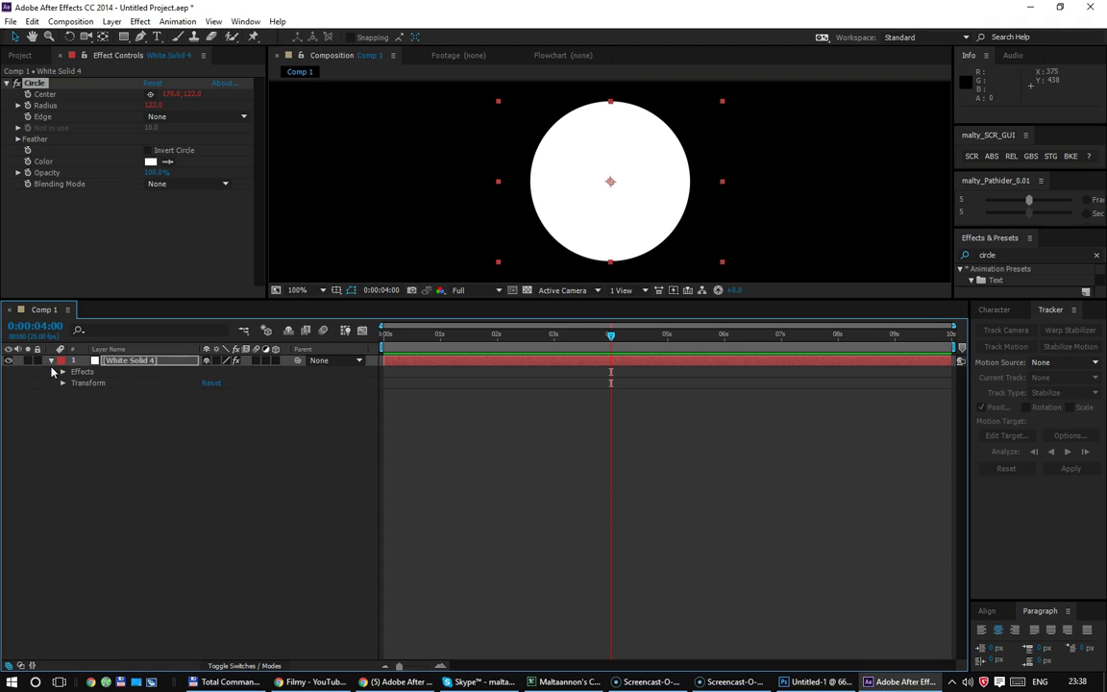
left_click(63, 372)
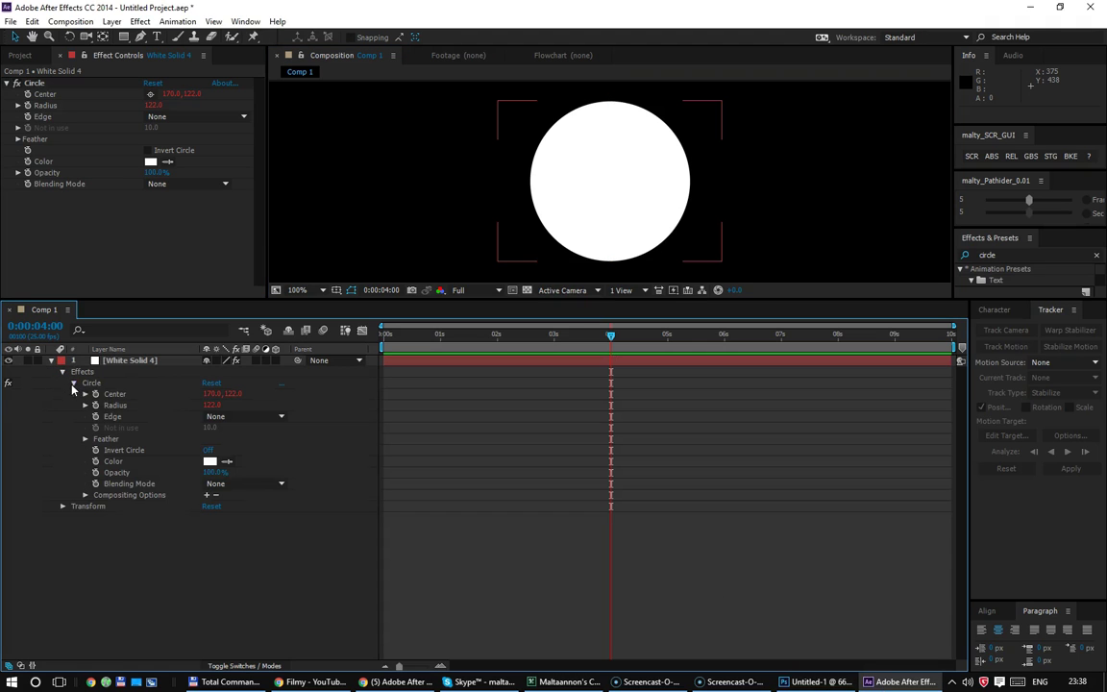
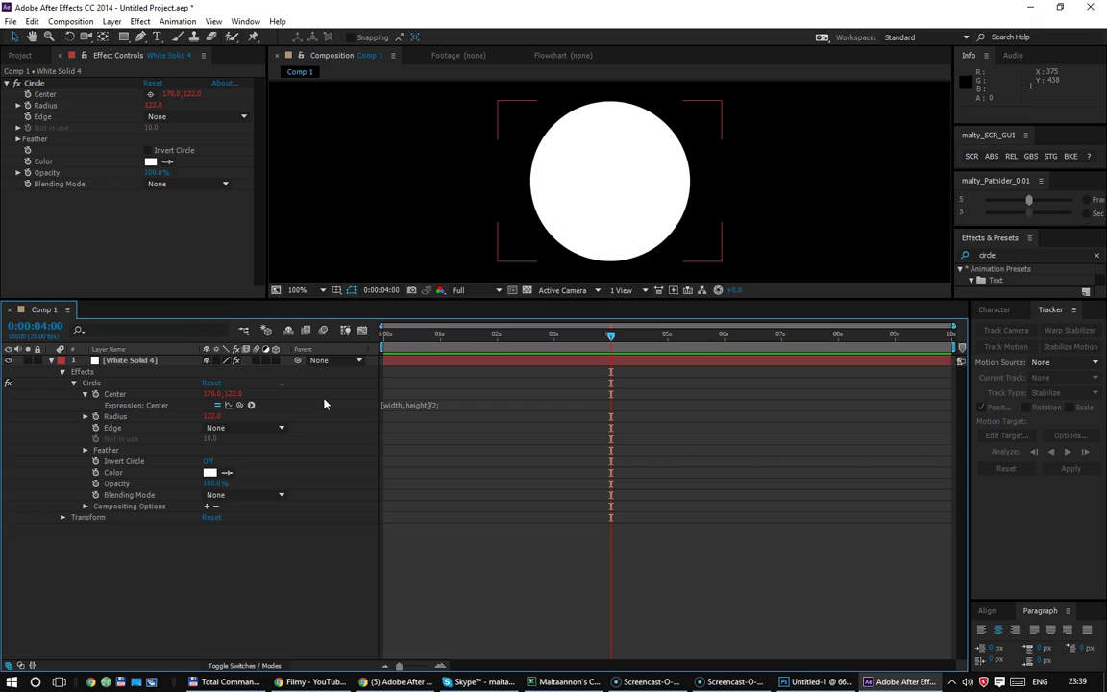
Step: Return to the first frame and create a new composition named Comp 2
left_click(390, 338)
left_click_drag(395, 347, 276, 382)
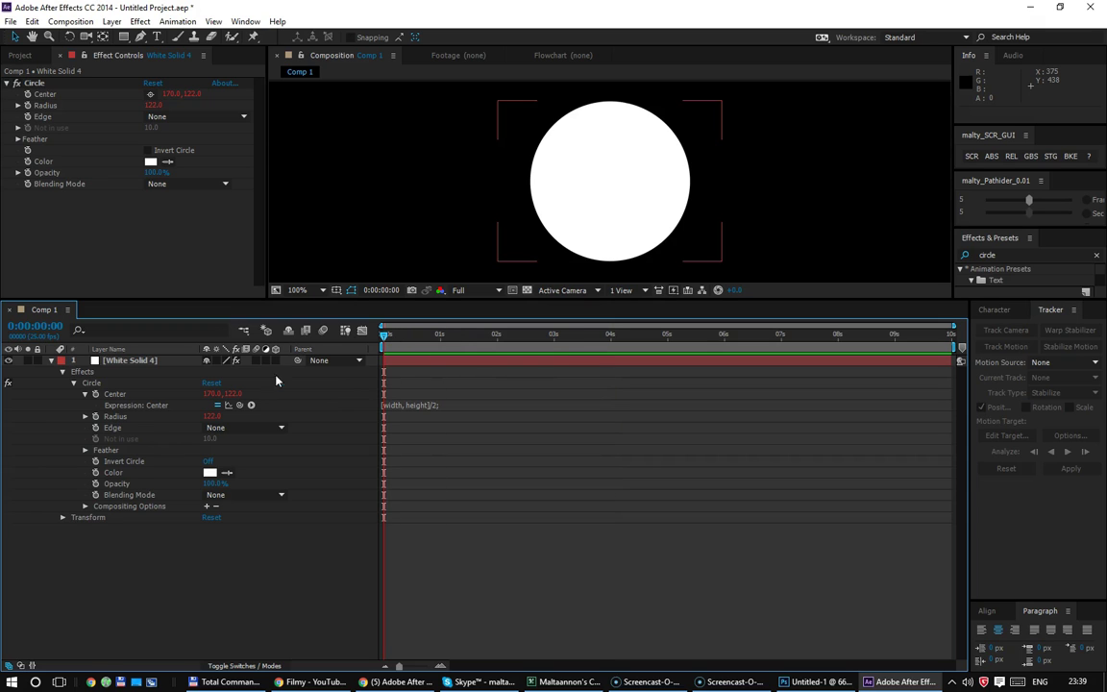
left_click(23, 55)
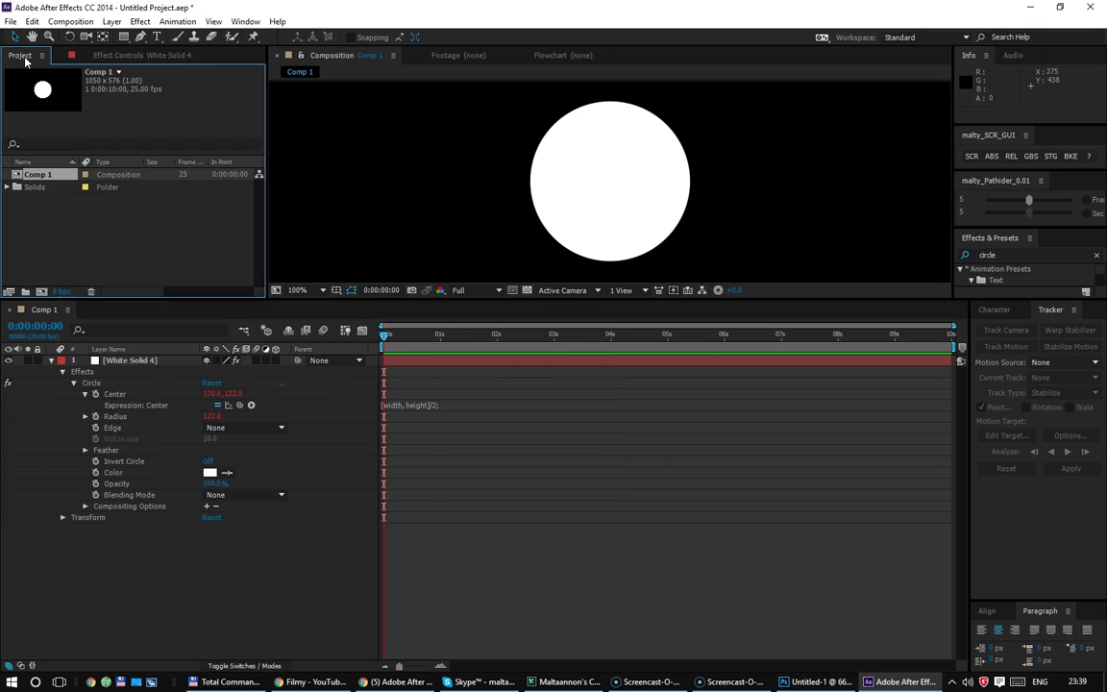
left_click(41, 291)
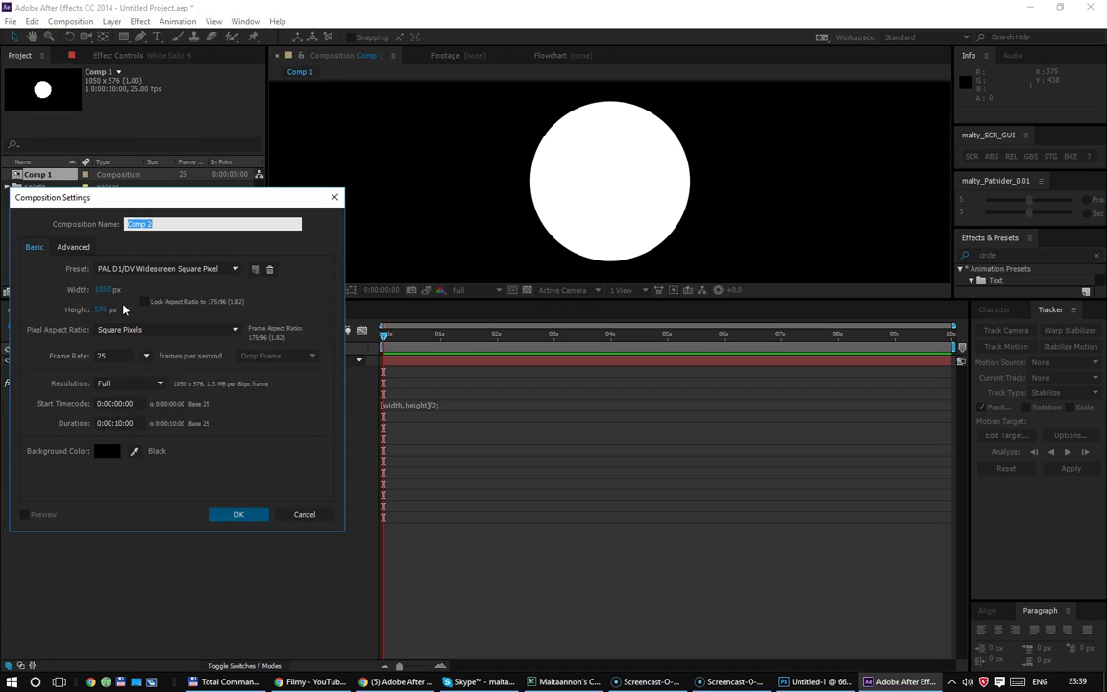
left_click(137, 423)
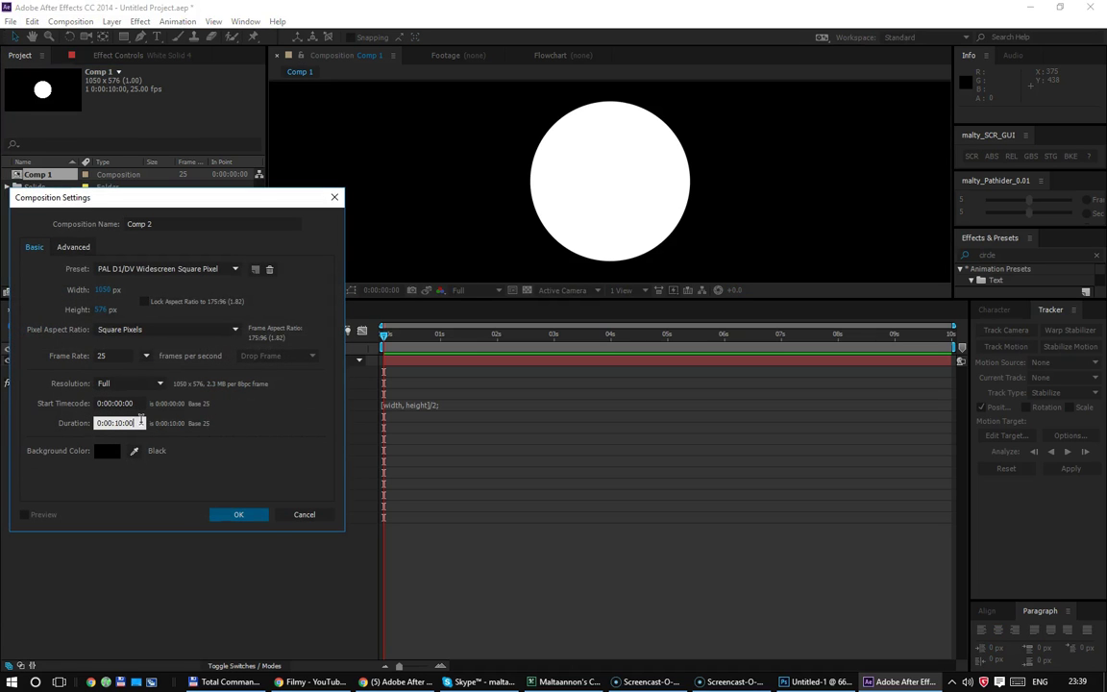
left_click_drag(137, 423, 17, 419)
left_click(227, 519)
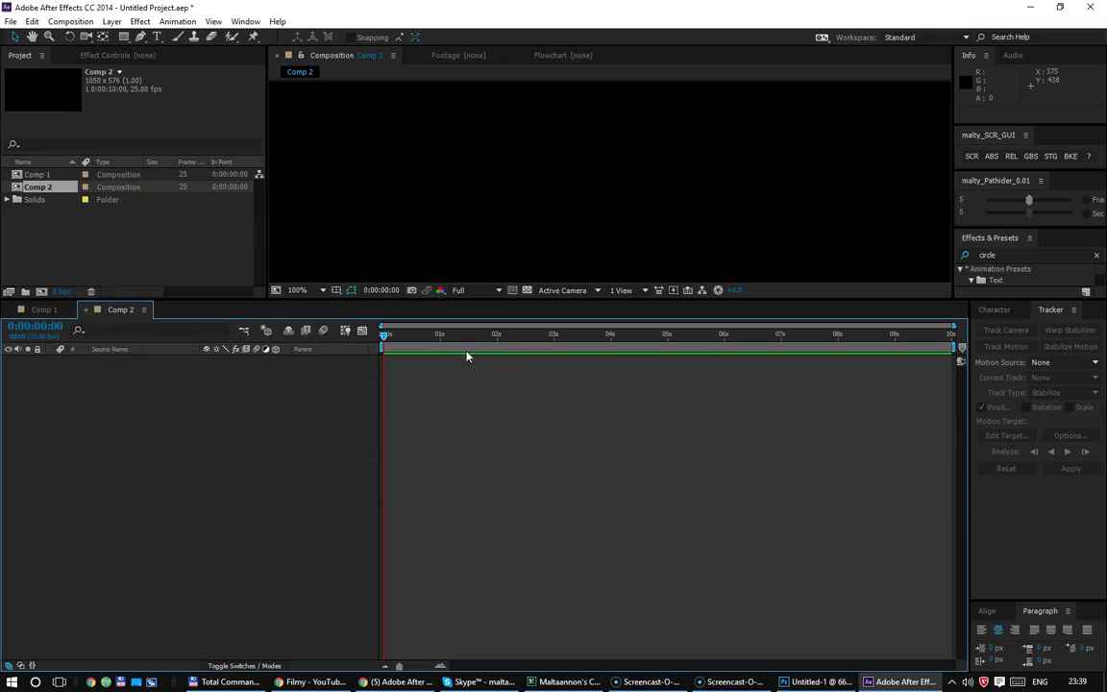
Step: Add a text layer reading '###' to Comp 2
left_click_drag(499, 316, 499, 492)
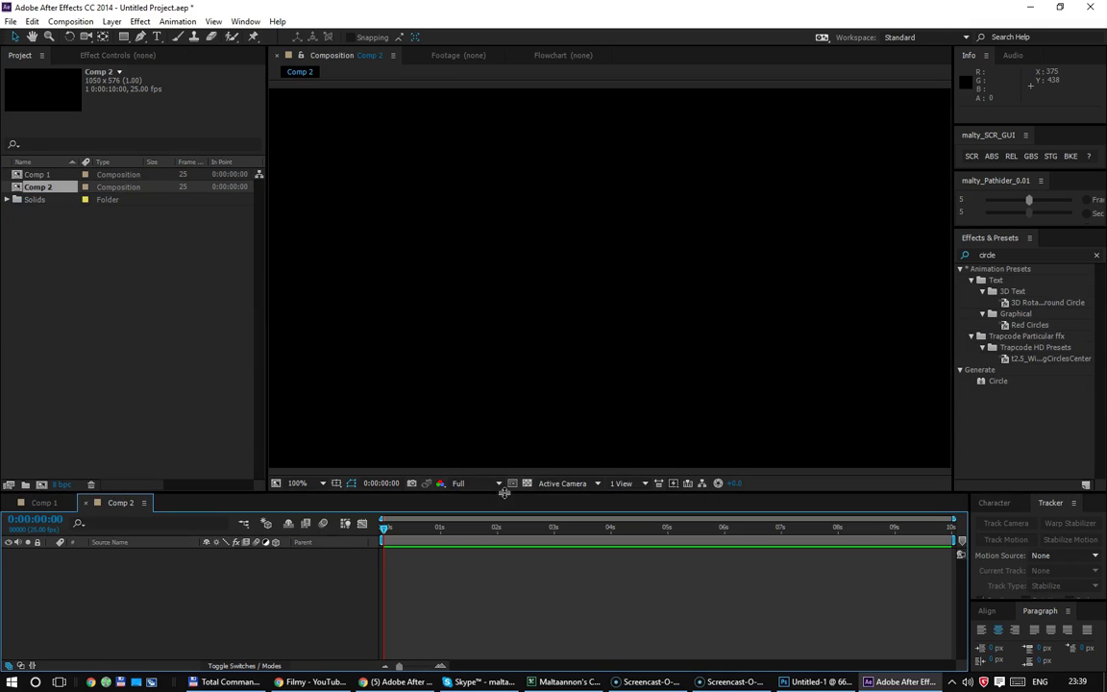
right_click(501, 234)
mouse_move(525, 240)
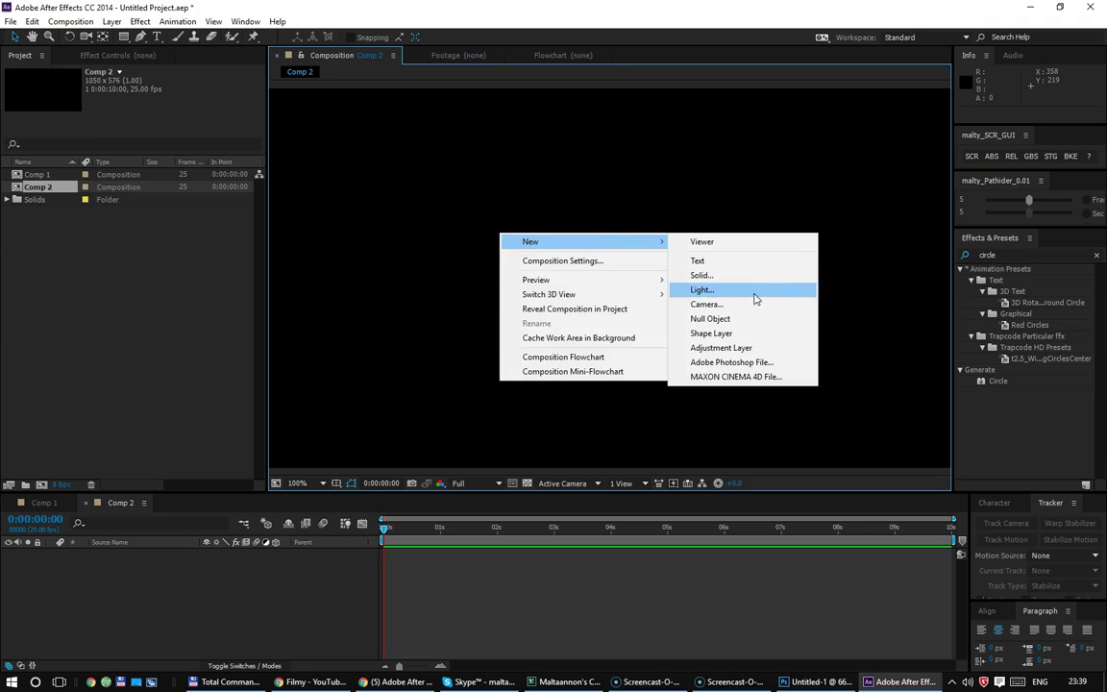
left_click(747, 257)
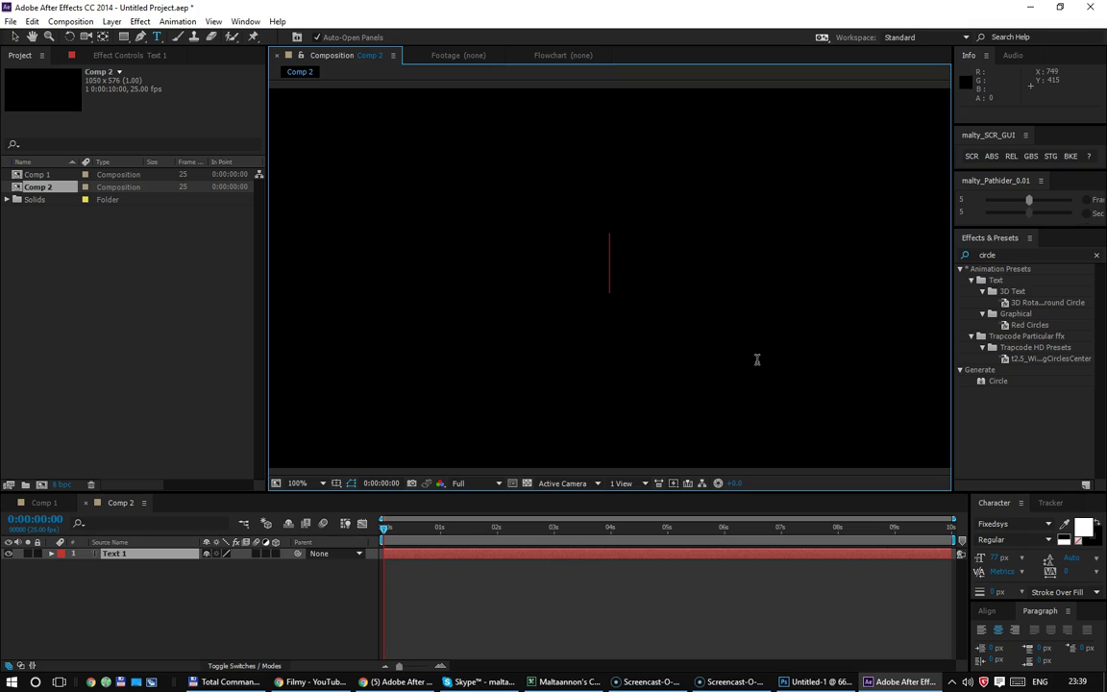
type("###")
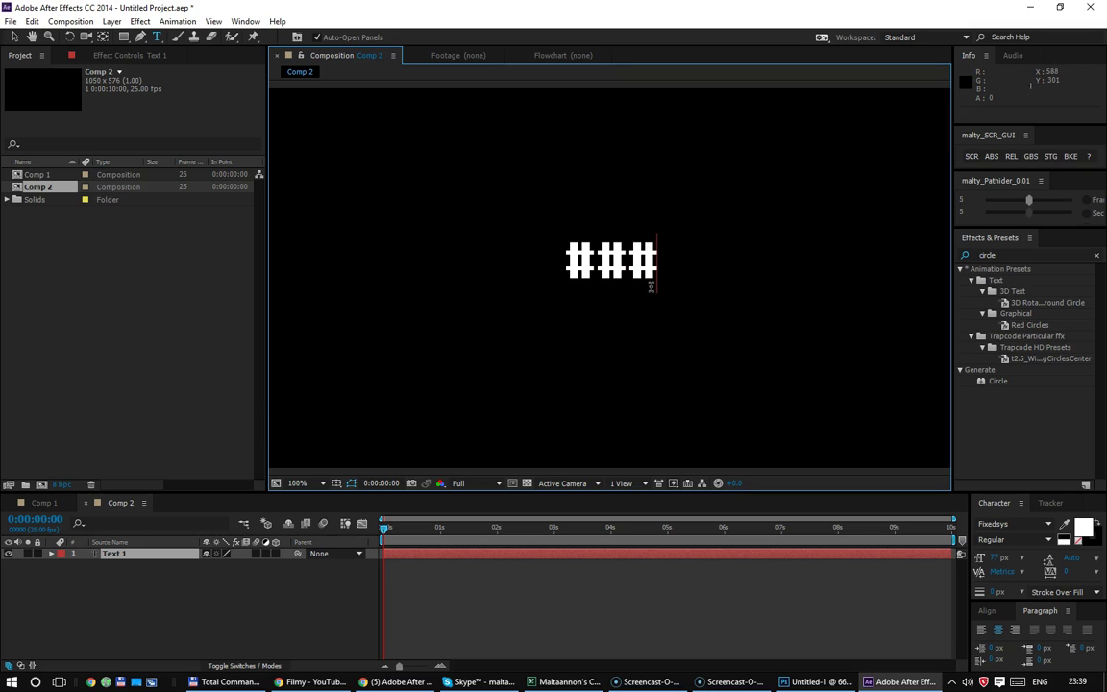
left_click(99, 566)
left_click_drag(300, 493, 317, 398)
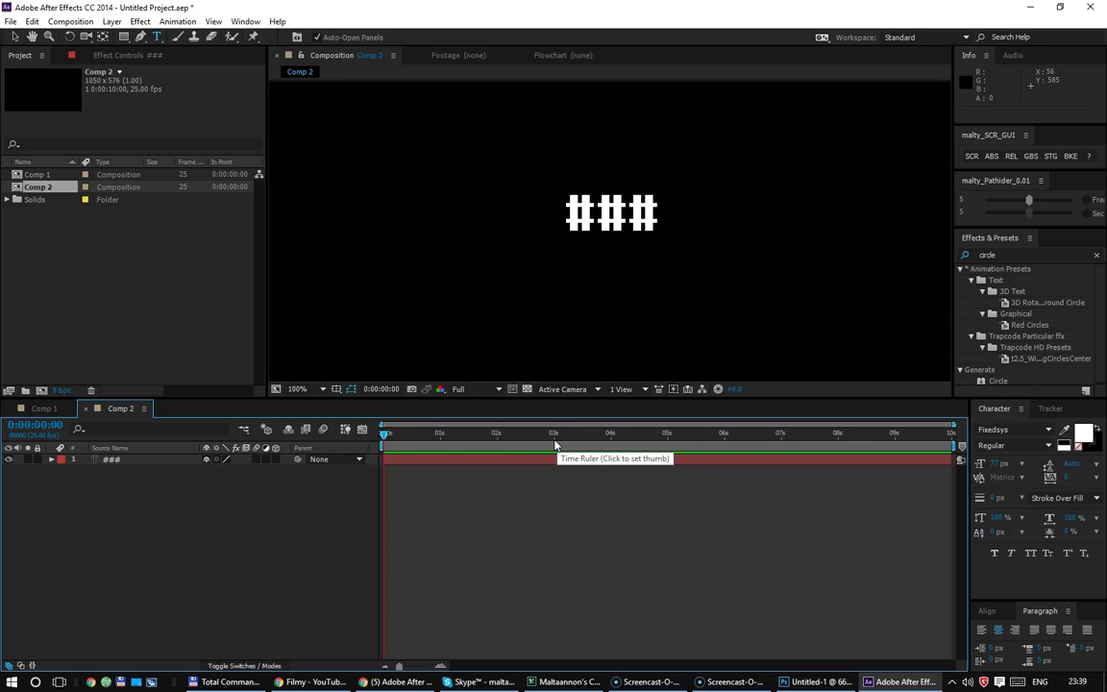
Step: Set Comp 2's duration to 3 minutes (0:03:00:00) with Ctrl+K
key("ctrl+k")
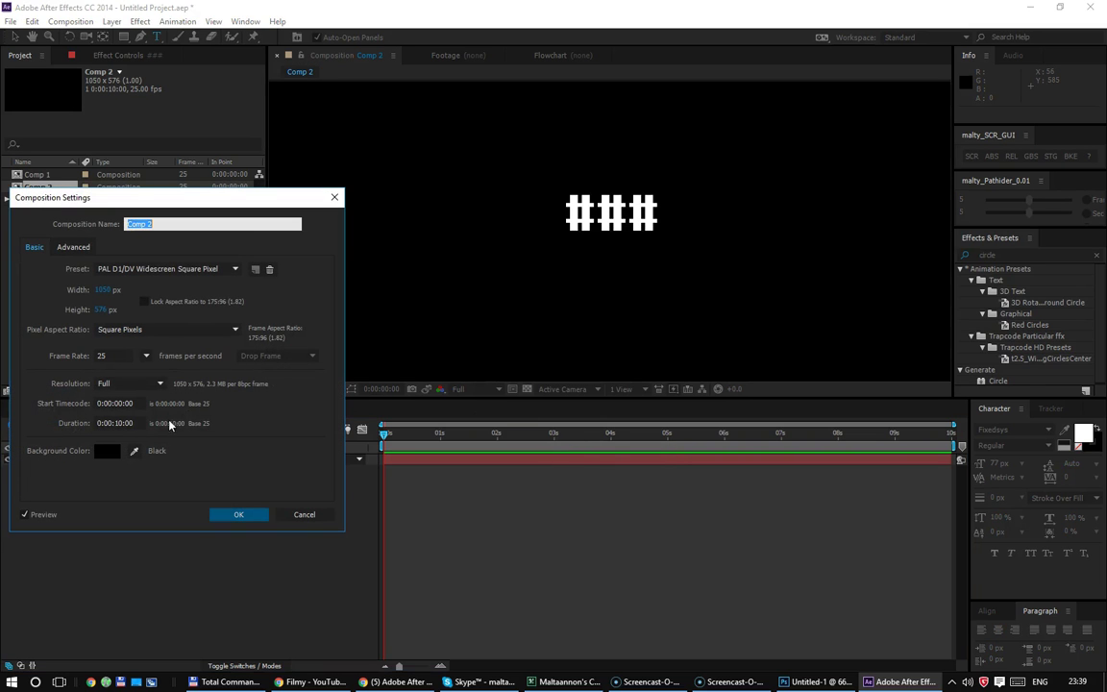
left_click(115, 423)
type("3..")
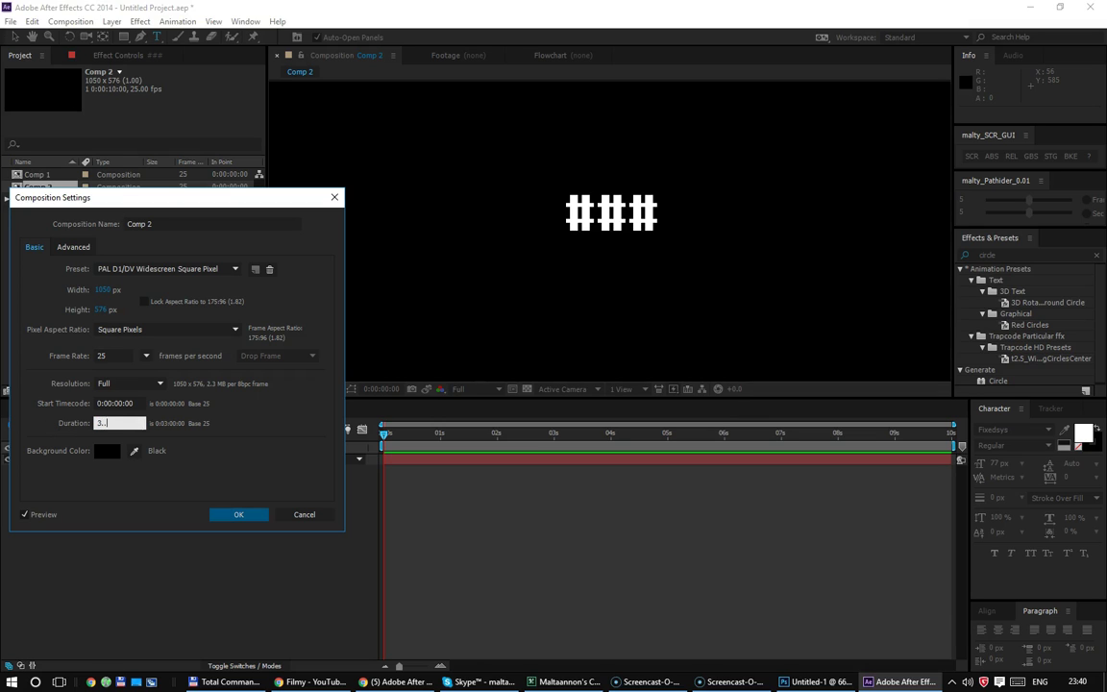
key("Return")
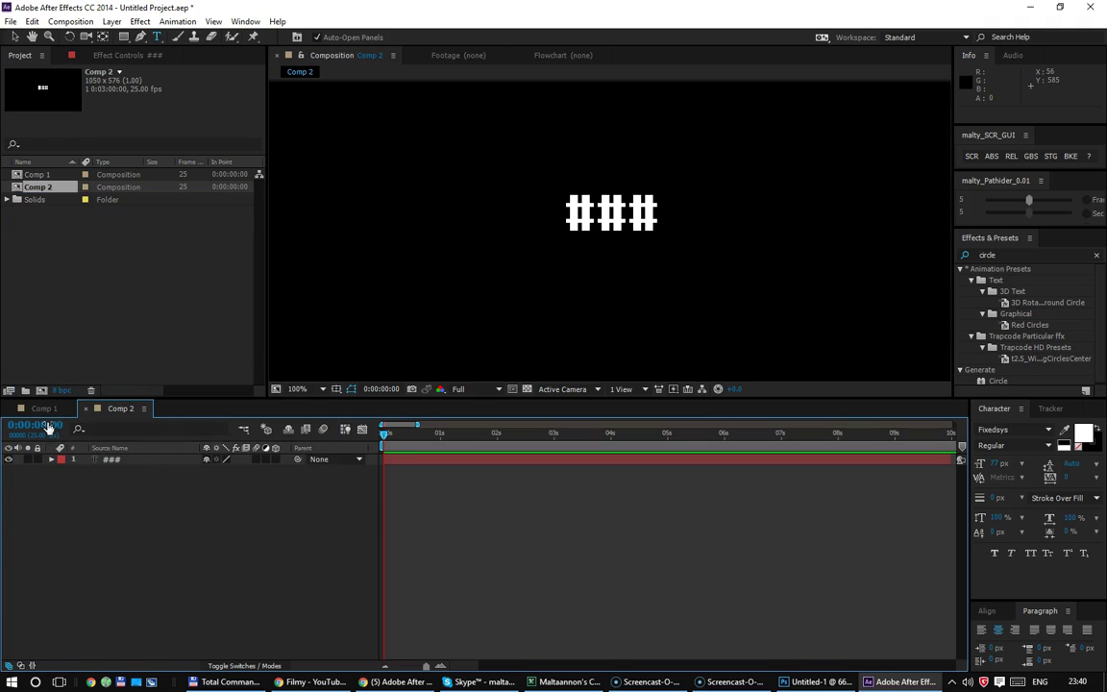
Step: Extend the ### text layer's out-point to the end of the three-minute comp
key("semicolon")
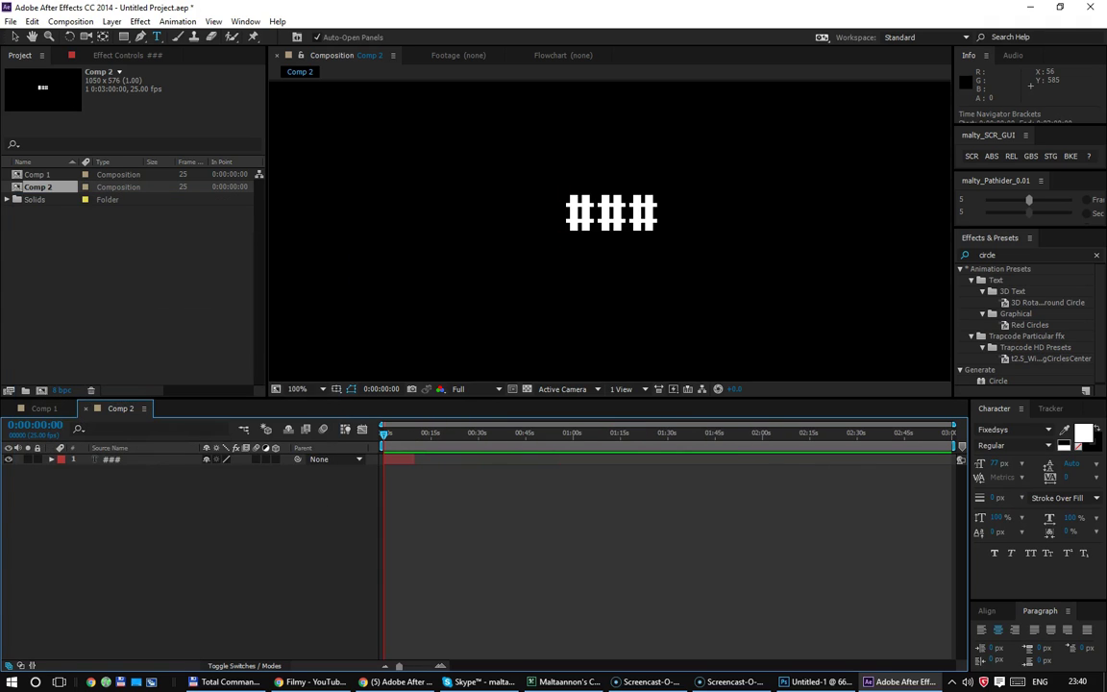
left_click_drag(416, 459, 952, 469)
left_click(195, 550)
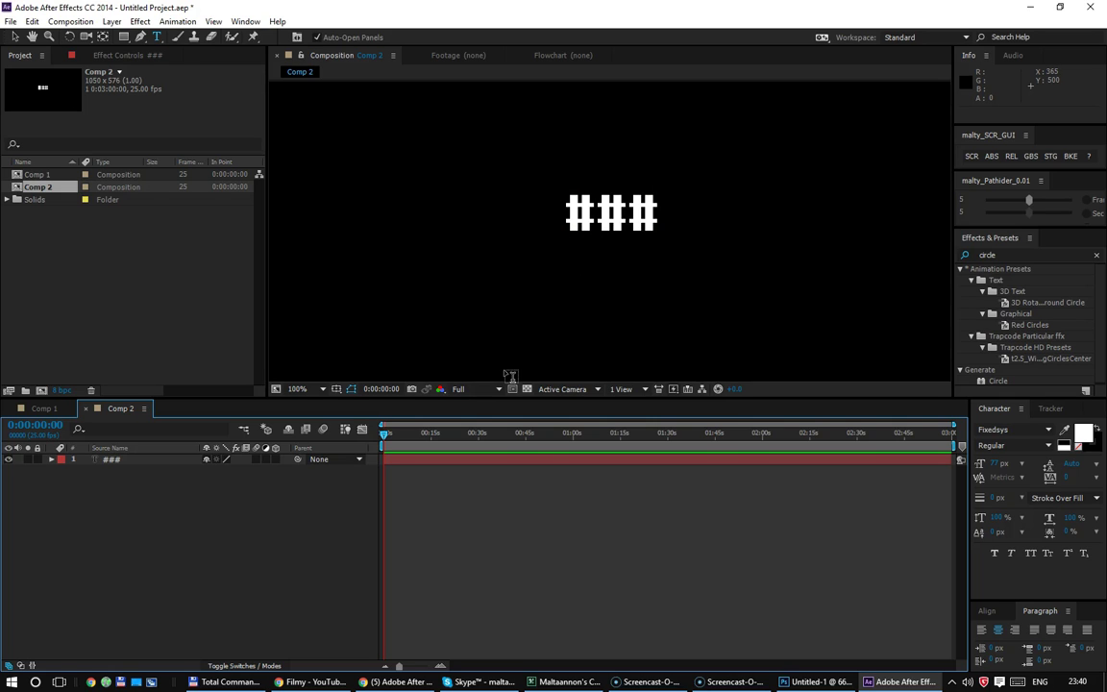
Step: Give the ### layer's Source Text the expression (3*60) - time
left_click(38, 459)
left_click(51, 459)
left_click(63, 471)
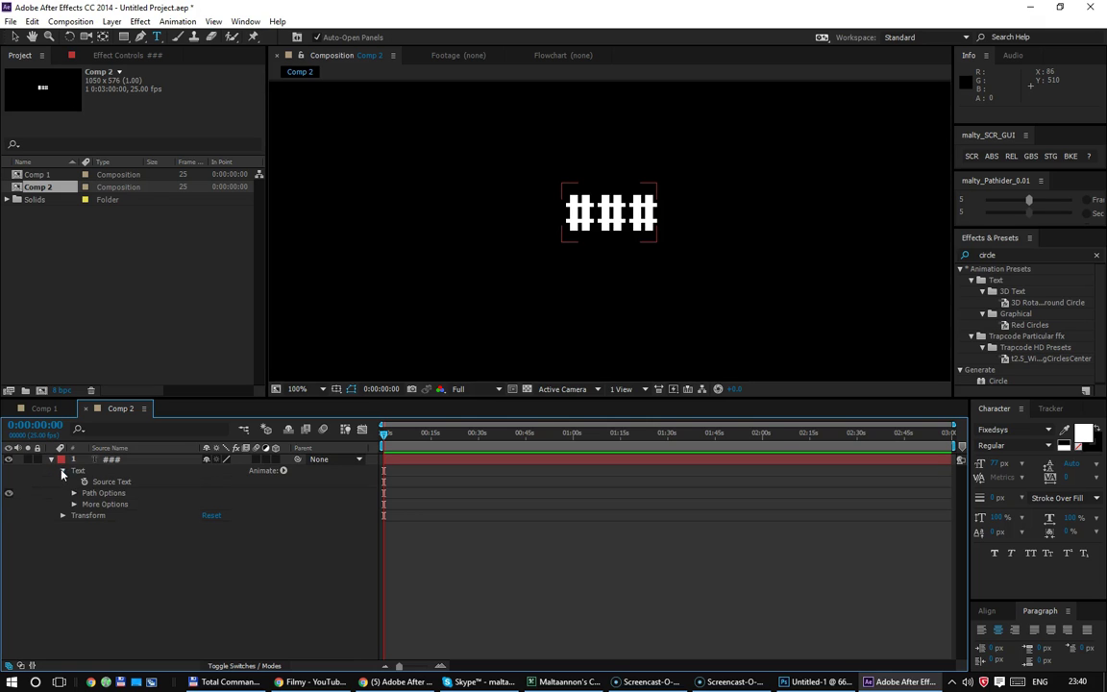
left_click(84, 481, "alt")
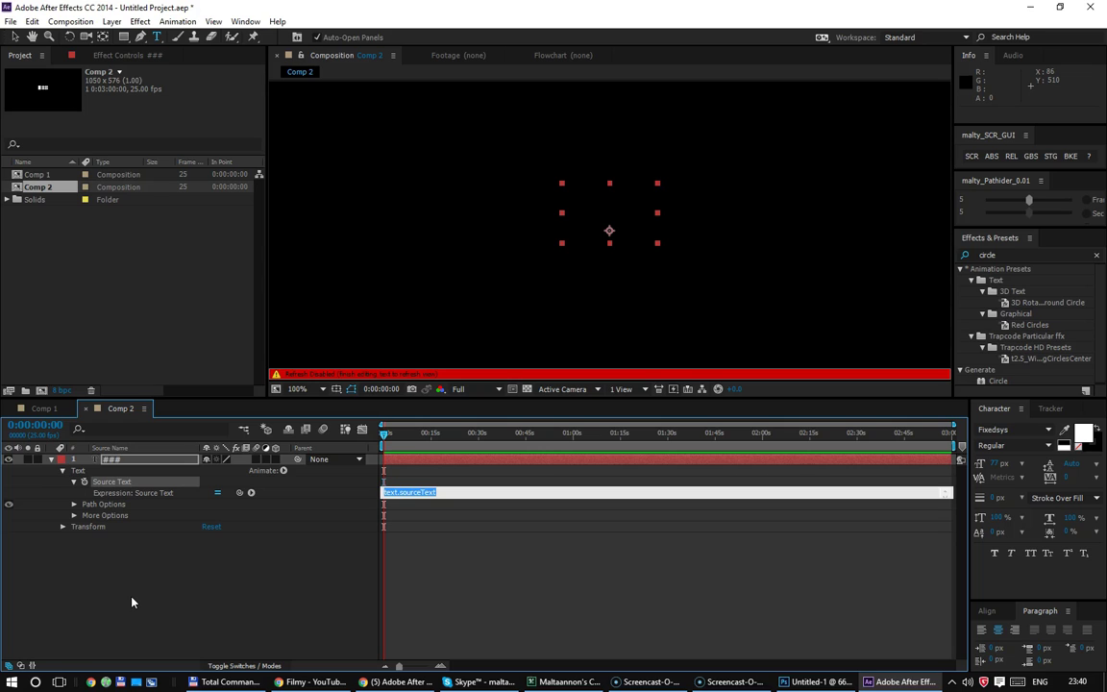
type("3*60")
type("(")
type("3")
key("End")
type(")")
type(" *")
key("BackSpace")
key("BackSpace")
type("- ")
type("time")
left_click(133, 592)
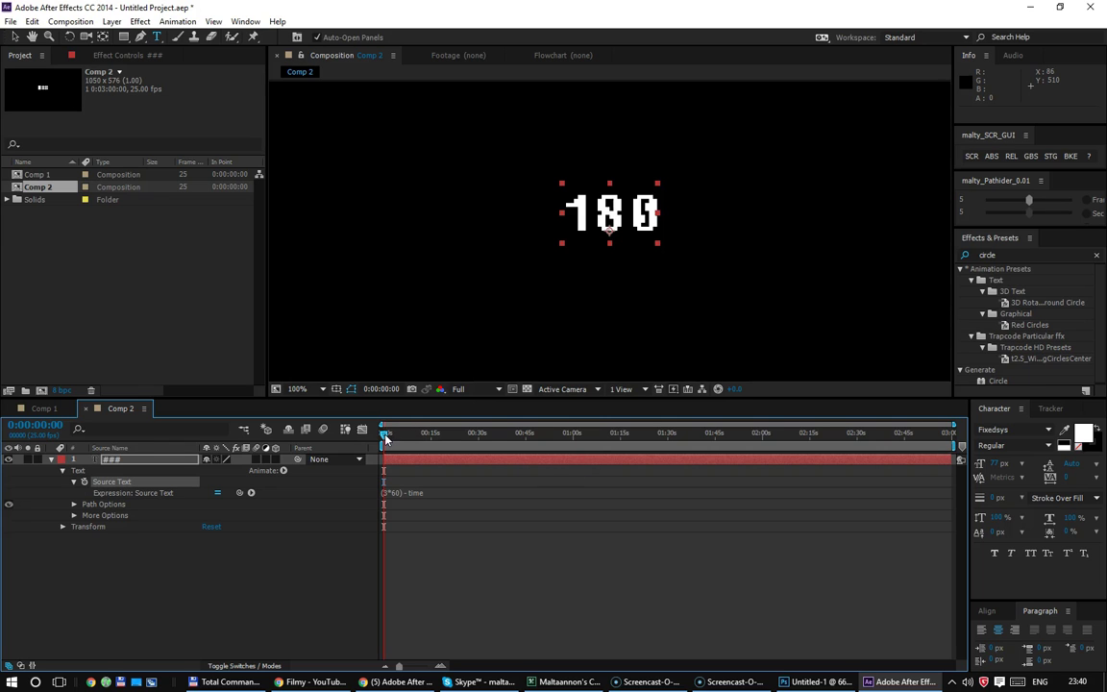
Step: Scrub forward to watch the counter drop, then reopen the Source Text expression
left_click_drag(385, 437, 479, 439)
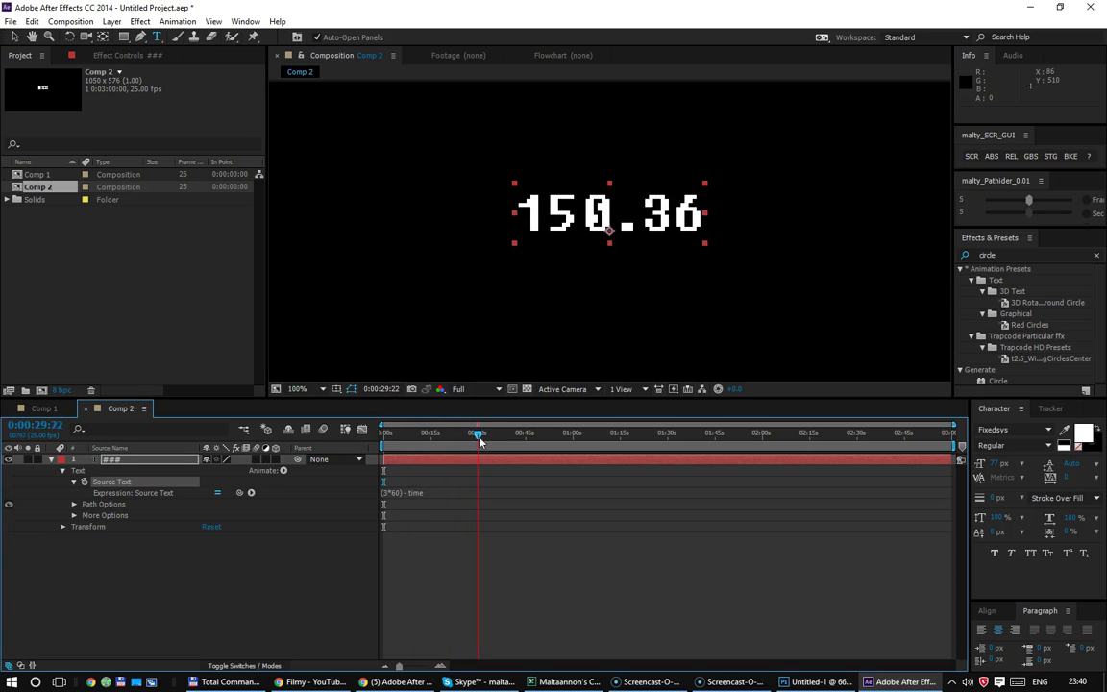
left_click_drag(480, 440, 558, 454)
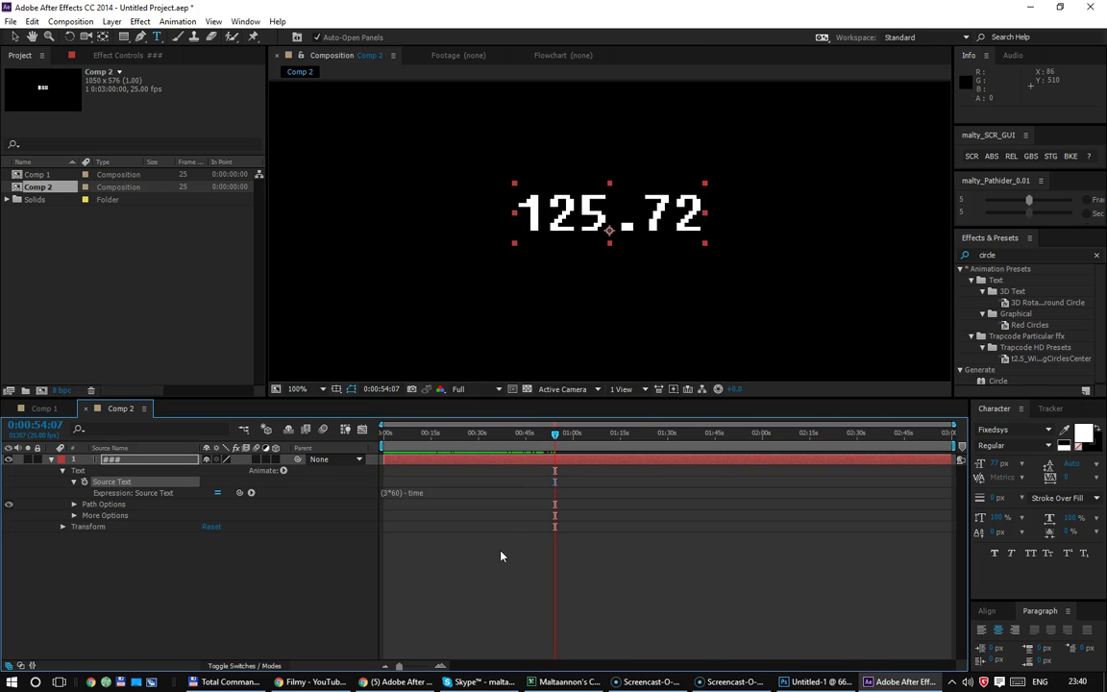
left_click(449, 494)
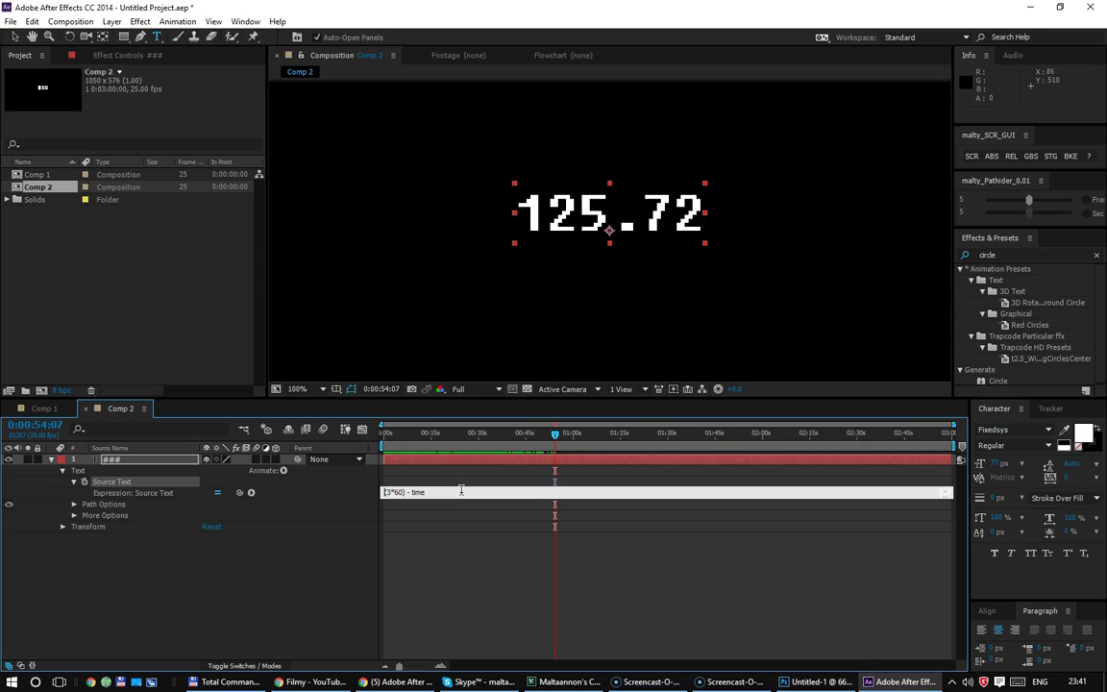
Step: Rewrite the expression as ct = thisComp.duration - time; replacing the fixed (3*60)
key("Home")
type("ct = ")
type(";")
key("Return")
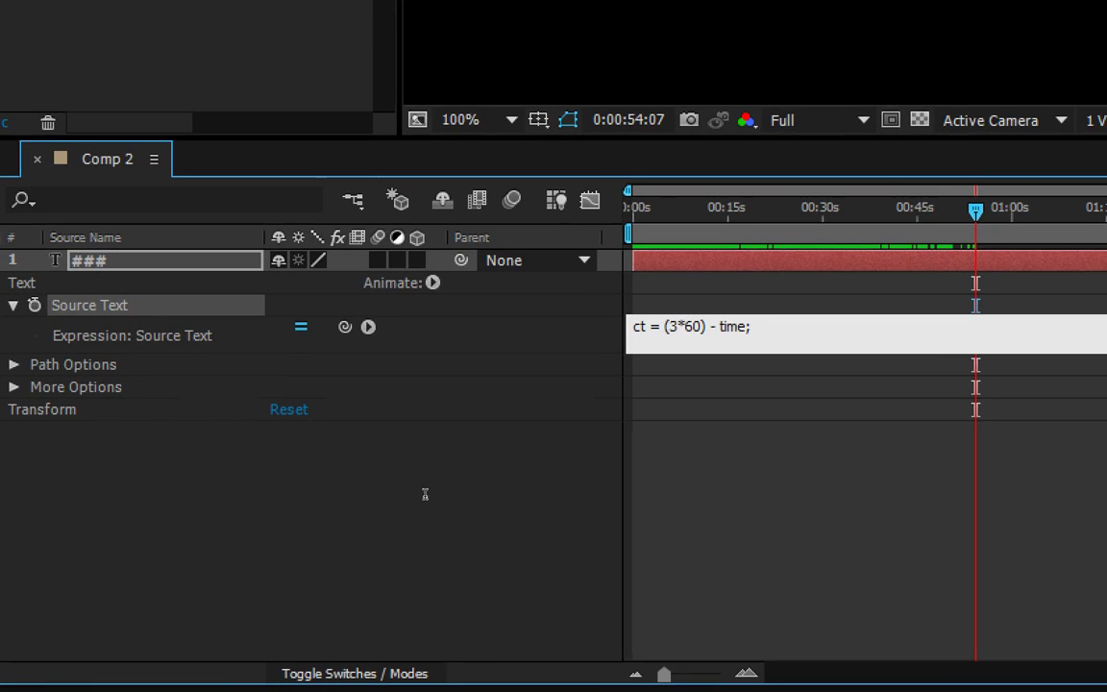
key("shift+End")
key("Left")
key("shift+ctrl+Left")
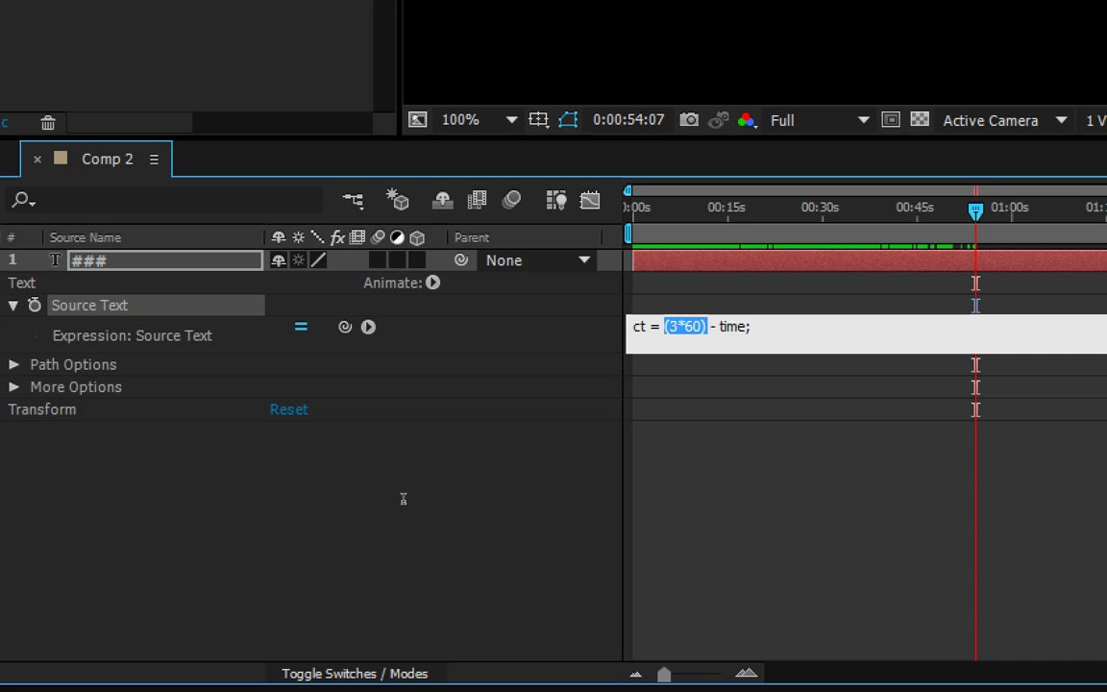
type("thisComp.duration")
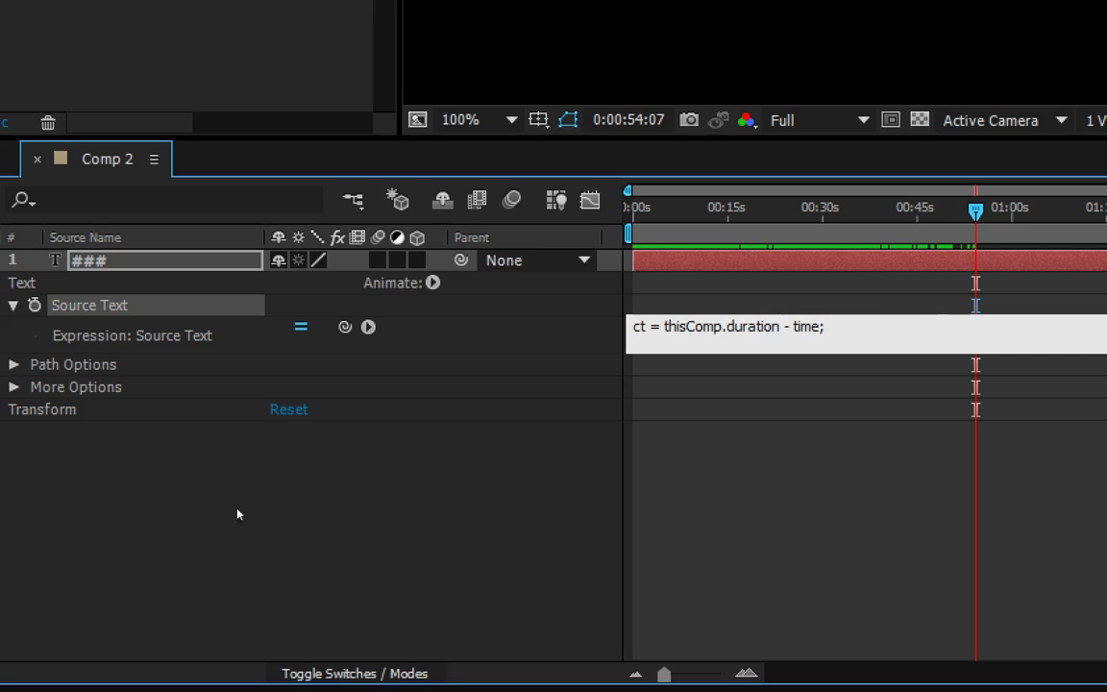
Step: Browse the expression language menu's Comp attributes to duration, then scrub to check the countdown
left_click(368, 327)
key("Up")
key("Up")
key("Up")
key("Up")
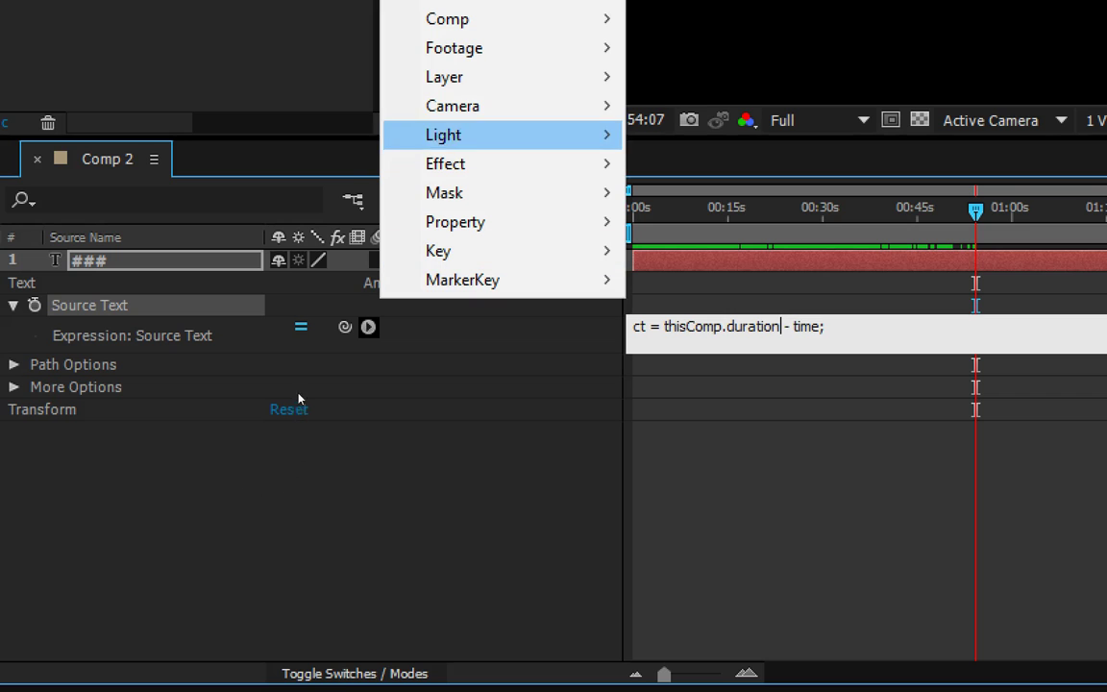
key("Up")
key("Up")
key("Up")
key("Down")
key("Right")
key("Down")
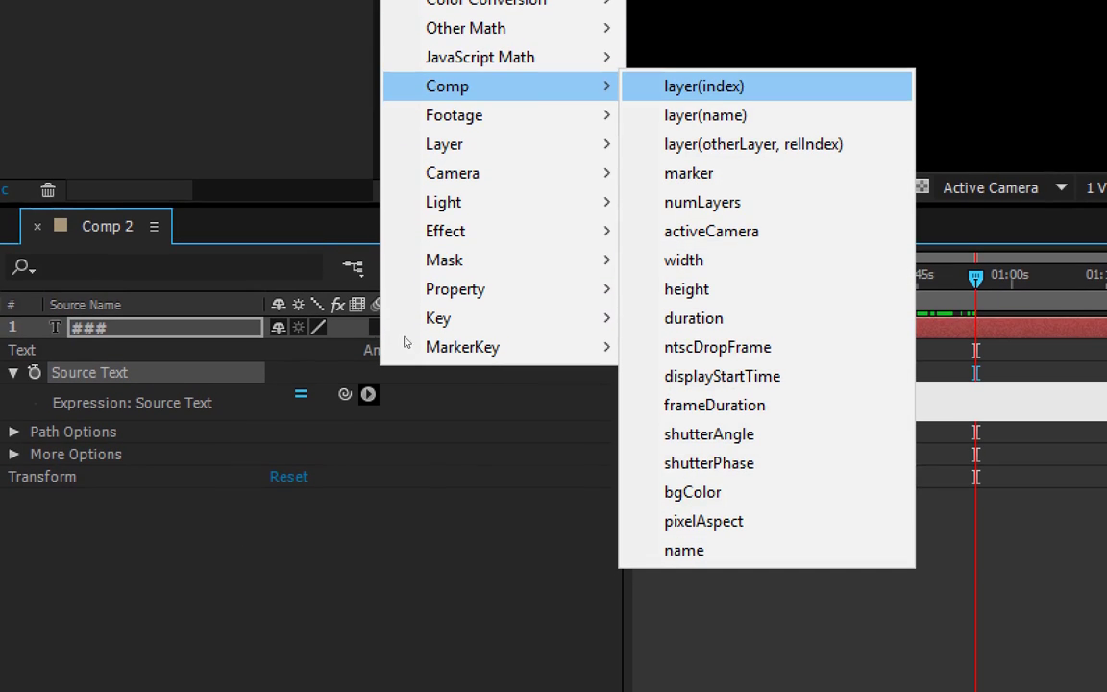
key("Down")
key("Down")
key("Down")
key("Down")
key("Up")
key("Up")
key("Down")
key("Down")
key("Down")
key("Down")
key("Down")
key("Down")
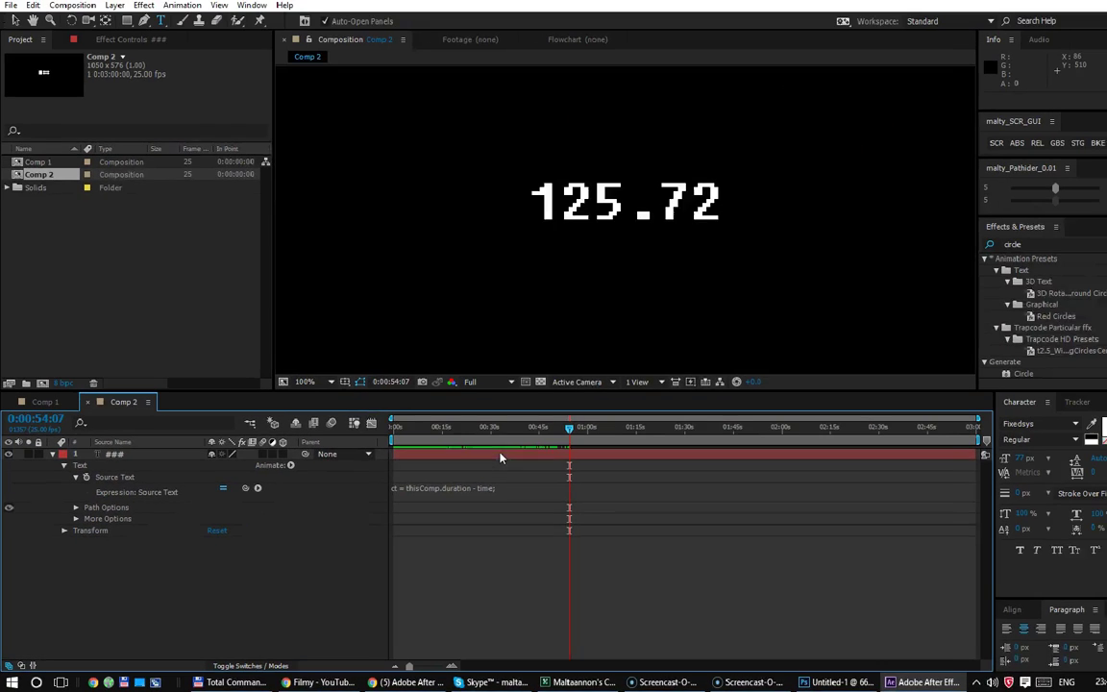
left_click_drag(533, 433, 573, 437)
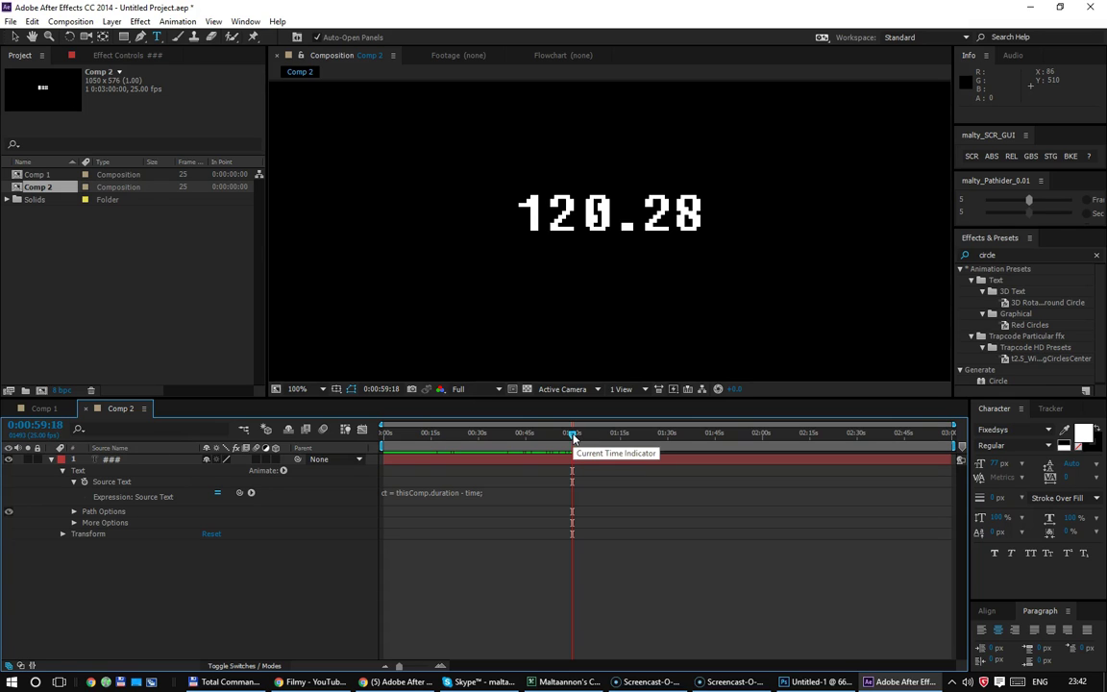
Step: Add the line secs = ct % 60 to the Source Text expression
left_click(486, 495)
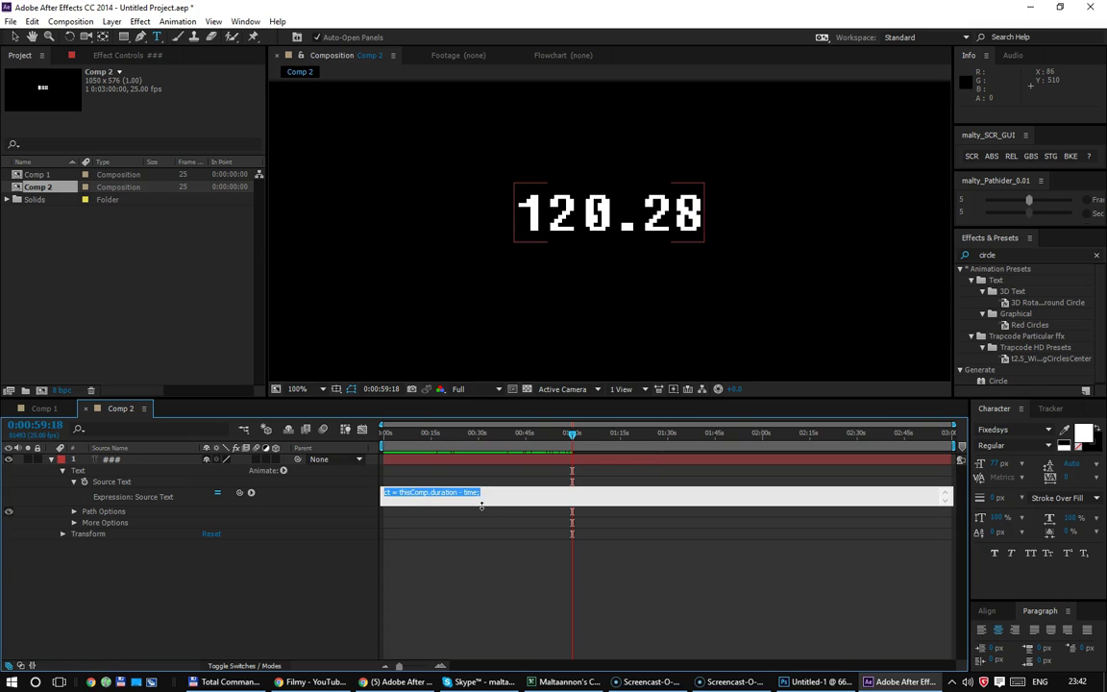
left_click(505, 500)
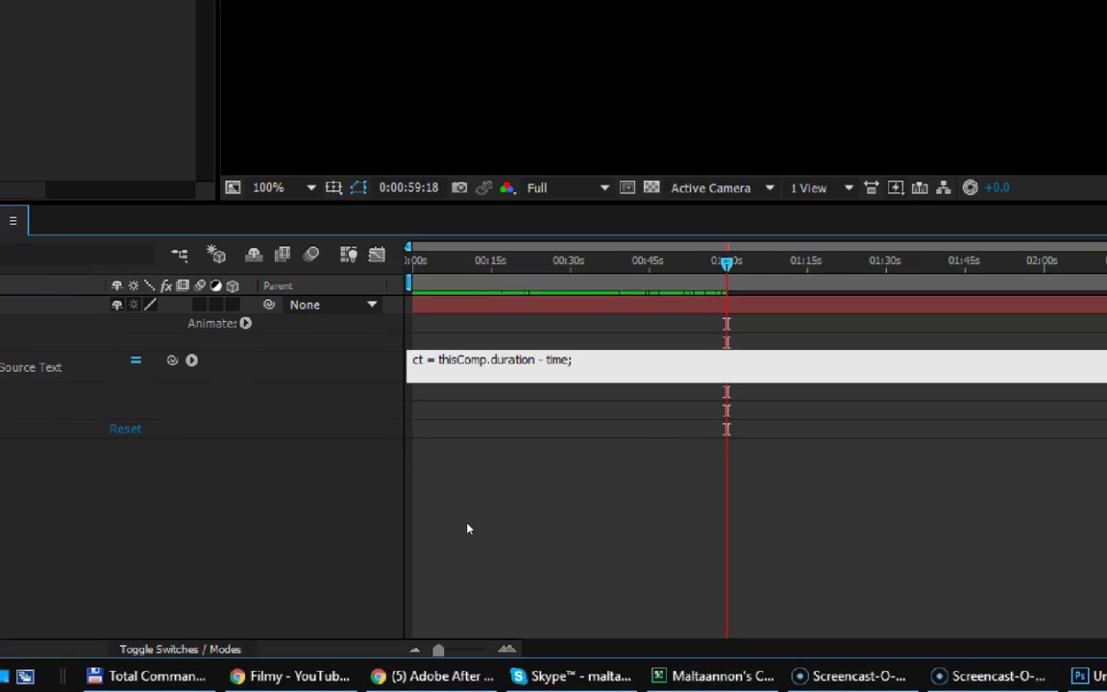
key("Return")
type("secs =")
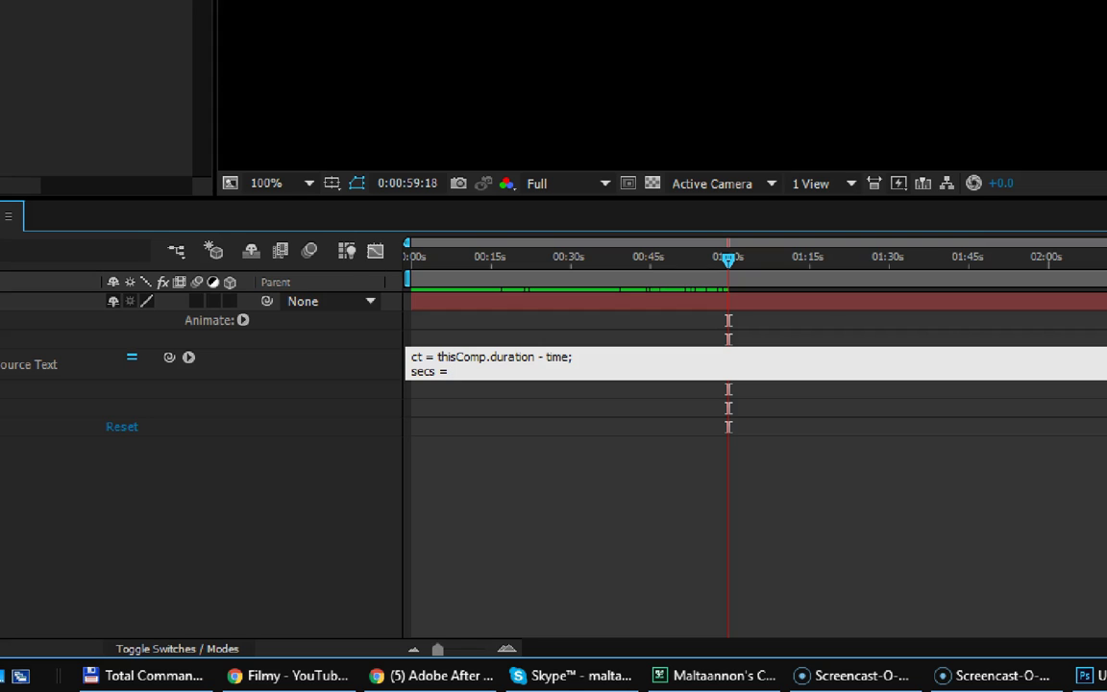
type(" ct")
type(" %")
type(" 60;")
Step: Add mins = Math.floor(ct / 60); and output mins + ":" + secs, then commit
key("Return")
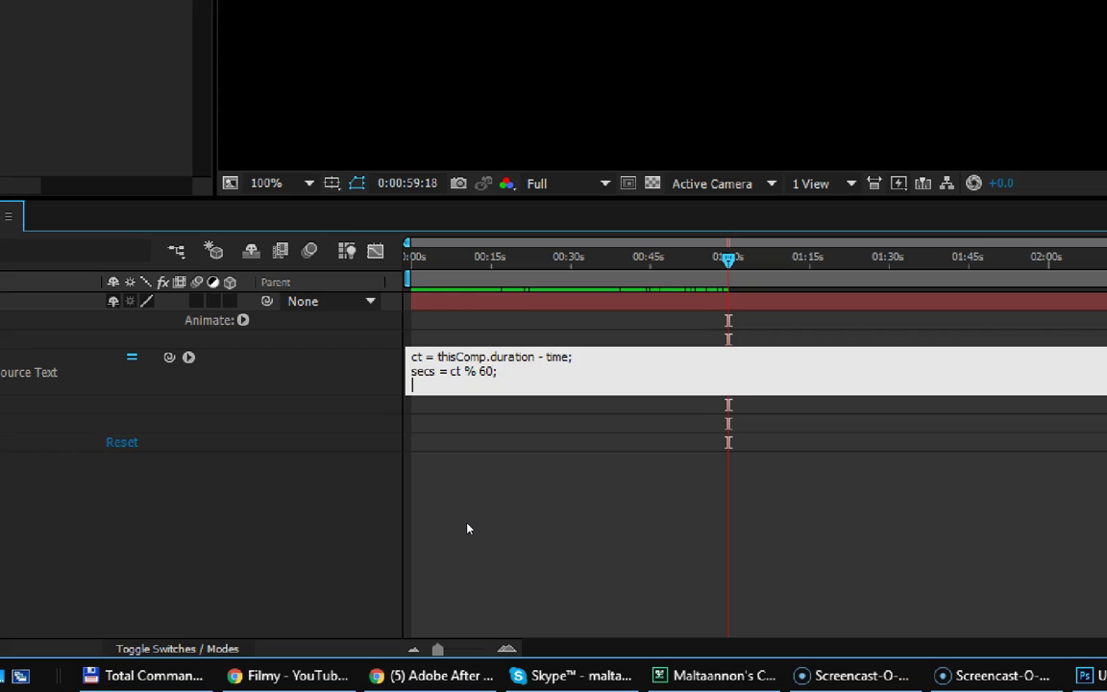
type("mins = ")
type("ct")
type(" /")
type(" 60")
key("Left")
key("Left")
key("Left")
type("Ma")
type("th.floor(")
key("End")
type(");")
key("Return")
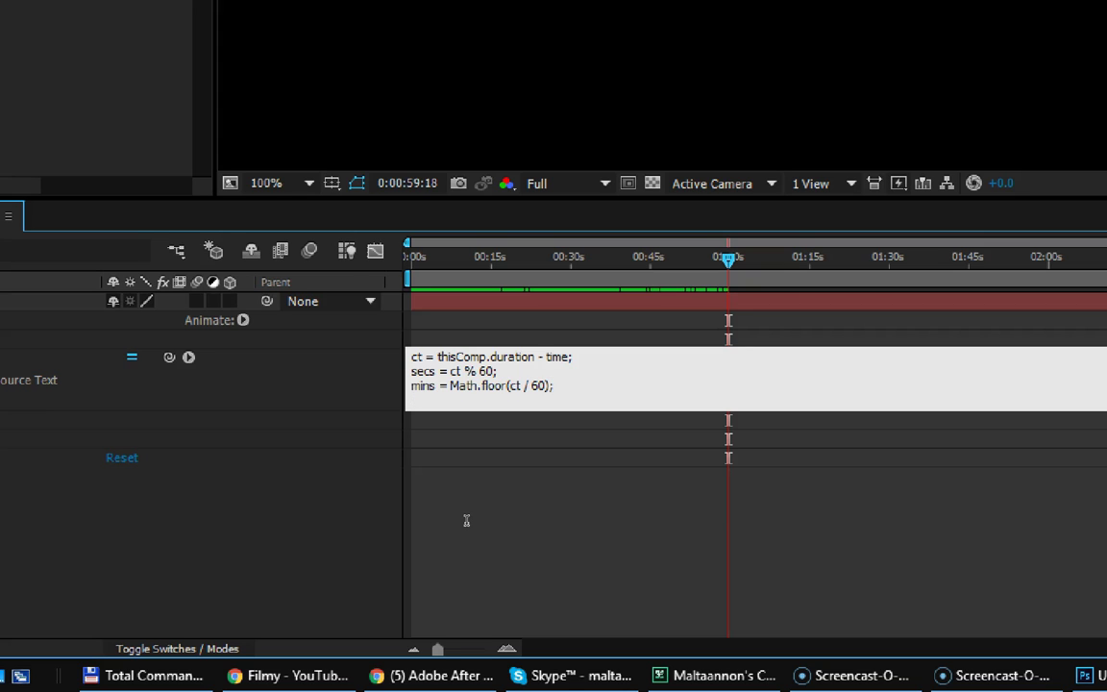
type("mins + \":\" + secs")
key("KP_Enter")
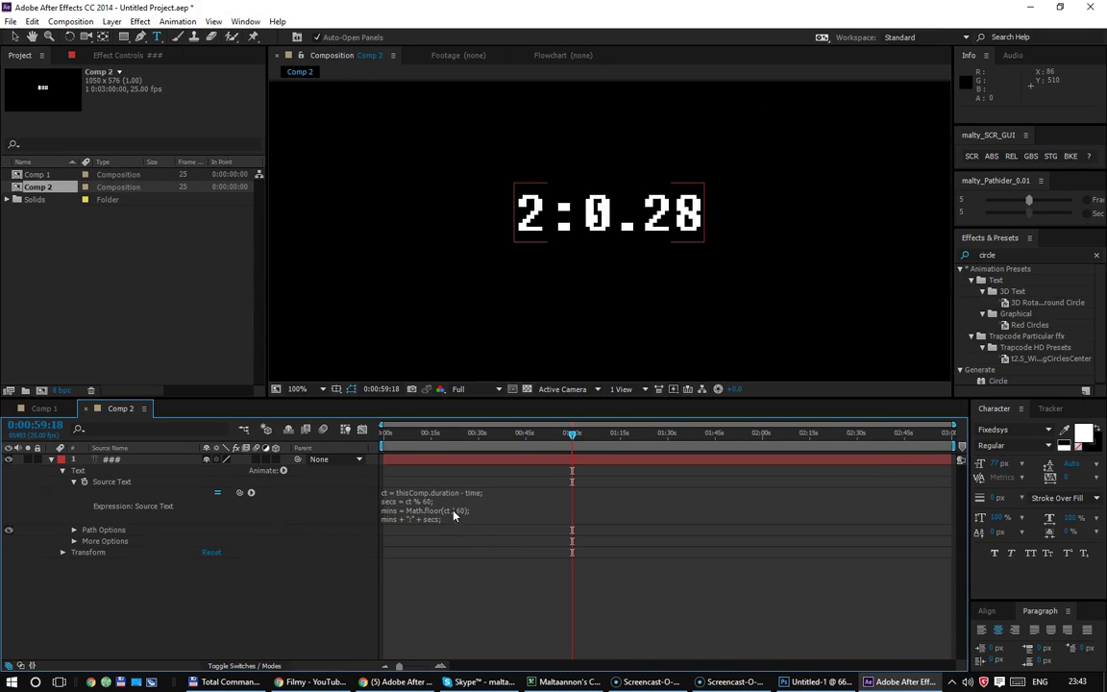
Step: Reopen the expression and return the current time to the comp start
left_click(445, 501)
left_click(445, 500)
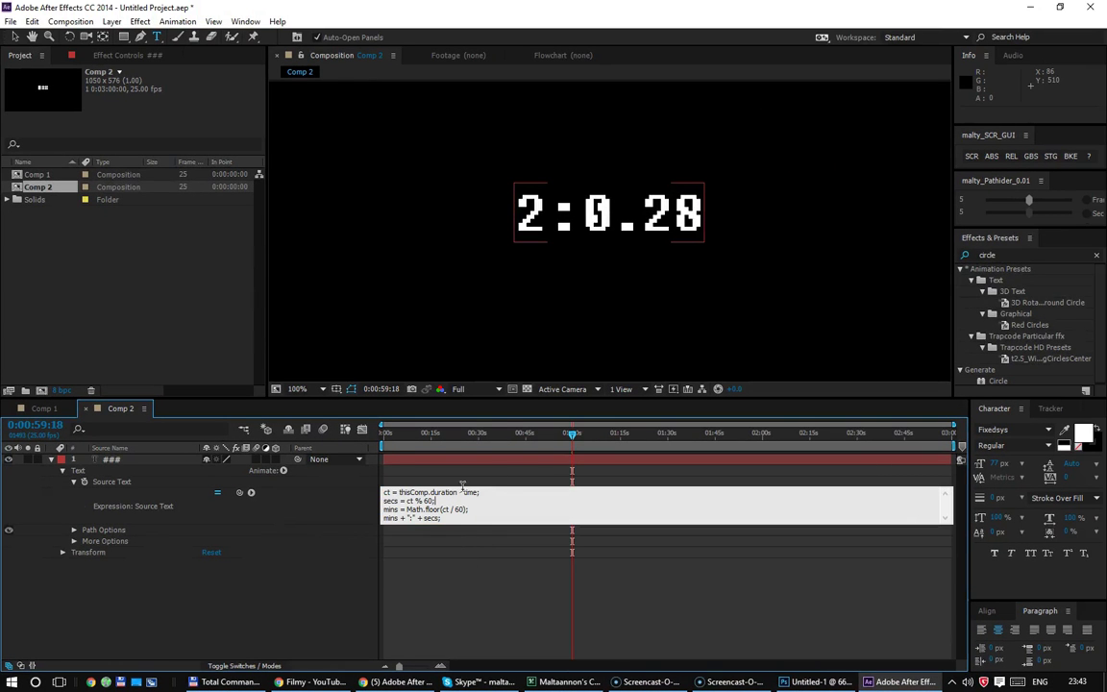
left_click_drag(423, 432, 385, 433)
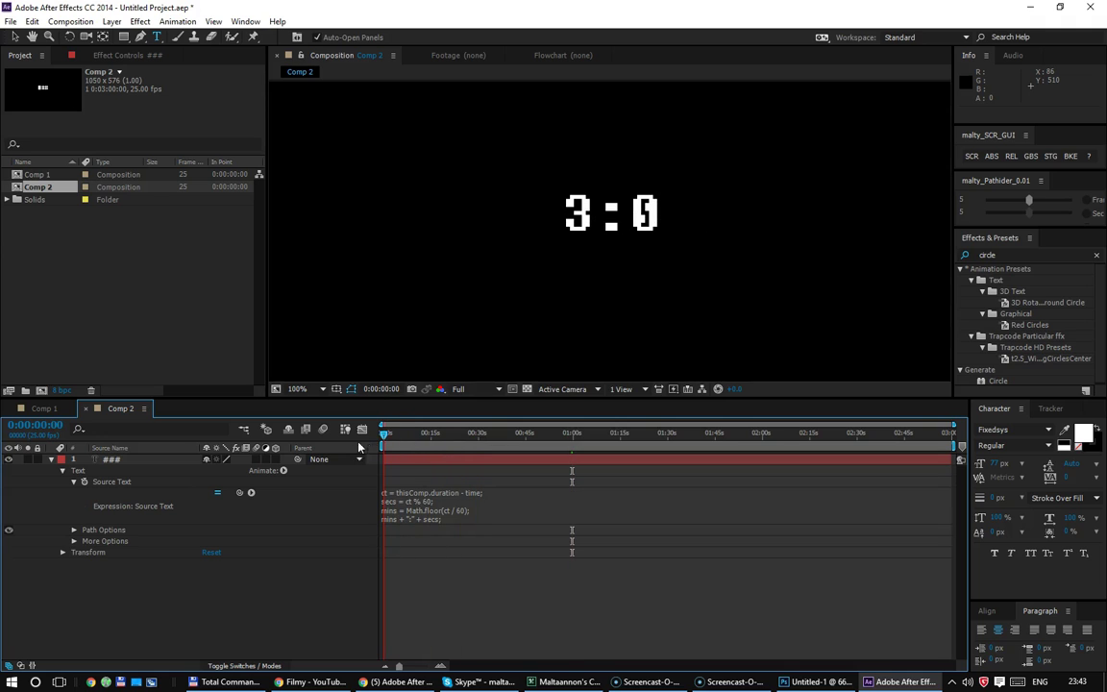
Step: Make ct Math.floor(thisComp.duration - time) and preview the whole-second countdown
left_click(413, 505)
left_click(451, 510)
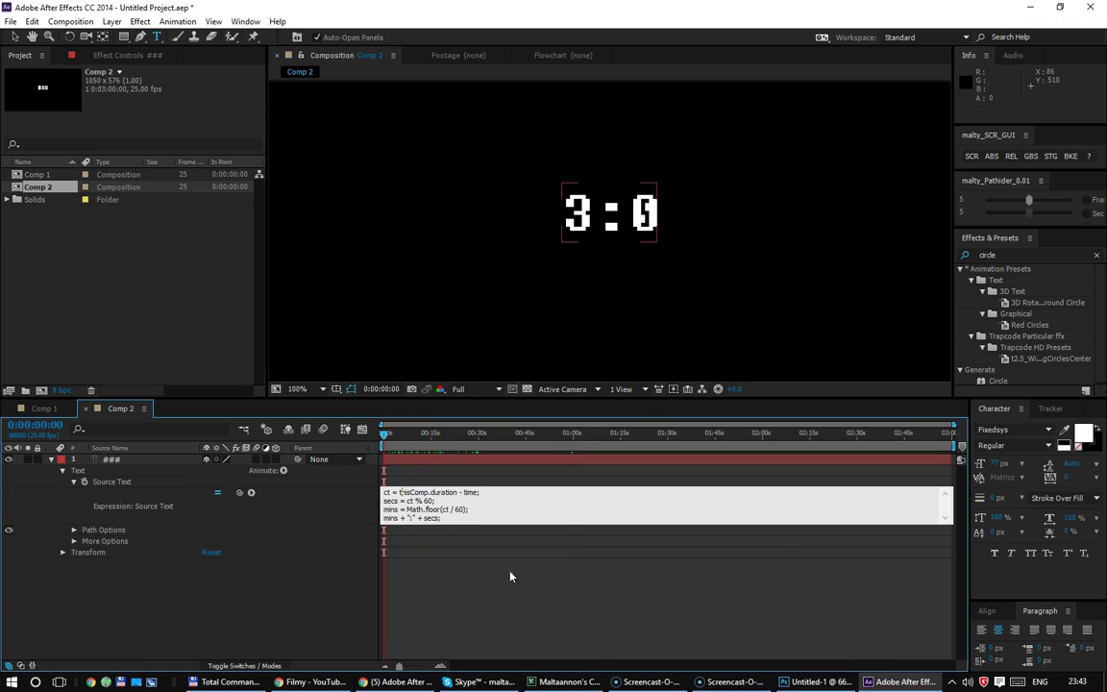
type("Math")
type(".floor")
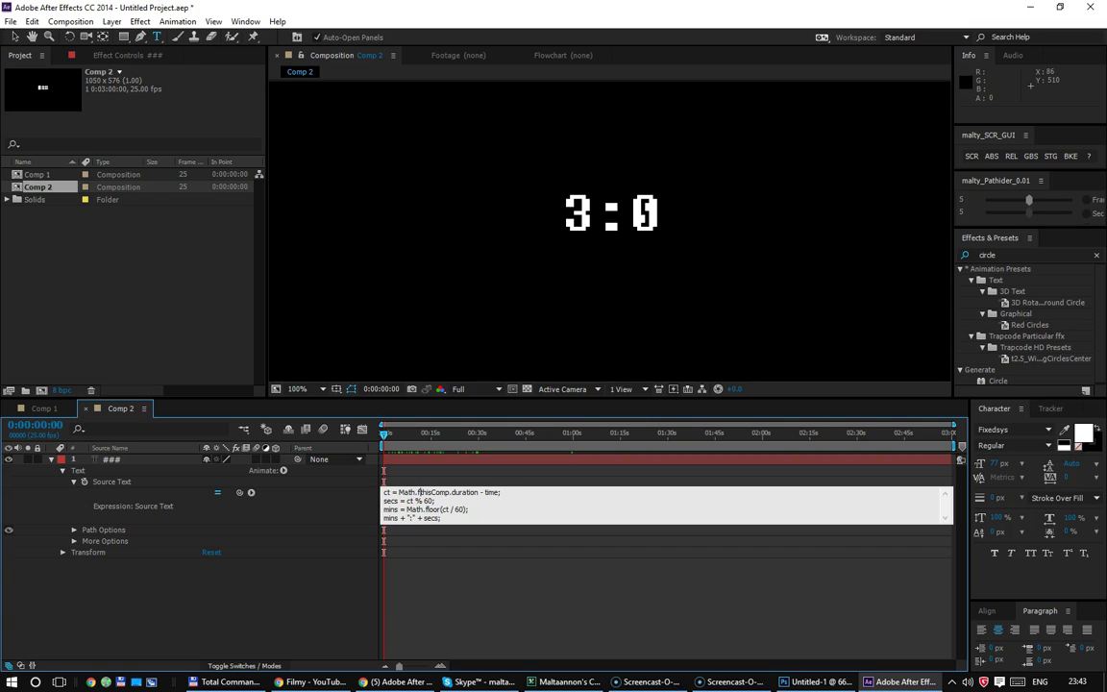
type("(")
key("End")
key("Left")
type(")")
left_click(558, 580)
mouse_move(385, 434)
left_mouse_down()
mouse_move(401, 439)
mouse_move(321, 431)
left_mouse_up()
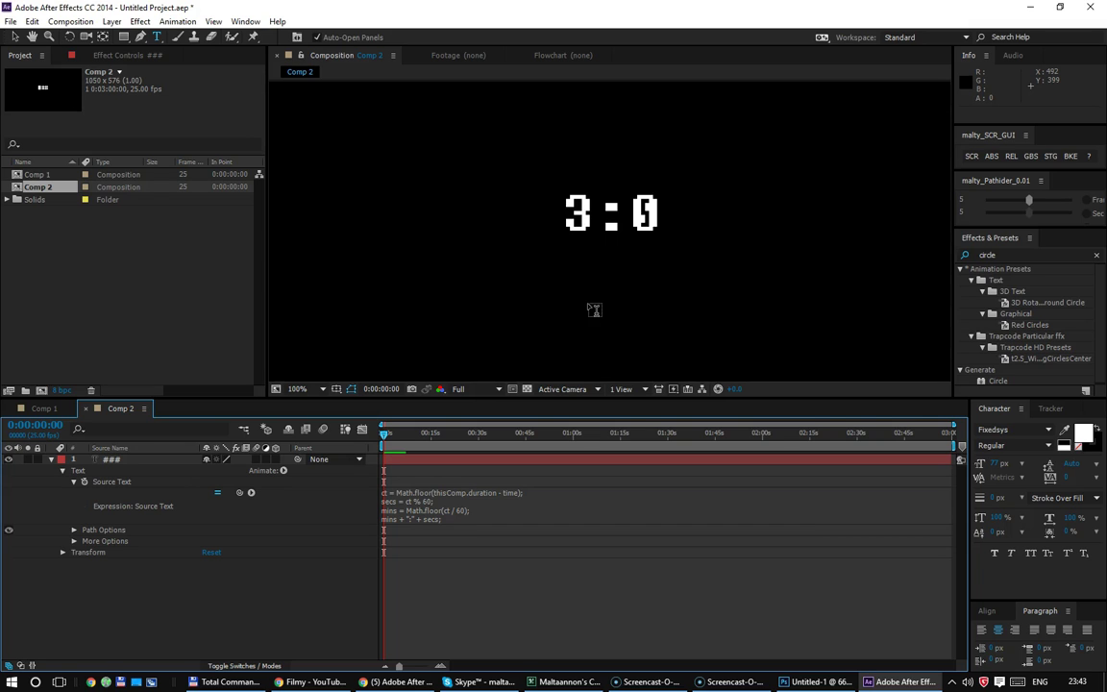
key("space")
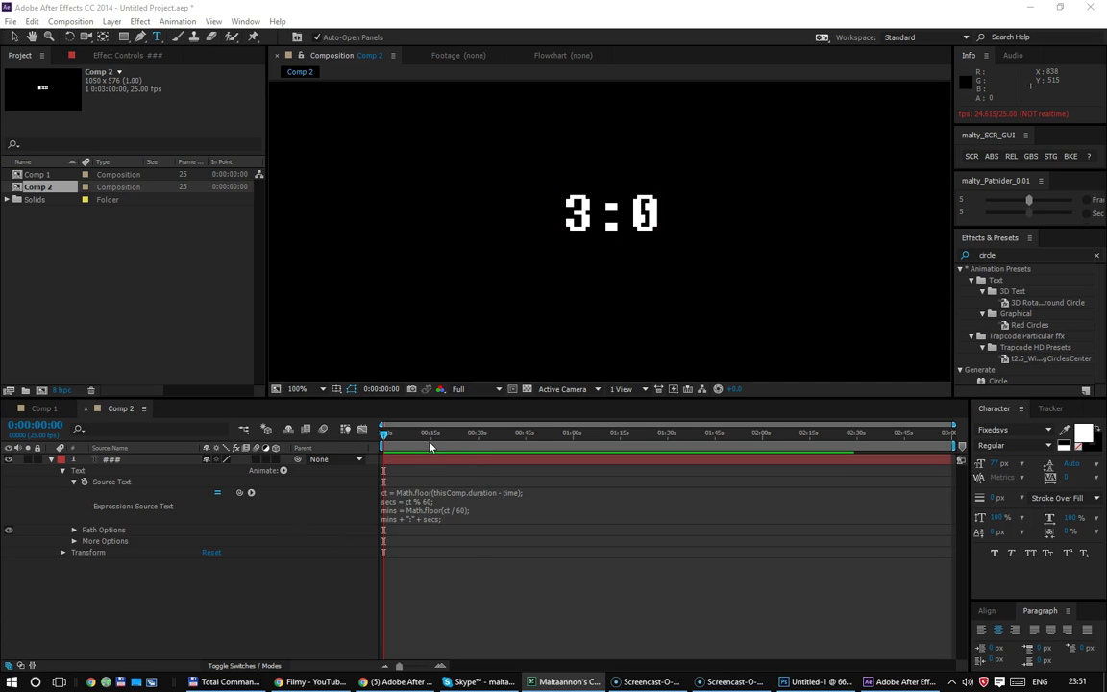
Step: Scrub to 40 s, 30 s, the start and one minute to verify the countdown, then deselect
left_click_drag(430, 444, 484, 438)
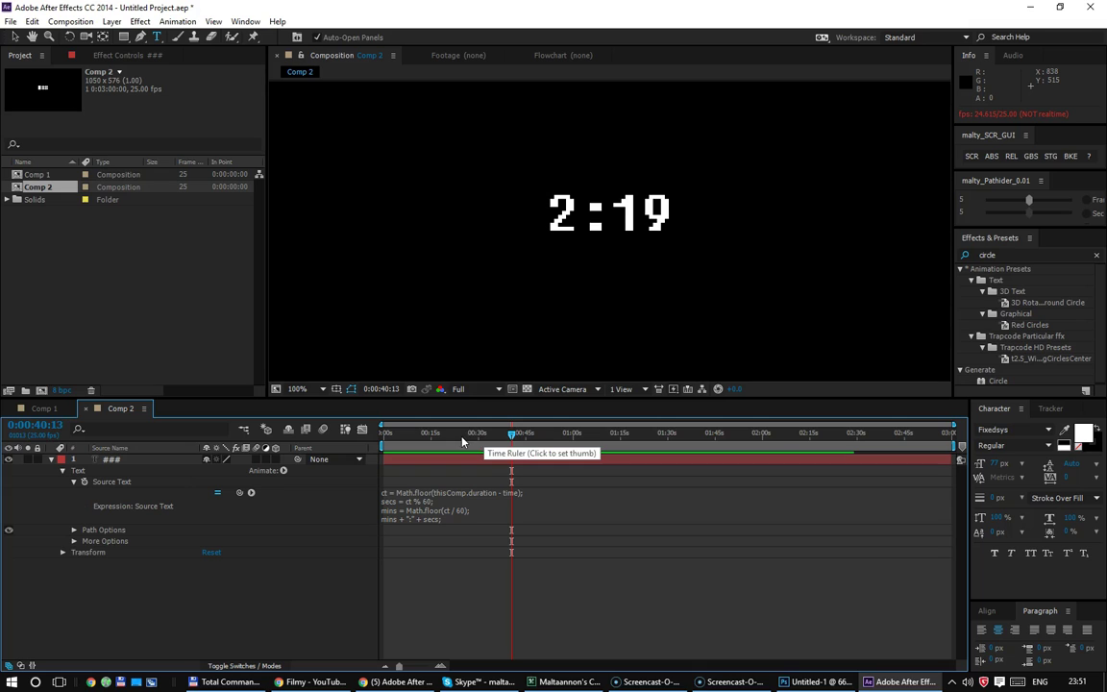
left_click_drag(486, 438, 481, 446)
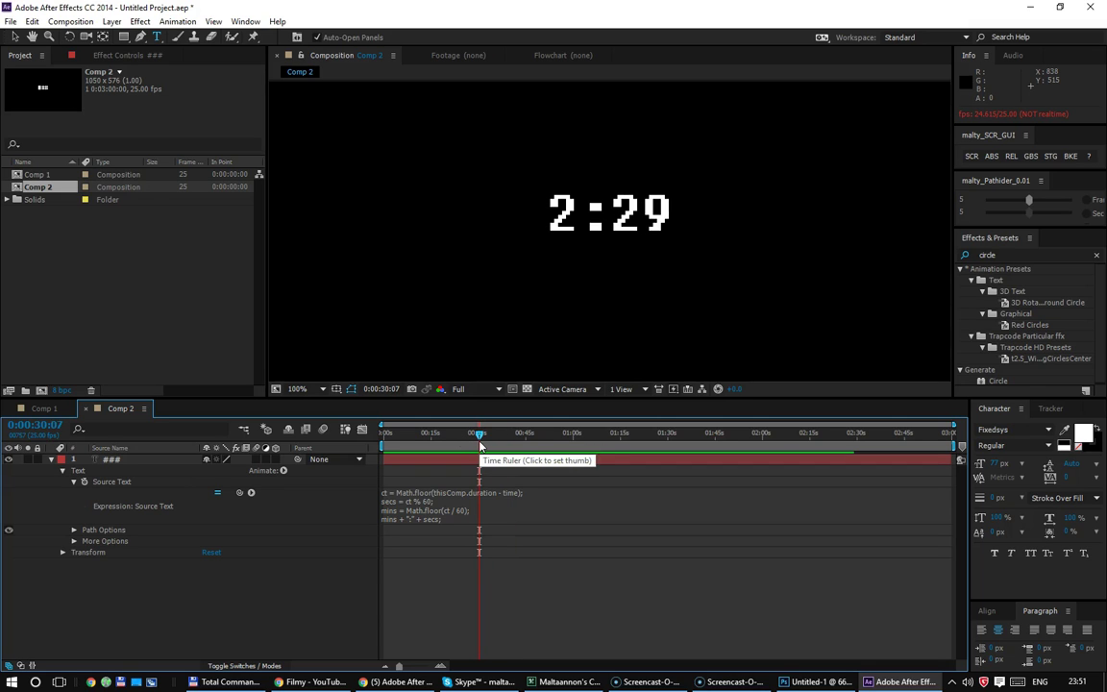
left_click_drag(480, 446, 383, 434)
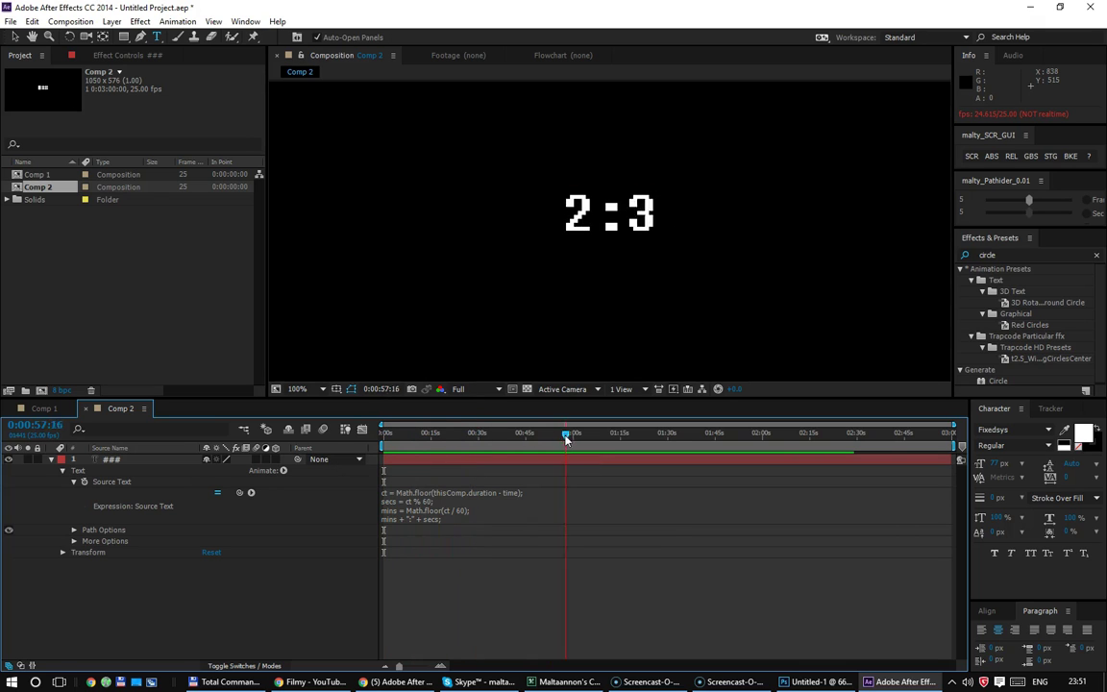
left_click_drag(504, 433, 573, 433)
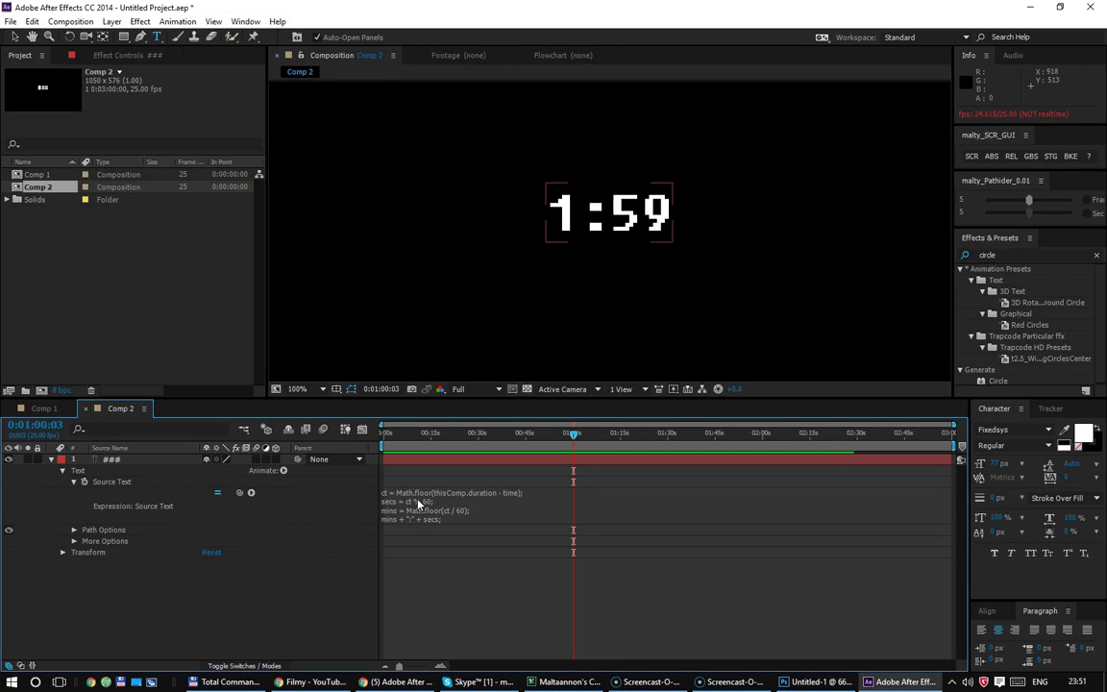
left_click(451, 586)
Step: Switch to Photoshop and clear the Untitled-1 canvas to solid black
left_click(815, 681)
key("ctrl+a")
key("alt+BackSpace")
key("ctrl+BackSpace")
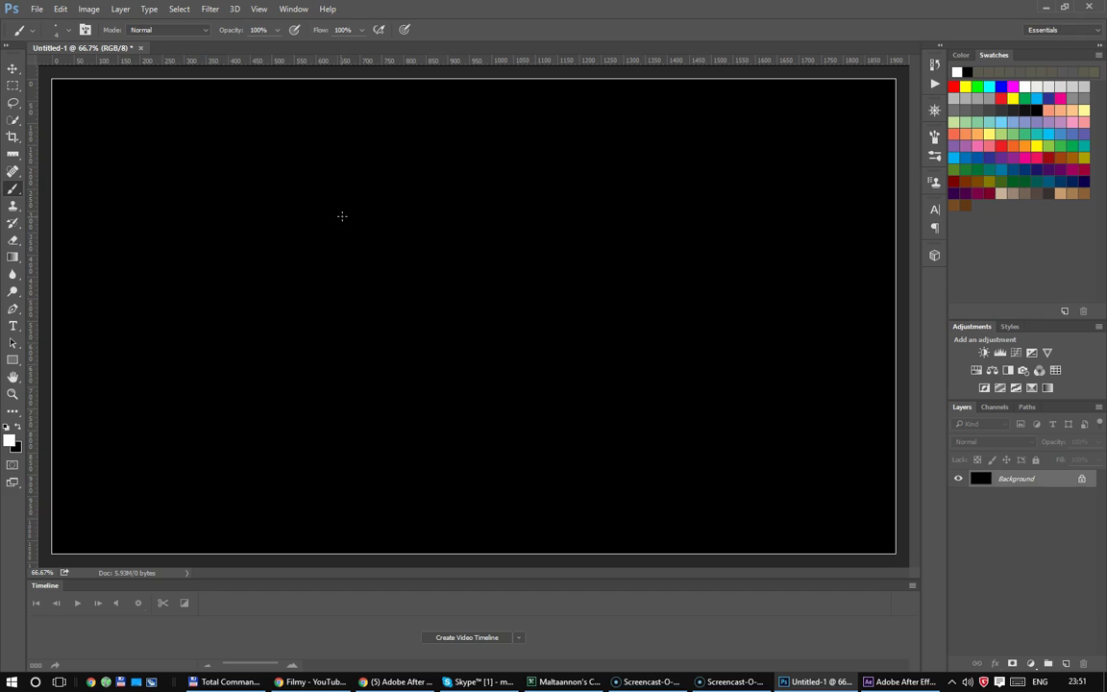
Step: Paint '3 % 10' in white near the top-left of the black canvas
left_click_drag(334, 175, 332, 209)
left_click_drag(405, 170, 406, 208)
left_click_drag(423, 184, 420, 198)
mouse_move(472, 166)
left_mouse_down()
mouse_move(464, 205)
mouse_move(498, 175)
left_mouse_up()
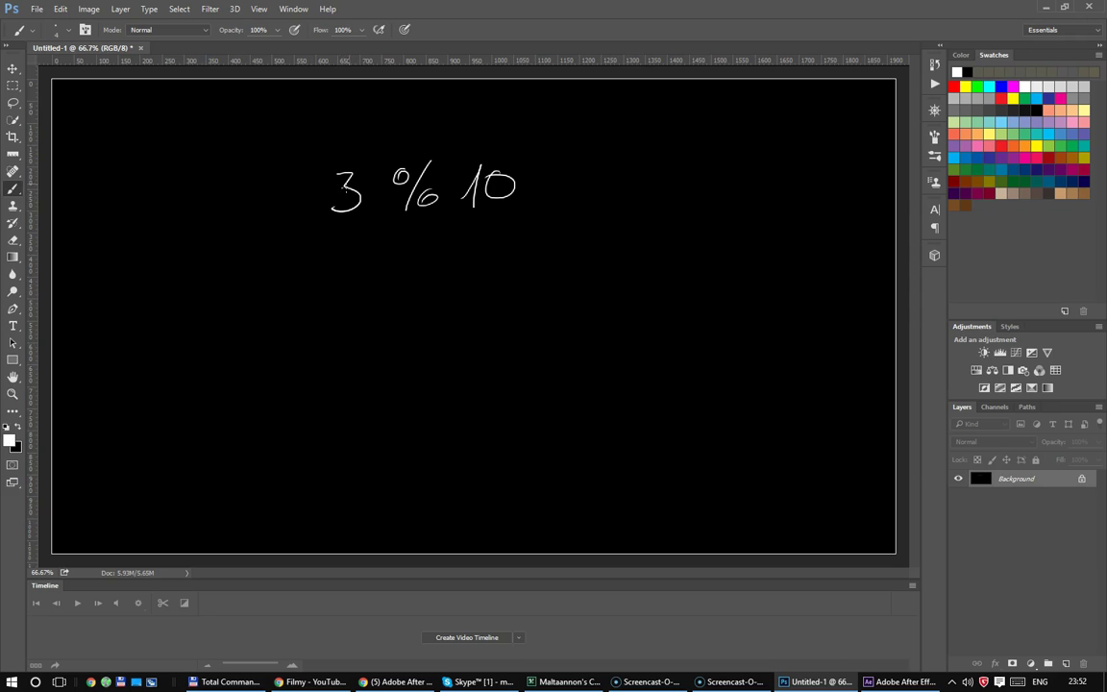
Step: Complete '3 % 10 = 3' and write the lines '5 % 10 = 5' and '8 % 10 = 8'
left_click_drag(560, 185, 634, 197)
mouse_move(344, 257)
left_mouse_down()
mouse_move(338, 297)
mouse_move(379, 254)
mouse_move(418, 258)
mouse_move(420, 296)
left_mouse_up()
mouse_move(445, 280)
left_mouse_down()
mouse_move(491, 291)
mouse_move(517, 262)
mouse_move(594, 277)
left_mouse_up()
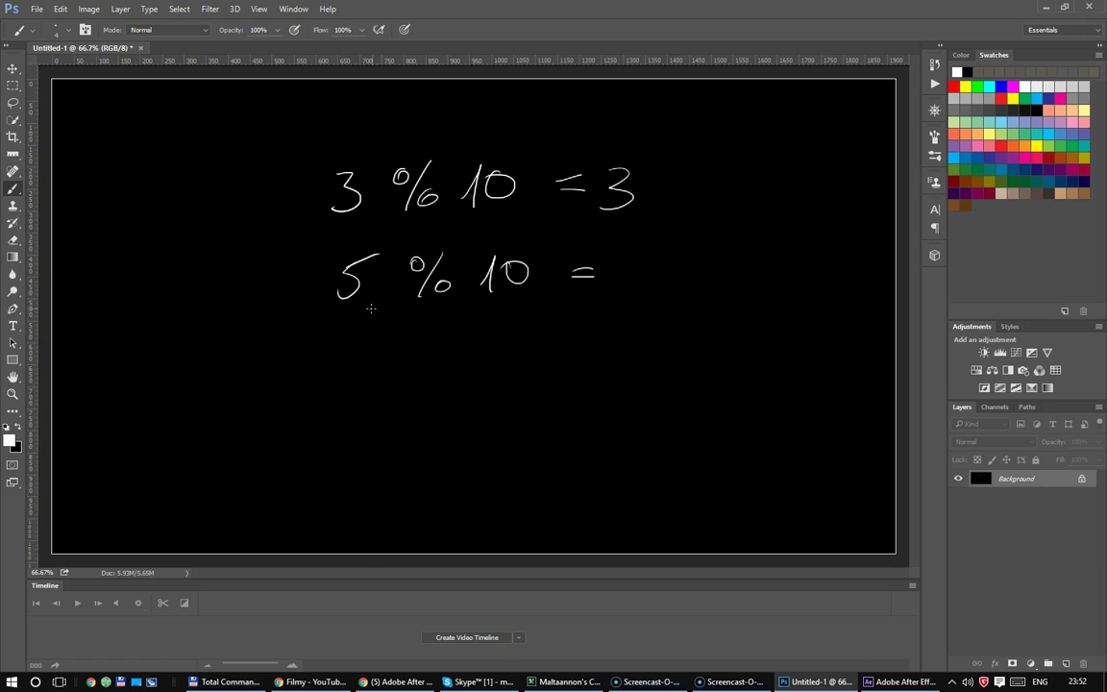
left_click_drag(626, 258, 620, 284)
left_click_drag(624, 257, 670, 256)
mouse_move(365, 335)
left_mouse_down()
mouse_move(424, 329)
mouse_move(425, 365)
mouse_move(454, 351)
mouse_move(501, 357)
mouse_move(526, 331)
mouse_move(596, 333)
left_mouse_up()
left_click_drag(577, 343, 599, 341)
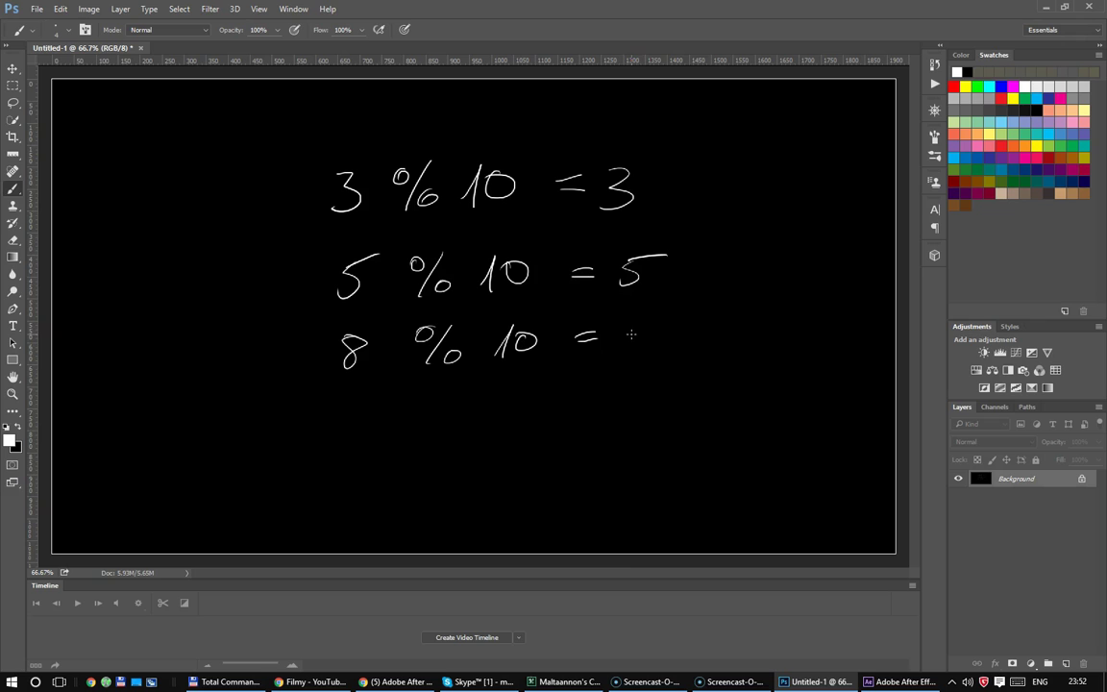
left_click_drag(633, 330, 610, 348)
Step: Write '10 % 10 = 0' with the first 10 underlined, then begin '13 %' below
mouse_move(339, 408)
left_mouse_down()
mouse_move(343, 423)
mouse_move(371, 403)
mouse_move(421, 398)
mouse_move(428, 429)
mouse_move(453, 408)
left_mouse_up()
mouse_move(514, 392)
left_mouse_down()
mouse_move(510, 421)
mouse_move(535, 396)
mouse_move(598, 398)
left_mouse_up()
left_click_drag(579, 409, 596, 406)
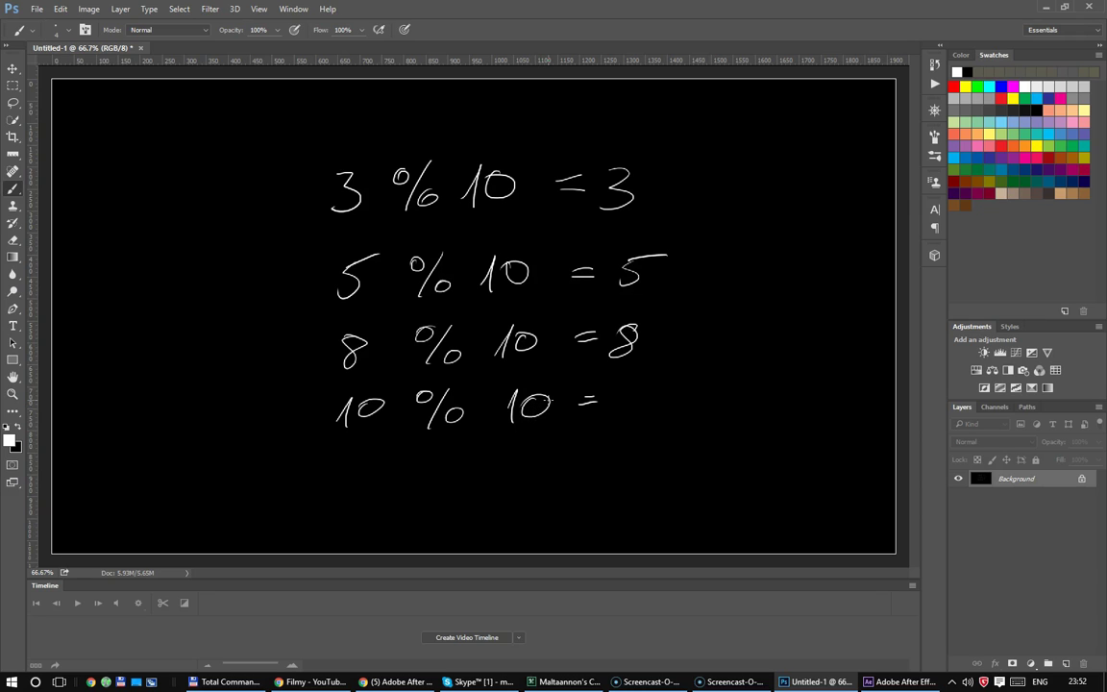
left_click_drag(345, 434, 382, 433)
left_click_drag(626, 387, 630, 385)
mouse_move(342, 480)
left_mouse_down()
mouse_move(354, 507)
mouse_move(370, 505)
left_mouse_up()
mouse_move(434, 463)
left_mouse_down()
mouse_move(441, 506)
mouse_move(467, 482)
mouse_move(513, 500)
mouse_move(556, 486)
left_mouse_up()
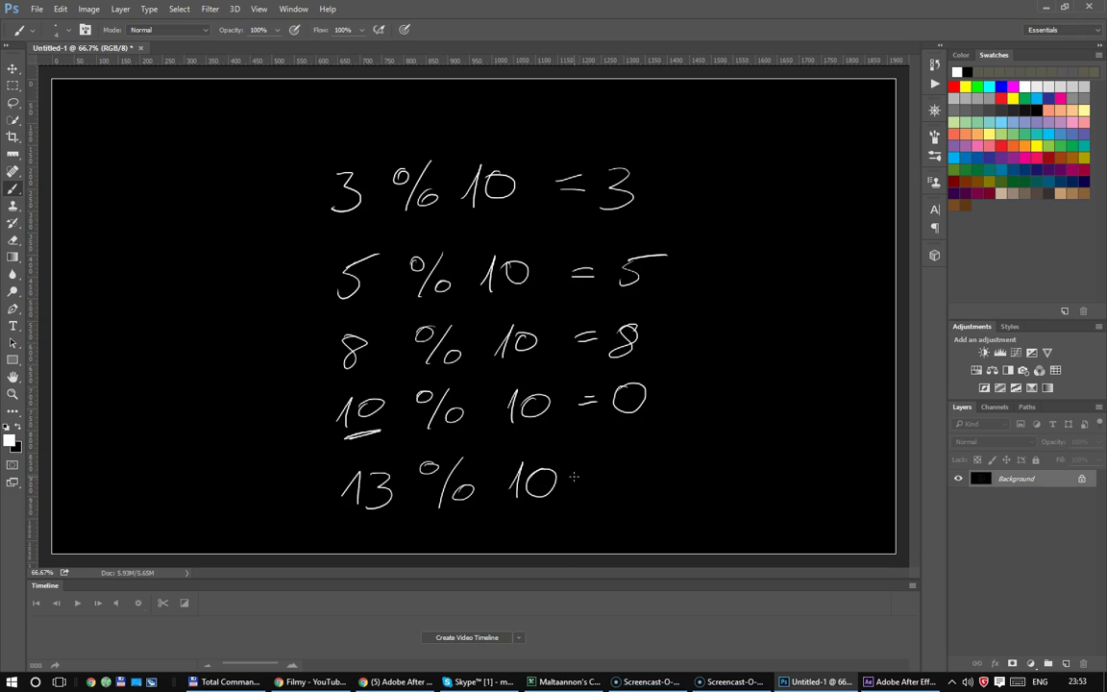
Step: Finish '13 % 10 = 3' and draw curved arrows linking it back to the first line
left_click_drag(583, 469, 597, 466)
mouse_move(585, 477)
left_mouse_down()
mouse_move(641, 472)
mouse_move(619, 488)
left_mouse_up()
mouse_move(646, 185)
left_mouse_down()
mouse_move(652, 472)
mouse_move(666, 478)
left_mouse_up()
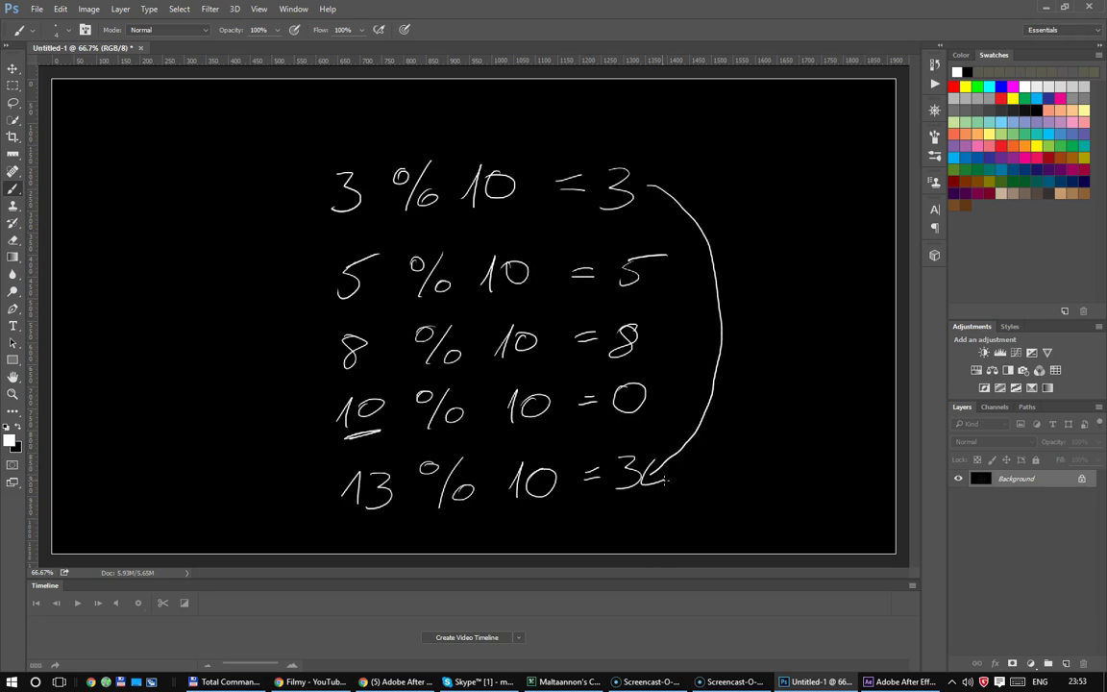
mouse_move(322, 490)
left_mouse_down()
mouse_move(284, 222)
mouse_move(301, 205)
left_mouse_up()
left_click_drag(273, 213, 292, 222)
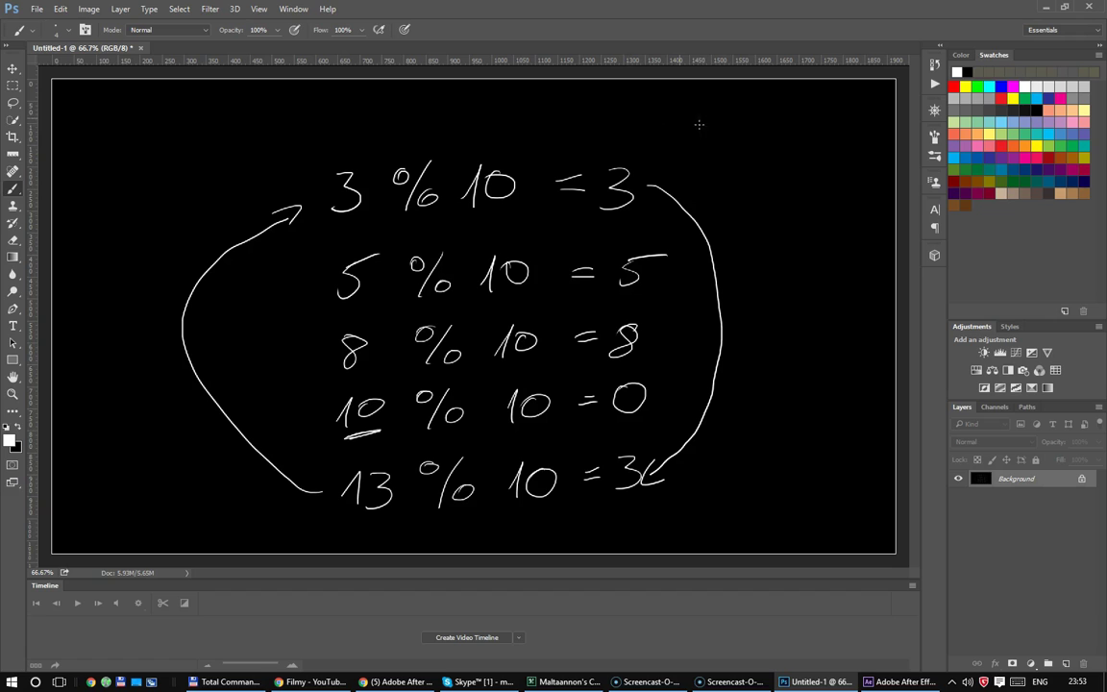
Step: Write '4 % 2 =' at the top right of the canvas
left_click_drag(698, 112, 712, 131)
mouse_move(707, 118)
left_mouse_down()
mouse_move(707, 141)
mouse_move(728, 114)
mouse_move(739, 140)
left_mouse_up()
mouse_move(749, 129)
left_mouse_down()
mouse_move(791, 139)
mouse_move(816, 123)
left_mouse_up()
left_click_drag(802, 132, 849, 118)
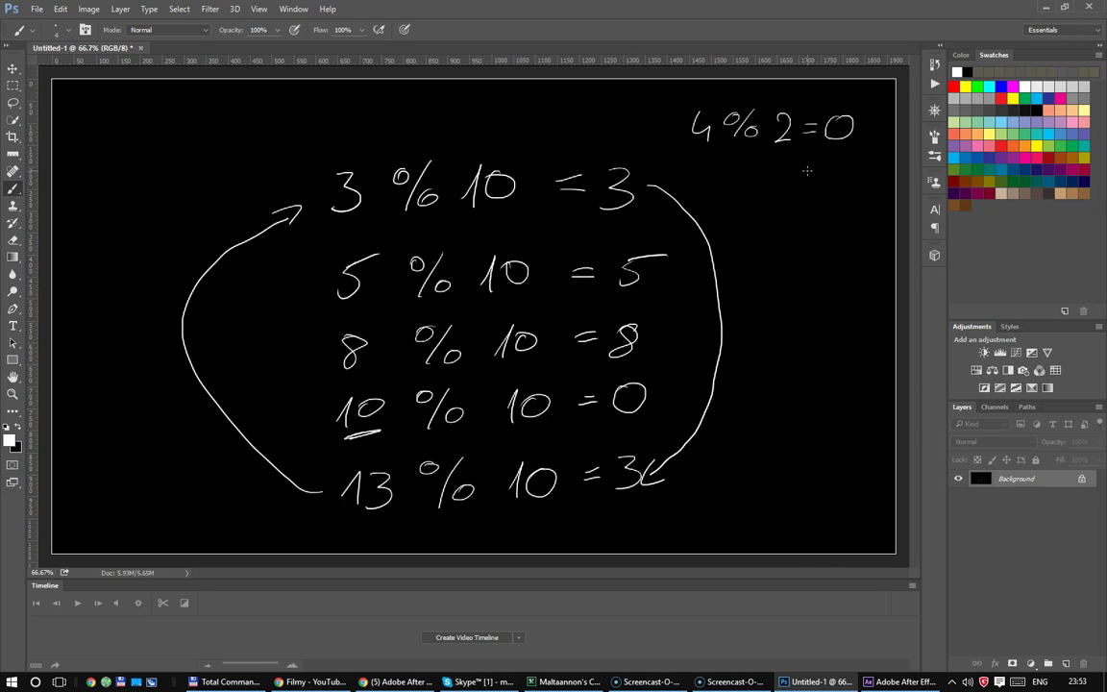
Step: Brush 5 % 2 = 1 below 4 % 2 = 0 and underline the 4, the 0 and the 1
mouse_move(689, 152)
left_mouse_down()
mouse_move(716, 149)
mouse_move(705, 193)
left_mouse_up()
mouse_move(713, 171)
left_mouse_down()
mouse_move(740, 167)
mouse_move(753, 181)
left_mouse_up()
mouse_move(766, 173)
left_mouse_down()
mouse_move(754, 197)
mouse_move(837, 180)
left_mouse_up()
mouse_move(821, 190)
left_mouse_down()
mouse_move(843, 188)
mouse_move(865, 204)
left_mouse_up()
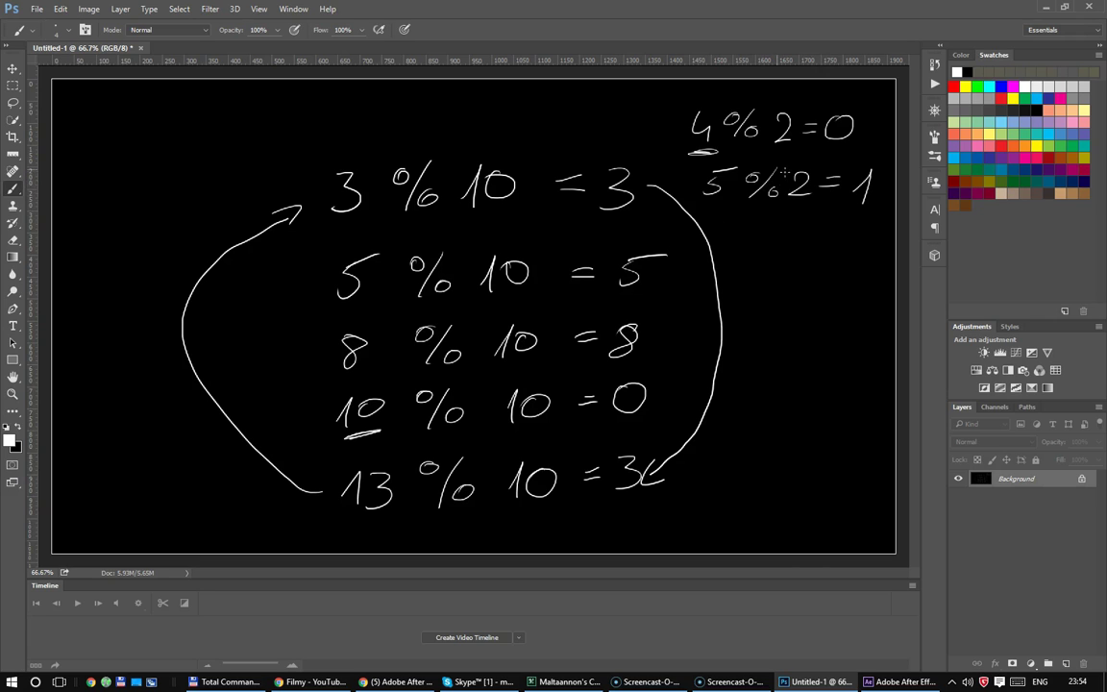
left_click_drag(845, 210, 869, 208)
left_click_drag(828, 151, 857, 149)
Step: Erase the 4 % 2 and 5 % 2 notes and the leftover mark using rectangular selections
left_click(13, 86)
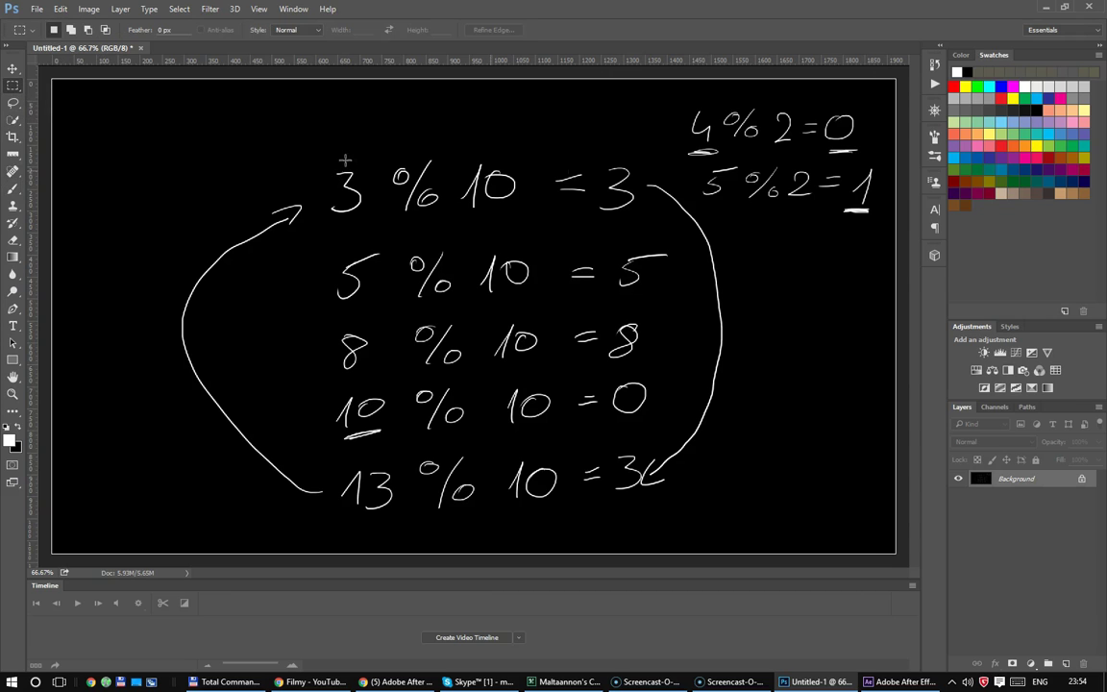
mouse_move(686, 107)
left_mouse_down()
mouse_move(824, 199)
mouse_move(883, 197)
left_mouse_up()
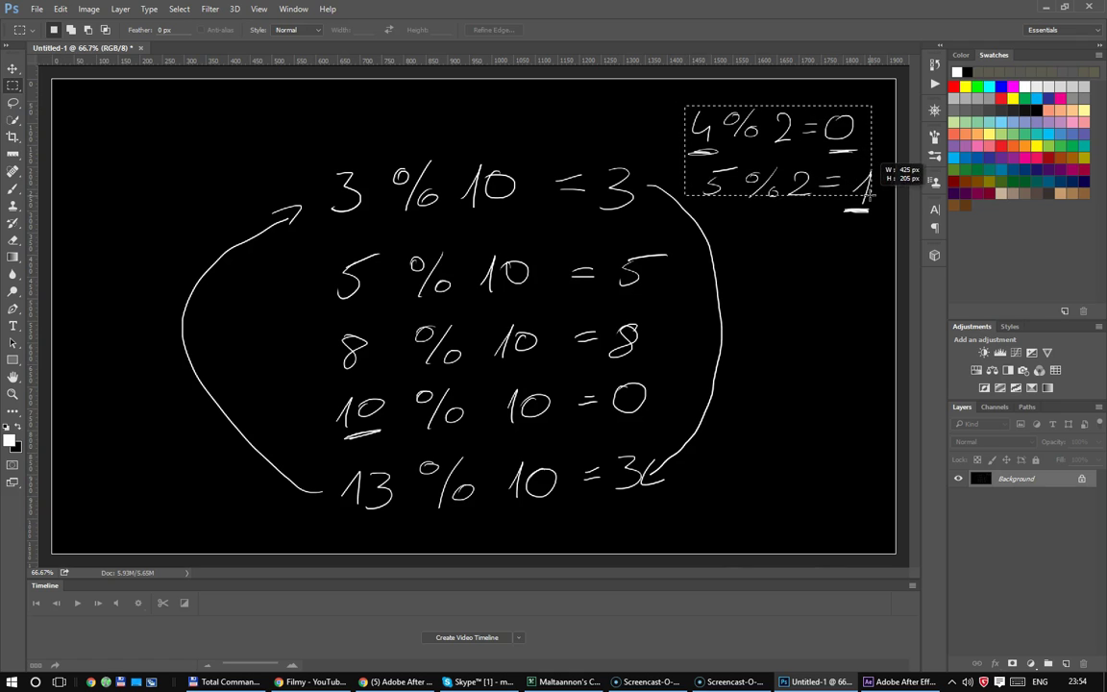
key("BackSpace")
key("ctrl+d")
left_click_drag(835, 184, 894, 252)
key("BackSpace")
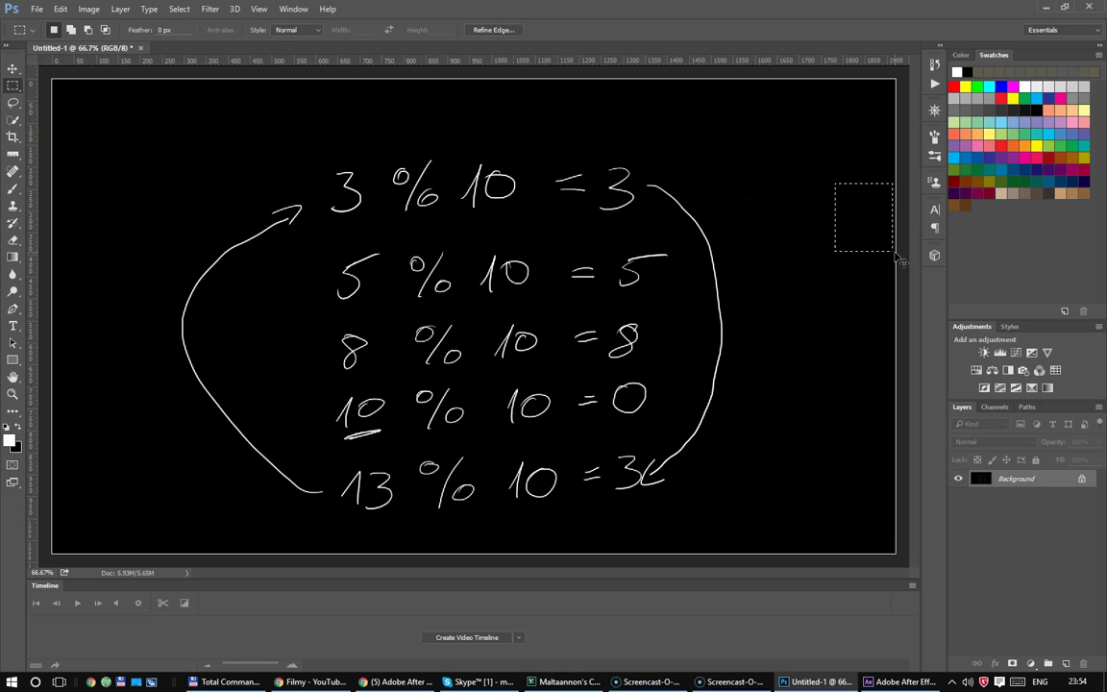
Step: Scale the modulo-10 sketch to about 38% and move it into the top-left corner
mouse_move(756, 135)
left_mouse_down()
mouse_move(553, 521)
mouse_move(166, 531)
left_mouse_up()
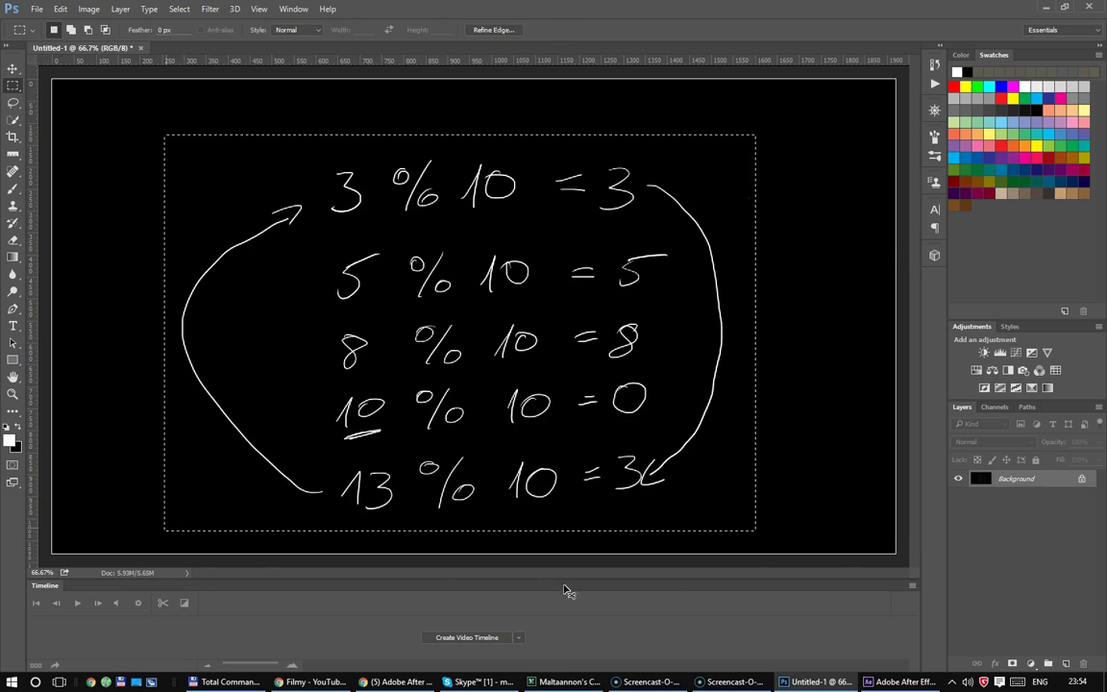
key("ctrl+t")
left_click_drag(760, 559, 338, 338)
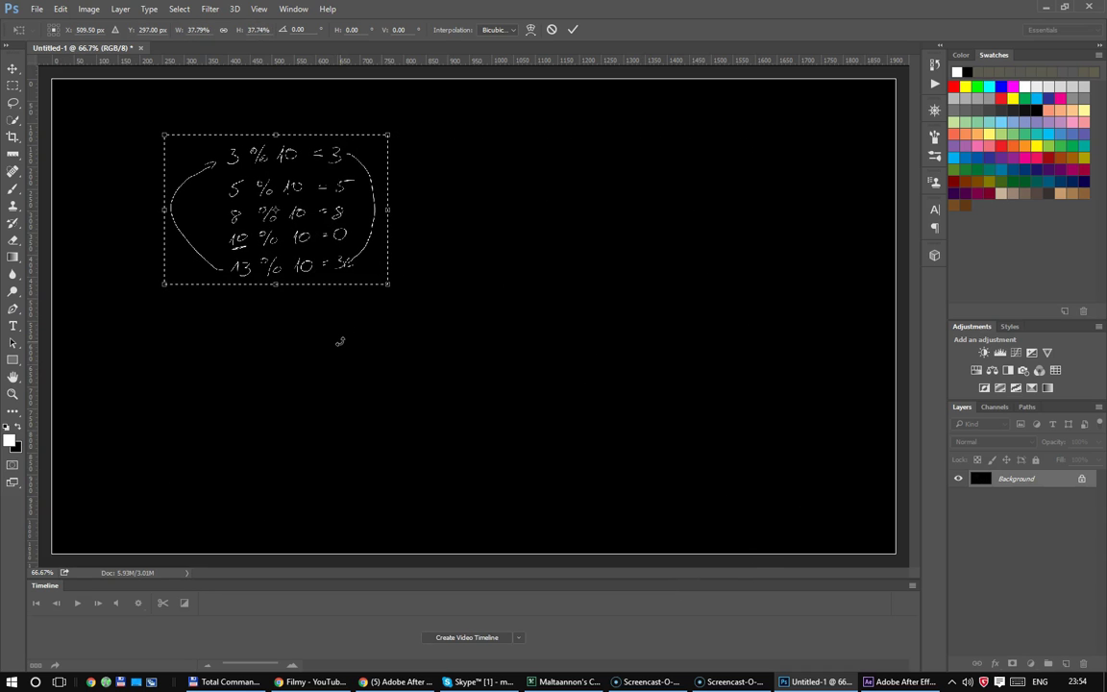
key("Return")
left_click_drag(338, 246, 248, 209)
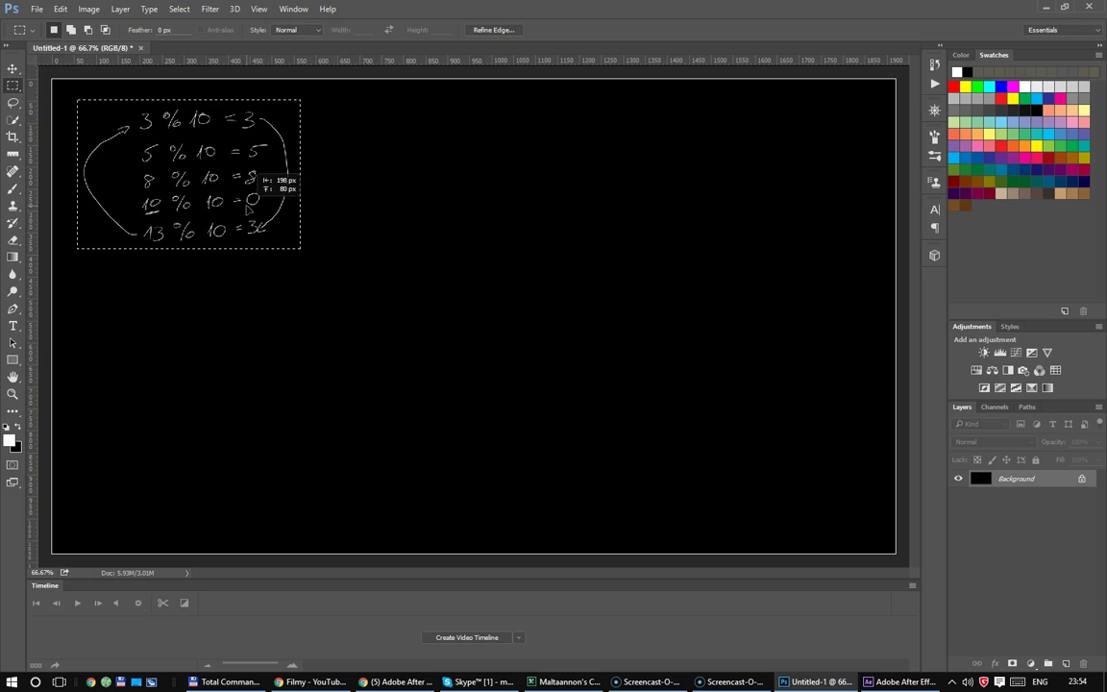
key("ctrl+d")
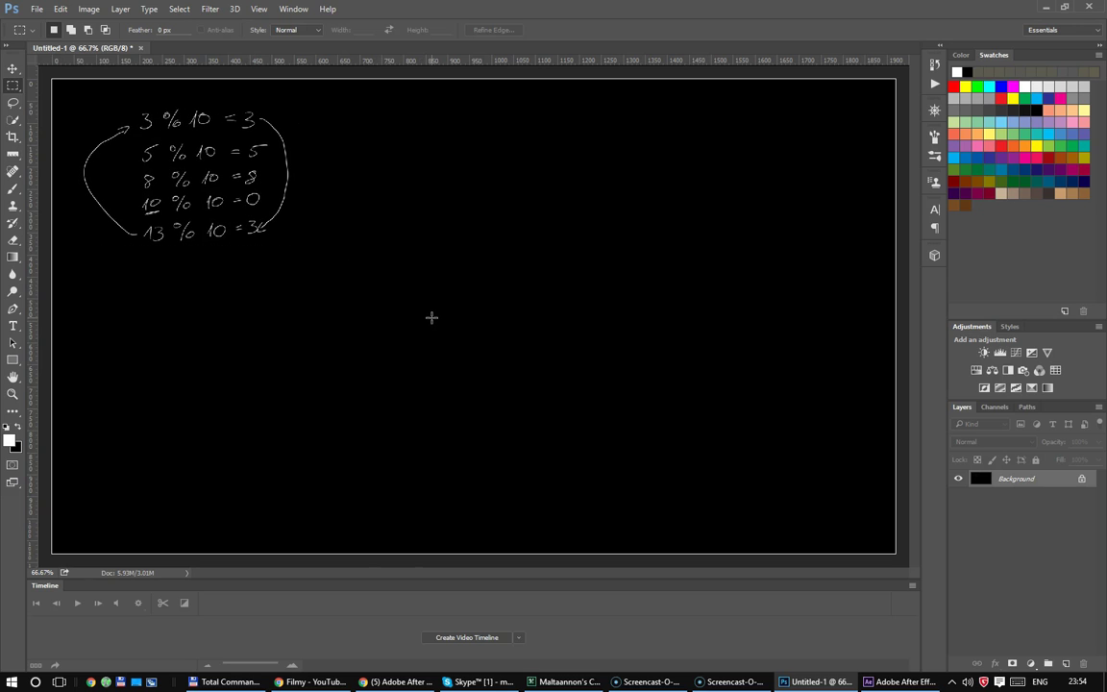
left_click(13, 188)
Step: Draw a long arrow labelled 'time' with tick marks, numbering the first ticks 0, 1 and 2
left_click_drag(202, 365, 842, 313)
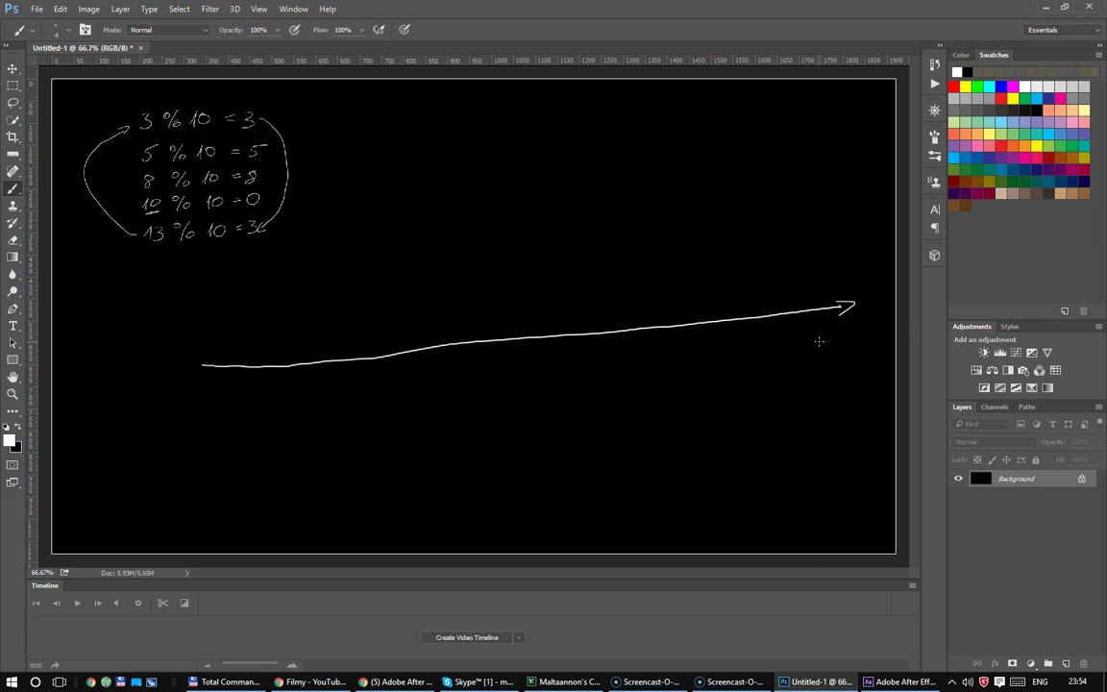
mouse_move(821, 334)
left_mouse_down()
mouse_move(833, 362)
mouse_move(827, 348)
mouse_move(843, 365)
mouse_move(893, 367)
left_mouse_up()
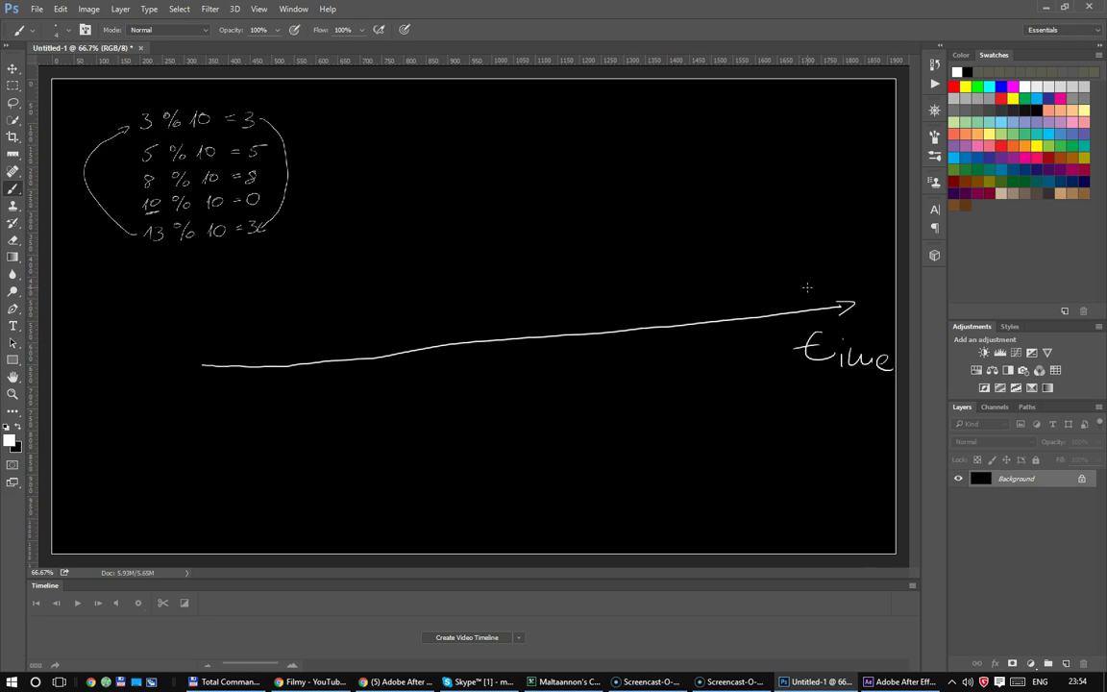
left_click_drag(204, 357, 209, 392)
left_click_drag(288, 362, 294, 405)
left_click_drag(368, 355, 385, 402)
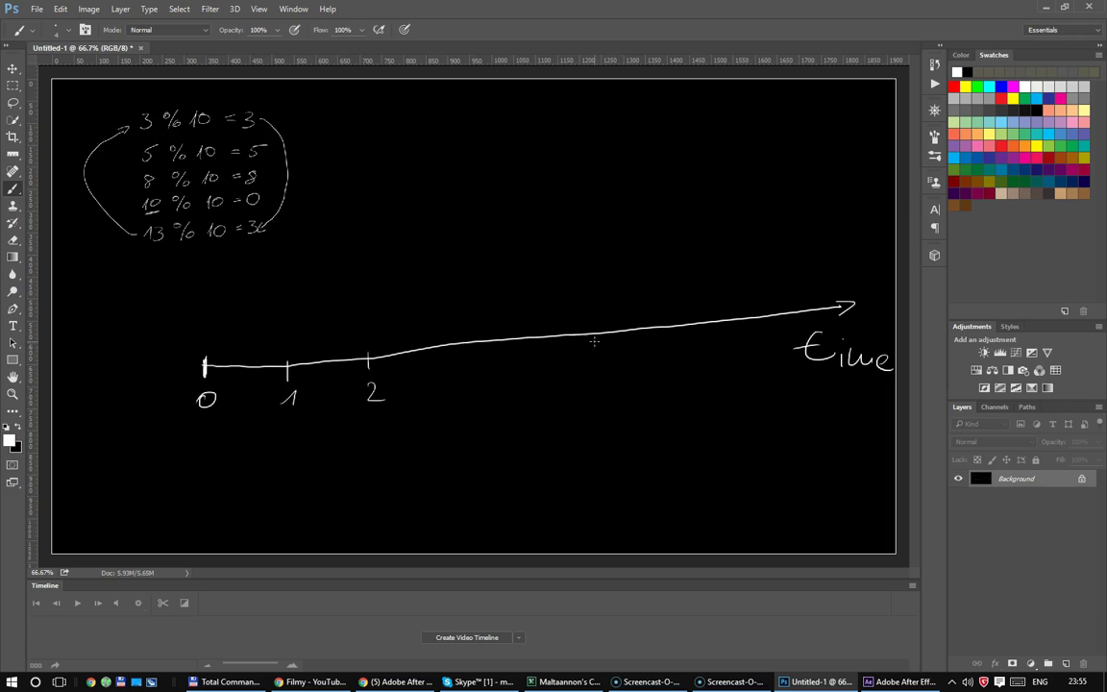
left_click_drag(444, 341, 445, 361)
left_click_drag(523, 335, 523, 352)
left_click_drag(648, 325, 648, 338)
mouse_move(712, 322)
left_mouse_down()
mouse_move(714, 339)
mouse_move(809, 323)
left_mouse_up()
Step: Write 'time %5' under the axis and number the remaining ticks 3 to 7
mouse_move(222, 450)
left_mouse_down()
mouse_move(227, 487)
mouse_move(220, 466)
mouse_move(246, 489)
mouse_move(308, 487)
mouse_move(345, 457)
mouse_move(348, 486)
mouse_move(420, 472)
mouse_move(442, 448)
left_mouse_up()
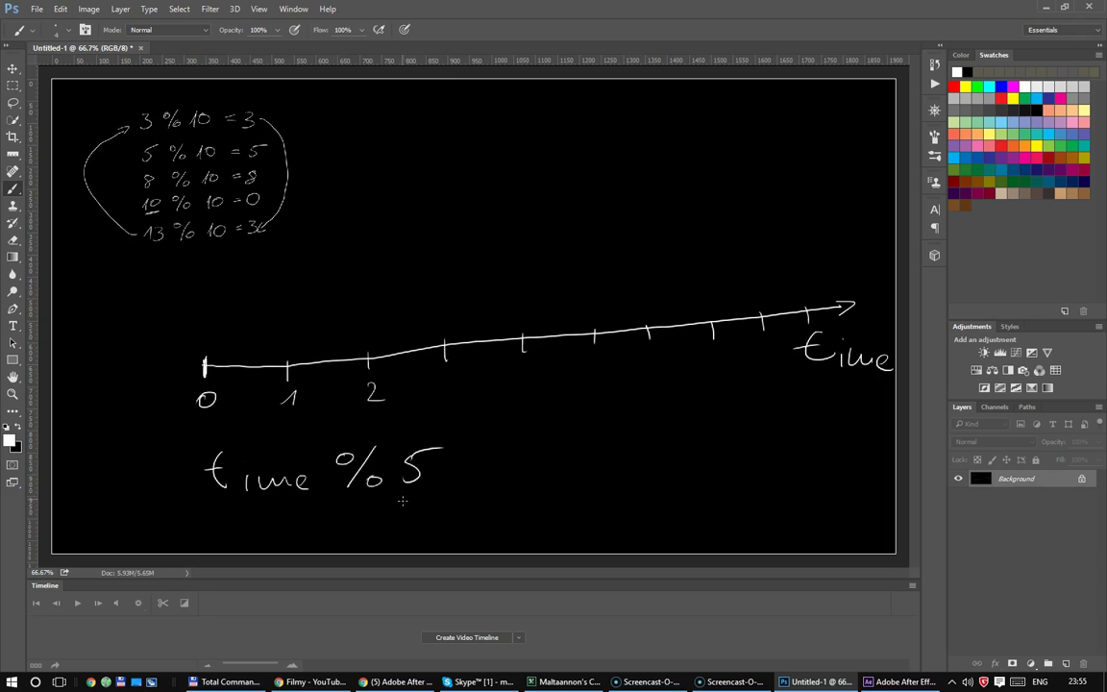
left_click_drag(443, 377, 444, 392)
left_click_drag(524, 372, 530, 388)
left_click_drag(592, 361, 589, 380)
left_click_drag(593, 359, 646, 376)
left_click_drag(708, 358, 713, 373)
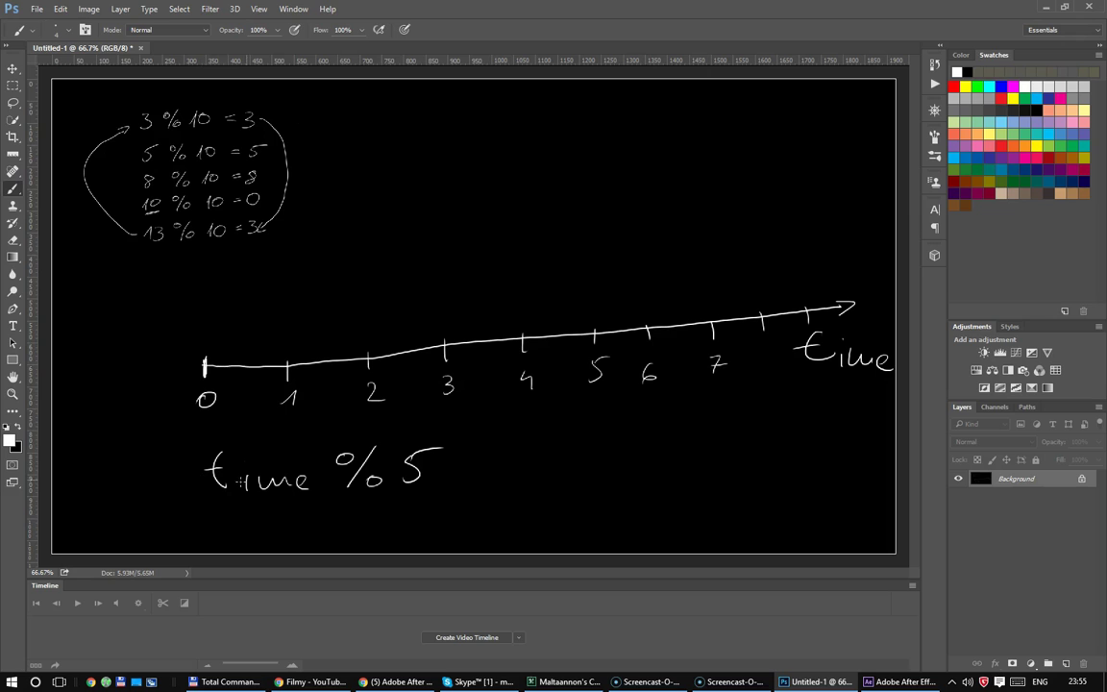
Step: Underline 'time %5' in red, reselect cyan, and briefly check After Effects
left_click(954, 87)
mouse_move(220, 498)
left_mouse_down()
mouse_move(349, 501)
mouse_move(288, 496)
left_mouse_up()
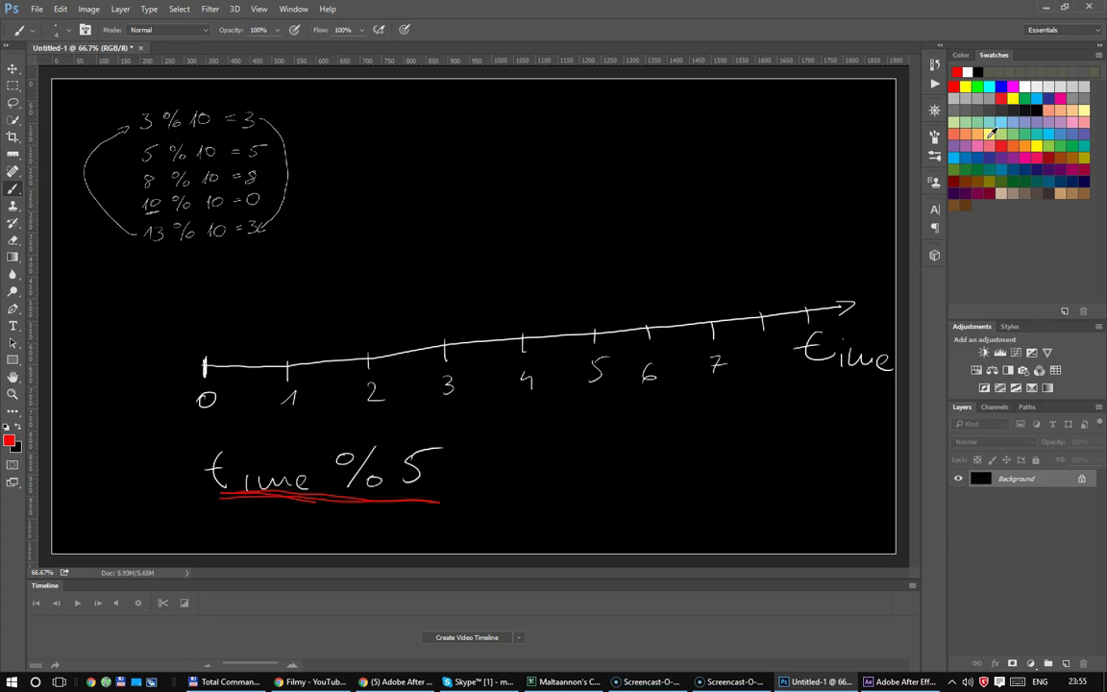
left_click(990, 87)
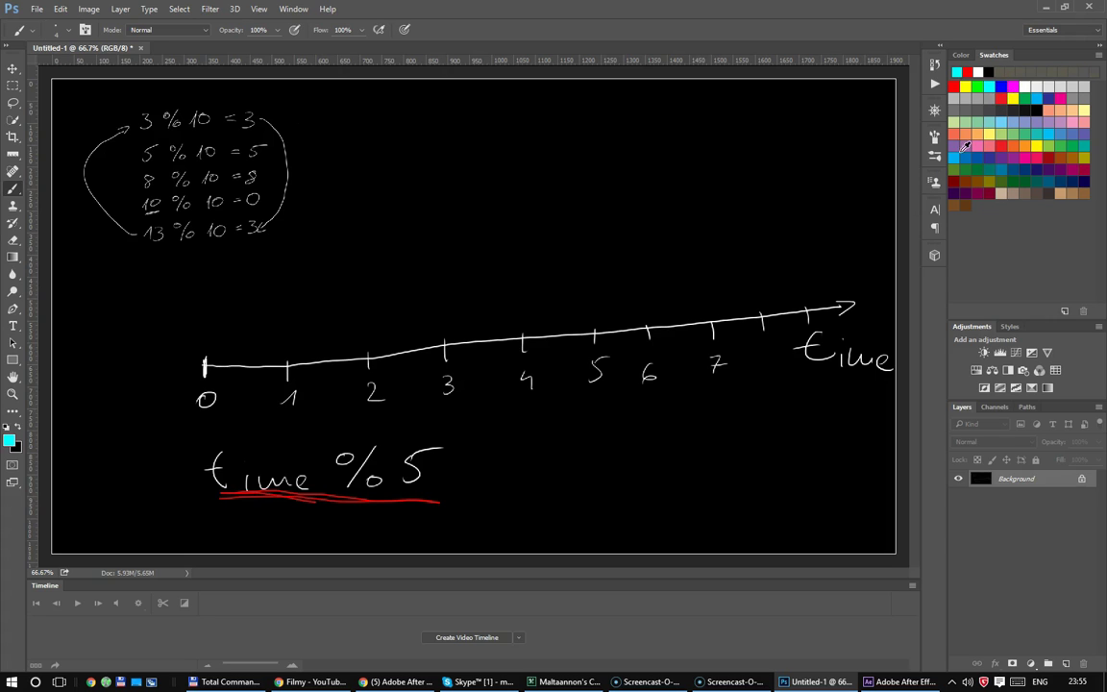
left_click(902, 681)
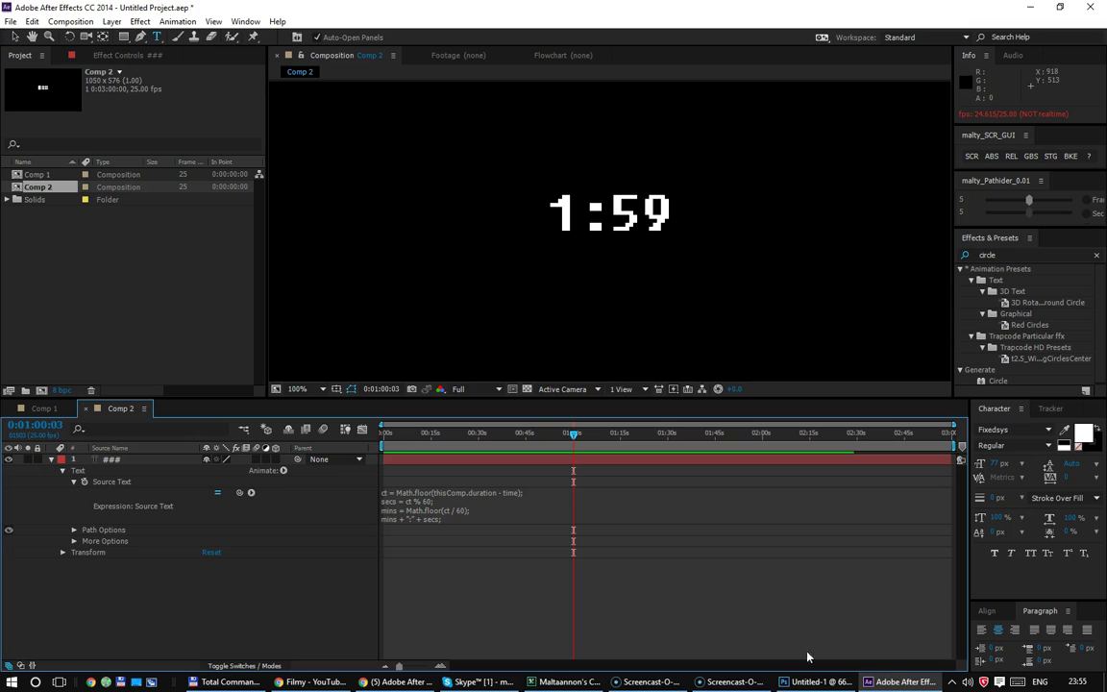
left_click(575, 469)
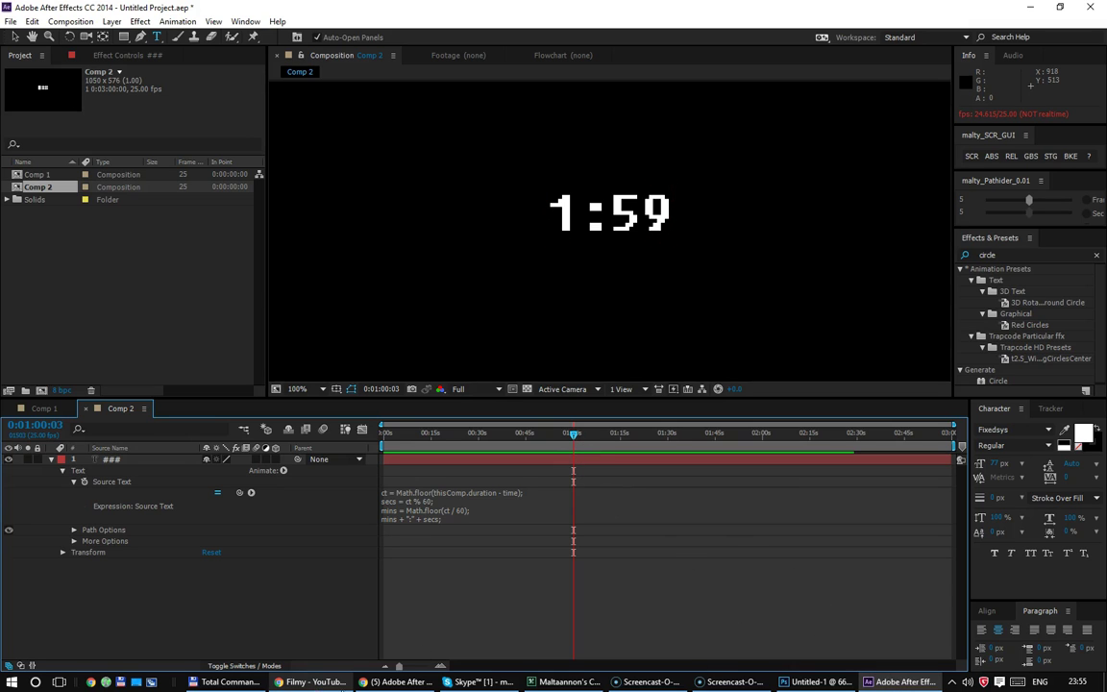
left_click(788, 681)
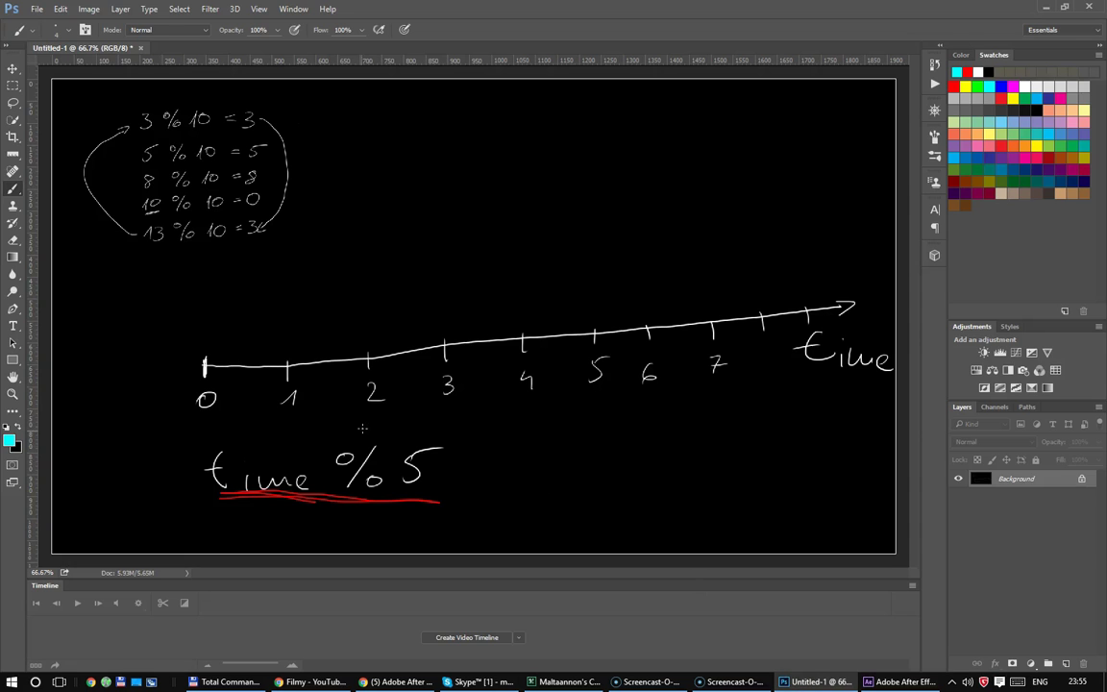
Step: Add cyan and red sample marks at tick 0, just past 1 and just before 4
left_click_drag(202, 358, 200, 333)
left_click(954, 85)
left_click(968, 72)
left_click_drag(317, 345, 314, 362)
left_click(968, 72)
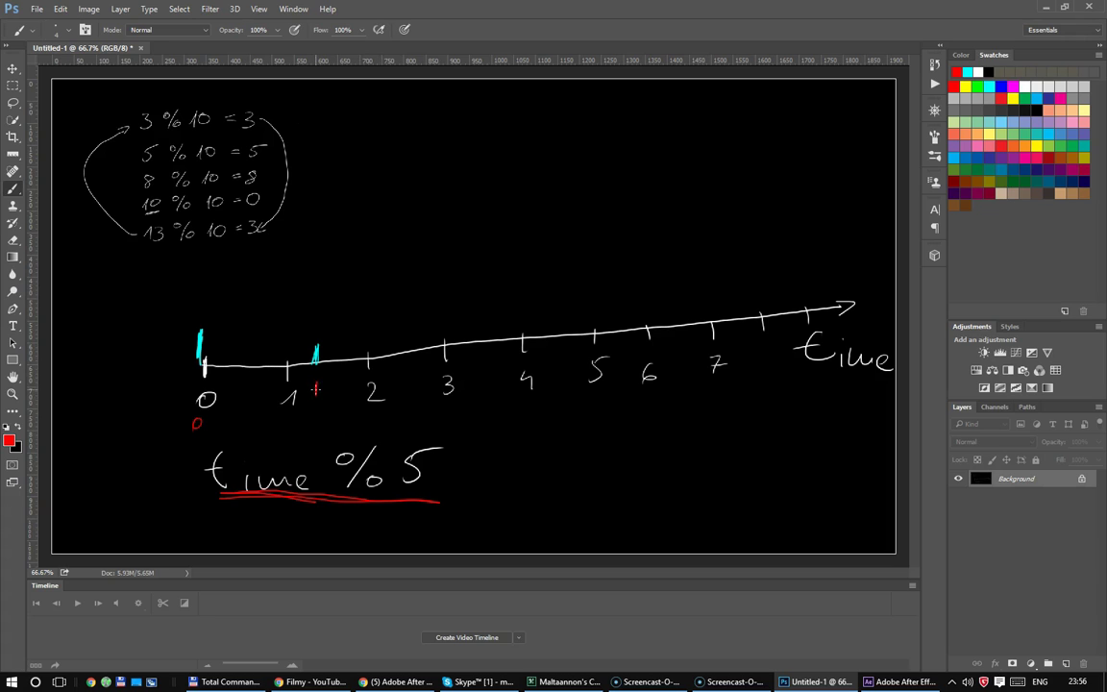
left_click_drag(314, 384, 315, 397)
left_click_drag(498, 344, 498, 336)
left_click(955, 86)
left_click_drag(497, 373, 497, 385)
Step: Mark tick 6 in cyan, circle the 5 in red and draw red looping arcs over 0–5
left_click(969, 71)
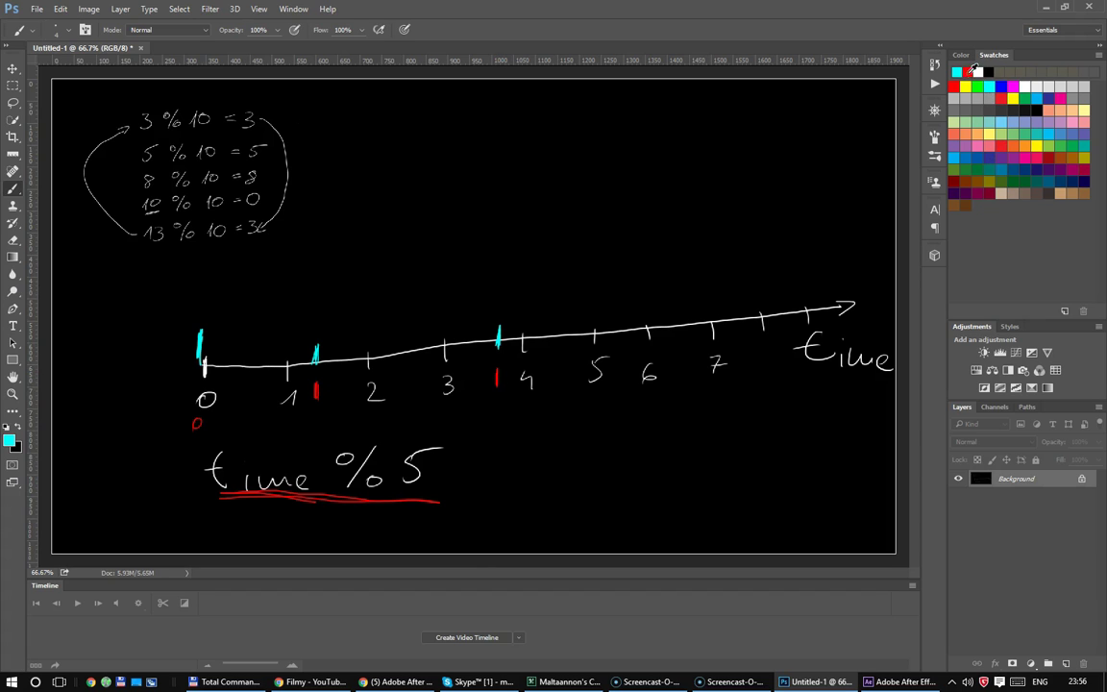
left_click_drag(648, 316, 644, 334)
left_click(969, 71)
left_click_drag(442, 440, 386, 462)
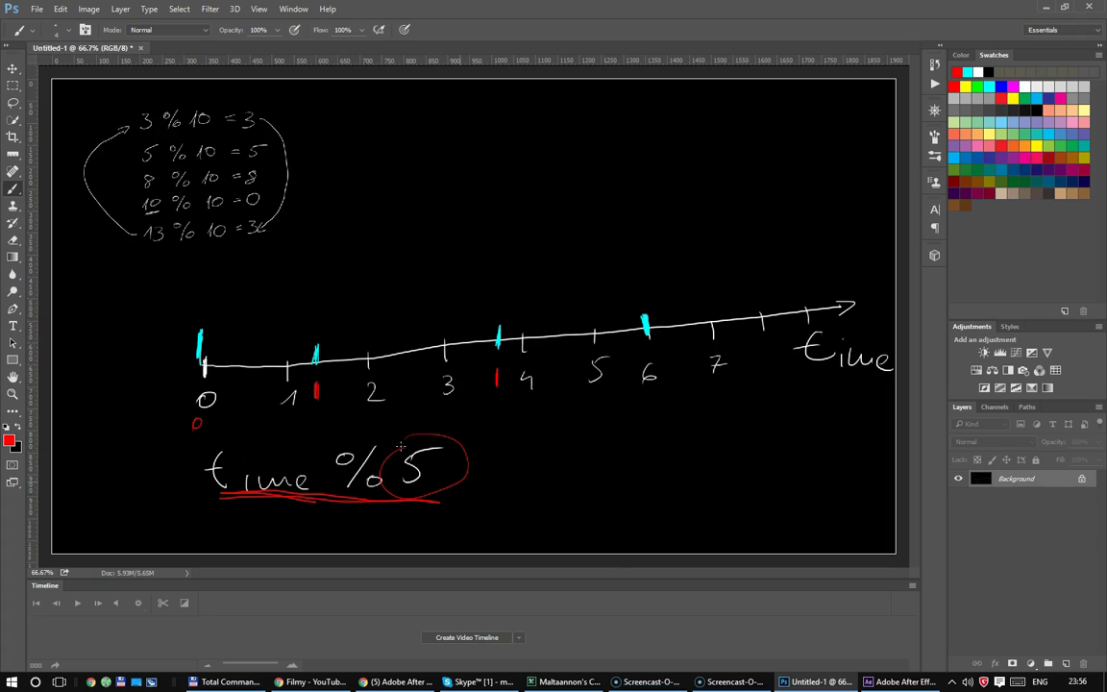
left_click_drag(639, 302, 637, 294)
left_click_drag(553, 263, 298, 340)
mouse_move(207, 354)
left_mouse_down()
mouse_move(542, 284)
mouse_move(544, 331)
mouse_move(301, 345)
mouse_move(260, 315)
mouse_move(249, 356)
left_mouse_up()
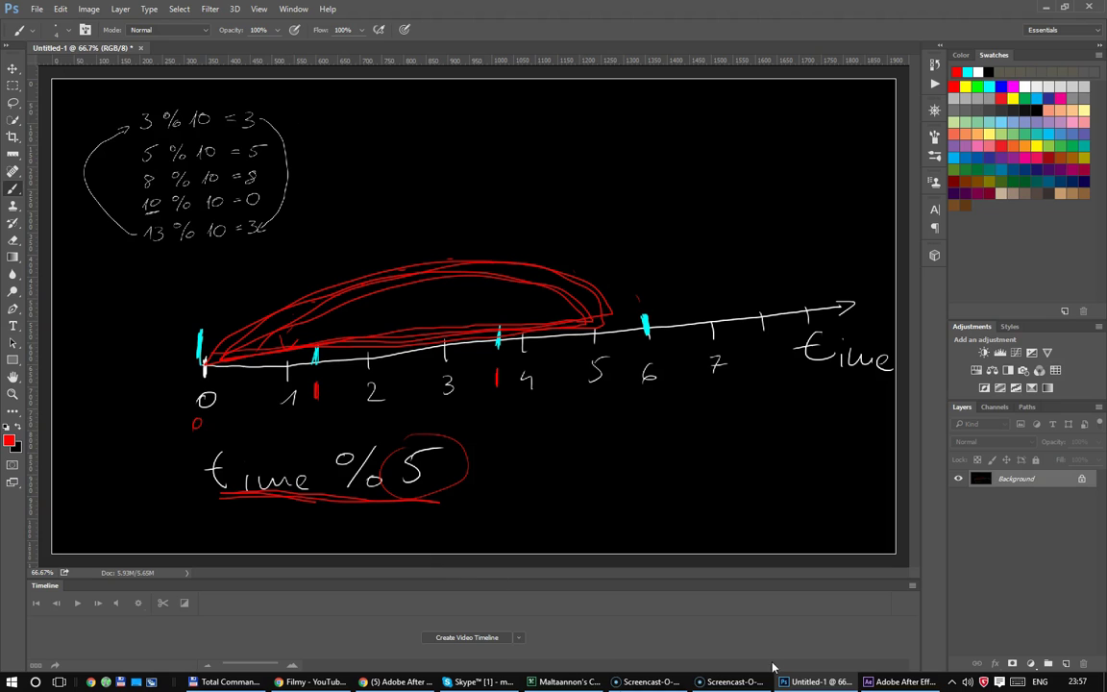
Step: In After Effects, move Comp 2 to 0:01:50:12 so the countdown reads 1:9
left_click(899, 681)
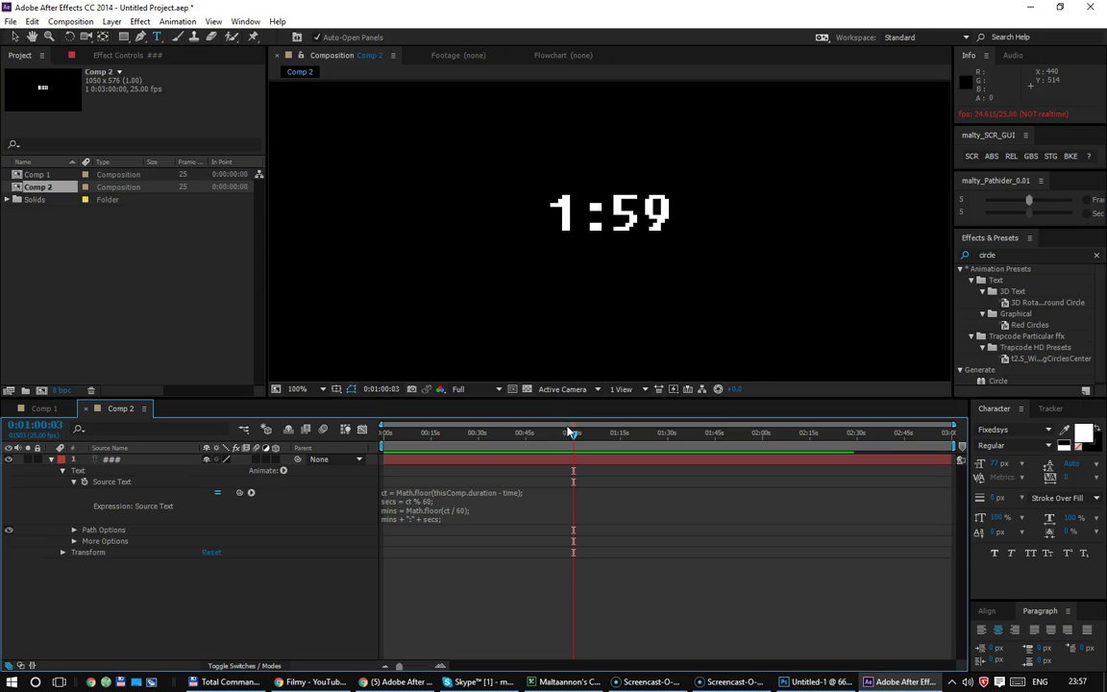
left_click_drag(430, 433, 734, 466)
left_click(733, 466)
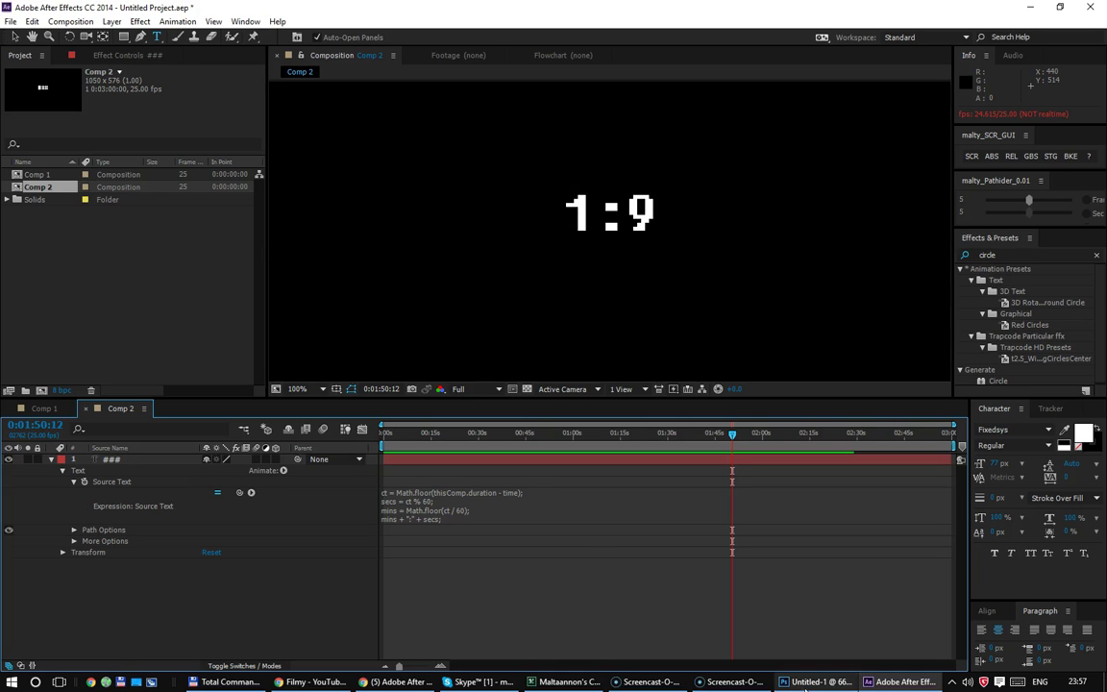
left_click(817, 682)
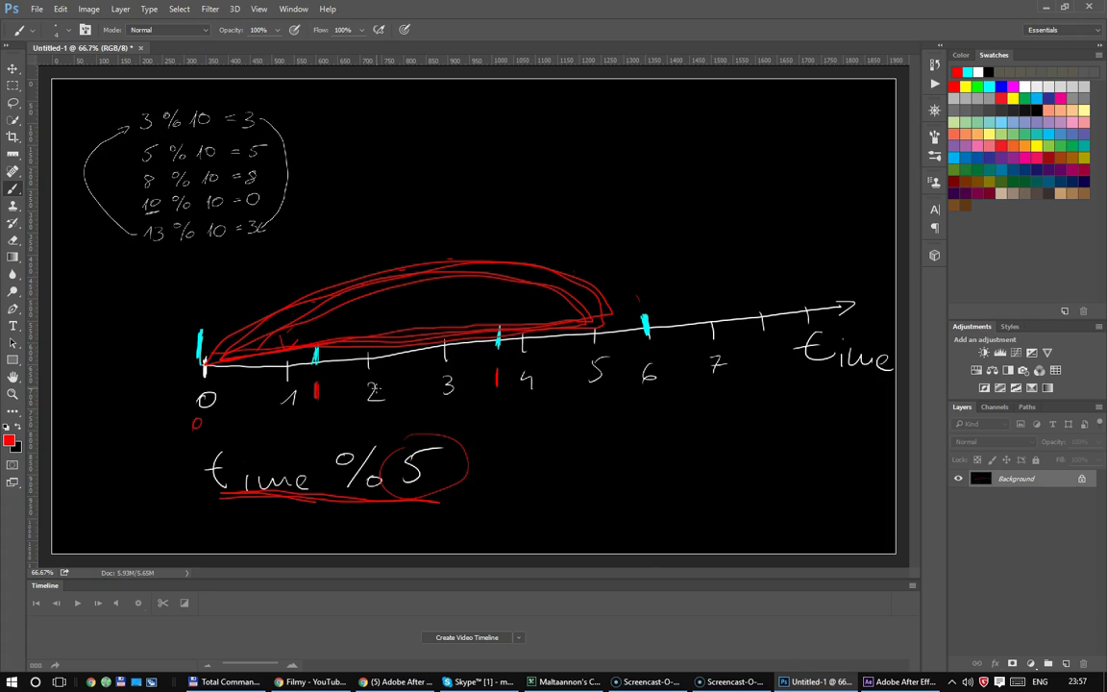
Step: Add red blobs on ticks 1 and 2, a red 8 near the arrow tip, and a red stroke from 0 to 1
left_click_drag(314, 348, 316, 350)
left_click_drag(813, 276, 807, 278)
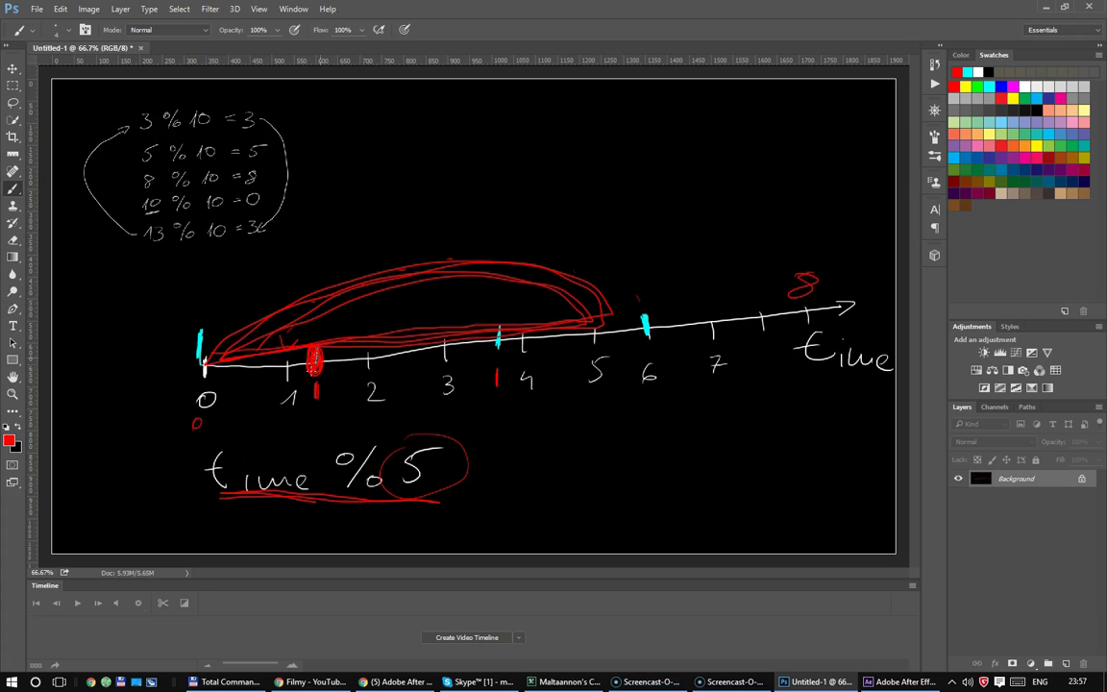
left_click_drag(366, 350, 367, 367)
left_click_drag(229, 360, 289, 363)
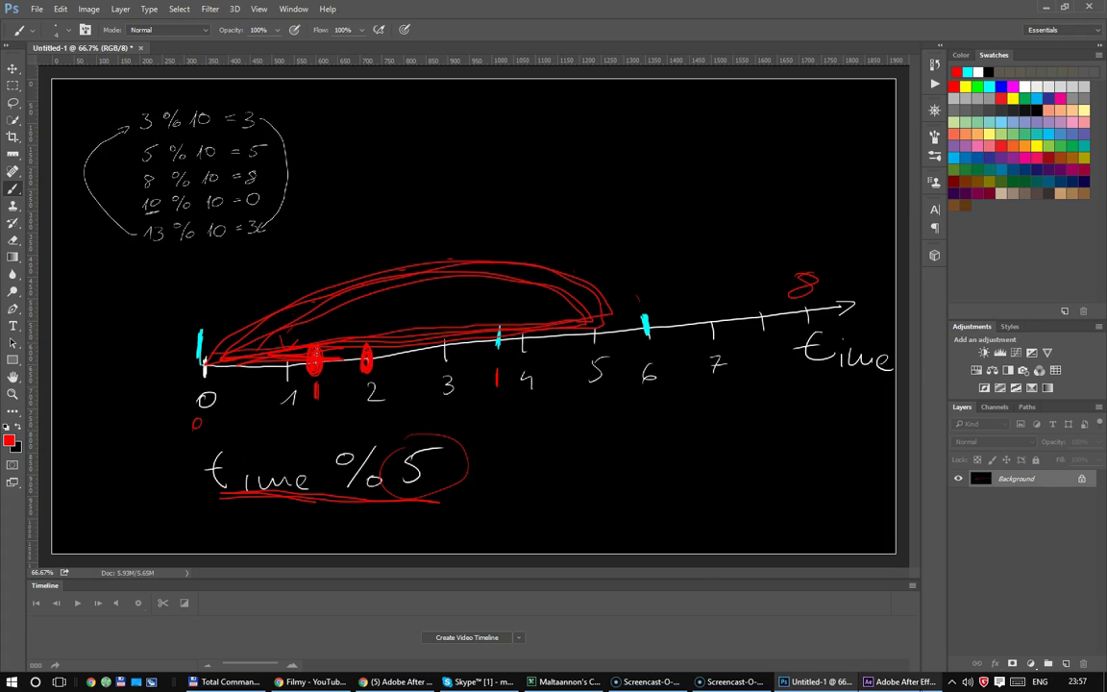
left_click(894, 675)
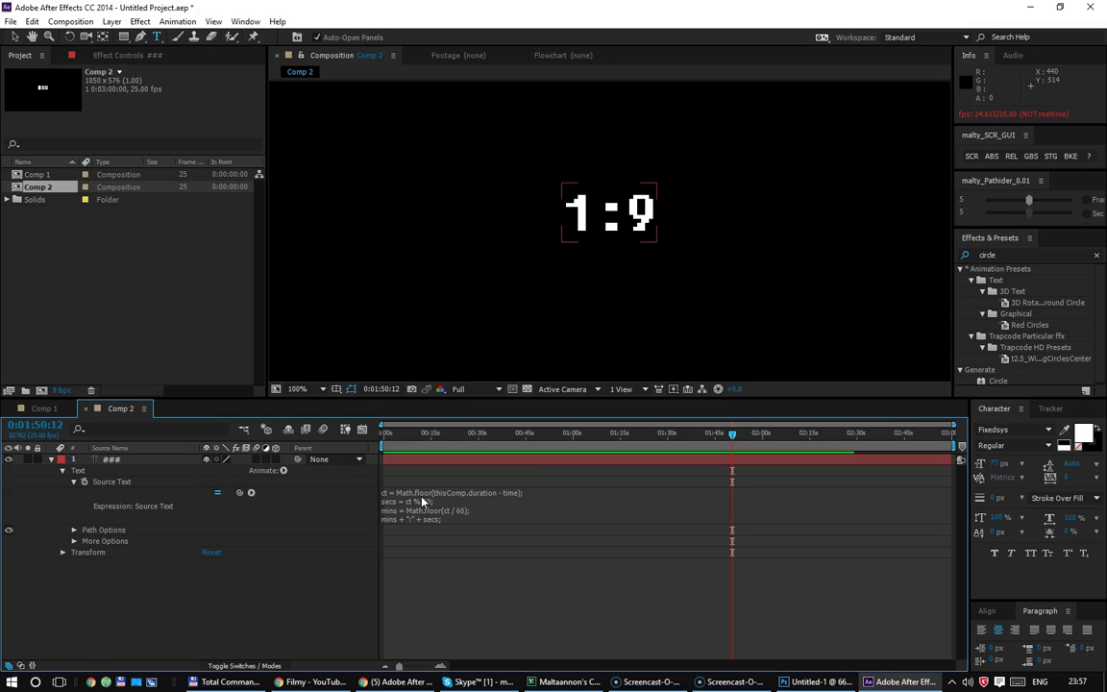
Step: Cut the Source Text expression to its first line, drop Math.floor, and scrub to watch the value fall
left_click(423, 502)
left_click(482, 519)
left_click_drag(482, 519, 382, 501)
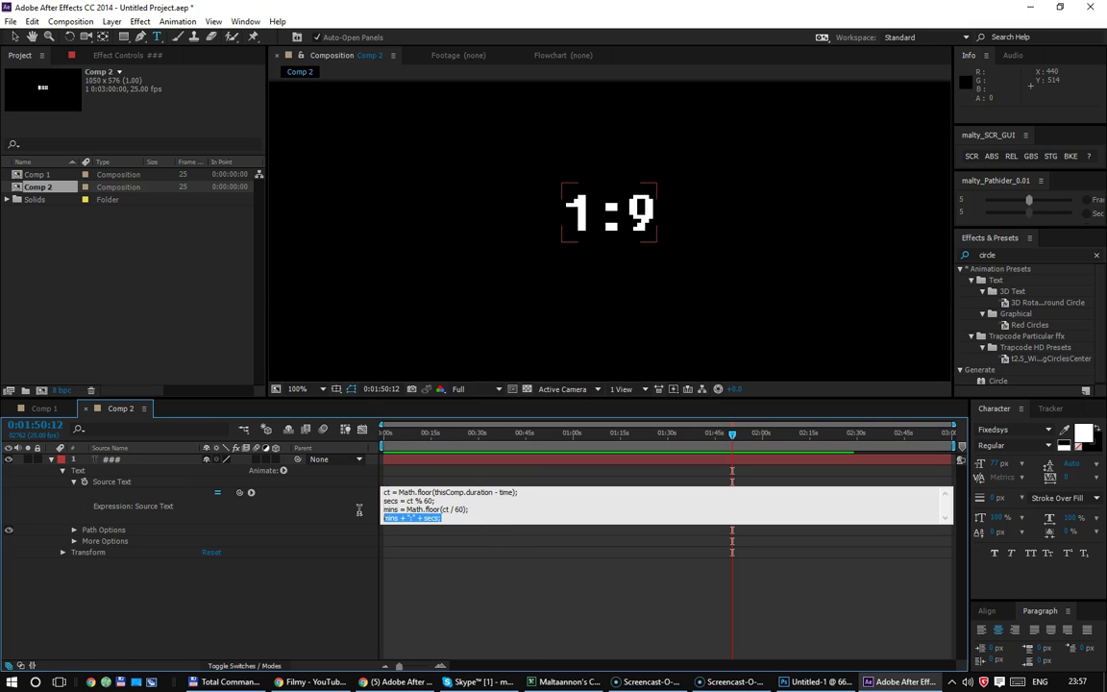
key("BackSpace")
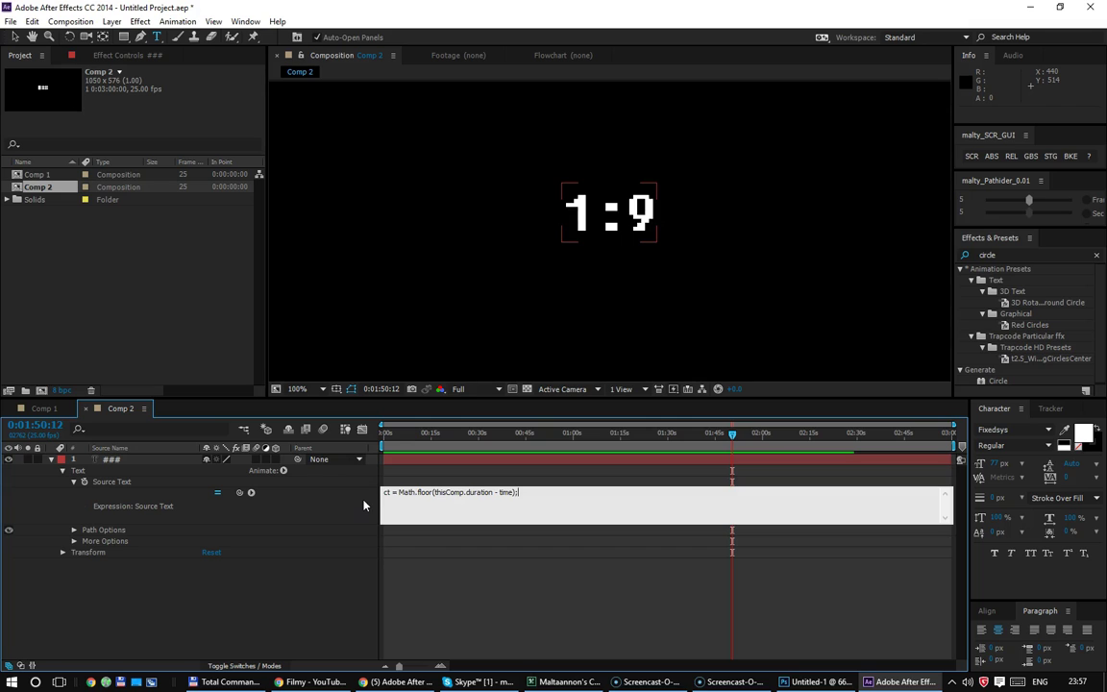
left_click(363, 506)
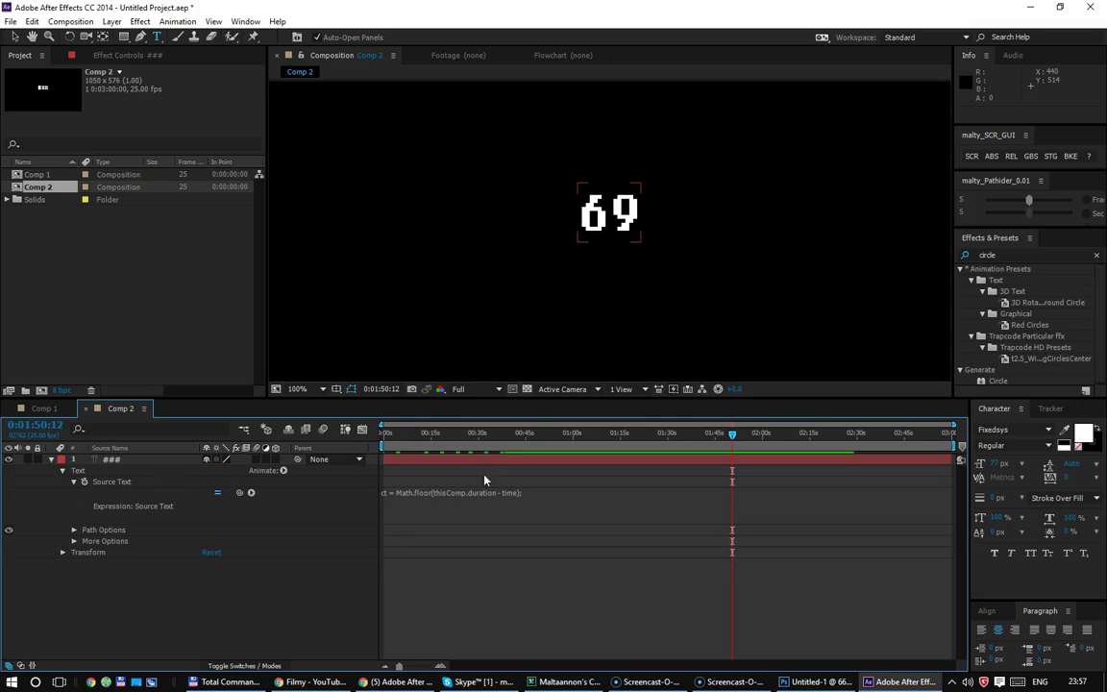
left_click(436, 518)
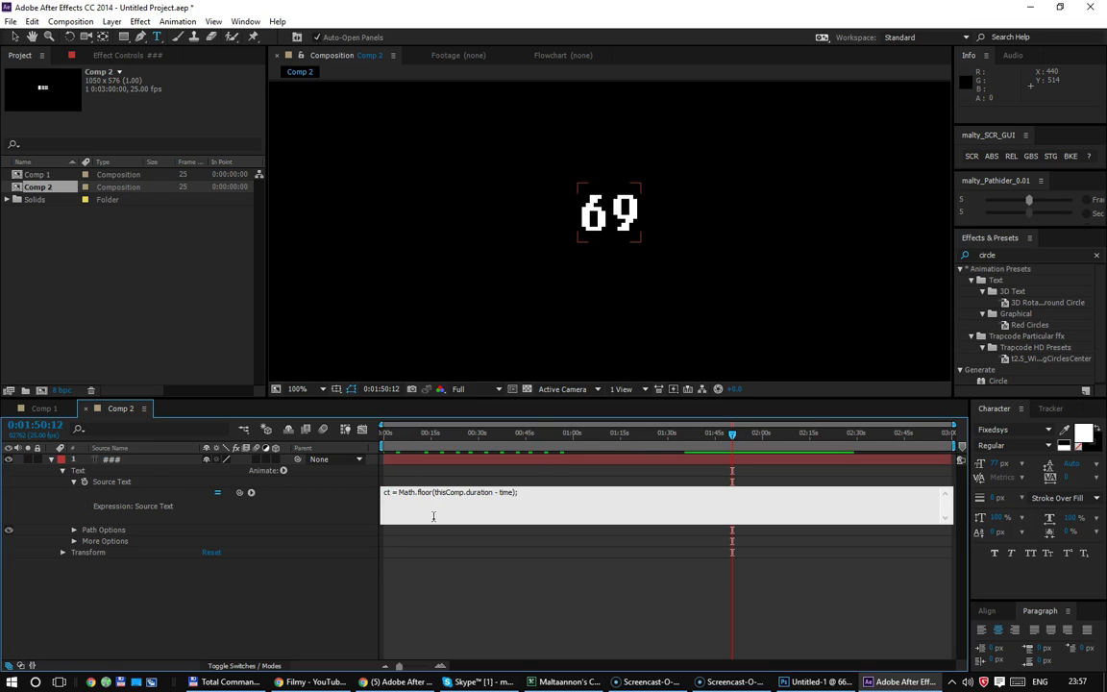
key("BackSpace")
key("BackSpace")
key("BackSpace")
key("BackSpace")
key("BackSpace")
key("BackSpace")
key("BackSpace")
key("BackSpace")
key("BackSpace")
left_click(433, 524)
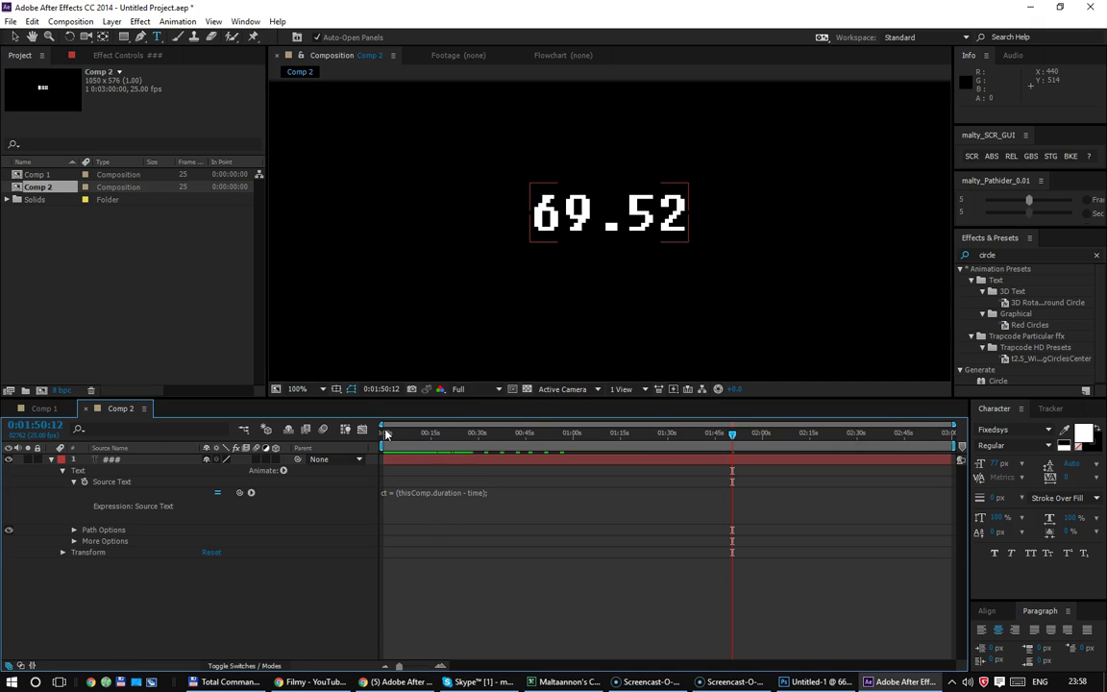
left_click(384, 435)
left_click_drag(385, 434, 429, 434)
Step: Wrap the expression in Math.floor again so the text shows whole seconds, such as 165
left_click(401, 495)
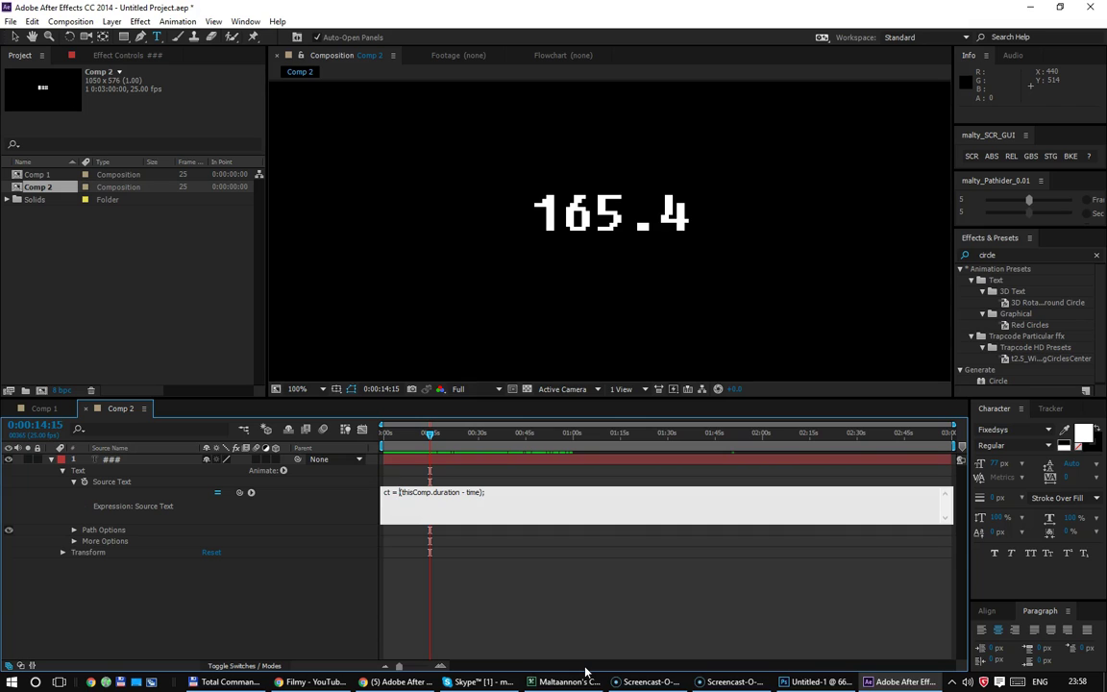
type("Math.")
type("floor")
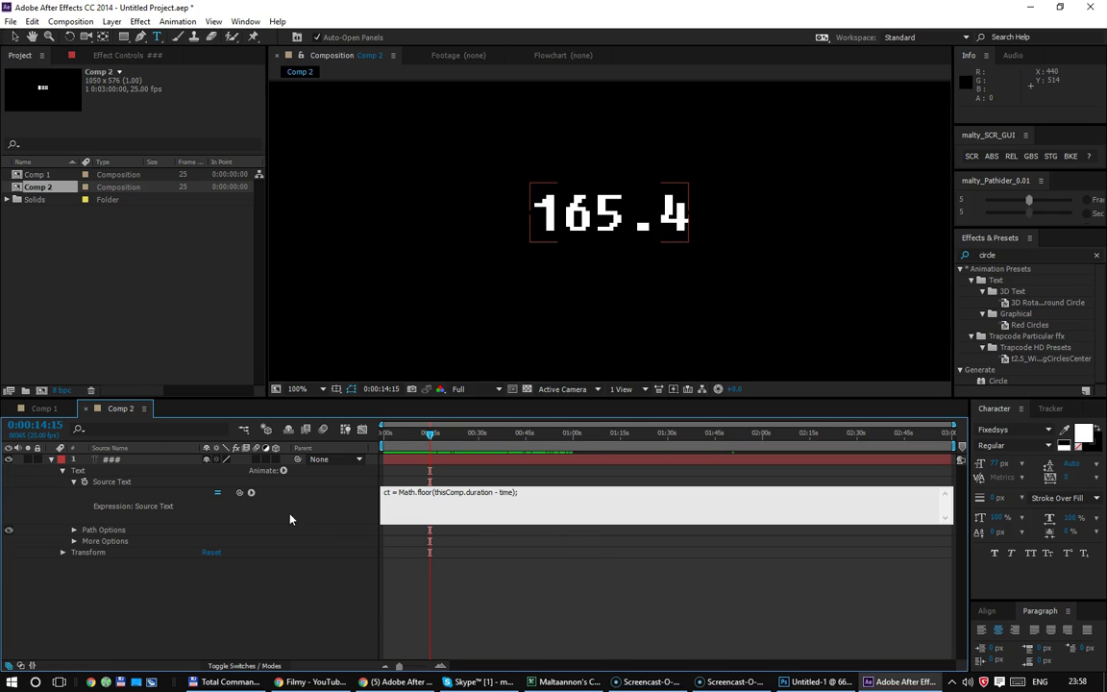
left_click(252, 494)
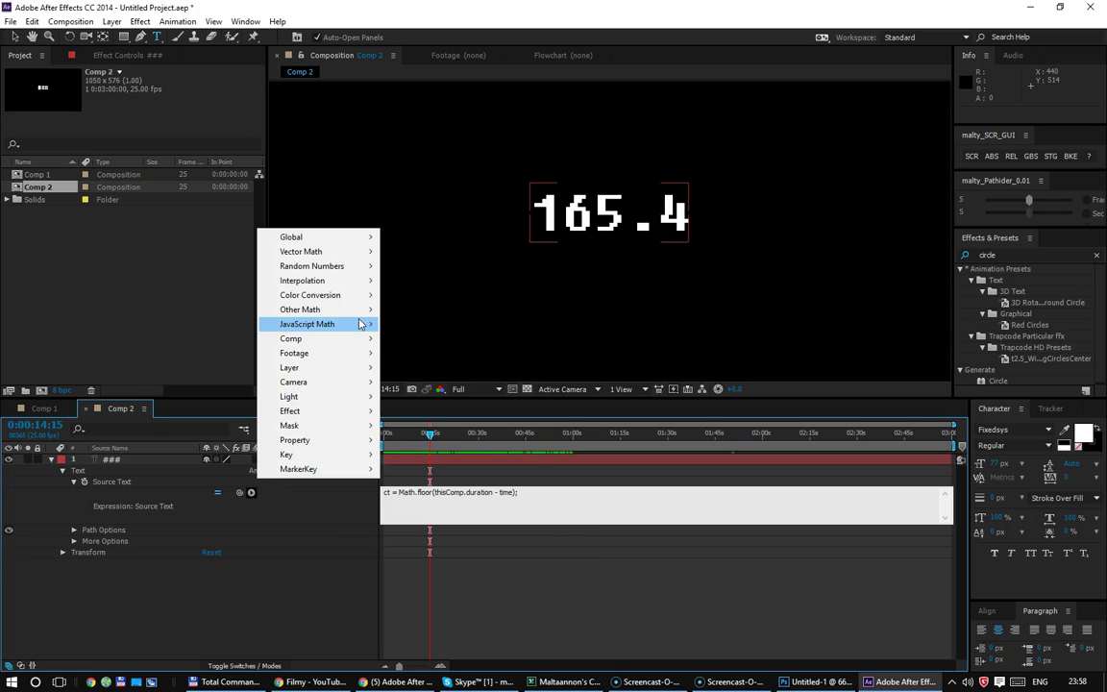
mouse_move(362, 323)
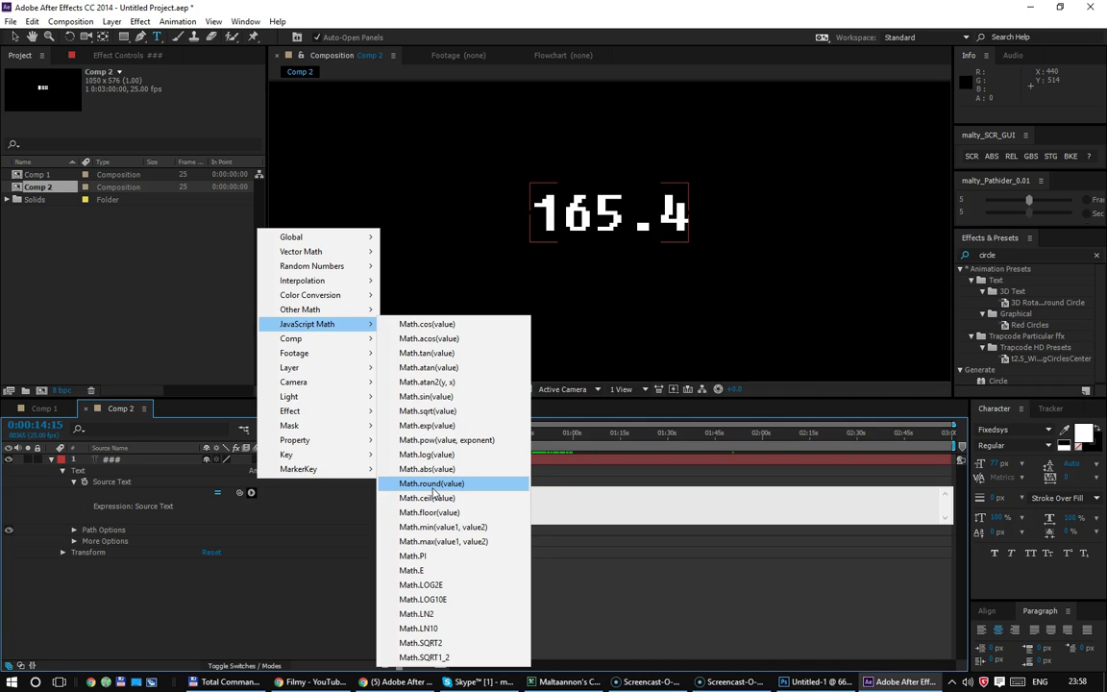
left_click(429, 513)
left_click(324, 608)
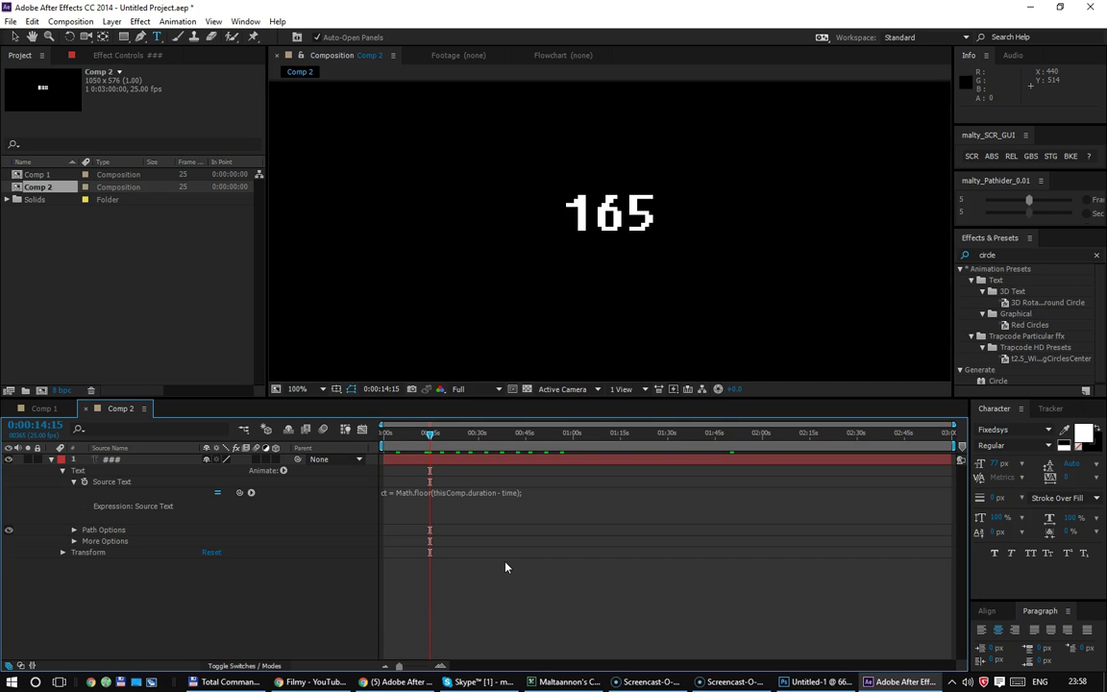
mouse_move(430, 433)
left_mouse_down()
mouse_move(520, 437)
mouse_move(456, 433)
mouse_move(488, 439)
left_mouse_up()
left_click(428, 514)
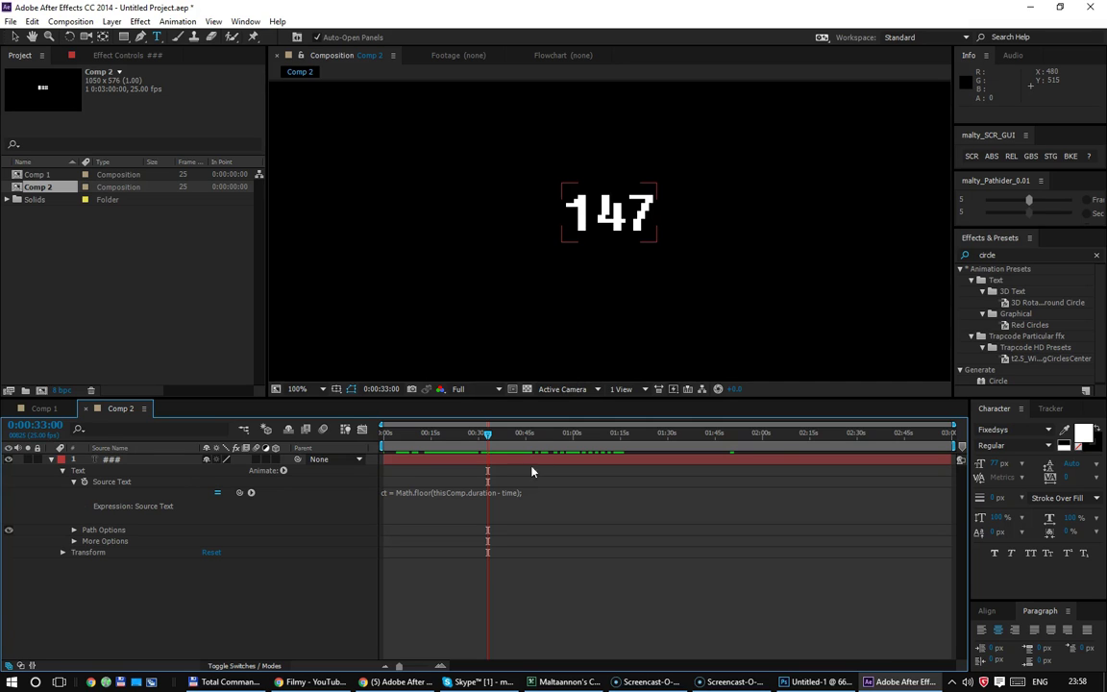
Step: Add the line 'ct % 60' so the seconds cycle, reading 50 at 0:02:09:01
left_click(559, 502)
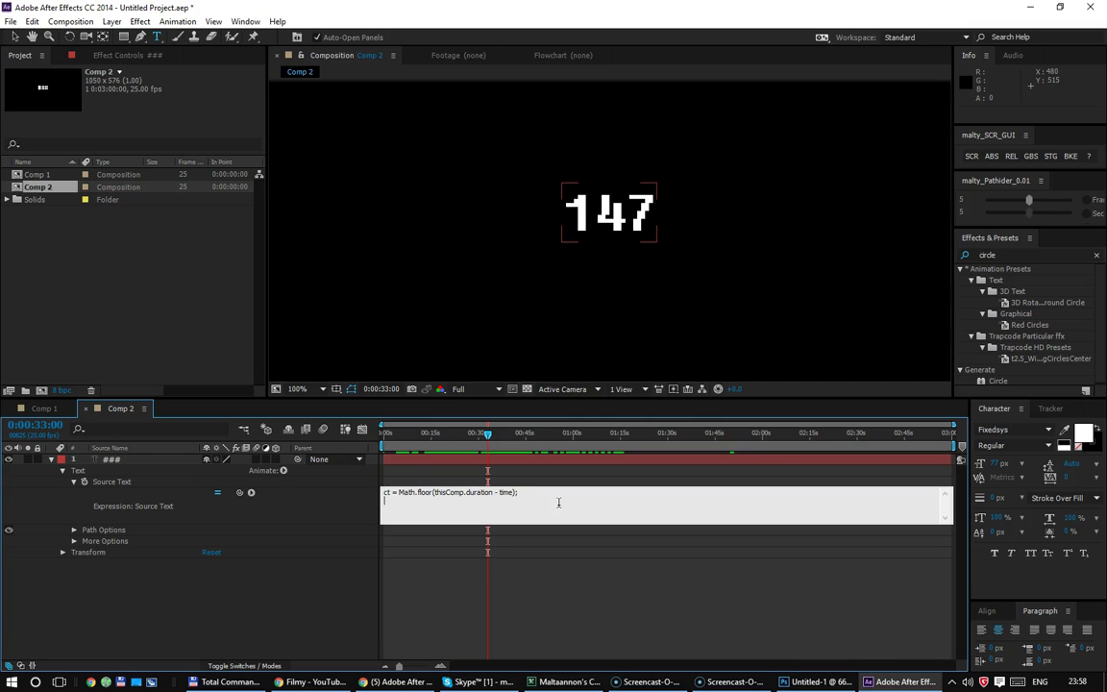
type("ct % 60;")
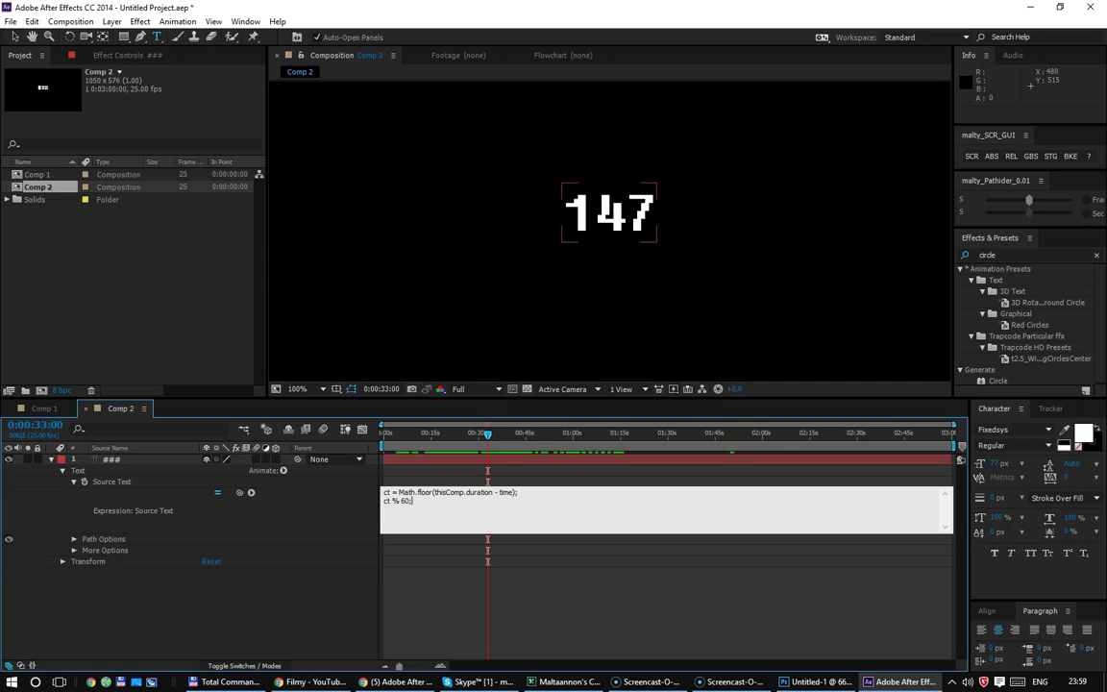
key("KP_Enter")
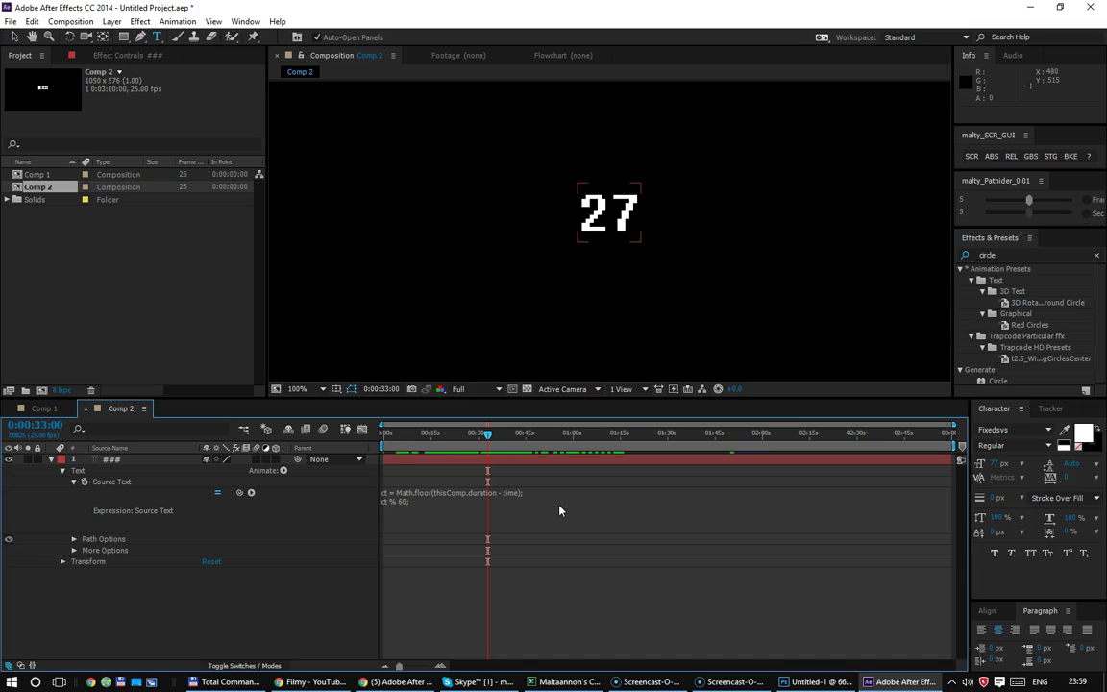
key("Home")
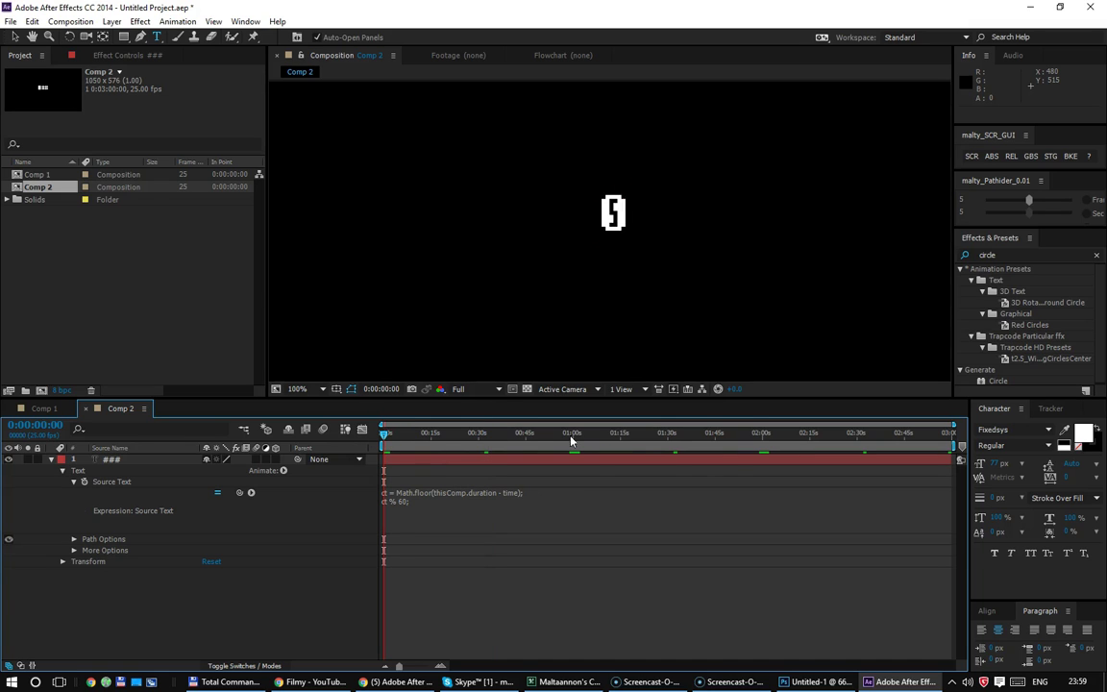
key("space")
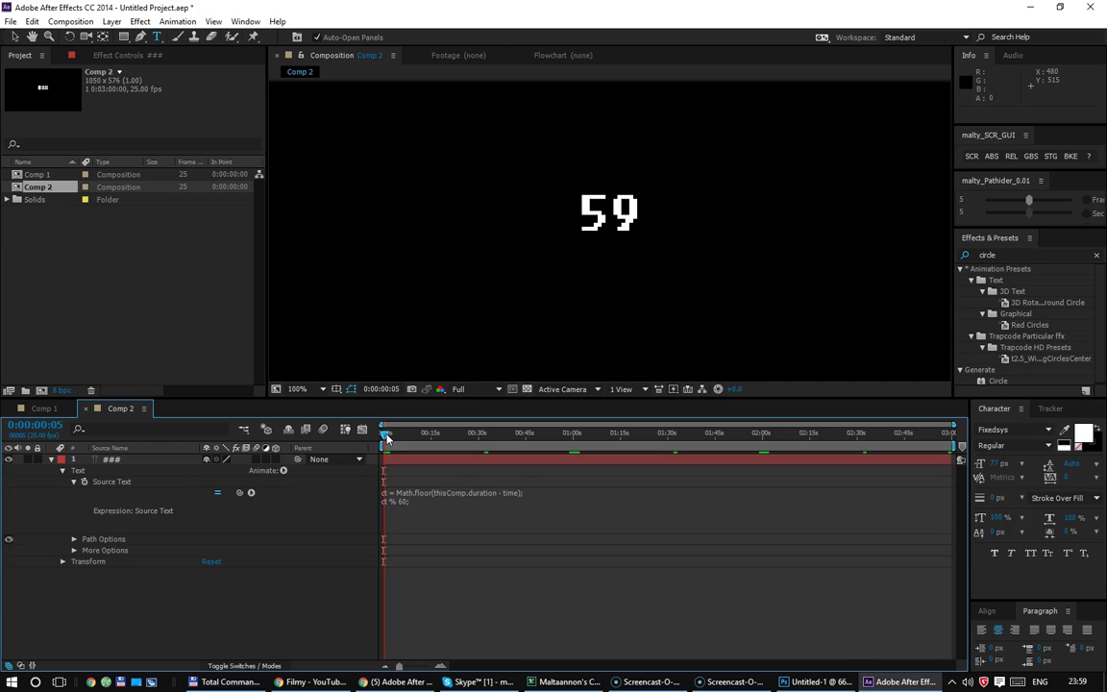
mouse_move(386, 437)
left_mouse_down()
mouse_move(565, 448)
mouse_move(553, 445)
left_mouse_up()
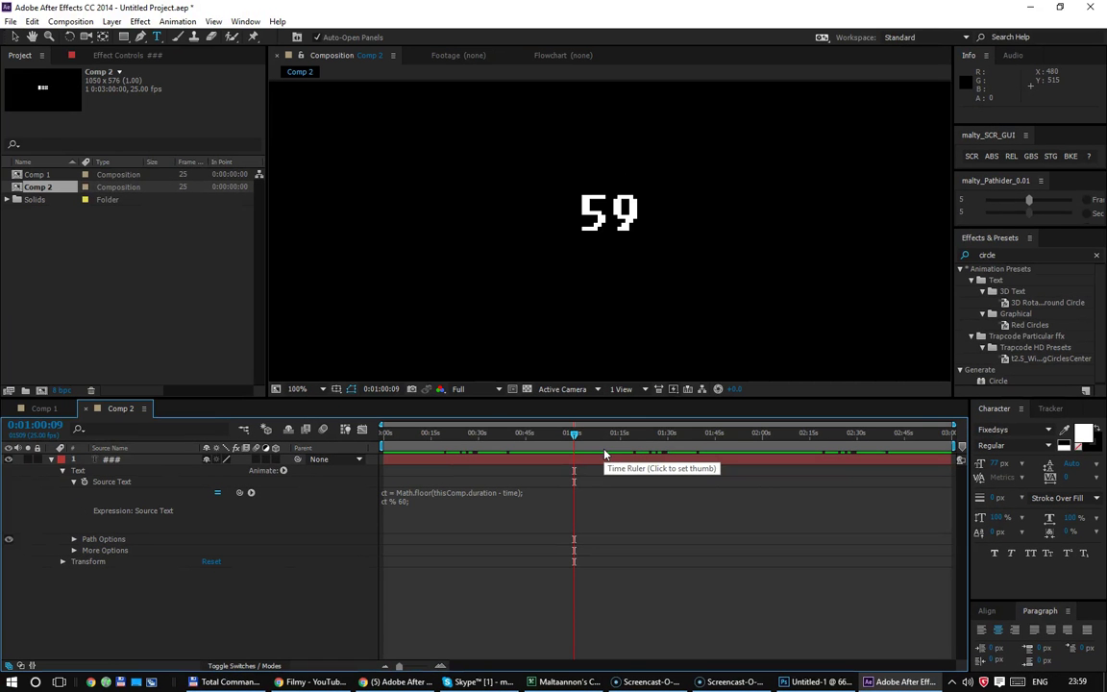
mouse_move(581, 443)
left_mouse_down()
mouse_move(905, 495)
mouse_move(791, 495)
left_mouse_up()
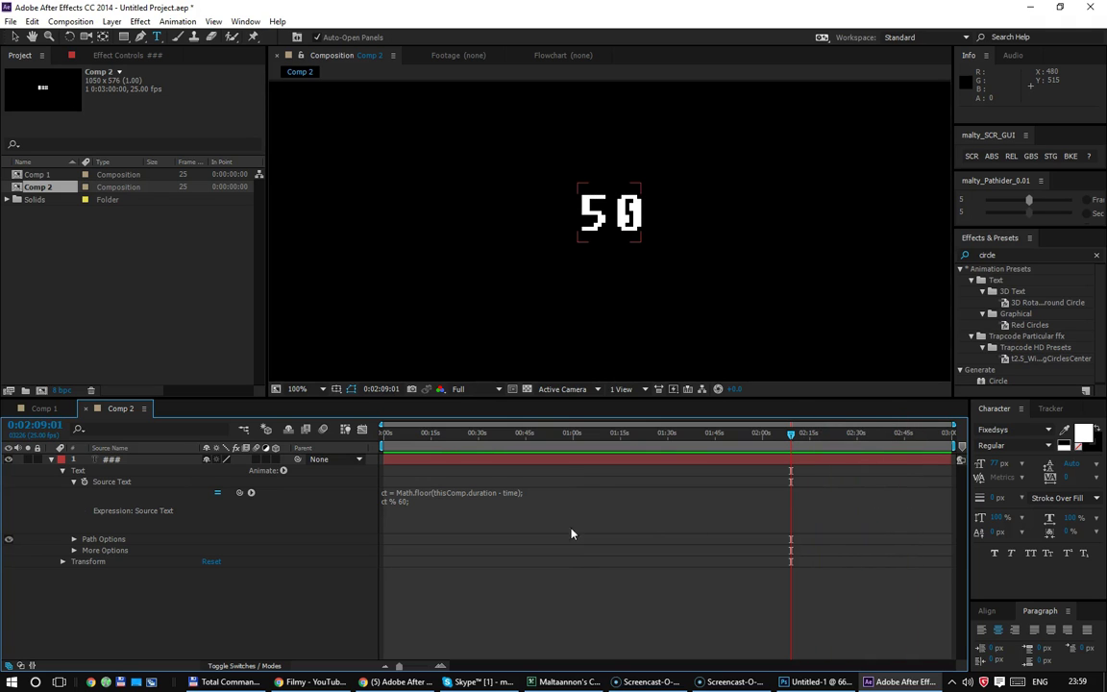
Step: Prefix line two with 'sec =' and add a third line 'min = ct / 60', then scrub to check
left_click(489, 509)
left_click(384, 501)
type("sec =")
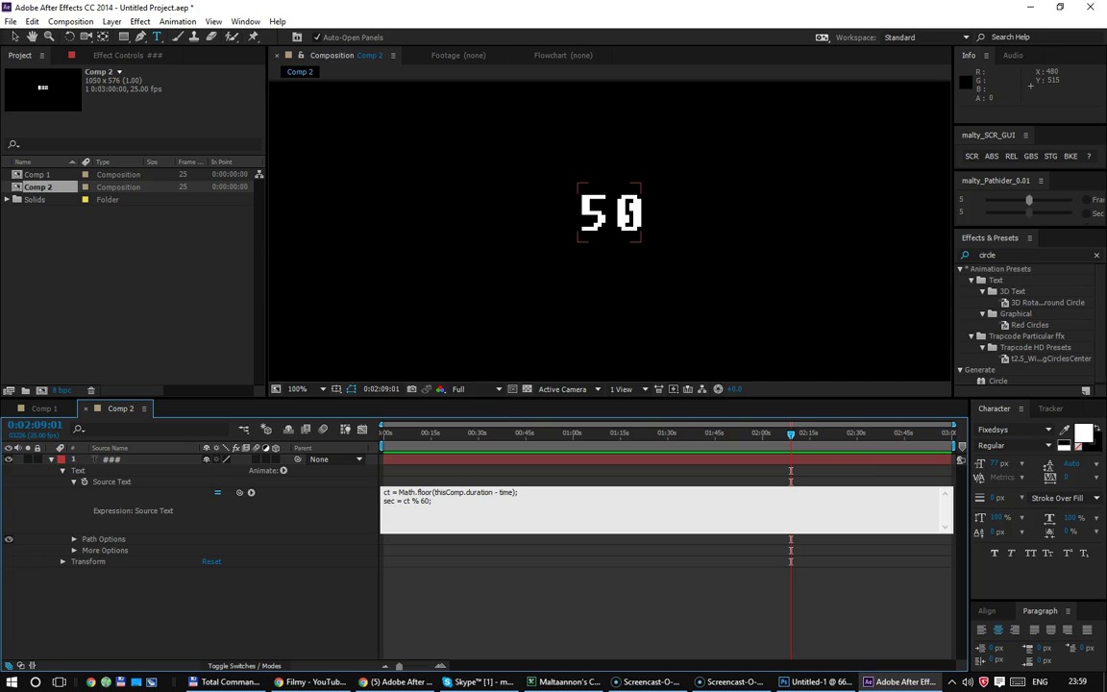
key("Return")
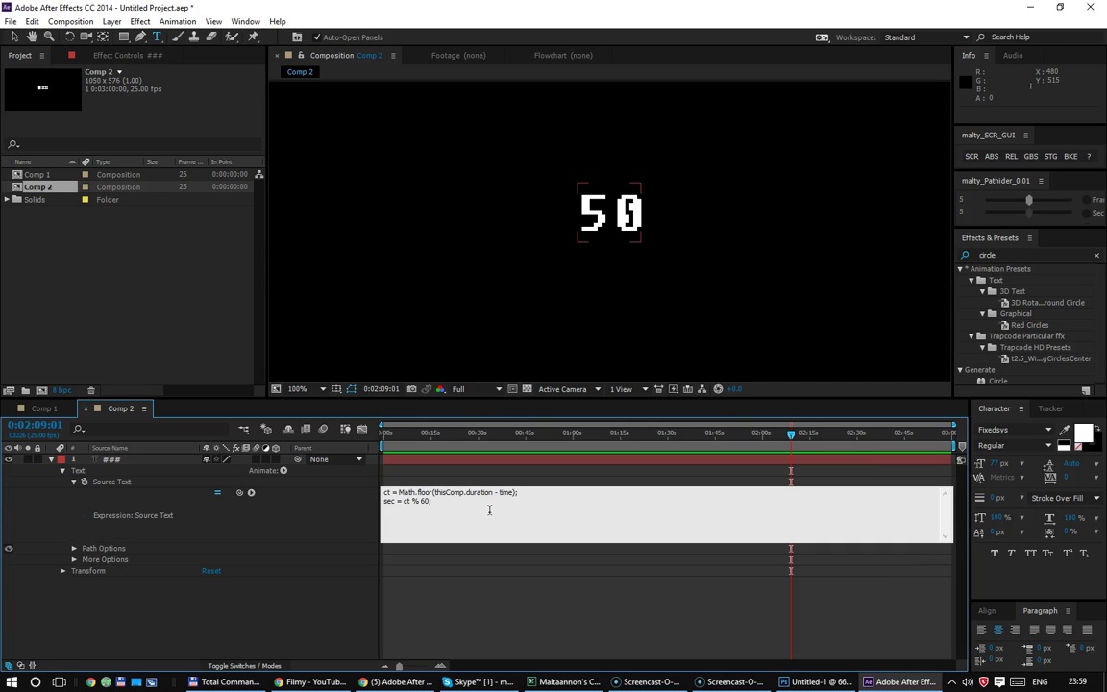
type("min = ct /")
type("60;")
left_click(440, 460)
key("Home")
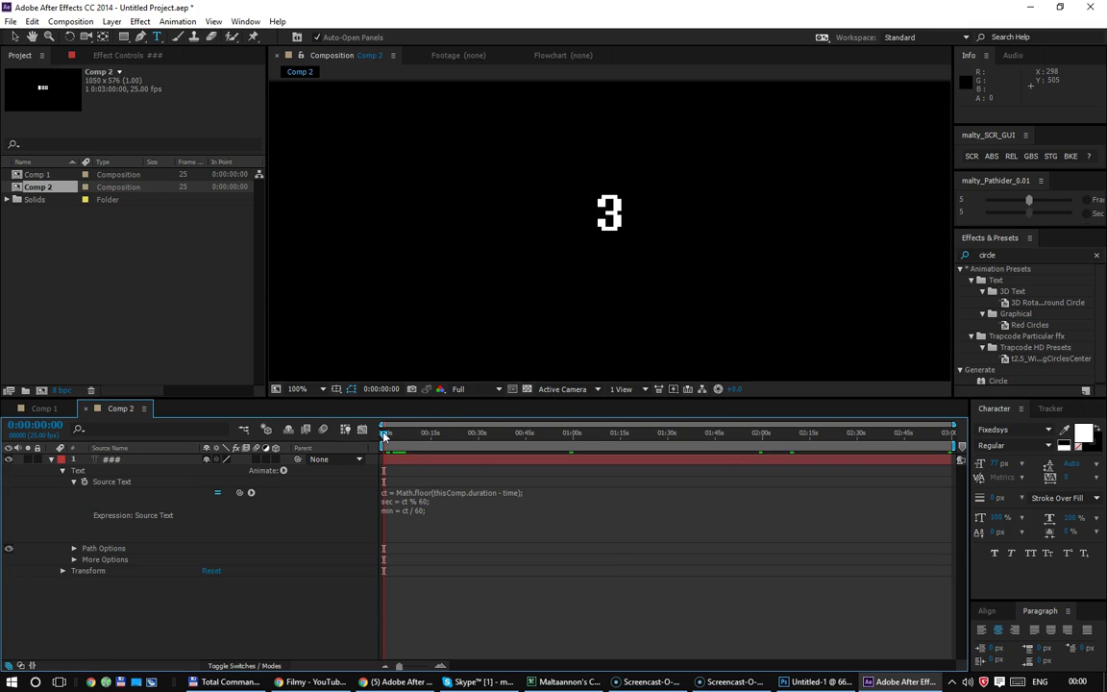
left_click(384, 437)
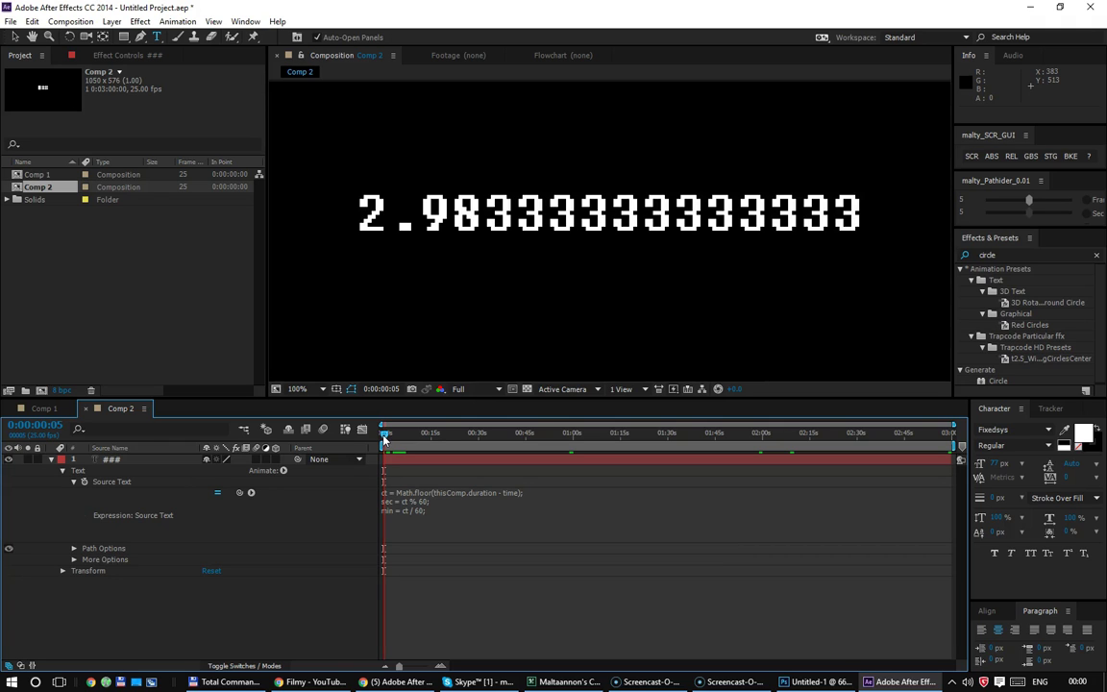
left_click_drag(385, 438, 567, 447)
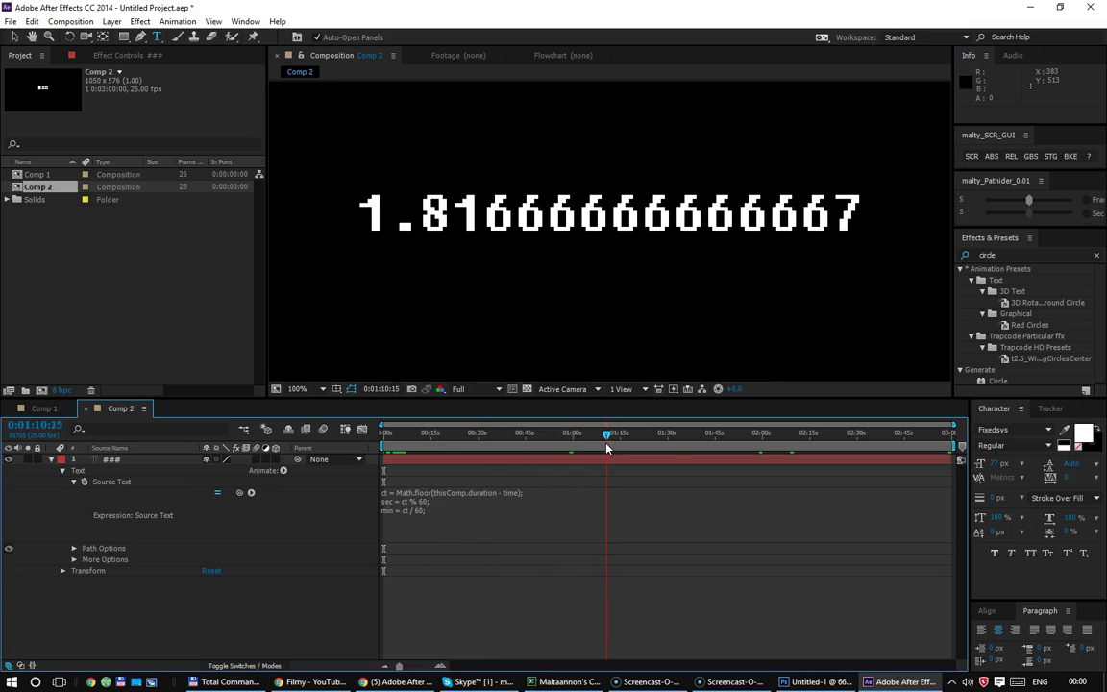
left_click_drag(567, 446, 539, 444)
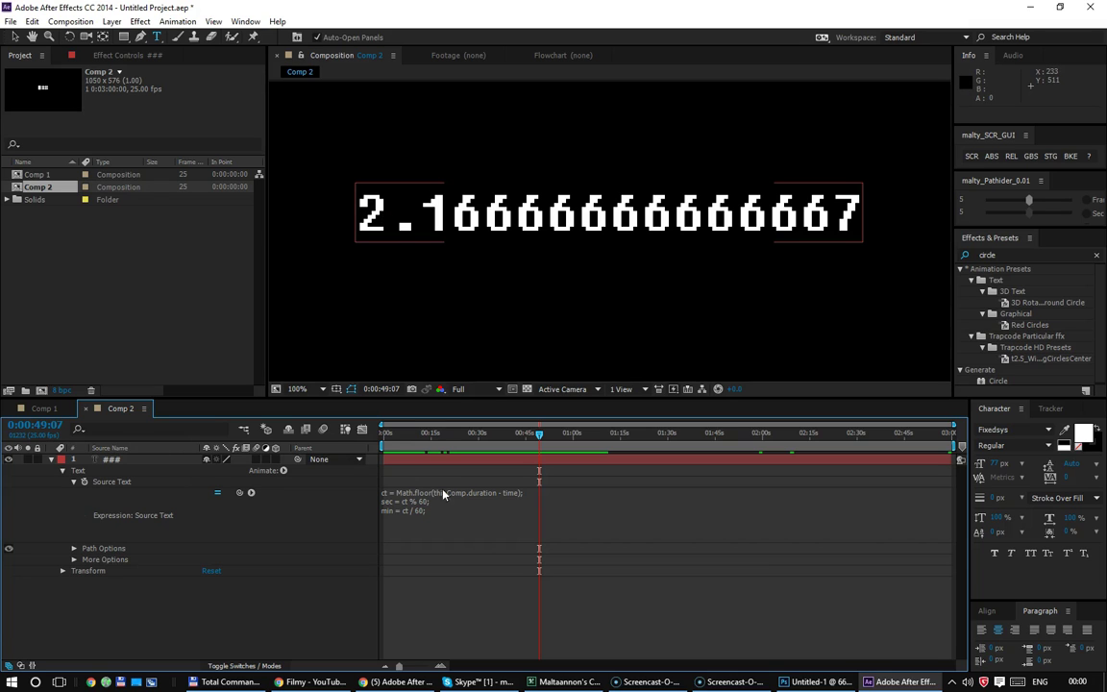
Step: Wrap the min line in Math.floor so the text shows whole minutes, like 2
left_click(440, 519)
left_click(403, 510)
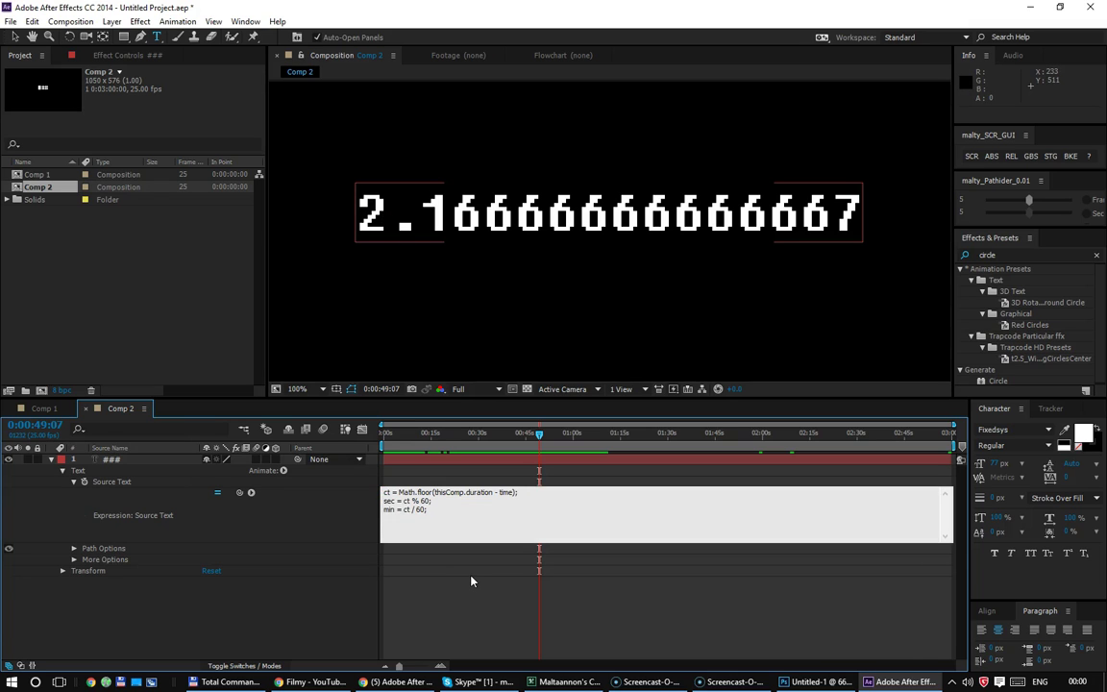
type("Ma")
type("th.floor(")
key("End")
key("Left")
type(")")
key("KP_Enter")
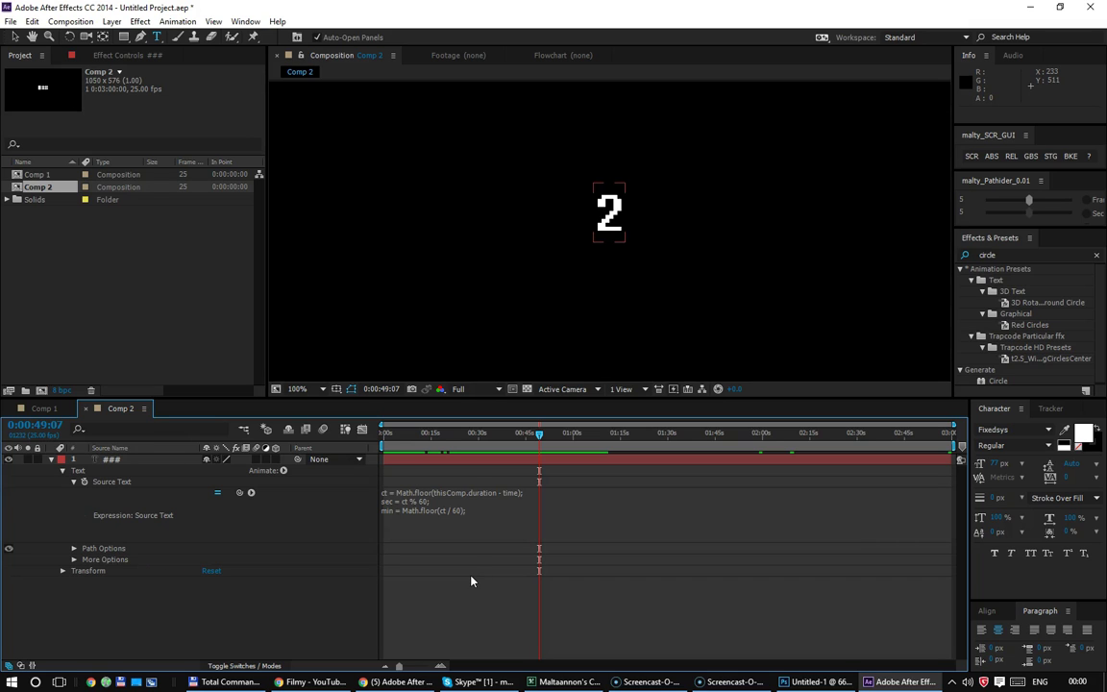
mouse_move(502, 433)
left_mouse_down()
mouse_move(846, 482)
mouse_move(487, 494)
left_mouse_up()
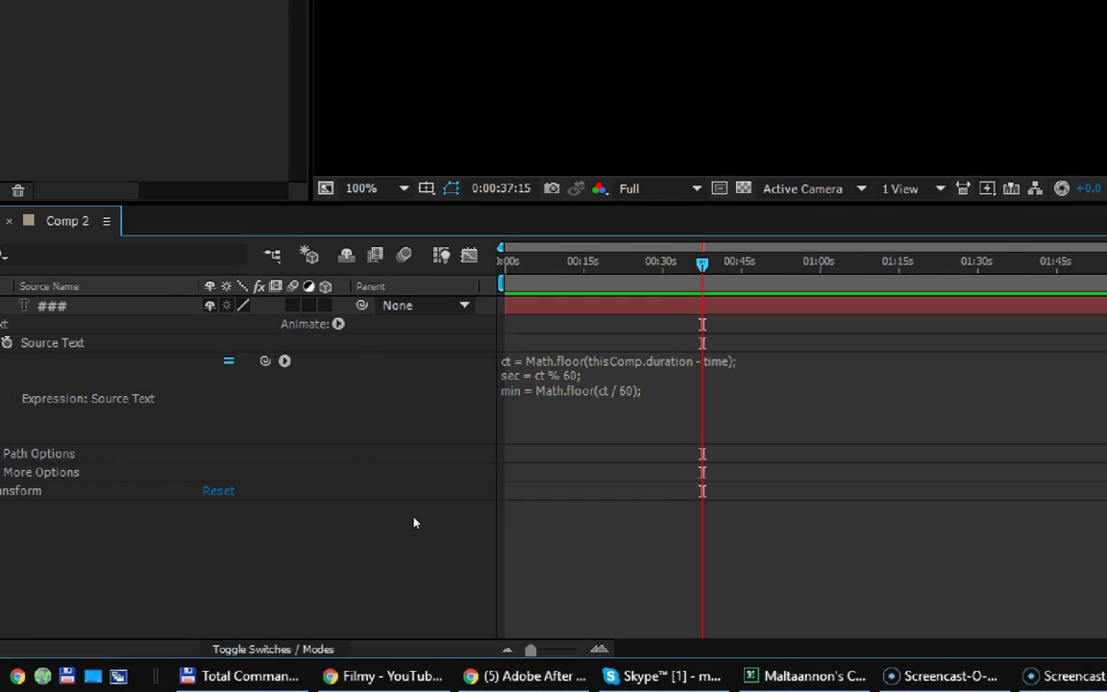
Step: Add a fourth line 'min + " : " + sec;' so the countdown reads like 1 : 12
left_click(616, 385)
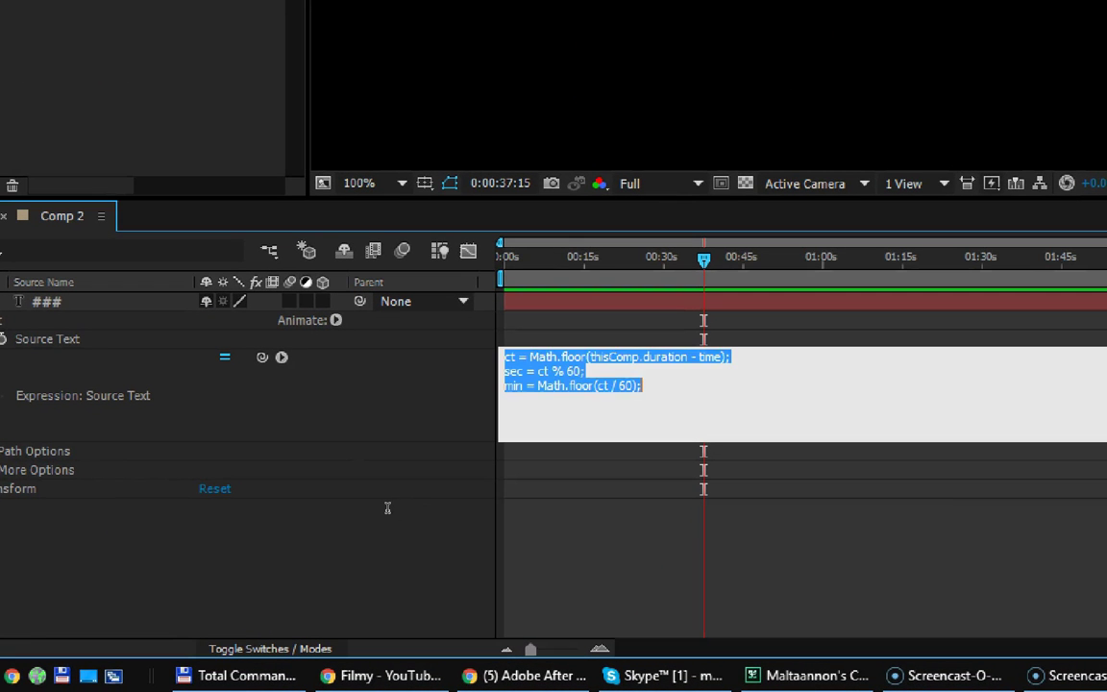
left_click_drag(642, 385, 505, 385)
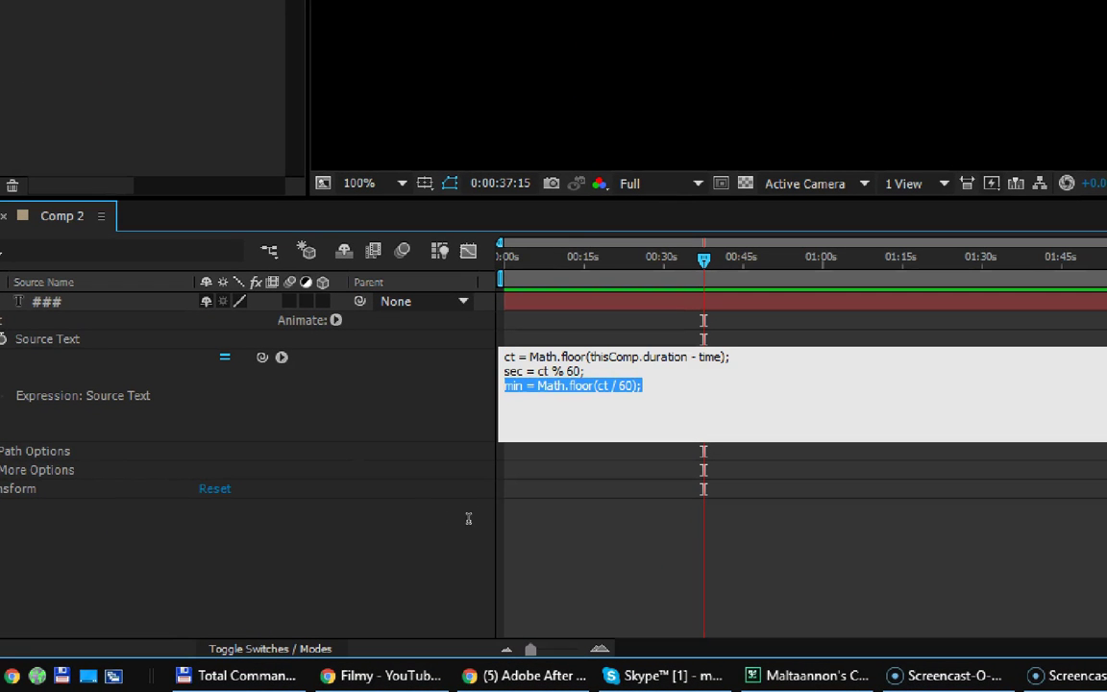
key("Left")
key("shift+Up")
key("shift+Up")
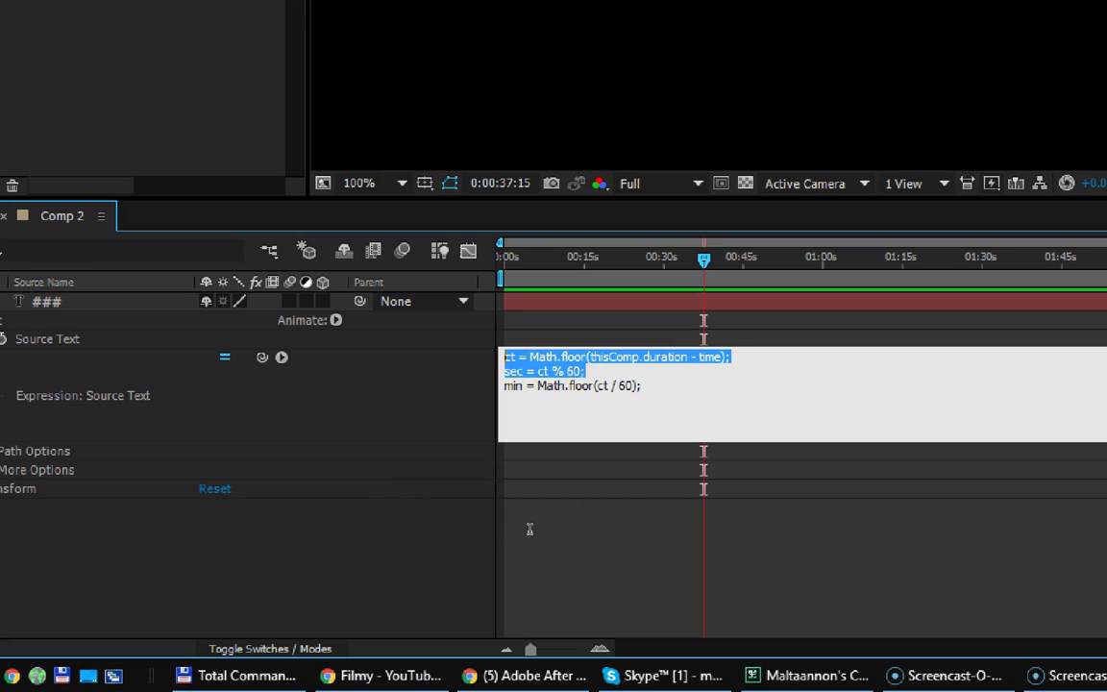
key("End")
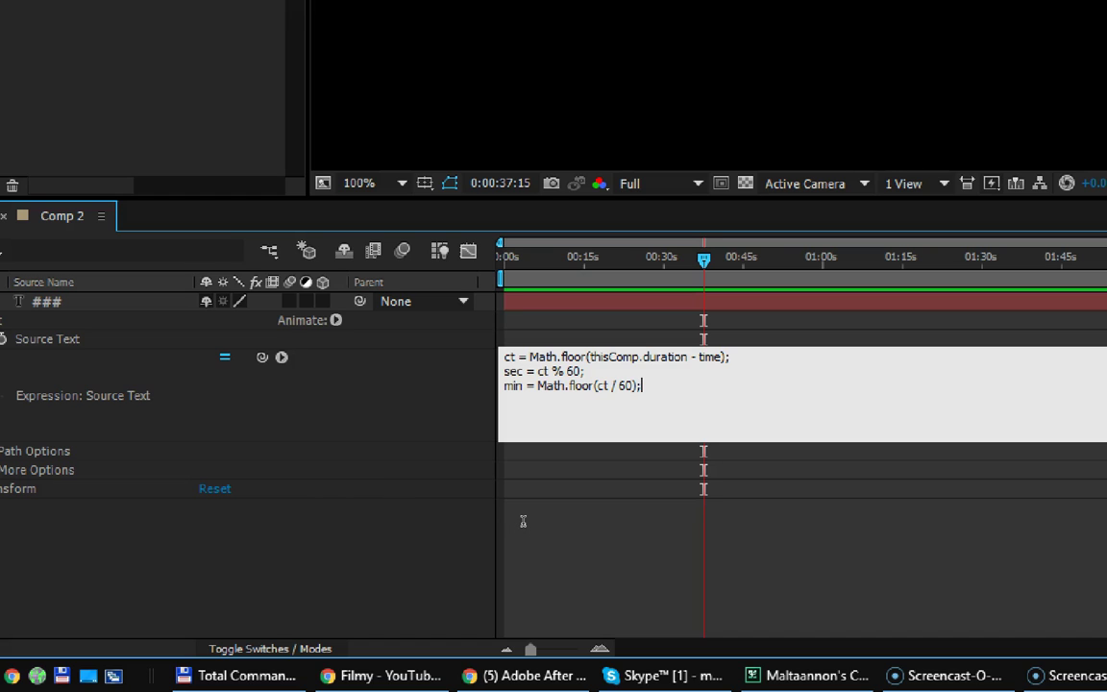
key("Return")
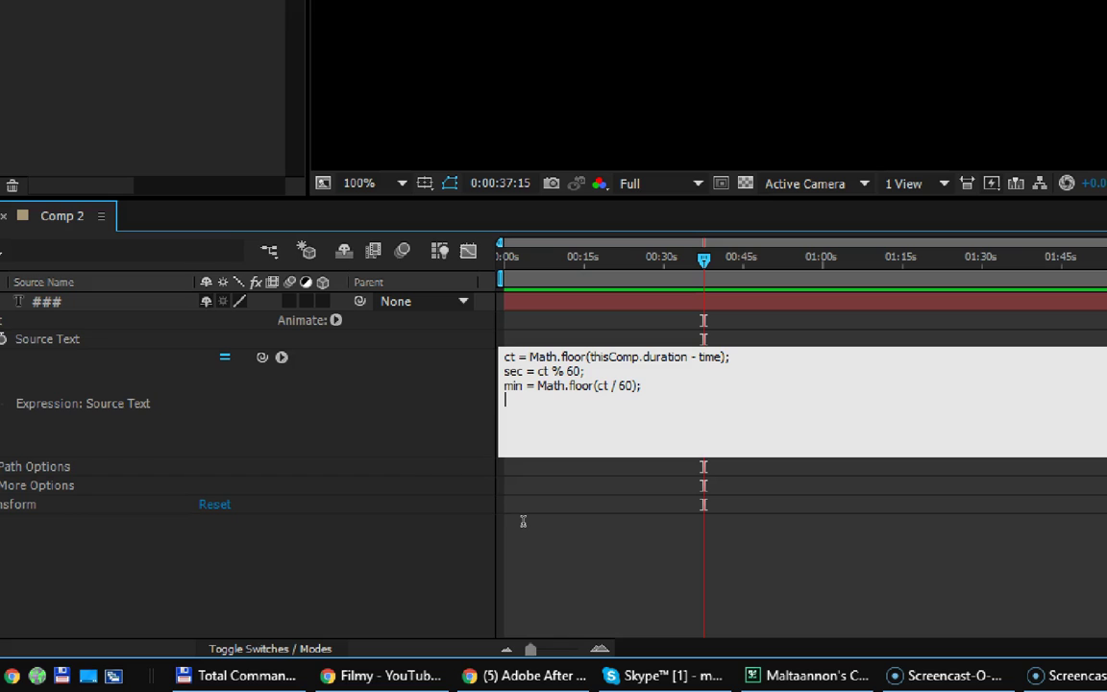
type("min")
type(" + \"")
type(" : \"")
type(" + ")
type("sec;")
left_click(522, 526)
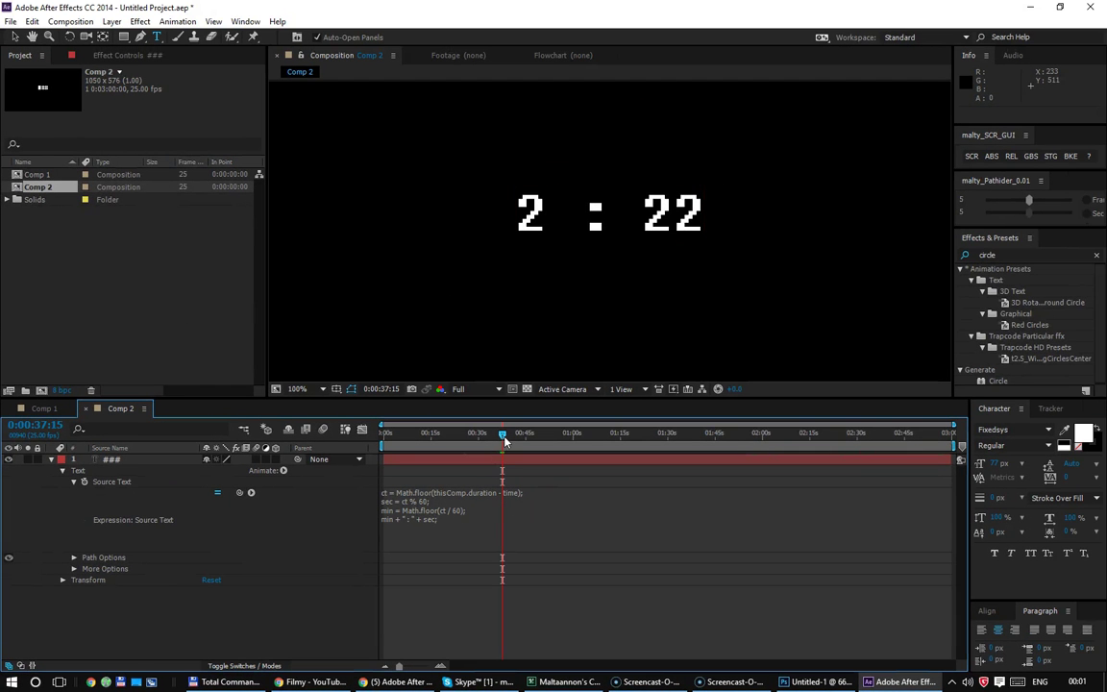
mouse_move(505, 440)
left_mouse_down()
mouse_move(334, 452)
mouse_move(726, 445)
left_mouse_up()
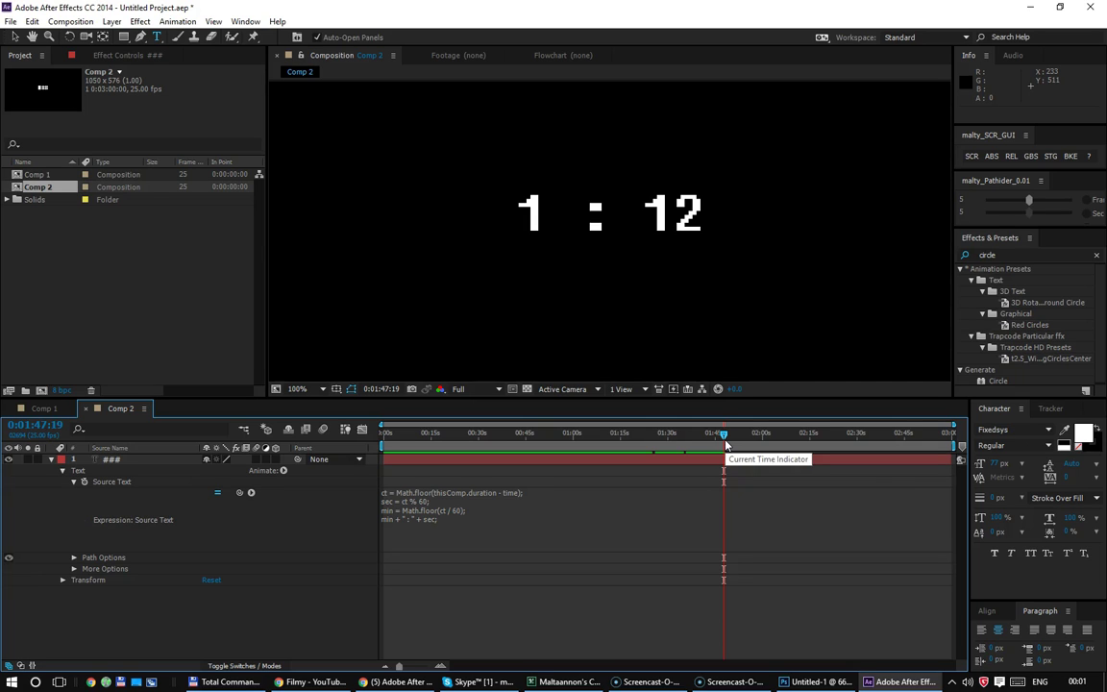
Step: Replace ct on line 1 of the Source Text expression with pozostaly_czas
left_click(457, 502)
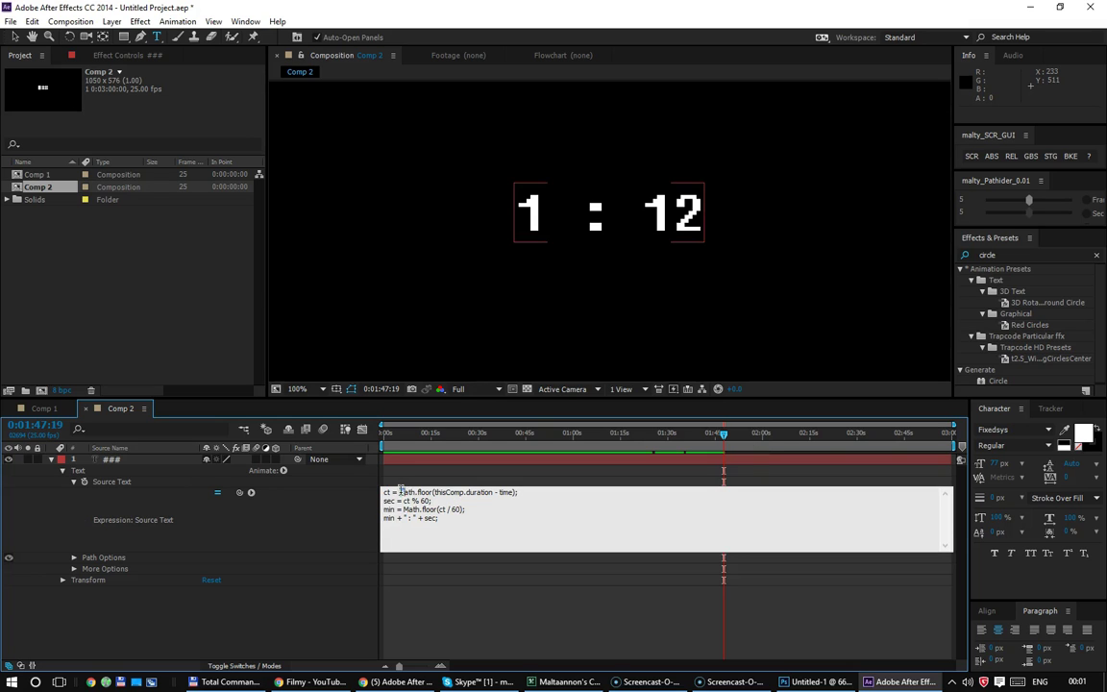
left_click_drag(399, 492, 530, 491)
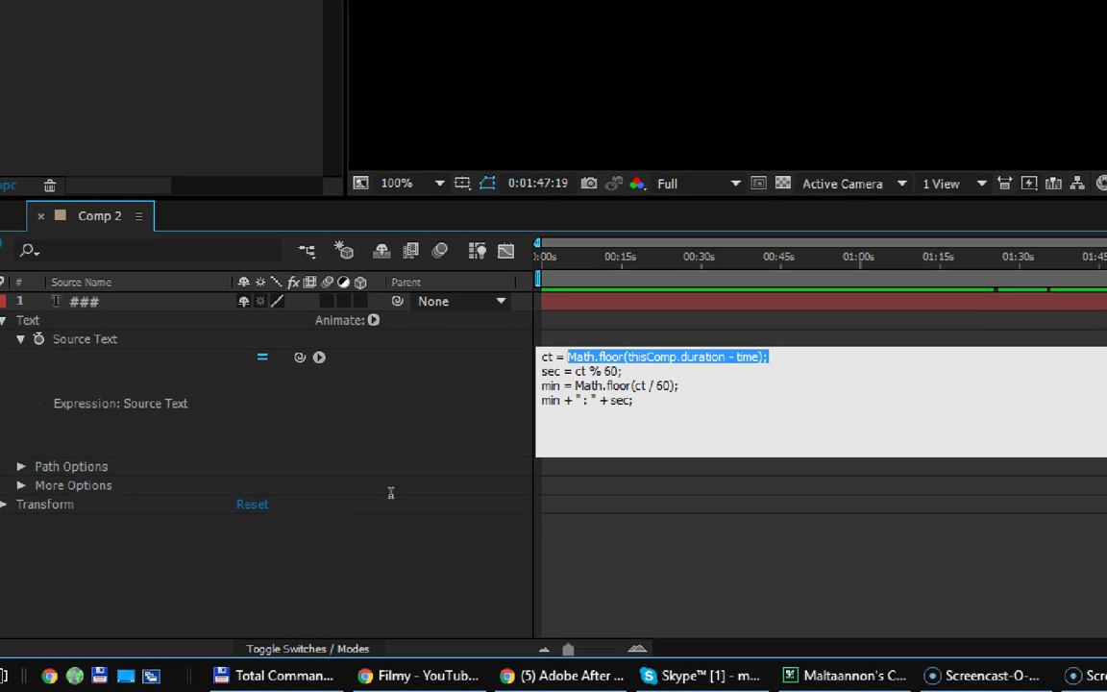
key("shift+Left")
key("ctrl+End")
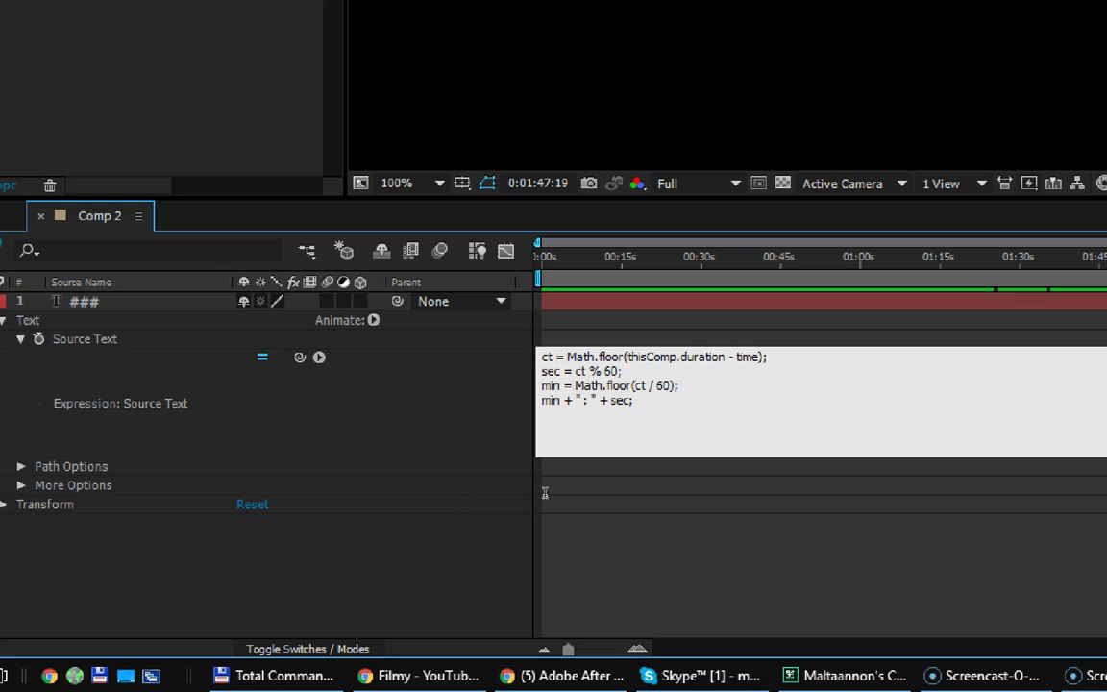
key("ctrl+Home")
key("Right")
key("Right")
key("BackSpace")
key("BackSpace")
type("pozostaly_czas")
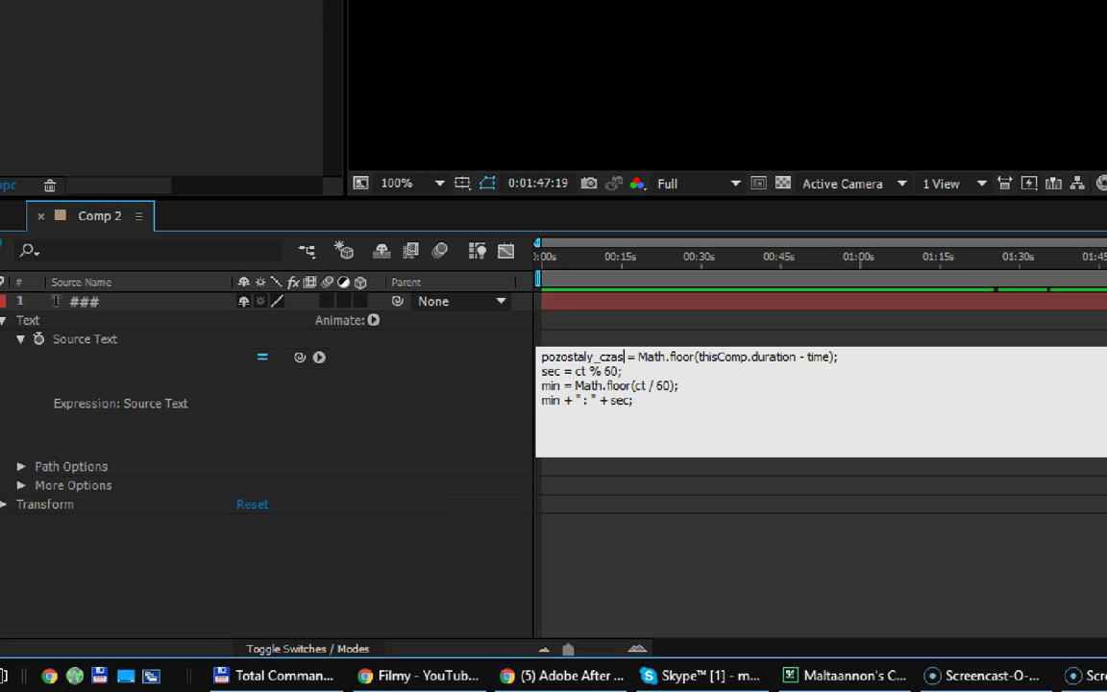
Step: Clean up stray characters on line 1 and apply the expression, triggering the missing-ct warning
key("shift+Home")
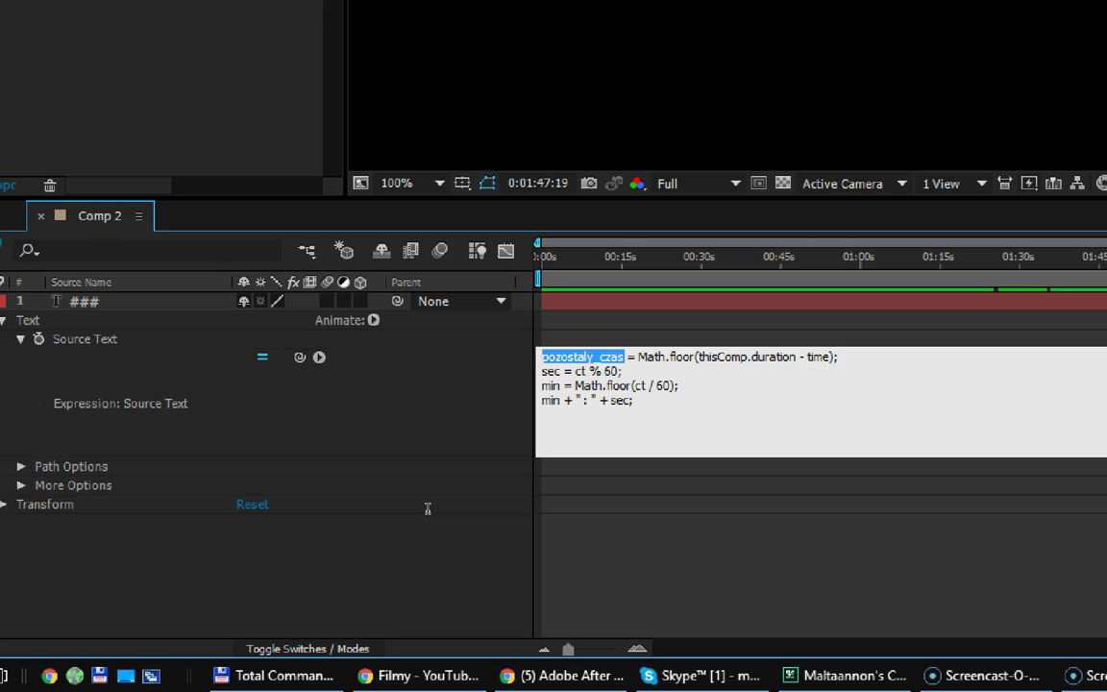
key("Left")
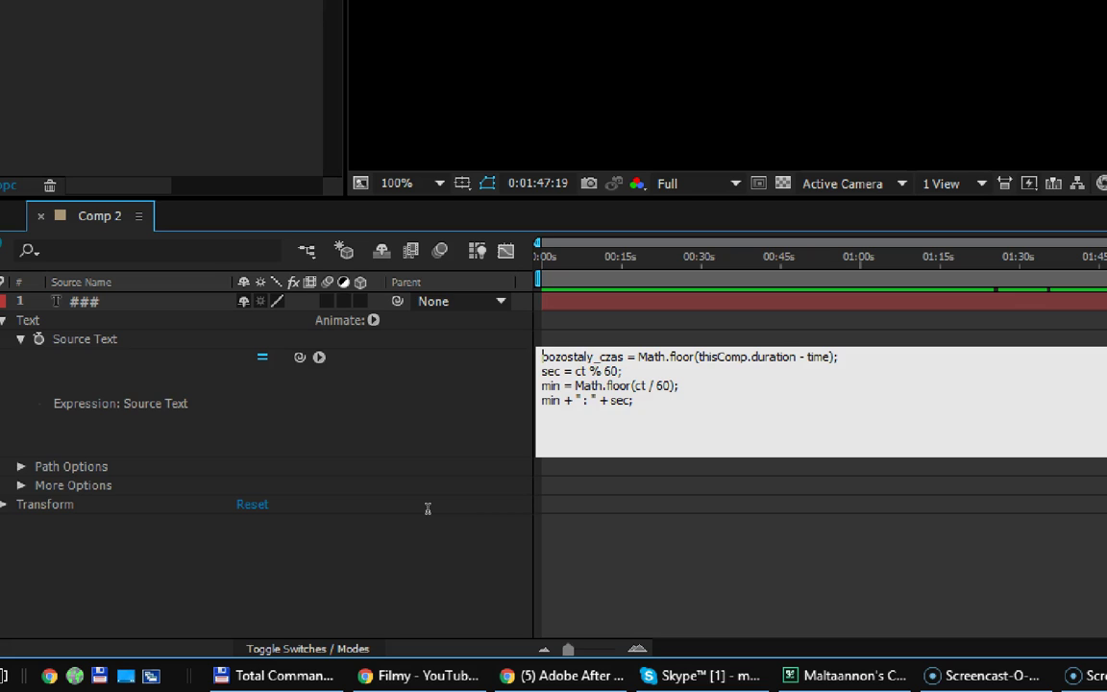
type("1")
key("BackSpace")
type("!")
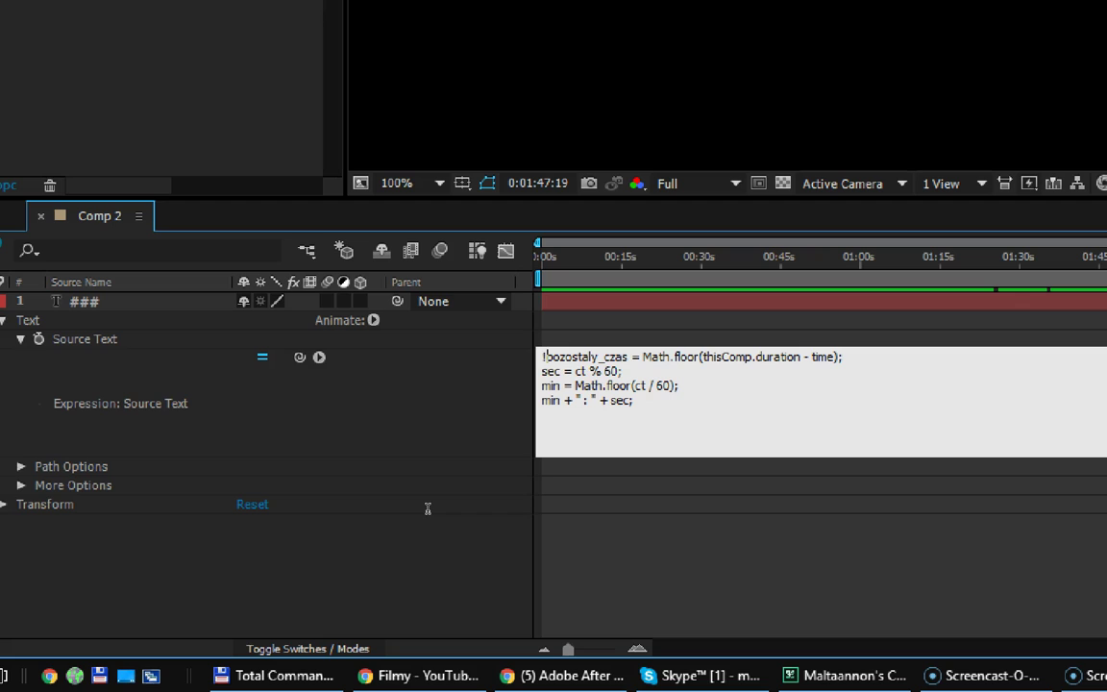
key("BackSpace")
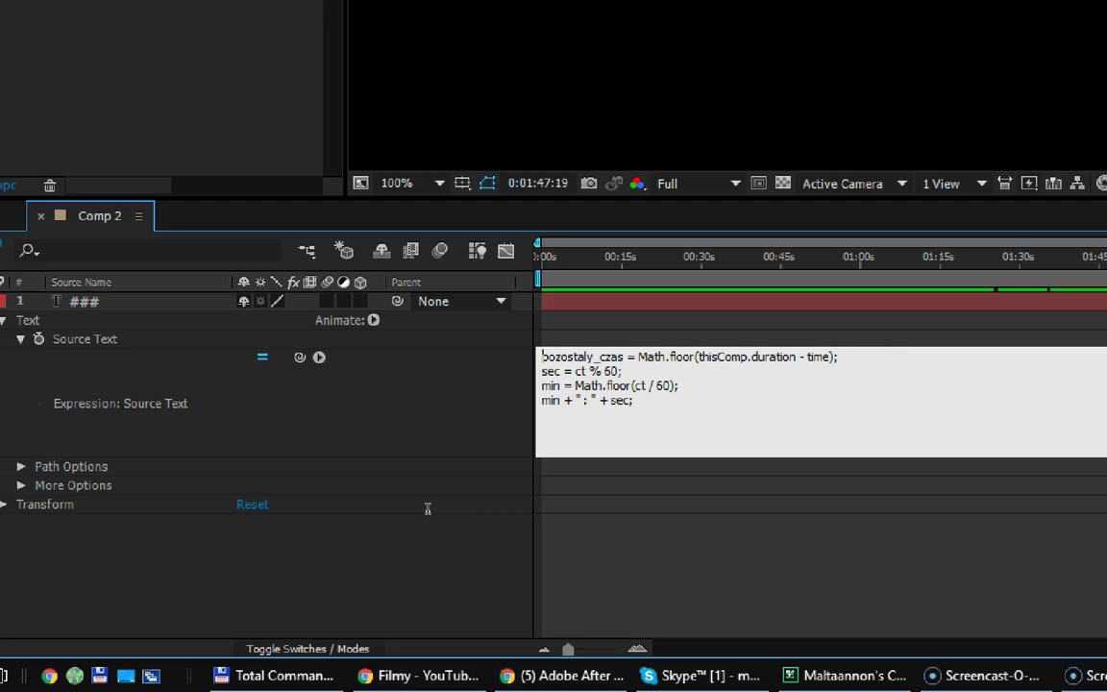
key("Down")
key("Down")
key("Down")
key("Up")
key("Up")
key("Up")
left_click(445, 546)
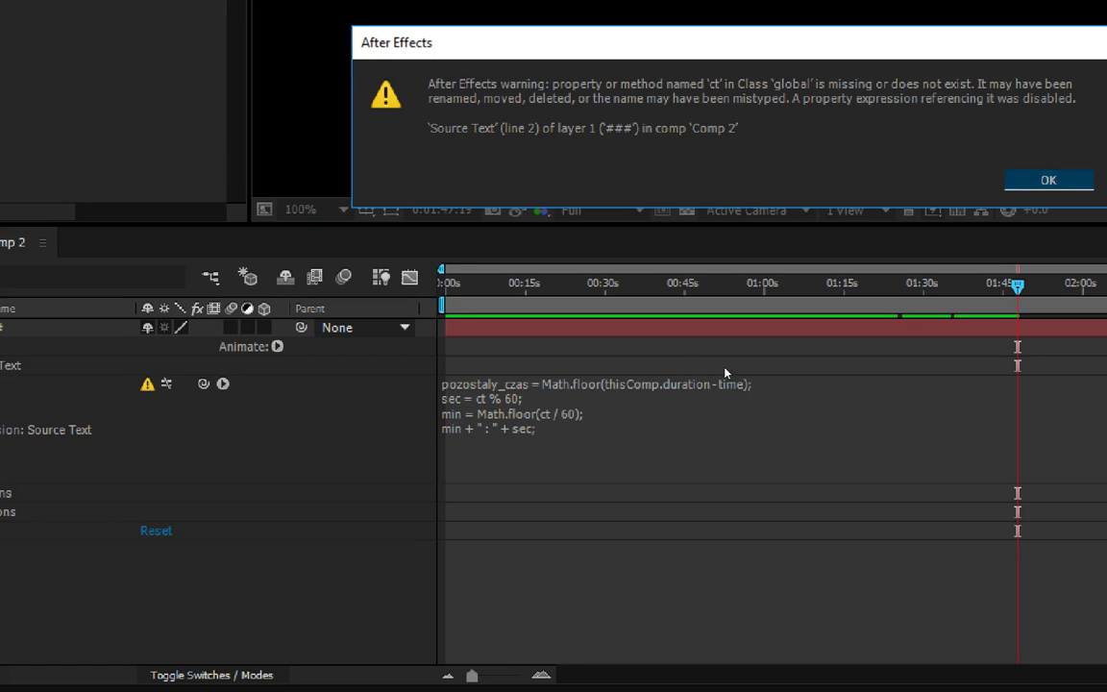
Step: Dismiss the missing-ct warning and copy 'pozostaly_czas' from line 1 of the expression
key("Return")
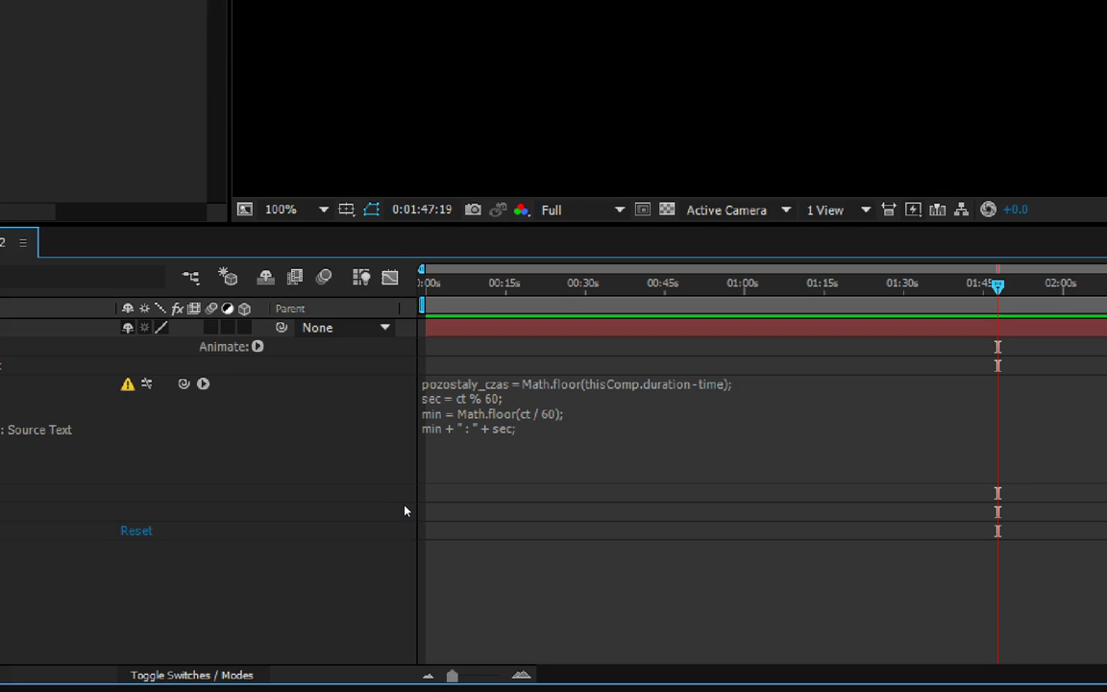
left_click(423, 479)
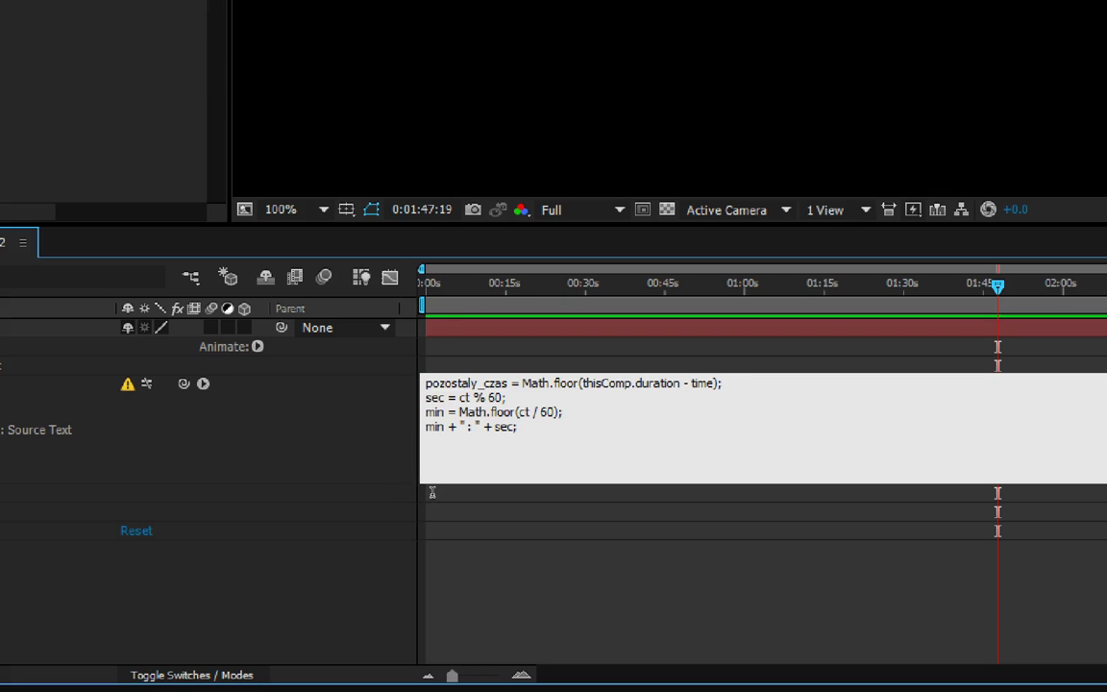
key("ctrl+shift+Right")
left_click(459, 411)
key("ctrl+Home")
key("ctrl+shift+Right")
key("ctrl+c")
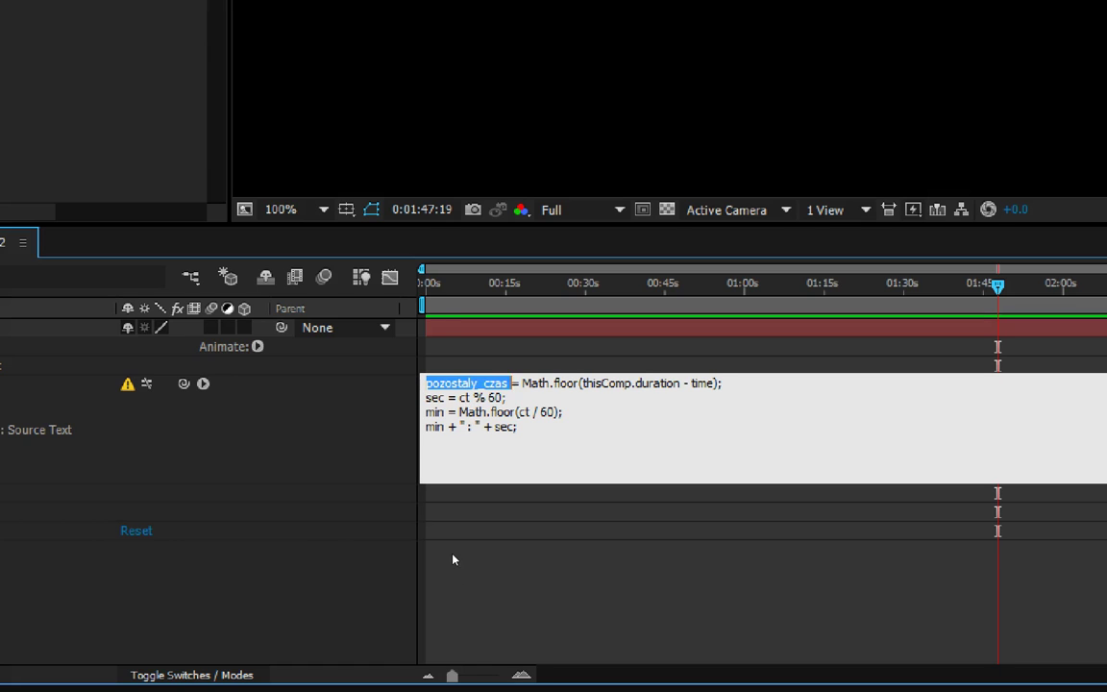
Step: Paste 'pozostaly_czas' over ct on lines 2 and 3 of the expression
key("Down")
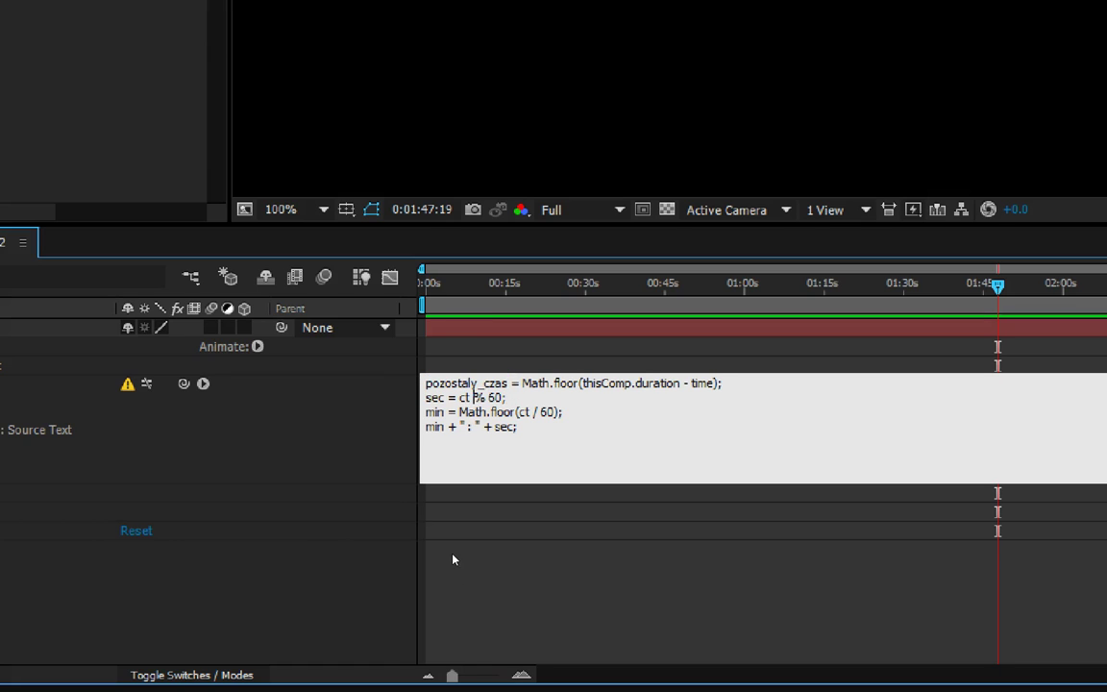
key("ctrl+shift+Left")
key("ctrl+v")
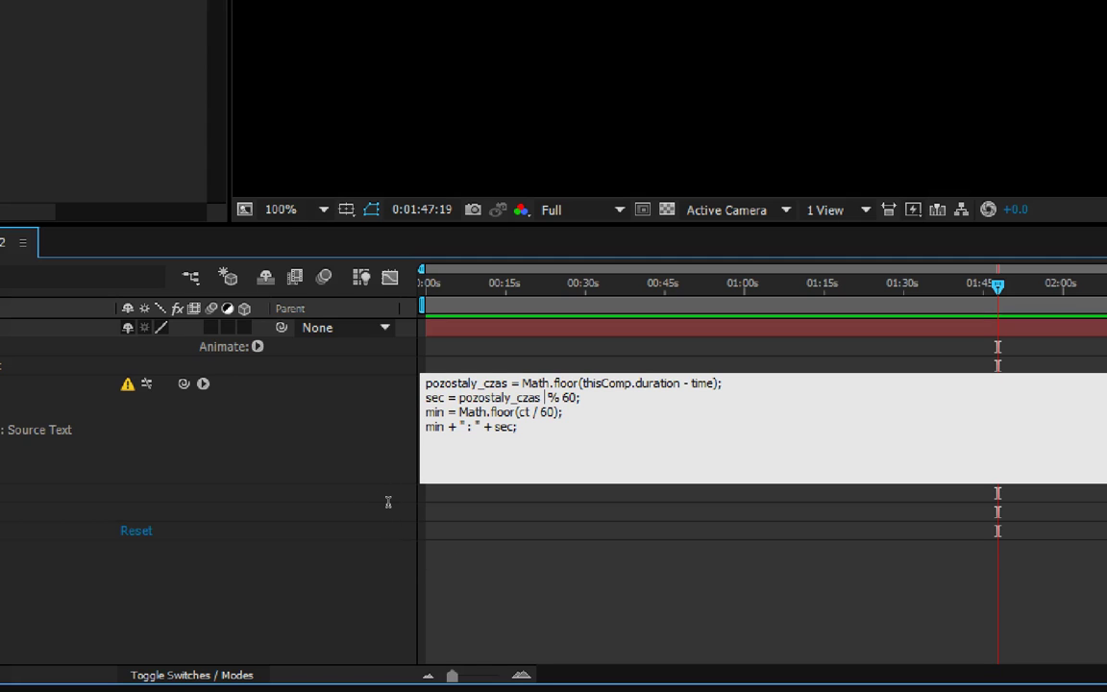
left_click(444, 506)
key("Down")
key("shift+Right")
key("ctrl+v")
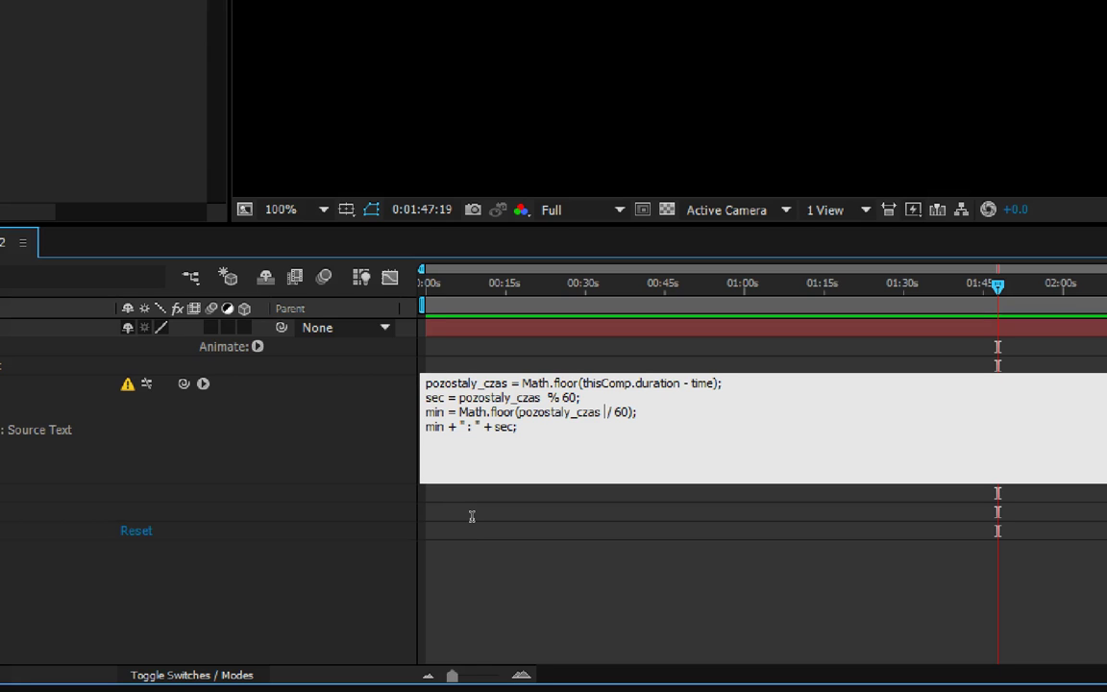
Step: Remove the extra spaces left around pozostaly_czas on lines 2 and 3
key("BackSpace")
key("Left")
key("Left")
key("Left")
key("BackSpace")
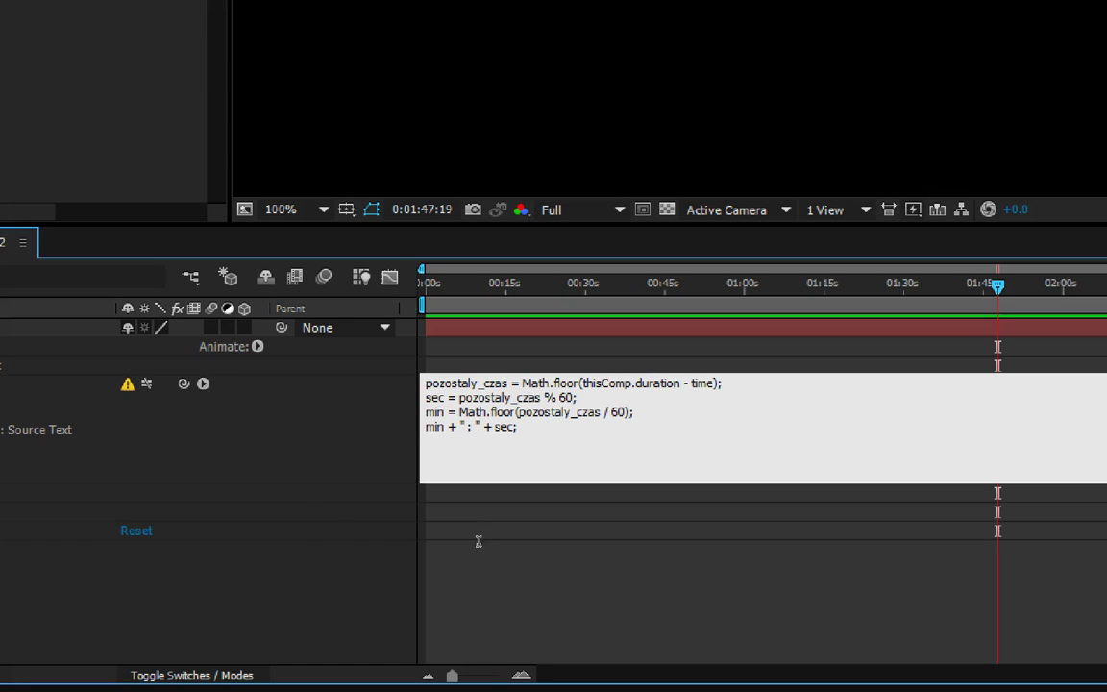
left_click(203, 384)
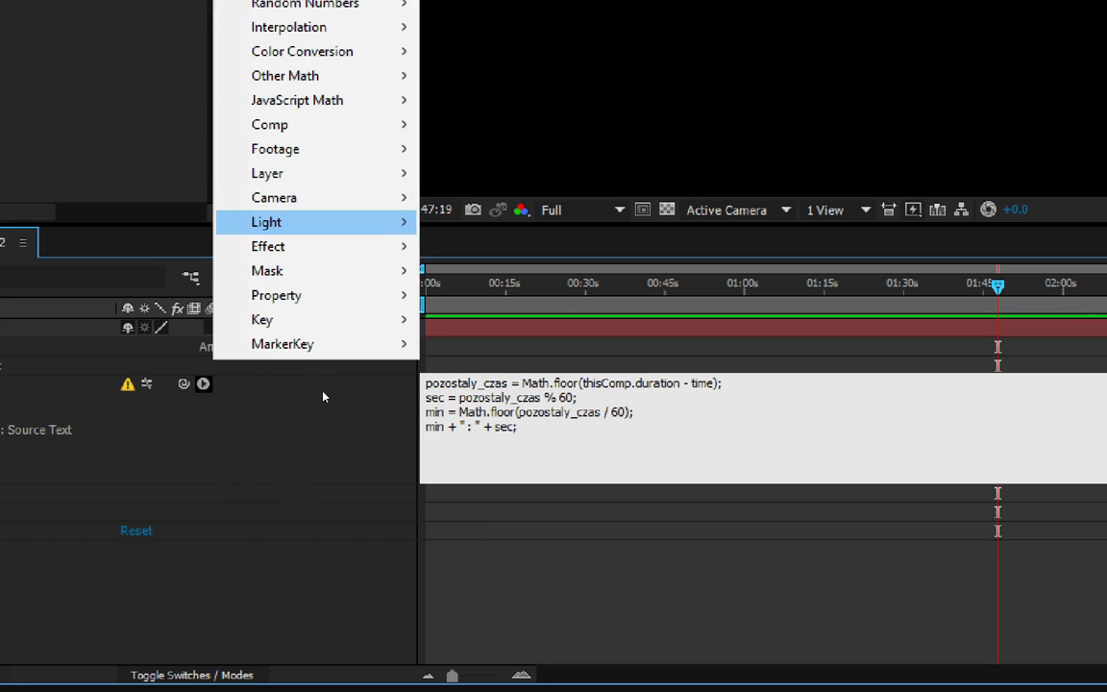
Step: Replace the line 1 variable name with 'time'
left_click(497, 520)
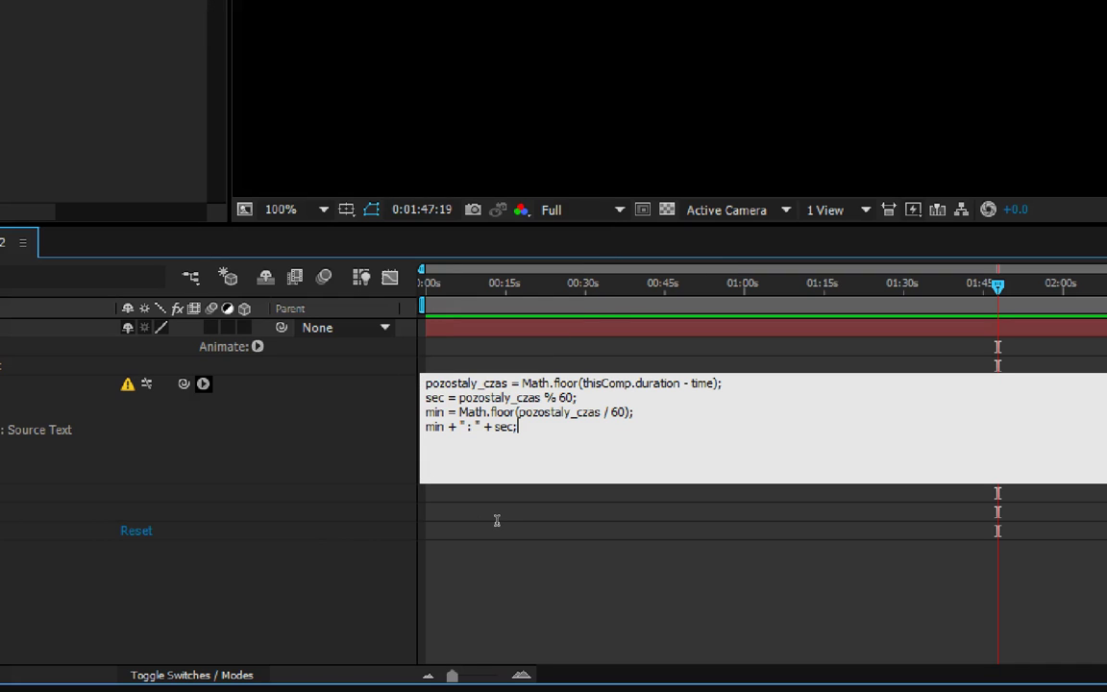
key("Left")
key("Left")
key("shift+Home")
type("time")
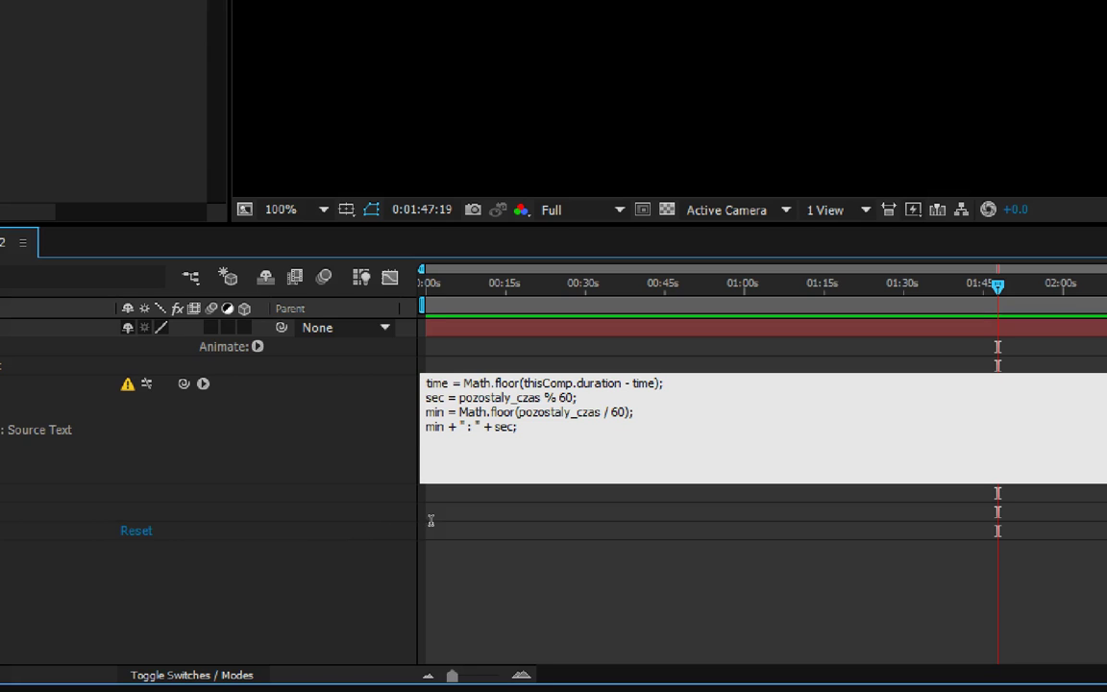
key("ctrl+shift+Left")
key("Down")
key("Down")
key("Down")
Step: Try '_time' on line 1, then restore pozostaly_czas as its variable
double_click(450, 383)
key("Left")
key("Home")
type("_")
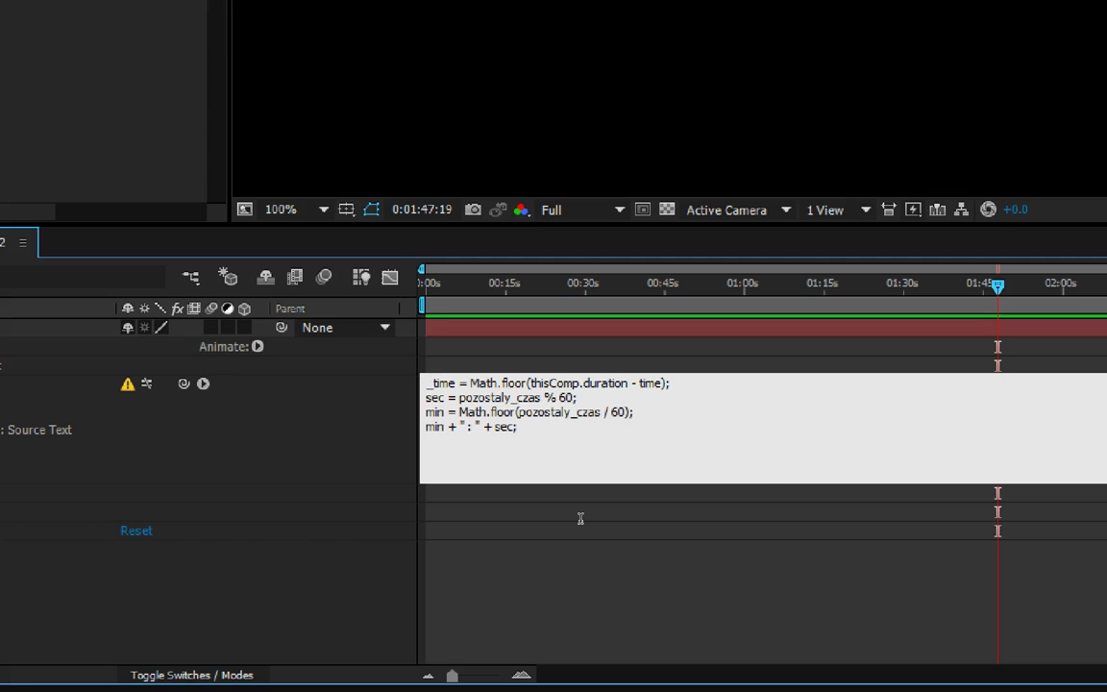
key("BackSpace")
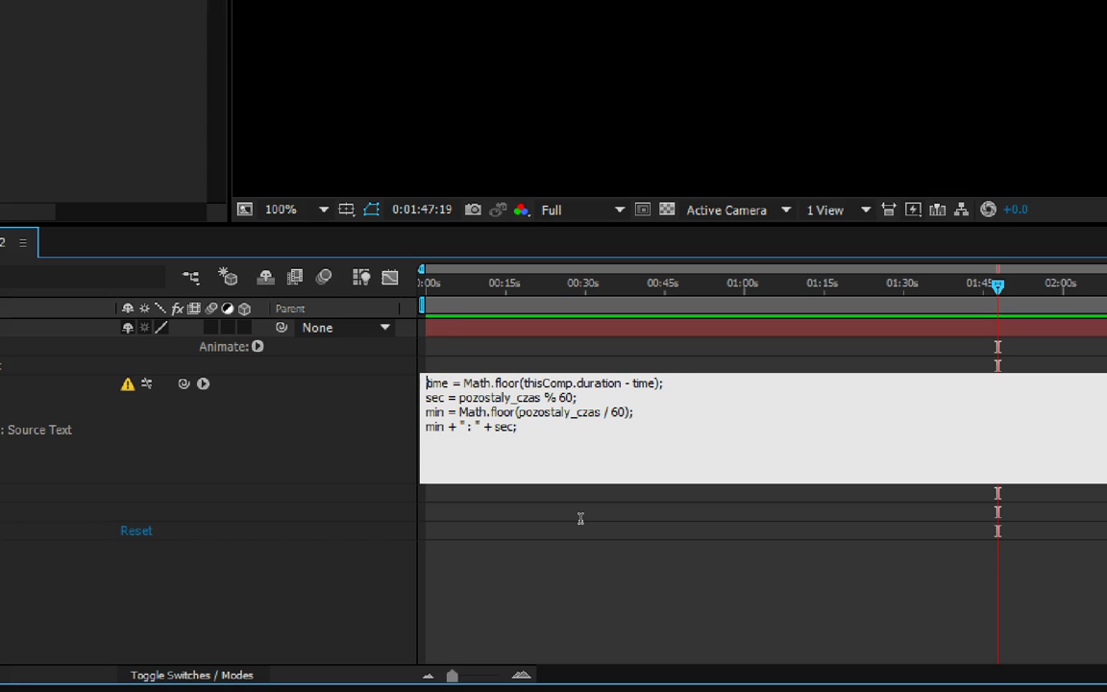
key("shift+Right")
key("shift+Right")
key("shift+Right")
key("ctrl+v")
Step: Apply the expression and scrub to 1:19 to confirm the timer reads 1 : 40
left_click(582, 527)
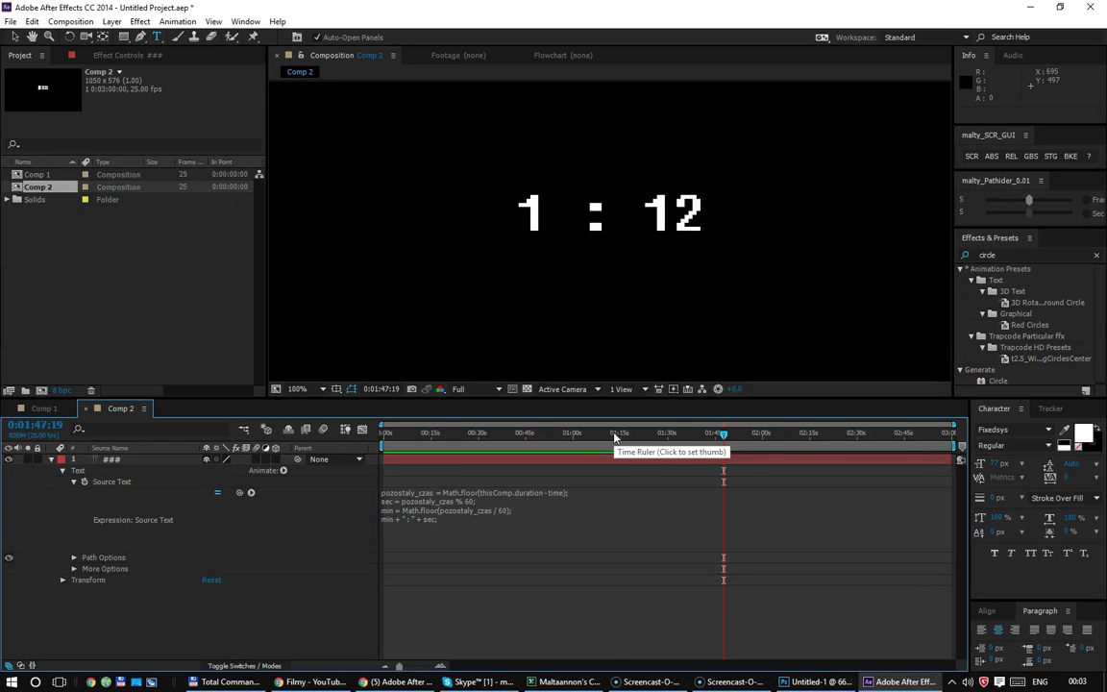
left_click(589, 435)
left_click_drag(596, 434, 635, 435)
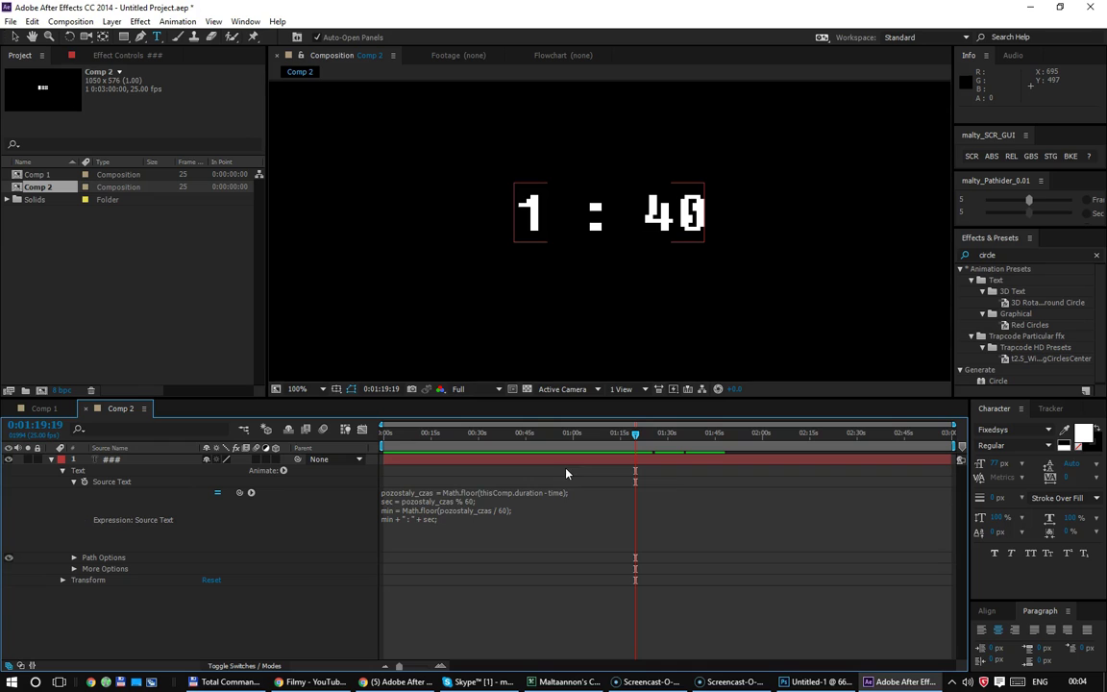
Step: Add a blank line below the code and select line 1's Math.floor expression
left_click(510, 532)
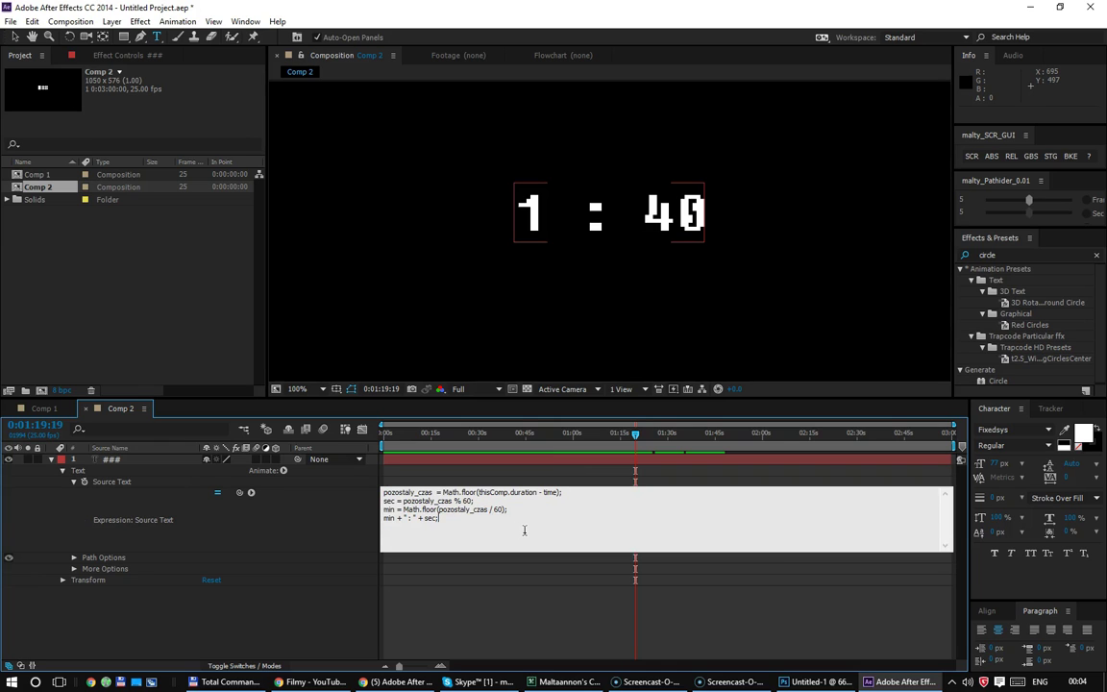
key("Return")
key("Return")
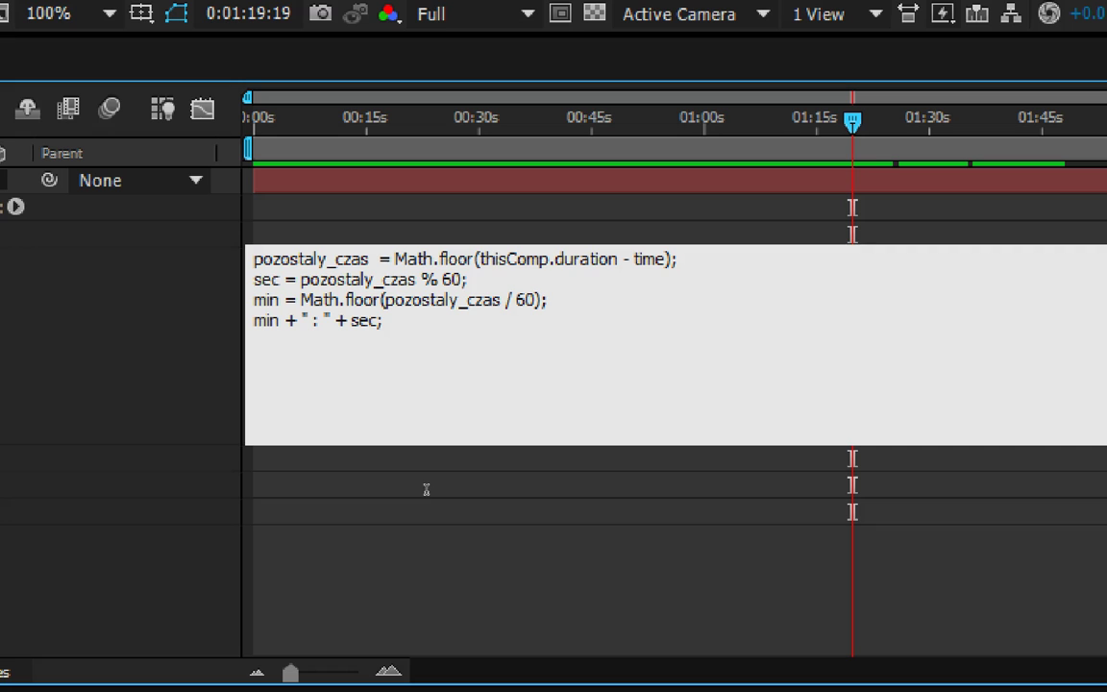
left_click_drag(443, 493, 575, 489)
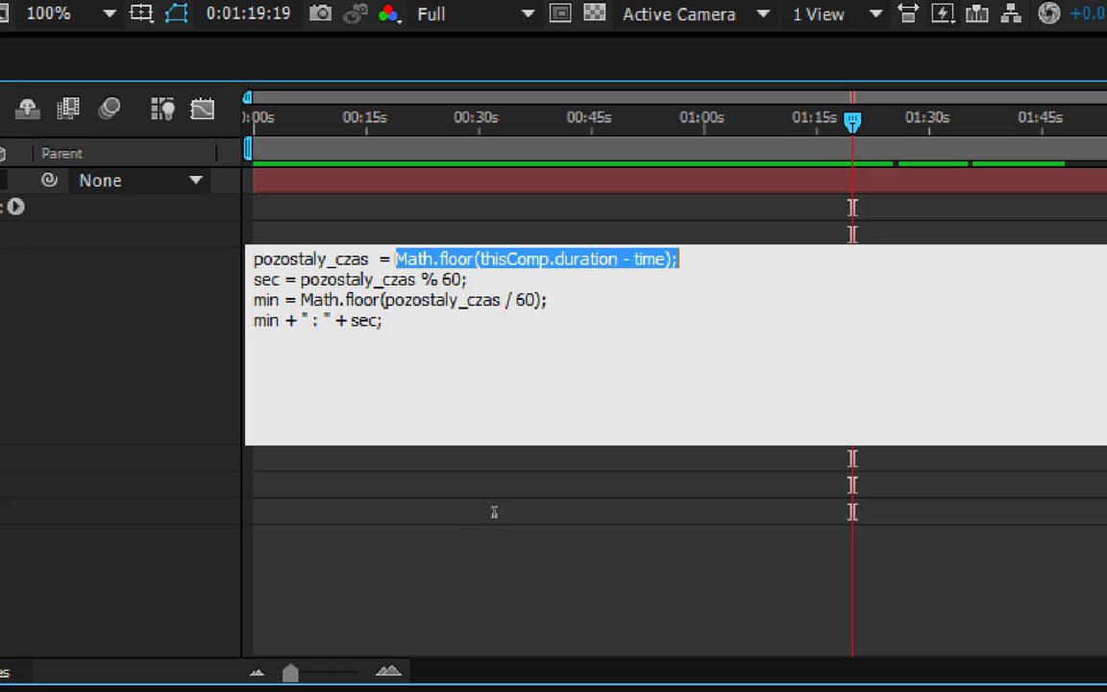
Step: On the last line, write Math.floor( / 60 ) wrapping the copied duration expression
key("ctrl+End")
type("Math.floor(")
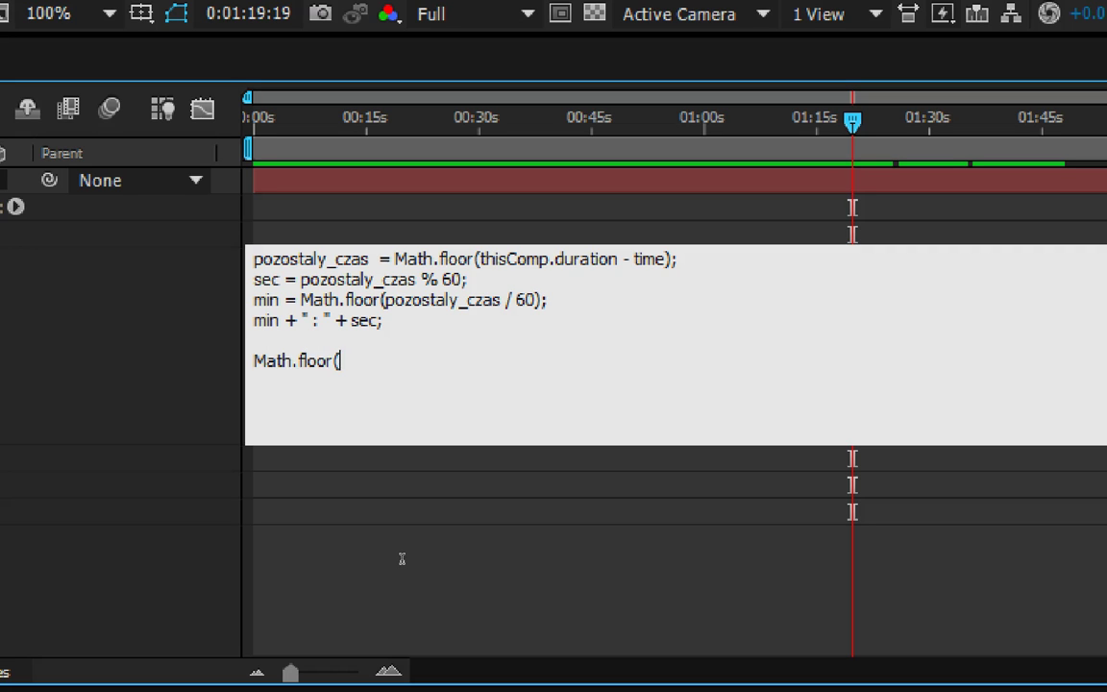
type("    / 60 )")
left_click_drag(395, 258, 675, 259)
key("ctrl+c")
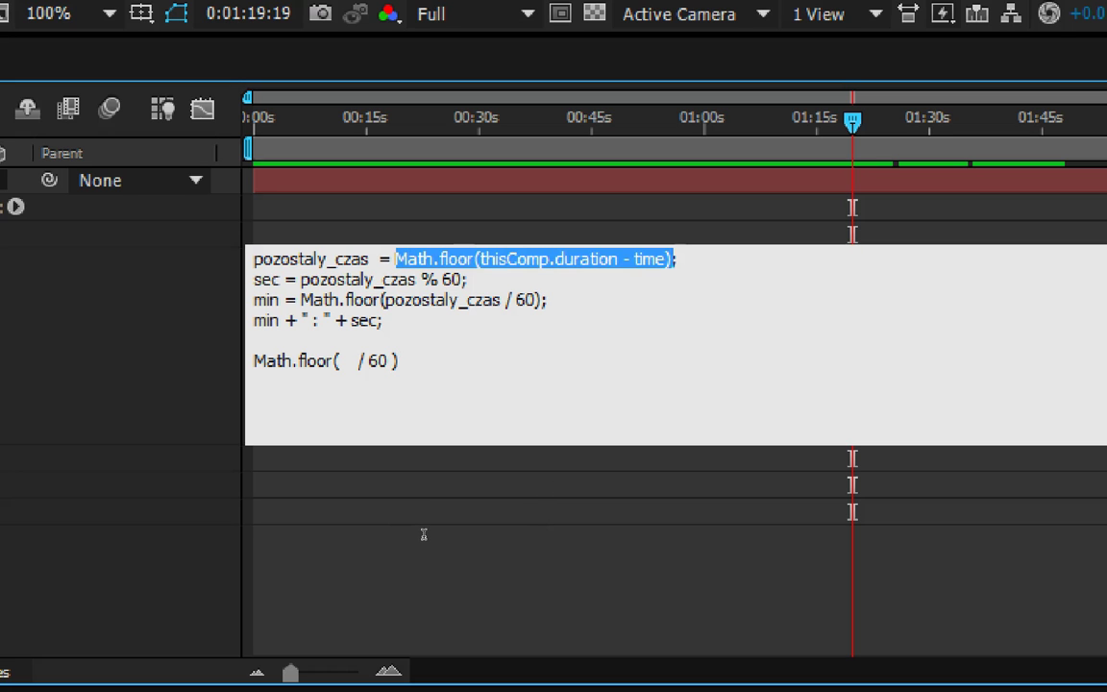
key("ctrl+v")
Step: Append + " : " + (Math.floor(thisComp.duration - time) % 60); and delete the variable lines
key("End")
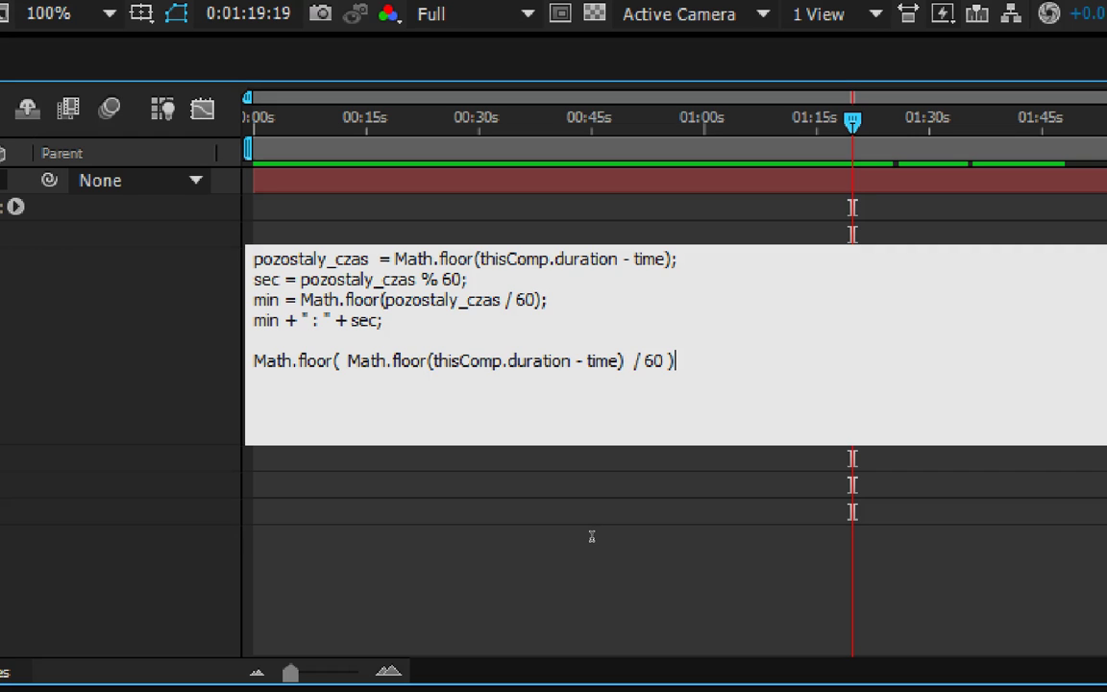
type("+")
type(" \" : \"")
type(" +")
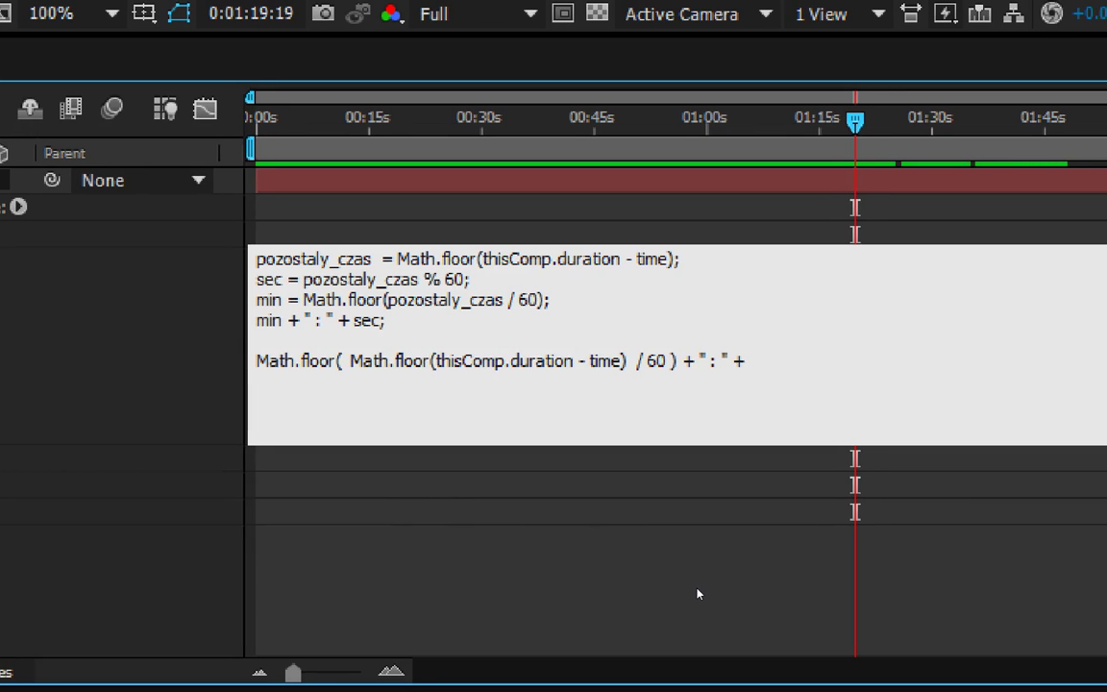
type("(Math.floor(thisComp.duration - time)")
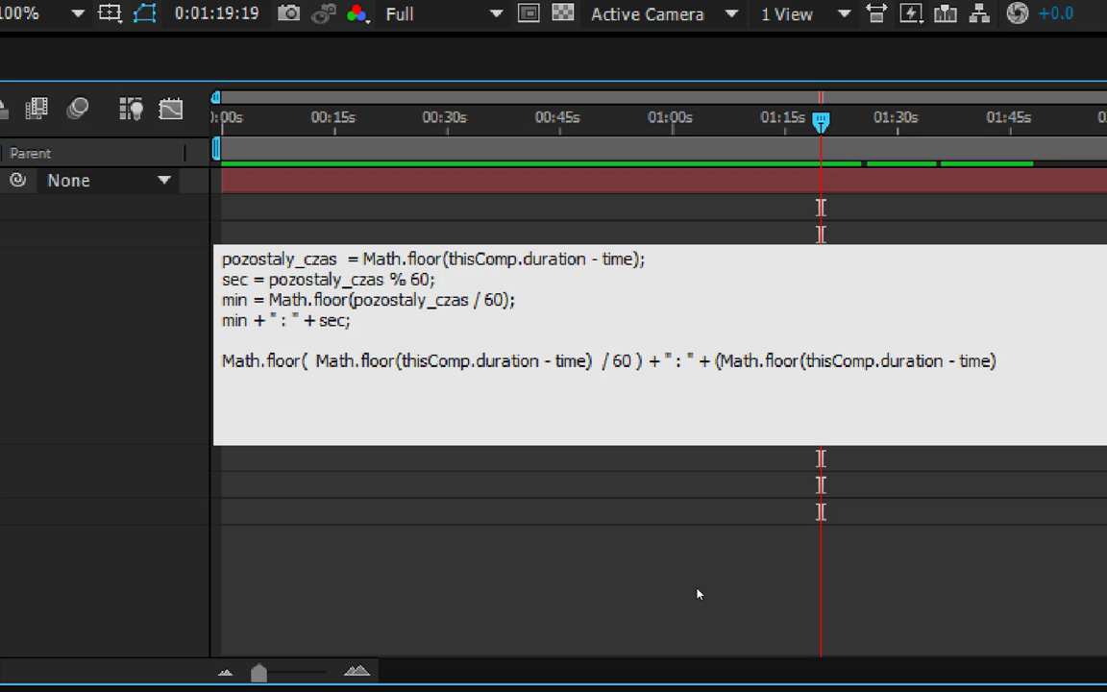
type(" % 60")
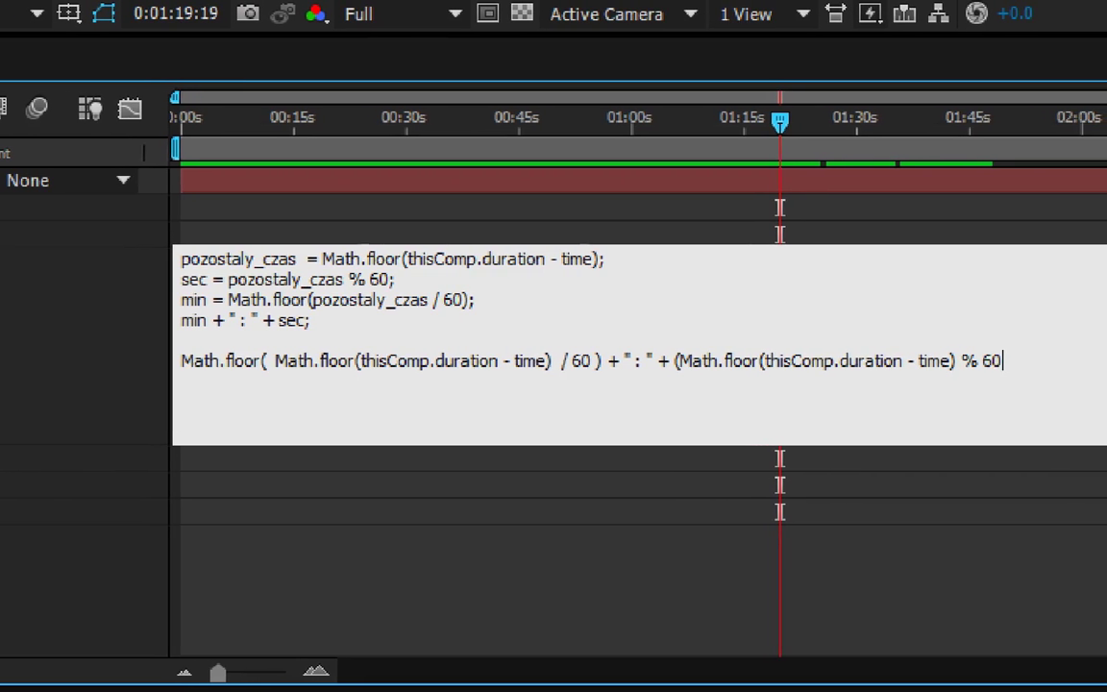
type(")")
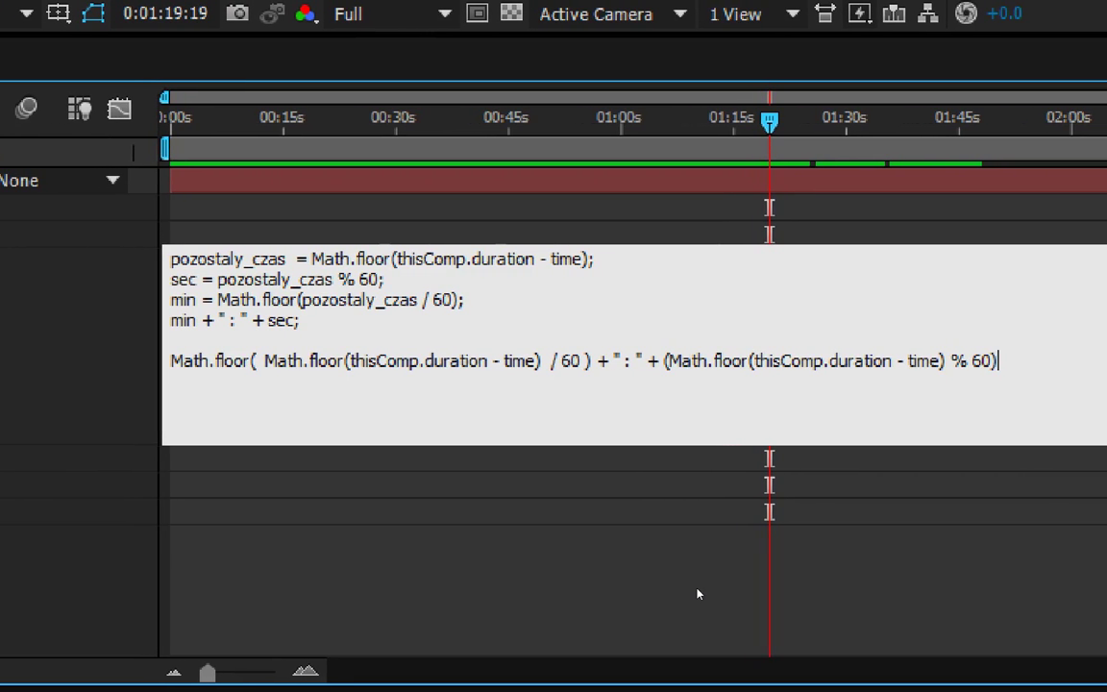
type(";")
key("Up")
key("shift+Up")
key("shift+Up")
key("shift+Up")
key("shift+Up")
key("Delete")
key("Delete")
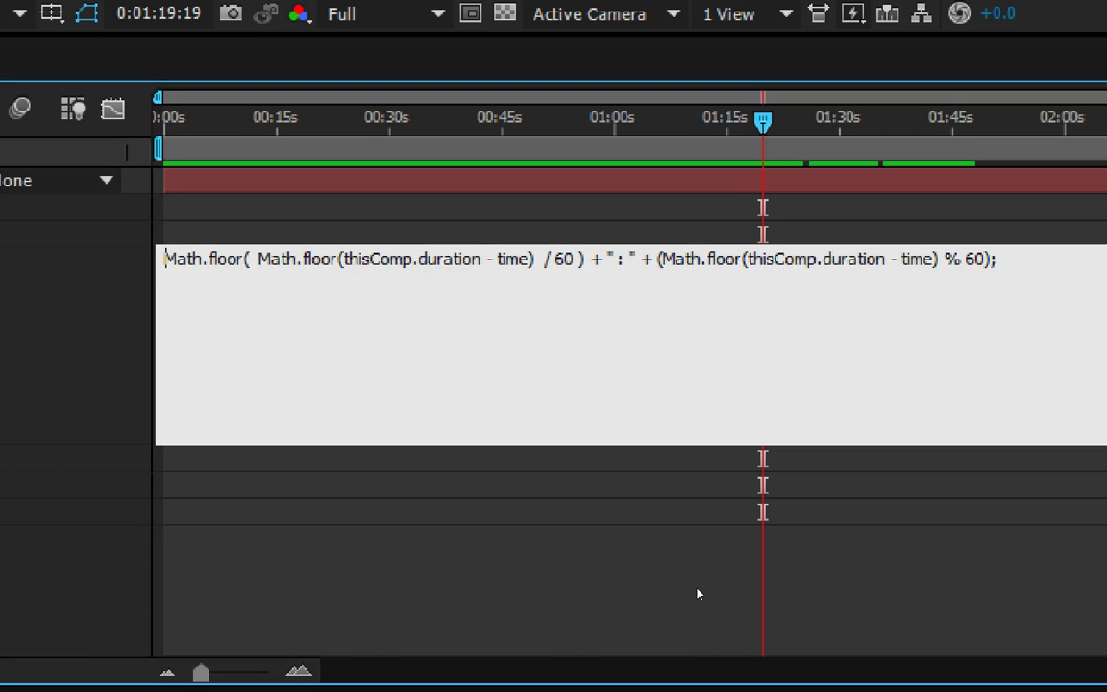
left_click(698, 594)
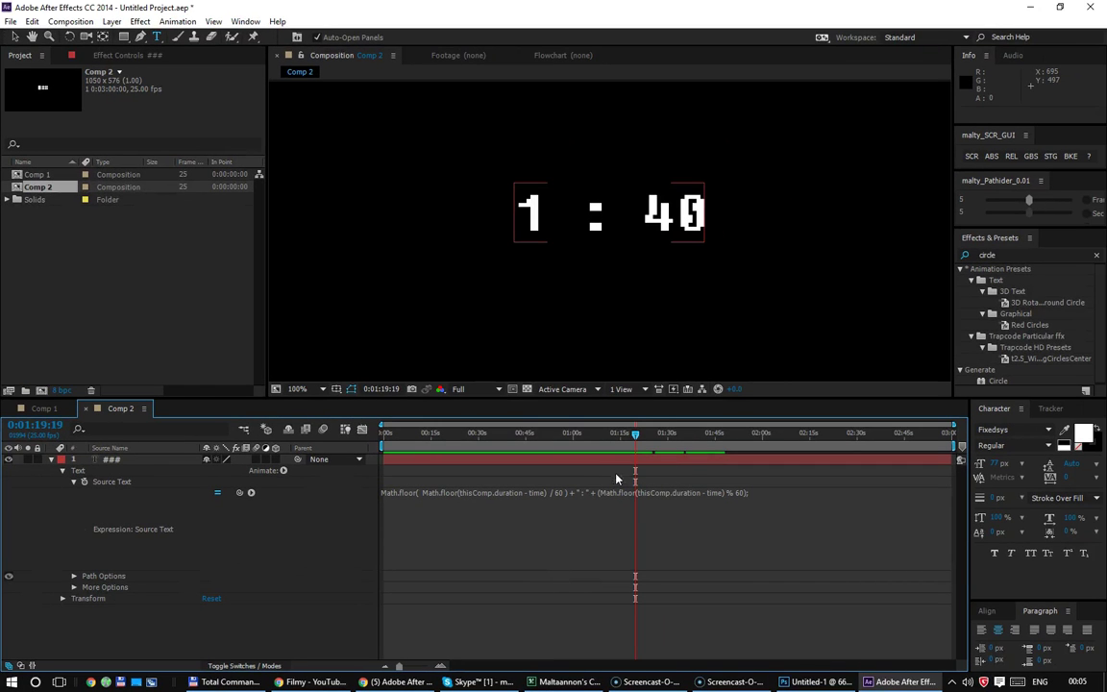
Step: Scrub the timeline back and forward to check the countdown, reading 1 : 24 at 0:01:35:16
left_click_drag(634, 434, 355, 461)
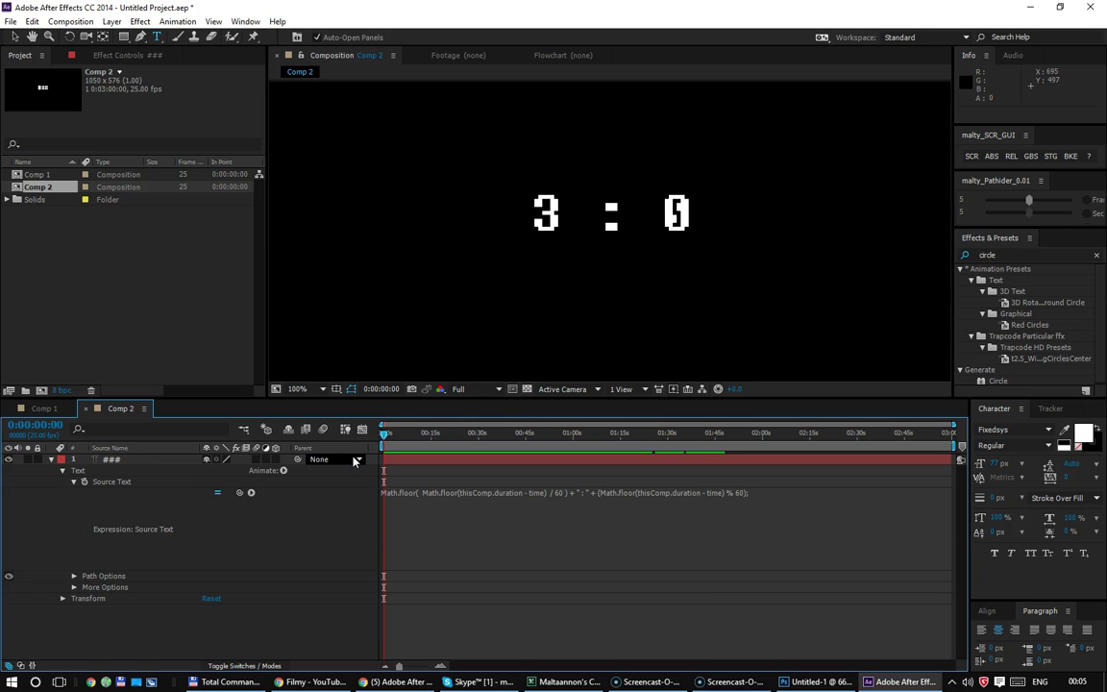
mouse_move(433, 435)
left_mouse_down()
mouse_move(514, 455)
mouse_move(686, 462)
left_mouse_up()
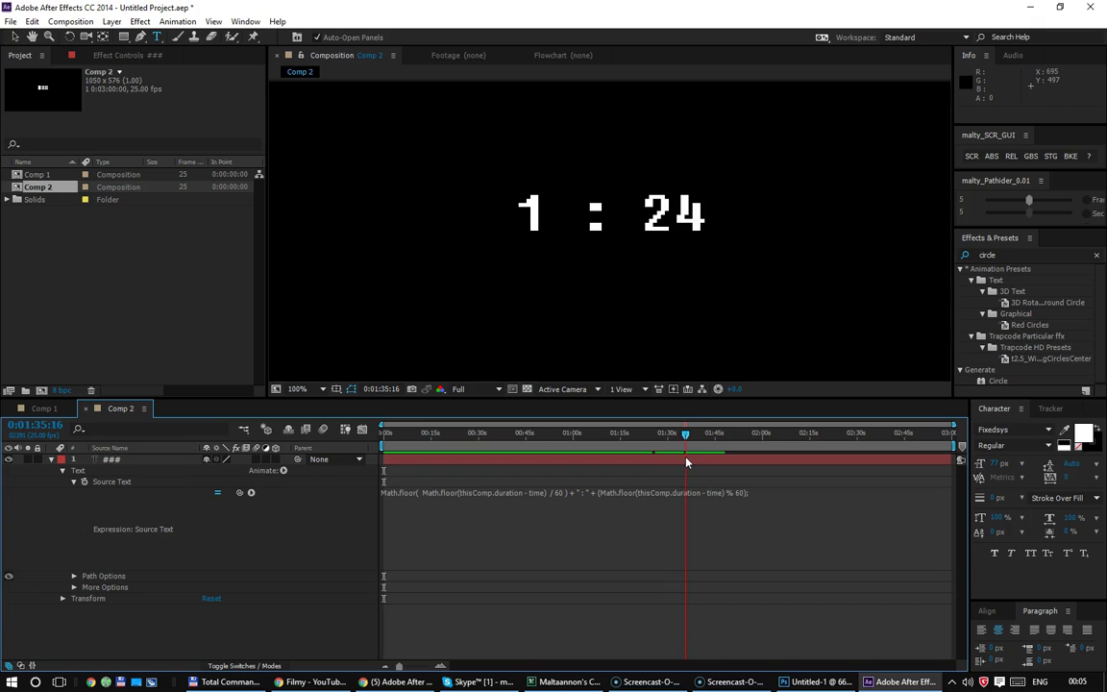
left_click(143, 327)
Step: Close Comp 2 and delete both Comp 1 and Comp 2 from the project
key("ctrl+w")
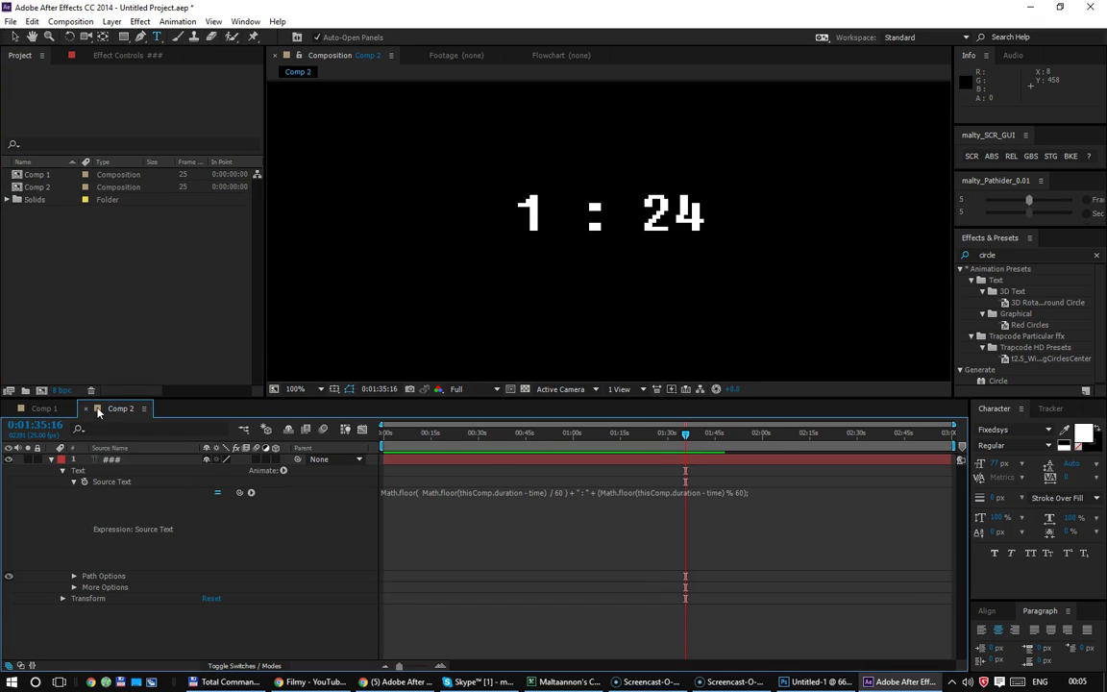
left_click(46, 329)
left_click(44, 188)
left_click(43, 176, "shift")
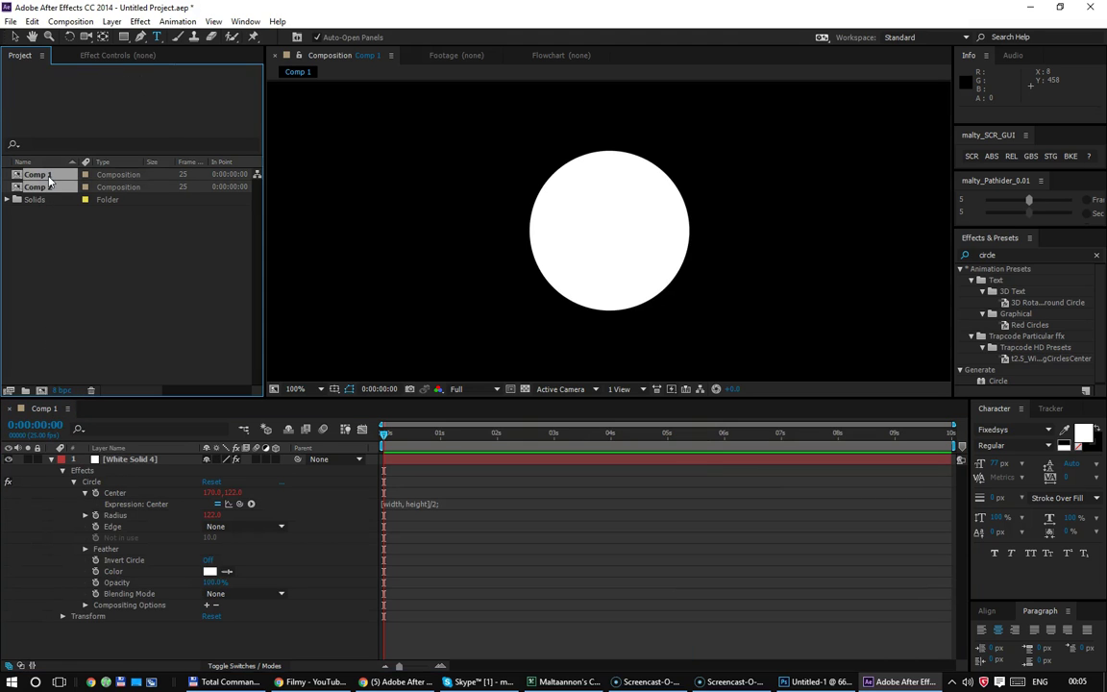
key("Delete")
key("Return")
Step: Create a new composition with a 3-second duration
right_click(62, 228)
left_click(96, 237)
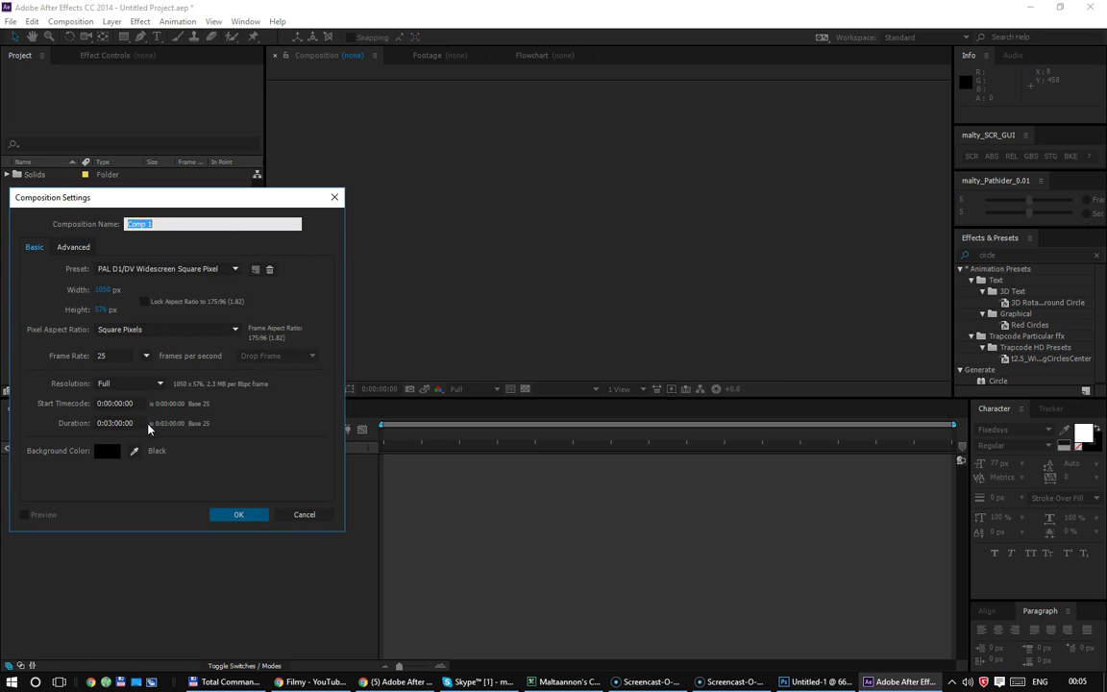
left_click(115, 423)
type("3")
key("Return")
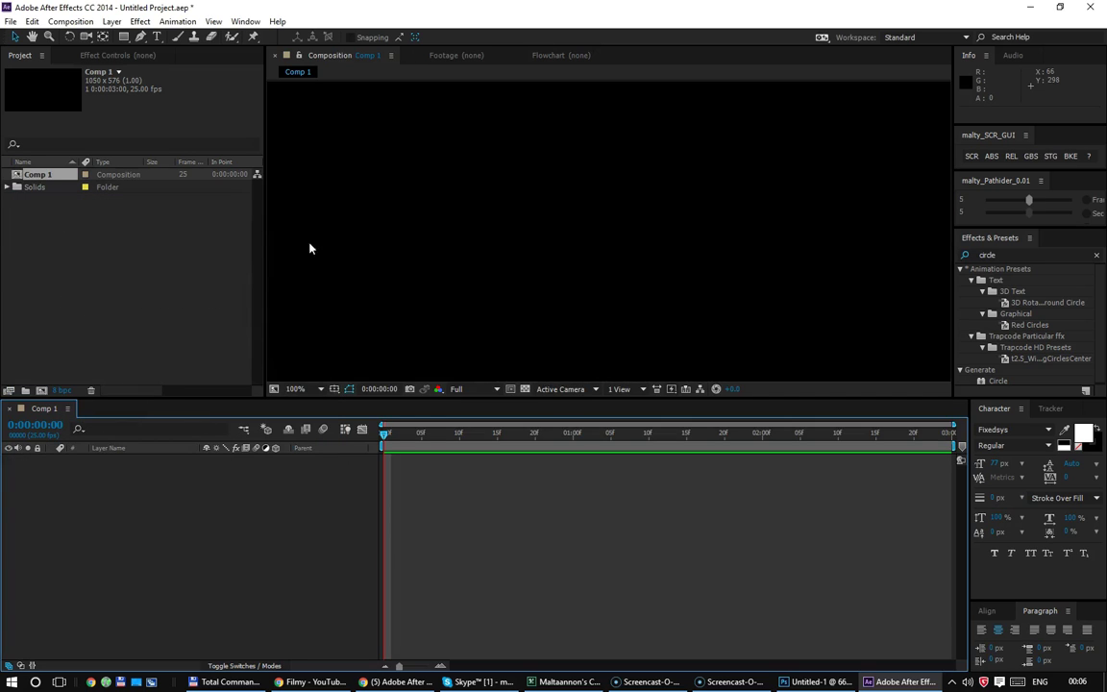
Step: Add a 100 × 100 white solid layer to the new composition
right_click(307, 241)
mouse_move(467, 246)
left_click(507, 280)
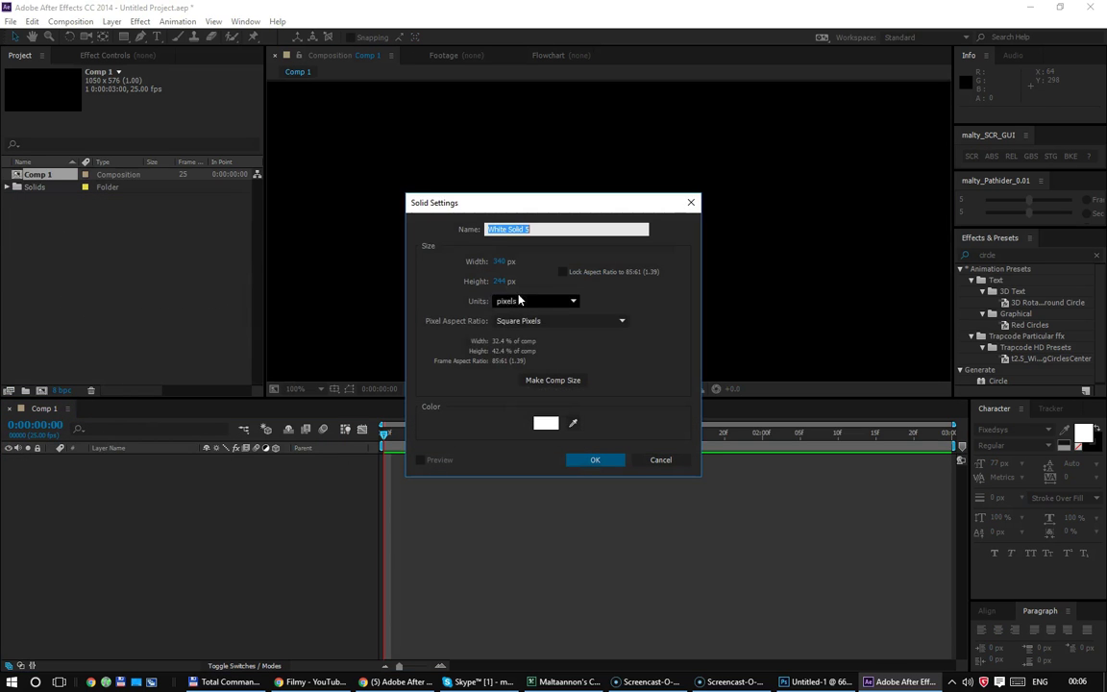
left_click(498, 263)
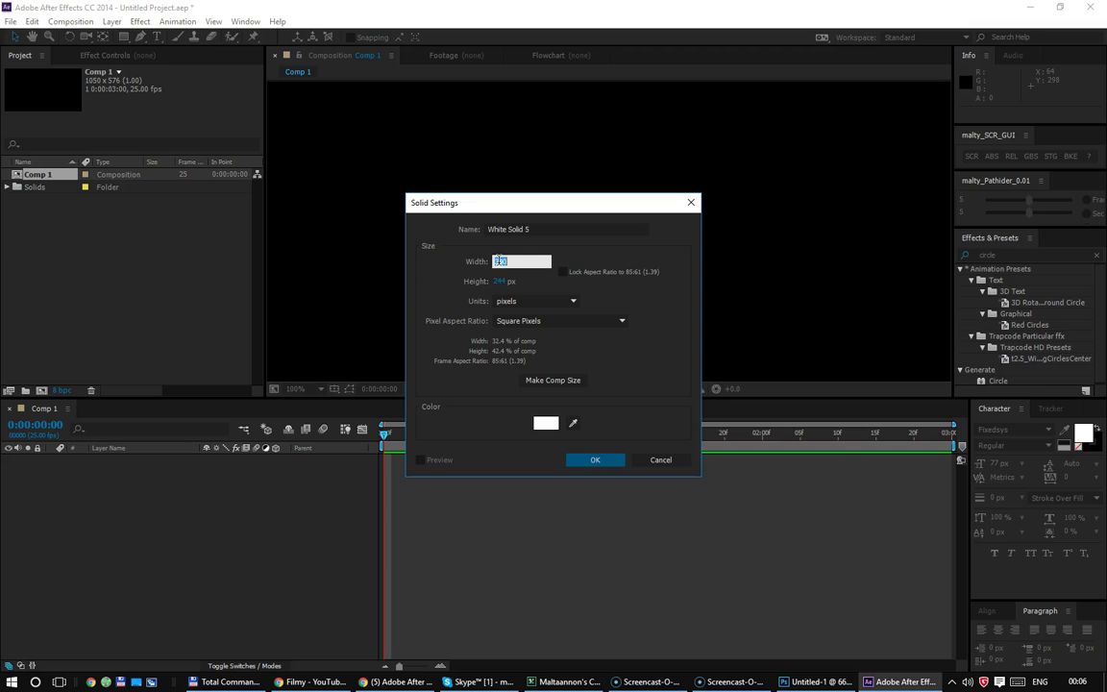
type("100")
key("Tab")
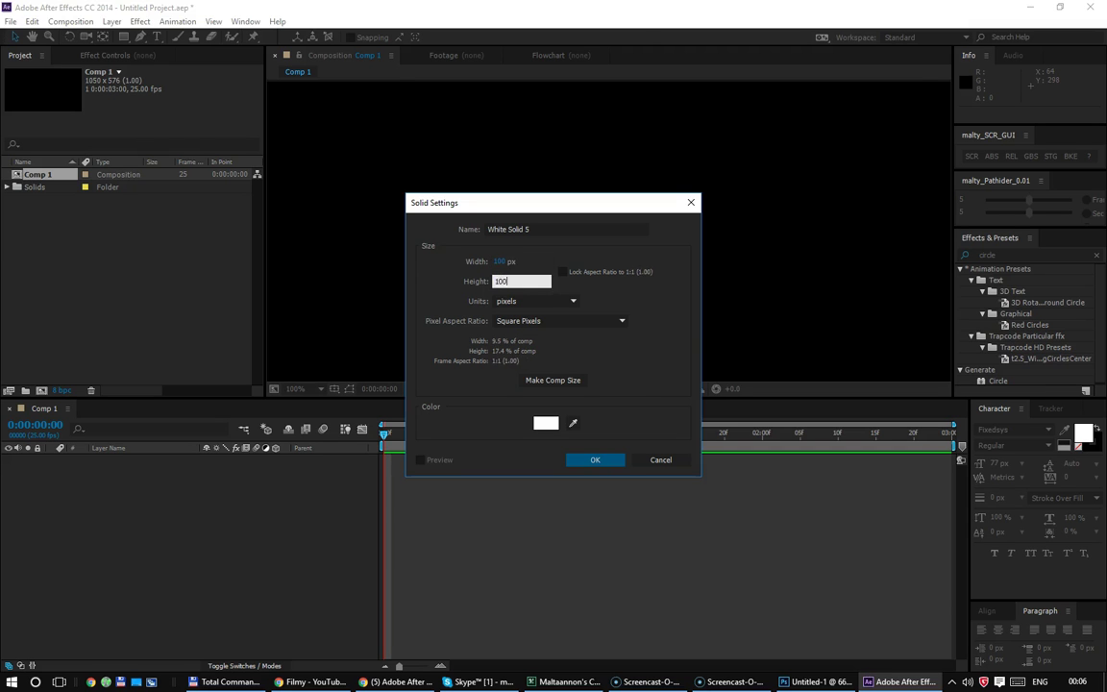
type("100")
key("Return")
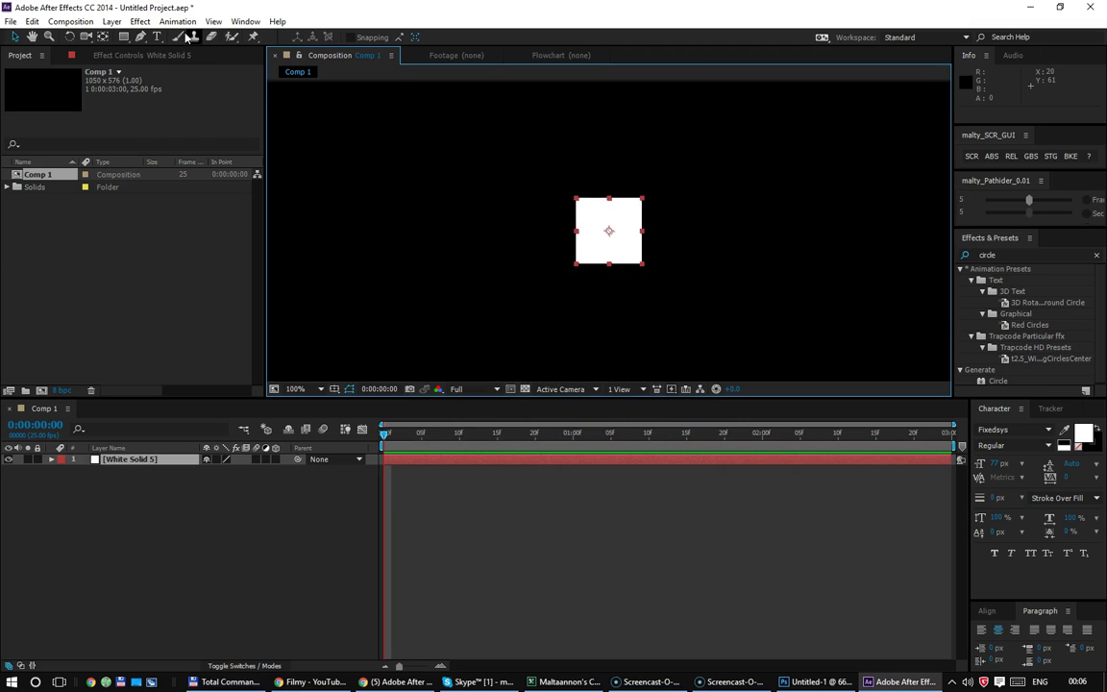
Step: Apply the recent Circle animation preset to the white solid
left_click(144, 22)
mouse_move(177, 21)
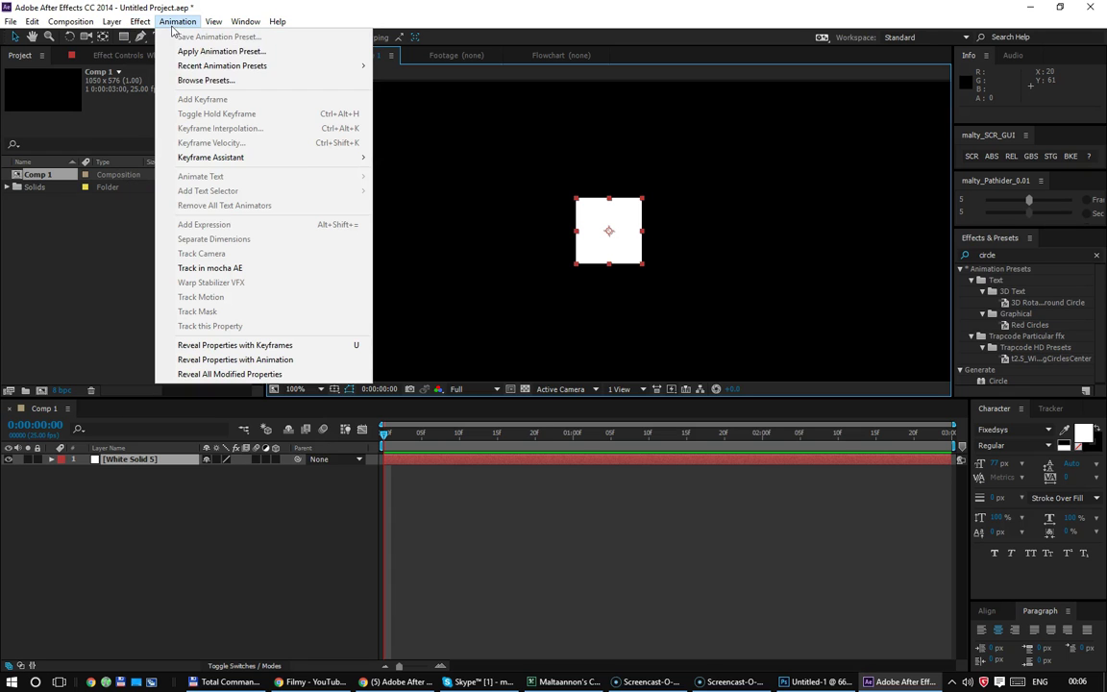
mouse_move(221, 65)
left_click(464, 204)
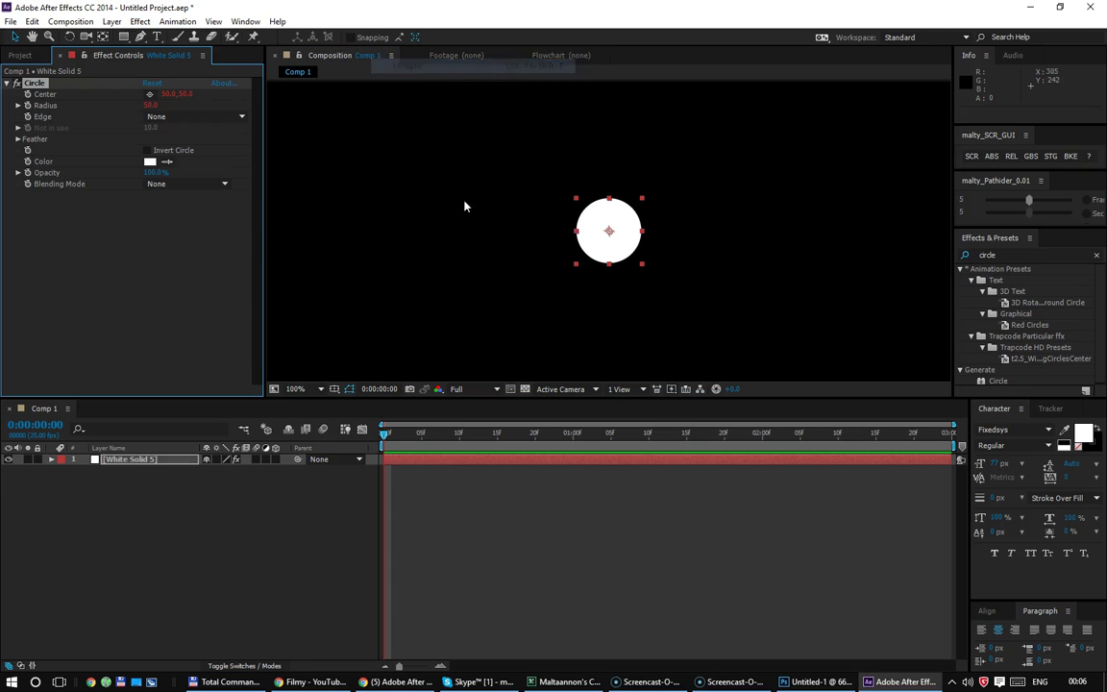
left_click(152, 475)
left_click(144, 461)
Step: Drive Position with the expression wiggle(2, 150); and scrub to watch the circle jitter
key("p")
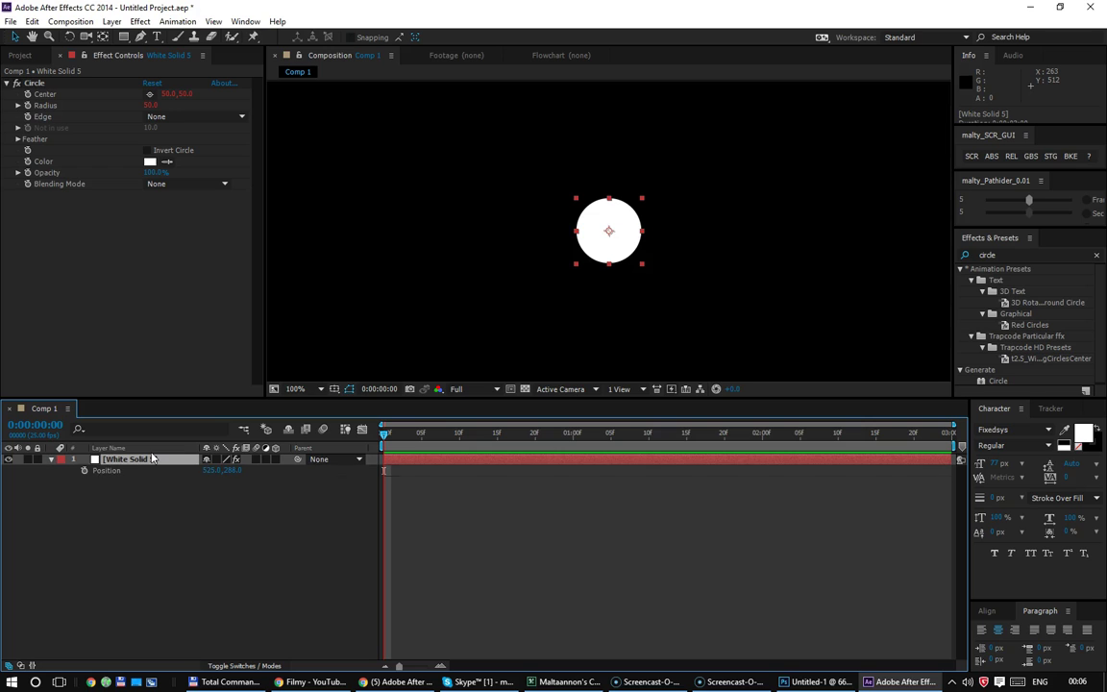
left_click(84, 470, "alt")
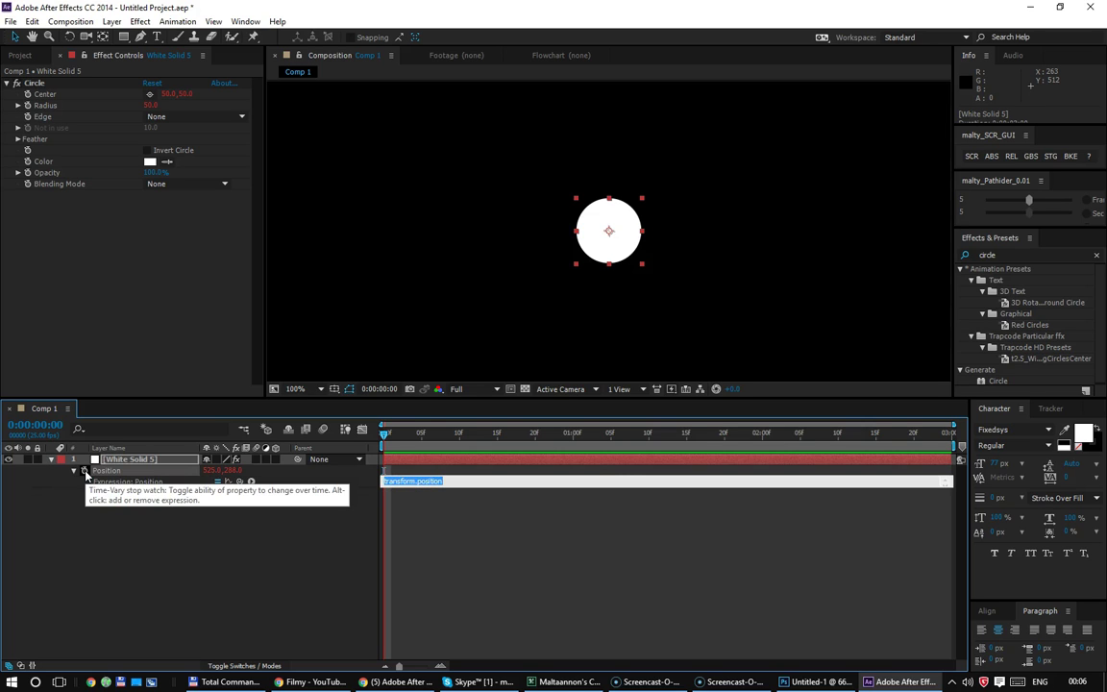
type("wiggle(2, 50);")
key("KP_Enter")
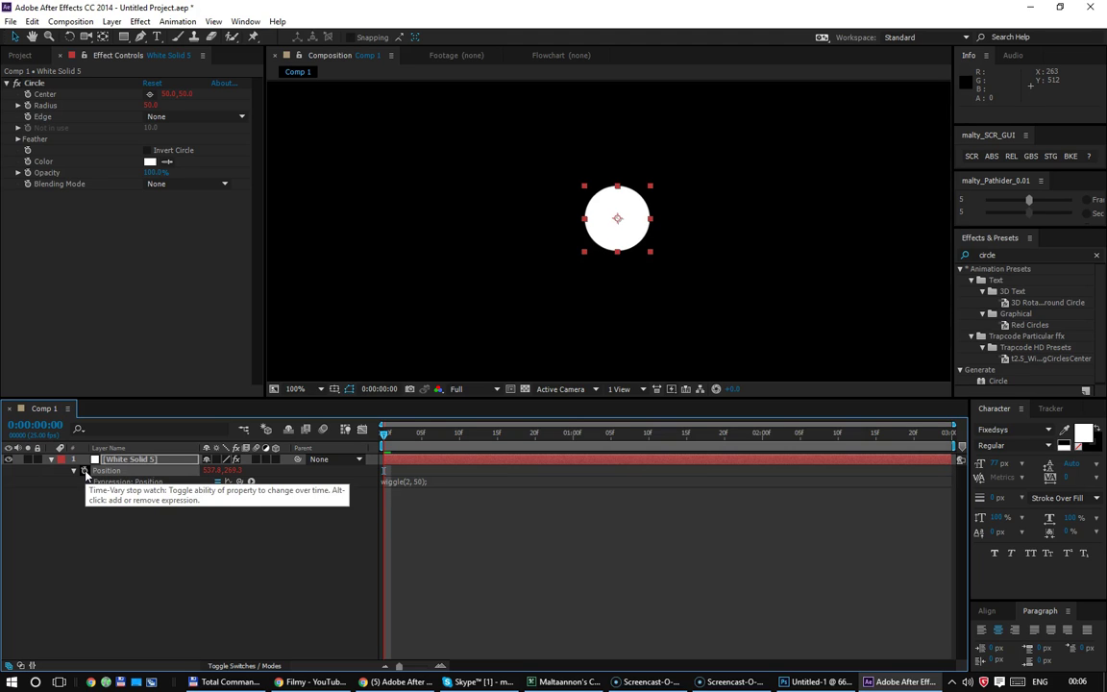
left_click(421, 480)
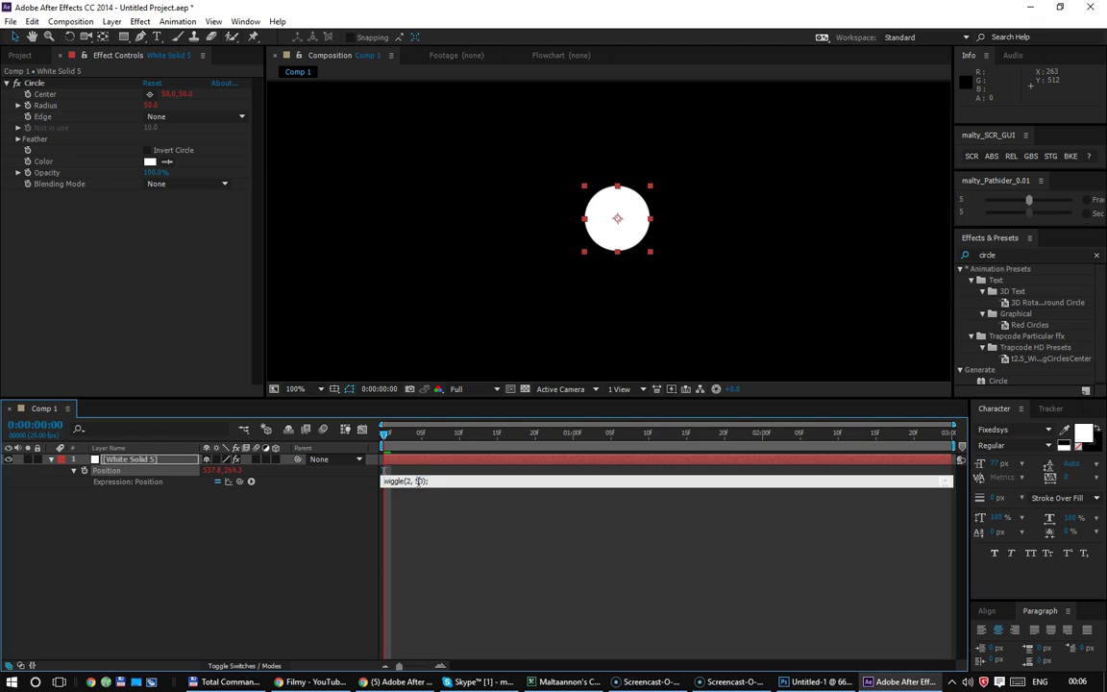
type("15")
key("KP_Enter")
mouse_move(391, 437)
left_mouse_down()
mouse_move(931, 445)
mouse_move(379, 490)
left_mouse_up()
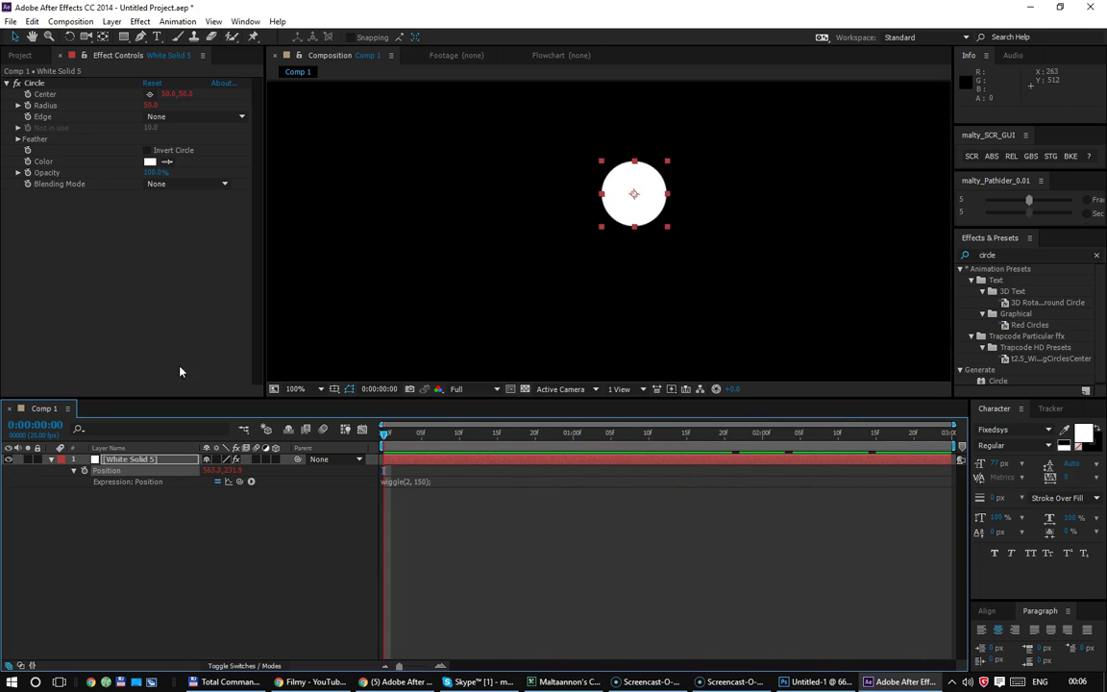
left_click(20, 55)
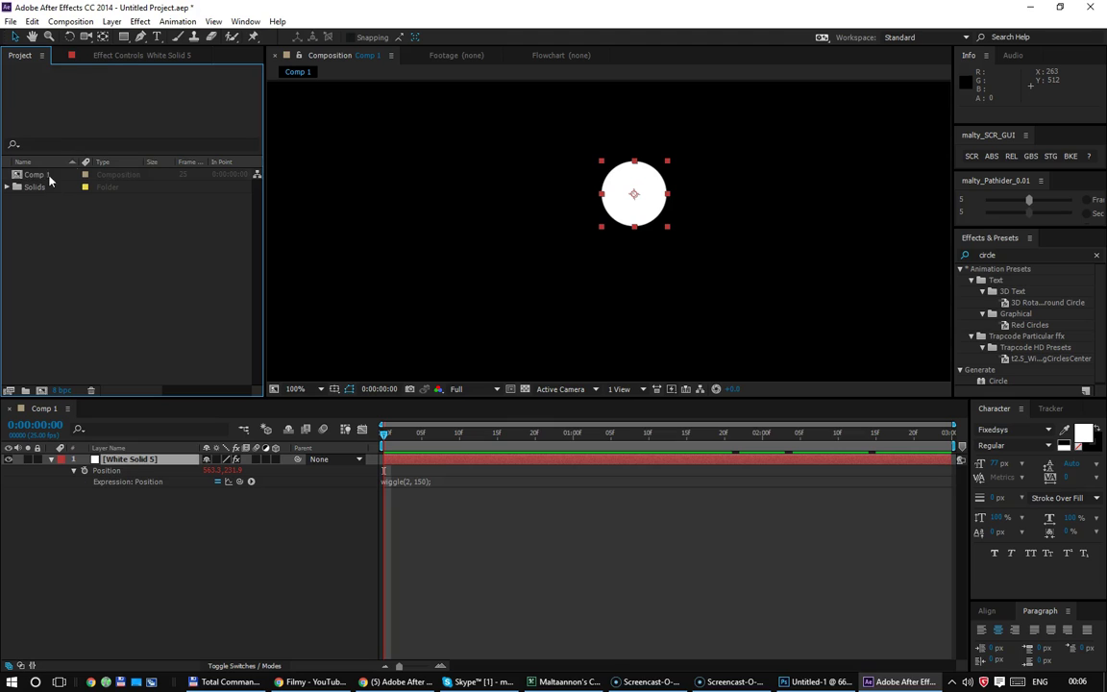
Step: Rename Comp 1 to 'Kropka'
left_click(47, 174)
left_click(48, 175)
type("Kropaka")
key("Return")
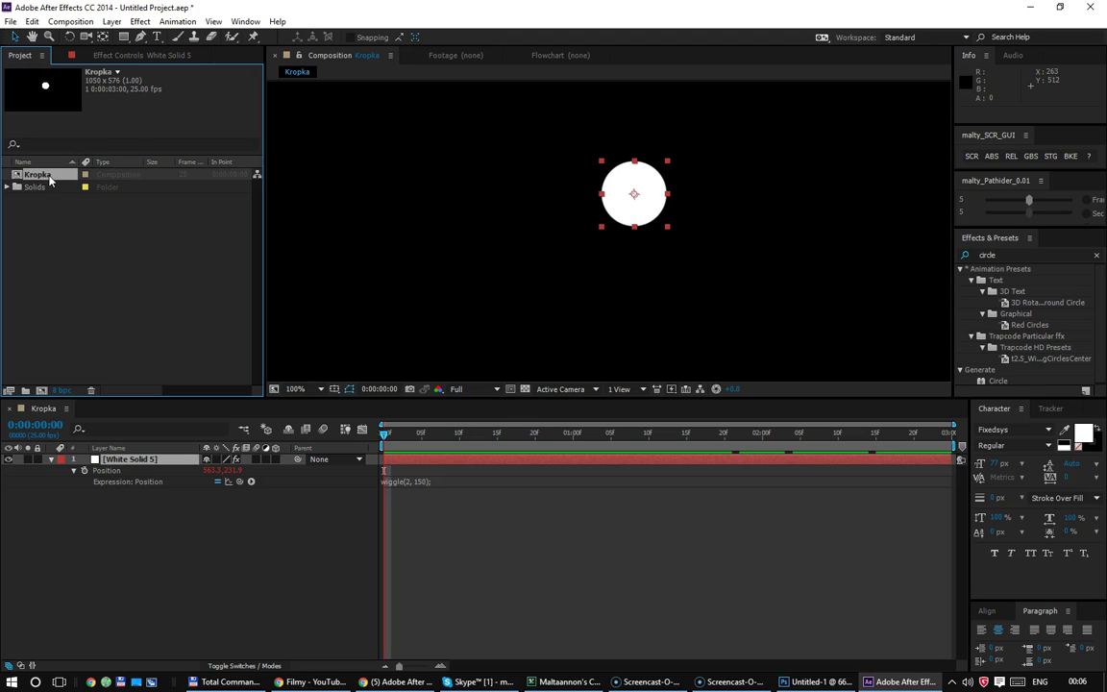
Step: Create a new 10-second Comp 1 and show its full timeline span
left_click(41, 391)
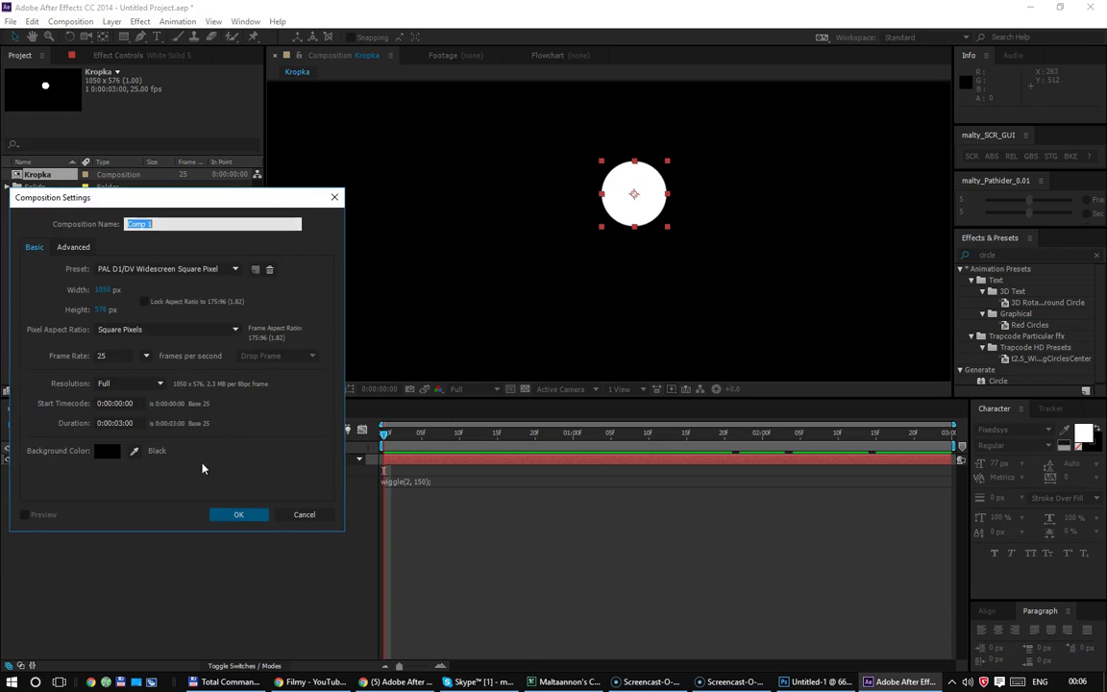
left_click(239, 515)
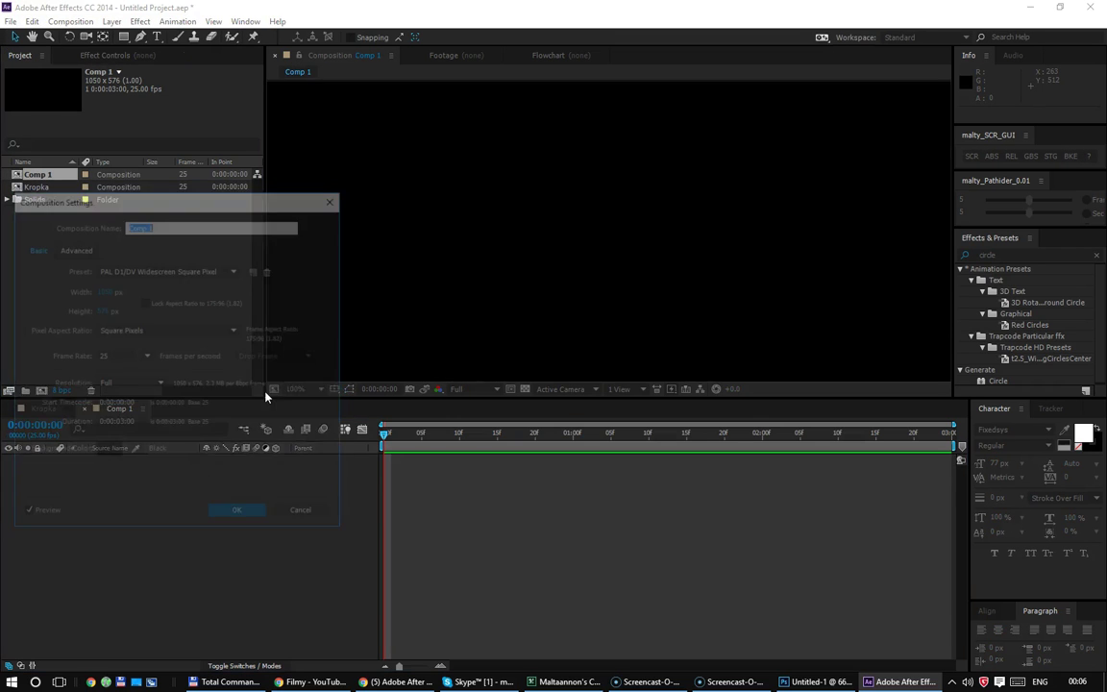
left_click(120, 423)
type("10.")
key("Return")
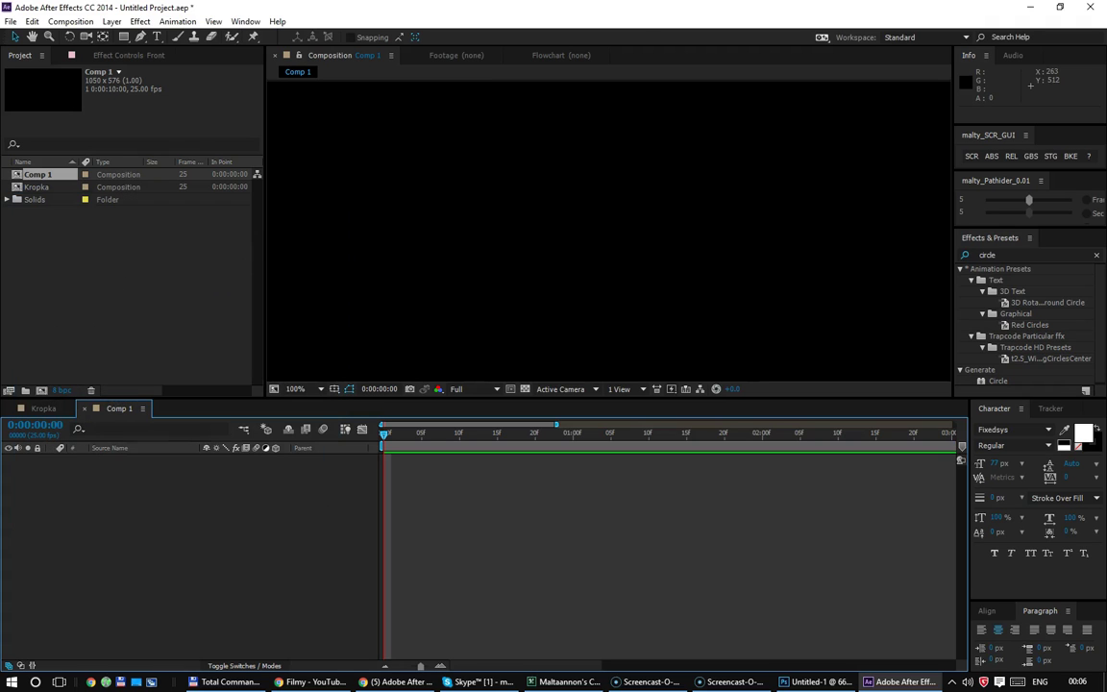
left_click_drag(740, 425, 955, 425)
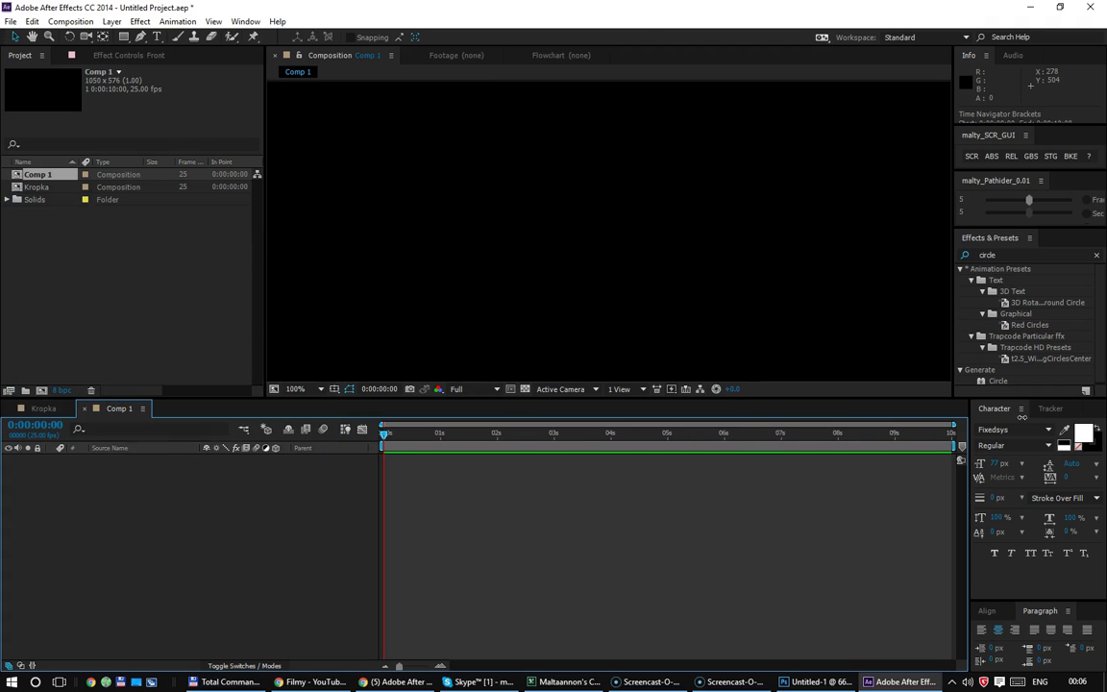
Step: Add Kropka as a layer in Comp 1, scrub past its end, then return to 0:00:00:00
left_click(61, 188)
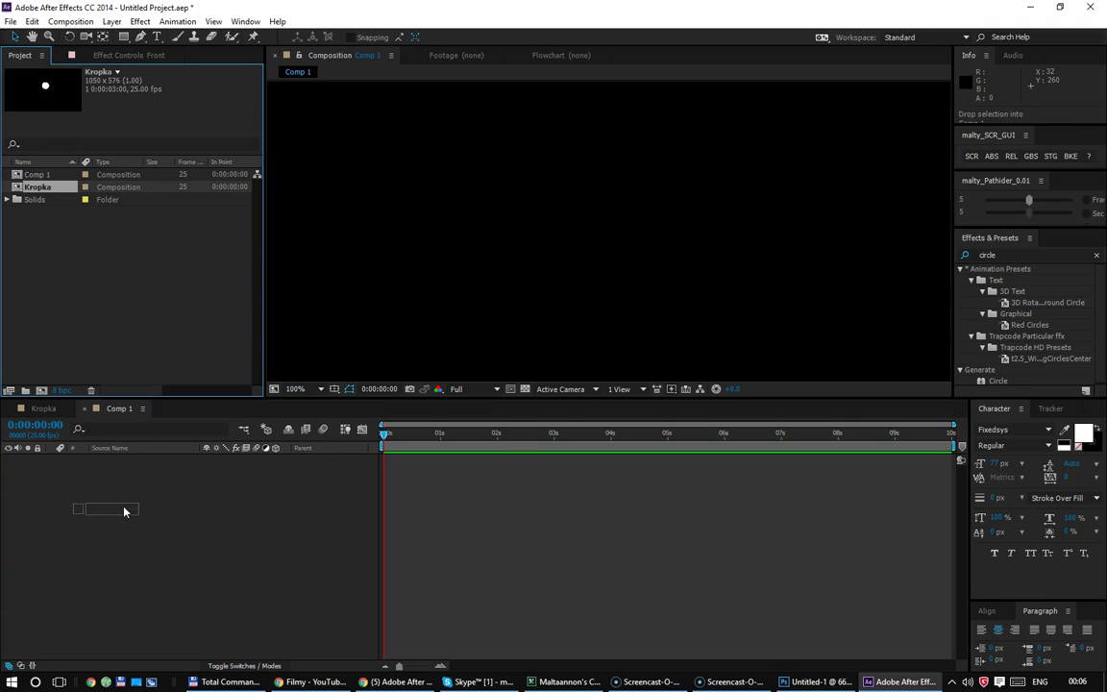
left_click_drag(63, 196, 124, 510)
left_click(476, 448)
left_click_drag(476, 448, 560, 459)
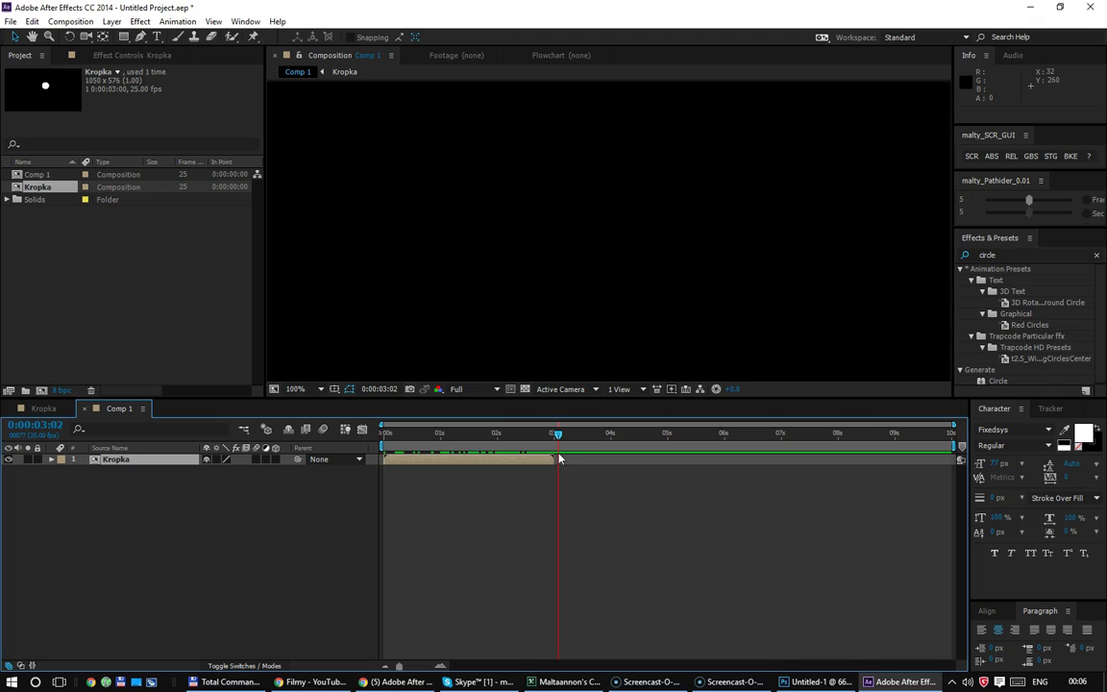
left_click_drag(560, 459, 382, 460)
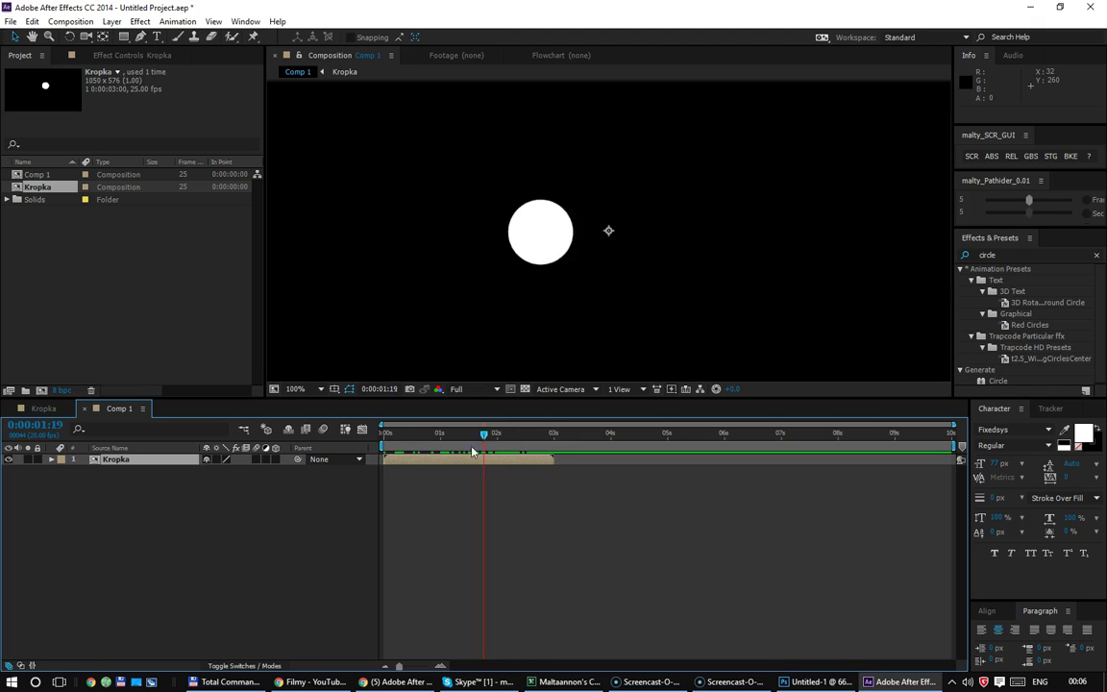
Step: Import the videoplayback.mp4 clip into the project
right_click(64, 194)
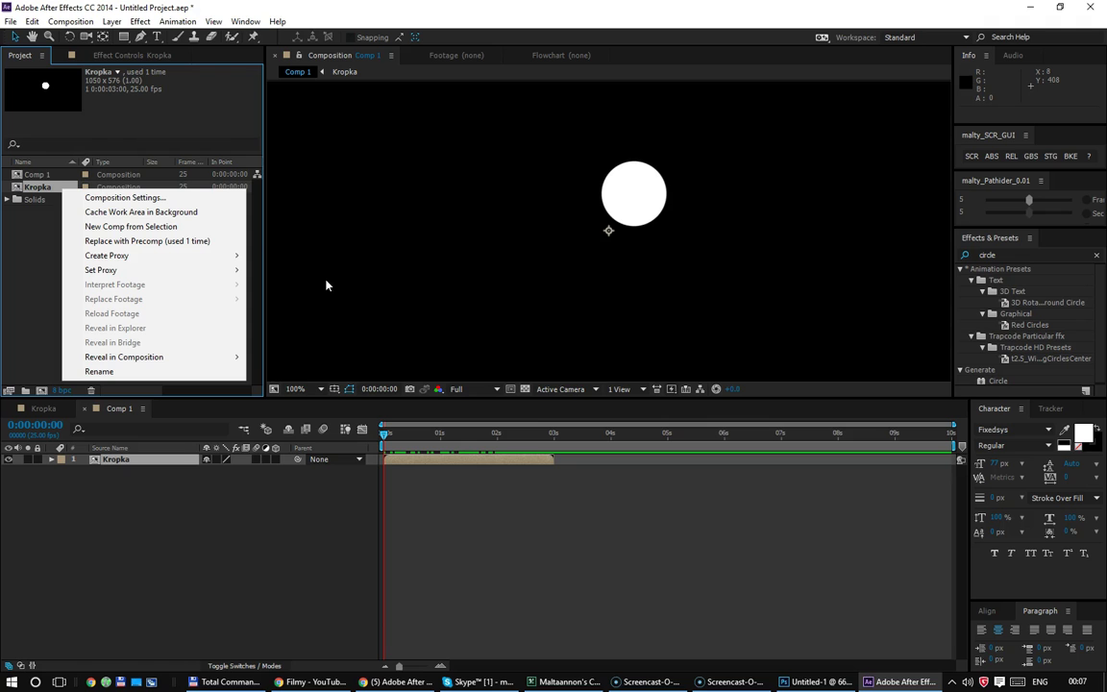
left_click(32, 272)
double_click(32, 274)
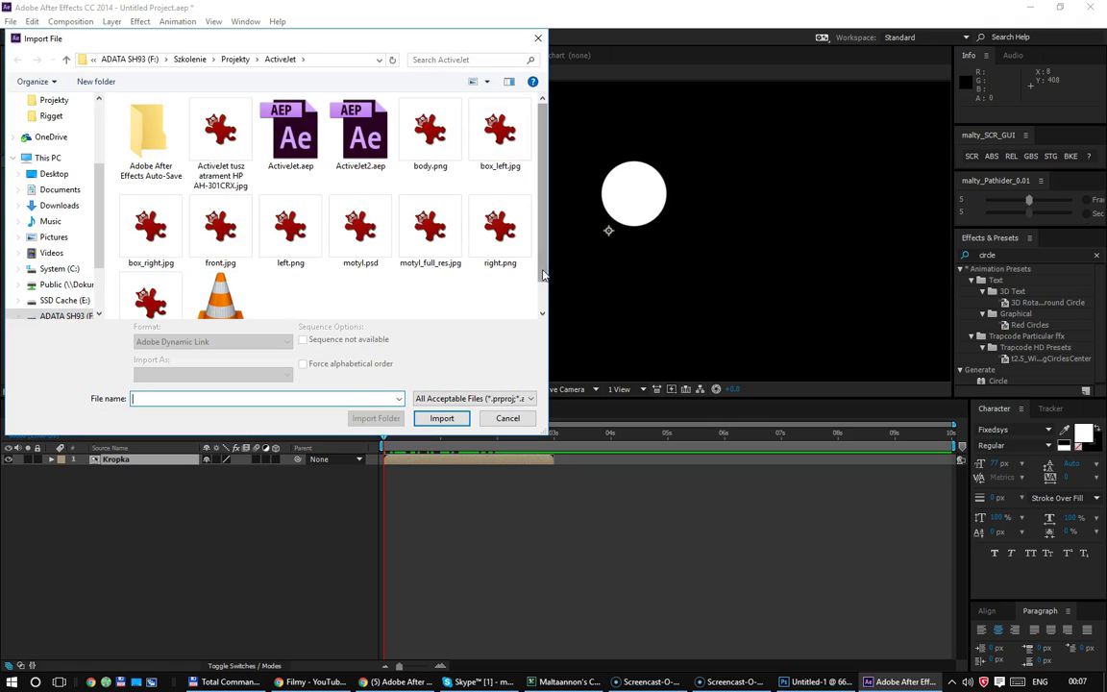
left_click(541, 307)
left_click(207, 255)
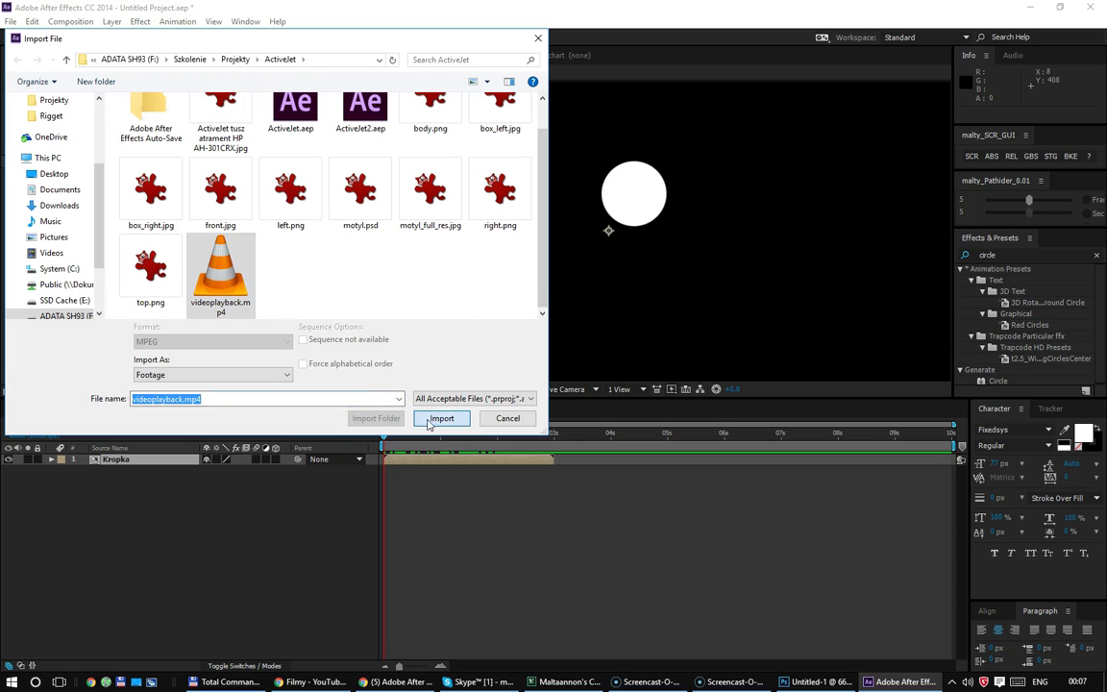
left_click(469, 425)
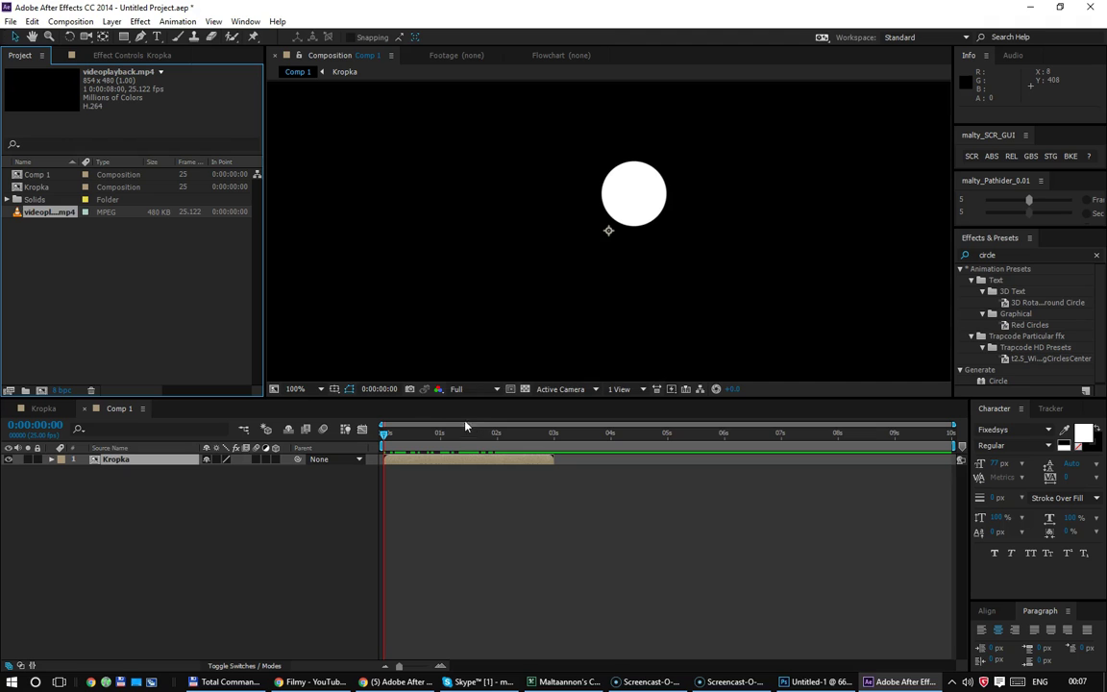
Step: Inspect the clip's Interpret Footage main settings and cancel without changes
right_click(45, 212)
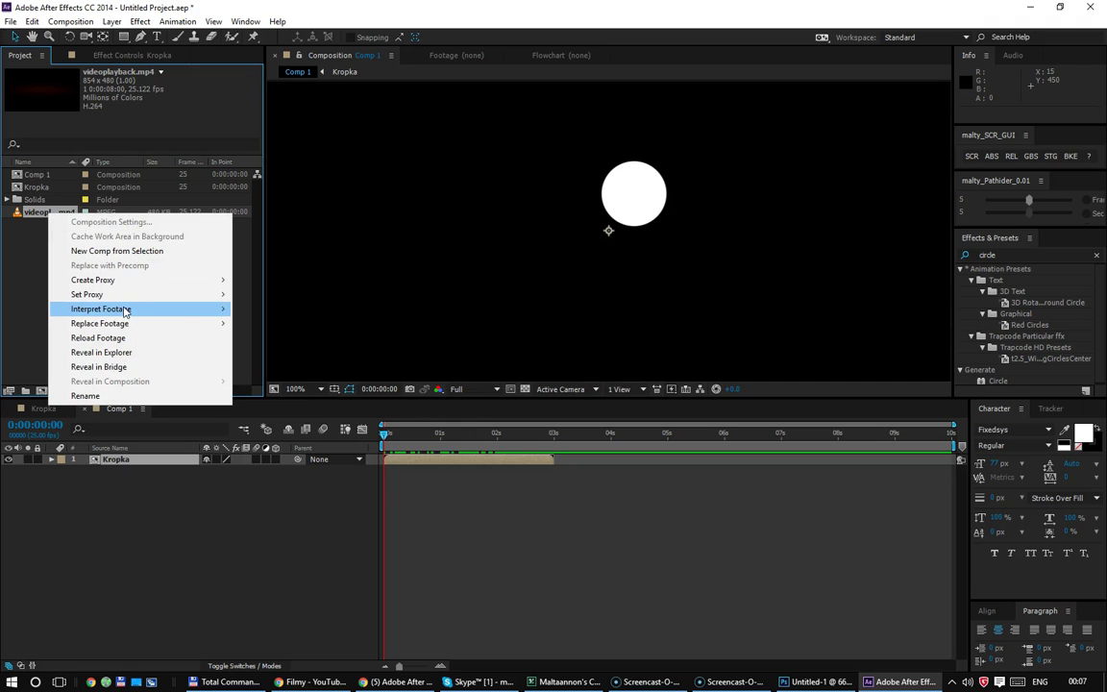
mouse_move(165, 309)
left_click(273, 313)
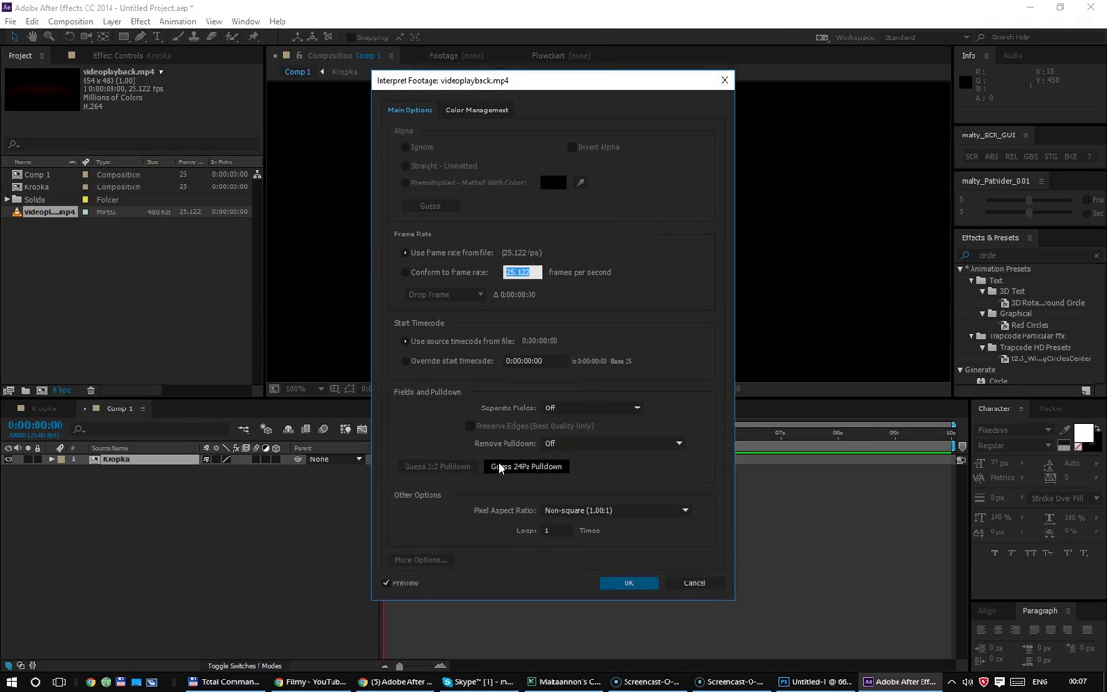
left_click(559, 529)
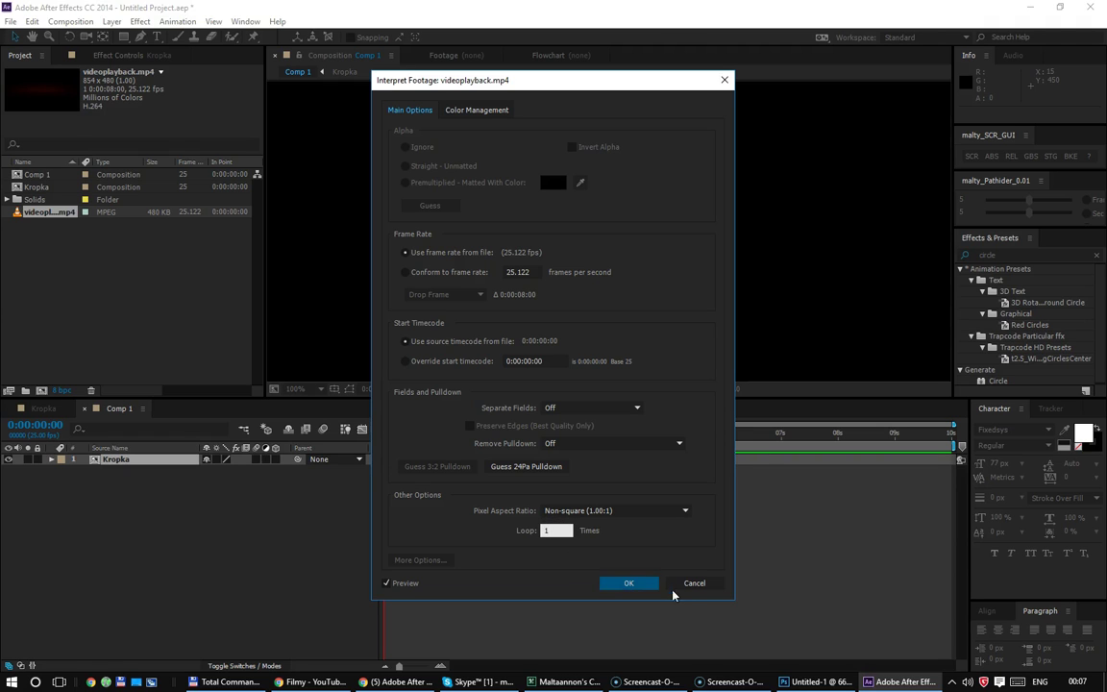
left_click(629, 582)
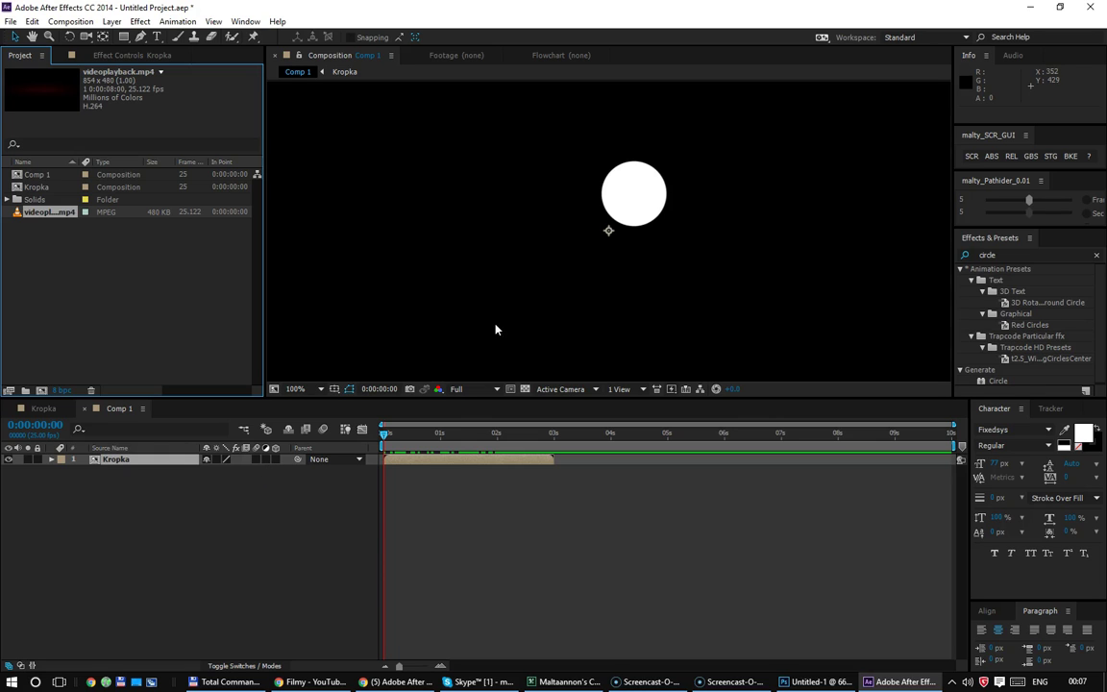
Step: Zoom the viewer to 50%, enable time remapping on Kropka, extend it to 10 s, select both keyframes
key("comma")
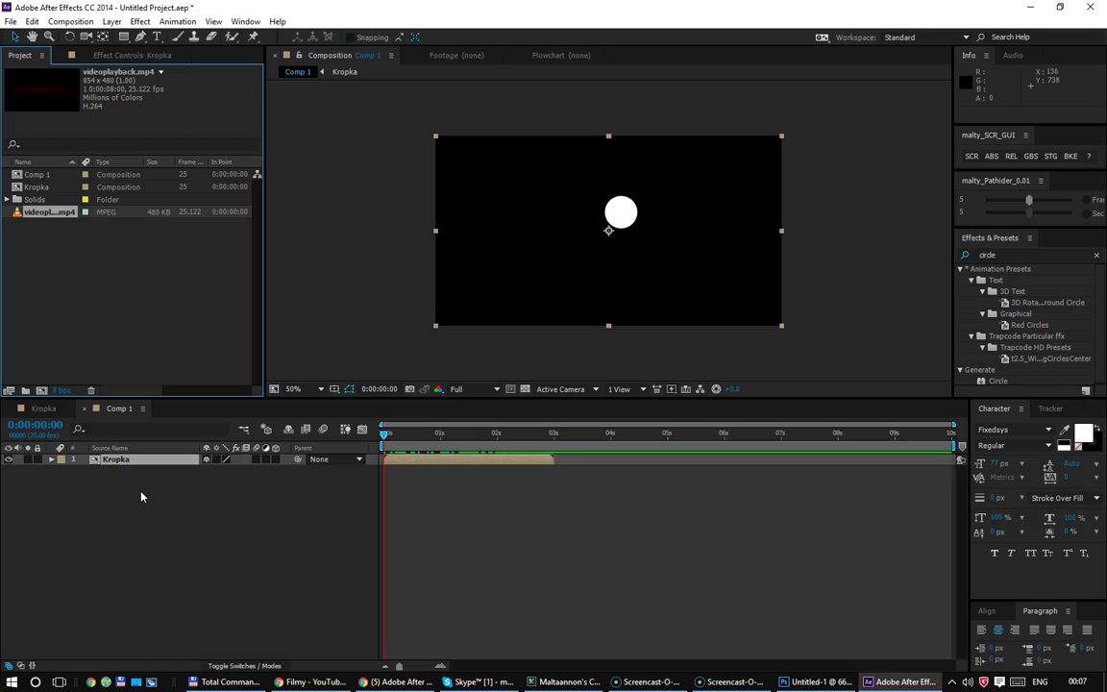
right_click(137, 460)
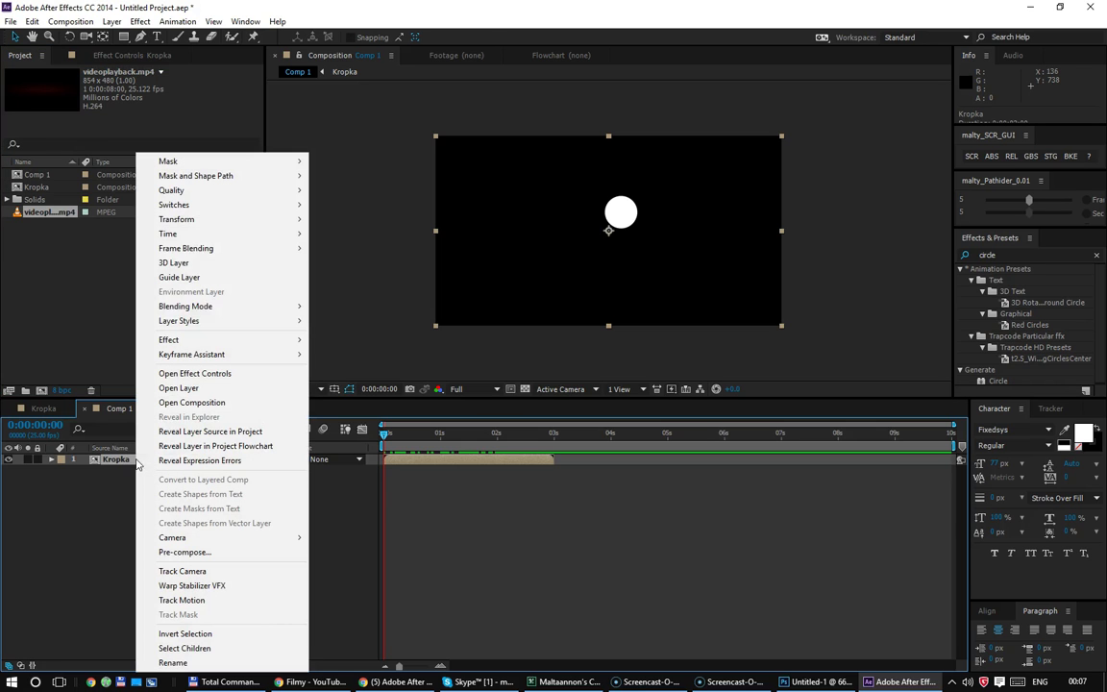
mouse_move(234, 233)
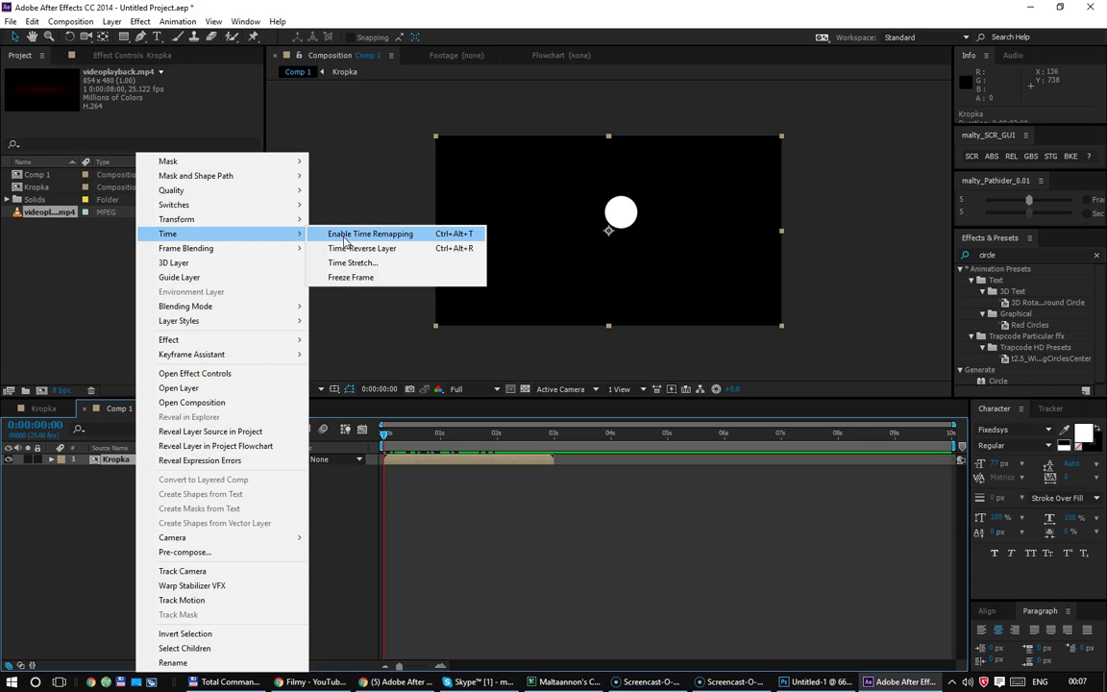
left_click(350, 243)
left_click_drag(553, 460, 952, 487)
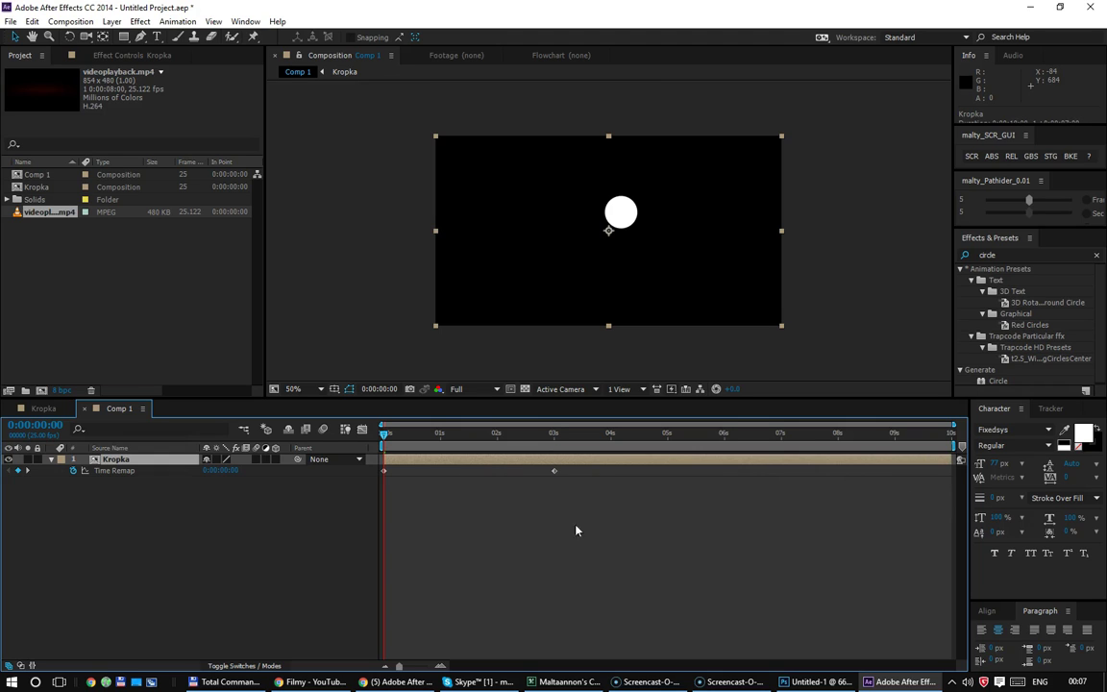
left_click_drag(581, 497, 375, 472)
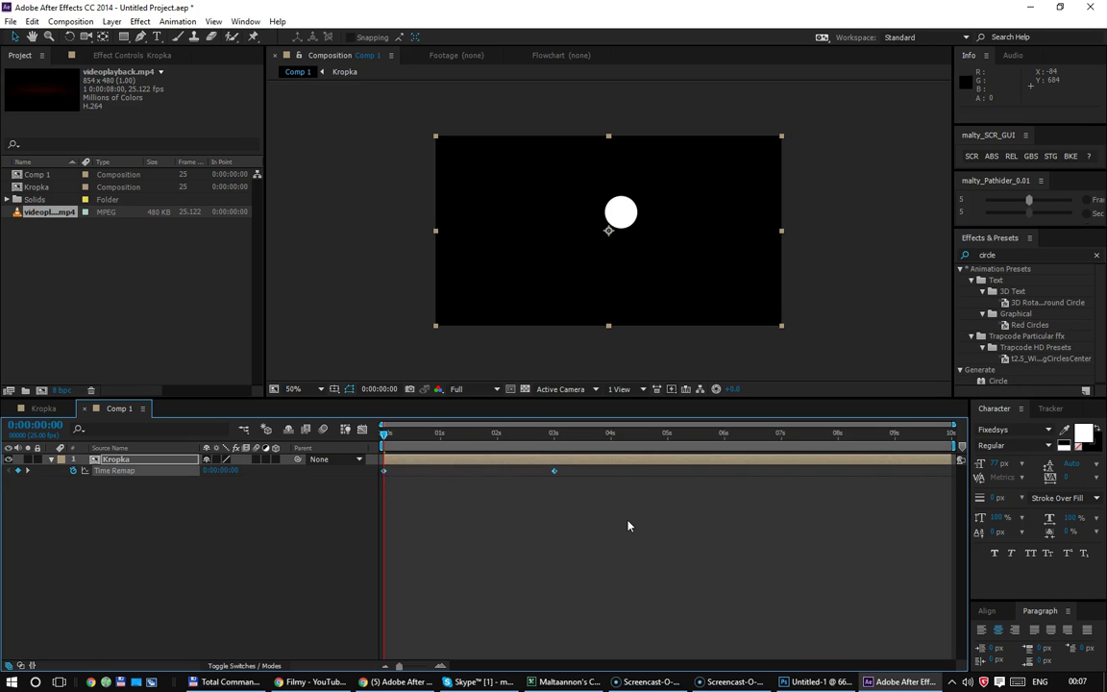
key("ctrl+c")
left_click(553, 435)
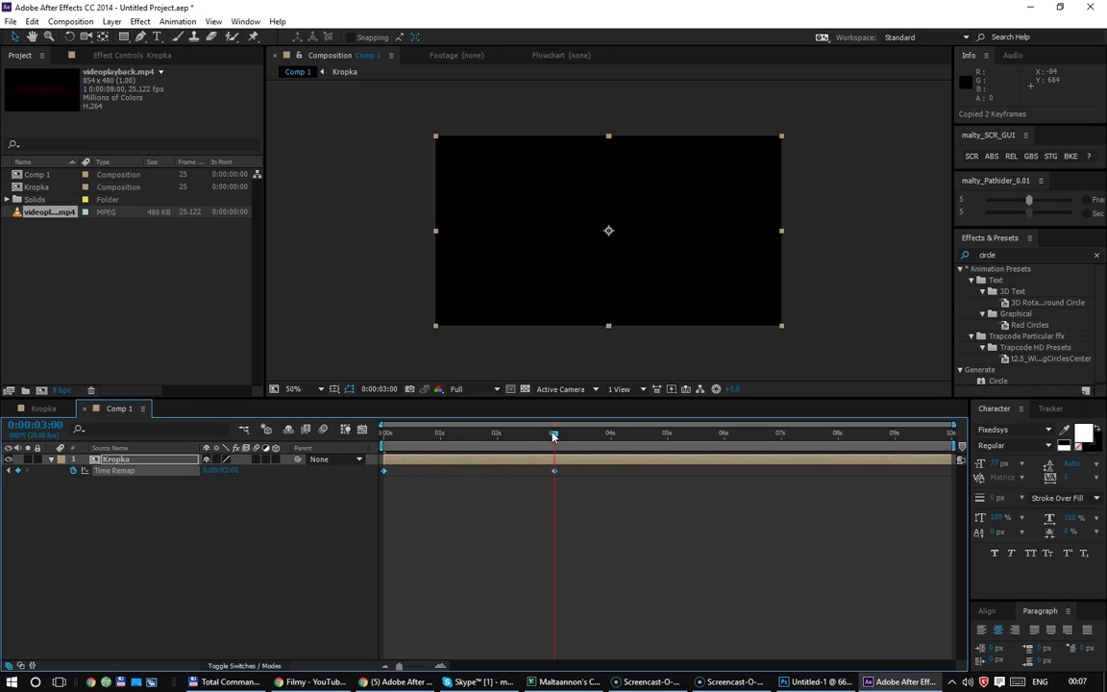
left_click_drag(554, 435, 555, 436)
key("ctrl+v")
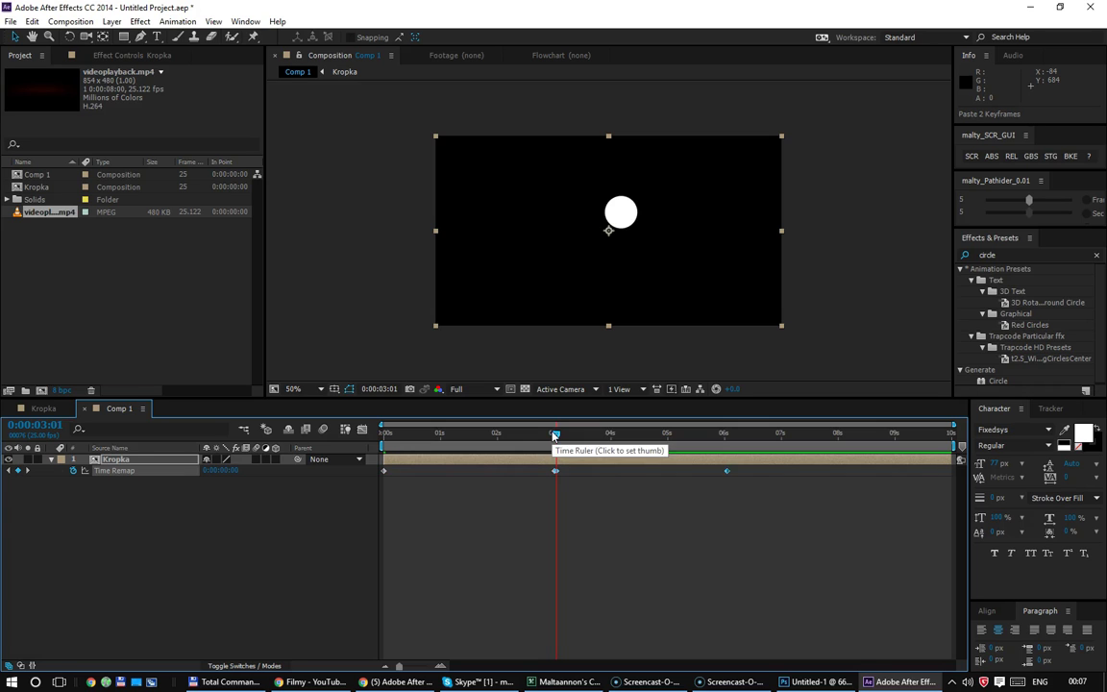
left_click(728, 436)
key("ctrl+v")
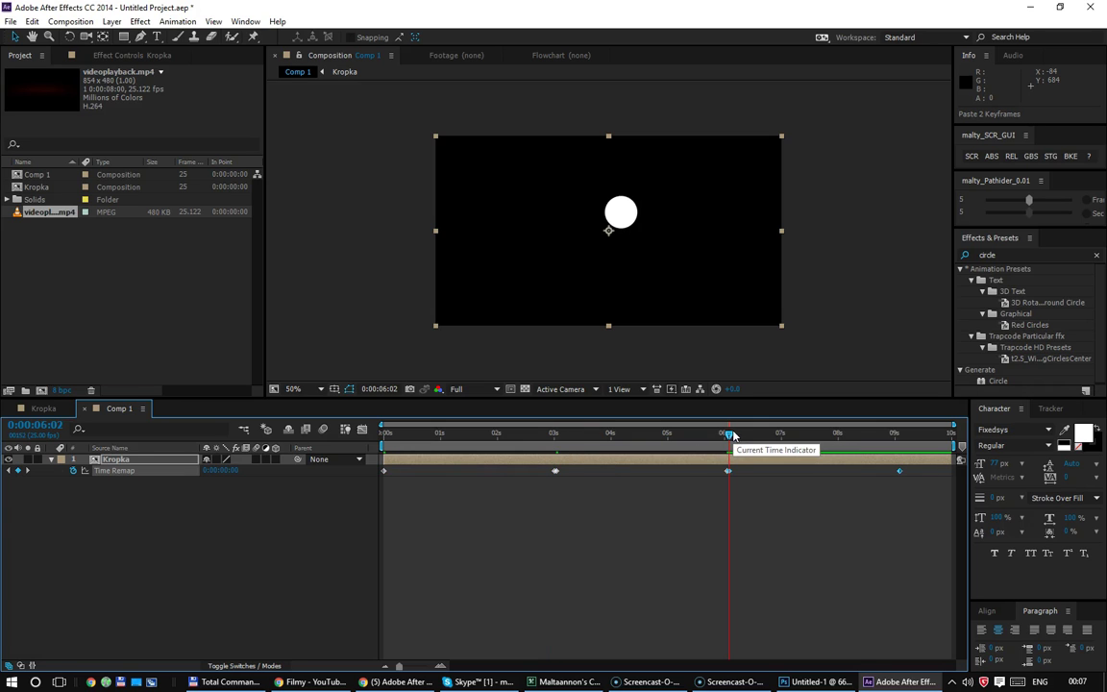
left_click(734, 436)
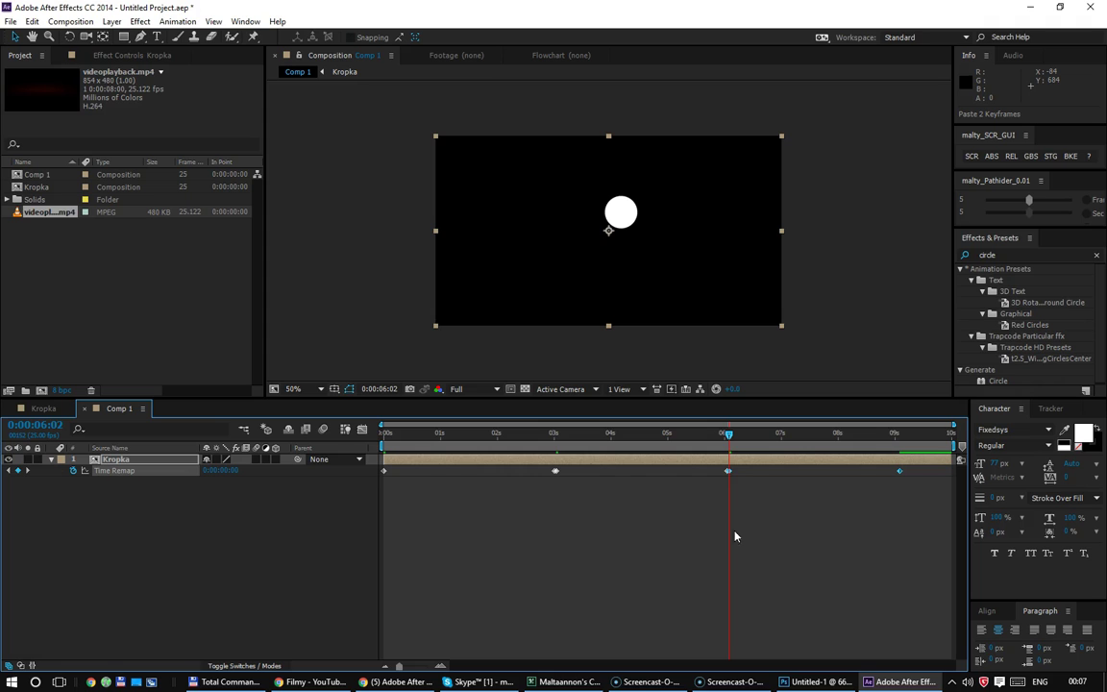
left_click(757, 436)
mouse_move(757, 436)
left_mouse_down()
mouse_move(724, 462)
mouse_move(459, 481)
left_mouse_up()
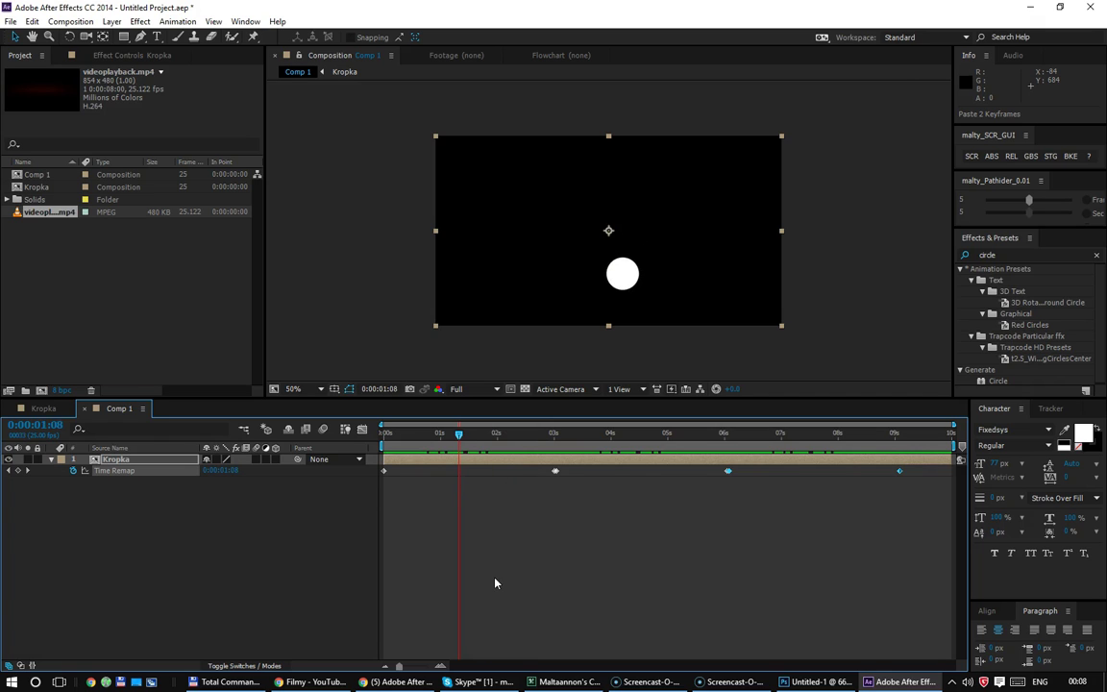
key("ctrl+z")
key("ctrl+z")
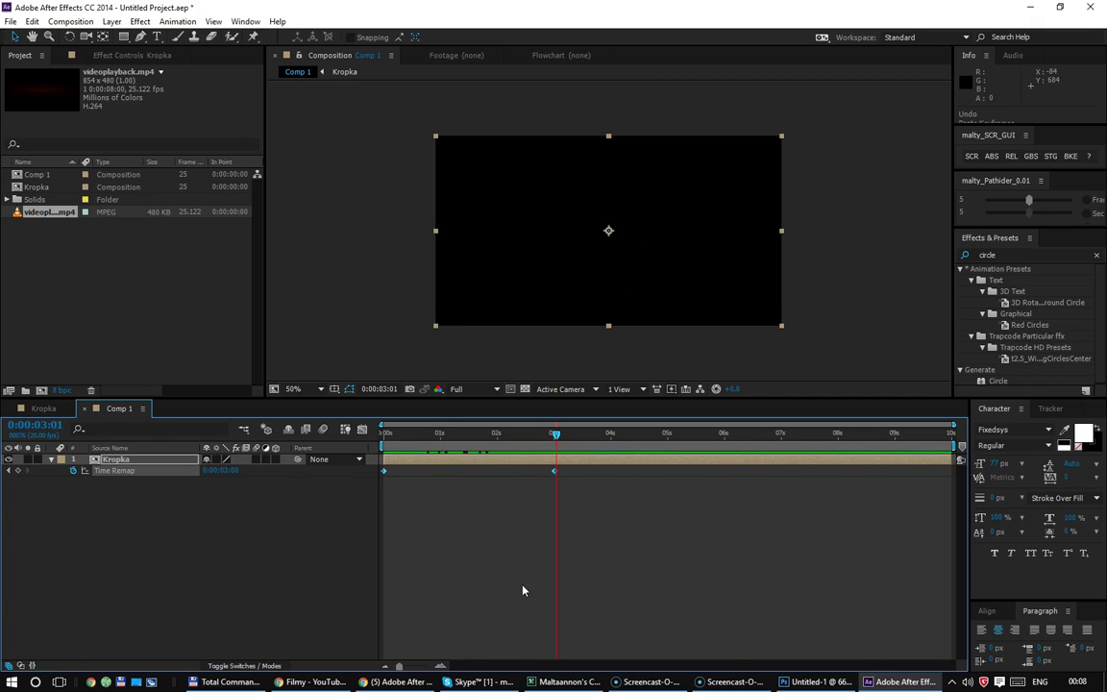
left_click(541, 478)
key("Home")
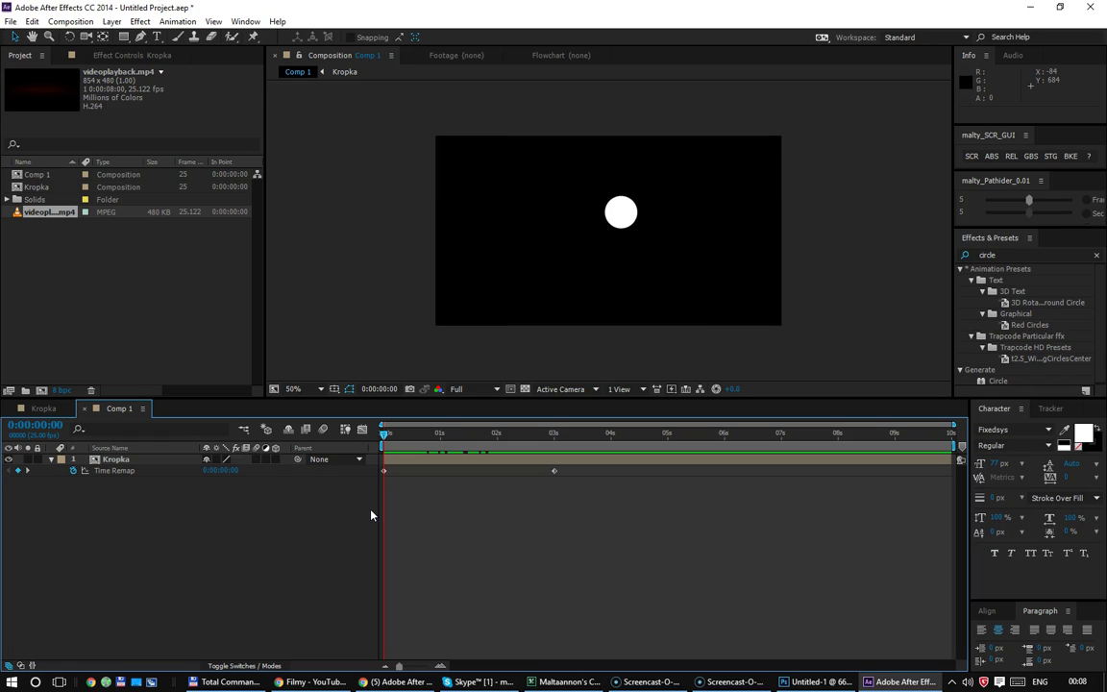
Step: Give Kropka's Time Remap the loopOutDuration(type = "cycle", duration = 0) expression and preview the loop
left_click(84, 471)
left_click(73, 470, "alt")
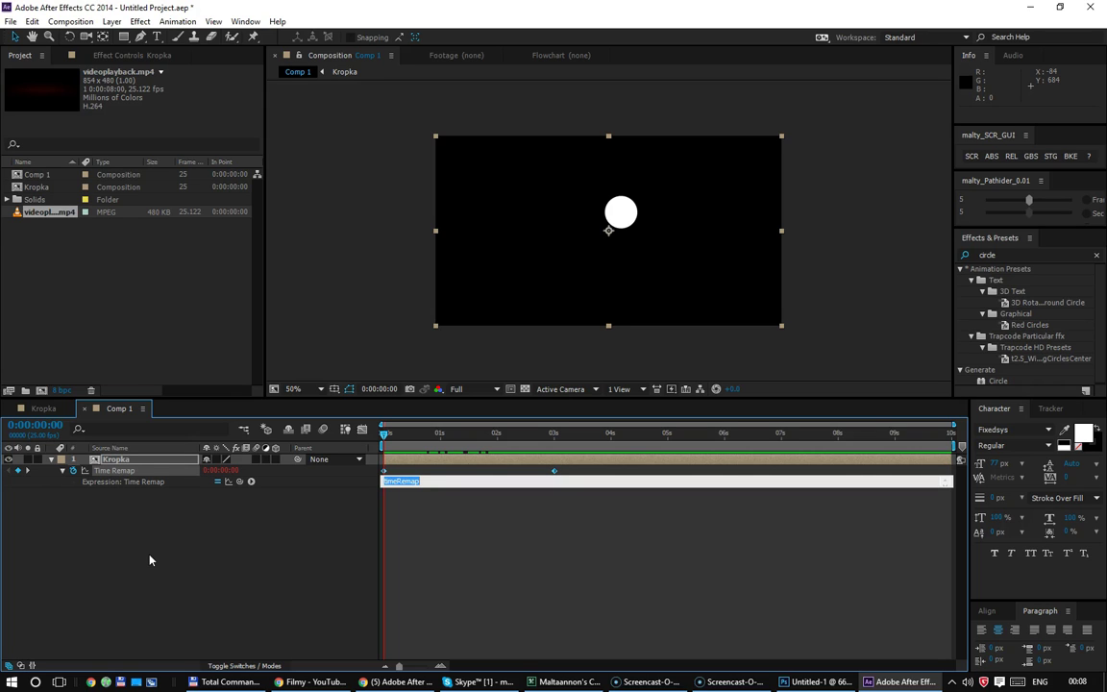
left_click(251, 481)
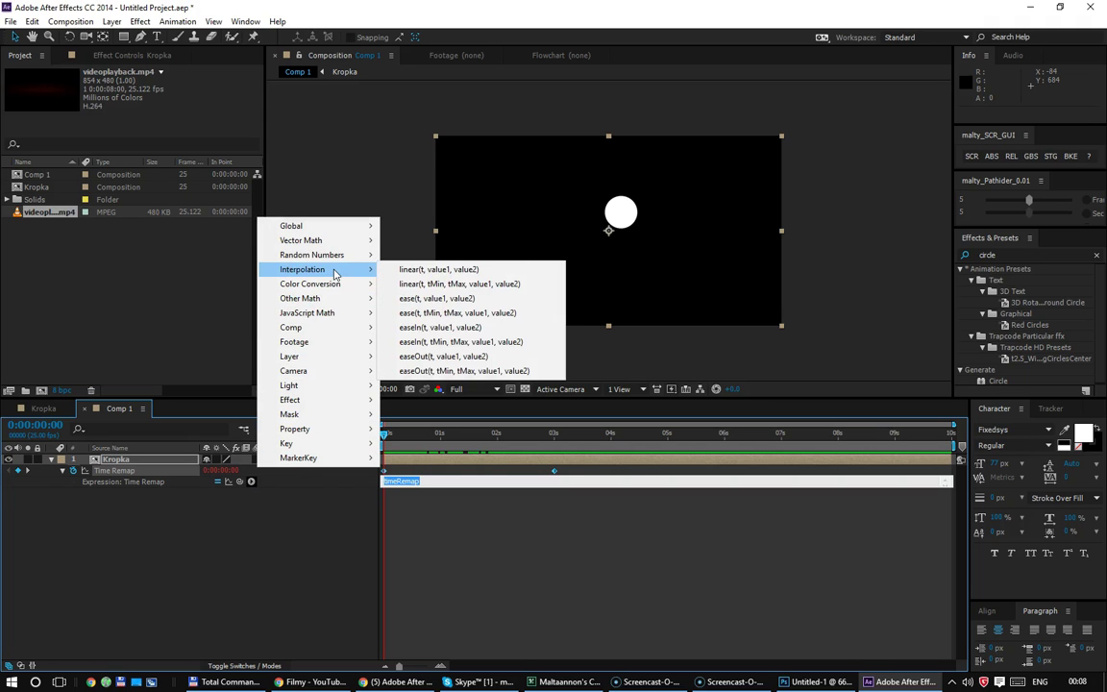
mouse_move(337, 259)
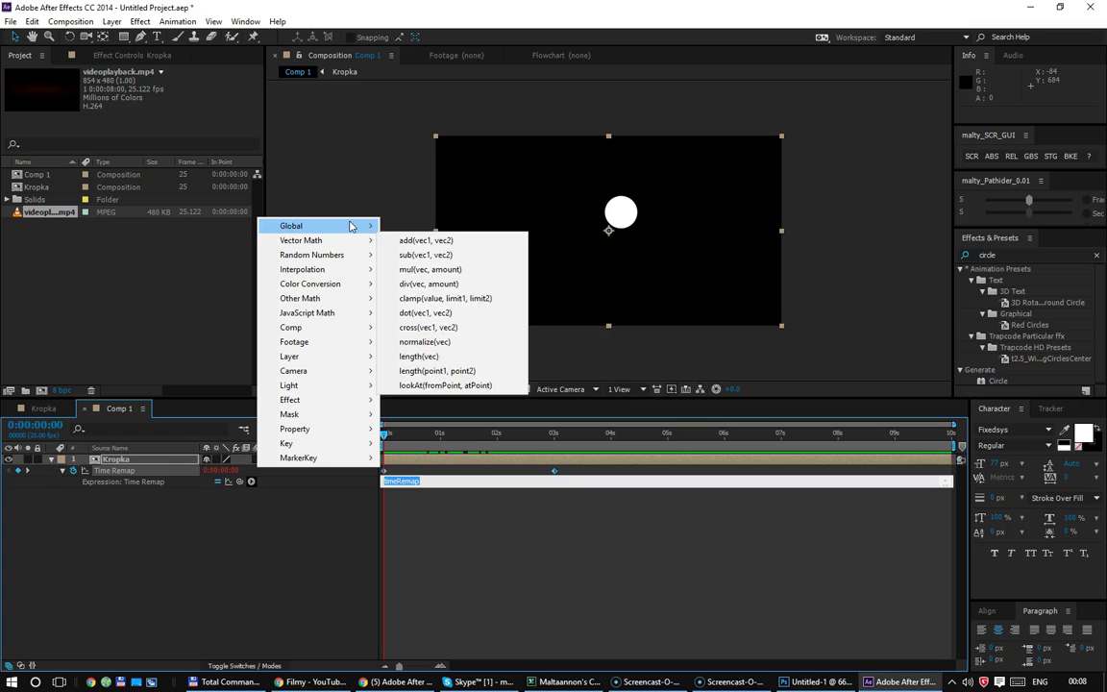
mouse_move(352, 226)
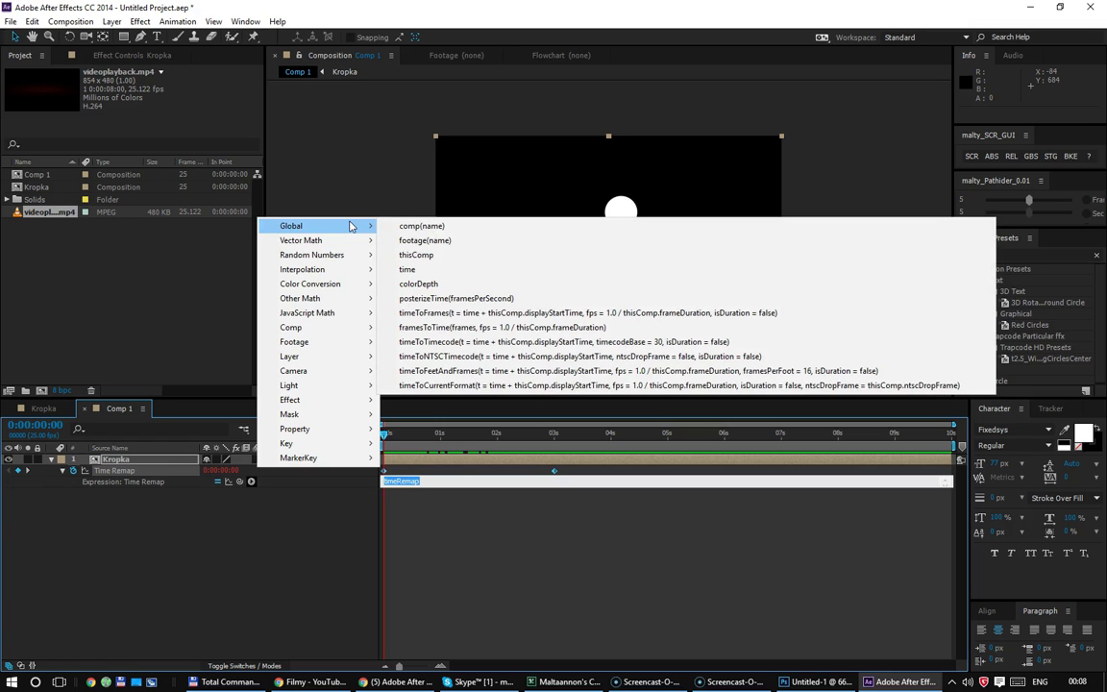
mouse_move(314, 433)
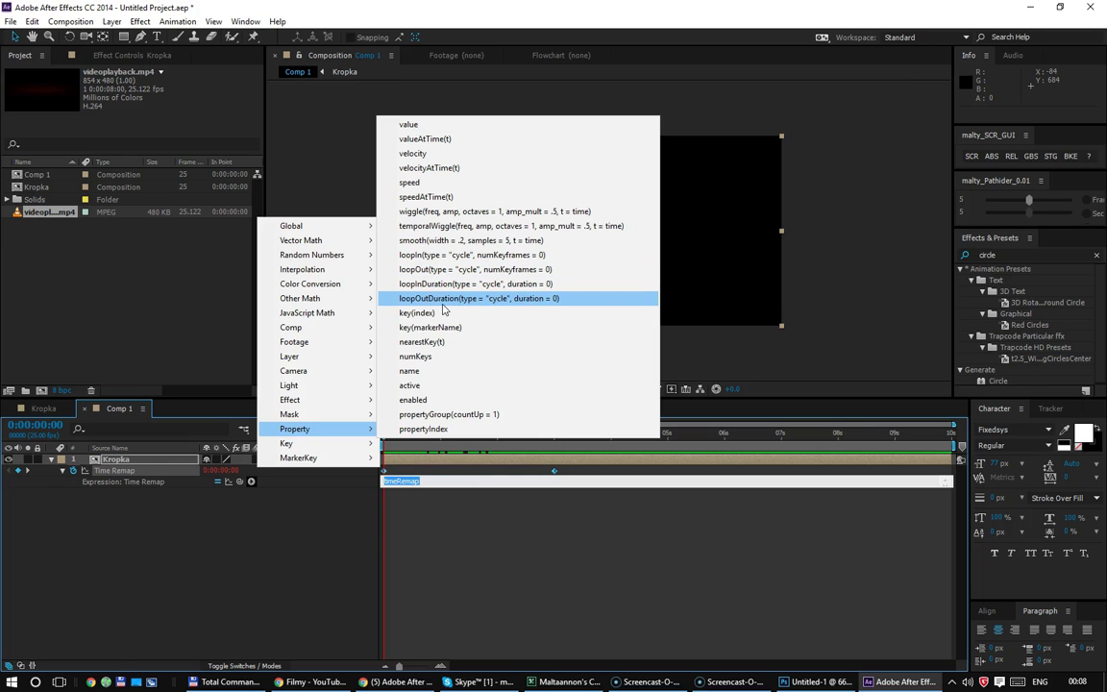
left_click(497, 300)
left_click(534, 548)
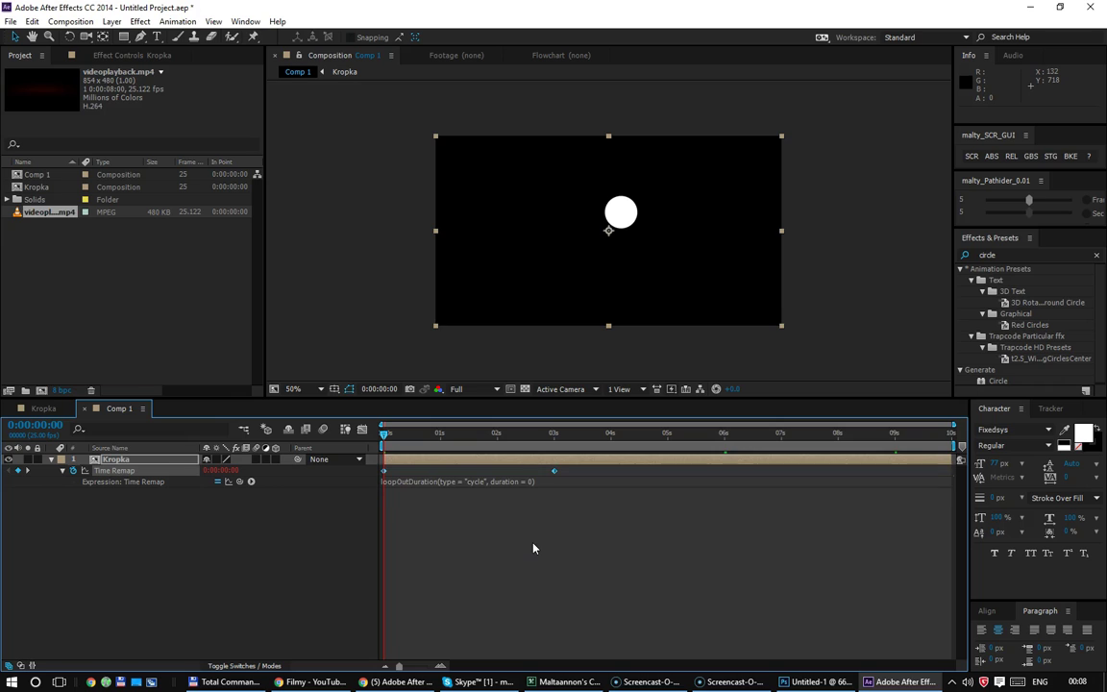
key("KP_0")
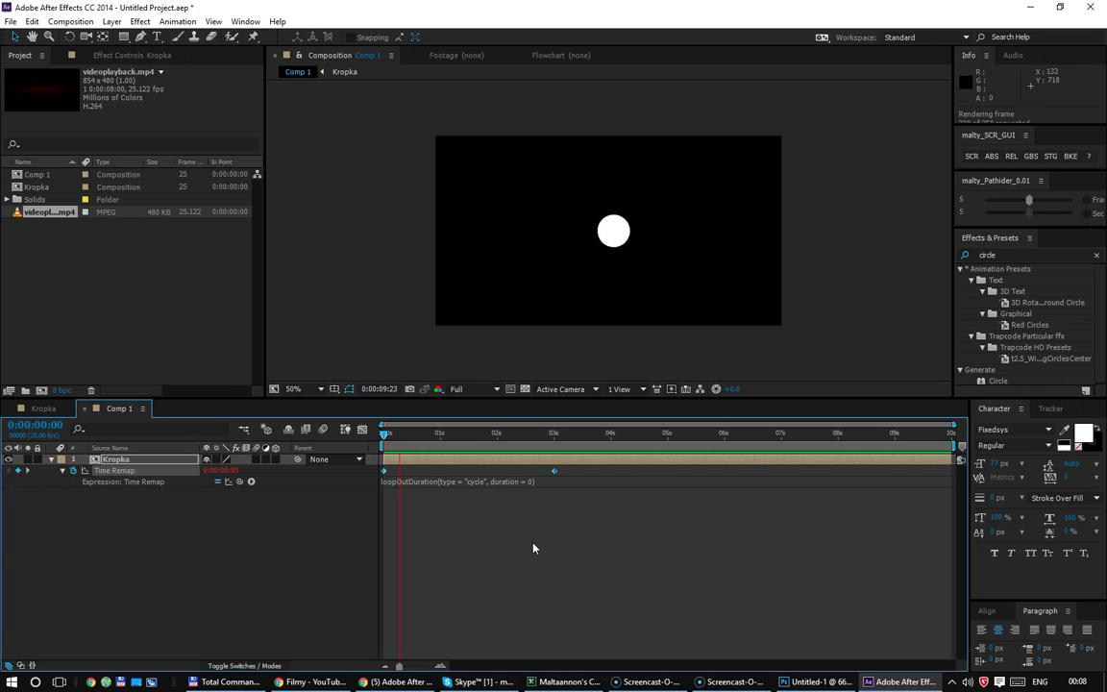
key("KP_0")
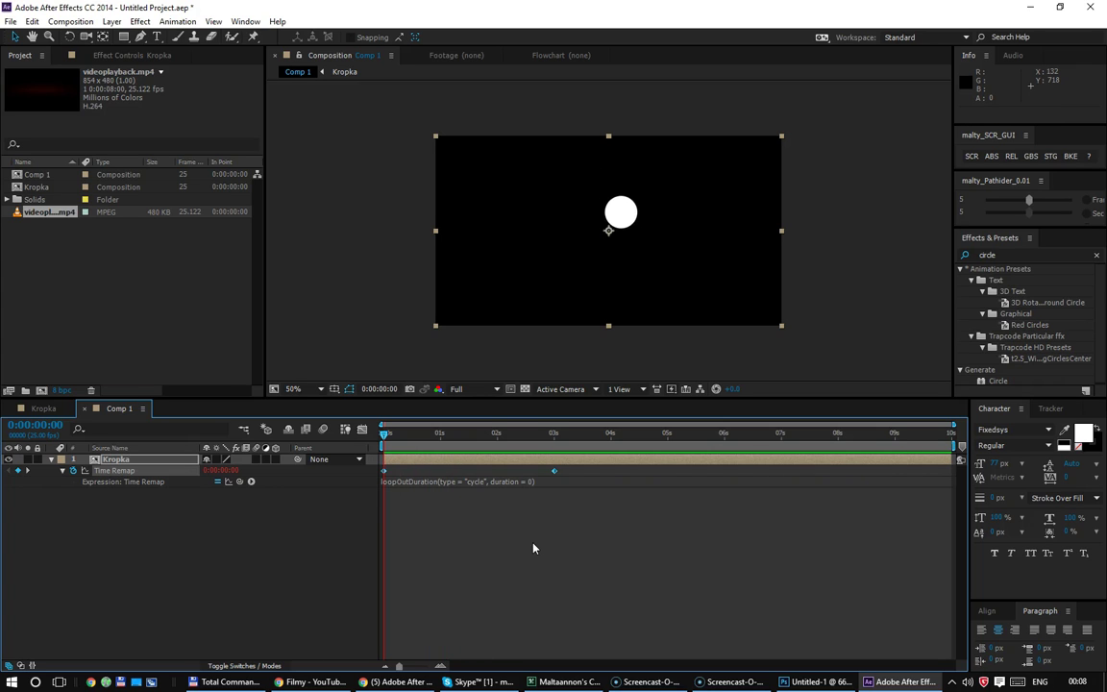
Step: Move the second Time Remap keyframe from 3s to 1s and preview the dot's motion
left_click(534, 548)
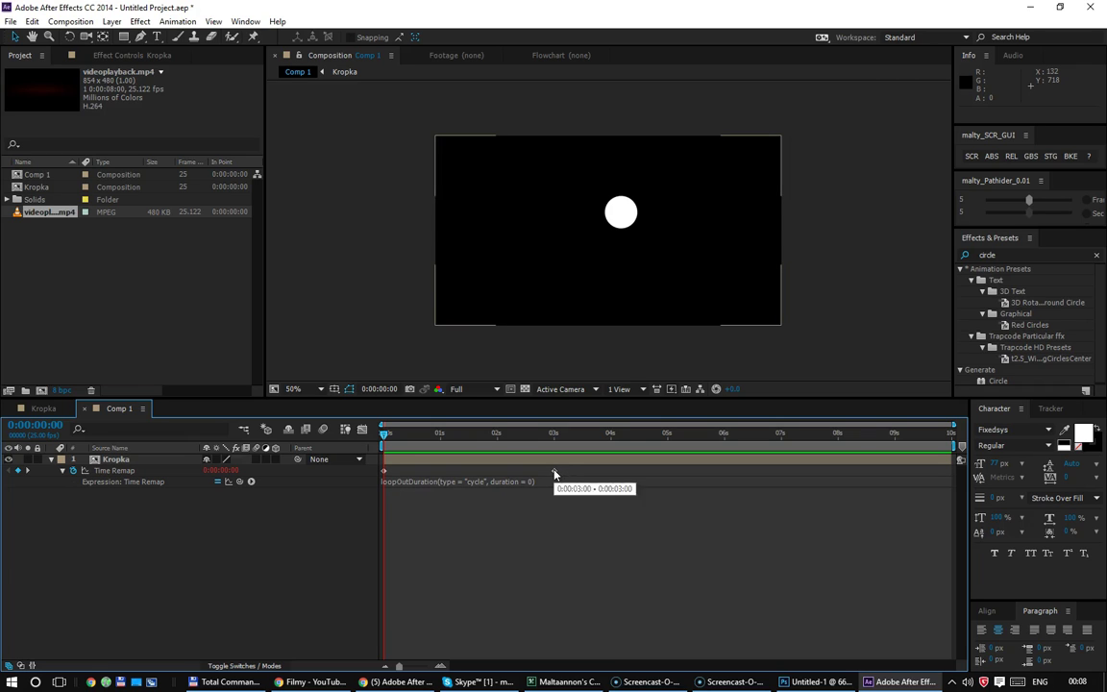
left_click_drag(554, 471, 440, 471)
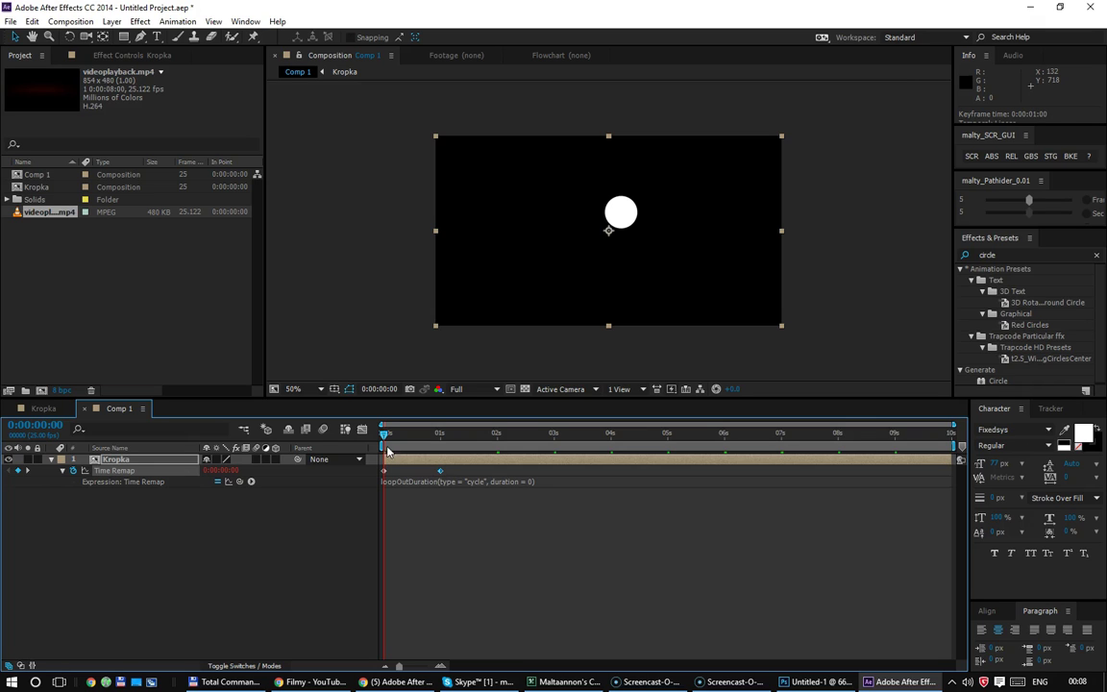
left_click_drag(379, 443, 438, 435)
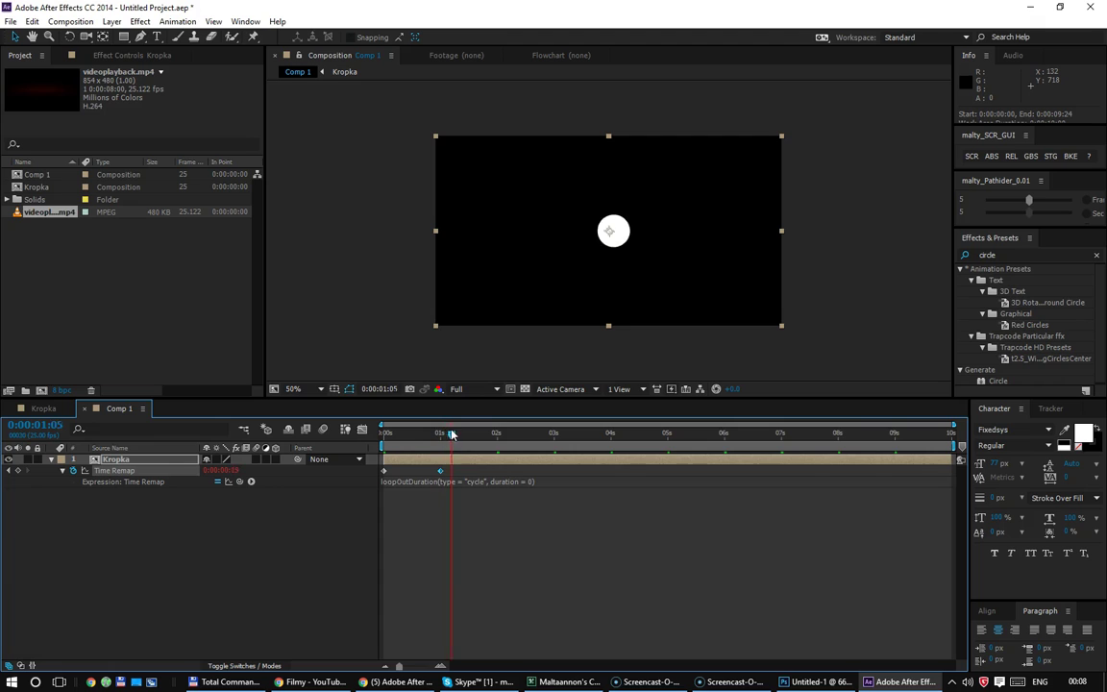
left_click_drag(439, 435, 501, 431)
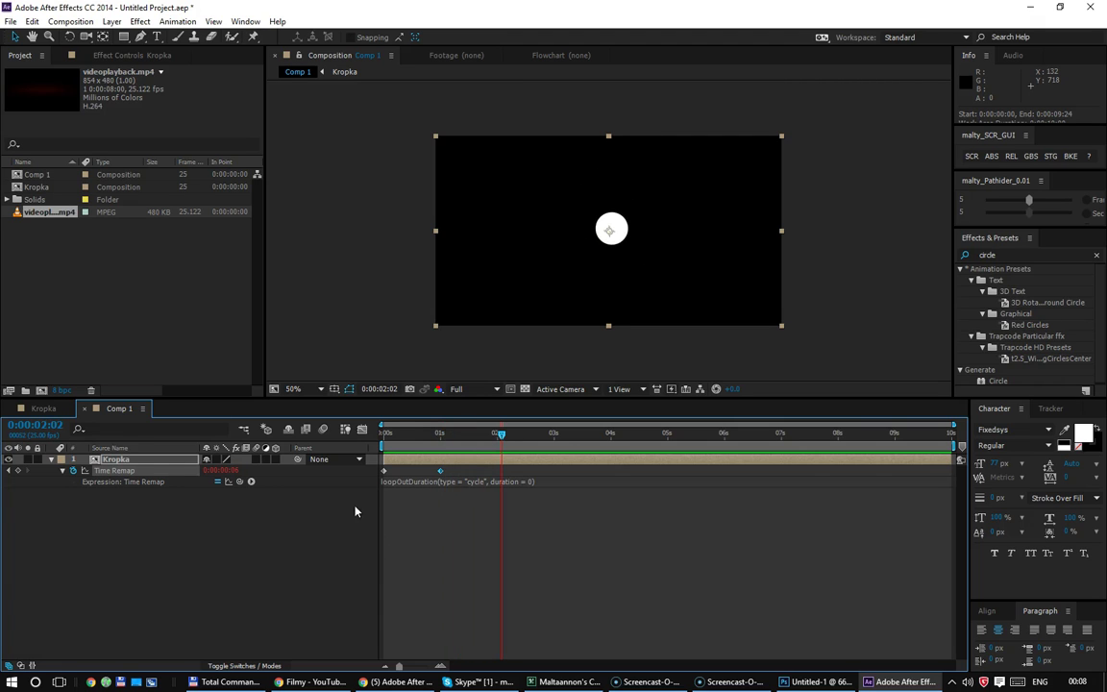
Step: Replace the loopOutDuration expression on Time Remap with a default timeRemap expression
left_click(416, 481)
key("BackSpace")
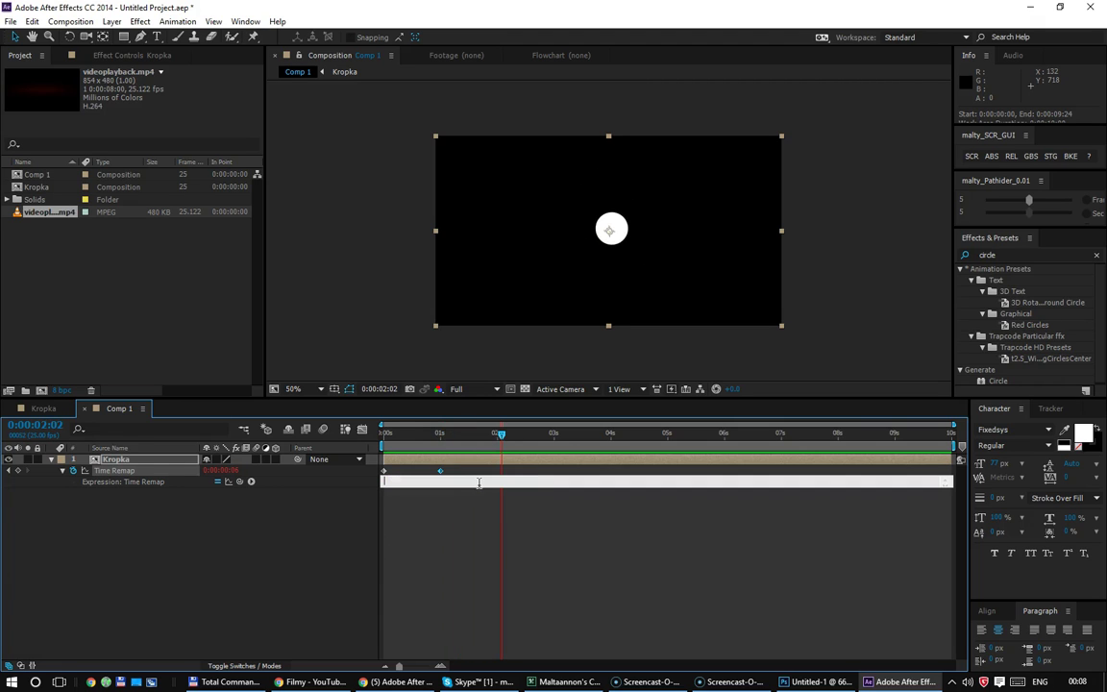
left_click(443, 479)
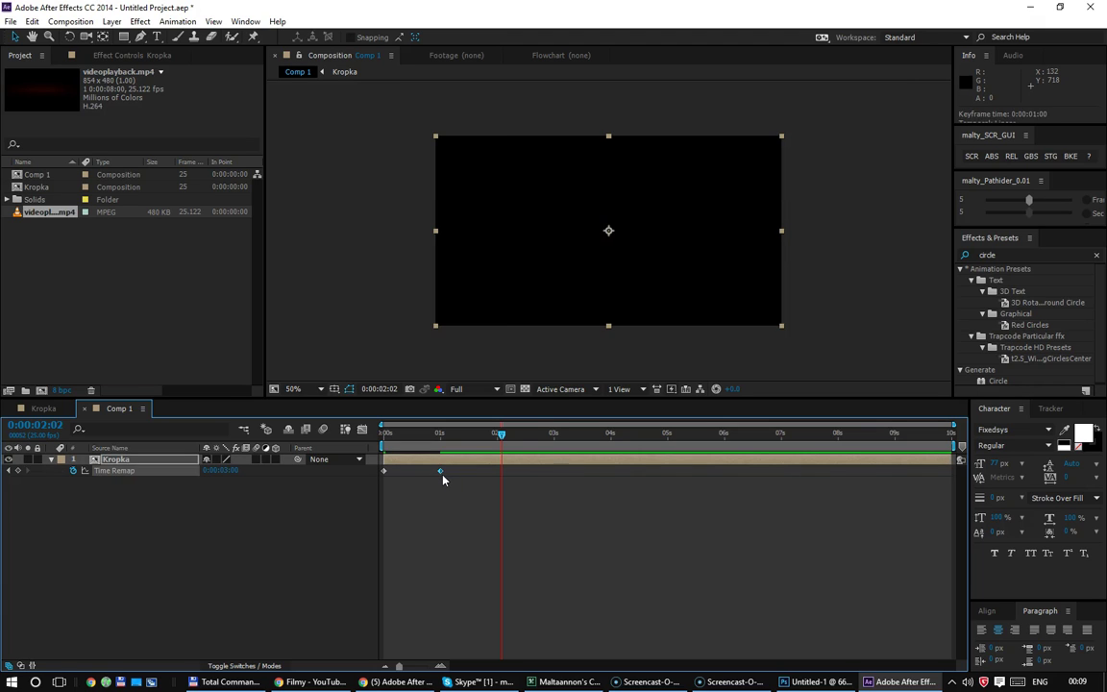
left_click(73, 470, "alt")
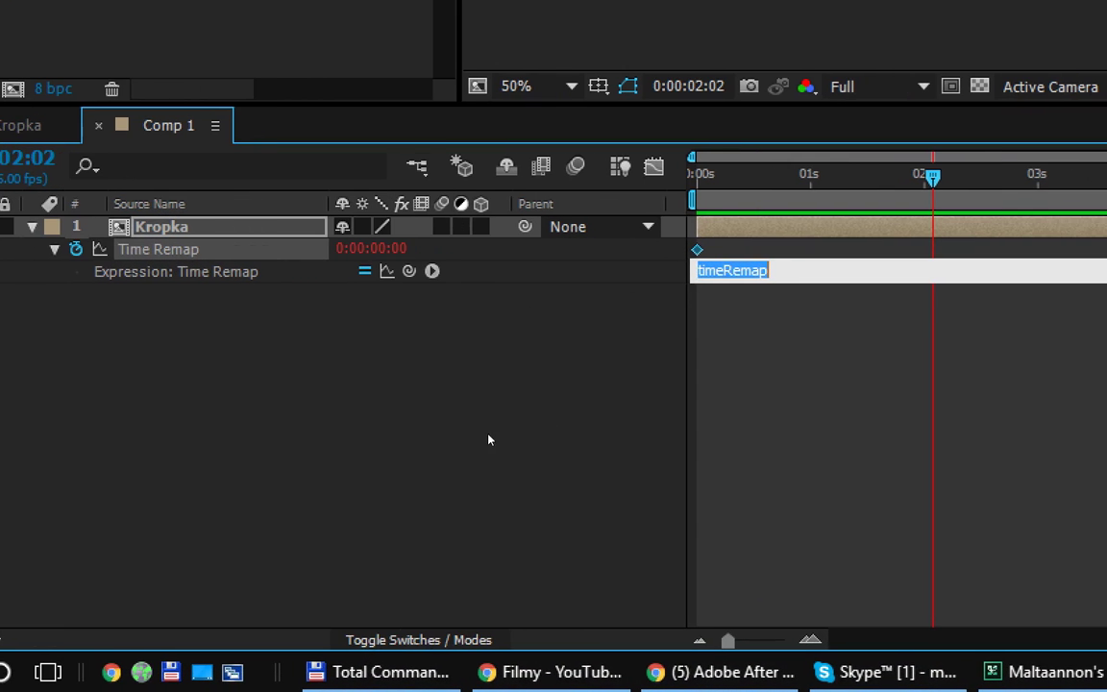
left_click(500, 441)
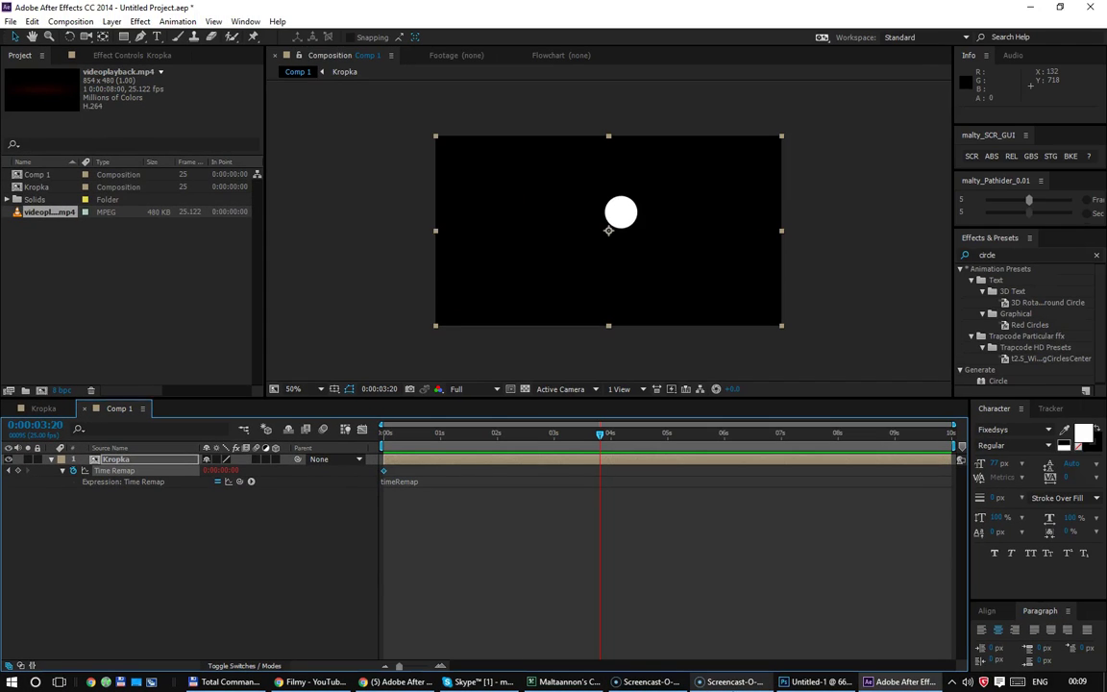
Step: In Photoshop, draw a red arc from the 5 mark back toward 0, then return to After Effects
key("alt+Tab")
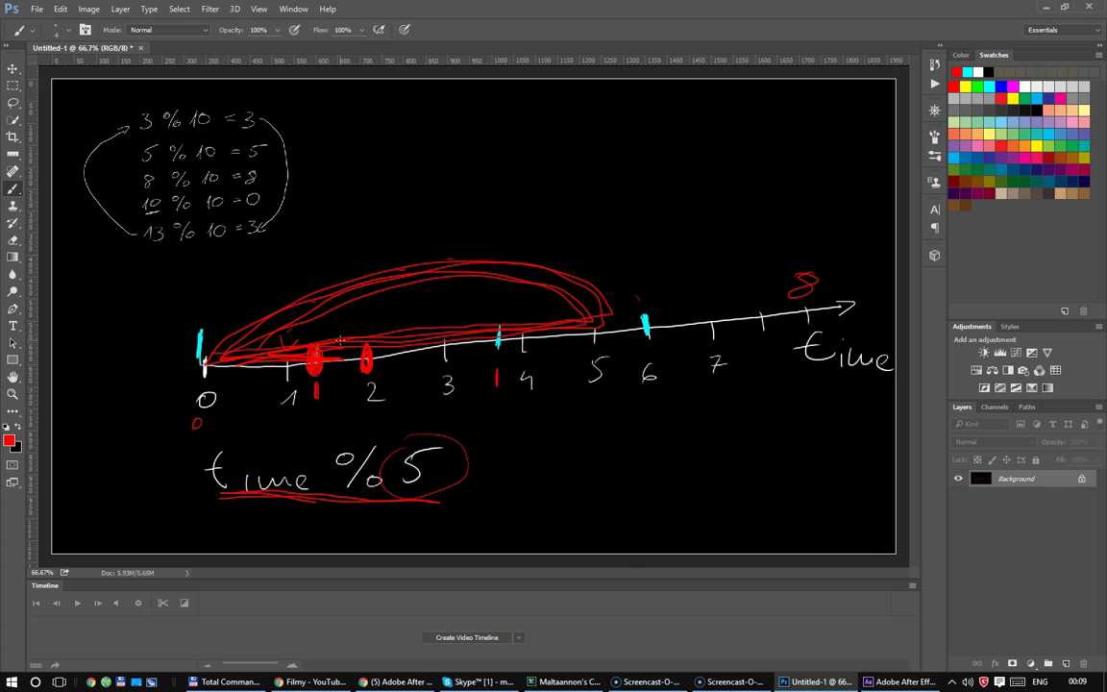
mouse_move(551, 323)
left_mouse_down()
mouse_move(459, 216)
mouse_move(205, 348)
left_mouse_up()
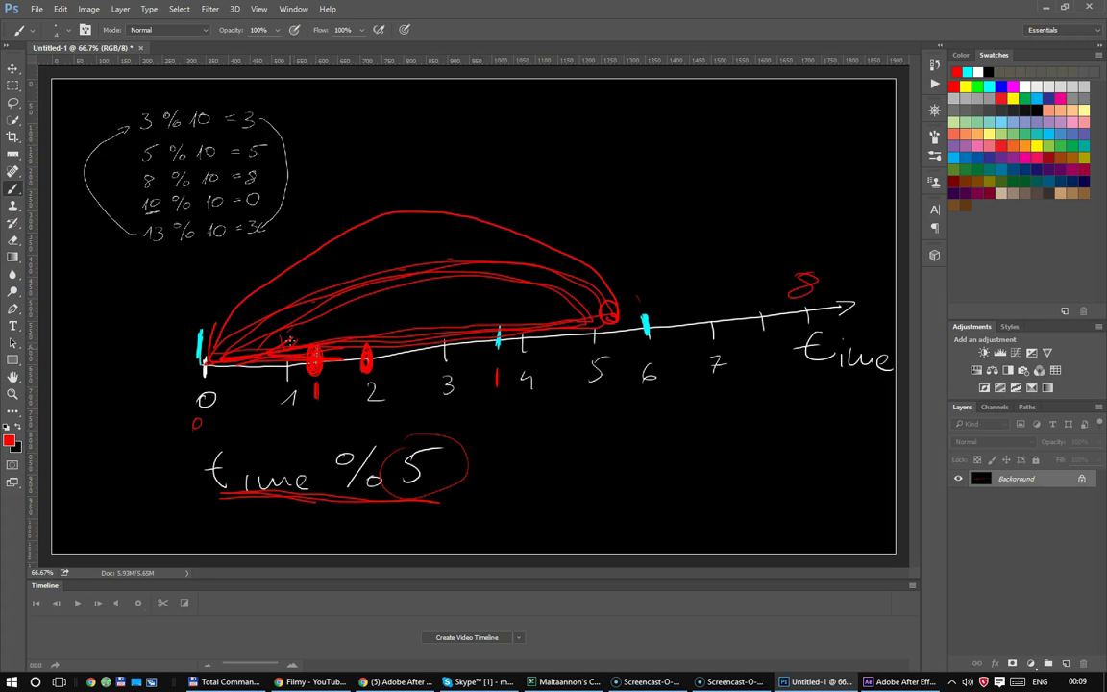
left_click(900, 681)
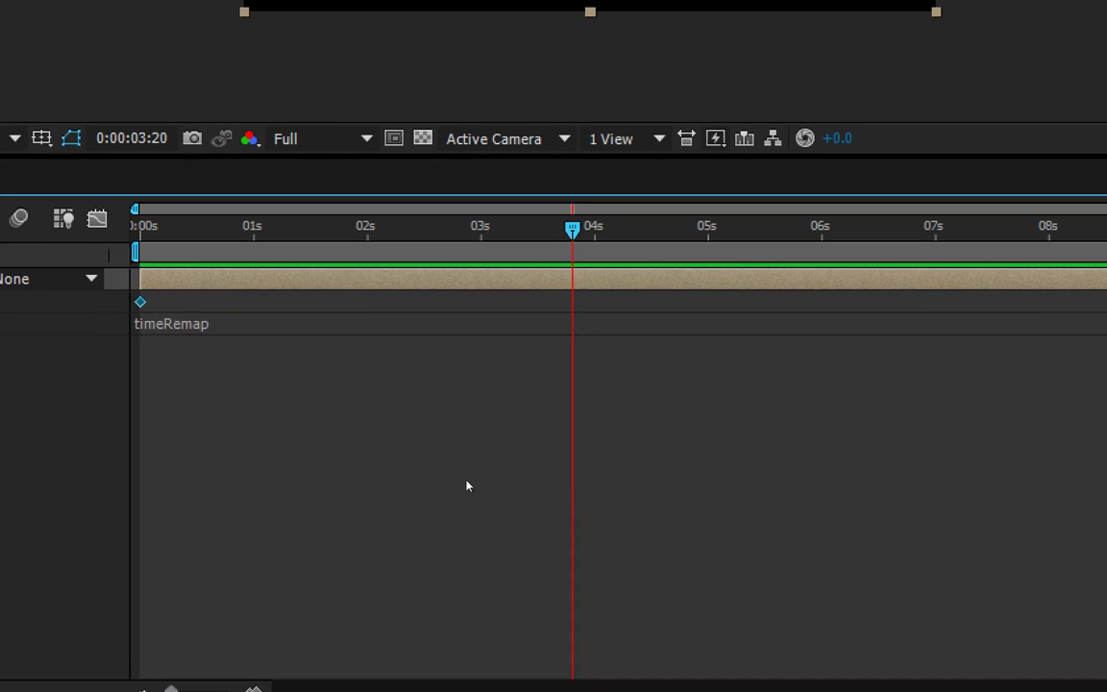
Step: Rewrite Kropka's Time Remap expression as 'time % source.duration;', dismissing the interim error warning
left_click(175, 323)
type("time")
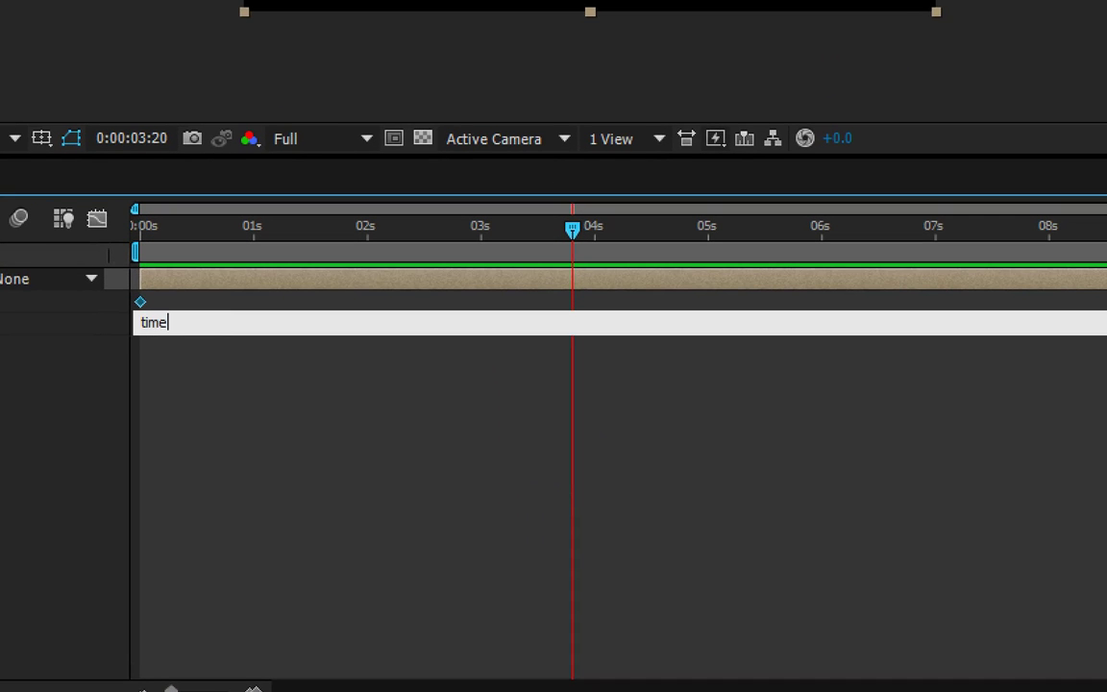
type(" %")
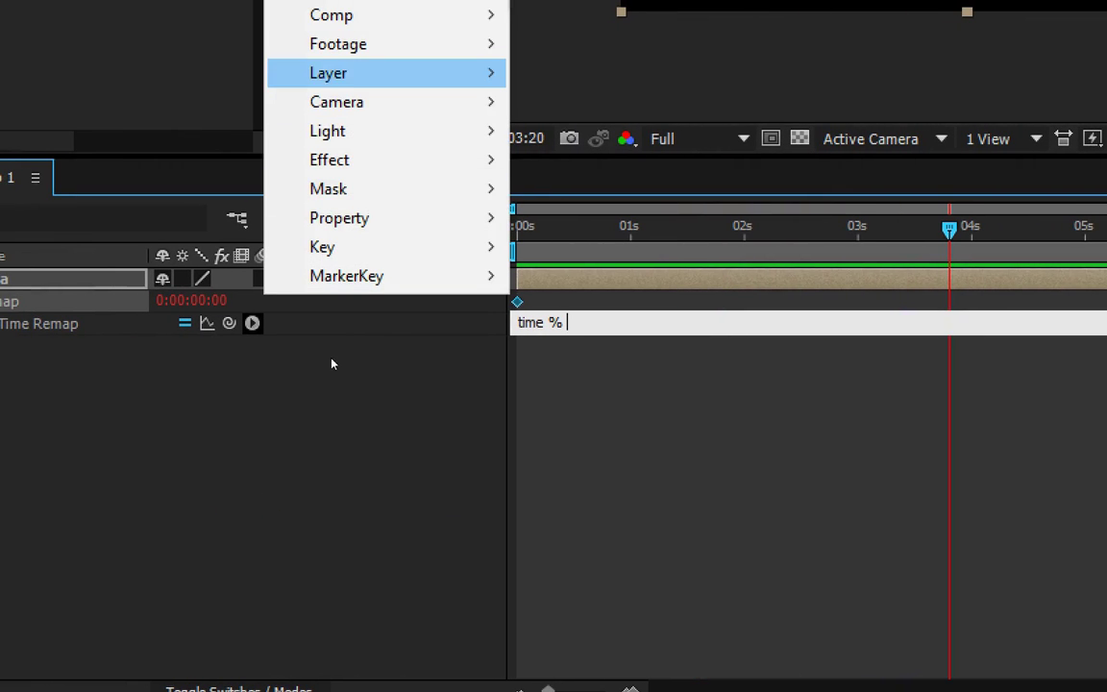
mouse_move(330, 64)
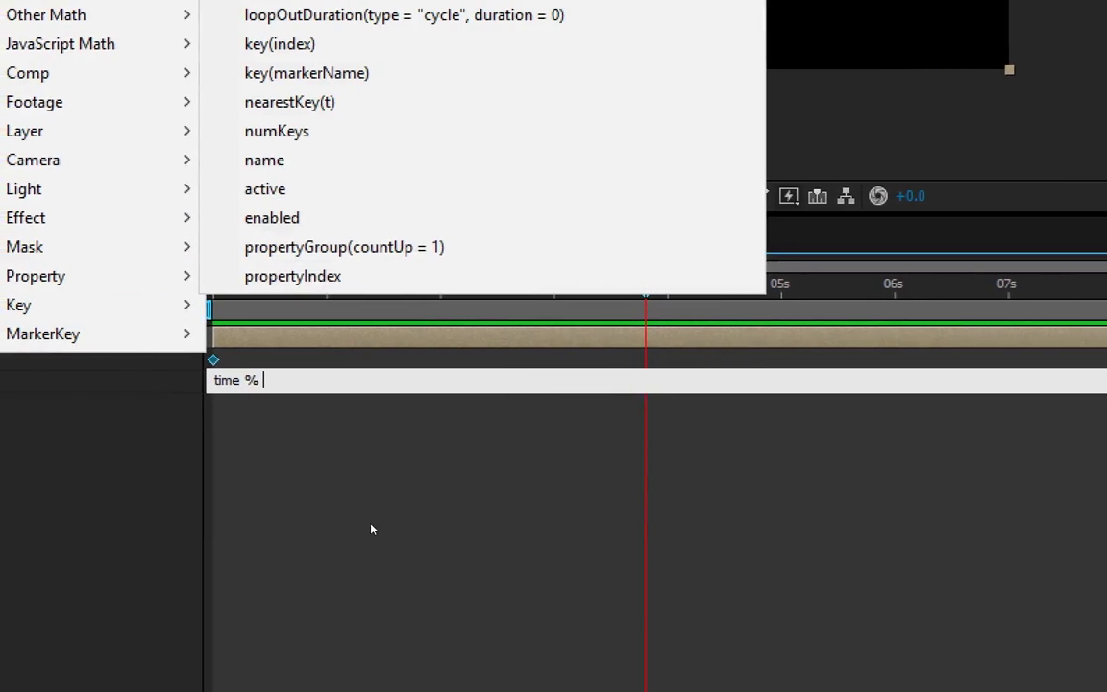
left_click(232, 502)
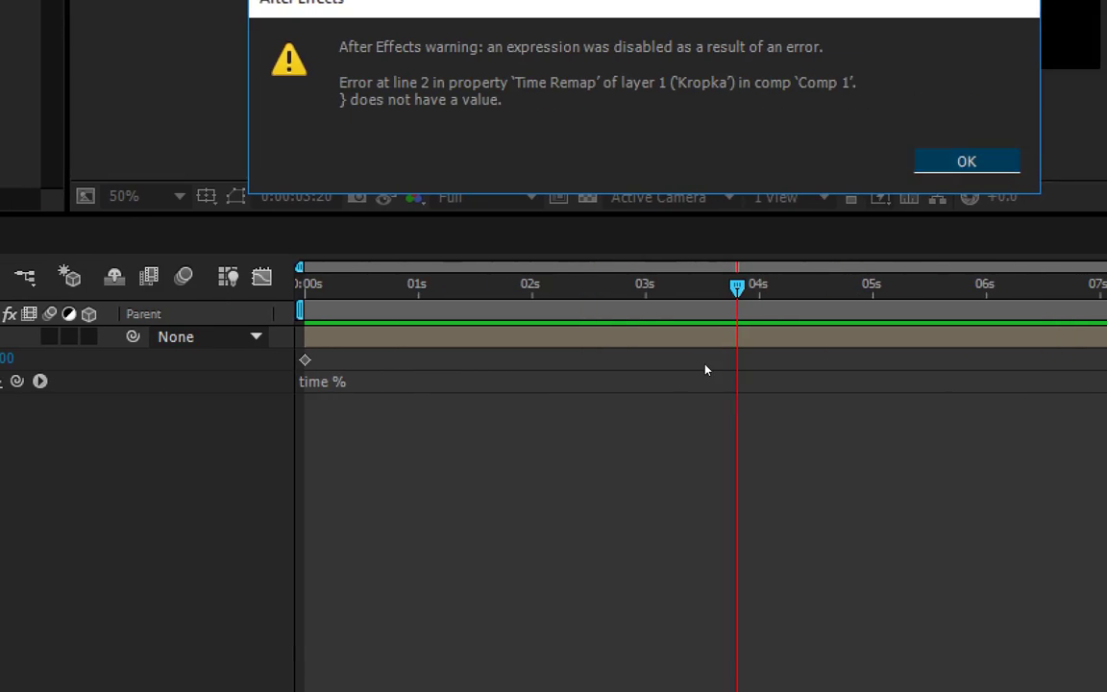
key("Return")
left_click(433, 477)
key("End")
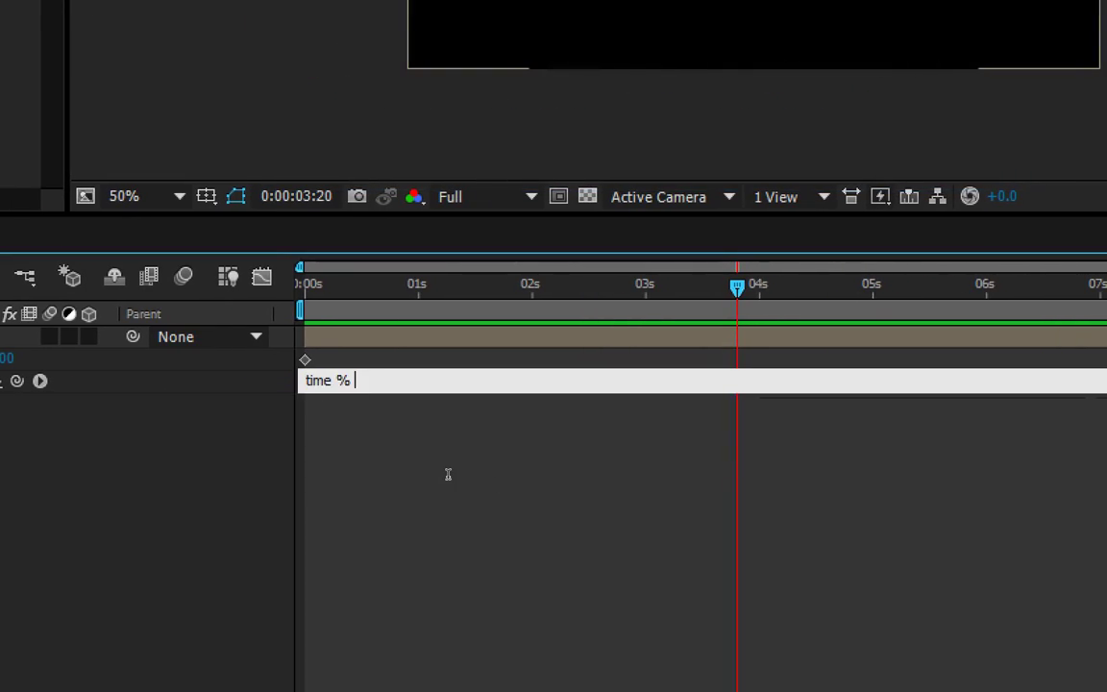
type("source.")
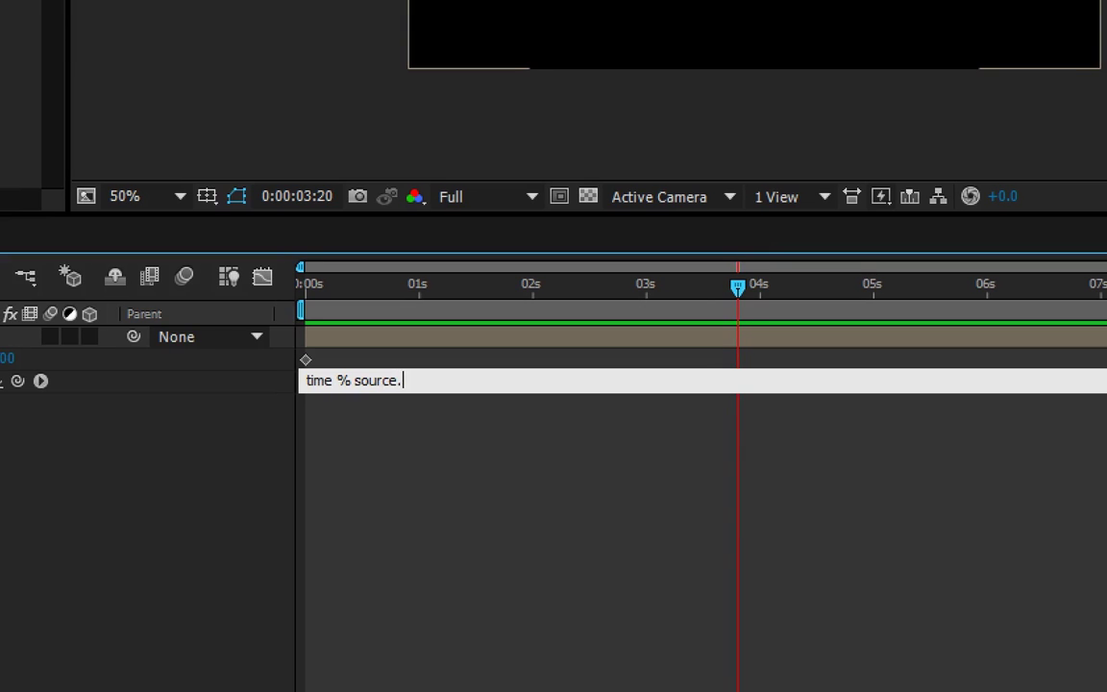
type("duration")
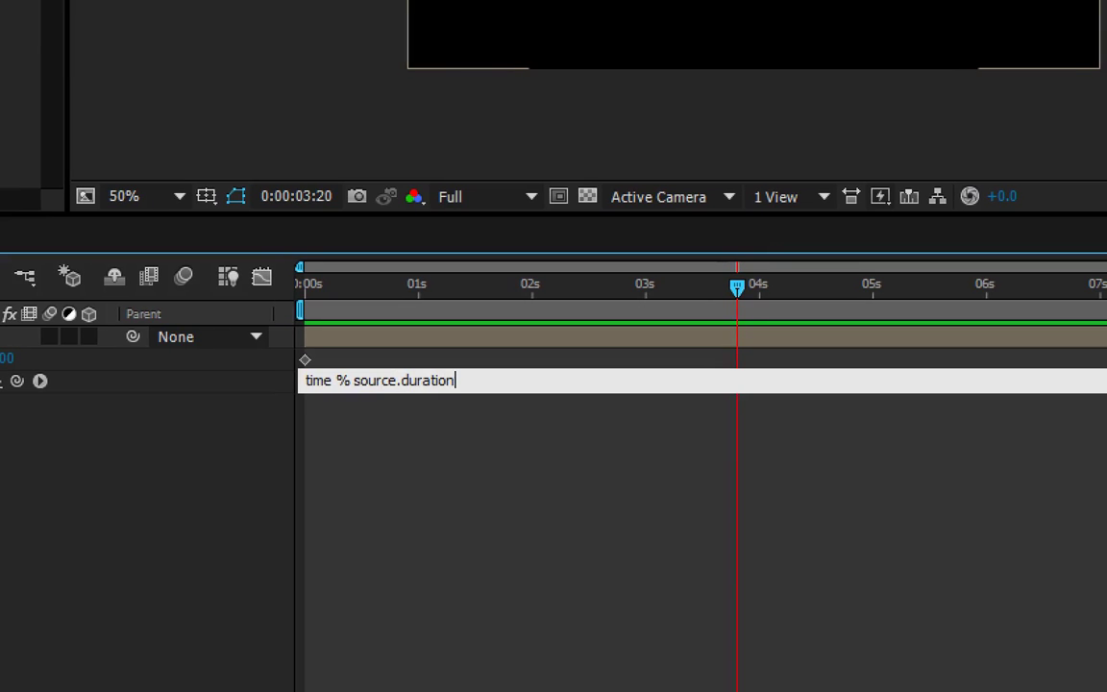
type(";")
left_click(434, 481)
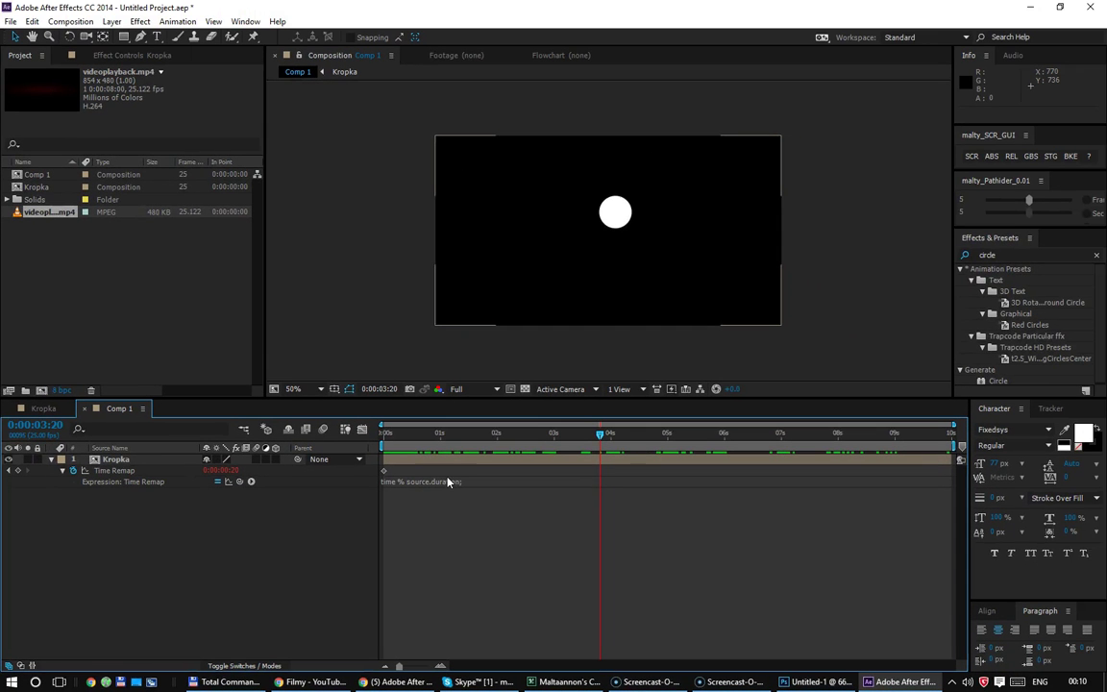
left_click_drag(415, 445, 955, 481)
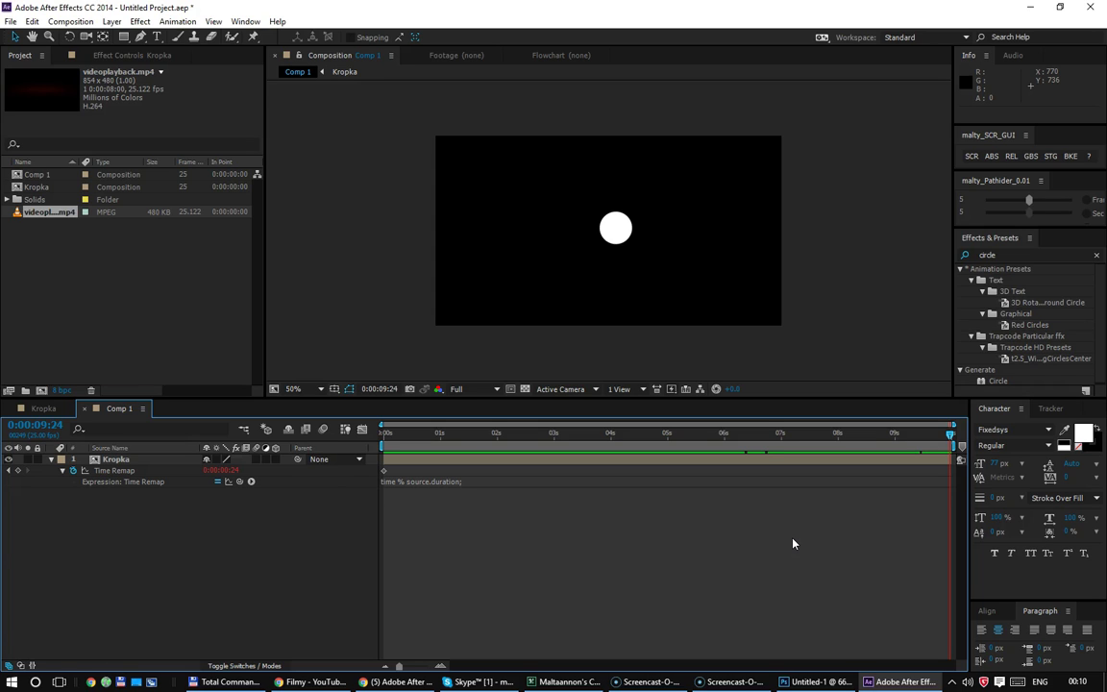
mouse_move(780, 476)
left_mouse_down()
mouse_move(625, 479)
mouse_move(551, 517)
left_mouse_up()
left_click_drag(551, 517, 737, 506)
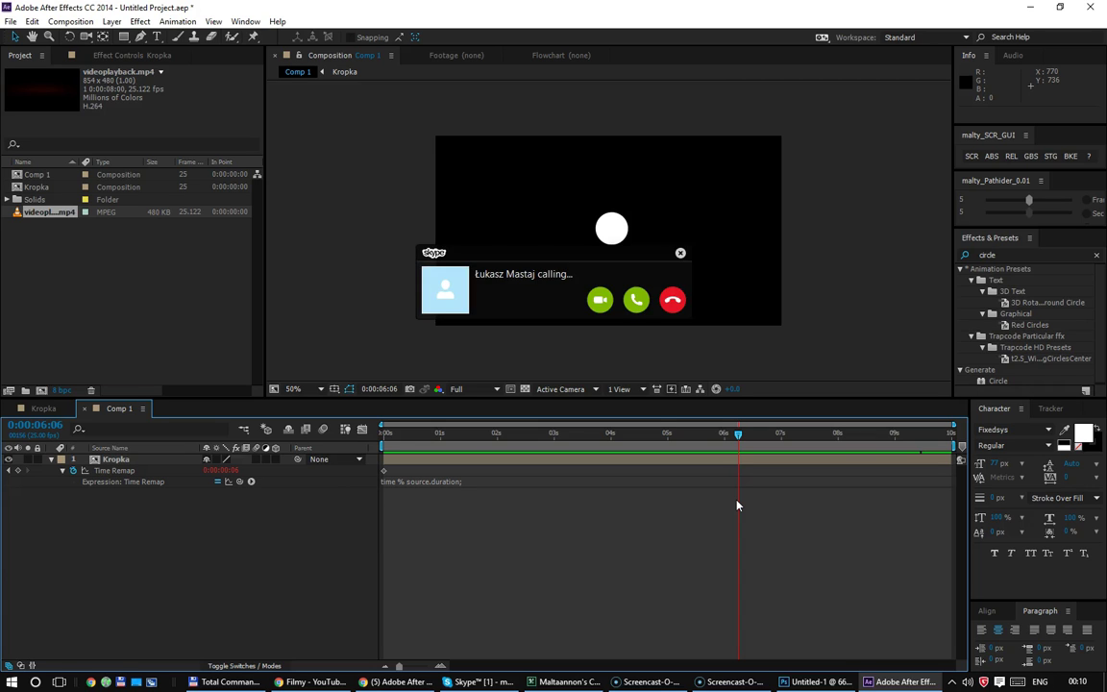
left_click(638, 302)
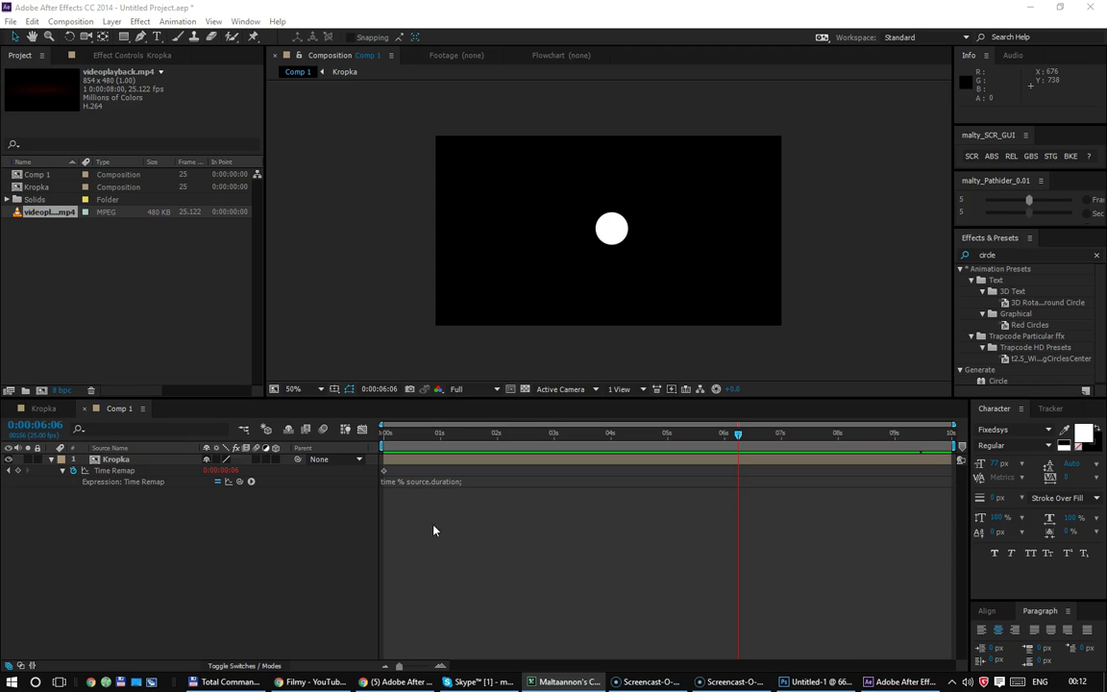
Step: Move the playhead back near 0s and delete videoplayback.mp4 from the Project panel
mouse_move(519, 434)
left_mouse_down()
mouse_move(397, 448)
mouse_move(760, 469)
left_mouse_up()
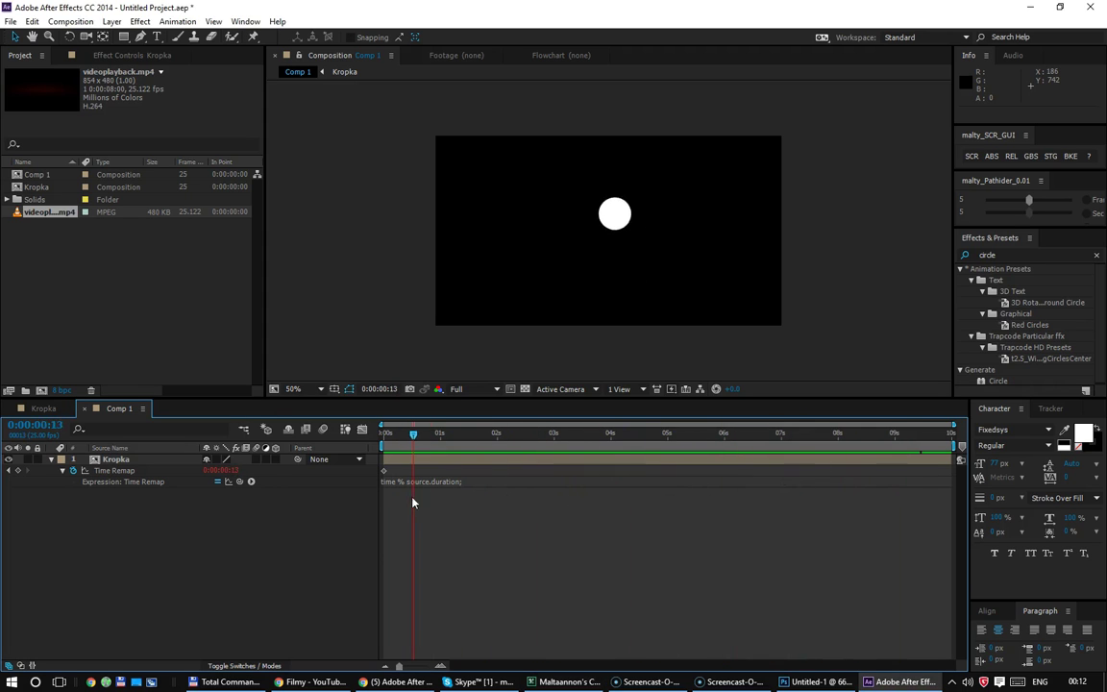
left_click_drag(760, 469, 411, 500)
left_click(129, 362)
left_click(74, 213)
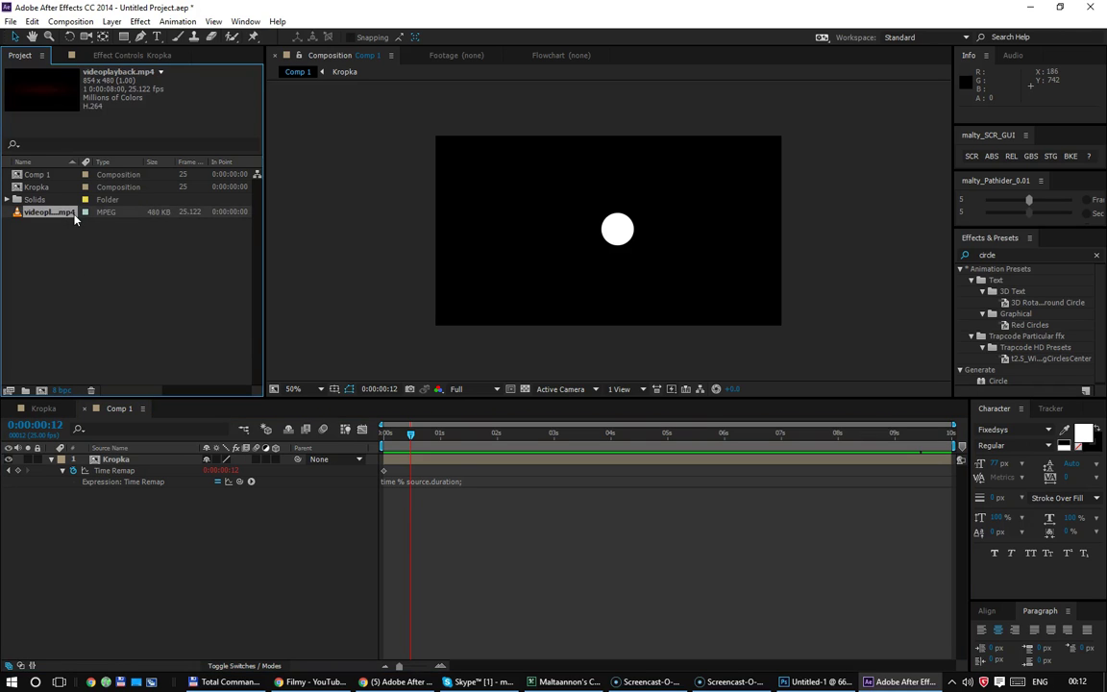
key("Delete")
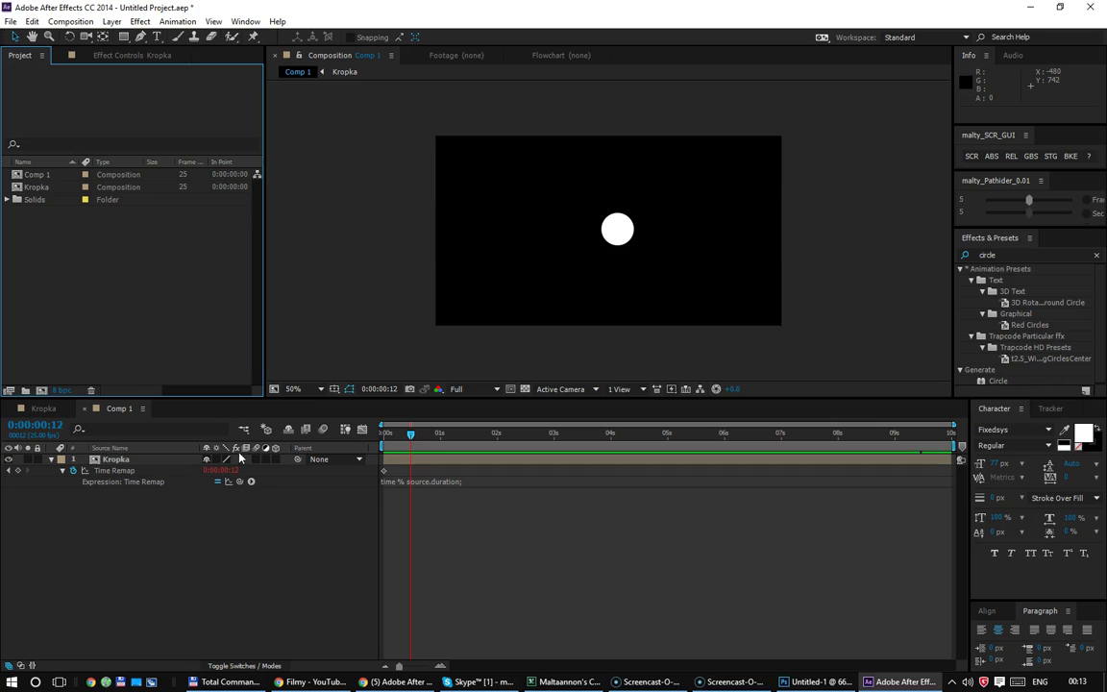
left_click(251, 482)
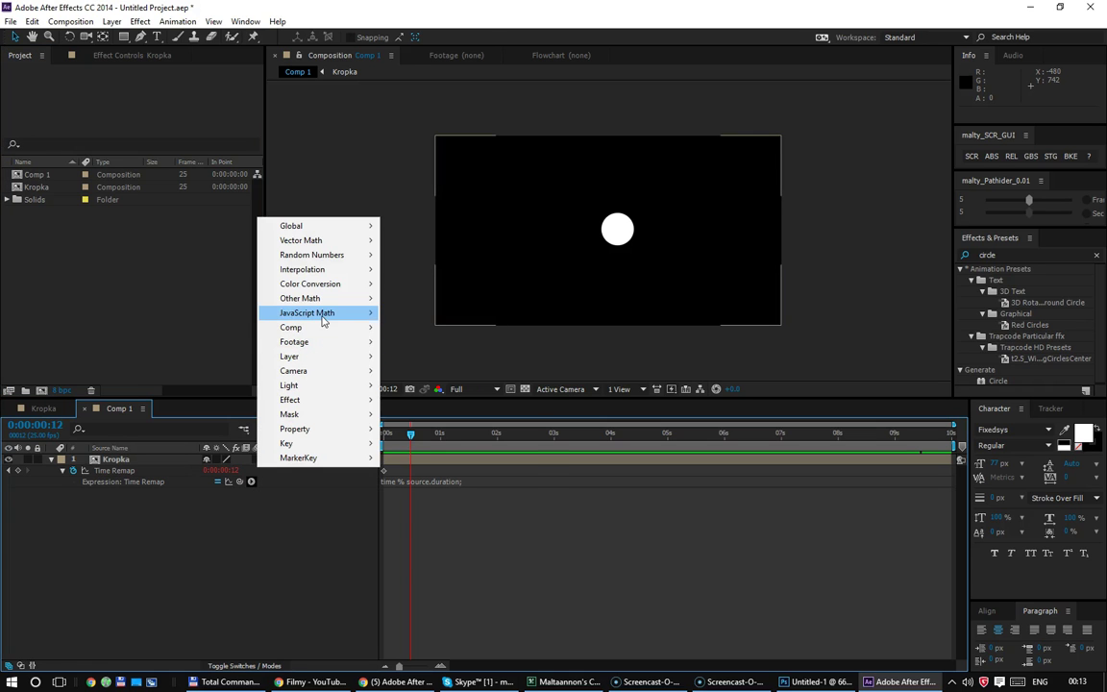
mouse_move(322, 302)
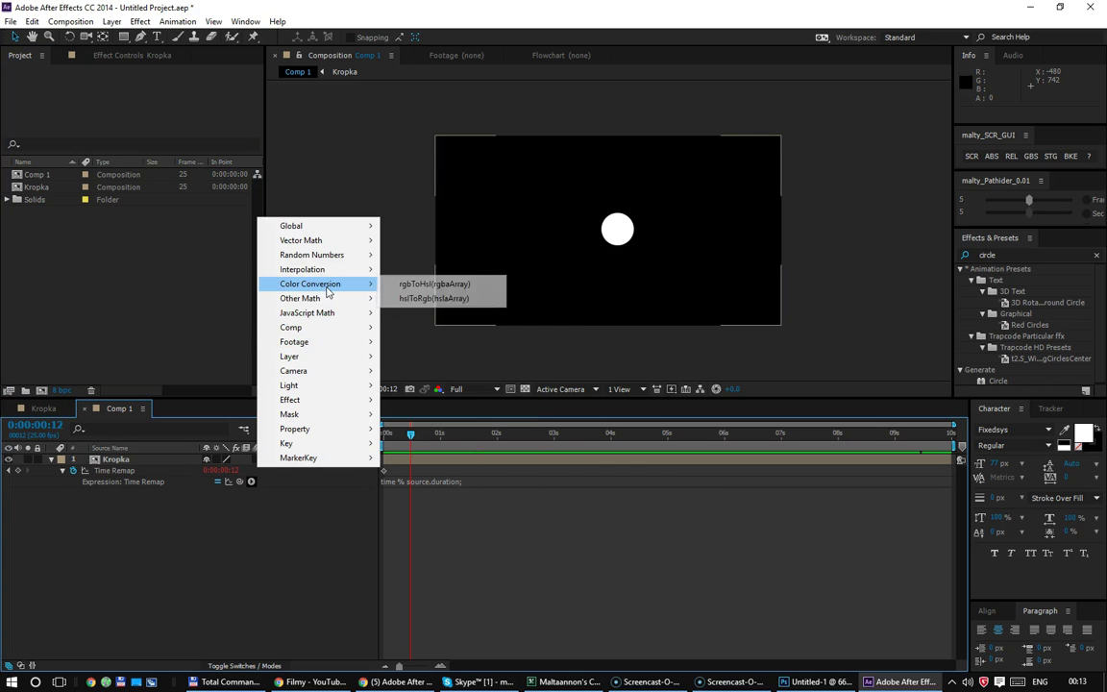
mouse_move(331, 274)
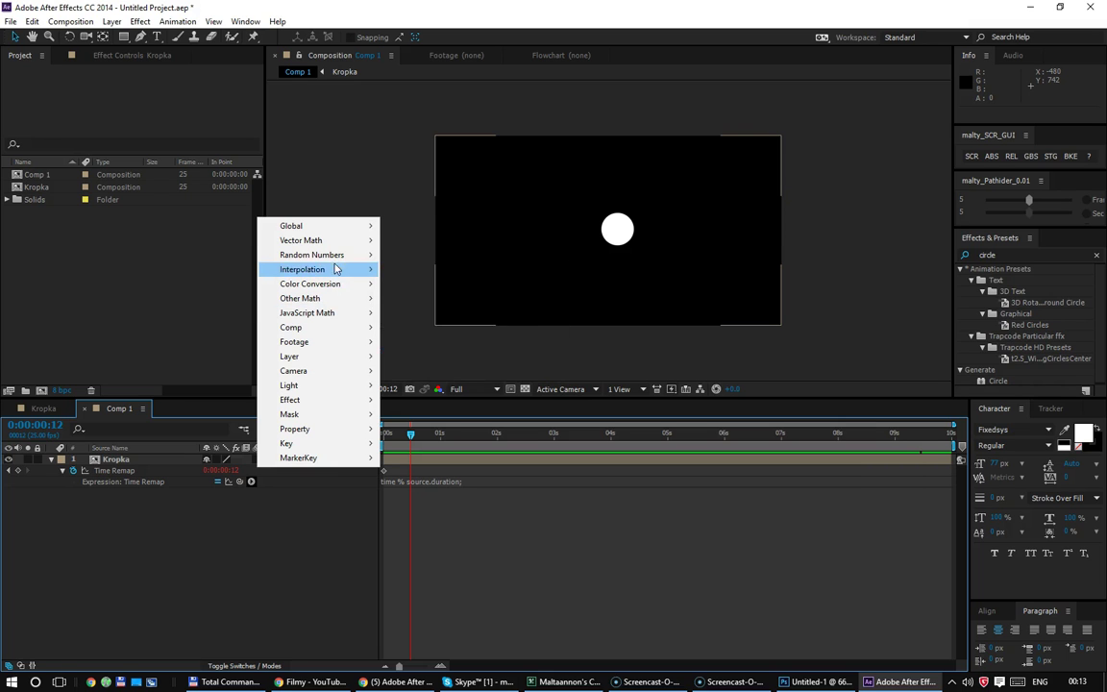
mouse_move(340, 229)
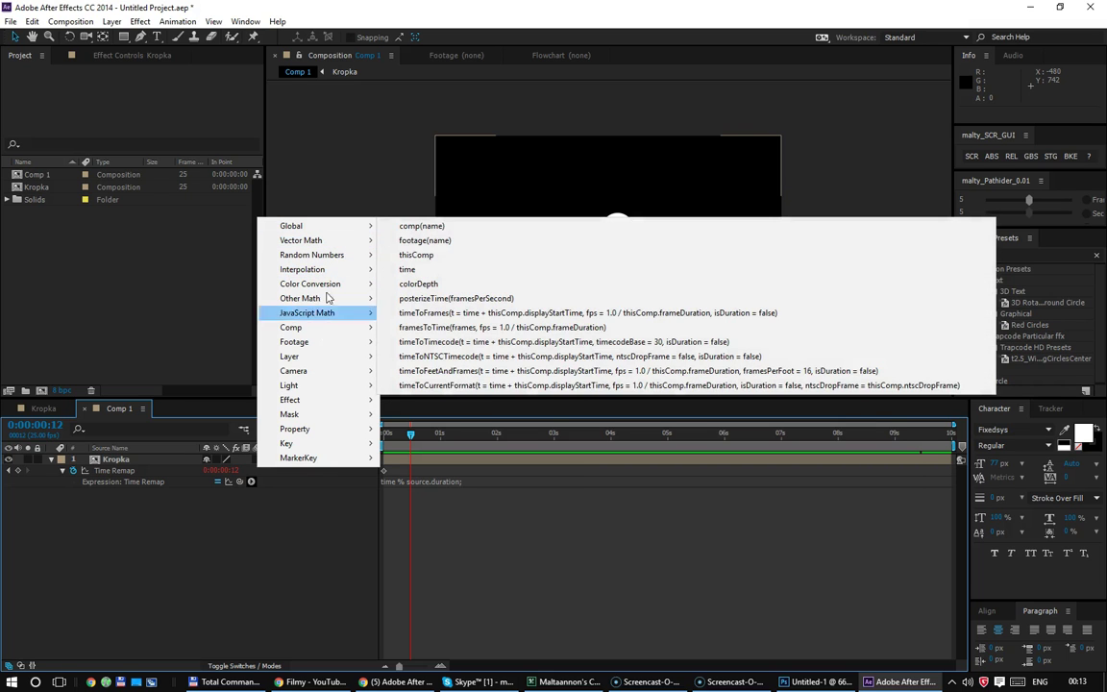
mouse_move(317, 420)
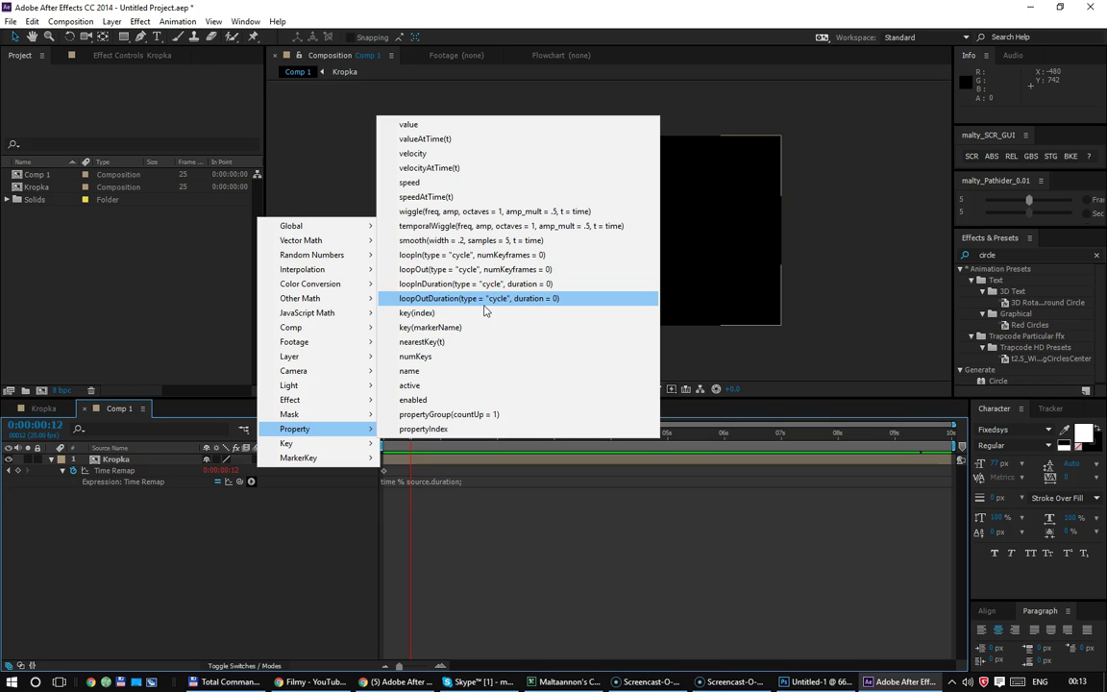
key("Escape")
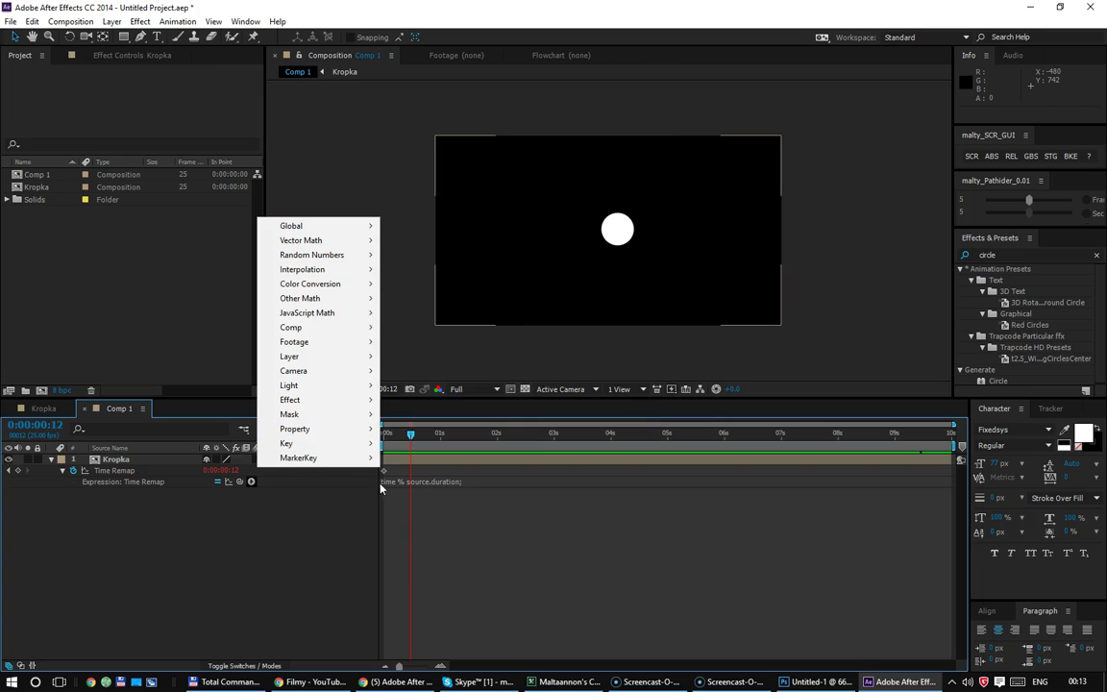
key("Escape")
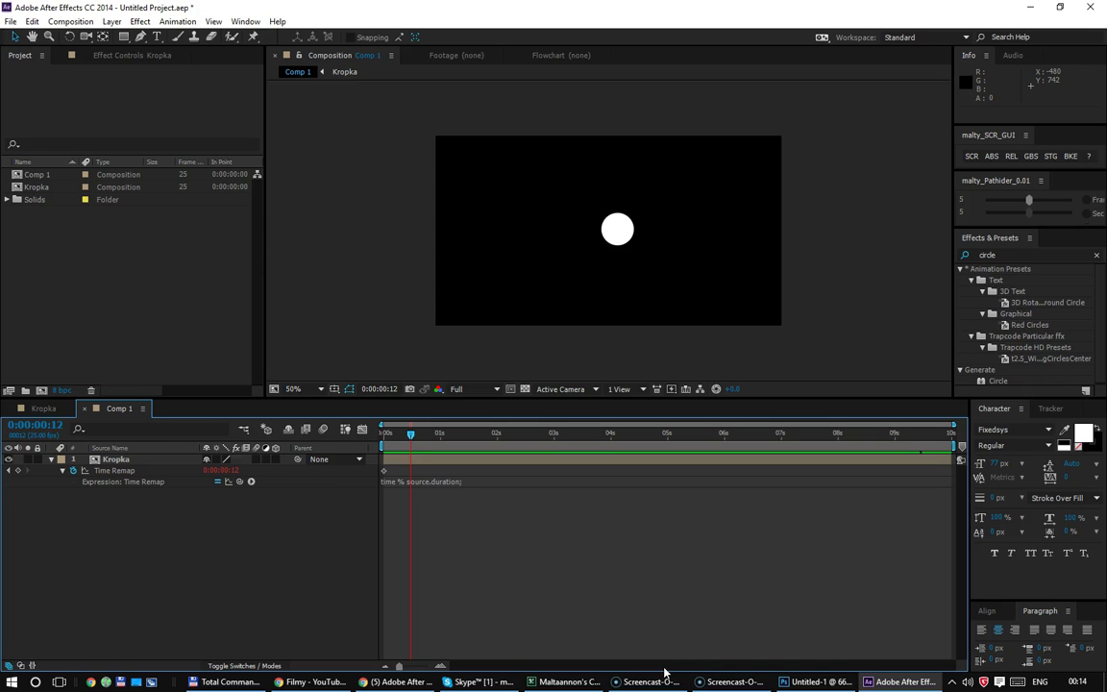
Step: Close the untitled project without saving it
left_click(5, 25)
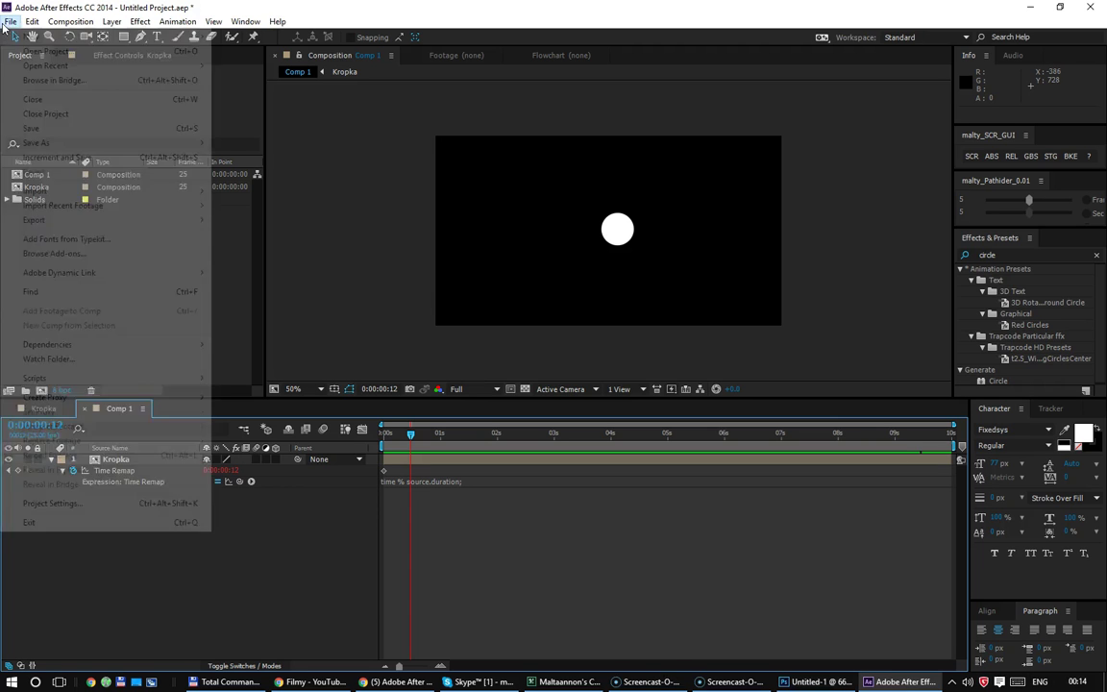
left_click(44, 53)
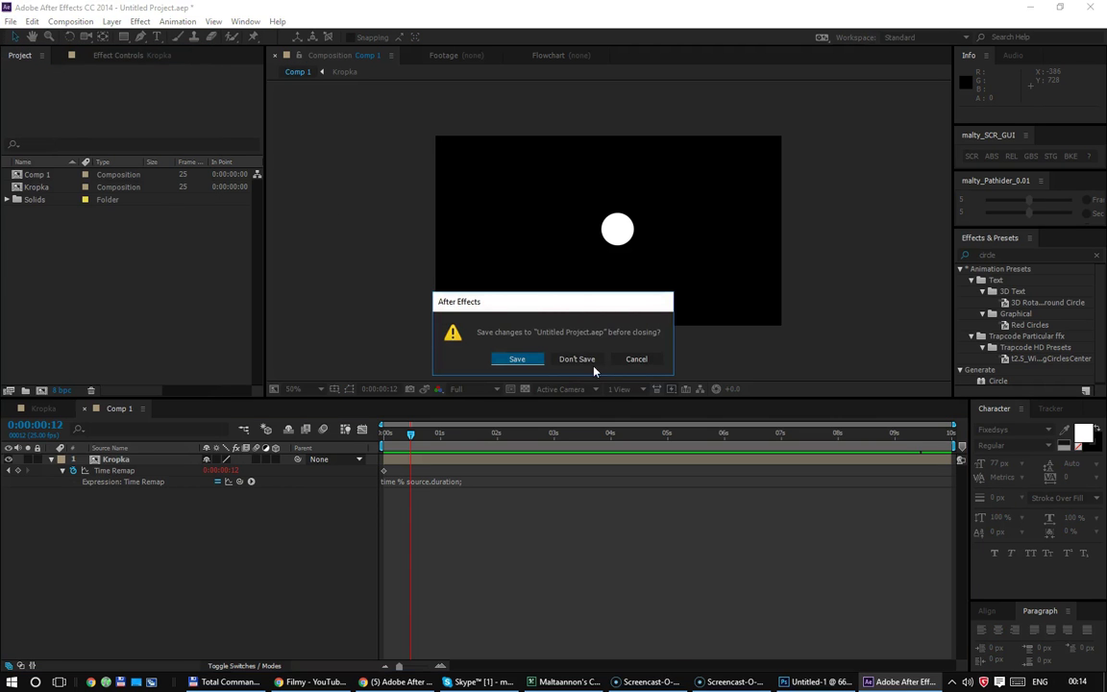
left_click(591, 362)
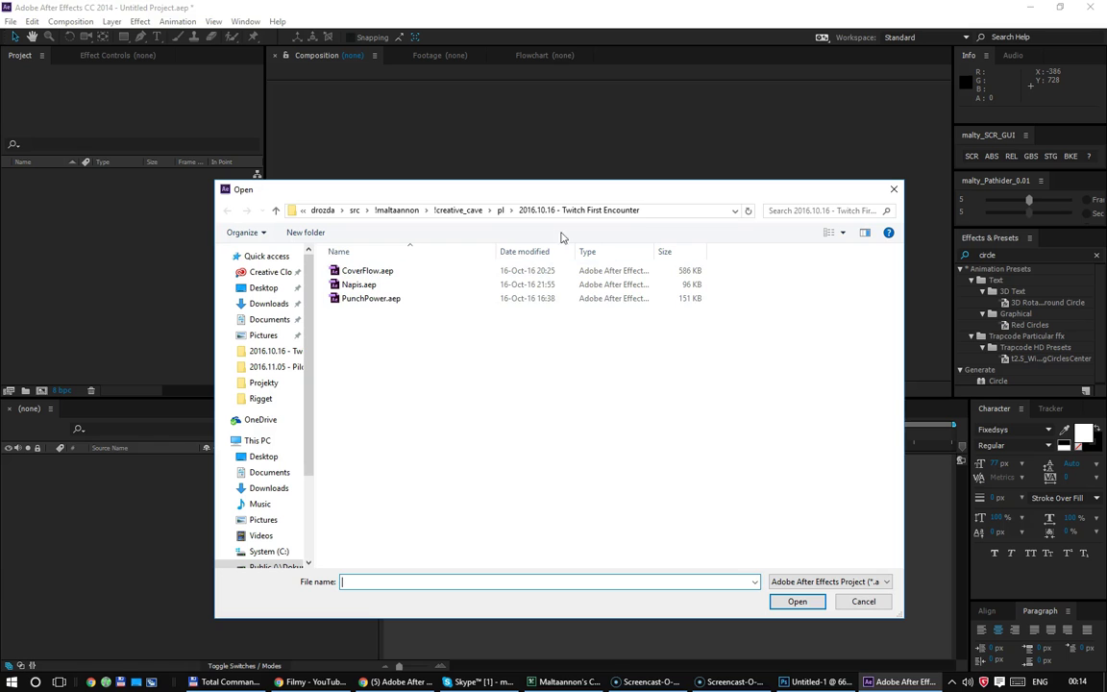
Step: In the Open dialog, browse to the ADATA SH93 (F:) drive
left_click(397, 210)
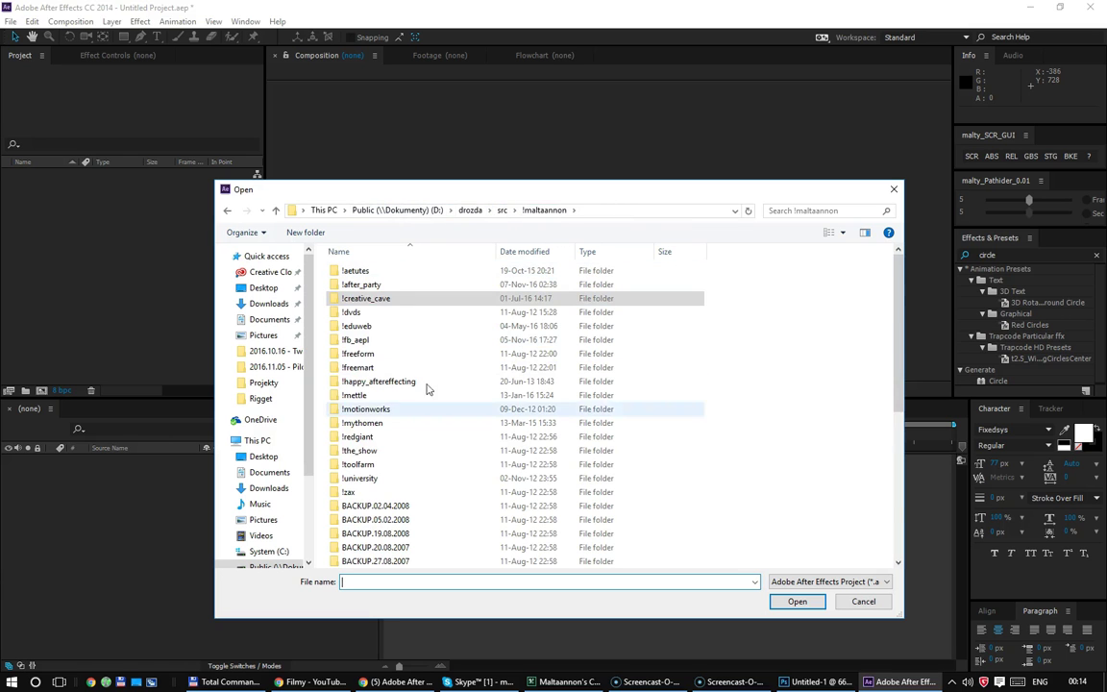
scroll(428, 388, "down", 3)
scroll(385, 462, "down", 2)
scroll(380, 463, "down", 1)
scroll(375, 466, "down", 1)
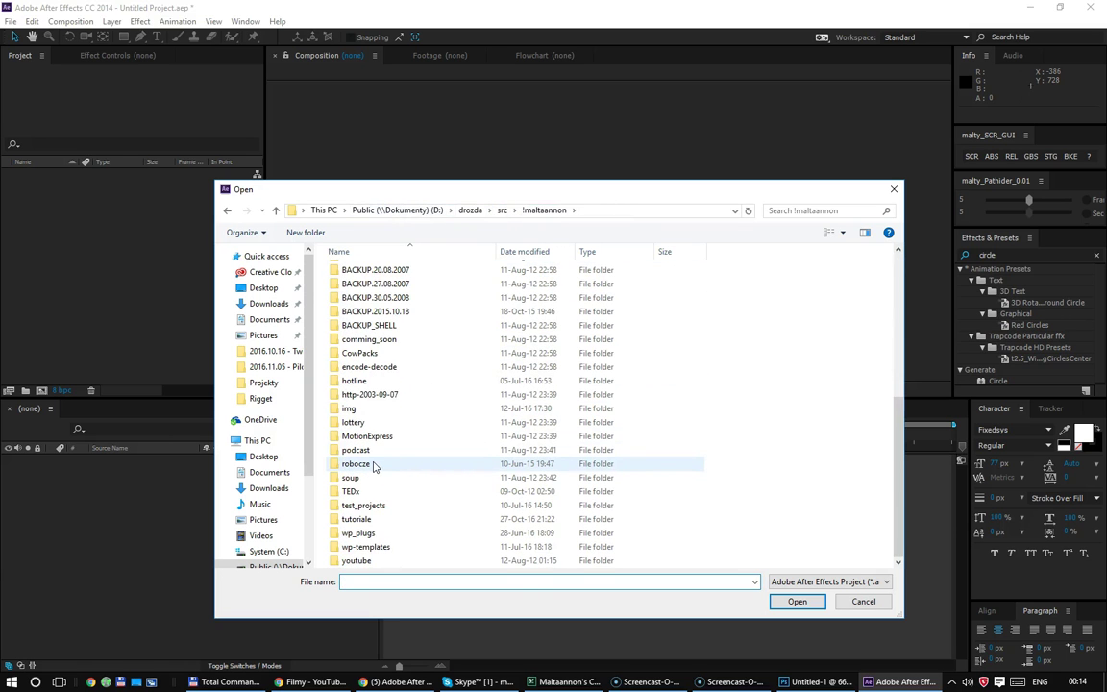
scroll(375, 463, "up", 3)
scroll(370, 466, "up", 4)
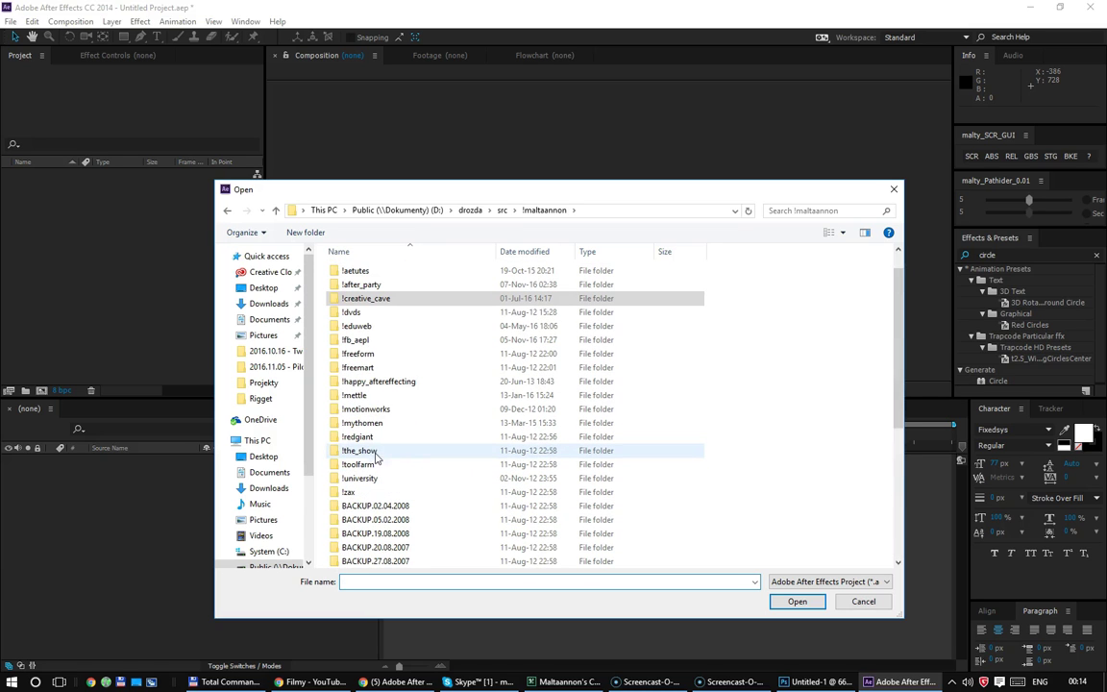
scroll(307, 557, "down", 3)
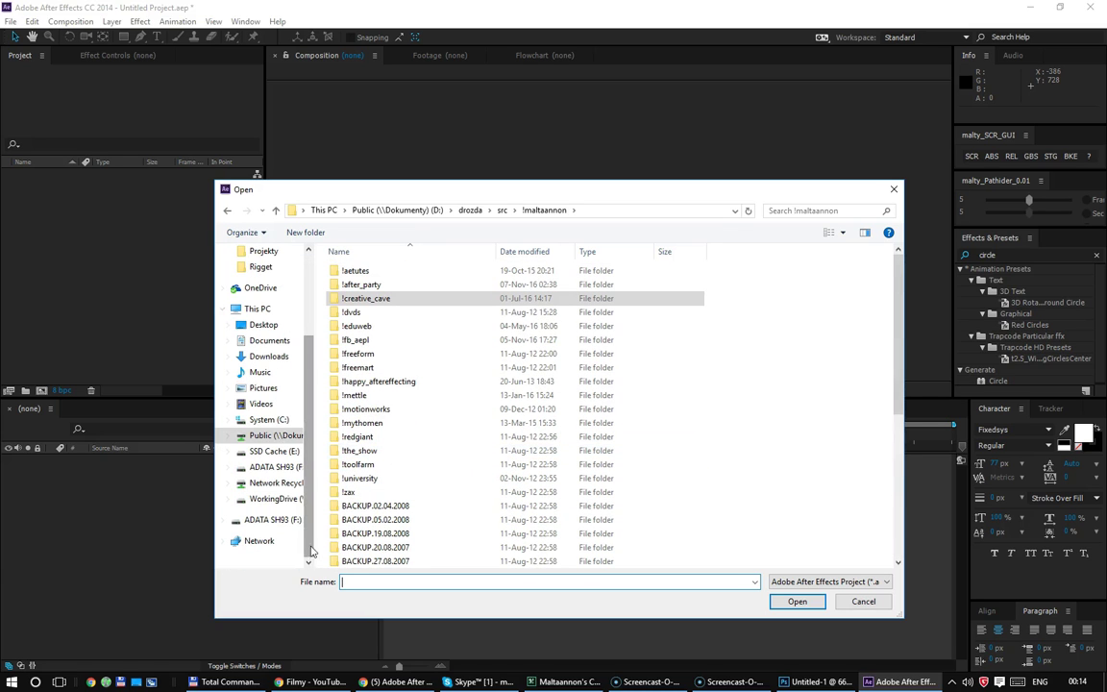
left_click(274, 466)
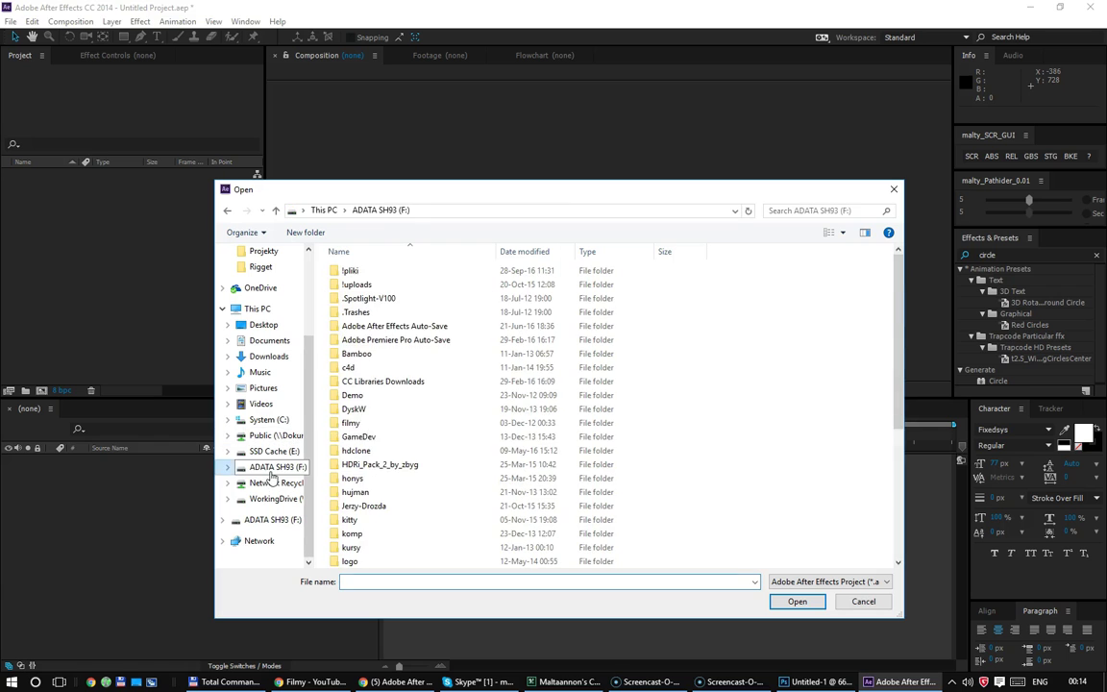
Step: Open Atom_cs6.aep from the Szkolenie\Projekty\atom folder
scroll(380, 455, "down", 3)
scroll(378, 458, "down", 2)
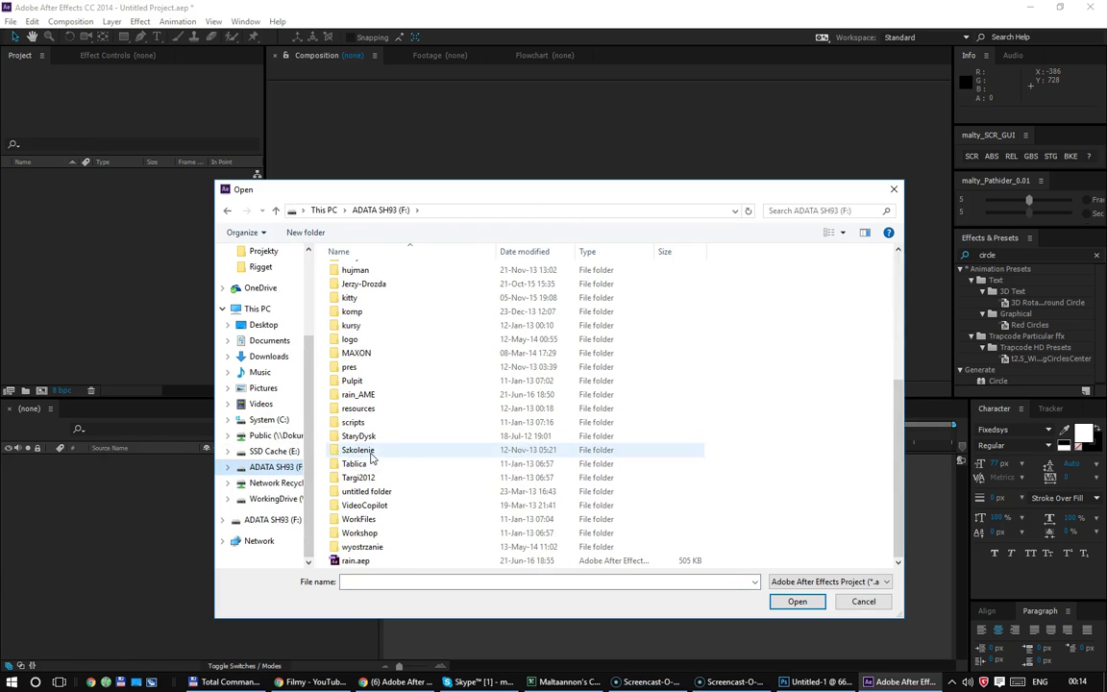
double_click(365, 448)
double_click(385, 424)
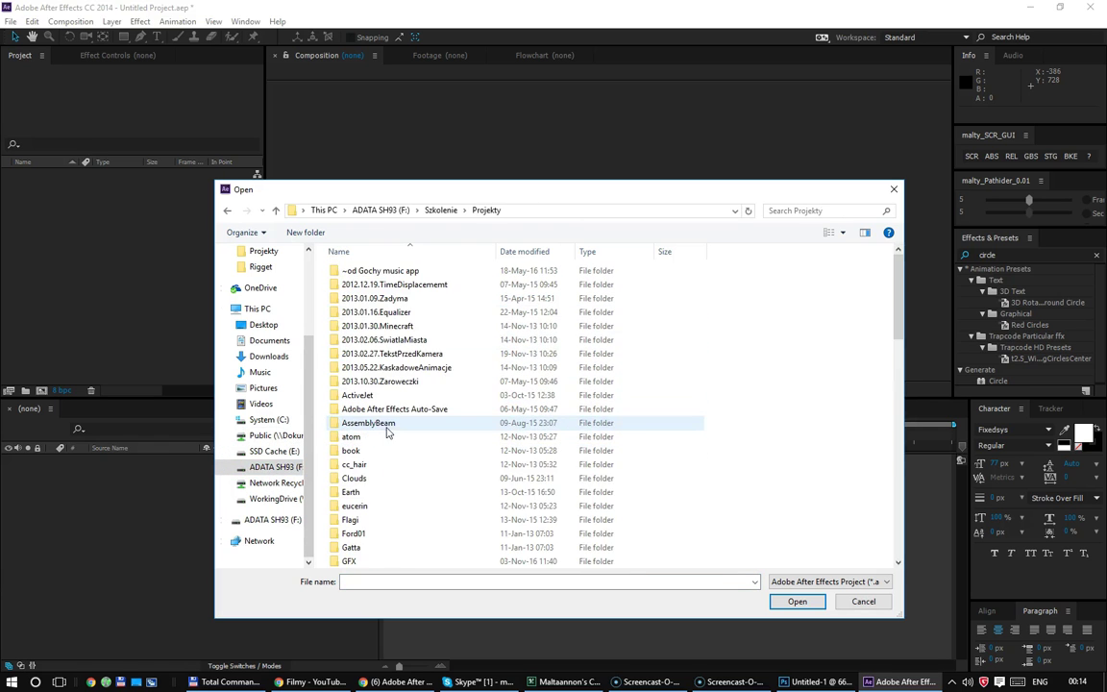
double_click(377, 440)
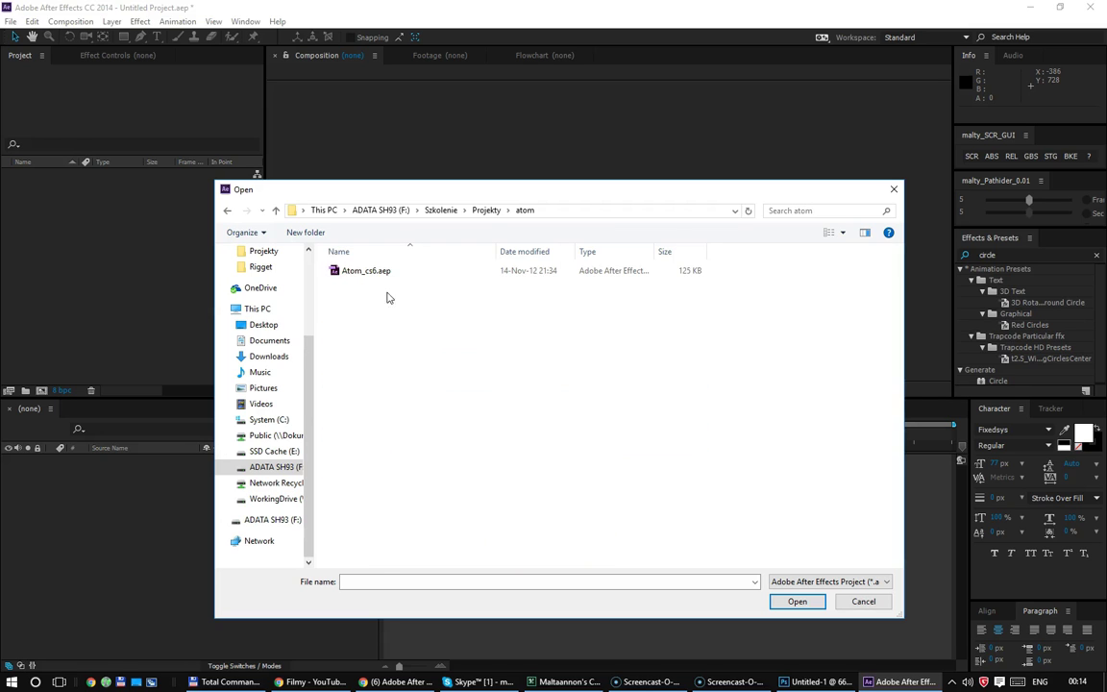
left_click(350, 271)
left_click(350, 270)
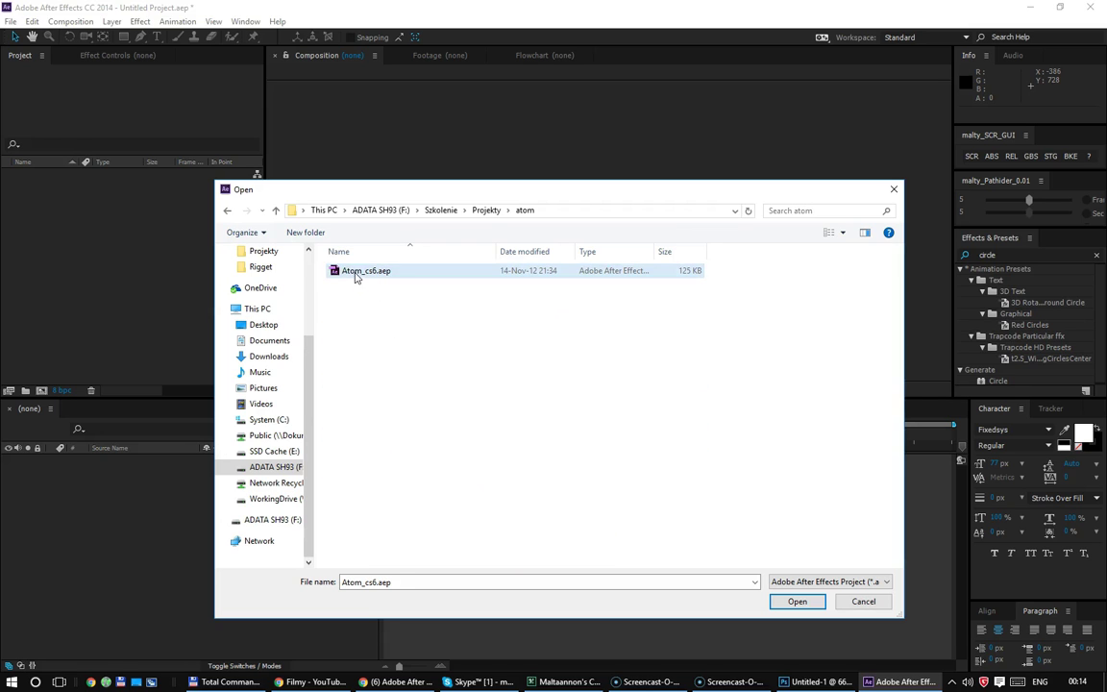
double_click(338, 270)
Step: Dismiss the conversion notice, maximize the viewer and view the atom at 100%
left_click(664, 368)
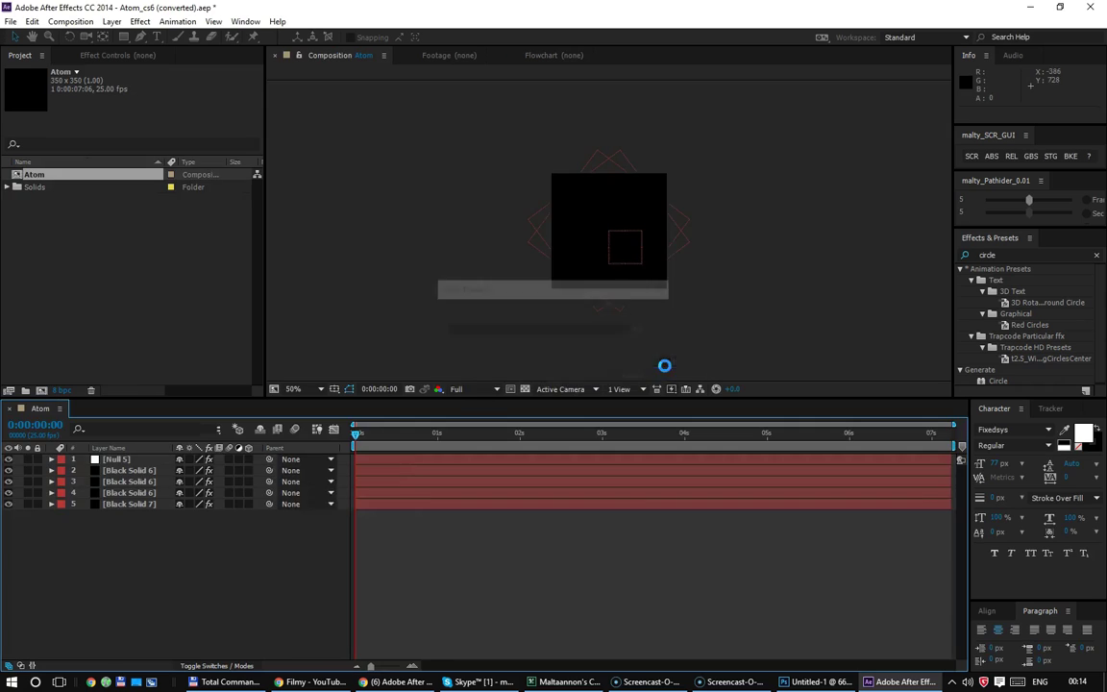
key("grave")
left_click(635, 321)
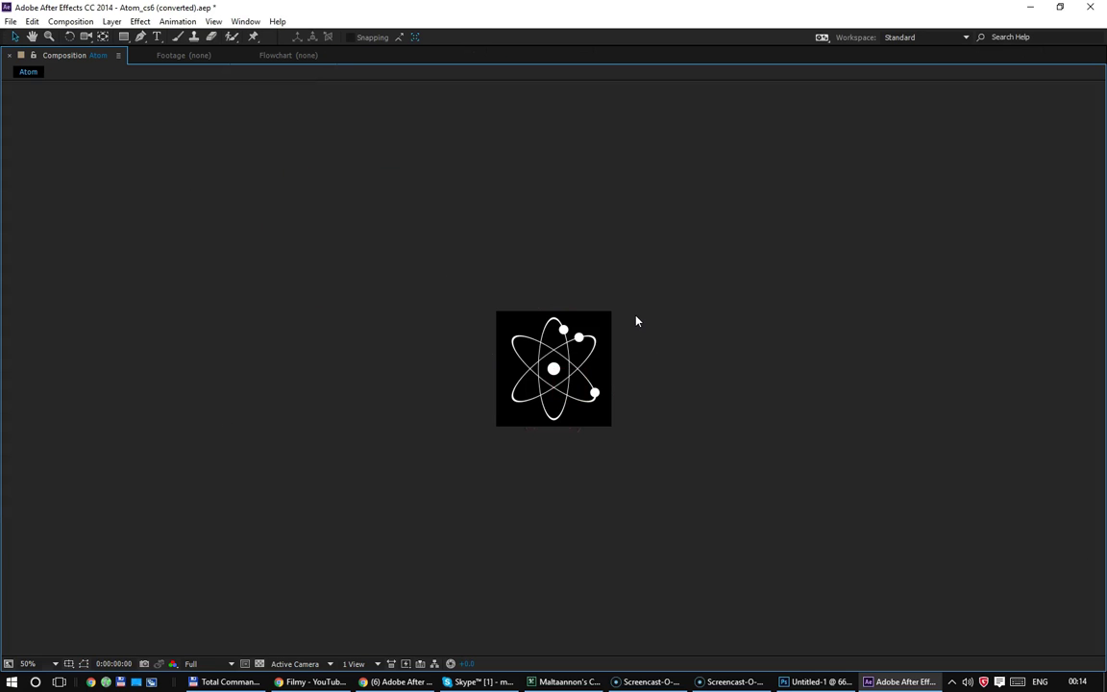
key("slash")
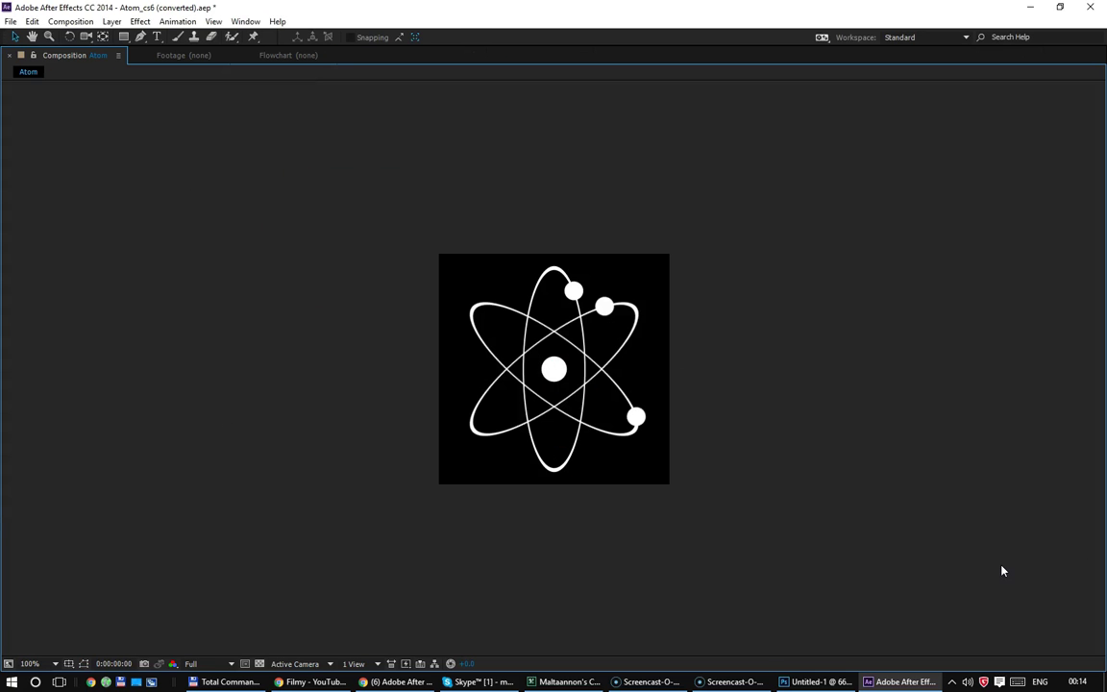
Step: Preview the atom animation twice, then restore the full workspace
key("space")
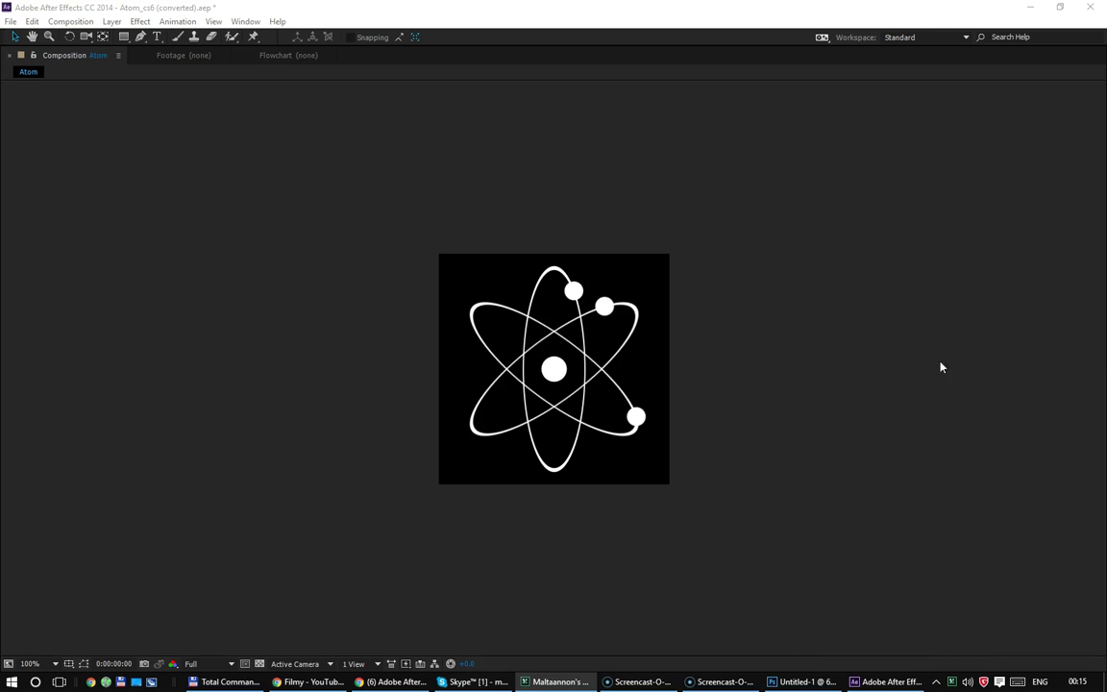
left_click(512, 7)
key("space")
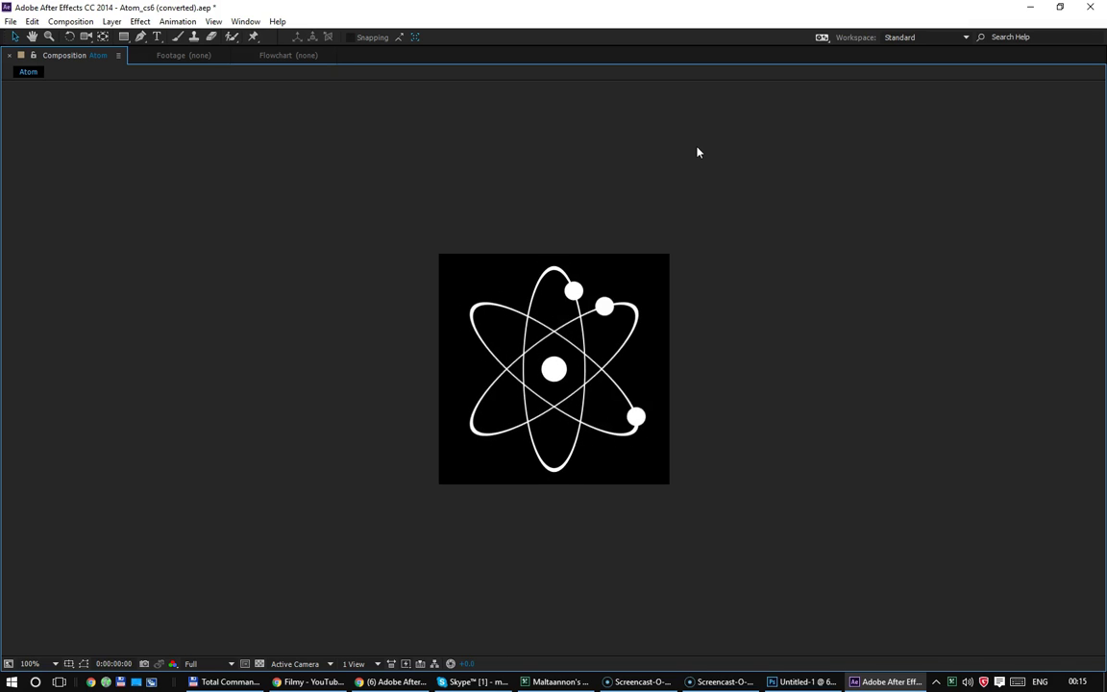
key("grave")
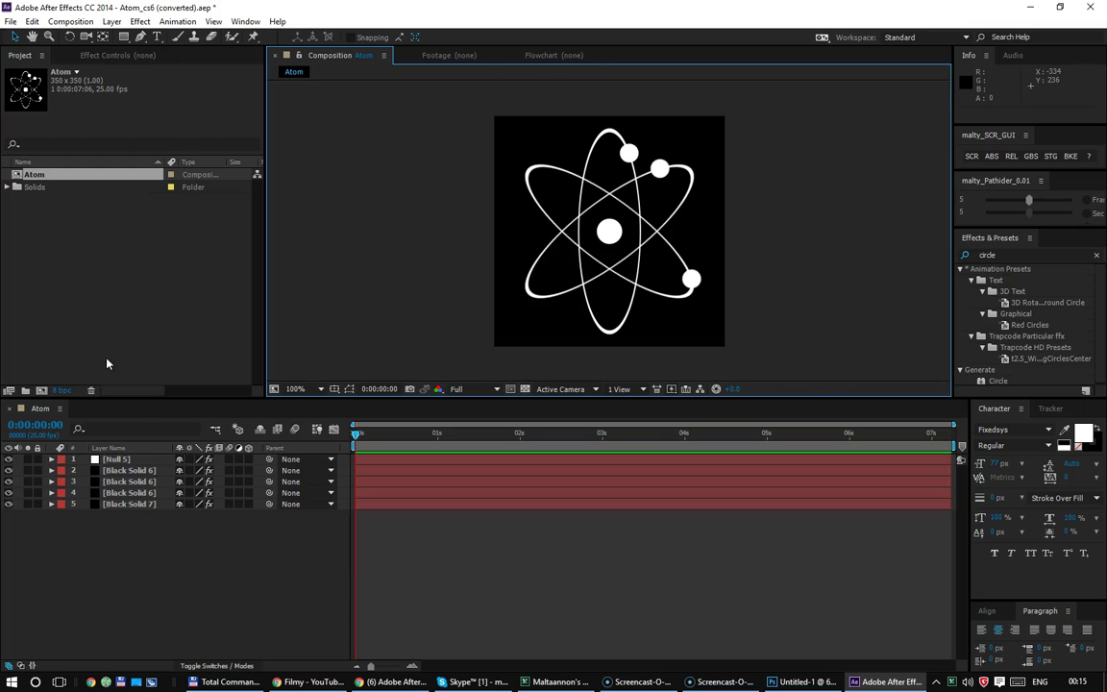
Step: On Null 5, adjust the x / y / speed values and preview the result
left_click(116, 460)
left_click(119, 55)
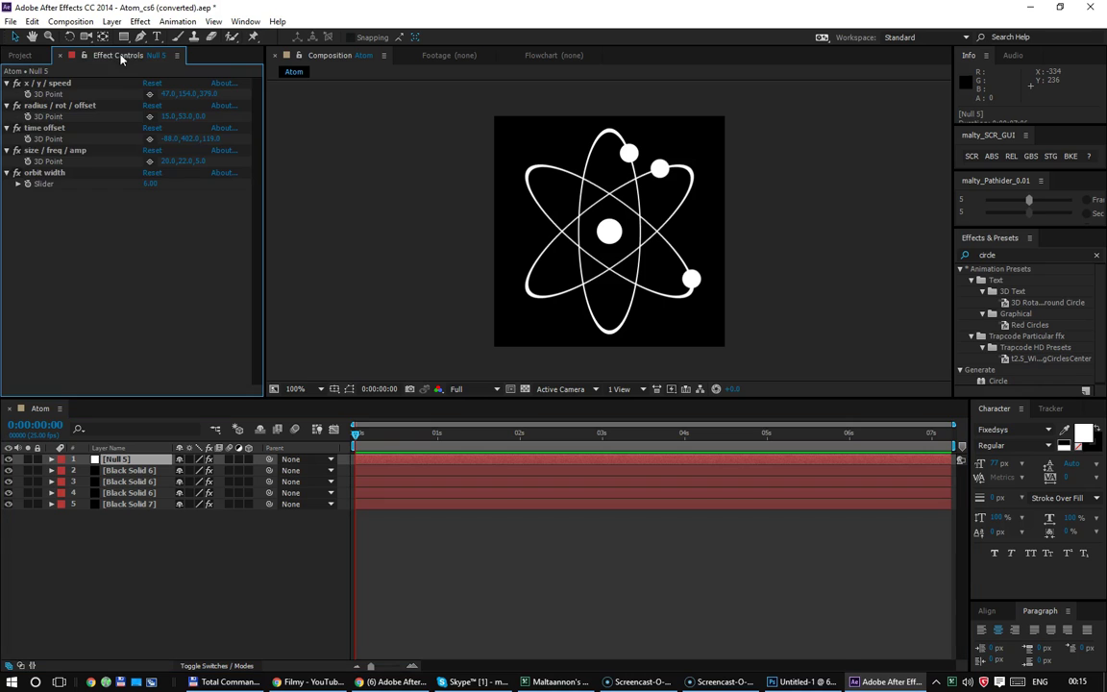
mouse_move(163, 93)
left_mouse_down()
mouse_move(189, 94)
mouse_move(162, 93)
left_mouse_up()
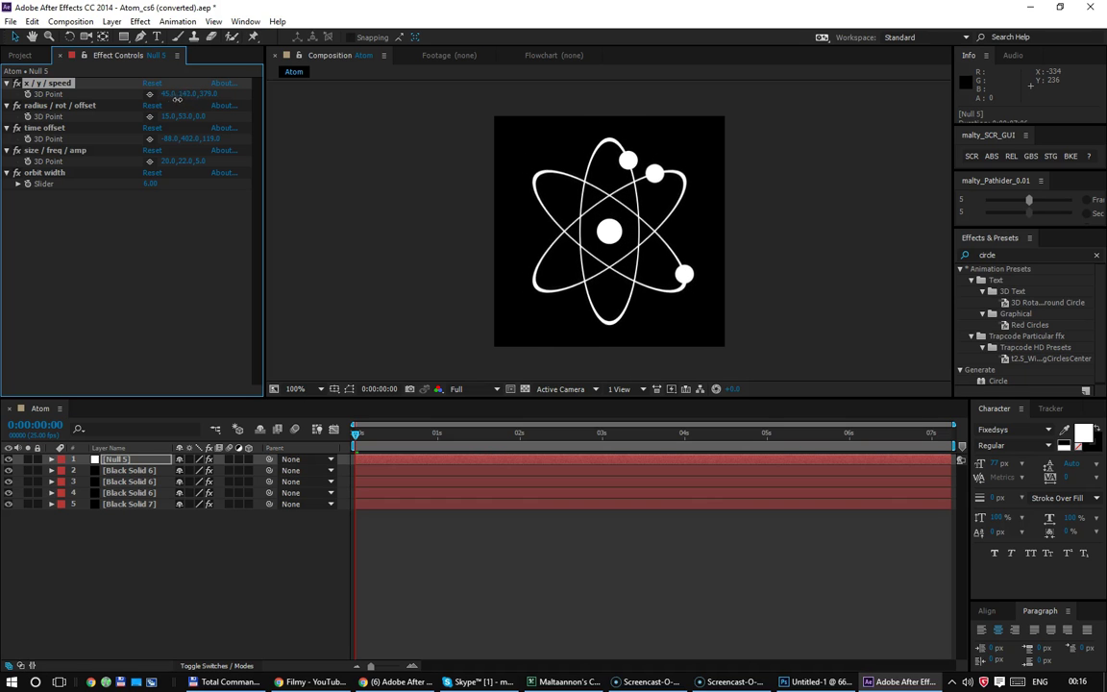
left_click_drag(197, 93, 170, 100)
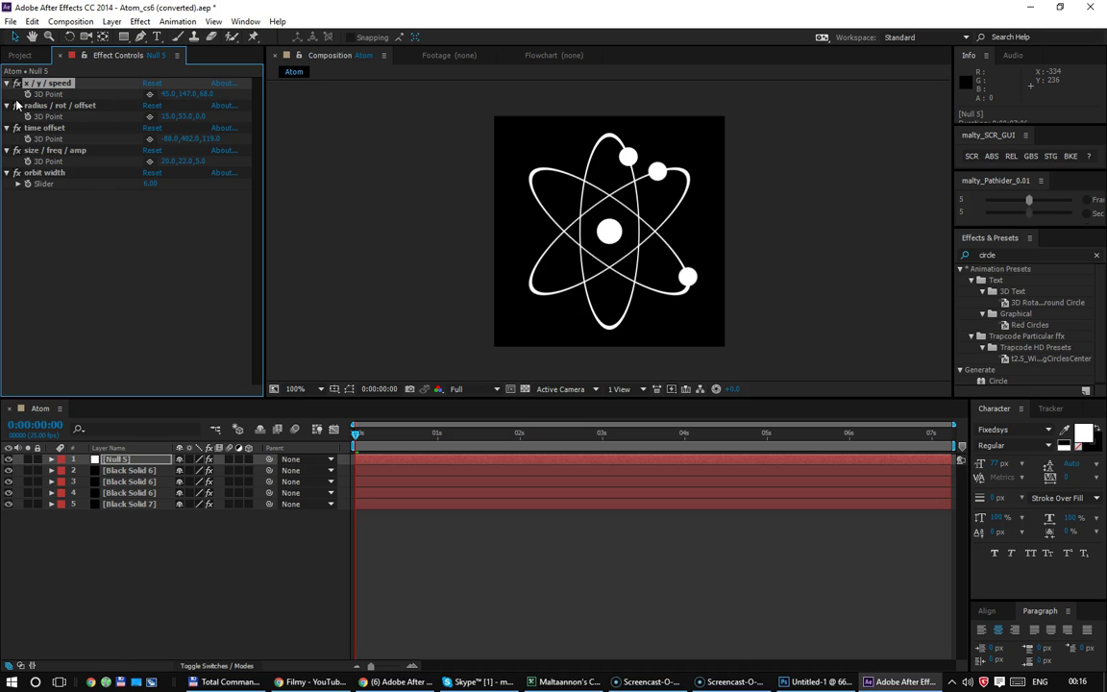
key("space")
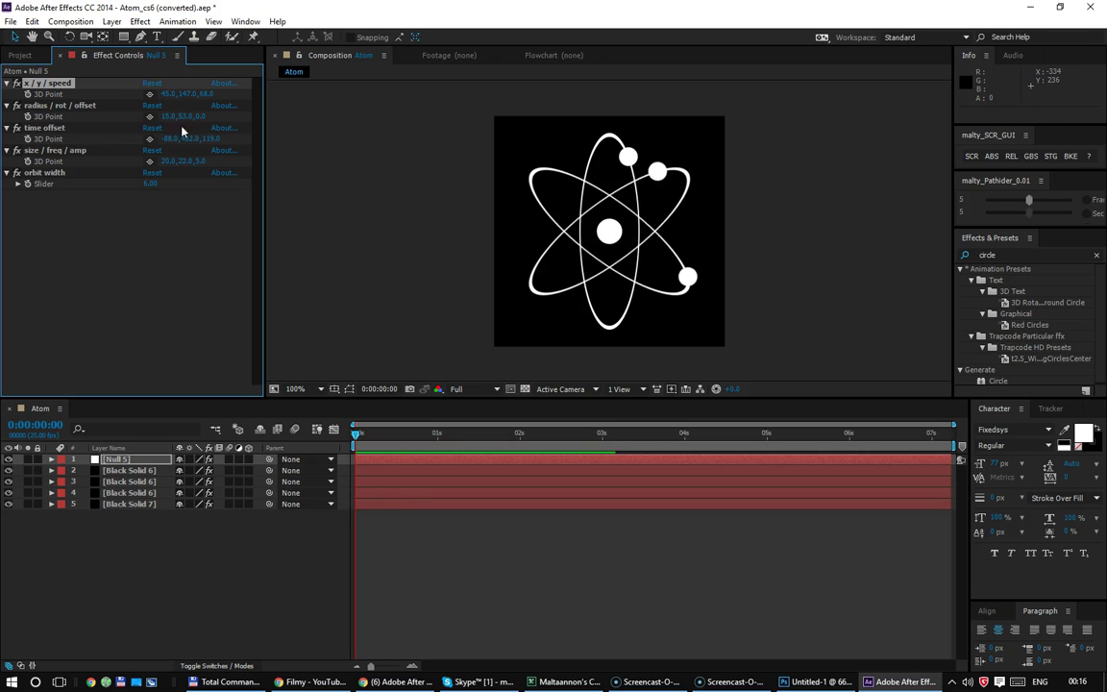
Step: Tweak the time offset X, orbit width and radius / rot / offset values, then preview
mouse_move(164, 138)
left_mouse_down()
mouse_move(104, 145)
mouse_move(334, 141)
left_mouse_up()
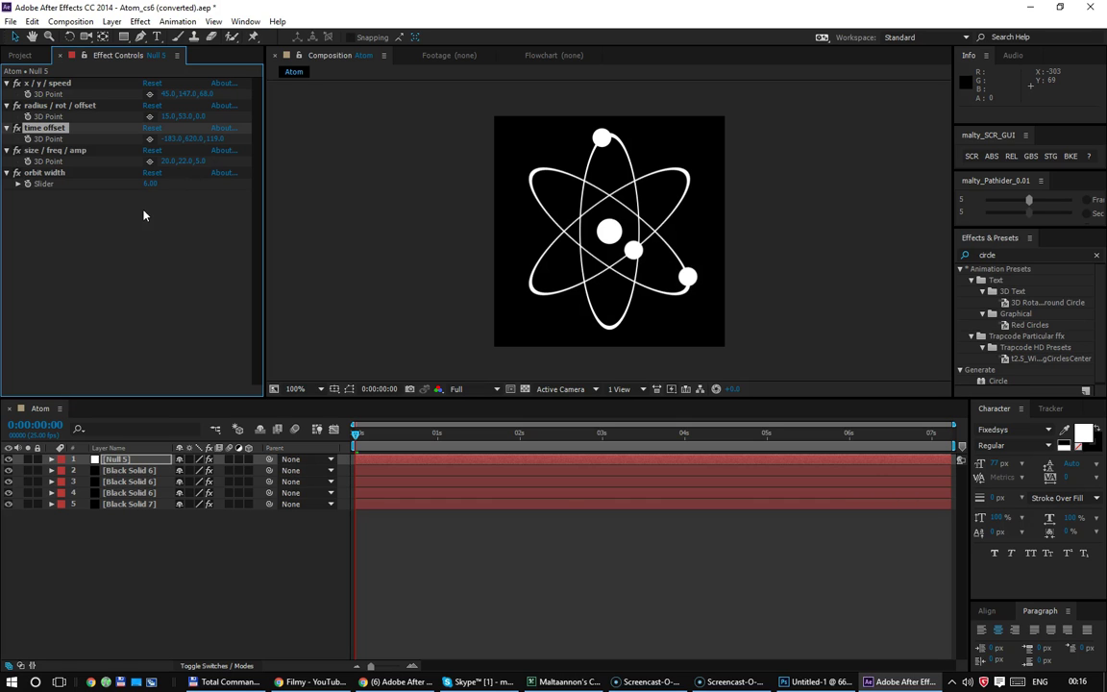
left_click(150, 184)
left_click_drag(150, 184, 151, 184)
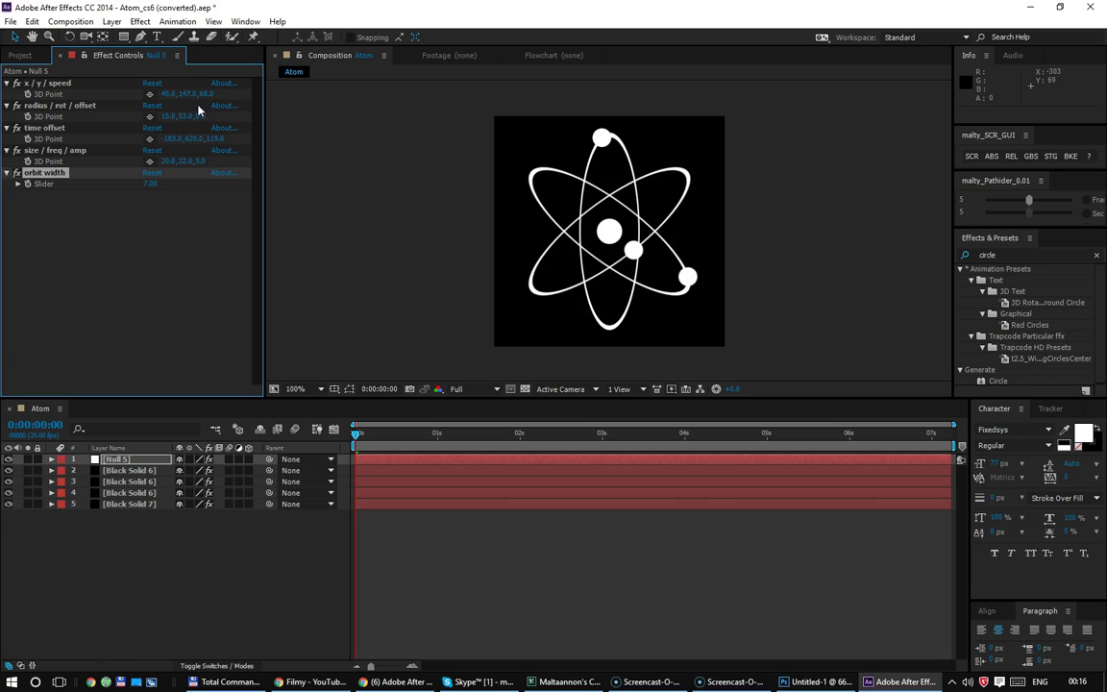
left_click_drag(198, 113, 196, 116)
mouse_move(189, 116)
left_mouse_down()
mouse_move(191, 127)
mouse_move(226, 122)
mouse_move(167, 116)
left_mouse_up()
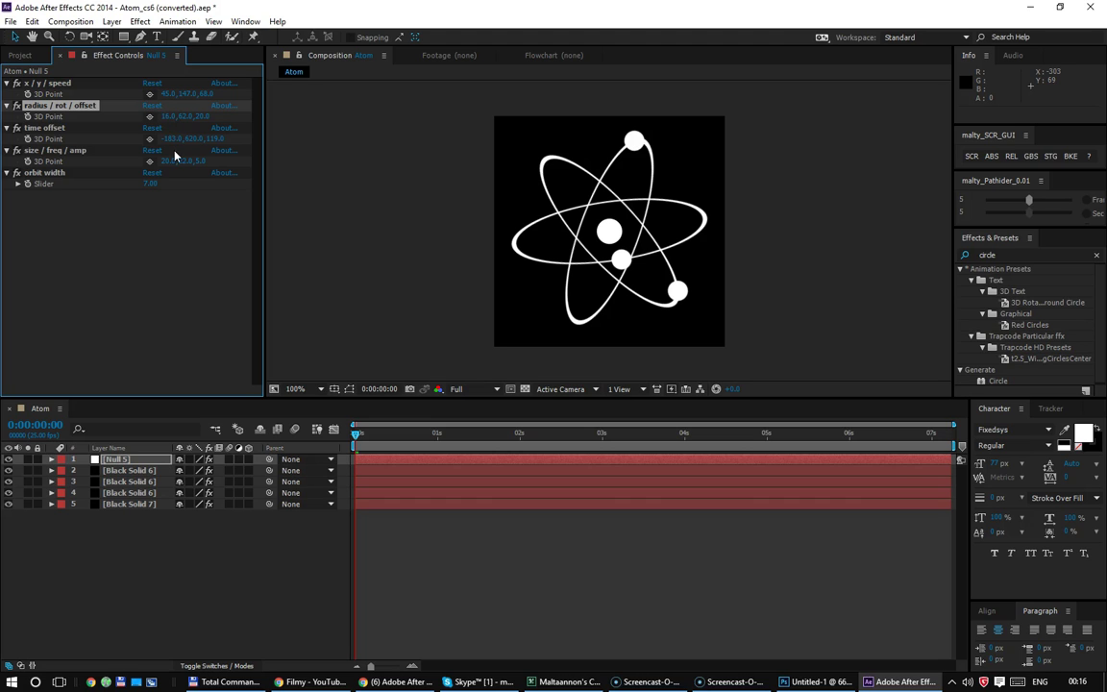
key("space")
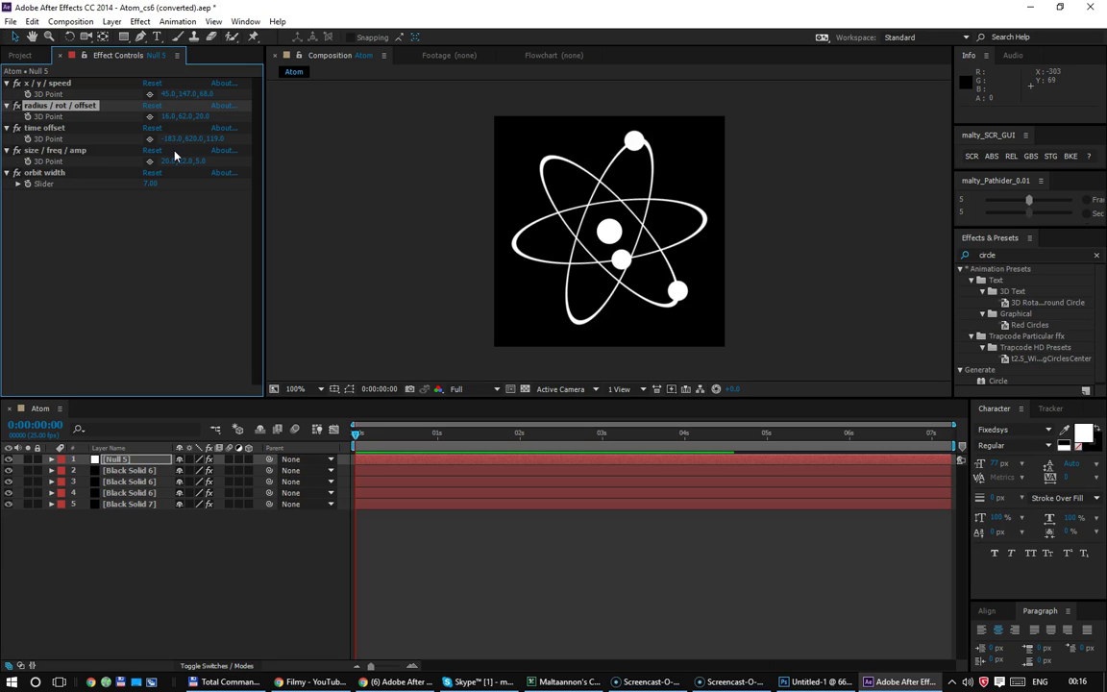
Step: Close the Atom project and answer the save prompt
left_click(216, 255)
left_click(326, 291)
left_click(224, 336)
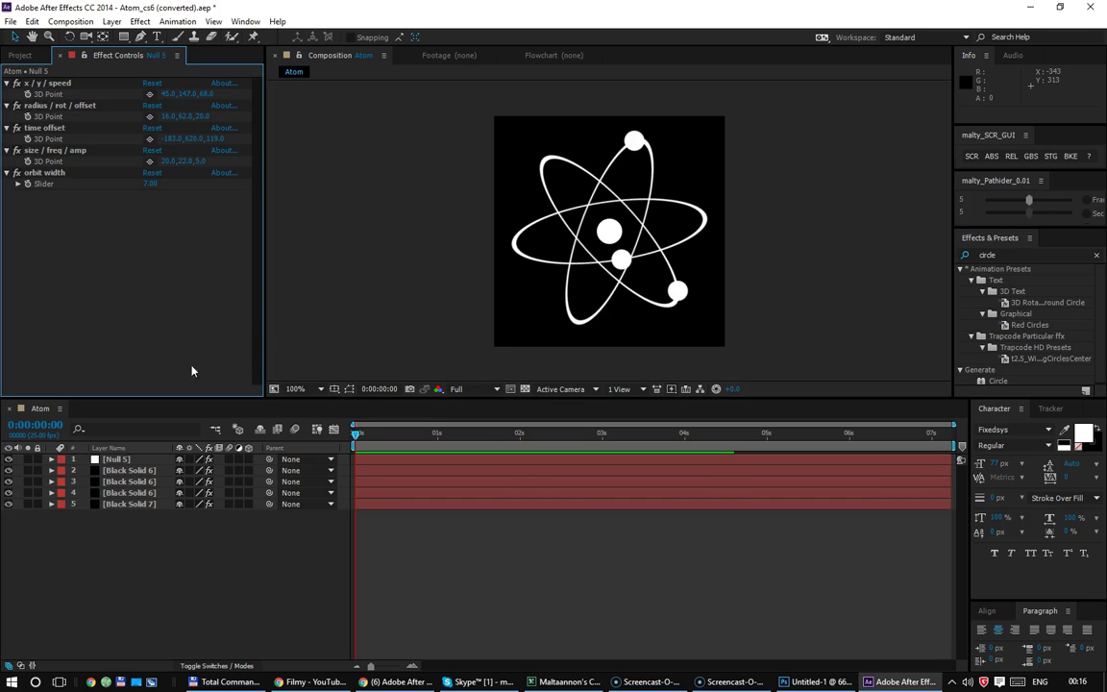
left_click(21, 54)
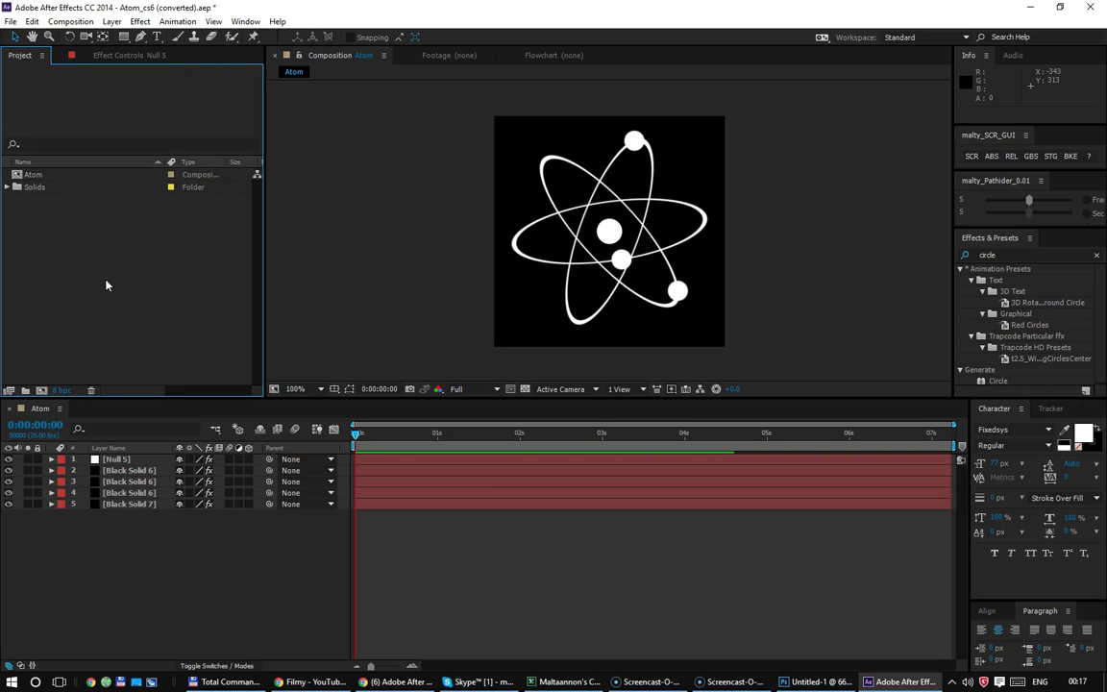
right_click(100, 306)
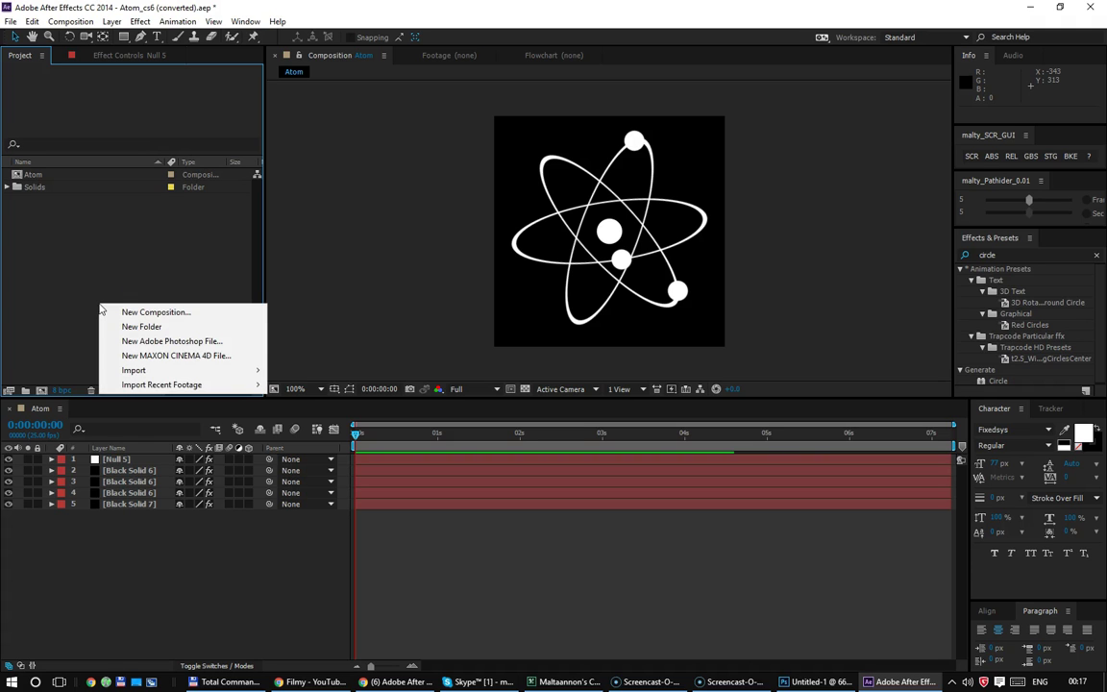
left_click(105, 244)
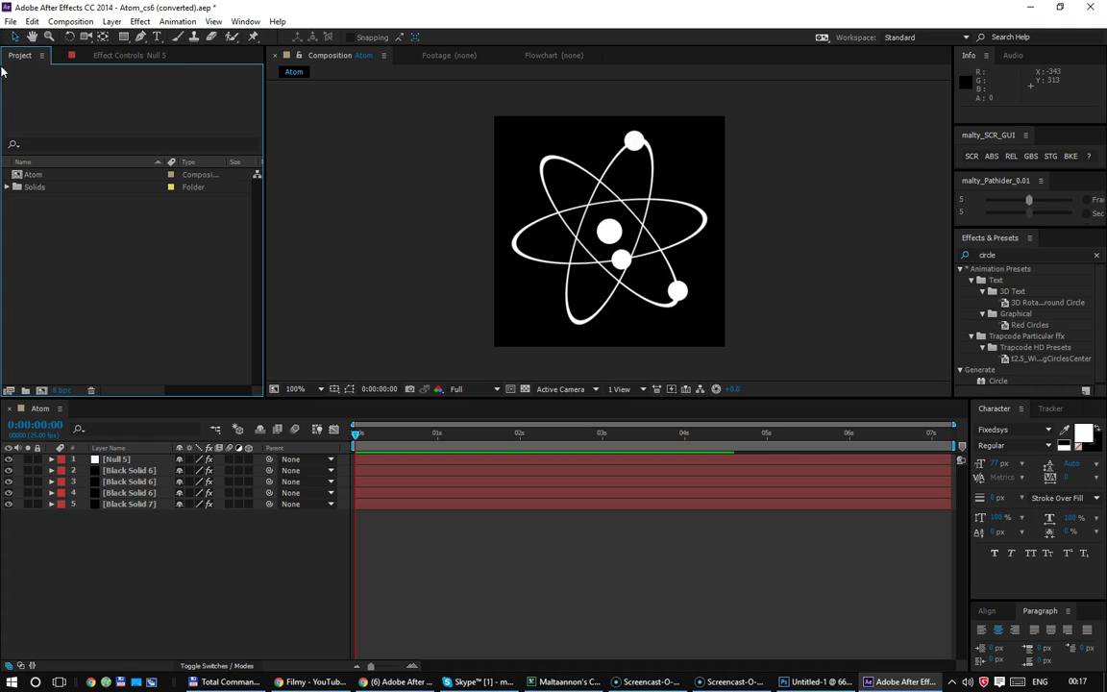
left_click(10, 21)
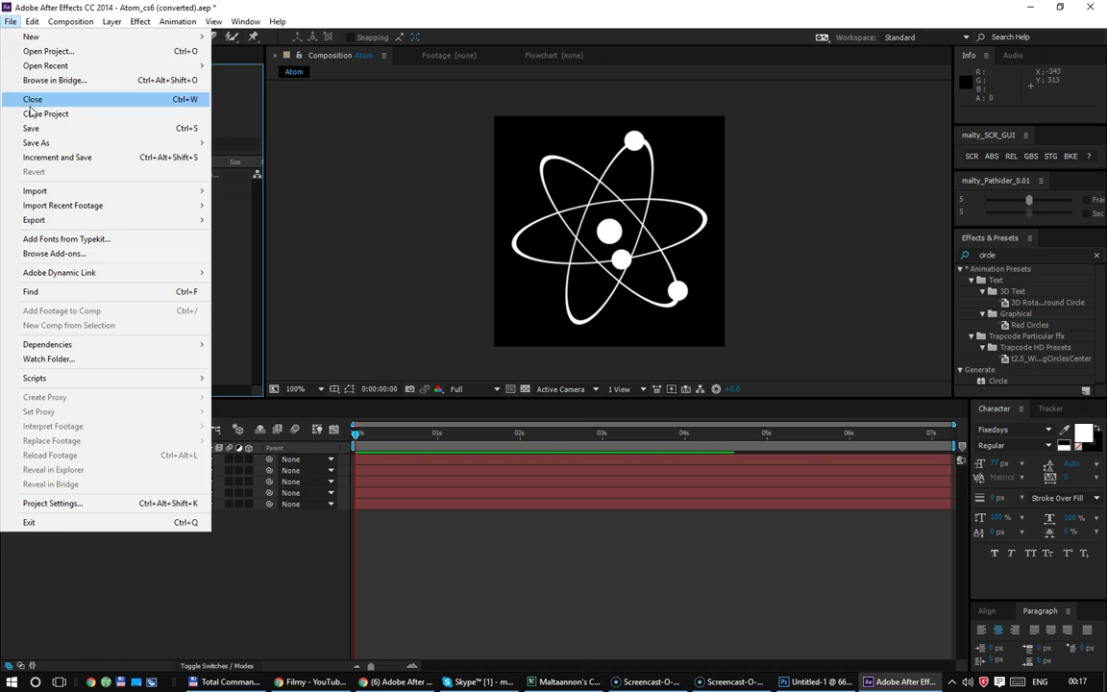
left_click(35, 99)
left_click(588, 362)
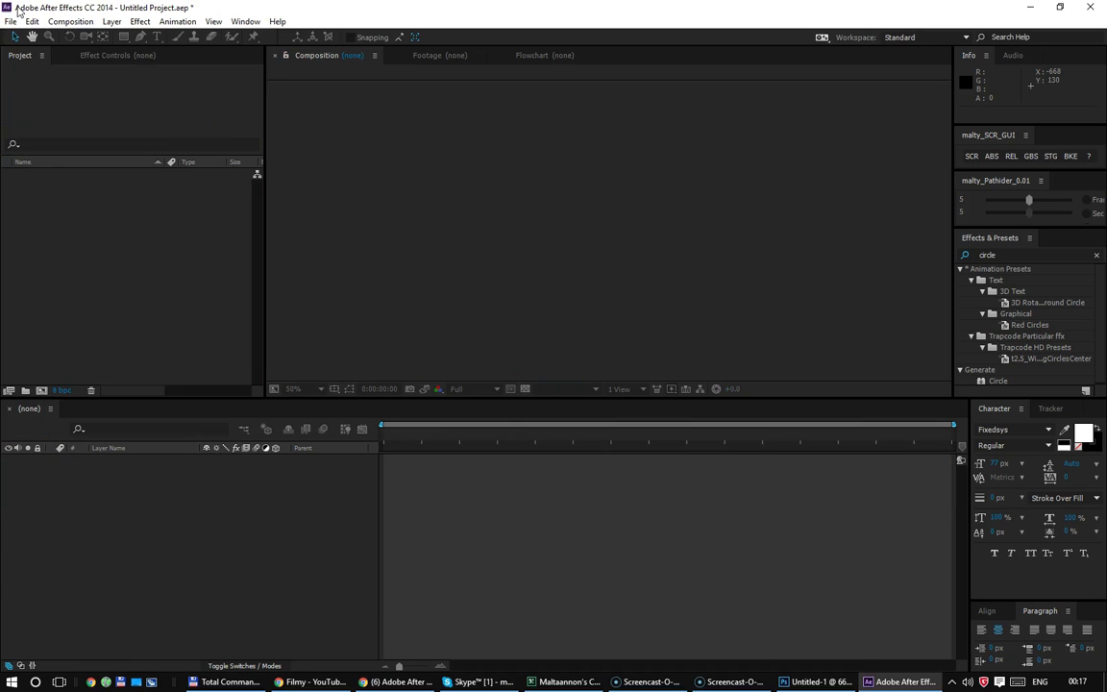
Step: Create Comp 1 (1050 x 576, 10 s) and make the timeline area slightly shorter
right_click(111, 199)
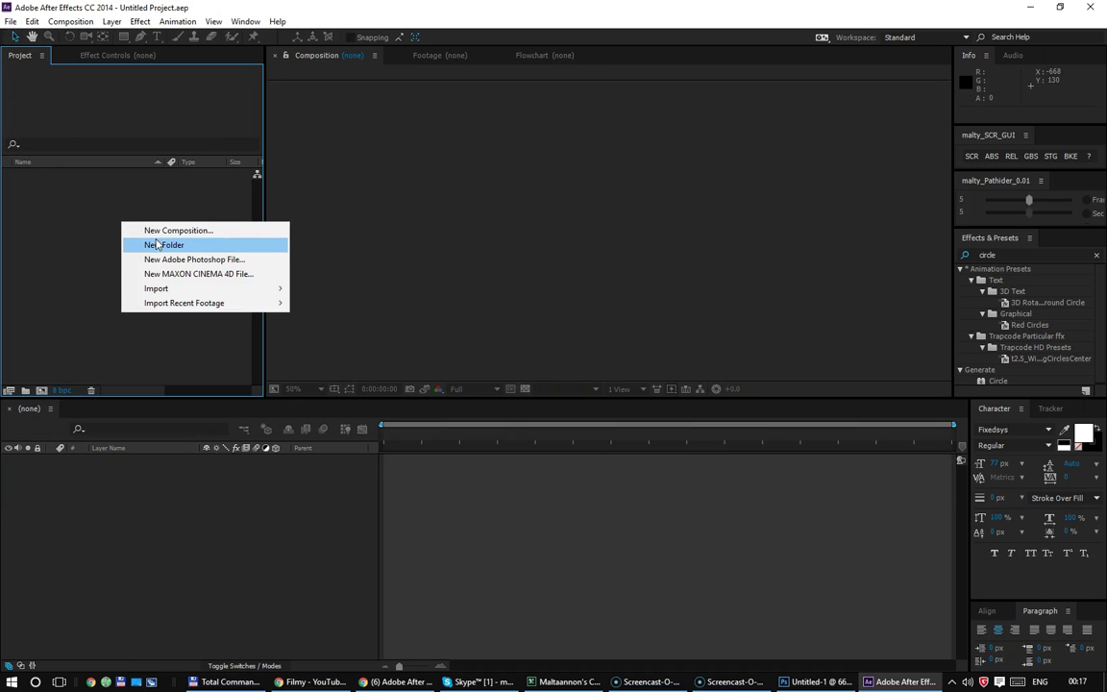
left_click(144, 207)
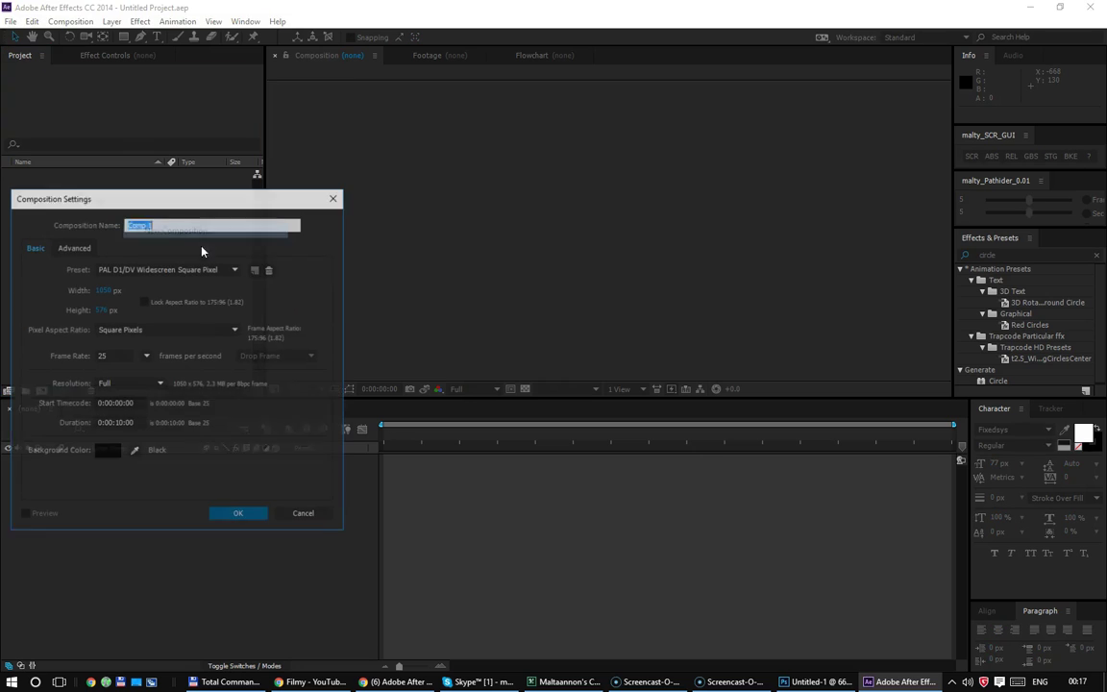
left_click(260, 520)
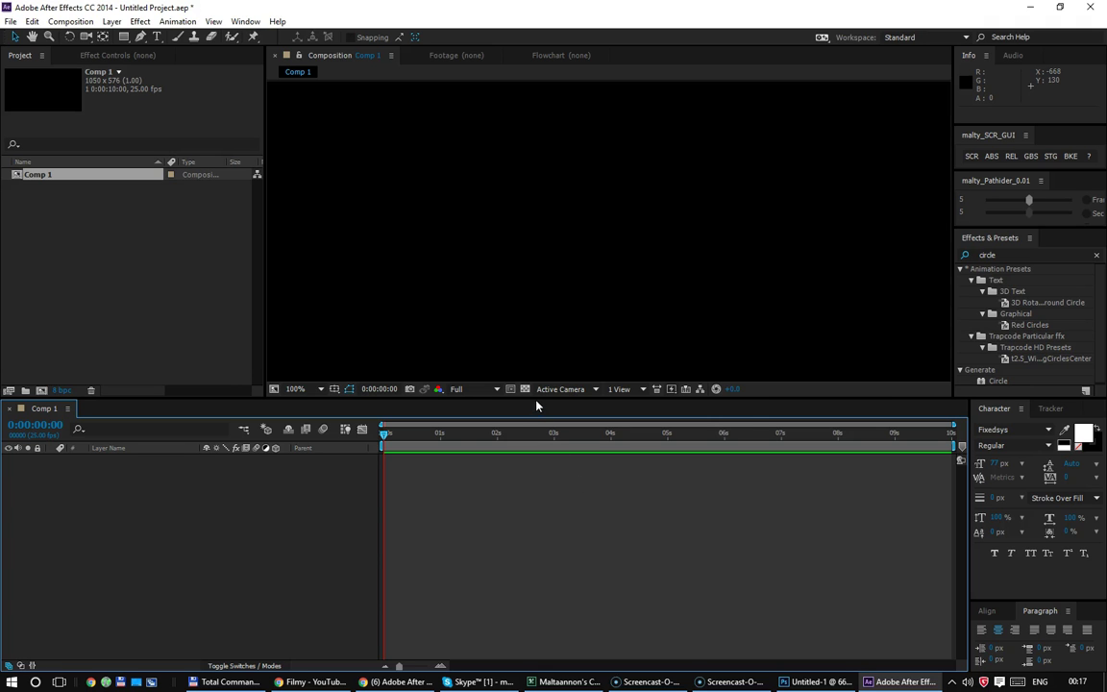
left_click_drag(535, 398, 513, 403)
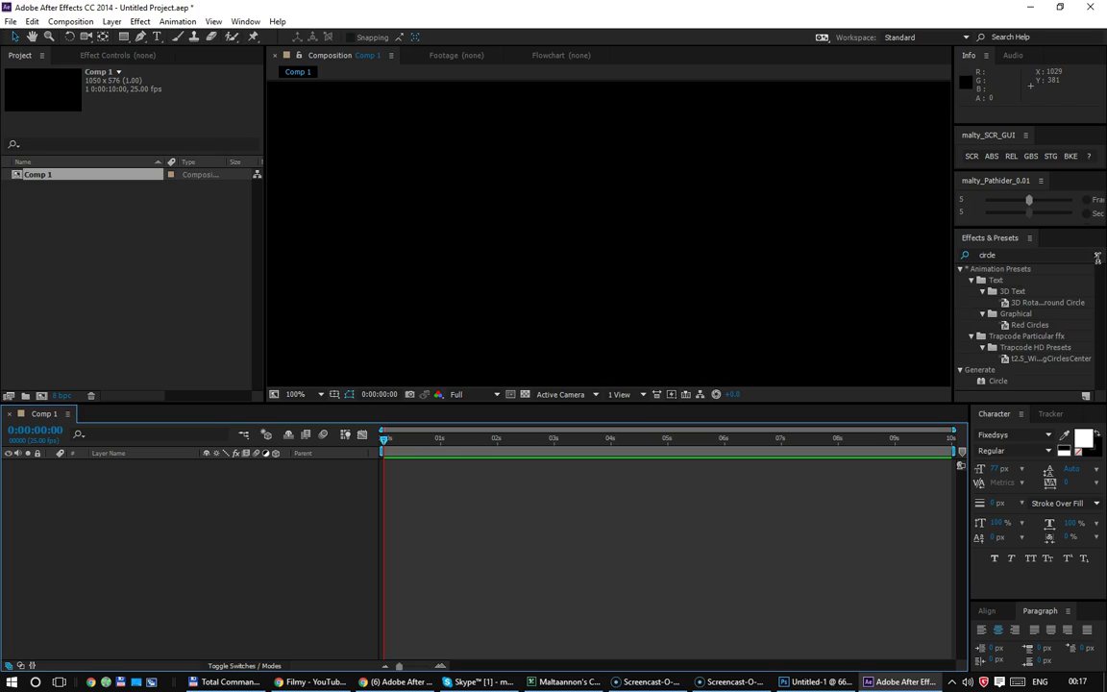
Step: Clear the circle search in Effects & Presets and switch to Photoshop
left_click(1097, 255)
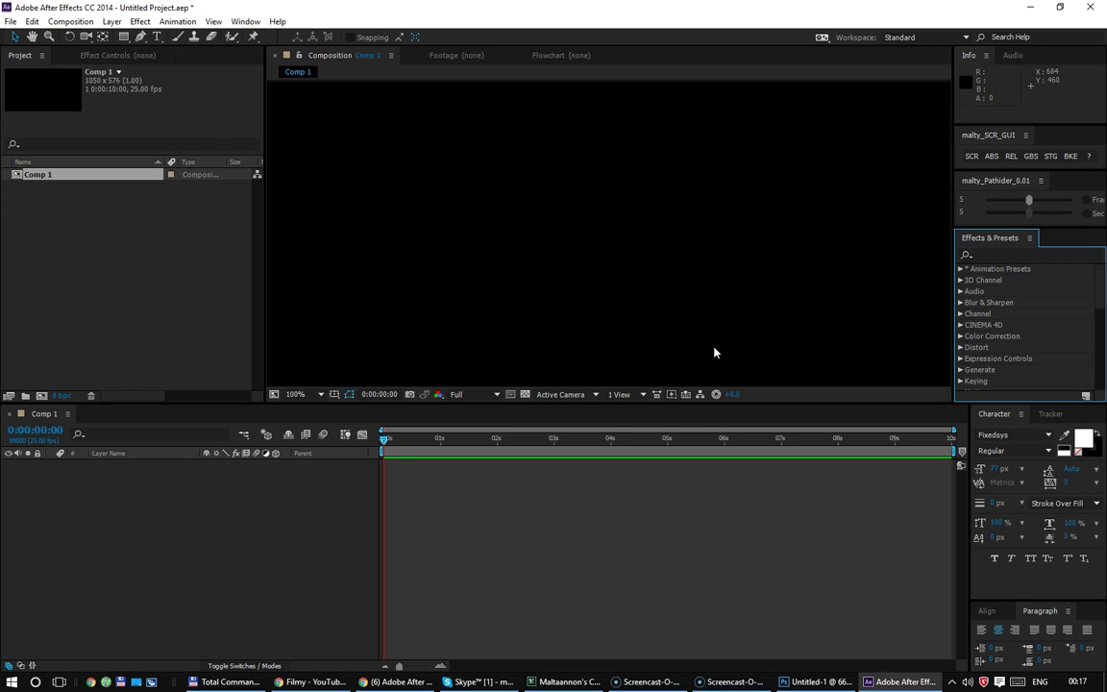
left_click(46, 310)
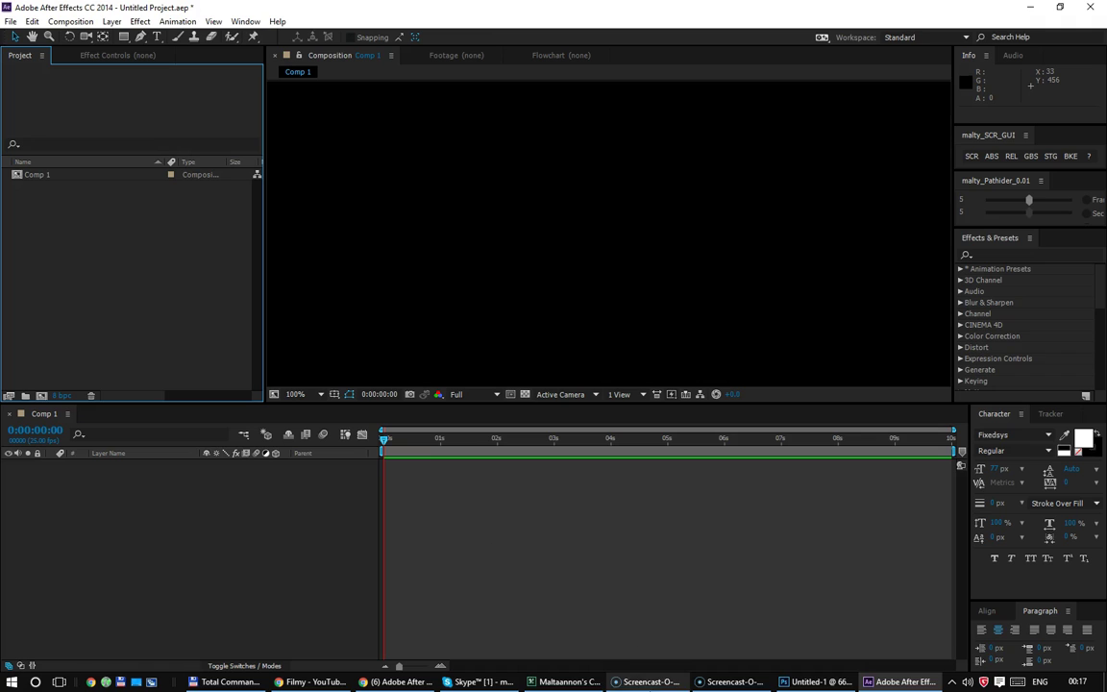
mouse_move(796, 687)
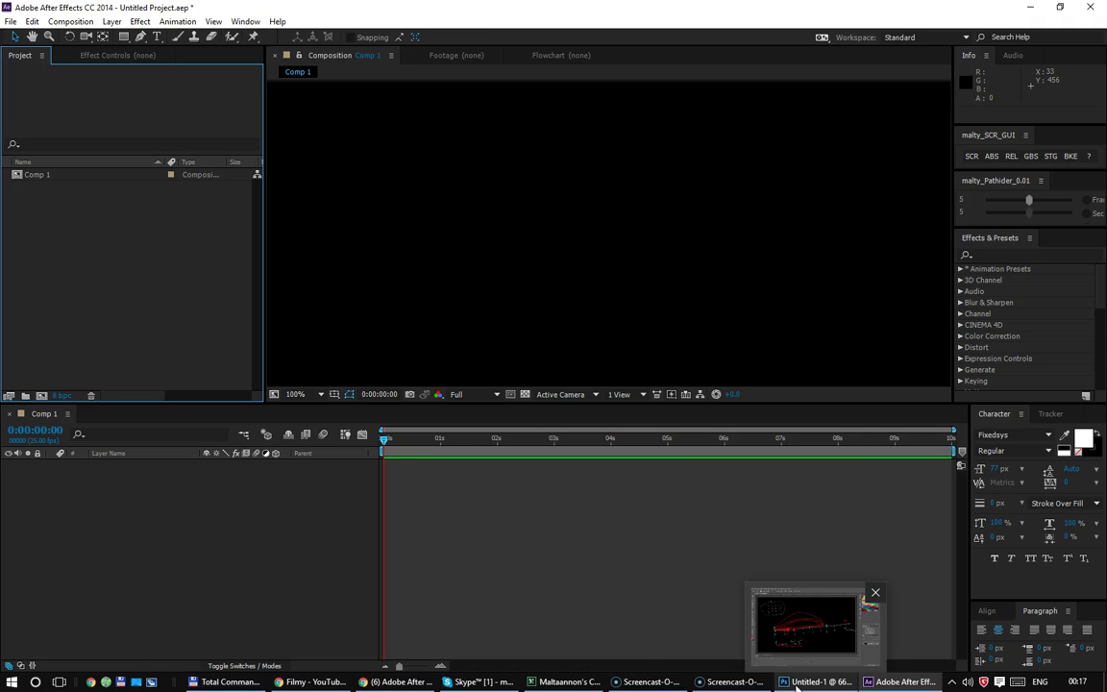
left_click(892, 689)
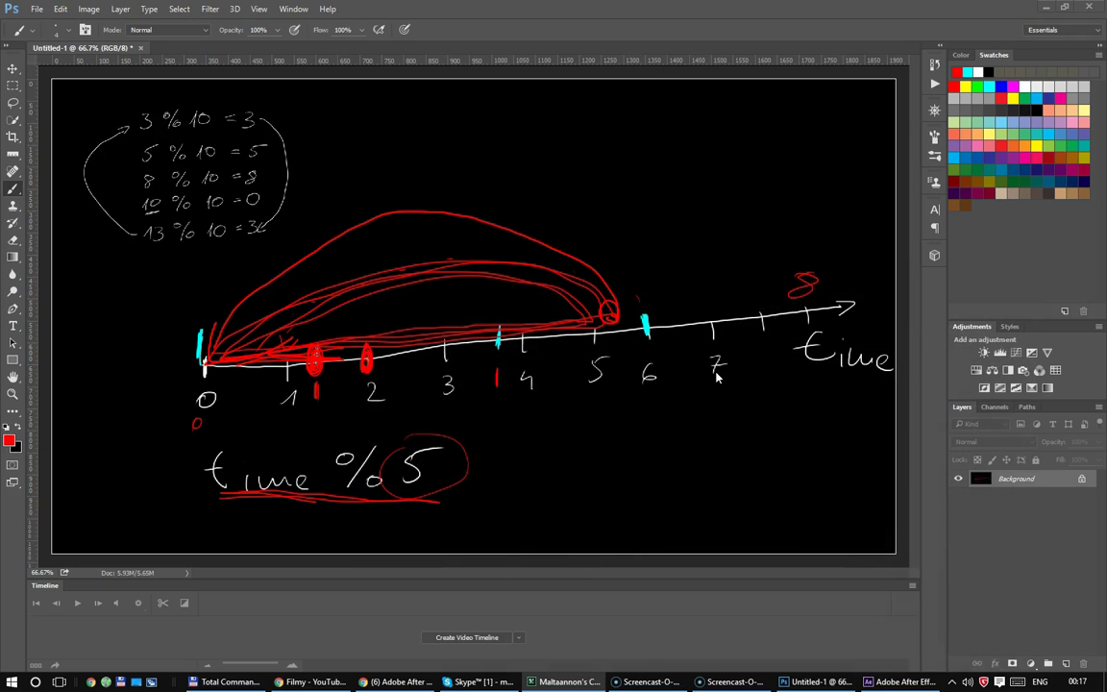
Step: Fill the whole canvas black, deselect, and make white the foreground colour
key("ctrl+a")
key("alt+BackSpace")
key("ctrl+BackSpace")
key("ctrl+d")
key("d")
key("x")
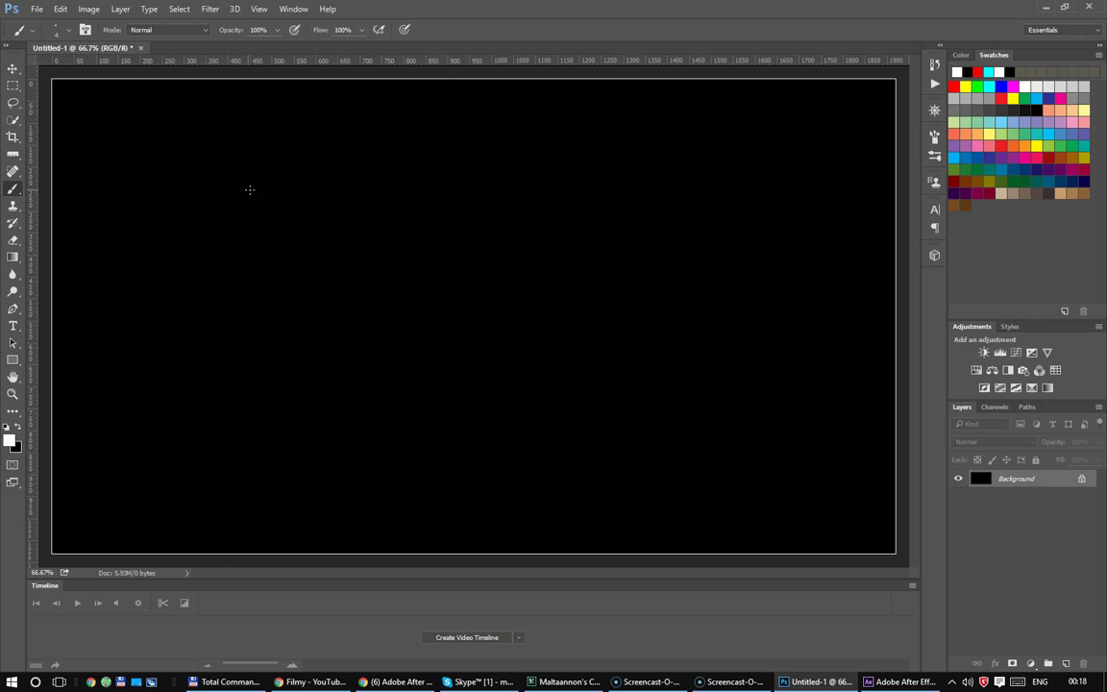
Step: Draw a cylinder and write "314 ml" inside it
mouse_move(278, 174)
left_mouse_down()
mouse_move(218, 188)
mouse_move(210, 206)
mouse_move(213, 384)
mouse_move(319, 402)
mouse_move(400, 364)
left_mouse_up()
left_click_drag(369, 185, 394, 368)
mouse_move(294, 366)
left_mouse_down()
mouse_move(308, 378)
mouse_move(294, 392)
mouse_move(344, 378)
left_mouse_up()
mouse_move(342, 363)
left_mouse_down()
mouse_move(338, 389)
mouse_move(381, 378)
left_mouse_up()
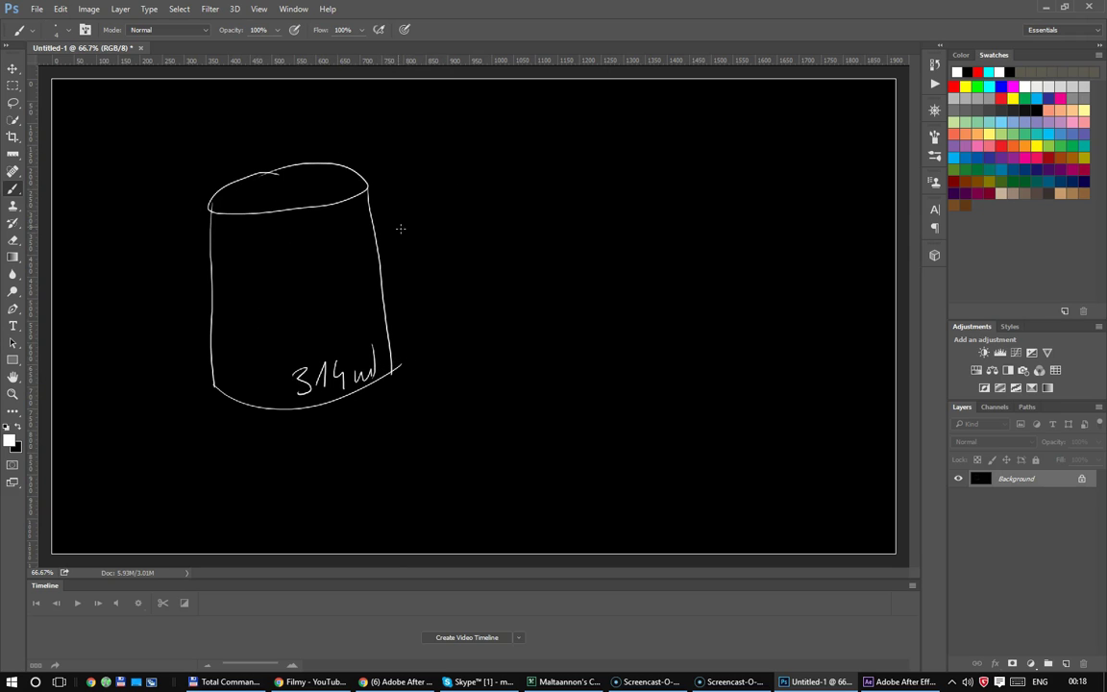
mouse_move(247, 195)
left_mouse_down()
mouse_move(251, 206)
mouse_move(288, 194)
left_mouse_up()
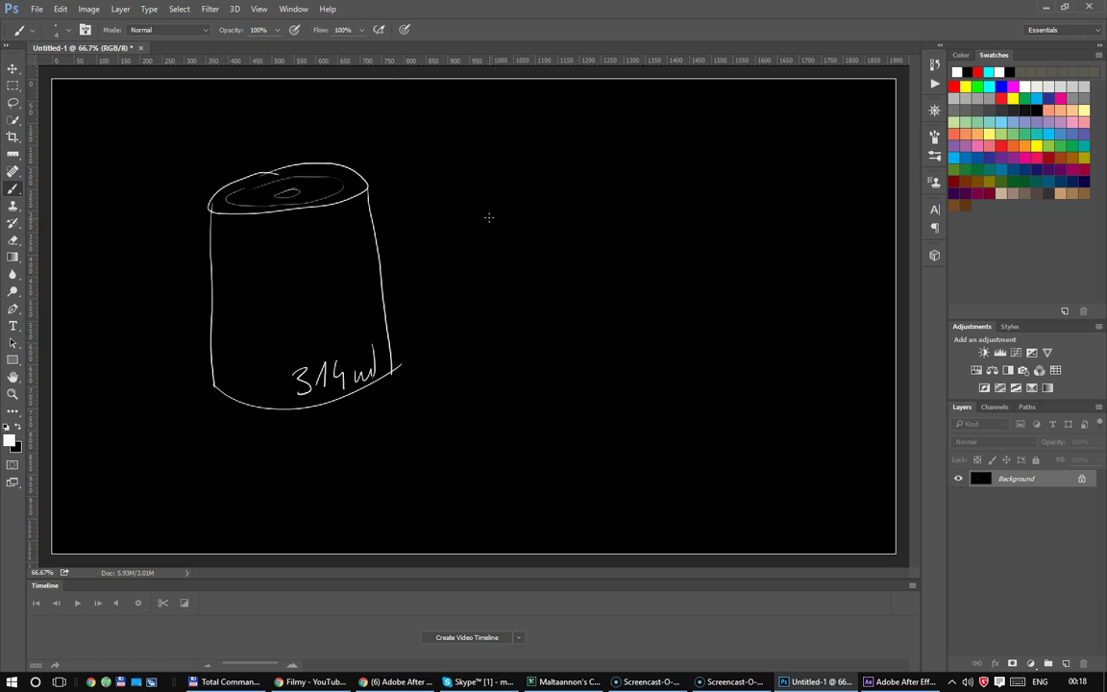
Step: Draw a second mug beside it, with a rim and a handle
mouse_move(480, 200)
left_mouse_down()
mouse_move(484, 245)
mouse_move(649, 350)
left_mouse_up()
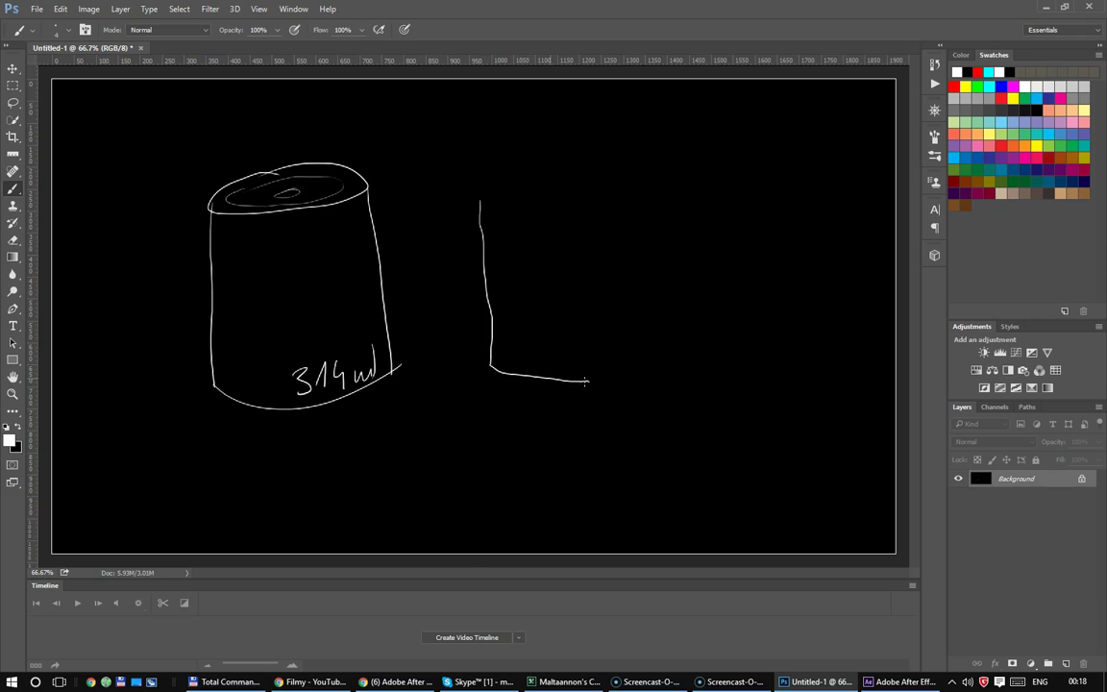
mouse_move(636, 216)
left_mouse_down()
mouse_move(634, 361)
mouse_move(633, 296)
left_mouse_up()
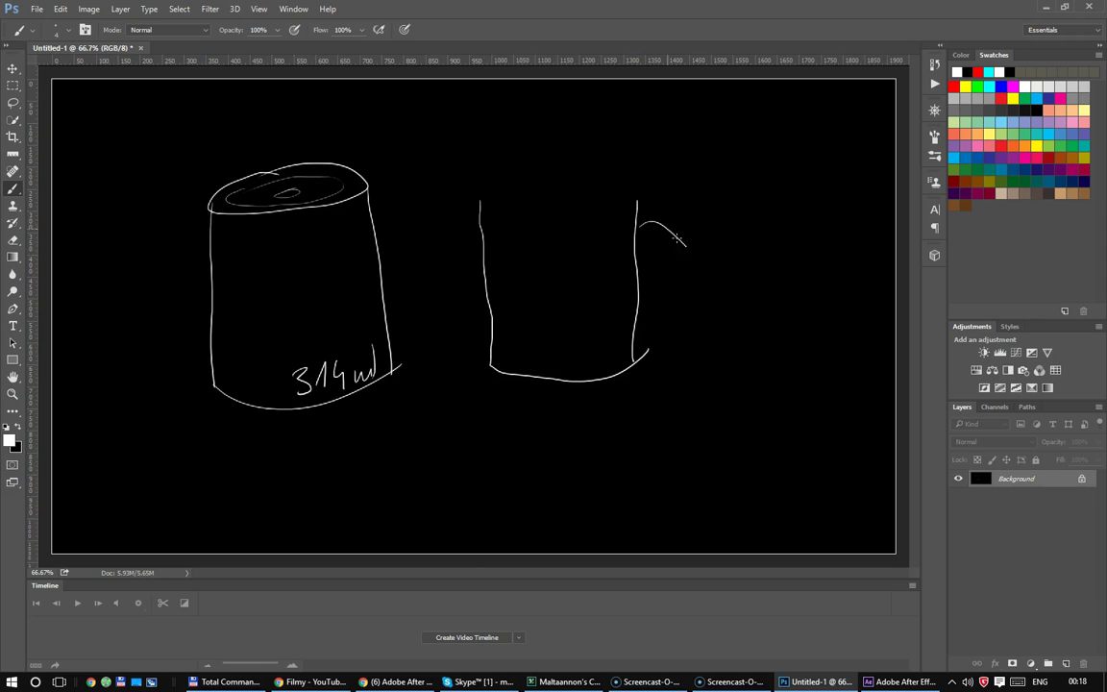
left_click_drag(480, 192, 478, 196)
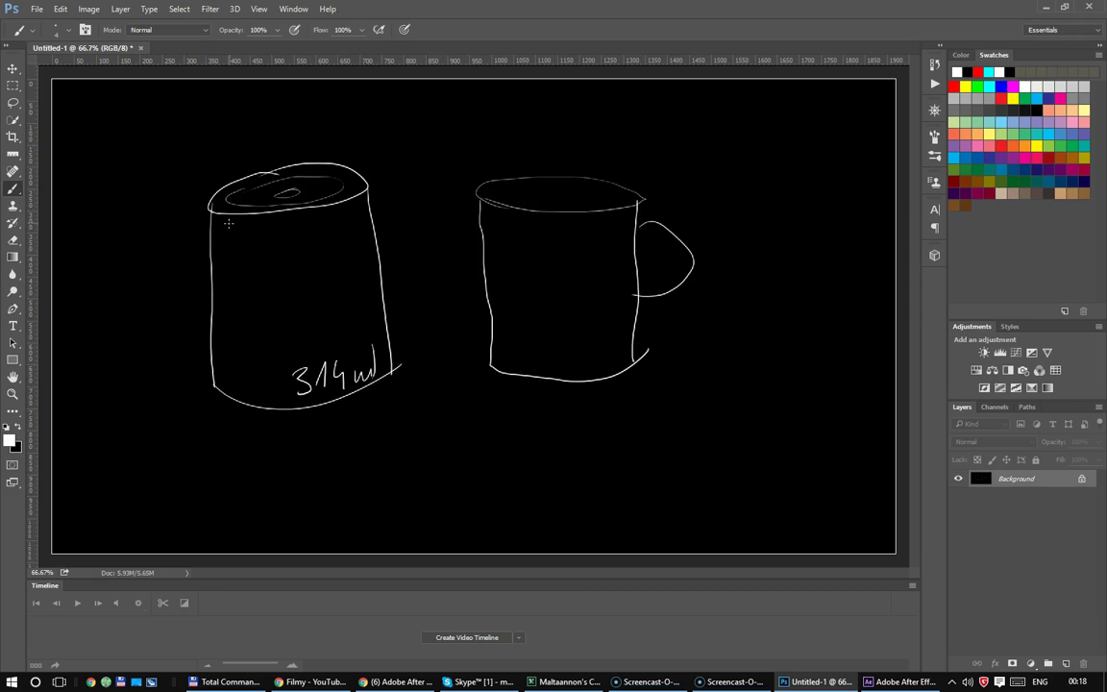
Step: Draw a height measurement line beside the cylinder and label it 8cm
left_click_drag(215, 190, 177, 193)
left_click_drag(181, 390, 202, 388)
left_click_drag(195, 193, 188, 389)
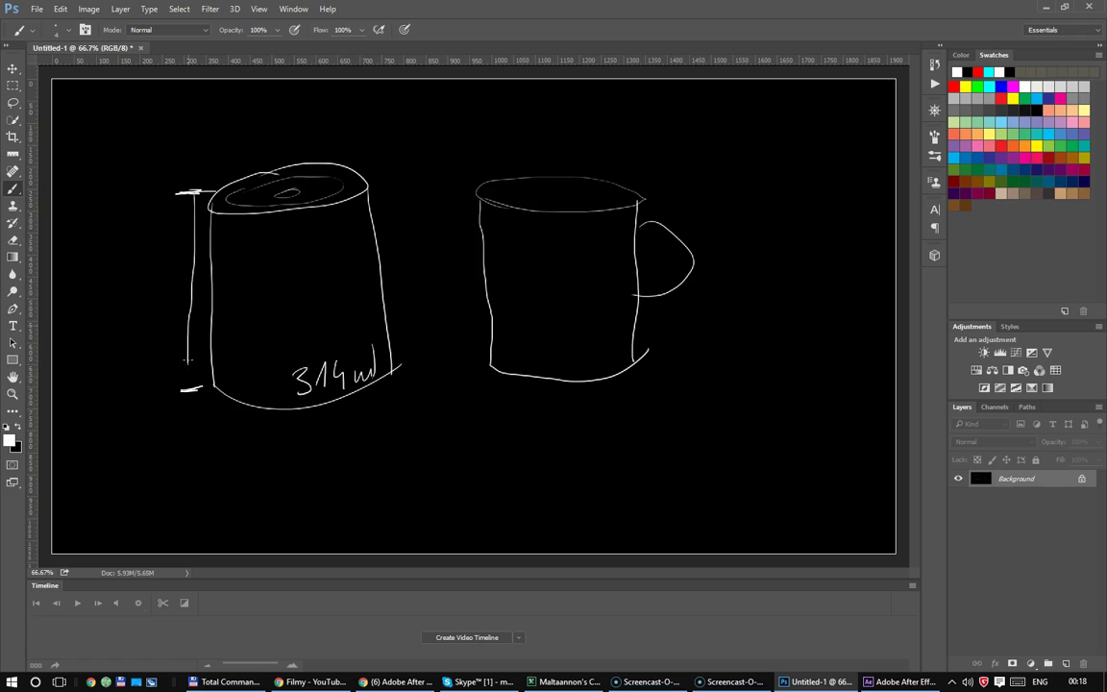
mouse_move(163, 263)
left_mouse_down()
mouse_move(175, 284)
mouse_move(202, 279)
left_mouse_up()
Step: Write the 314 ratio with unknown X below the mugs, circling 8cm and 230 and boxing 314ml
mouse_move(507, 419)
left_mouse_down()
mouse_move(494, 425)
mouse_move(534, 456)
mouse_move(581, 458)
mouse_move(636, 440)
mouse_move(660, 461)
left_mouse_up()
mouse_move(705, 424)
left_mouse_down()
mouse_move(700, 461)
mouse_move(746, 447)
mouse_move(741, 464)
mouse_move(780, 440)
mouse_move(795, 465)
left_mouse_up()
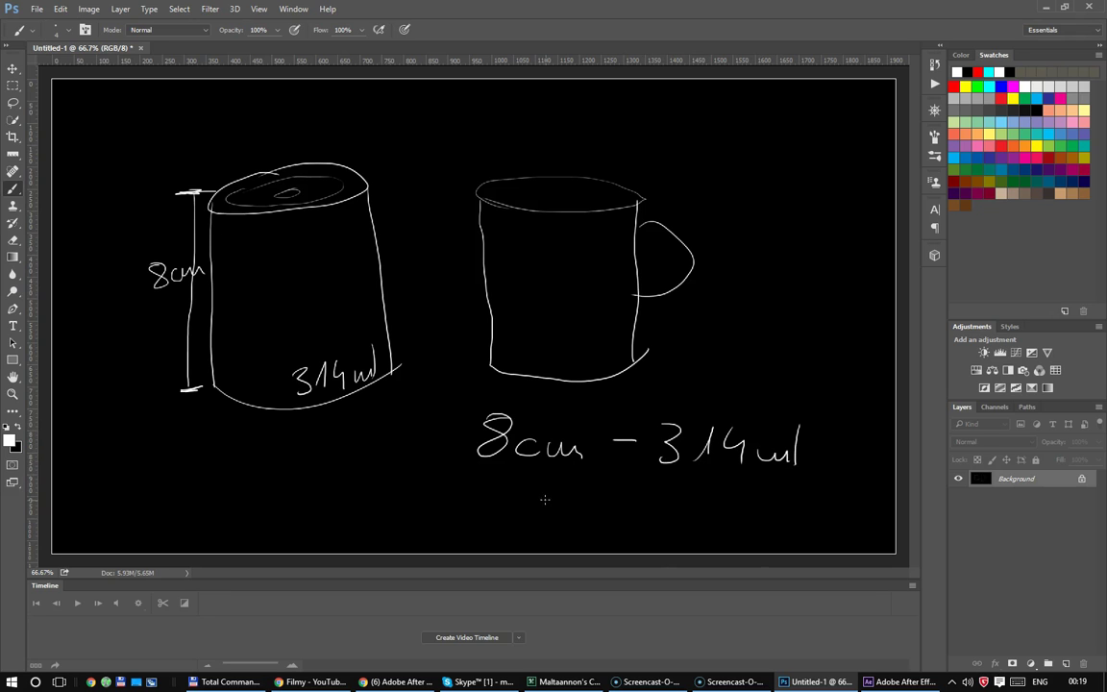
mouse_move(548, 495)
left_mouse_down()
mouse_move(522, 528)
mouse_move(633, 503)
mouse_move(711, 520)
mouse_move(729, 496)
mouse_move(810, 532)
left_mouse_up()
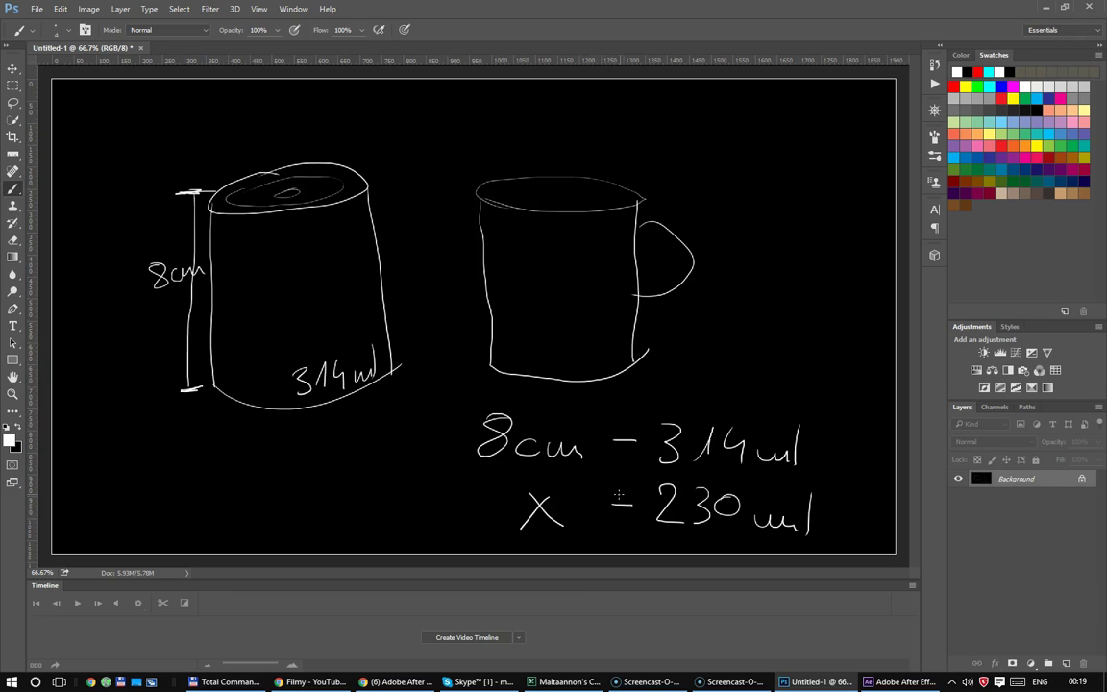
left_click_drag(565, 415, 582, 452)
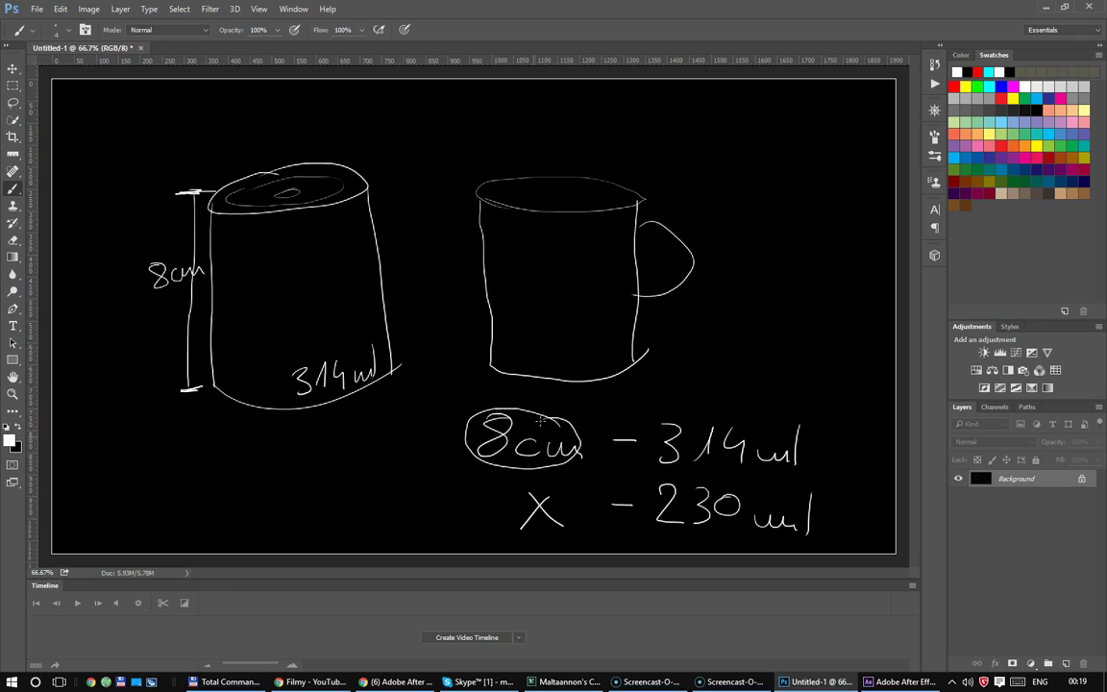
mouse_move(739, 486)
left_mouse_down()
mouse_move(635, 485)
mouse_move(781, 527)
left_mouse_up()
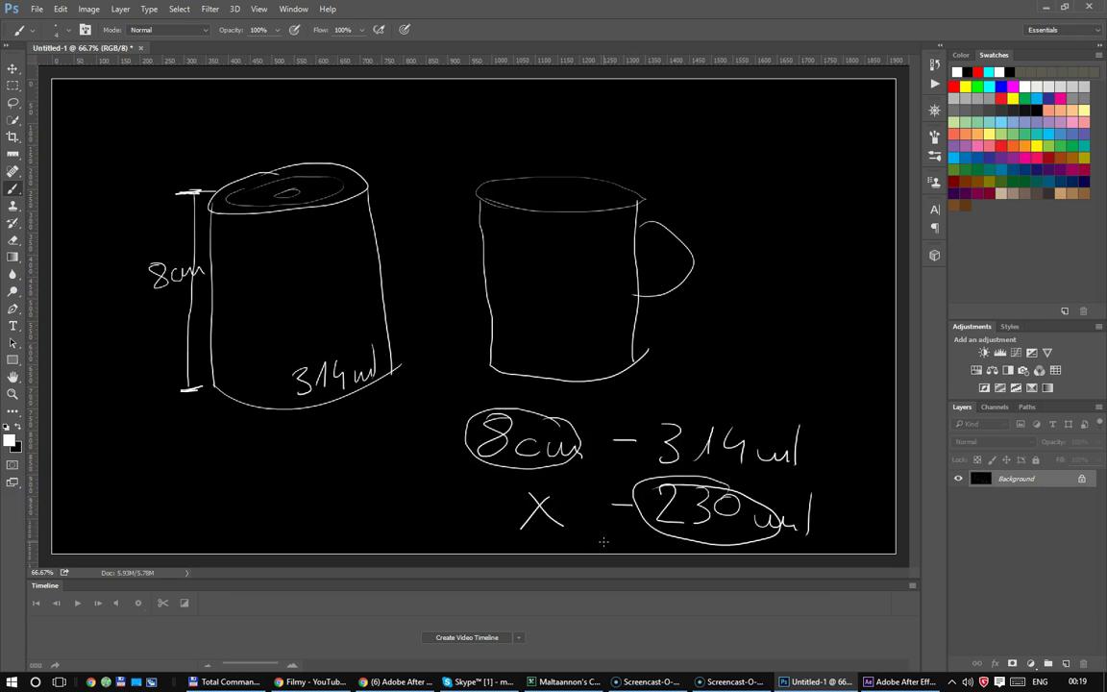
left_click_drag(656, 472, 652, 462)
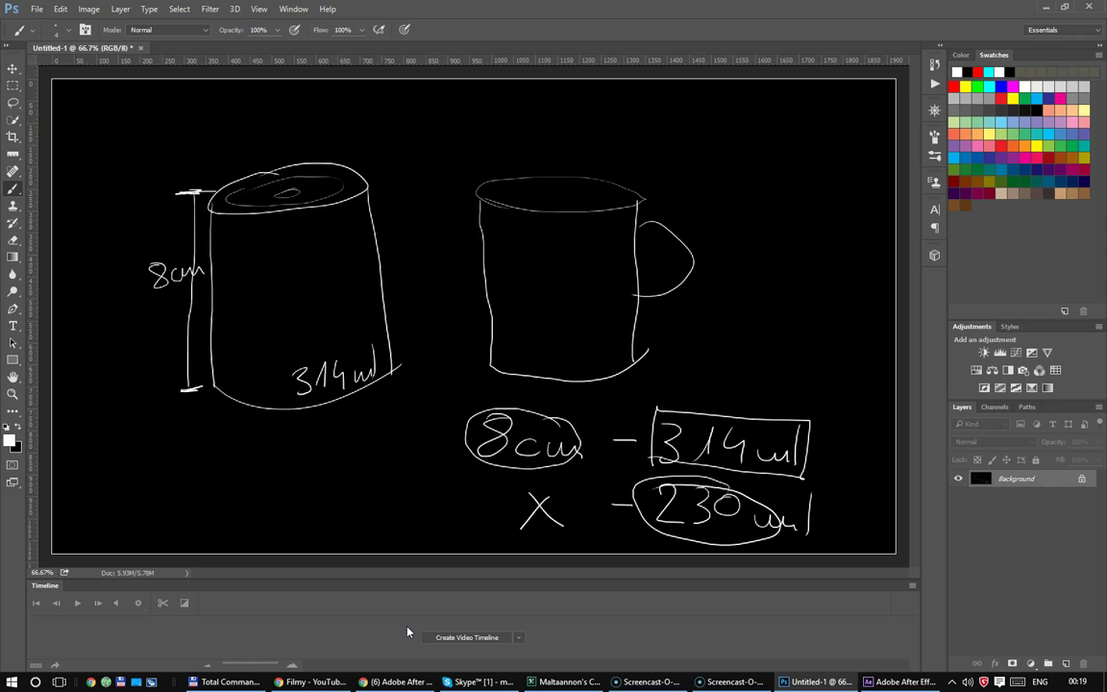
Step: Wipe the canvas to plain black and drop the selection
key("ctrl+a")
key("alt+BackSpace")
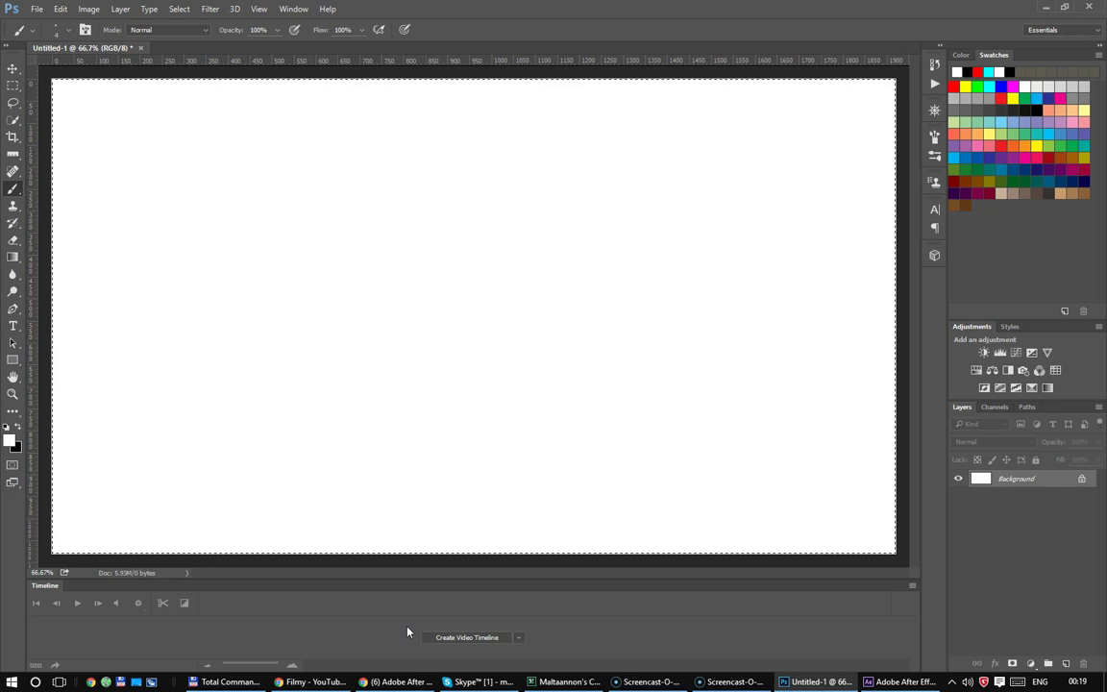
key("ctrl+BackSpace")
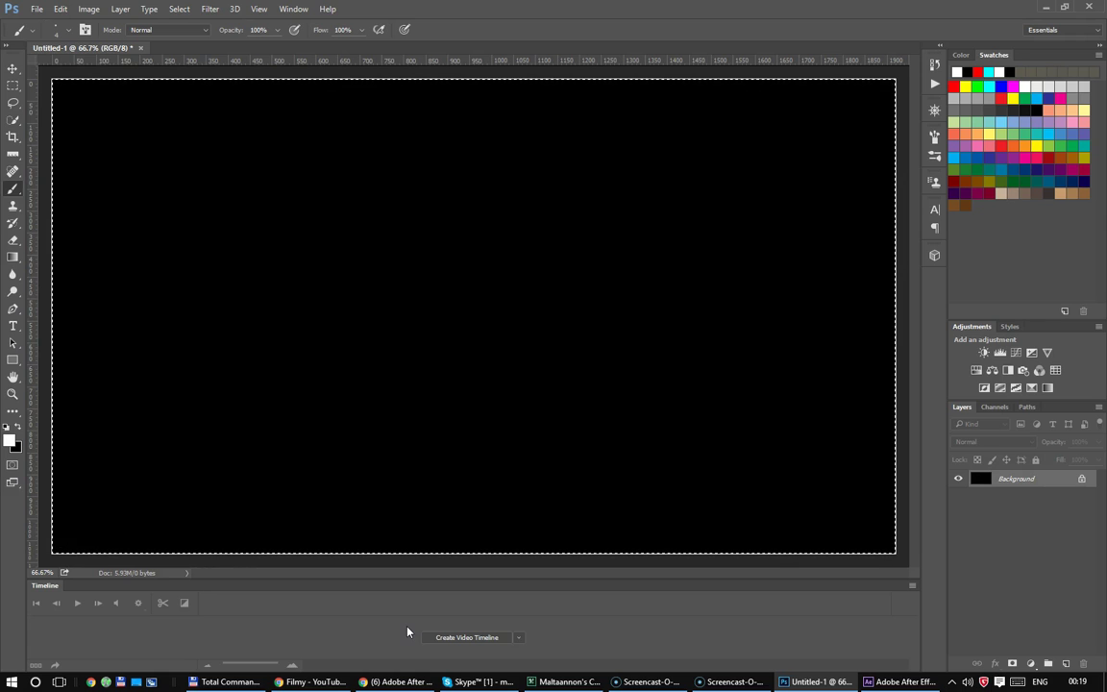
key("ctrl+d")
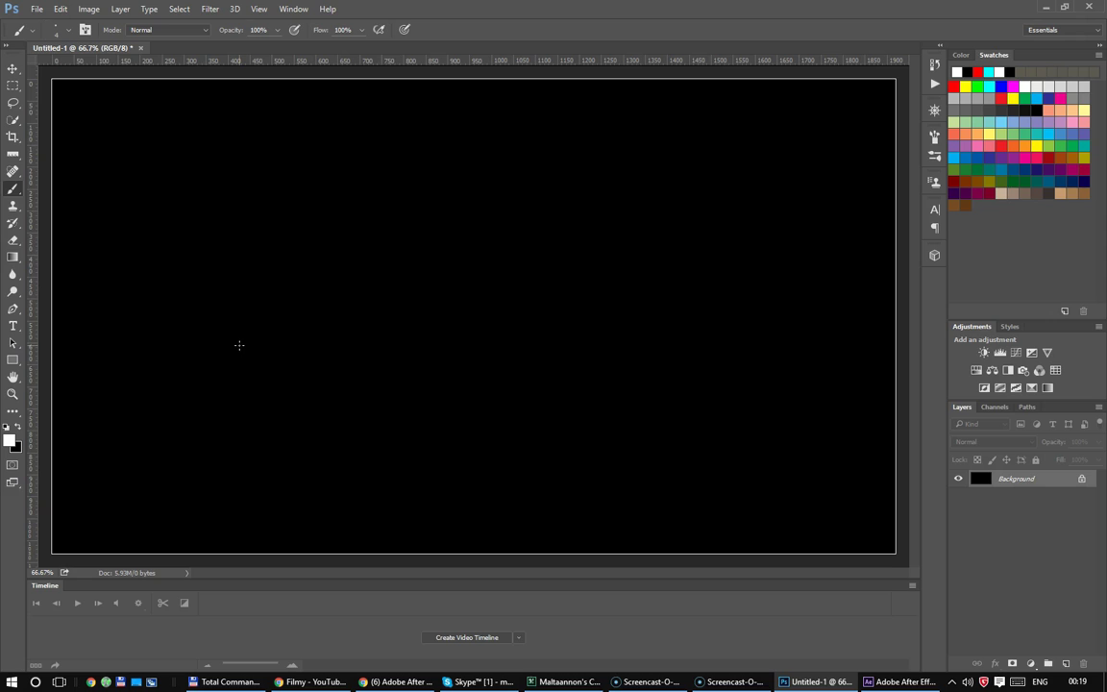
Step: Return to After Effects, enlarge the Comp 1 viewer, and cancel a started new solid
left_click(860, 682)
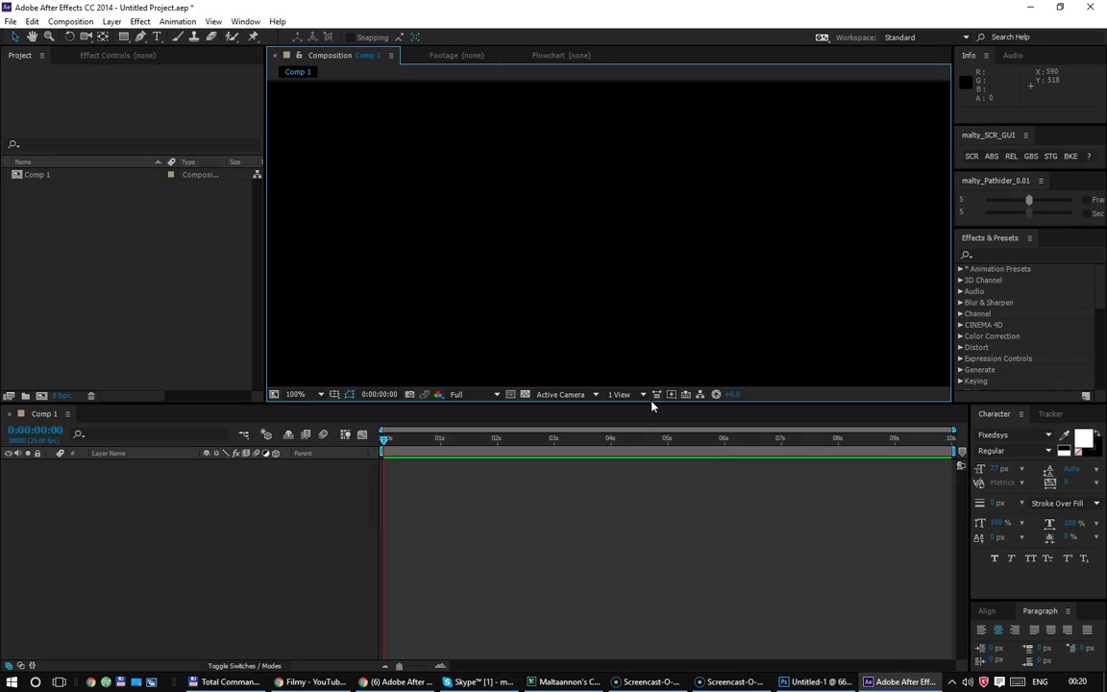
left_click_drag(645, 405, 643, 458)
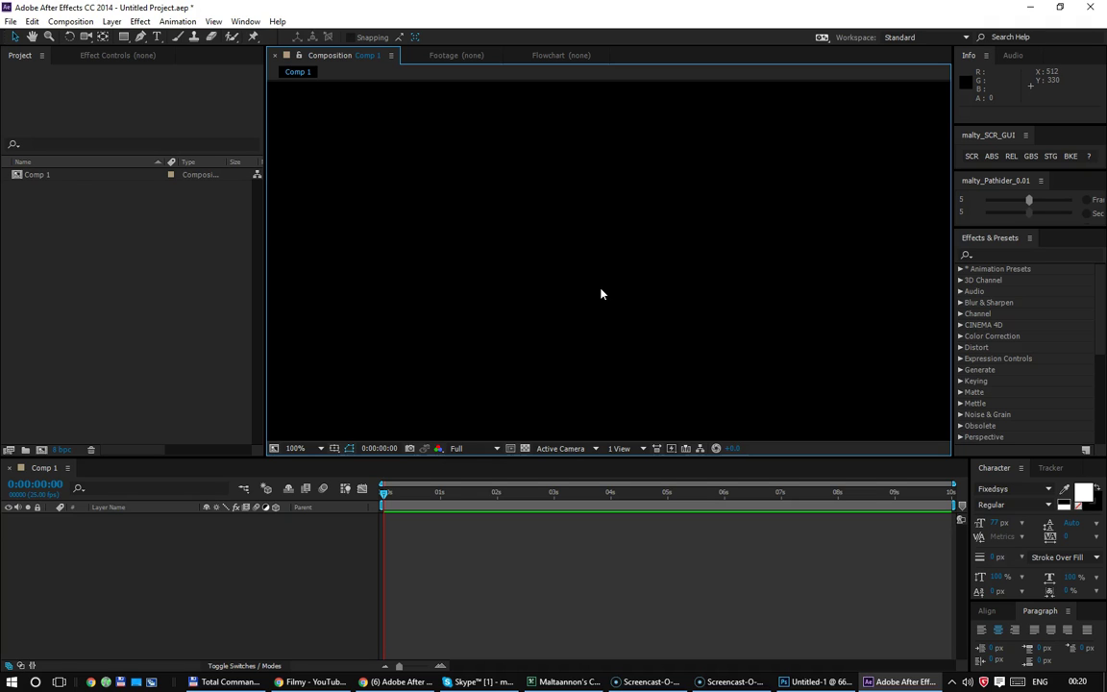
right_click(579, 255)
mouse_move(594, 264)
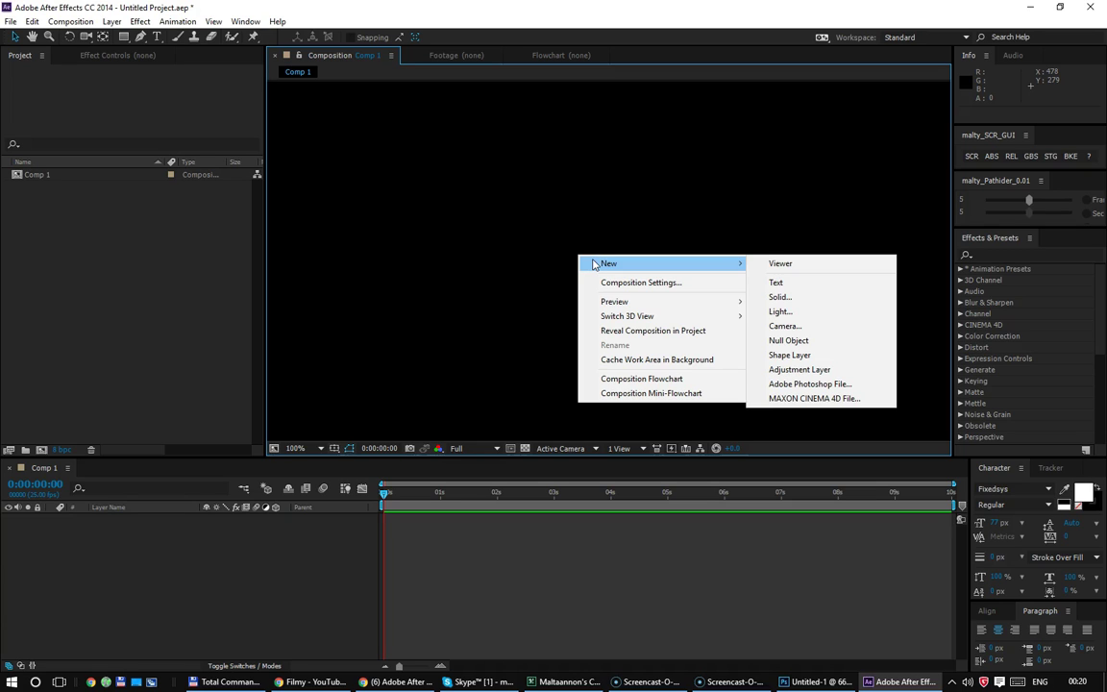
left_click(782, 297)
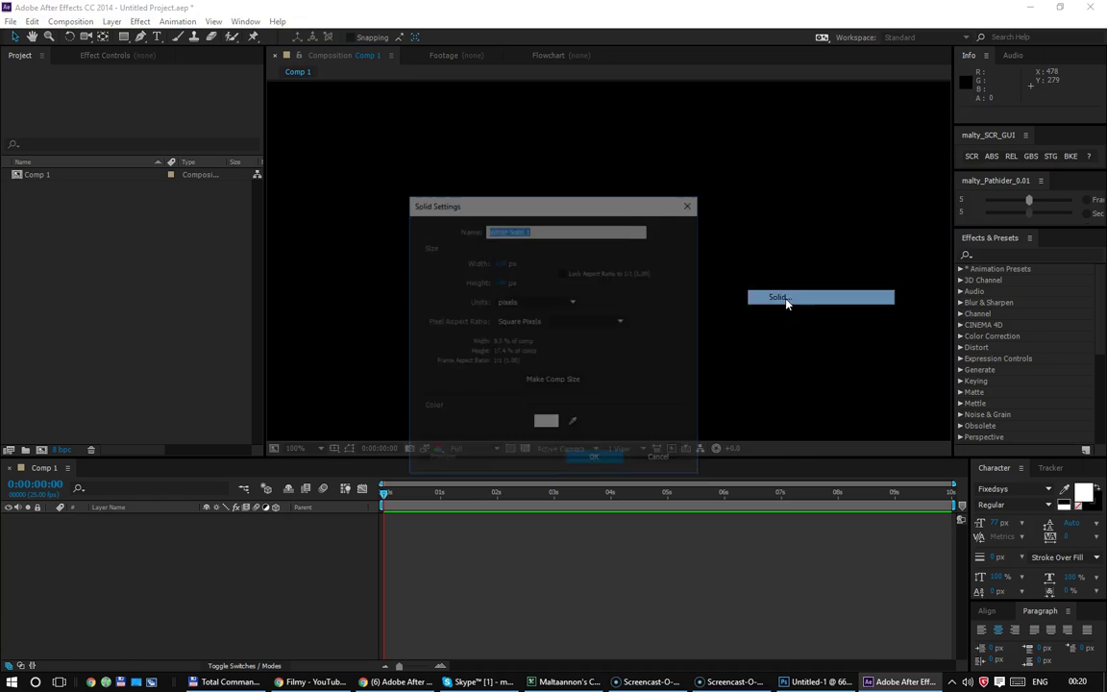
left_click(660, 460)
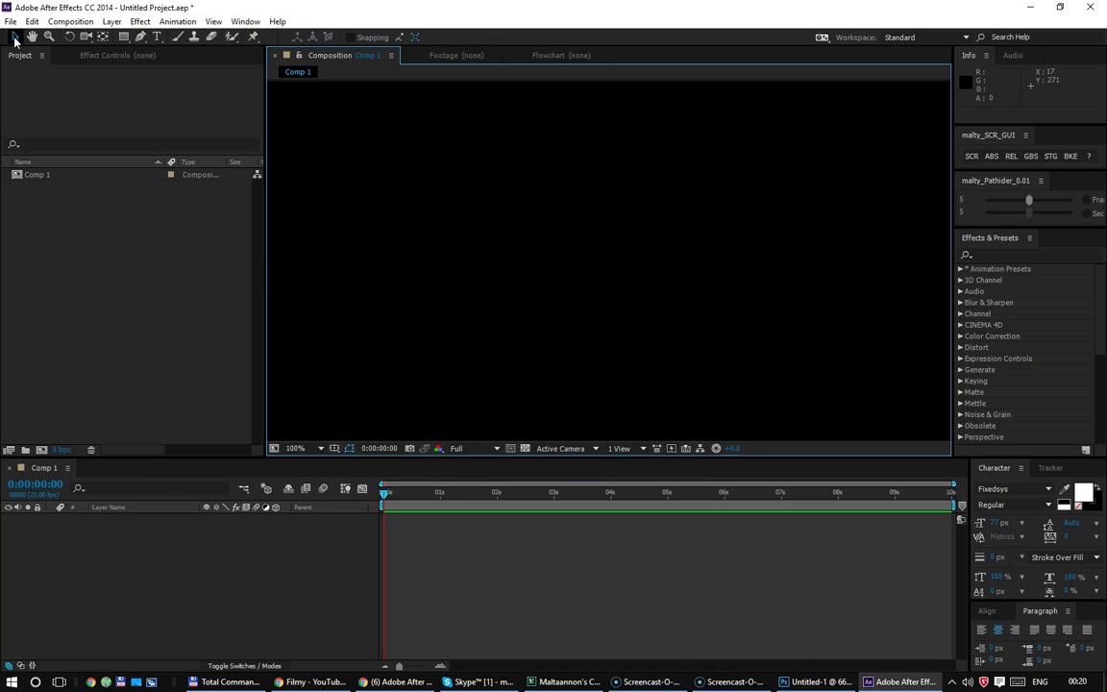
Step: Create a 300 x 20 white solid, then duplicate it and nudge the copy upward
left_click(9, 21)
right_click(495, 290)
mouse_move(524, 297)
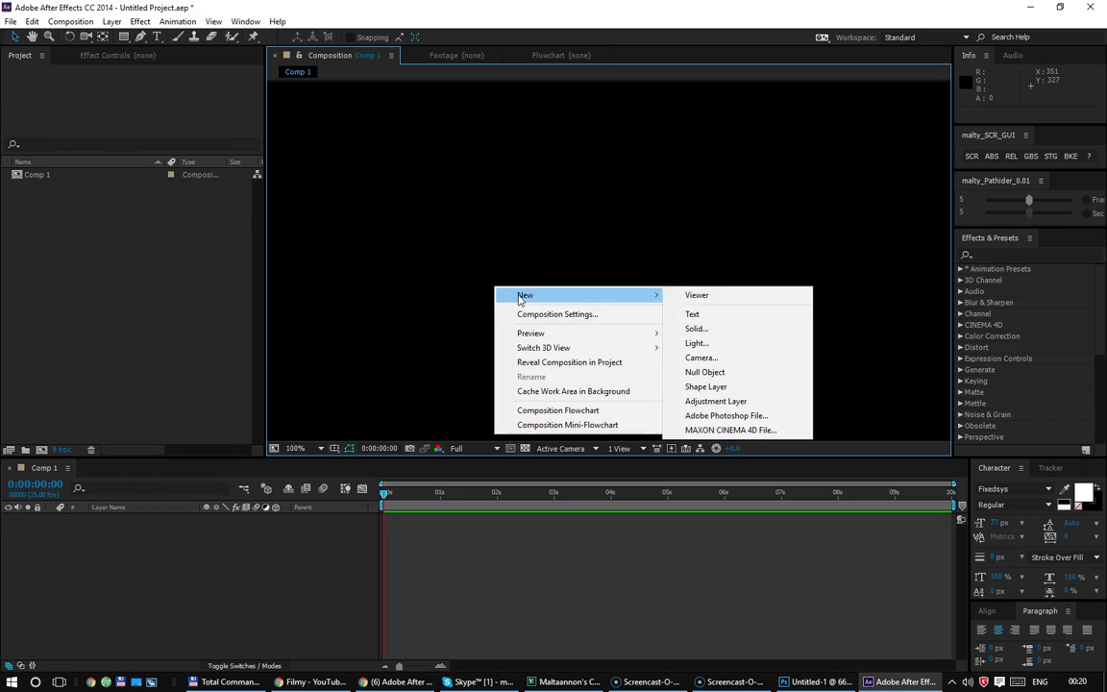
left_click(711, 329)
key("Tab")
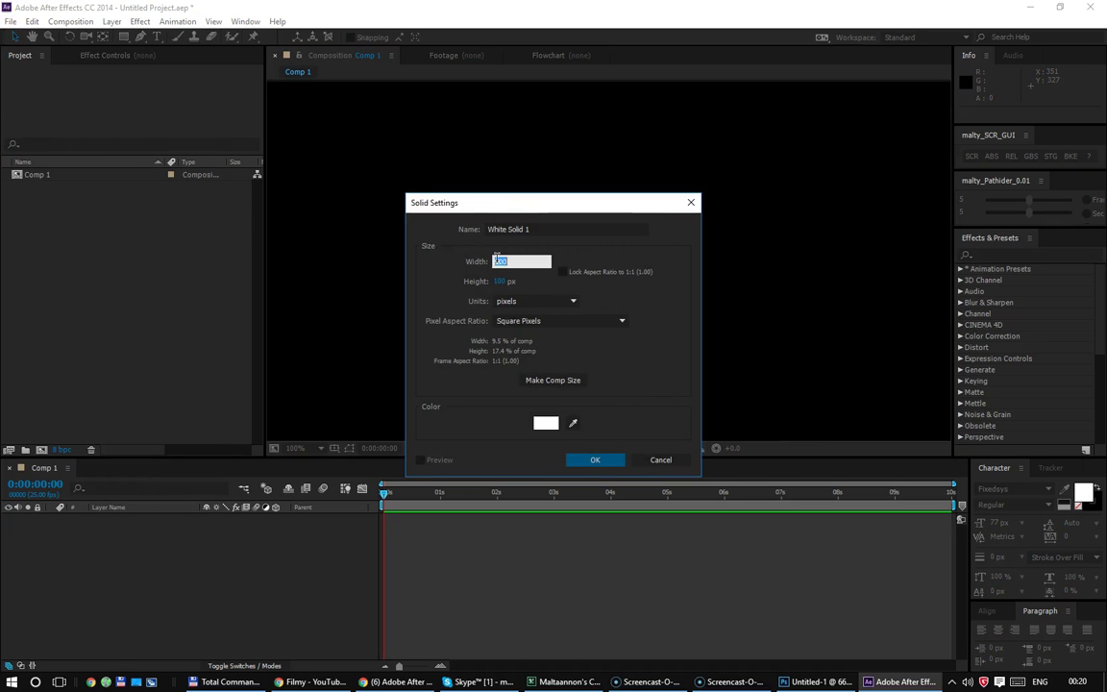
type("300")
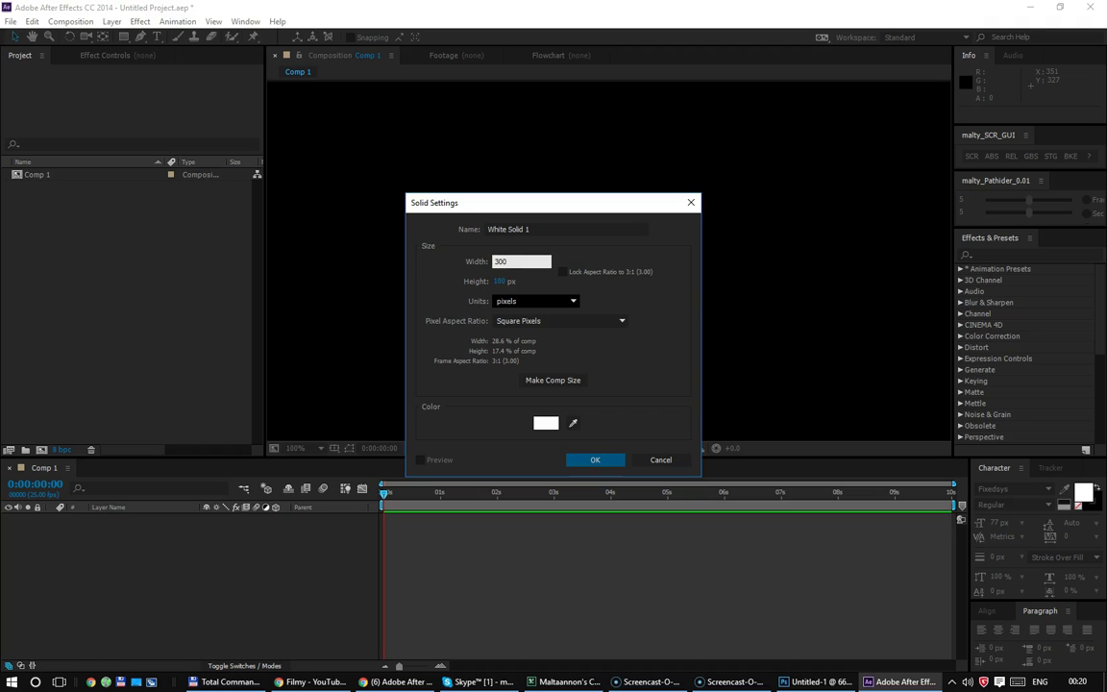
left_click(497, 280)
type("20")
key("Return")
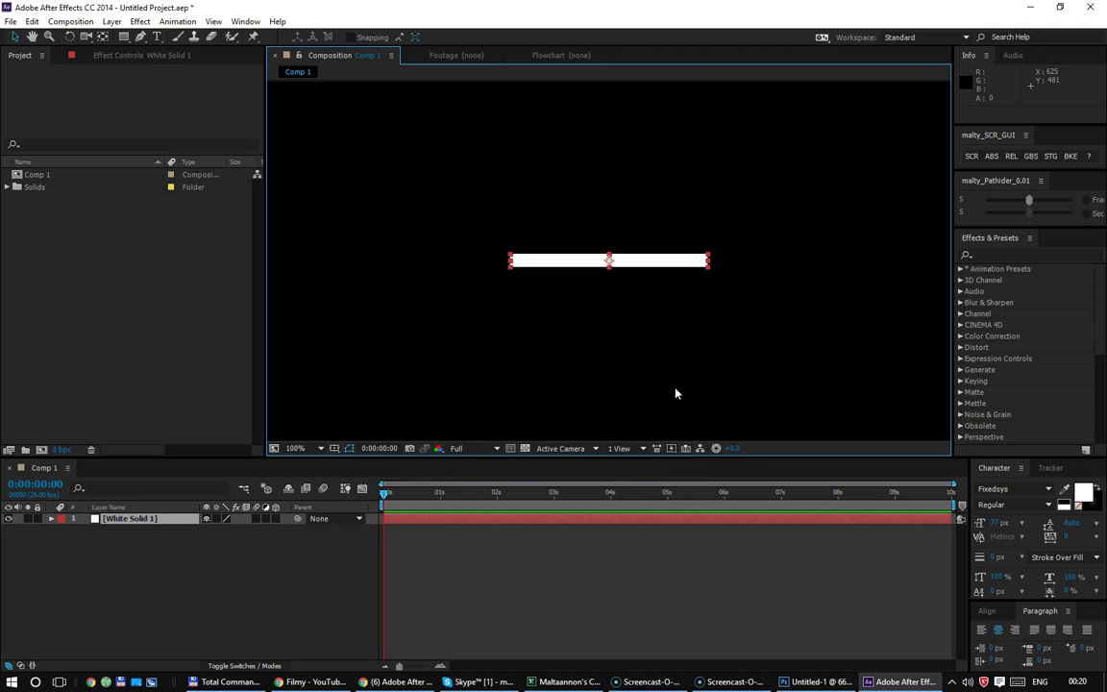
key("ctrl+d")
key("Up")
key("Up")
key("Up")
key("Up")
key("Up")
key("Up")
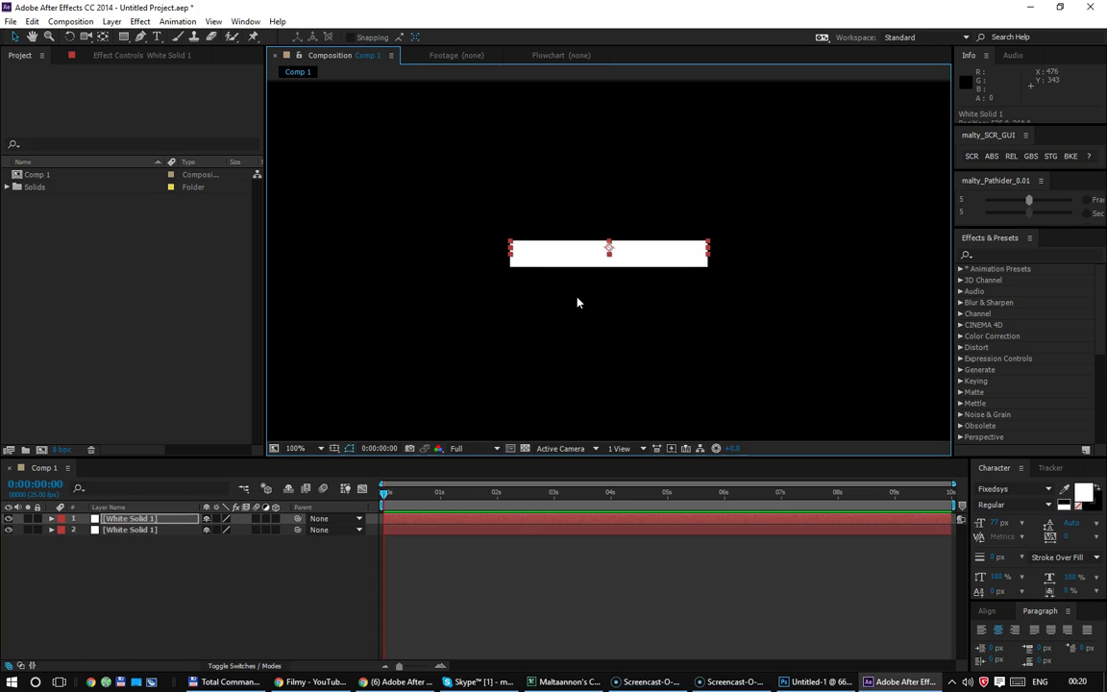
Step: Make the lower bar a new solid coloured AFAFAF, applied to this layer only
left_click(622, 267)
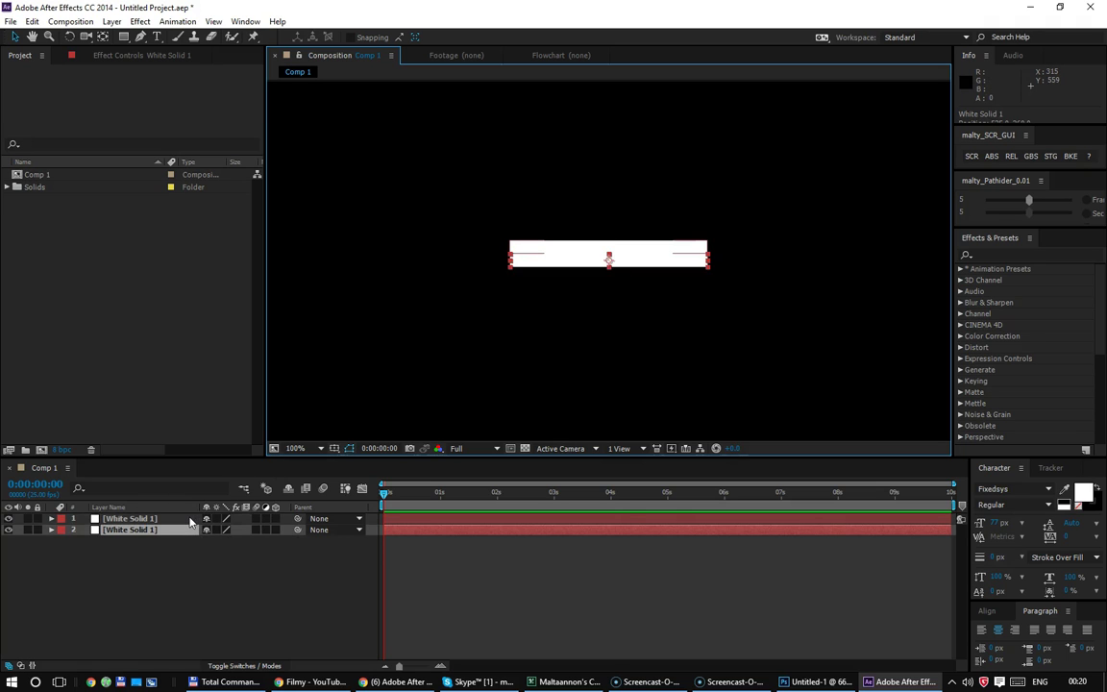
key("ctrl+shift+y")
left_click(200, 406)
type("afafaf")
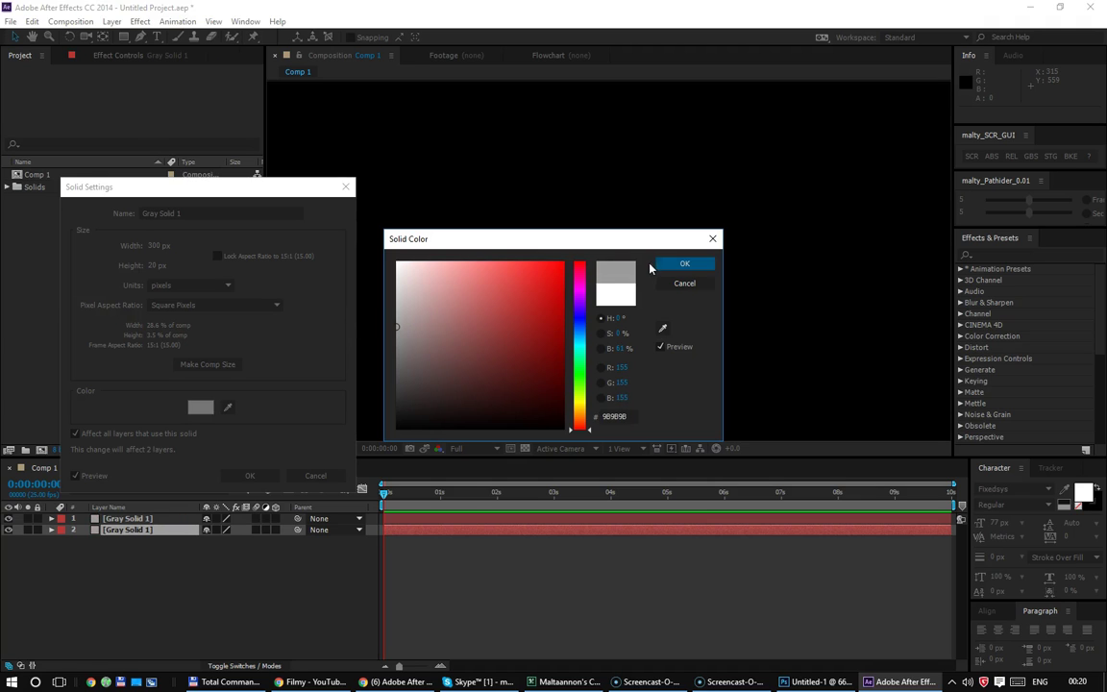
left_click(683, 264)
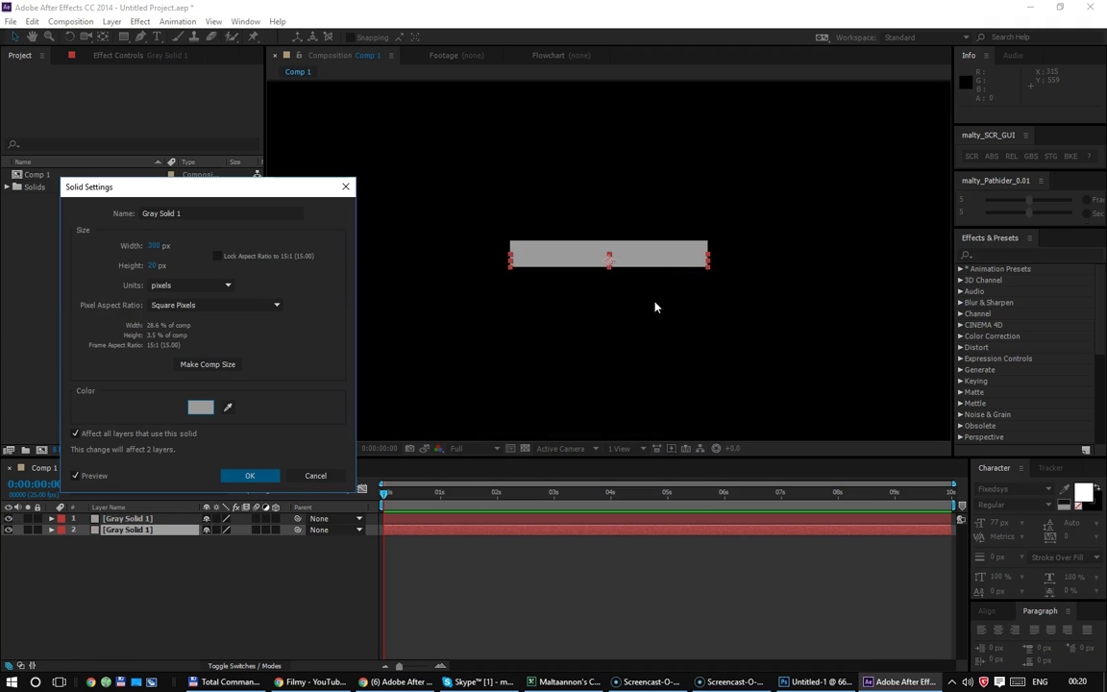
left_click(166, 437)
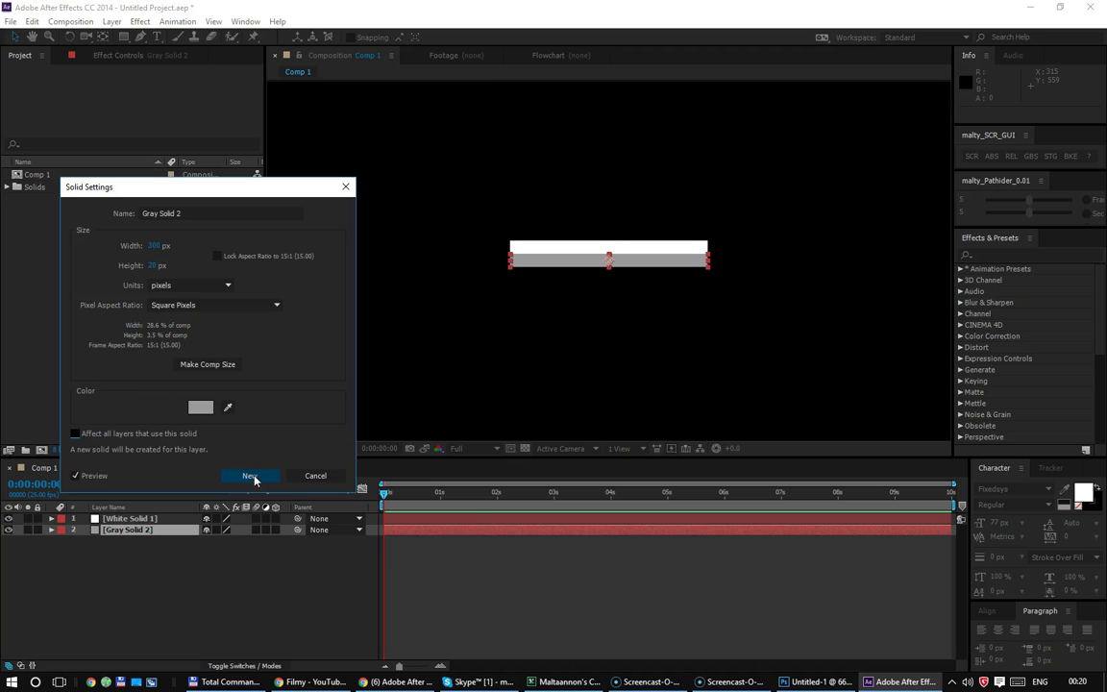
left_click(246, 477)
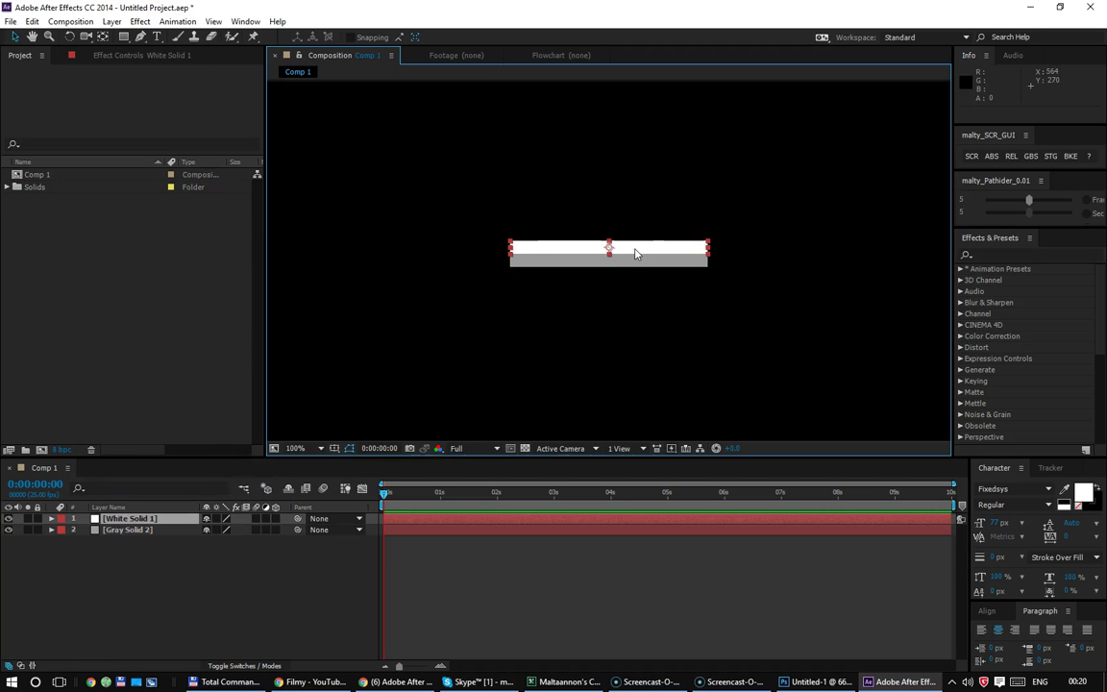
Step: Add a Null Object and move it to the bars' left end
left_click(284, 554)
right_click(215, 602)
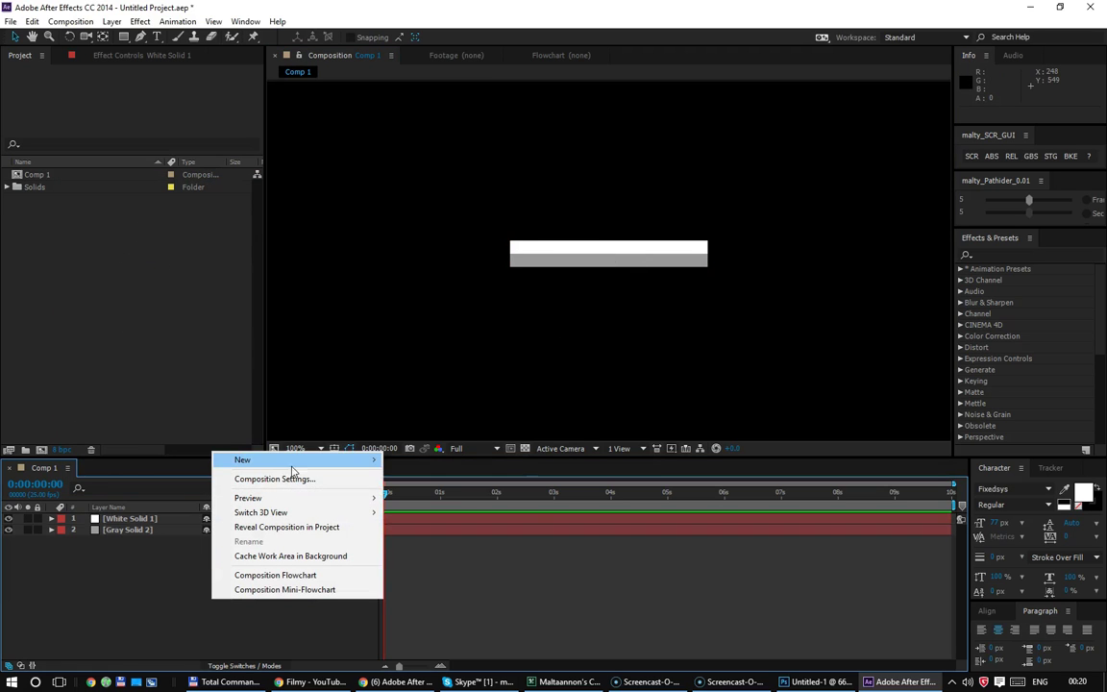
mouse_move(279, 459)
left_click(407, 535)
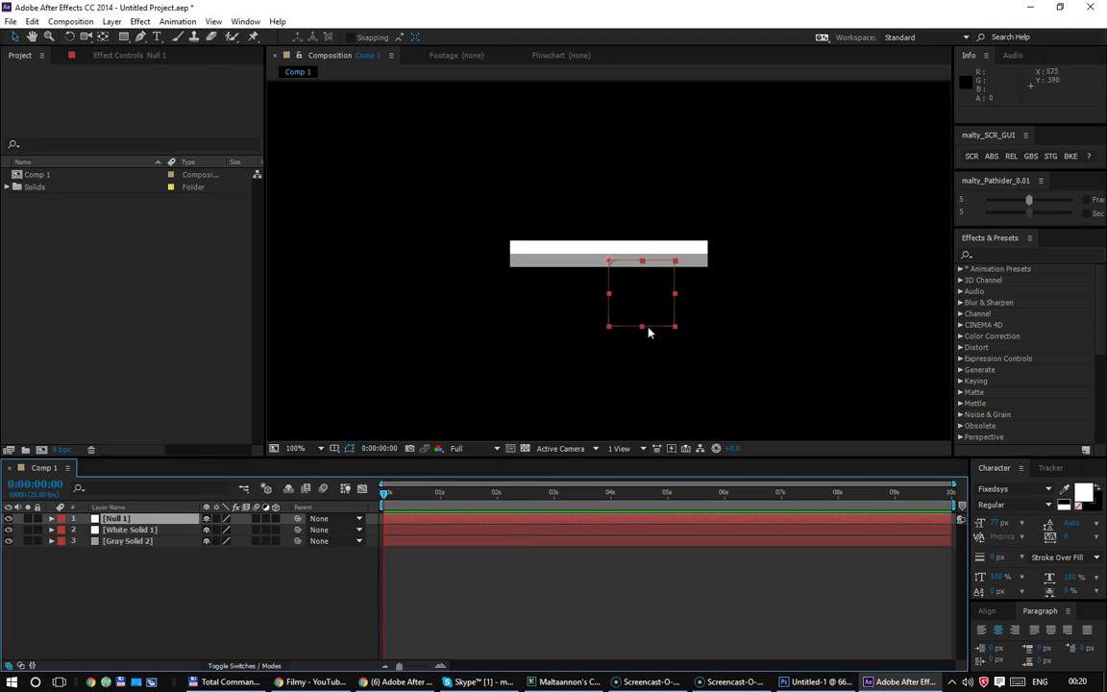
left_click_drag(655, 303, 558, 297)
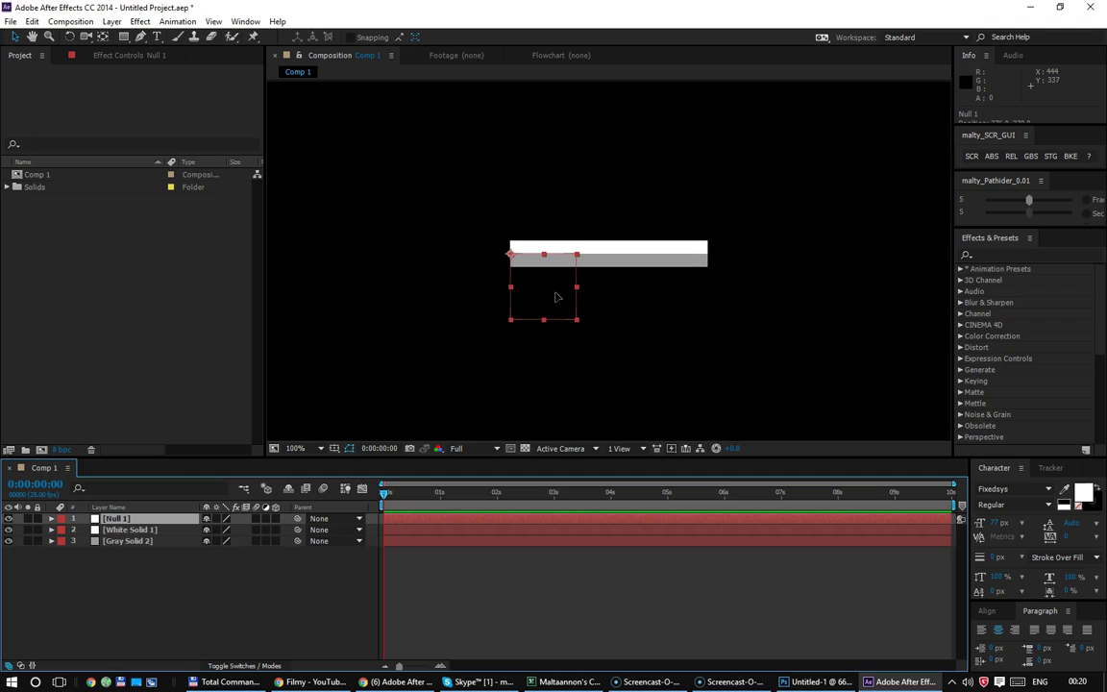
Step: Parent White Solid 1 to Null 1 and rename it Gora
left_click(130, 530)
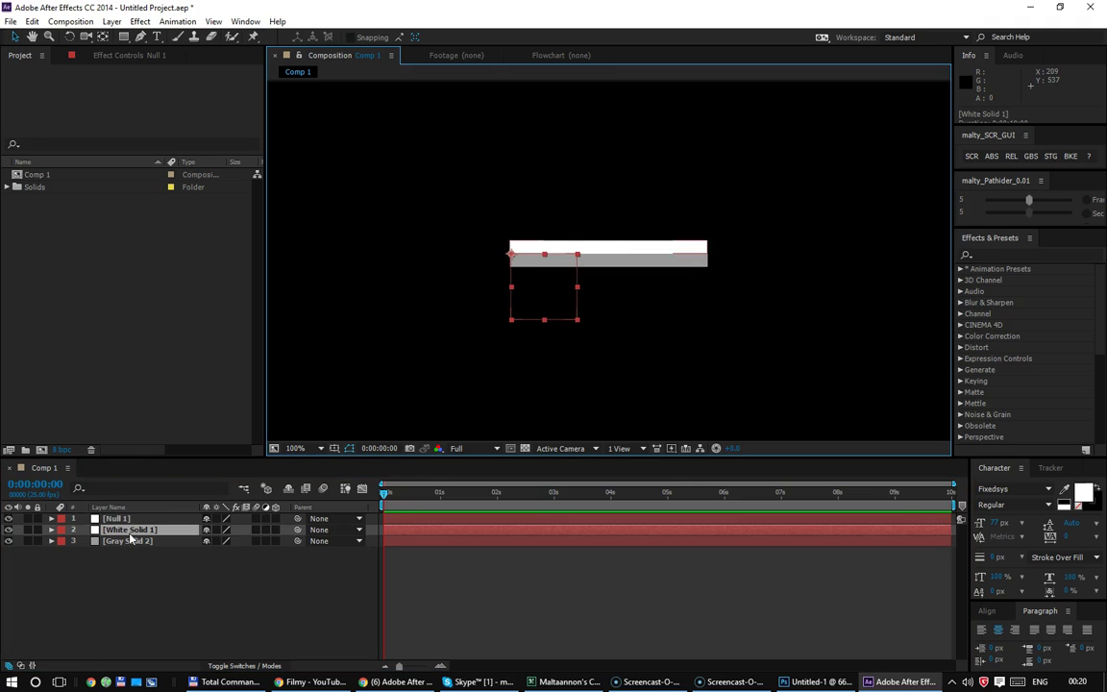
left_click_drag(297, 530, 167, 519)
key("Return")
type("Gora")
key("Return")
Step: Rename the gray solid layer Dol, then select Null 1
left_click(158, 542)
key("Return")
type("Dol")
key("Return")
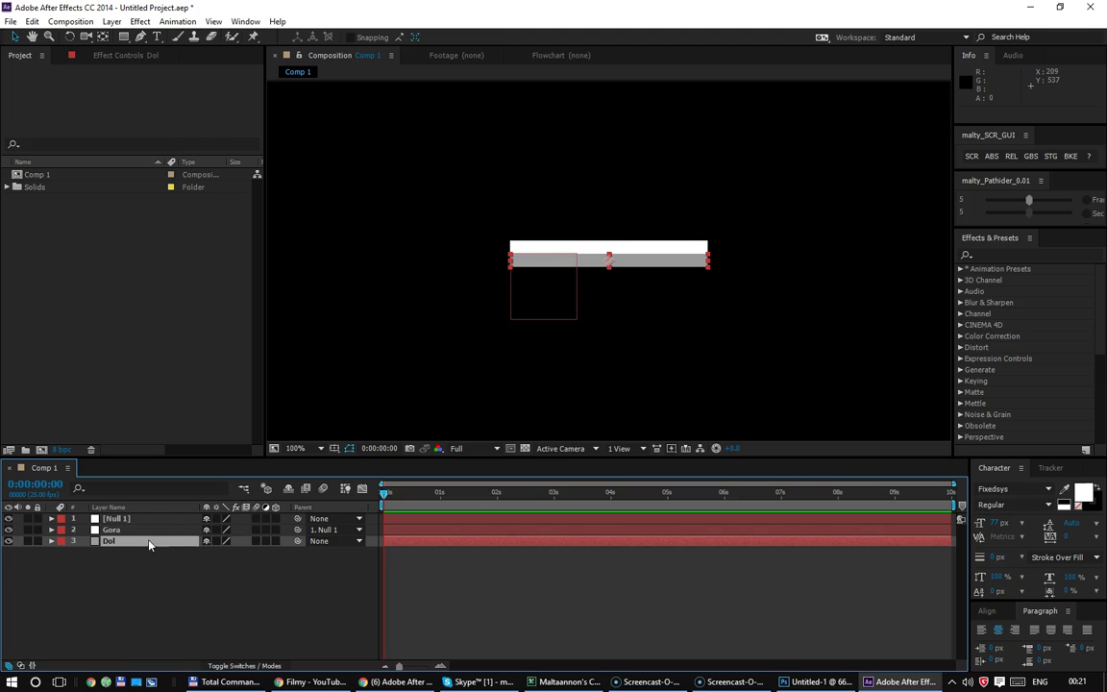
left_click(136, 519)
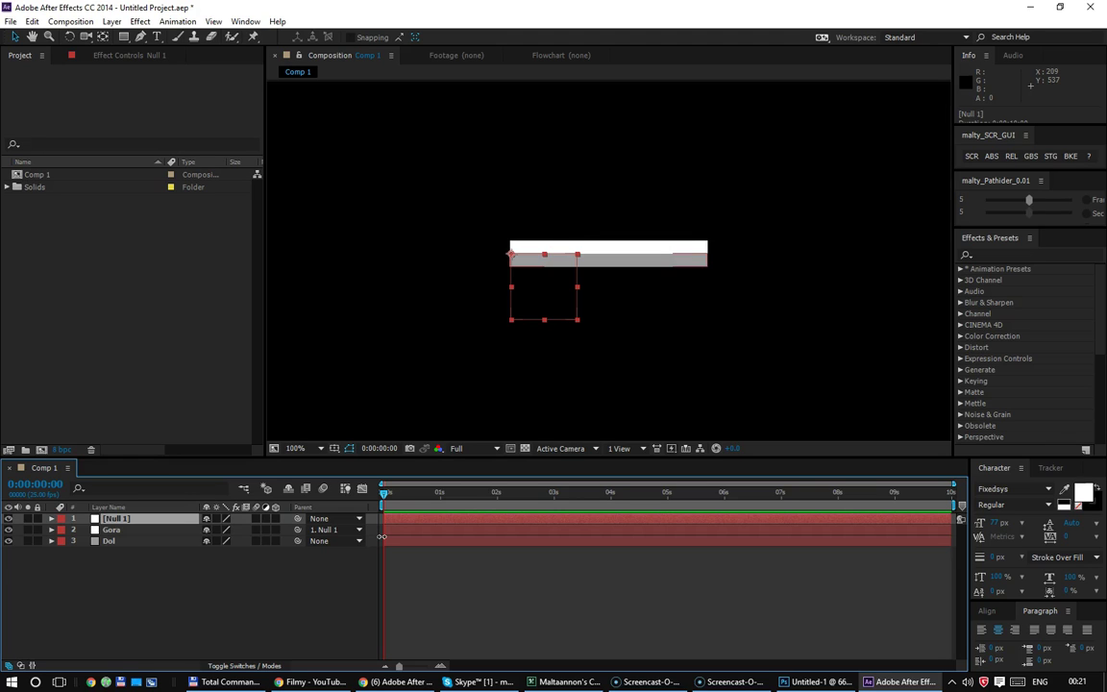
Step: Show Null 1's Rotation, test-swing it, and reset it to 0°
key("r")
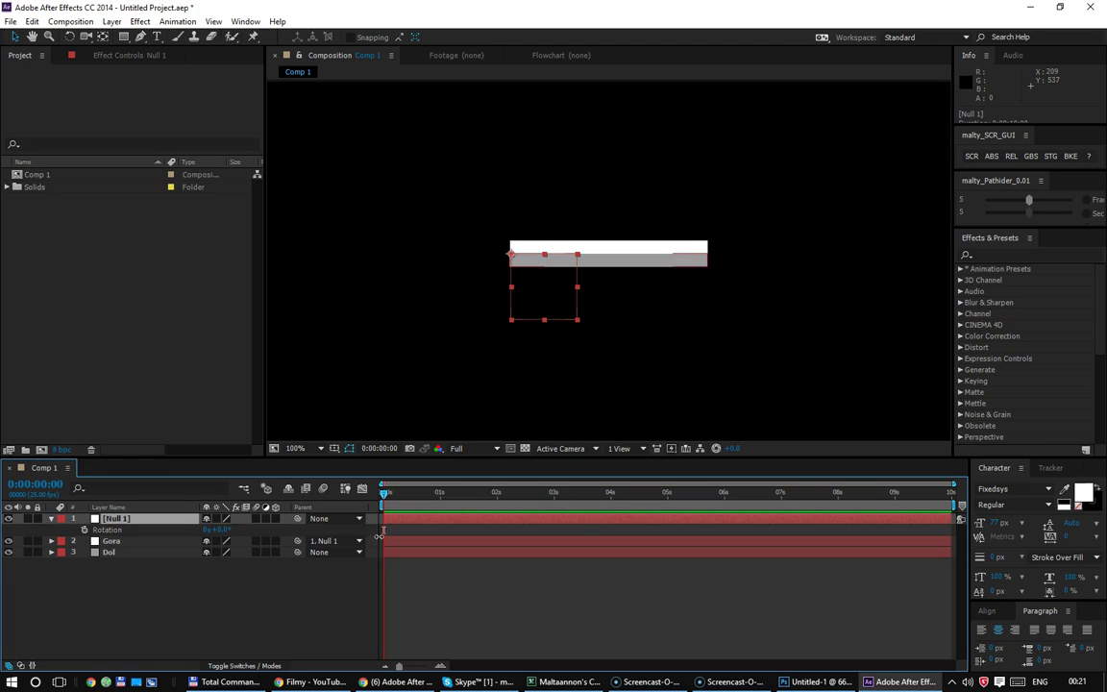
mouse_move(210, 530)
left_mouse_down()
mouse_move(140, 535)
mouse_move(182, 540)
mouse_move(144, 530)
left_mouse_up()
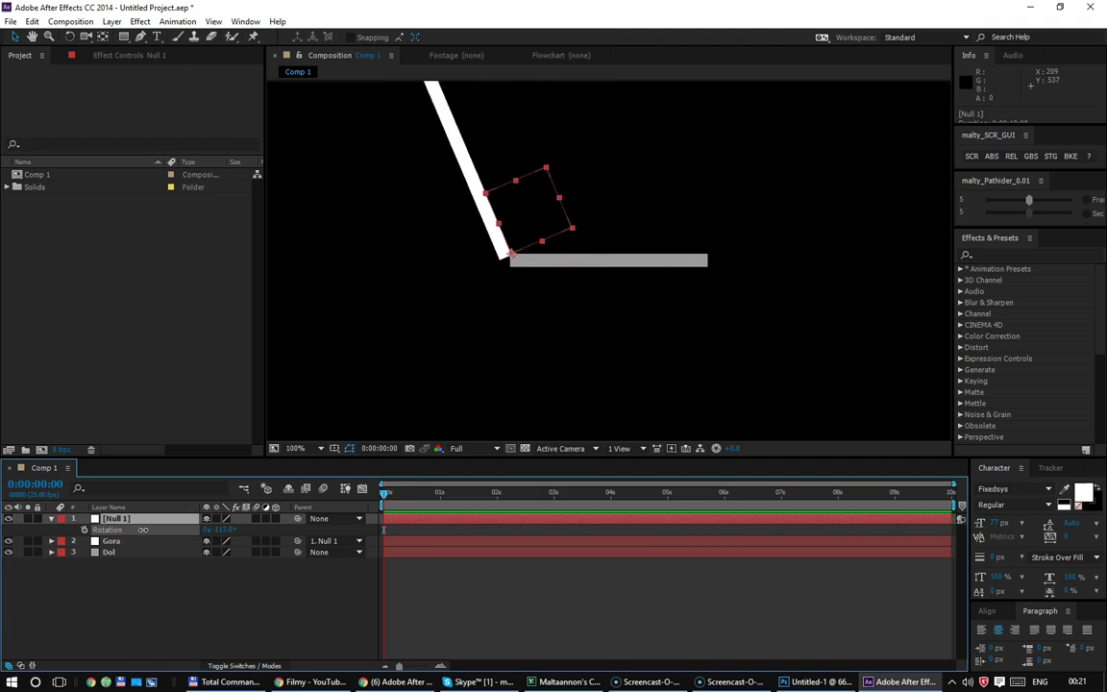
left_click(231, 532)
type("0")
key("Return")
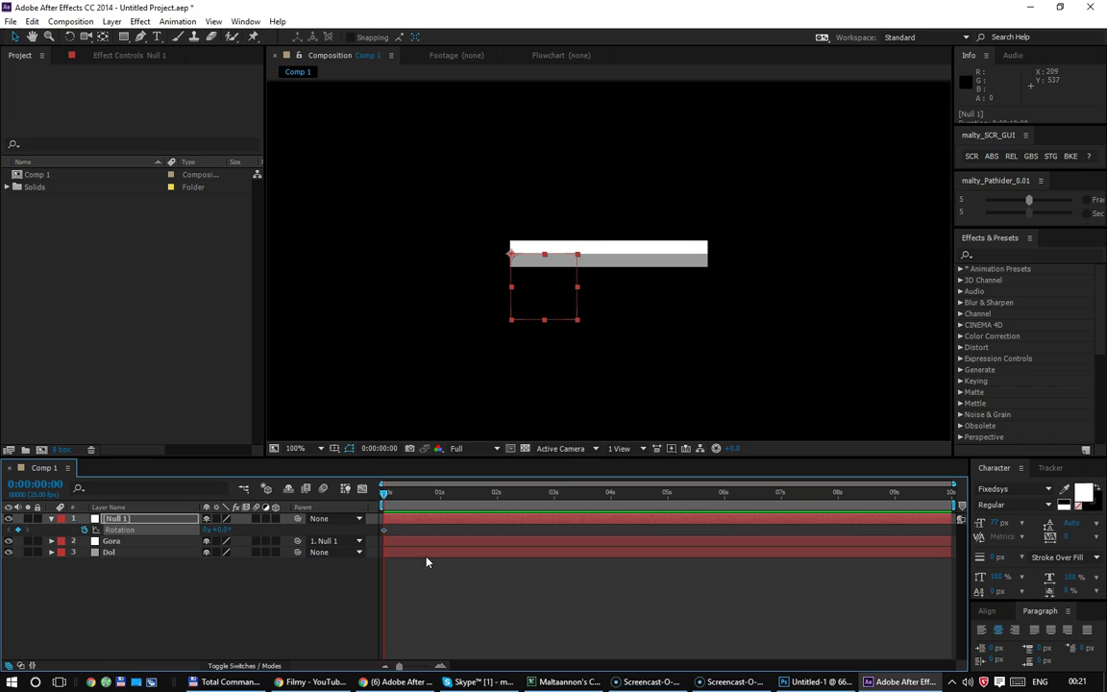
Step: At 1 second, set Null 1's rotation to -120°
left_click_drag(390, 504, 441, 500)
left_click(222, 530)
type("-12")
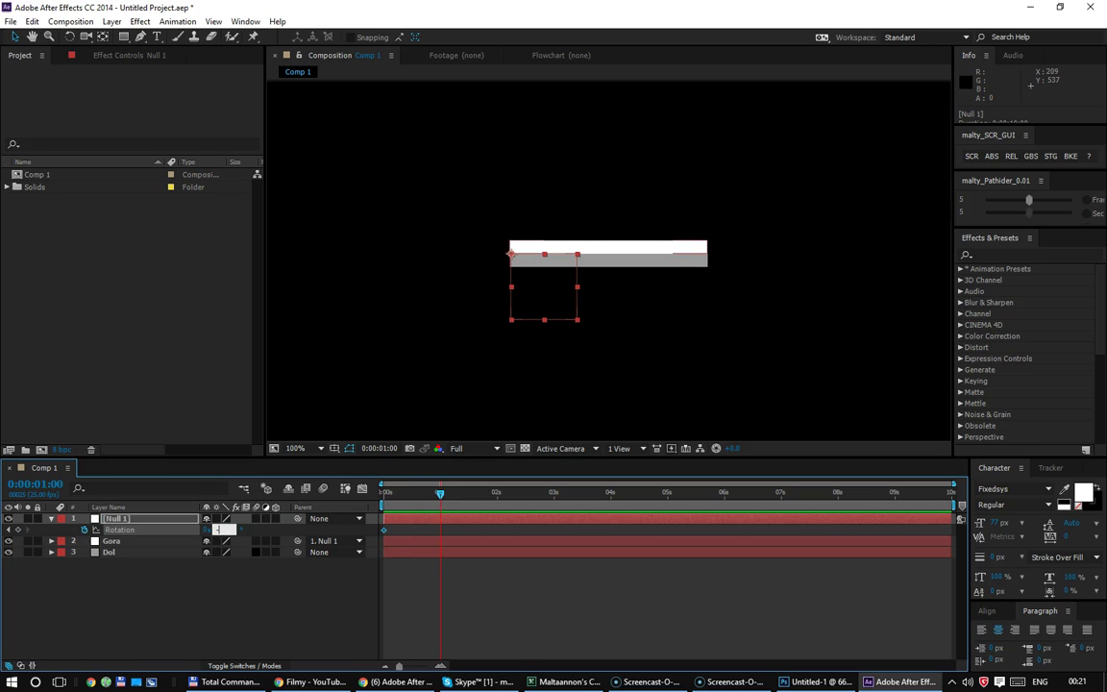
type("0")
key("Return")
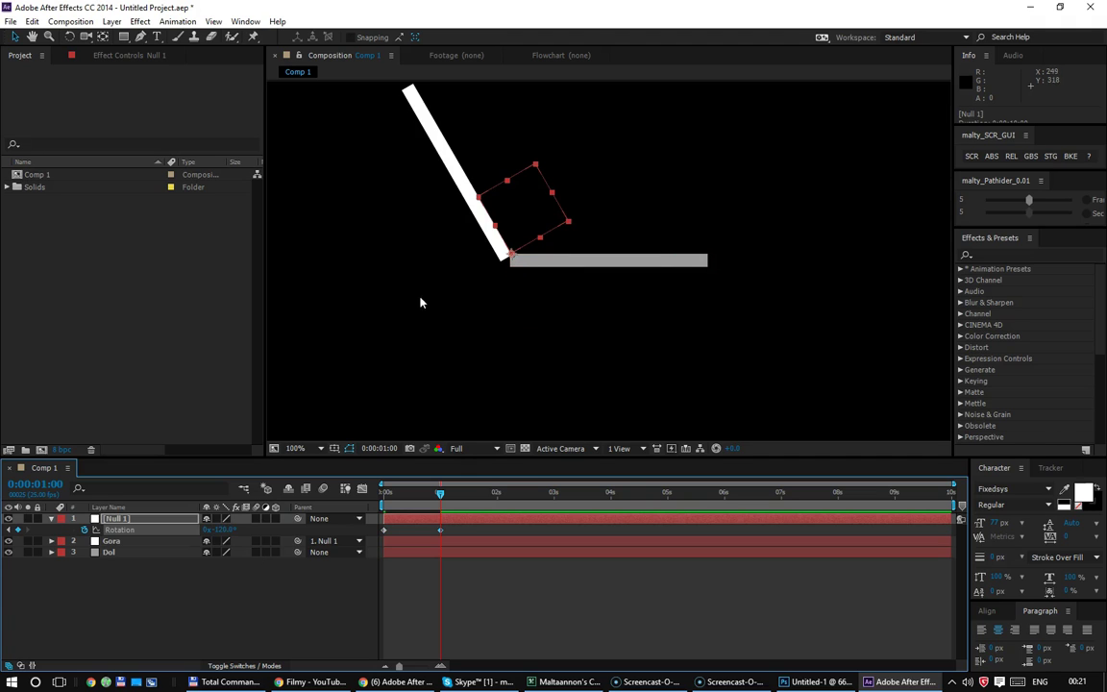
left_click_drag(218, 530, 191, 535)
left_click(222, 530)
type("-120")
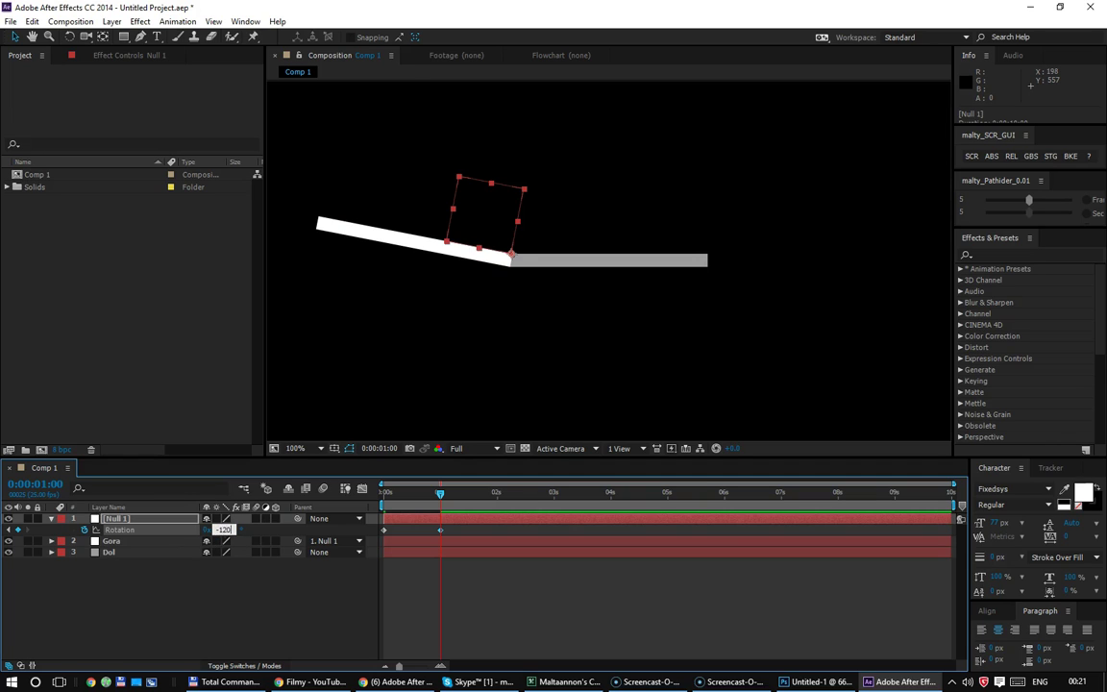
key("Return")
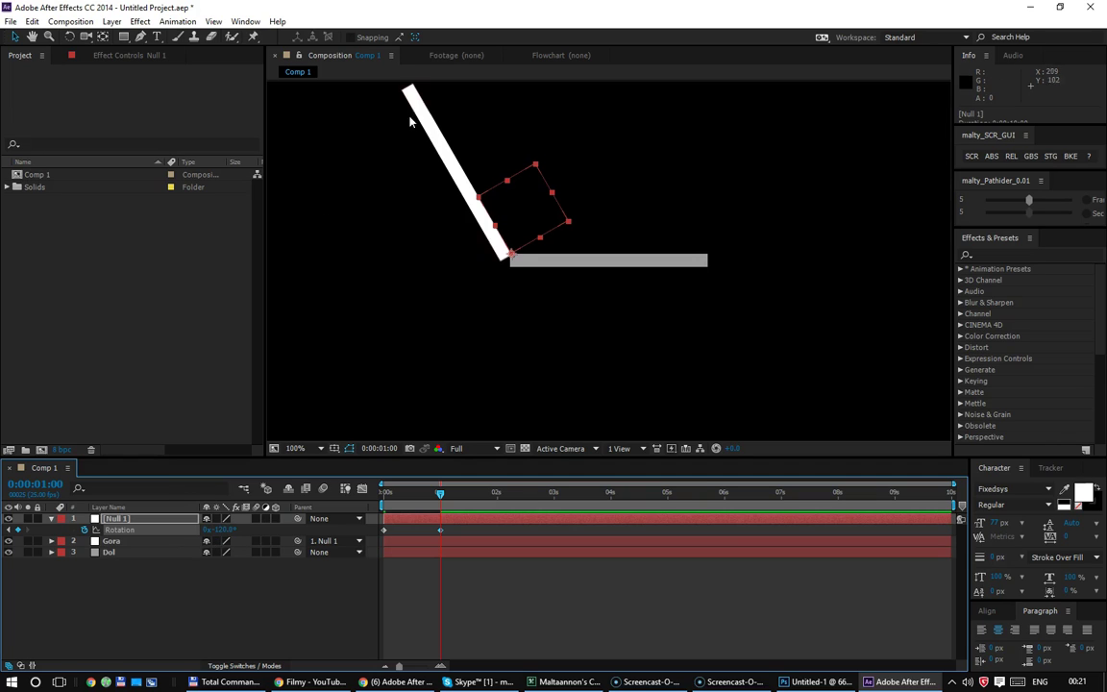
Step: Parent the grey Dol layer to Gora
left_click_drag(587, 316, 581, 370)
key("v")
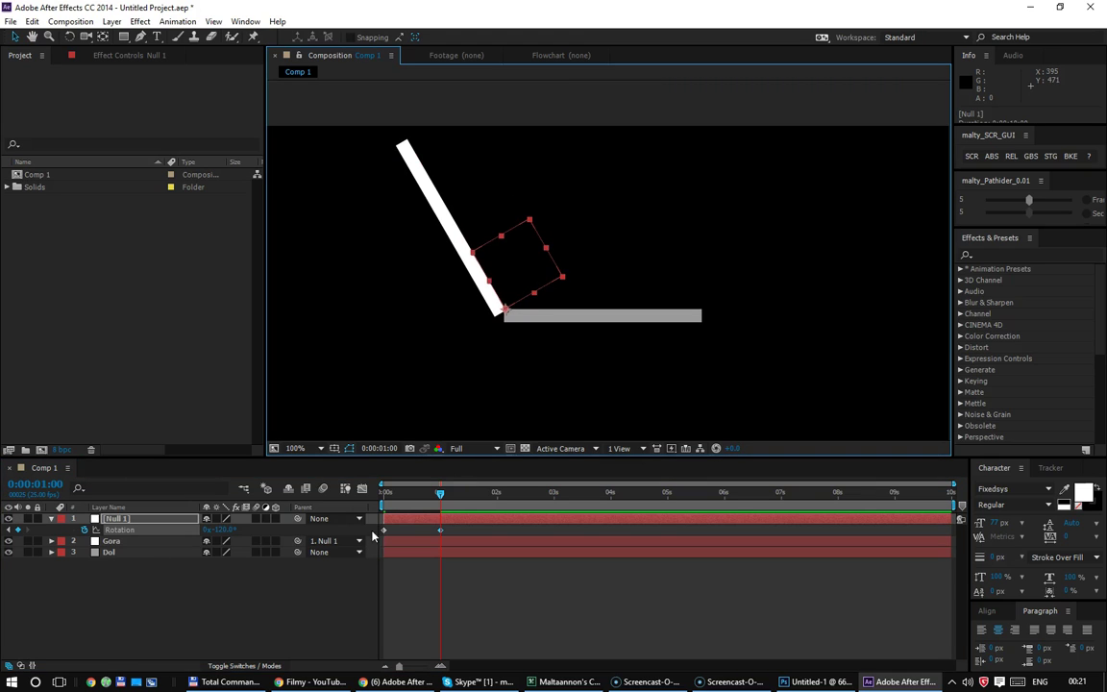
left_click(144, 554)
left_click_drag(297, 552, 156, 547)
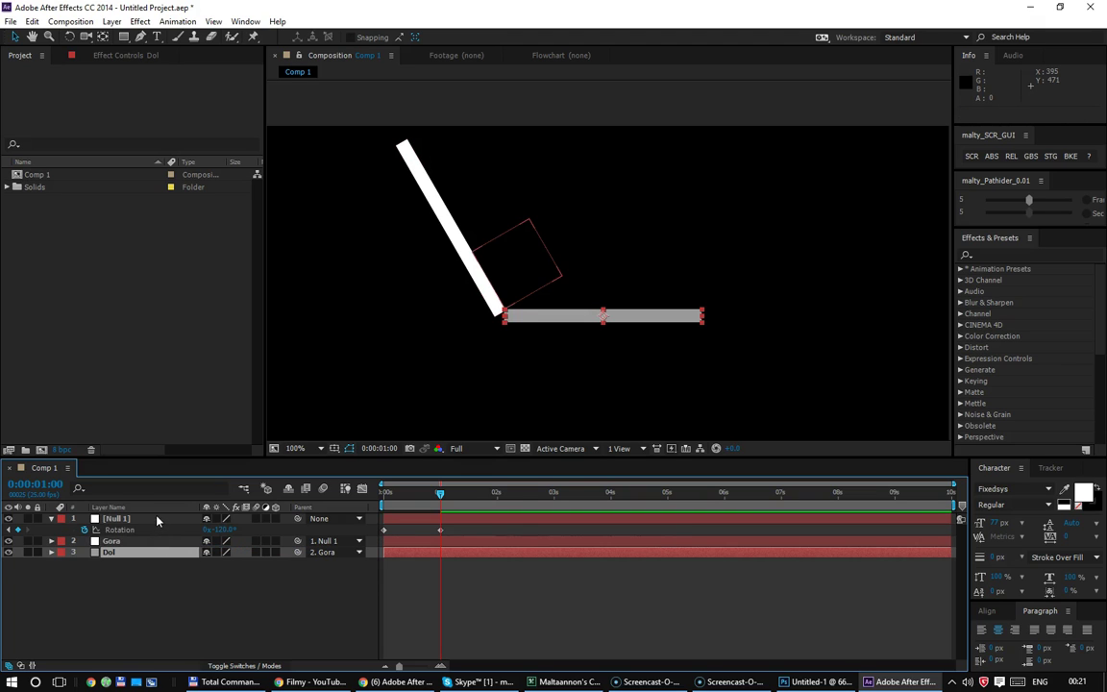
Step: Test-move the bars, then undo the moves and Dol's link to Gora
left_click(155, 519)
left_click_drag(299, 520, 128, 548)
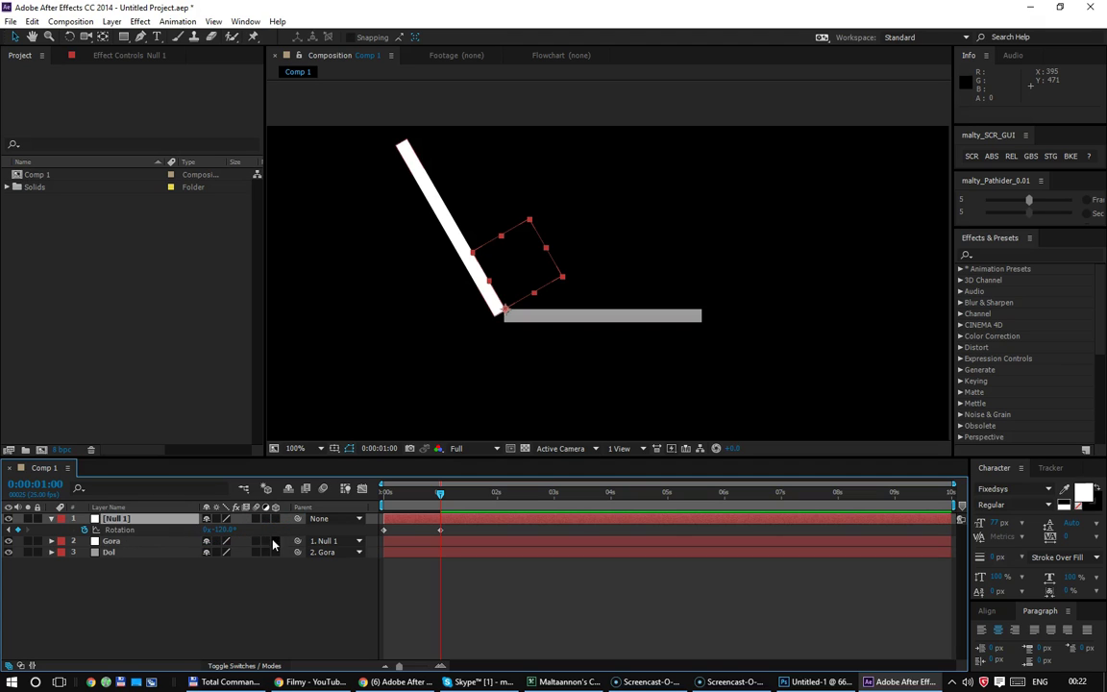
left_click(158, 557)
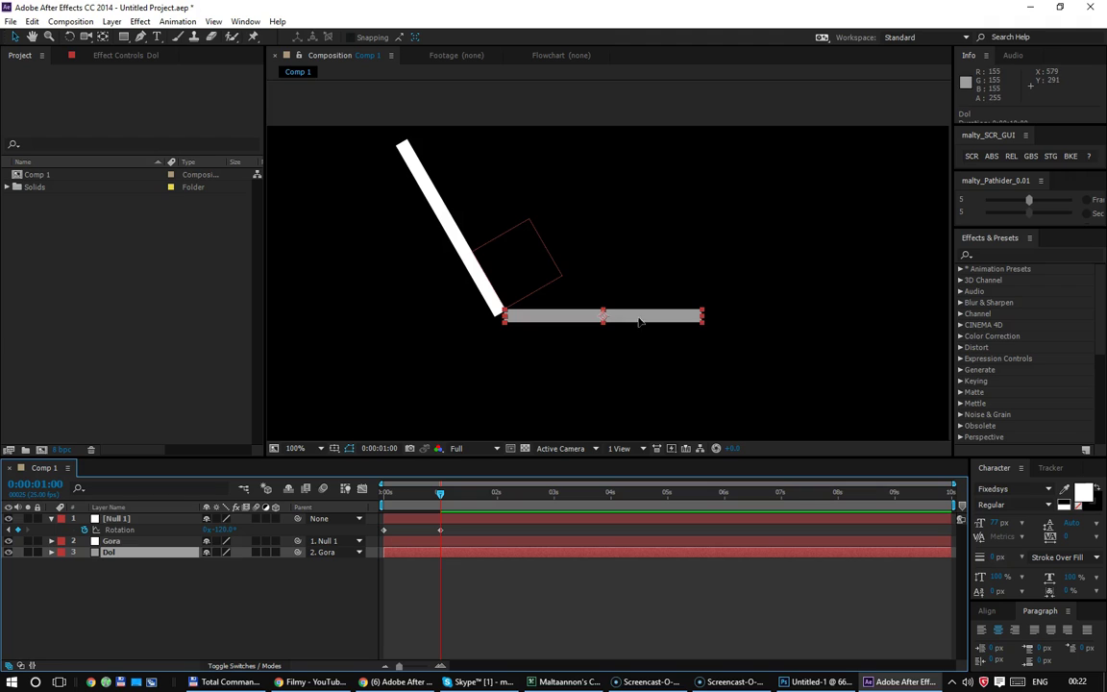
left_click_drag(637, 318, 630, 356)
key("ctrl+z")
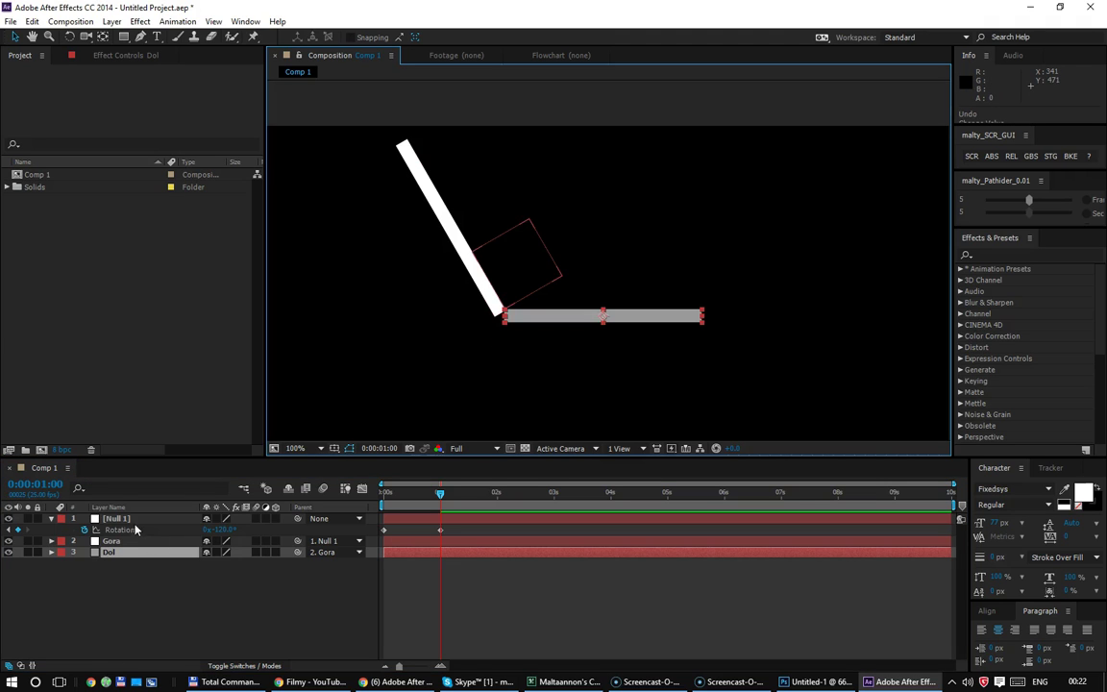
left_click(125, 541)
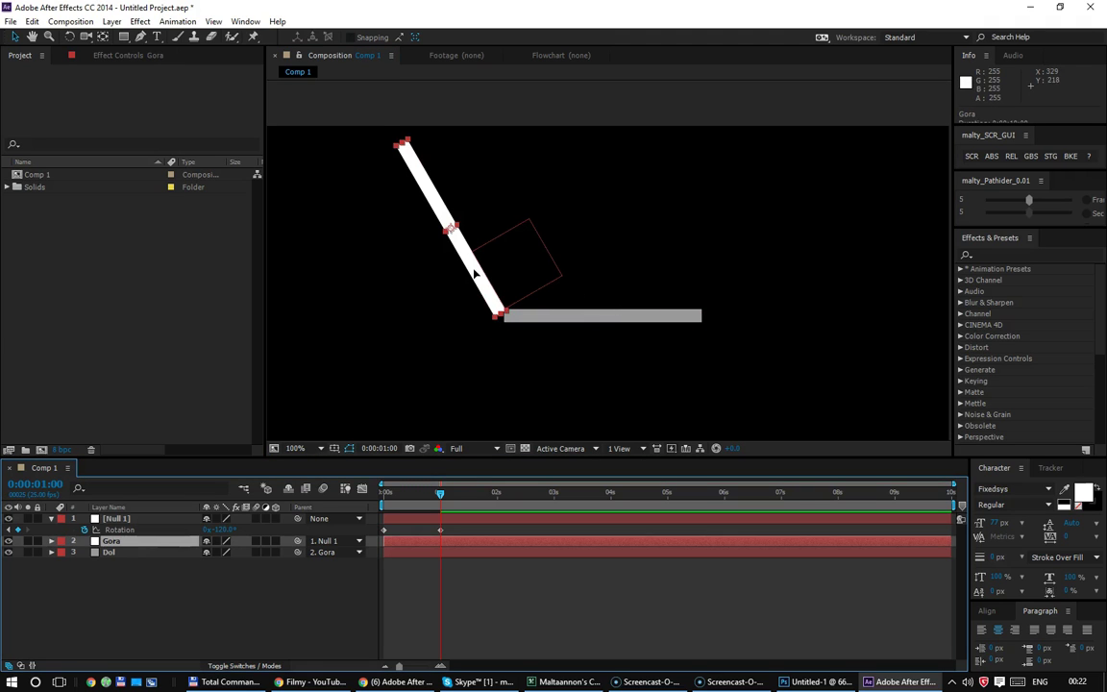
left_click_drag(474, 276, 462, 343)
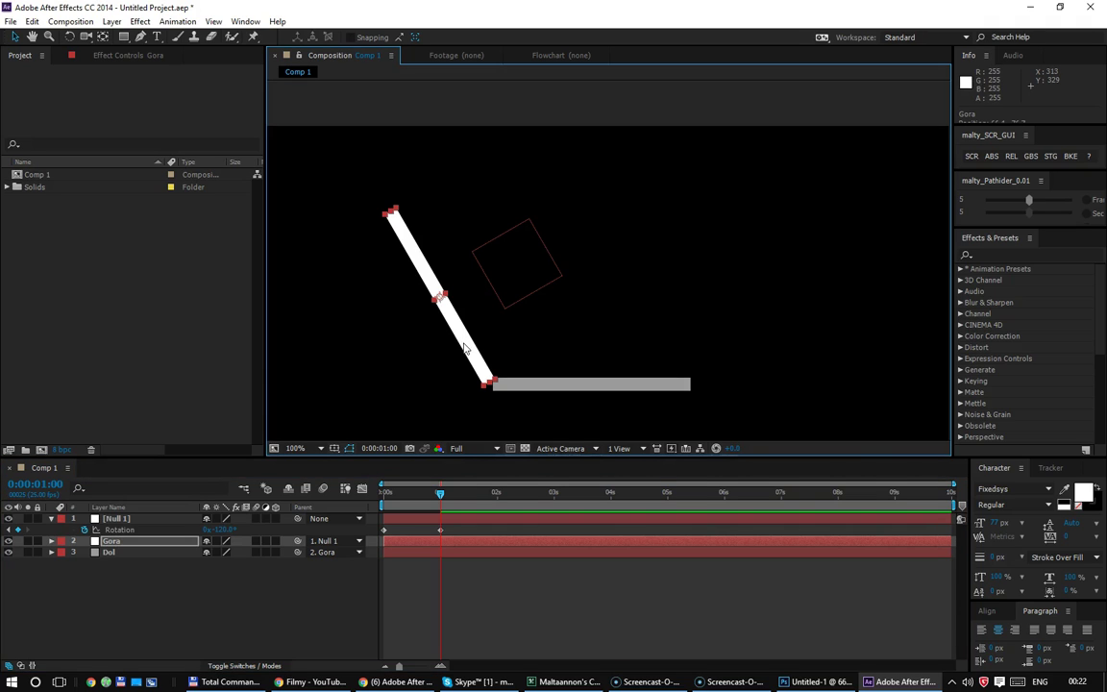
key("ctrl+z")
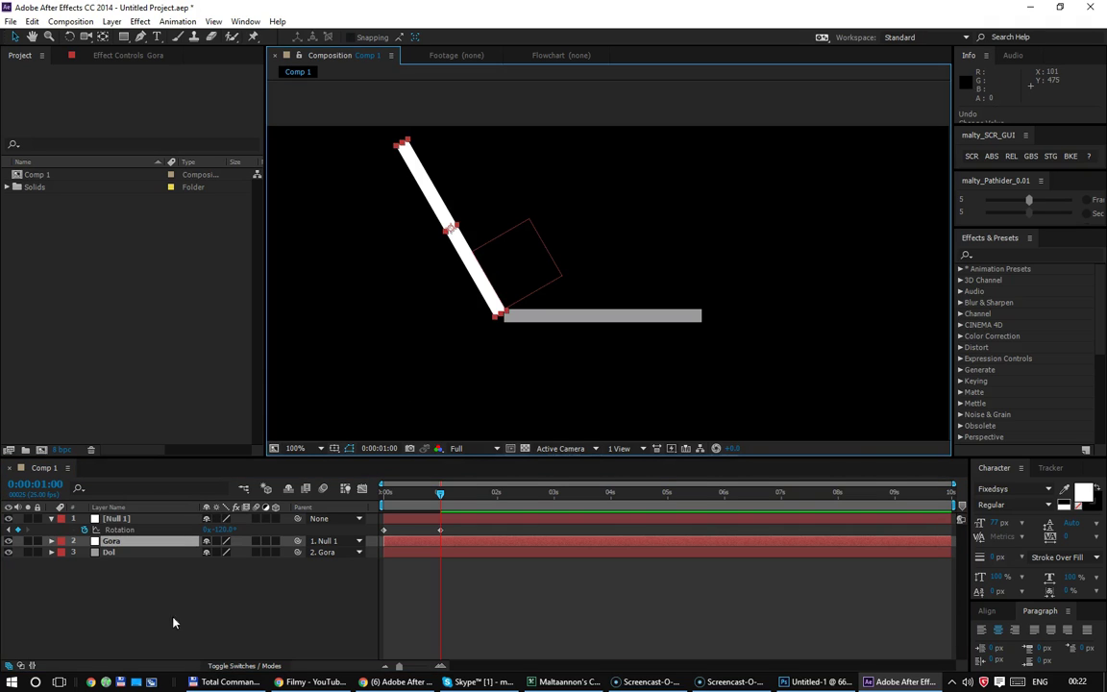
key("ctrl+z")
Step: Scrub the first second of the timeline to preview the lid swinging open
left_click(222, 618)
left_click(396, 495)
left_click_drag(390, 503, 447, 491)
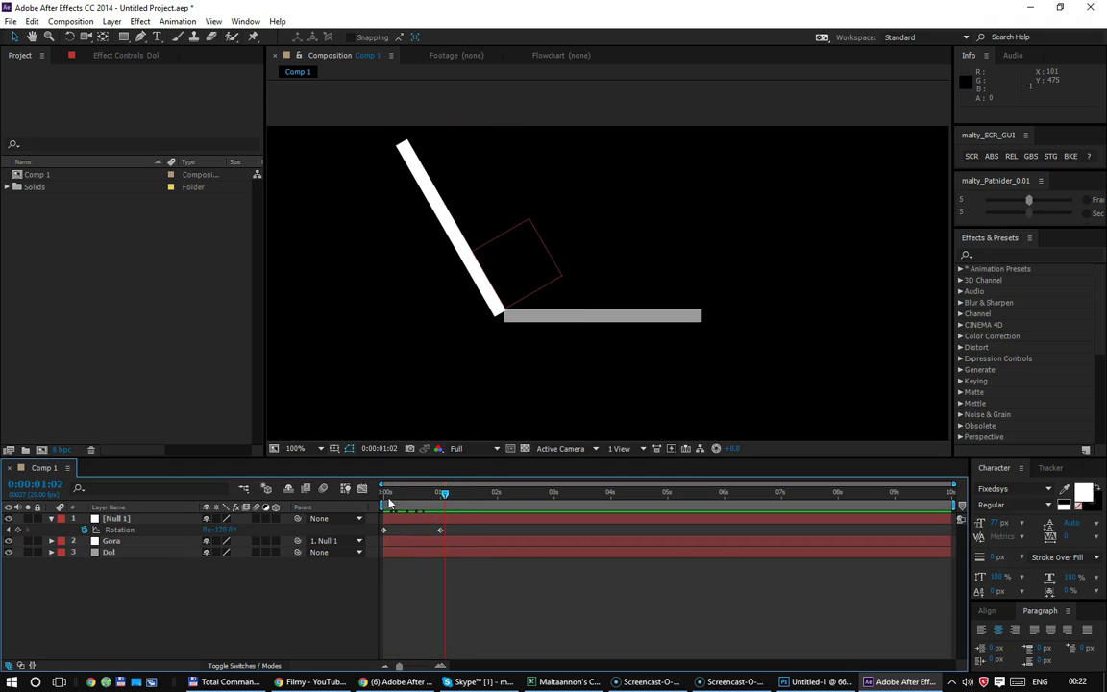
mouse_move(445, 497)
left_mouse_down()
mouse_move(438, 515)
mouse_move(454, 507)
mouse_move(333, 514)
left_mouse_up()
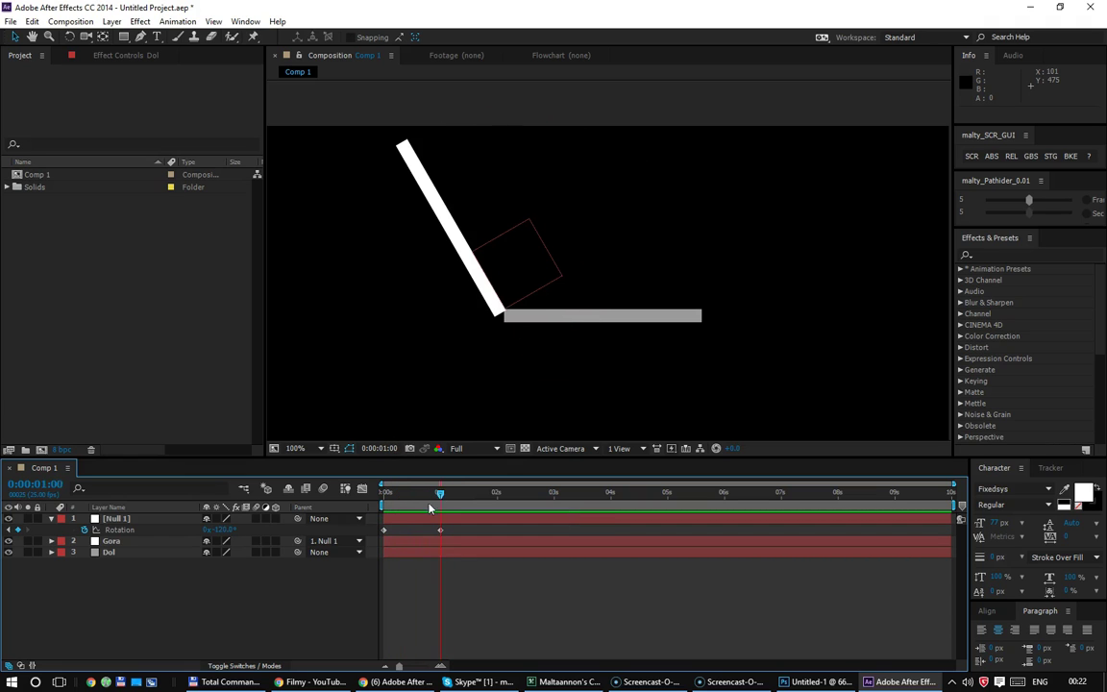
left_click(314, 519)
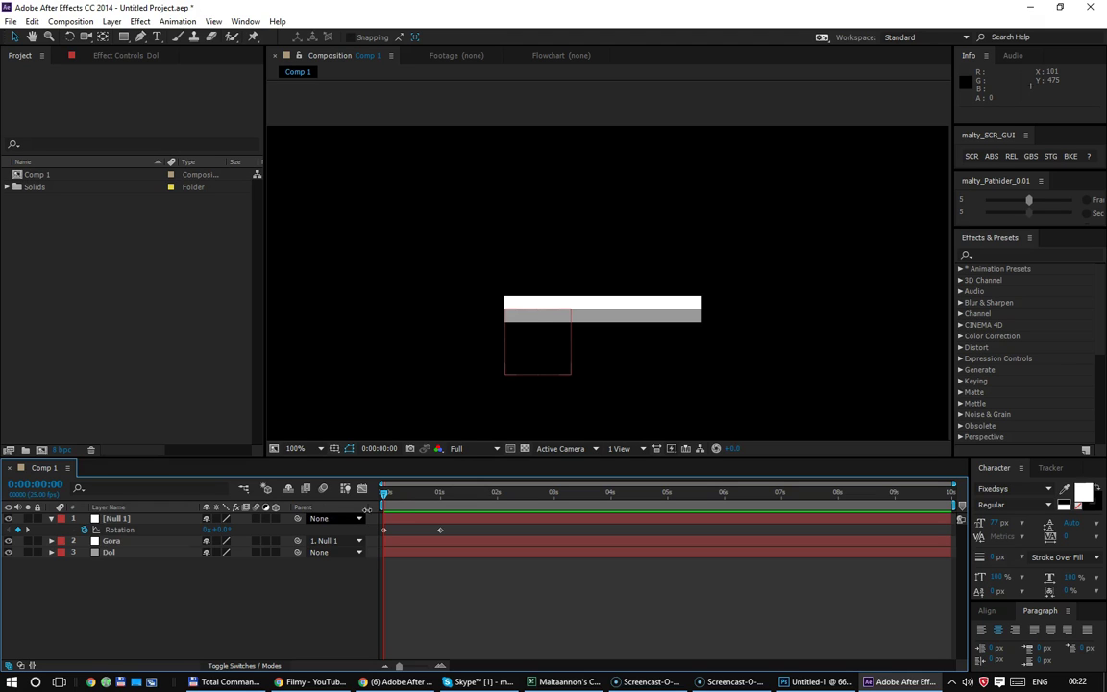
left_click(440, 494)
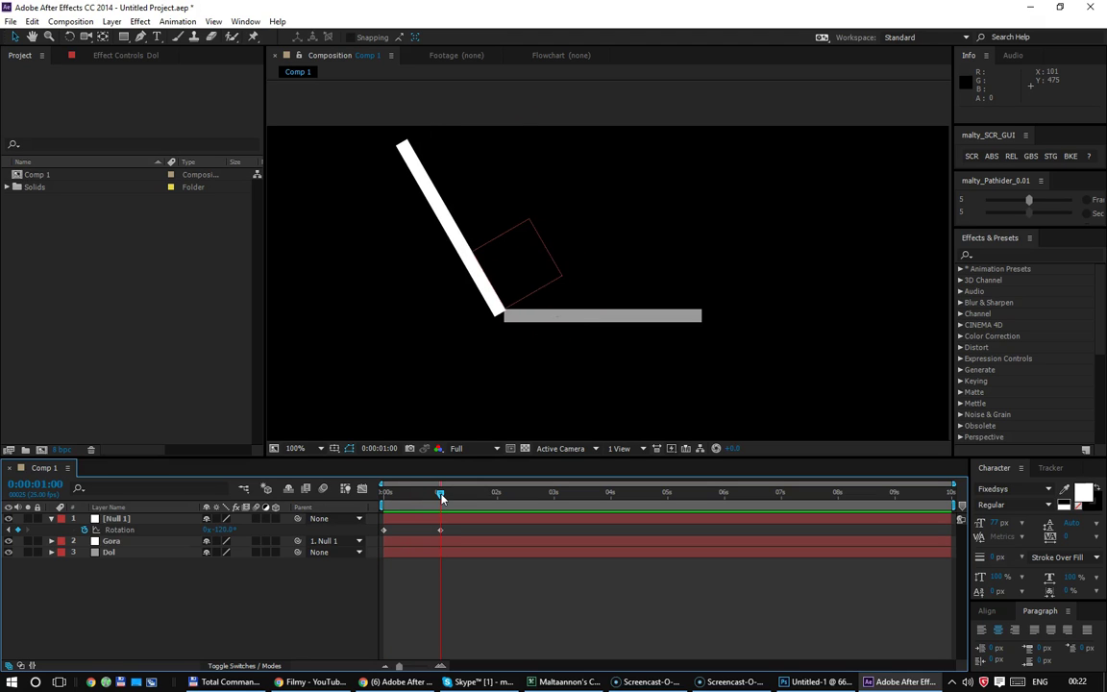
left_click_drag(440, 496, 361, 509)
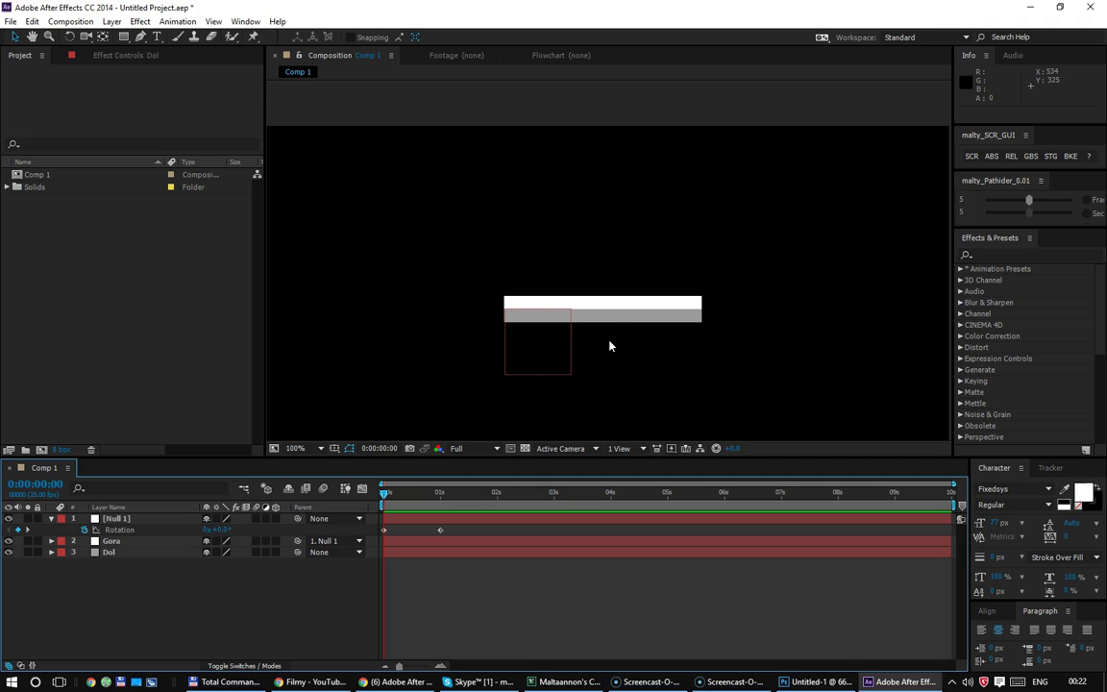
left_click_drag(386, 496, 437, 496)
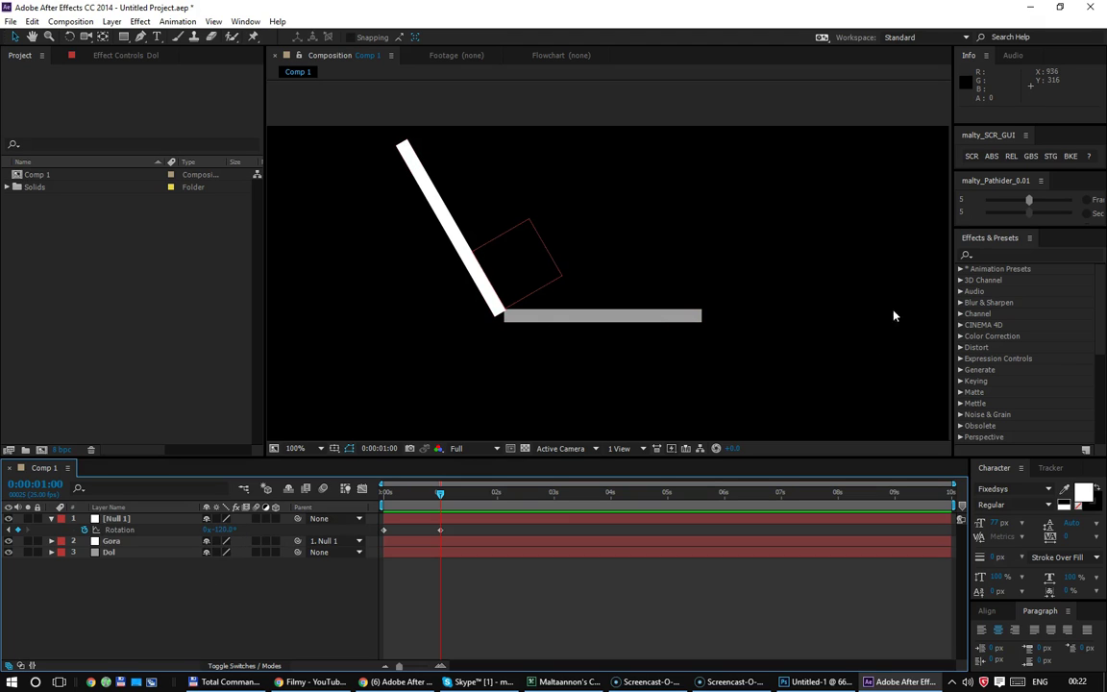
Step: Apply a Slider Control to Null 1 and rename it Otwarcie Walizki
left_click(1030, 255)
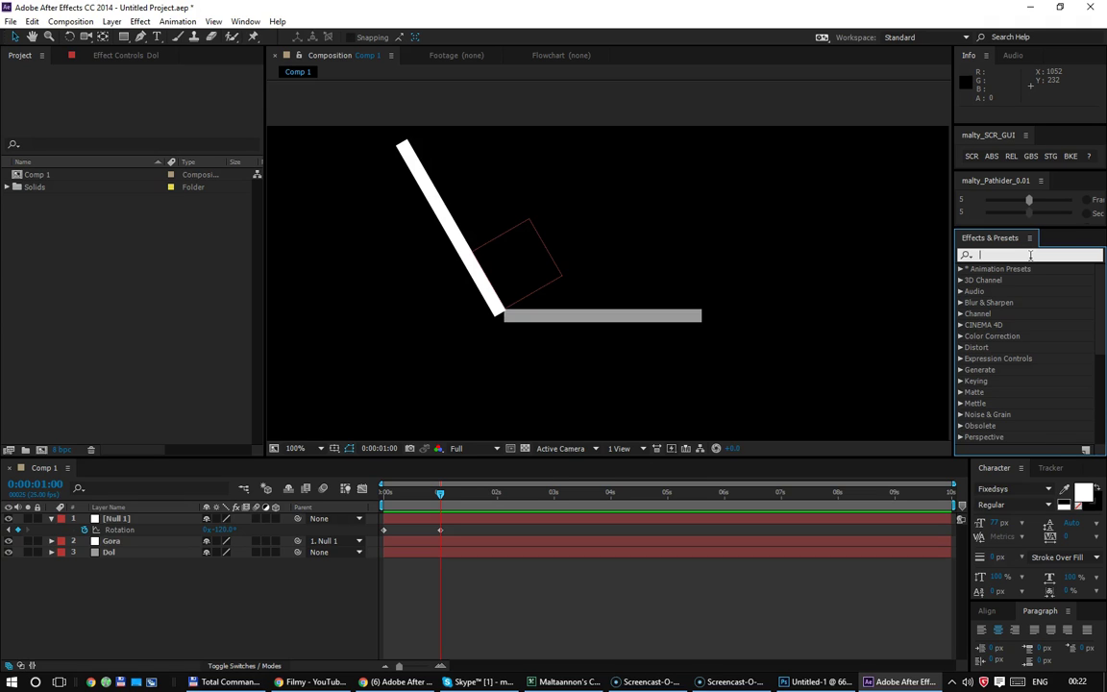
type("slider")
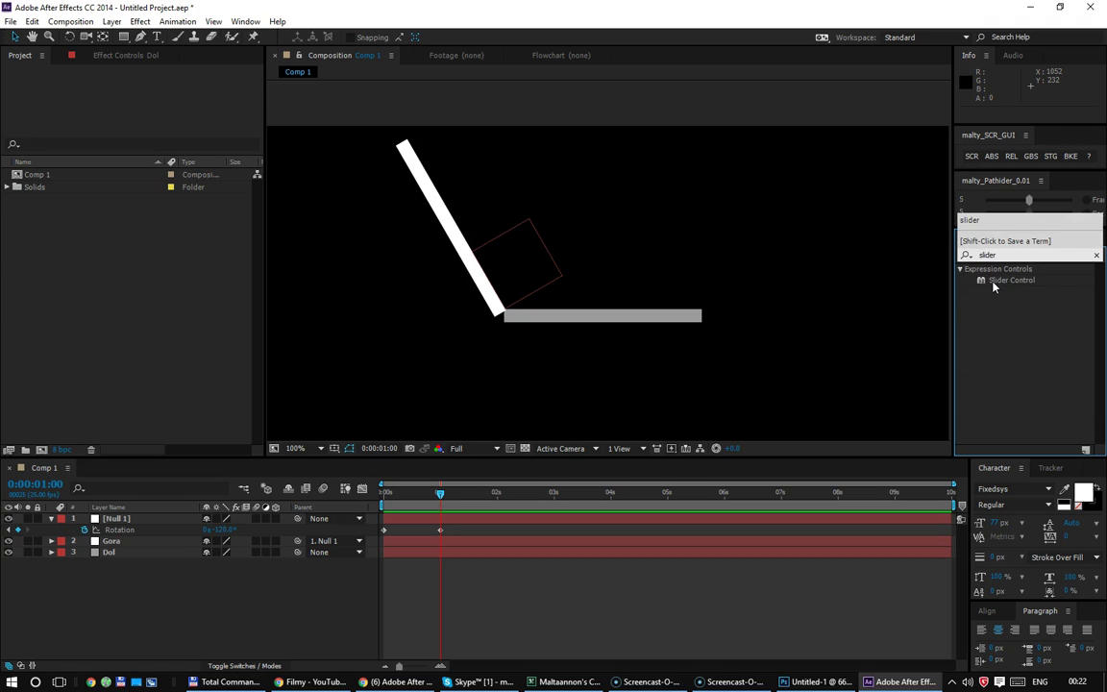
left_click_drag(994, 286, 519, 247)
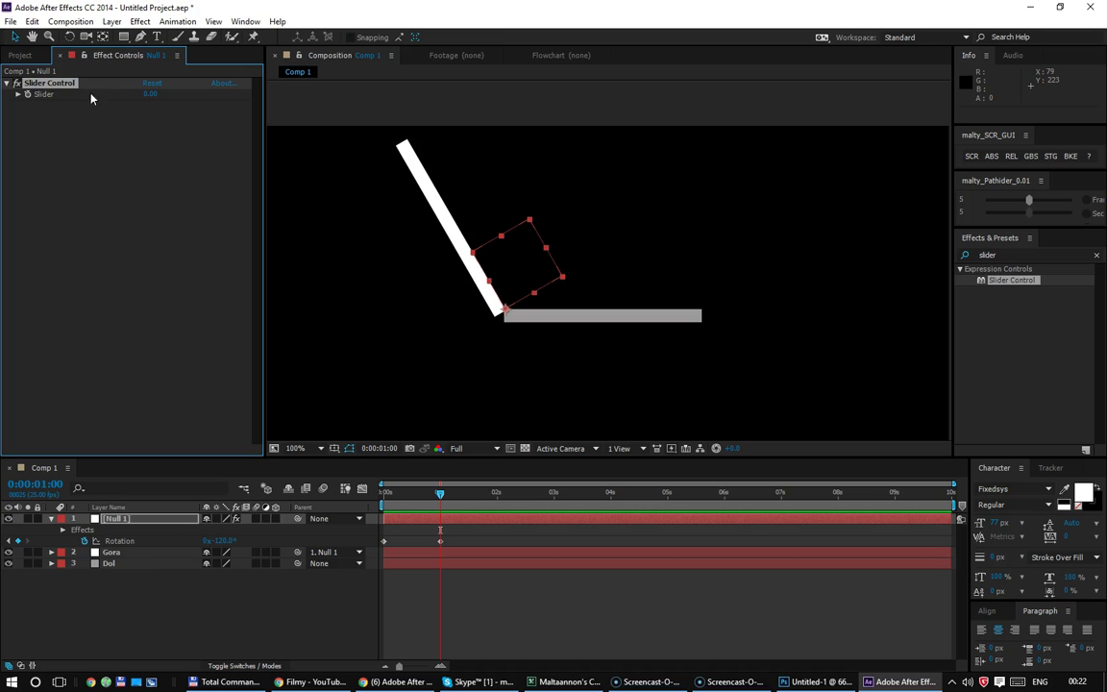
key("Return")
type("Otwarcie Walizki")
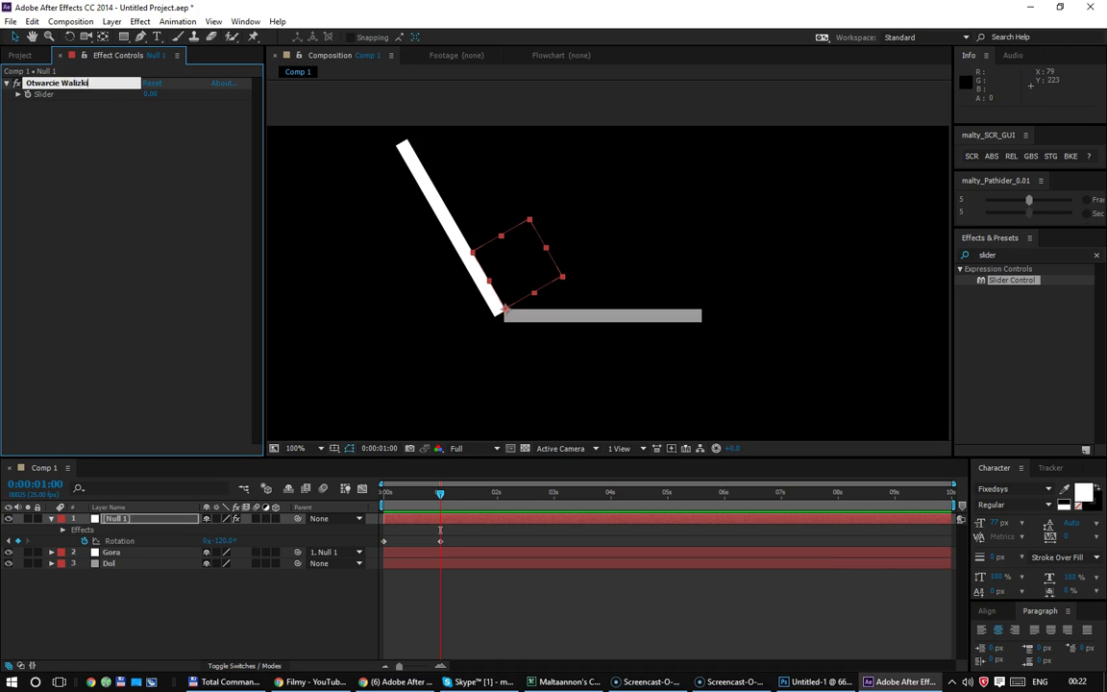
key("Return")
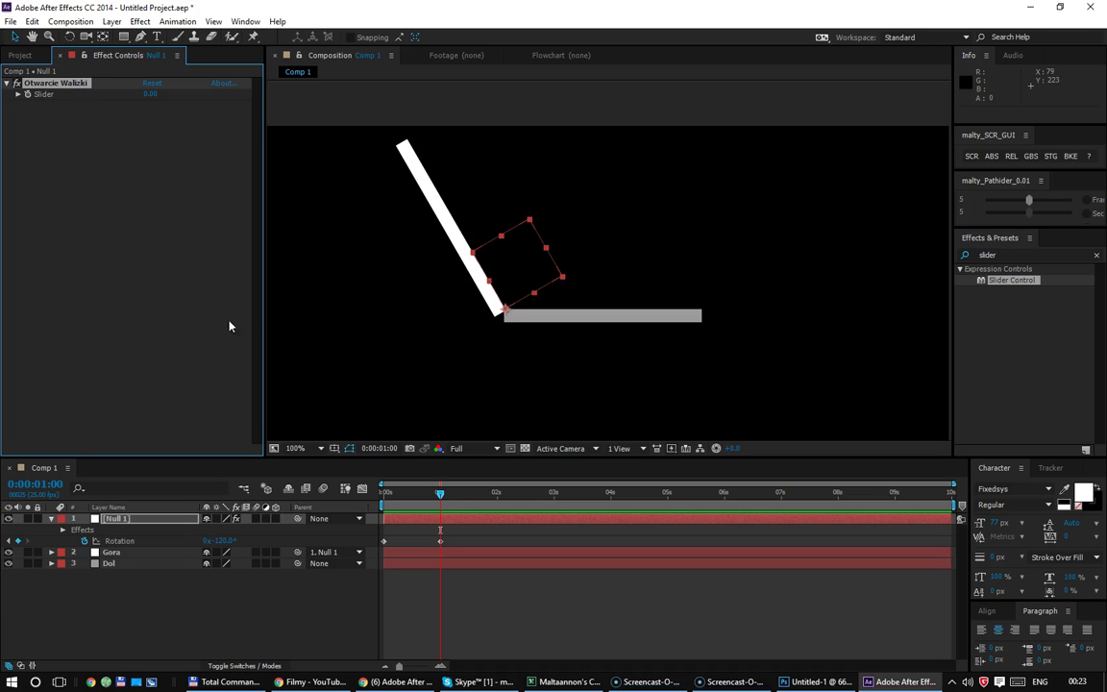
Step: Test the slider, then set its value back to 0
left_click_drag(150, 93, 169, 112)
right_click(152, 93)
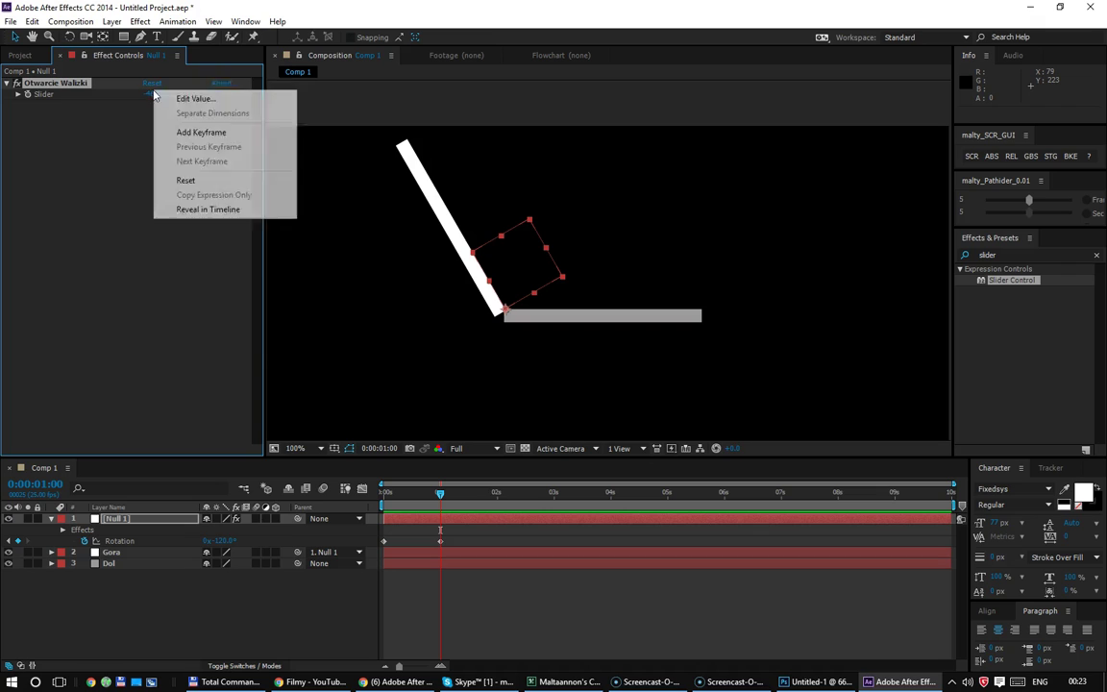
left_click(78, 133)
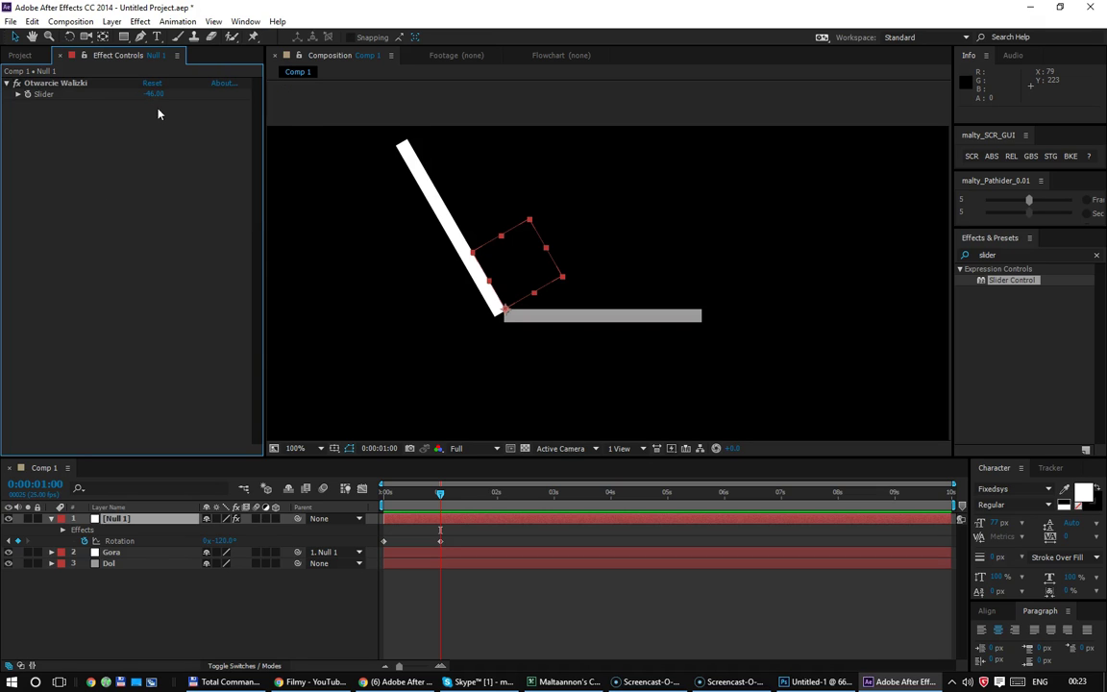
left_click_drag(154, 94, 133, 112)
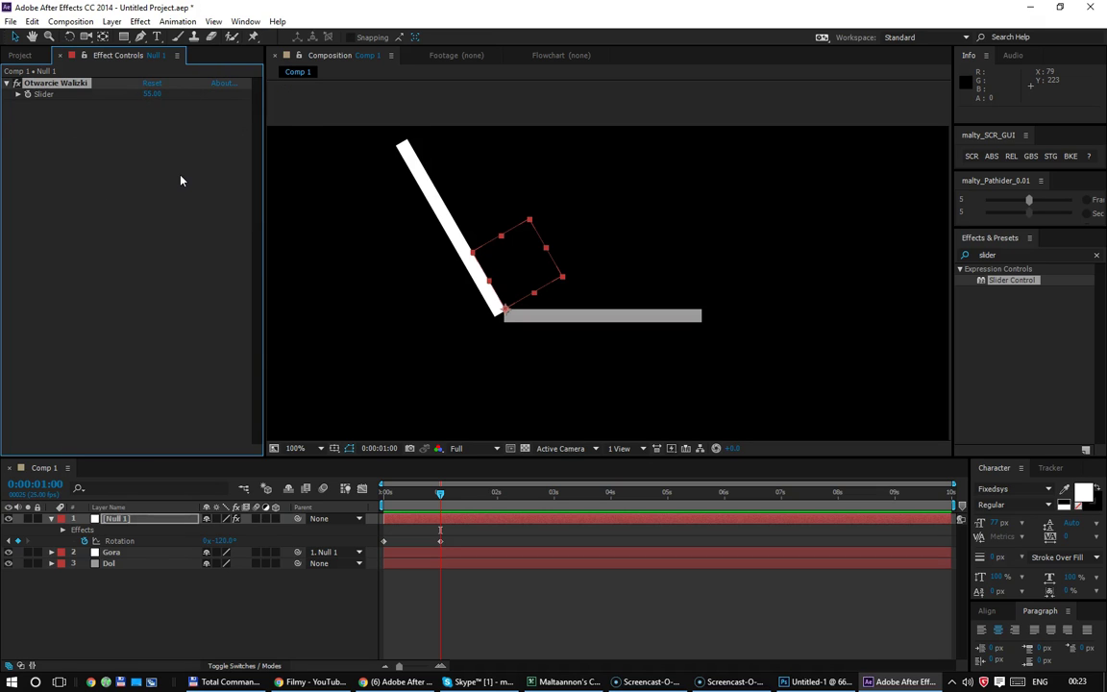
left_click(151, 94)
type("0")
key("Return")
left_click(458, 541)
left_click(327, 546)
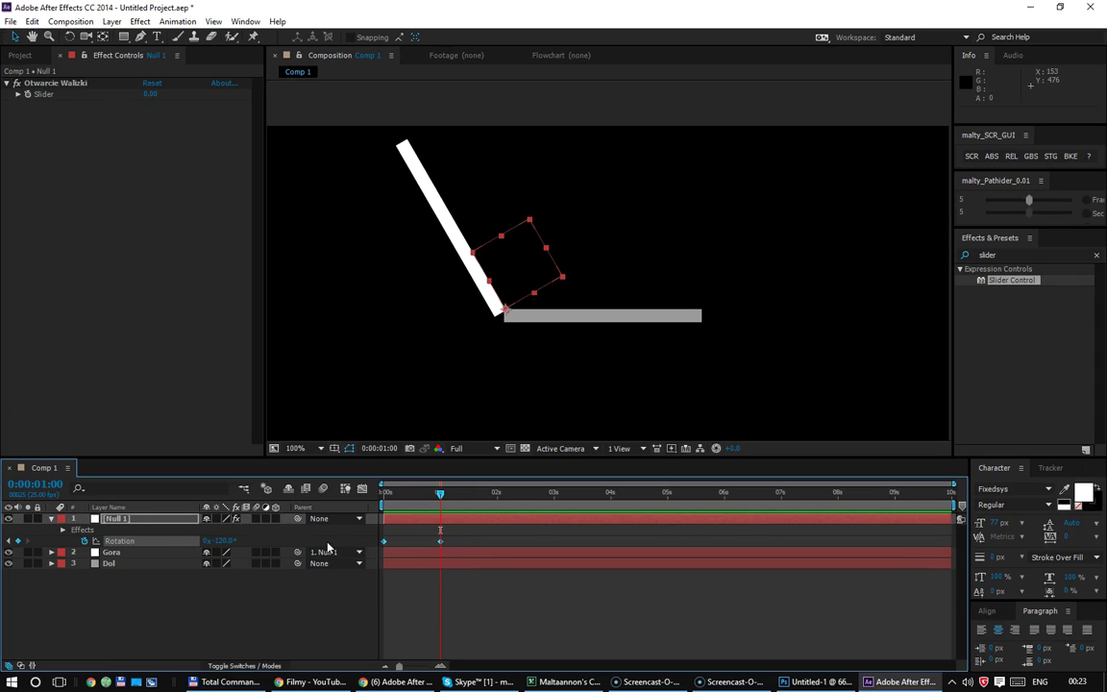
Step: Link Null 1's Rotation by expression to the Otwarcie Walizki slider, leaving the slider at 0
left_click(83, 541, "alt")
left_click_drag(239, 552, 43, 94)
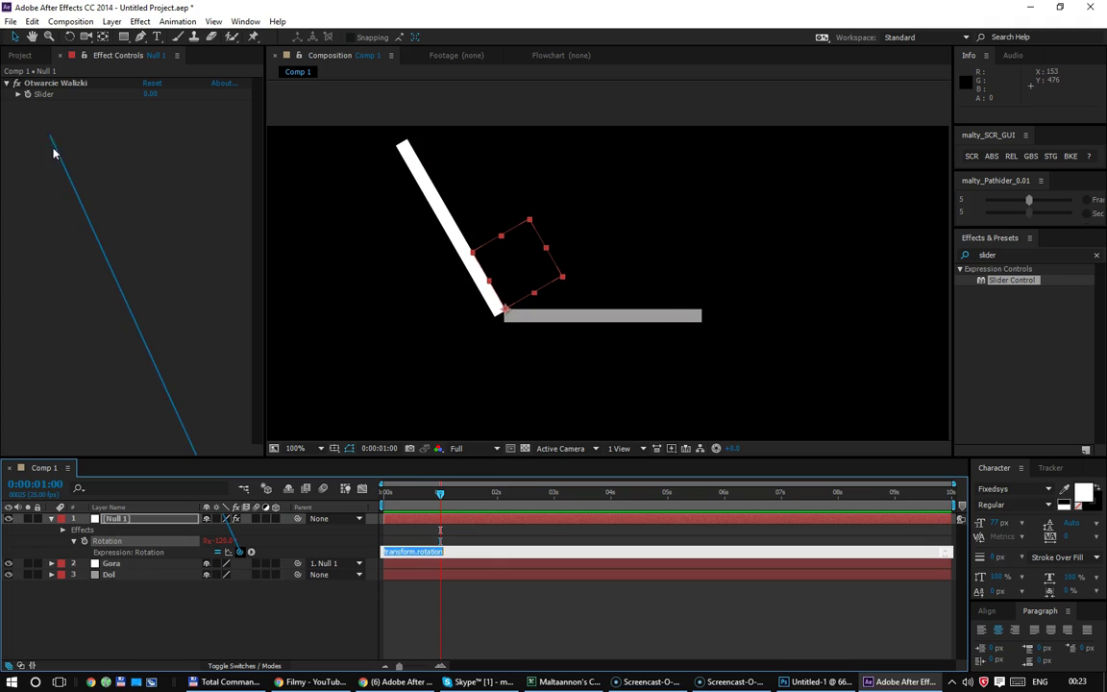
left_click(43, 101)
mouse_move(150, 93)
left_mouse_down()
mouse_move(77, 101)
mouse_move(72, 119)
left_mouse_up()
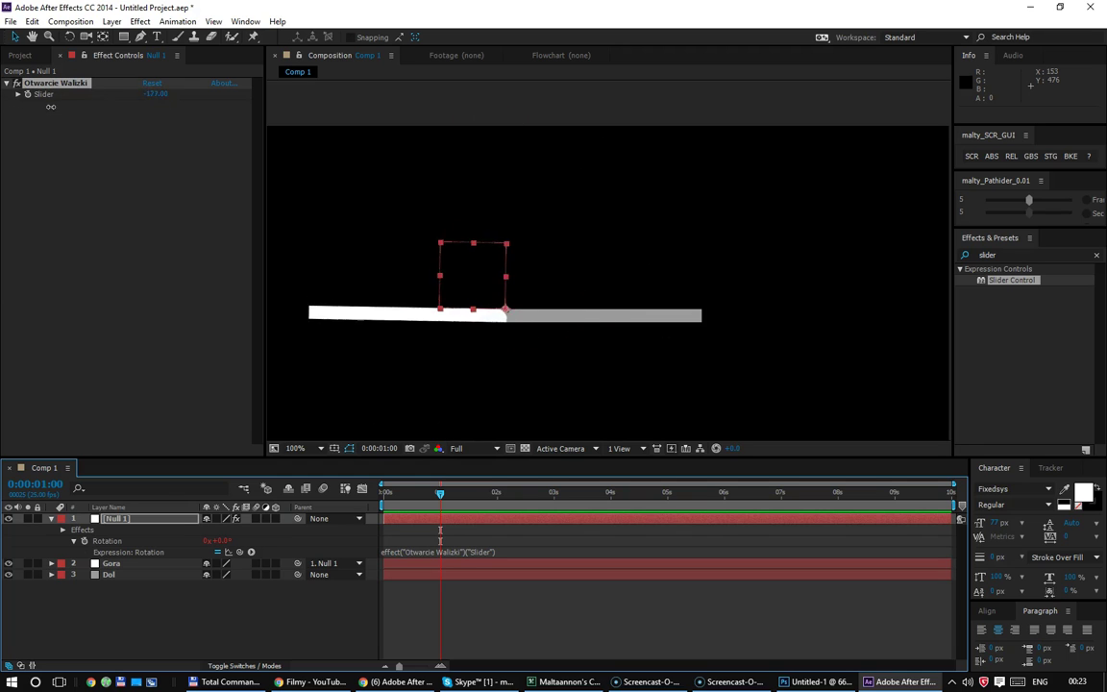
left_click(165, 94)
type("0")
left_click(161, 164)
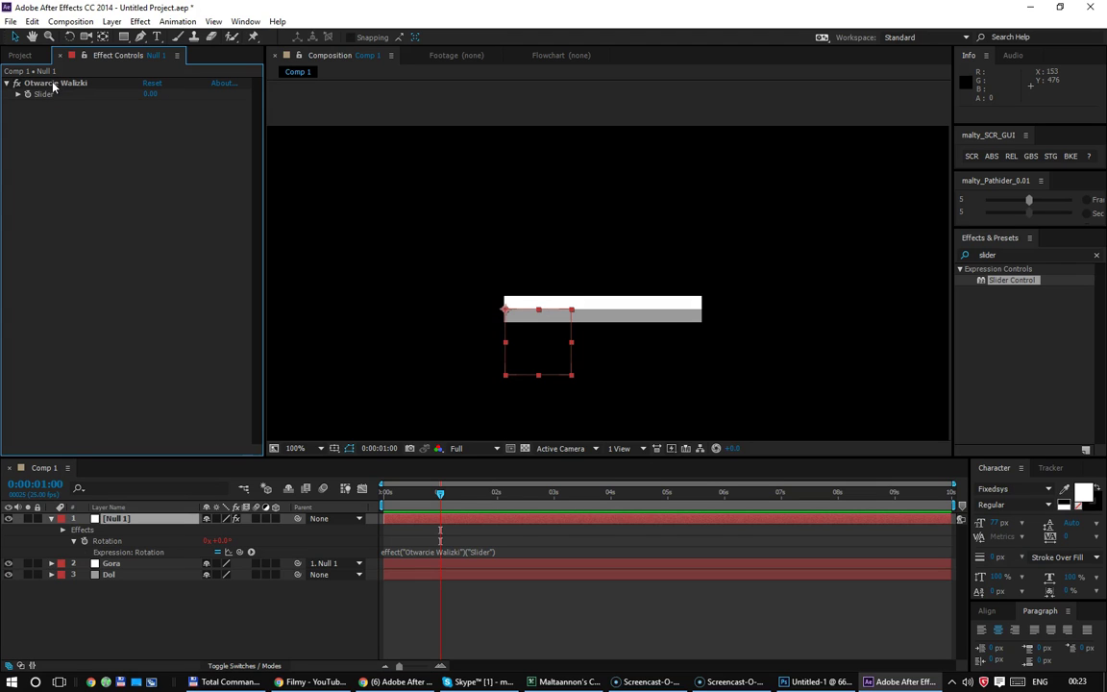
Step: Review the Rotation expression, then switch to the Photoshop Untitled-1 canvas
left_click(492, 553)
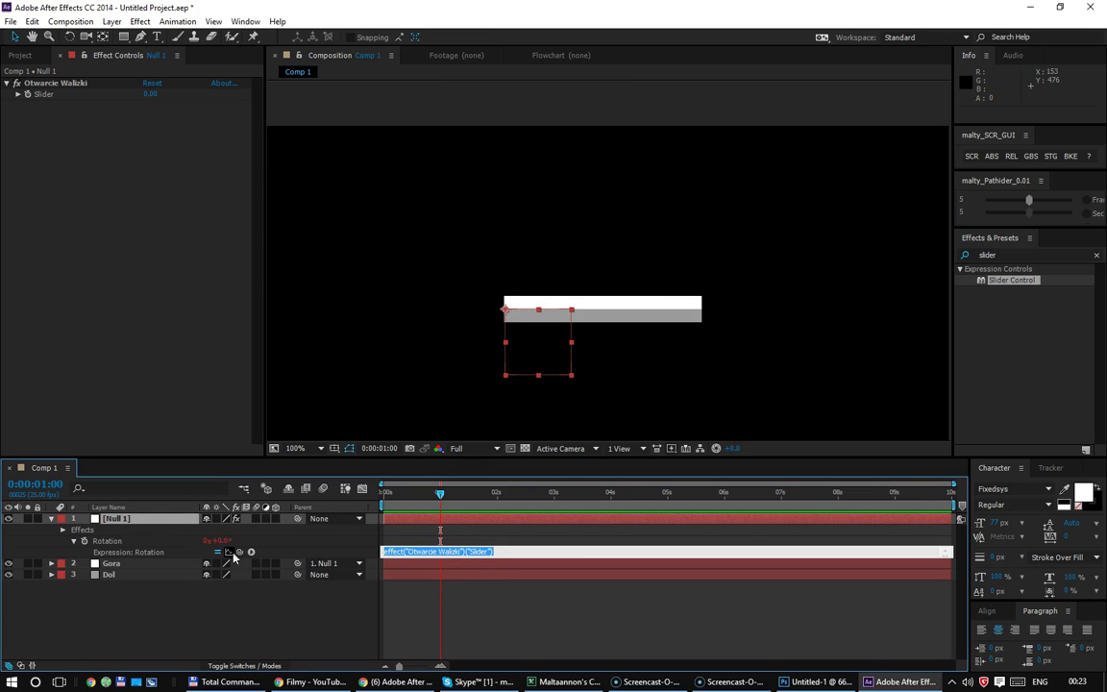
left_click(265, 605)
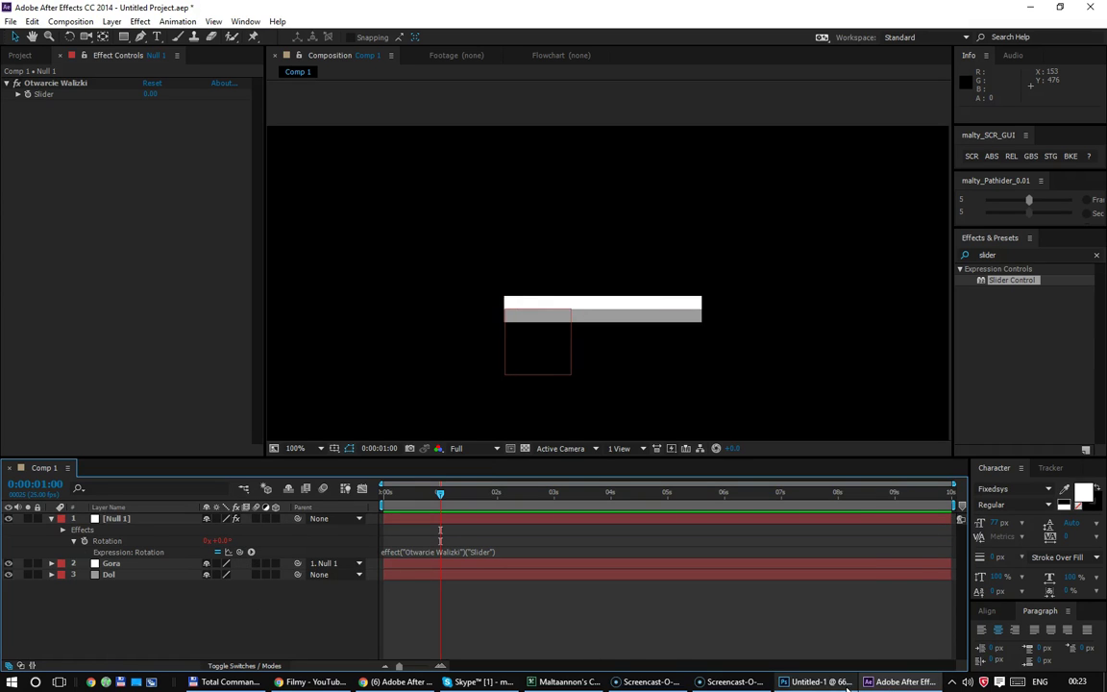
left_click(817, 681)
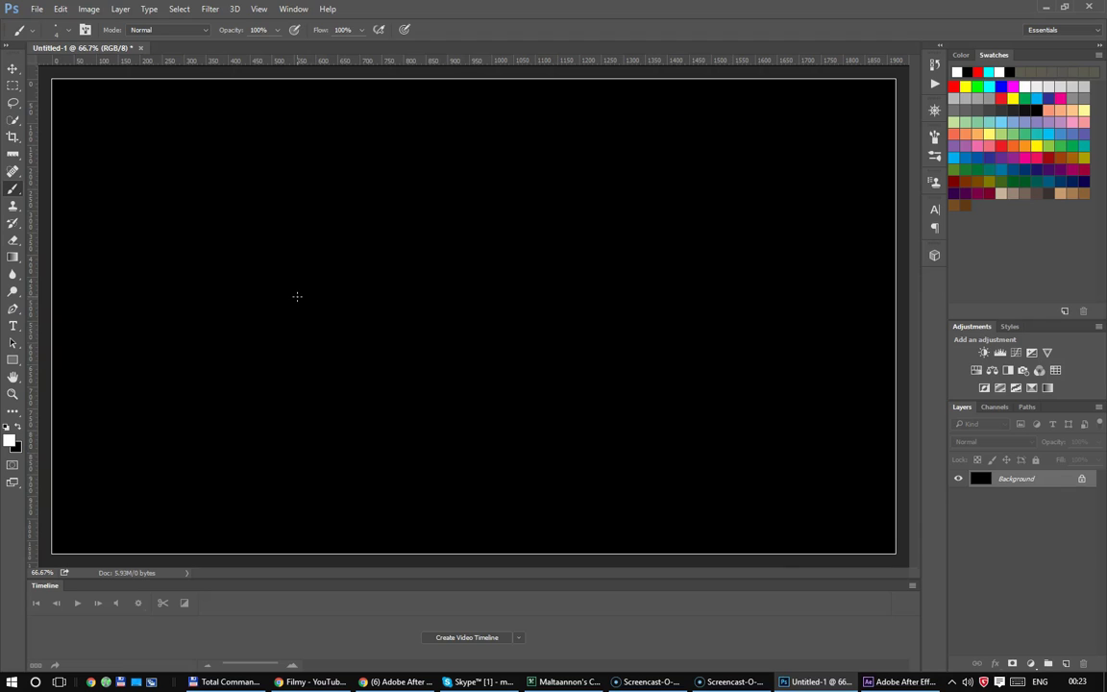
Step: Paint two horizontal range lines with IN and OUT arrows and labels
left_click_drag(211, 259, 748, 256)
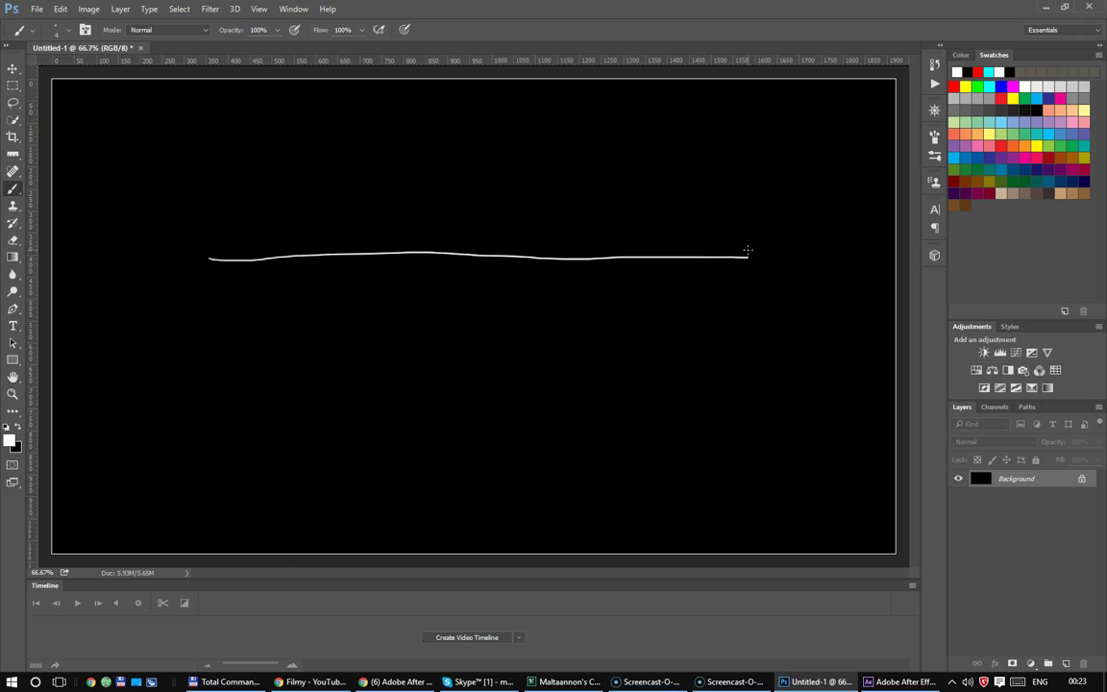
left_click_drag(207, 249, 208, 262)
mouse_move(211, 373)
left_mouse_down()
mouse_move(210, 390)
mouse_move(787, 383)
mouse_move(758, 394)
left_mouse_up()
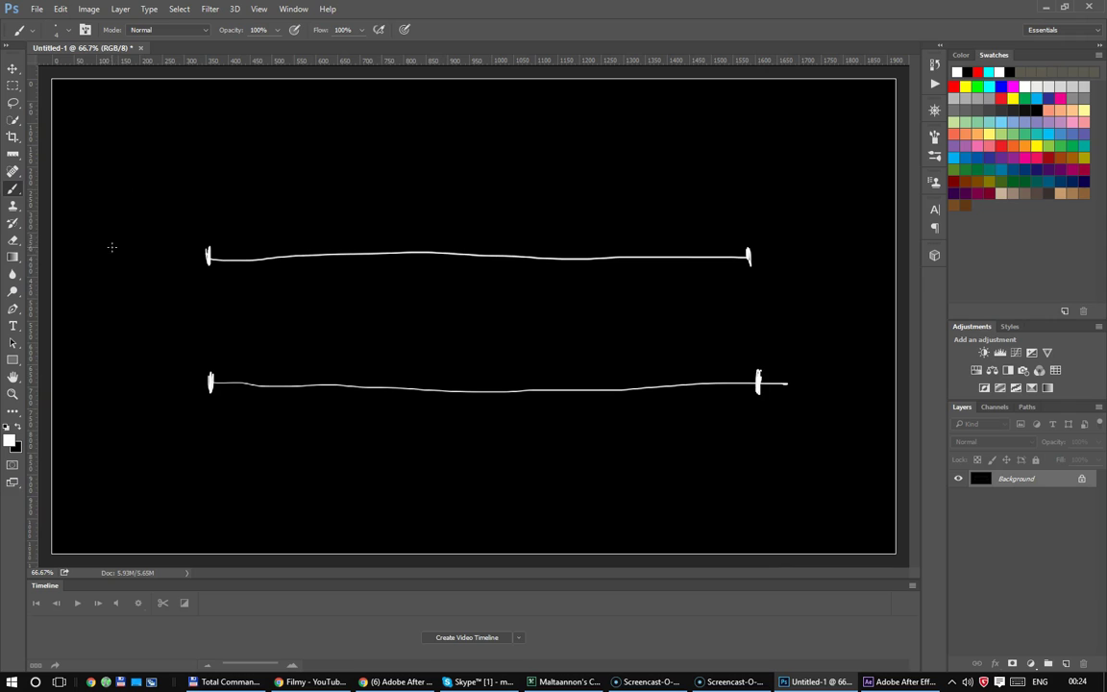
mouse_move(106, 252)
left_mouse_down()
mouse_move(145, 252)
mouse_move(135, 265)
left_mouse_up()
left_click_drag(820, 385, 860, 392)
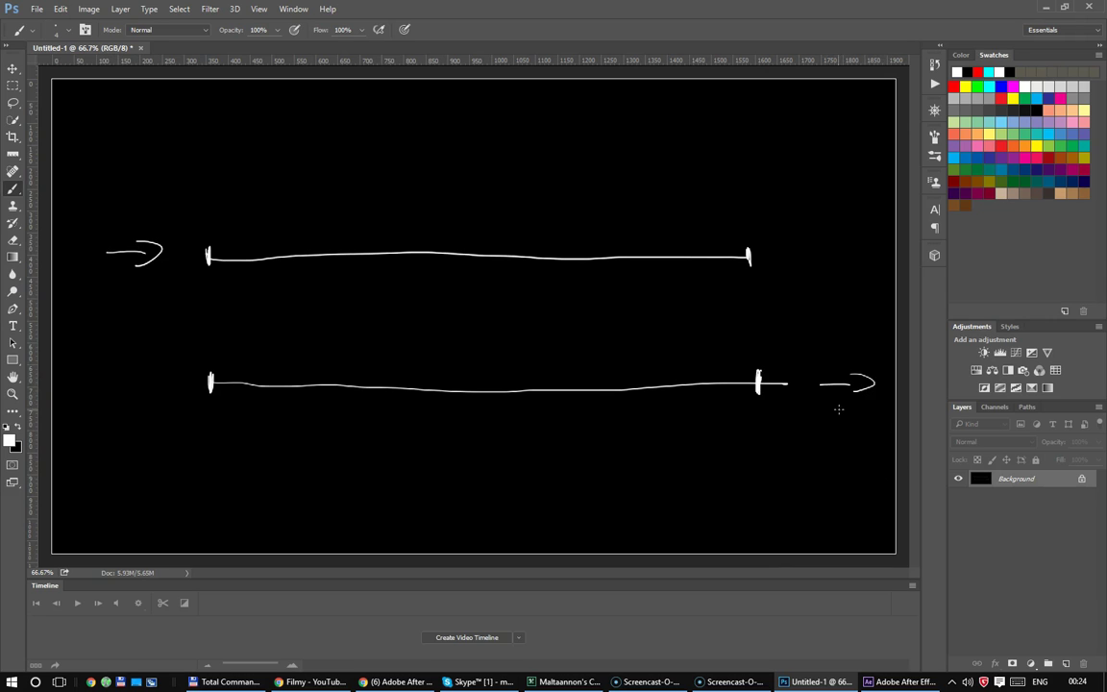
mouse_move(104, 189)
left_mouse_down()
mouse_move(103, 211)
mouse_move(135, 174)
left_mouse_up()
mouse_move(843, 438)
left_mouse_down()
mouse_move(866, 439)
mouse_move(872, 458)
mouse_move(888, 428)
left_mouse_up()
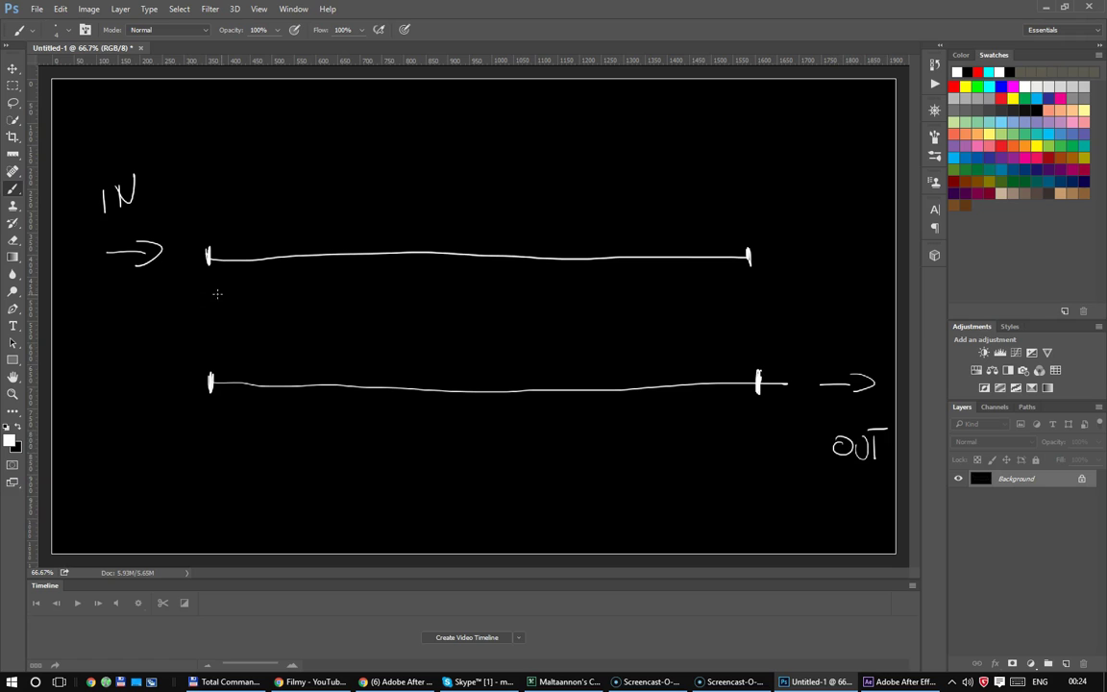
Step: Label both lines' start S and end E
left_click_drag(214, 275, 199, 289)
mouse_move(745, 278)
left_mouse_down()
mouse_move(763, 299)
mouse_move(759, 288)
left_mouse_up()
left_click_drag(747, 278, 766, 277)
left_click_drag(211, 409, 199, 428)
mouse_move(757, 415)
left_mouse_down()
mouse_move(770, 436)
mouse_move(769, 414)
left_mouse_up()
left_click_drag(759, 424, 769, 425)
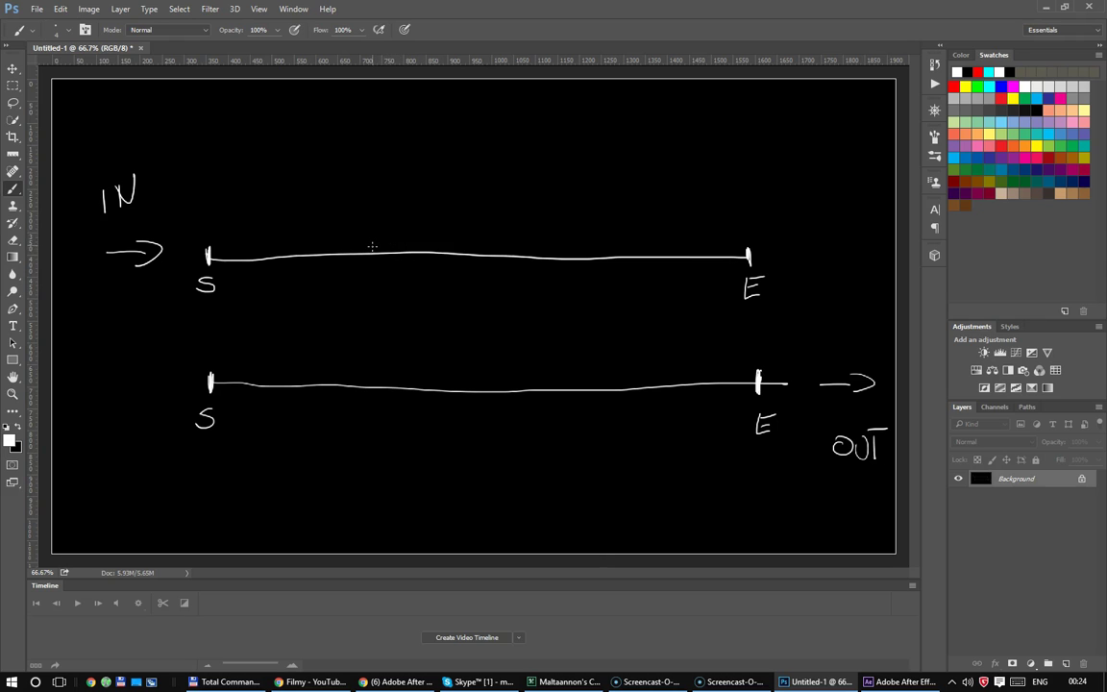
Step: Write range values 0/100 and 0/10, mark 20 on the upper line with a dashed link down
left_click_drag(200, 224, 202, 237)
mouse_move(736, 224)
left_mouse_down()
mouse_move(739, 235)
mouse_move(771, 222)
left_mouse_up()
left_click_drag(212, 351, 211, 362)
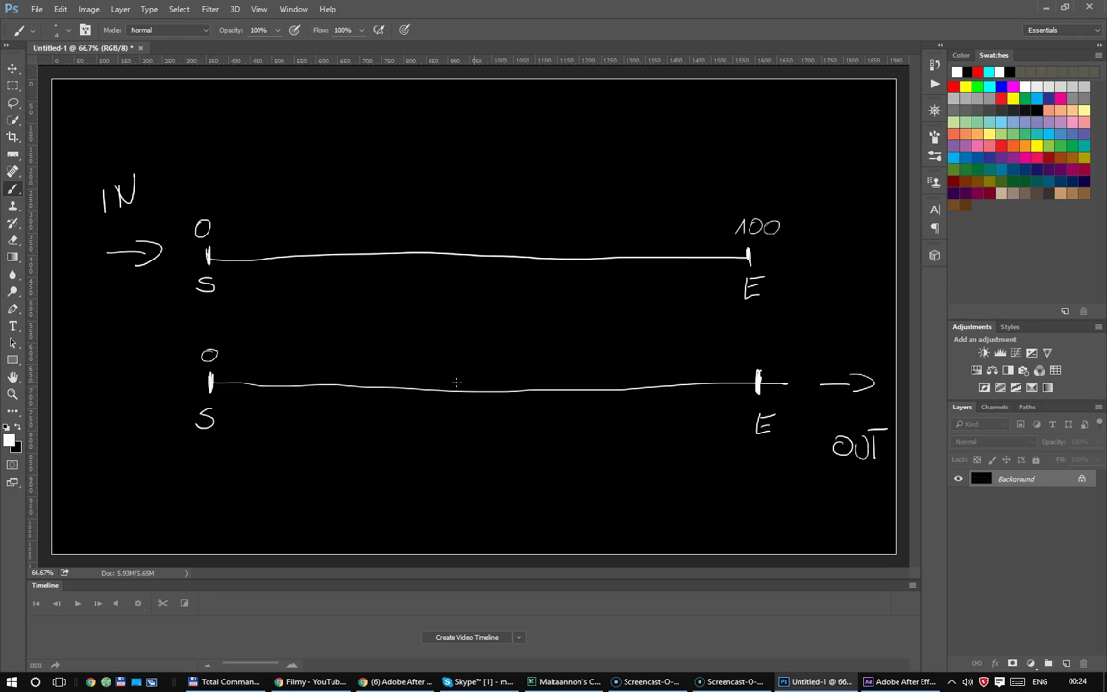
mouse_move(750, 351)
left_mouse_down()
mouse_move(754, 360)
mouse_move(768, 350)
left_mouse_up()
left_click_drag(334, 251, 334, 269)
left_click_drag(326, 225, 343, 237)
mouse_move(336, 279)
left_mouse_down()
mouse_move(335, 389)
mouse_move(361, 428)
left_mouse_up()
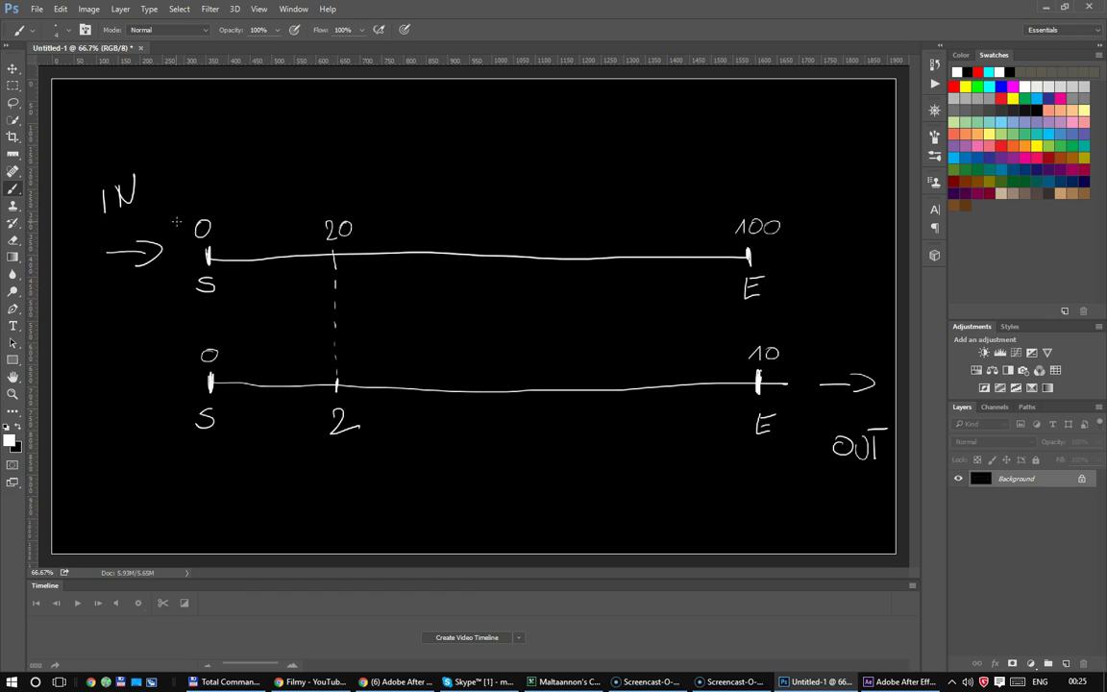
Step: Change the range values to 103/108 on the upper line and 10/101 on the lower
mouse_move(185, 220)
left_mouse_down()
mouse_move(189, 241)
mouse_move(228, 226)
mouse_move(218, 240)
mouse_move(183, 219)
left_mouse_up()
left_click_drag(772, 222, 770, 235)
left_click_drag(192, 346, 193, 365)
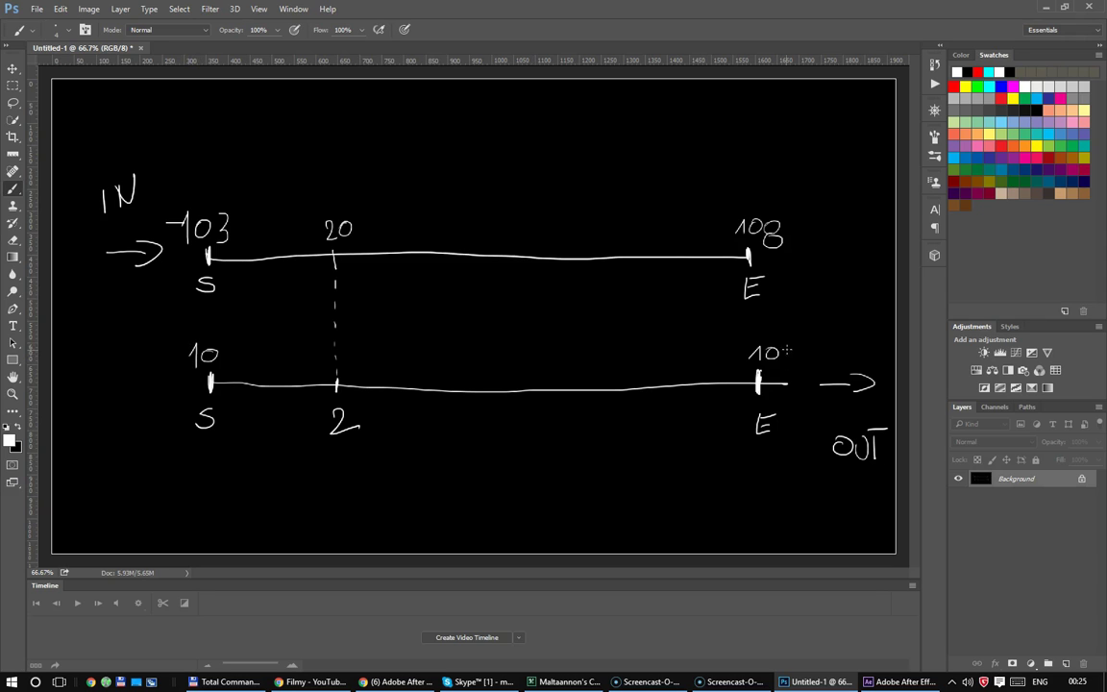
left_click_drag(792, 342, 791, 361)
Step: Extend the dashed link and relabel the upper line 0 to 100
mouse_move(335, 278)
left_mouse_down()
mouse_move(338, 428)
mouse_move(412, 435)
left_mouse_up()
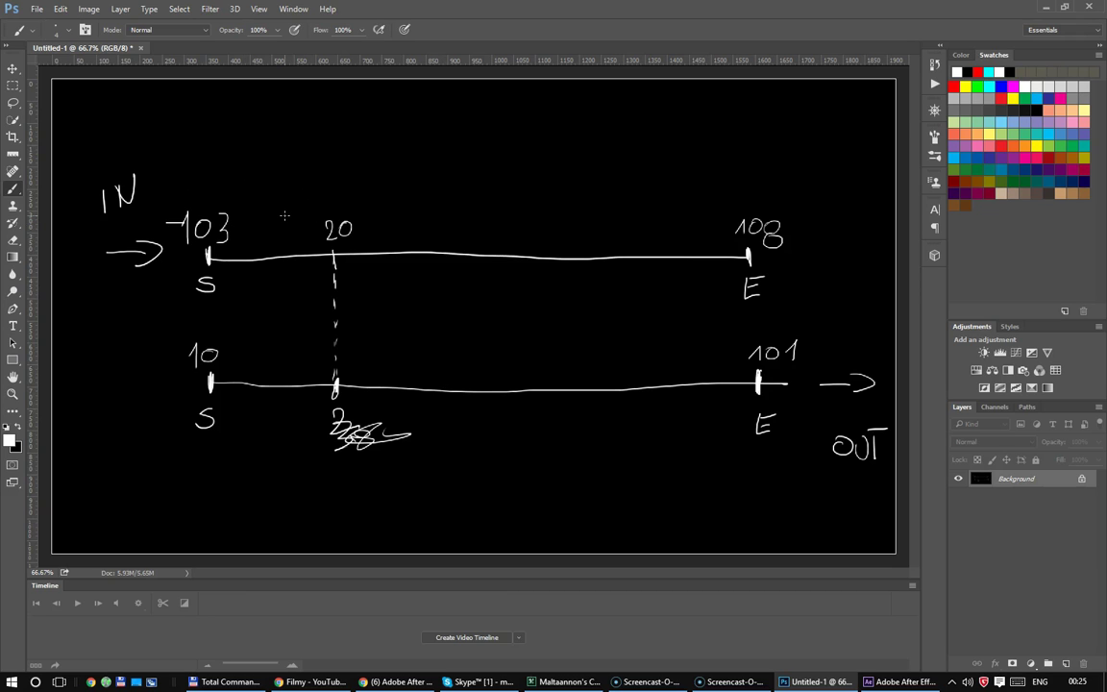
mouse_move(224, 227)
left_mouse_down()
mouse_move(164, 225)
mouse_move(197, 238)
left_mouse_up()
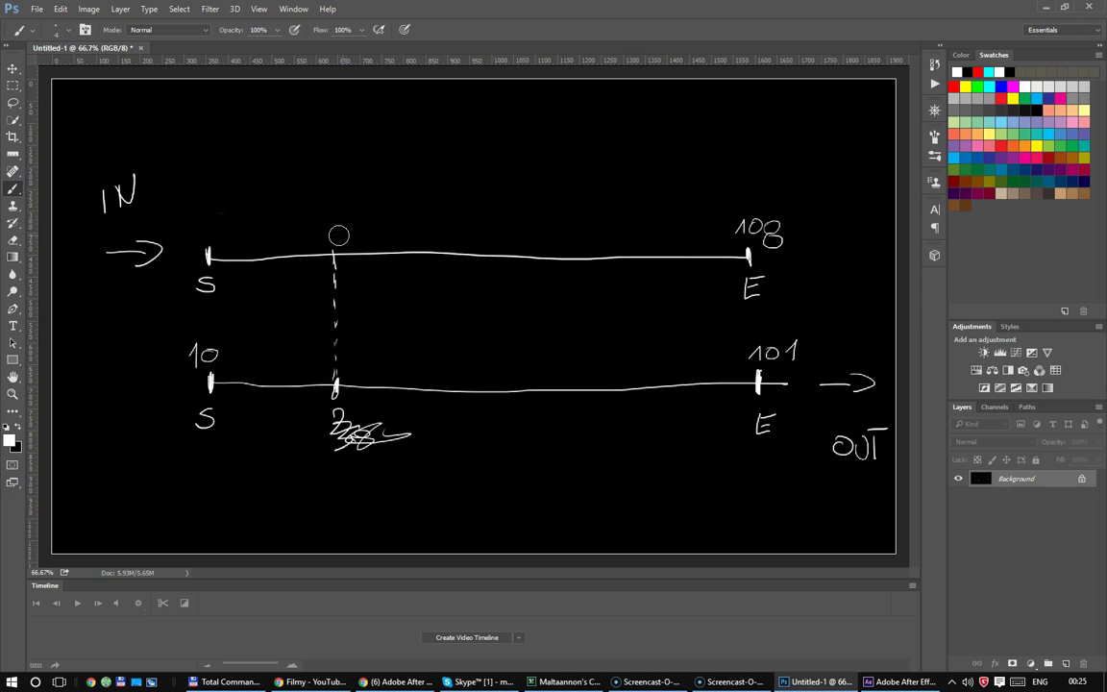
left_click_drag(772, 233, 750, 223)
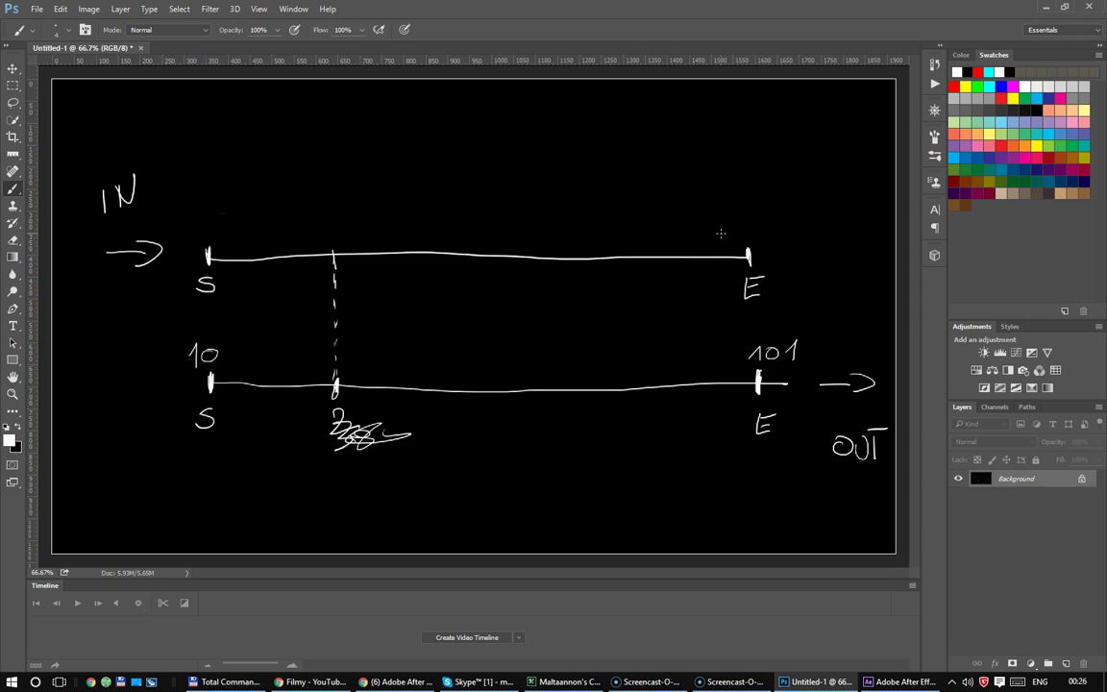
left_click_drag(206, 215, 202, 217)
left_click_drag(740, 219, 741, 235)
left_click_drag(761, 219, 780, 218)
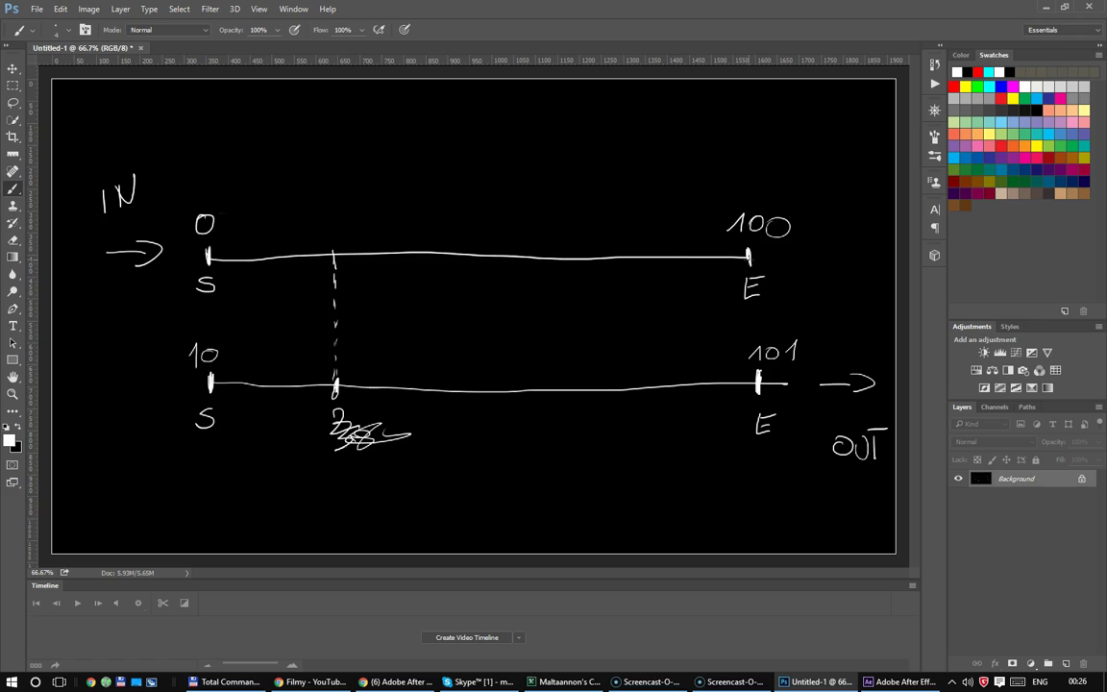
Step: Relabel the lower line 0 to -120
left_click_drag(204, 356, 192, 354)
left_click_drag(210, 343, 211, 344)
mouse_move(793, 352)
left_mouse_down()
mouse_move(748, 349)
mouse_move(795, 358)
left_mouse_up()
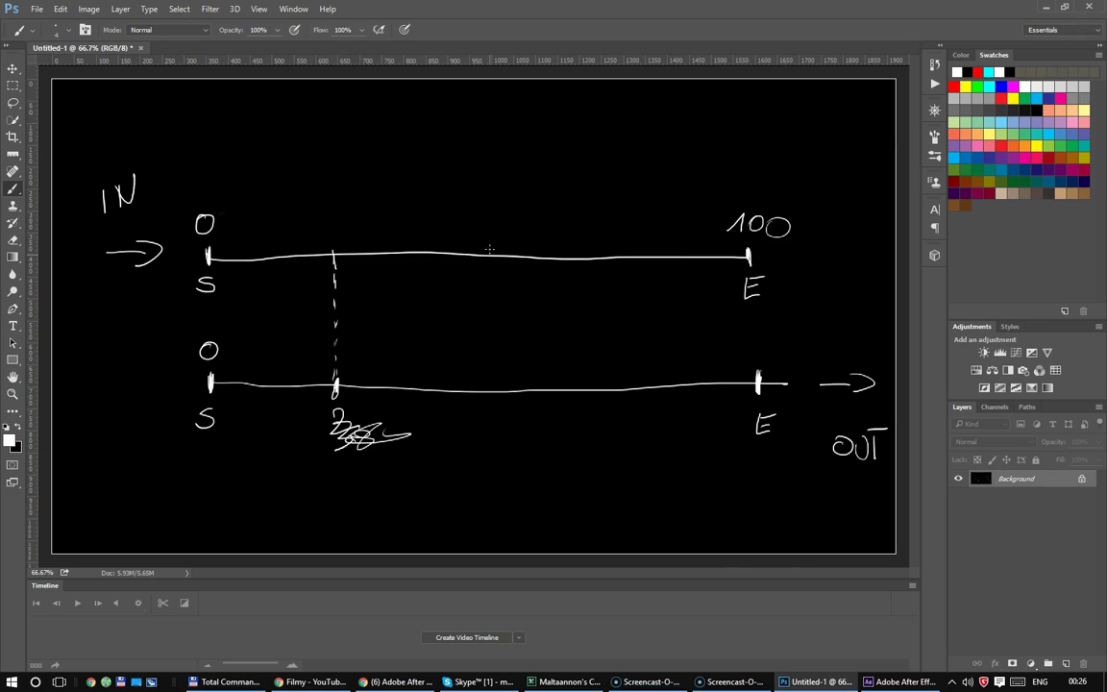
mouse_move(717, 353)
left_mouse_down()
mouse_move(790, 364)
mouse_move(803, 347)
left_mouse_up()
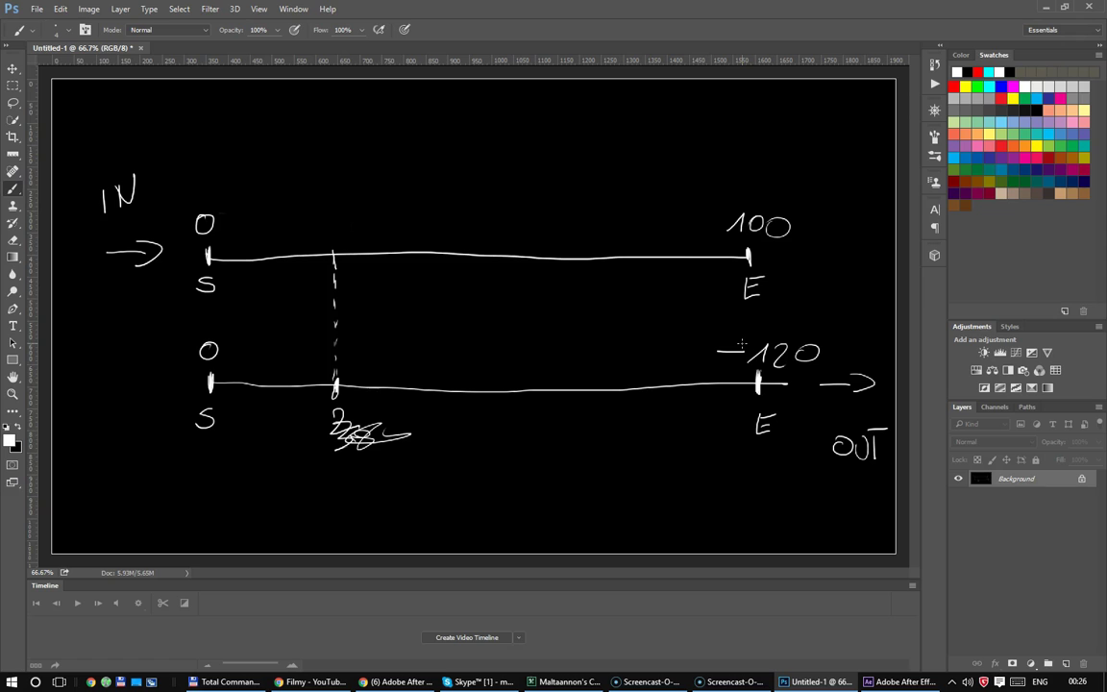
Step: Undo the stray scribble, then thicken and spiral-circle the middle input mark
key("ctrl+alt+z")
key("ctrl+alt+z")
key("ctrl+alt+z")
left_click_drag(336, 411, 328, 421)
key("ctrl+alt+z")
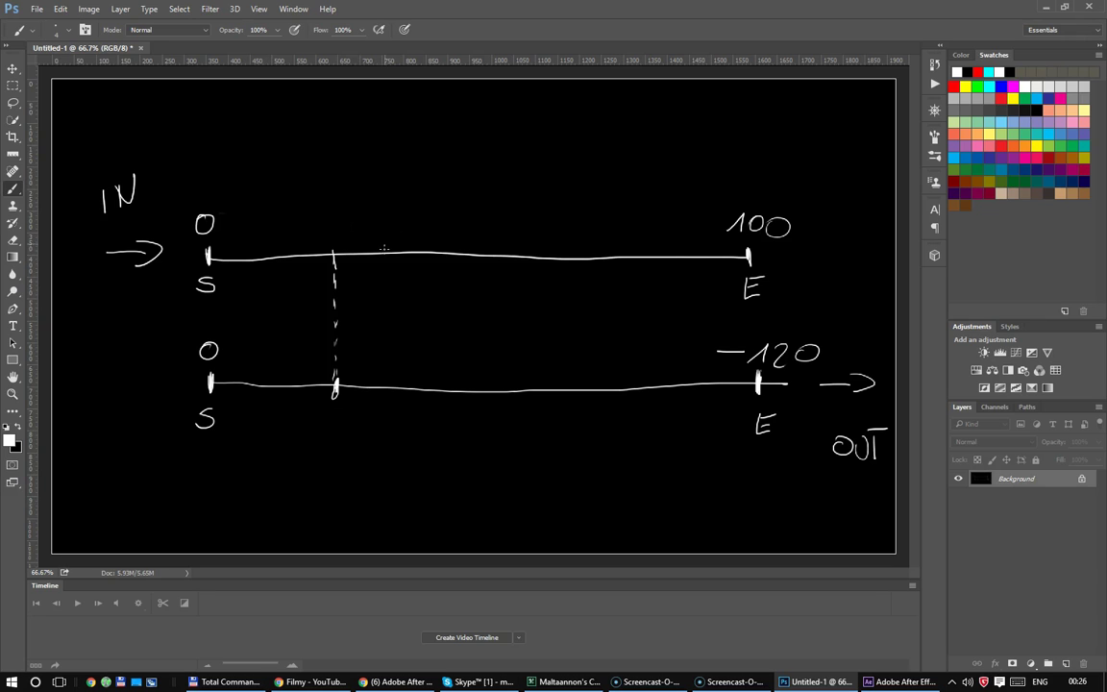
left_click_drag(333, 249, 332, 262)
mouse_move(331, 216)
left_mouse_down()
mouse_move(303, 192)
mouse_move(332, 240)
mouse_move(348, 195)
left_mouse_up()
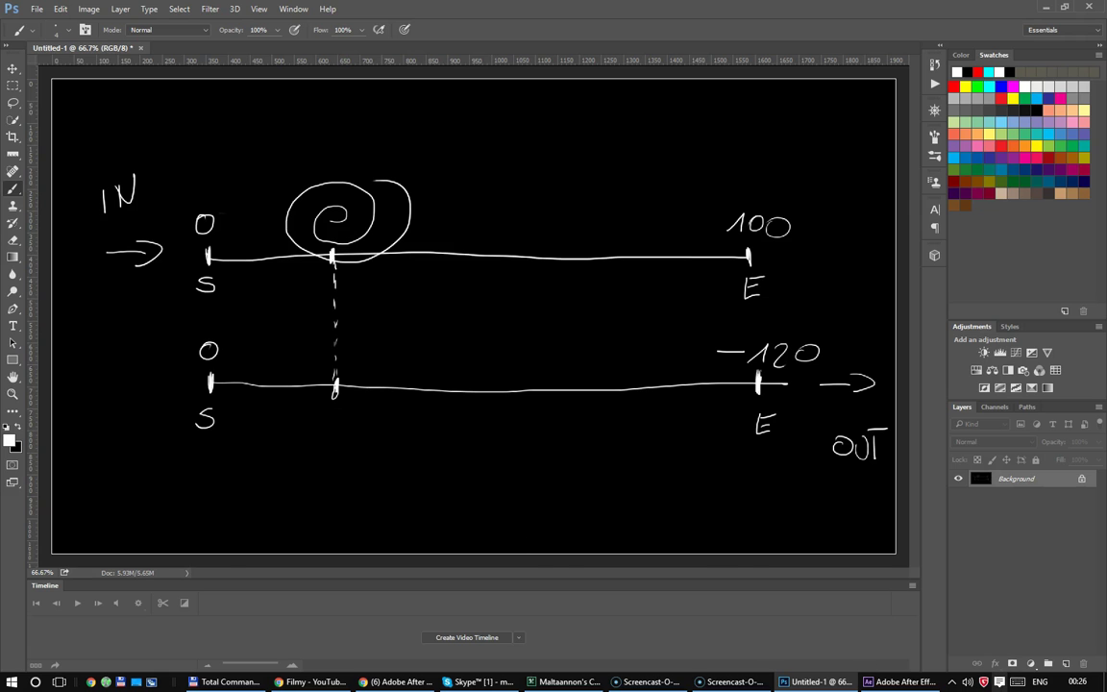
Step: In After Effects, enlarge the Rotation expression box and delete the old slider expression
left_click(909, 682)
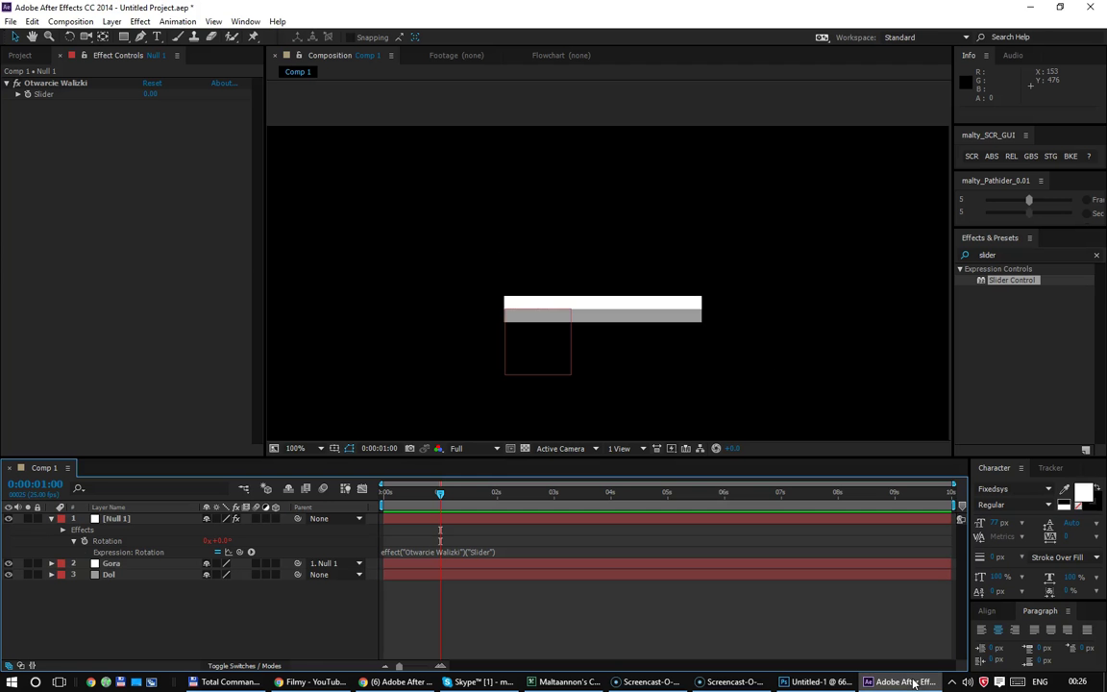
left_click(516, 550)
left_click(544, 551)
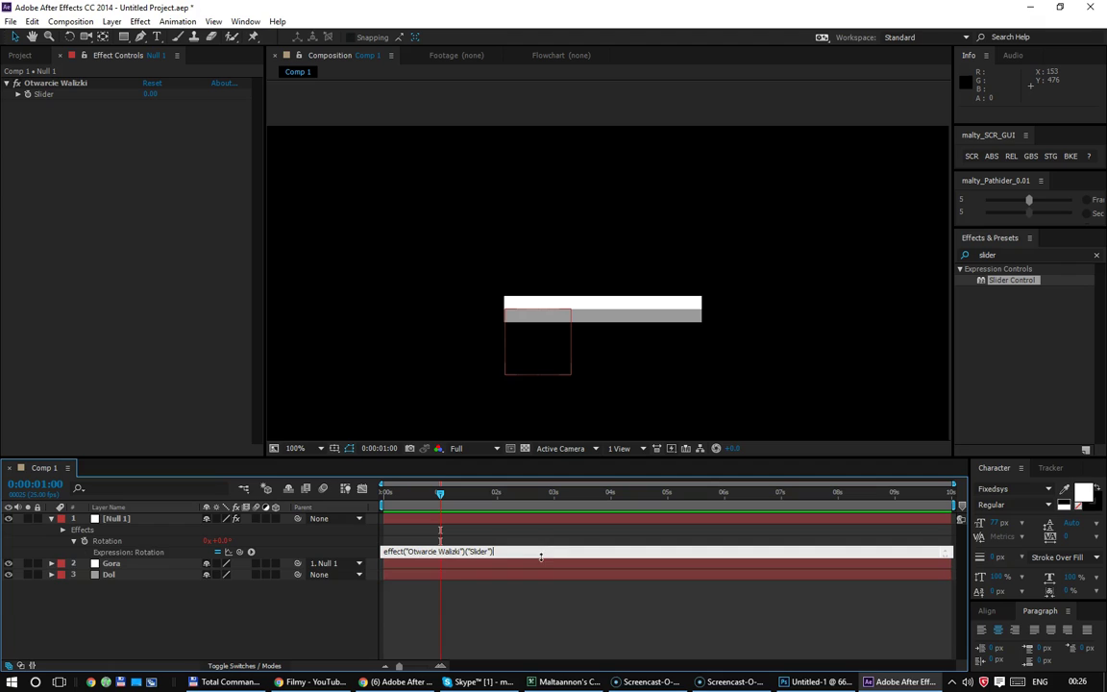
left_click_drag(541, 556, 534, 612)
left_click(506, 554)
key("ctrl+a")
key("BackSpace")
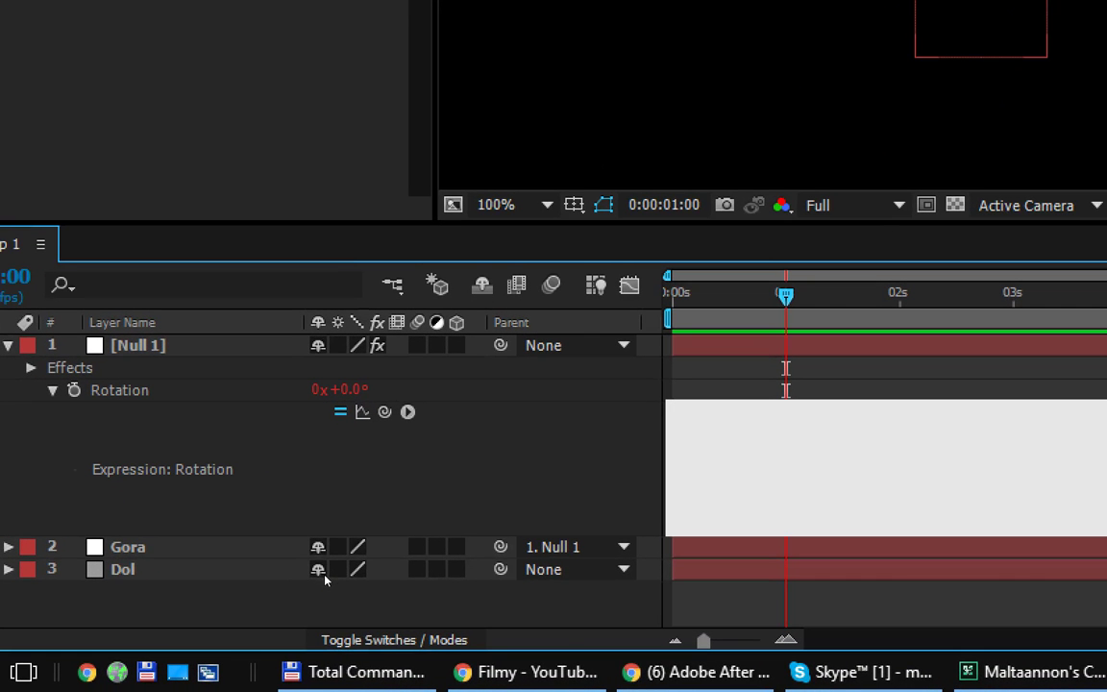
Step: Type an empty linear( ) call, discarding trial Math.floor and min lines
type("linear")
type("(   )")
key("Return")
type("MAth.floor( )")
key("BackSpace")
key("BackSpace")
key("BackSpace")
key("BackSpace")
key("BackSpace")
key("BackSpace")
key("BackSpace")
type("min()")
key("shift+Home")
key("BackSpace")
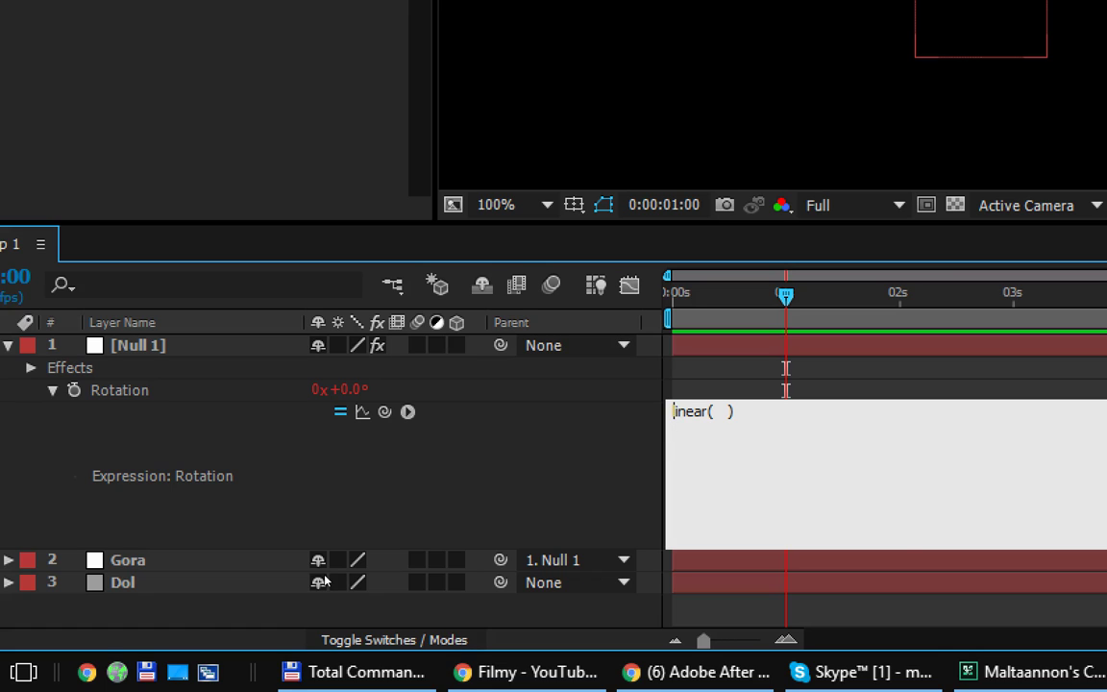
key("ctrl+shift+Right")
key("Right")
key("Right")
Step: Pick-whip the Otwarcie Walizki Slider into Null 1's rotation as linear(slider, 0, 100, 0, -120)
left_click_drag(385, 411, 192, 391)
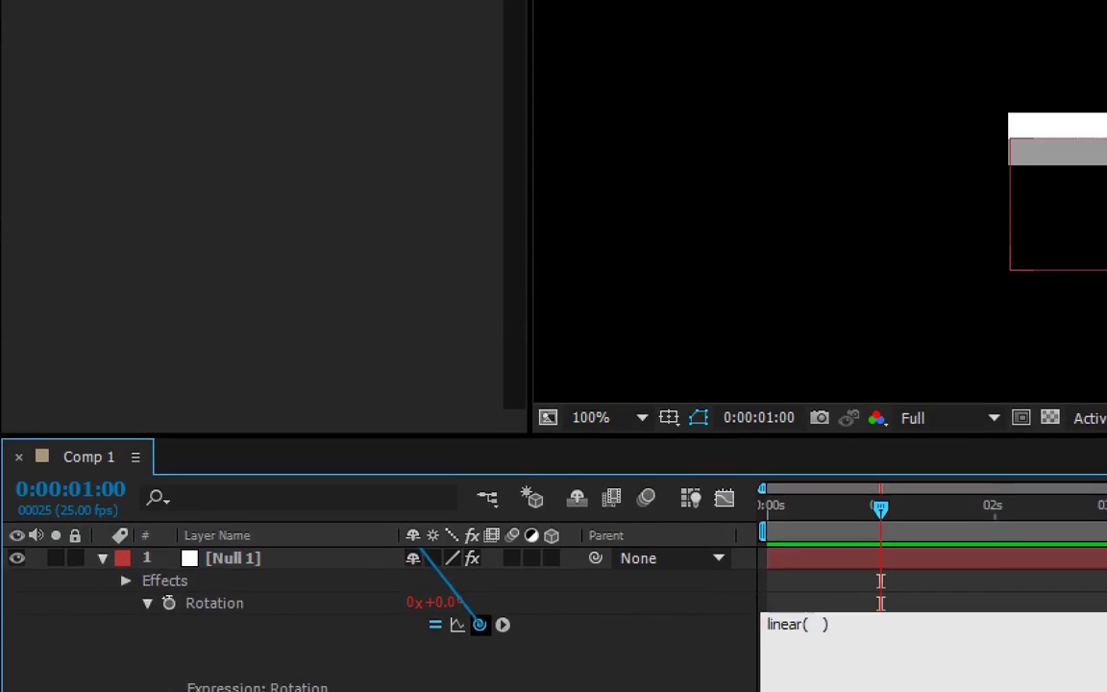
left_click_drag(262, 556, 0, 0)
left_click_drag(77, 100, 152, 180)
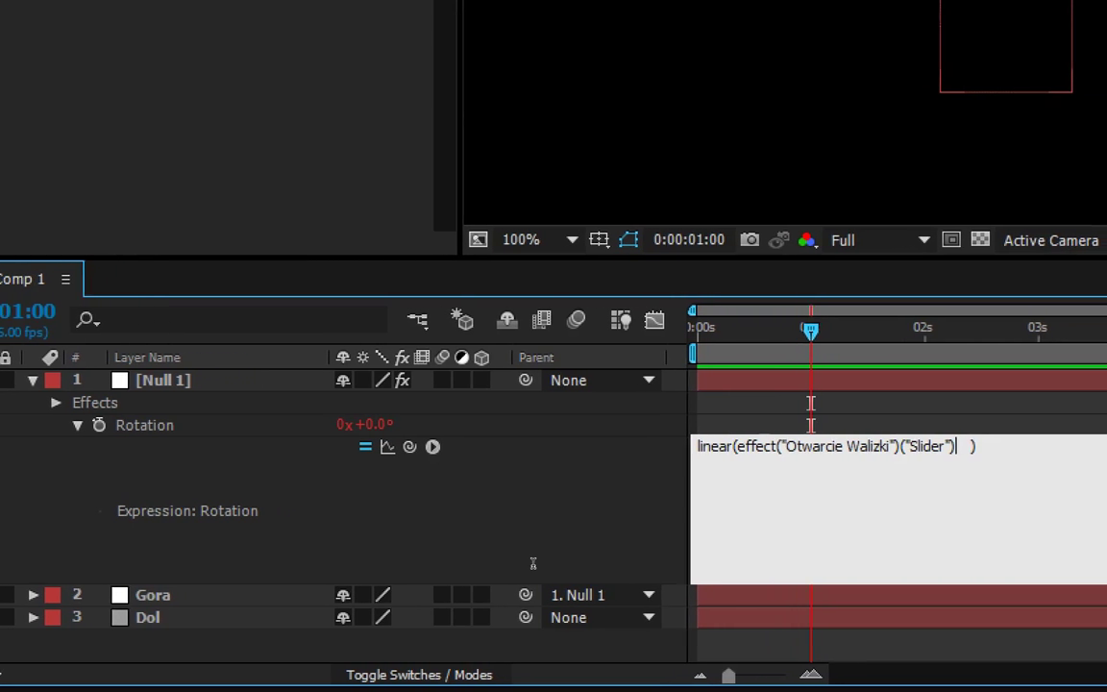
type(",")
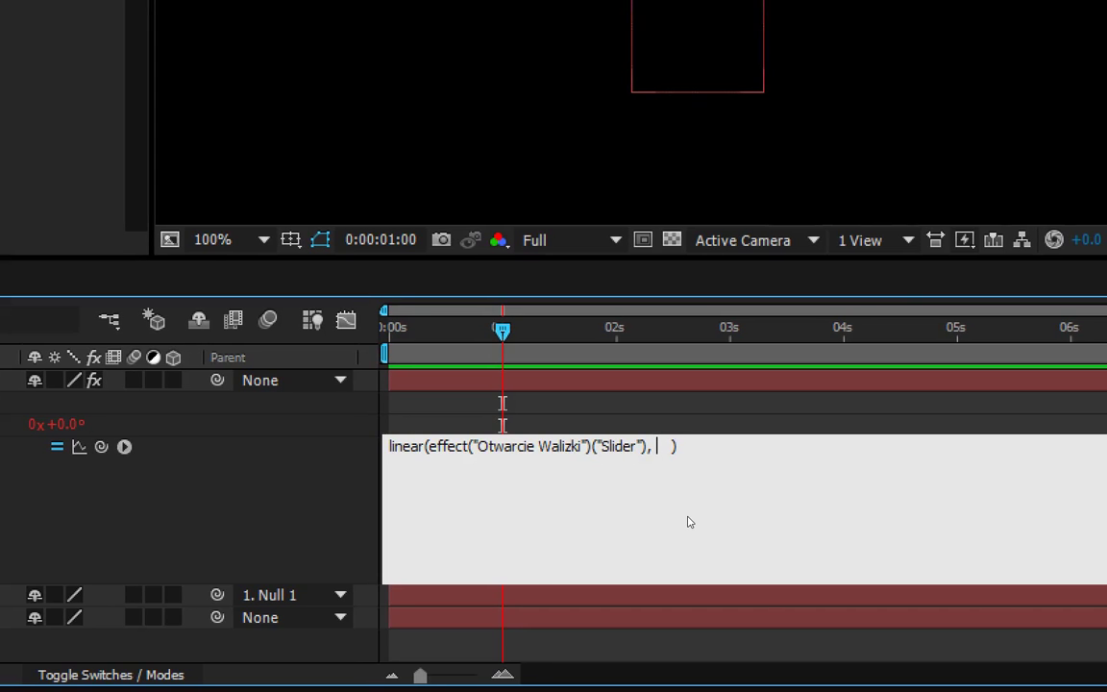
type("0, 100")
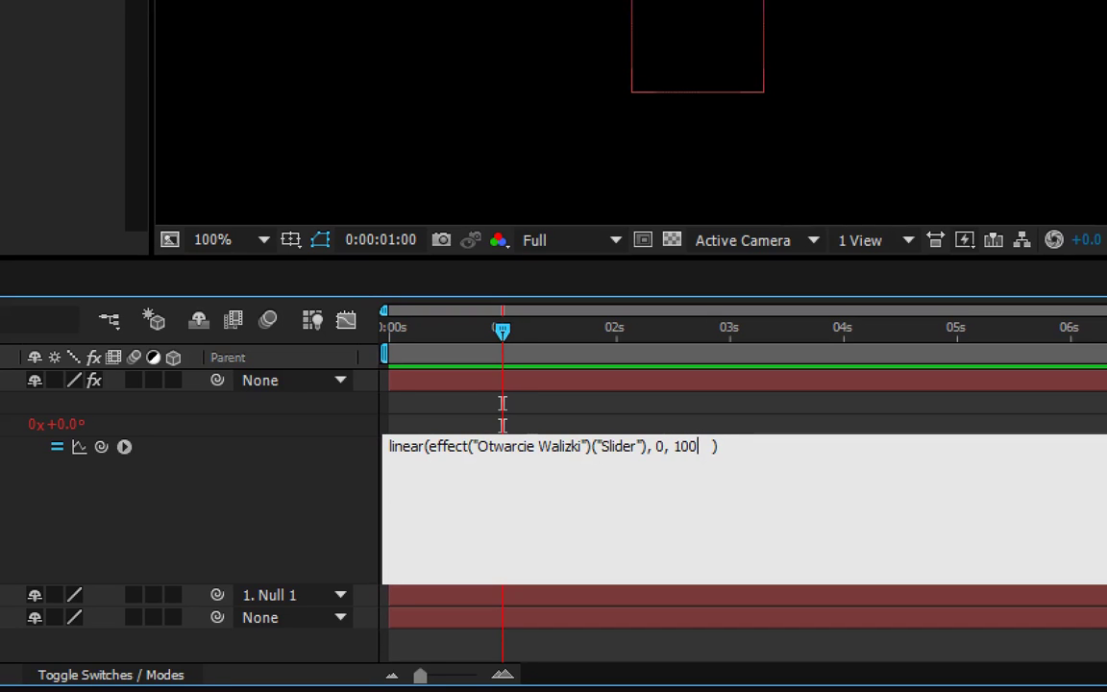
type(",")
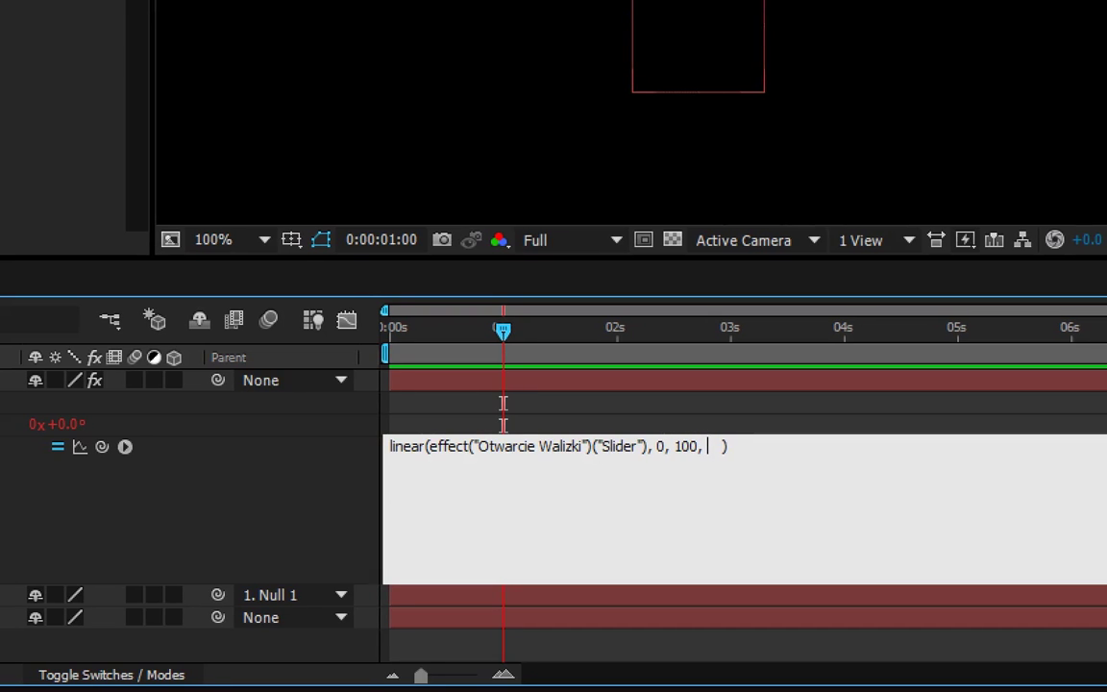
type(" 0, -")
type("120")
key("KP_Enter")
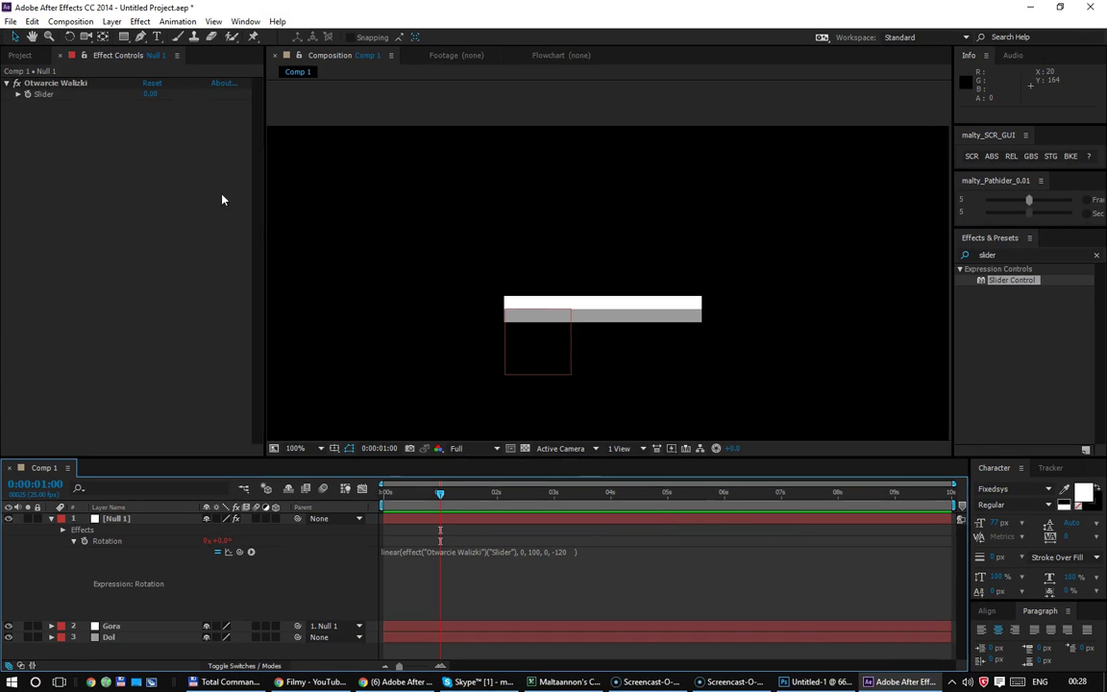
Step: Scrub the Otwarcie Walizki slider past 100 to 129, with rotation clamped at -120°
mouse_move(155, 95)
left_mouse_down()
mouse_move(212, 101)
mouse_move(187, 104)
left_mouse_up()
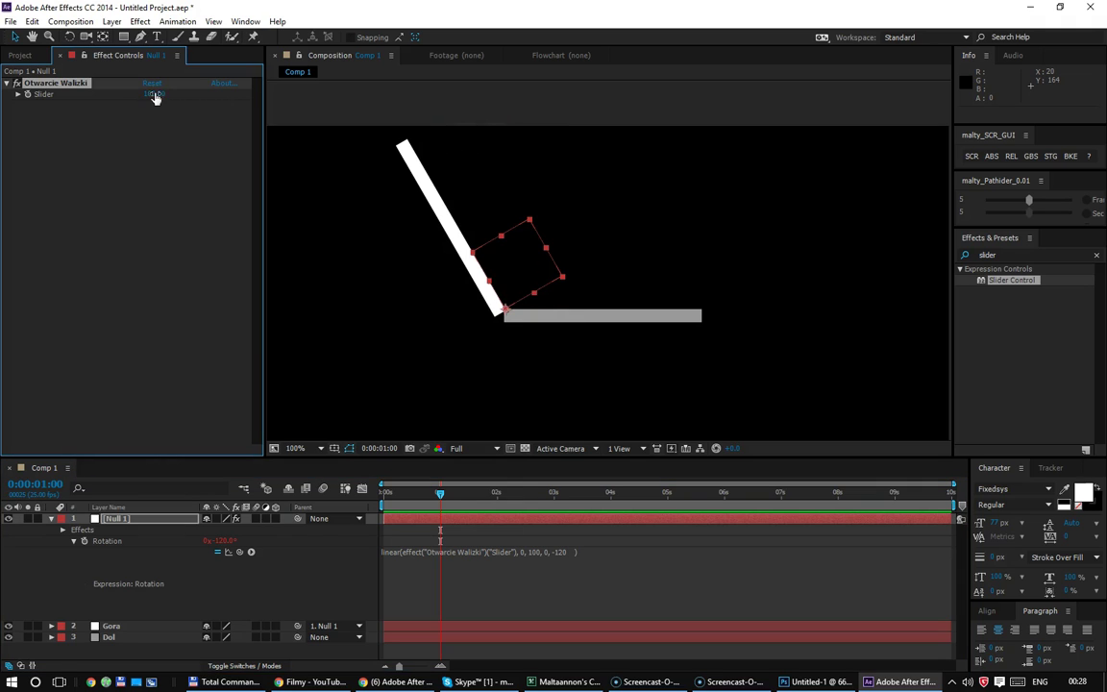
left_click(222, 541)
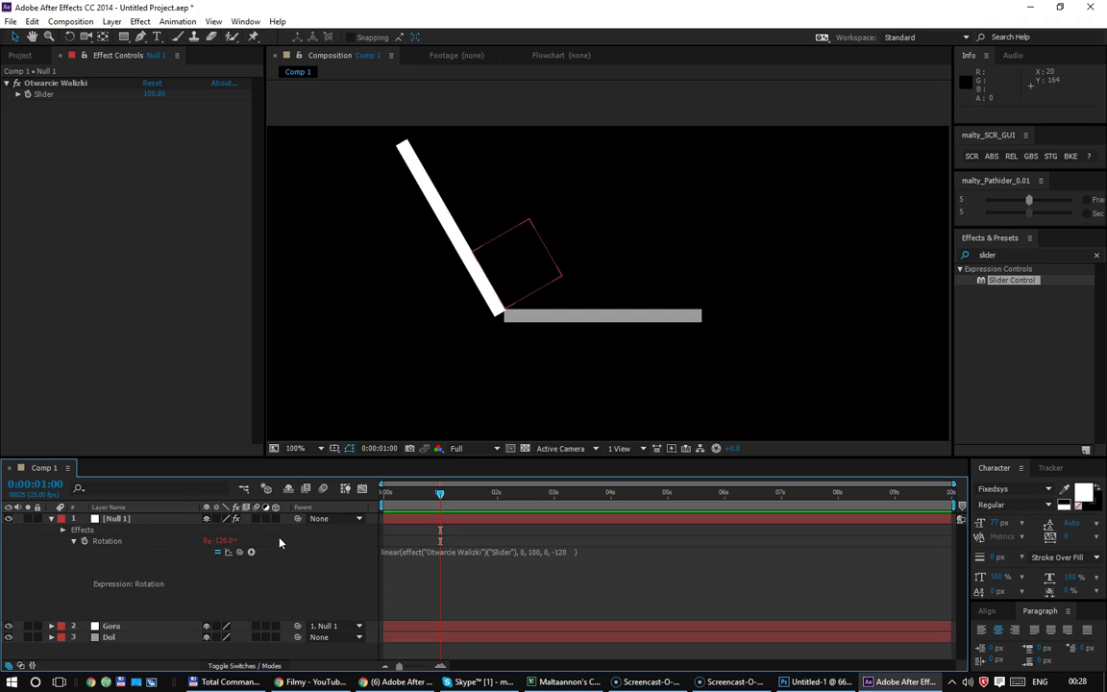
mouse_move(156, 94)
left_mouse_down()
mouse_move(233, 93)
mouse_move(209, 114)
left_mouse_up()
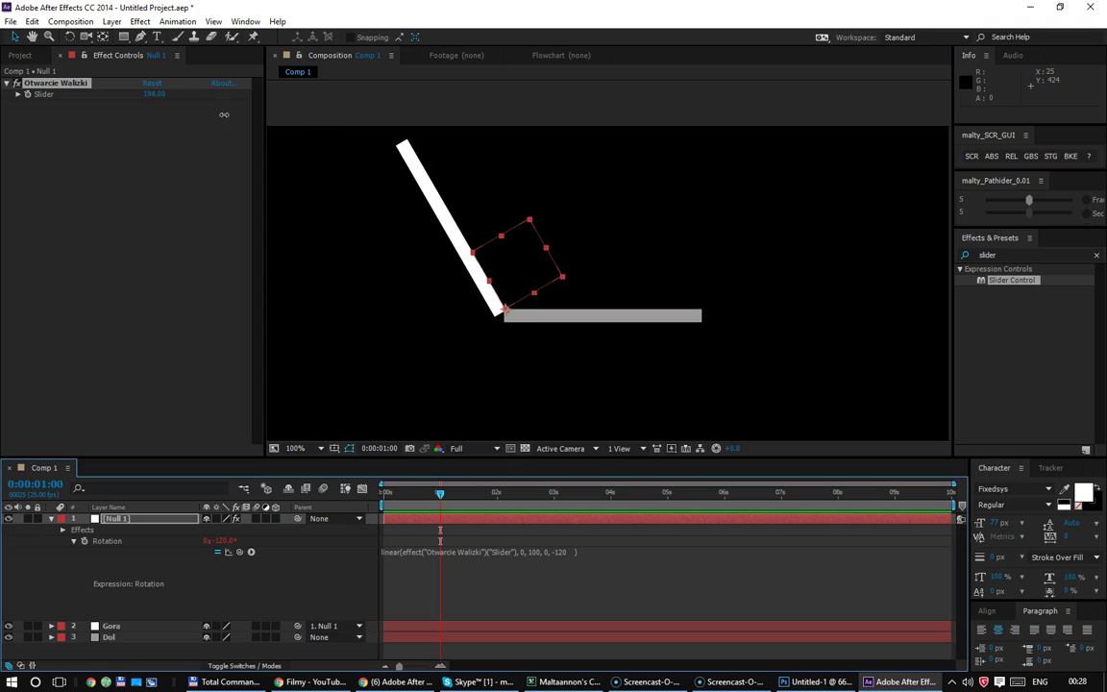
mouse_move(209, 113)
left_mouse_down()
mouse_move(65, 129)
mouse_move(280, 133)
mouse_move(226, 145)
left_mouse_up()
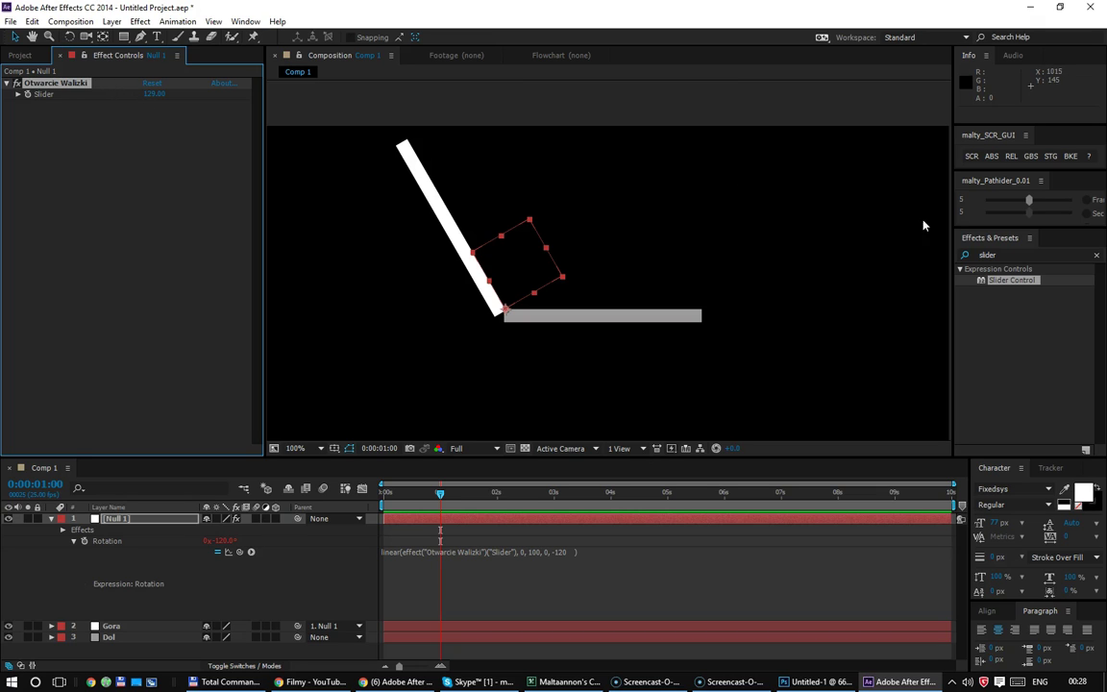
Step: Add an Angle Control to Null 1 and pick-whip its Angle into the rotation linear() expression
left_click(1002, 254)
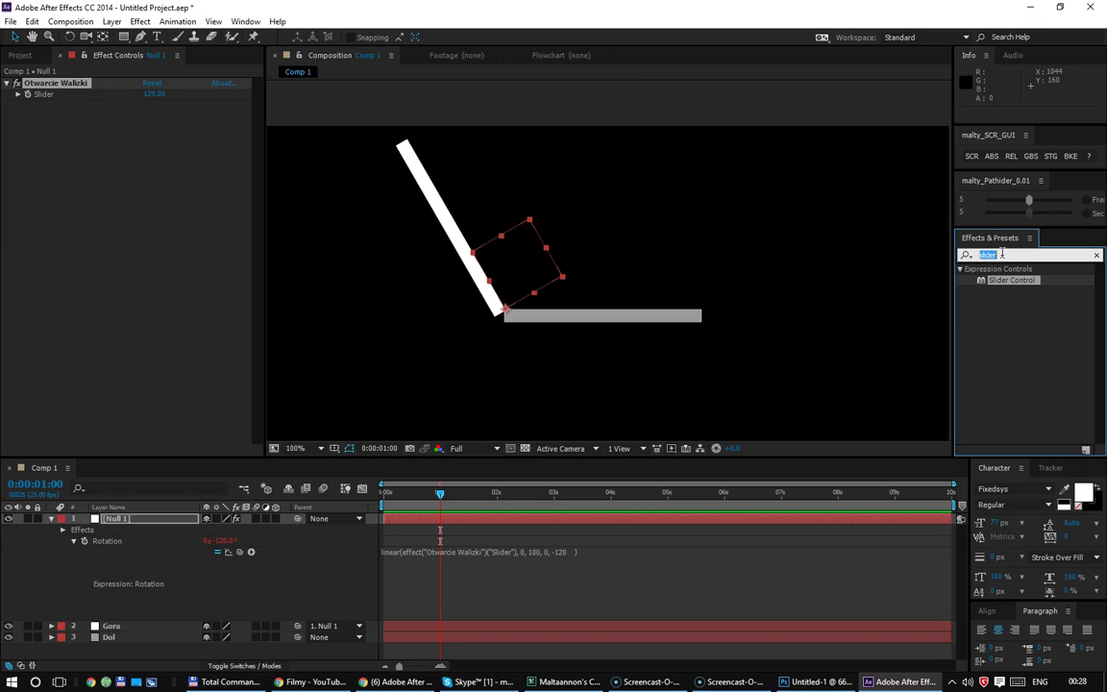
type("angle")
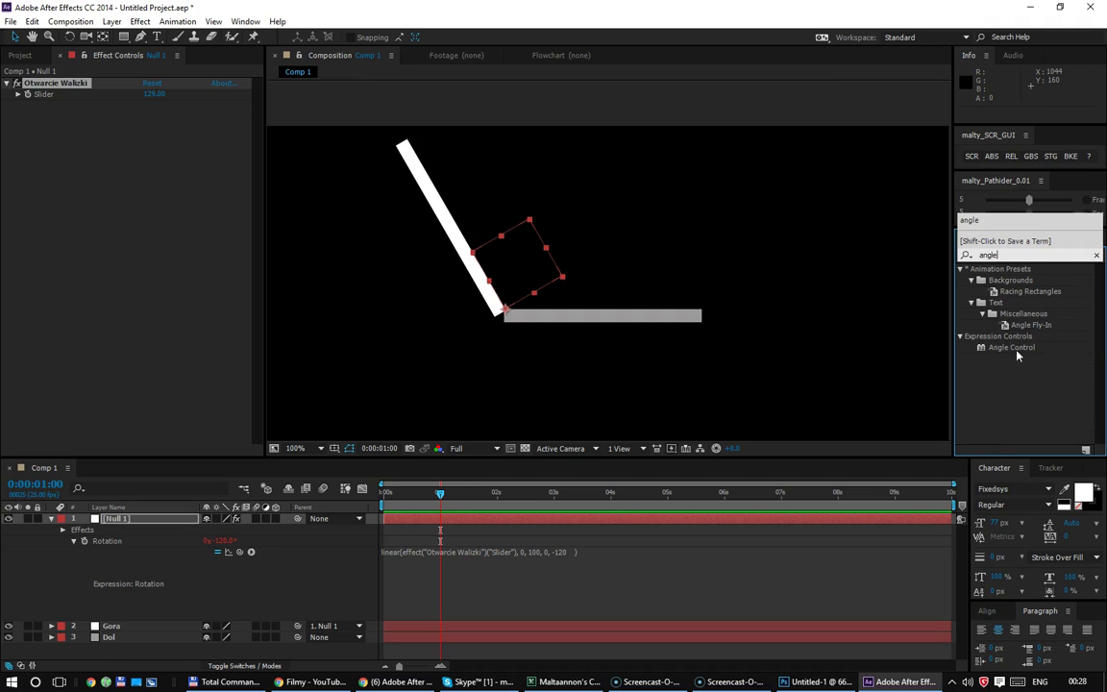
left_click_drag(1017, 355, 210, 272)
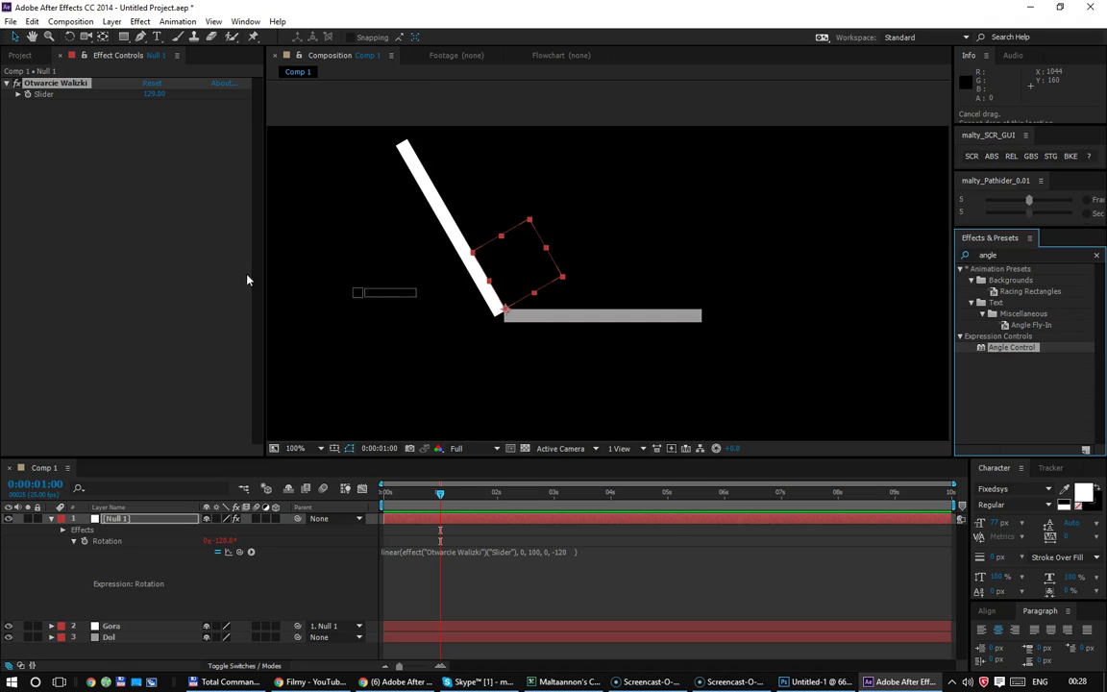
left_click(446, 555)
left_click_drag(576, 552, 405, 552)
left_click_drag(239, 552, 53, 121)
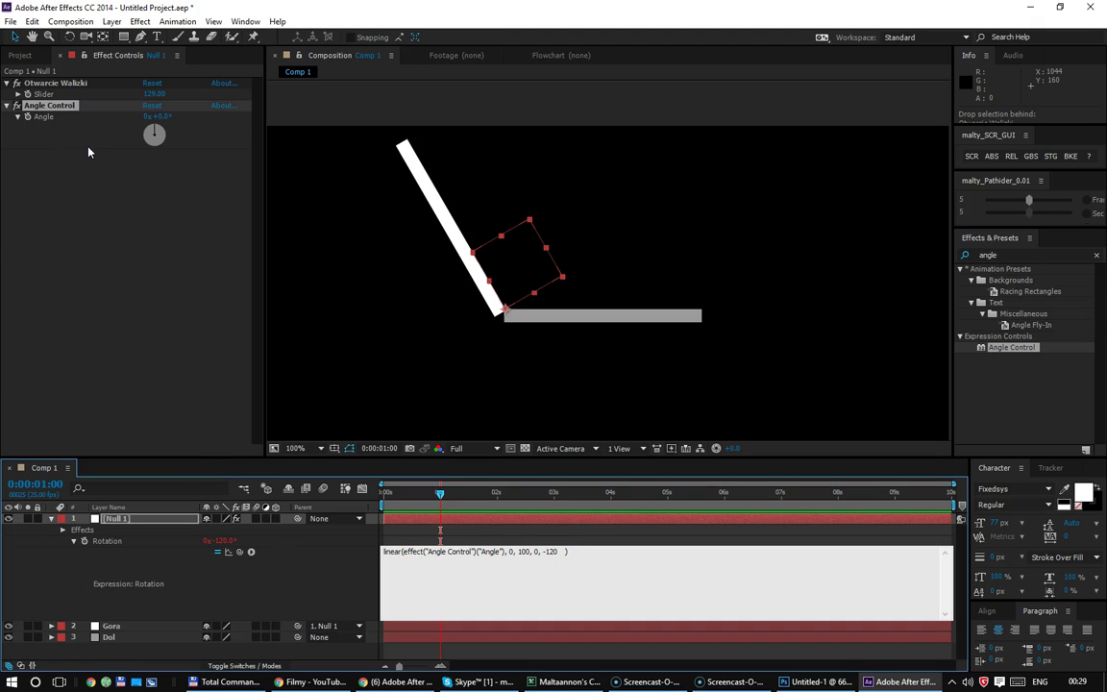
key("KP_Enter")
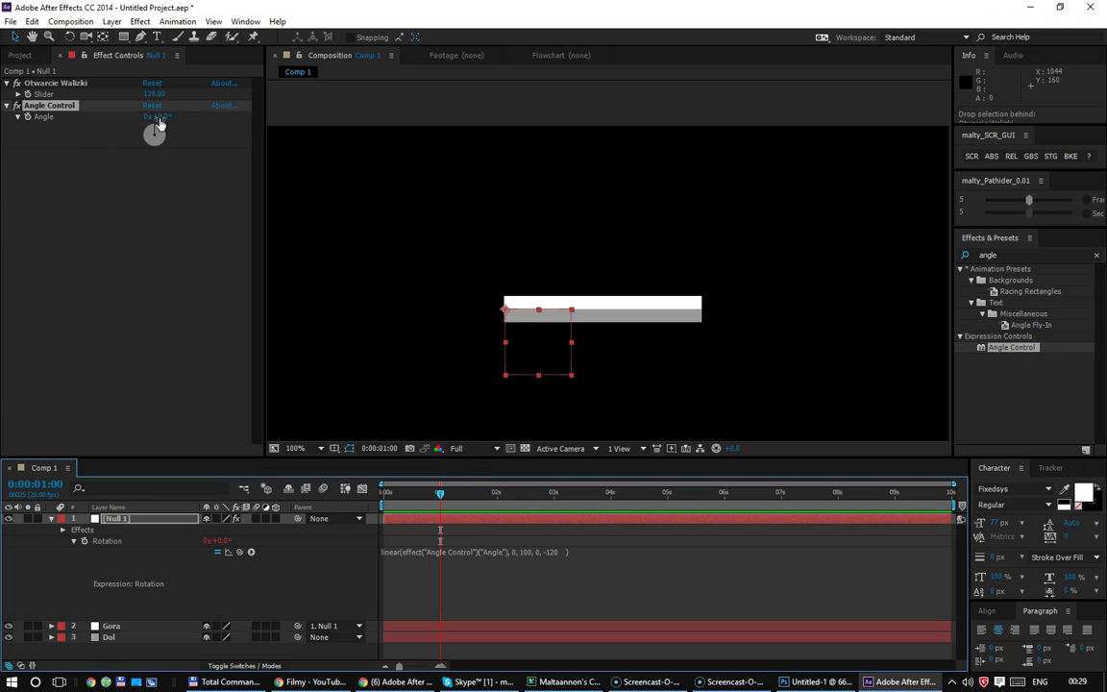
Step: Scrub the Angle past a full revolution to -235° so the lid lies closed
left_click_drag(168, 118, 229, 117)
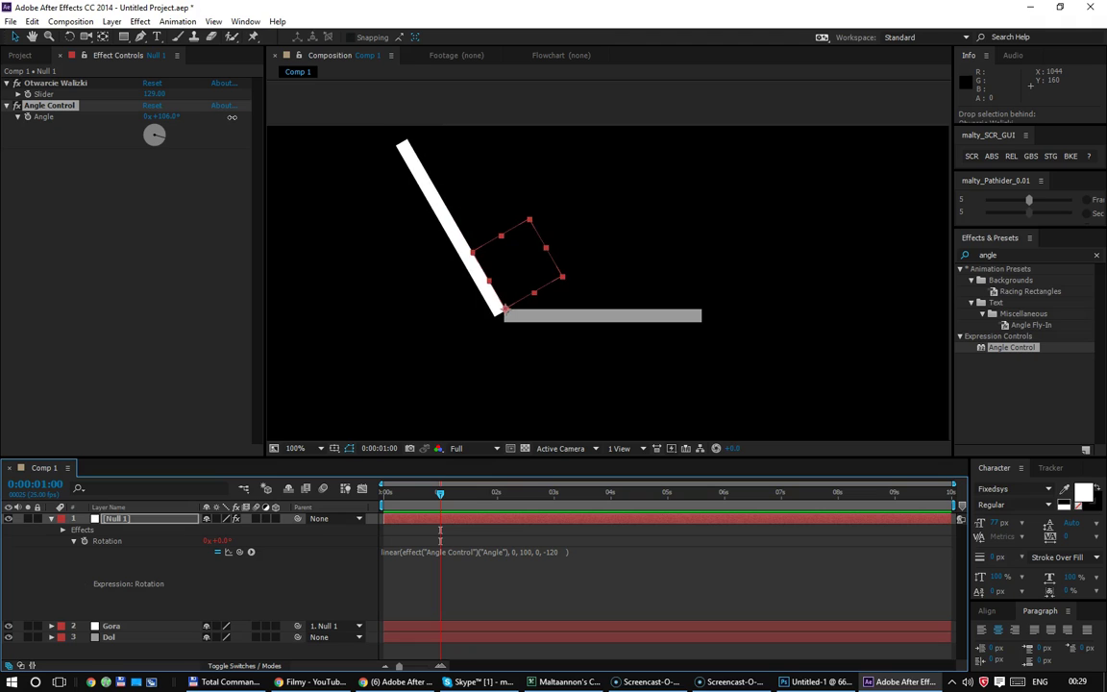
mouse_move(232, 116)
left_mouse_down()
mouse_move(656, 204)
mouse_move(403, 192)
left_mouse_up()
left_click(72, 138)
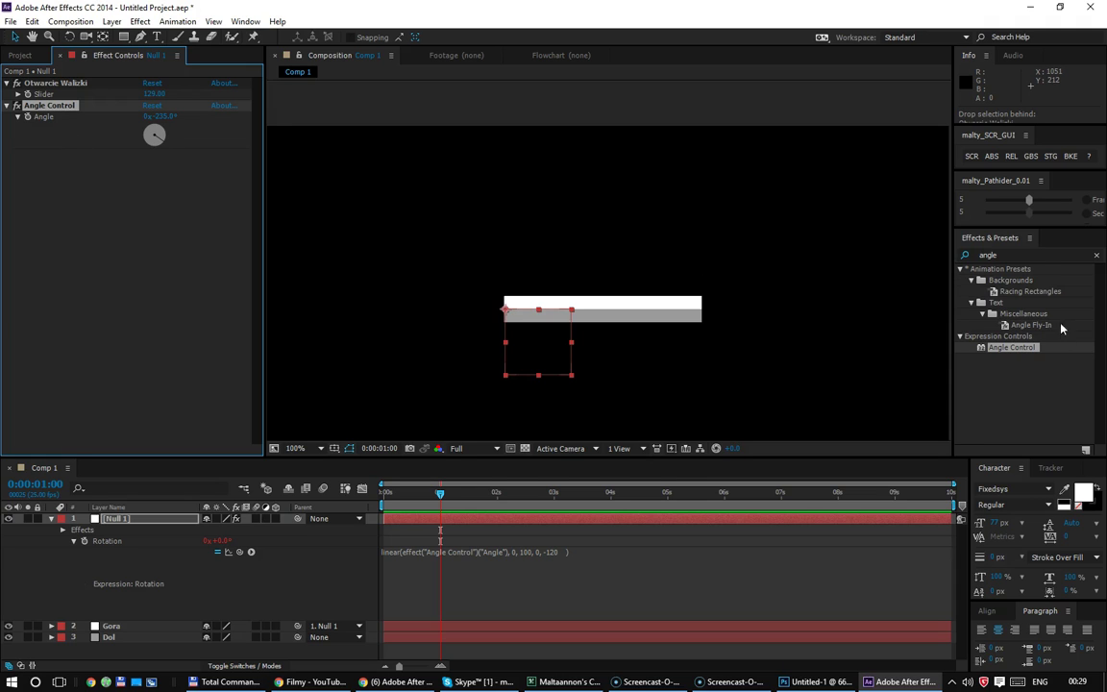
Step: Search Effects & Presets for 'point' and add a Point Control to Null 1
left_click(1028, 254)
key("BackSpace")
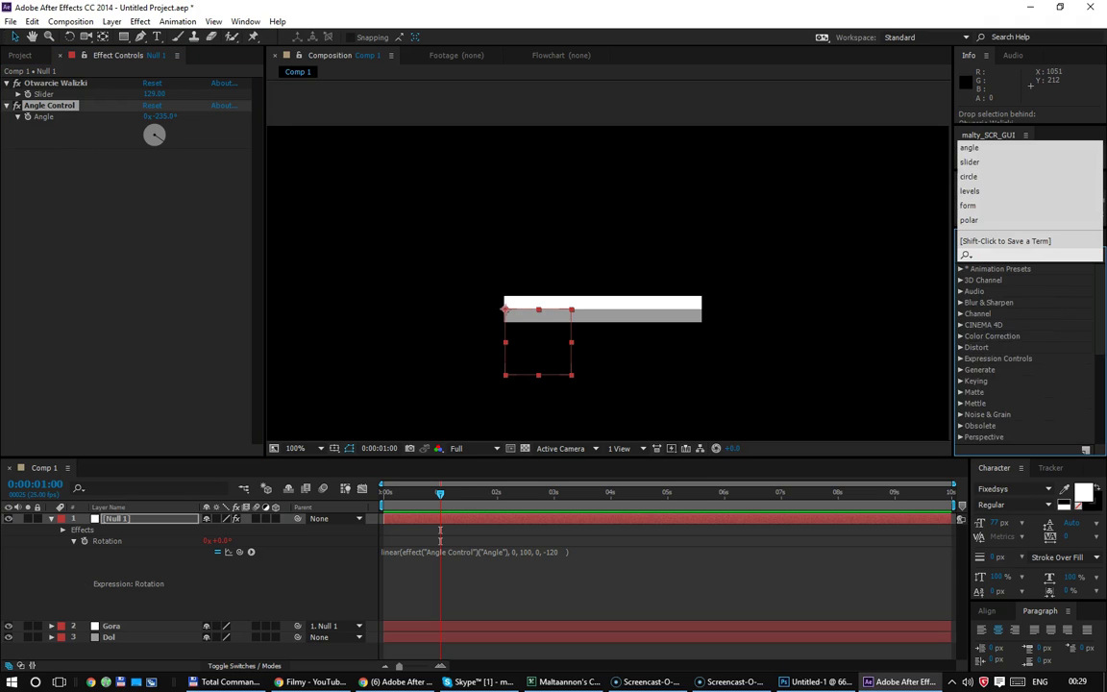
type("point")
left_click_drag(1011, 358, 152, 292)
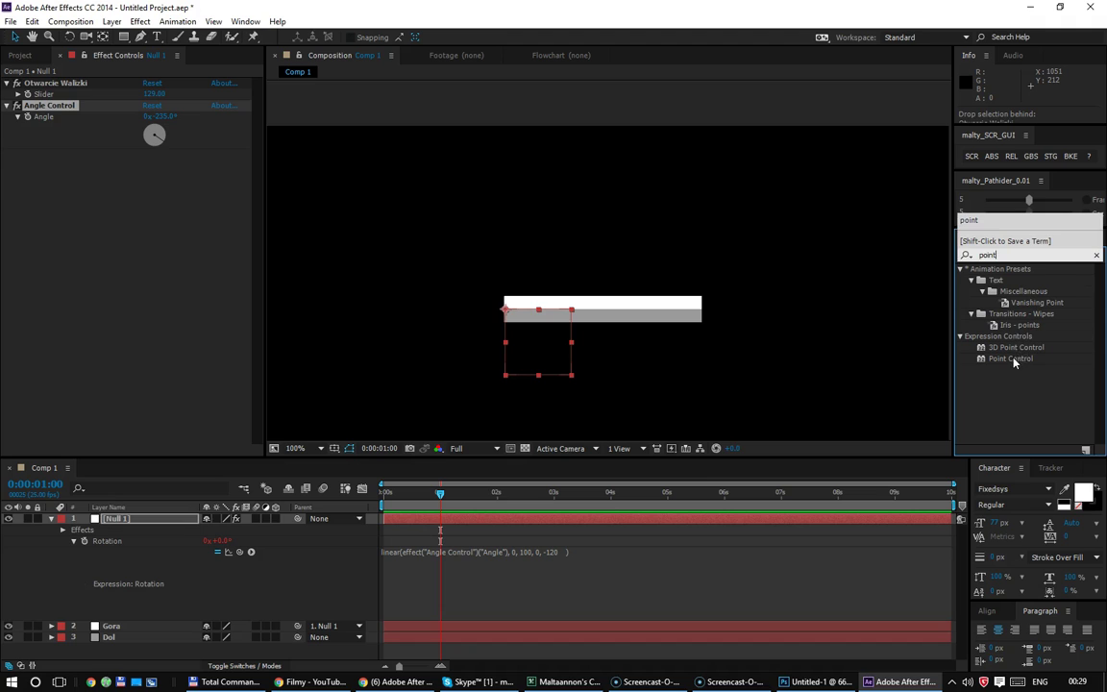
Step: Replace the Angle reference with effect("Point Control")("Point")[0] in the rotation expression
left_click(504, 551)
left_click(504, 552)
left_click_drag(504, 552, 403, 551)
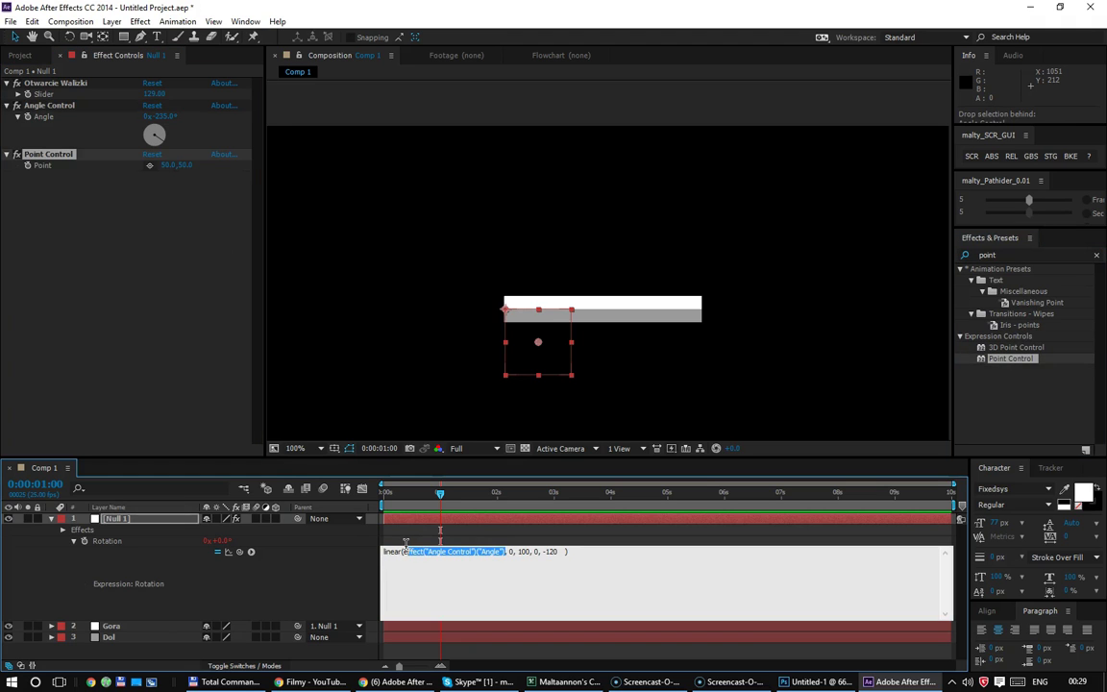
mouse_move(244, 552)
left_mouse_down()
mouse_move(167, 171)
mouse_move(147, 165)
mouse_move(252, 168)
left_mouse_up()
key("KP_Enter")
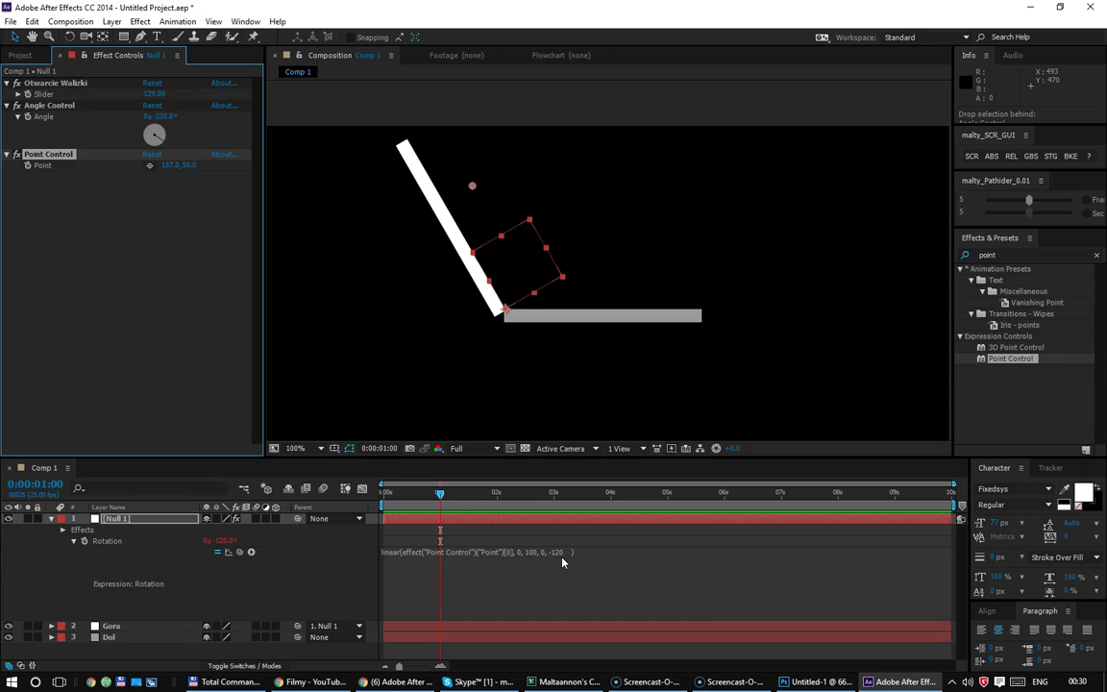
Step: Add an empty second line to the rotation expression and test the rig by changing the Angle
left_click(650, 590)
left_click(651, 589)
key("Return")
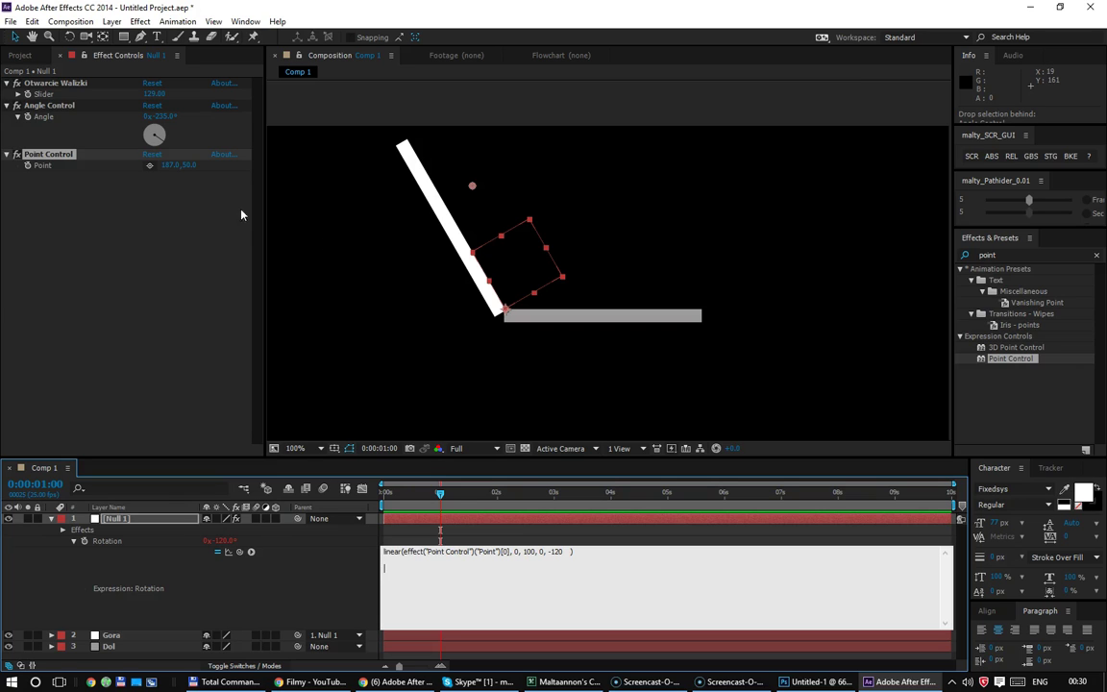
left_click(46, 107)
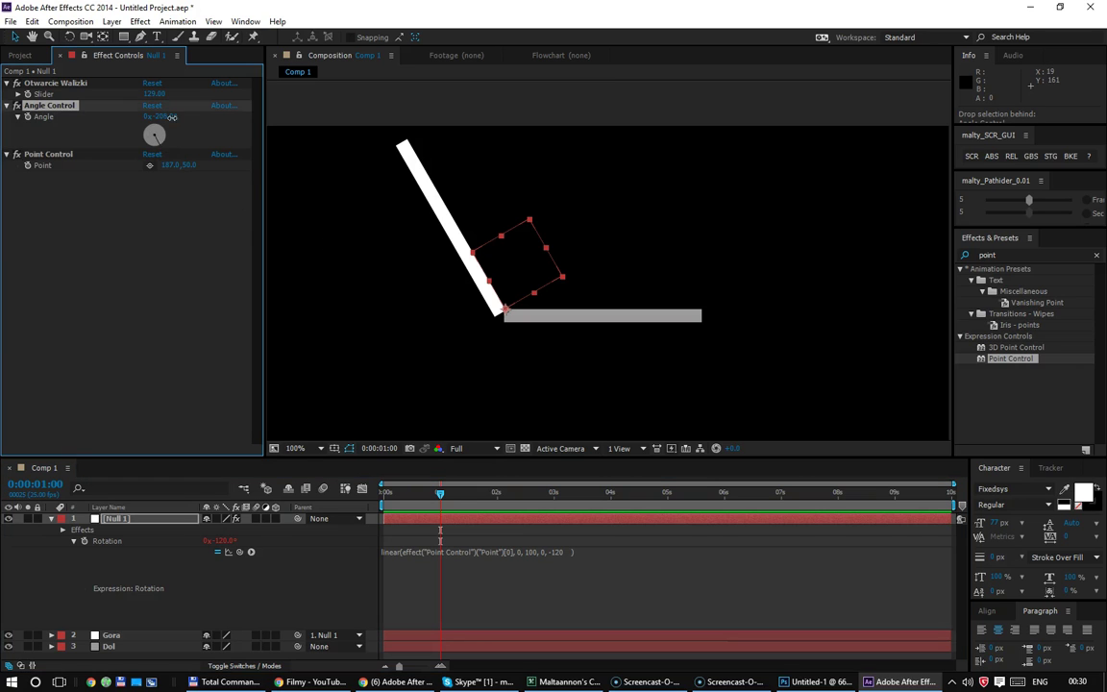
mouse_move(156, 116)
left_mouse_down()
mouse_move(189, 117)
mouse_move(132, 119)
mouse_move(153, 118)
left_mouse_up()
left_click(576, 552)
left_click(576, 573)
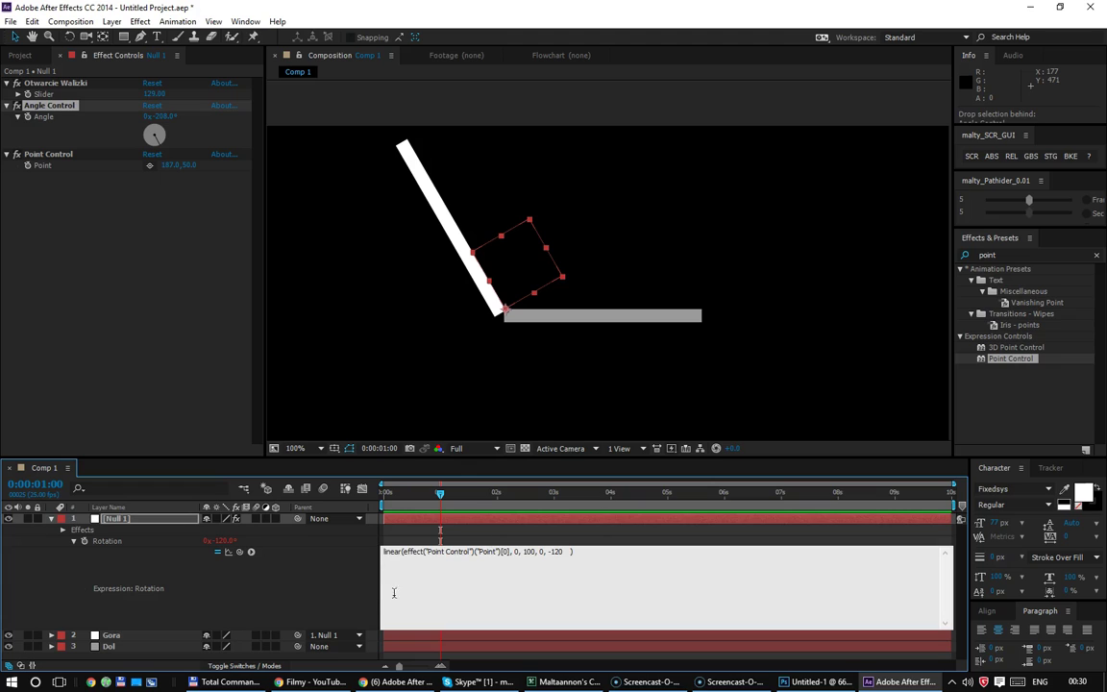
left_click(383, 662)
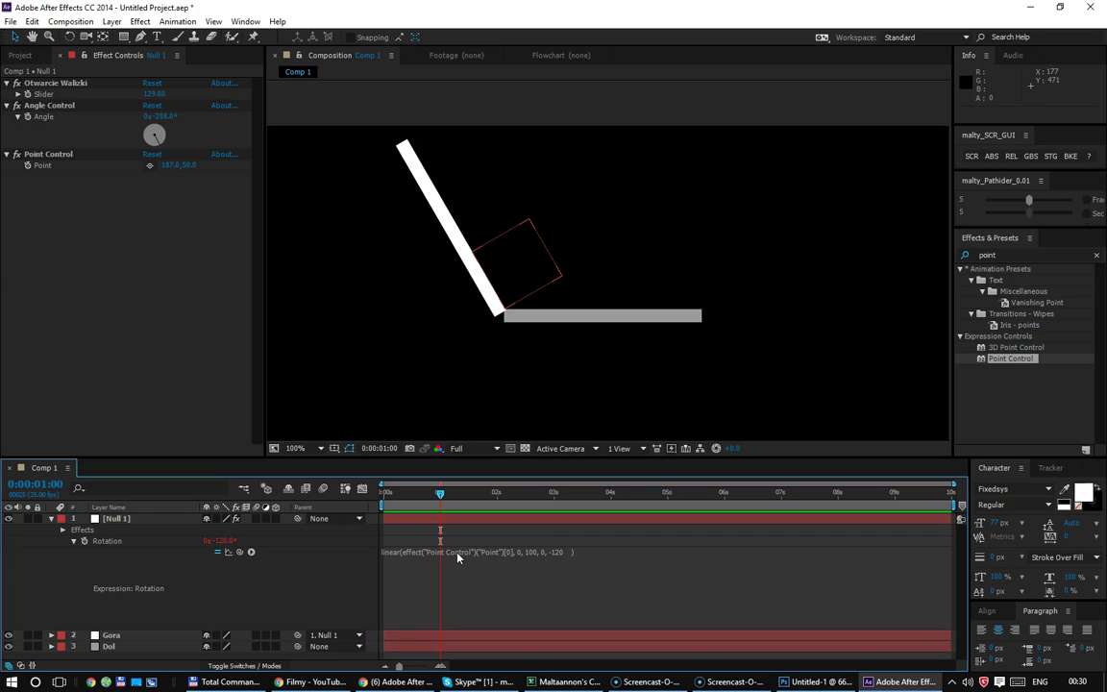
Step: Clear the Effects & Presets search field
left_click(203, 373)
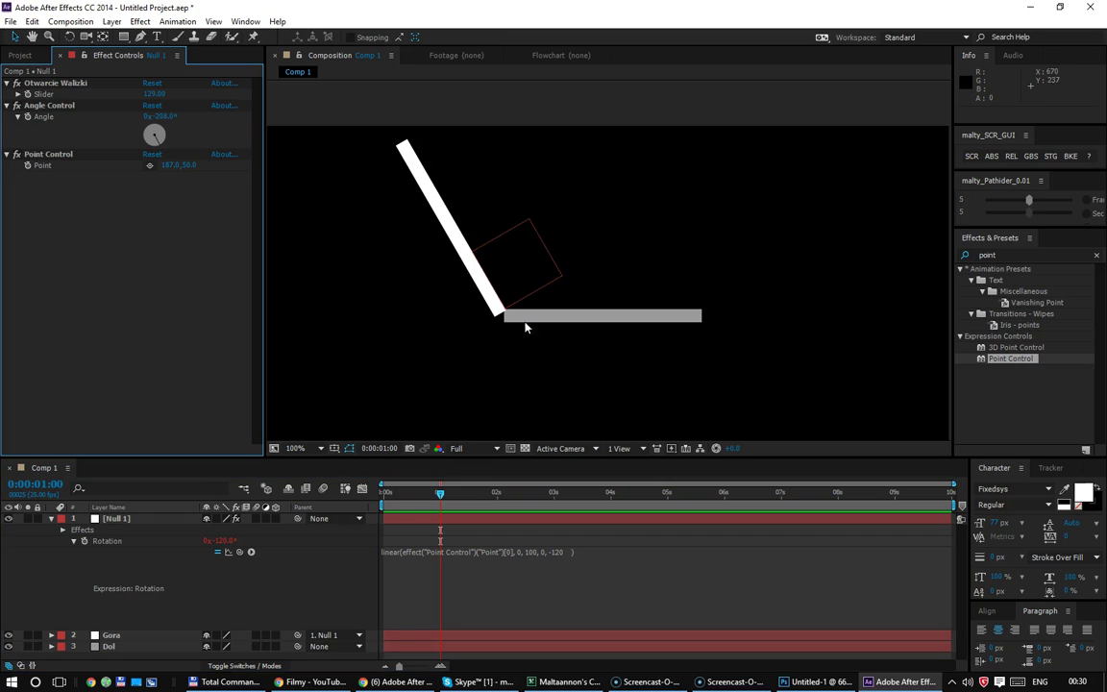
left_click(1023, 255)
key("BackSpace")
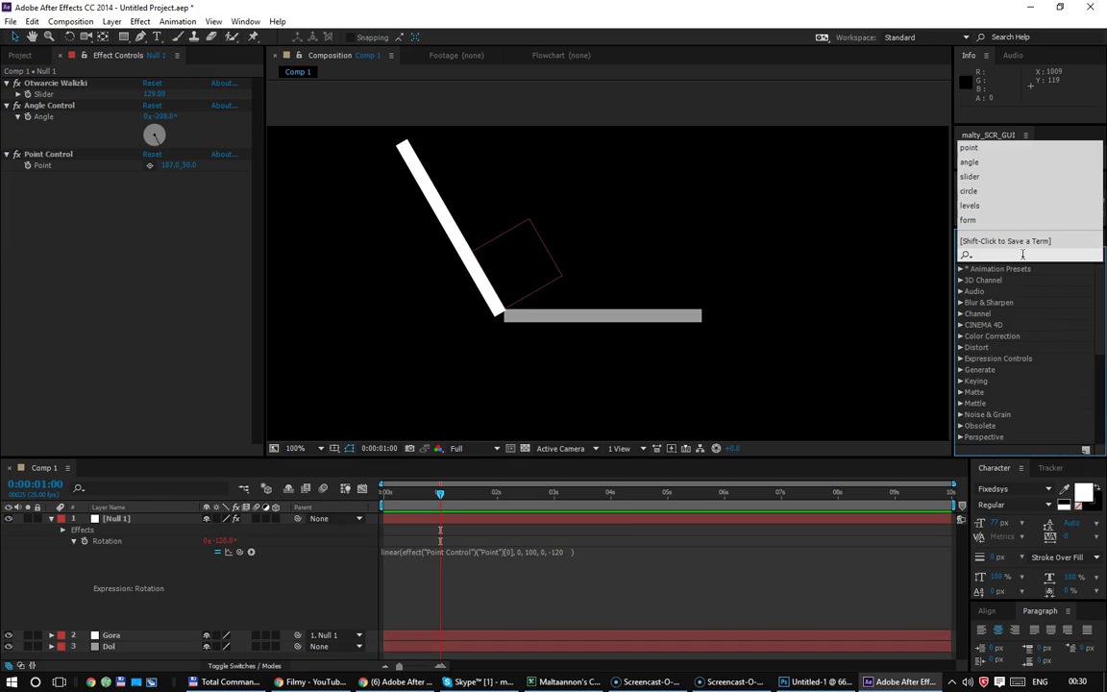
Step: Add a Checkbox Control to Null 1 and link it into linear(checkbox, 0, 1, 0, -120)
left_click(1022, 255)
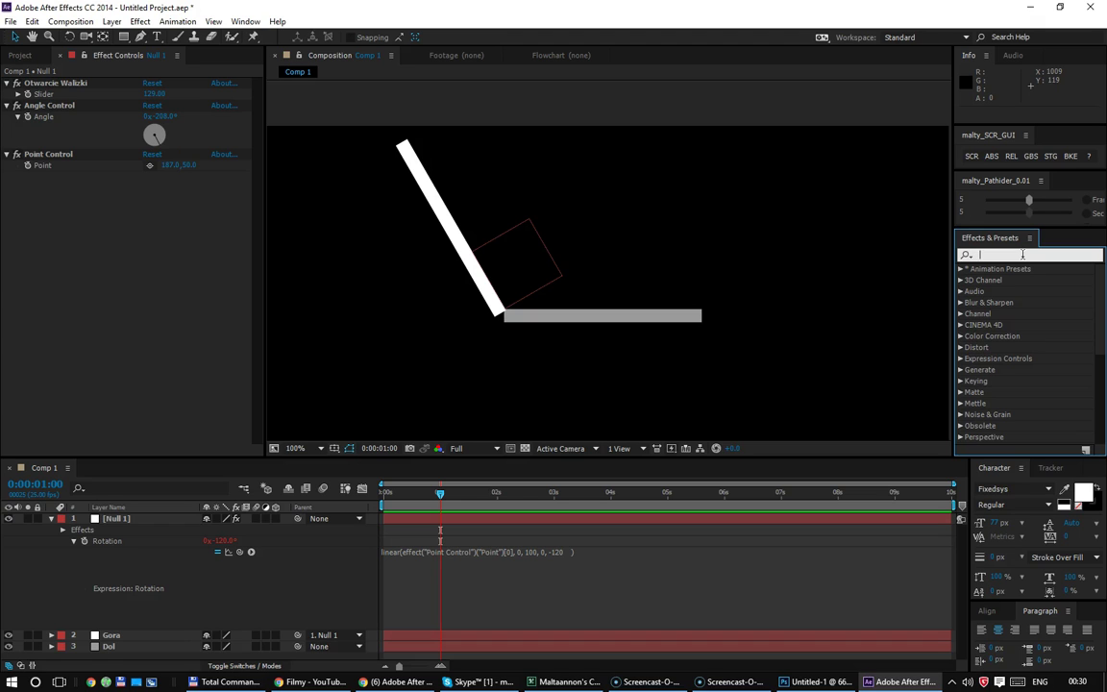
type("check")
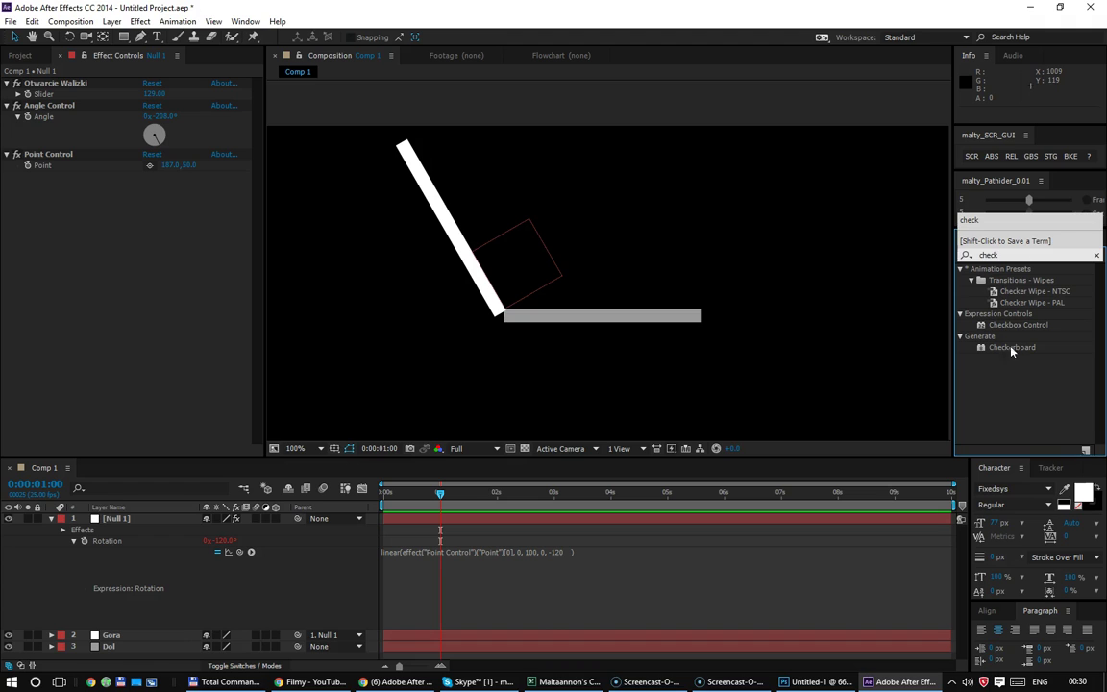
left_click_drag(1017, 325, 153, 288)
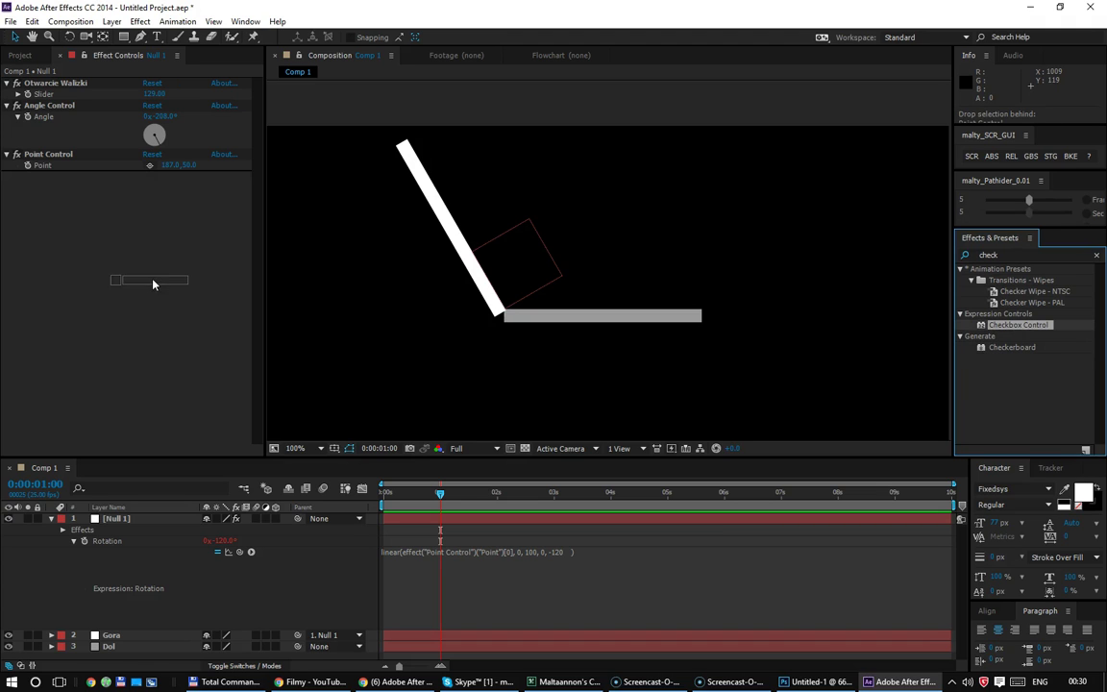
left_click(503, 569)
left_click_drag(512, 552, 574, 552)
left_click_drag(403, 551, 510, 552)
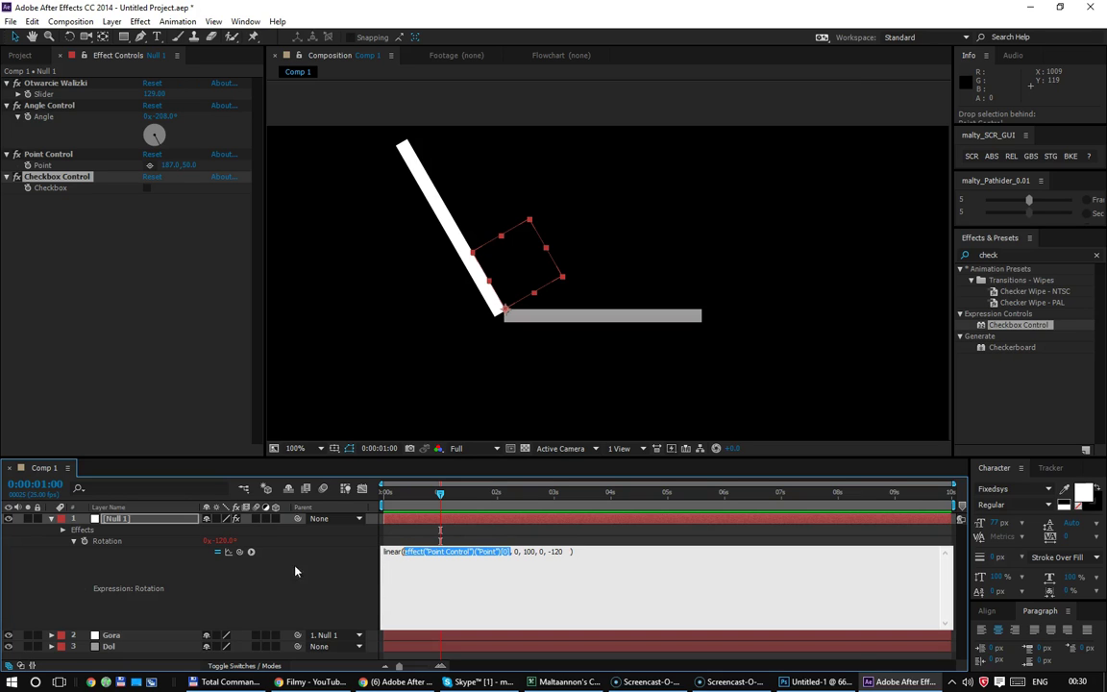
mouse_move(228, 551)
left_mouse_down()
mouse_move(81, 256)
mouse_move(67, 189)
left_mouse_up()
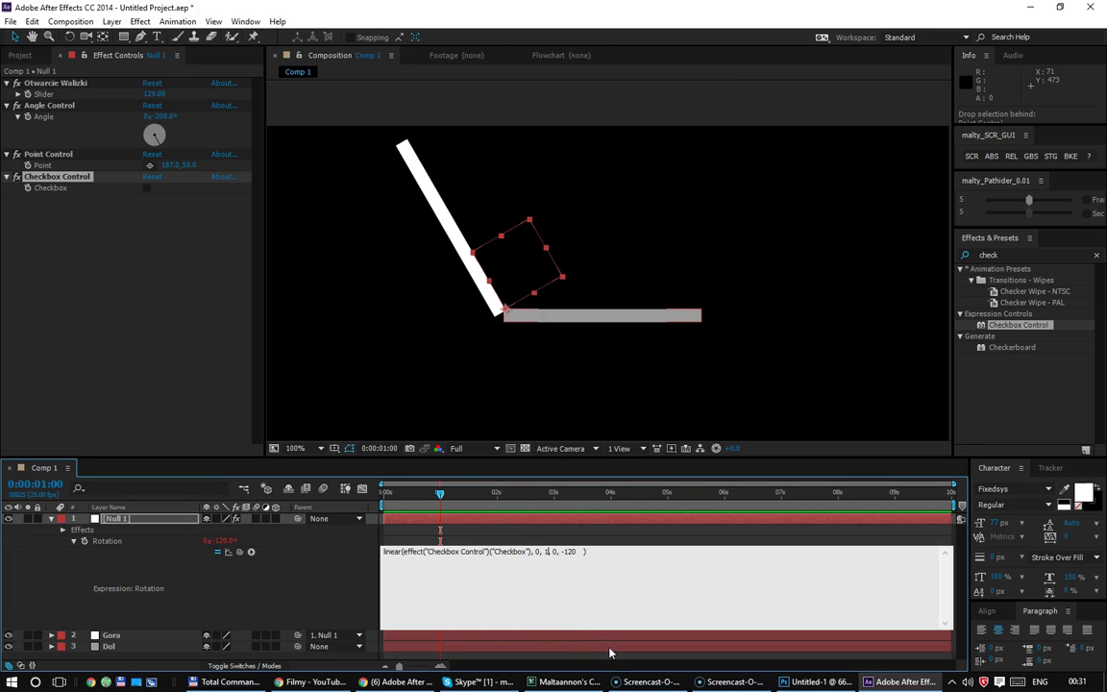
key("KP_Enter")
Step: Toggle the checkbox repeatedly to flip the lid, leaving it unticked and closed
left_click(147, 189)
left_click(147, 189)
left_click(147, 189)
left_click(147, 188)
left_click(147, 189)
left_click(147, 189)
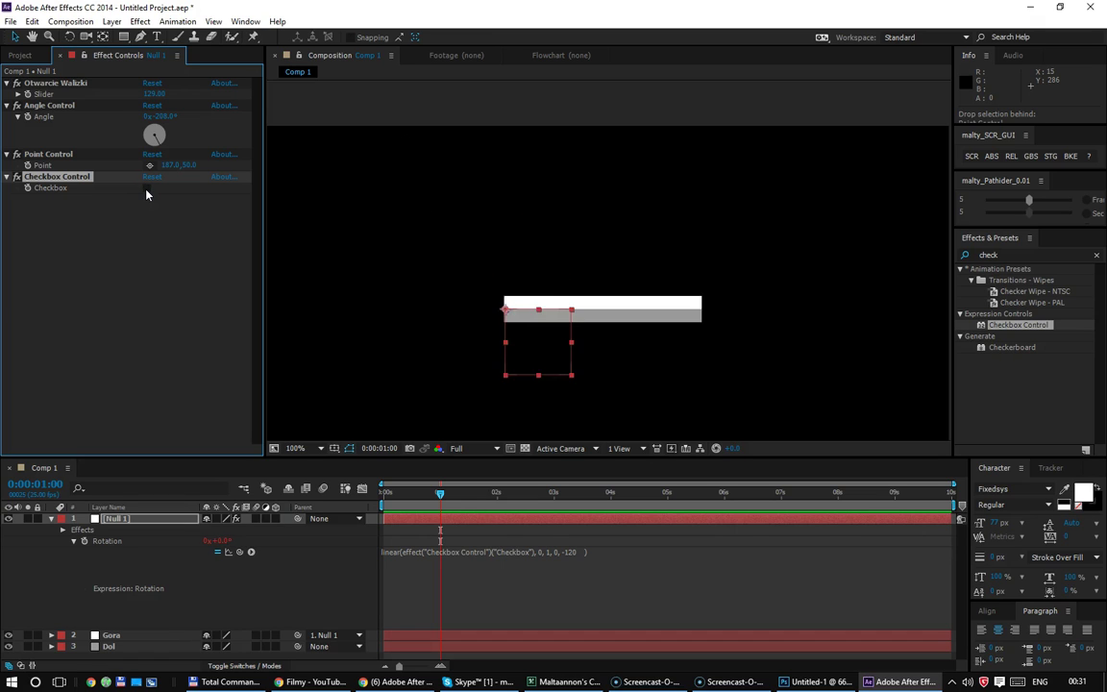
left_click(148, 189)
left_click(147, 189)
left_click(147, 189)
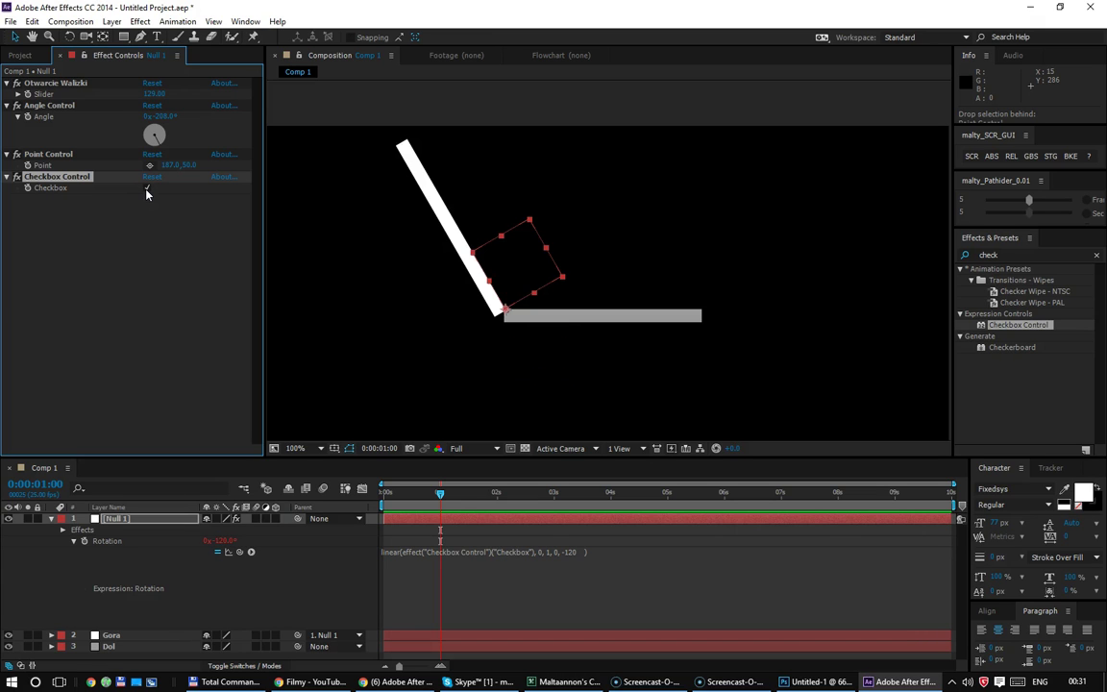
left_click(147, 189)
left_click(147, 189)
left_click(147, 189)
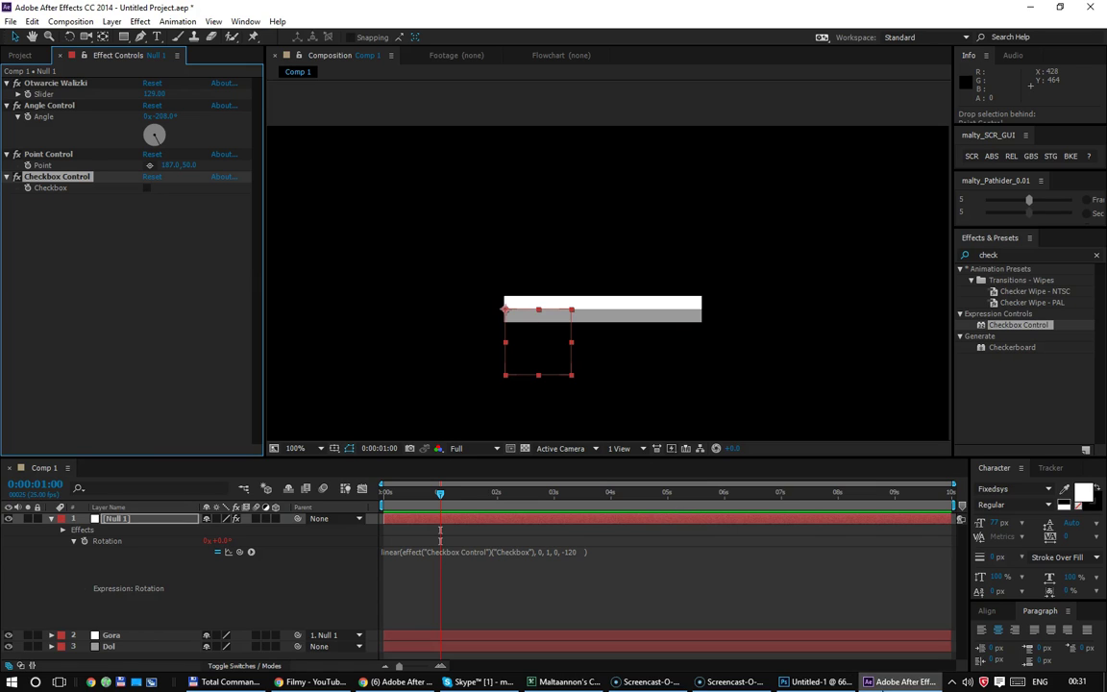
Step: Sketch linear, S-shaped, ease-out and ease-in curve graphs under the Photoshop range diagram
mouse_move(813, 681)
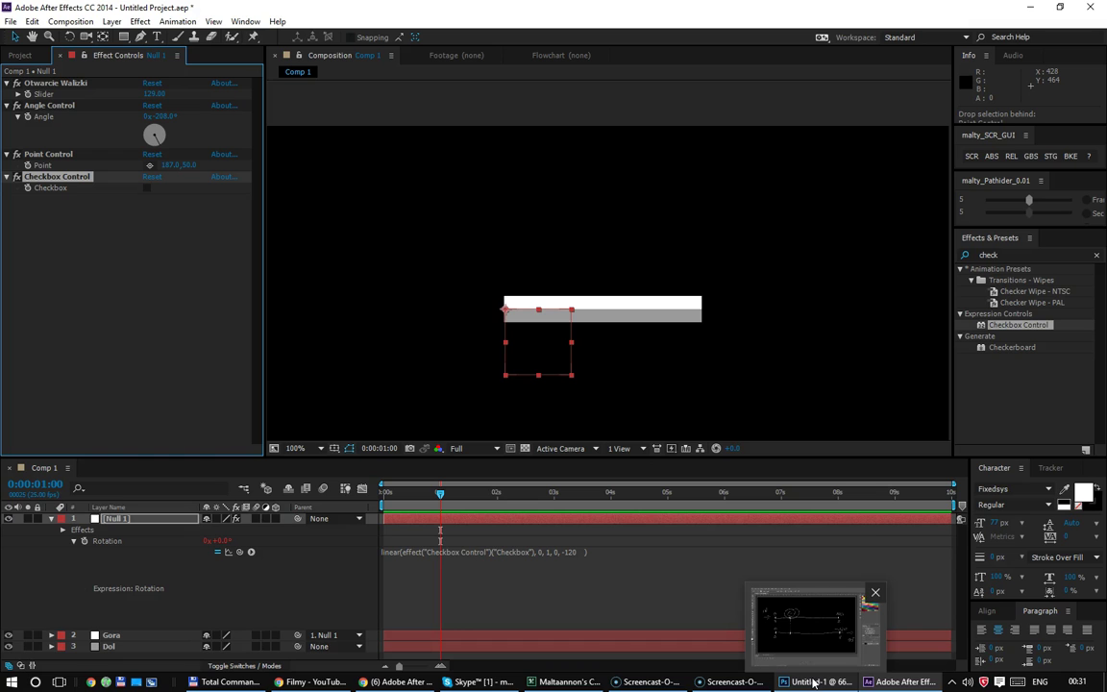
left_click(813, 681)
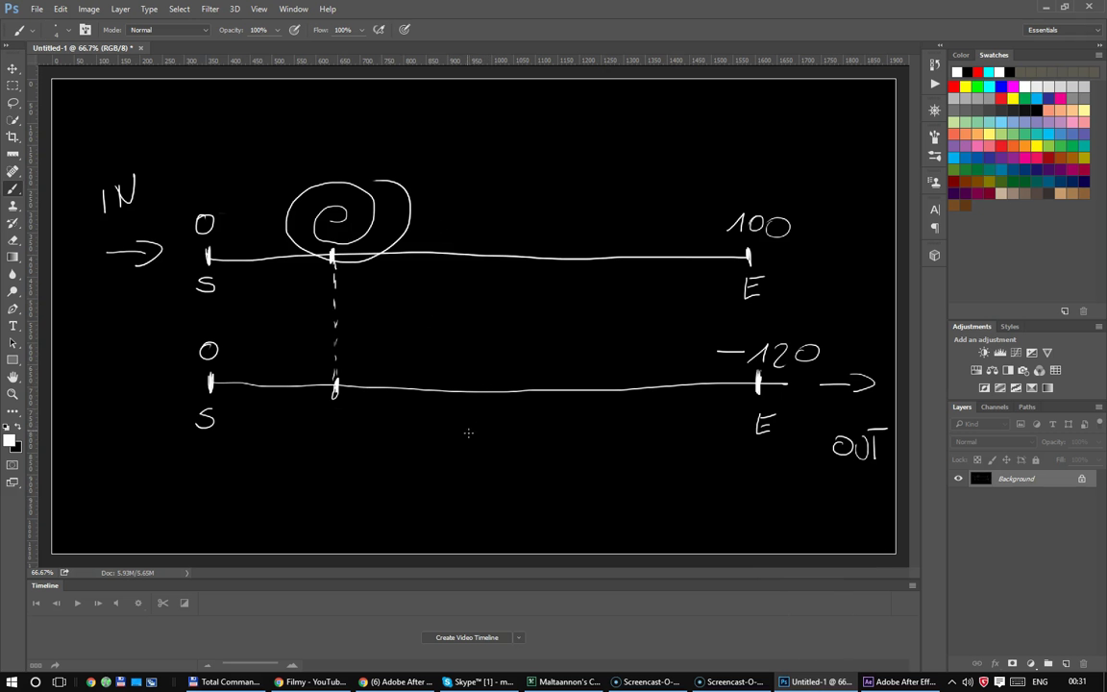
mouse_move(269, 437)
left_mouse_down()
mouse_move(267, 539)
mouse_move(430, 530)
left_mouse_up()
left_click_drag(269, 535, 386, 423)
mouse_move(488, 444)
left_mouse_down()
mouse_move(488, 529)
mouse_move(627, 529)
left_mouse_up()
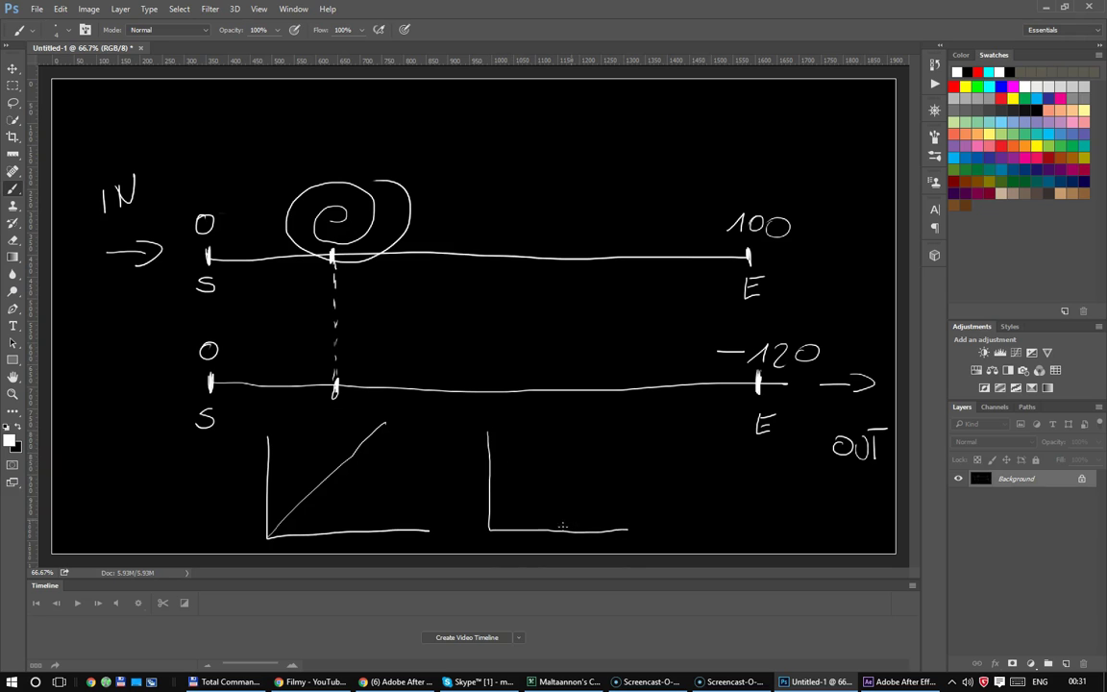
mouse_move(490, 528)
left_mouse_down()
mouse_move(632, 430)
mouse_move(671, 521)
mouse_move(757, 522)
left_mouse_up()
mouse_move(674, 518)
left_mouse_down()
mouse_move(768, 458)
mouse_move(785, 528)
mouse_move(843, 525)
left_mouse_up()
left_click_drag(840, 467, 789, 522)
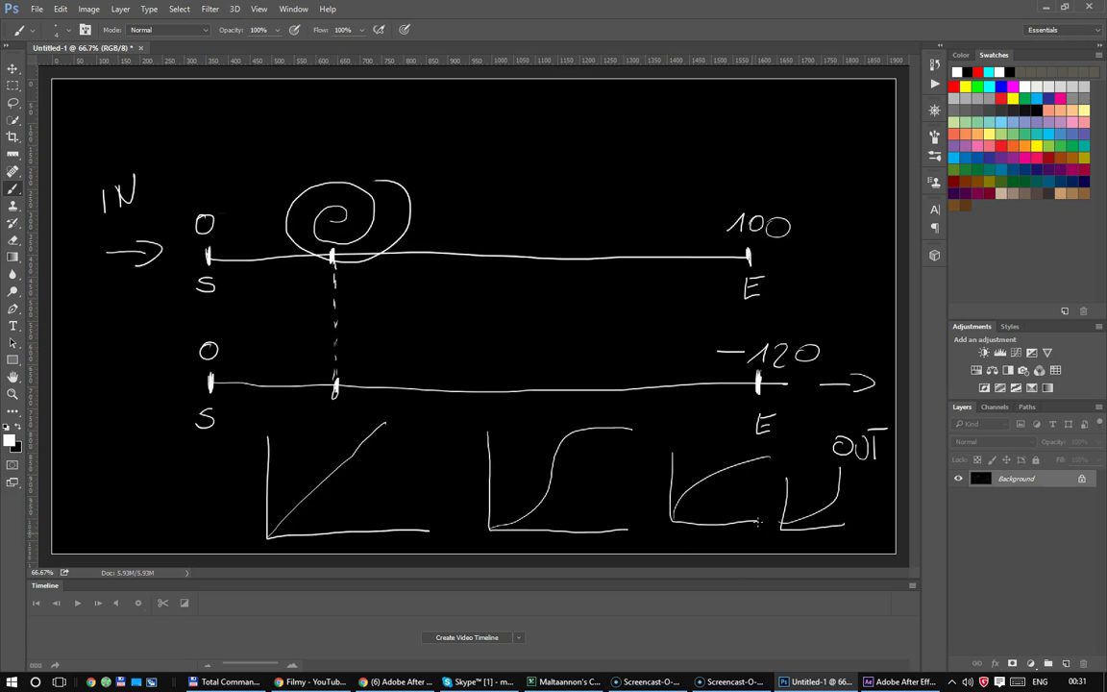
key("alt+Tab")
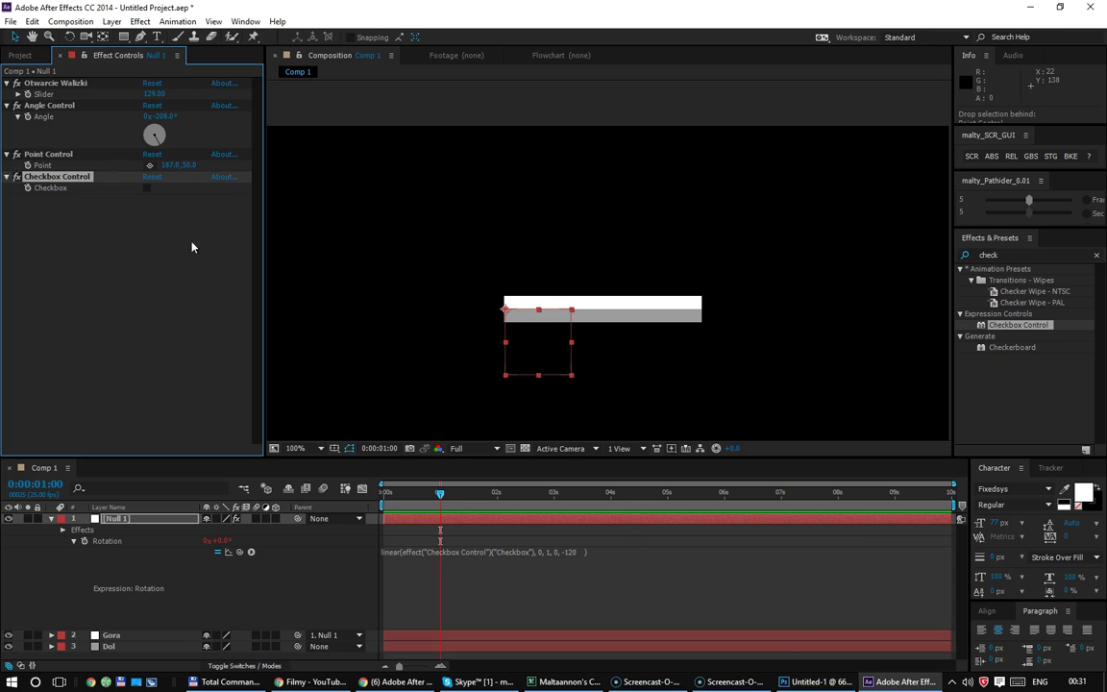
Step: Undo the Checkbox, Angle and Point controls and change linear( to ease( in the rotation expression
key("ctrl+z")
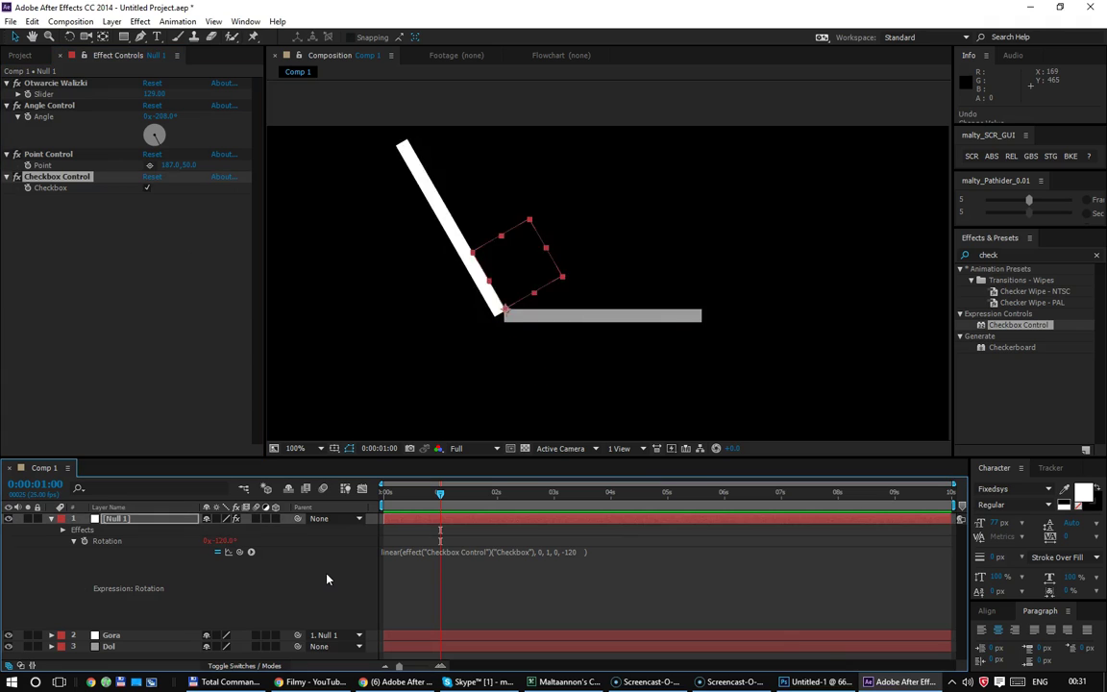
key("ctrl+z")
key("ctrl+z")
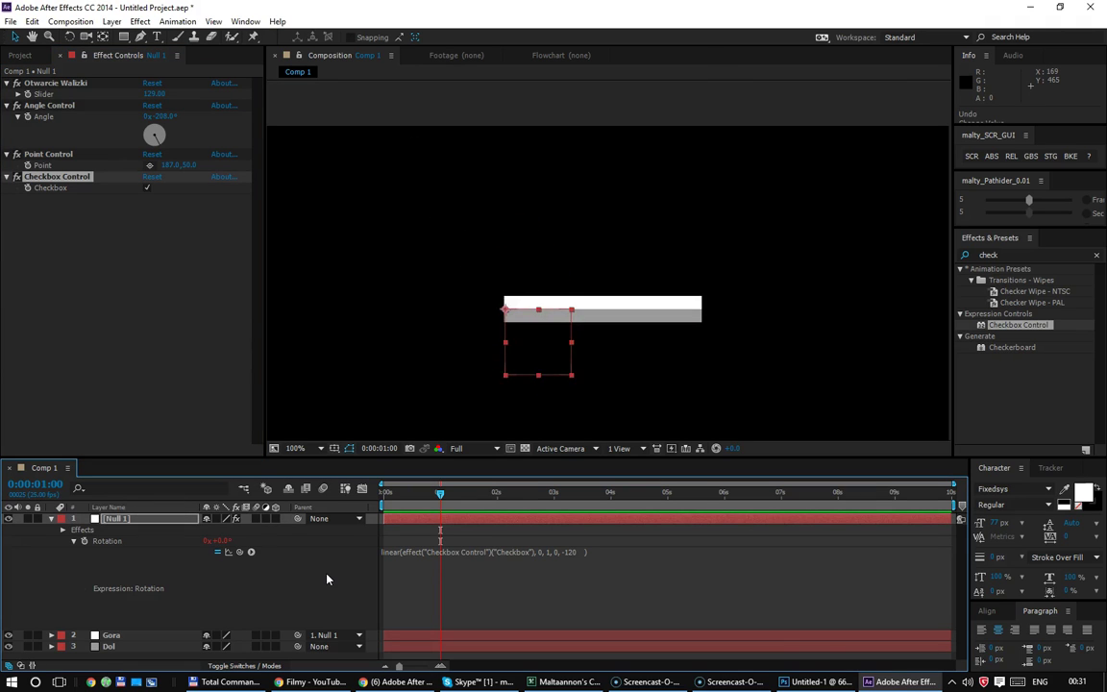
key("ctrl+z")
key("ctrl+z")
key("ctrl+z")
key("ctrl+z")
key("ctrl+z")
key("ctrl+z")
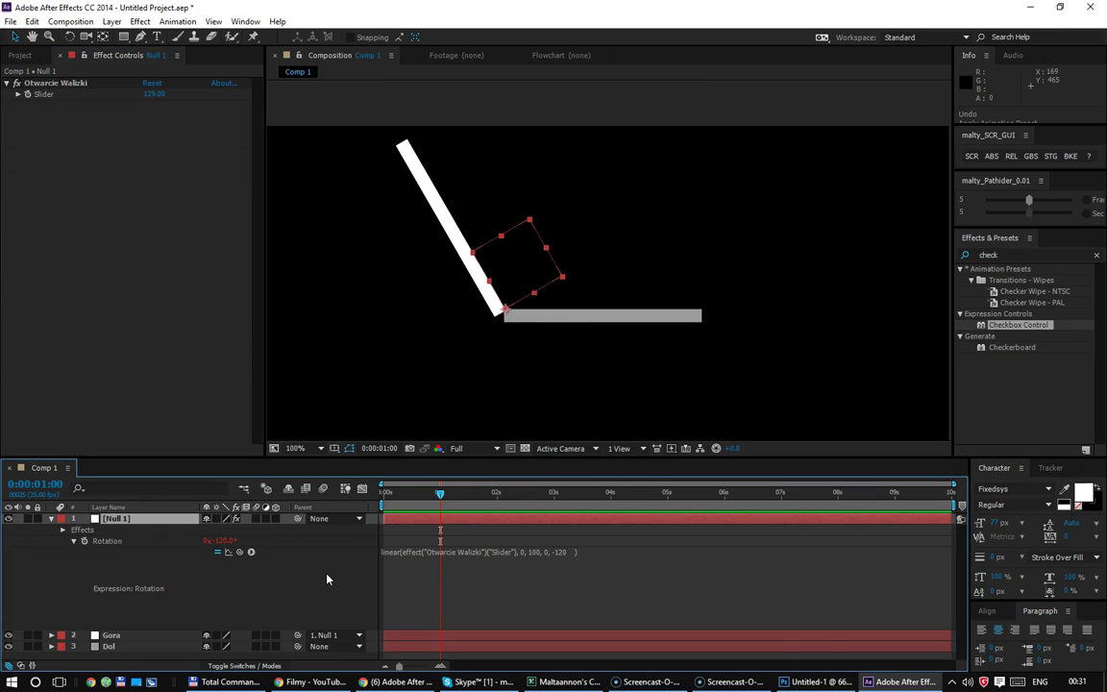
left_click(481, 548)
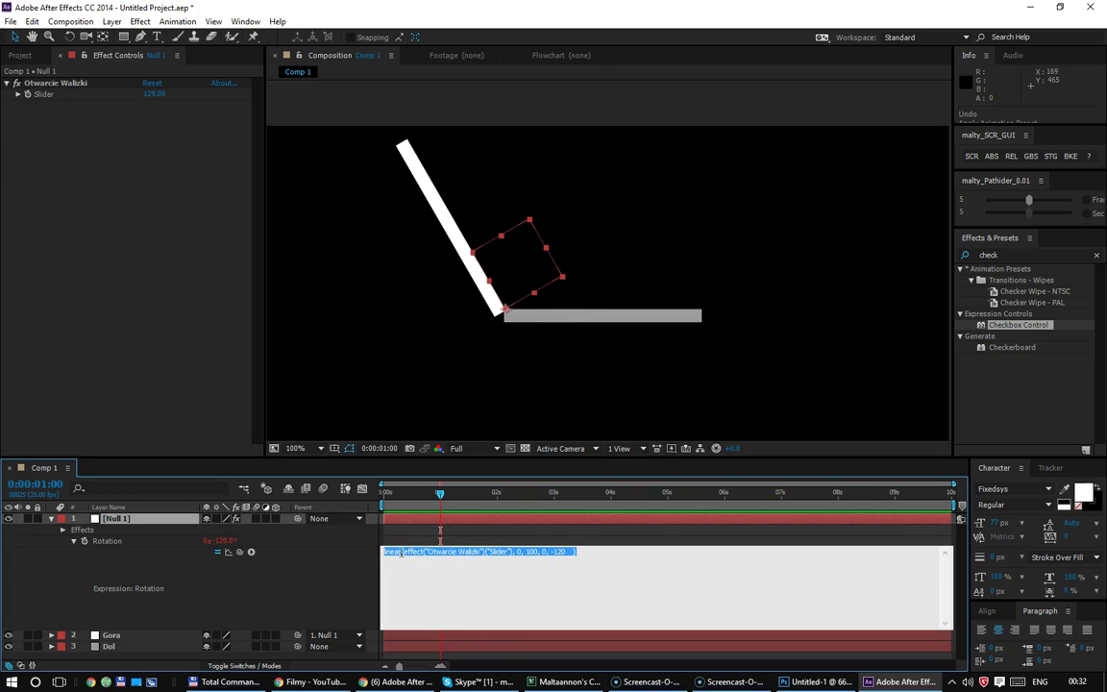
key("BackSpace")
key("BackSpace")
key("BackSpace")
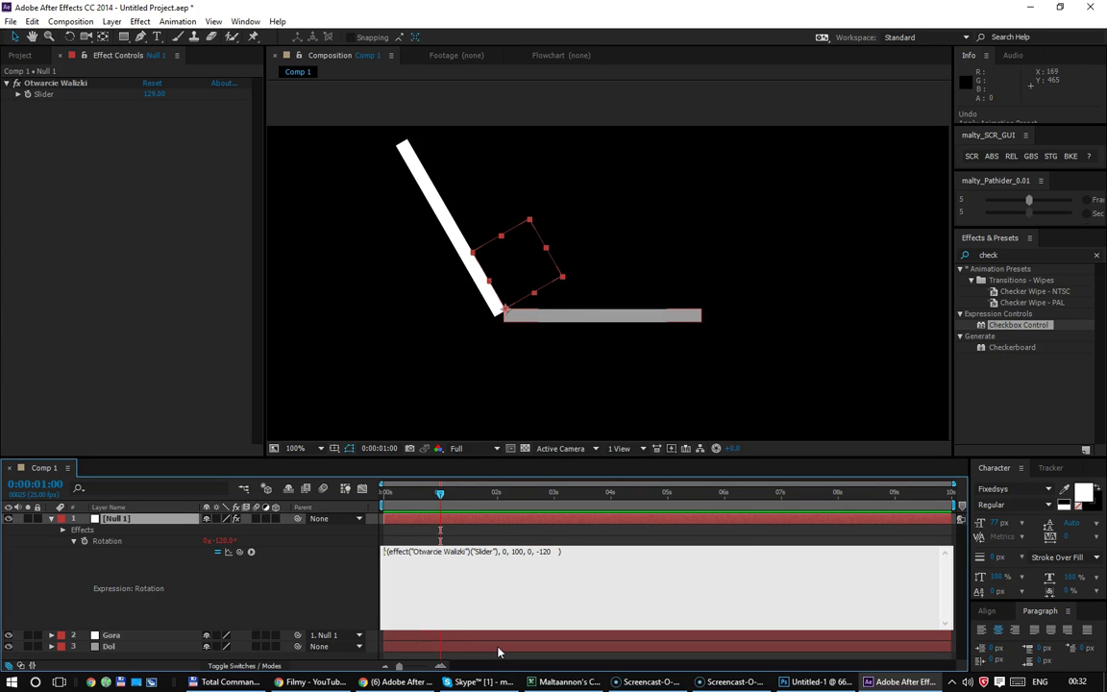
type("ease(")
left_click(447, 581)
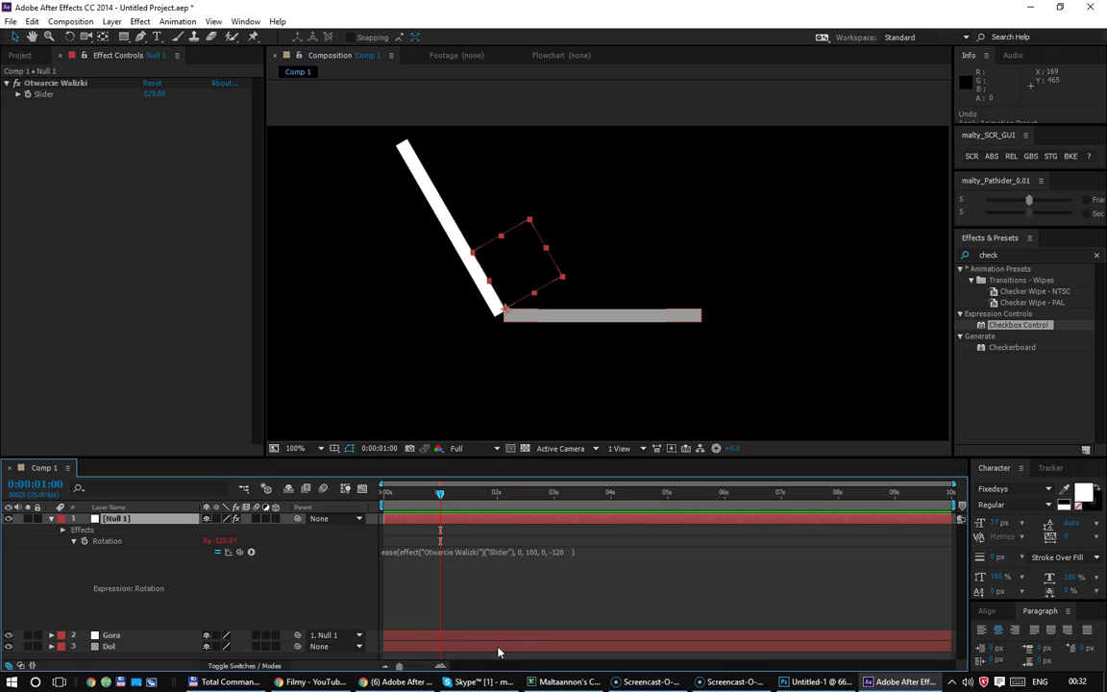
Step: At frame 0, set the slider to 0, then scrub it up to 120.10 to open the lid
left_click_drag(431, 494, 385, 494)
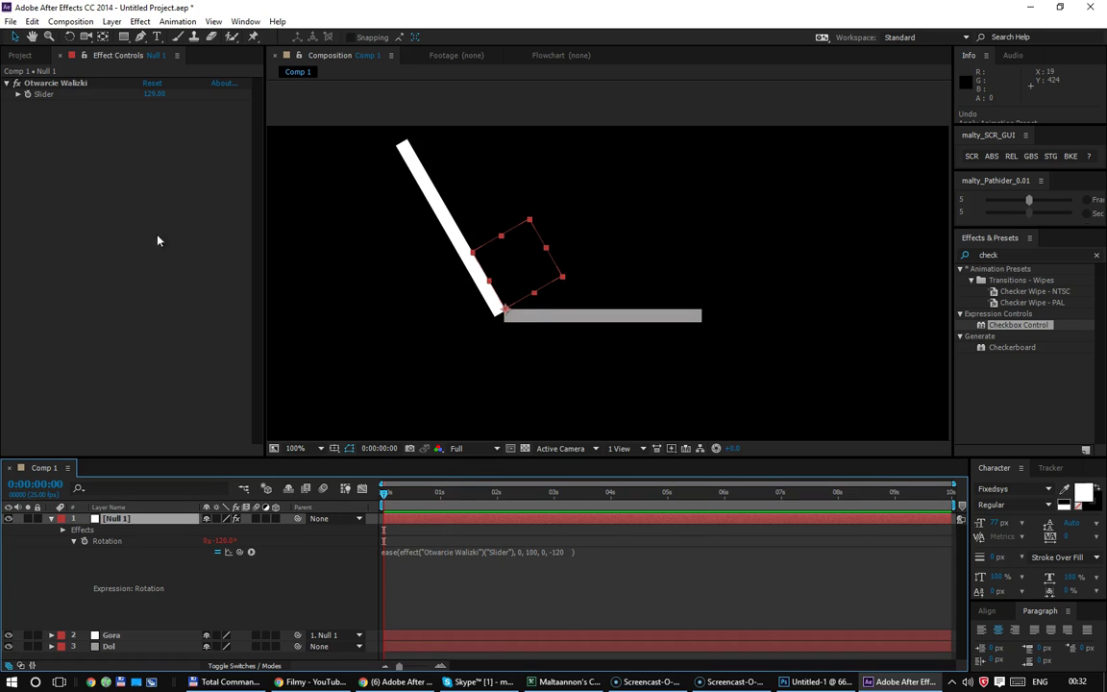
left_click(155, 93)
type("0")
key("Return")
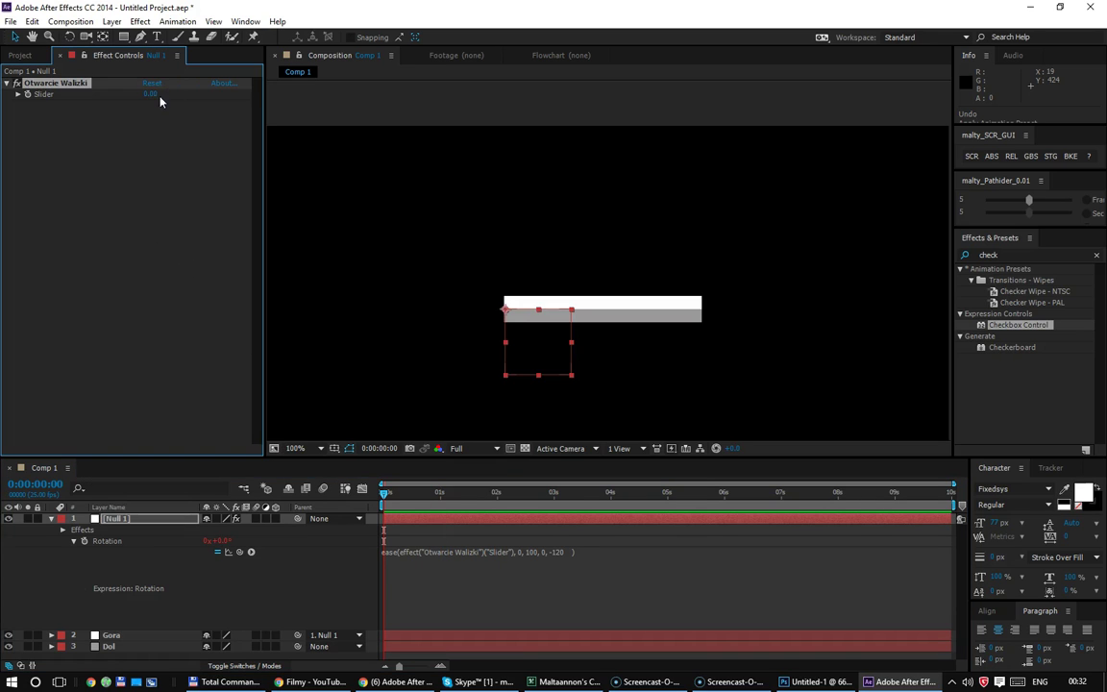
left_click_drag(150, 94, 585, 123)
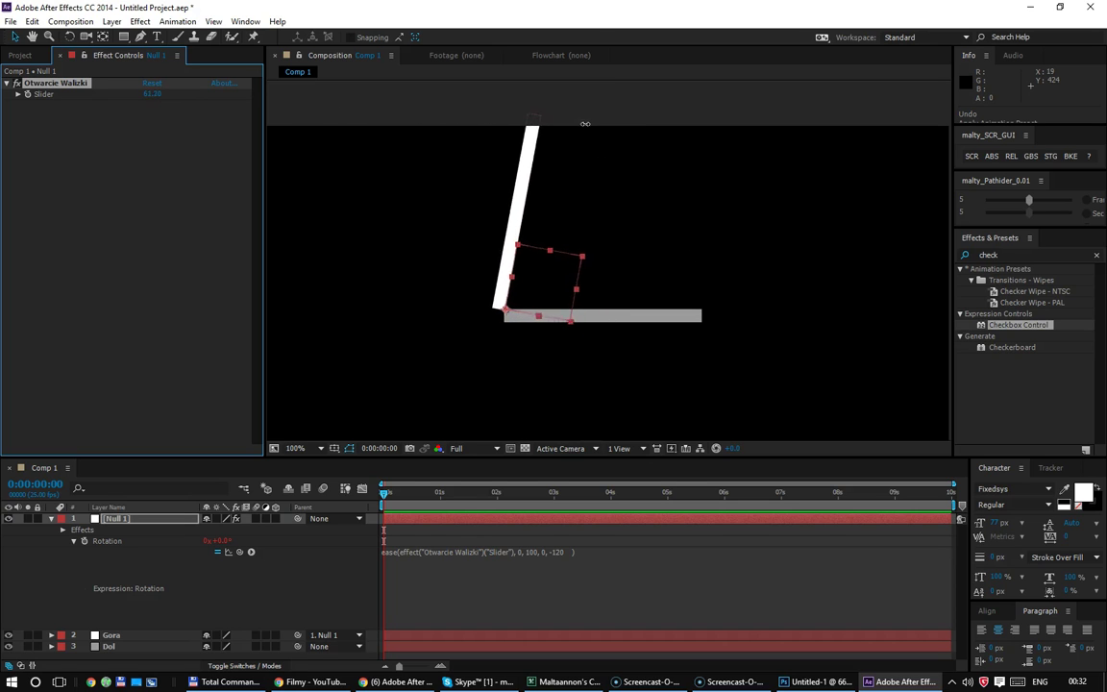
left_click_drag(584, 123, 994, 151)
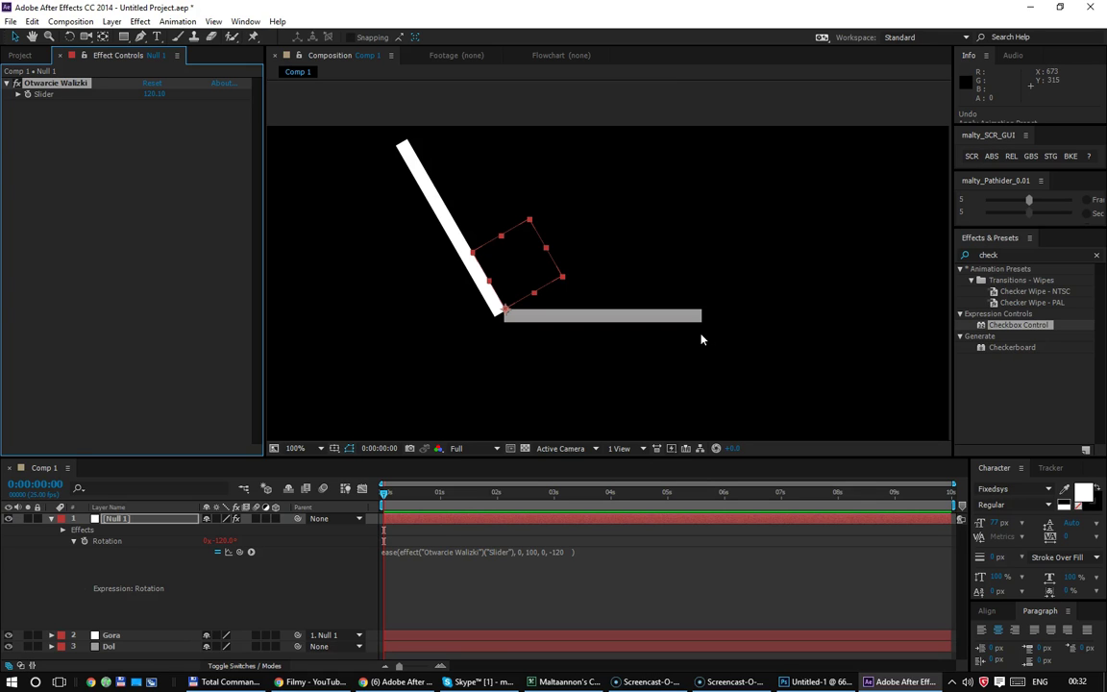
Step: Inspect Null 1's rotation curve in the Graph Editor, then return to the layer bars
left_click(227, 561)
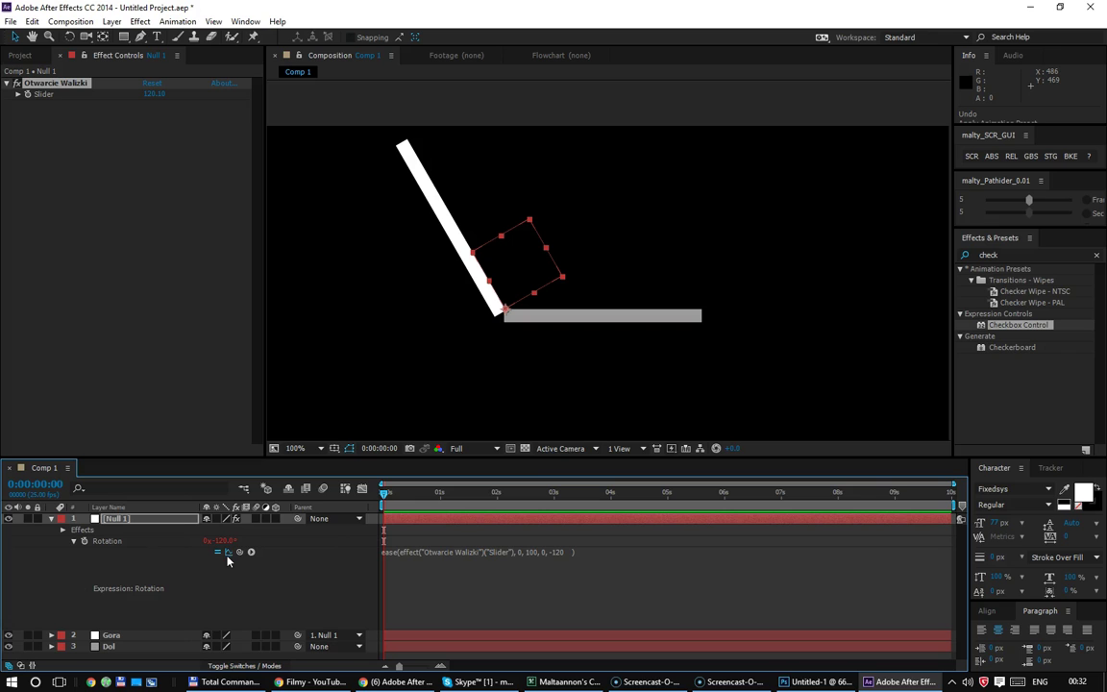
left_click(363, 488)
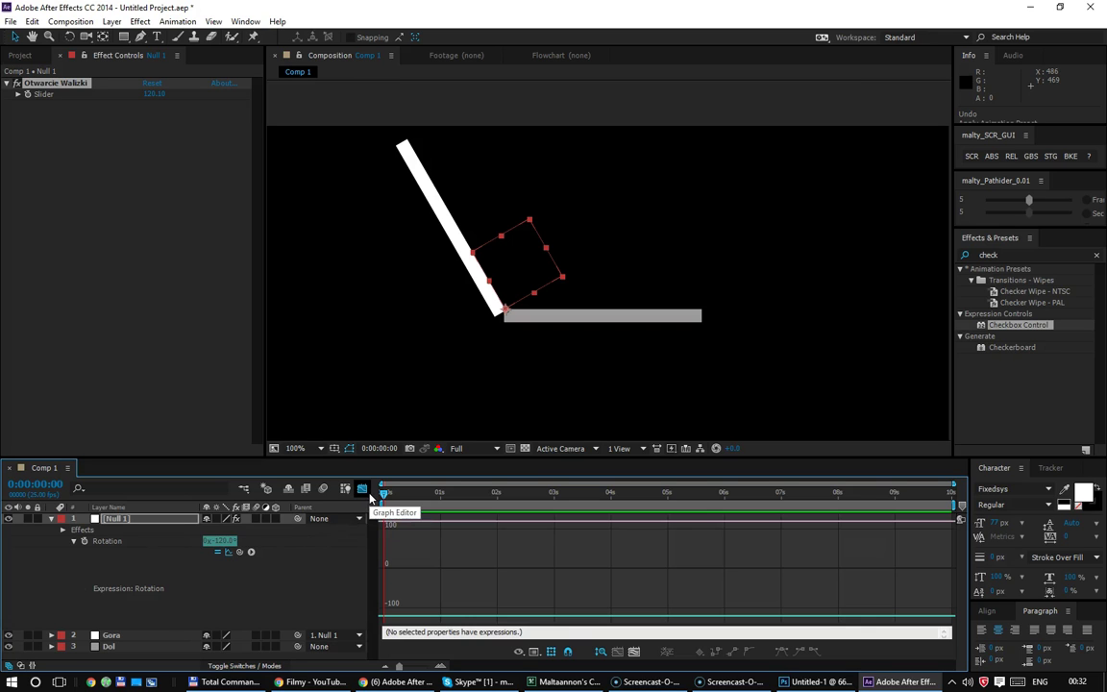
left_click(231, 554)
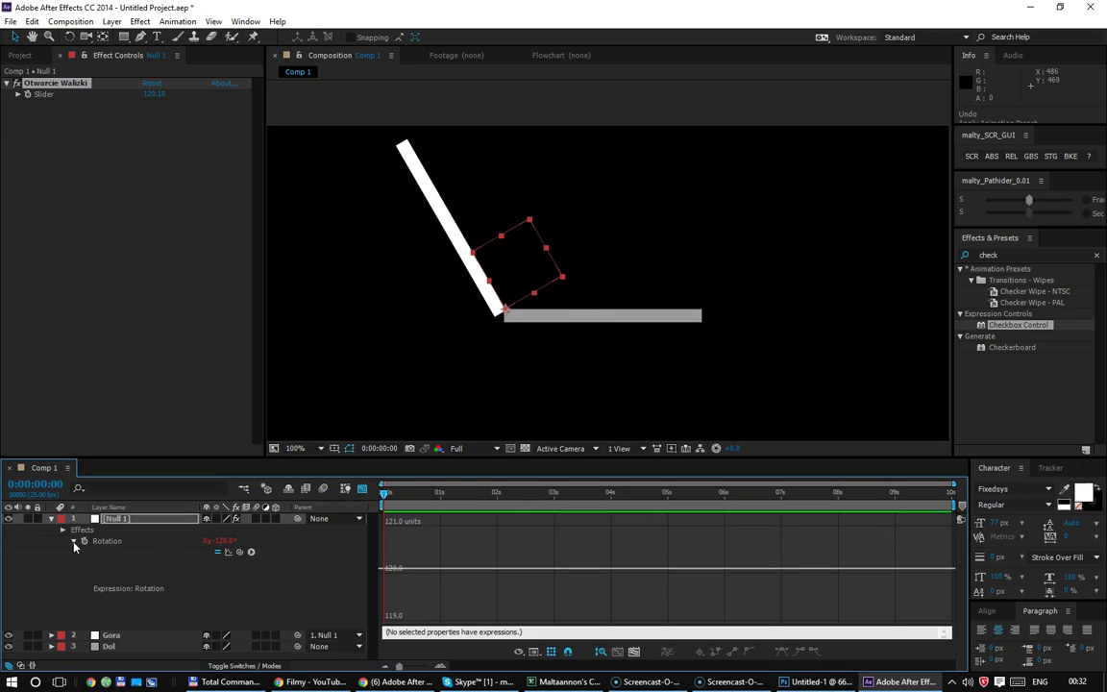
left_click(74, 541)
left_click(363, 489)
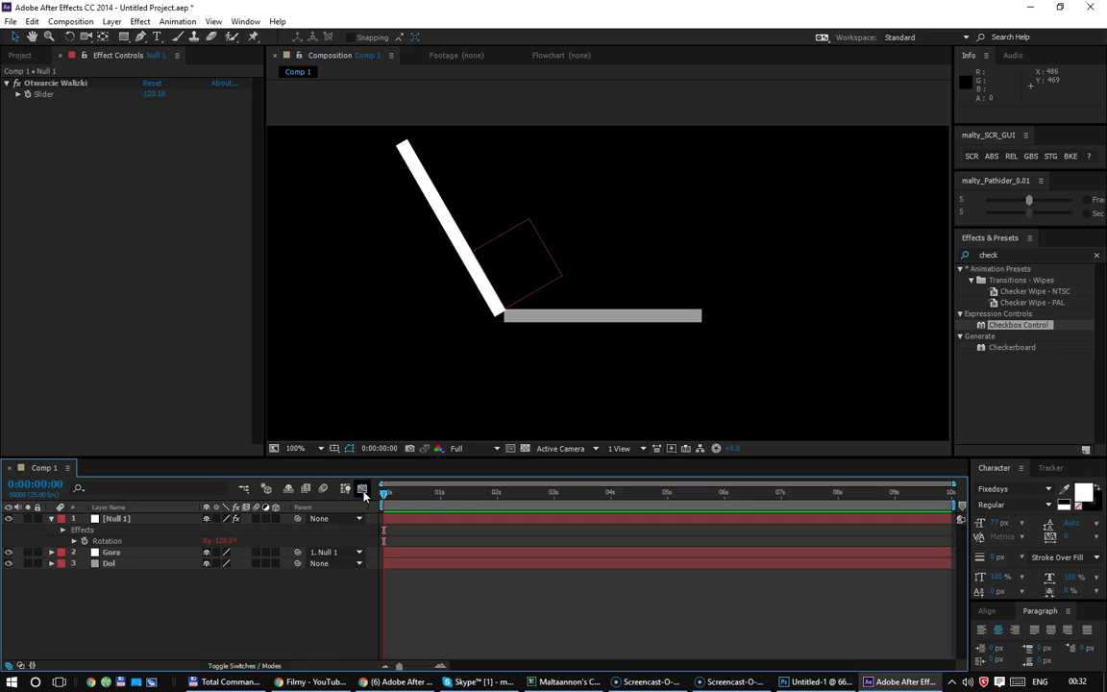
Step: Collapse Null 1 and set the Otwarcie Walizki slider to 0 at frame 0
left_click(58, 83)
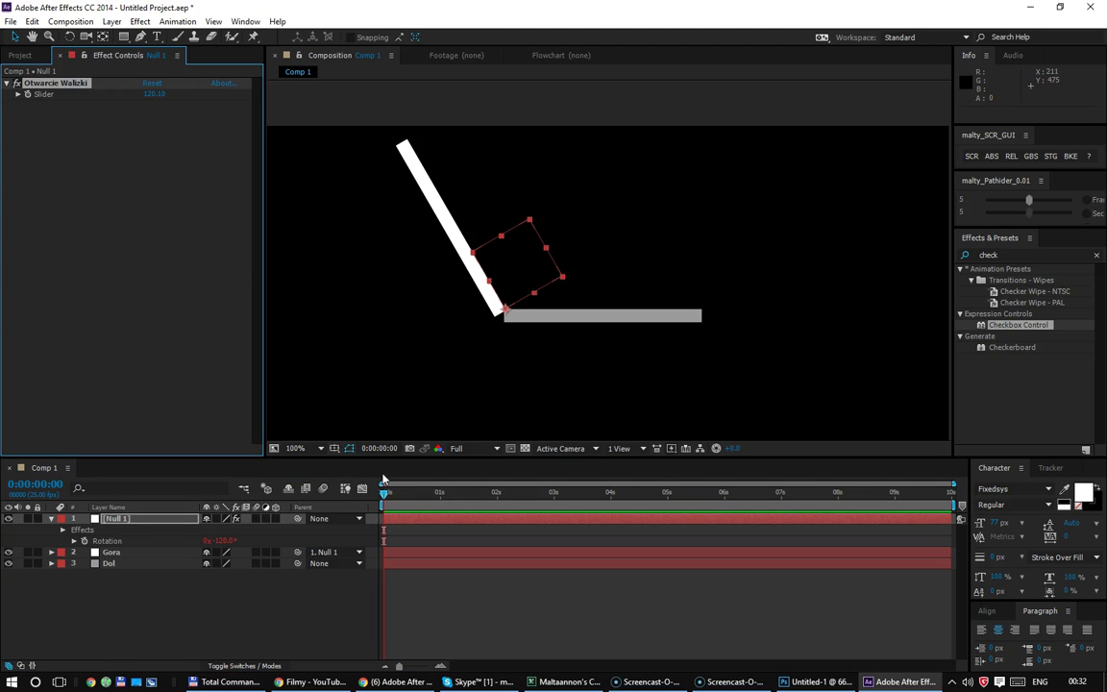
left_click(74, 541)
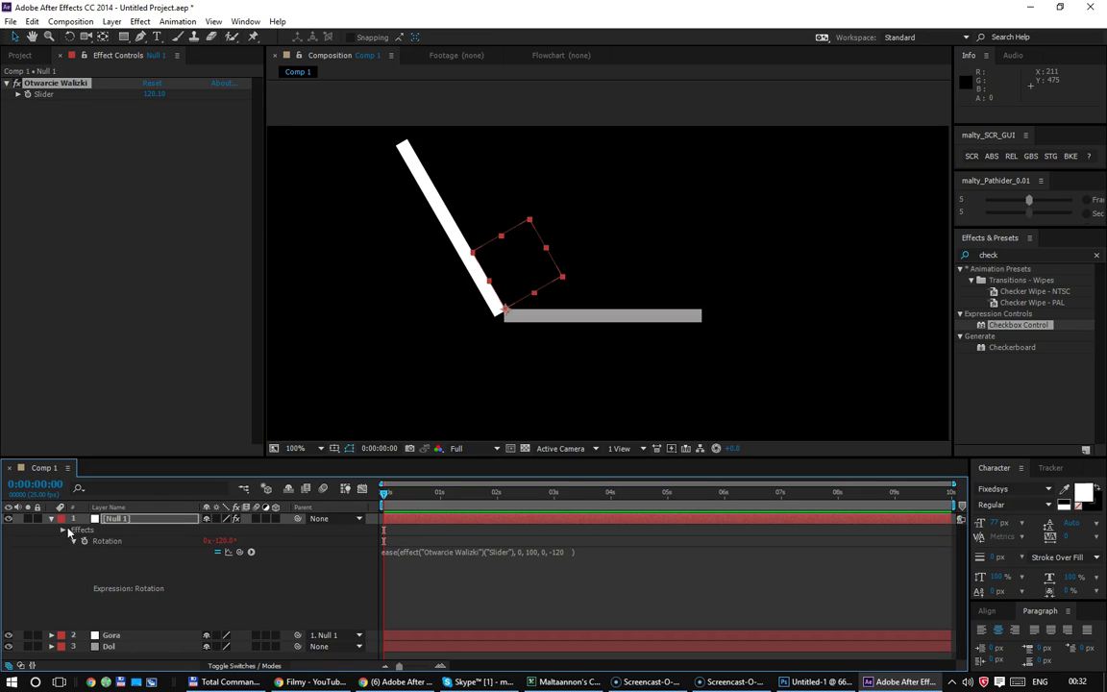
left_click(51, 519)
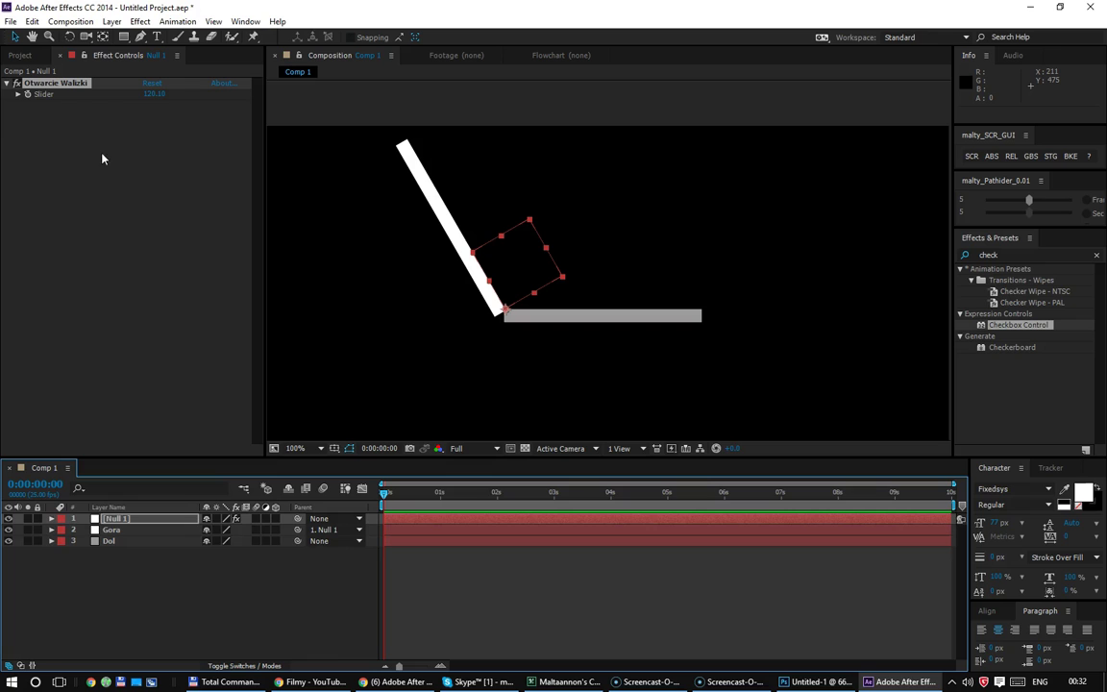
left_click(152, 93)
type("0")
key("Return")
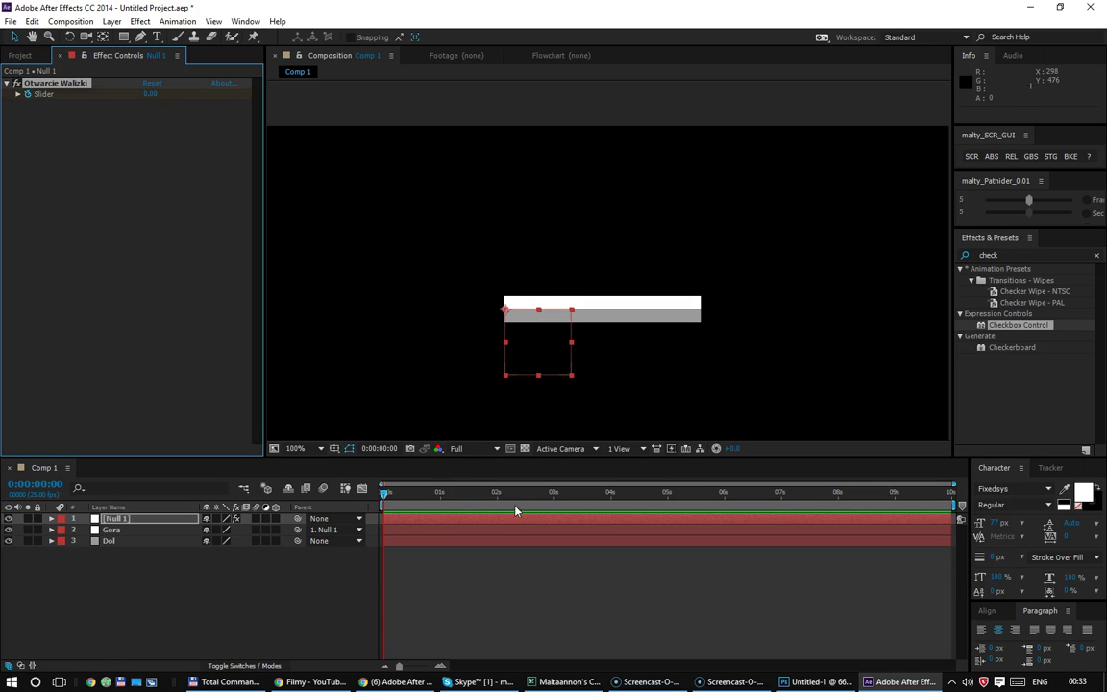
Step: At 0:00:03:00 set the slider to 100 and reveal its keyframes with U
left_click(553, 498)
left_click(154, 94)
type("100")
key("Return")
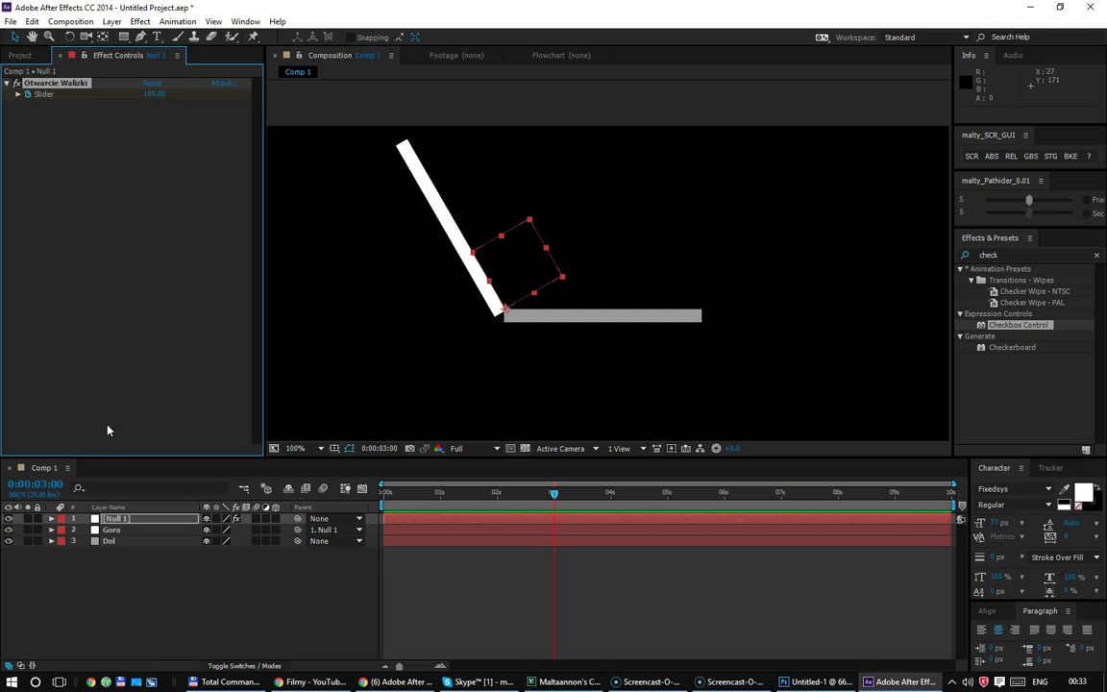
key("u")
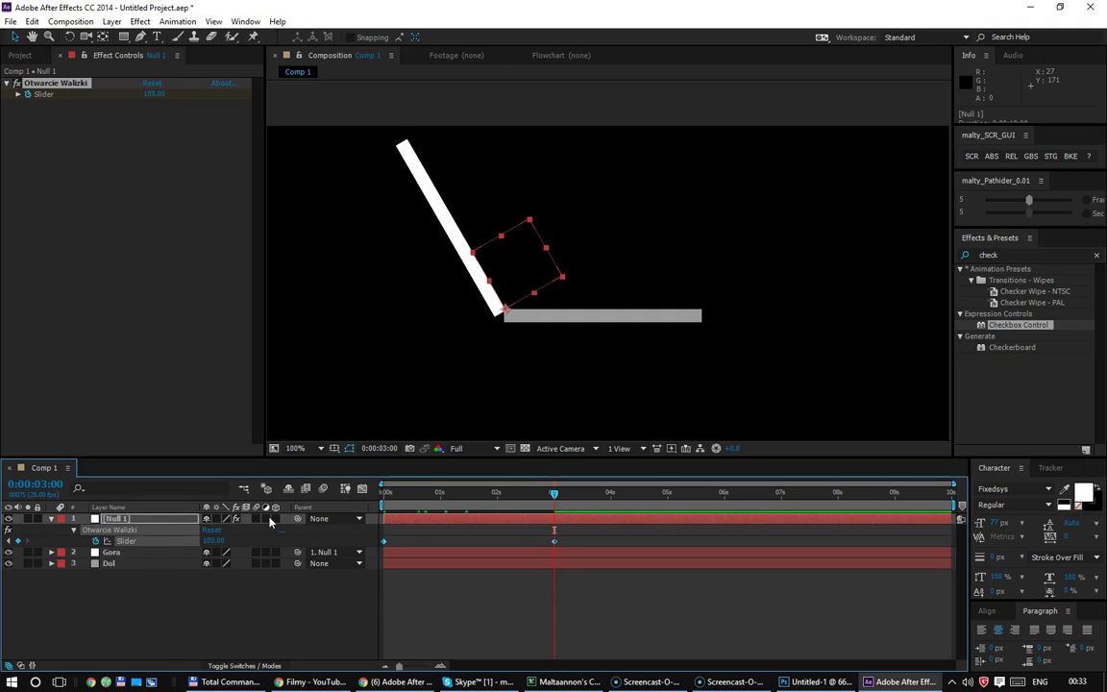
Step: Show the eased 0 to -120 rotation curve in the Graph Editor
left_click(361, 488)
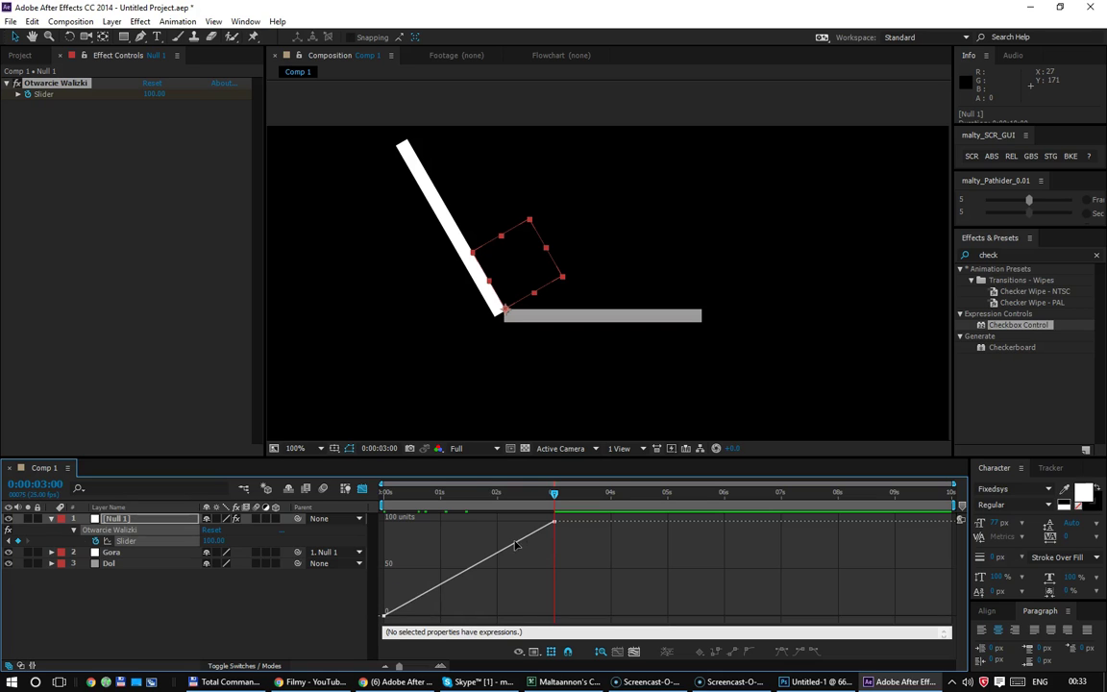
key("r")
left_click(119, 530)
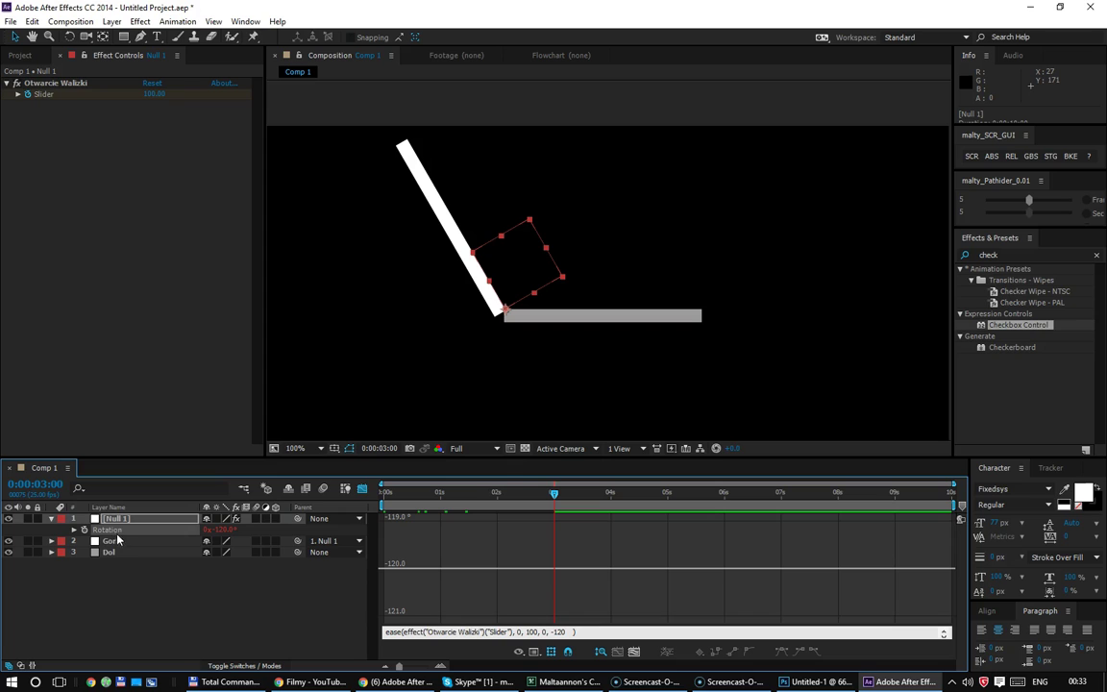
left_click(74, 530)
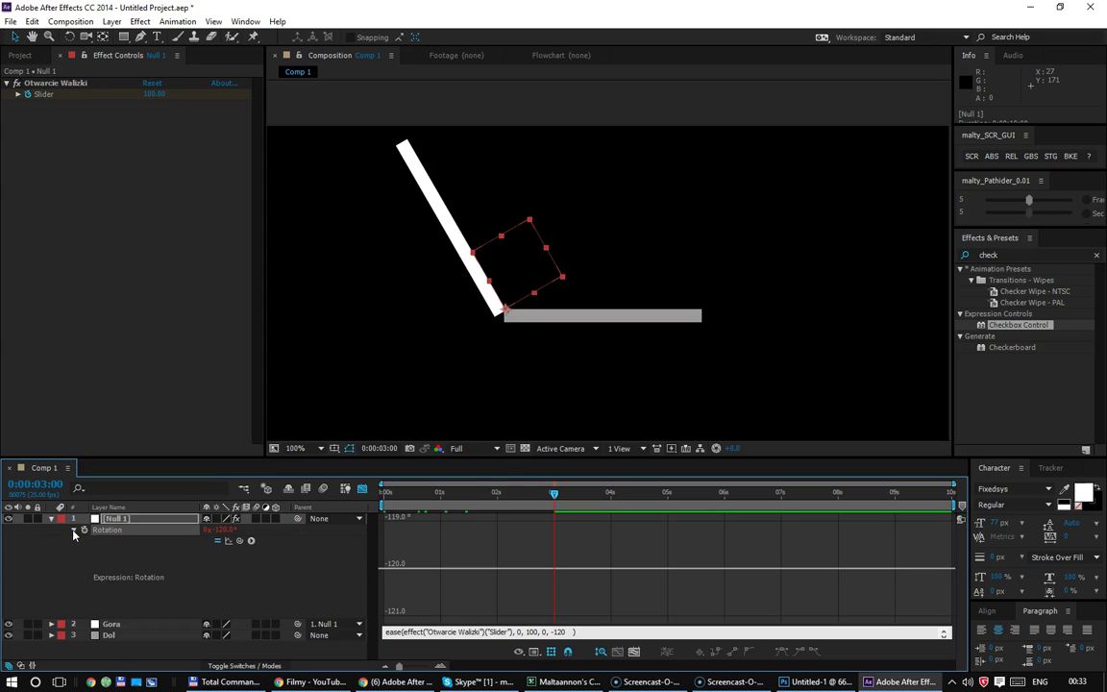
left_click(228, 541)
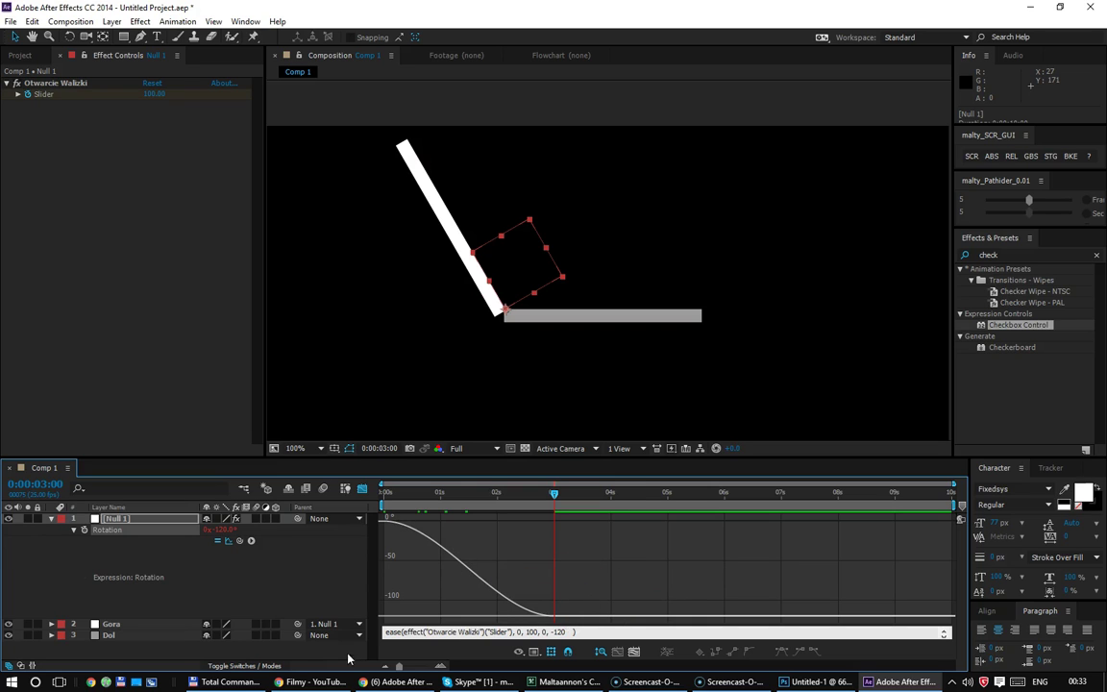
Step: Change ease( to linear( in the rotation expression, straightening the curve, and collapse Null 1
double_click(391, 631)
type("linear(")
left_click(352, 630)
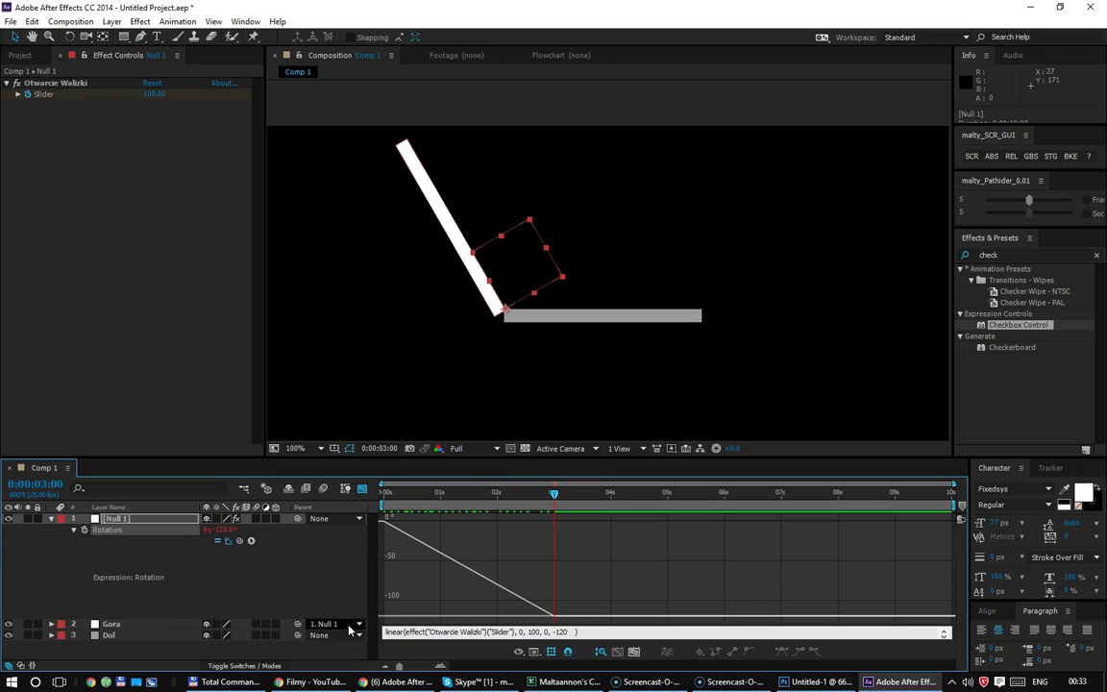
left_click(58, 520)
left_click(53, 520)
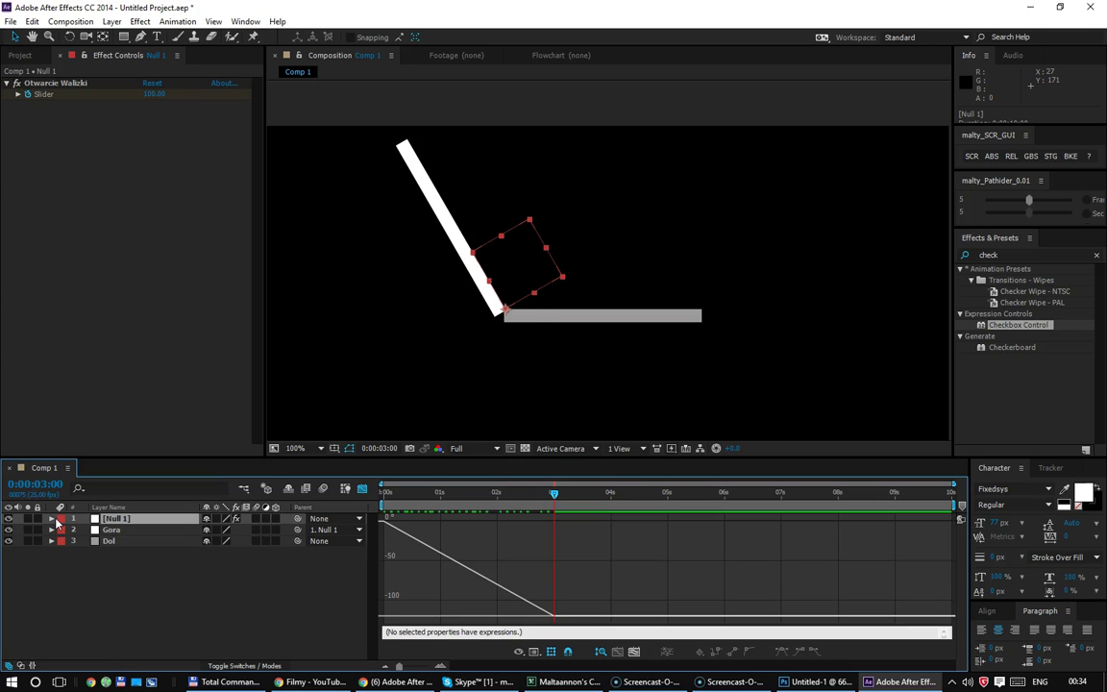
Step: Delete every existing layer from the composition
left_click(160, 570)
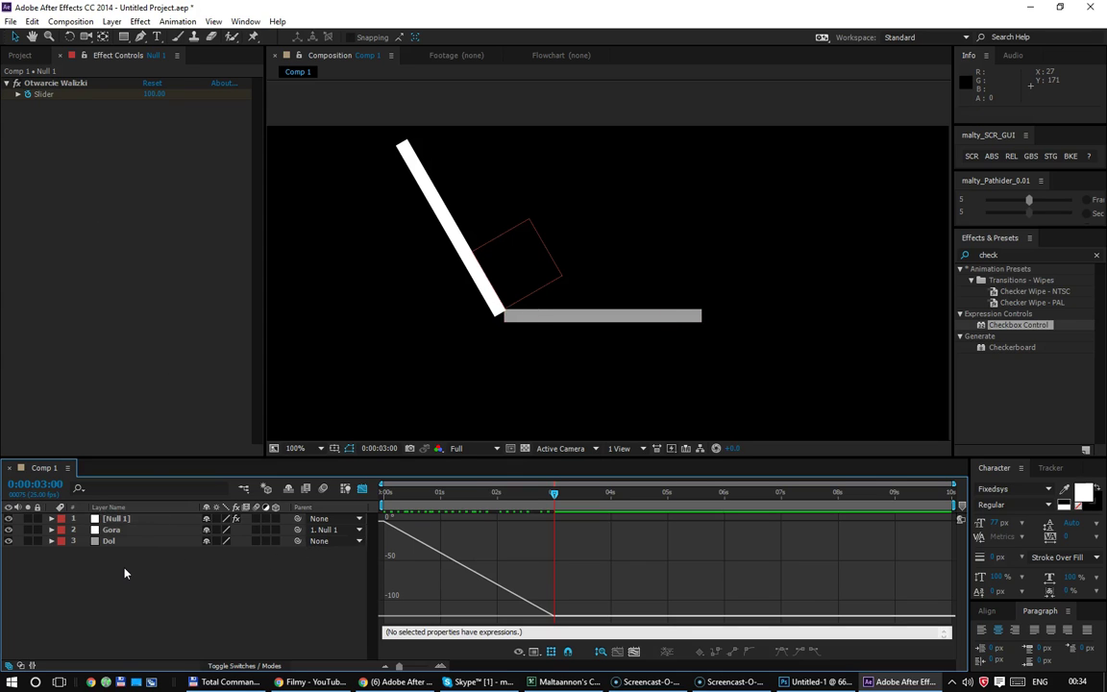
key("ctrl+a")
key("Delete")
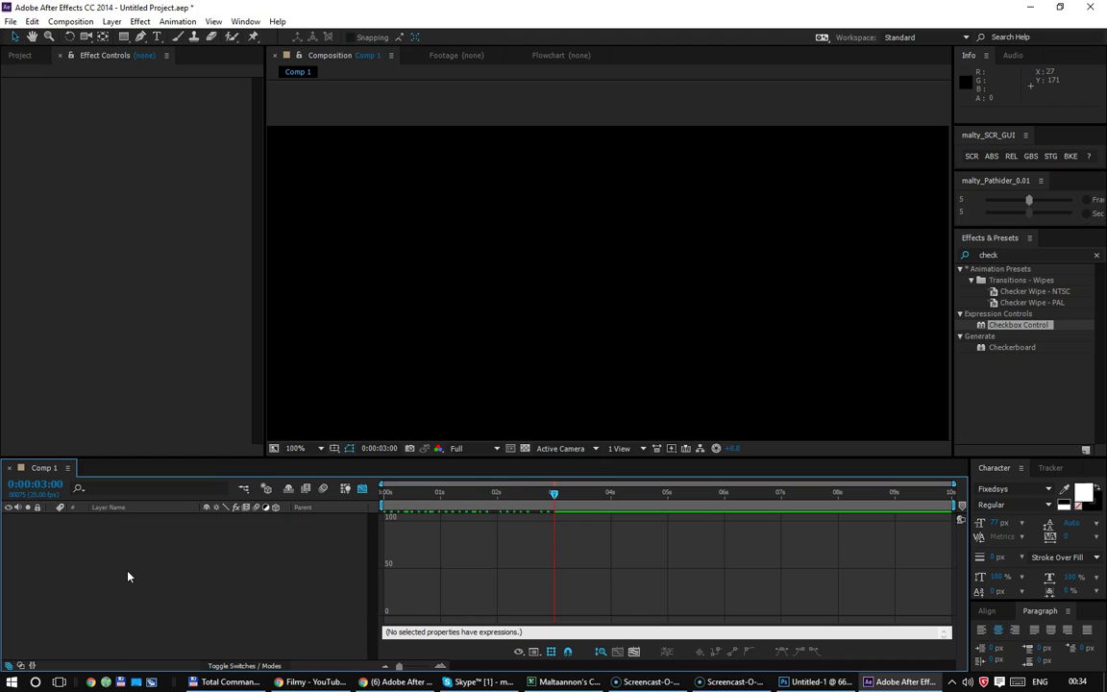
left_click(362, 488)
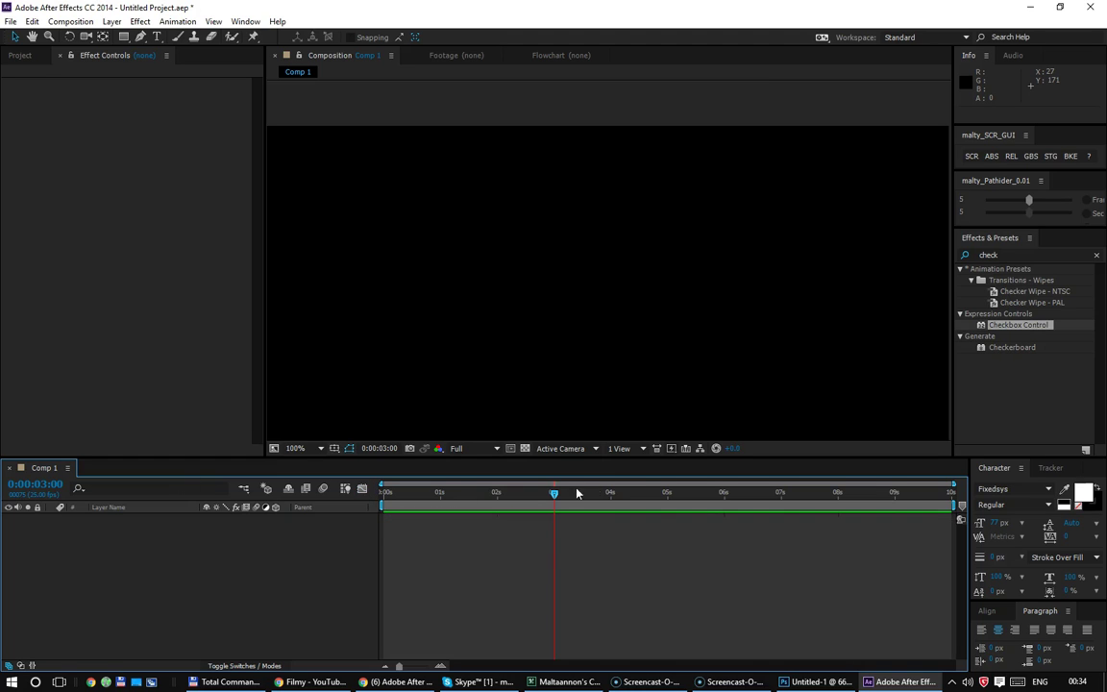
scroll(566, 312, "down", 2)
Step: Create a new gray solid layer sized 50×50
right_click(570, 286)
mouse_move(614, 299)
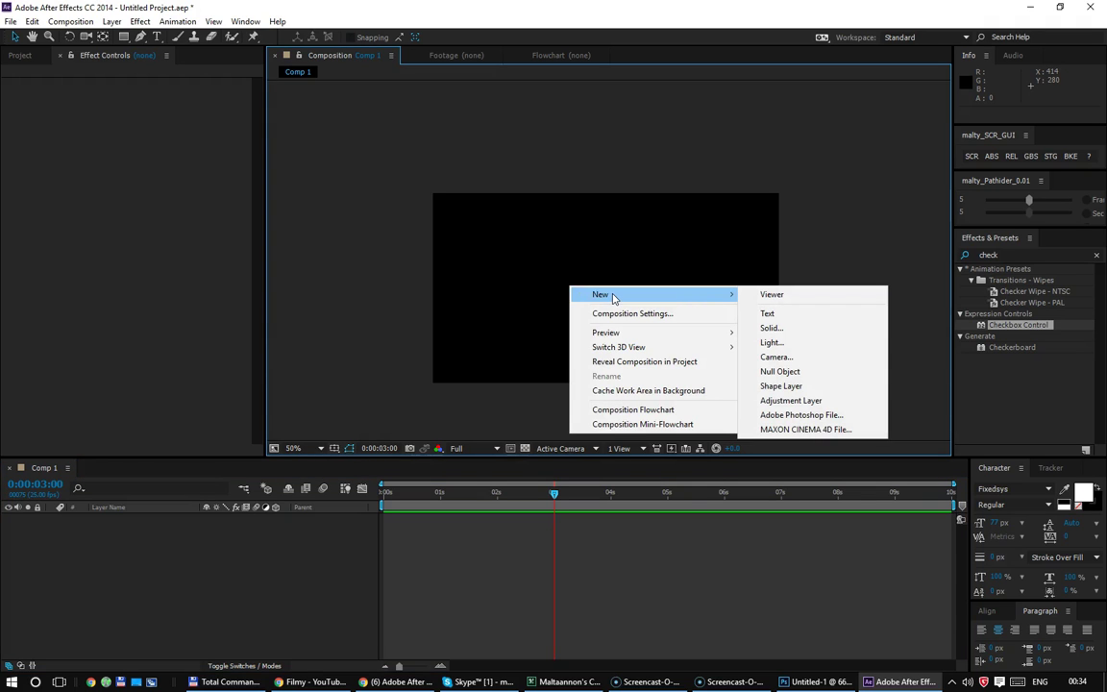
left_click(769, 329)
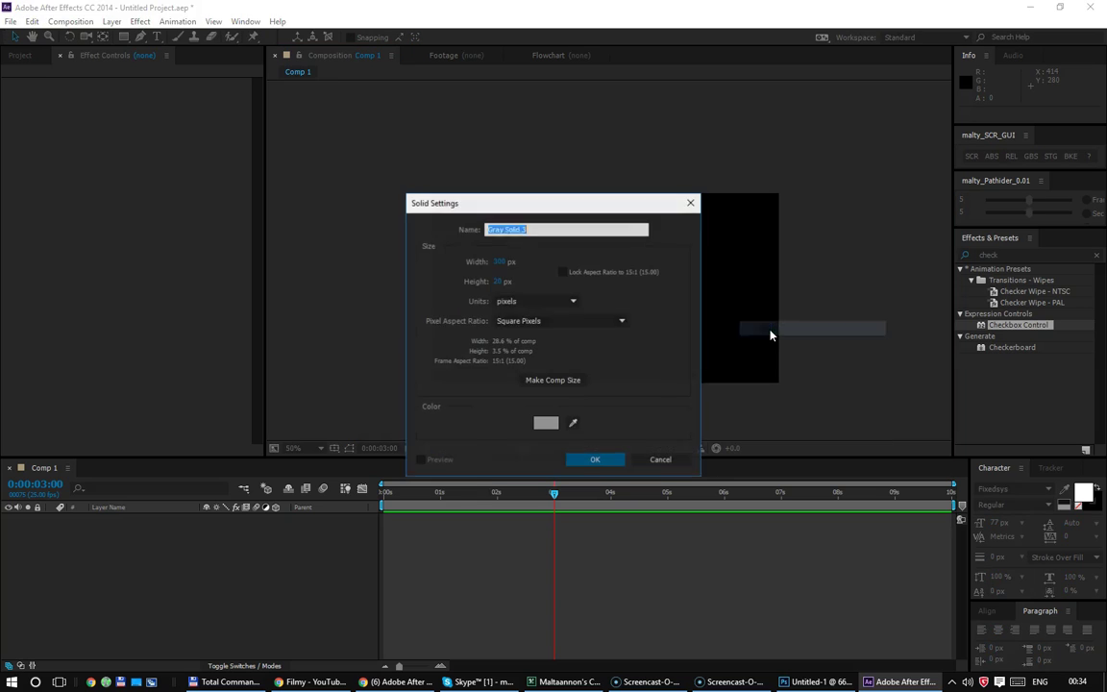
key("Tab")
type("50")
key("Tab")
type("50")
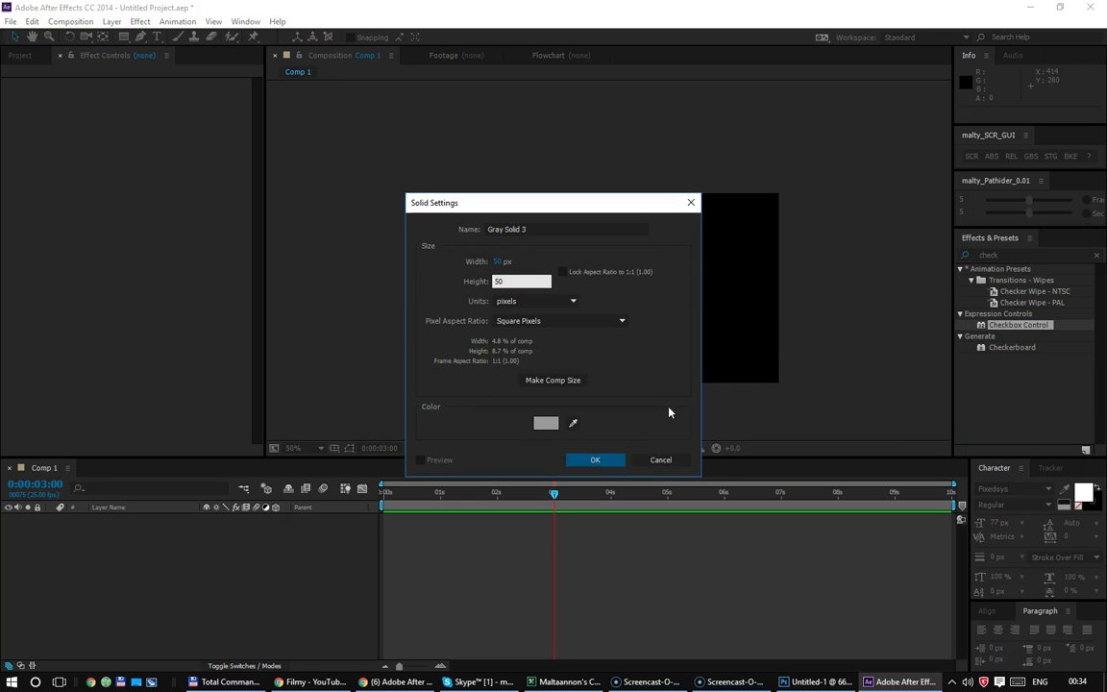
left_click(595, 459)
Step: Add a new null object layer to Comp 1
scroll(677, 372, "down", 2)
scroll(675, 374, "up", 4)
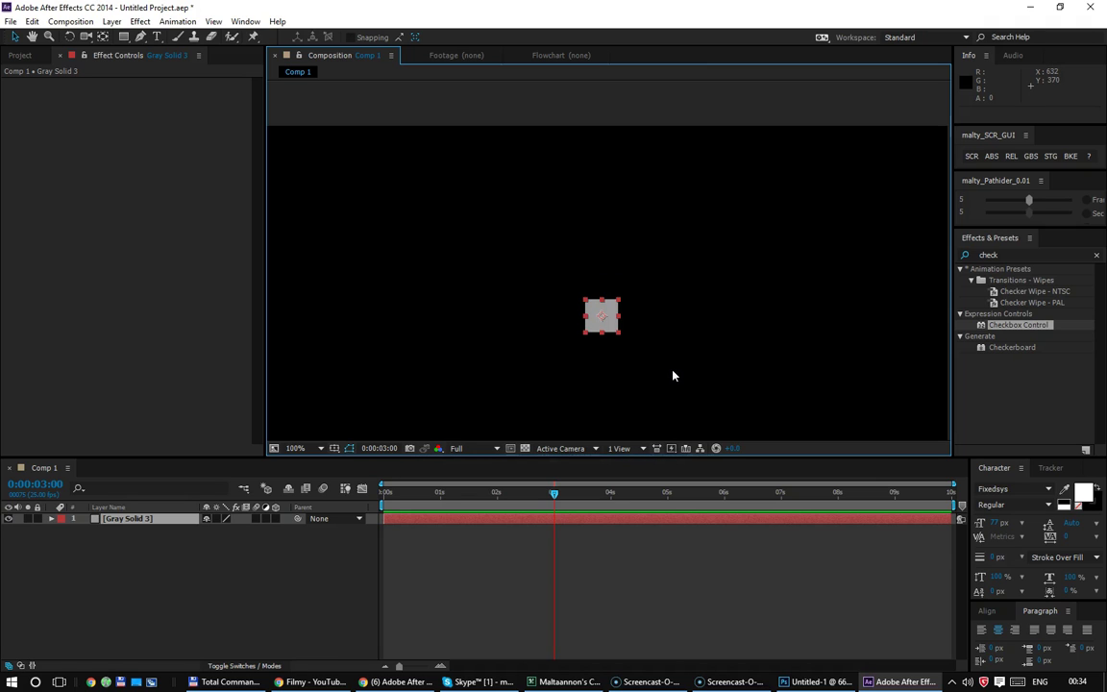
left_click_drag(669, 414, 664, 334)
key("period")
key("comma")
key("comma")
right_click(295, 575)
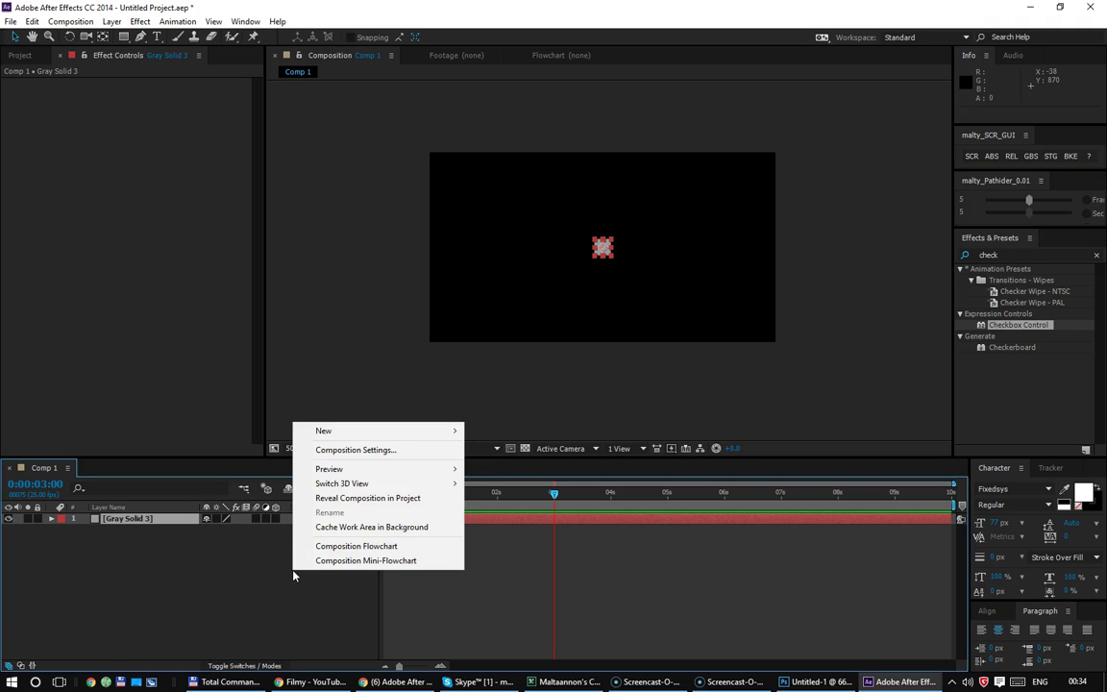
mouse_move(346, 432)
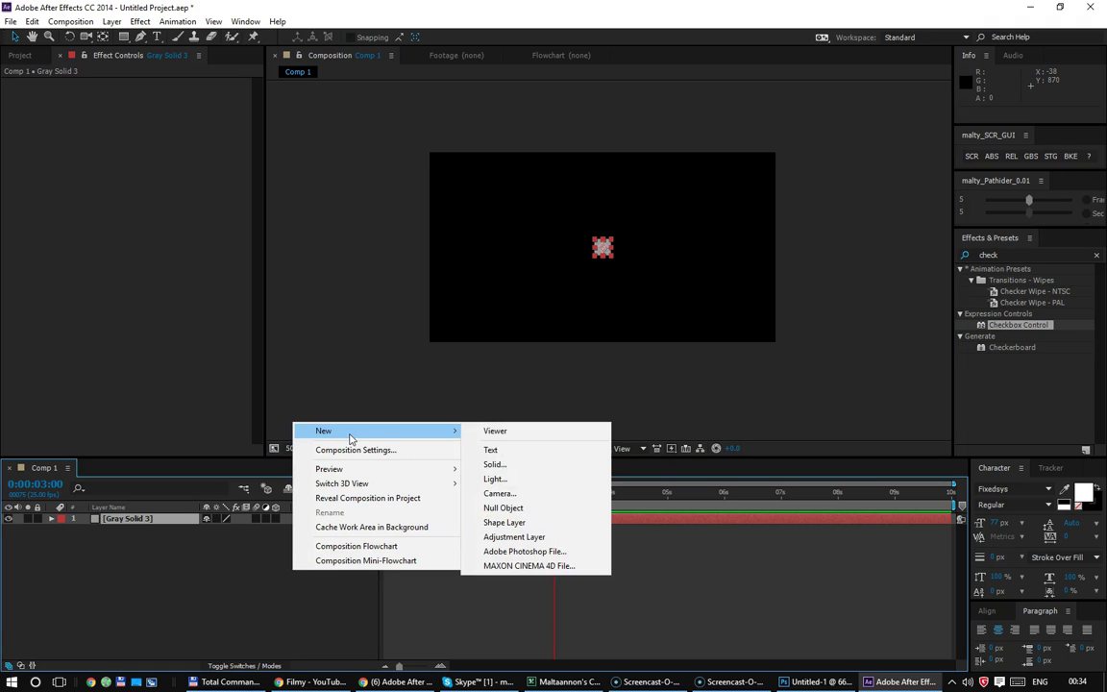
left_click(516, 509)
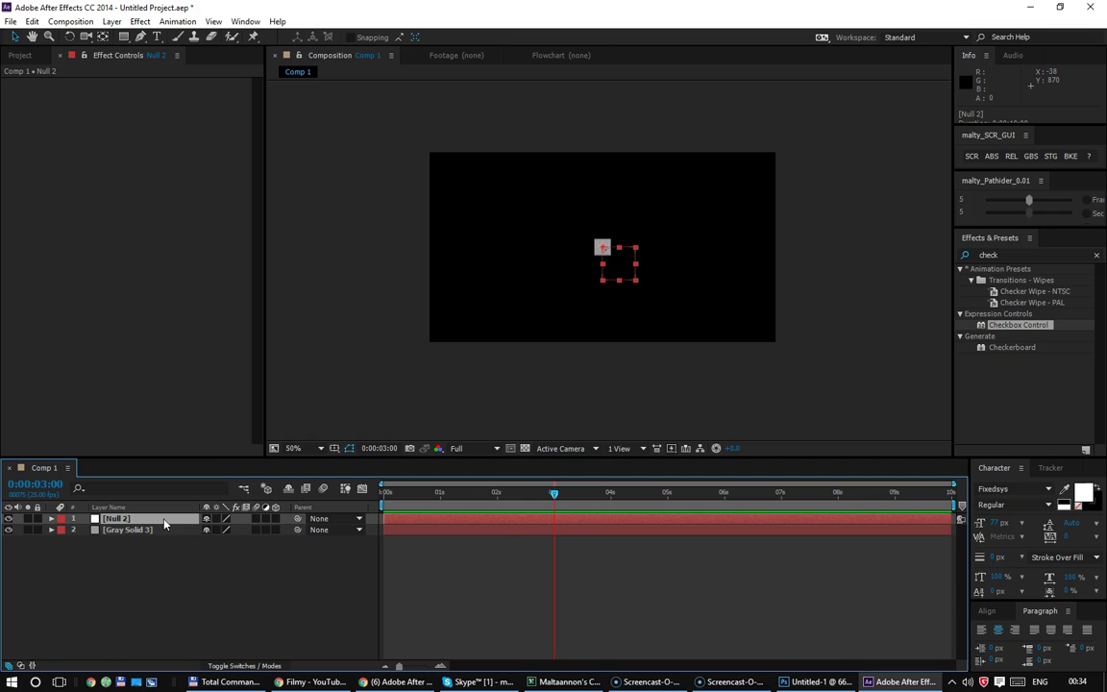
Step: In Chrome, search Google Images for 'lightbulb'
left_click(385, 682)
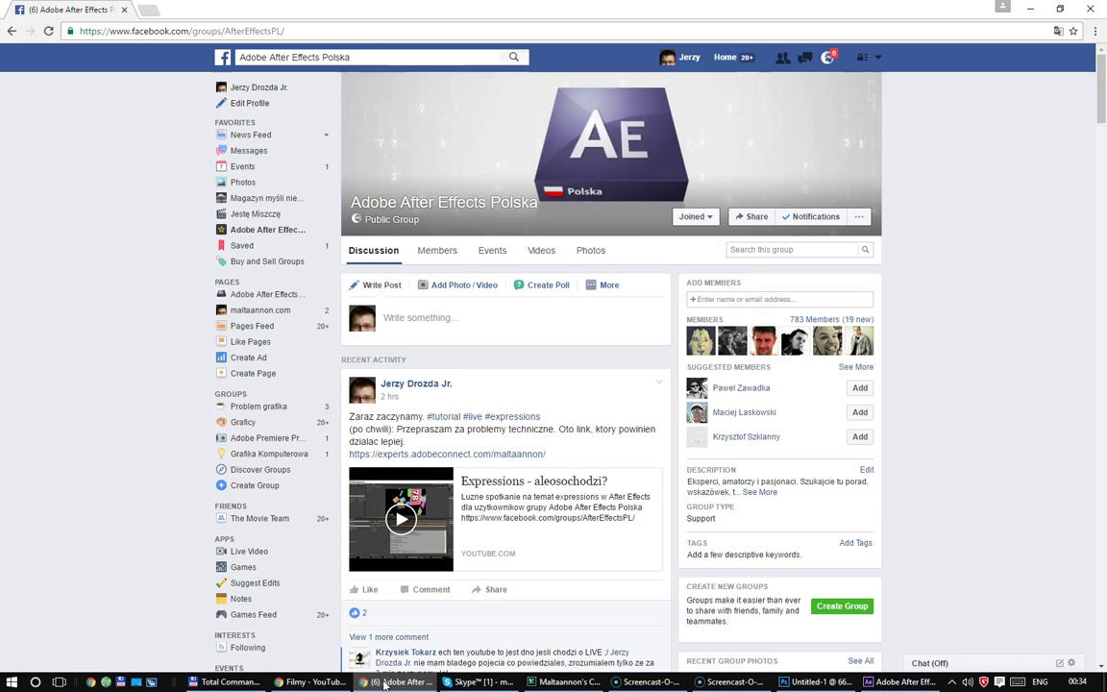
left_click(149, 11)
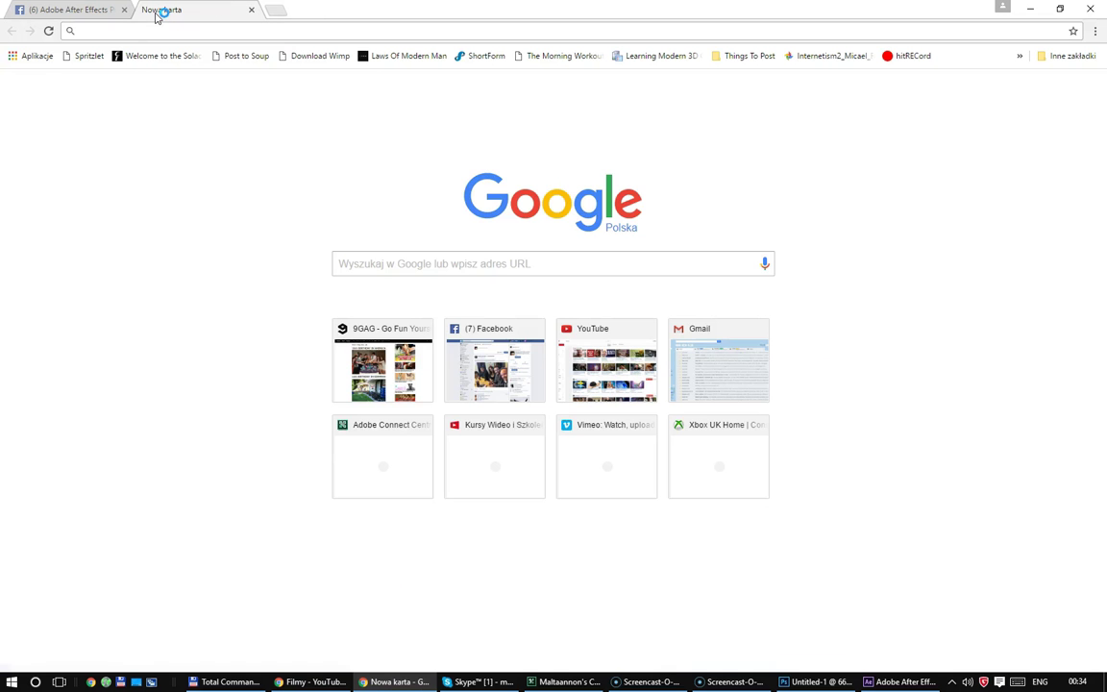
type("lightbulb")
key("Return")
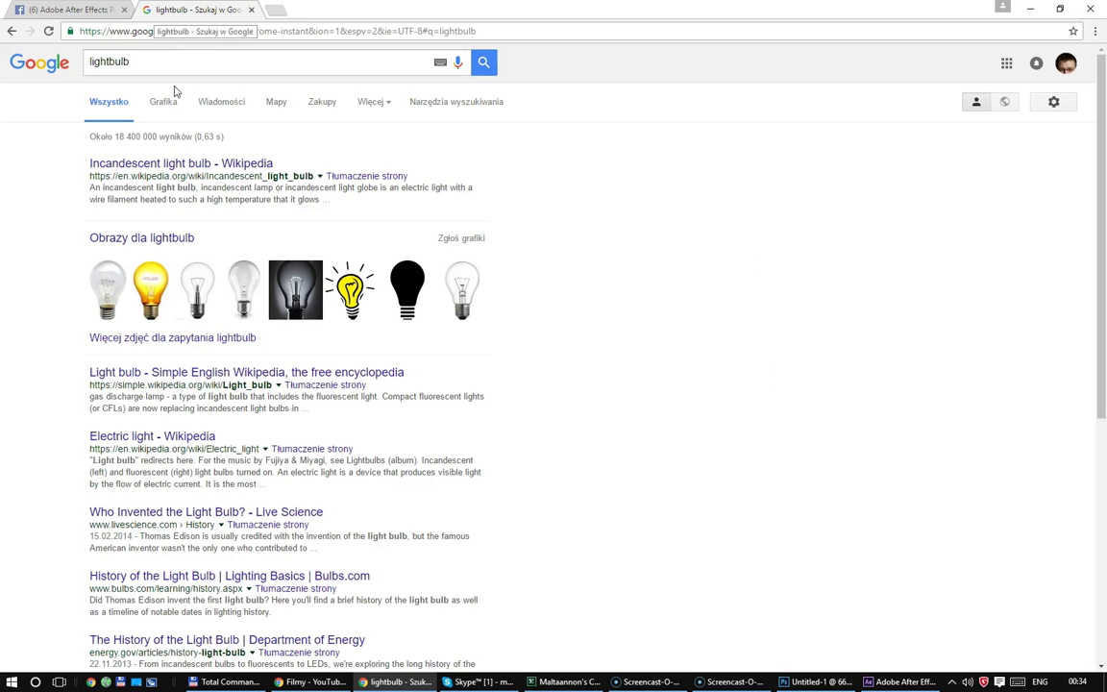
left_click(165, 108)
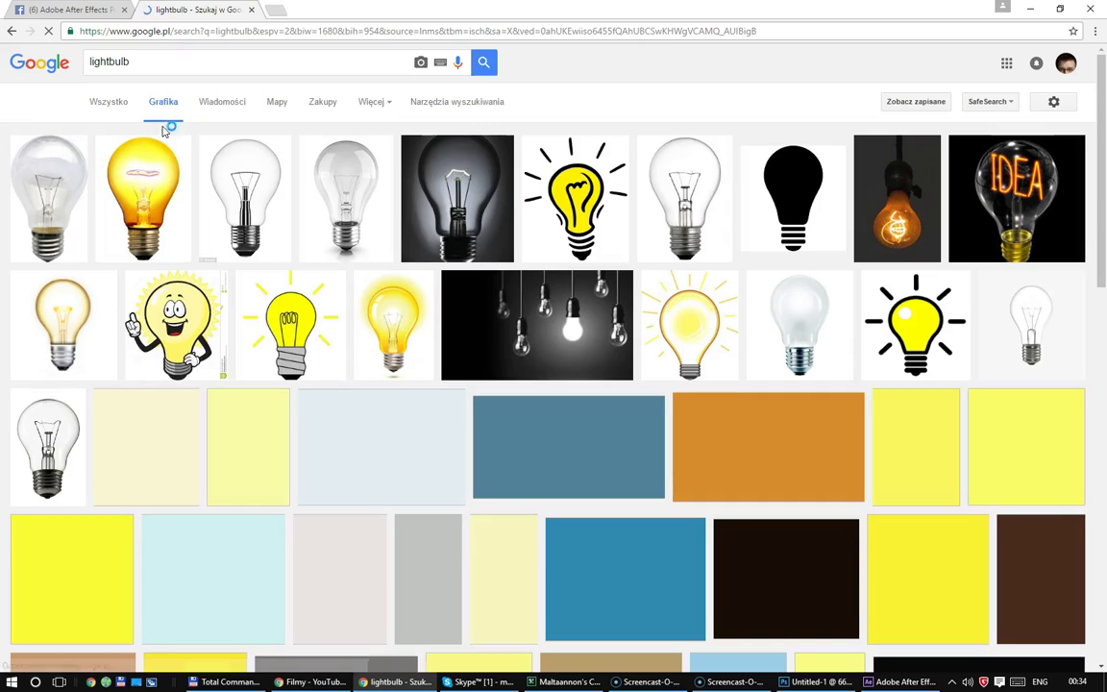
scroll(618, 390, "down", 2)
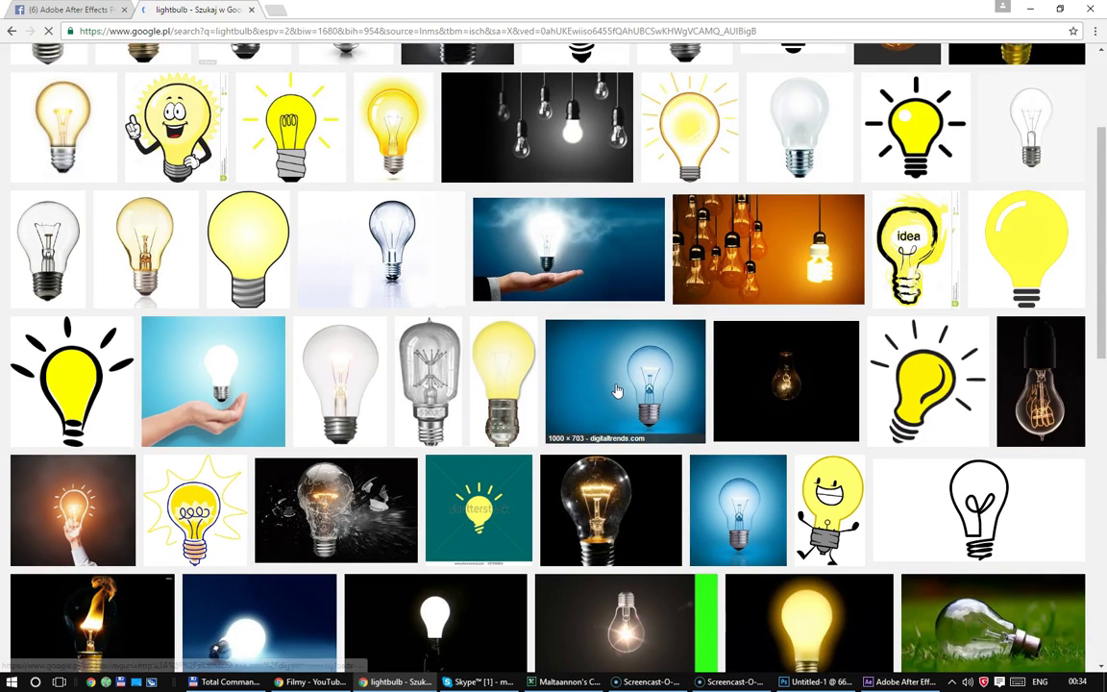
scroll(618, 390, "down", 2)
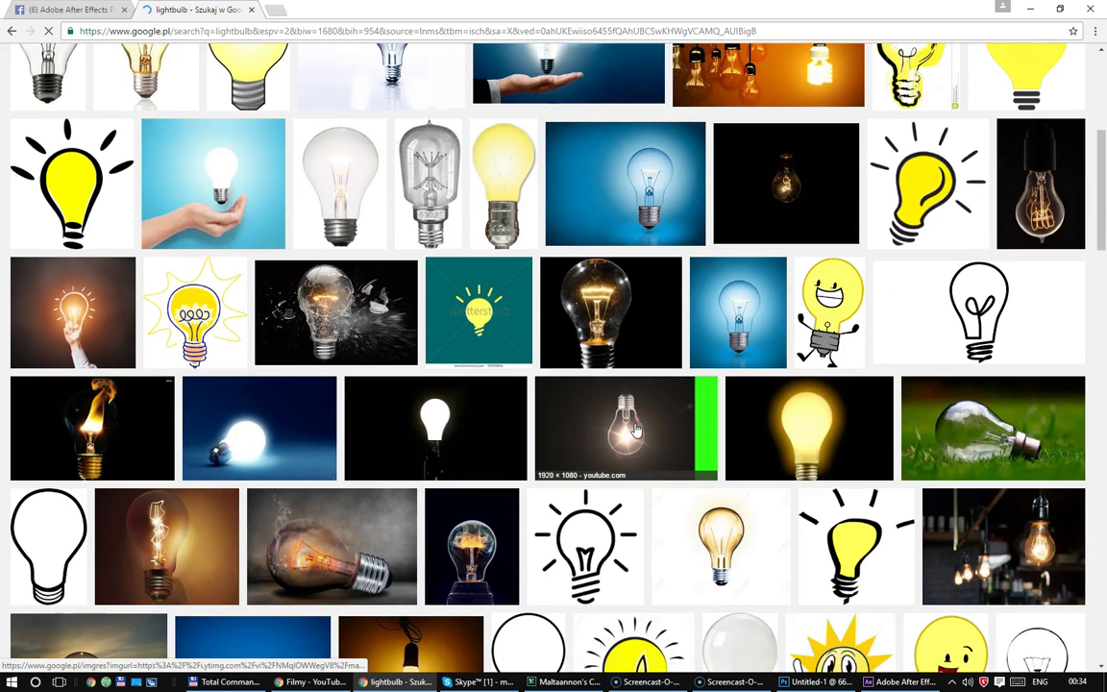
Step: Save the dark glowing bulb photo as dim-light-bulb.jpg in W:\MasterTemp, then return to After Effects
left_click(618, 348)
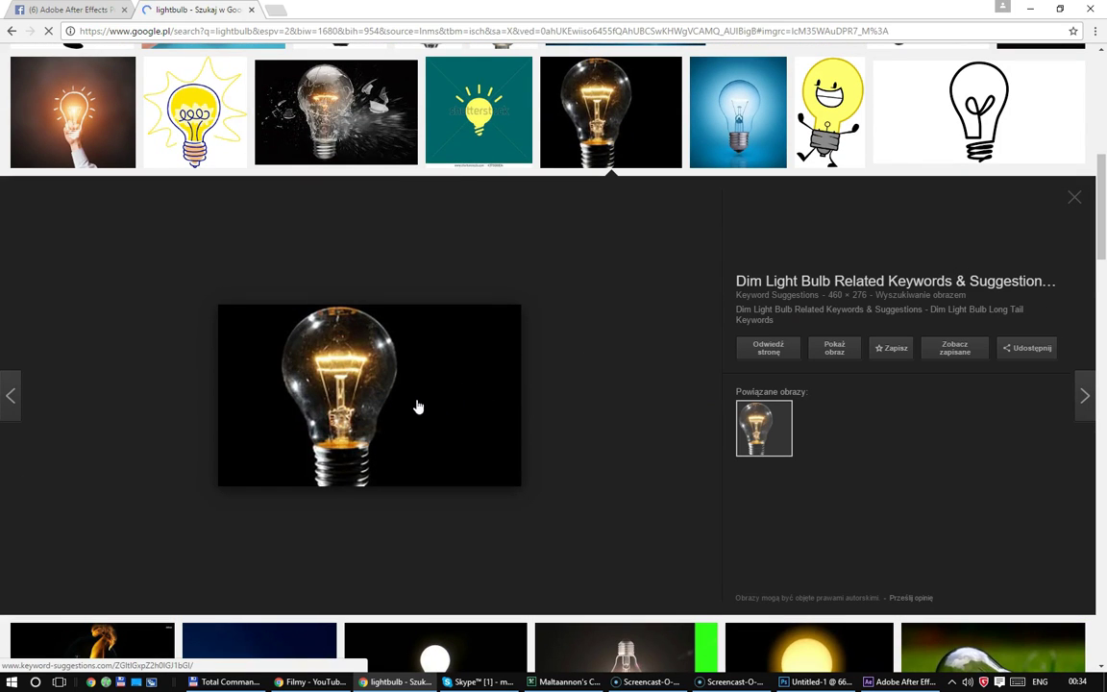
right_click(417, 403)
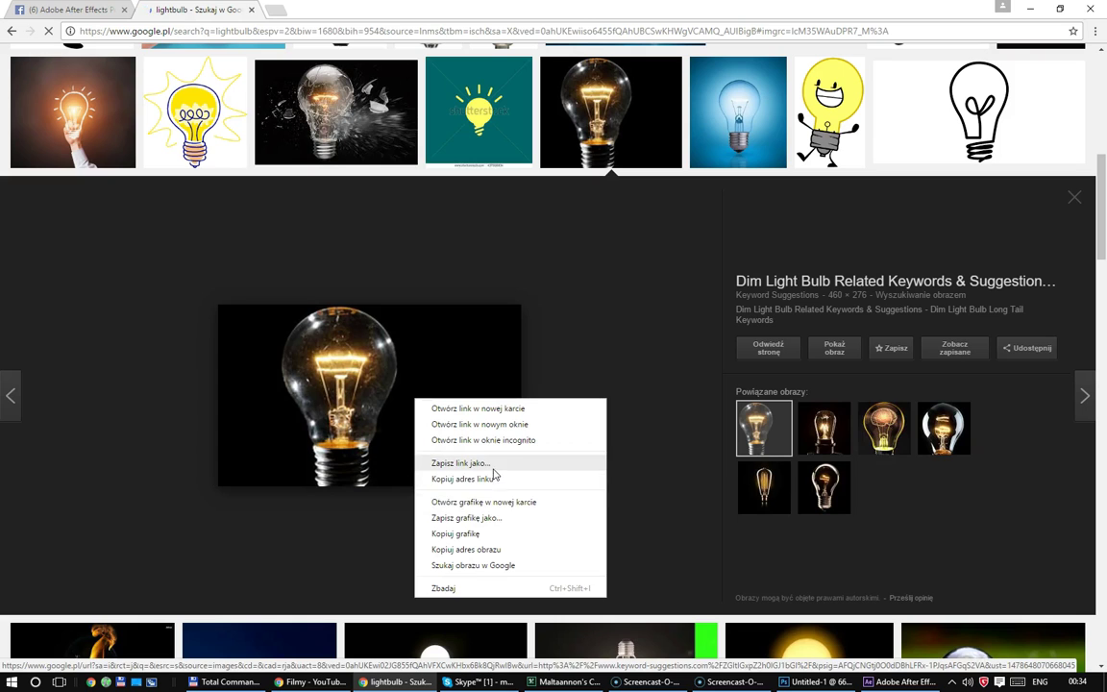
left_click(489, 518)
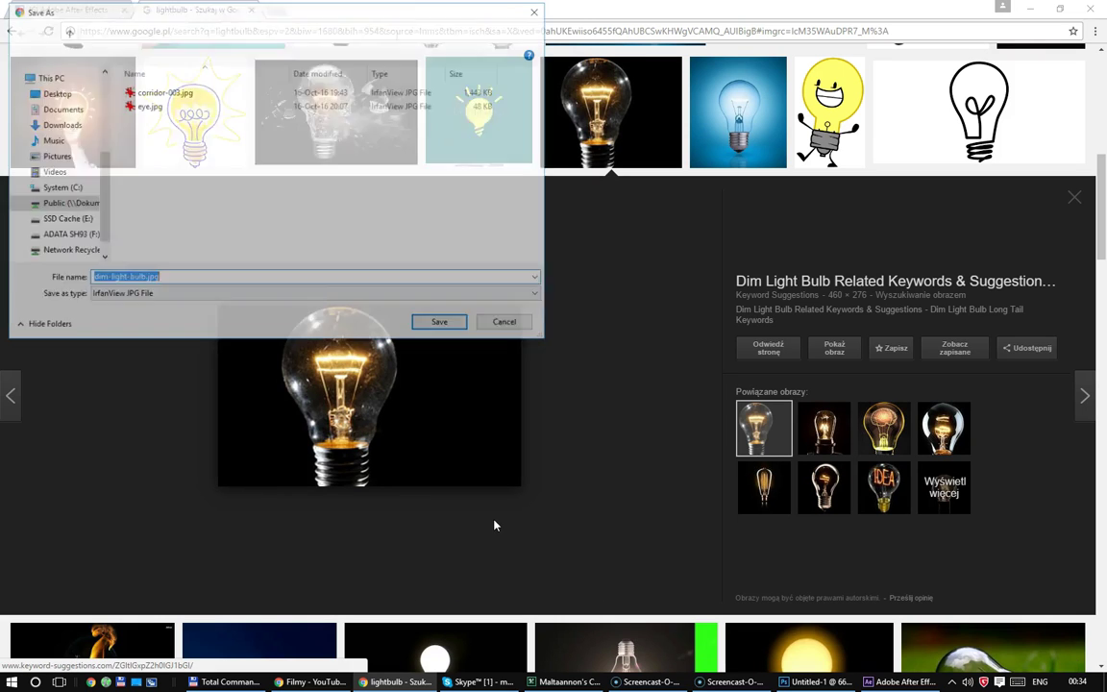
scroll(75, 204, "down", 3)
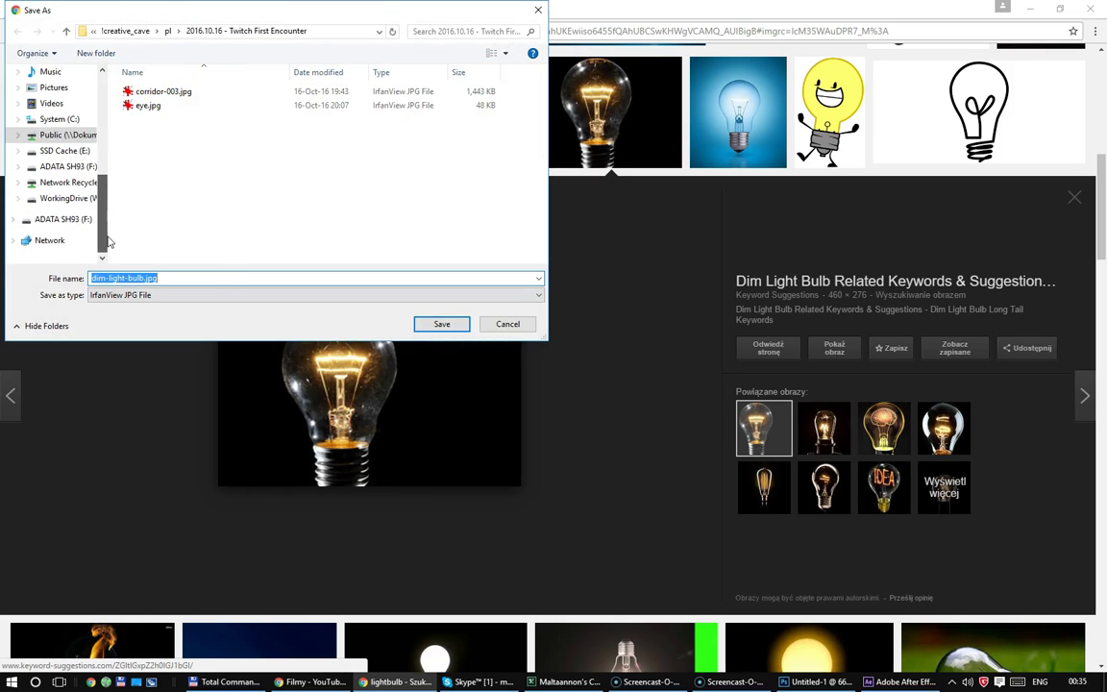
left_click(73, 199)
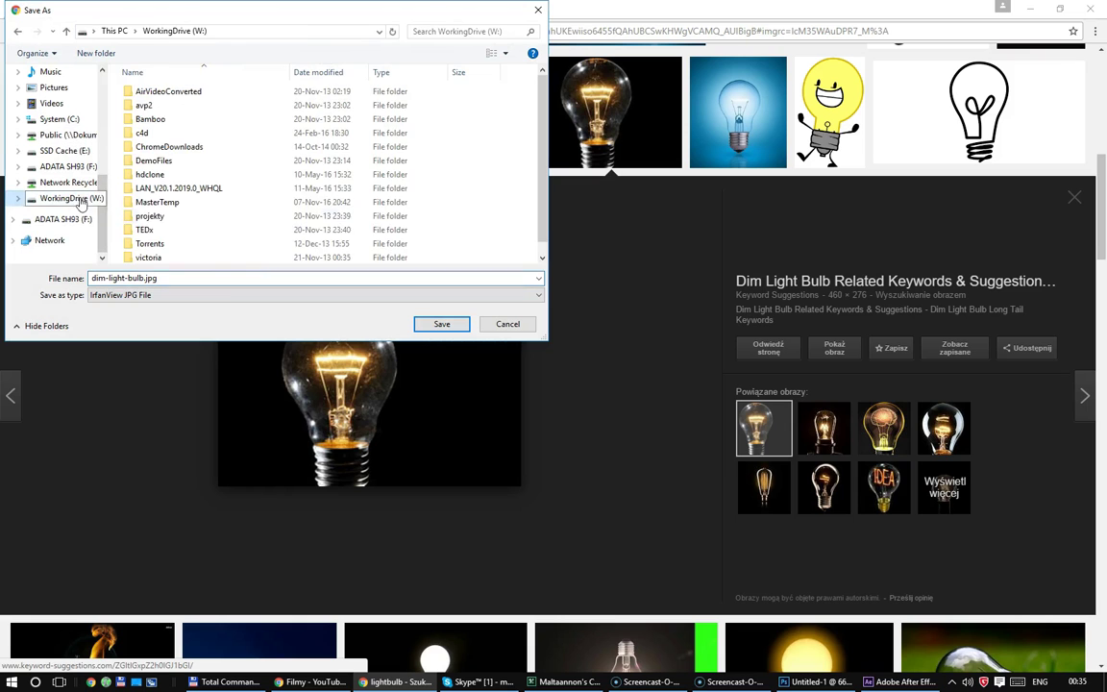
double_click(193, 203)
left_click(442, 324)
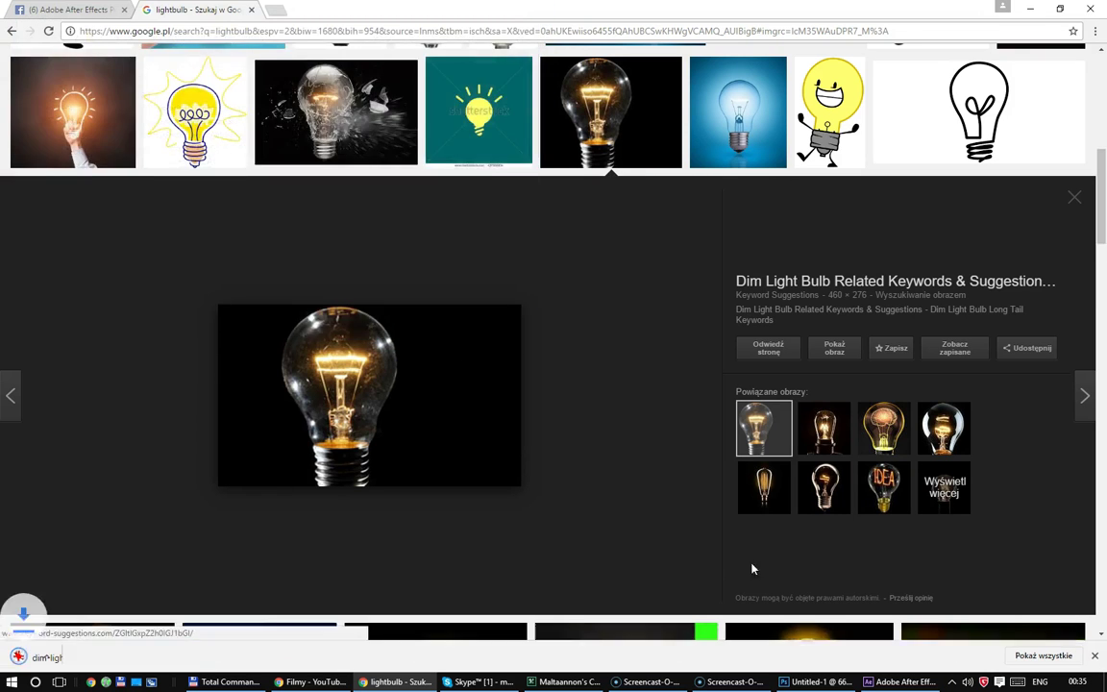
key("alt+Tab")
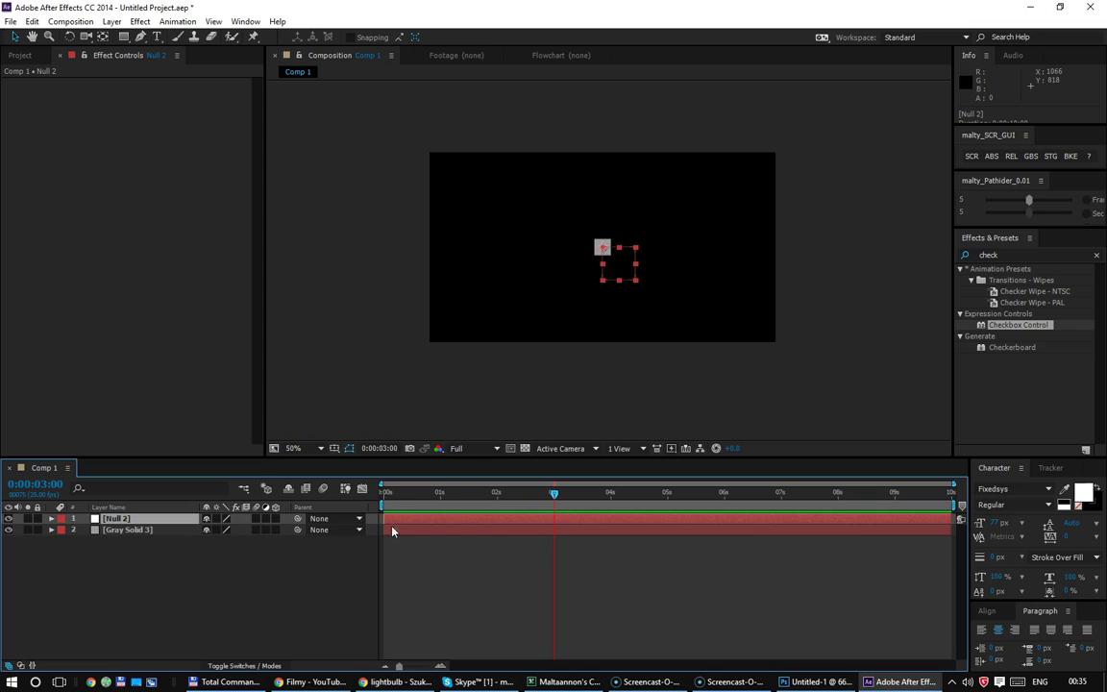
Step: Import dim-light-bulb.jpg from W:\MasterTemp into the project
left_click(31, 55)
double_click(65, 227)
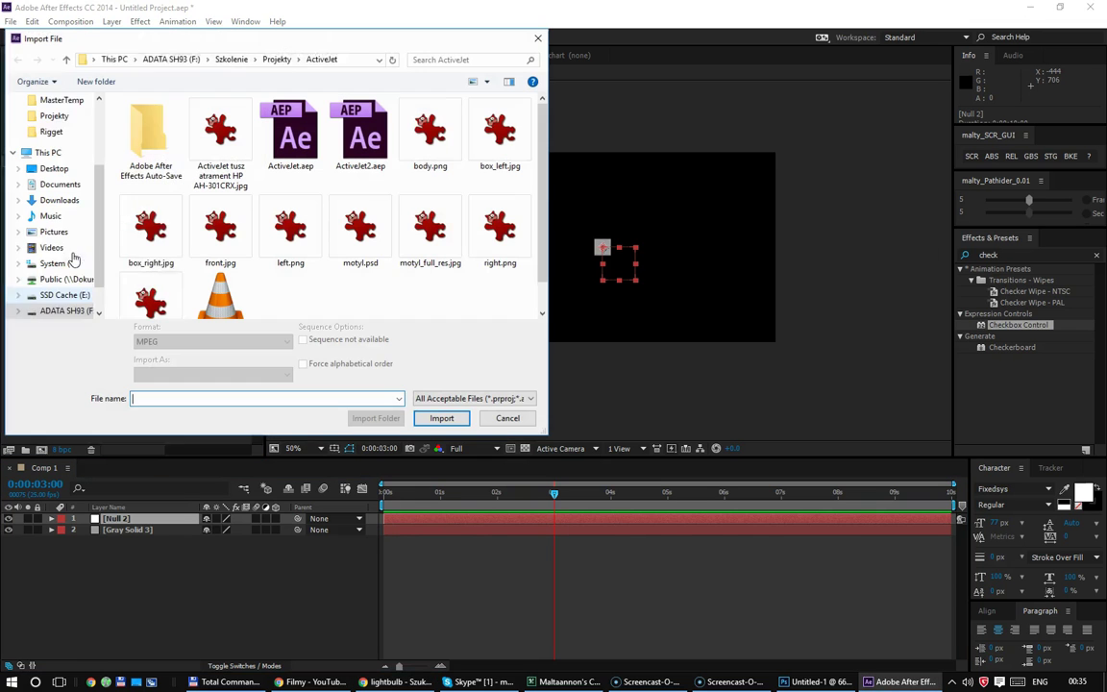
scroll(67, 264, "down", 2)
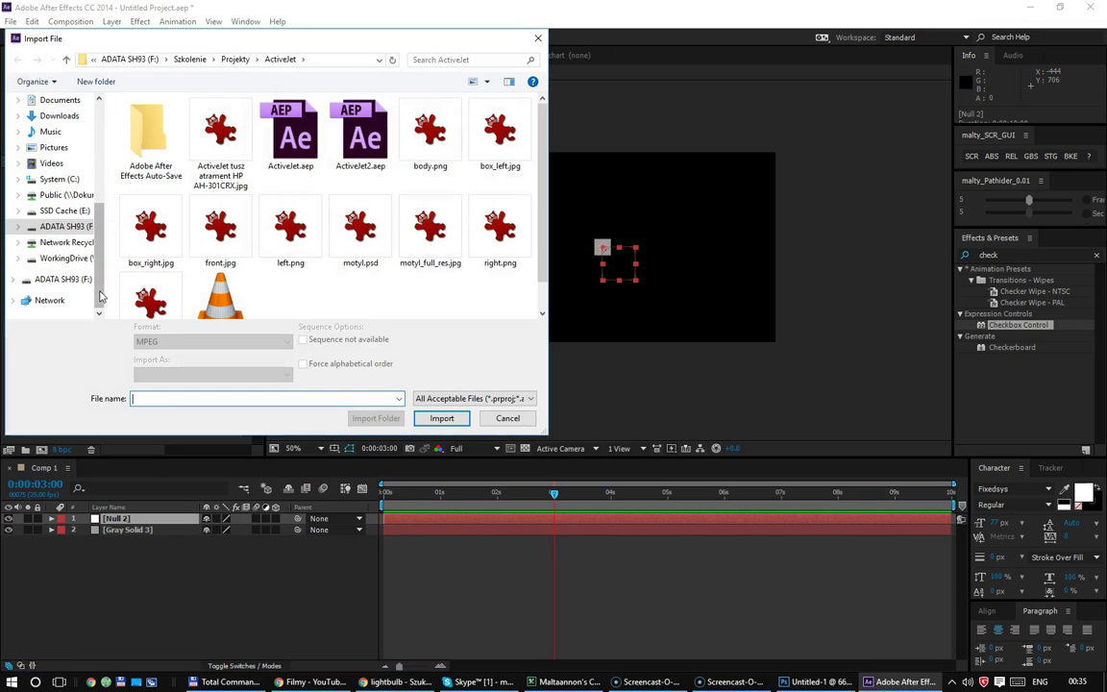
left_click(66, 260)
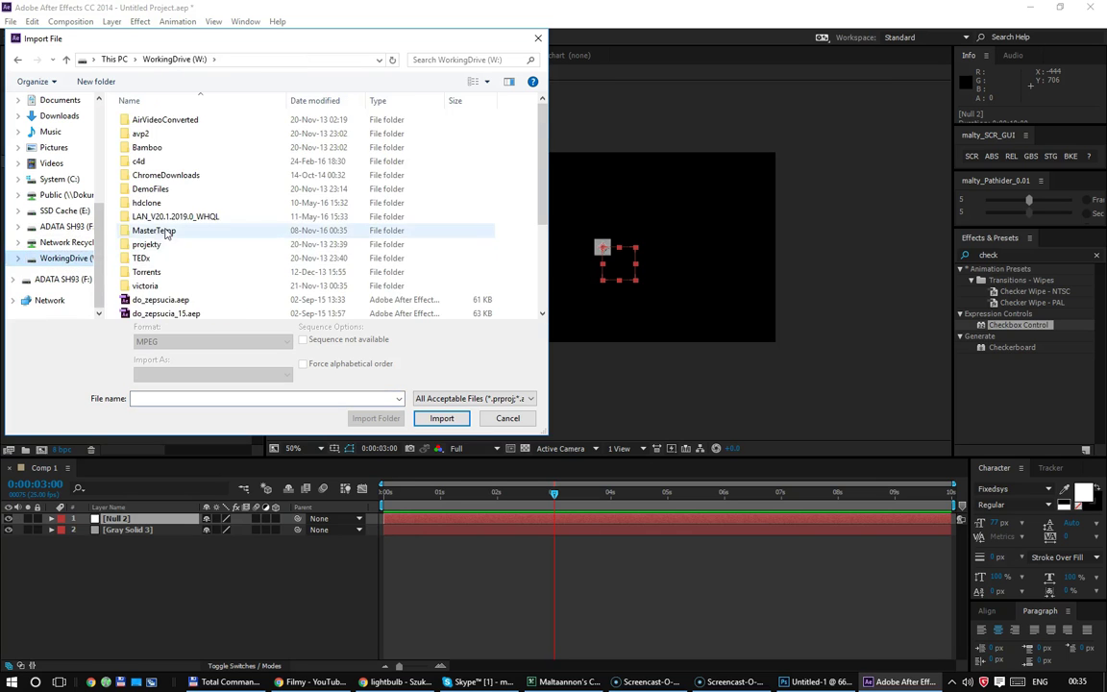
double_click(209, 231)
left_click(213, 397)
type("dim-light-bulb.jpg")
left_click(168, 412)
left_click(439, 419)
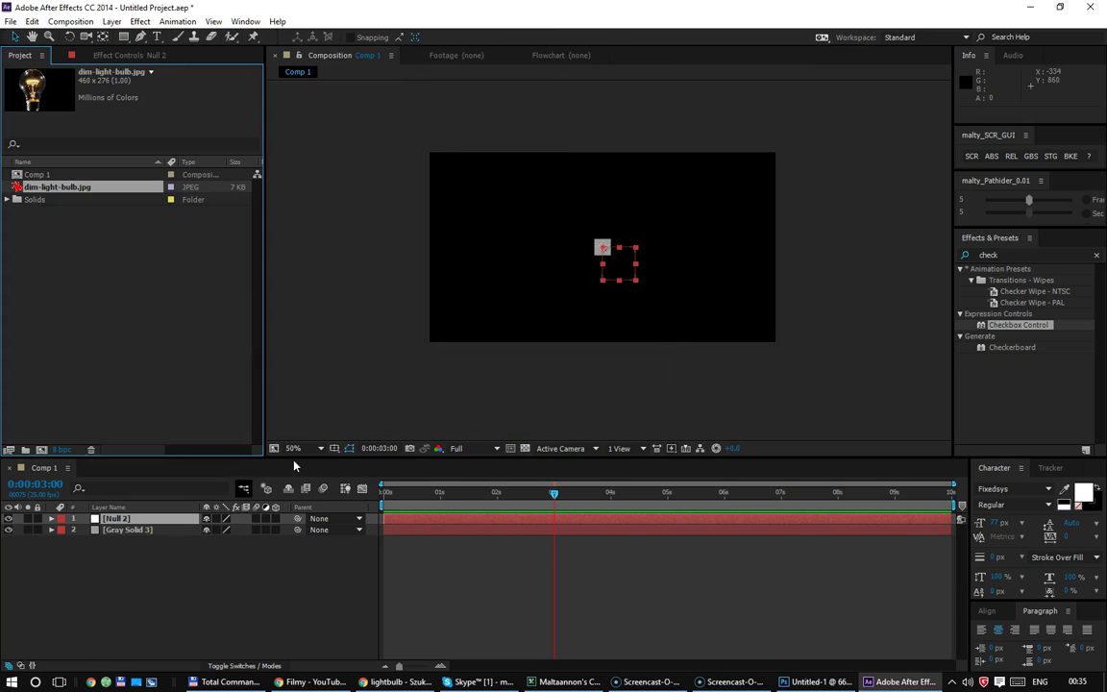
Step: Clear Comp 1's layers and make a new composition from the bulb photo
left_click(155, 578)
key("ctrl+a")
key("Delete")
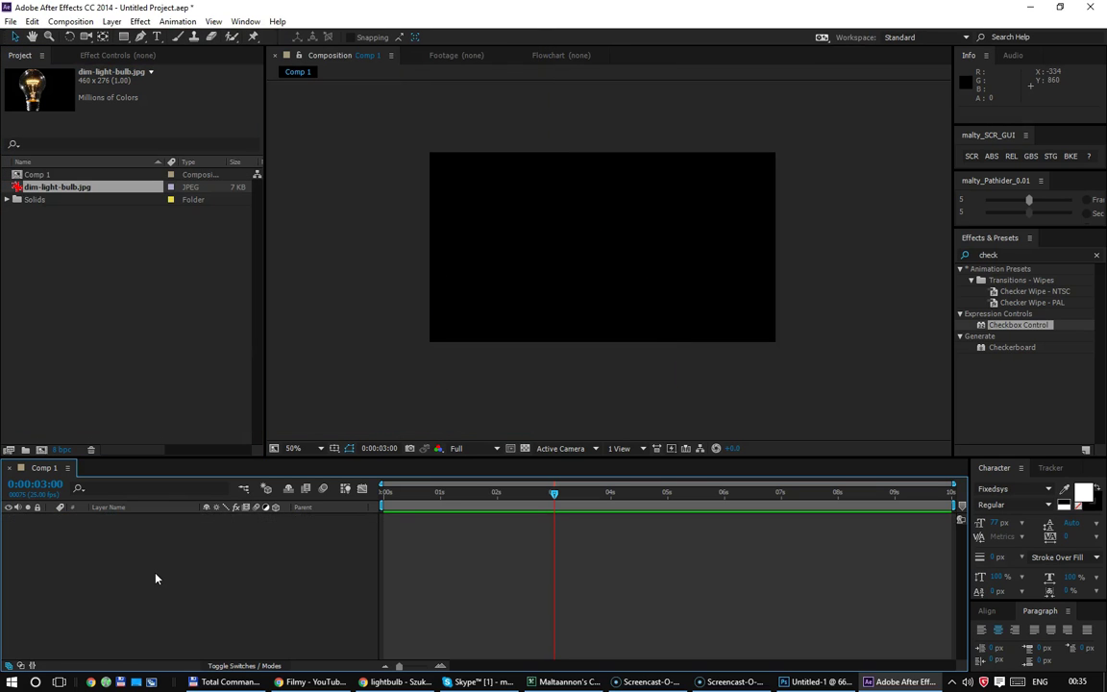
left_click(84, 242)
left_click_drag(82, 189, 41, 449)
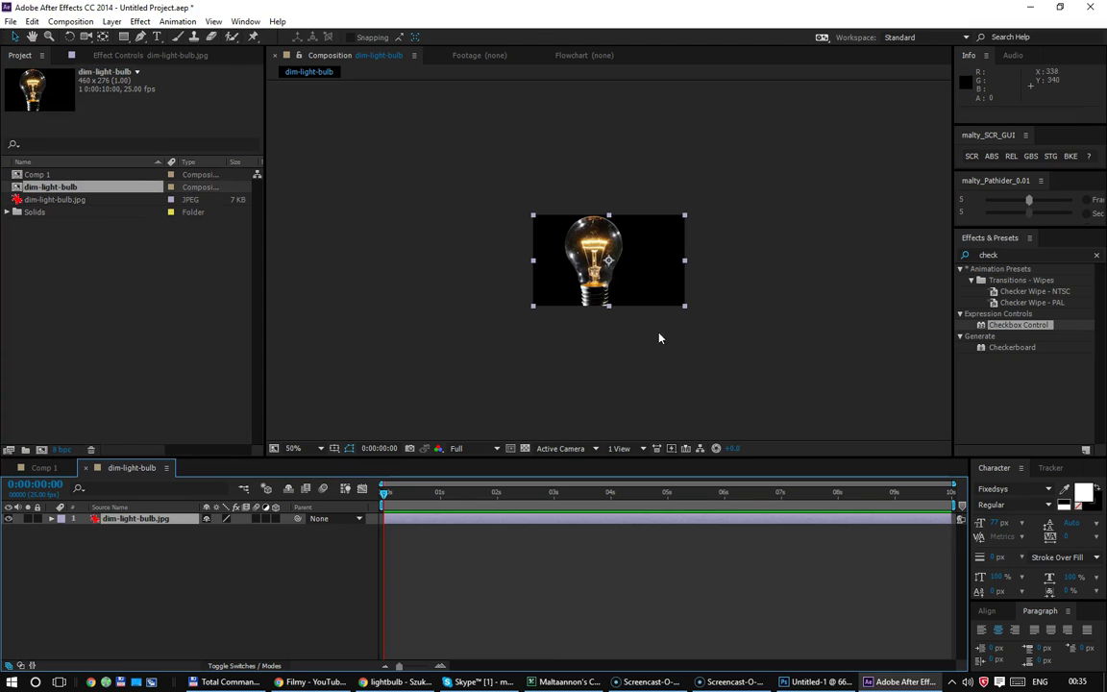
scroll(596, 319, "down", 3)
scroll(588, 327, "up", 4)
scroll(582, 330, "up", 2)
scroll(583, 330, "down", 1)
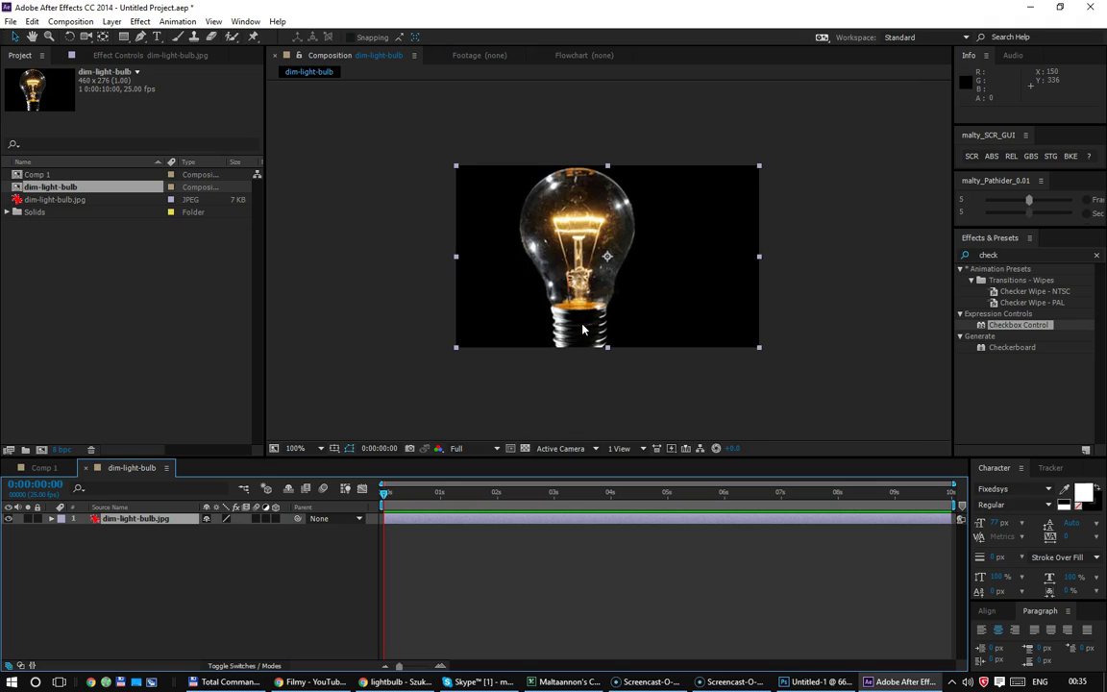
Step: Crop the new comp to a region of interest drawn tightly around the bulb
left_click(511, 448)
left_click_drag(518, 159, 636, 399)
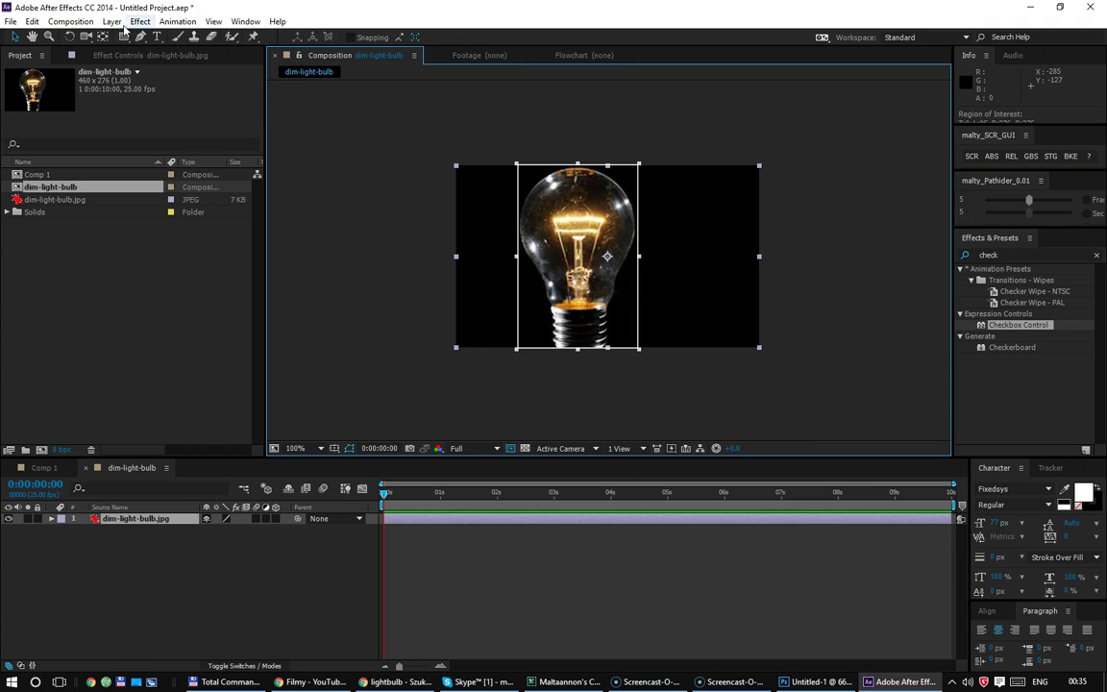
left_click(71, 21)
left_click(104, 99)
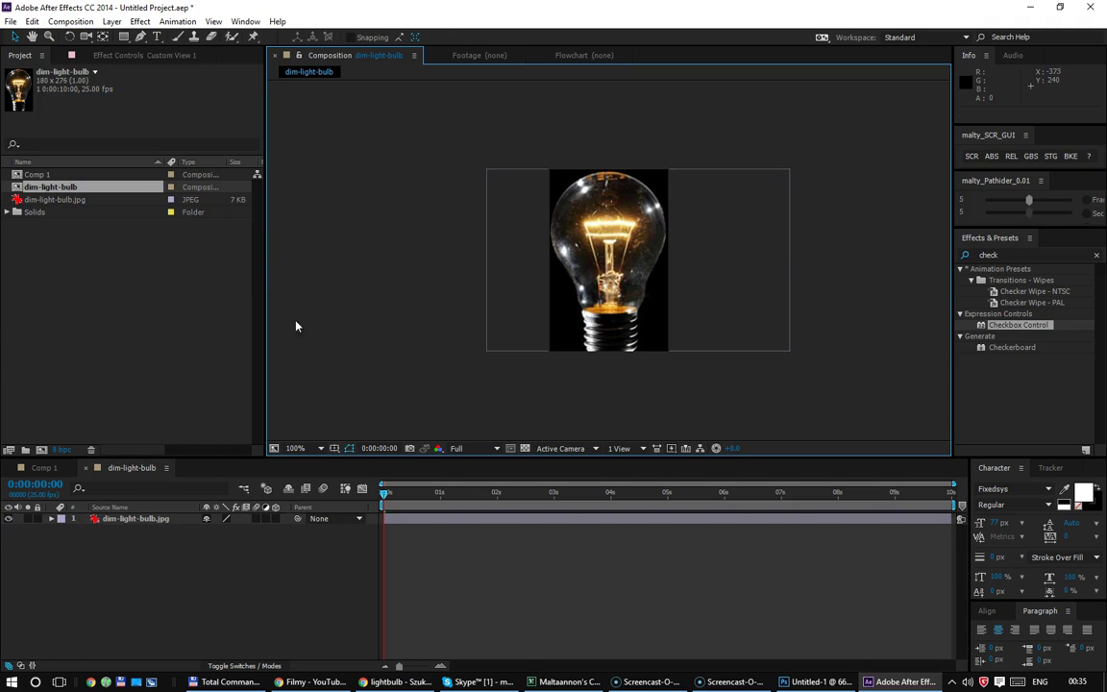
Step: Rename the cropped bulb composition to Lightbulb
left_click(90, 372)
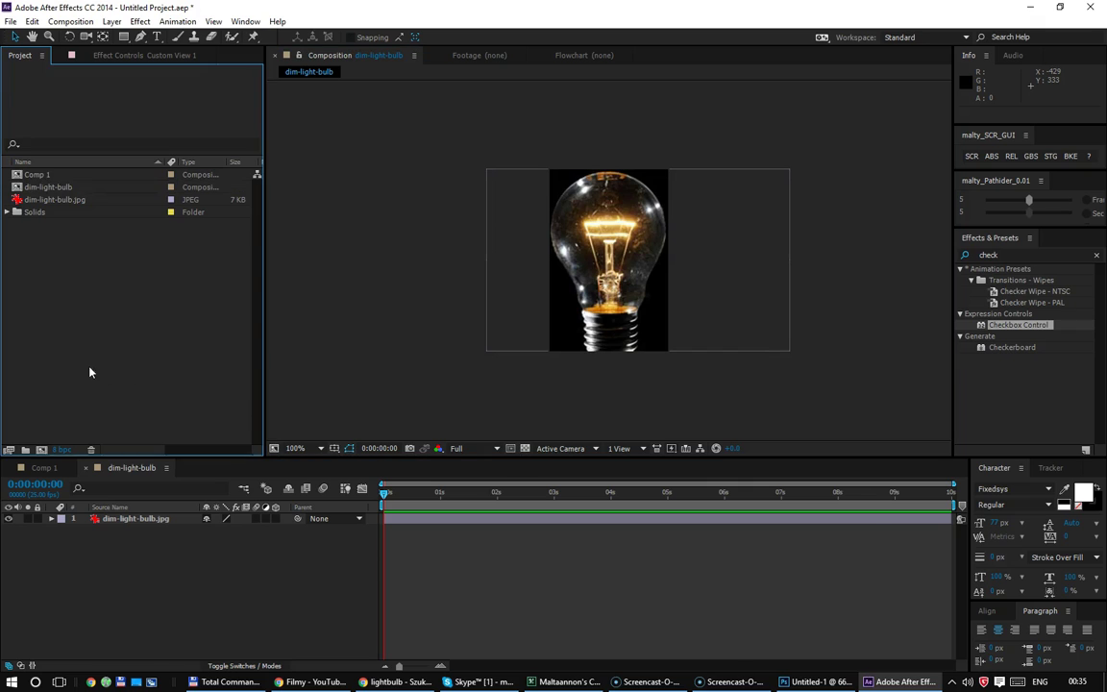
left_click(58, 186)
key("Return")
type("Lig")
key("Return")
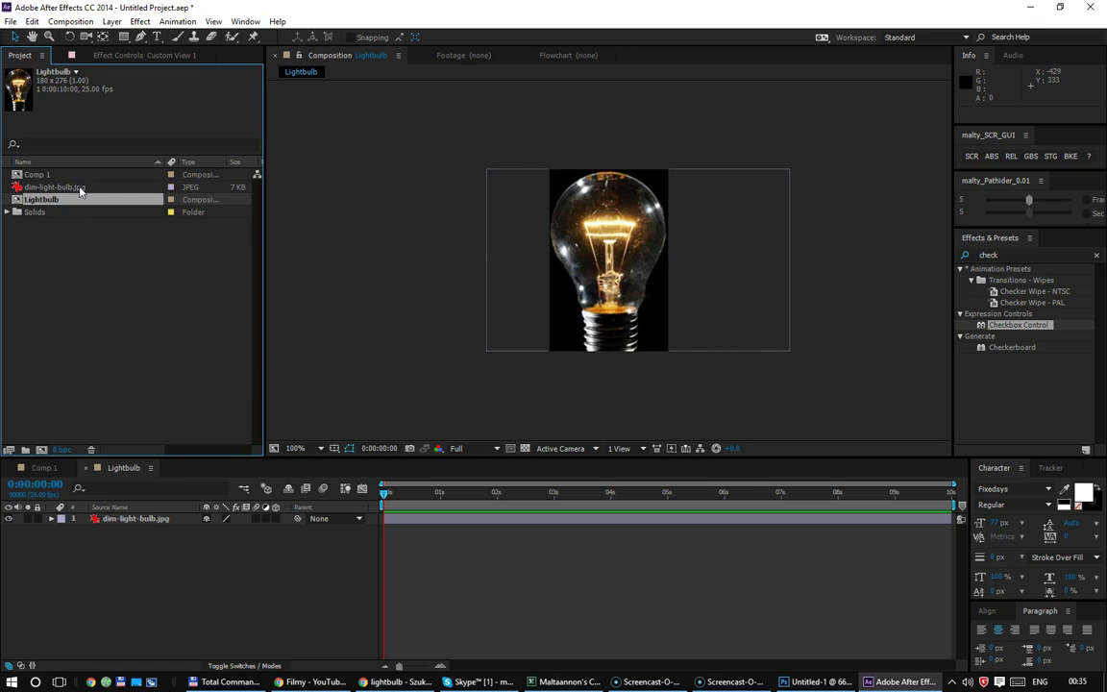
Step: Place the Lightbulb comp into Comp 1 and rotate it 180° upside down
double_click(60, 174)
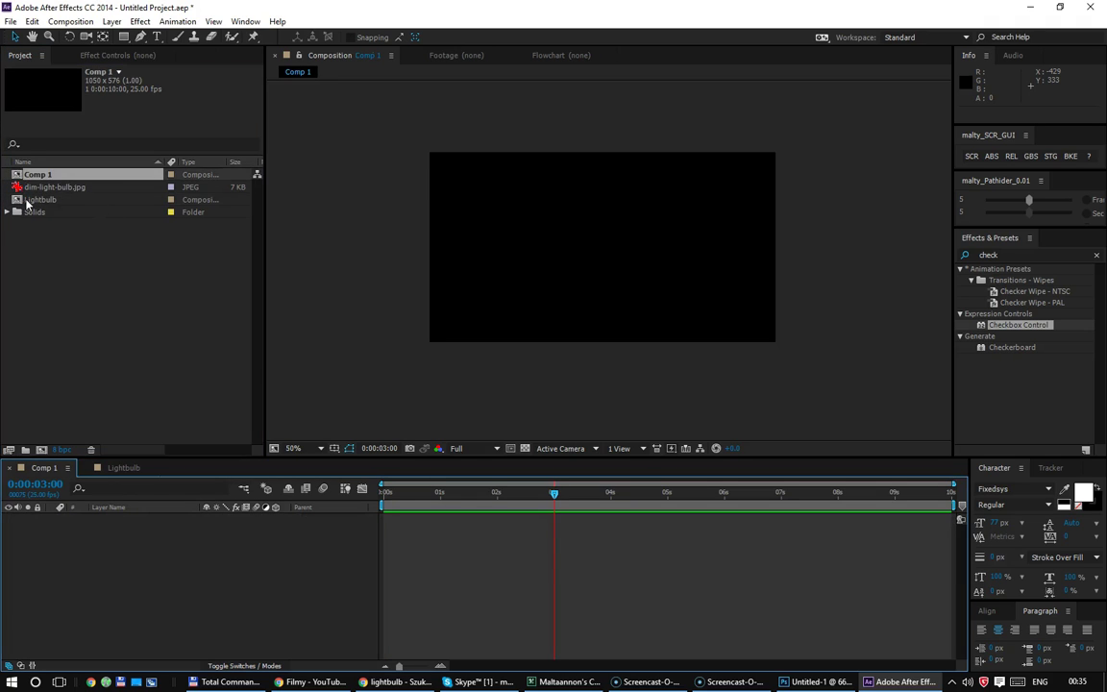
left_click_drag(68, 200, 190, 541)
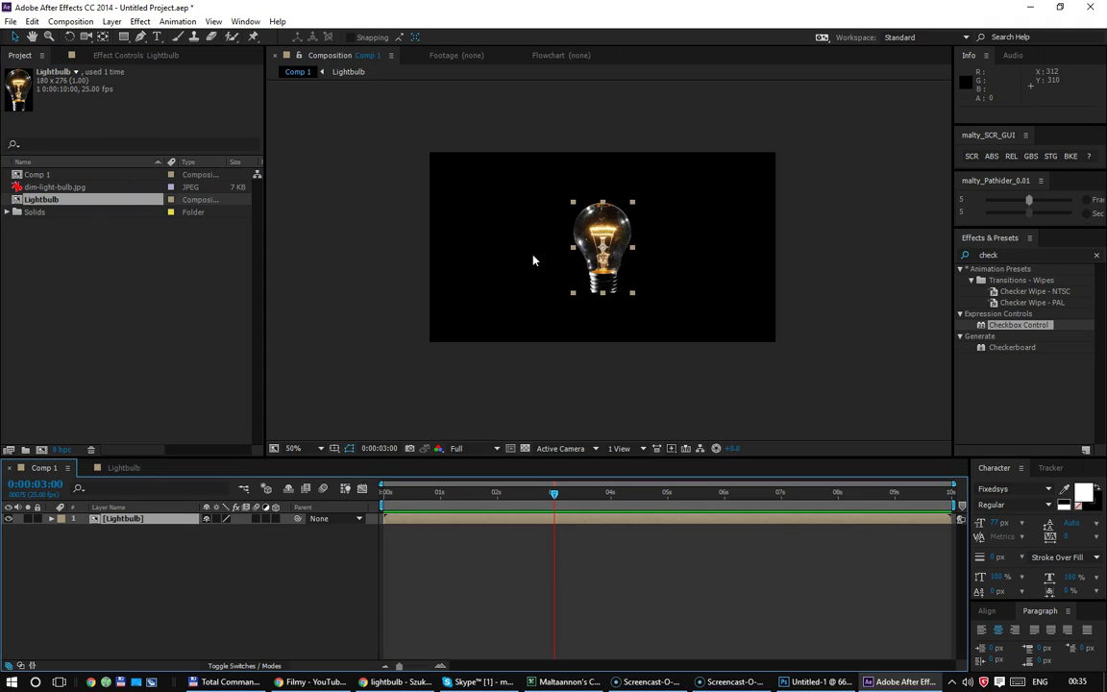
key("r")
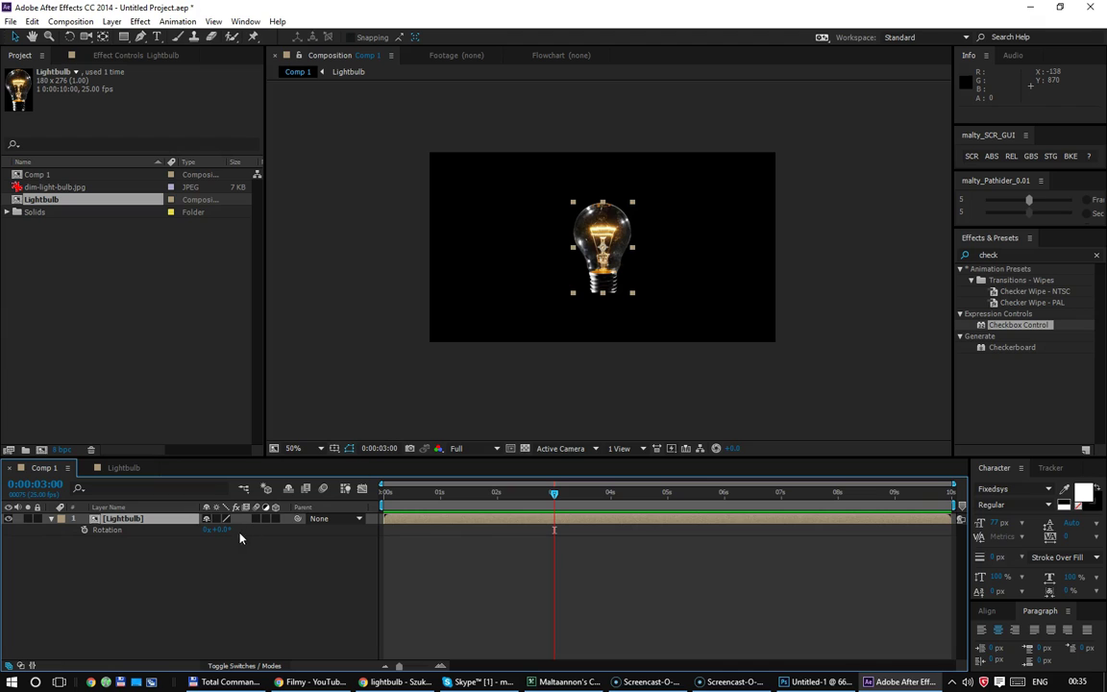
left_click(219, 530)
type("180")
key("Return")
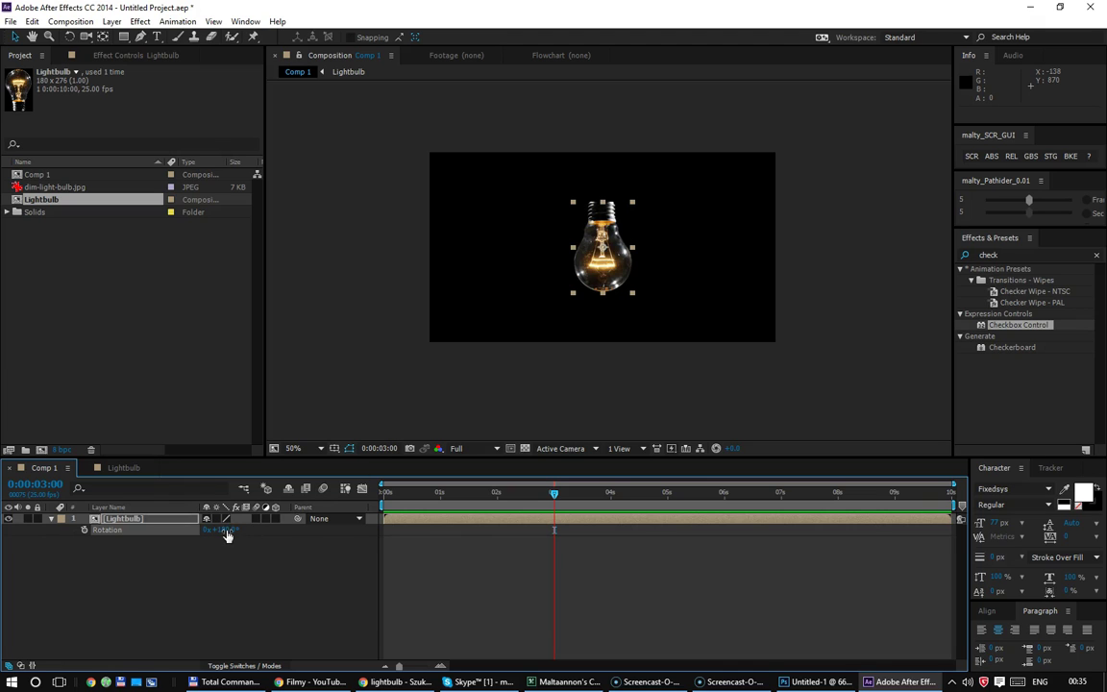
Step: Shrink the Lightbulb layer to roughly 40% scale or smaller
left_click(596, 394)
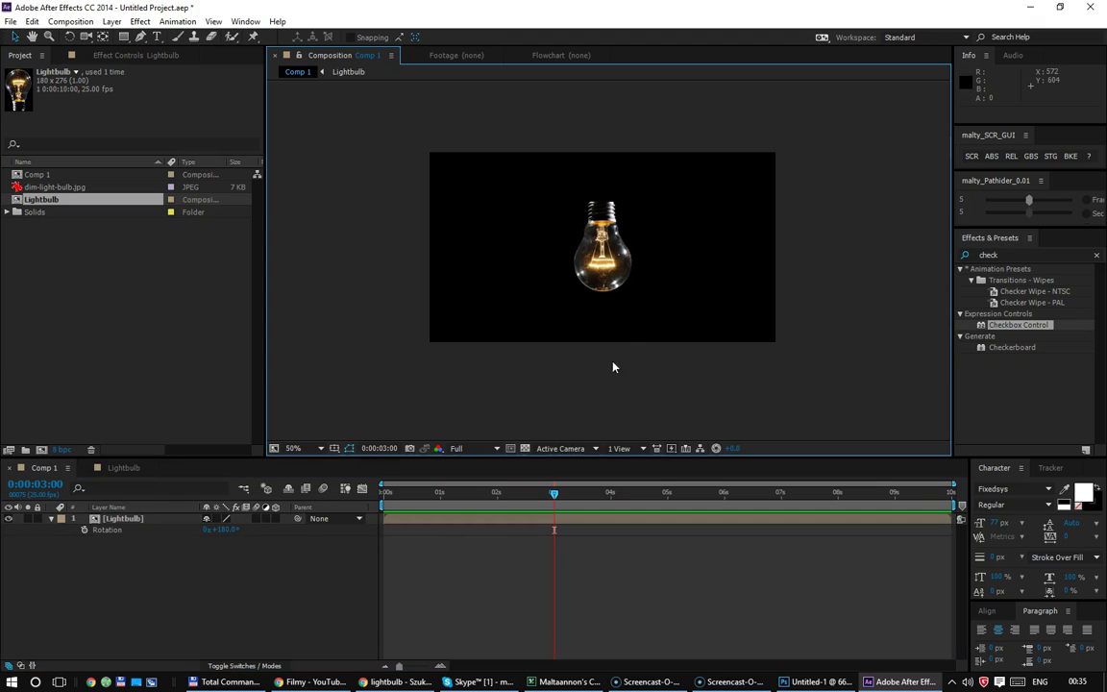
left_click(608, 282)
left_click(626, 384)
scroll(582, 375, "up", 2)
scroll(590, 383, "down", 4)
scroll(588, 384, "down", 2)
scroll(585, 387, "up", 2)
scroll(589, 376, "up", 4)
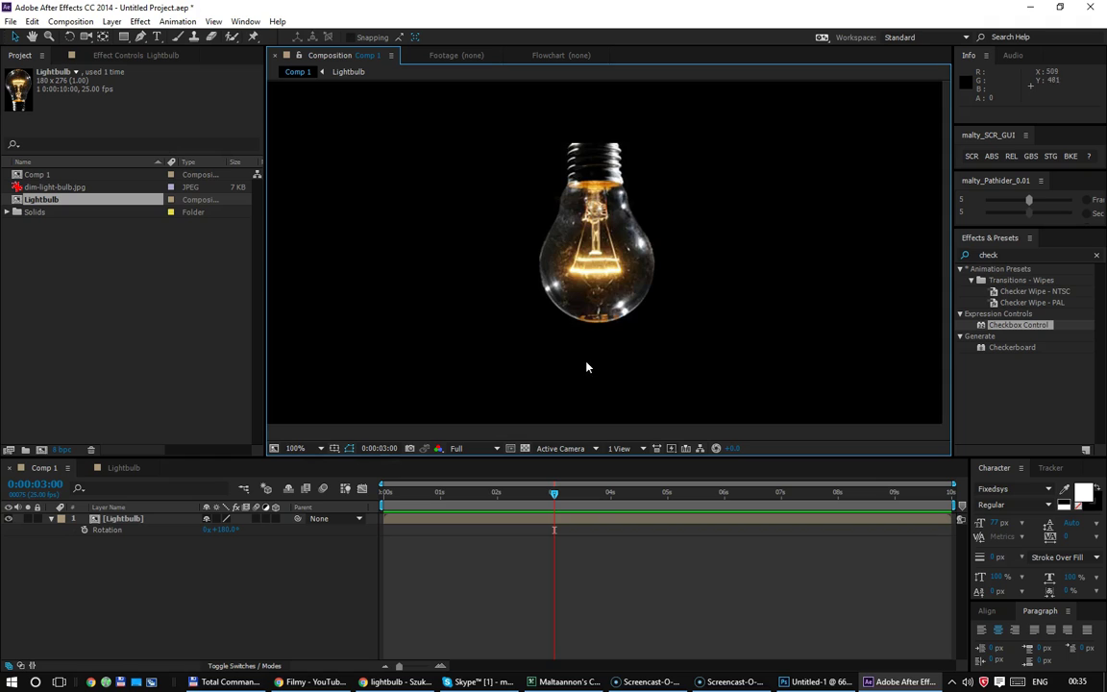
left_click(600, 310)
key("alt+shift+KP_Subtract")
key("alt+shift+KP_Subtract")
key("alt+shift+KP_Subtract")
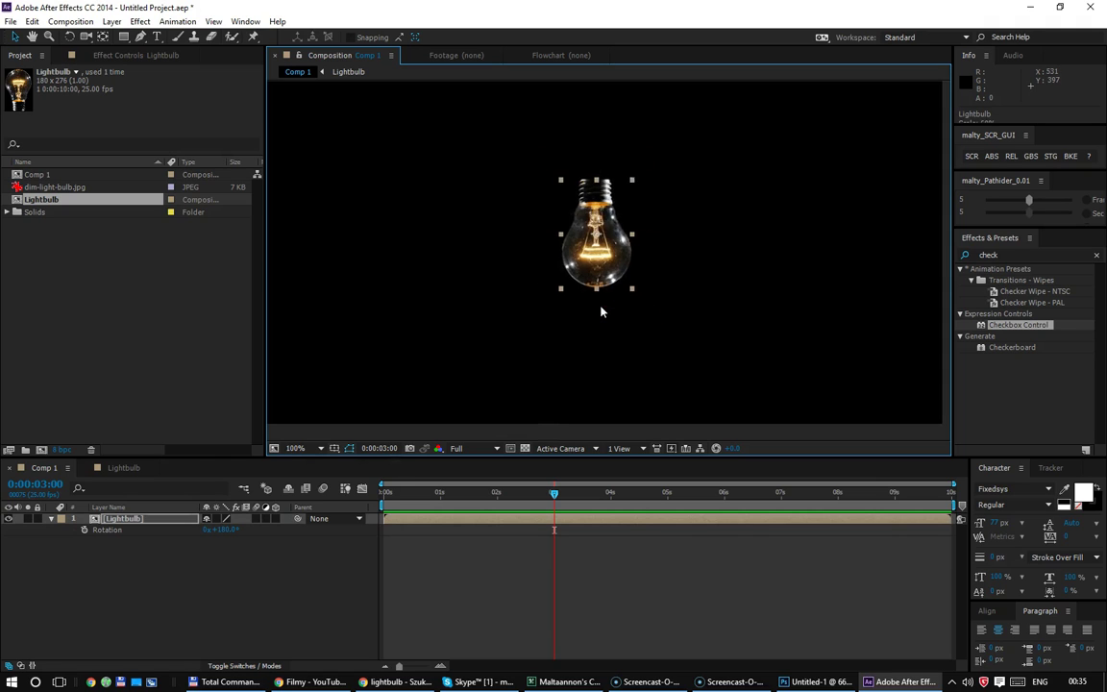
key("alt+KP_Subtract")
key("alt+KP_Subtract")
key("alt+KP_Subtract")
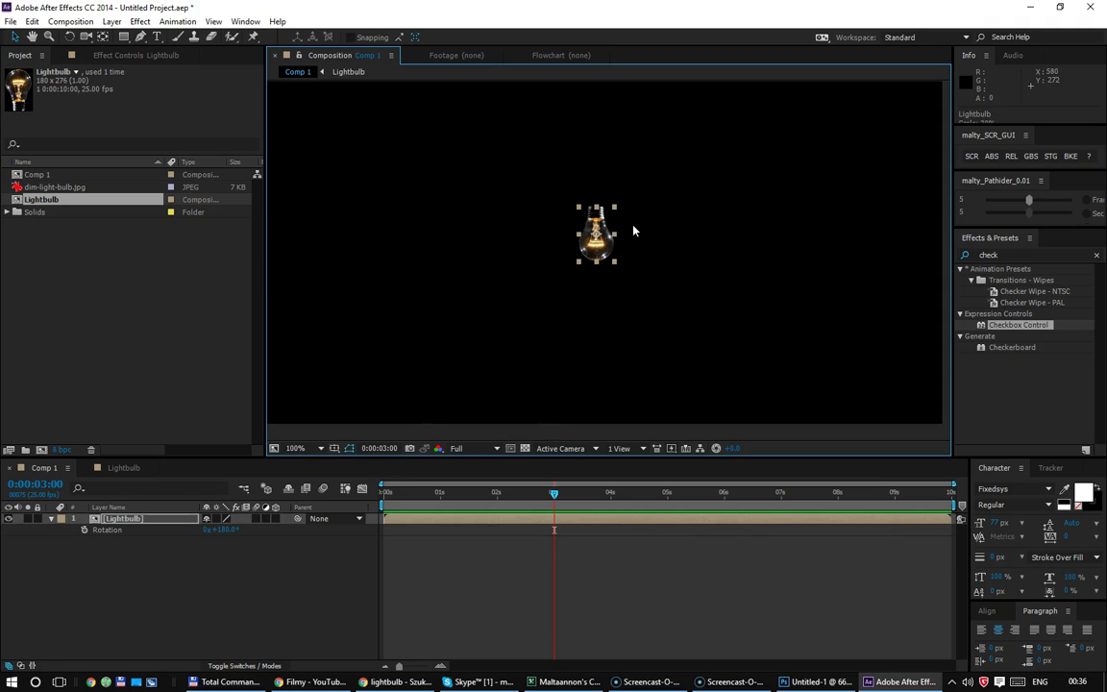
scroll(625, 241, "down", 3)
Step: Add a null above the frame and parent the Lightbulb layer to Null 3
left_click(195, 563)
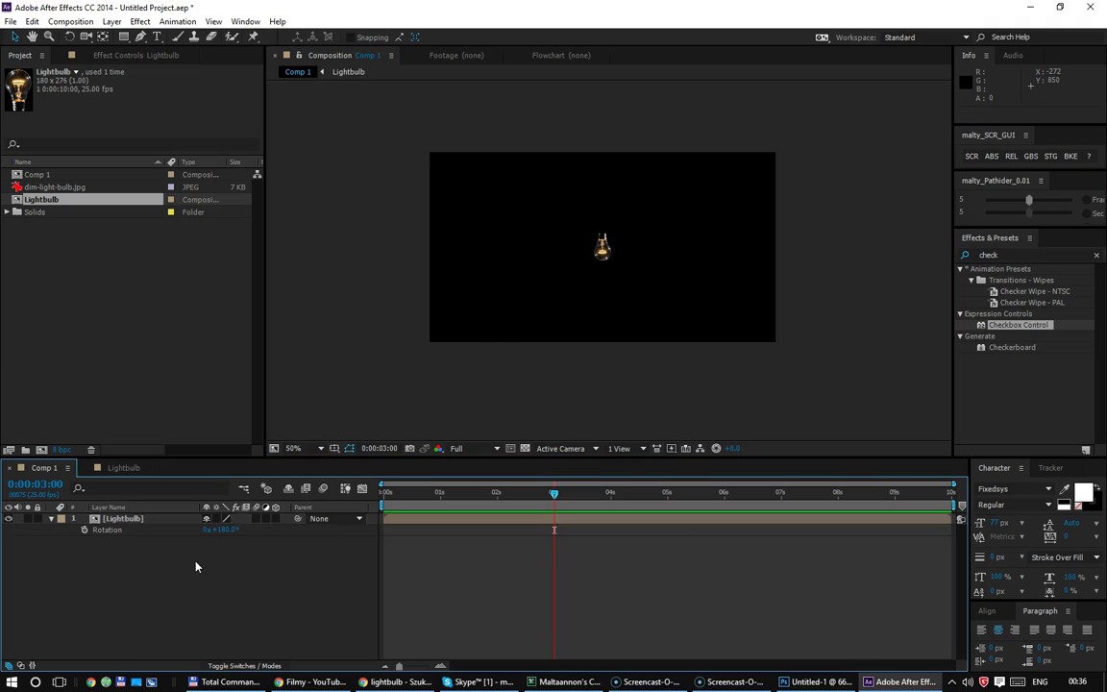
right_click(196, 564)
mouse_move(327, 421)
left_click(399, 495)
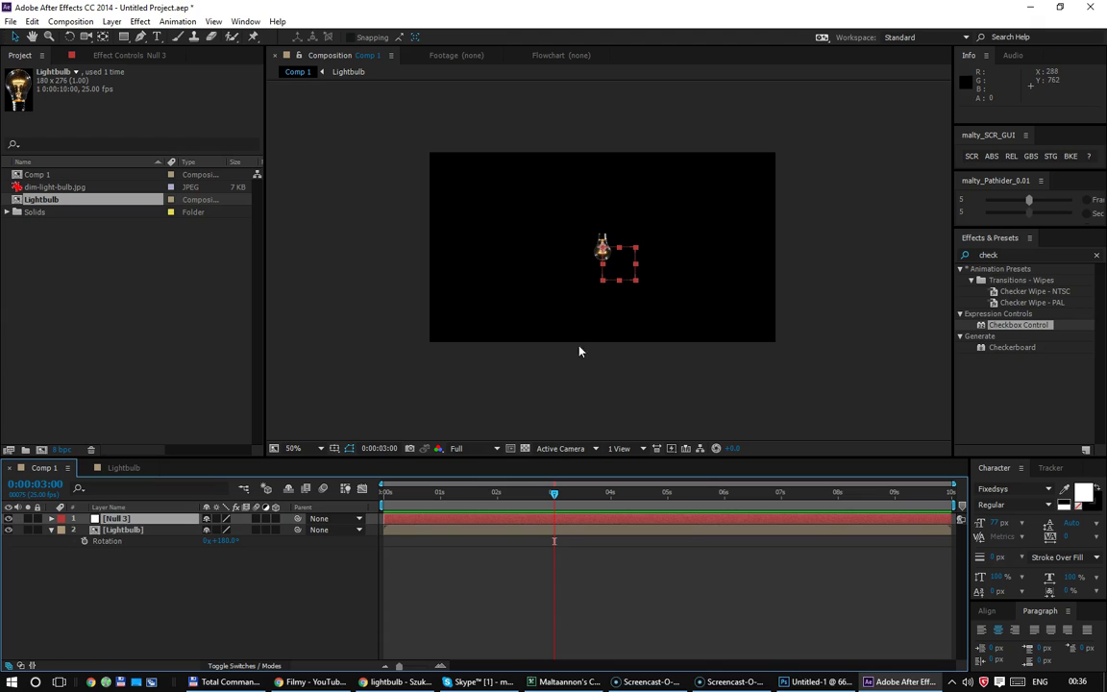
key("p")
left_click_drag(241, 539, 210, 536)
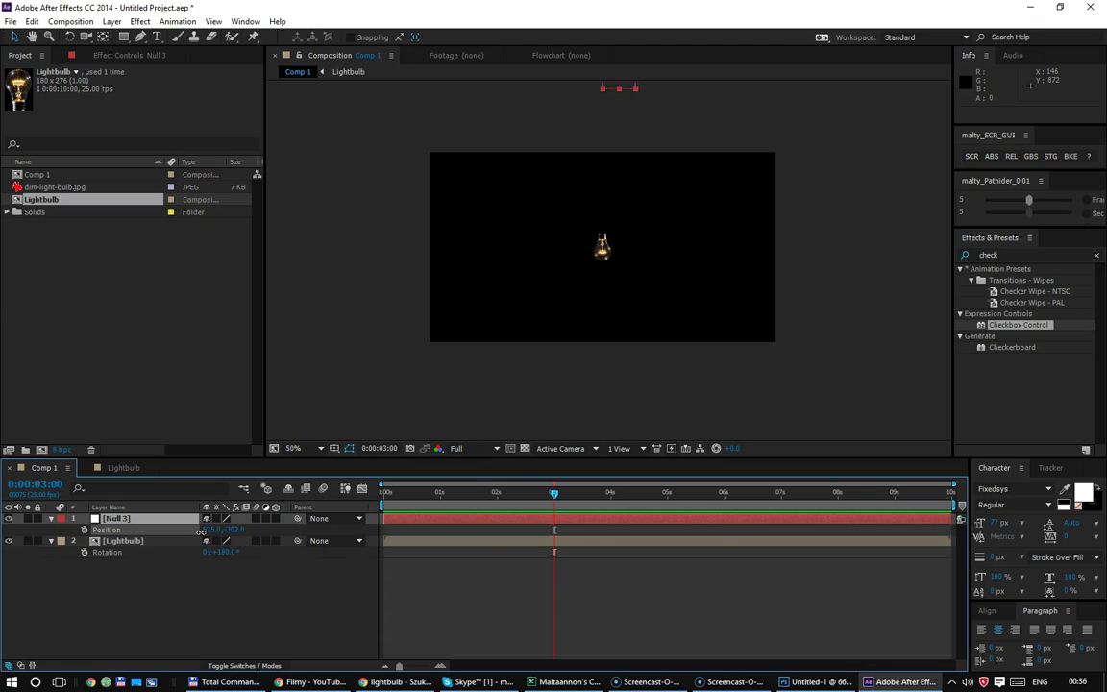
key("Return")
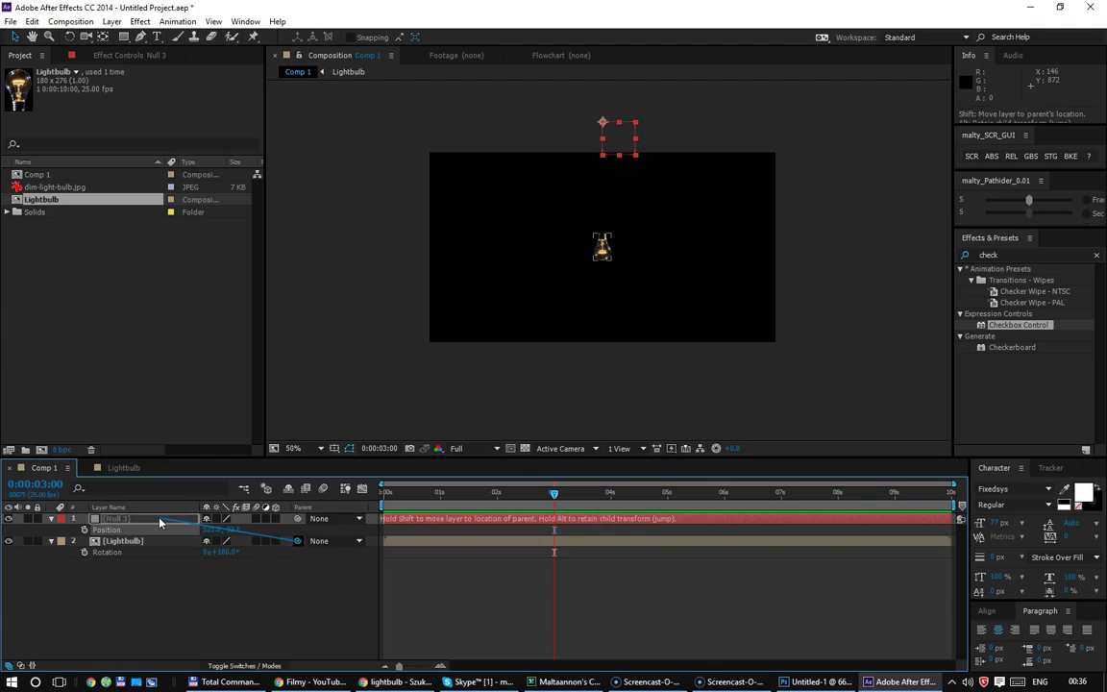
left_click_drag(297, 542, 117, 519)
Step: Test-swing the bulb by rotating Null 3, then reset its rotation to 0°
key("r")
mouse_move(214, 529)
left_mouse_down()
mouse_move(196, 539)
mouse_move(227, 543)
left_mouse_up()
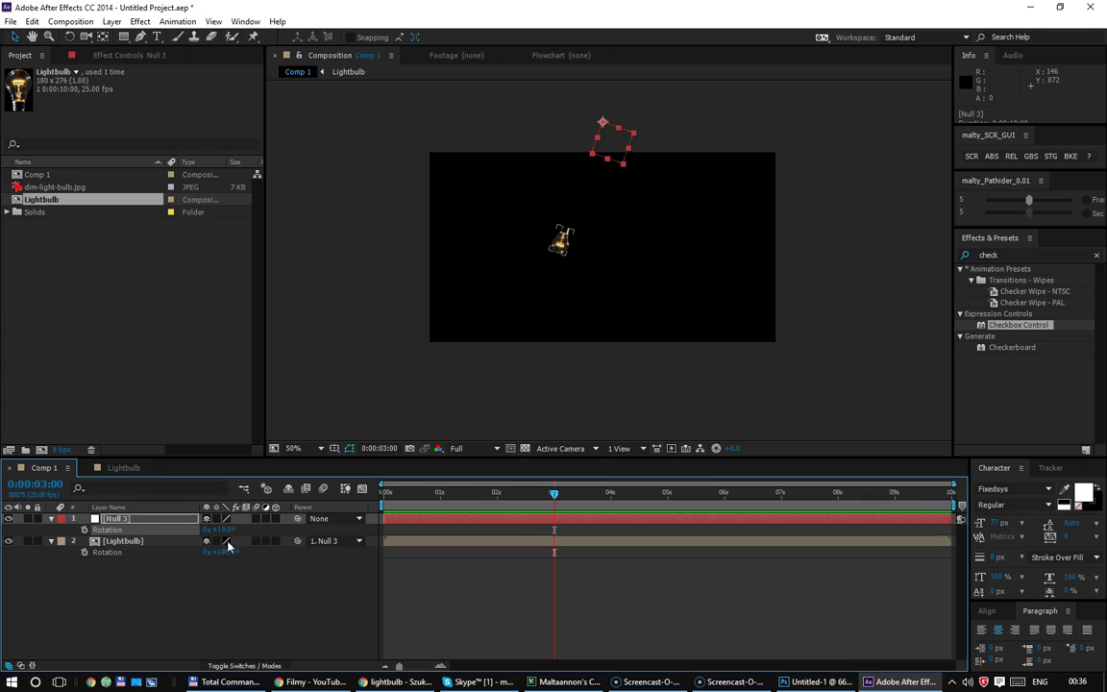
type("0")
key("Return")
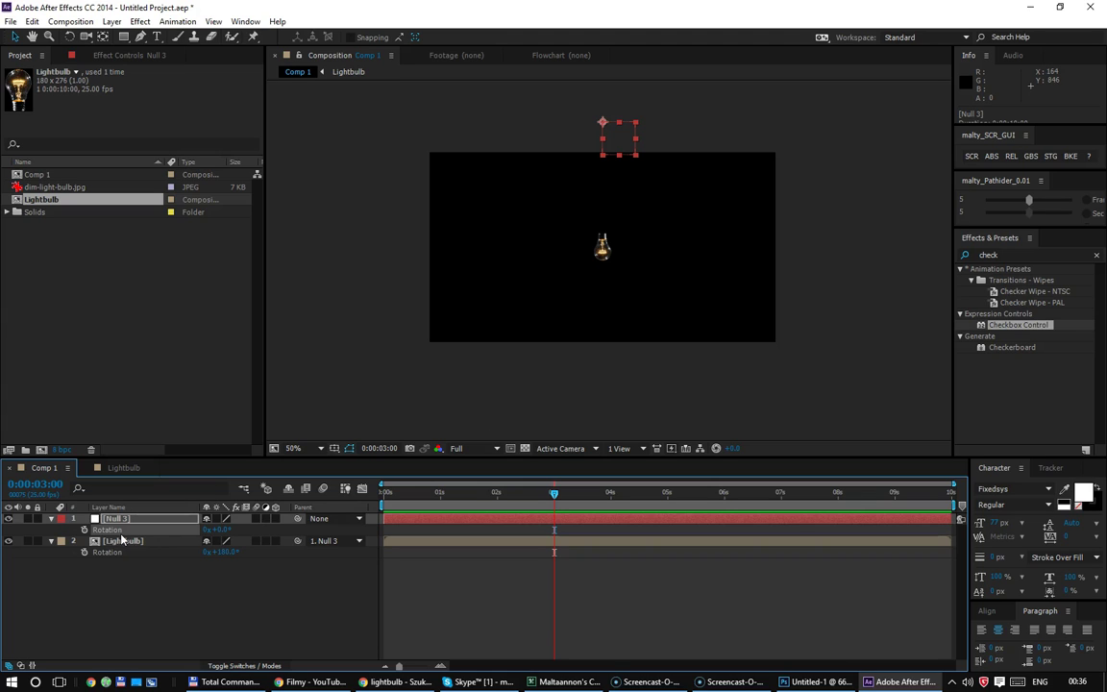
left_click(488, 555)
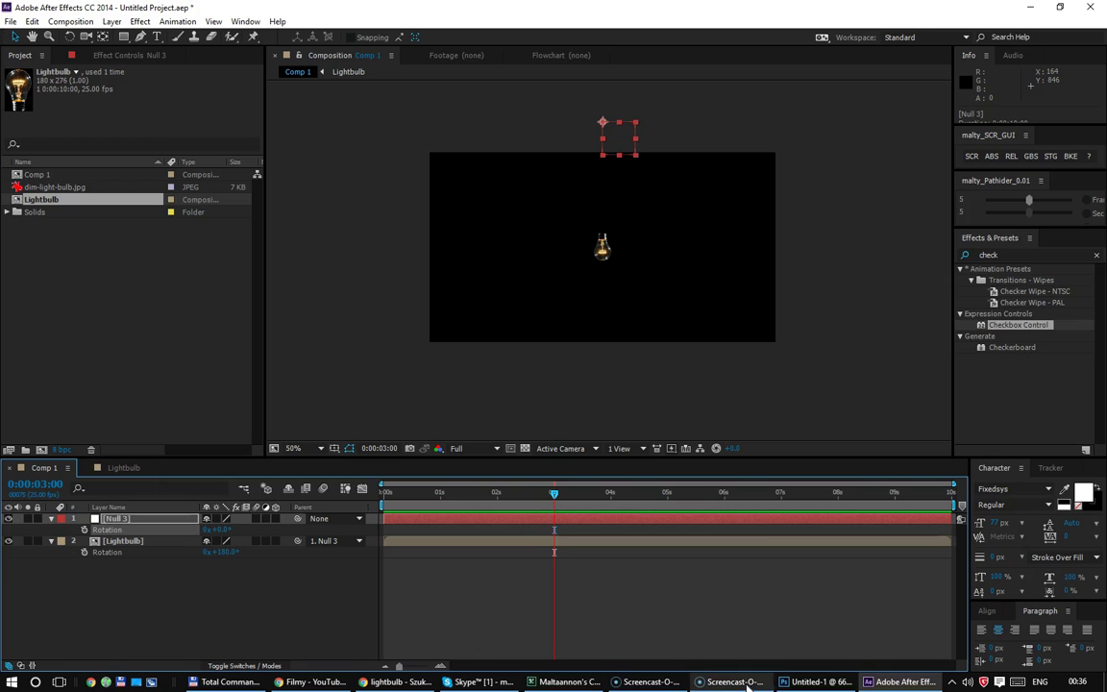
left_click(805, 682)
Step: Clear the Photoshop canvas to solid black
key("ctrl+a")
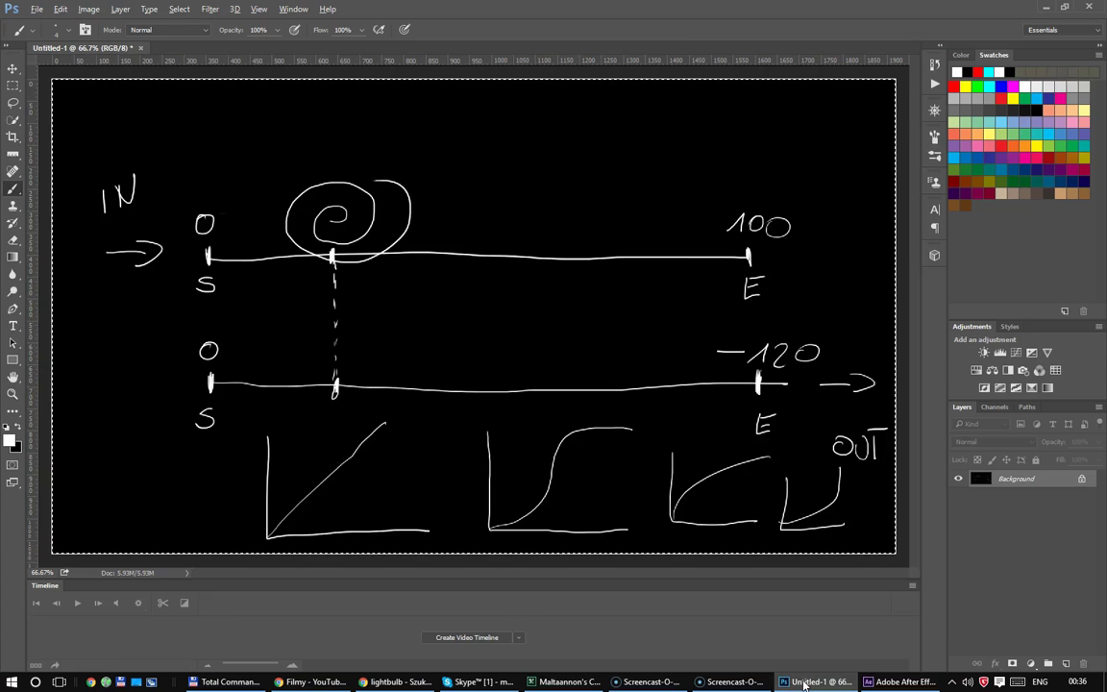
key("alt+BackSpace")
key("ctrl+BackSpace")
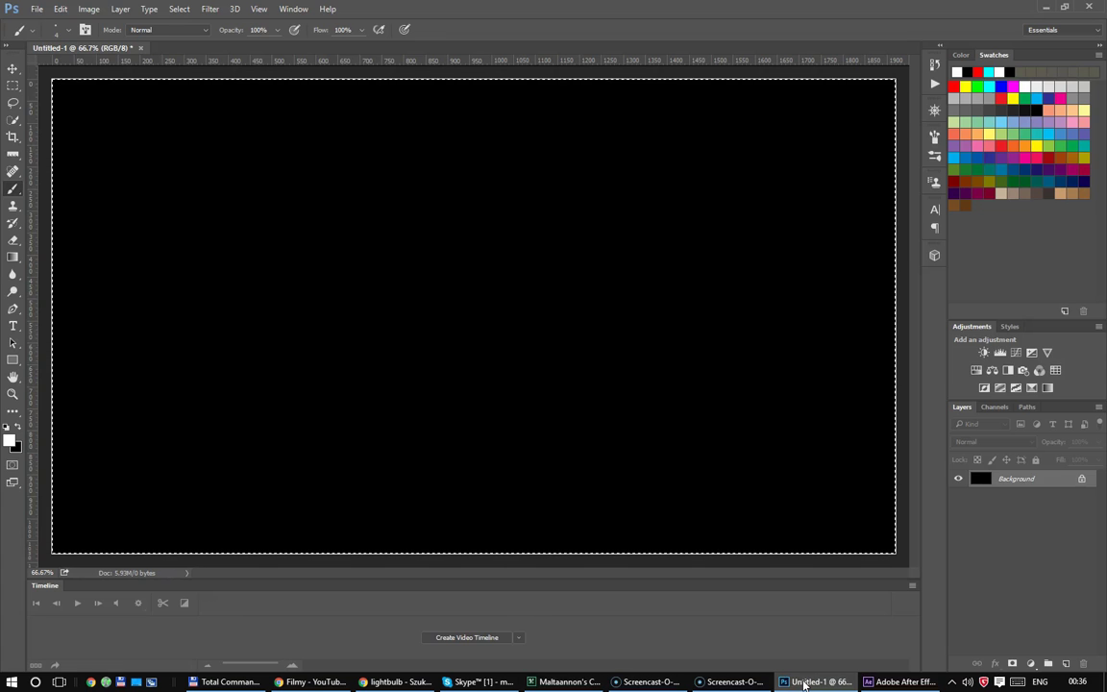
key("ctrl+d")
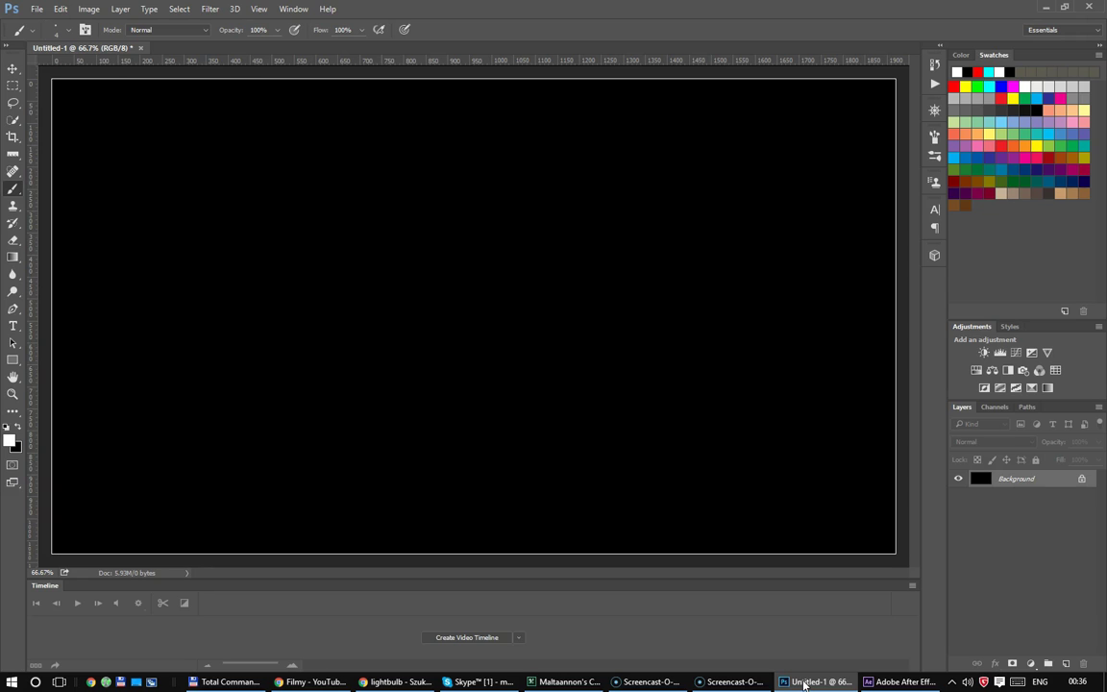
Step: Sketch a swing arc, undo it, and preview the bulb swinging via the null in After Effects
left_click_drag(203, 232, 658, 259)
mouse_move(715, 203)
left_mouse_down()
mouse_move(193, 259)
mouse_move(696, 166)
mouse_move(265, 228)
left_mouse_up()
key("ctrl+alt+z")
key("ctrl+alt+z")
key("ctrl+alt+z")
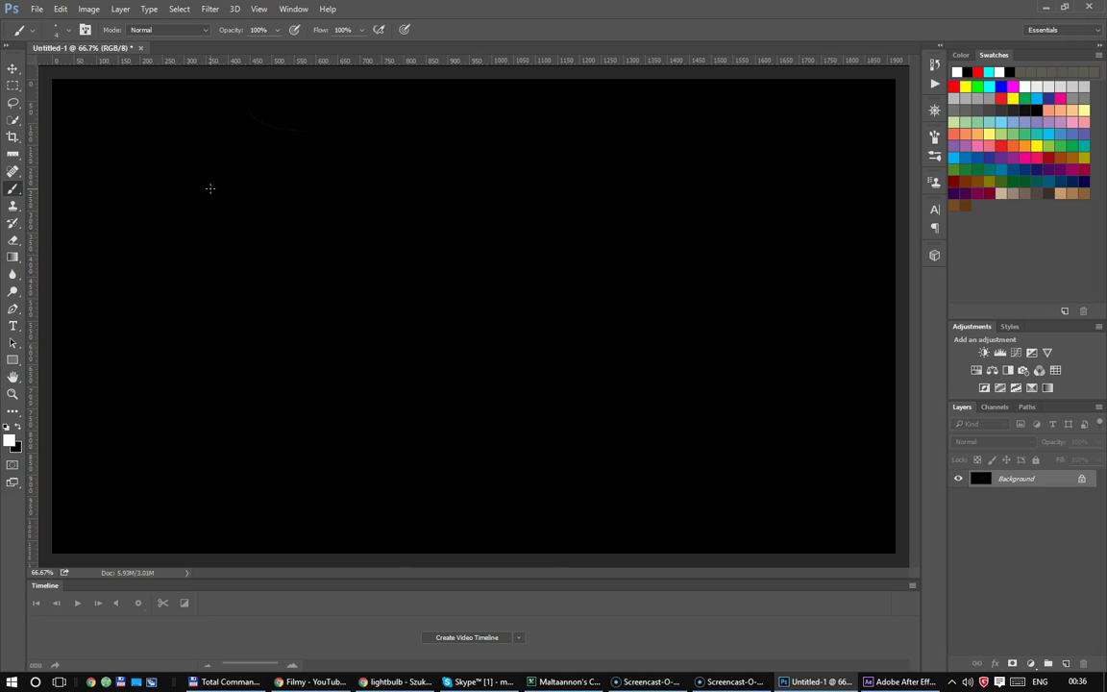
left_click(900, 681)
mouse_move(220, 530)
left_mouse_down()
mouse_move(247, 528)
mouse_move(565, 662)
left_mouse_up()
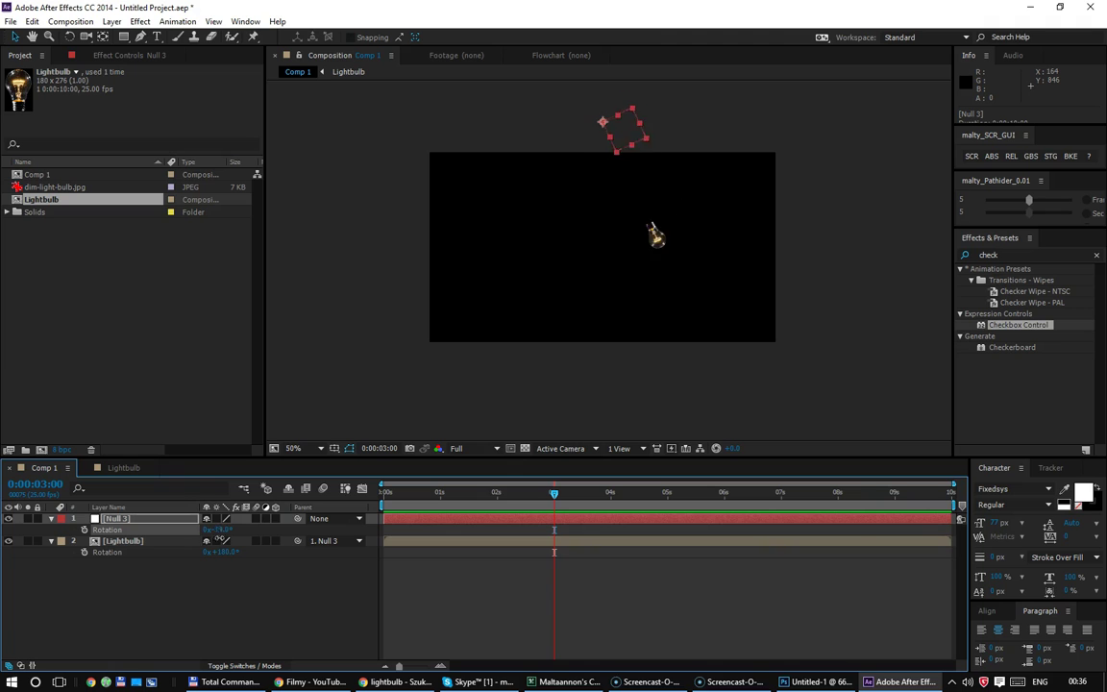
left_click(820, 682)
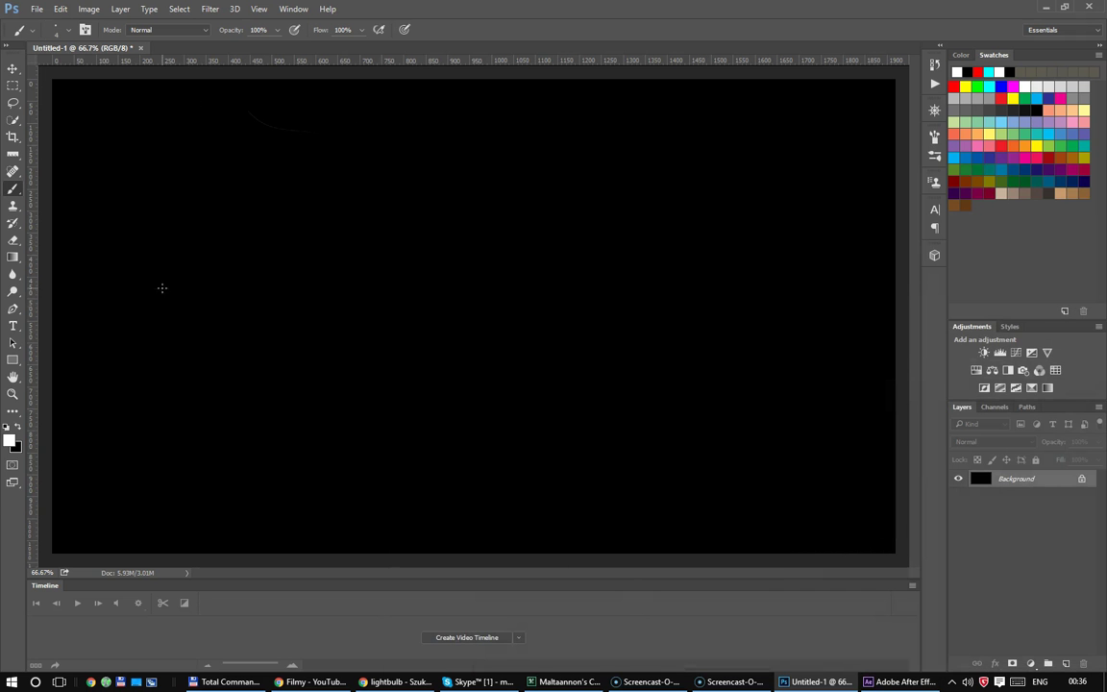
Step: Draw a horizontal axis arrow and a vertical axis with tick labels at both ends
left_click_drag(118, 330, 795, 353)
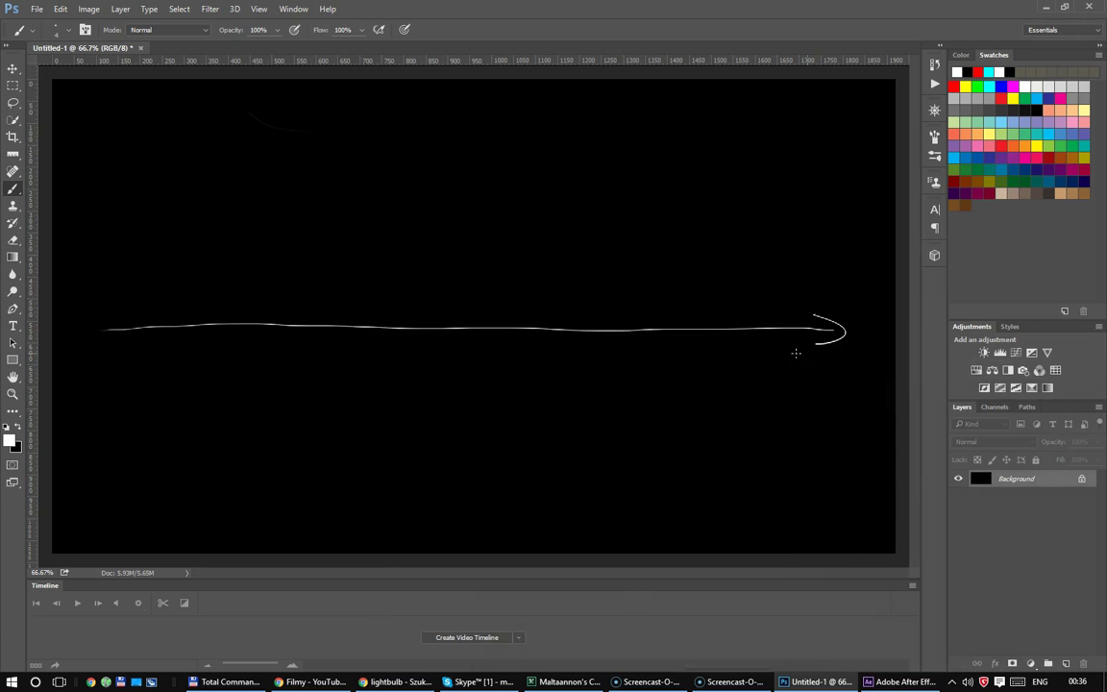
left_click_drag(145, 202, 183, 412)
left_click_drag(135, 227, 167, 222)
mouse_move(100, 228)
left_mouse_down()
mouse_move(108, 240)
mouse_move(119, 217)
mouse_move(119, 236)
left_mouse_up()
mouse_move(144, 368)
left_mouse_down()
mouse_move(156, 383)
mouse_move(164, 373)
left_mouse_up()
left_click_drag(152, 375, 153, 396)
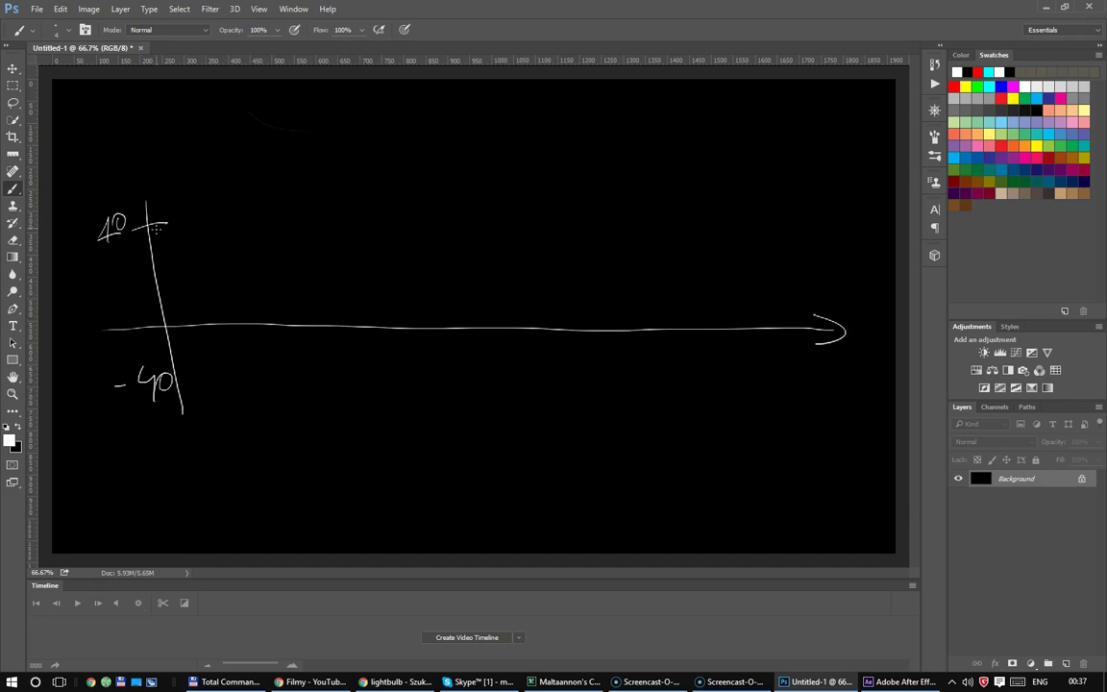
Step: Sketch a sine curve and a smile scribble, then undo them along with the -40 label
mouse_move(165, 324)
left_mouse_down()
mouse_move(243, 221)
mouse_move(474, 236)
mouse_move(801, 223)
left_mouse_up()
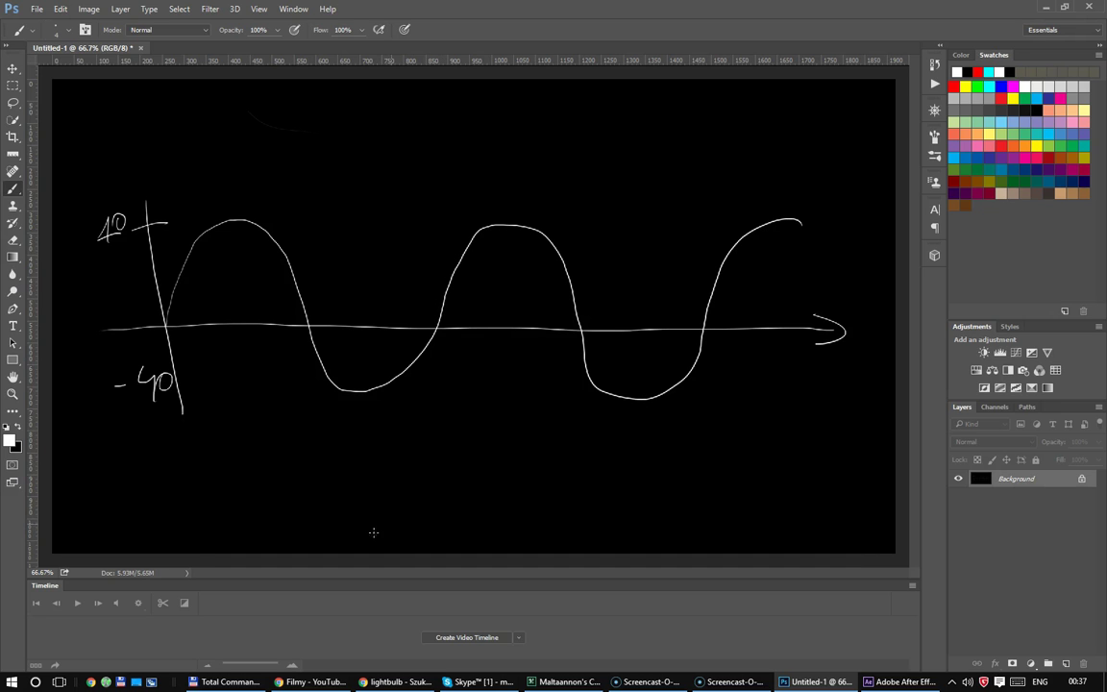
mouse_move(375, 438)
left_mouse_down()
mouse_move(555, 437)
mouse_move(389, 431)
mouse_move(565, 413)
mouse_move(451, 481)
mouse_move(573, 407)
left_mouse_up()
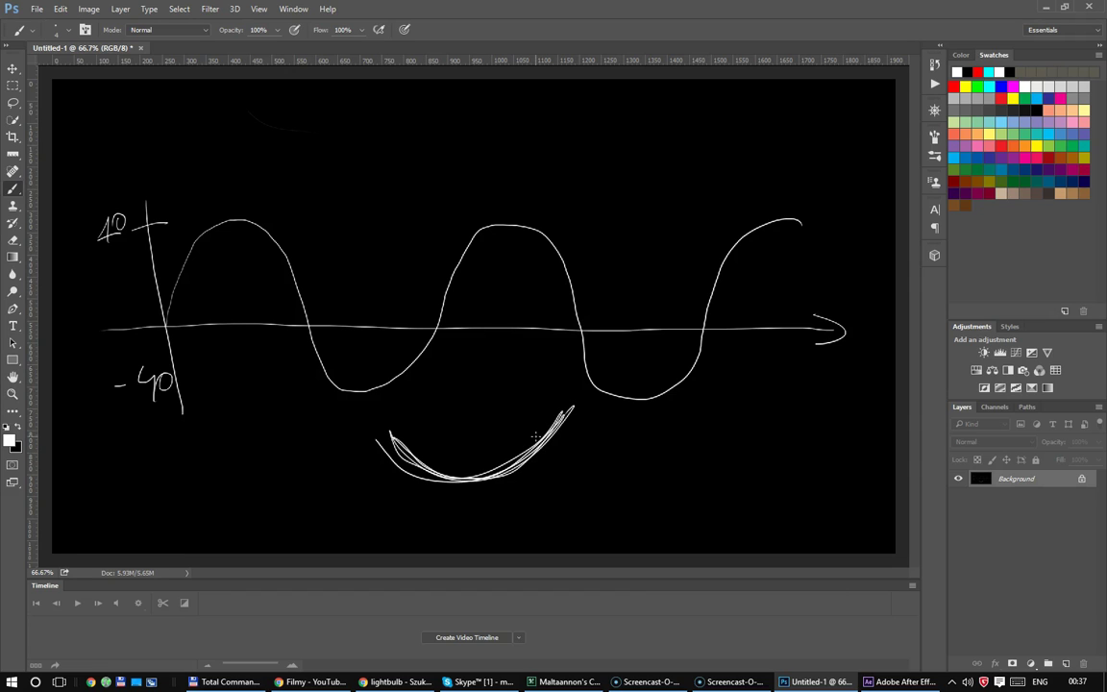
key("ctrl+z")
key("ctrl+alt+z")
key("ctrl+alt+z")
key("ctrl+alt+z")
key("ctrl+alt+z")
key("ctrl+alt+z")
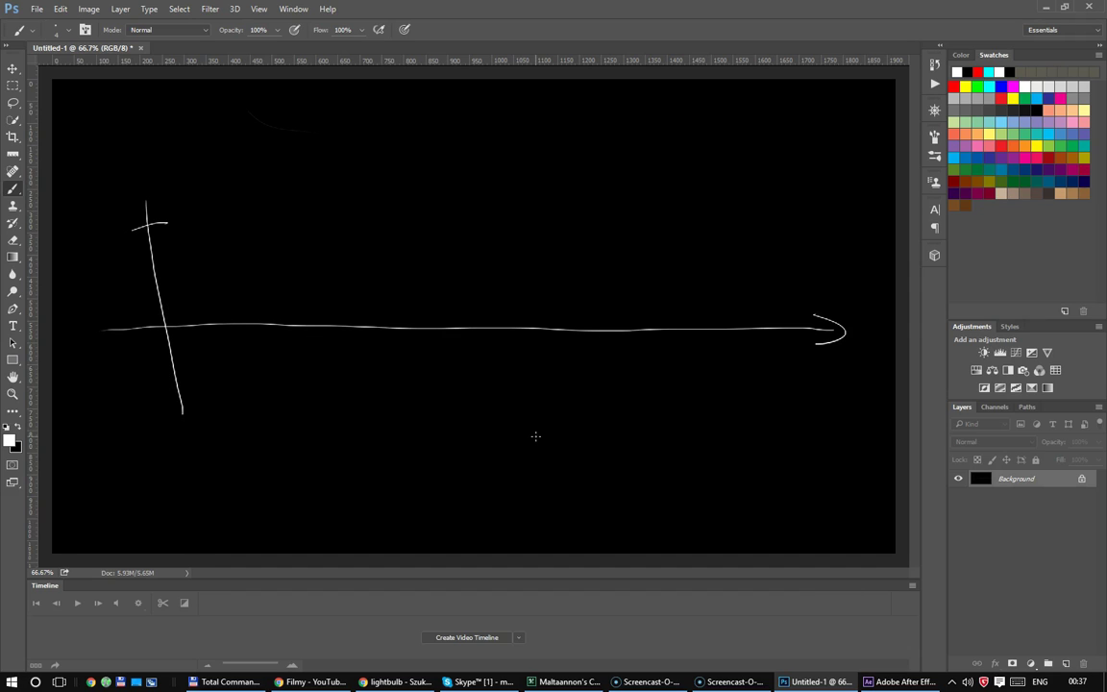
Step: Label the vertical axis 1 and −1 and handwrite sin(α) above the axes
left_click_drag(169, 387, 191, 386)
mouse_move(97, 240)
left_mouse_down()
mouse_move(111, 217)
mouse_move(115, 257)
left_mouse_up()
mouse_move(123, 396)
left_mouse_down()
mouse_move(140, 396)
mouse_move(157, 423)
left_mouse_up()
mouse_move(295, 166)
left_mouse_down()
mouse_move(273, 194)
mouse_move(340, 190)
left_mouse_up()
left_click_drag(388, 137, 367, 228)
left_click_drag(423, 168, 438, 192)
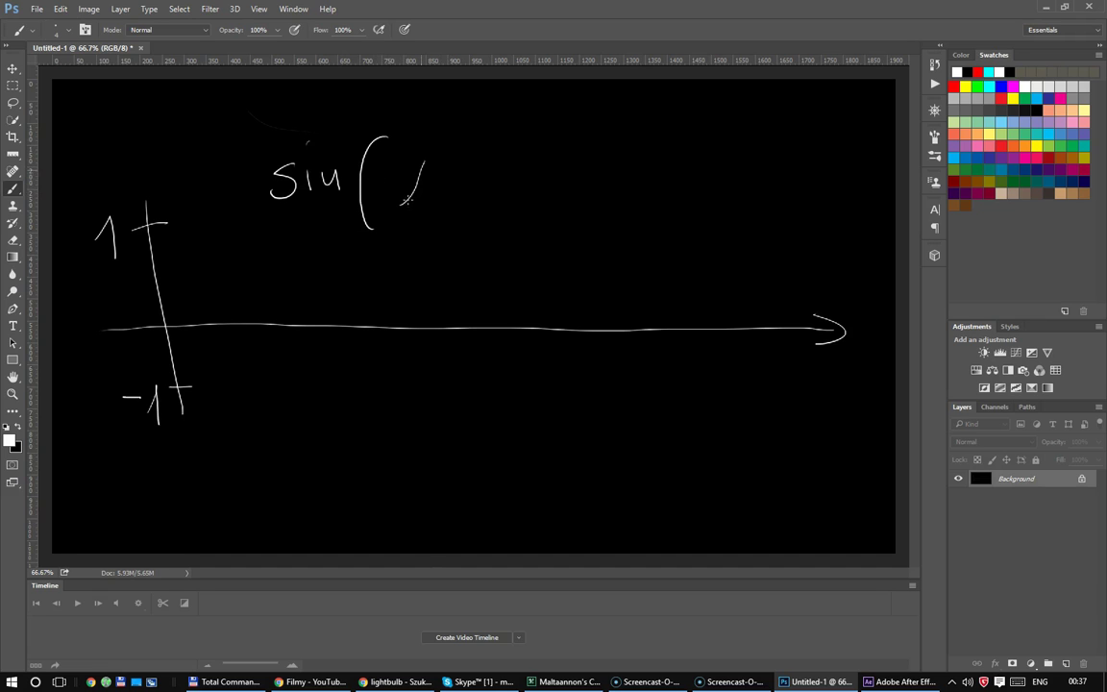
left_click_drag(444, 130, 437, 252)
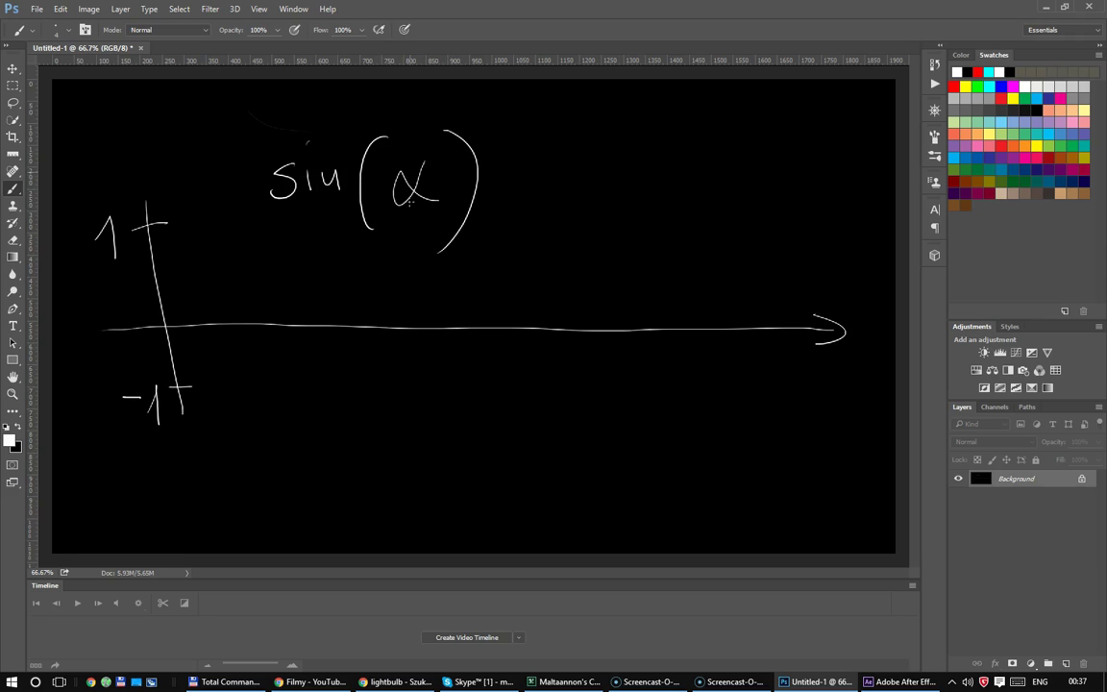
Step: Draw a circle with a radius at the origin, trace a projection arc, and scribble out α
left_click_drag(123, 297, 110, 306)
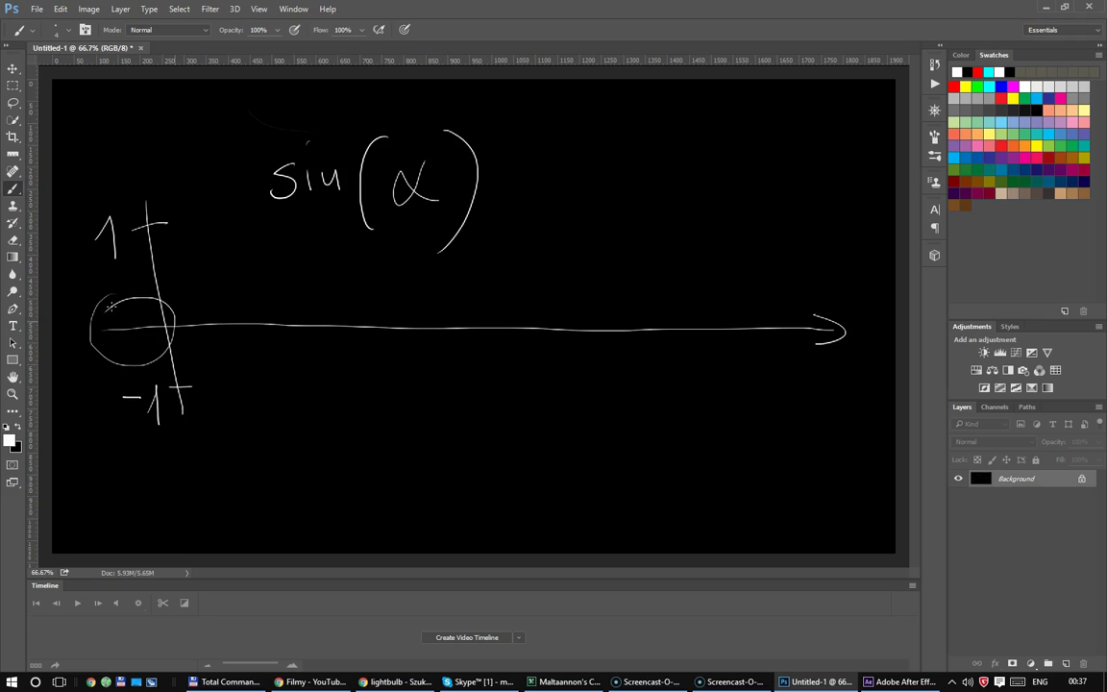
left_click_drag(130, 326, 142, 298)
mouse_move(135, 227)
left_mouse_down()
mouse_move(296, 321)
mouse_move(313, 357)
left_mouse_up()
left_click_drag(275, 286, 281, 293)
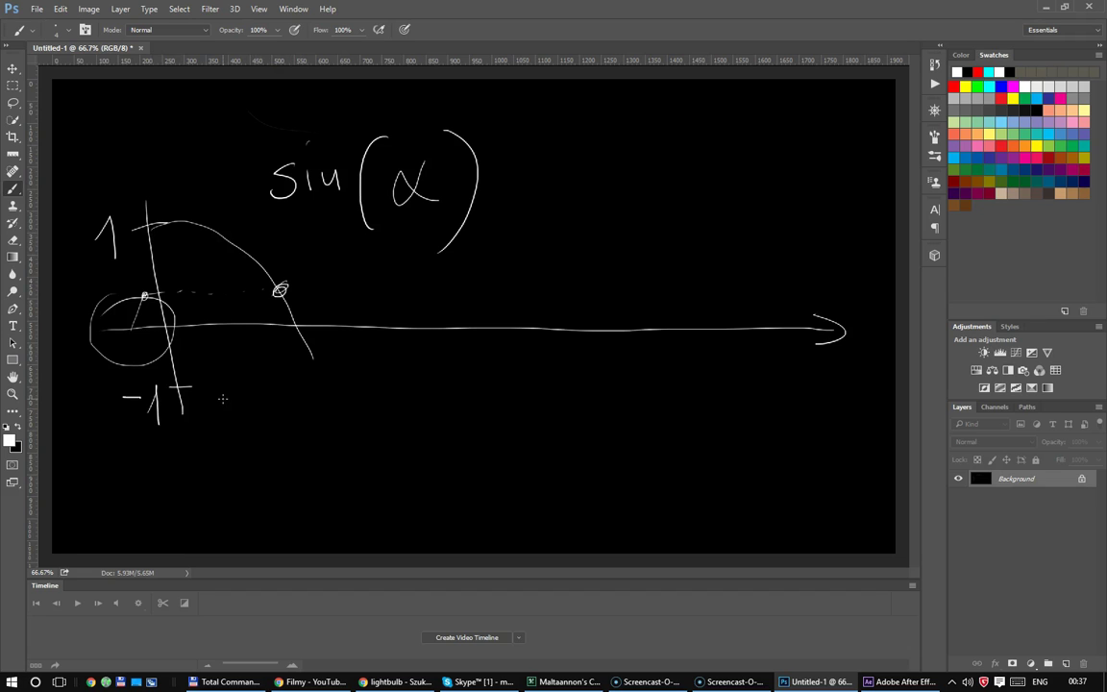
key("ctrl+z")
left_click_drag(437, 182, 401, 228)
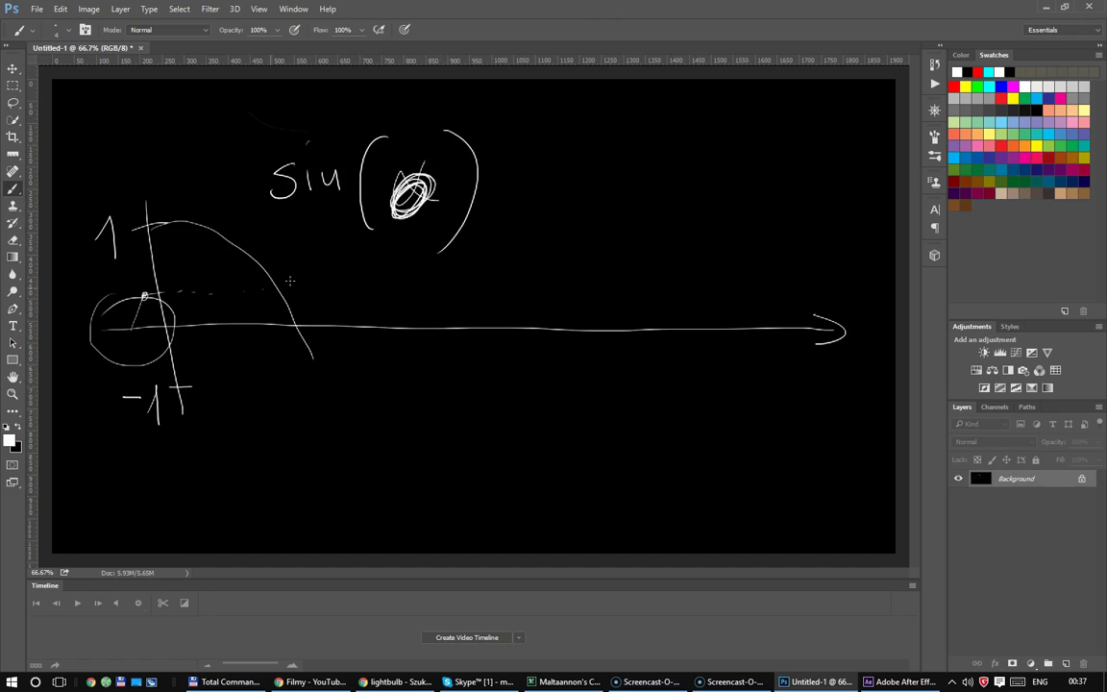
Step: Draw a long sine wave across the canvas and touch up labels, circle and radius
mouse_move(151, 225)
left_mouse_down()
mouse_move(711, 408)
mouse_move(835, 228)
left_mouse_up()
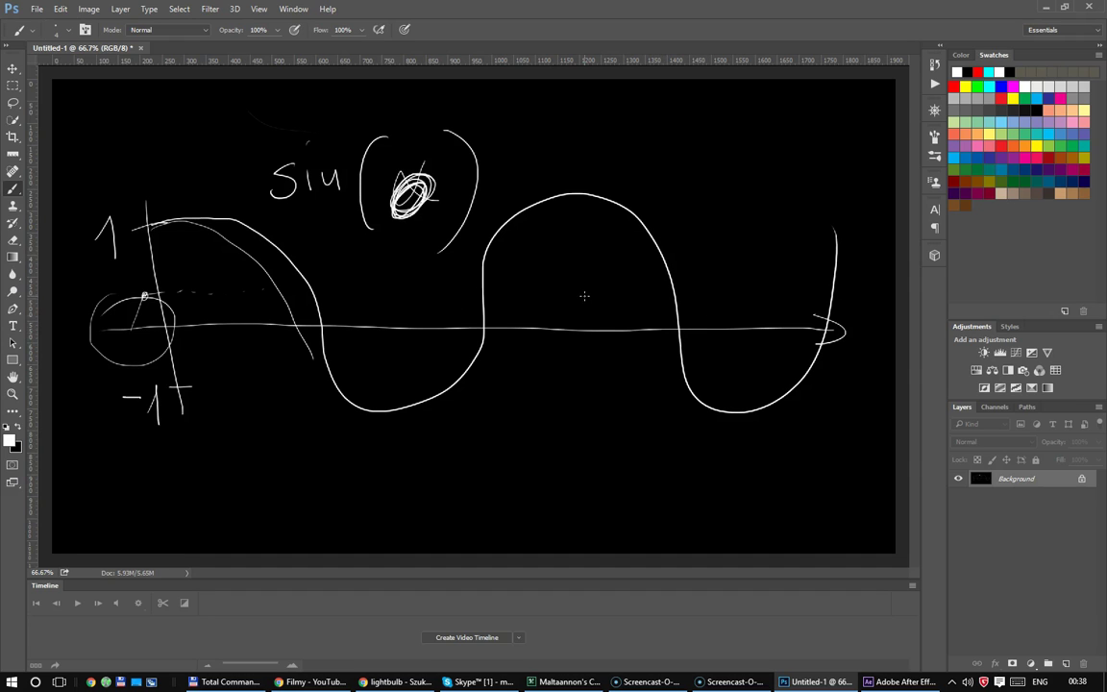
left_click_drag(97, 234, 121, 274)
left_click_drag(125, 398, 156, 389)
left_click_drag(685, 297, 175, 309)
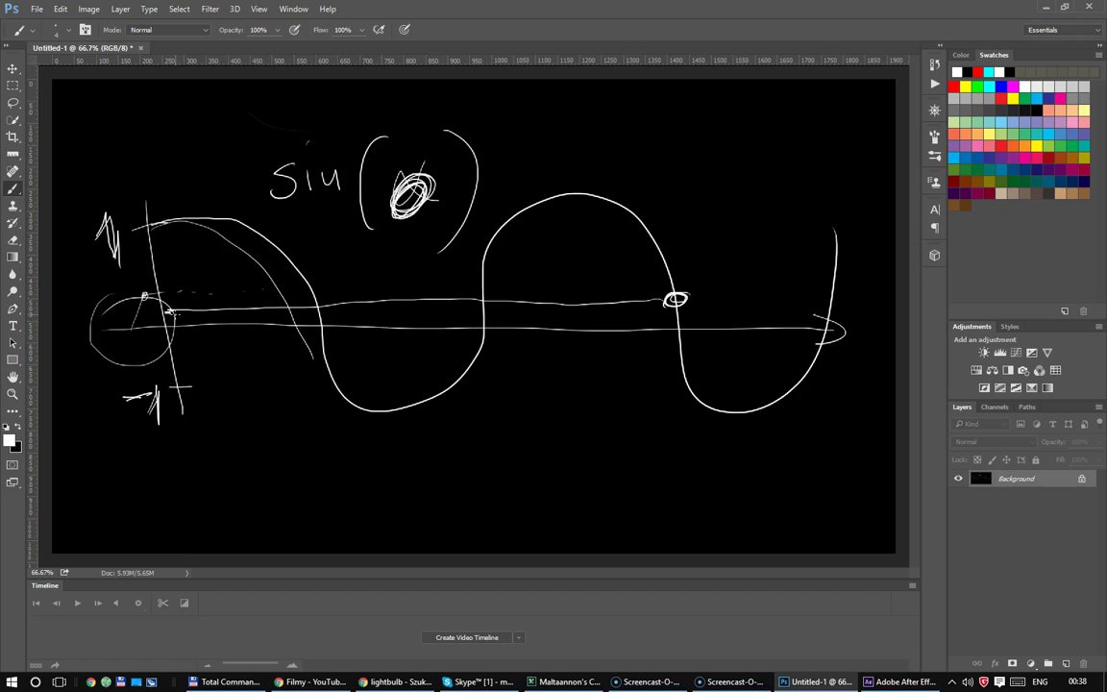
left_click_drag(143, 295, 132, 322)
Step: Set Null 3's Rotation to 0 in After Effects
left_click(886, 681)
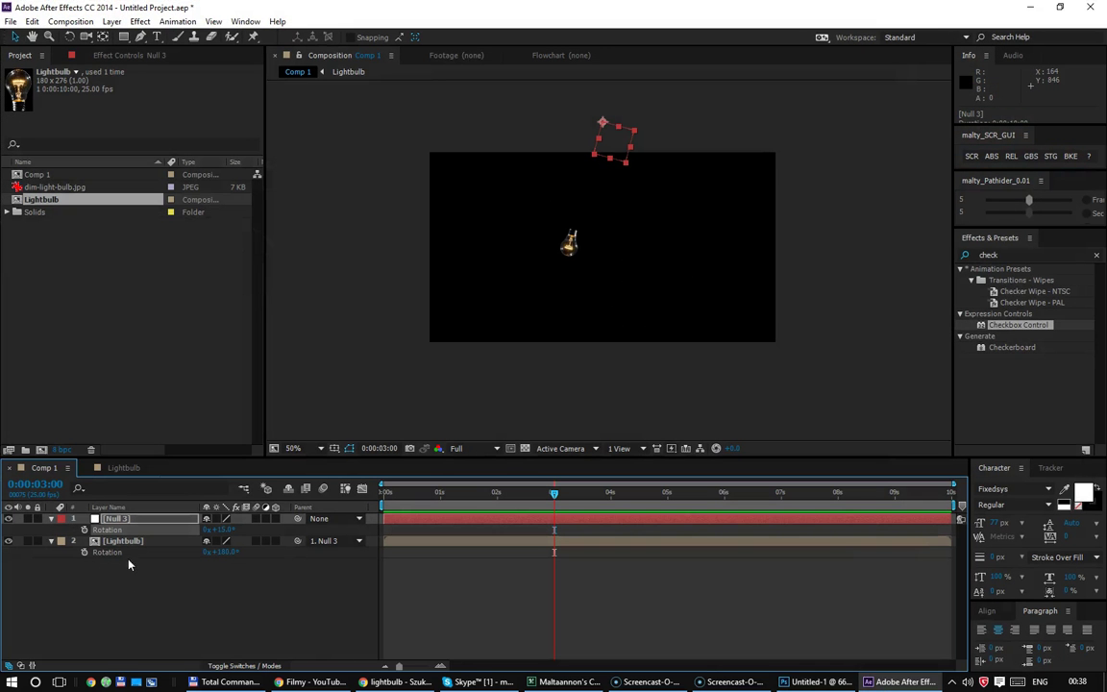
left_click(231, 530)
type("0")
key("Return")
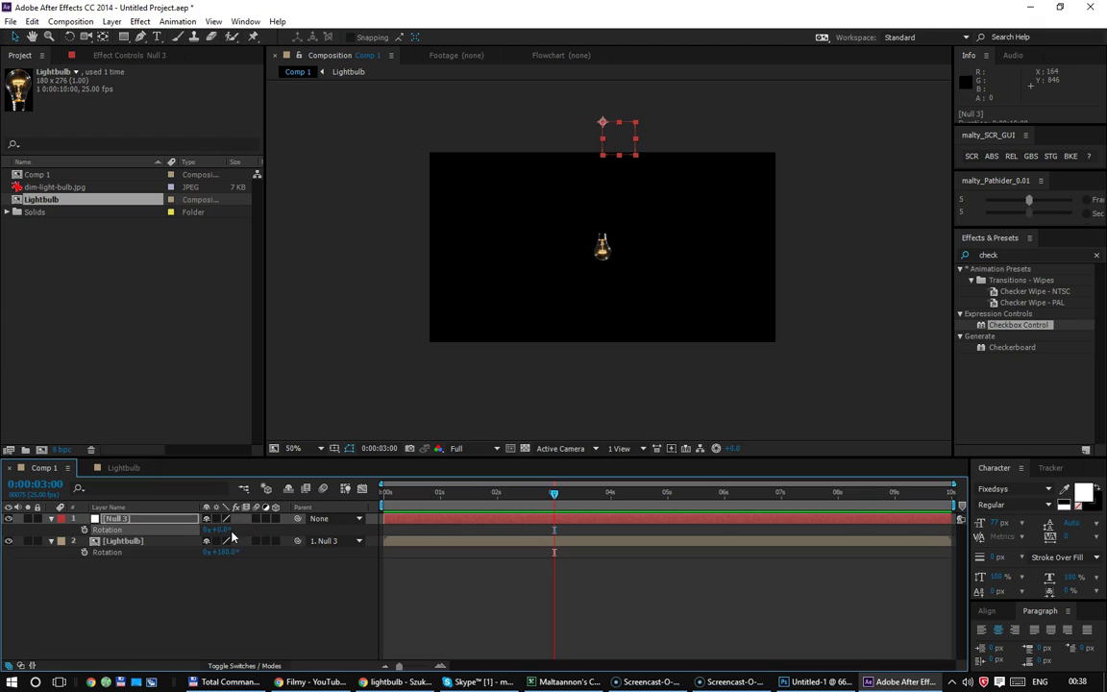
Step: Drive Null 3's Rotation with a Math.sin(45) expression
left_click(84, 530, "alt")
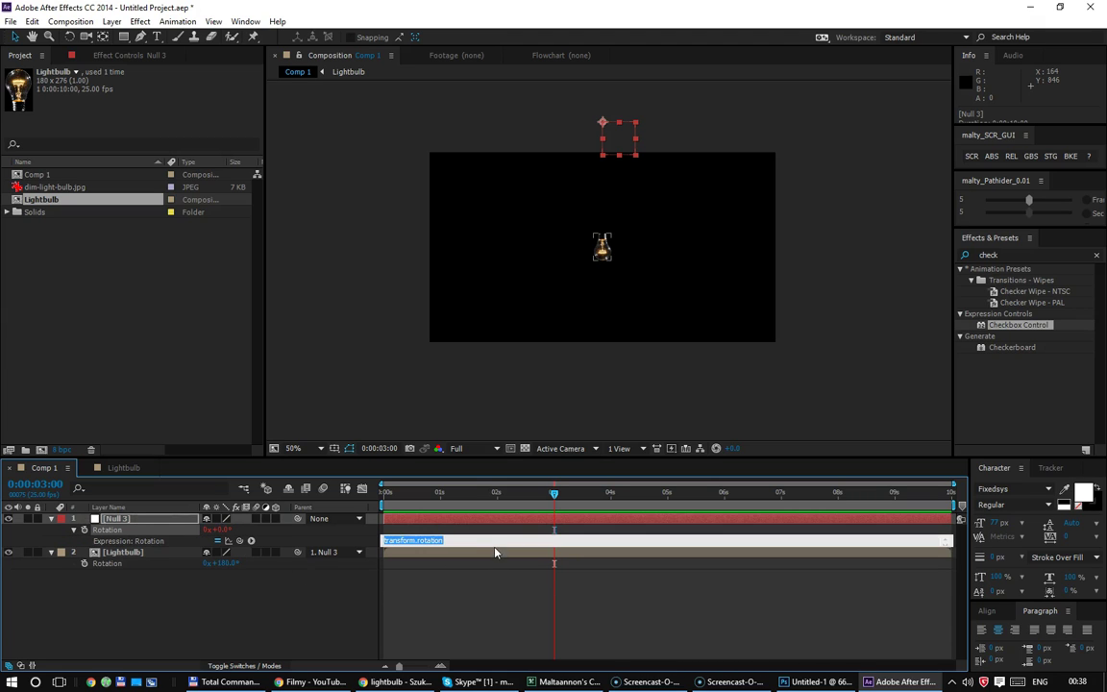
left_click_drag(478, 545, 493, 619)
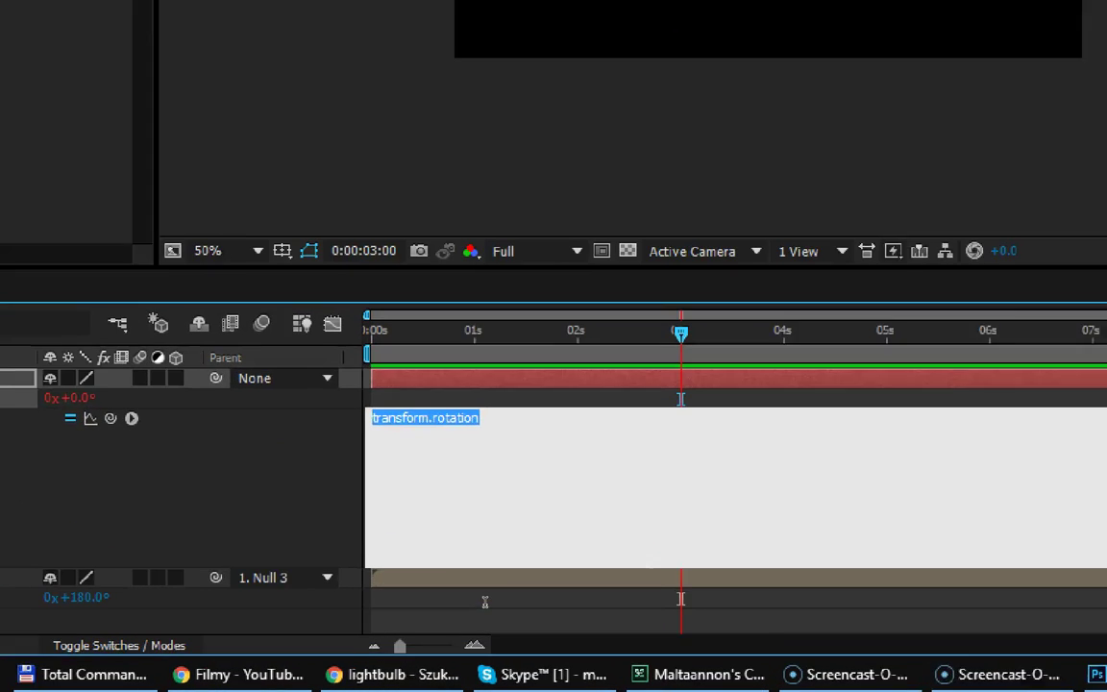
type("Math.sin(")
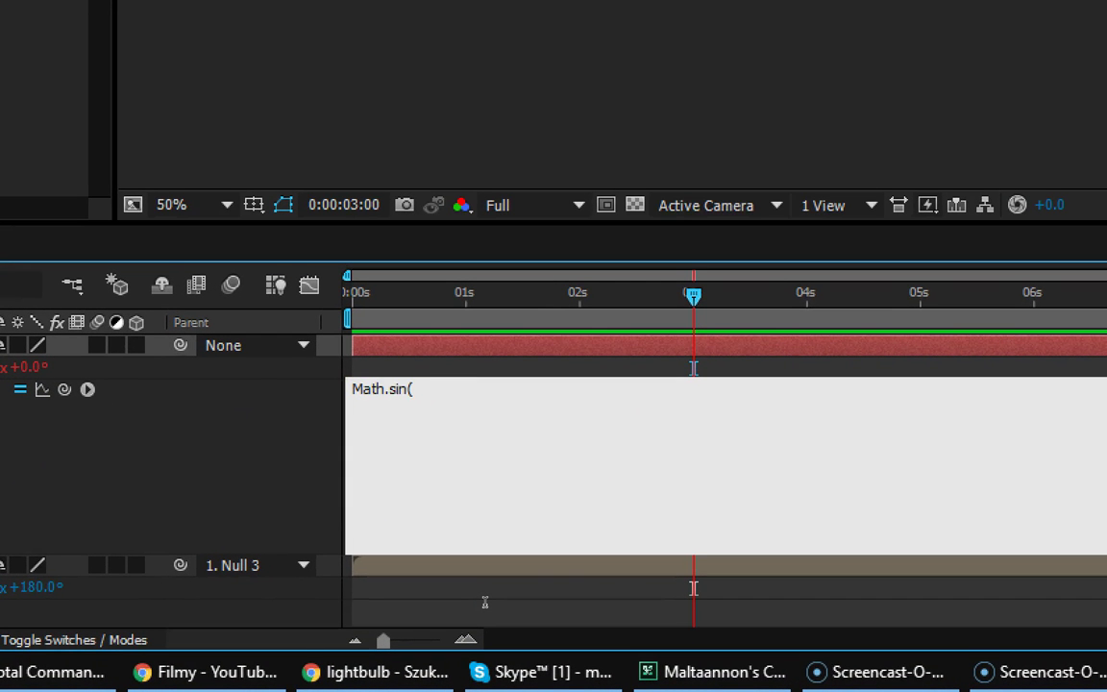
type("45)")
left_click(486, 602)
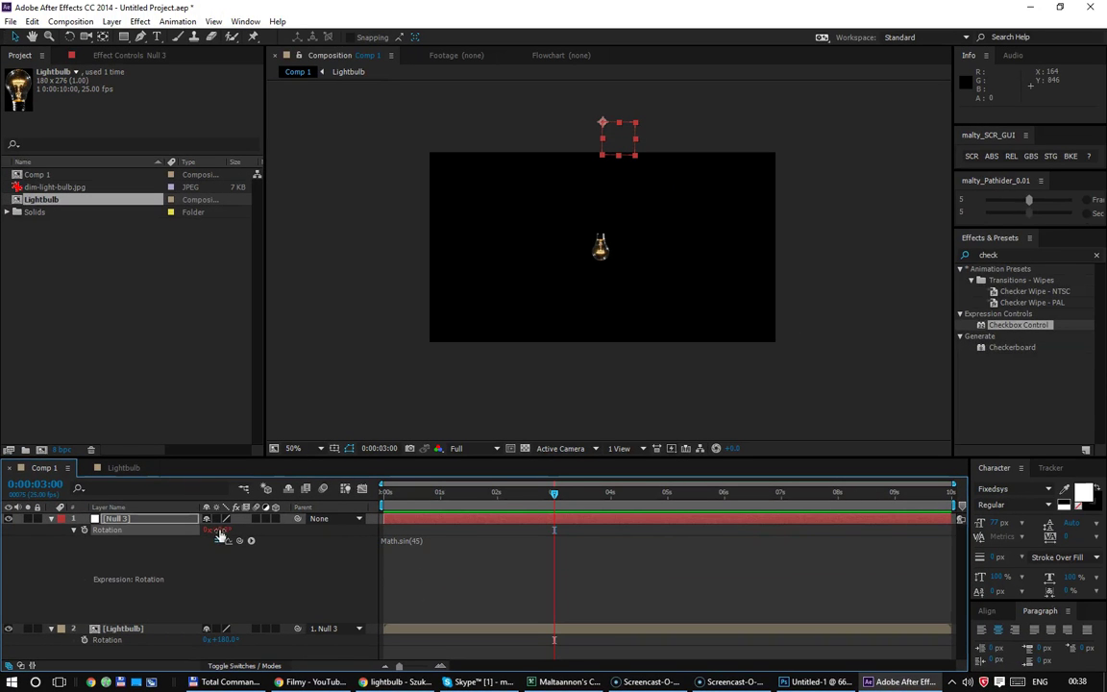
left_click(421, 541)
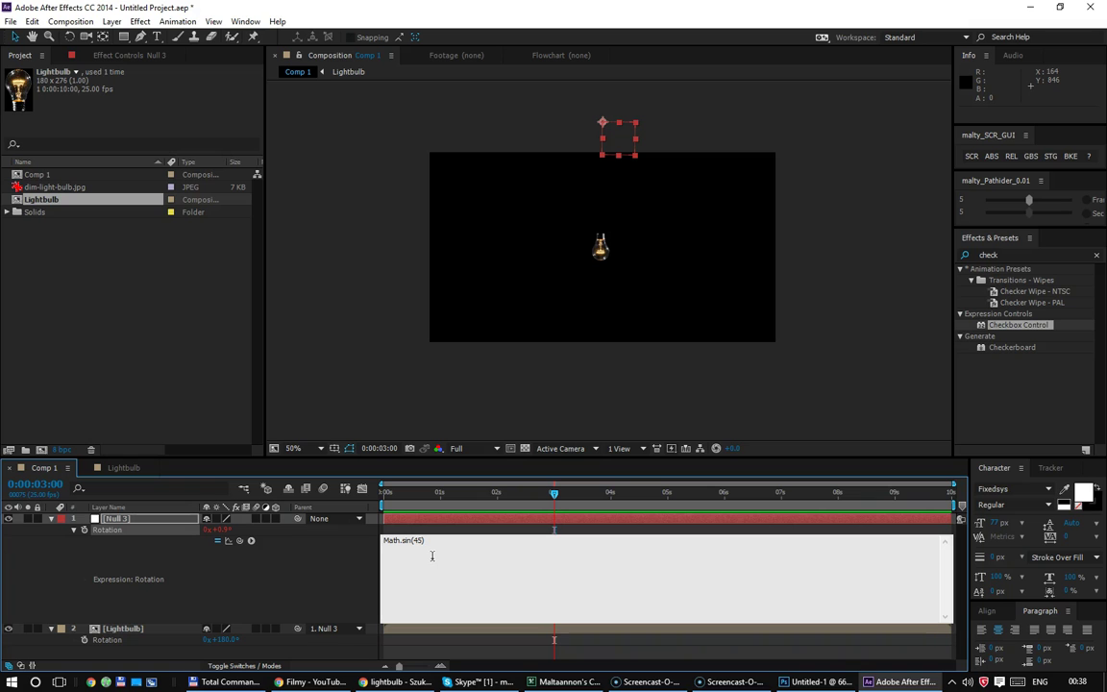
Step: Draw another long line across the Photoshop sketch, then reopen Null 3's rotation expression
left_click(798, 682)
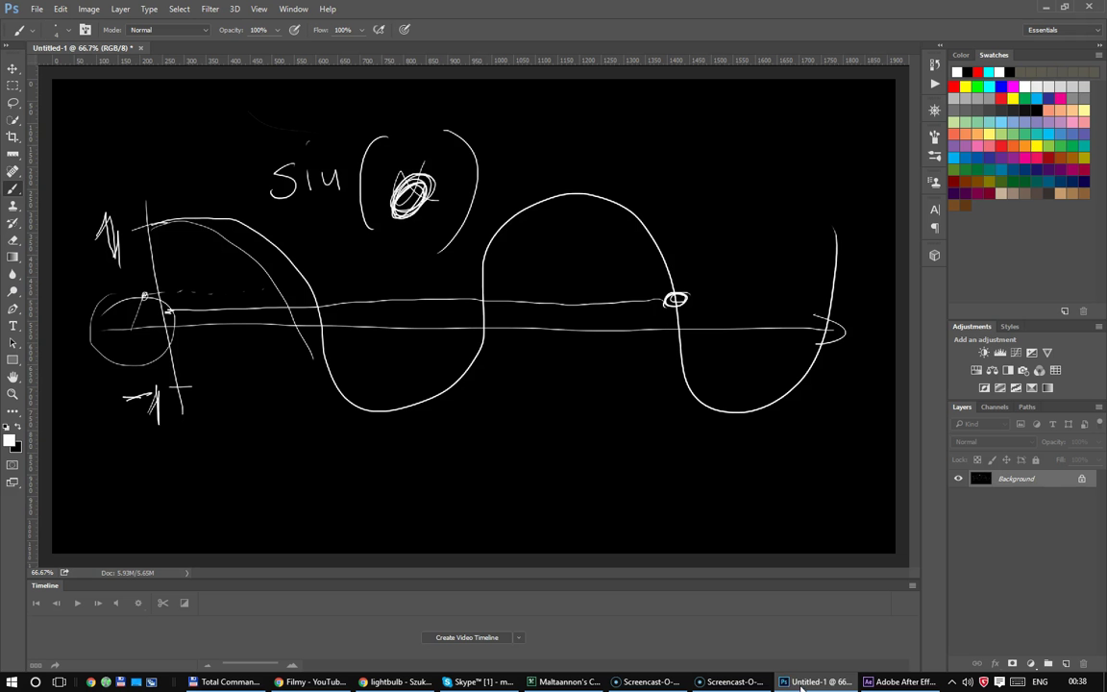
mouse_move(168, 344)
left_mouse_down()
mouse_move(834, 369)
mouse_move(794, 395)
left_mouse_up()
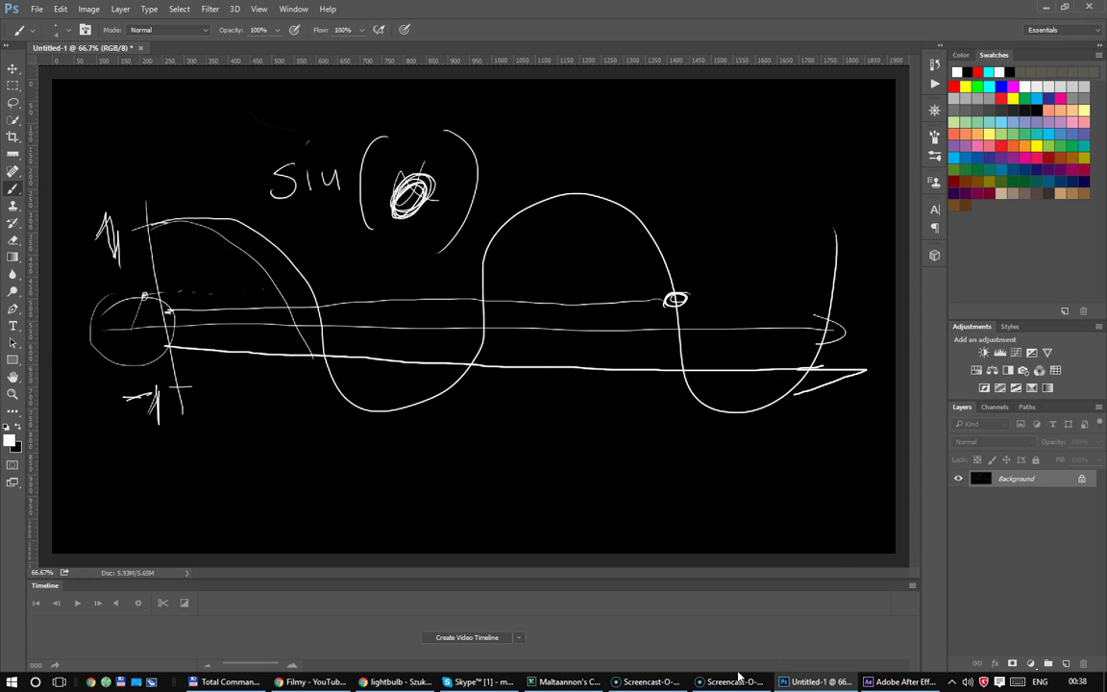
left_click(889, 681)
left_click(420, 540)
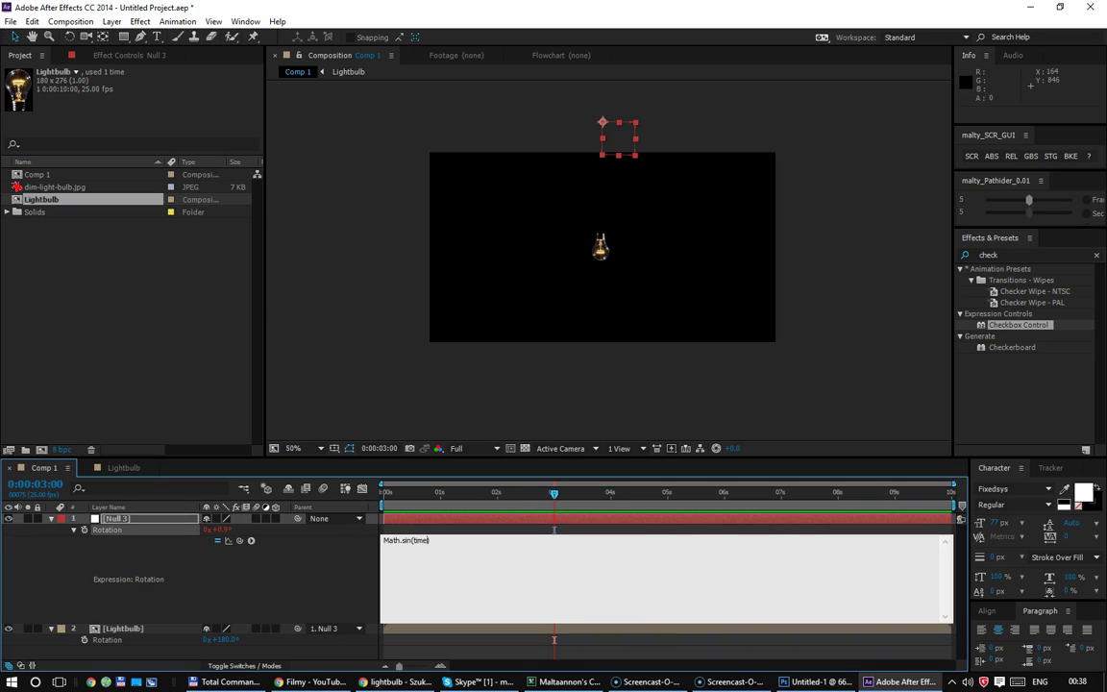
Step: Commit Math.sin(time), then multiply it by 40 and scrub to preview the swing
key("KP_Enter")
left_click_drag(499, 492, 788, 492)
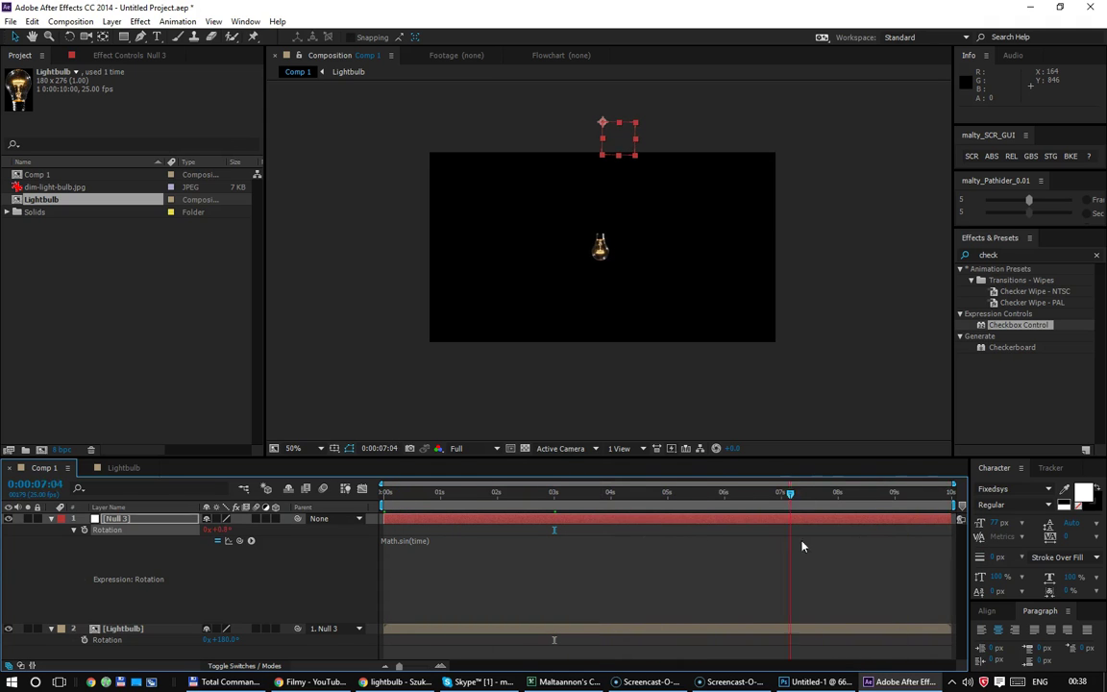
mouse_move(781, 540)
left_mouse_down()
mouse_move(359, 540)
mouse_move(733, 542)
mouse_move(438, 497)
mouse_move(894, 541)
mouse_move(369, 573)
left_mouse_up()
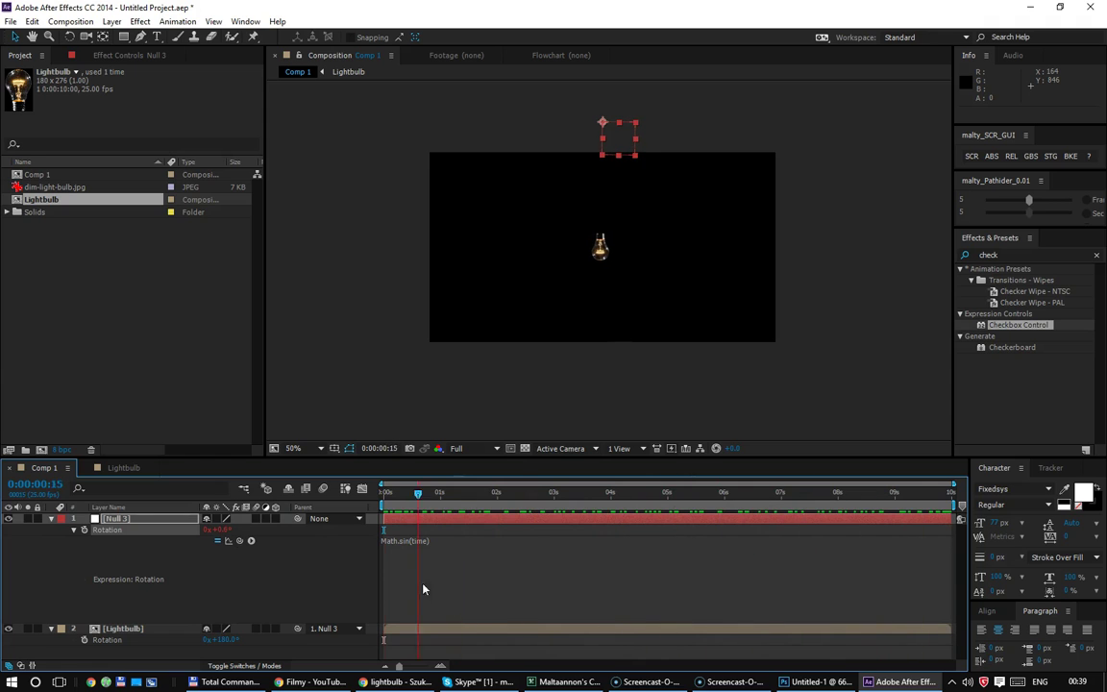
left_click(475, 558)
left_click(492, 552)
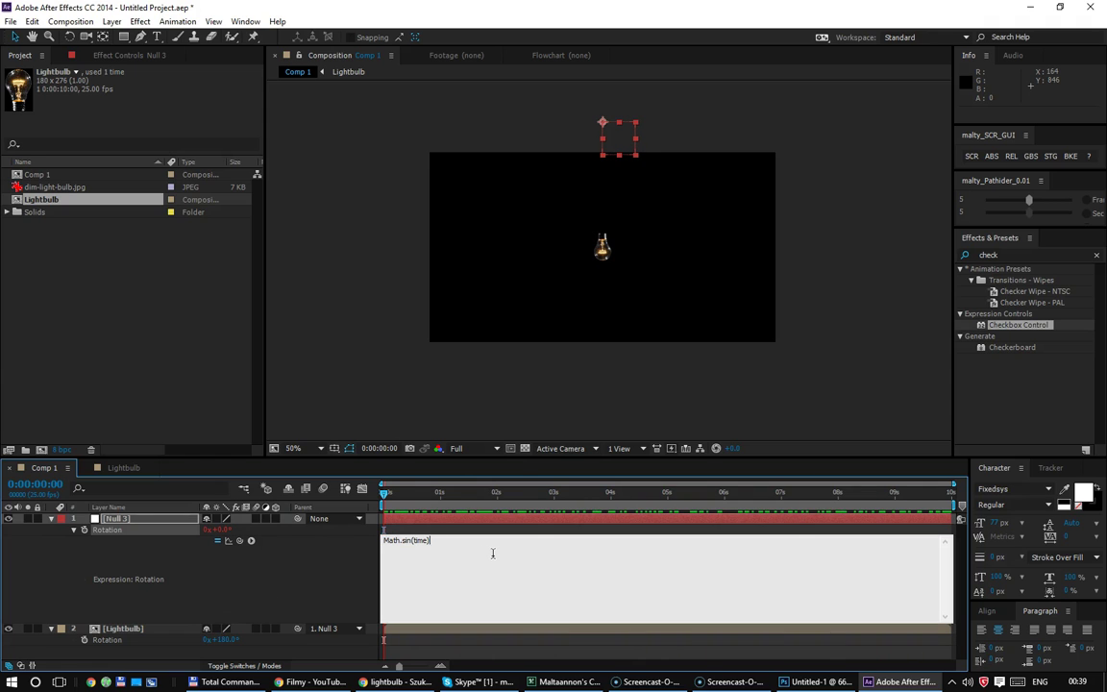
type(" * 40")
key("KP_Enter")
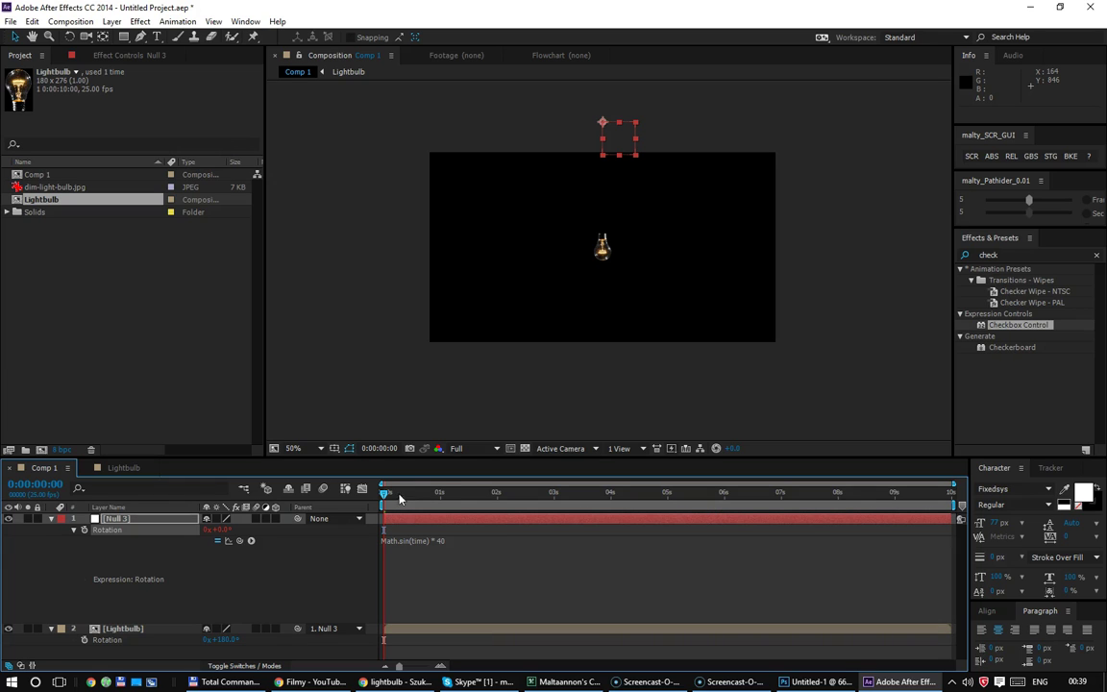
left_click_drag(385, 493, 818, 544)
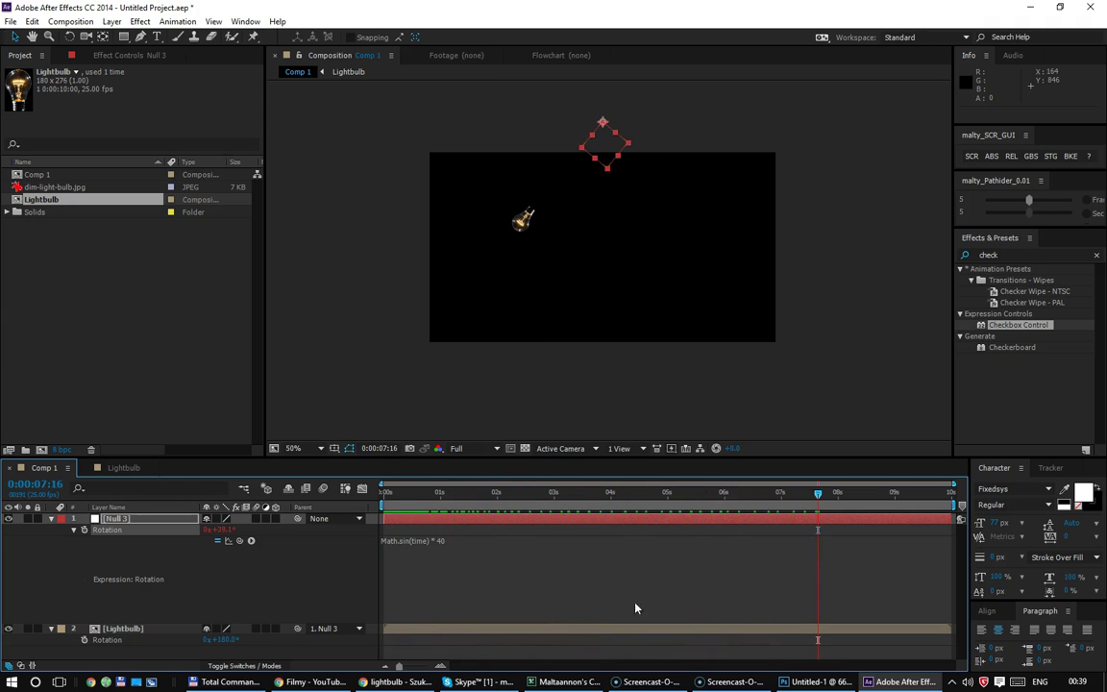
Step: Change the swing amplitude to 15 and preview the swinging bulb
left_click(548, 546)
type("15")
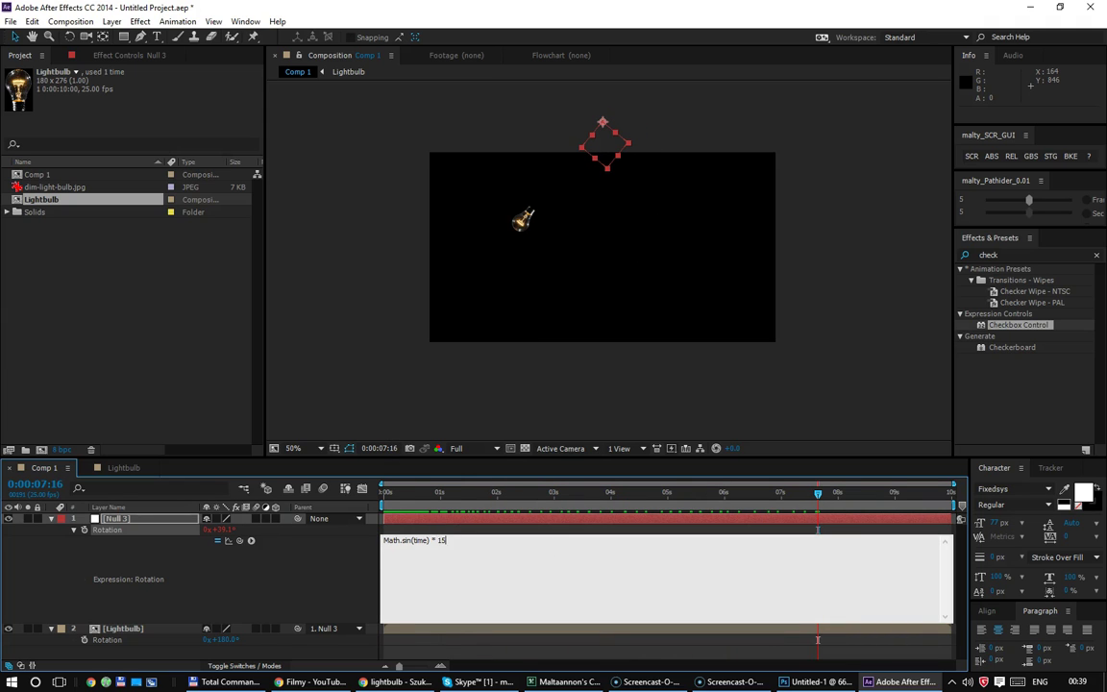
key("KP_Enter")
mouse_move(440, 492)
left_mouse_down()
mouse_move(613, 491)
mouse_move(980, 577)
mouse_move(366, 601)
left_mouse_up()
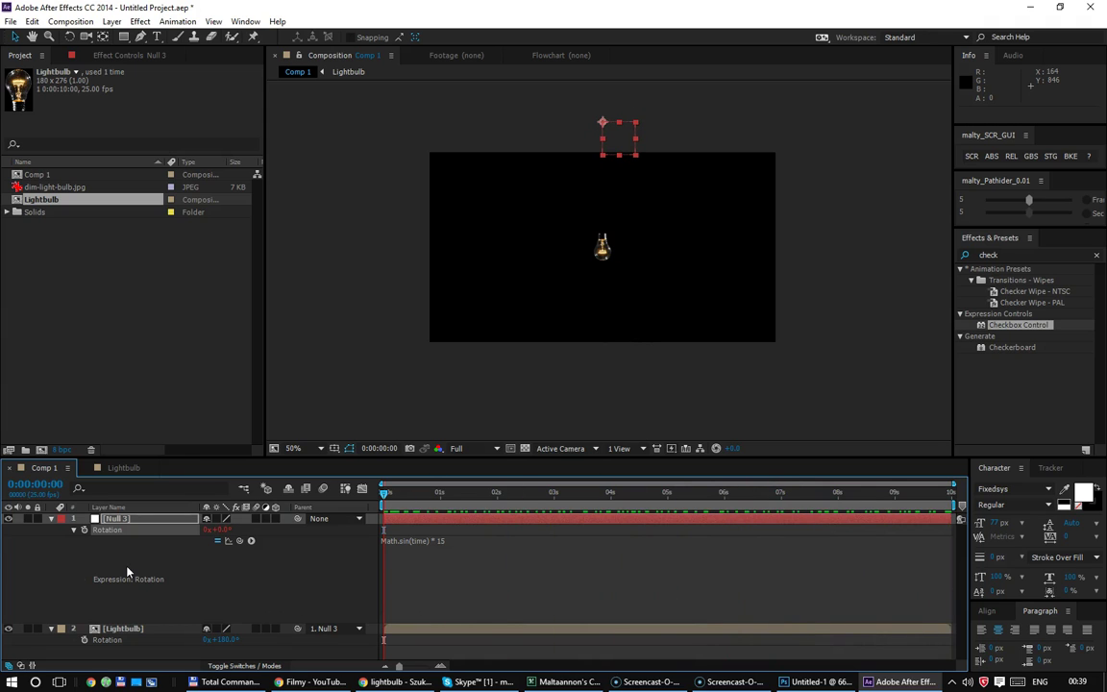
key("space")
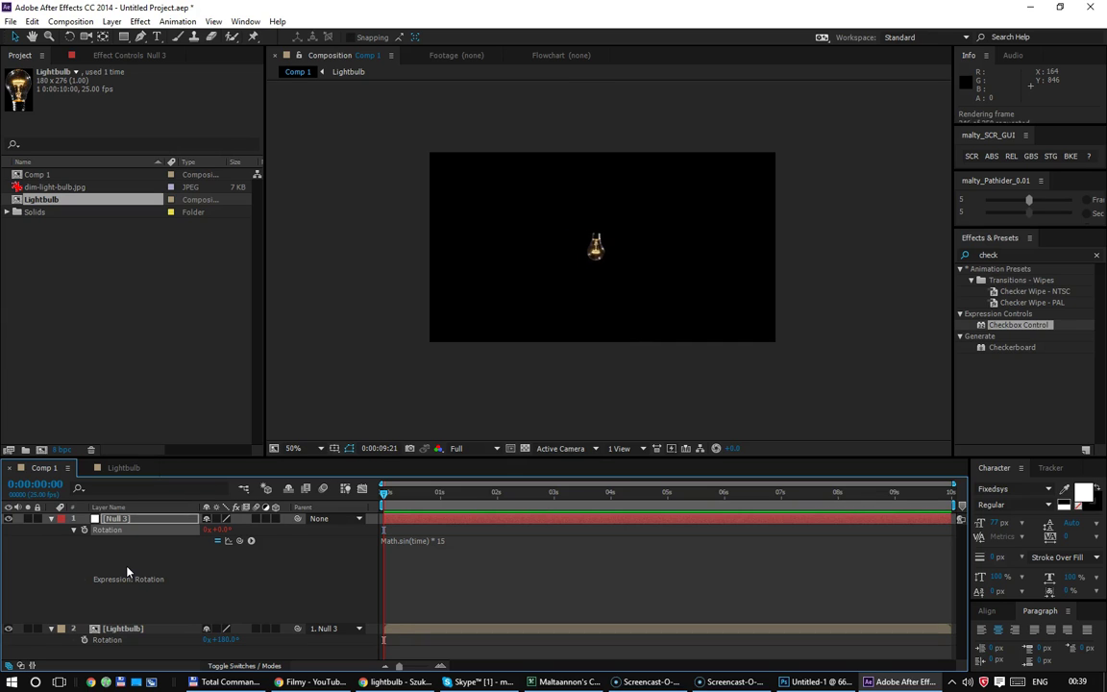
key("space")
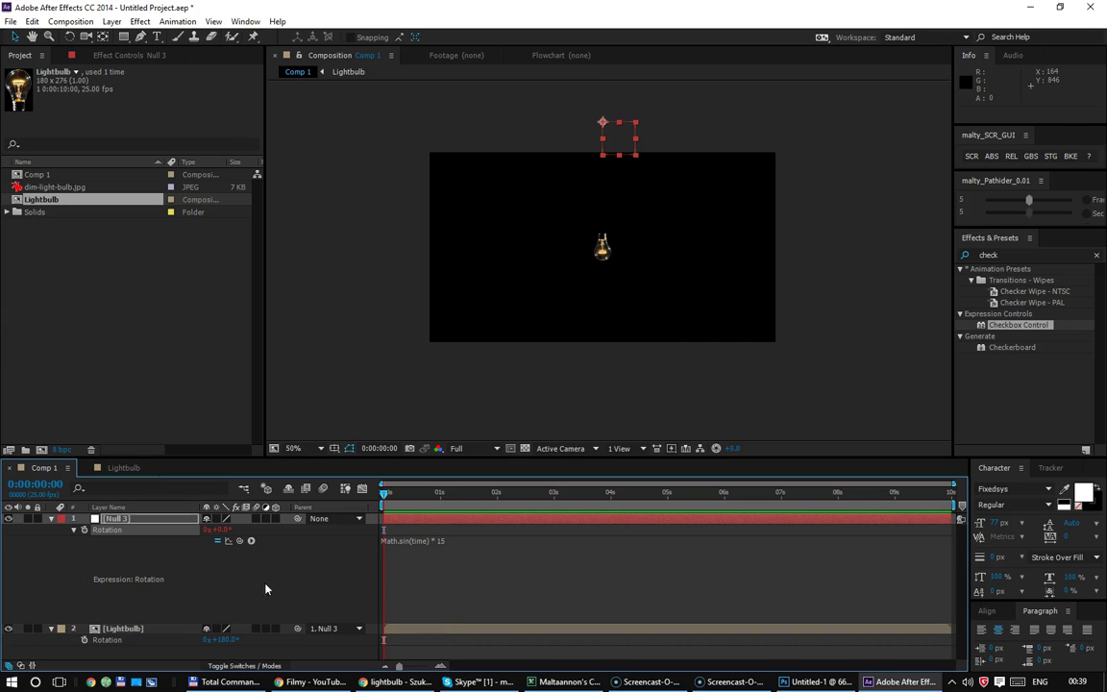
Step: Make the expression Math.sin(time*2) * 15, preview it, and search effects for 'glow'
left_click(441, 572)
left_click(428, 542)
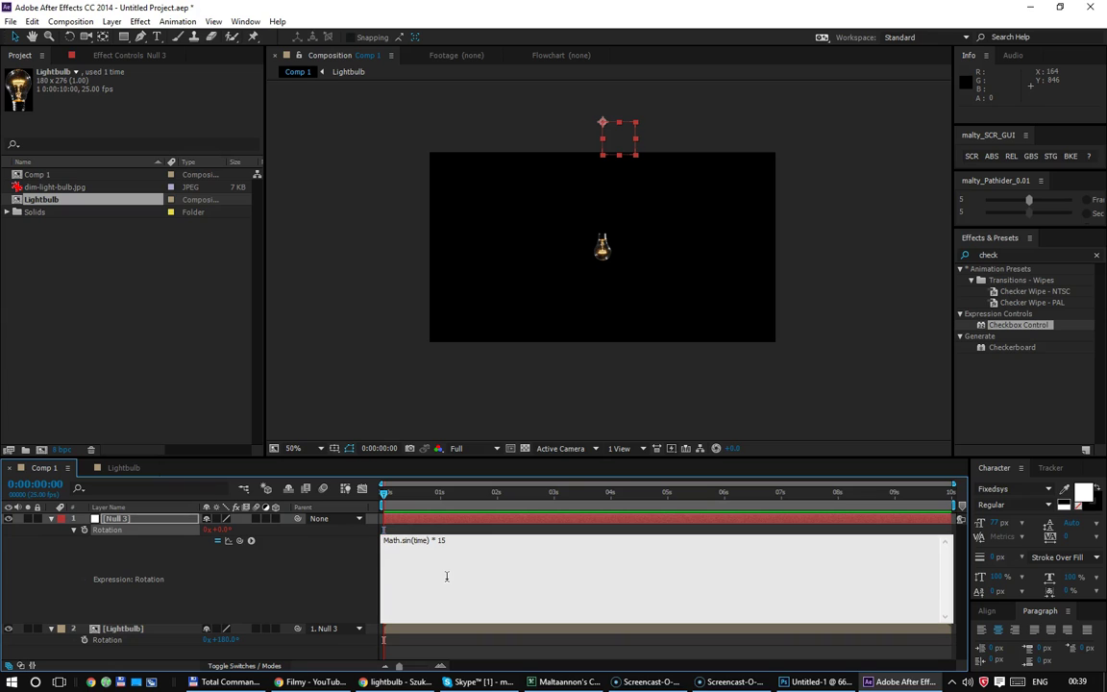
type("*2")
key("KP_Enter")
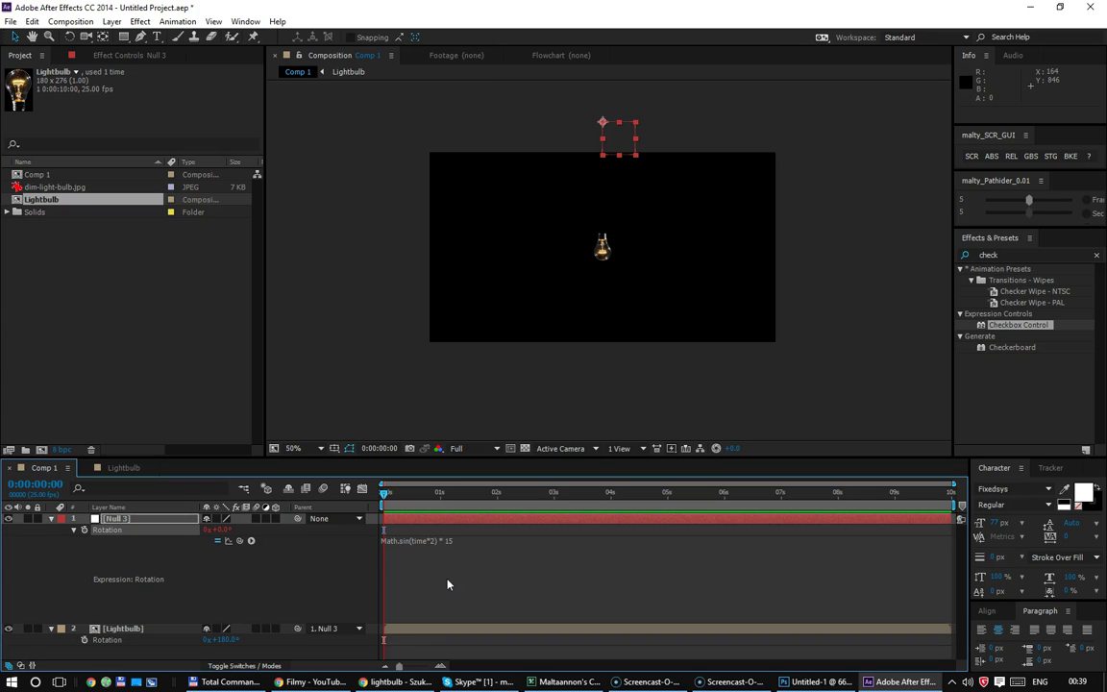
key("space")
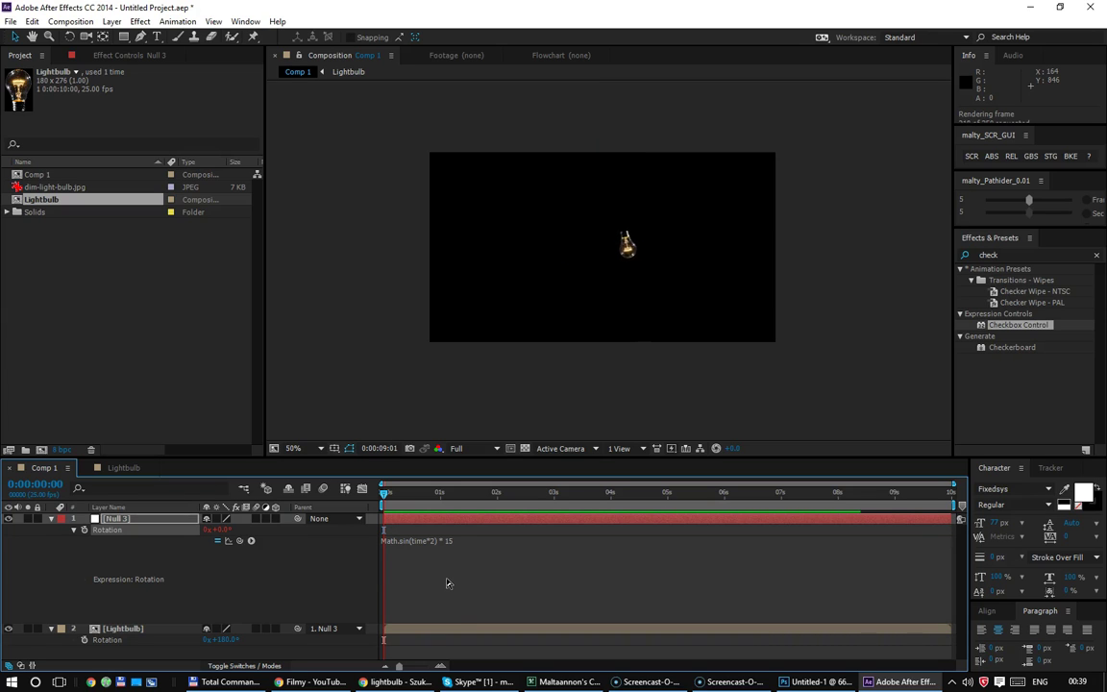
key("space")
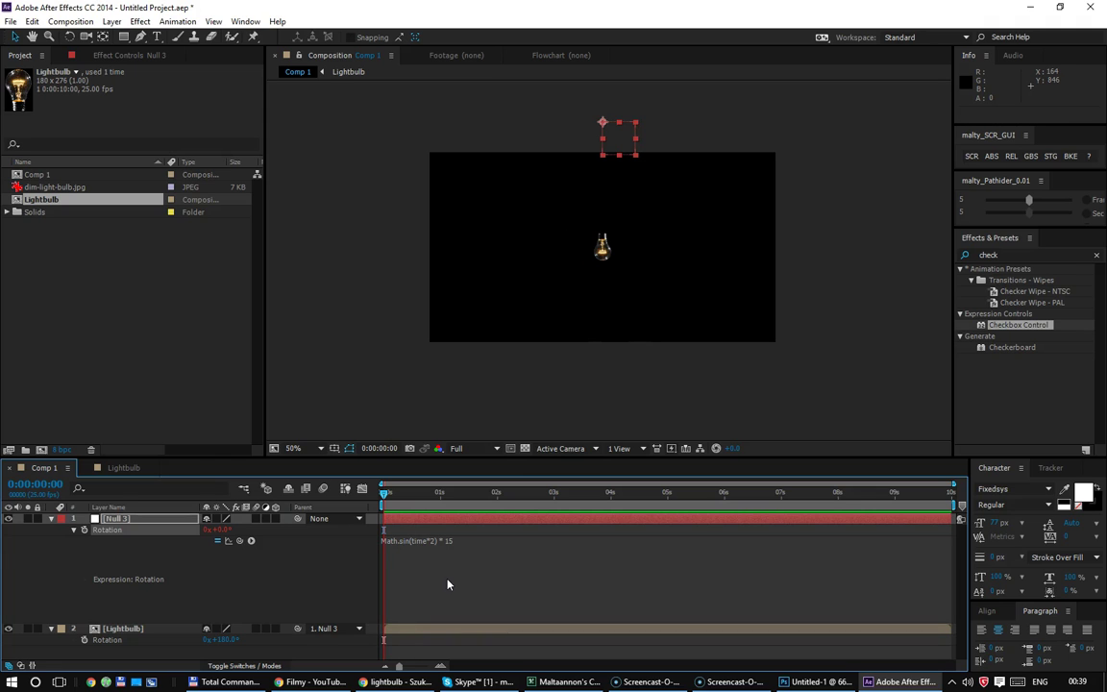
left_click(1009, 251)
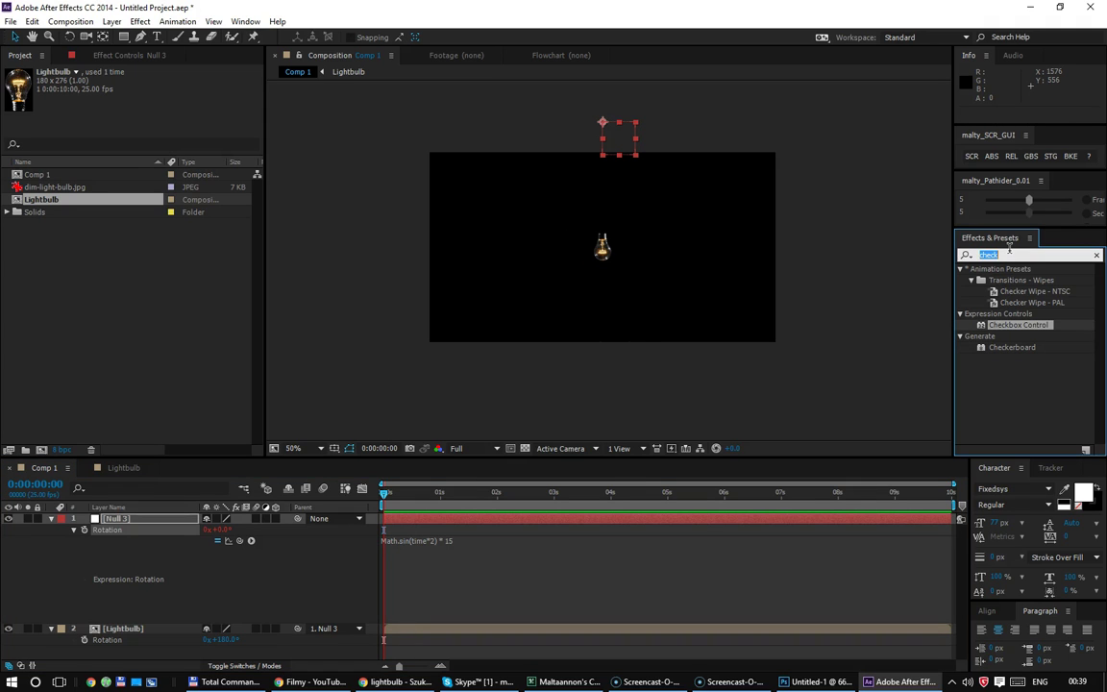
type("glow")
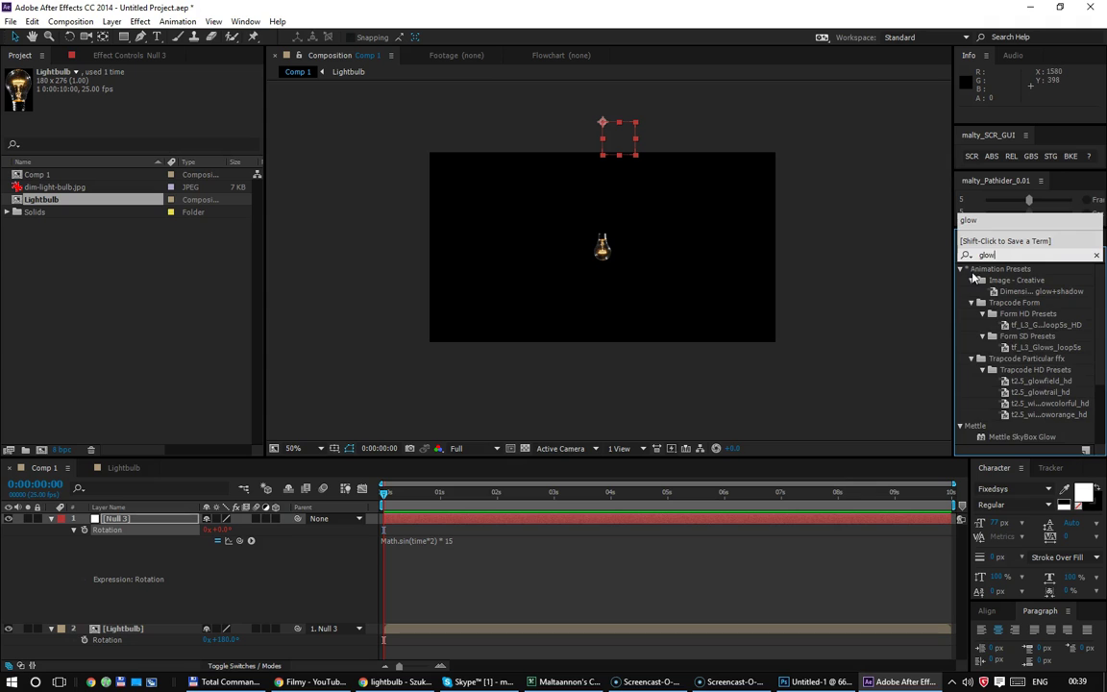
Step: Apply the Glow effect to the Lightbulb layer instead of the null
left_click(961, 270)
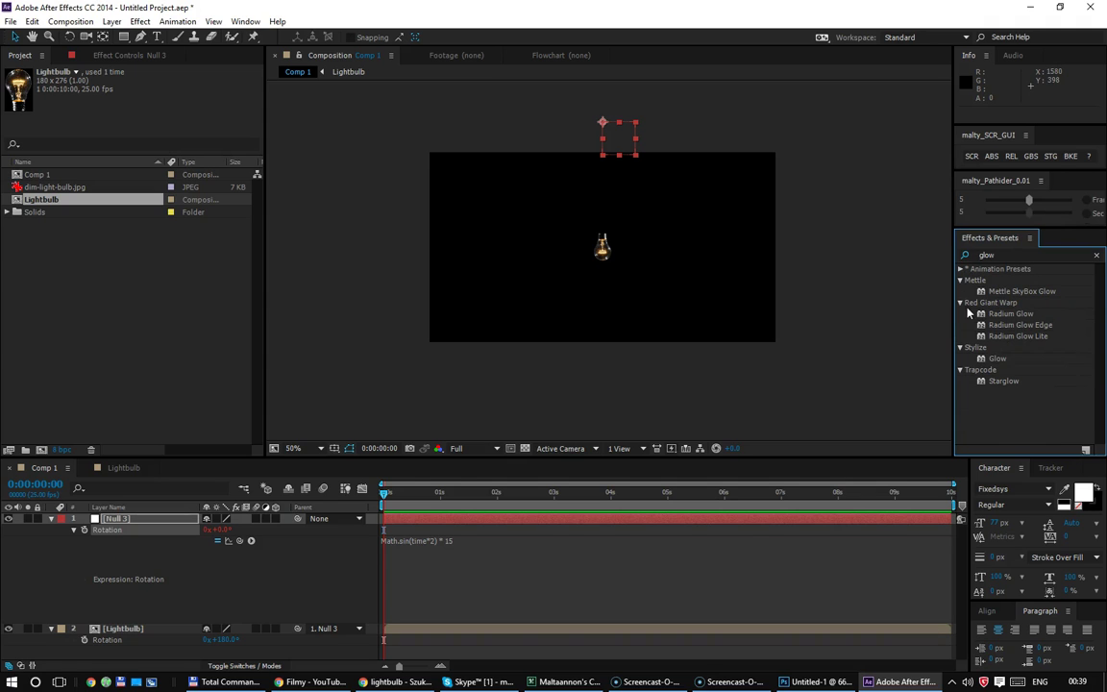
double_click(1000, 359)
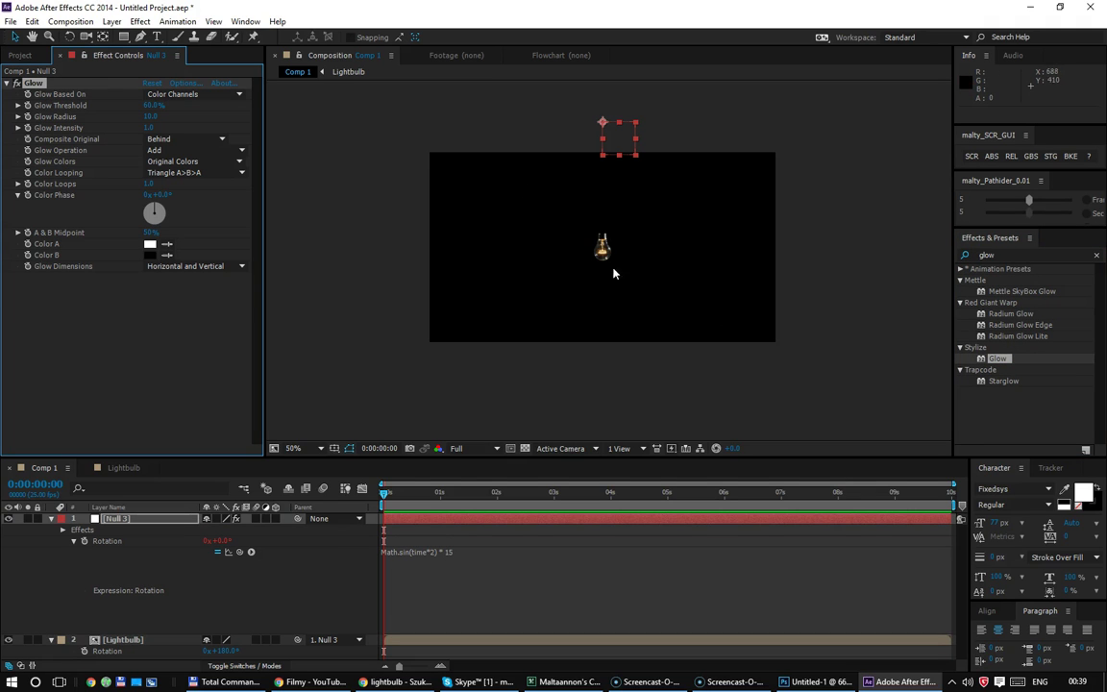
key("ctrl+z")
left_click_drag(1000, 359, 601, 242)
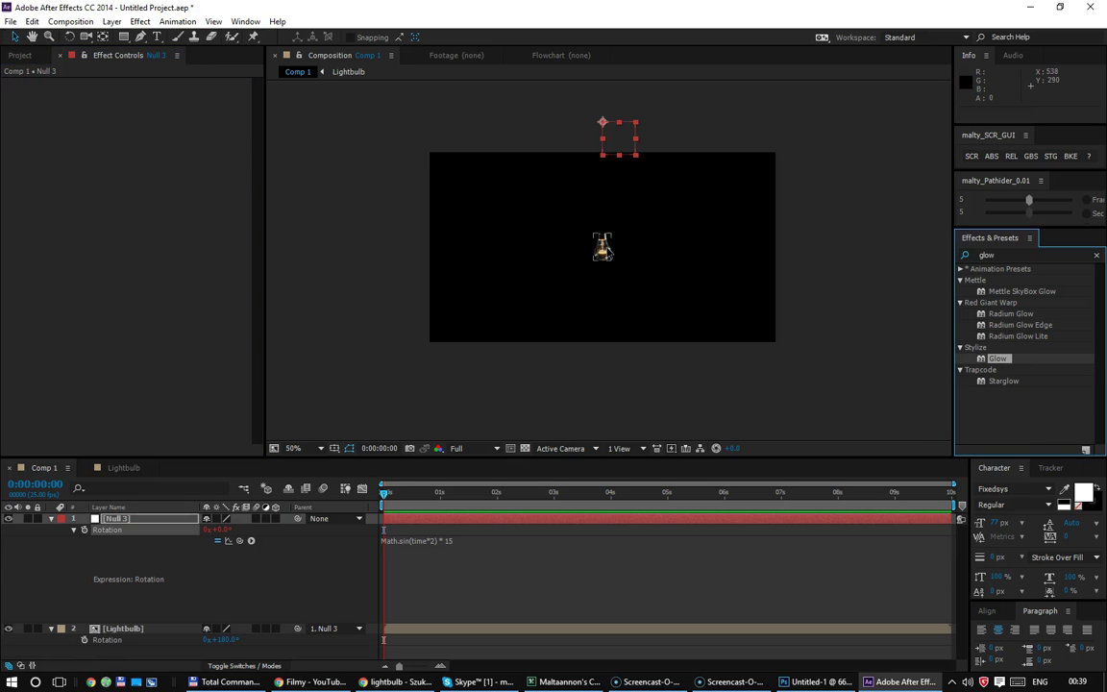
scroll(608, 269, "up", 2)
scroll(609, 269, "up", 1)
scroll(609, 267, "down", 1)
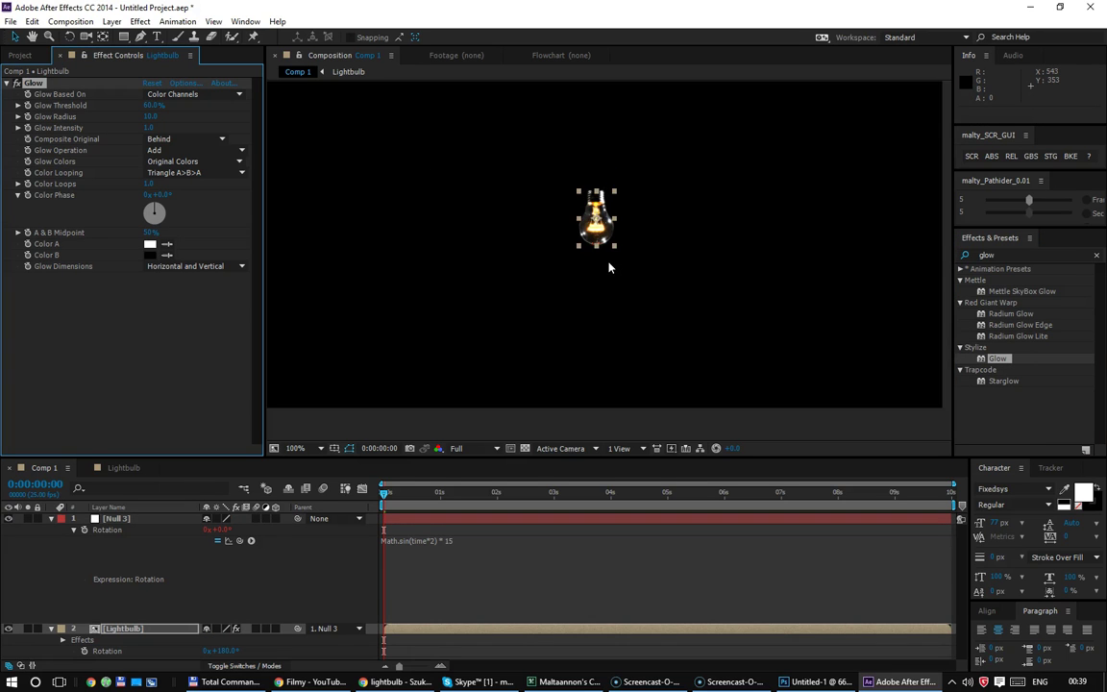
left_click(618, 297)
Step: Set Glow Radius to about 66 and start an expression on Glow Threshold
mouse_move(150, 117)
left_mouse_down()
mouse_move(201, 116)
mouse_move(171, 118)
mouse_move(130, 96)
left_mouse_up()
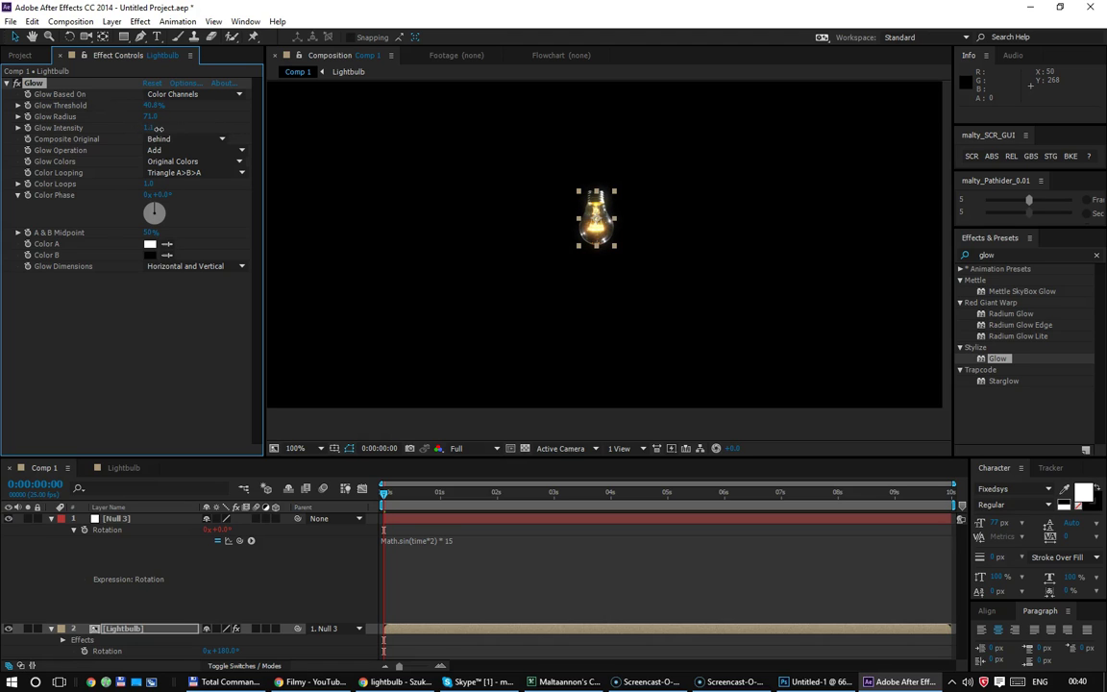
mouse_move(158, 115)
left_mouse_down()
mouse_move(129, 122)
mouse_move(125, 110)
left_mouse_up()
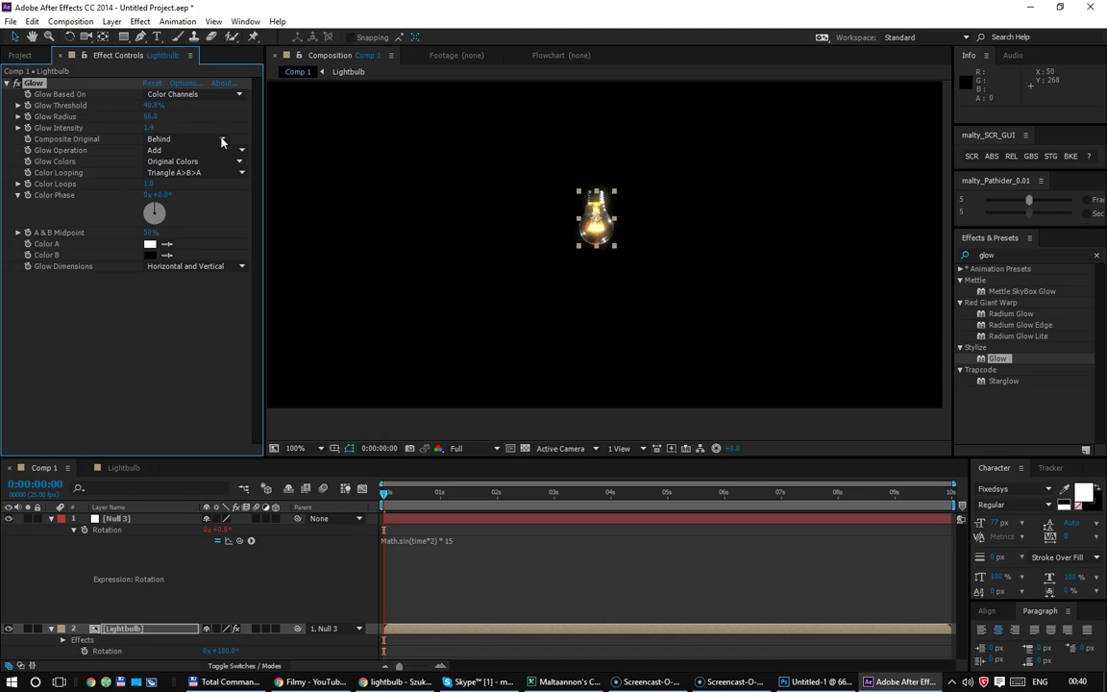
left_click(28, 105, "alt")
Step: Give Glow Threshold a wiggle(12, 30) expression and RAM-preview the flickering glow
type("wiggle(12, 30);")
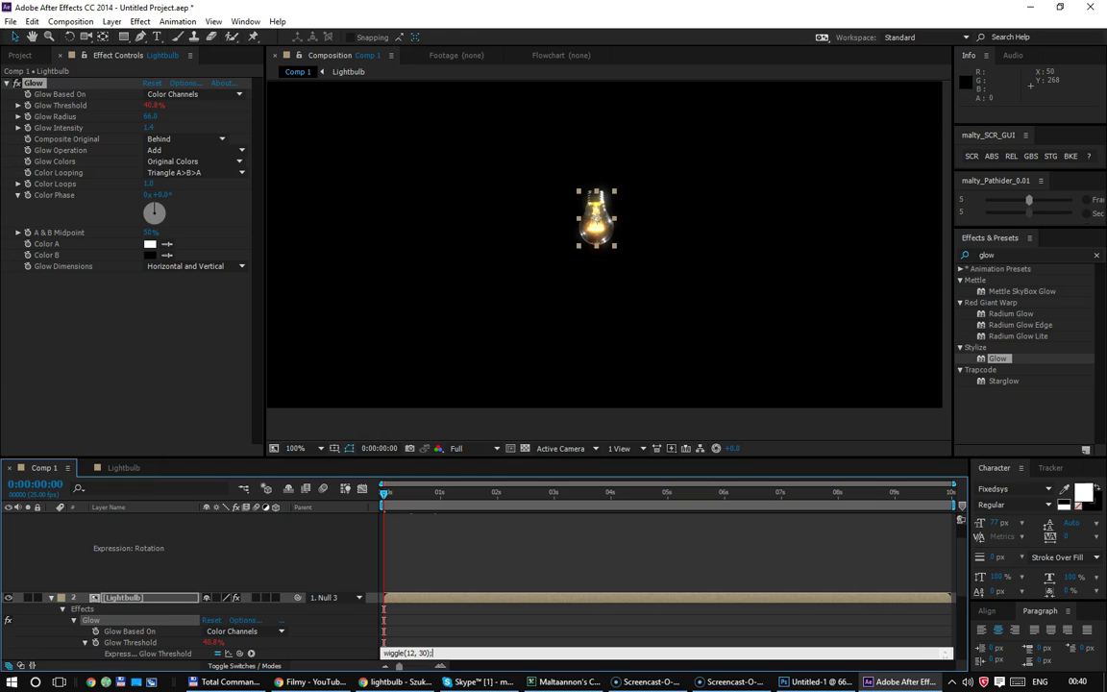
left_click(35, 106)
scroll(511, 185, "up", 2)
scroll(507, 185, "down", 4)
key("KP_0")
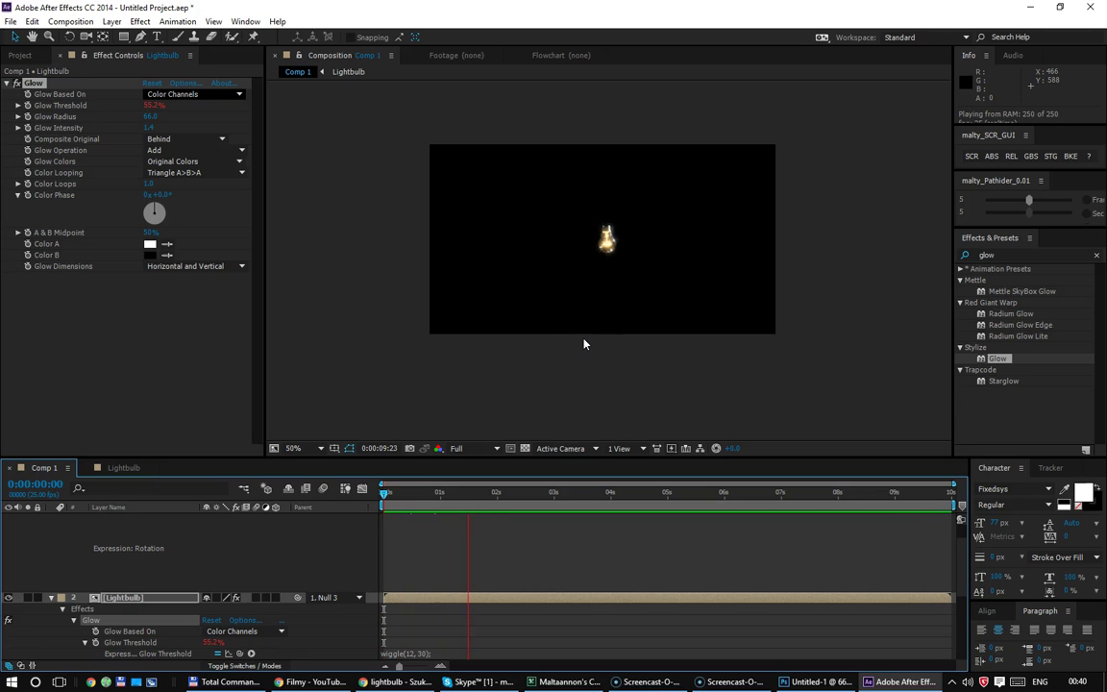
key("space")
Step: Place the cursor at the end of the Null's rotation expression
scroll(966, 569, "up", 1)
left_click(450, 577)
left_click(481, 582)
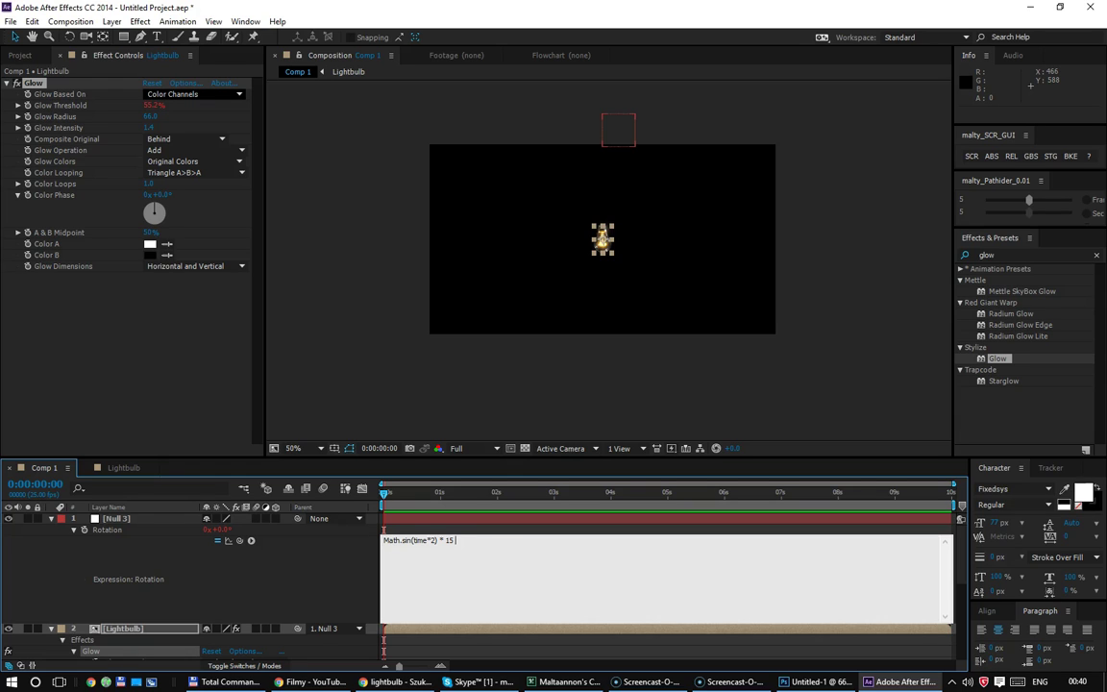
Step: Start appending a Math.exp(time term after the sine term in the rotation expression
type("th.sin(")
type("time")
Step: Sketch a new axis and a decaying curve beneath the sine wave in Photoshop
left_click(812, 682)
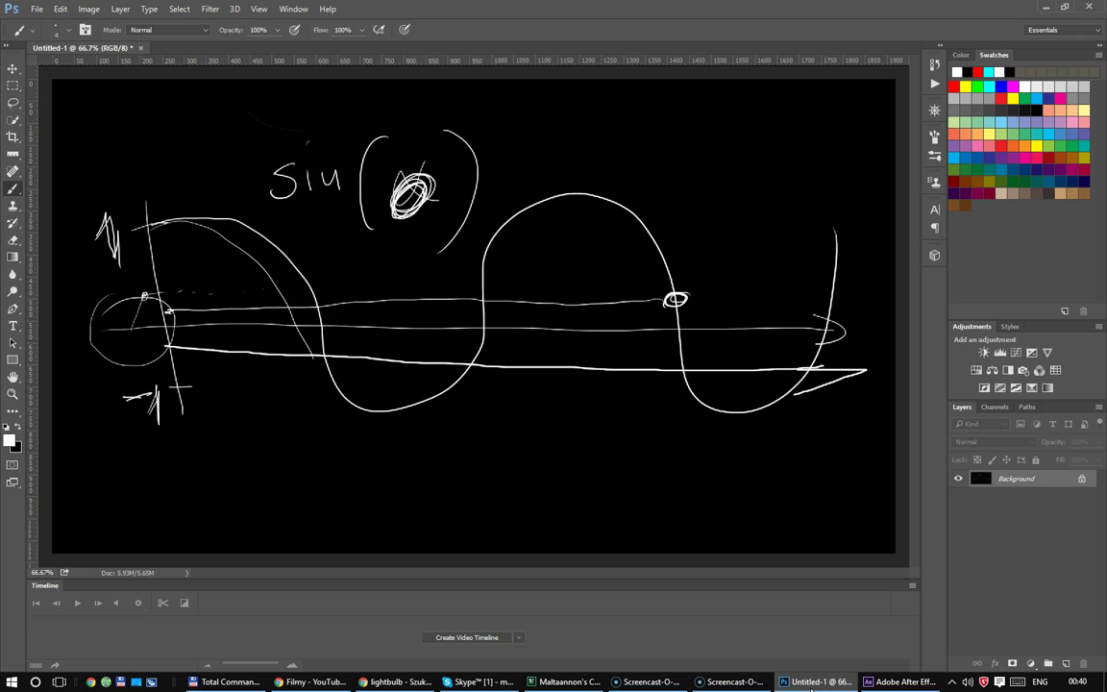
mouse_move(439, 420)
left_mouse_down()
mouse_move(497, 534)
mouse_move(769, 540)
left_mouse_up()
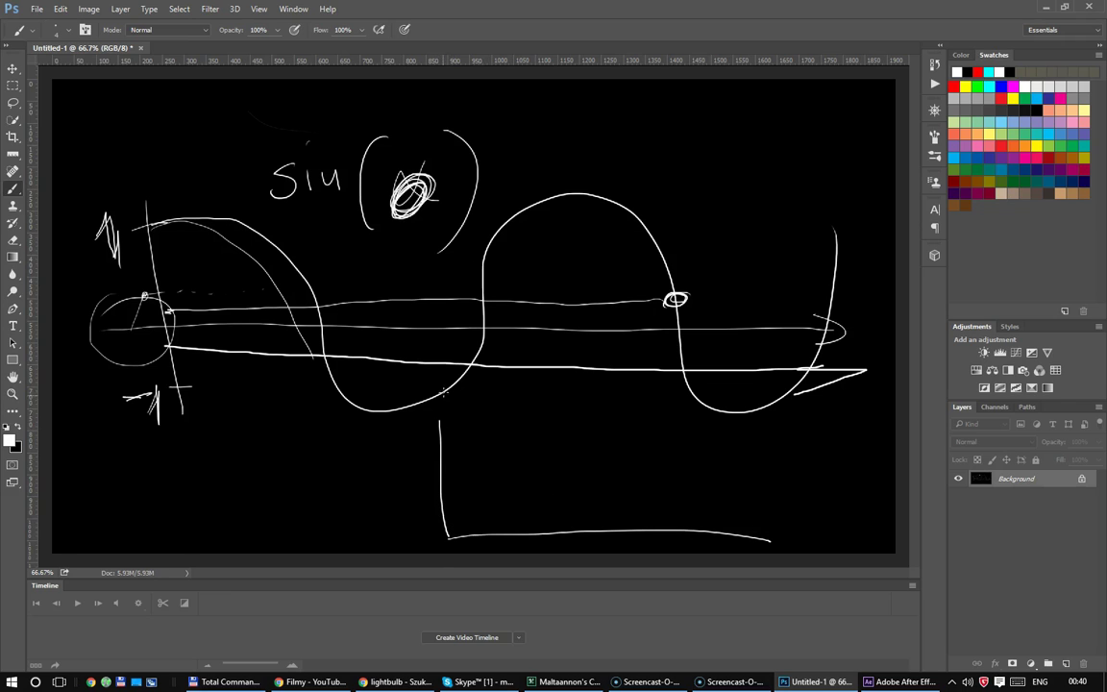
mouse_move(444, 392)
left_mouse_down()
mouse_move(447, 418)
mouse_move(692, 522)
mouse_move(747, 527)
mouse_move(736, 513)
left_mouse_up()
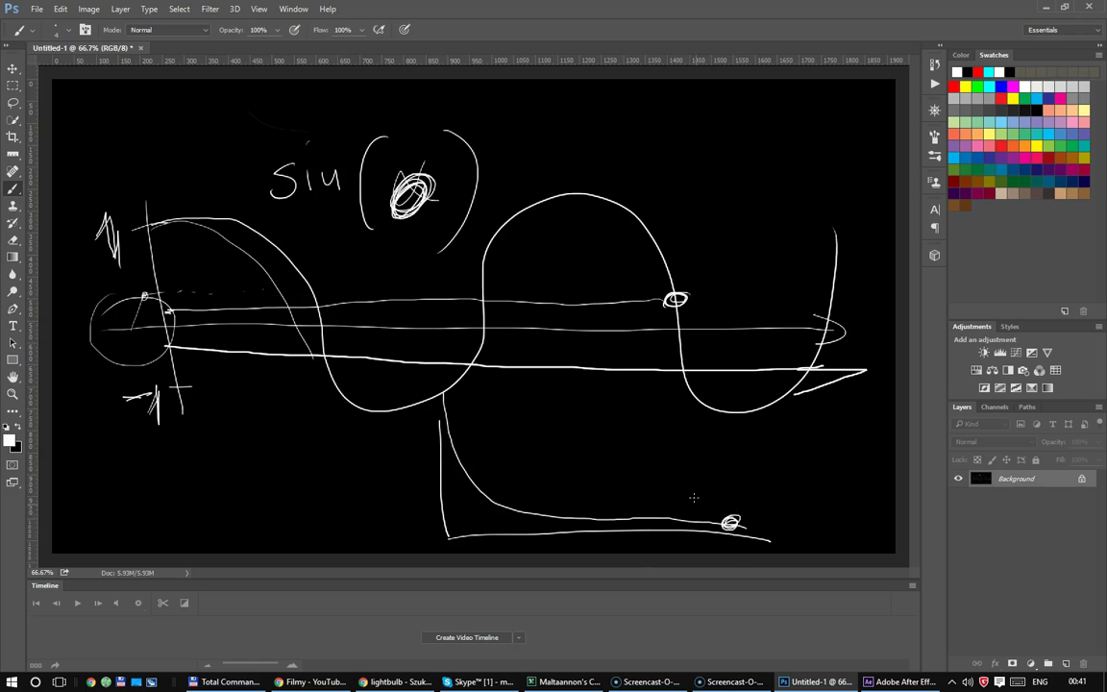
key("alt+Tab")
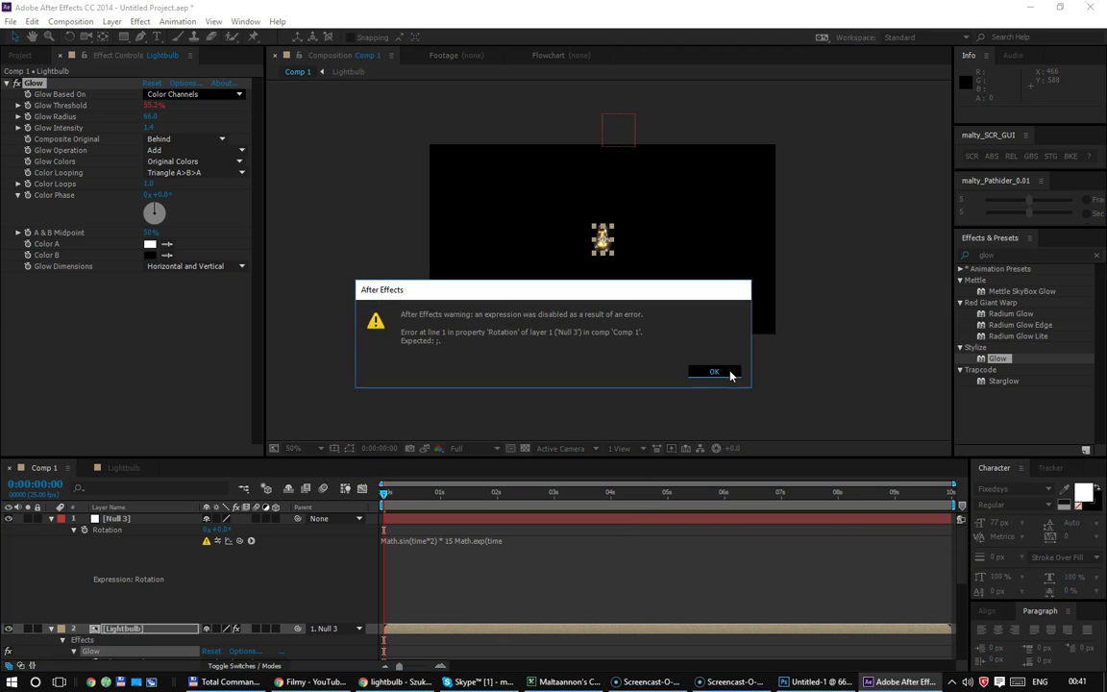
Step: Dismiss the expression error and delete the unfinished Math.exp term, ending with a semicolon
left_click(714, 372)
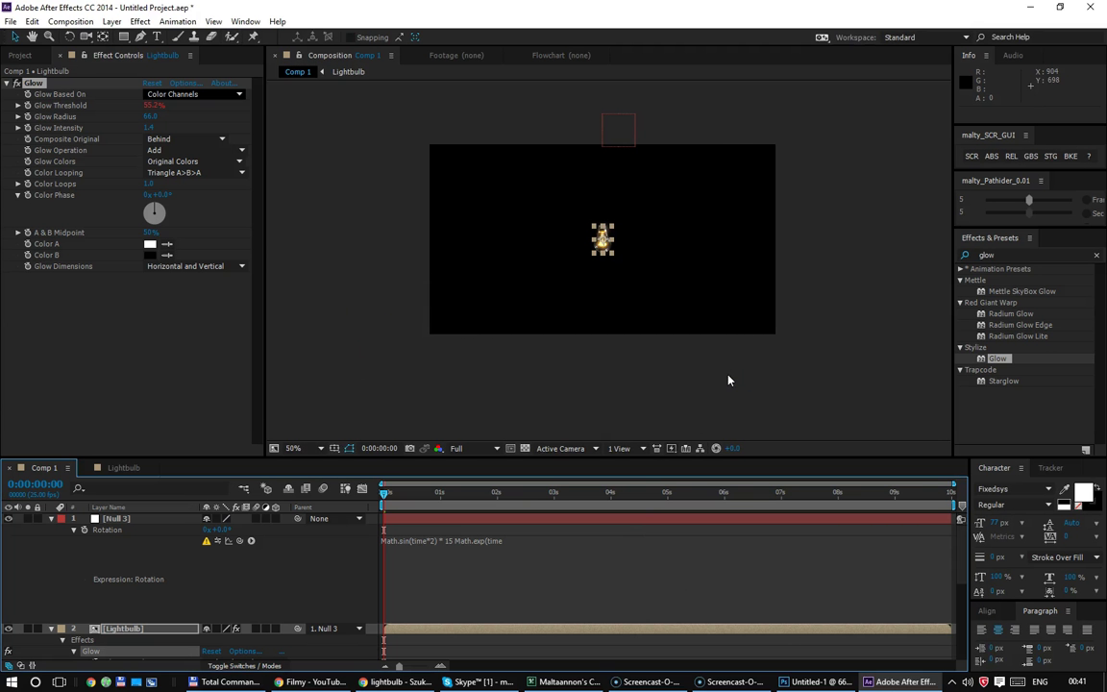
key("KP_0")
left_click(450, 540)
left_click(458, 540)
left_click_drag(457, 540, 567, 535)
key("BackSpace")
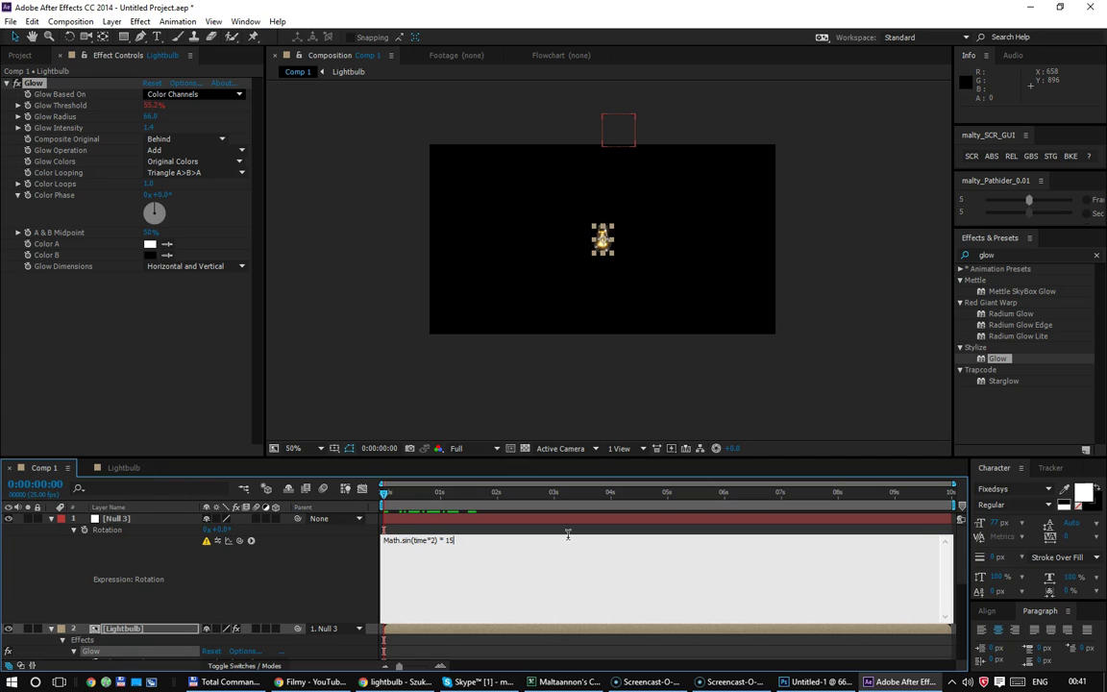
type(";")
key("KP_Enter")
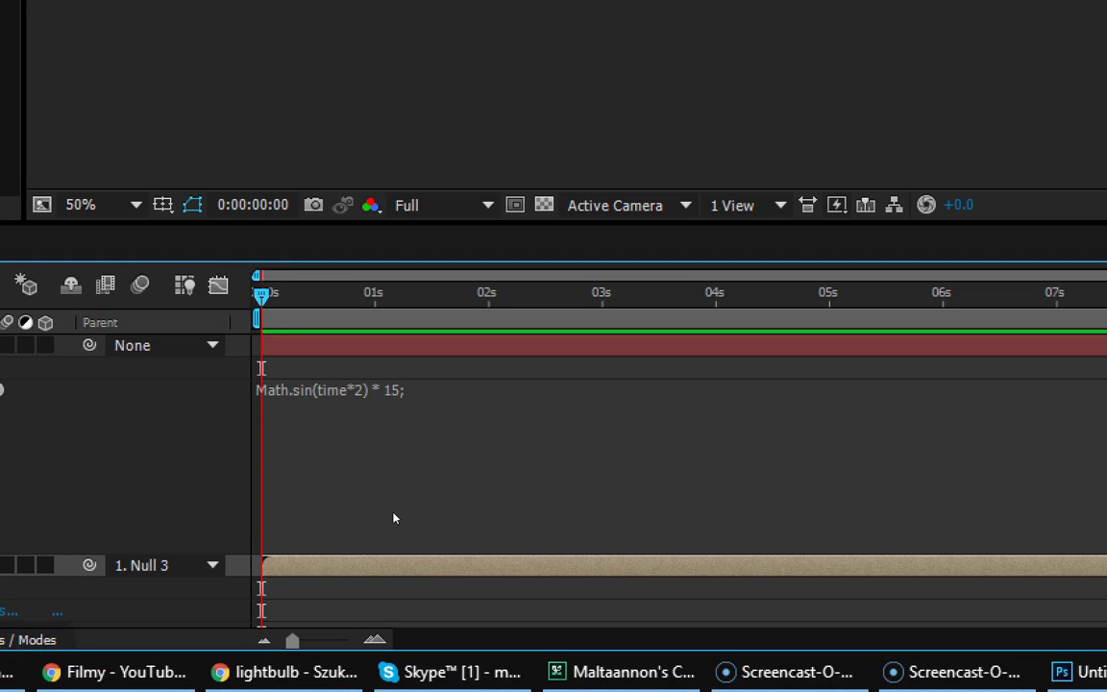
Step: Preview the pendulum swing, then reopen and commit the rotation expression
key("space")
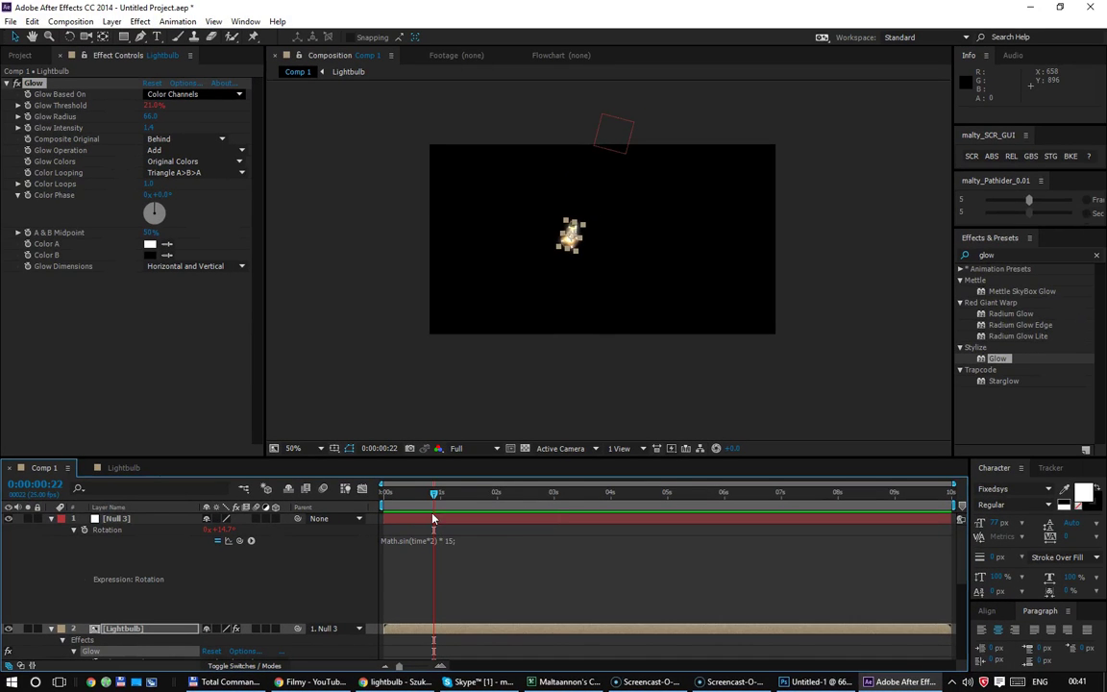
key("KP_0")
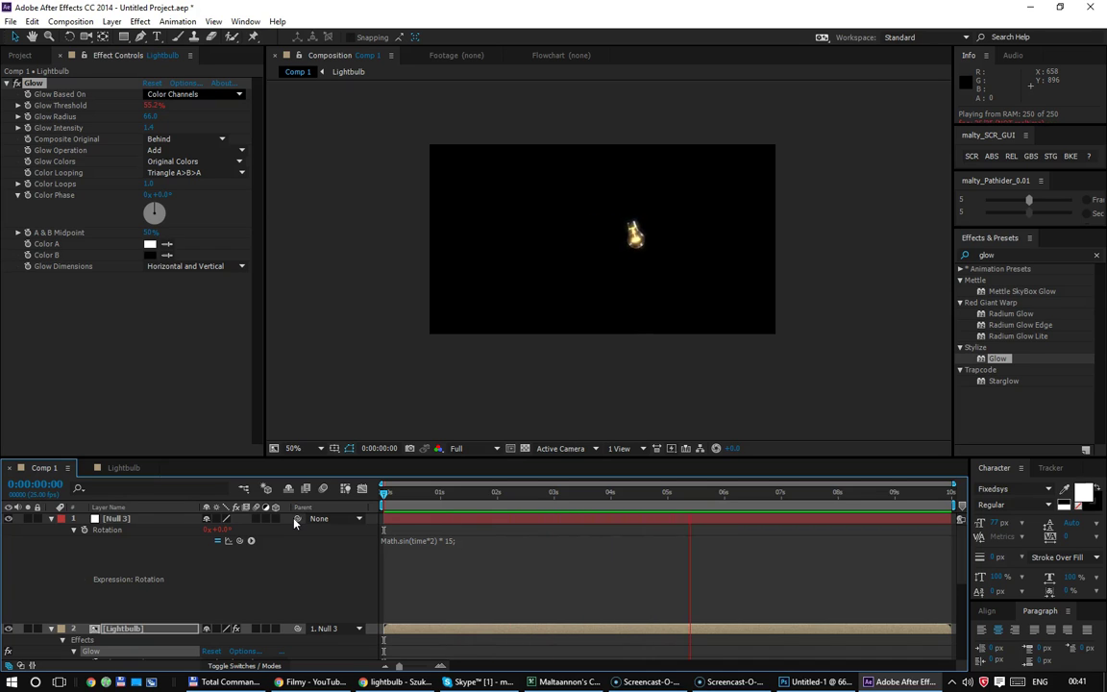
key("space")
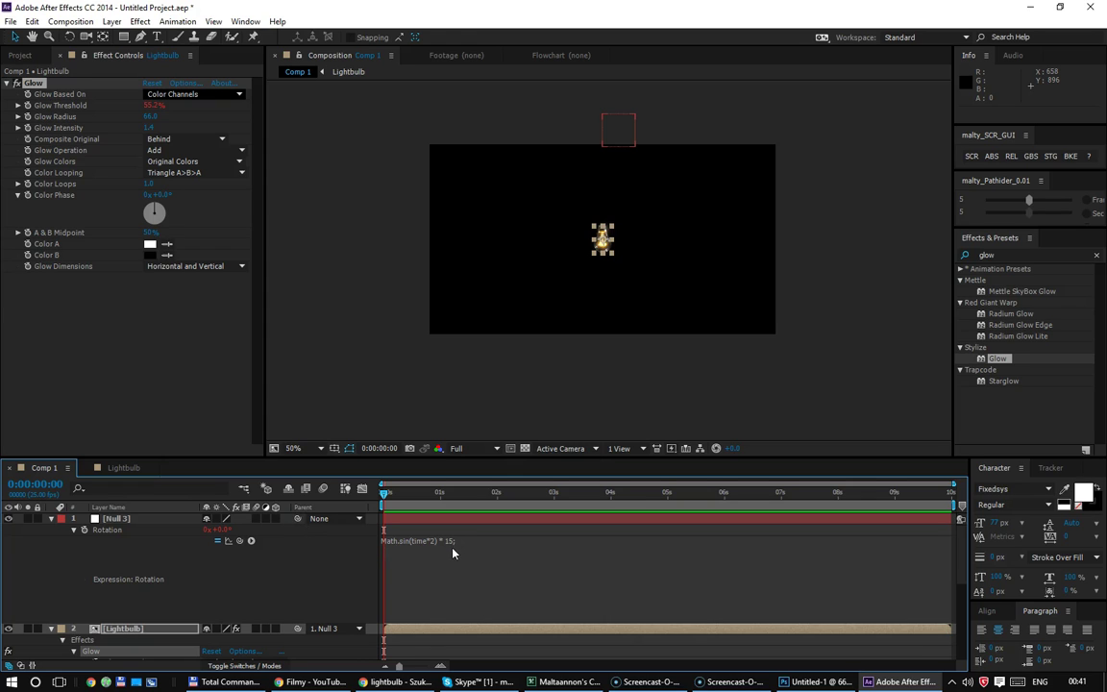
left_click(453, 555)
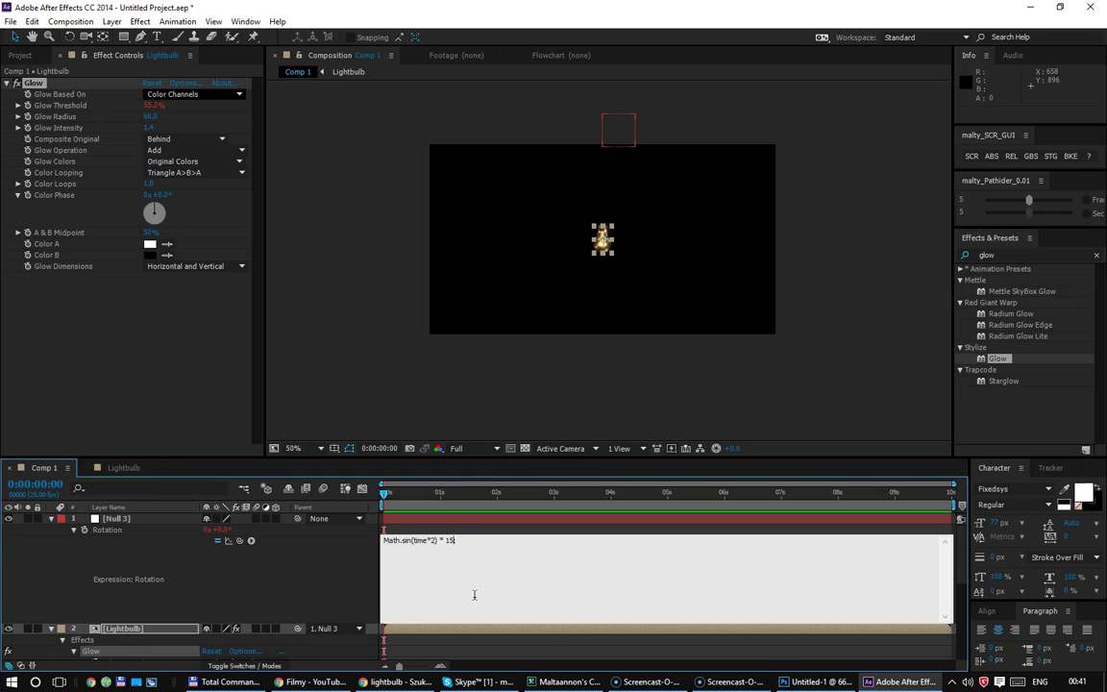
left_click(111, 519)
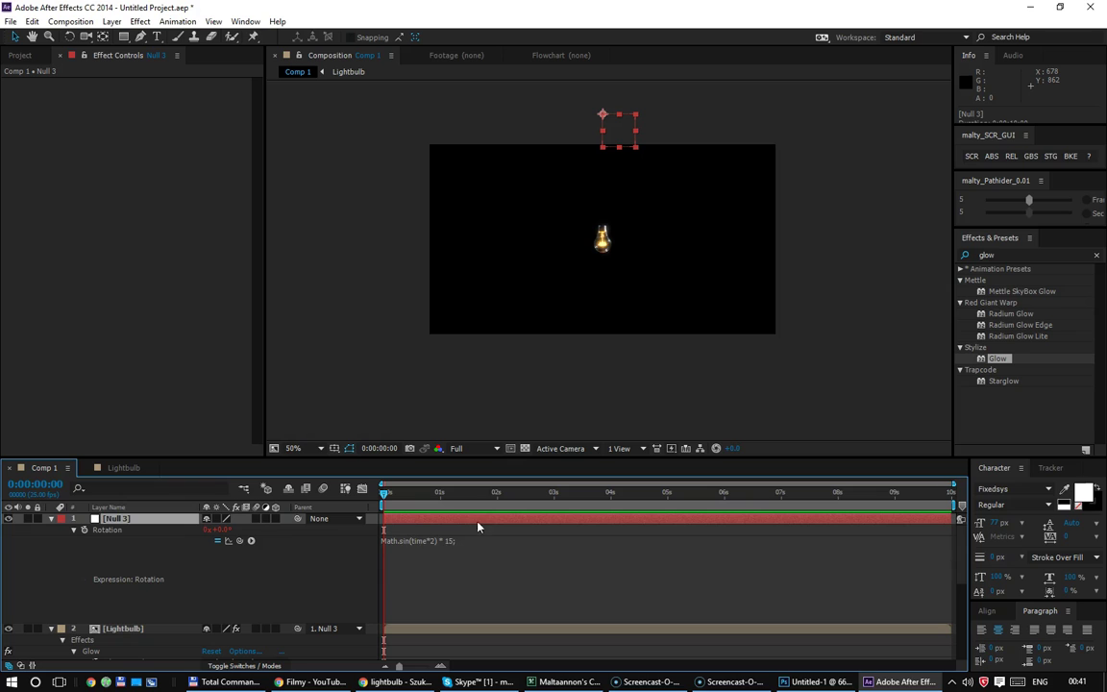
Step: Finish the rotation expression as Math.sin(time*2) * 15; and commit it
left_click(448, 541)
type("15;")
key("Return")
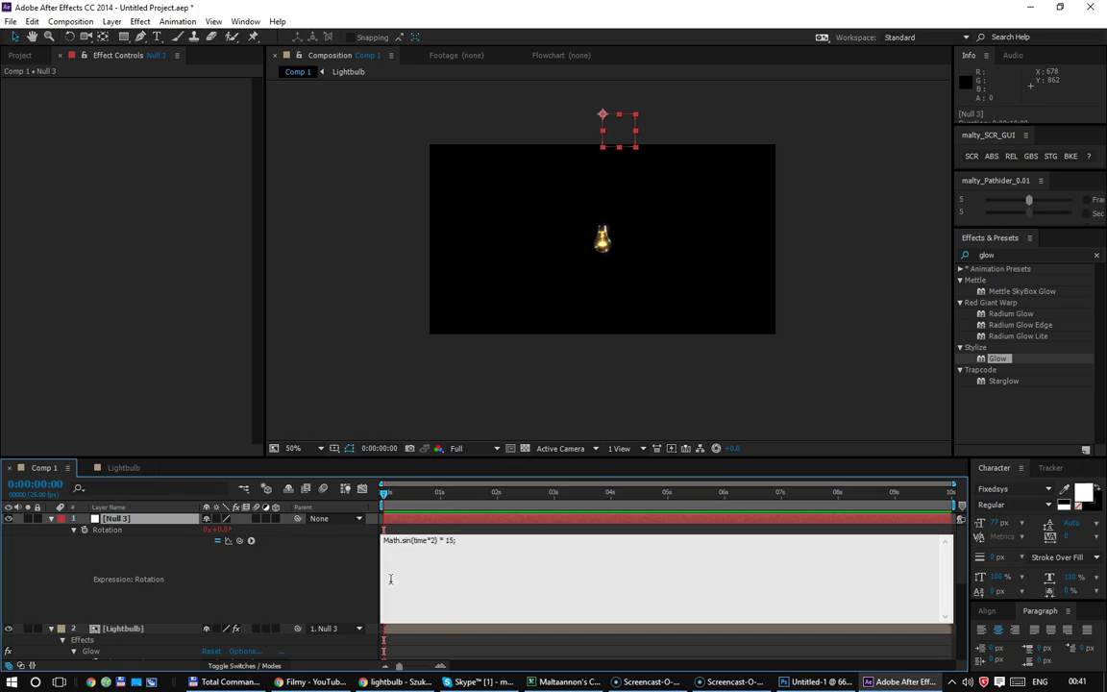
left_click(325, 585)
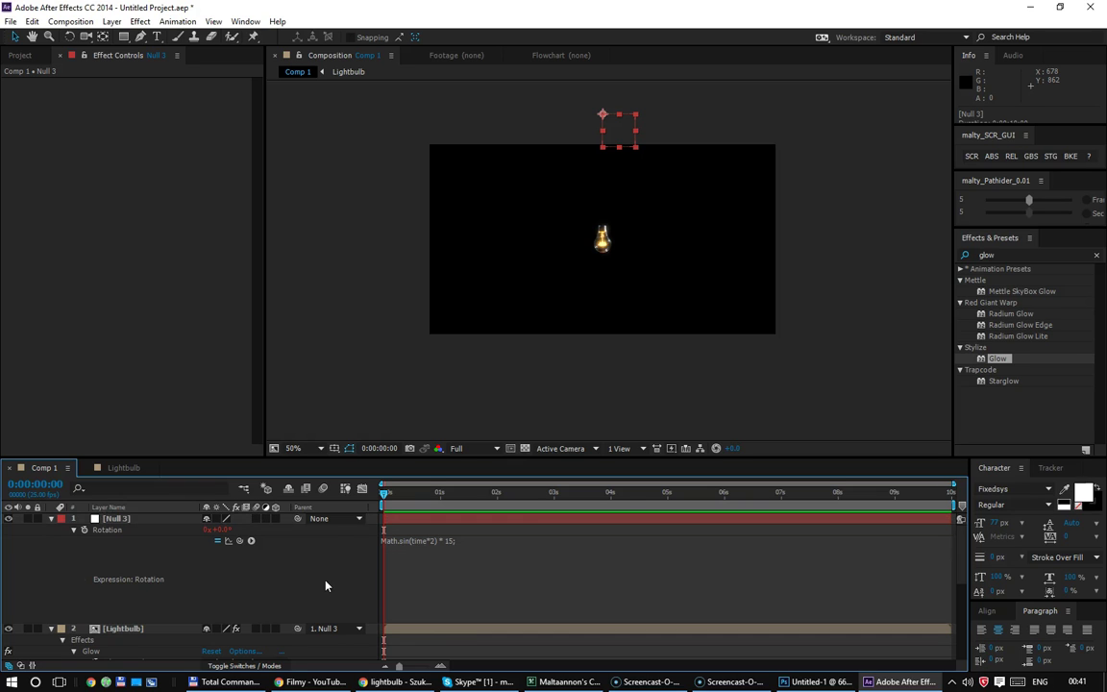
left_click(455, 570)
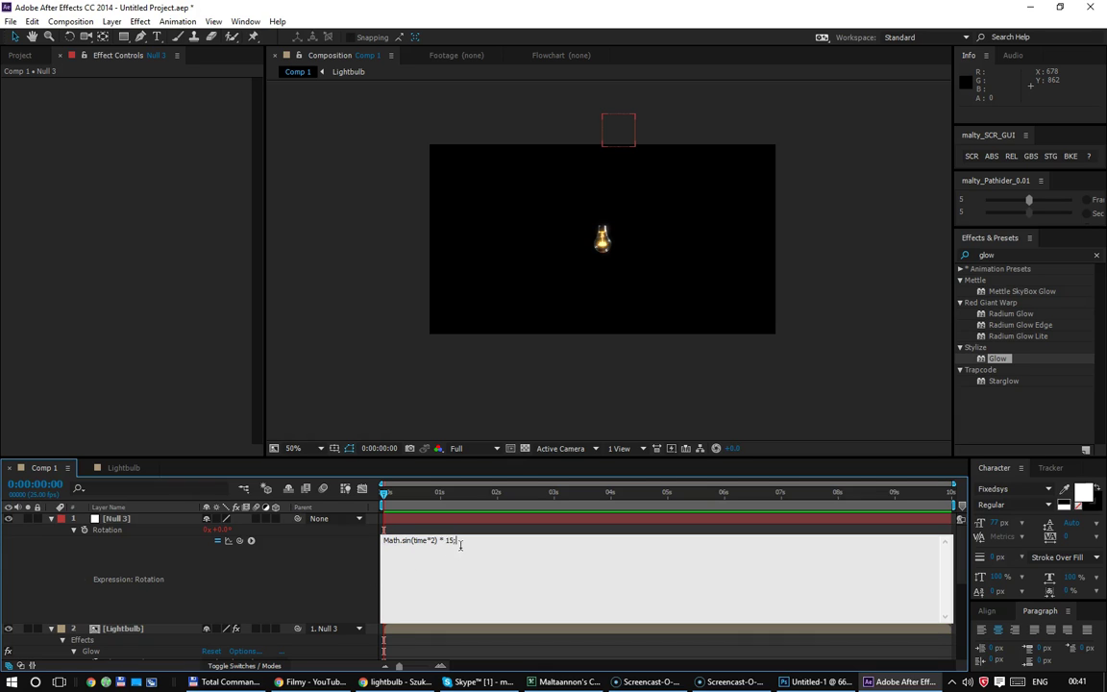
left_click(186, 565)
Step: Lower Null 3's Rotation base value from 132° to 101° and scrub to watch the swing
left_click(126, 532)
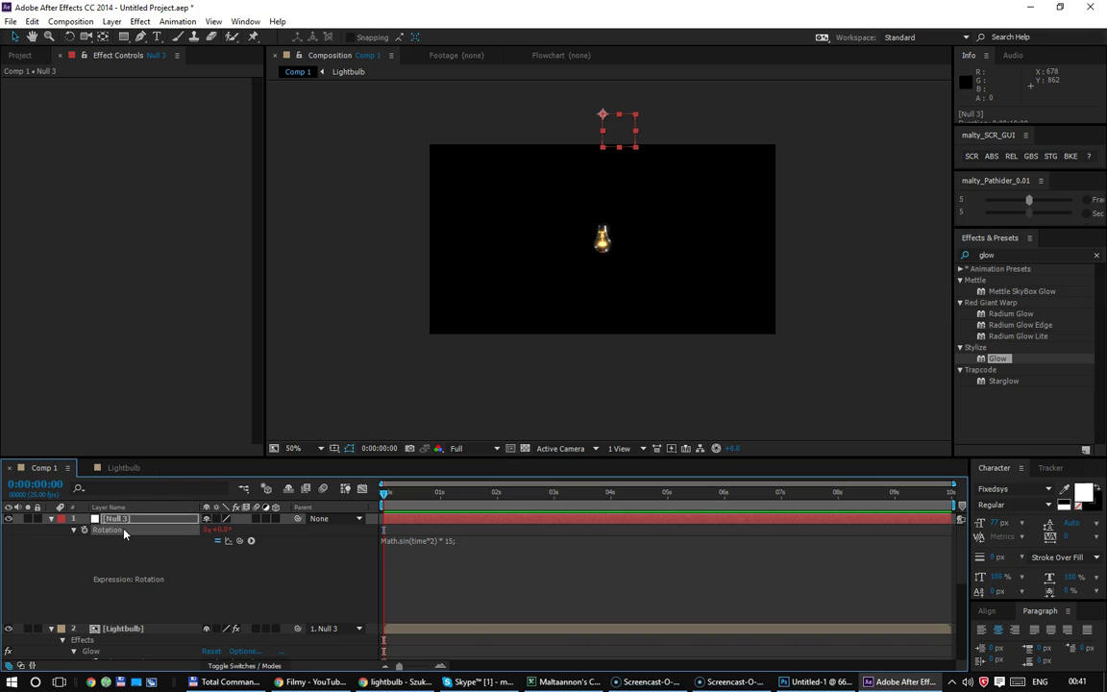
left_click(221, 530)
left_click(238, 592)
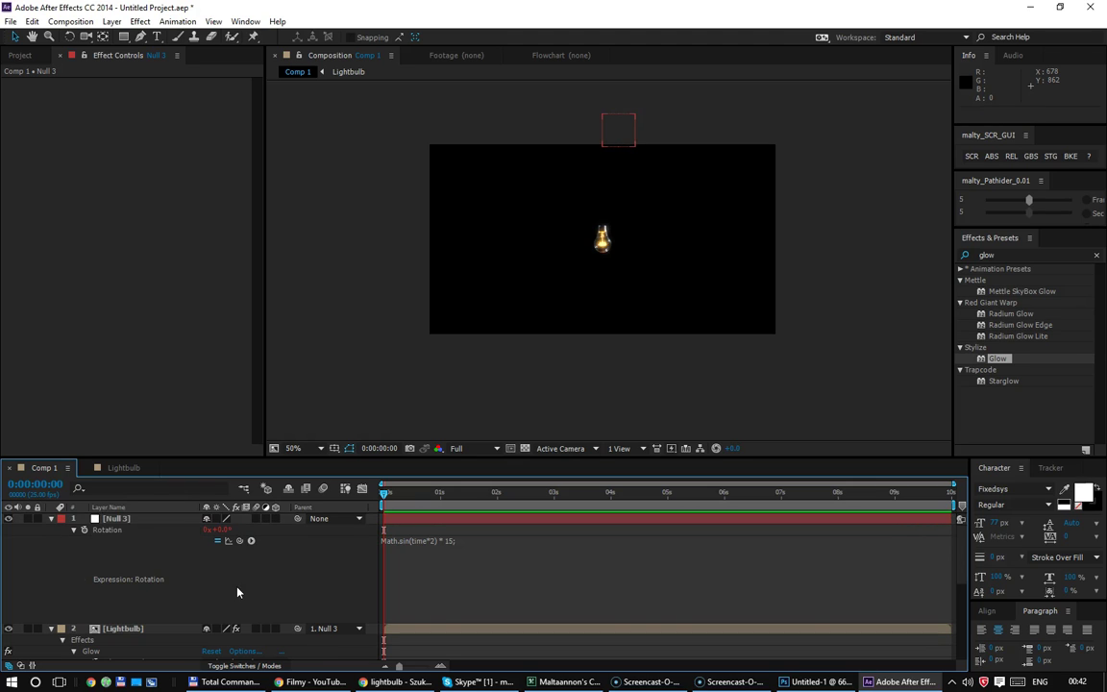
left_click(260, 533)
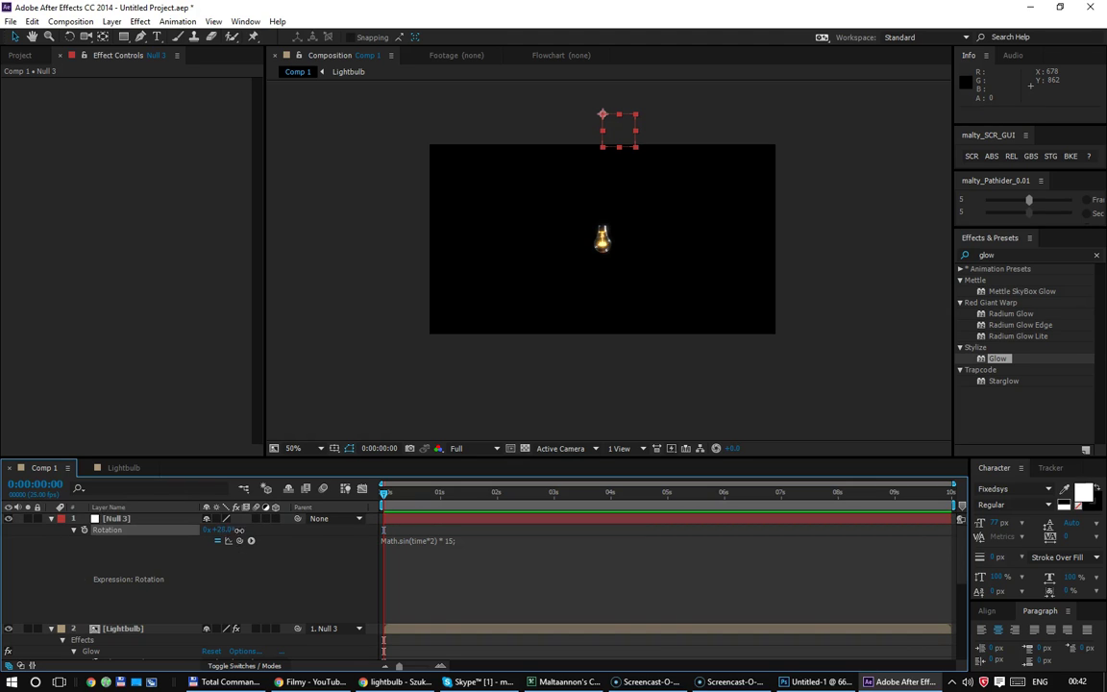
left_click_drag(317, 536, 301, 545)
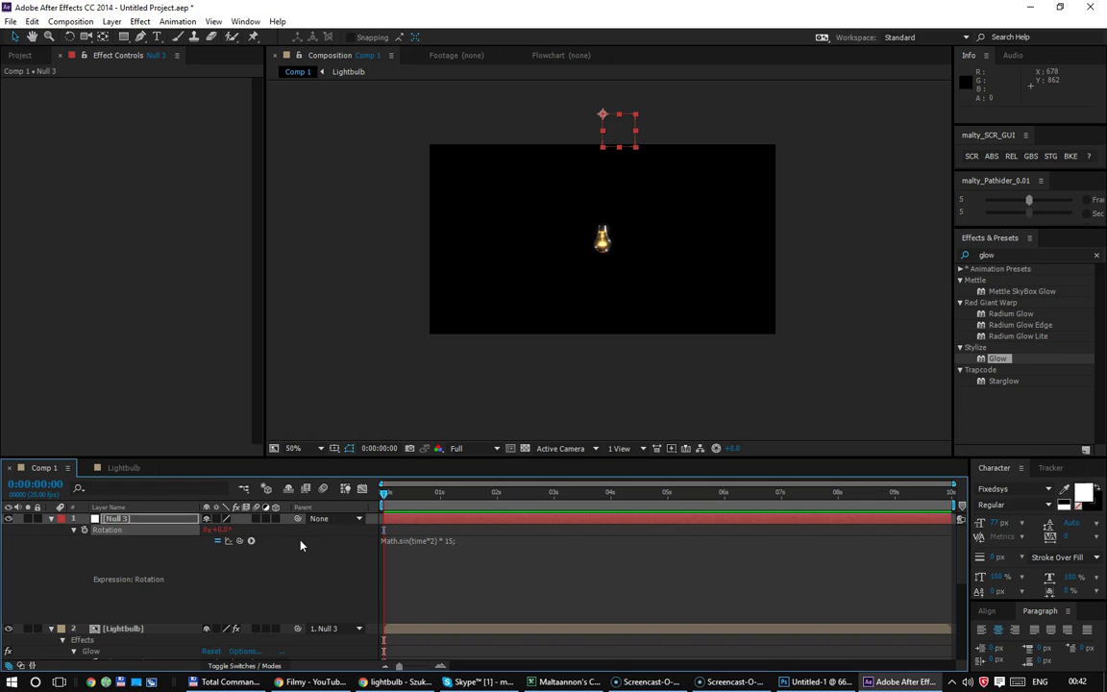
mouse_move(384, 492)
left_mouse_down()
mouse_move(460, 495)
mouse_move(385, 492)
left_mouse_up()
Step: Add Rotation keyframes at 0:23 and 1:18, then delete all of Null 3's Rotation keyframes
left_click(83, 530)
left_click(436, 493)
key("shift+Page_Down")
key("shift+Page_Down")
left_click_drag(220, 536, 413, 613)
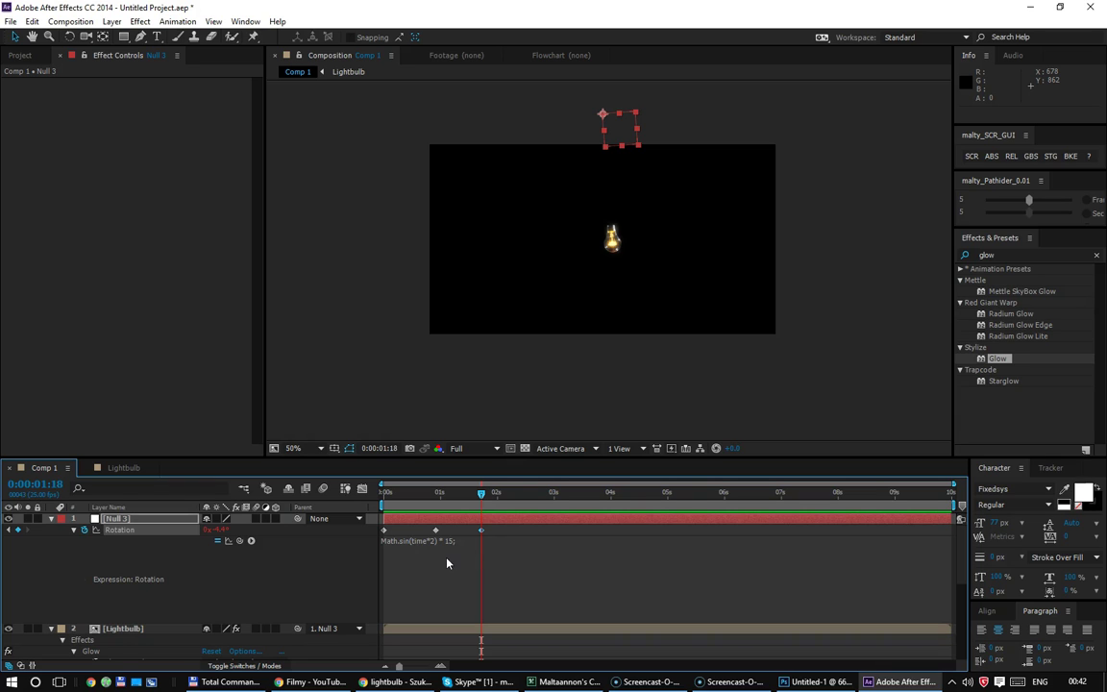
left_click_drag(509, 534, 347, 538)
key("Delete")
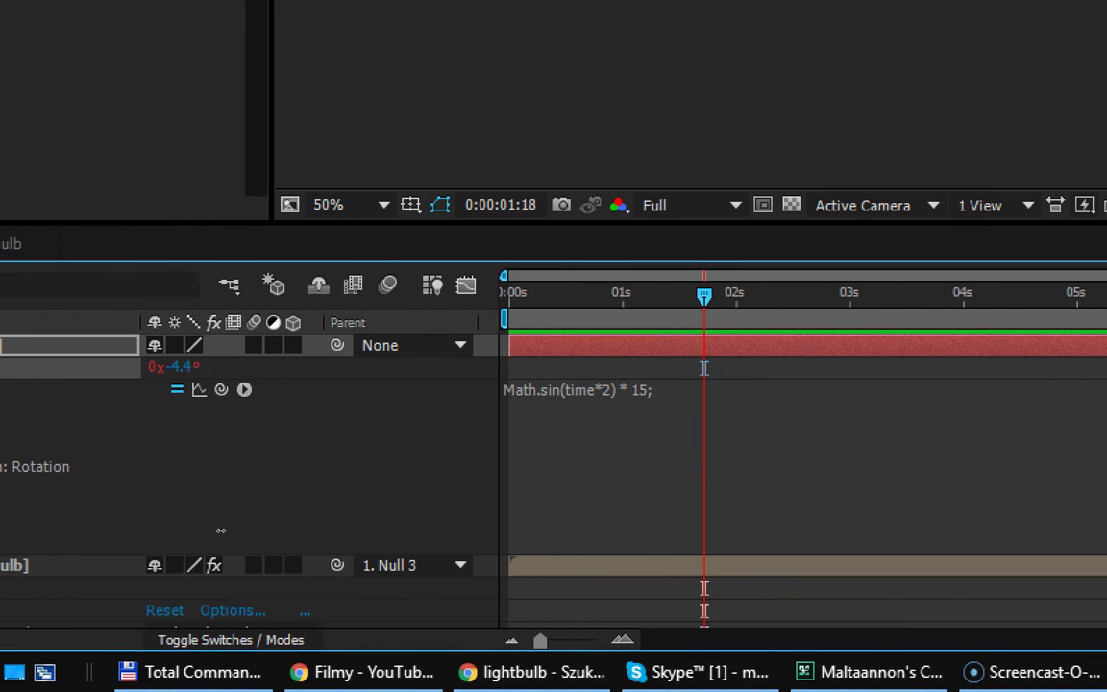
Step: Set Rotation to 217° and replace 15 in the expression with value
left_click(174, 366)
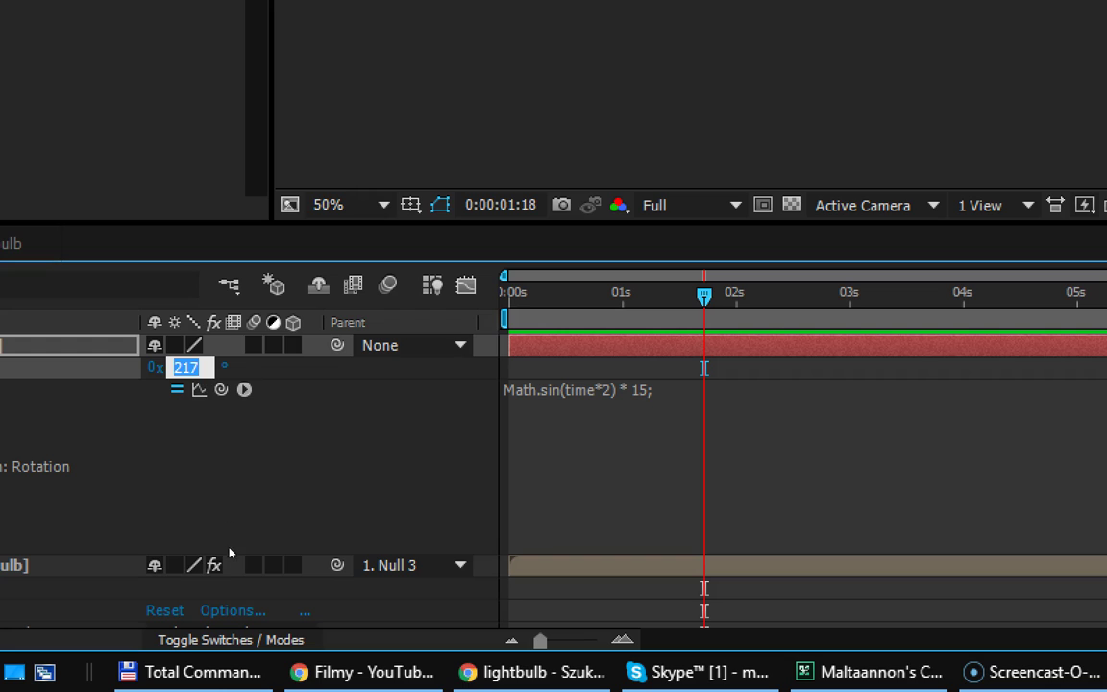
key("shift+Tab")
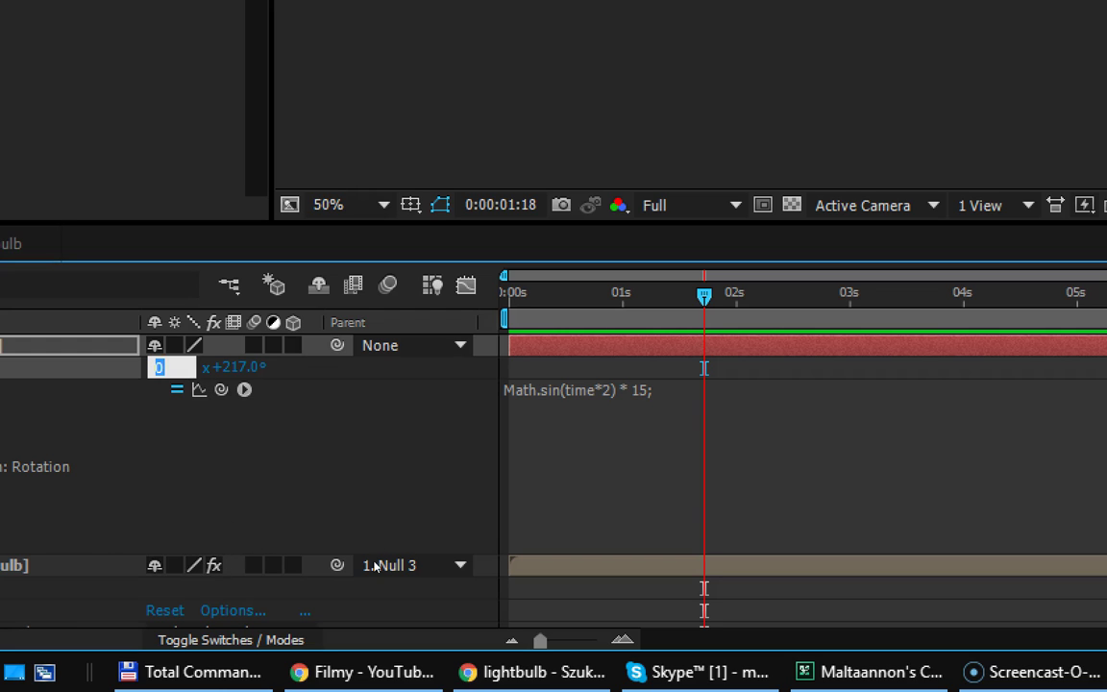
left_click(320, 591)
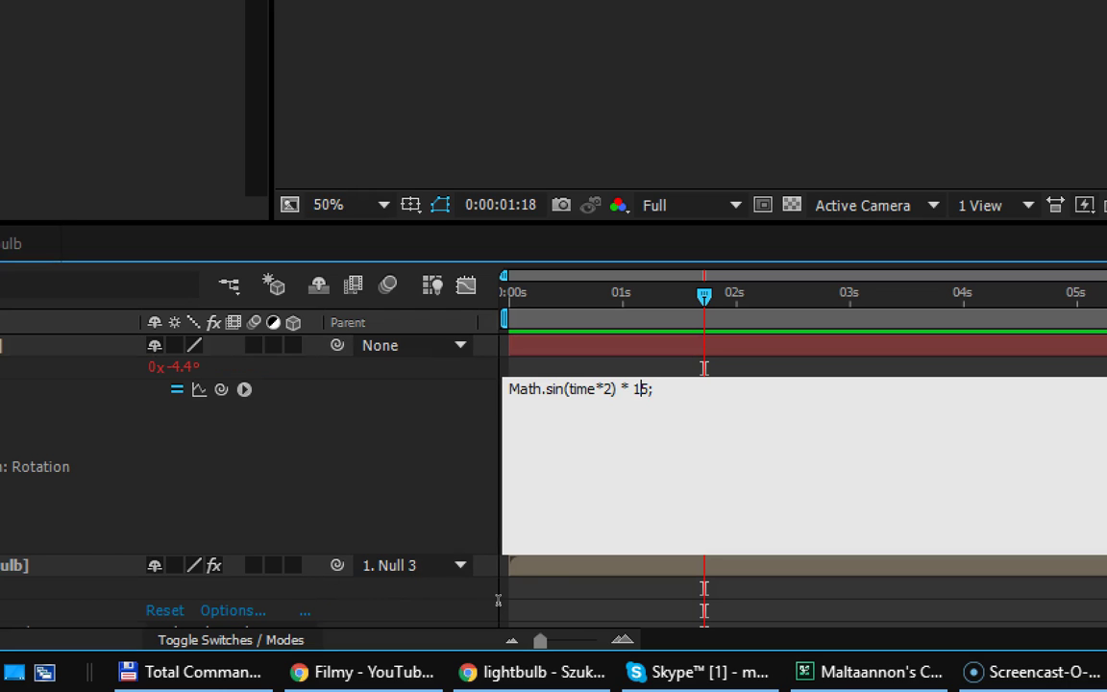
double_click(639, 388)
type("value")
key("KP_Enter")
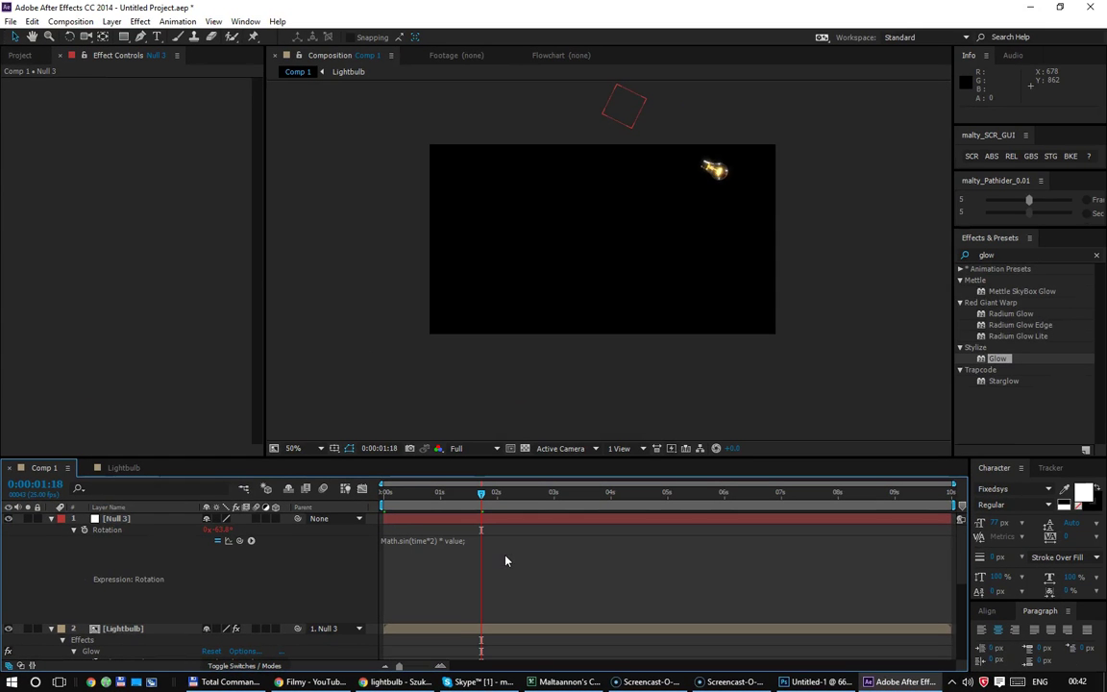
Step: Set the Rotation value to 15 as the swing amplitude and return to the first frame
left_click(223, 531)
mouse_move(402, 494)
left_mouse_down()
mouse_move(390, 500)
mouse_move(563, 494)
left_mouse_up()
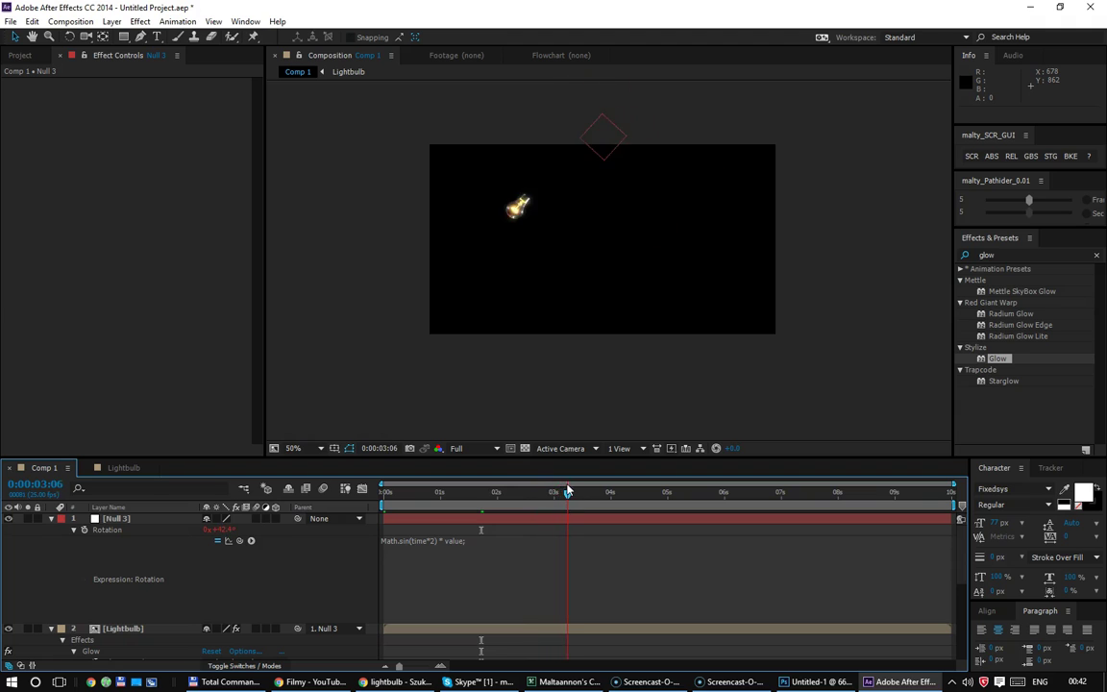
left_click(222, 530)
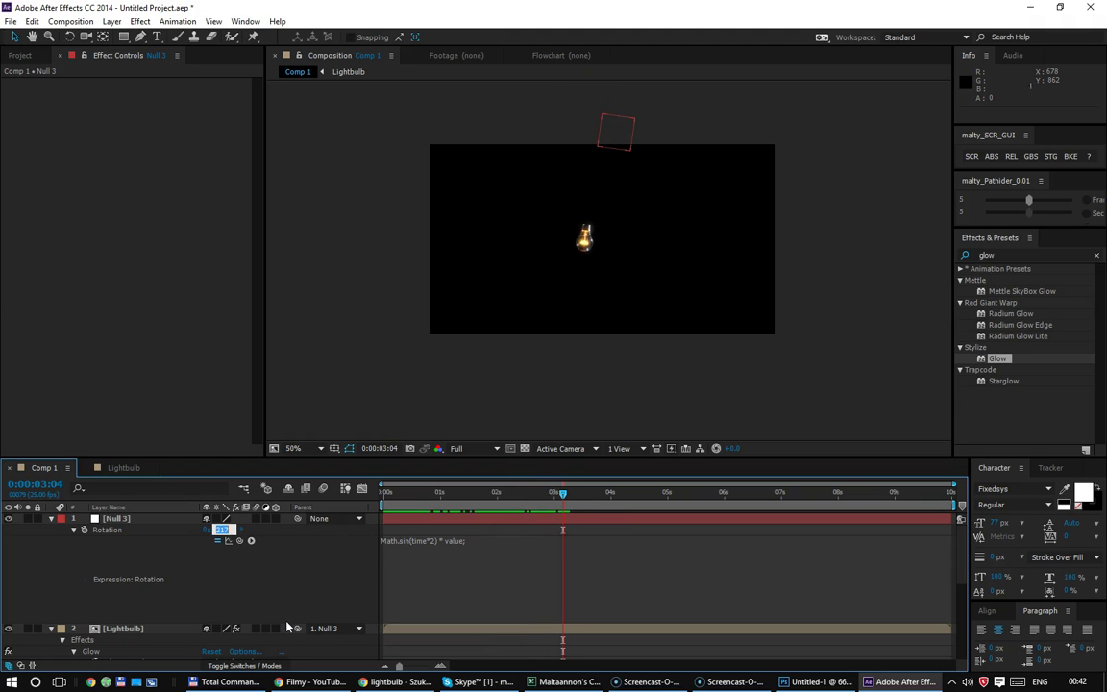
type("15")
key("Return")
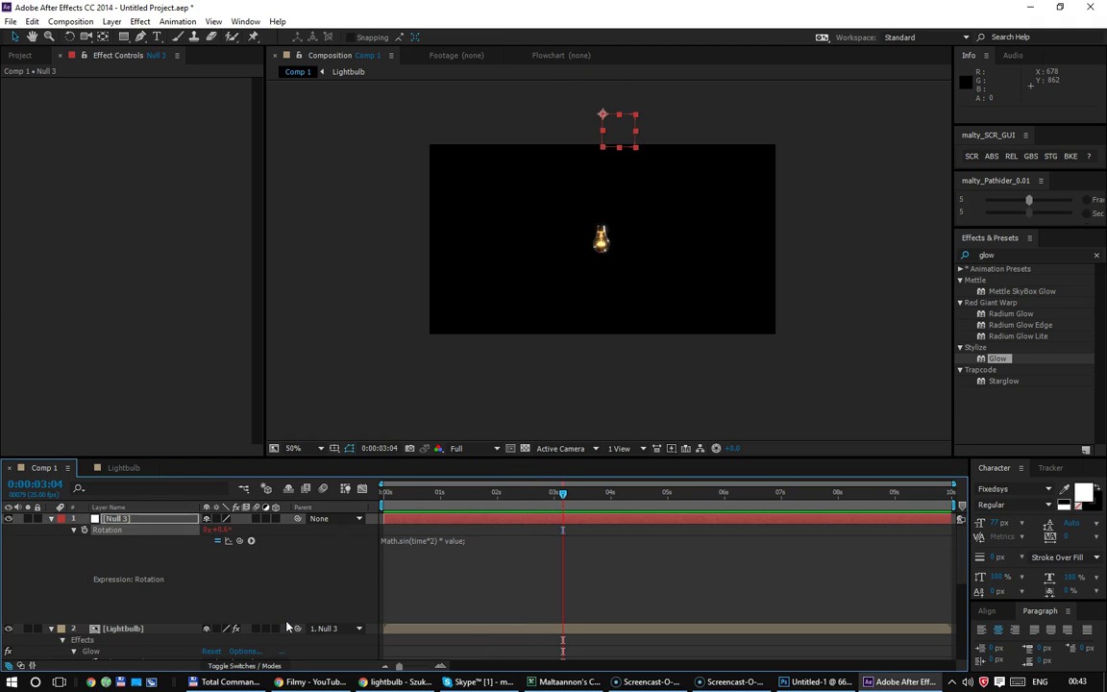
key("Home")
key("space")
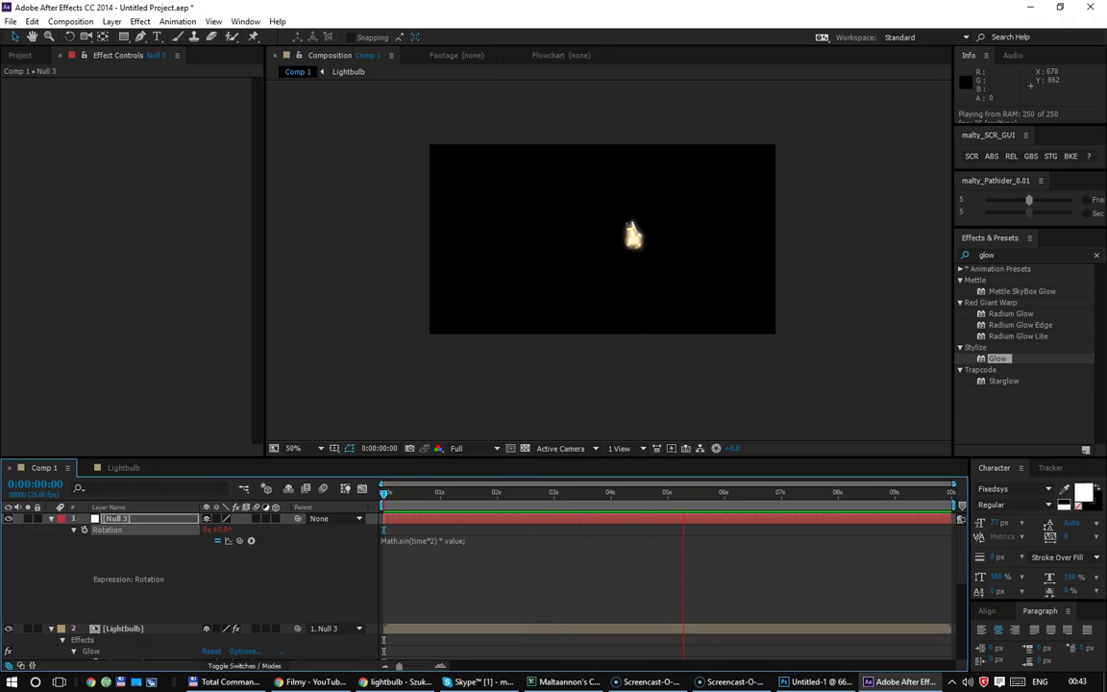
key("space")
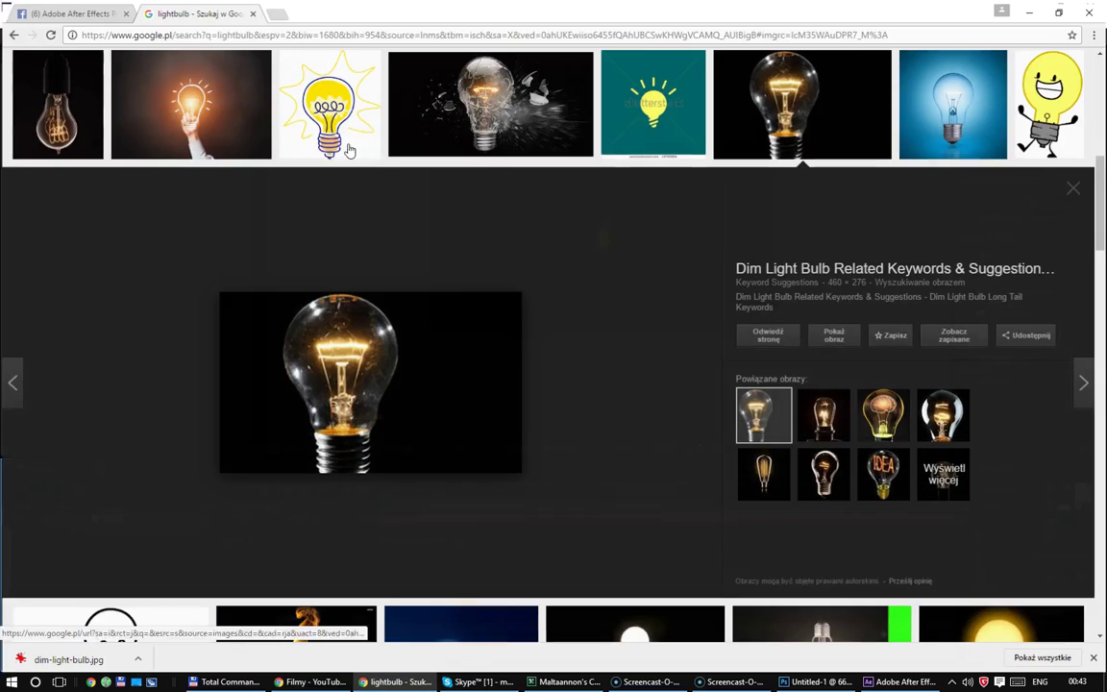
left_click(397, 681)
Step: Load the IT Media training site itmedia.pl in a third Chrome tab, then show the Facebook group again
left_click(64, 10)
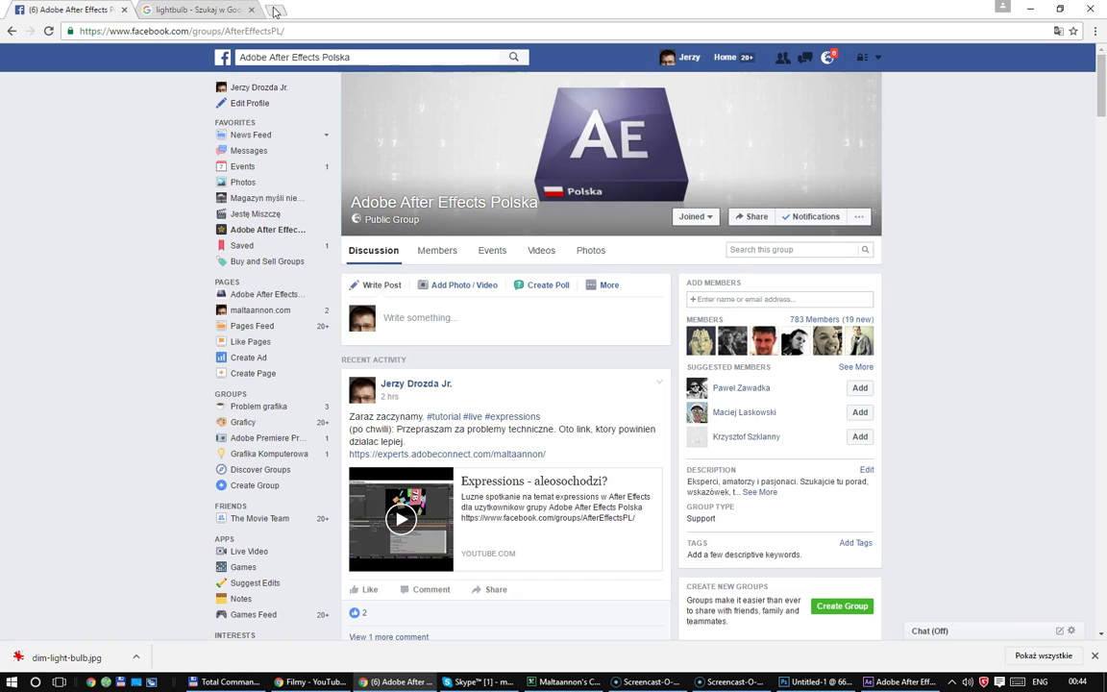
key("ctrl+t")
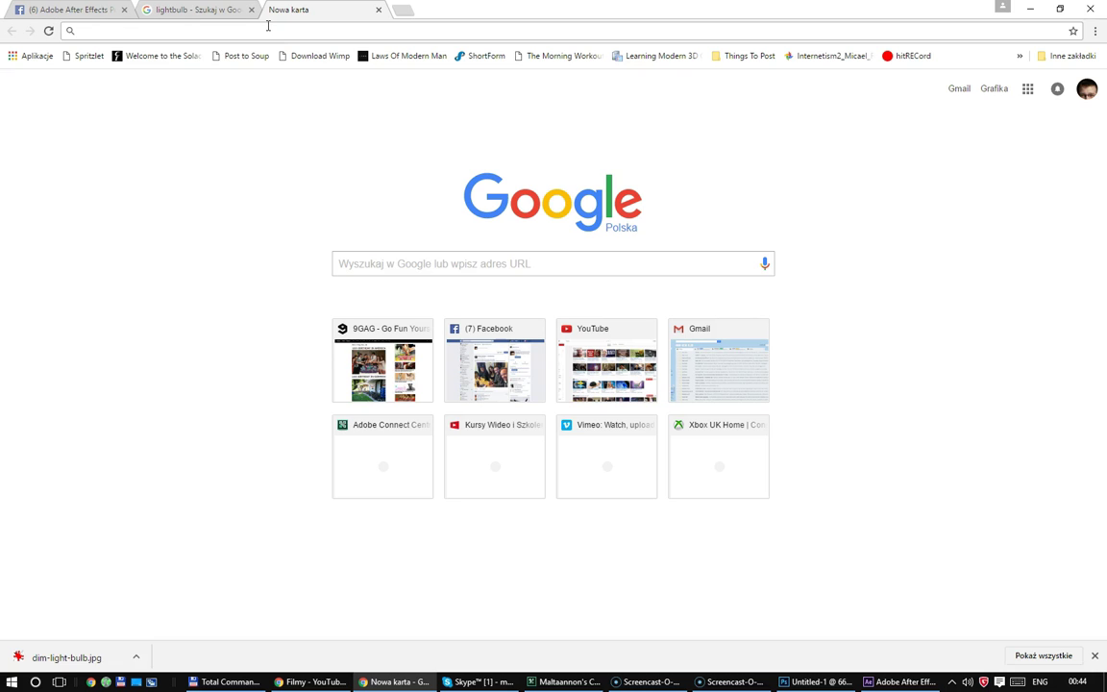
type("it")
key("Return")
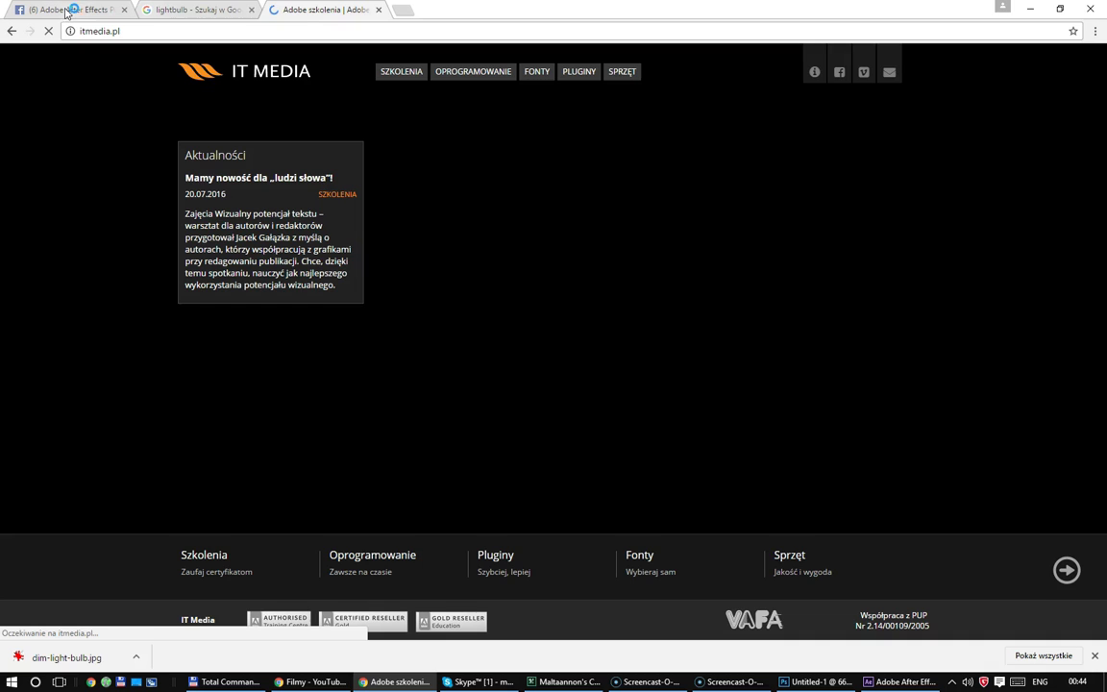
left_click(61, 11)
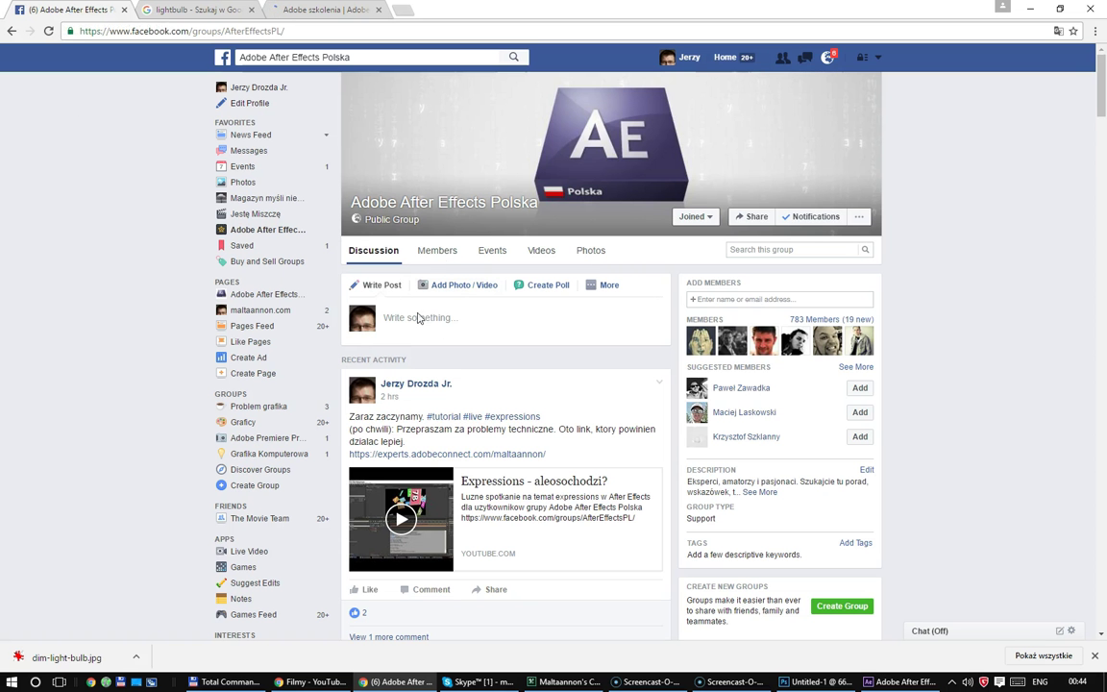